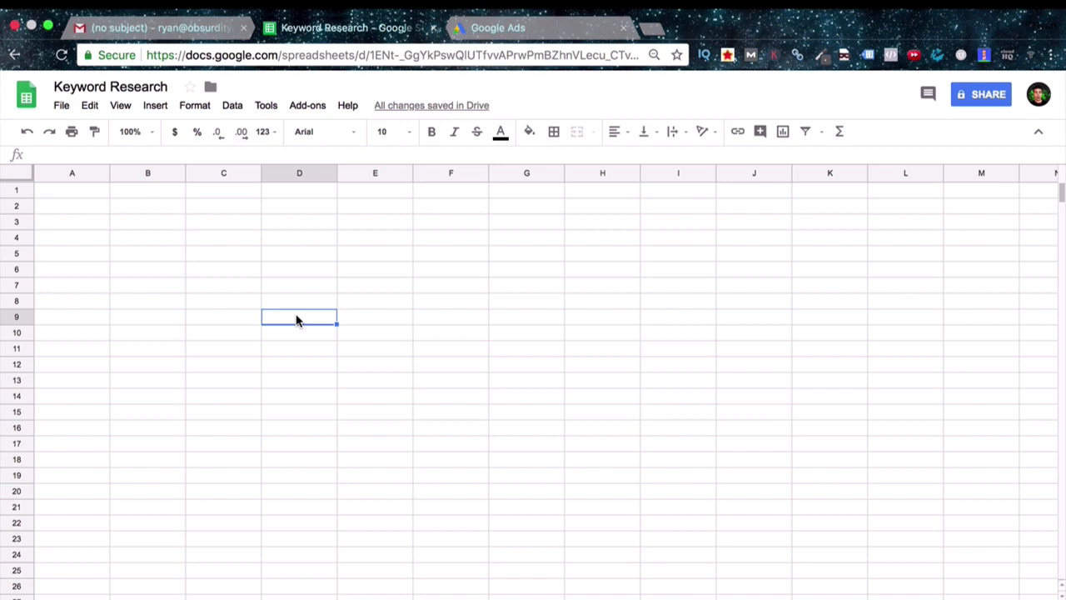
Enter the bold category heading Hardscapes in cell A1
left_click(57, 194)
type("Hardscapes")
key("Return")
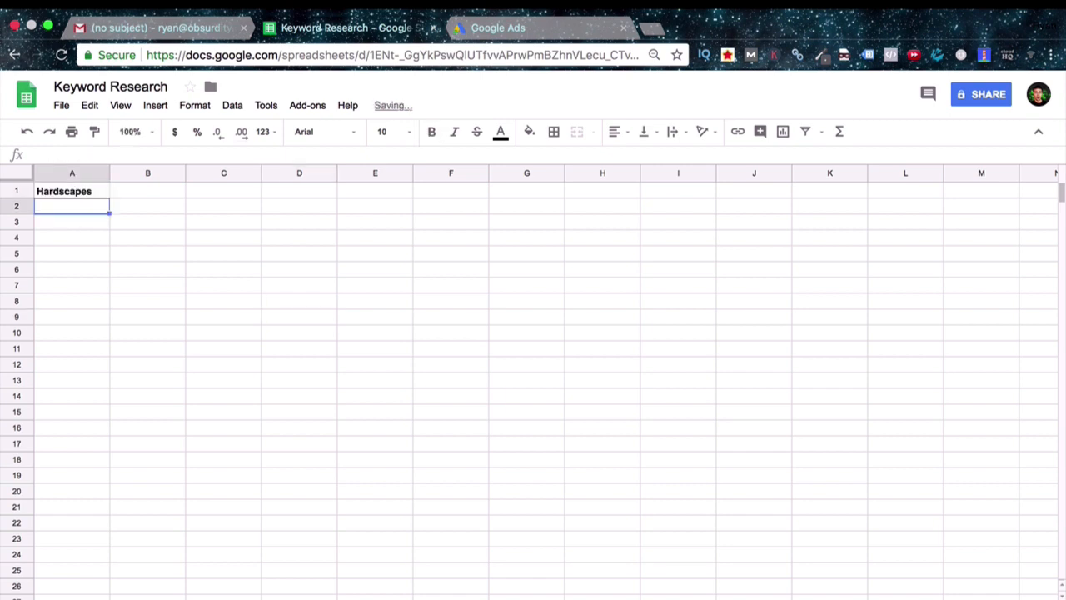
Enter the category headings Landscapes in bold in A8, Snow Removal in A16 and Excavation in A22
left_click(38, 301)
key("ctrl+b")
type("Landscapes")
key("Return")
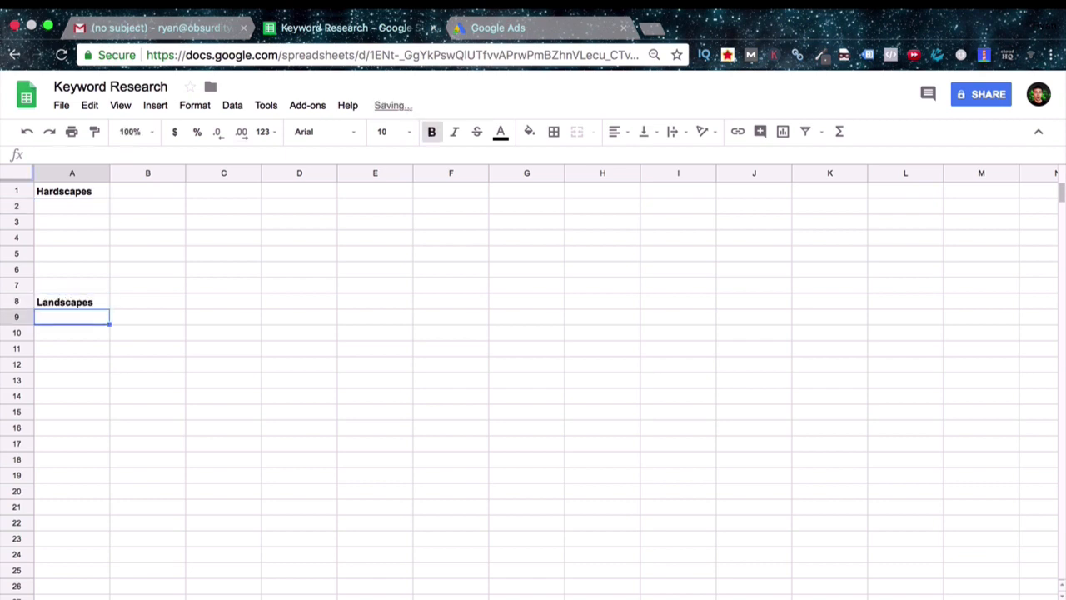
left_click(53, 426)
type("Snow Removal")
key("Return")
left_click(65, 529)
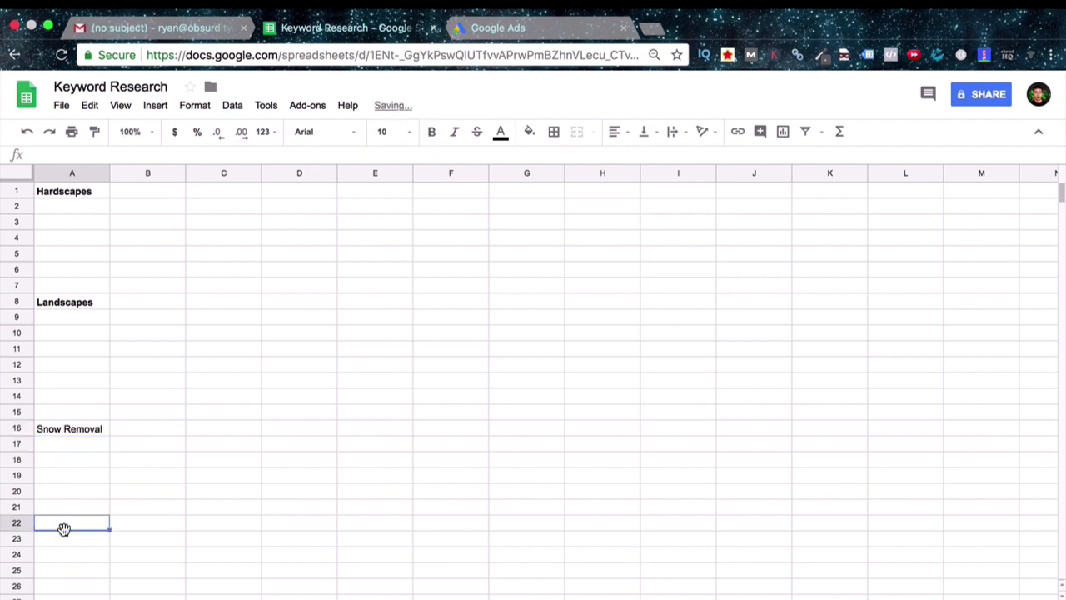
type("Exca")
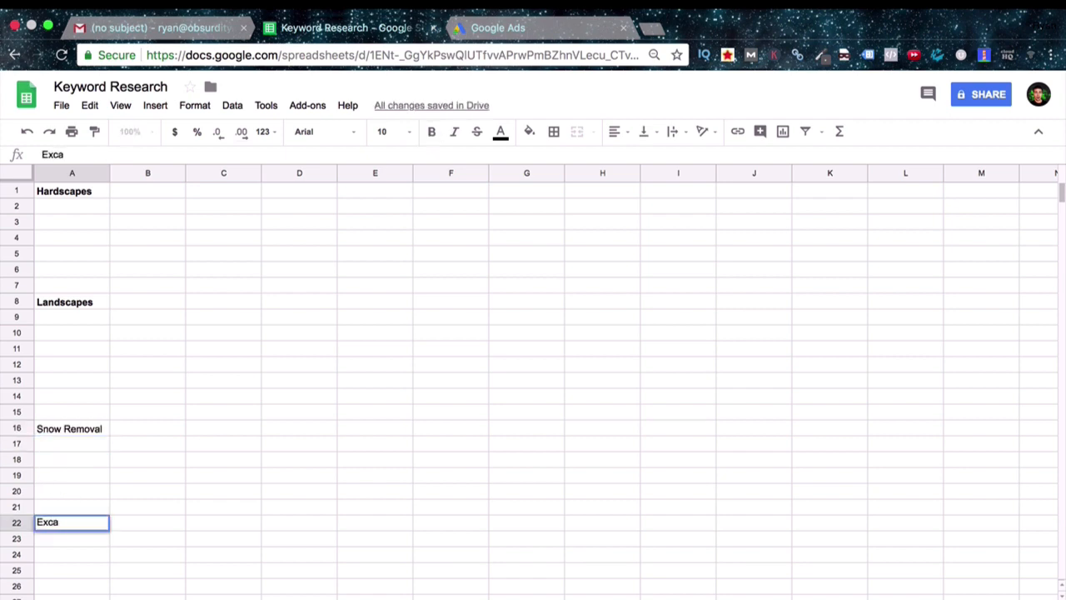
type("vation")
key("Return")
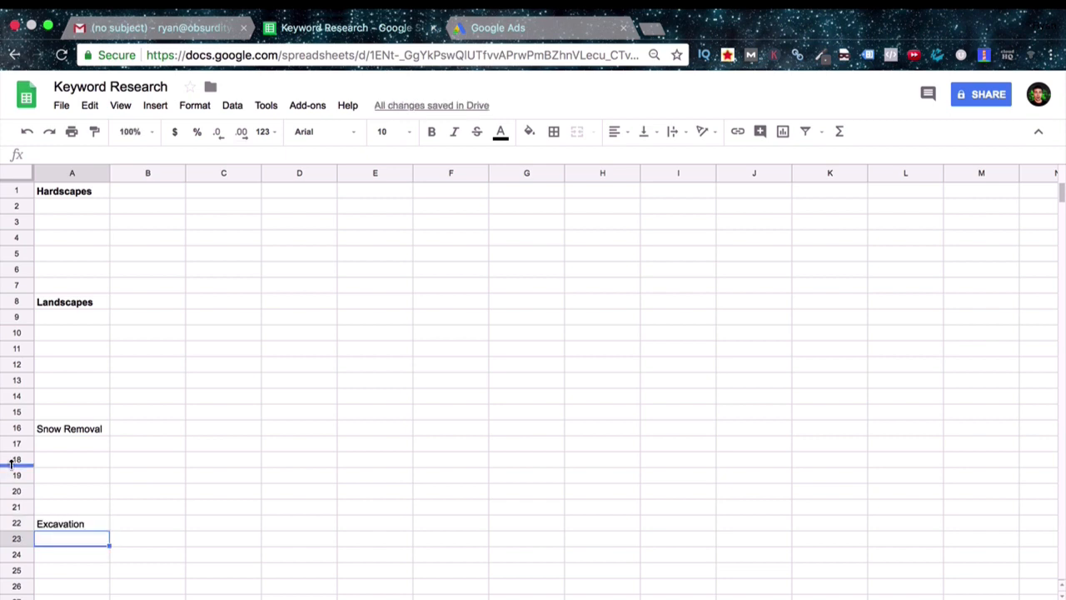
Clear the Landscapes, Snow Removal and Excavation headings from A8:A22
left_click(375, 302)
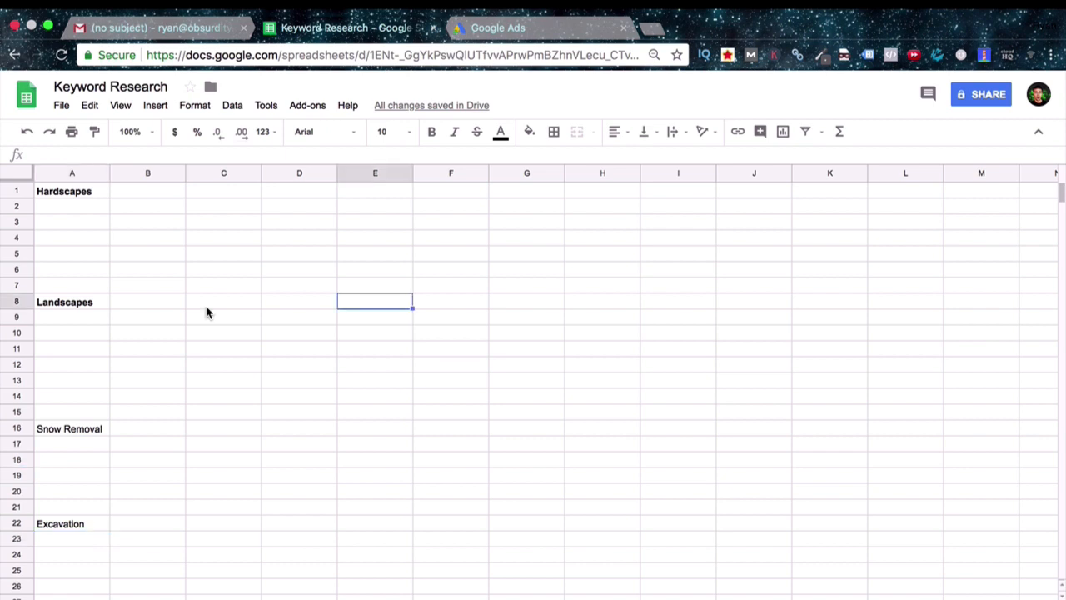
left_click_drag(91, 302, 79, 523)
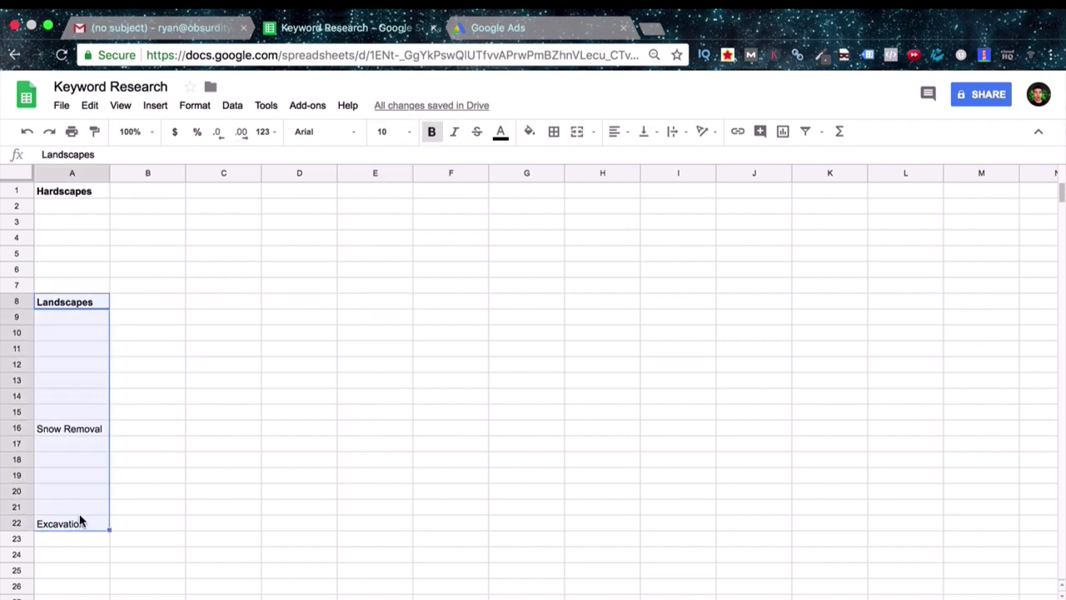
key("Delete")
left_click(87, 245)
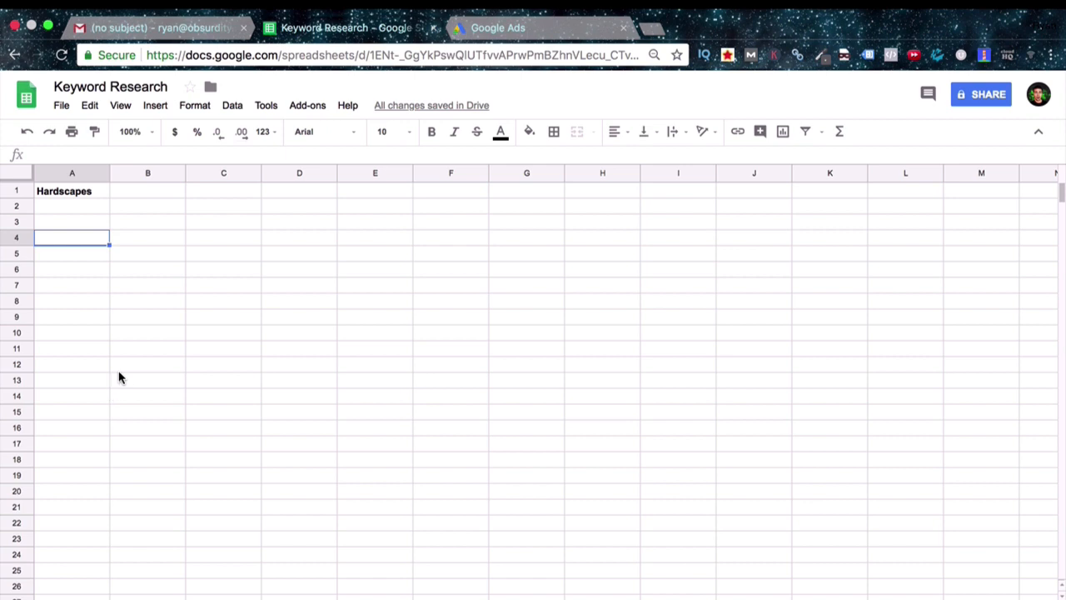
List the hardscape services patios, walkways, driveways, pools and chimneys in cells B1 to B5
left_click(154, 197)
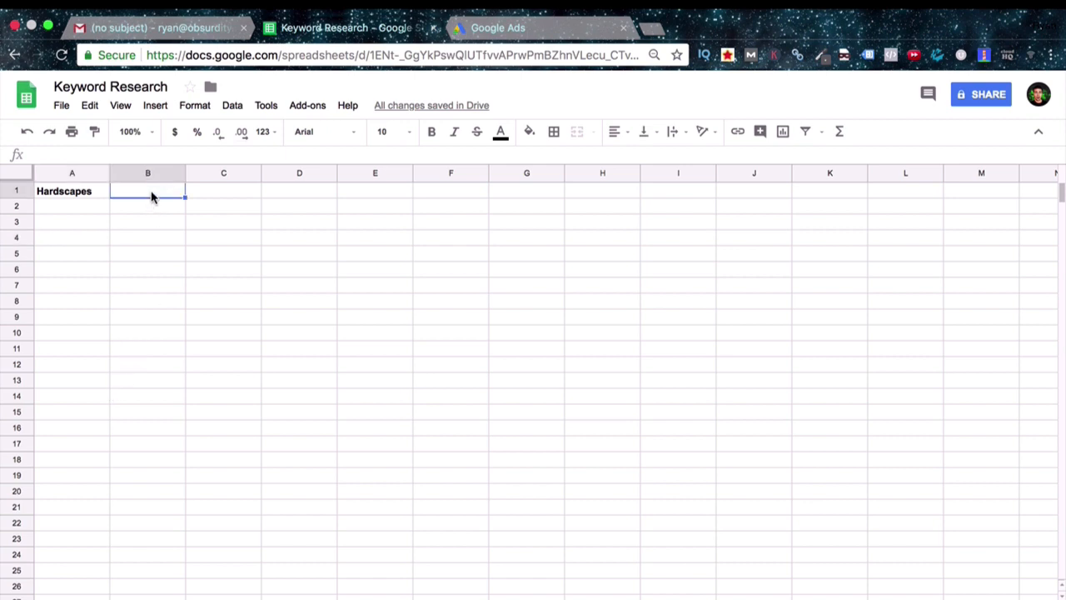
type("patios")
key("Return")
type("walkways")
key("Return")
type("driveways")
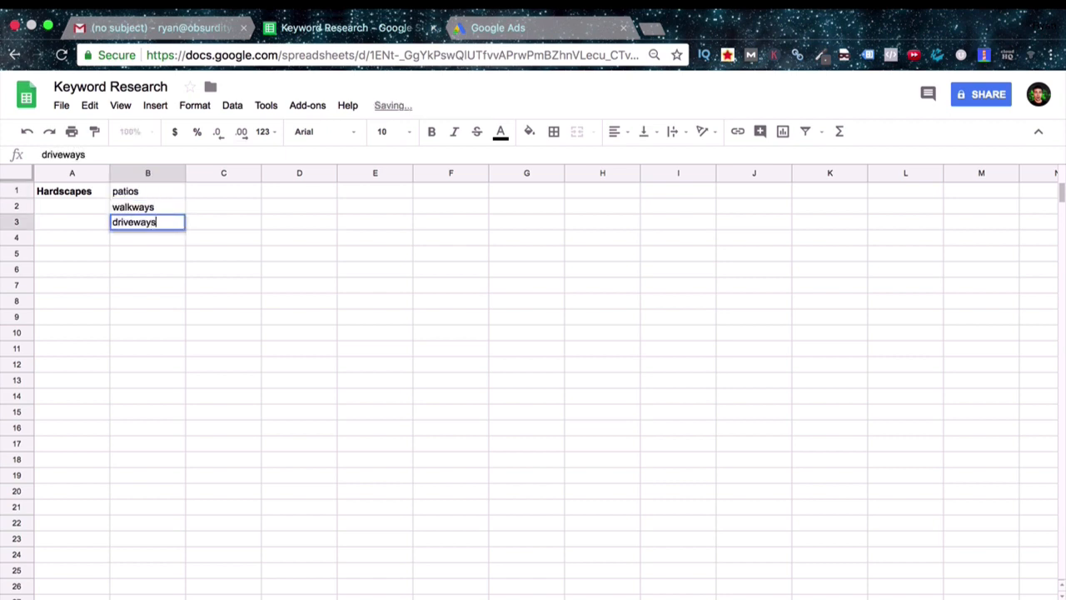
key("Return")
type("pools")
key("Return")
type("chimneys")
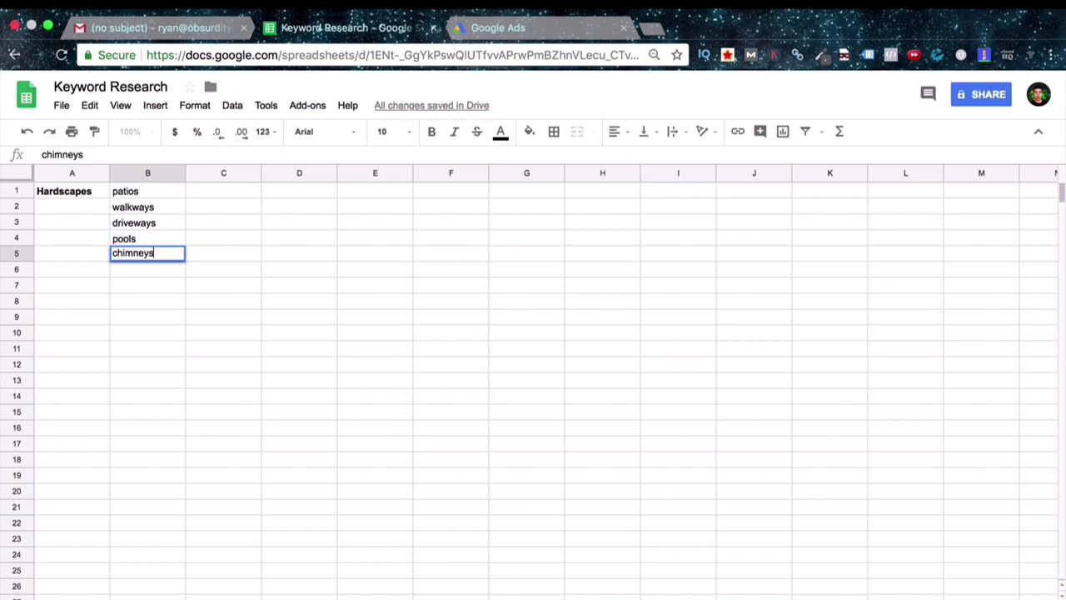
key("Return")
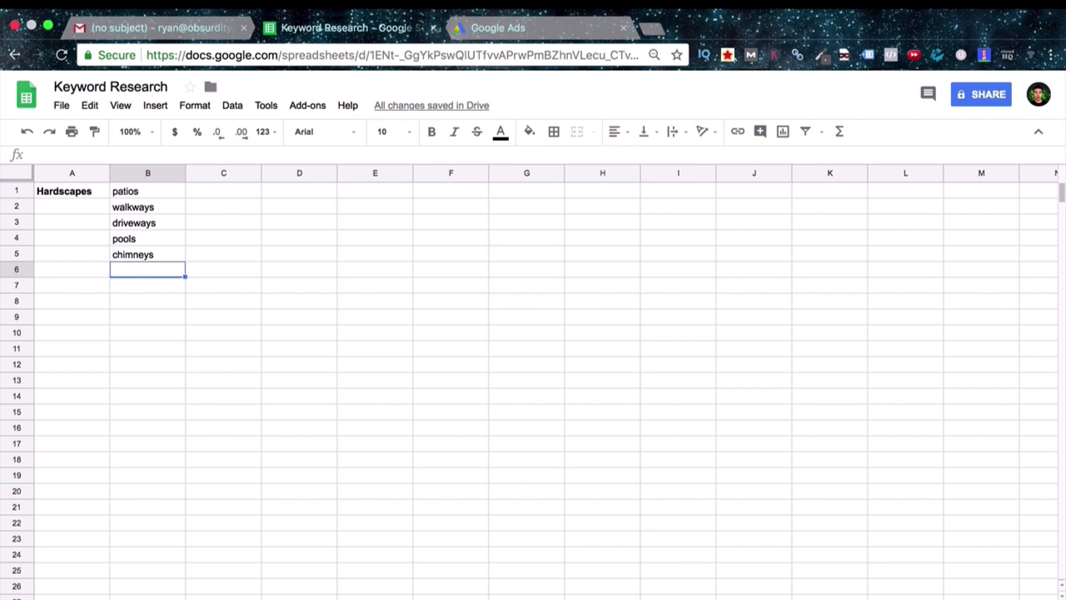
List the provider terms contractor, company and service in cells C1 to C3
left_click(231, 193)
type("contractor")
key("Return")
type("company")
key("Return")
type("service")
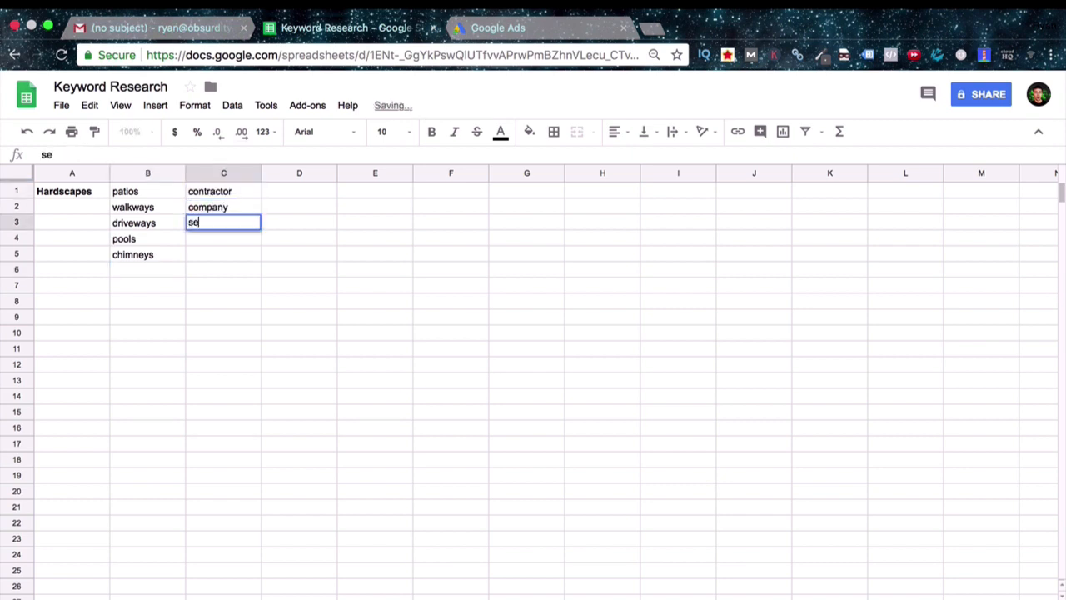
key("Return")
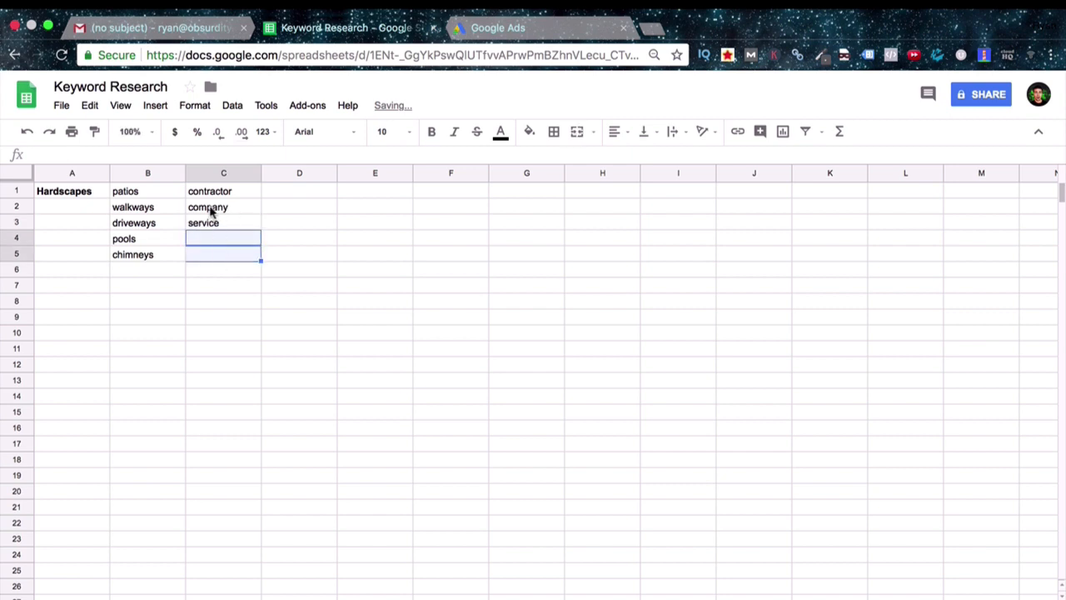
left_click(213, 206)
left_click(214, 191)
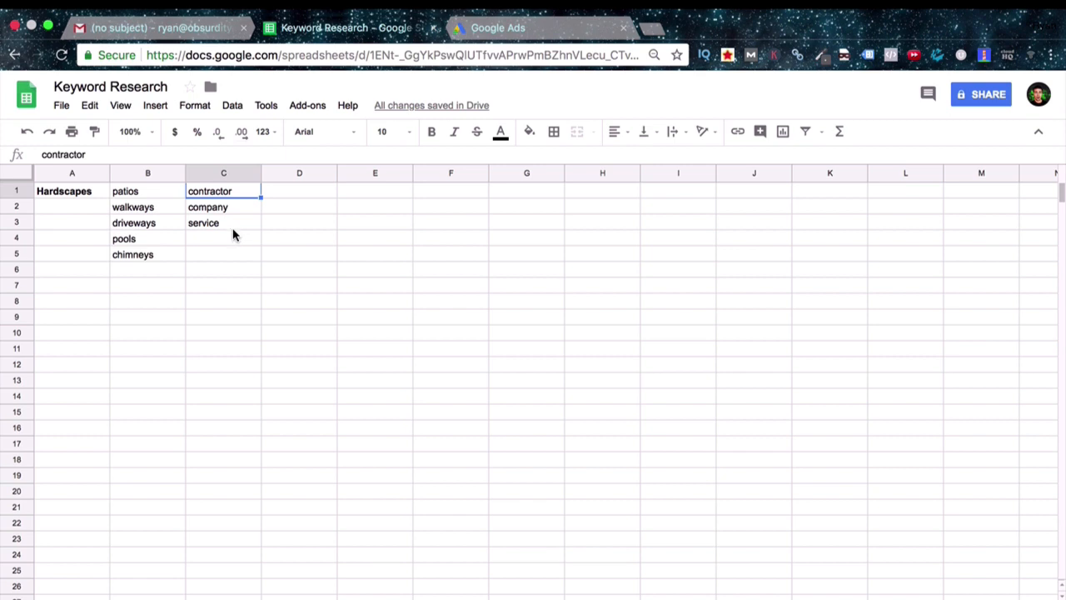
List the job terms installation, repair and replace in cells D1 to D3
left_click(294, 195)
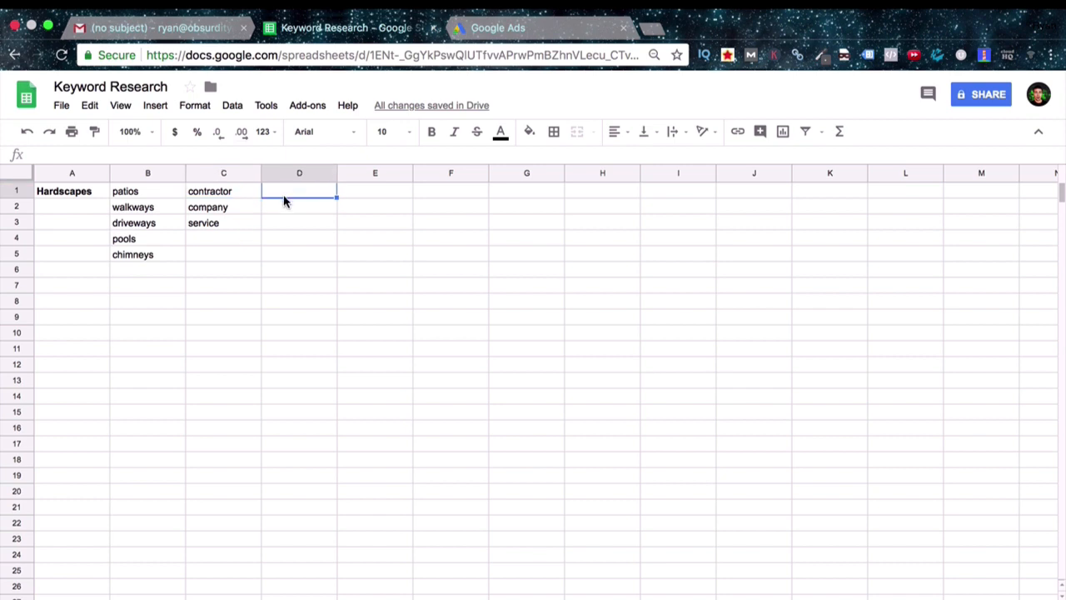
type("installation")
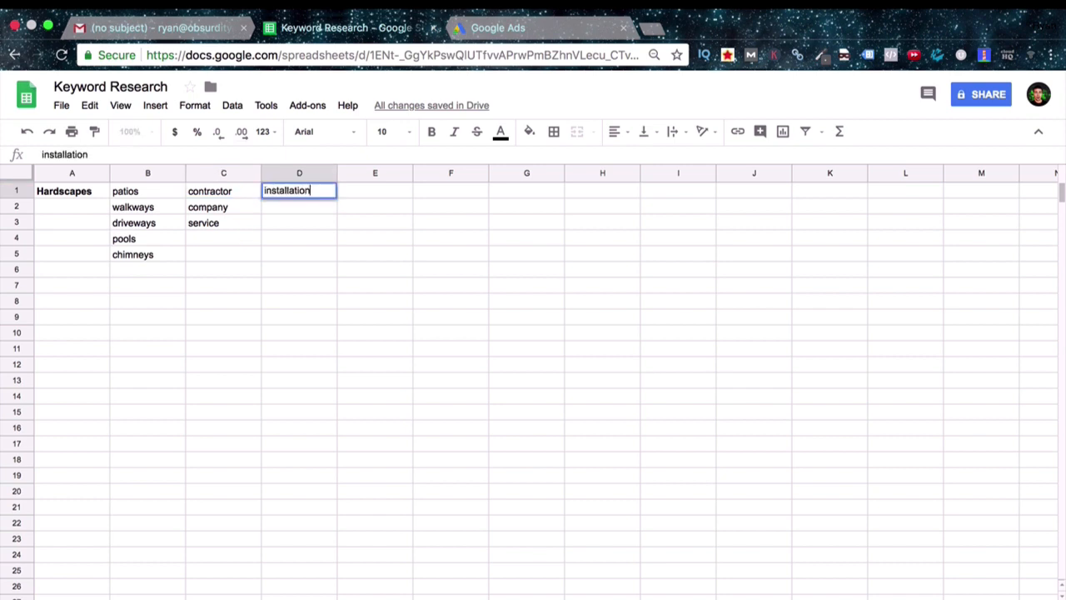
key("Return")
type("r")
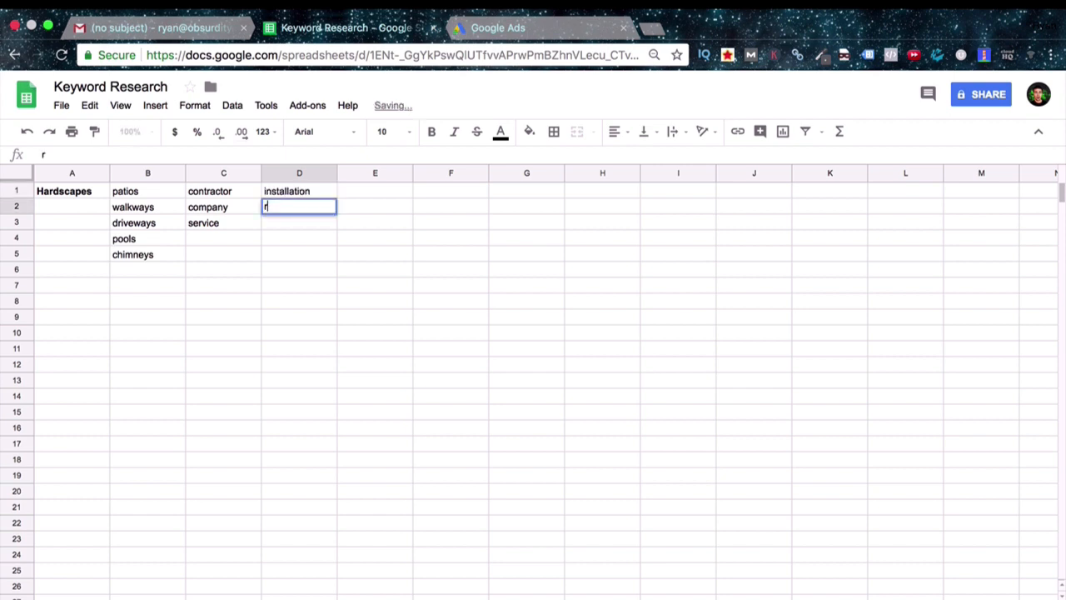
type("epair")
key("Return")
type("replac")
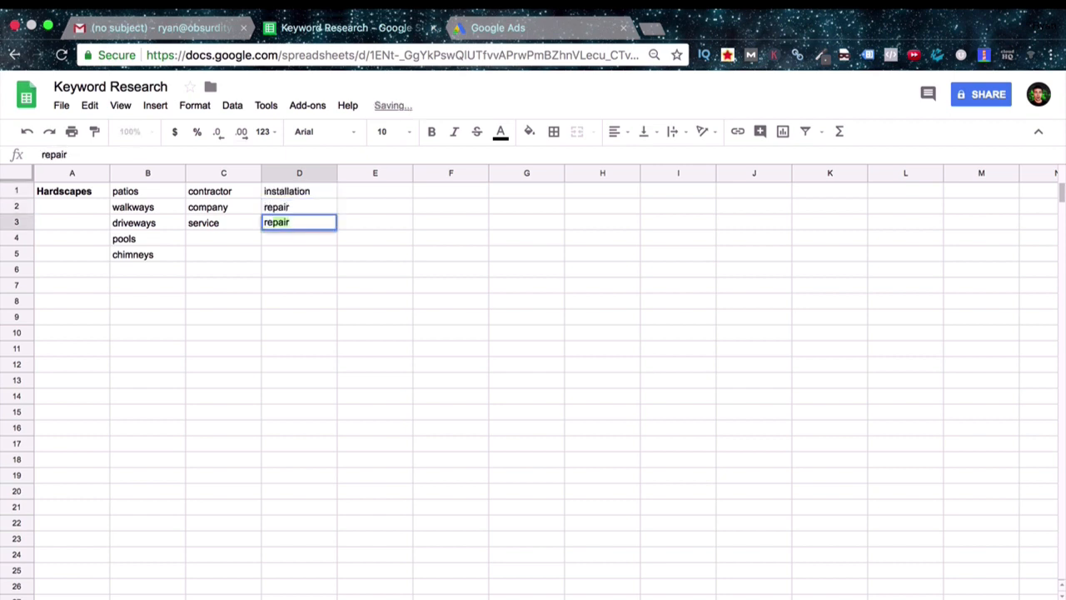
type("e")
key("Return")
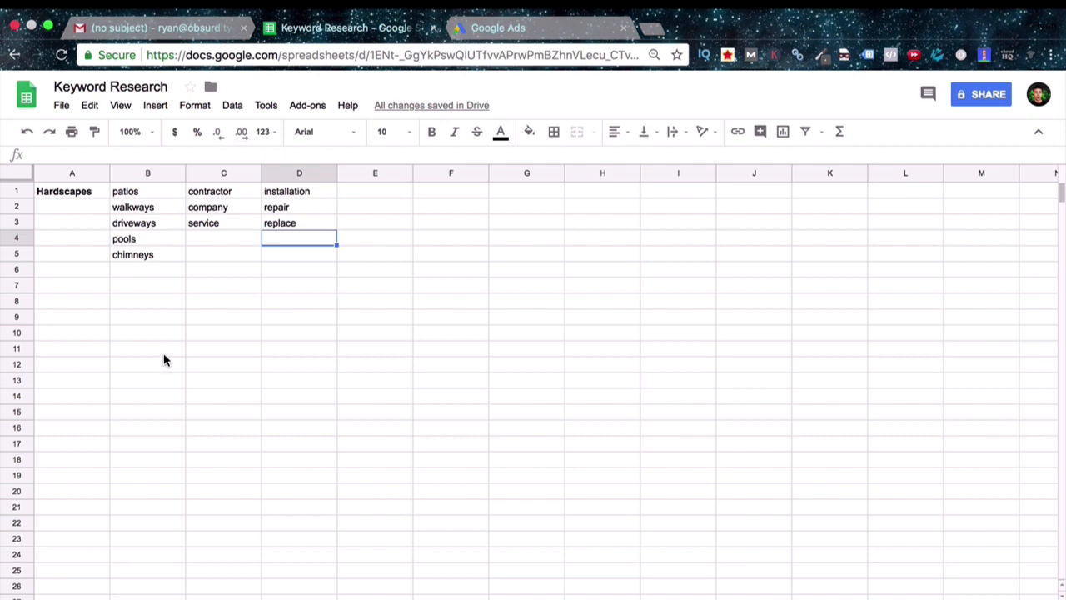
Switch to the Google Ads Keyword Planner, open Find keywords and add "patio installations" as a seed keyword
left_click(509, 29)
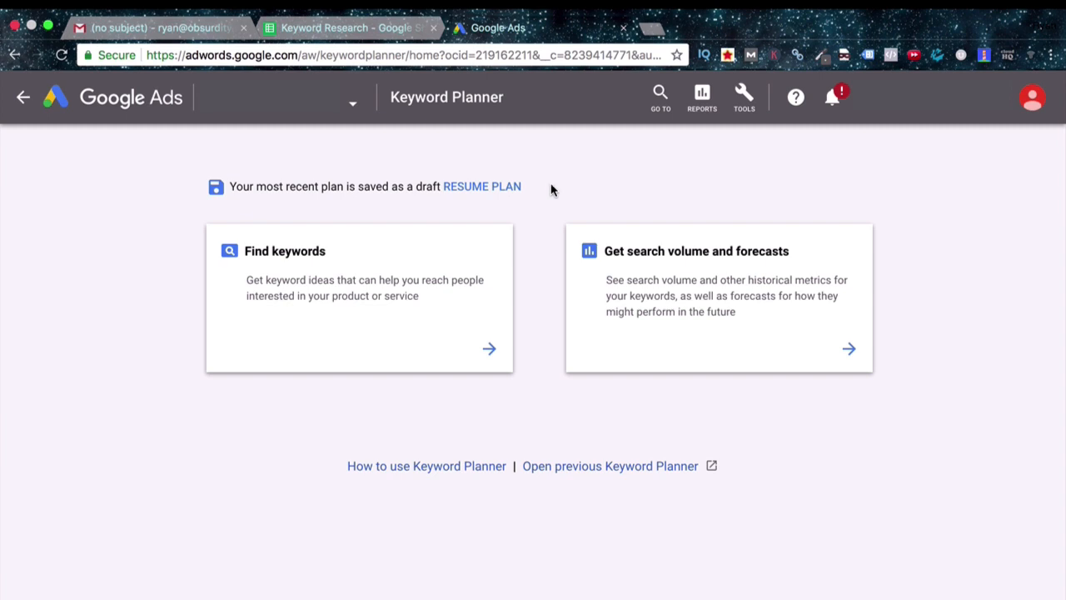
left_click(441, 329)
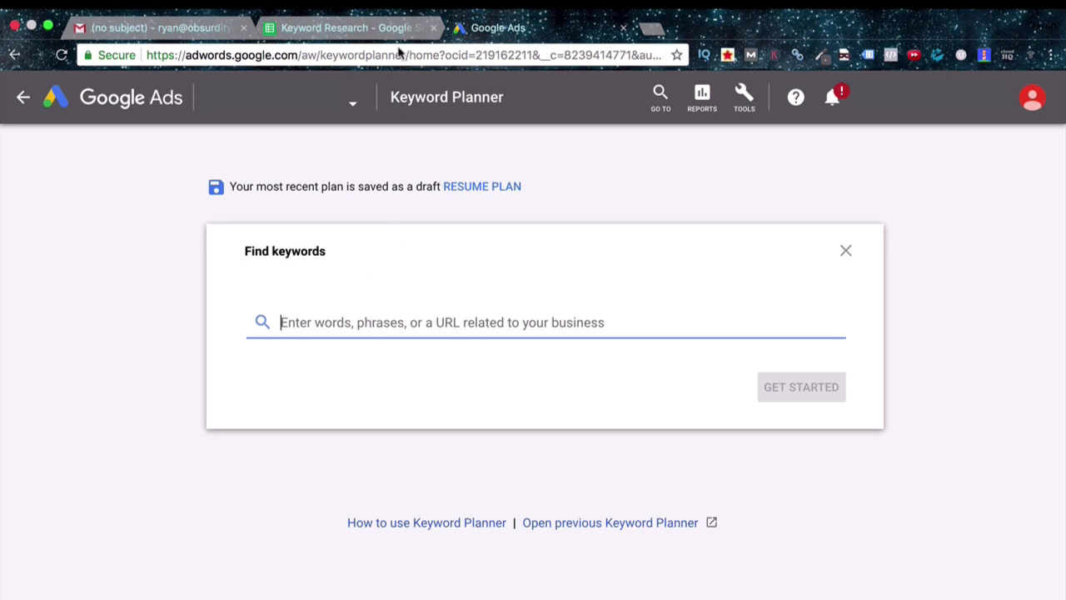
left_click(367, 30)
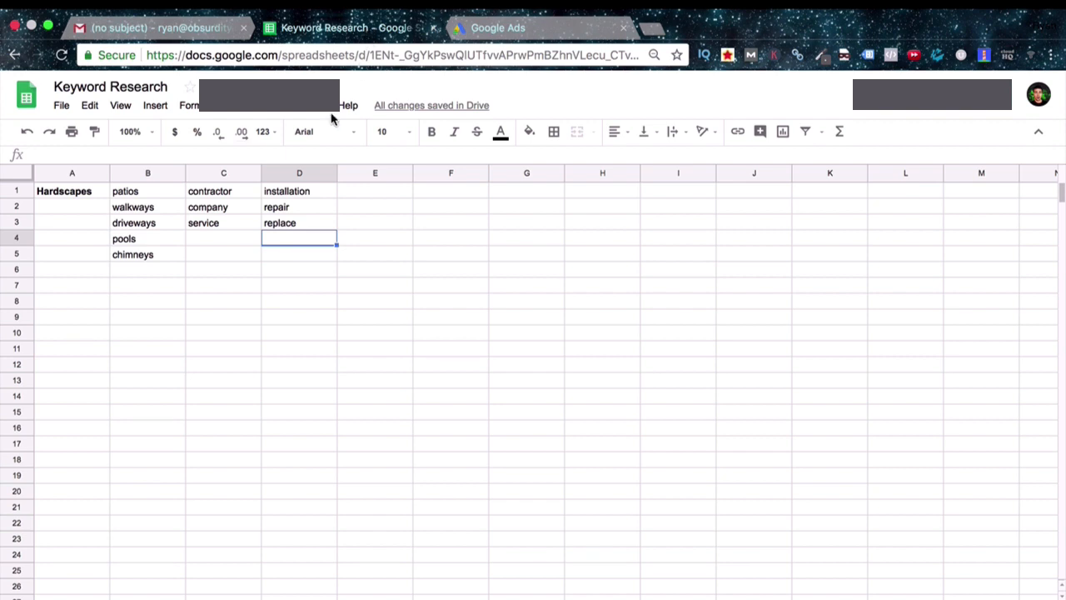
left_click(497, 28)
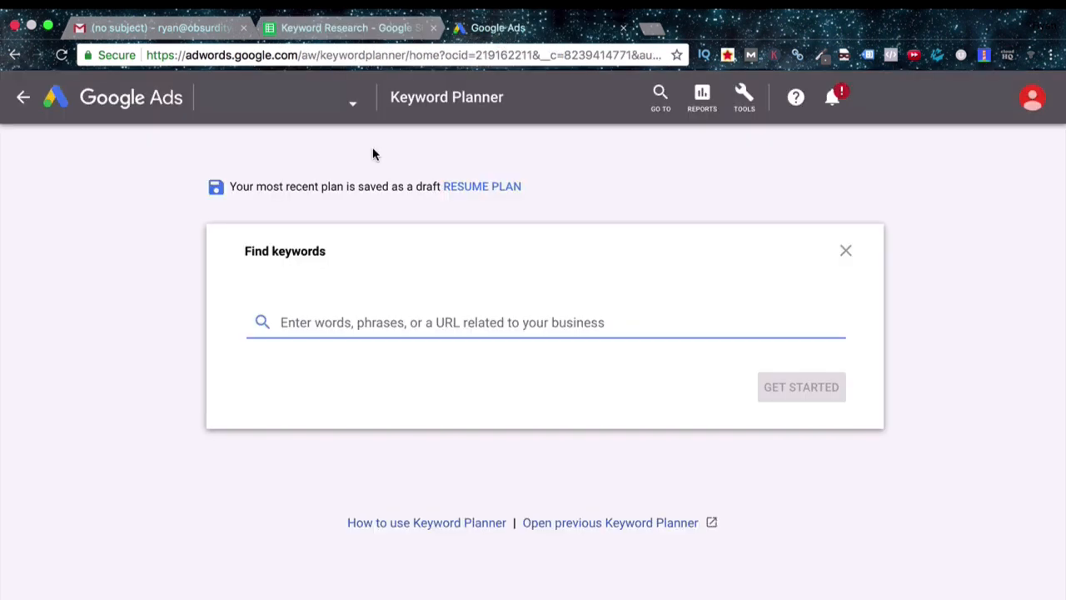
left_click(270, 317)
type("patio installations")
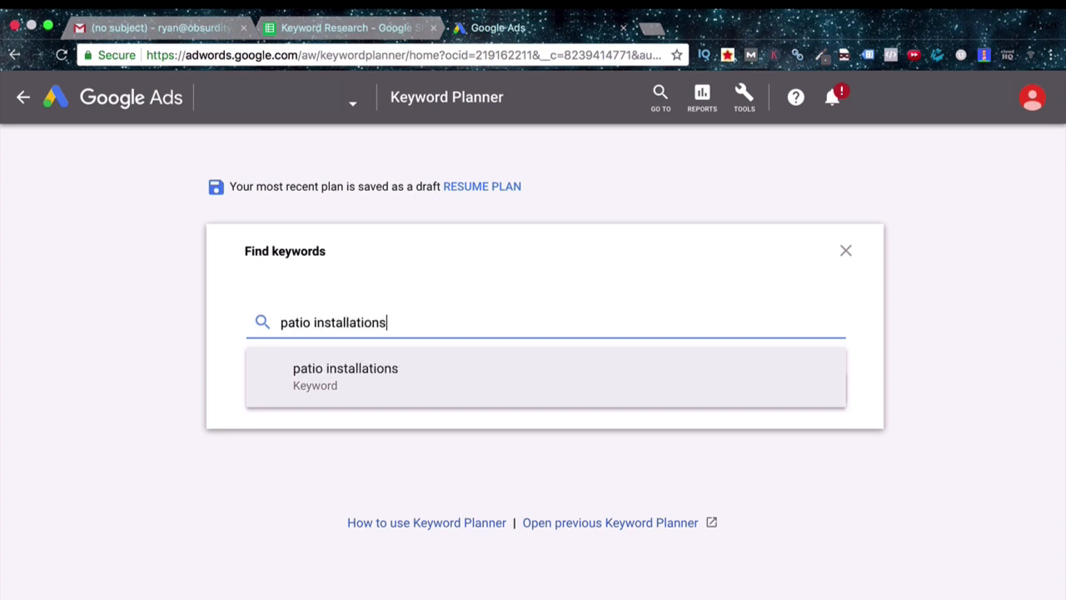
key("Return")
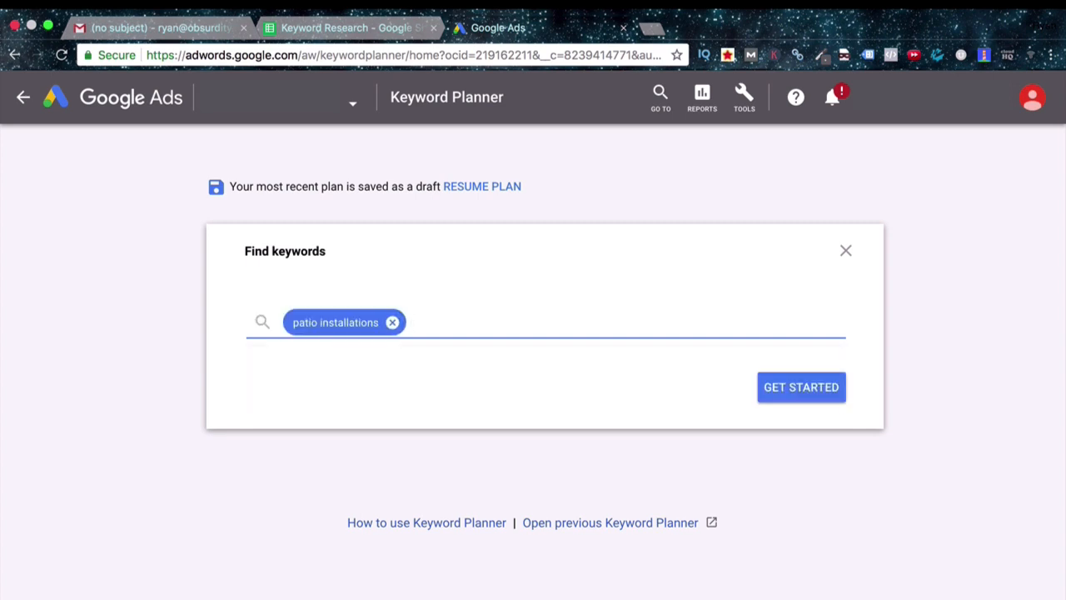
Check the term columns in the Keyword Research sheet and add "driveway contractors" as a seed keyword in the planner
left_click(324, 27)
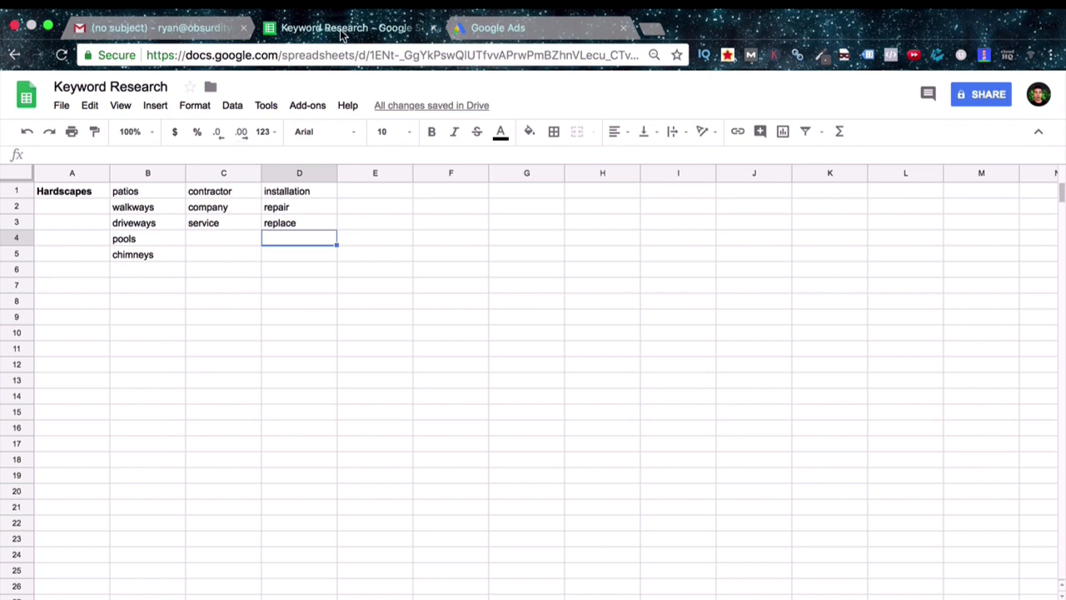
left_click(505, 30)
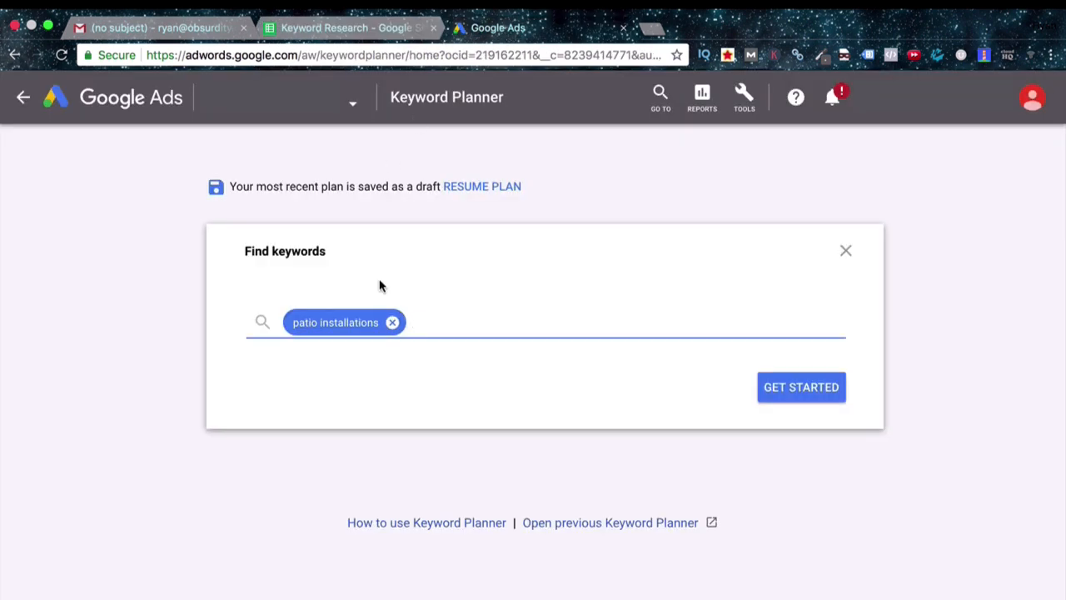
type("driveway contractors")
key("Return")
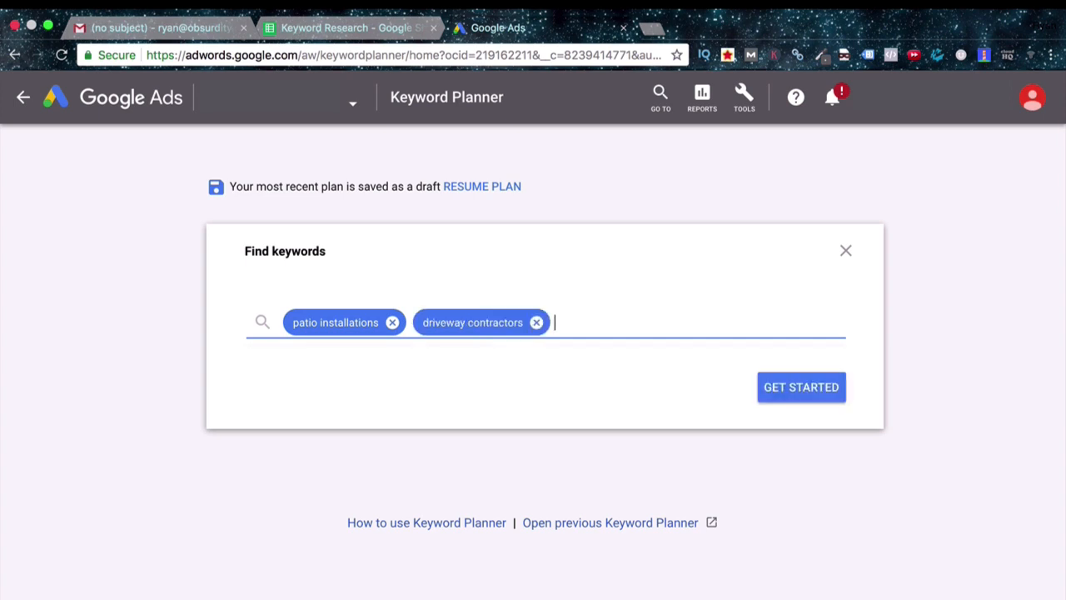
Add "chimney repair service" as a seed keyword after consulting the sheet, and generate the keyword ideas
left_click(372, 30)
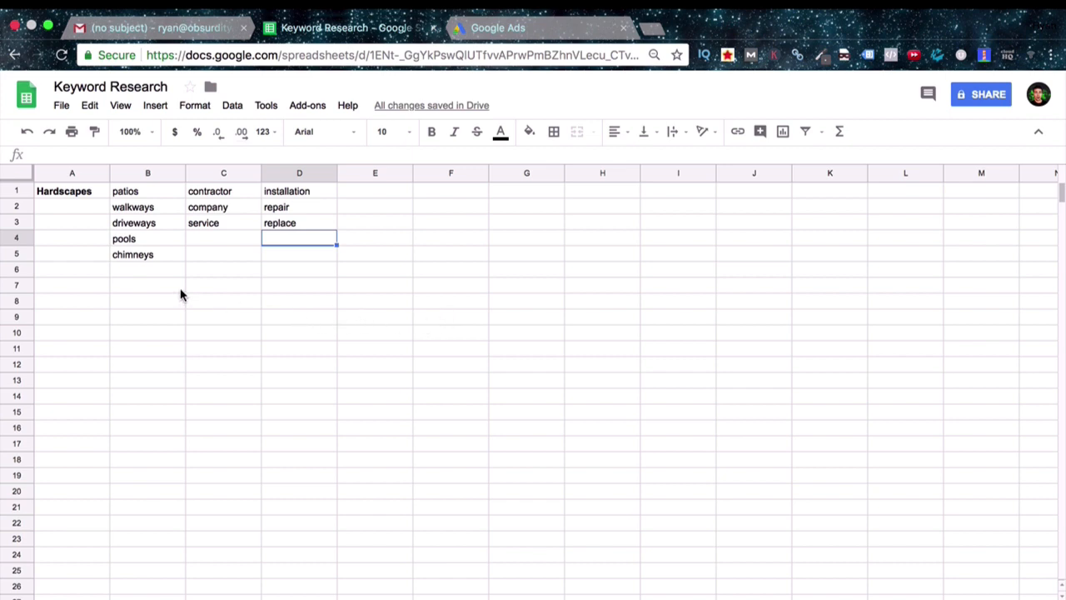
left_click(505, 30)
type("chimney repair service")
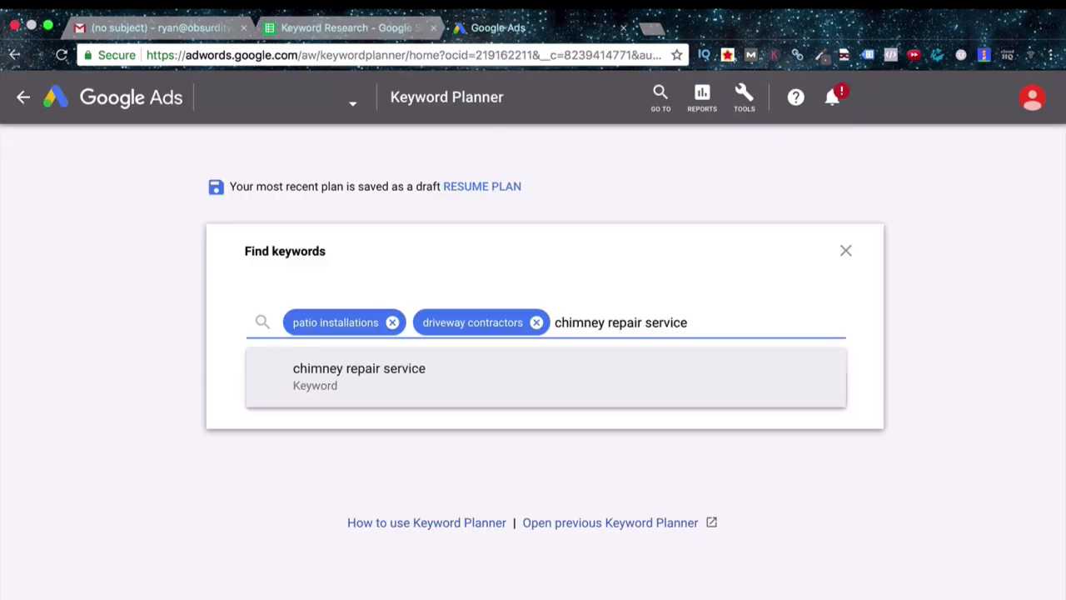
key("Return")
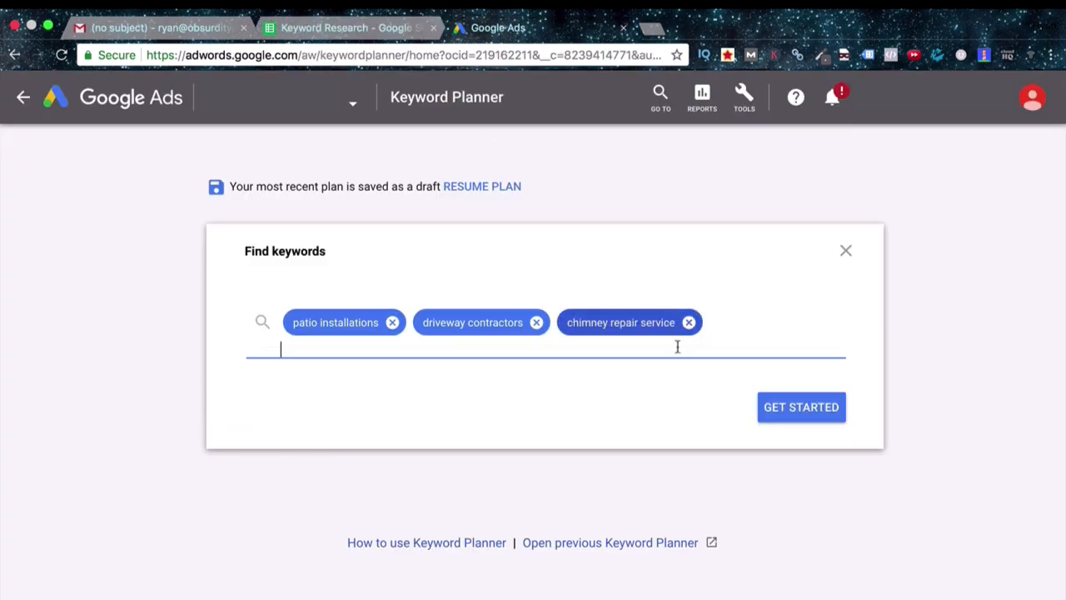
left_click(787, 417)
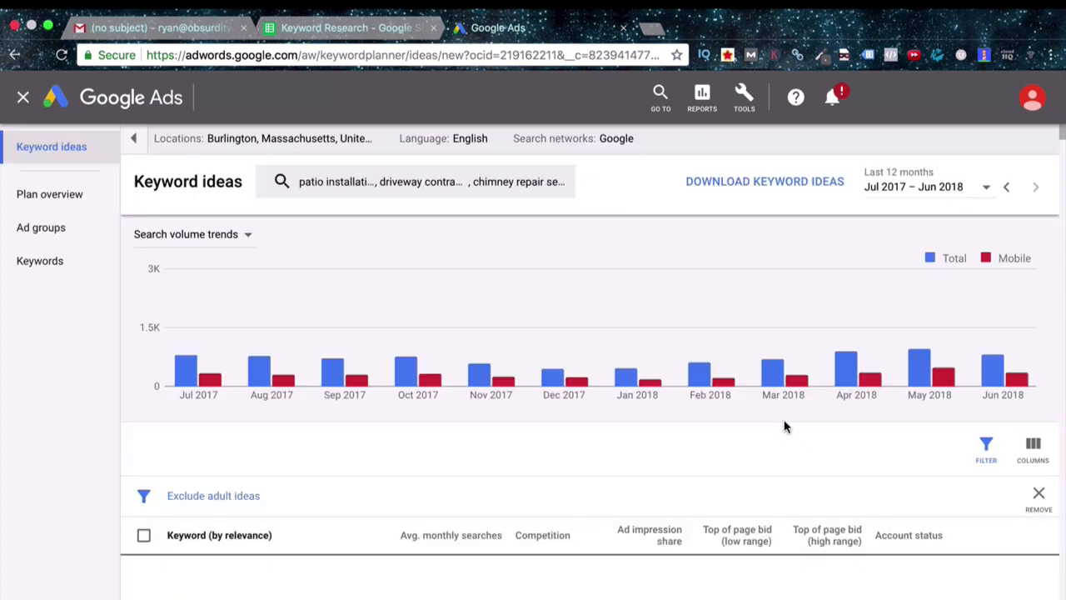
Review the targeted locations for the keyword ideas without changing them and keep the search network set to Google
scroll(443, 483, "down", 1)
scroll(405, 454, "up", 1)
scroll(405, 454, "up", 1)
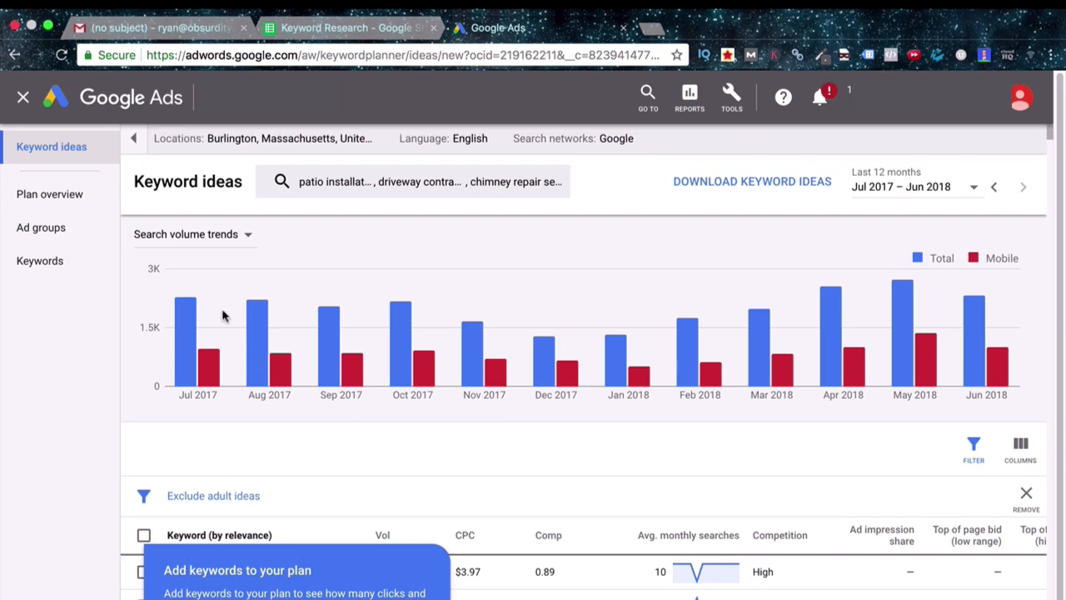
left_click(268, 142)
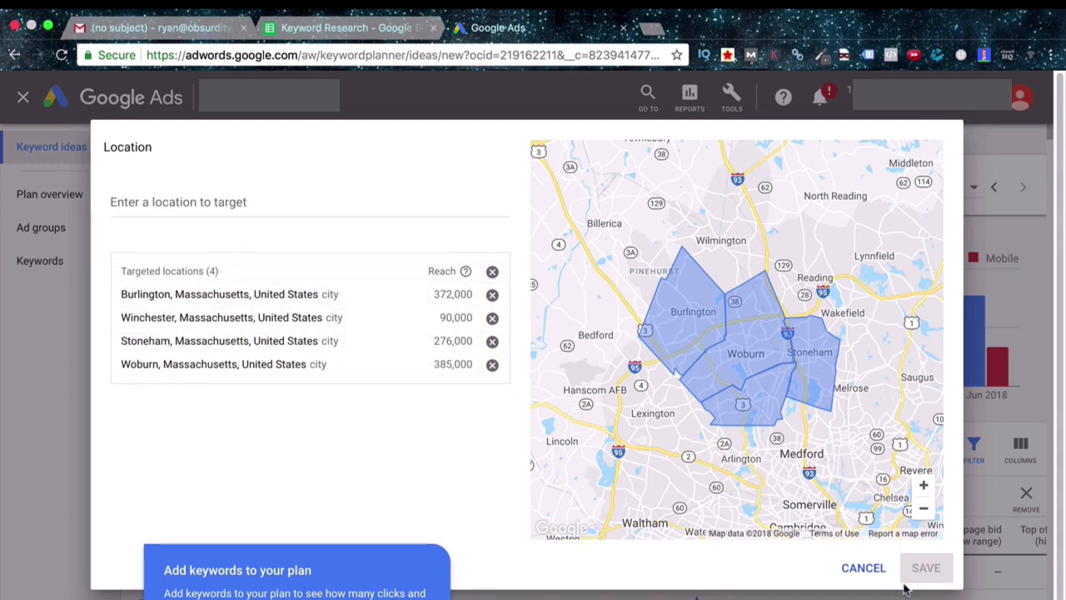
left_click(866, 575)
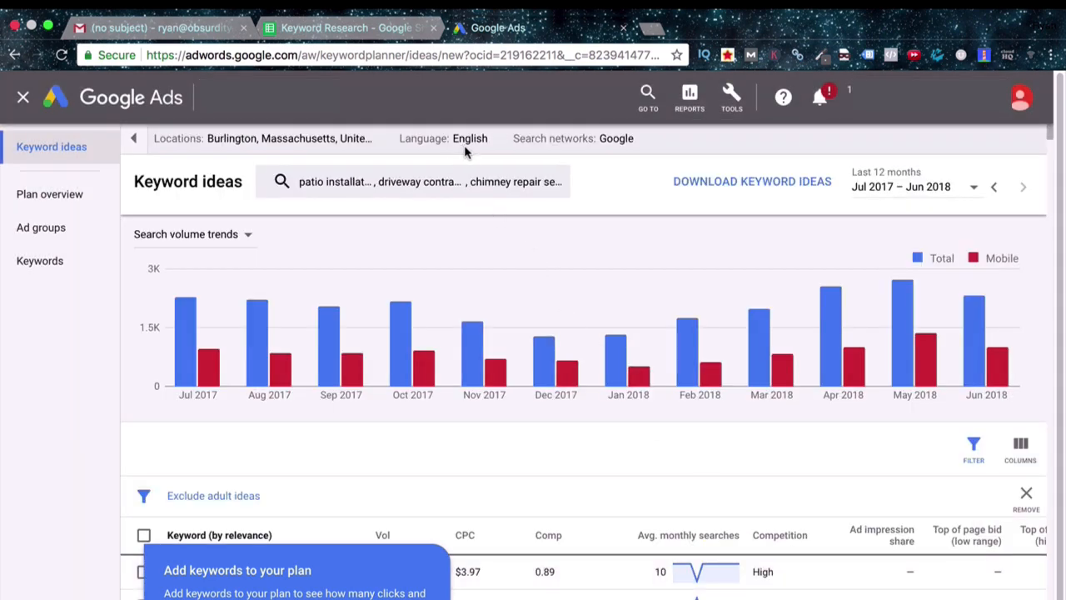
left_click(612, 148)
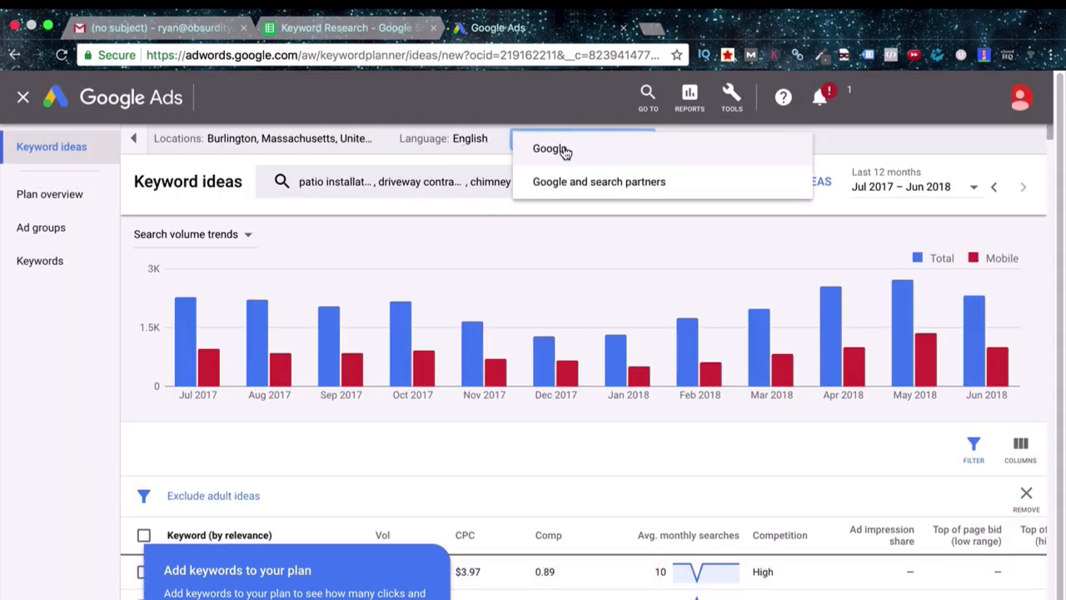
left_click(588, 156)
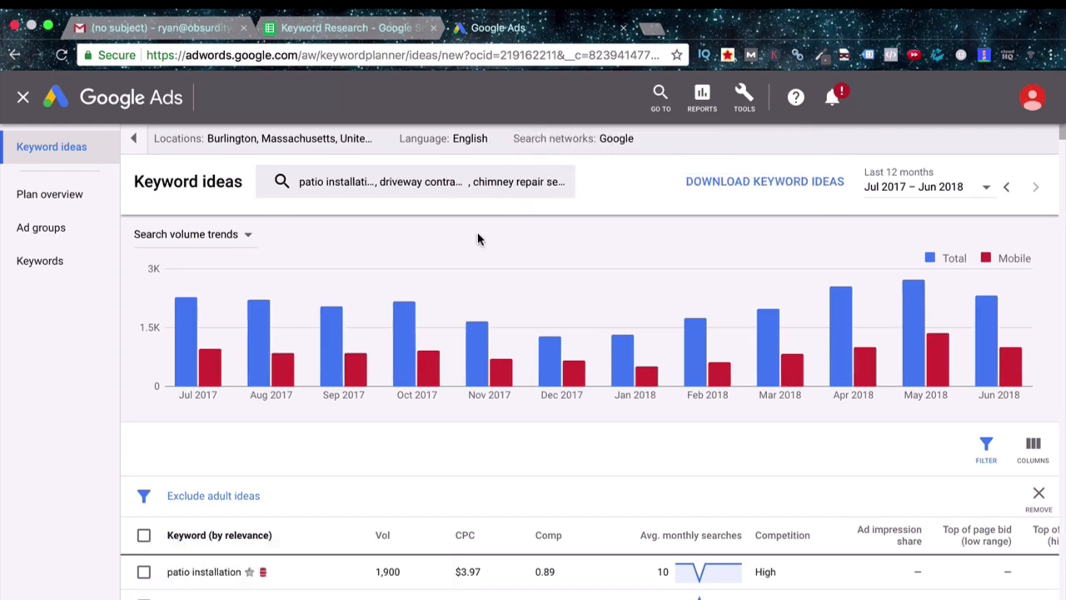
Sort the keyword ideas by average monthly searches, highest first, and look through the leading keywords
scroll(478, 239, "down", 3)
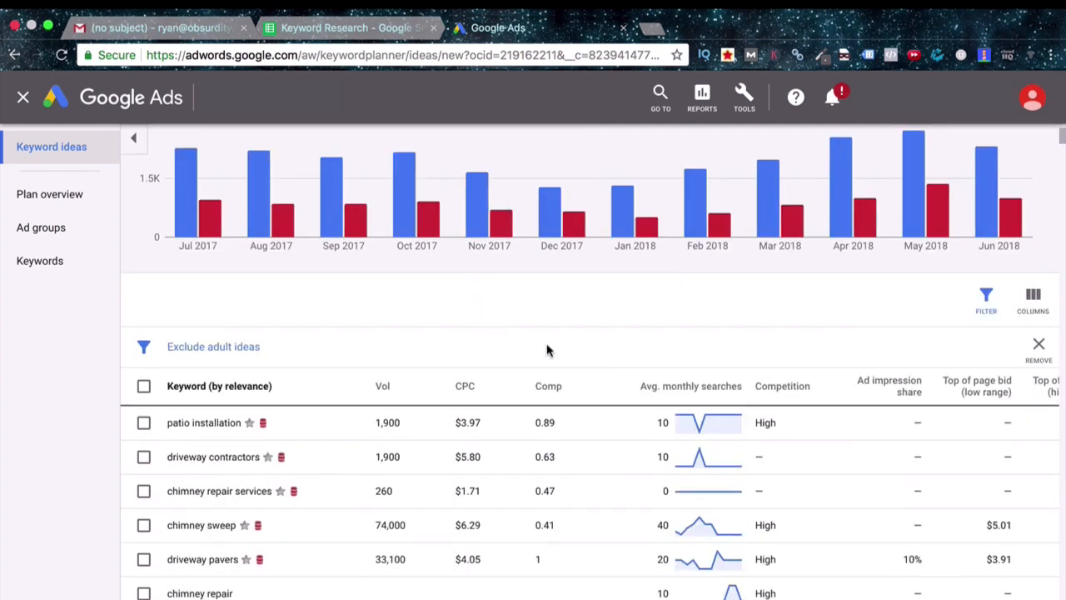
left_click(661, 389)
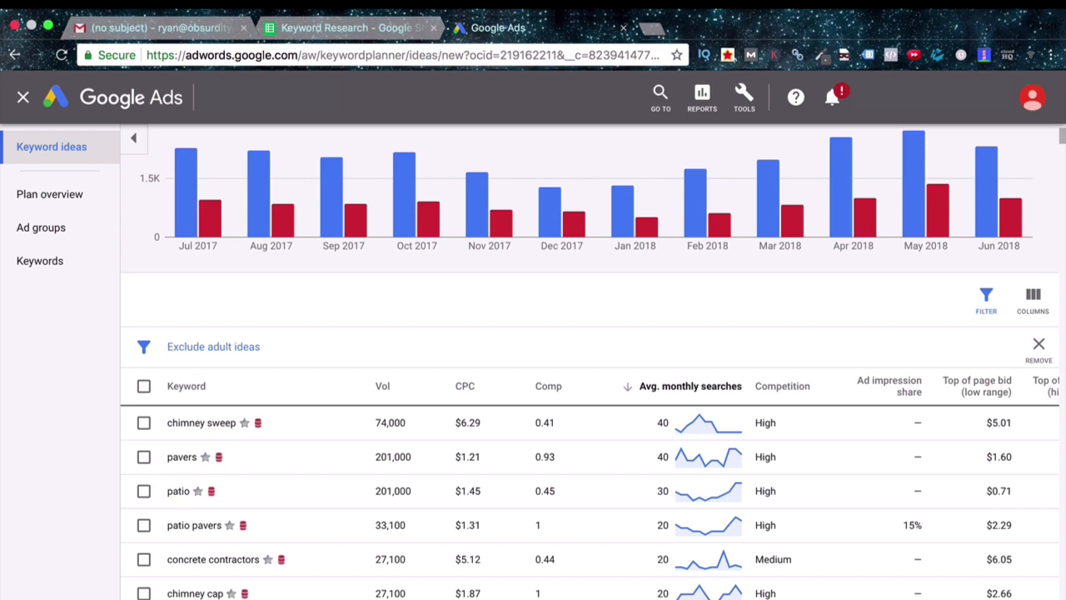
scroll(255, 447, "down", 2)
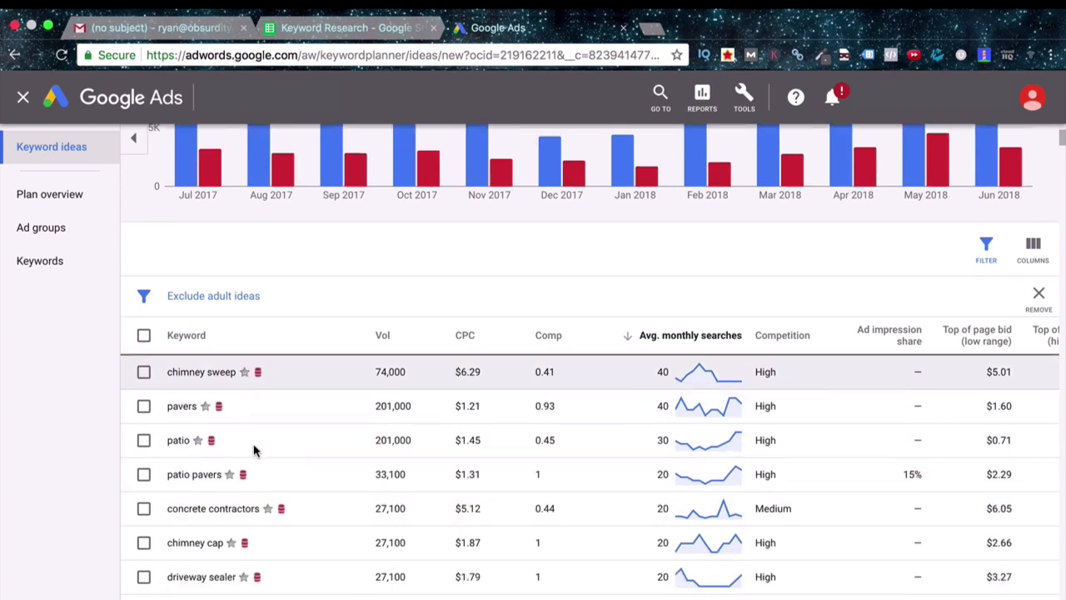
scroll(256, 452, "down", 4)
scroll(257, 452, "up", 2)
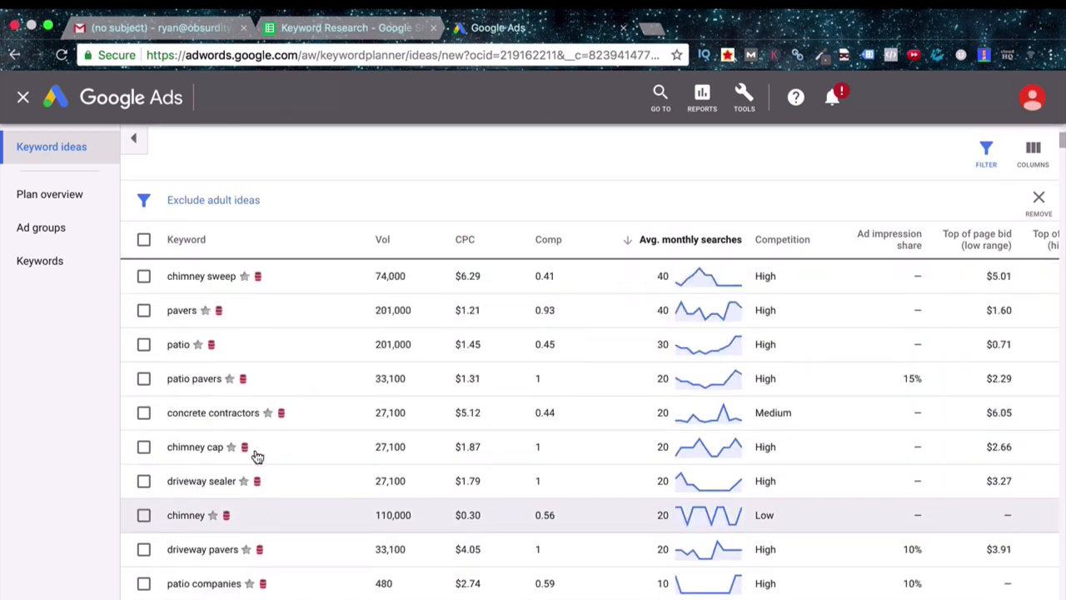
scroll(256, 452, "up", 2)
scroll(250, 450, "up", 3)
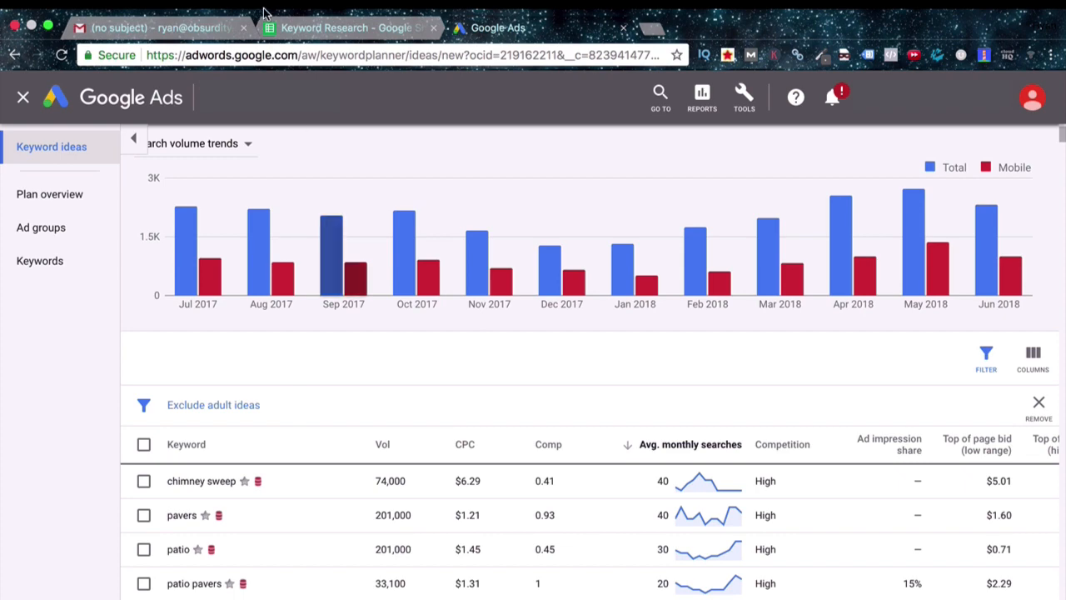
Compare the term columns in the Keyword Research sheet with the keyword ideas in the planner
left_click(350, 28)
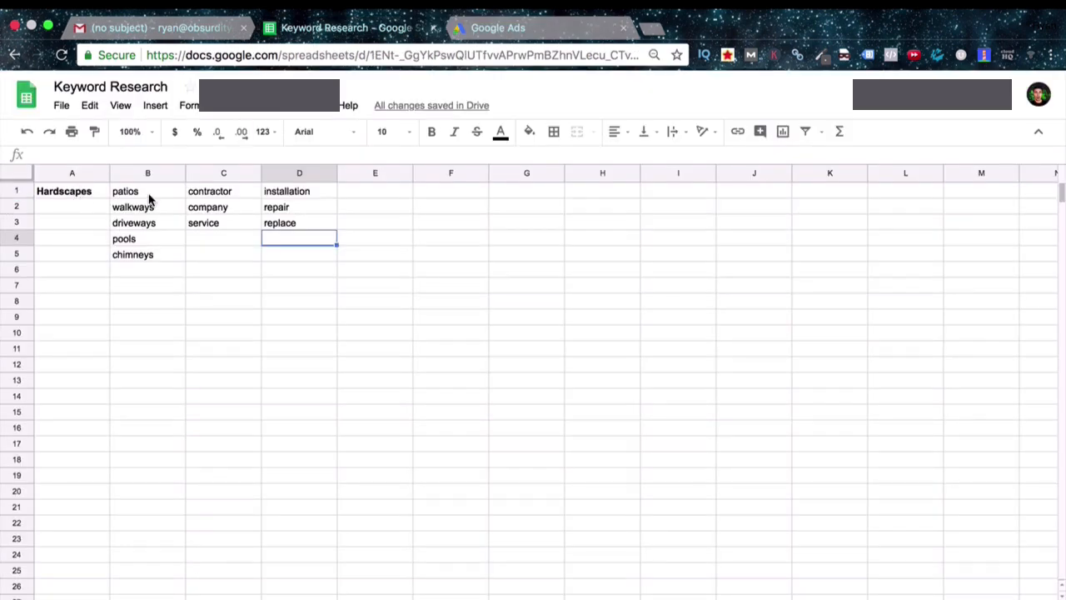
left_click(498, 27)
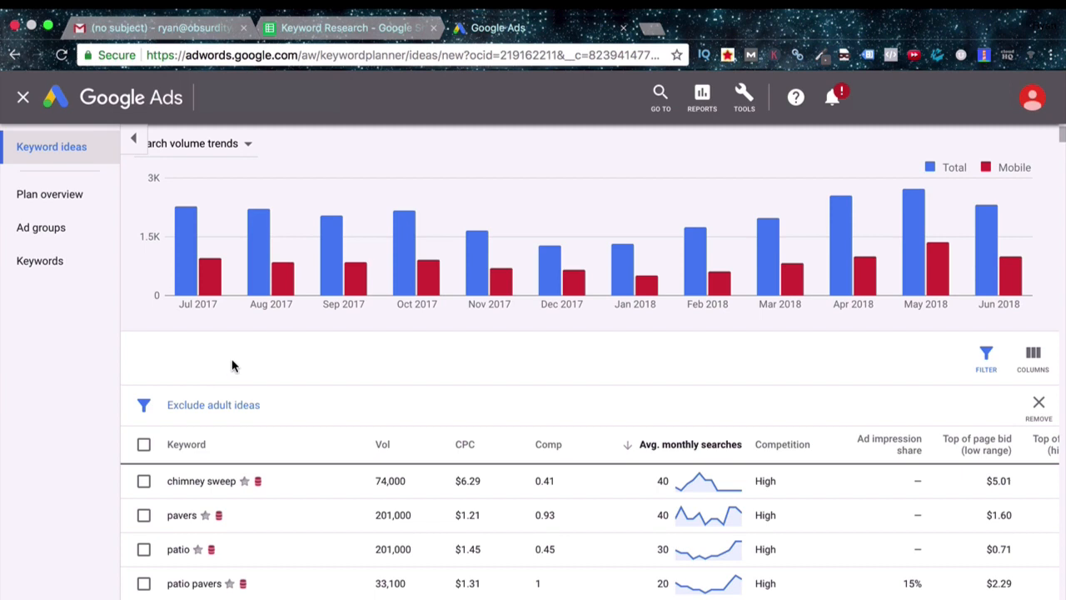
left_click(320, 27)
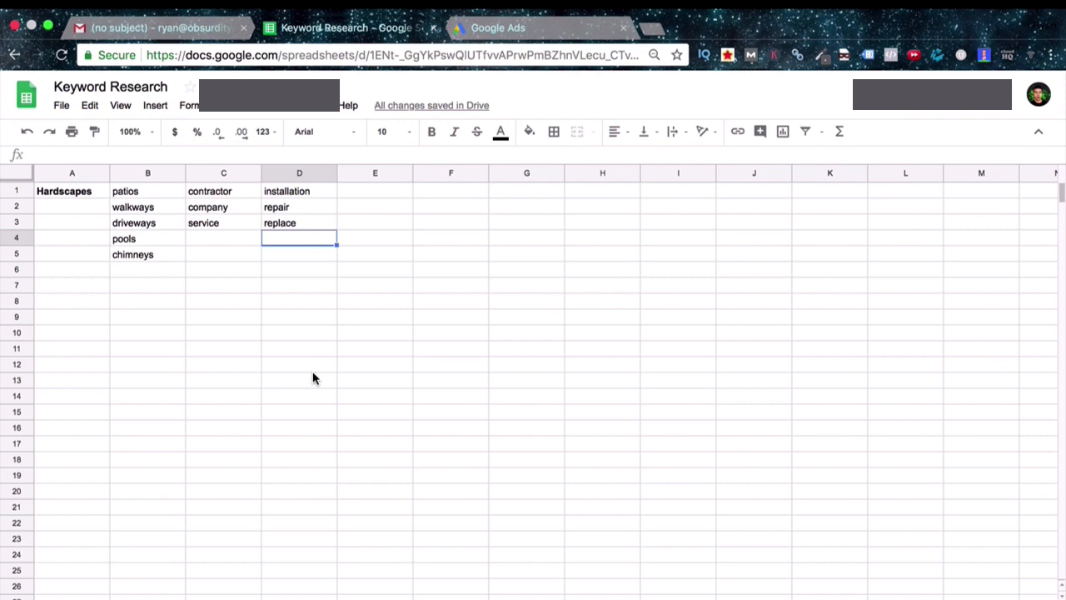
left_click(482, 34)
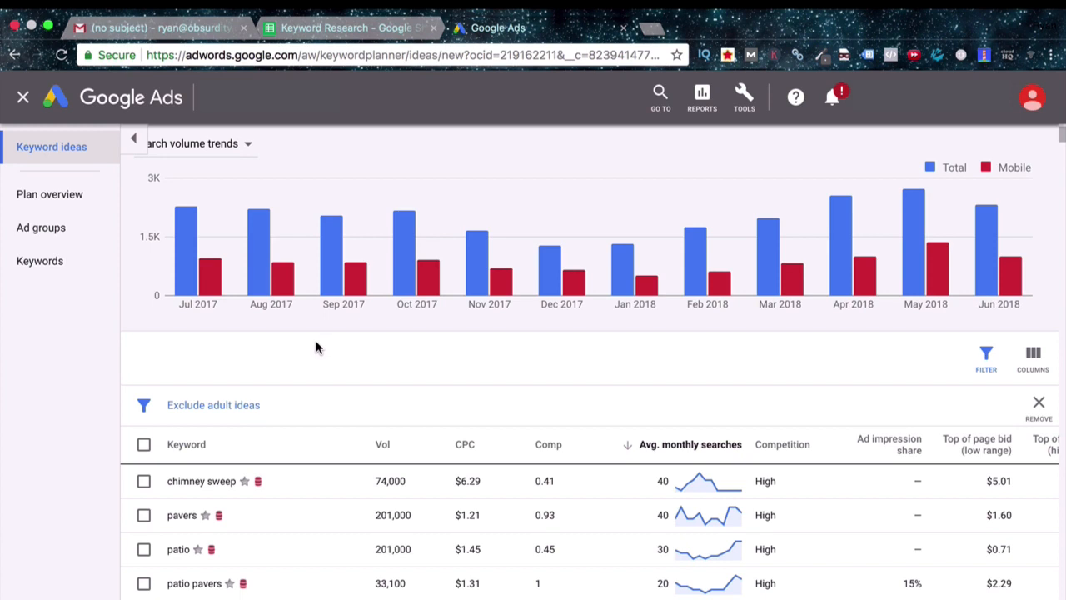
Filter the keyword ideas to keyword text containing "contractors", checking the service terms in the Keyword Research sheet
left_click(307, 408)
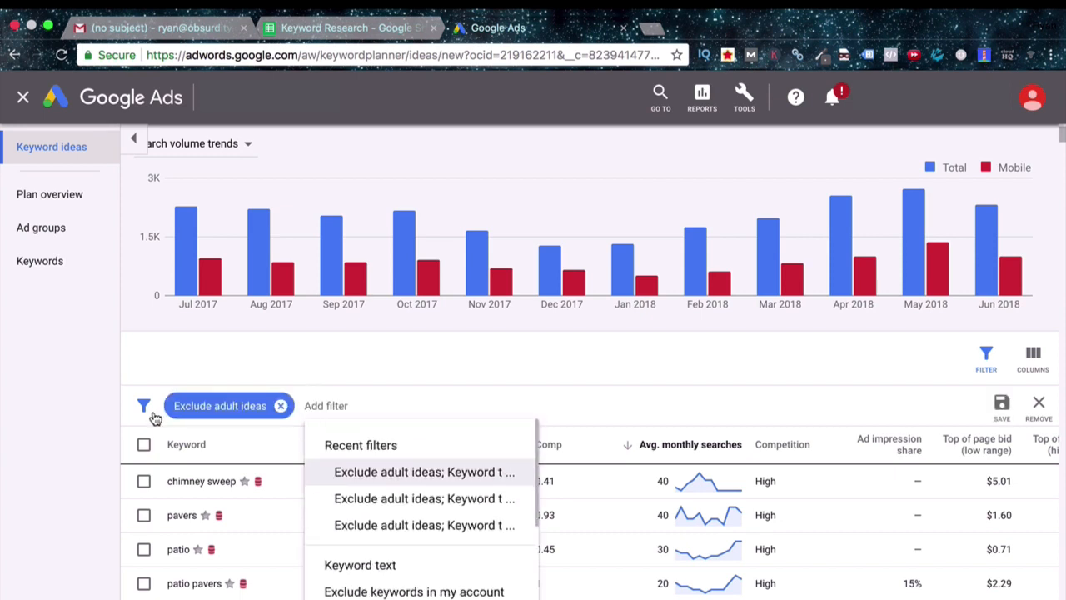
left_click(365, 566)
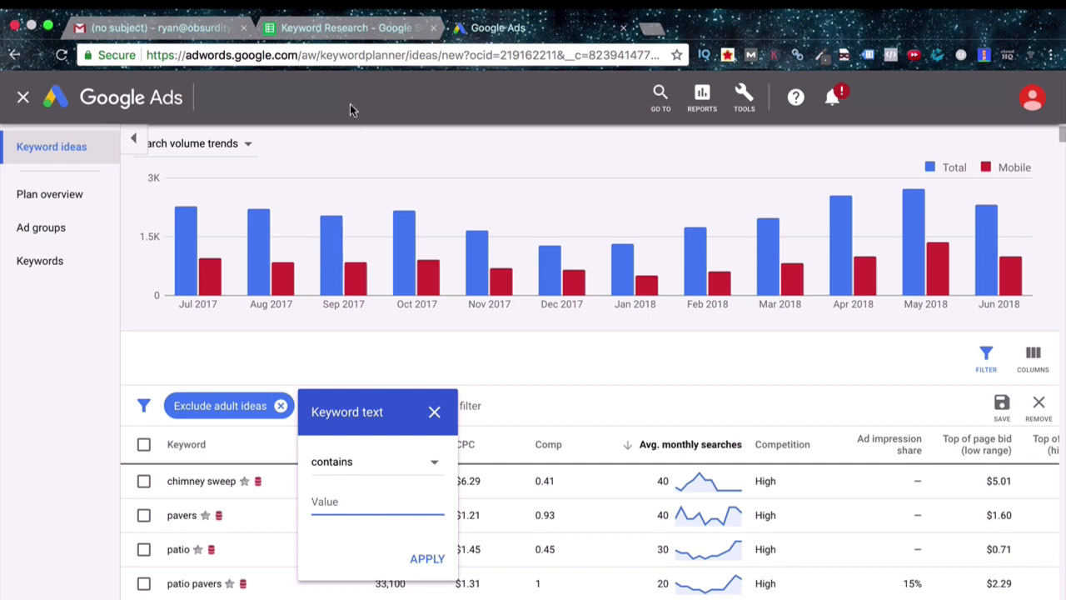
left_click(347, 31)
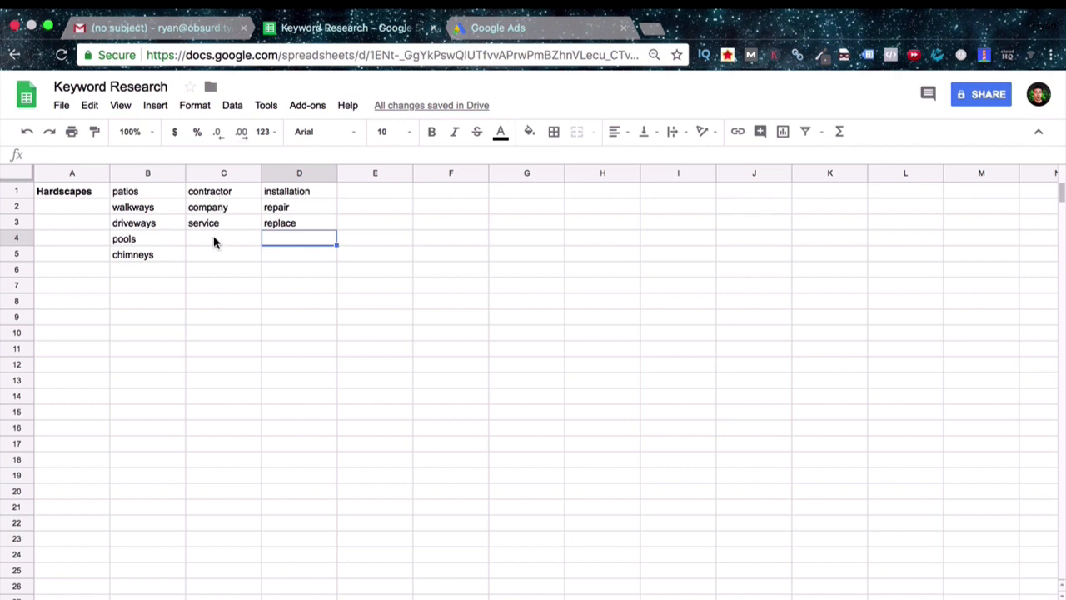
left_click(480, 33)
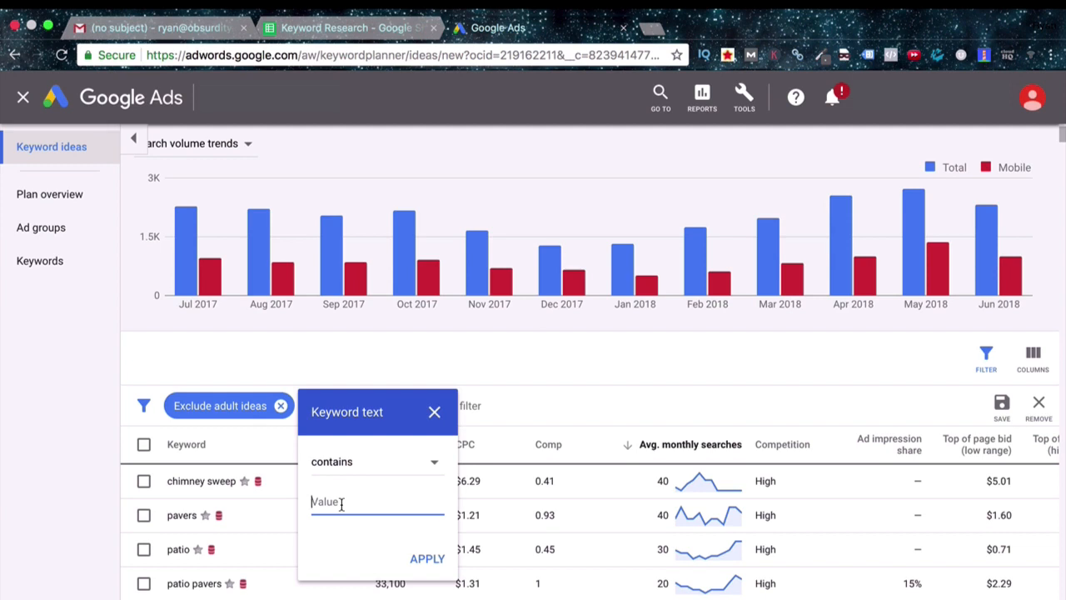
type("cont")
key("Return")
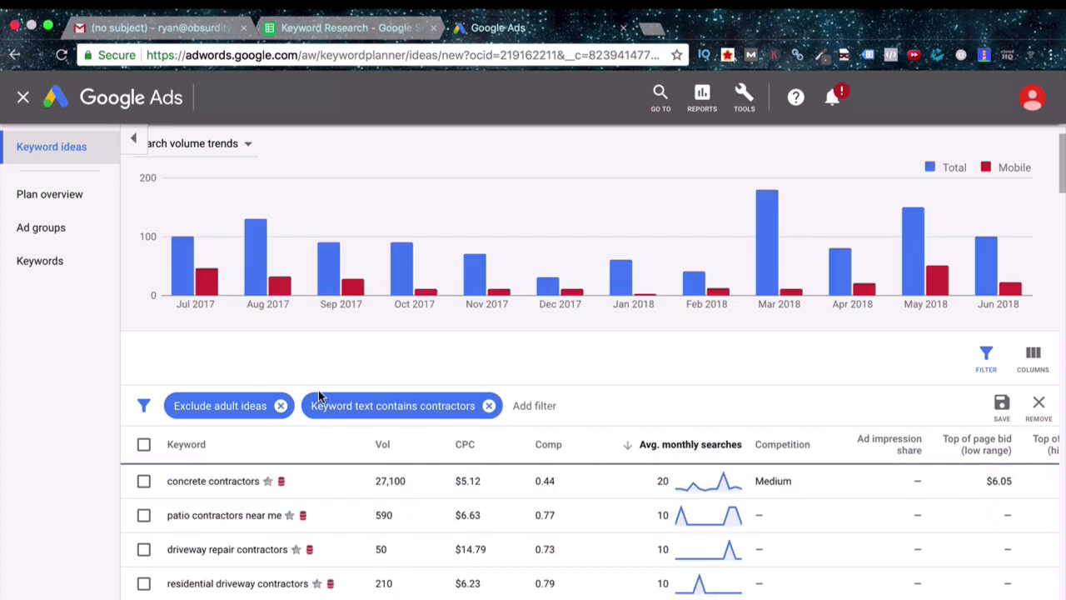
Look through the filtered contractors keywords and select "concrete contractors" and "sidewalk contractors"
scroll(320, 397, "down", 1)
scroll(318, 397, "down", 3)
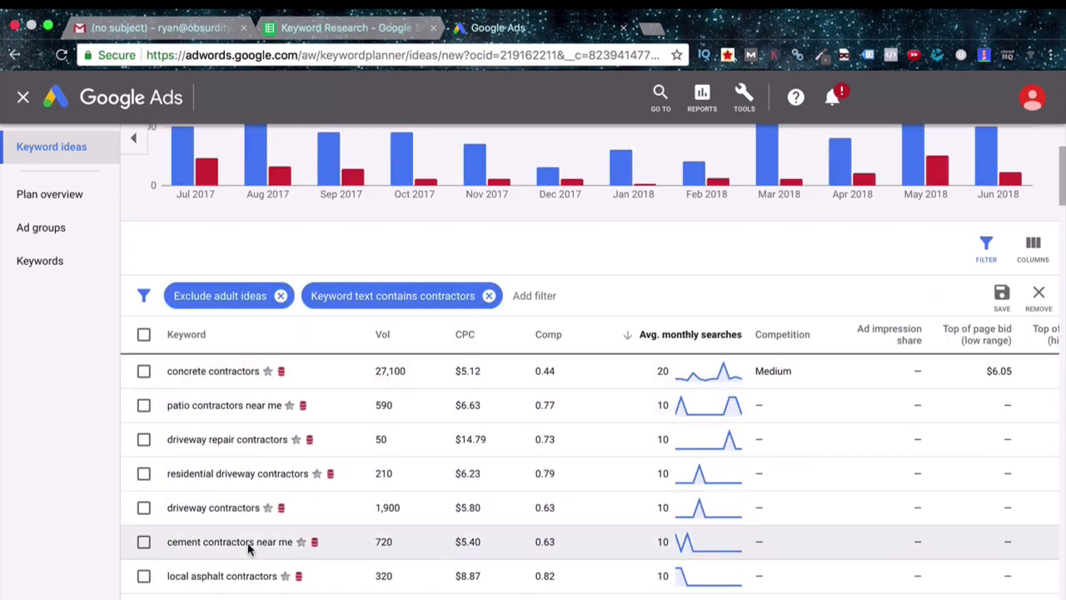
scroll(229, 594, "down", 1)
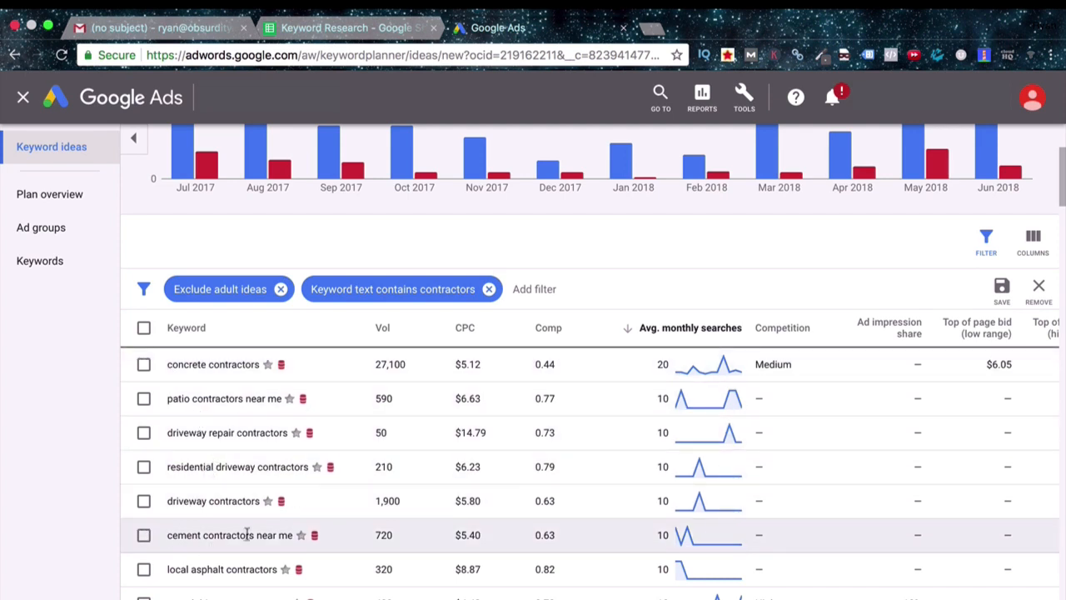
scroll(255, 533, "down", 1)
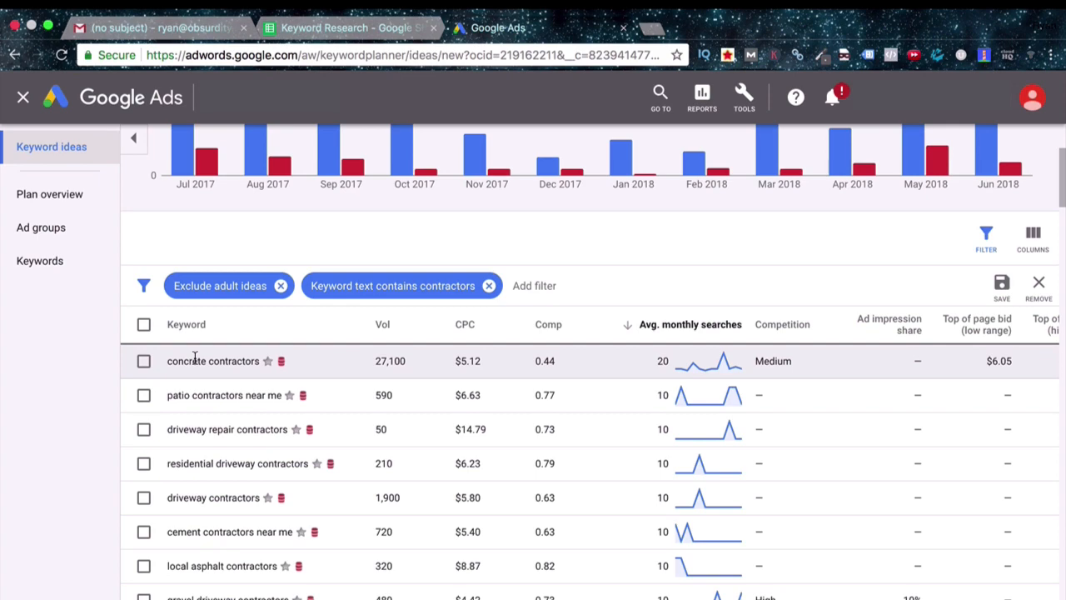
left_click(143, 362)
scroll(143, 365, "down", 15)
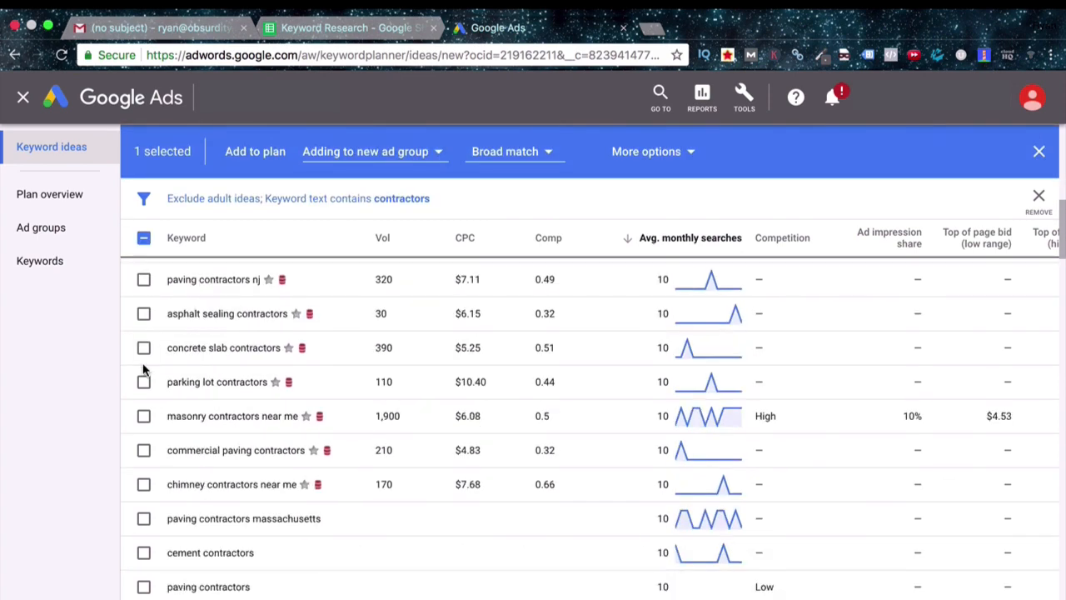
scroll(194, 382, "down", 3)
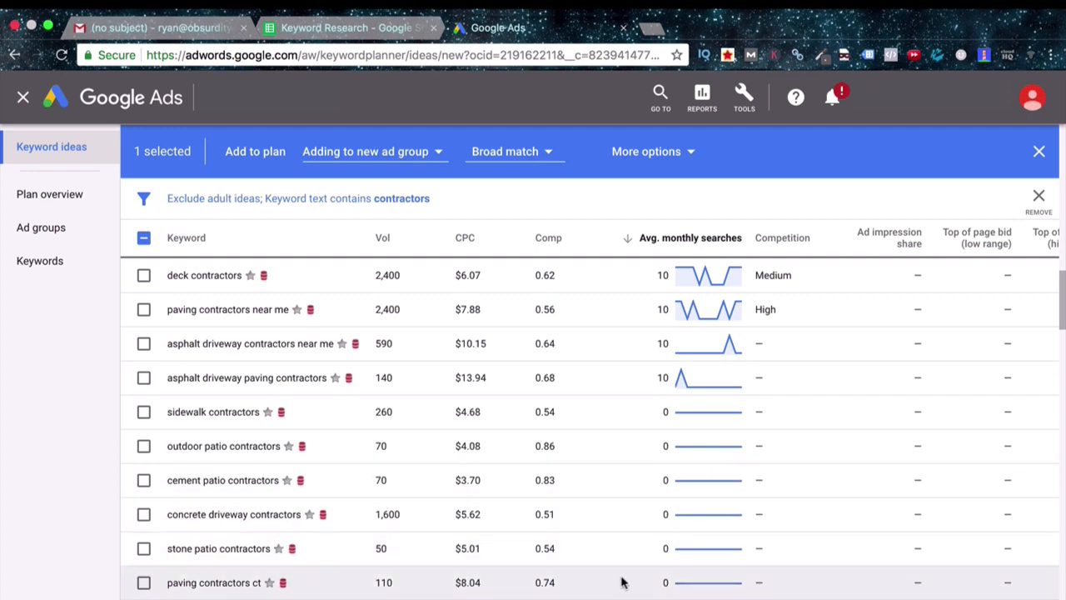
left_click(143, 413)
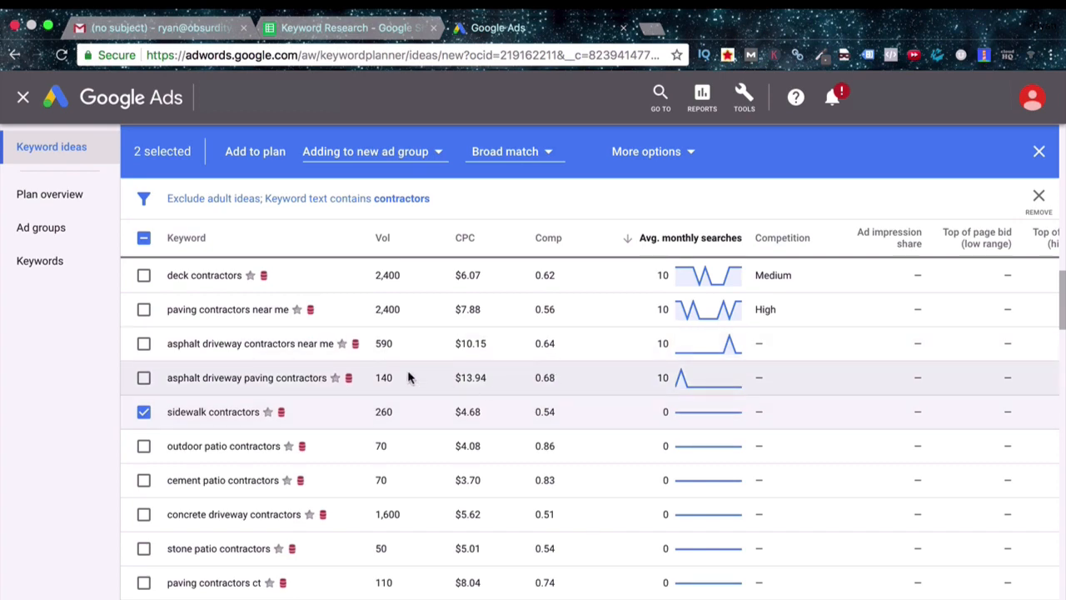
Select every keyword listed between "sidewalk contractors" and "concrete contractors", from "asphalt driveway paving contractors" up to "patio contractors near me"
left_click(143, 377)
left_click(143, 344)
left_click(143, 309)
scroll(150, 390, "up", 2)
scroll(159, 412, "down", 2)
left_click(143, 504)
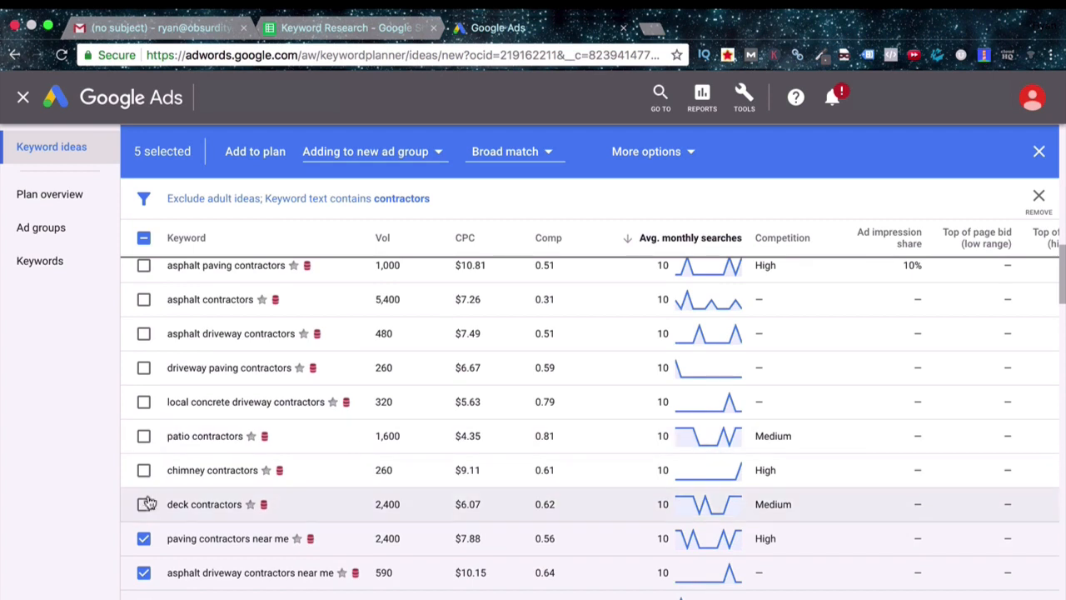
left_click(143, 469)
left_click(143, 435)
left_click(143, 402)
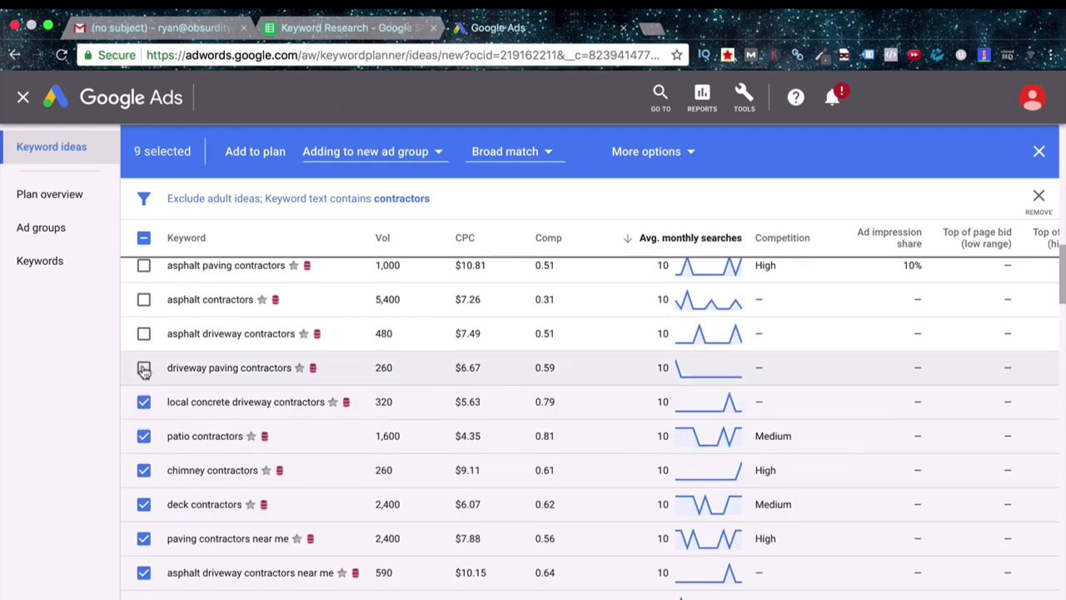
left_click(143, 367)
scroll(143, 370, "up", 2)
left_click(144, 464)
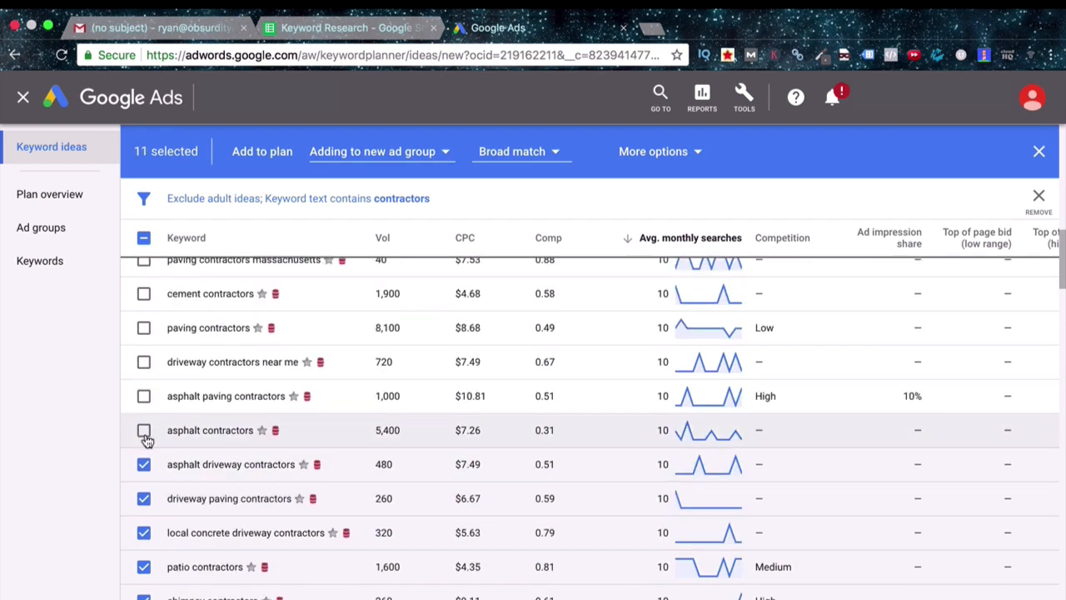
left_click(143, 430)
left_click(144, 395)
left_click(143, 361)
left_click(143, 327)
left_click(143, 293)
scroll(142, 298, "up", 2)
left_click(143, 408)
left_click(143, 374)
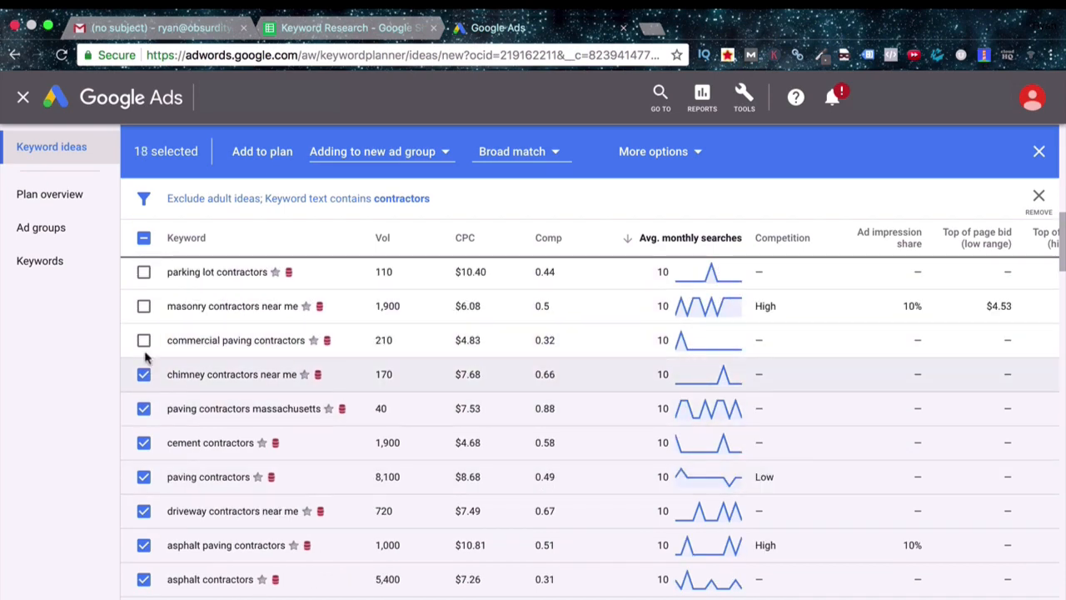
left_click(143, 340)
left_click(144, 305)
left_click(143, 271)
scroll(144, 349, "up", 5)
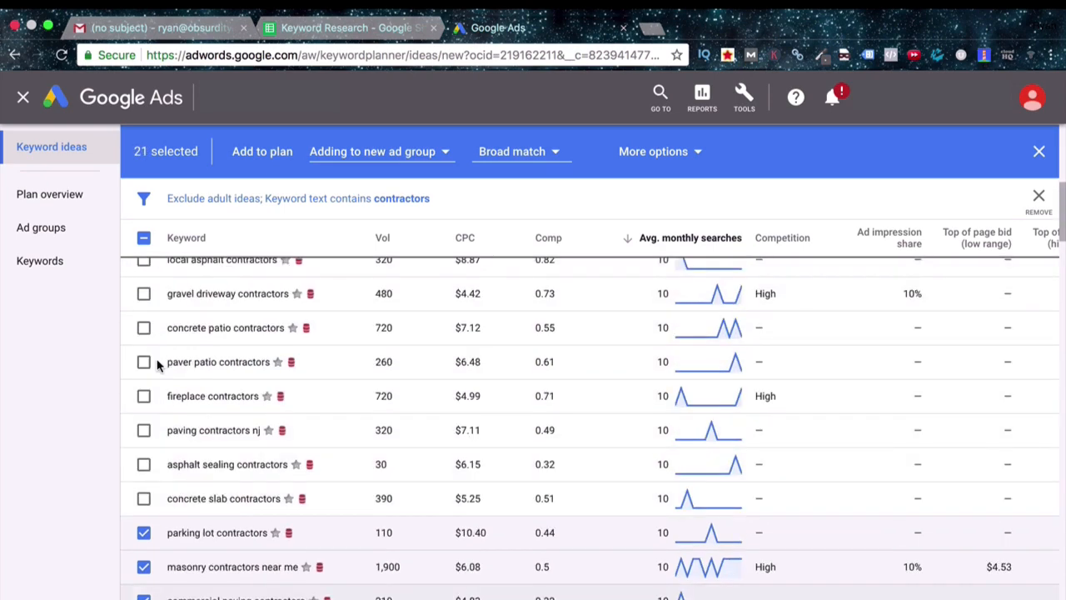
left_click(144, 597)
left_click(143, 566)
left_click(143, 532)
left_click(144, 498)
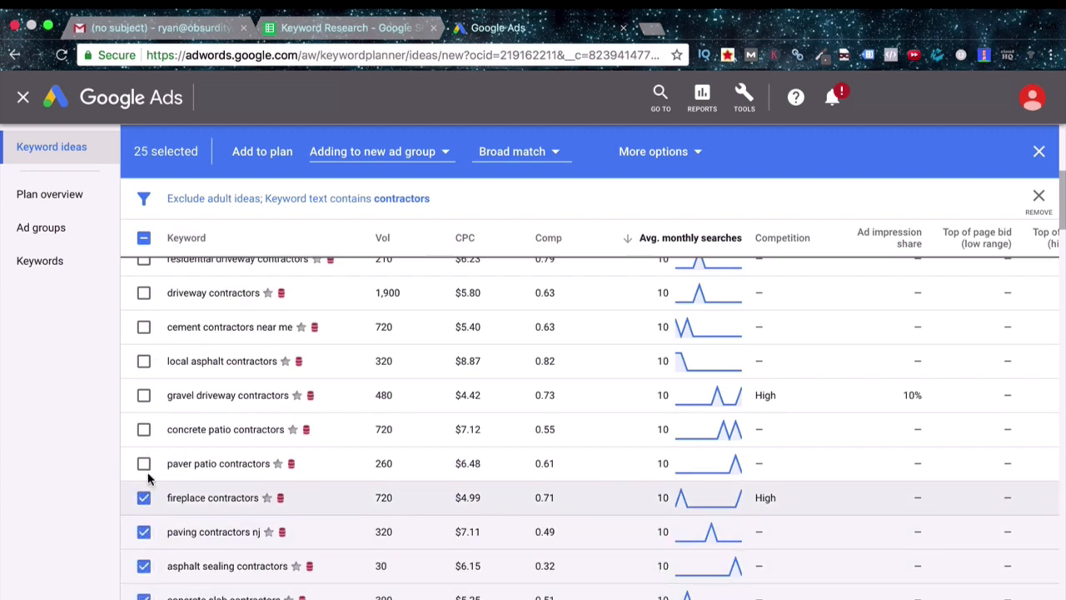
left_click(143, 463)
left_click(143, 429)
left_click(143, 394)
left_click(143, 361)
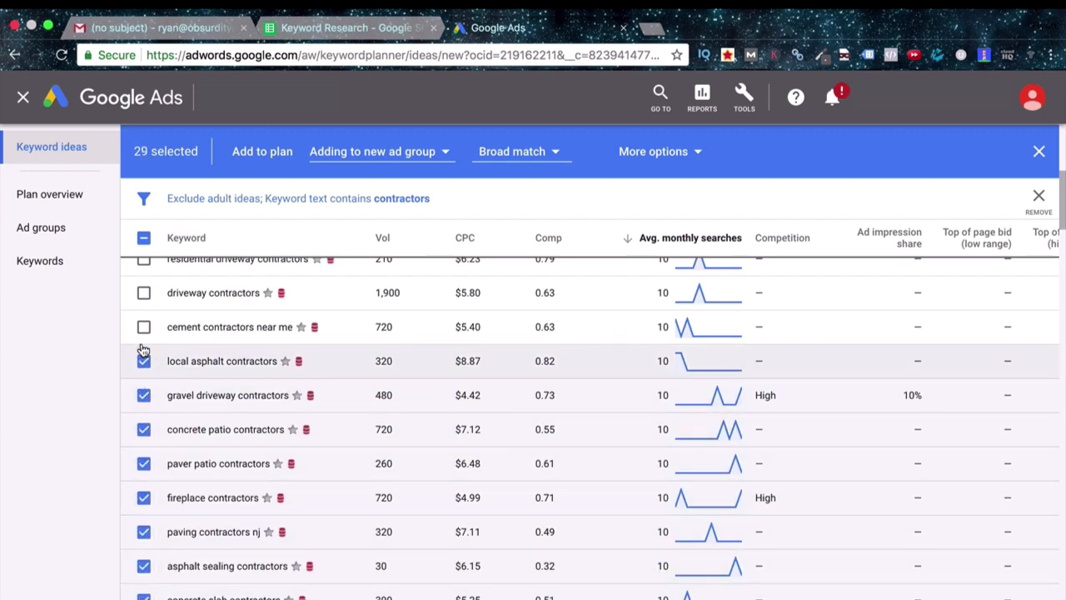
left_click(143, 326)
left_click(143, 293)
scroll(148, 405, "up", 1)
scroll(148, 406, "up", 1)
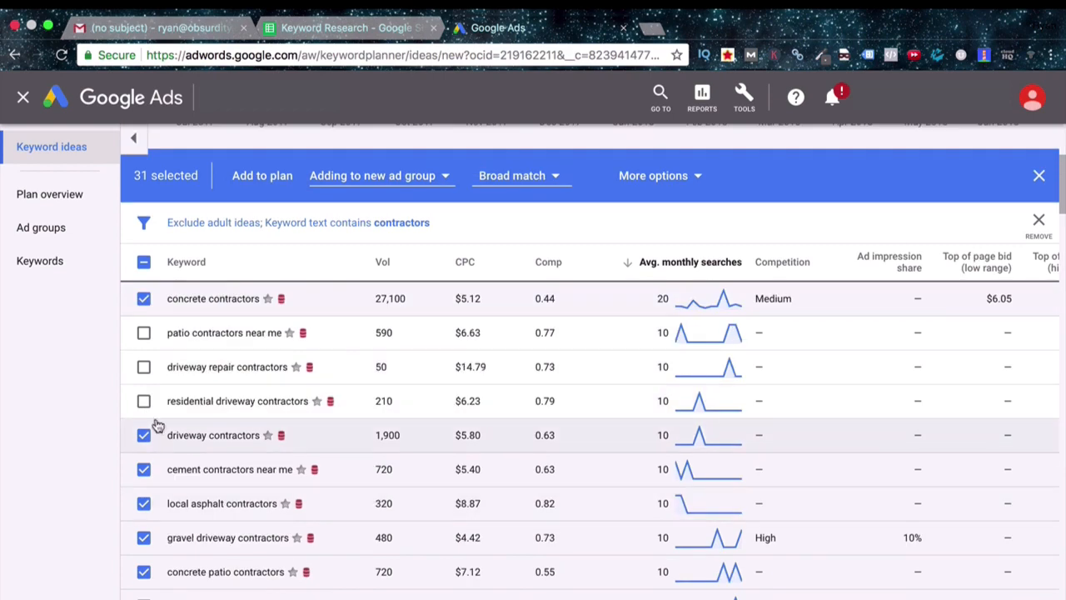
left_click(143, 401)
left_click(144, 366)
left_click(143, 333)
Add the selected contractors keywords to the plan in a new ad group with broad match
scroll(155, 348, "up", 4)
scroll(167, 353, "down", 1)
left_click(240, 422)
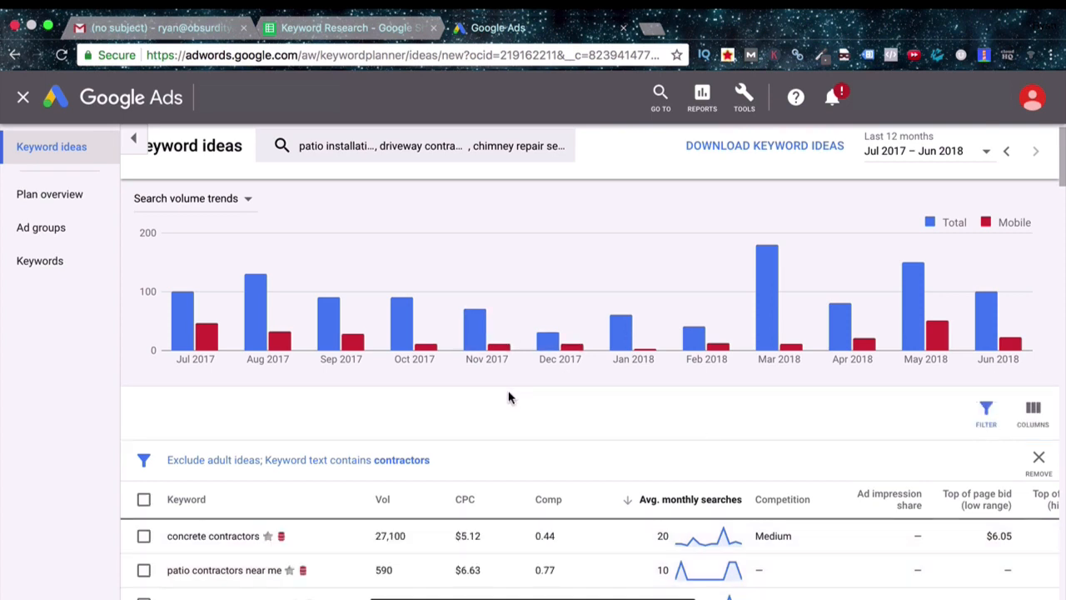
Change the keyword text filter to contain "contractor" and look through the filtered keyword ideas
left_click(402, 463)
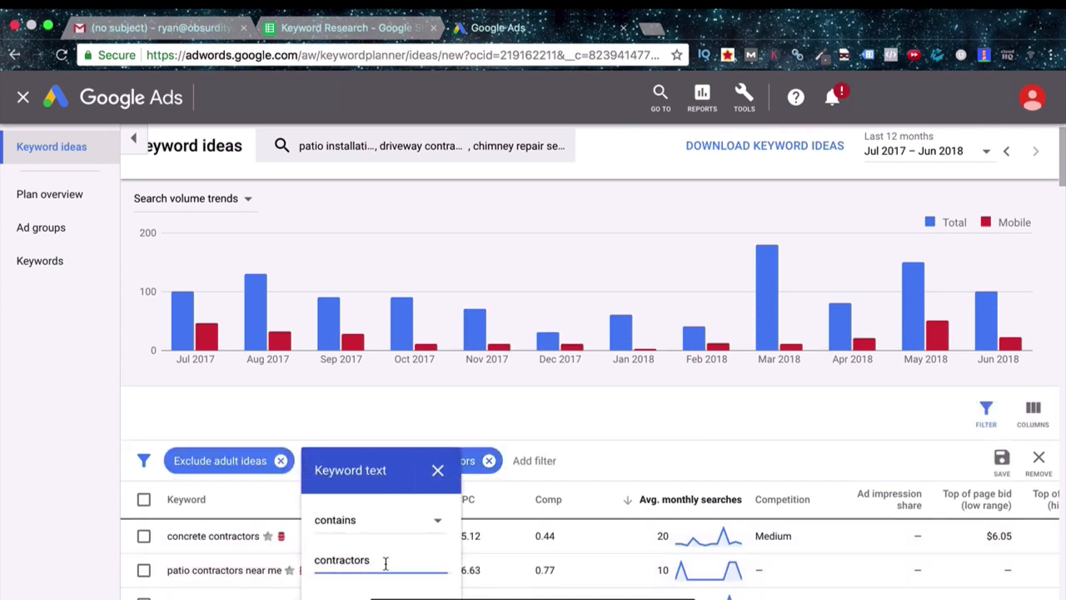
key("Return")
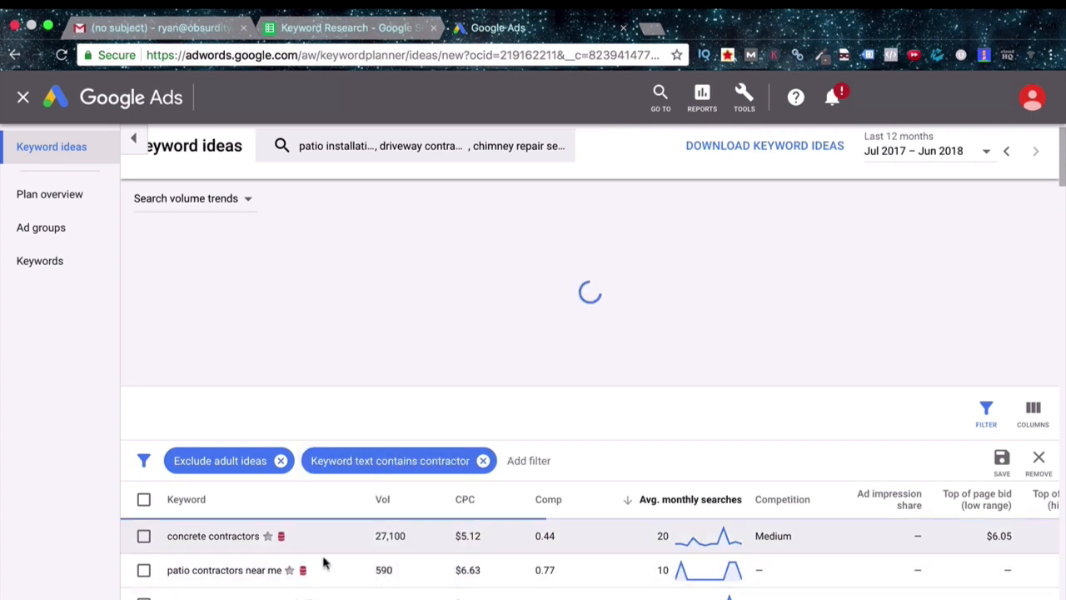
scroll(300, 424, "down", 2)
scroll(296, 425, "down", 2)
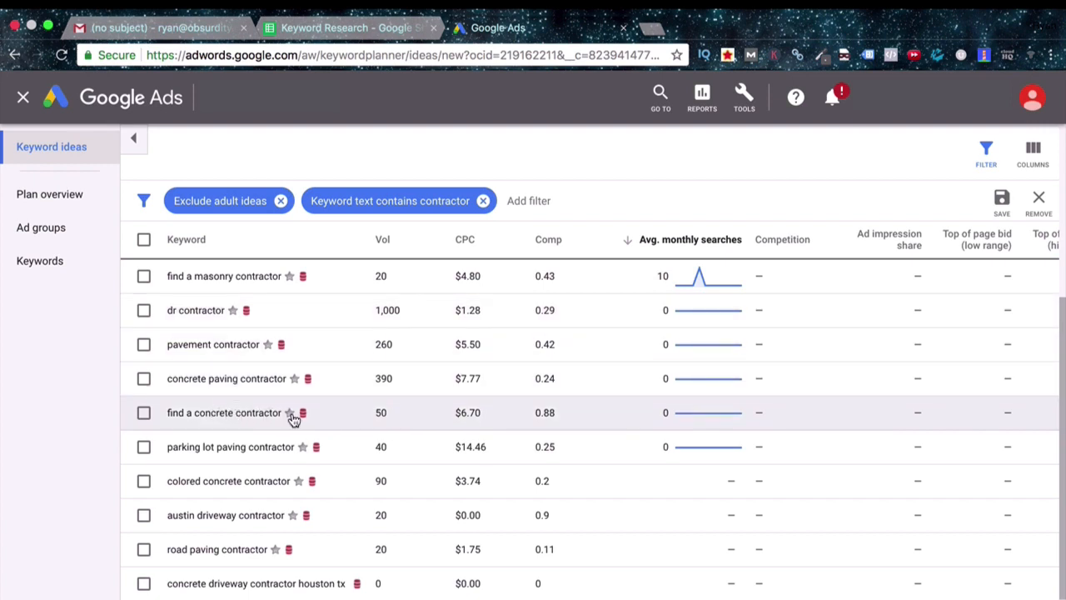
left_click(144, 276)
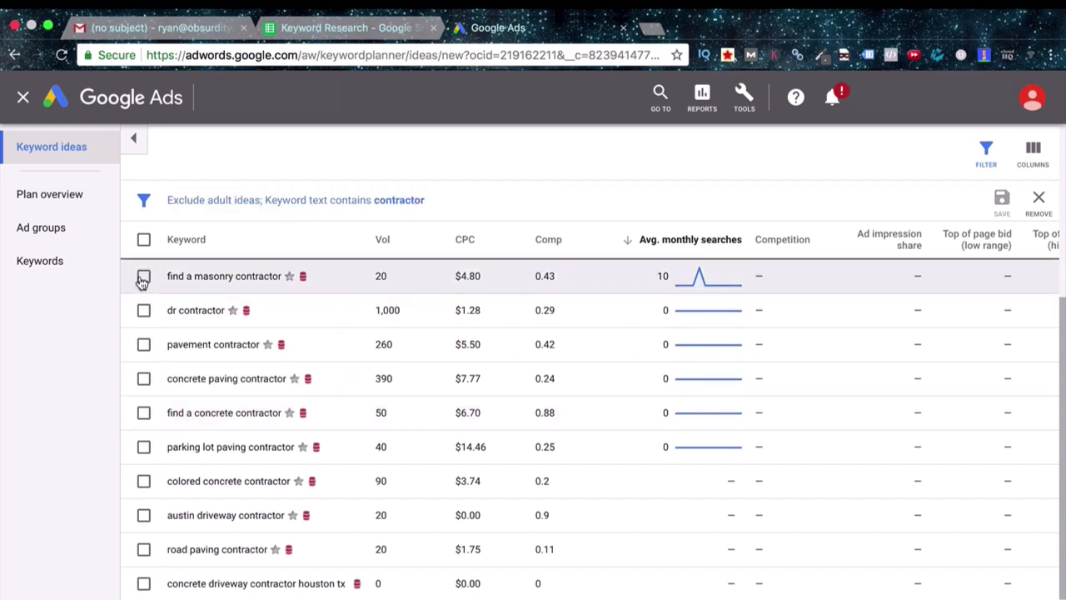
left_click(143, 310)
left_click(143, 344)
left_click(143, 412)
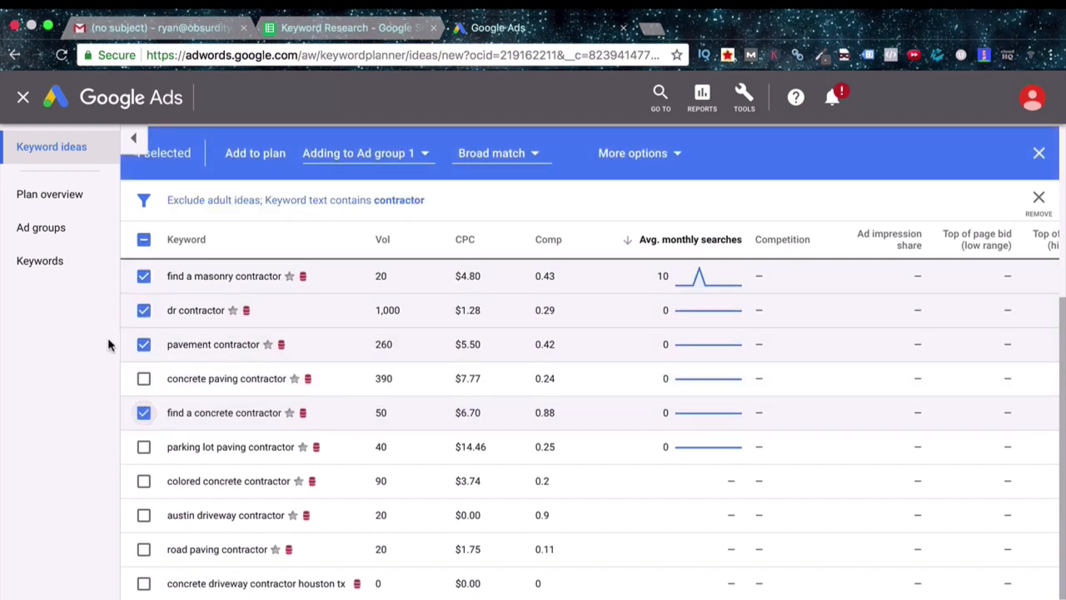
left_click(1040, 152)
Change the keyword text filter to contain "companies" and look through the filtered keyword ideas
scroll(410, 374, "up", 2)
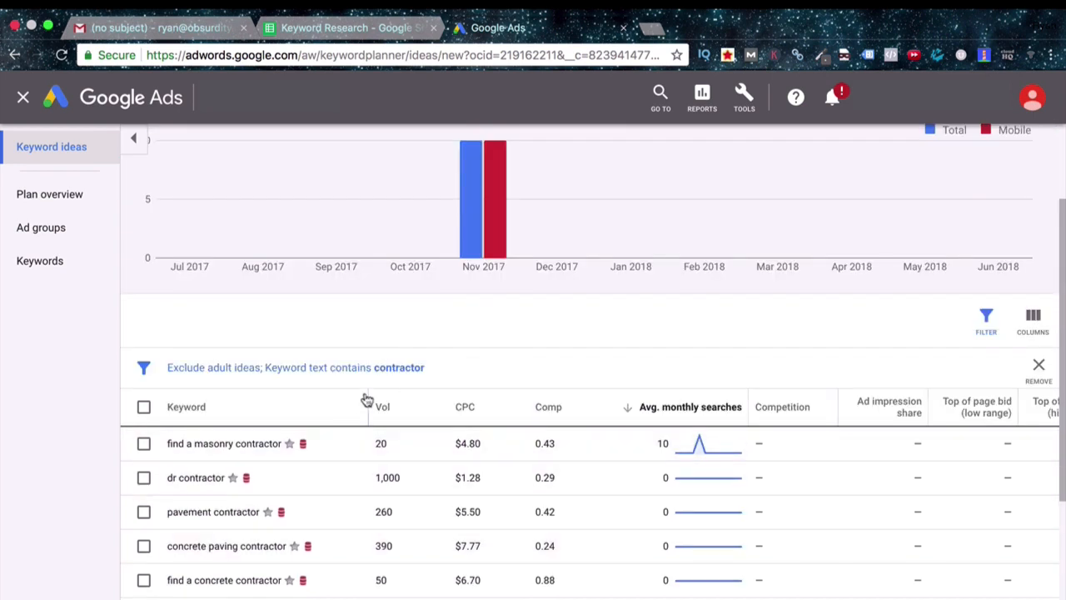
left_click(380, 372)
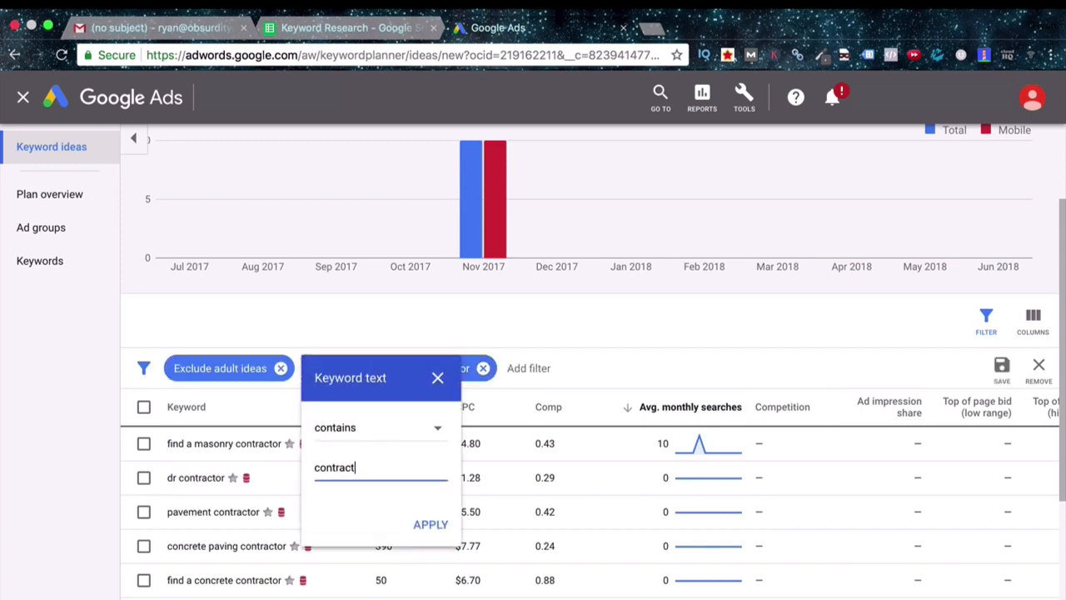
type("companies")
key("Return")
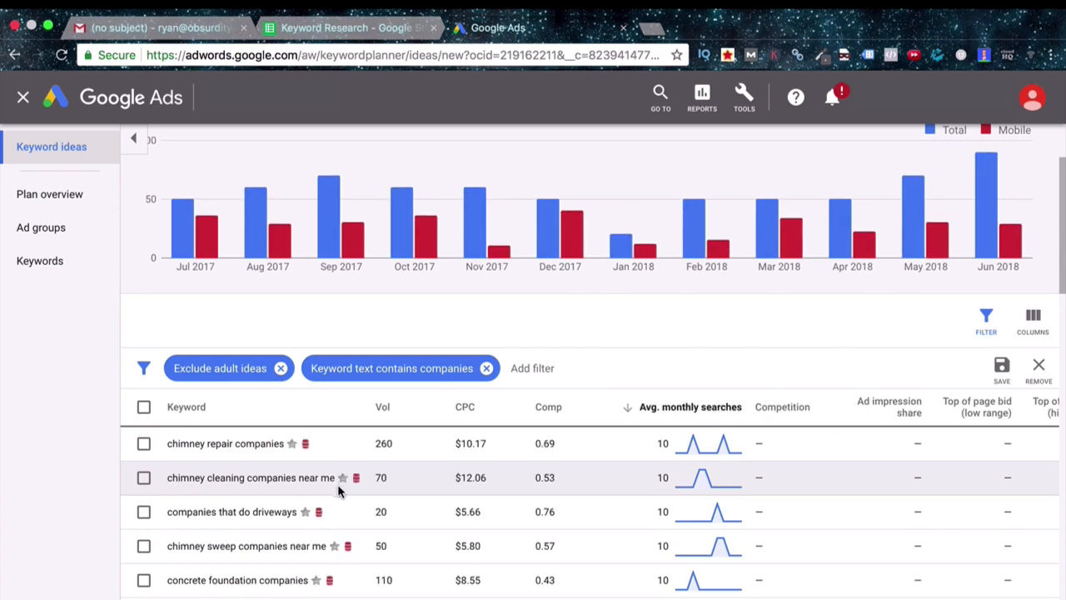
scroll(311, 472, "down", 5)
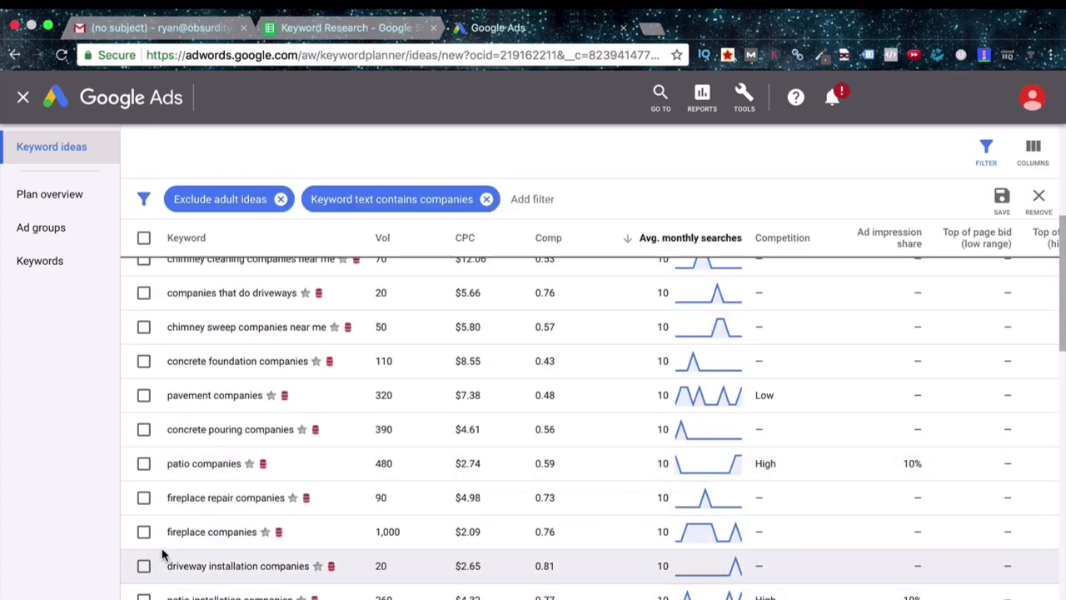
scroll(163, 560, "up", 5)
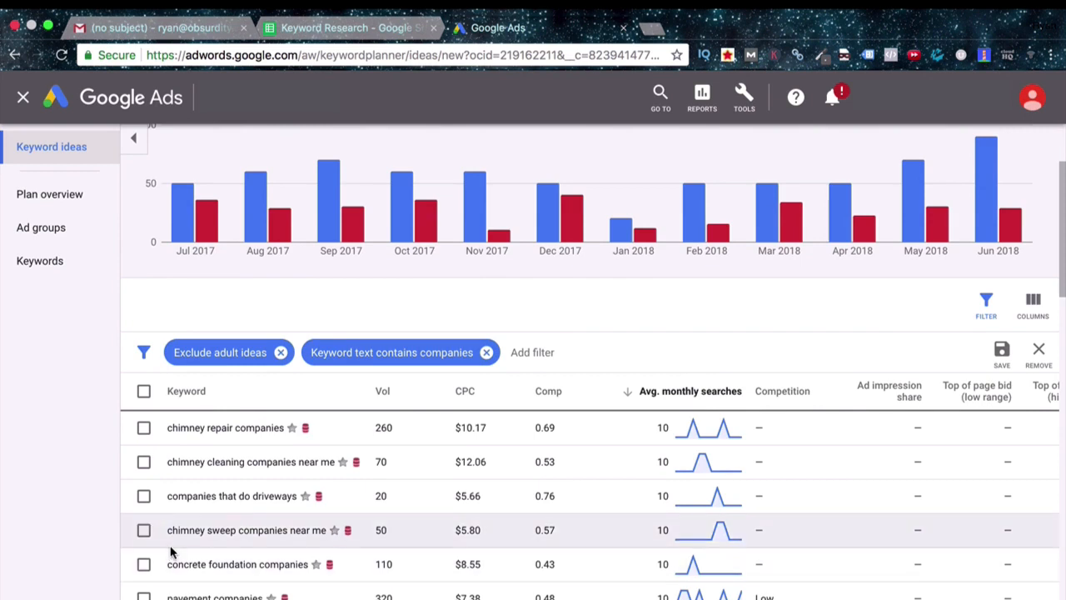
Open the plan's keyword forecasts and download the plan
left_click(40, 262)
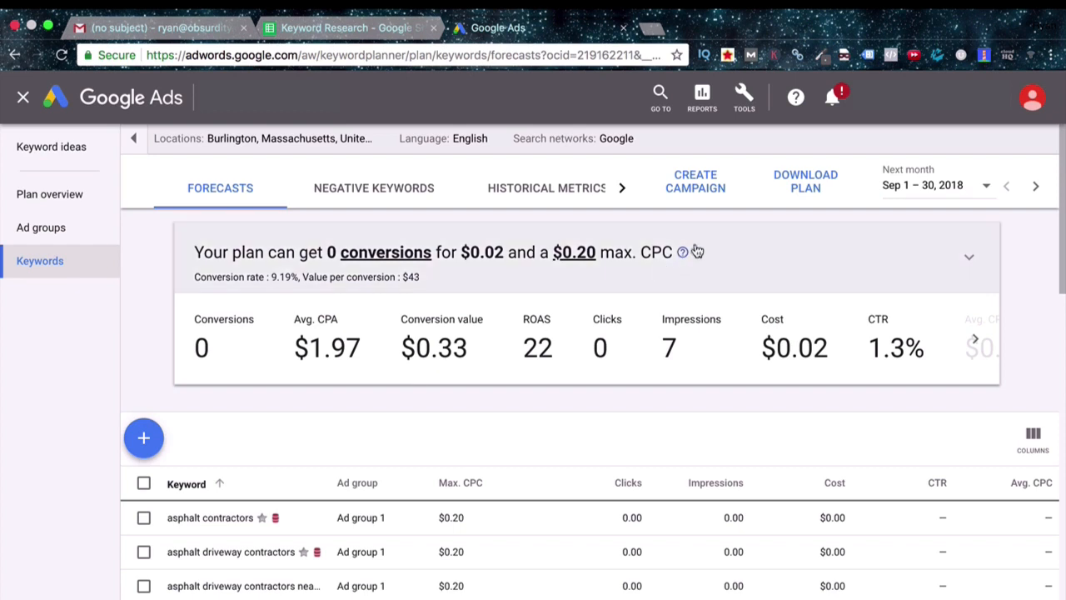
left_click(794, 191)
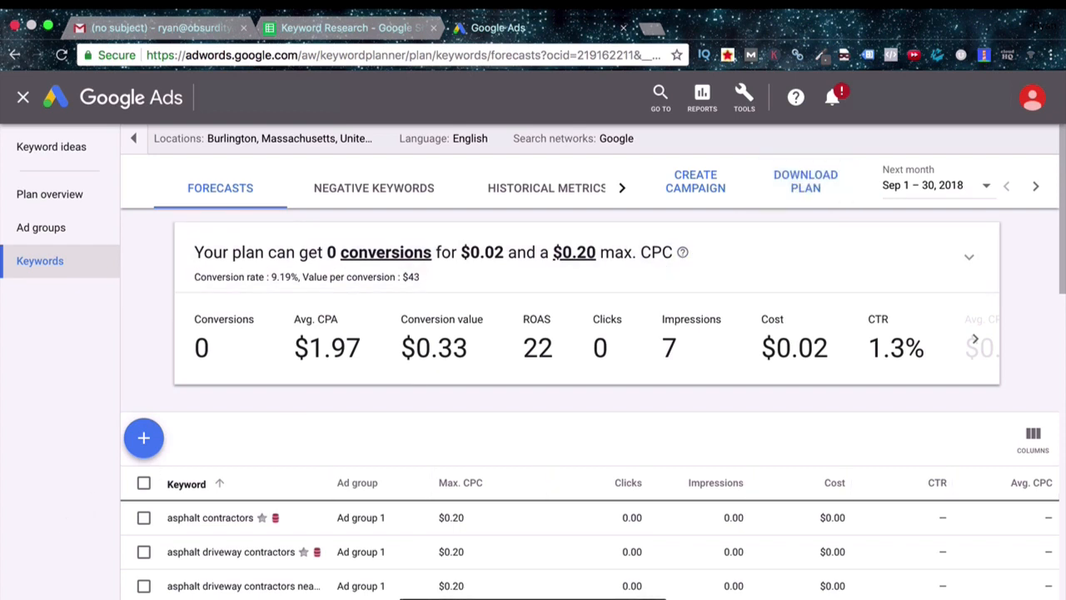
Switch to Google Drive from Gmail and upload the newly downloaded Keyword Forecasts CSV file to My Drive
left_click(200, 30)
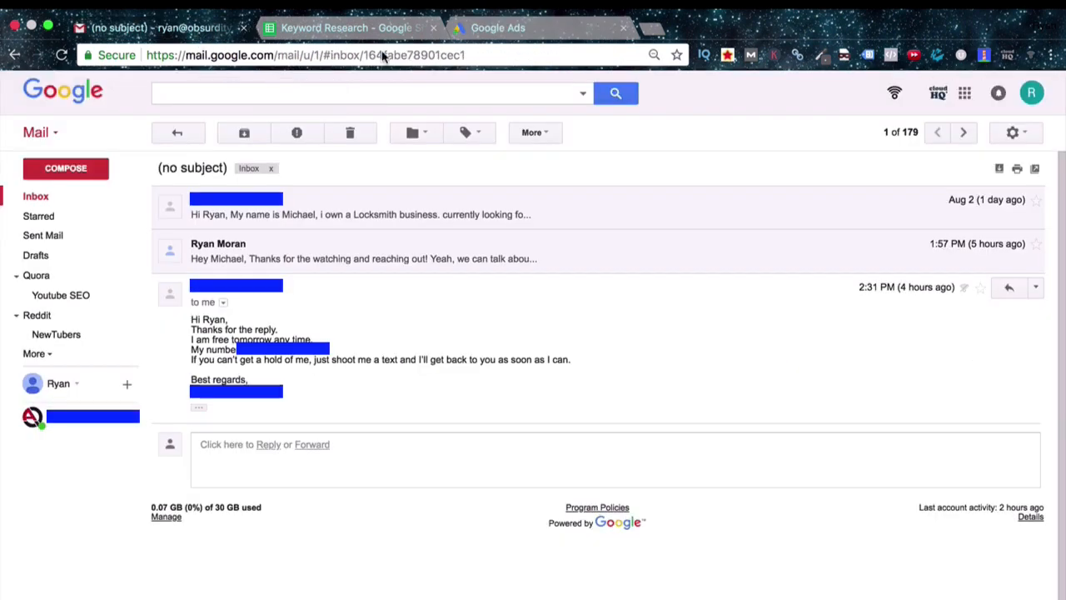
left_click(964, 92)
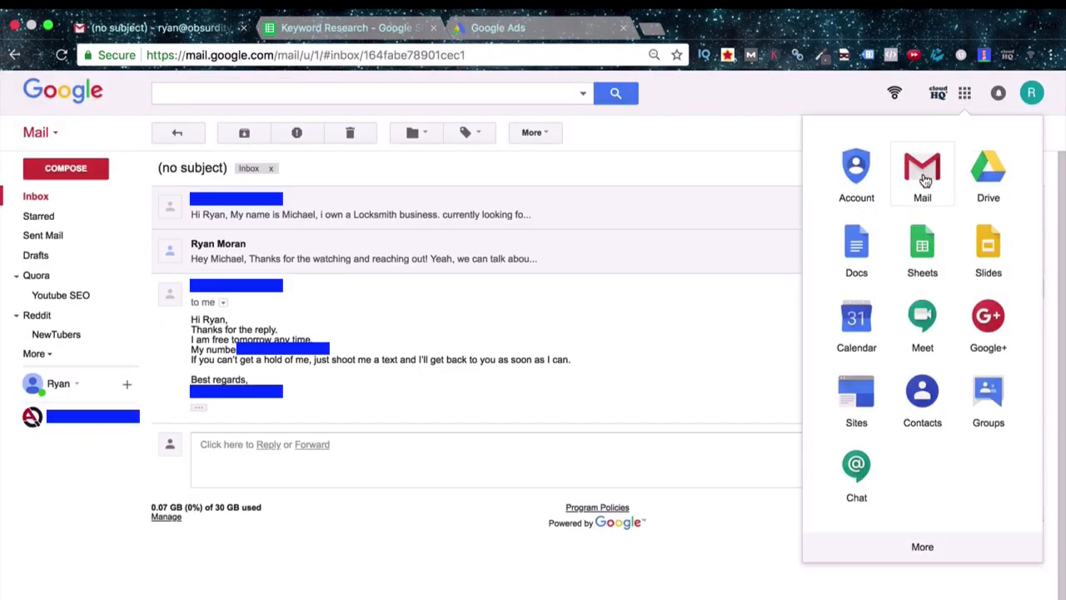
left_click(997, 171)
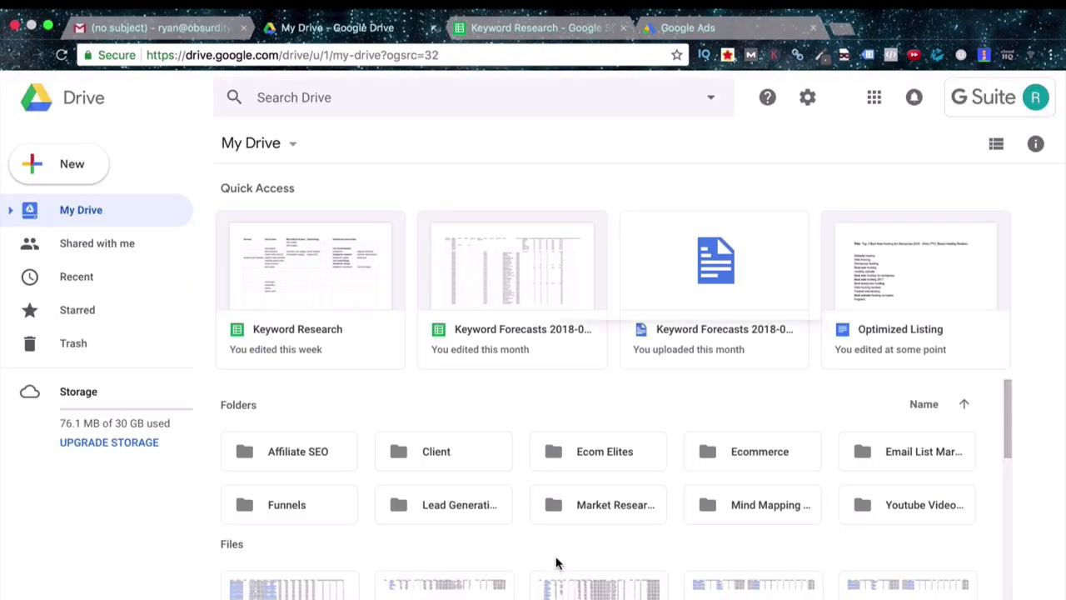
right_click(558, 564)
left_click(638, 382)
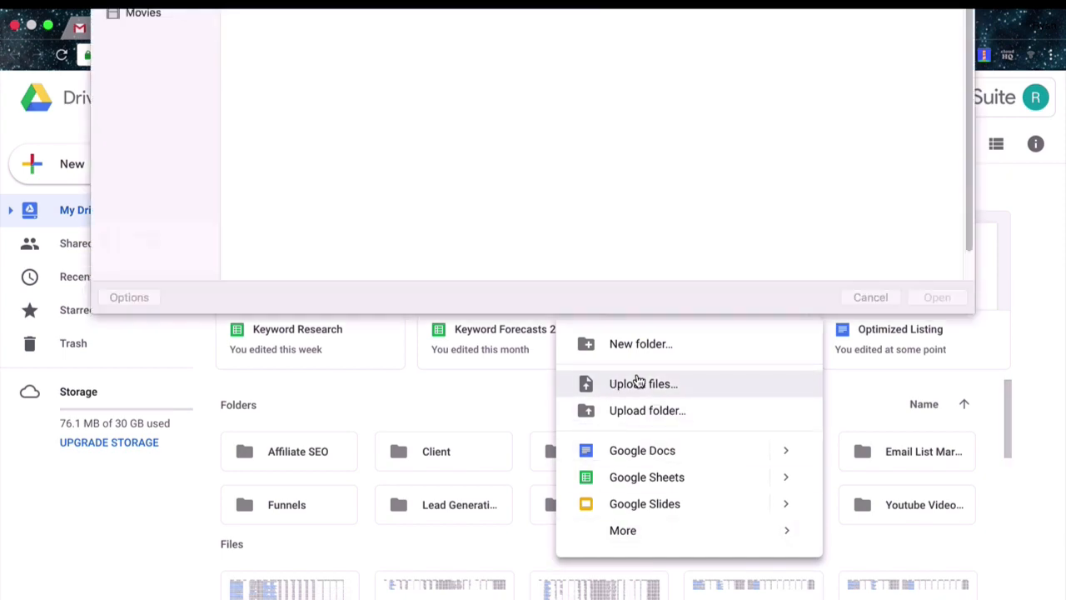
left_click(936, 400)
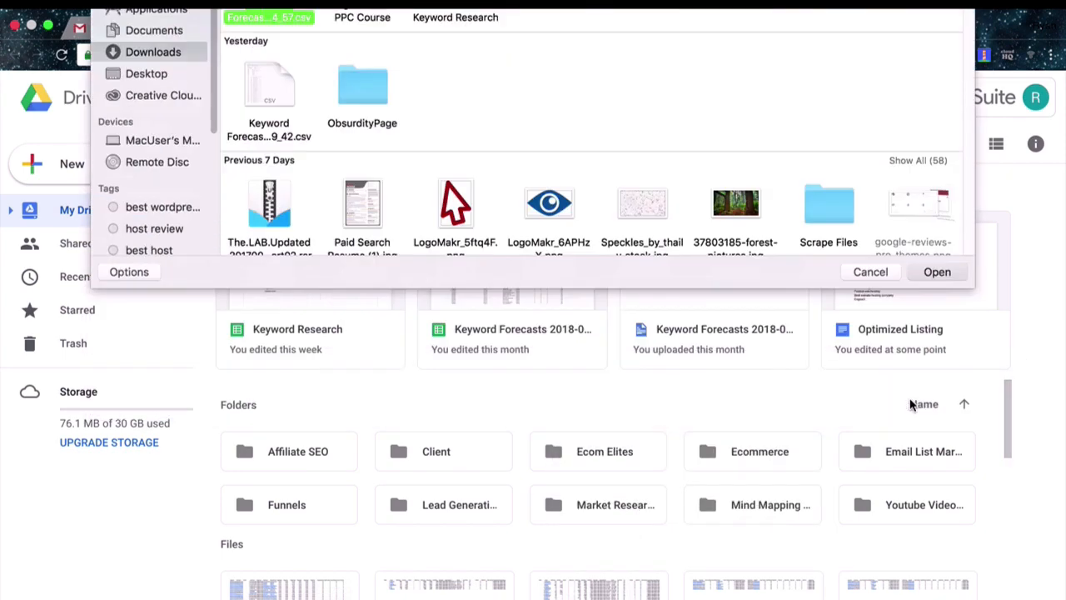
Open the uploaded Keyword Forecasts file from My Drive with Google Sheets
scroll(241, 357, "down", 10)
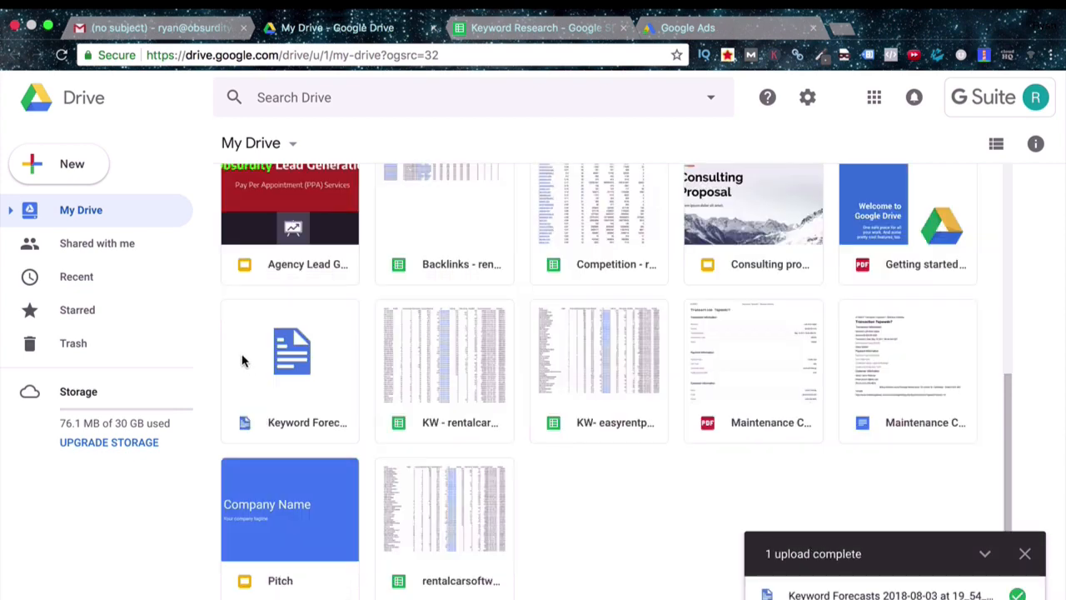
right_click(264, 348)
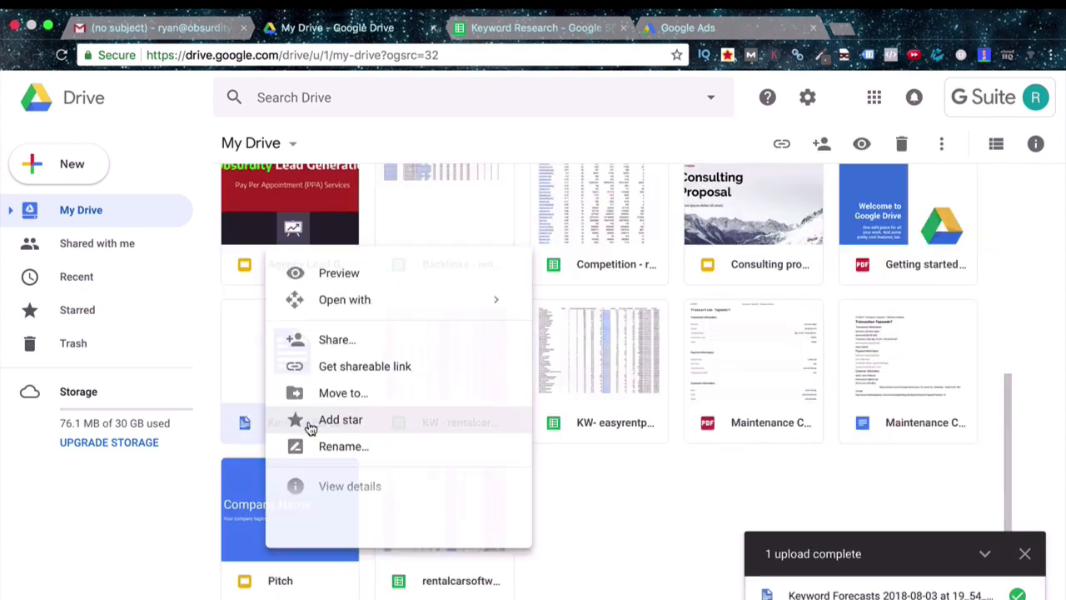
mouse_move(350, 308)
left_click(587, 312)
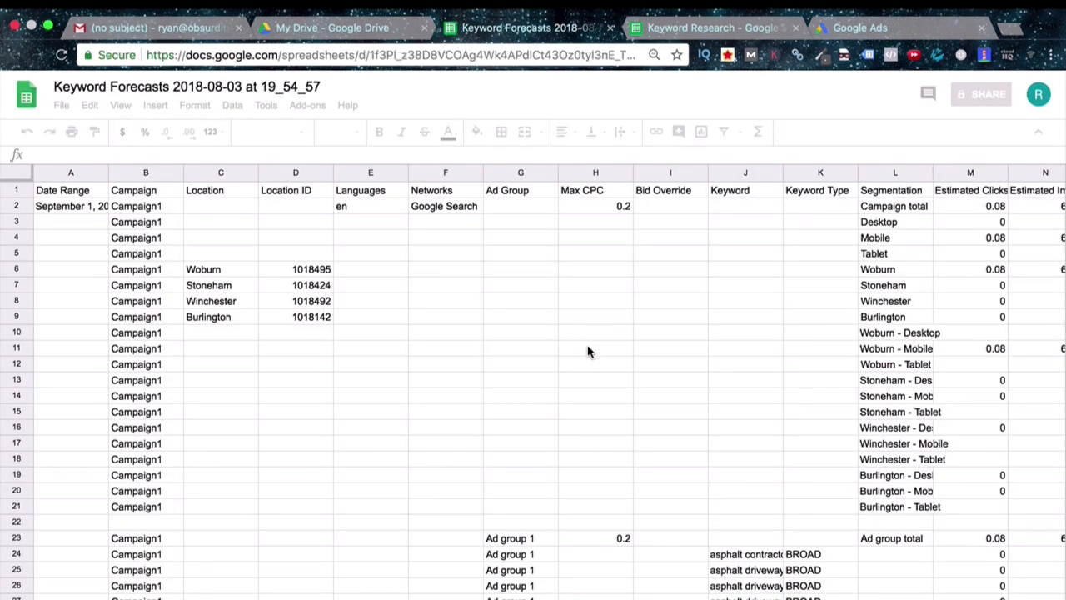
Copy the keyword list from J24 down through "sidewalk contractors" and paste it into a new sheet starting at A11
scroll(593, 351, "down", 10)
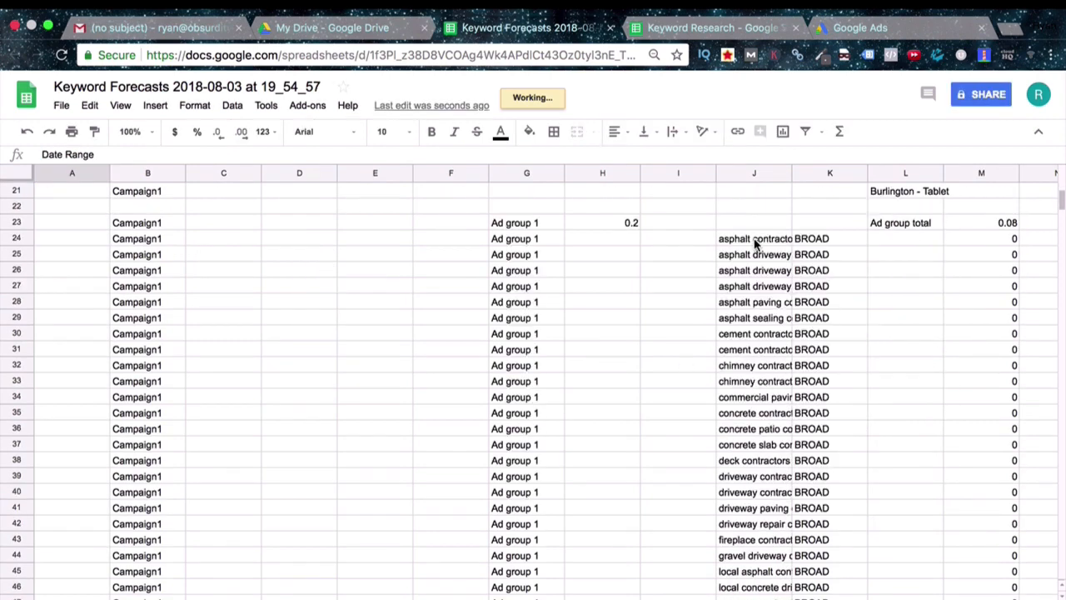
left_click(750, 242)
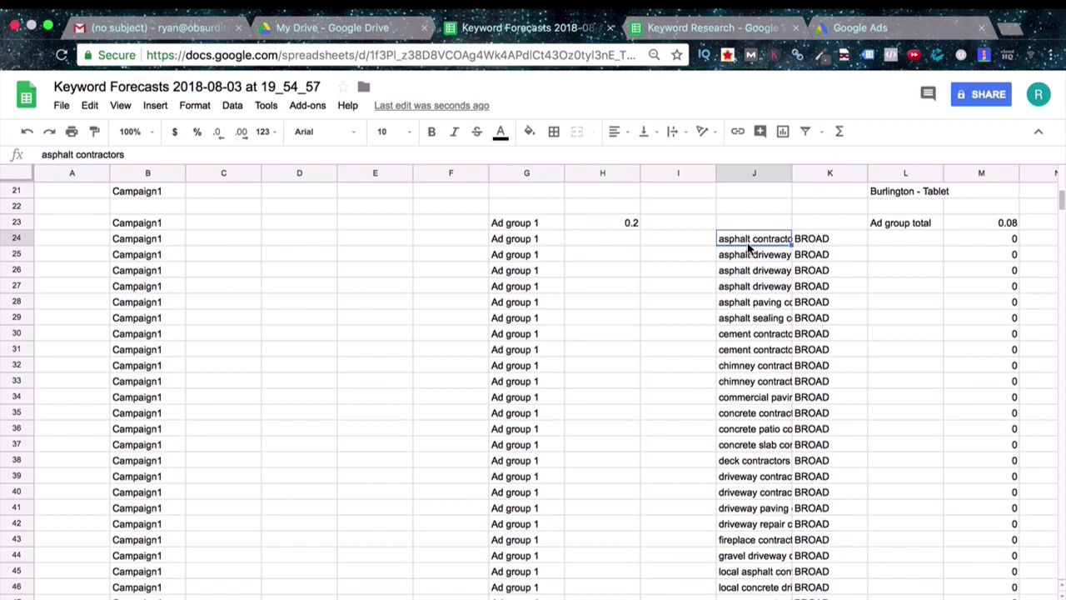
key("super+shift+Down")
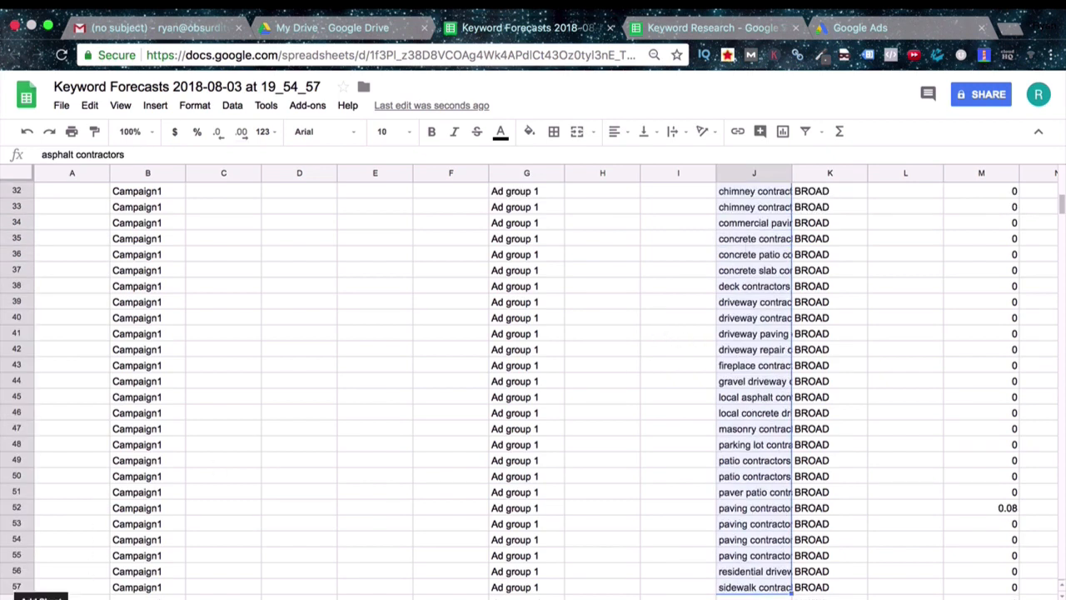
key("super+c")
left_click(15, 597)
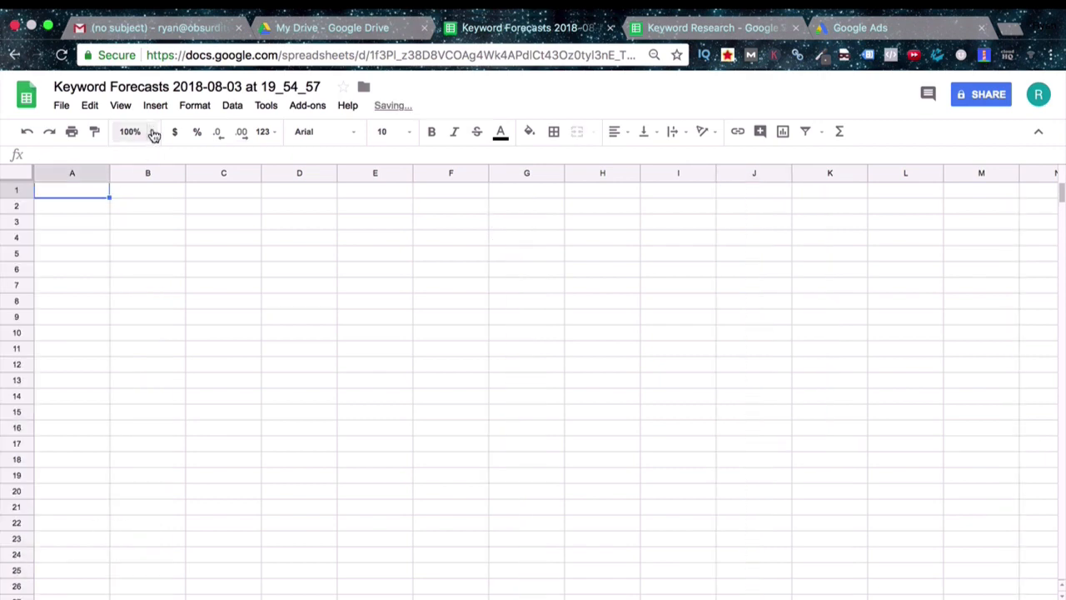
left_click(68, 352)
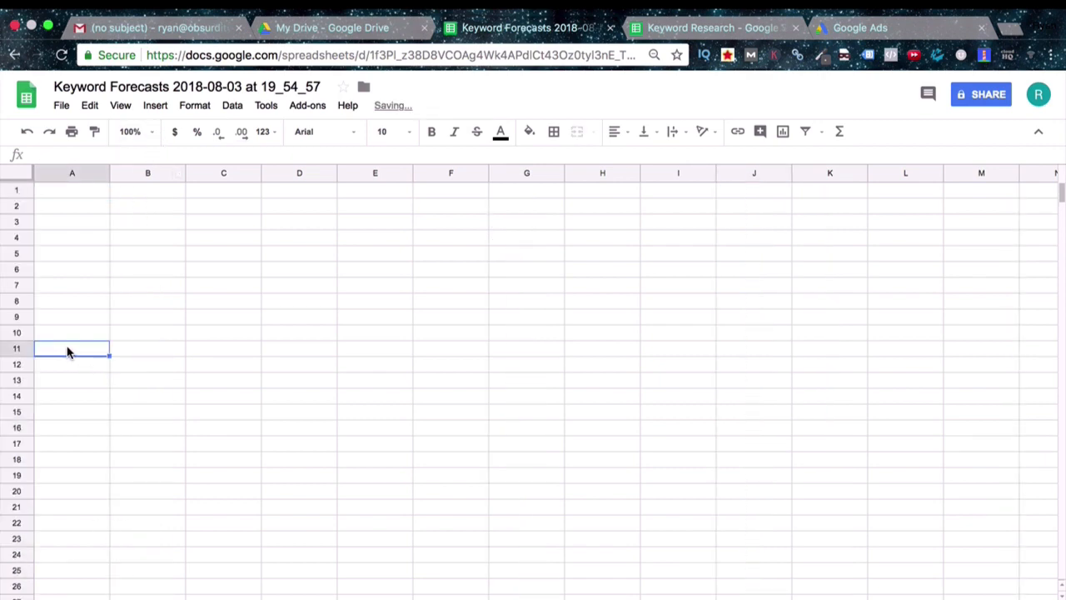
key("super+v")
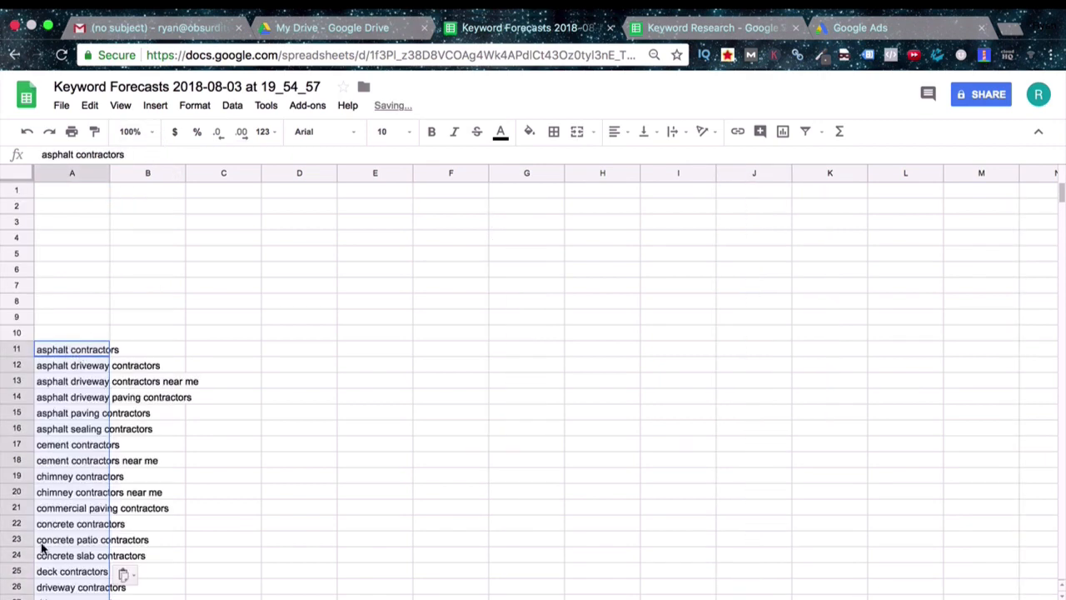
Move the keywords from "driveway contractors" in A26 down to the end of the list into column B, starting at B11
left_click(49, 588)
left_click_drag(49, 593, 72, 400)
key("super+x")
scroll(229, 397, "up", 10)
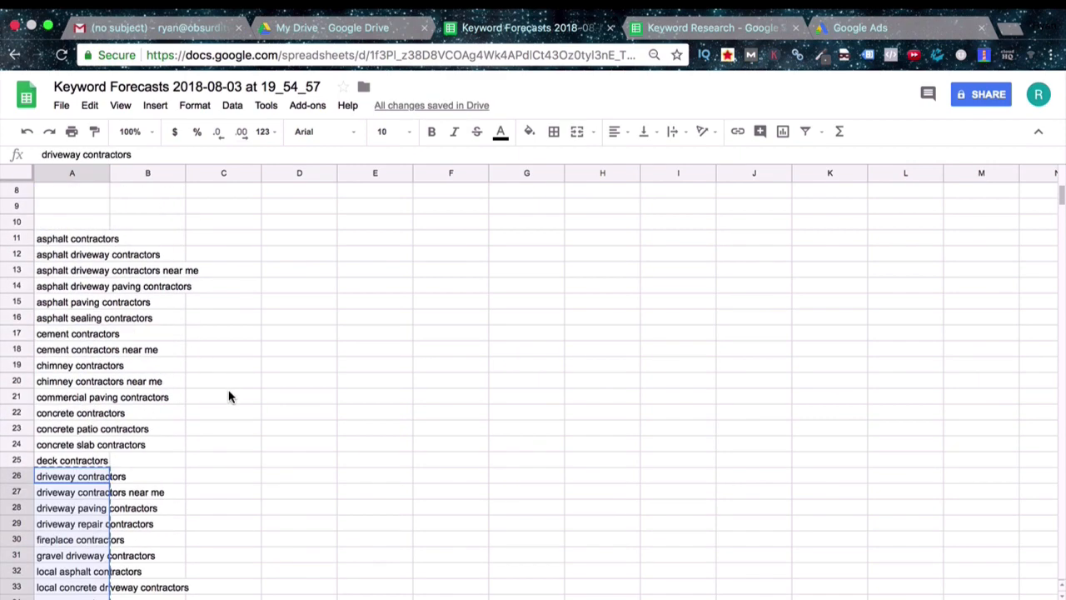
left_click(152, 291)
key("super+v")
left_click(385, 468)
Move the keywords from "paving contractors near me" through "sidewalk contractors" out of column B into column C, starting at C11
scroll(350, 475, "up", 2)
scroll(331, 482, "down", 1)
left_click(152, 557)
scroll(147, 590, "down", 5)
left_click(138, 445, "shift")
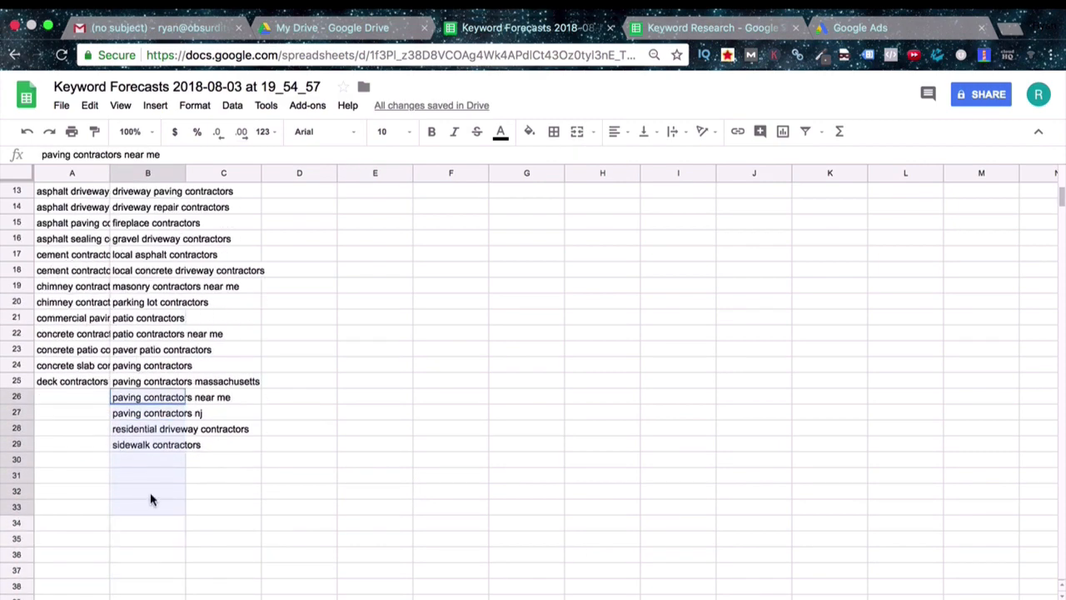
key("super+c")
scroll(271, 450, "up", 6)
left_click(215, 352)
key("super+v")
left_click(406, 448)
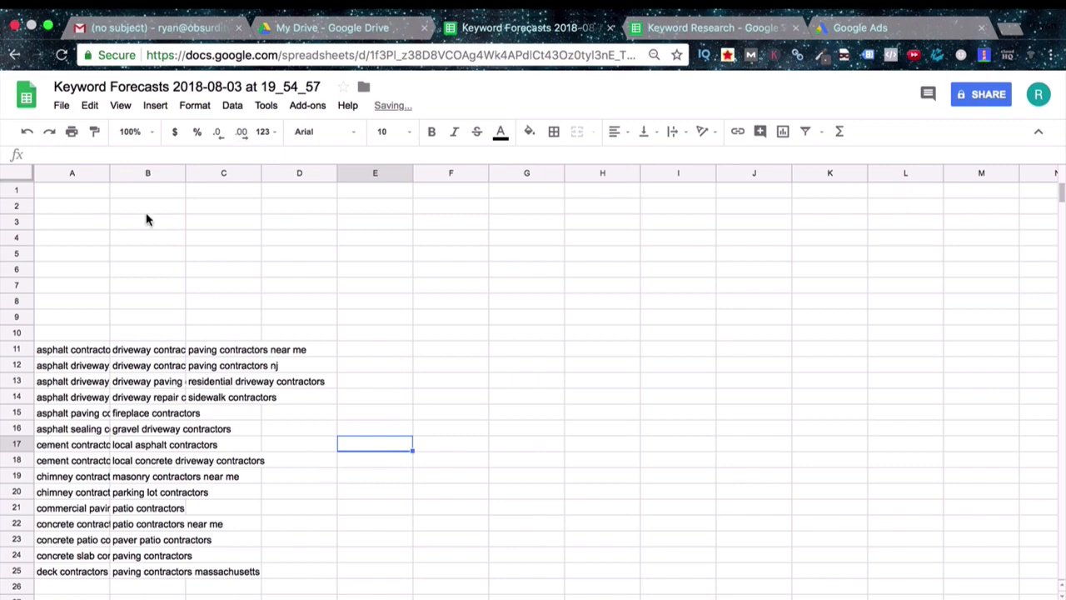
Widen columns A, B and C so the keywords in each column show in full
right_click(102, 174)
key("Escape")
left_click_drag(108, 171, 201, 172)
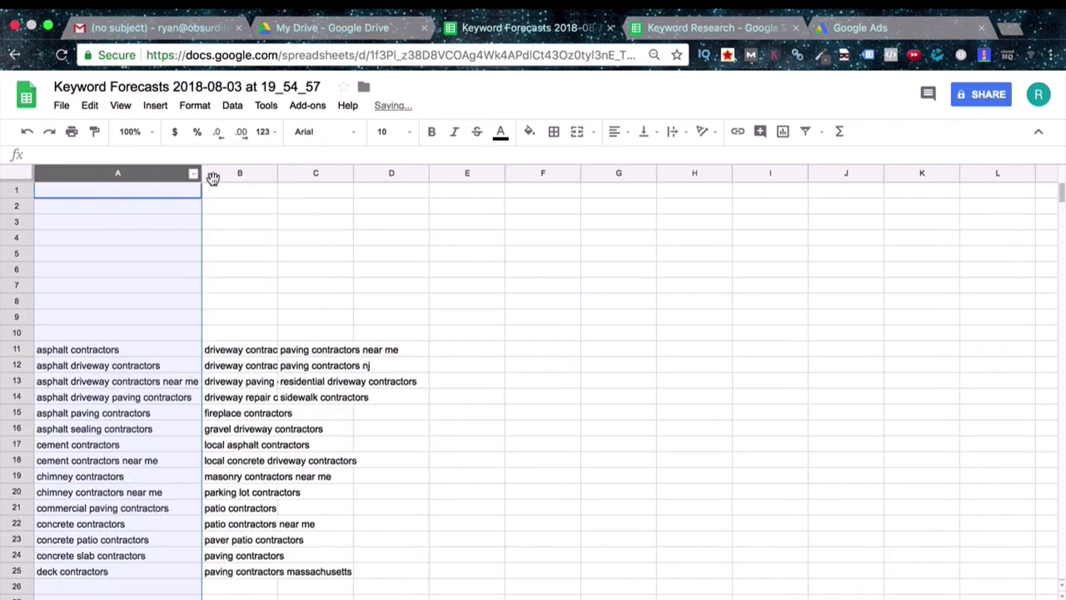
left_click_drag(277, 173, 359, 177)
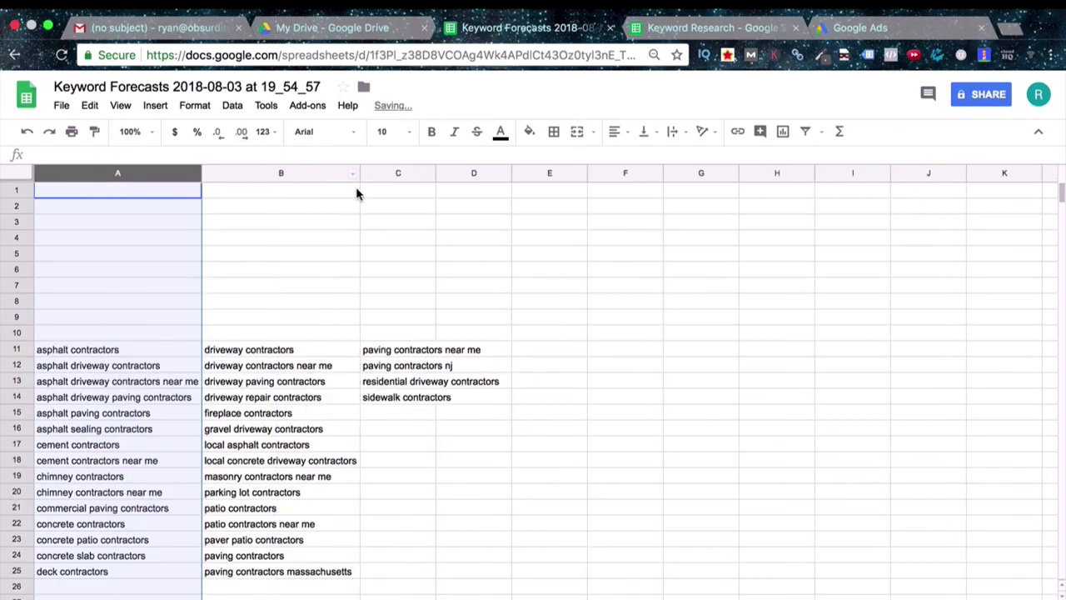
double_click(436, 174)
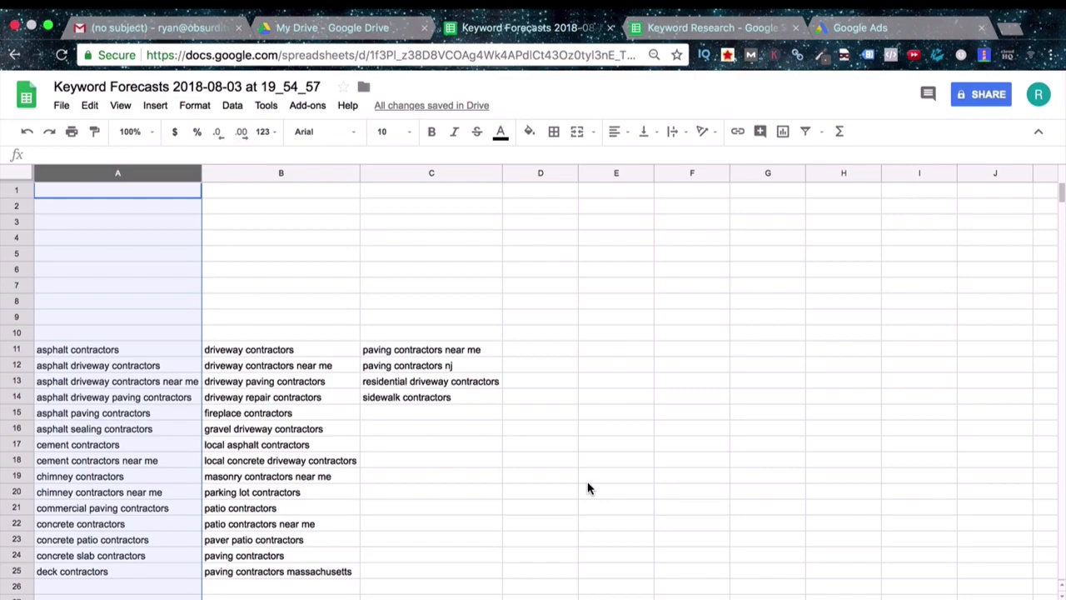
left_click(587, 481)
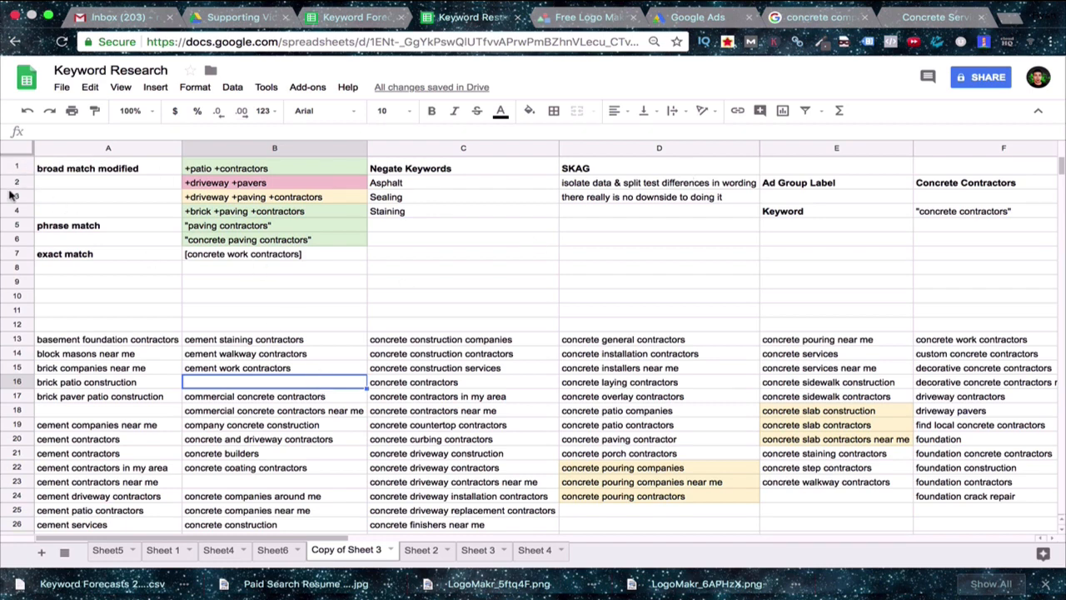
Examine the broad match modified, phrase match and exact match labels with their example keywords in the Keyword Research sheet
left_click(59, 172)
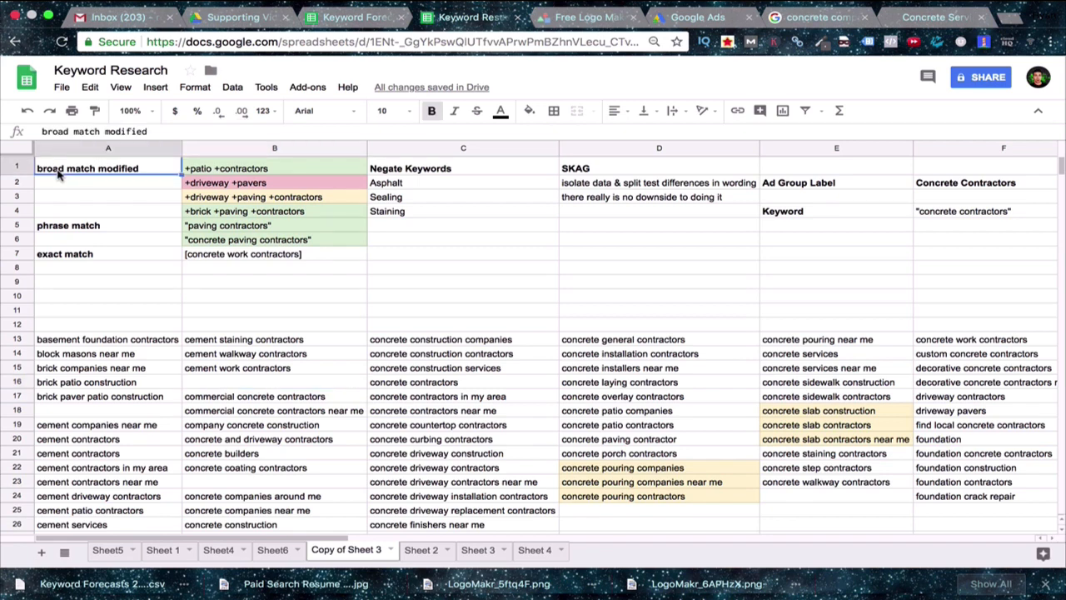
left_click(55, 226)
left_click(58, 252)
left_click(69, 286)
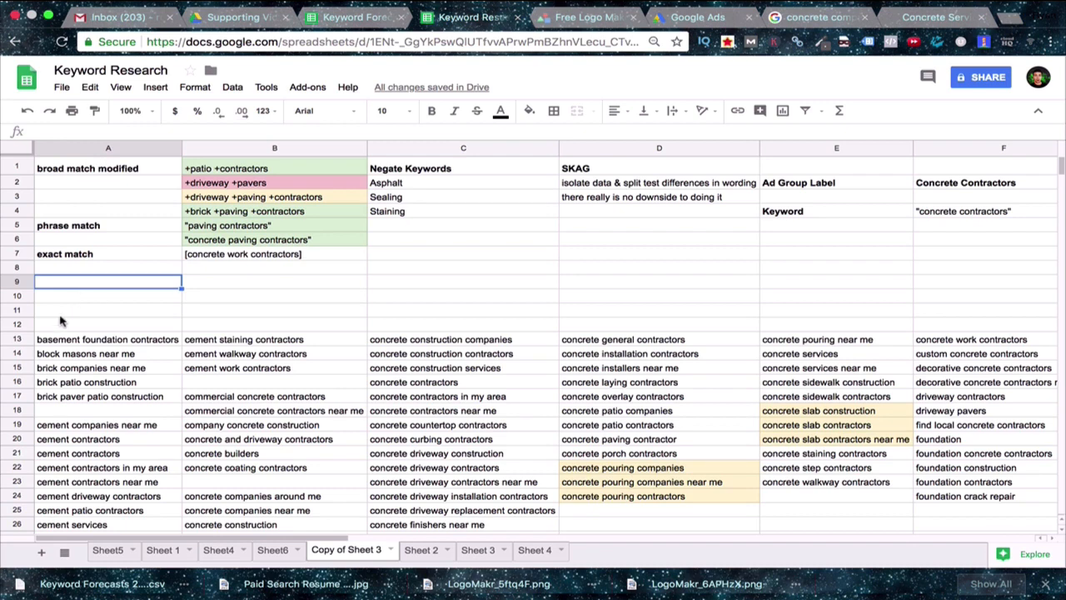
Examine the broad match modified label and its four example keywords in B1 to B4
left_click(82, 170)
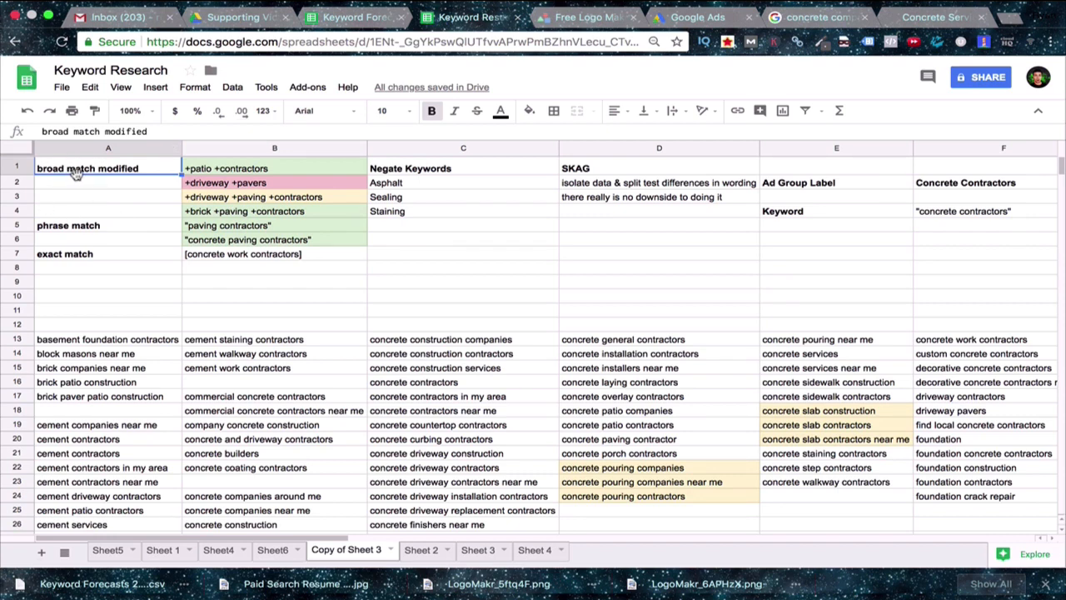
left_click(208, 196)
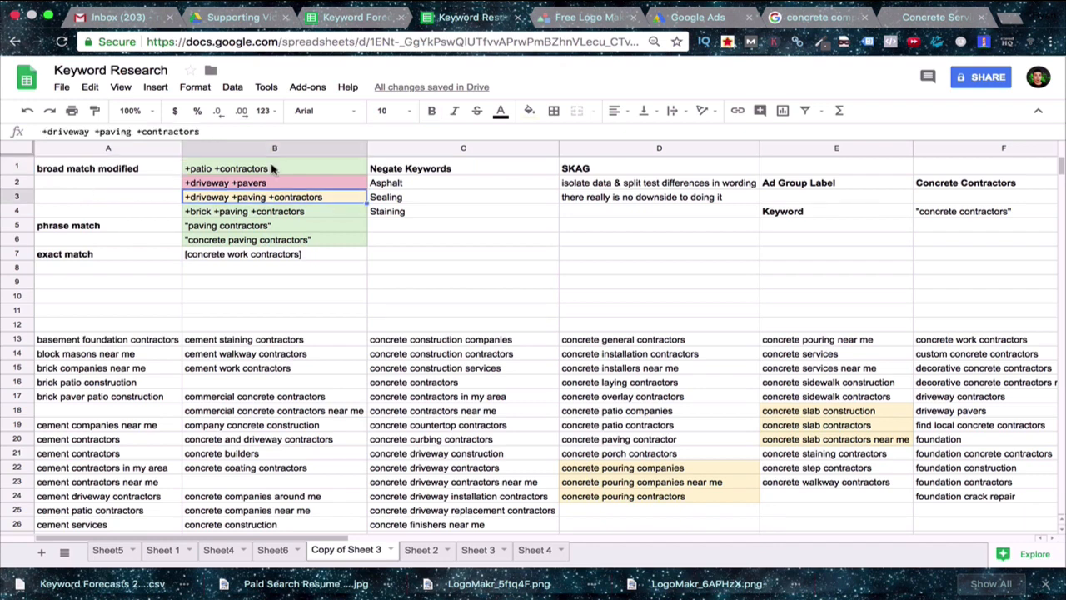
left_click(272, 168)
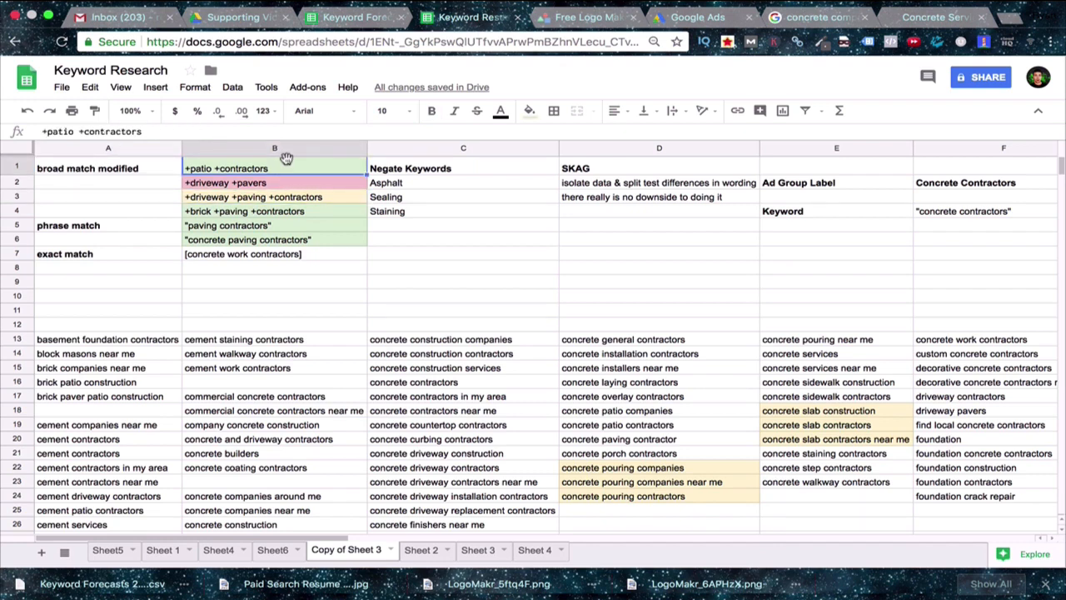
left_click(259, 212)
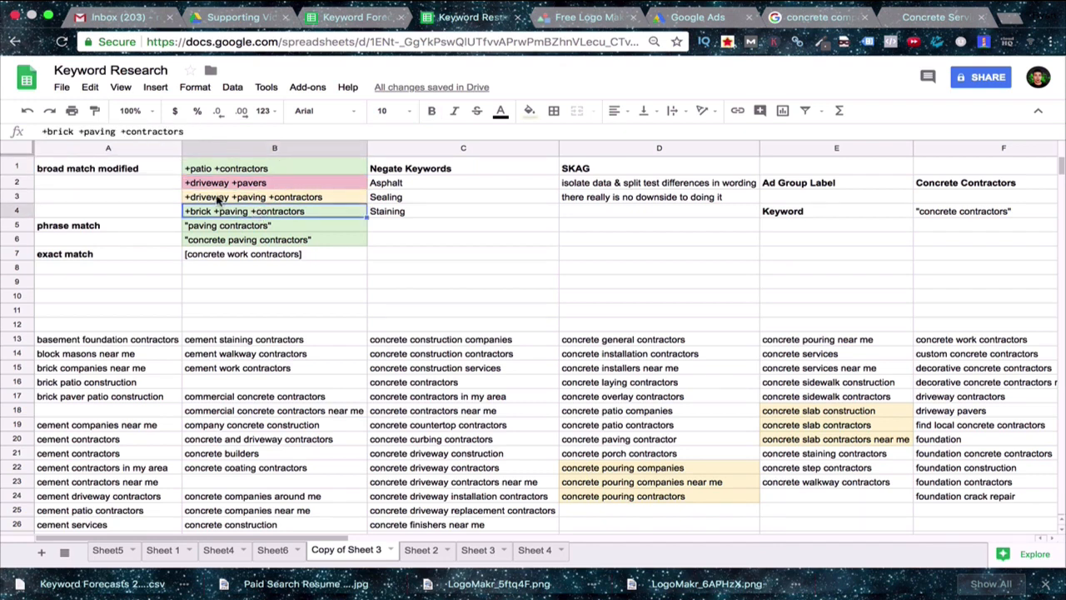
left_click(221, 199)
left_click(218, 185)
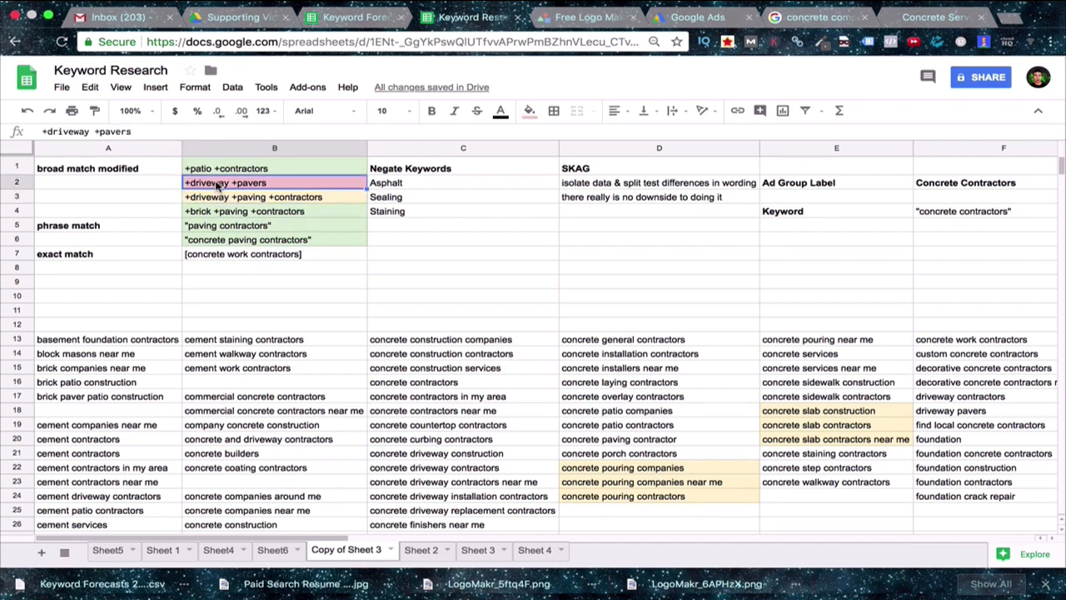
left_click(286, 171)
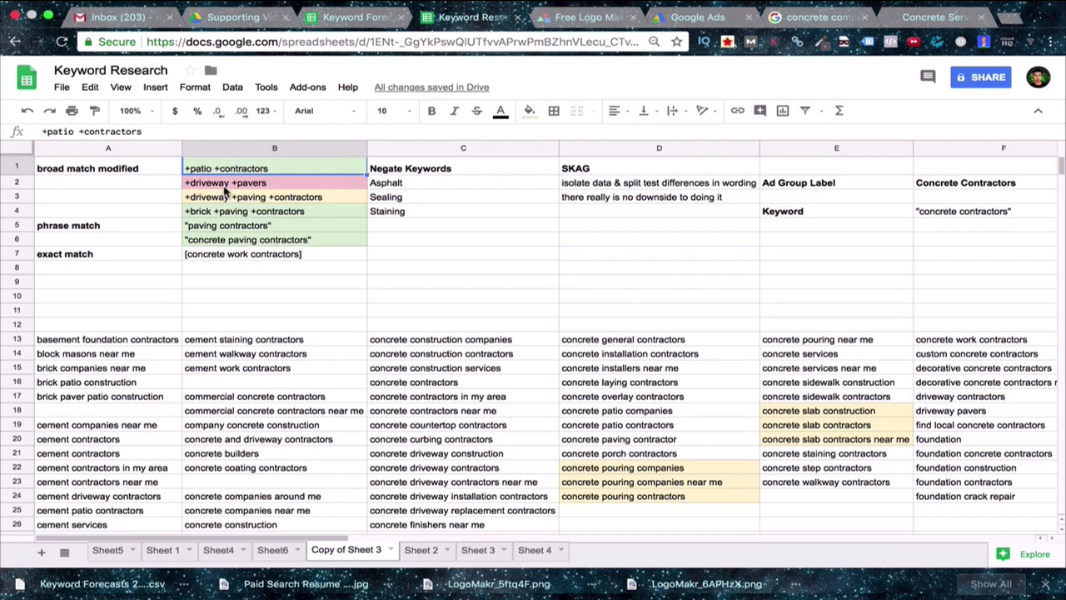
left_click(224, 185)
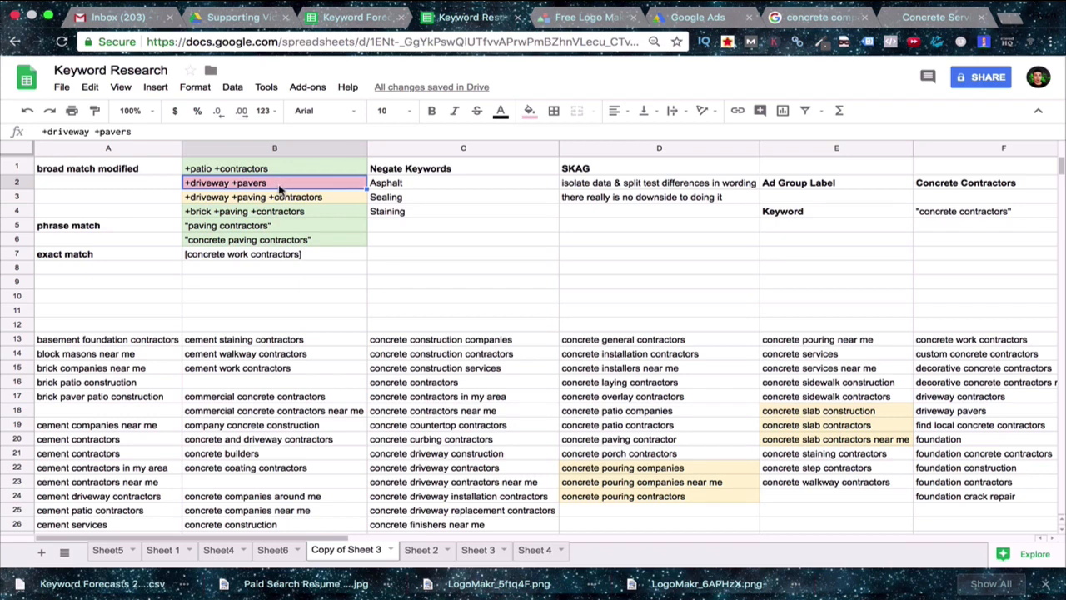
left_click(293, 197)
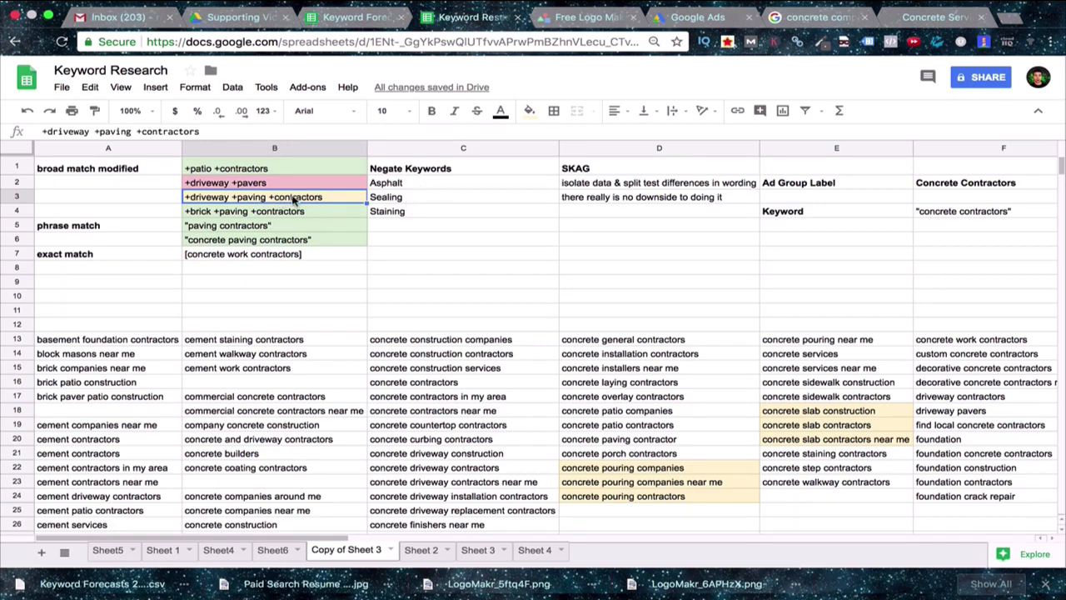
left_click(245, 215)
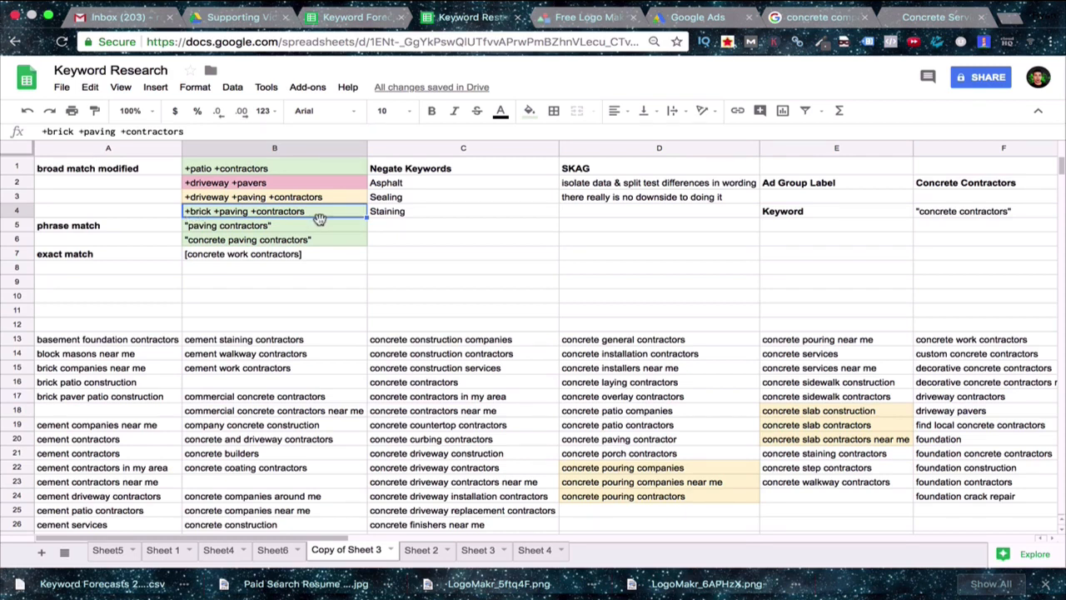
Compare the phrase match examples in B5 and B6 and examine the exact match example in B7
left_click(272, 225)
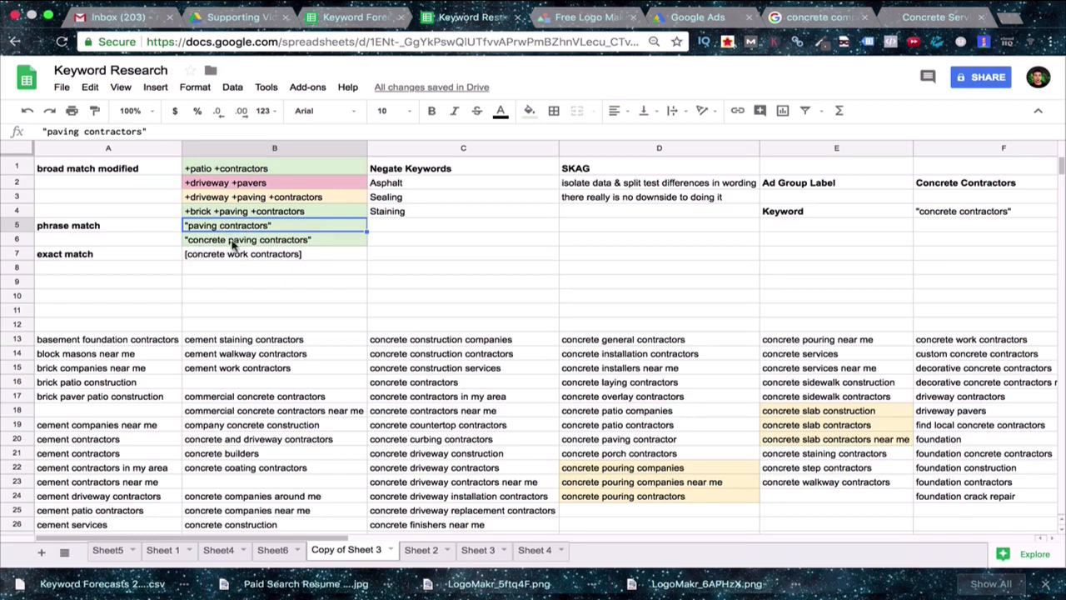
left_click(267, 241)
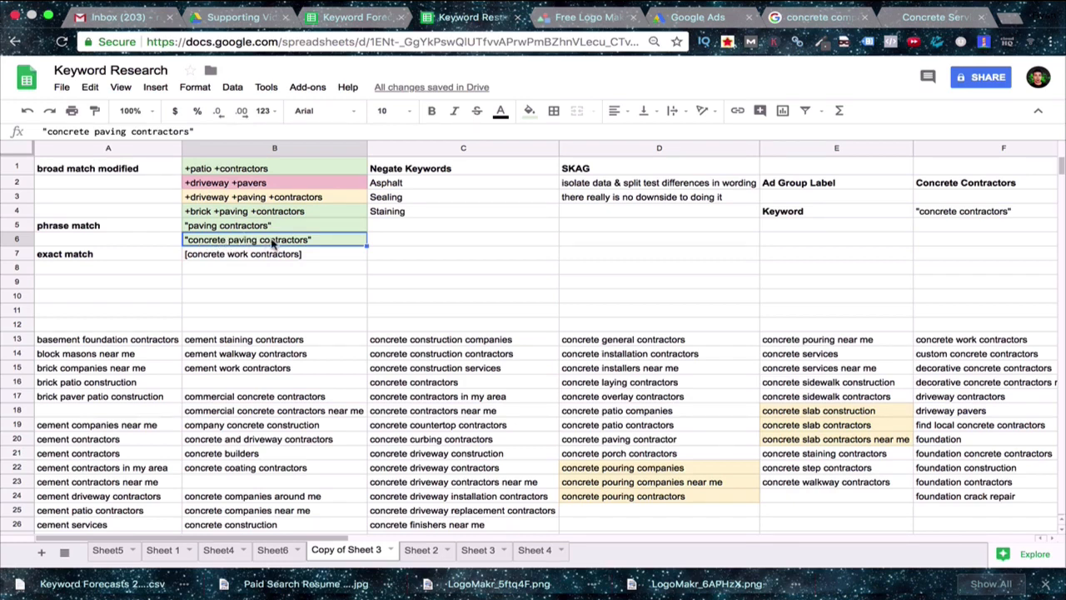
left_click(198, 231)
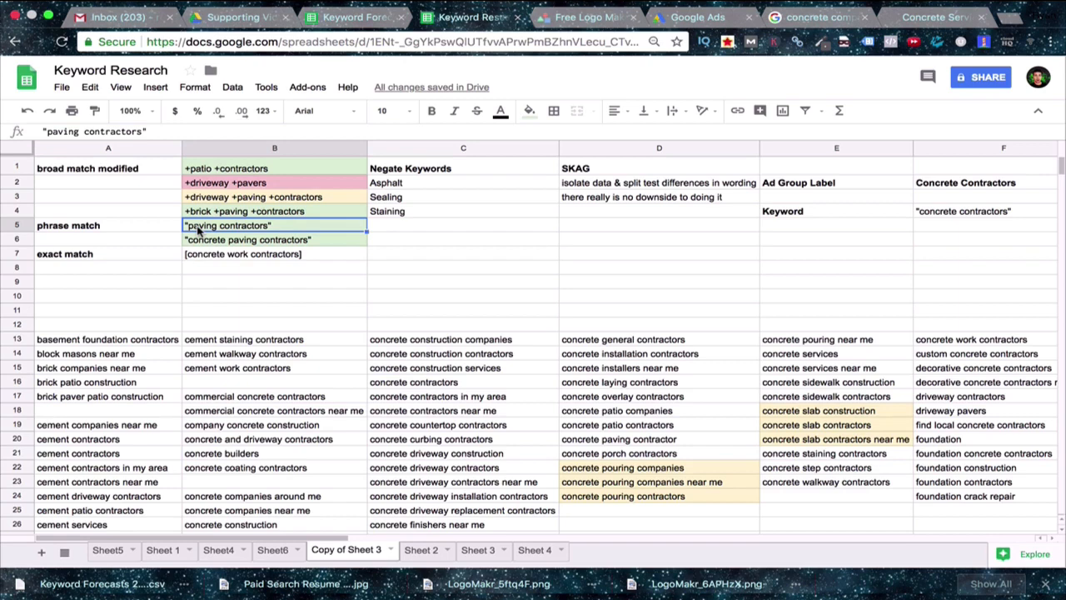
left_click(206, 243)
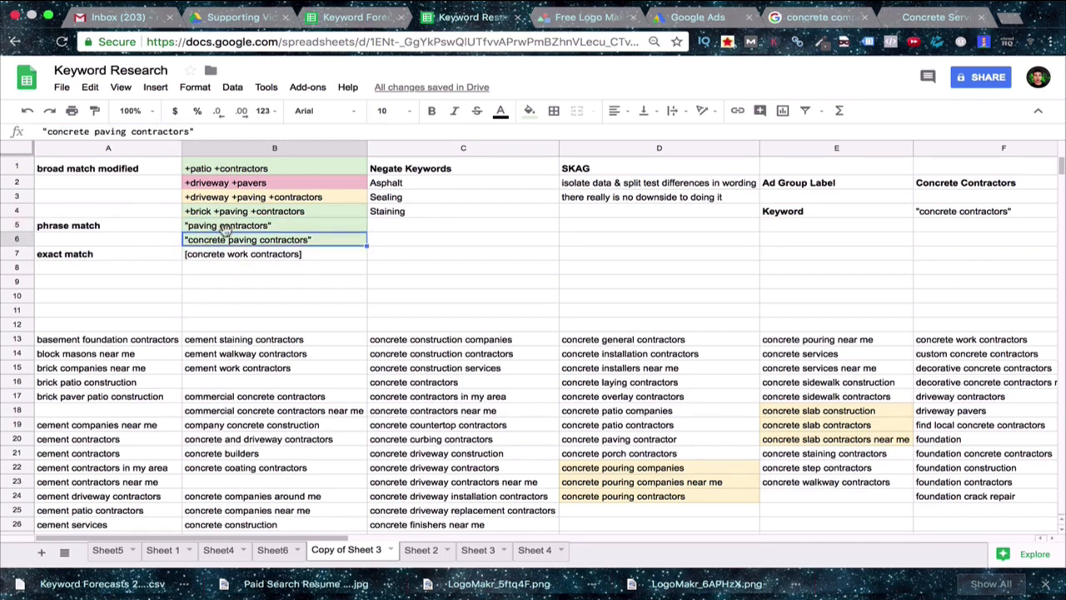
left_click(218, 230)
left_click(206, 243)
left_click(225, 227)
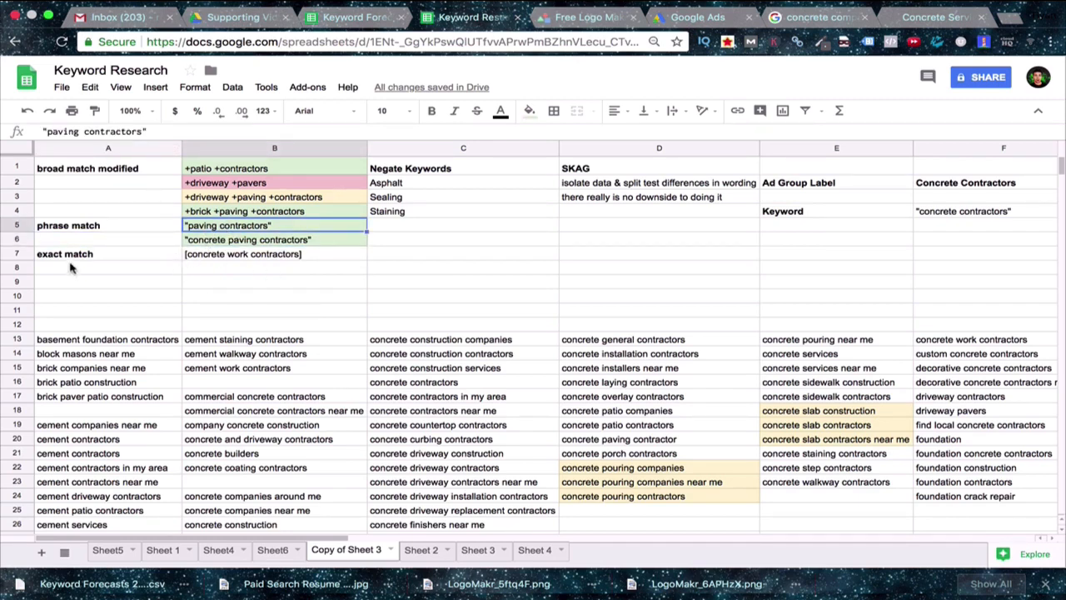
left_click(193, 255)
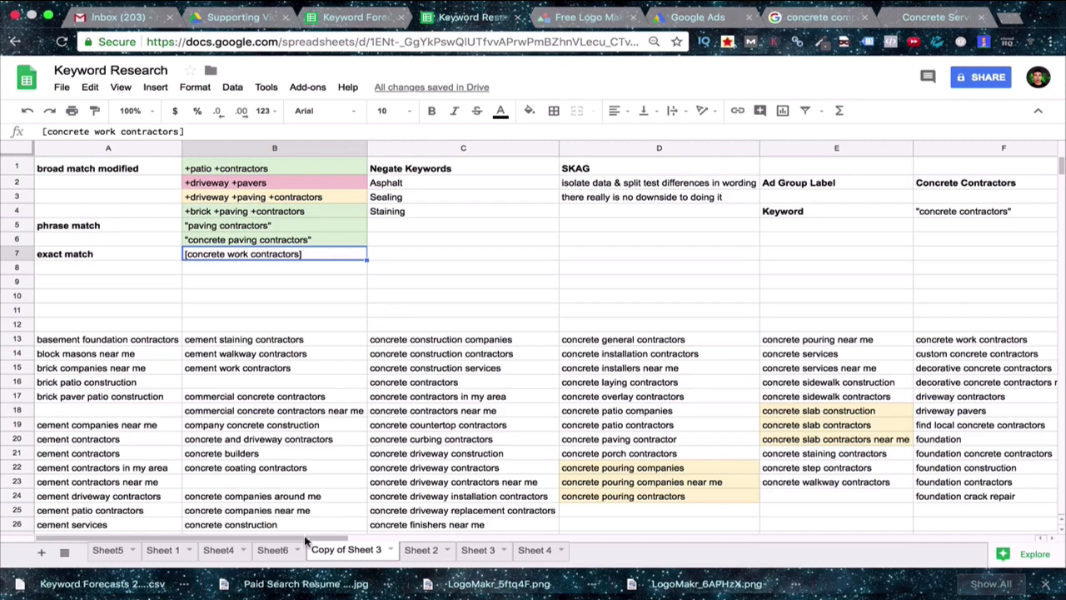
Examine the SKAG ad group labels and keywords for concrete contractors, concrete companies and cement companies that split test wording
left_click_drag(309, 538, 421, 529)
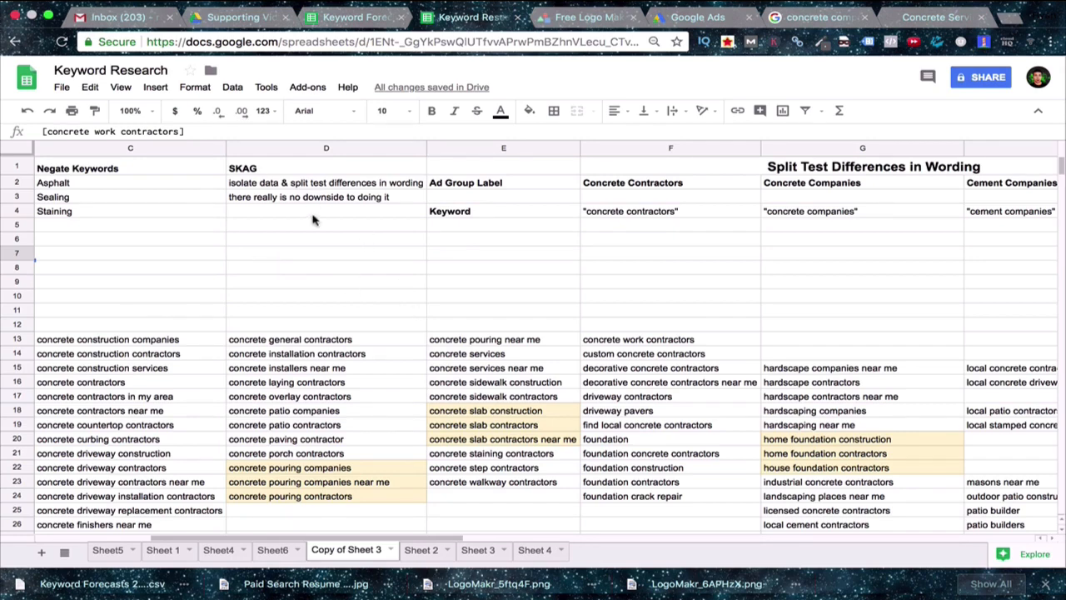
left_click(623, 215)
left_click(850, 210)
left_click(1002, 213)
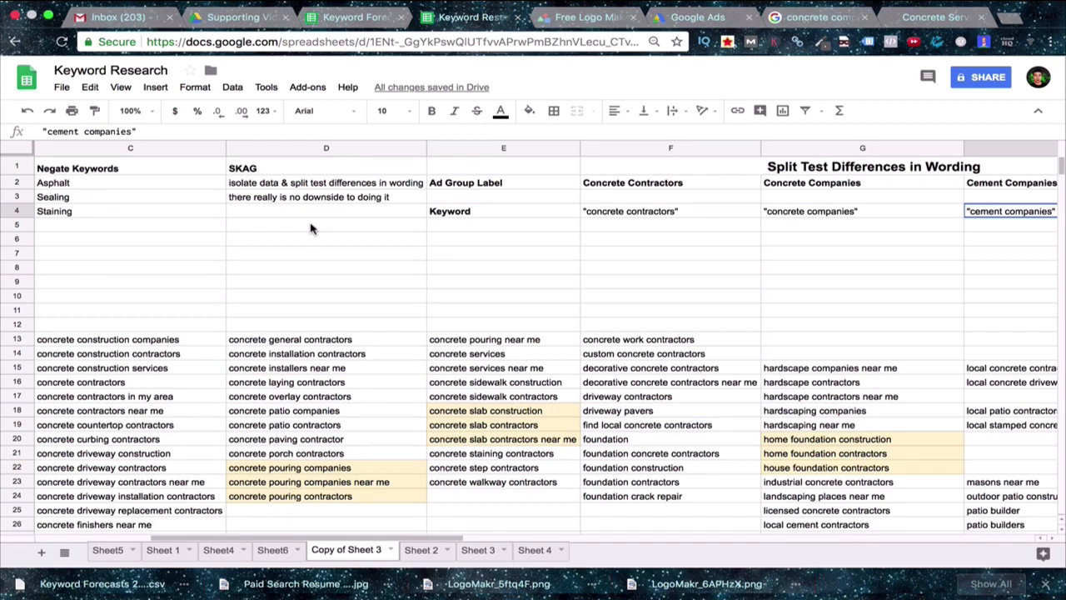
left_click(655, 183)
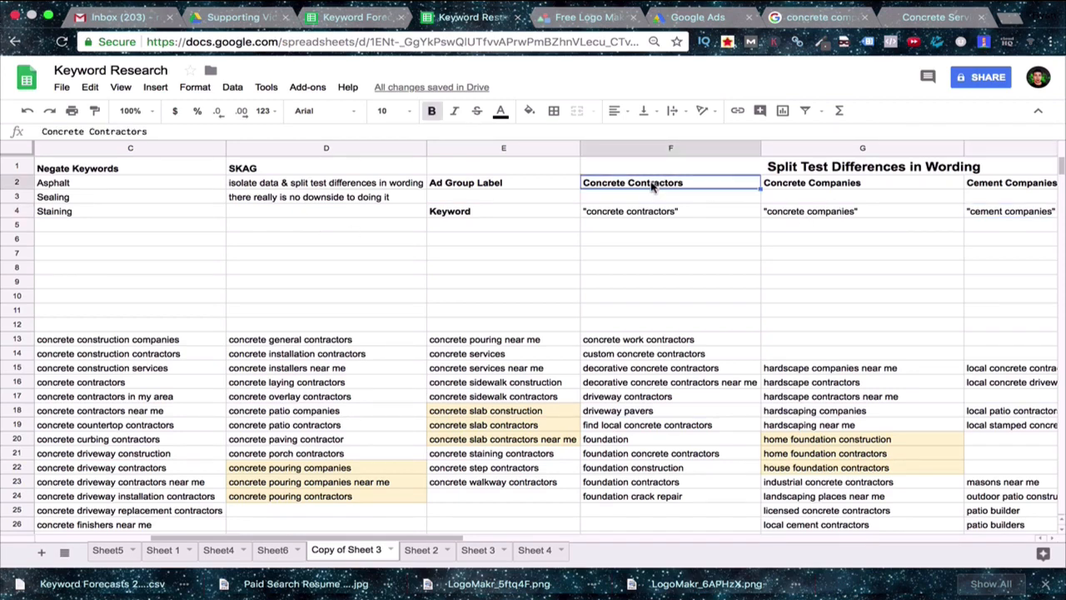
left_click(804, 187)
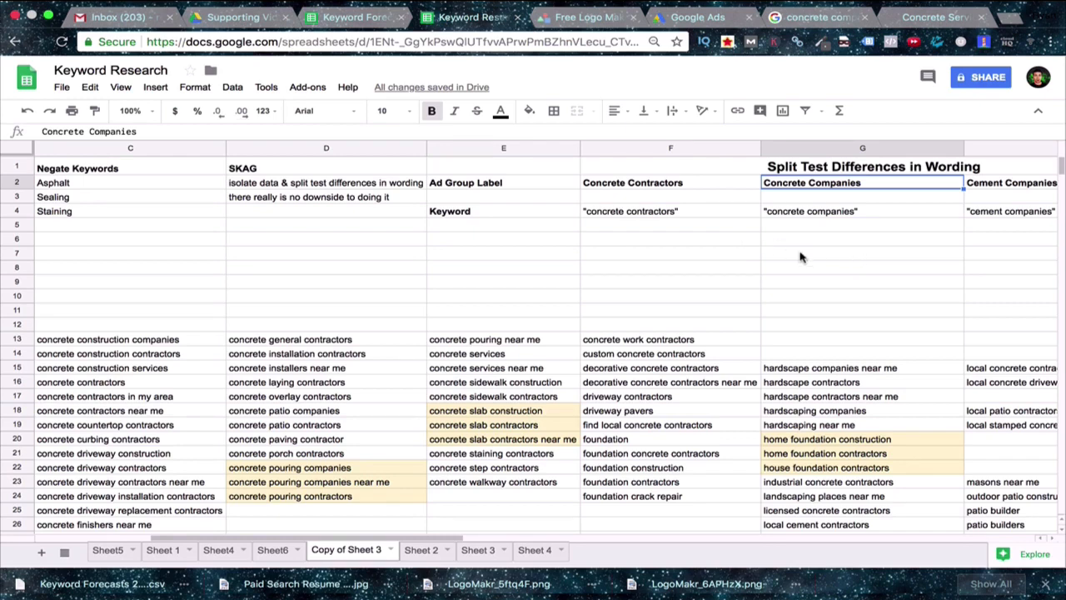
left_click_drag(412, 539, 547, 546)
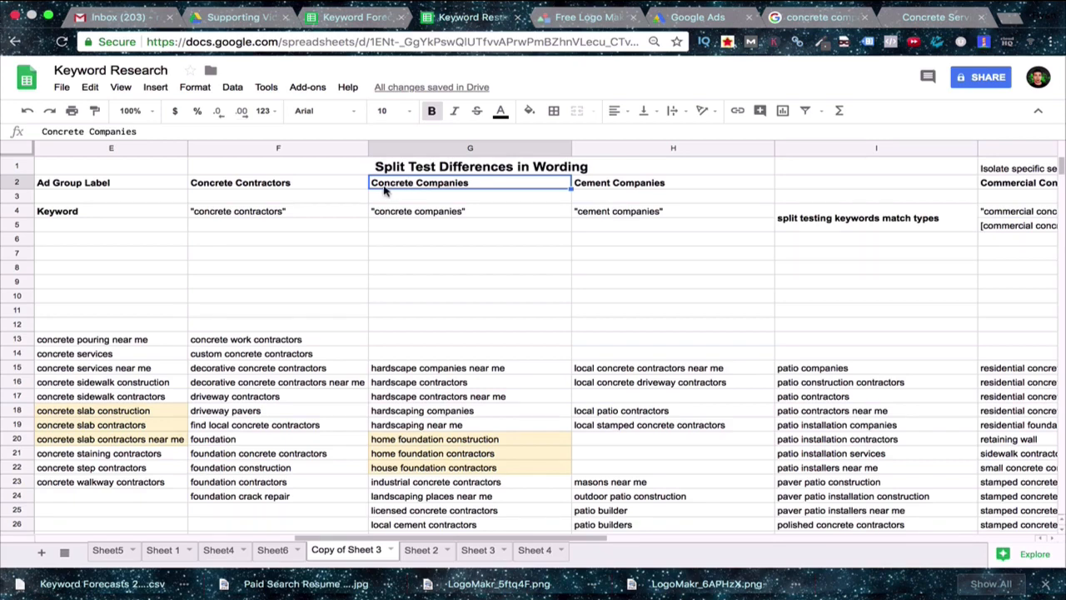
left_click(602, 189)
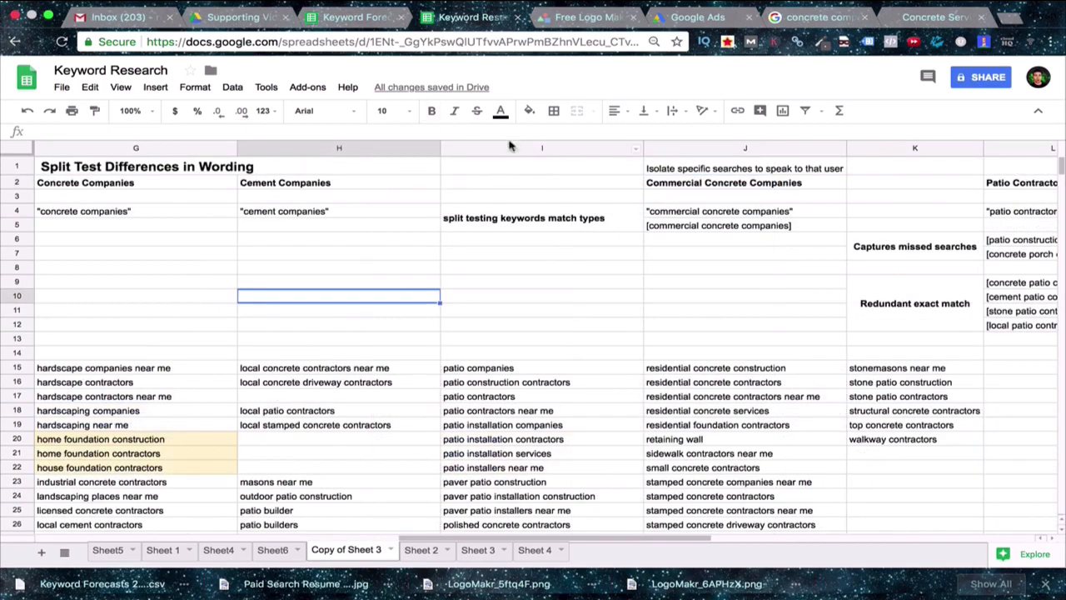
Examine the Commercial Concrete Companies ad group label and its phrase and exact match keywords in column J
left_click(659, 184)
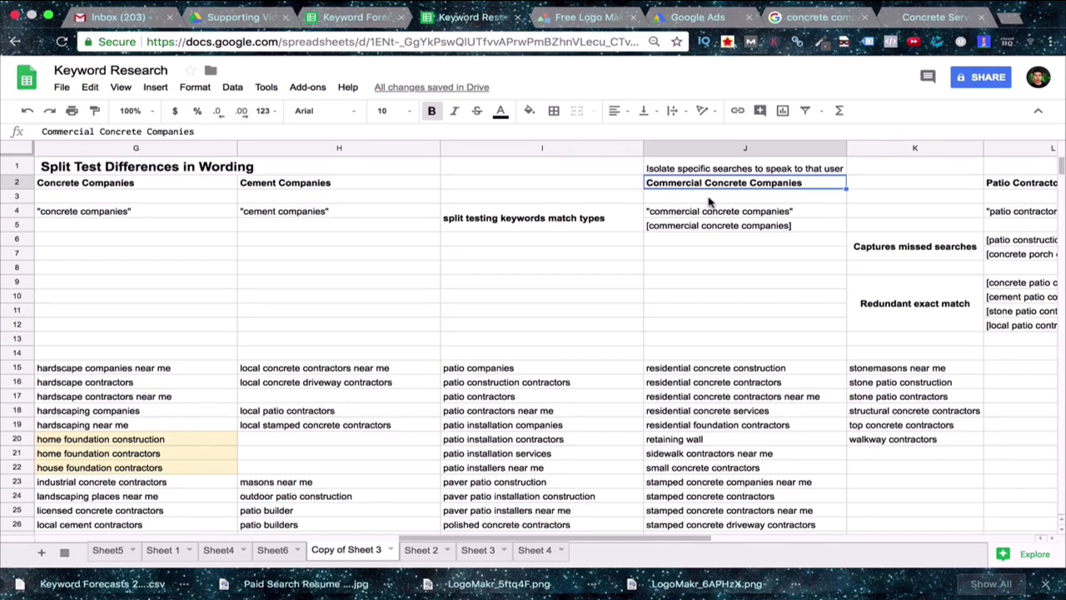
key("Down")
key("Down")
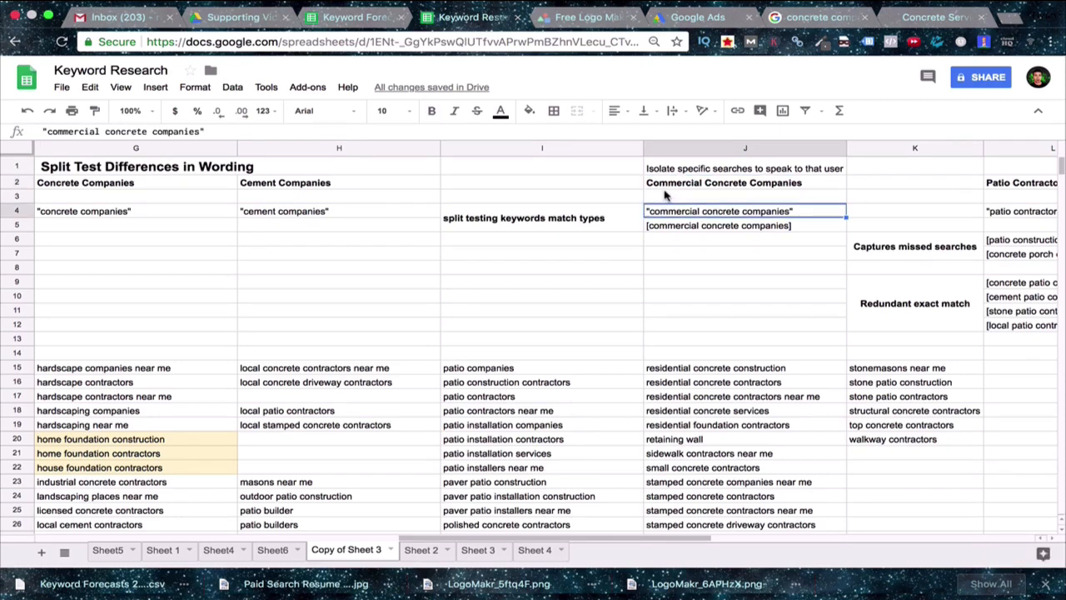
left_click(664, 230)
left_click(661, 255)
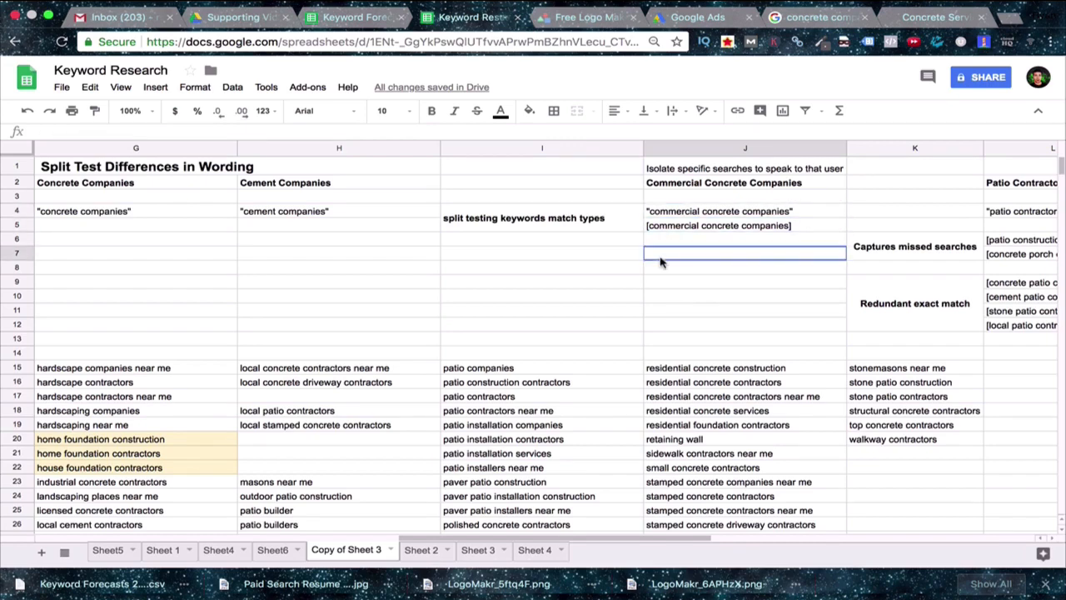
left_click(660, 213)
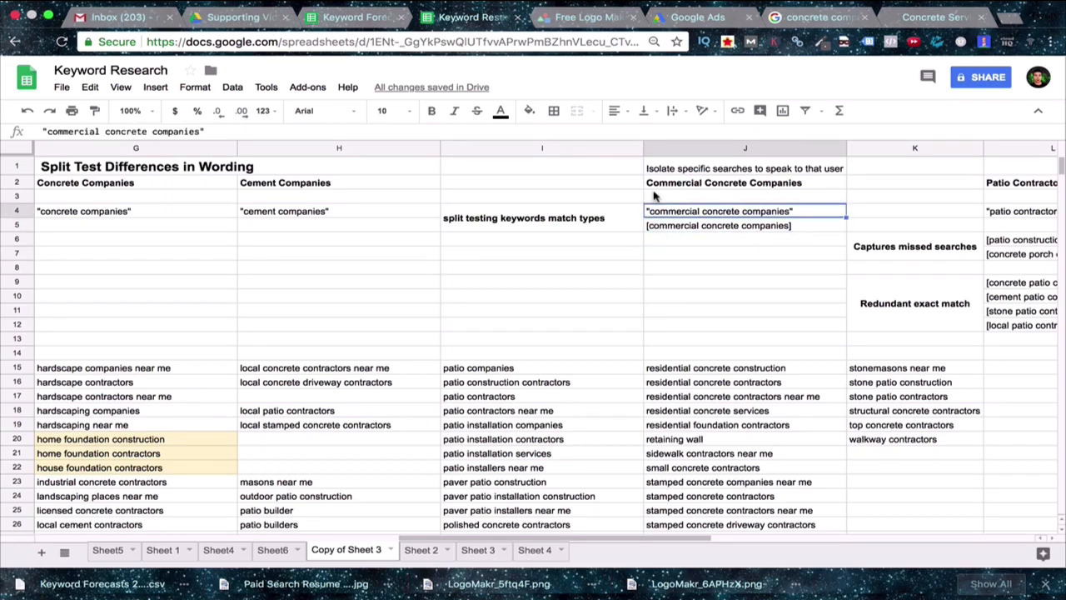
left_click(679, 235)
Move the exact match keyword "[commercial concrete companies]" from J5 to K4
left_click(679, 228)
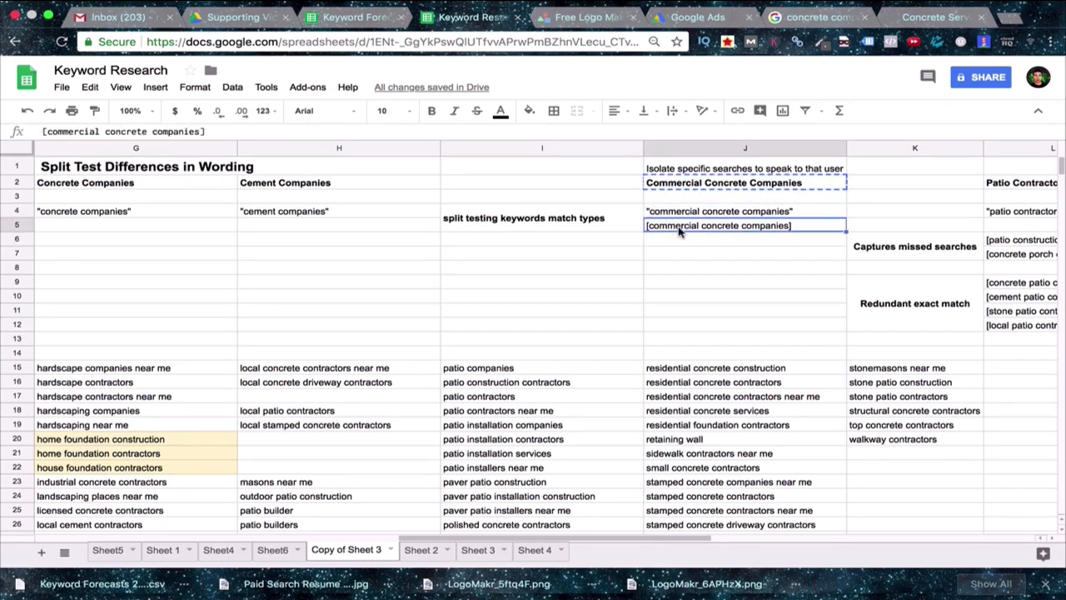
key("ctrl+c")
left_click(863, 213)
key("ctrl+v")
Copy the J2 ad group label into K2, make it "Commercial Concrete Companies [exact]", and fit column K to its contents
left_click(797, 184)
key("ctrl+c")
left_click(869, 183)
key("ctrl+v")
double_click(969, 185)
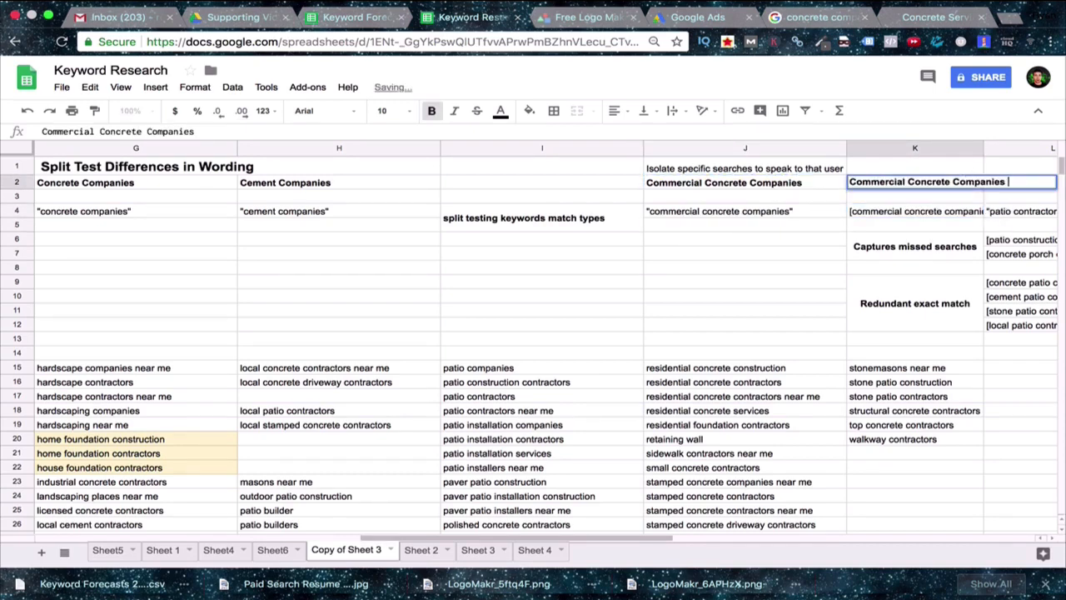
type("[exact")
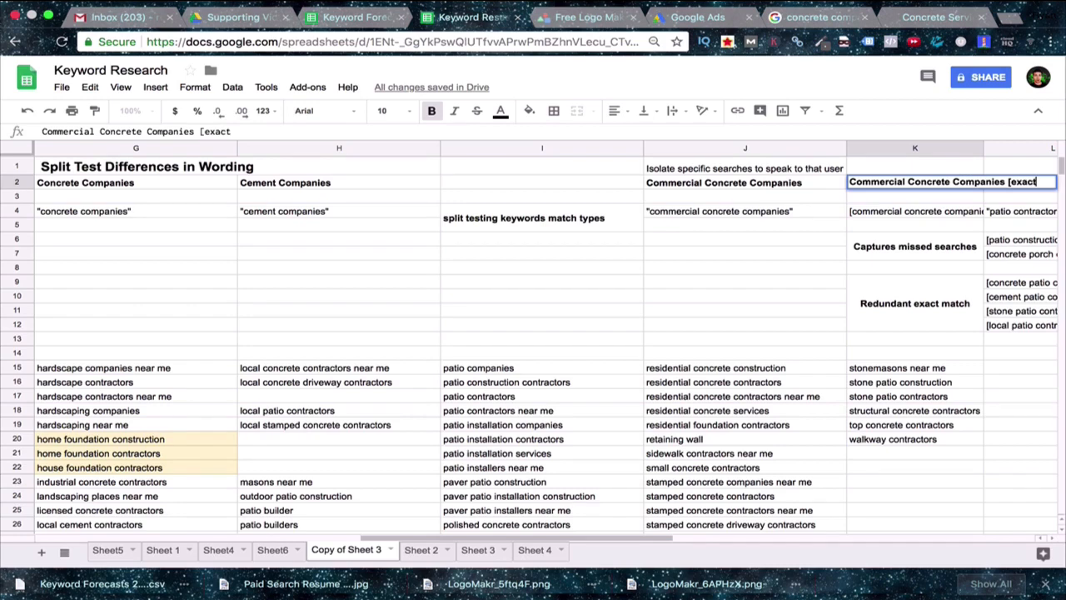
type("]")
key("Return")
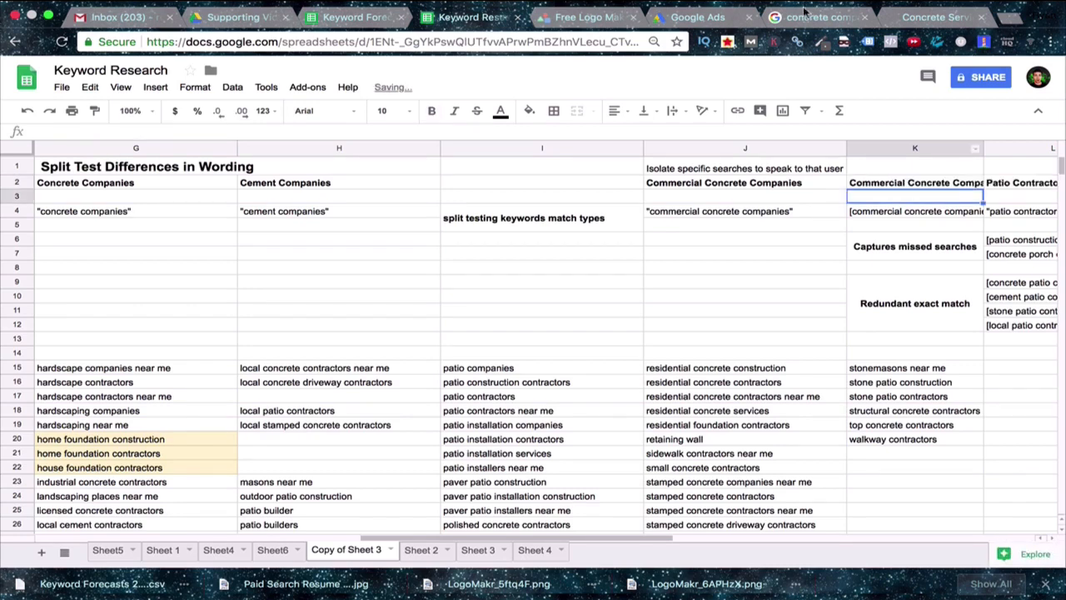
double_click(984, 148)
Change the ad group label in J2 to "Commercial Concrete Companies [phrase]"
left_click(817, 182)
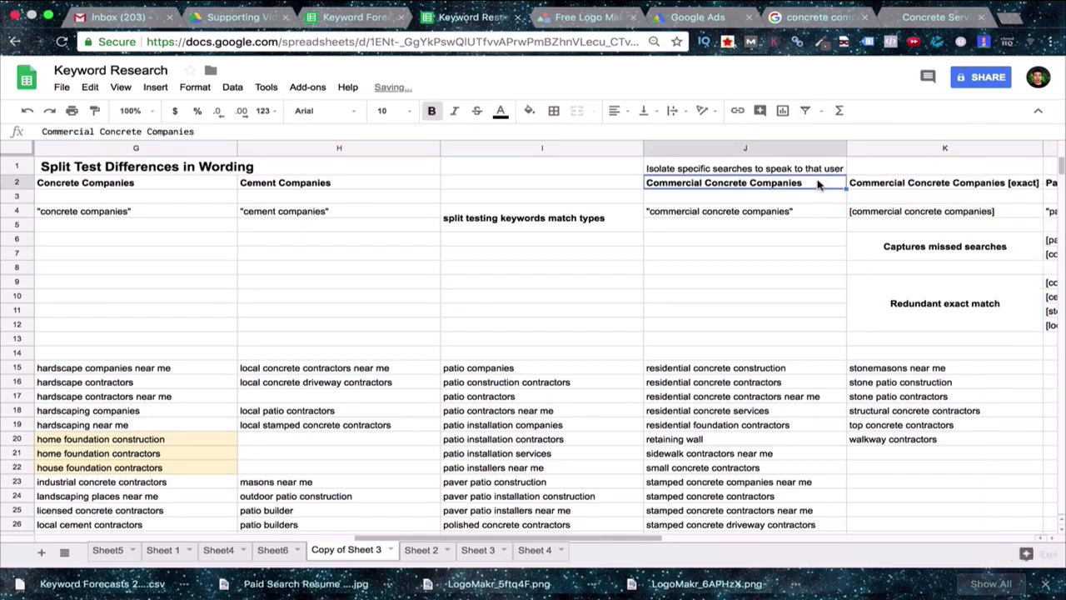
double_click(817, 182)
type("[phrase]")
key("Return")
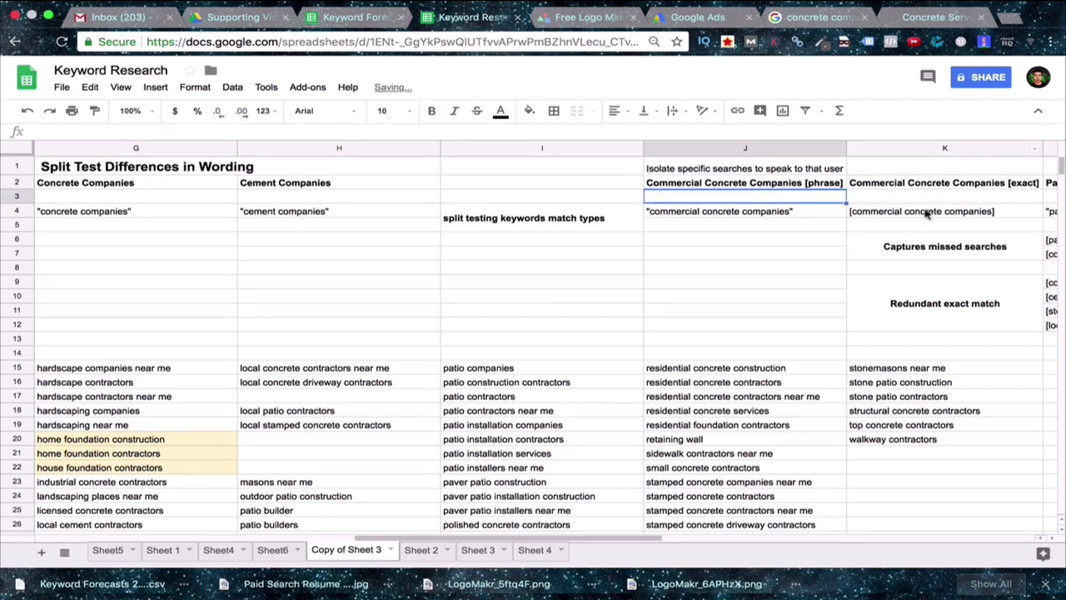
left_click(938, 187)
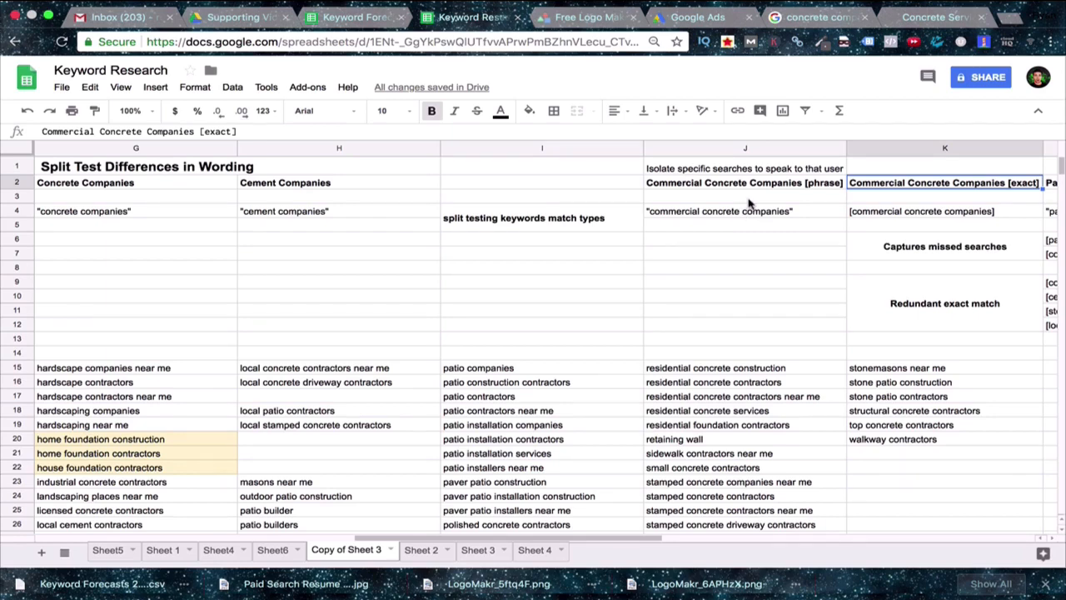
left_click(863, 211)
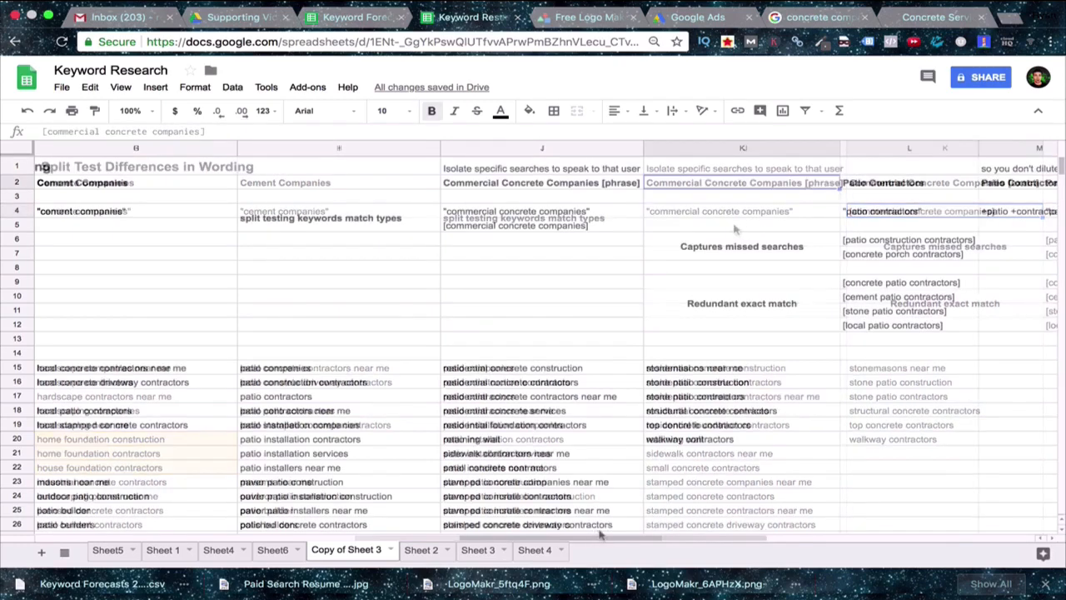
Change the ad group label in L2 to "Patio Contractors [phrase]"
left_click_drag(598, 534, 771, 516)
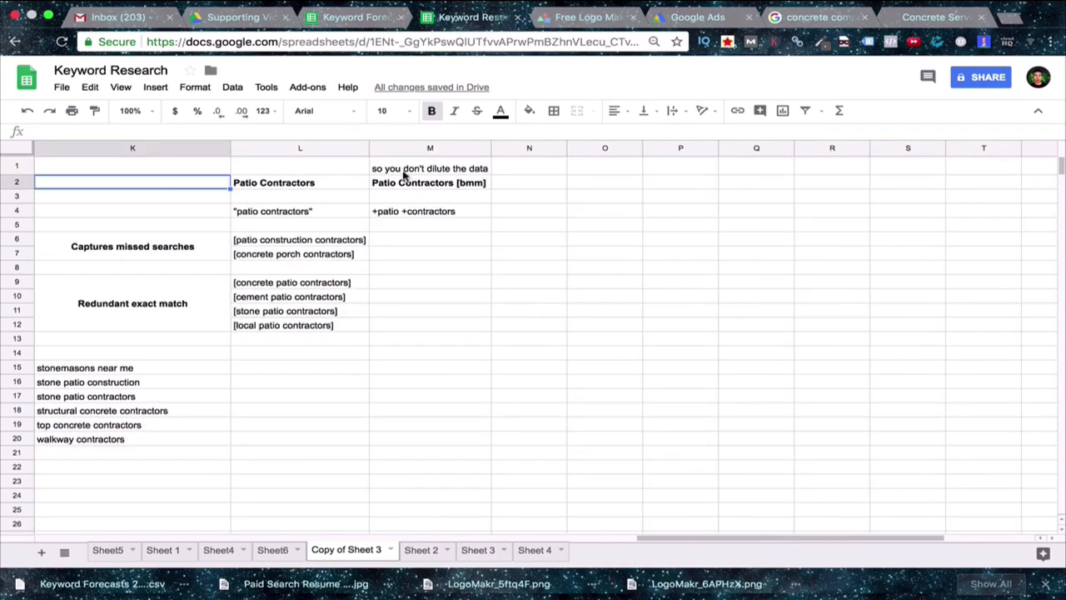
double_click(332, 183)
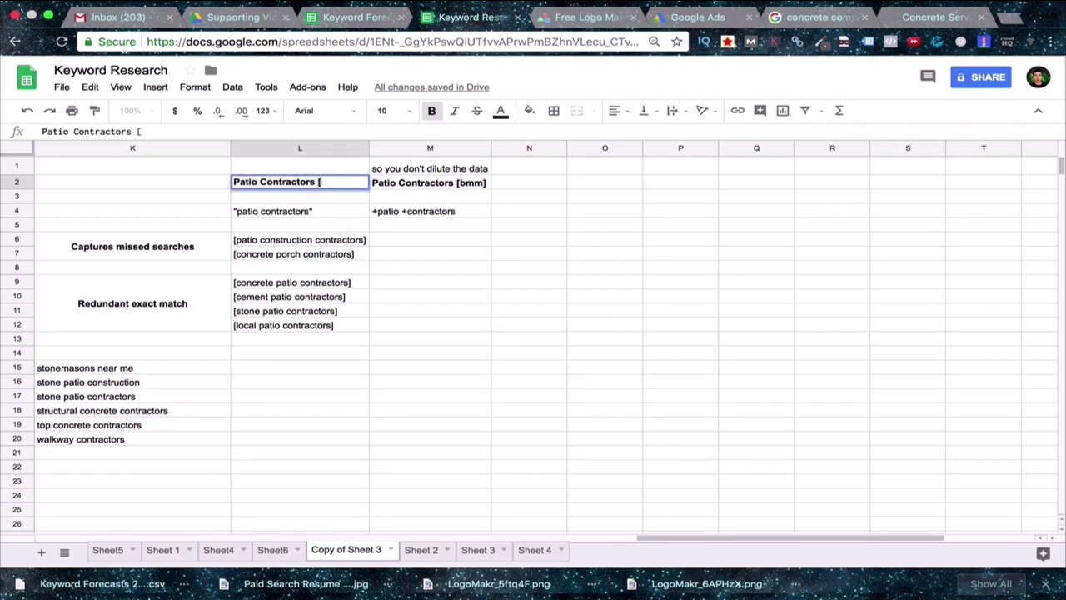
type("[phrase][")
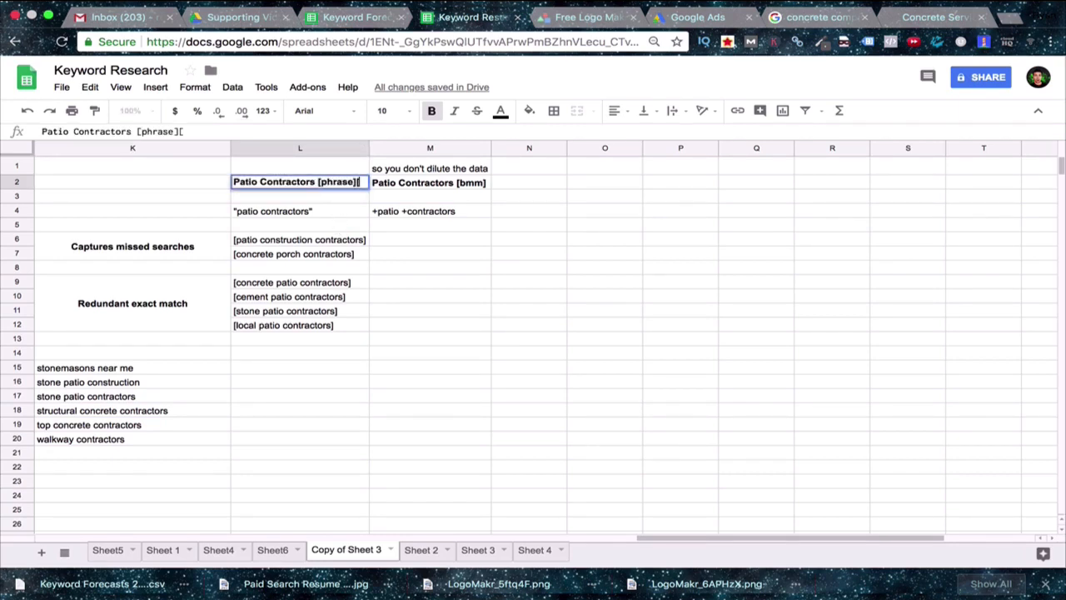
key("Return")
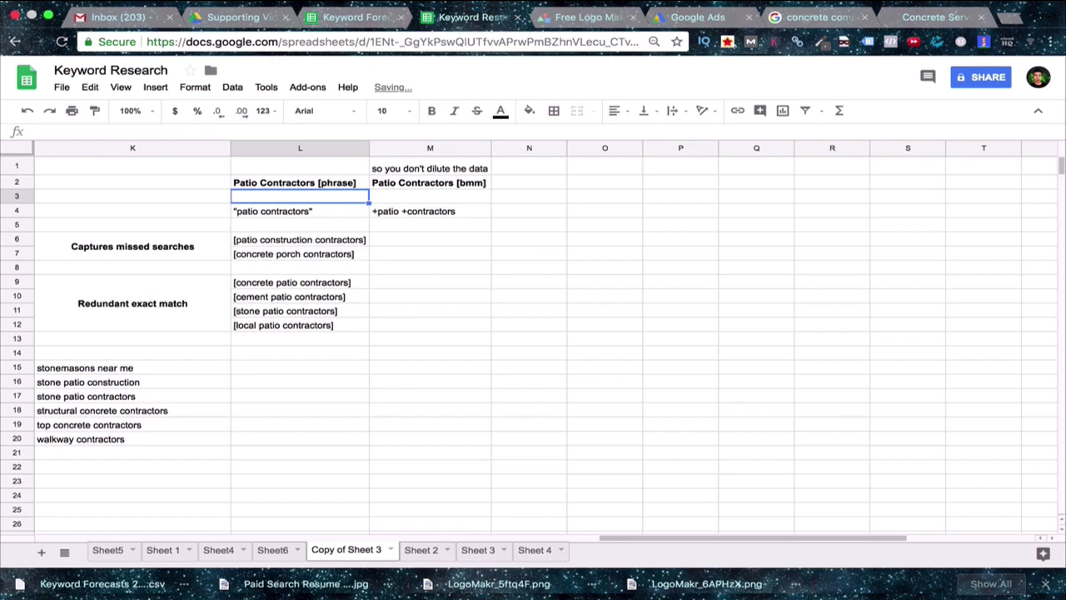
Compare the redundant exact match keywords in L9:L12 with the phrase match keyword in L4 and the modified broad keyword in M4
left_click(414, 188)
left_click(402, 300)
left_click(250, 212)
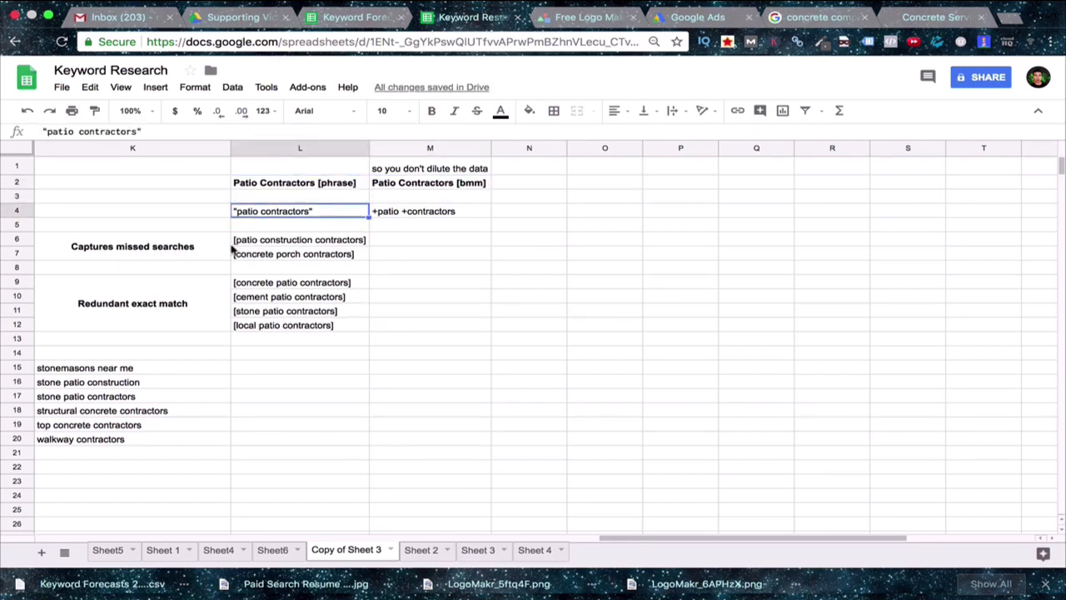
left_click(390, 219)
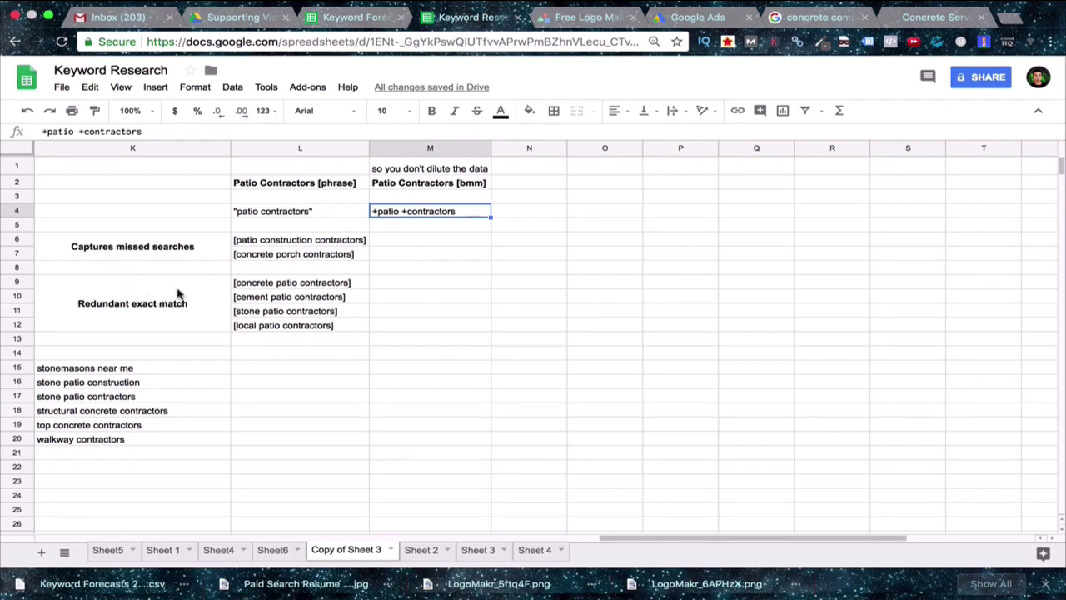
left_click(132, 326)
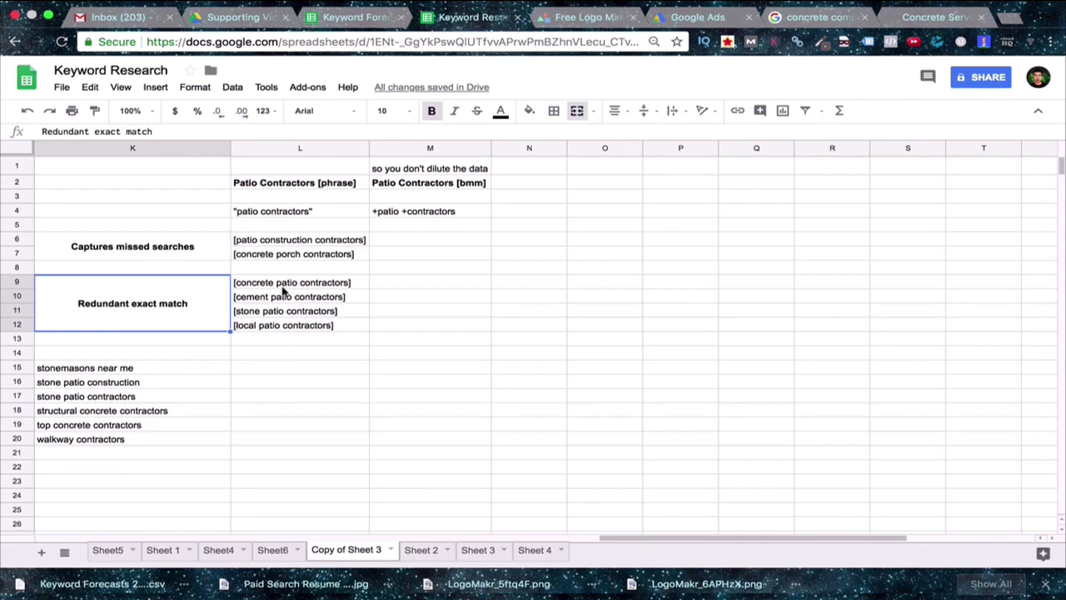
left_click(258, 212)
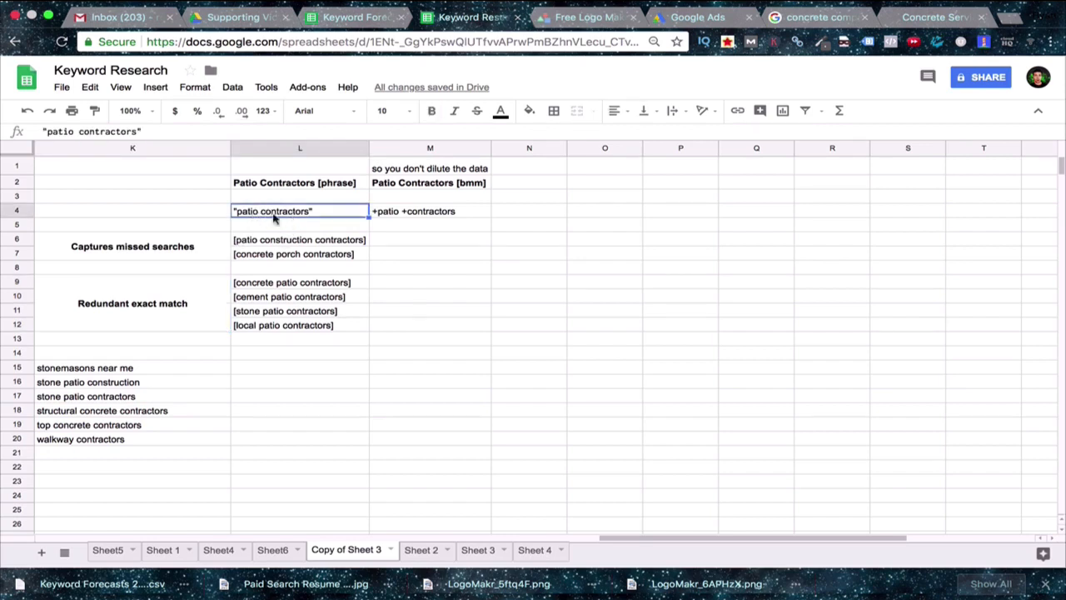
left_click(305, 286)
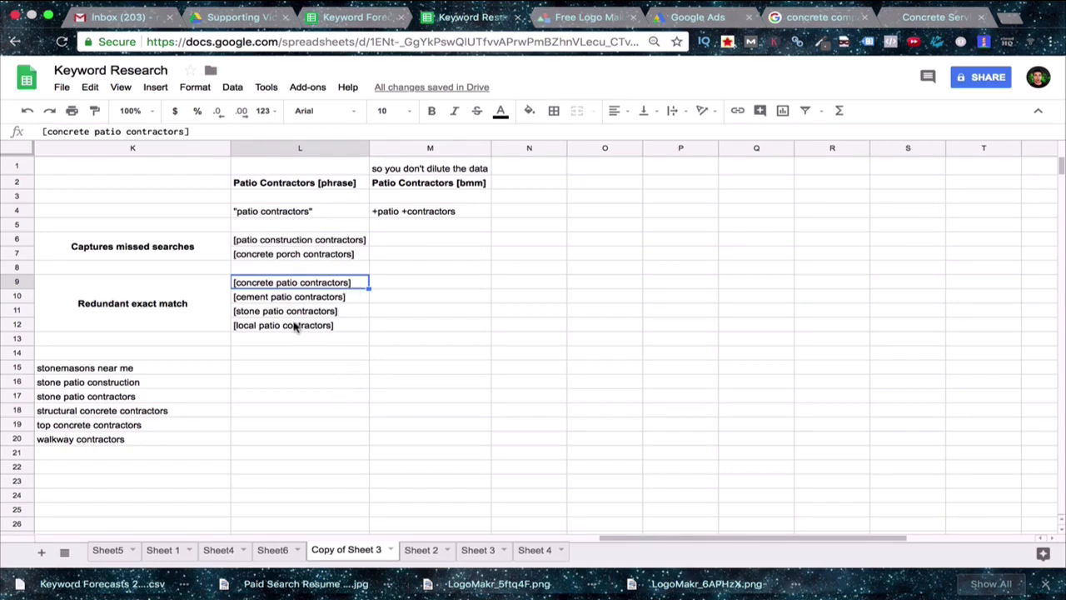
left_click(252, 299)
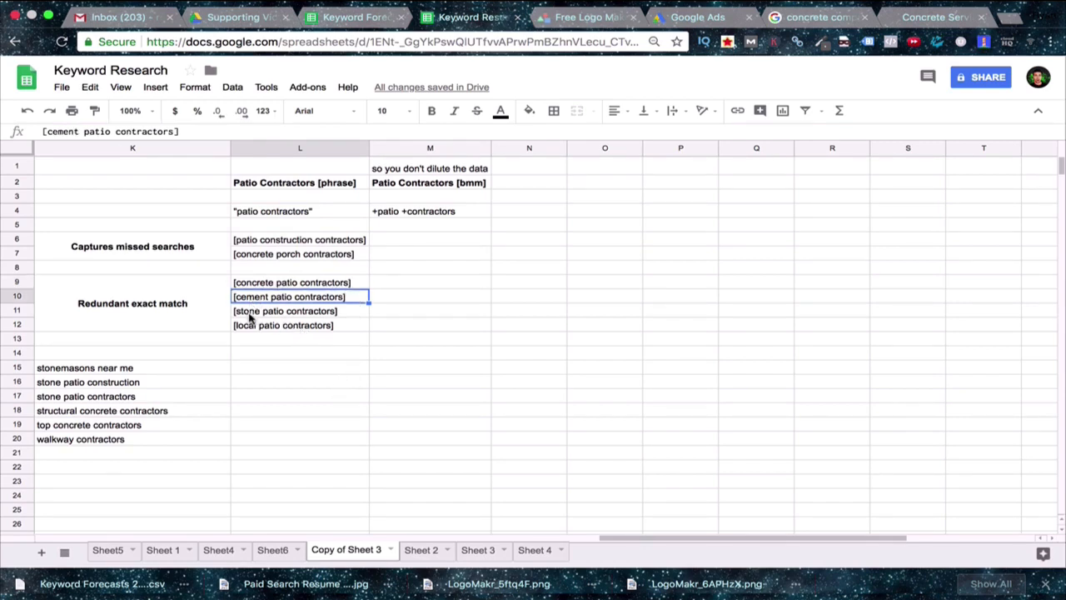
left_click(248, 316)
left_click(243, 328)
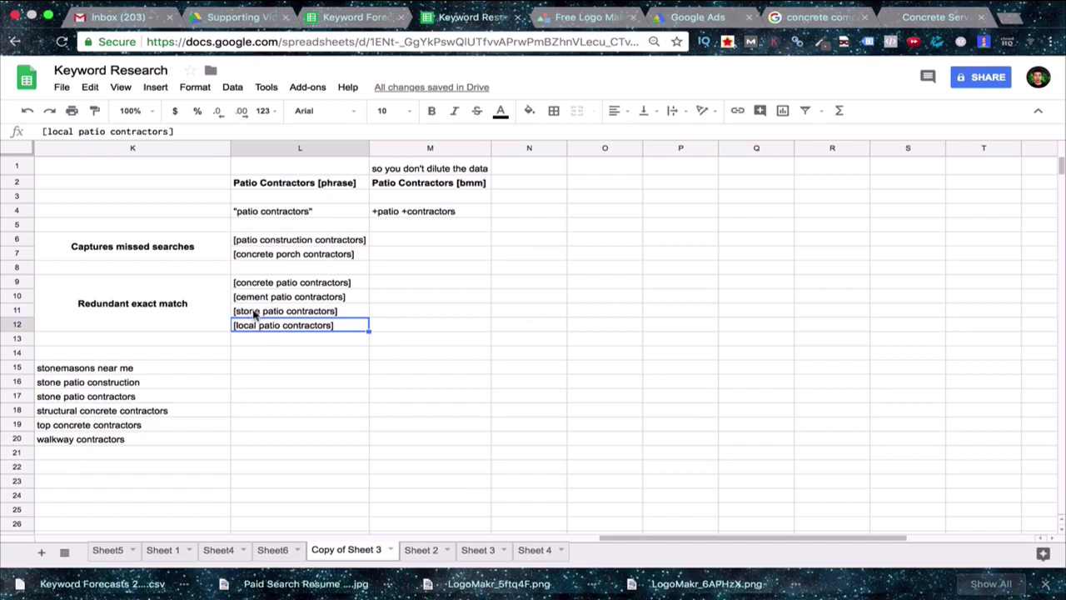
left_click(256, 315)
left_click(253, 300)
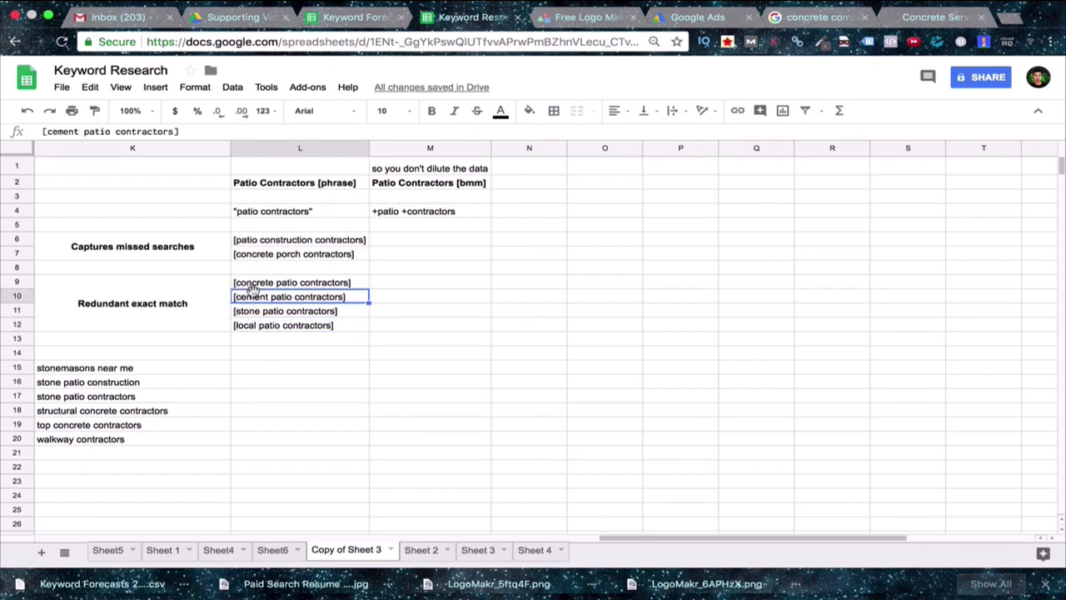
left_click(252, 285)
left_click(256, 269)
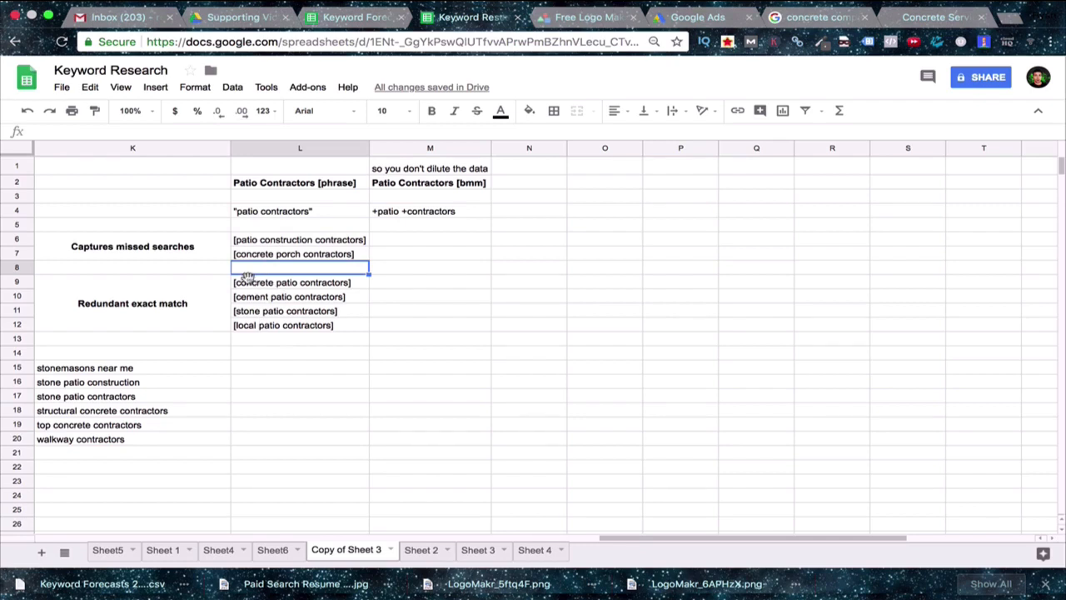
left_click(249, 287)
left_click(254, 302)
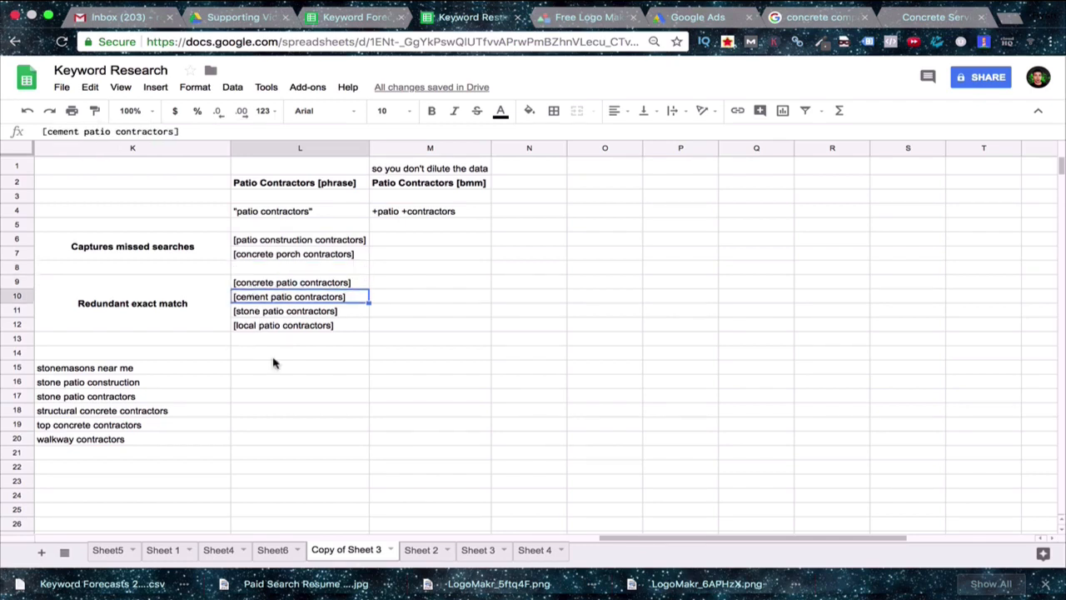
left_click(283, 215)
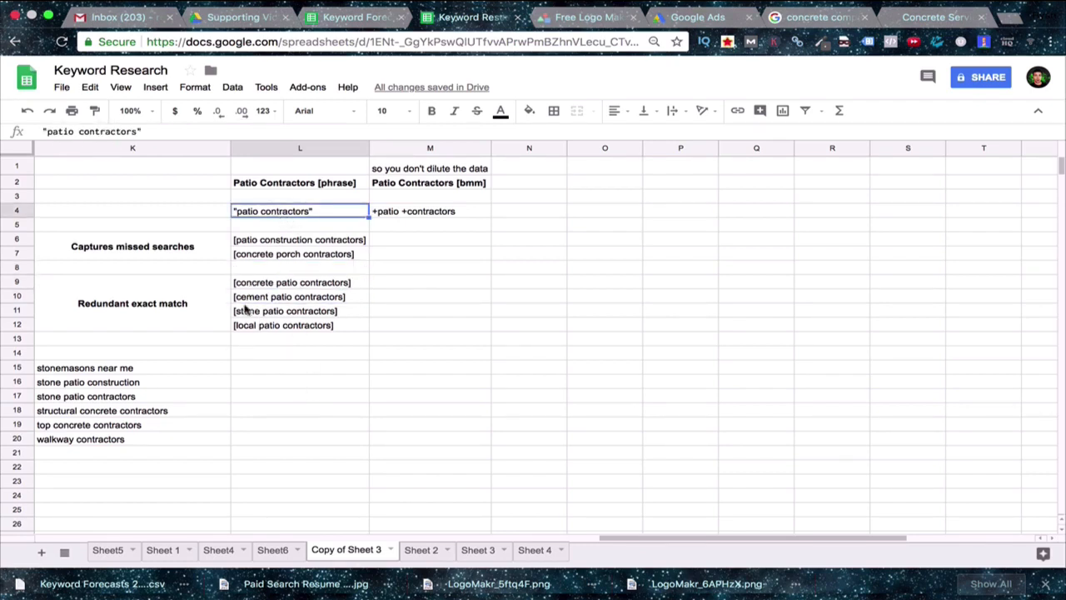
left_click_drag(263, 288, 262, 326)
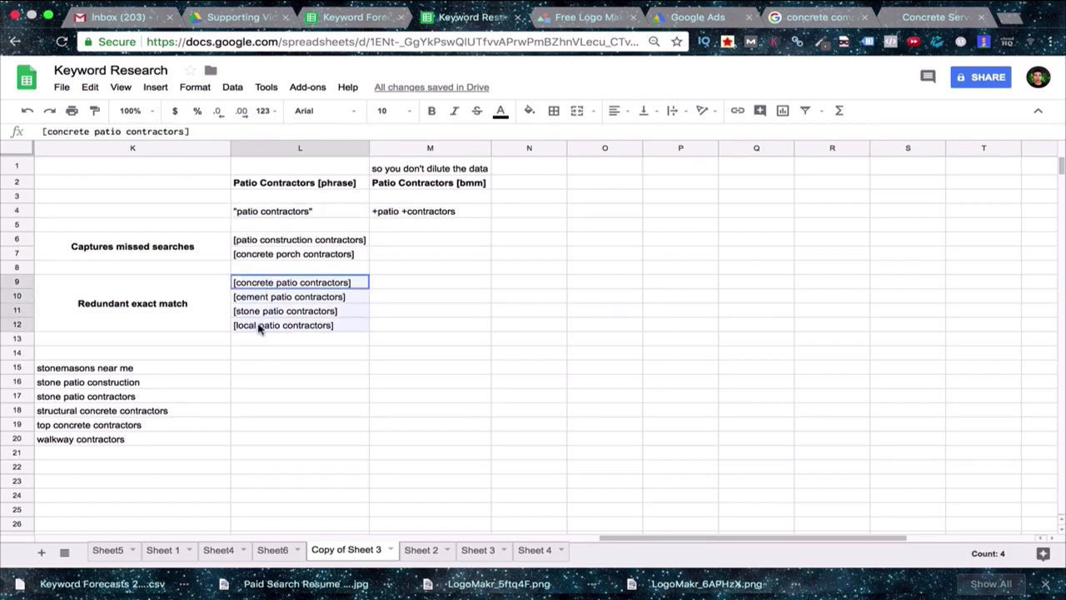
left_click(254, 372)
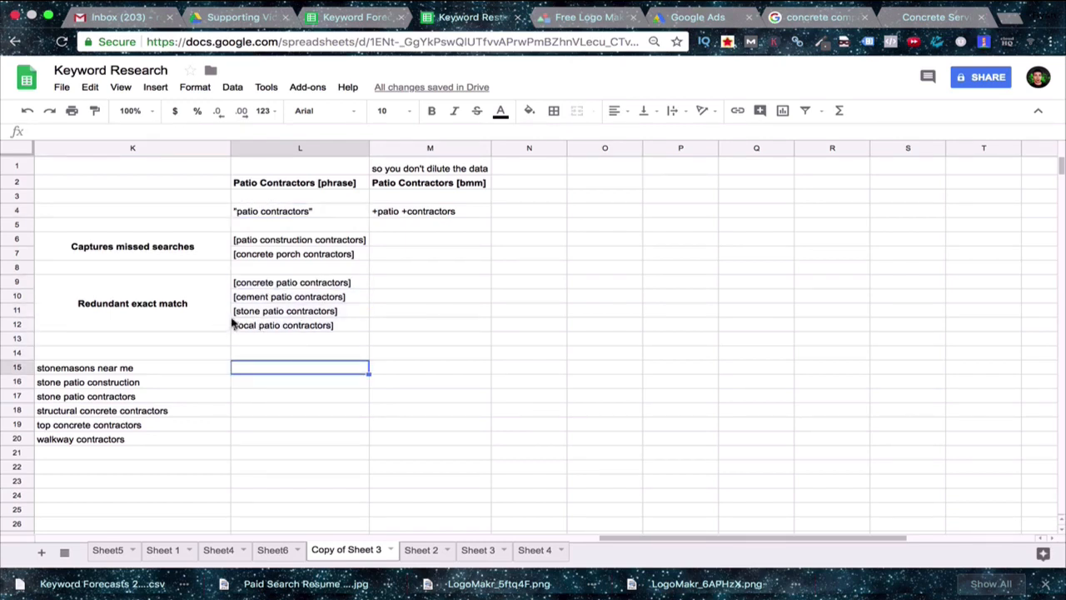
left_click(260, 328)
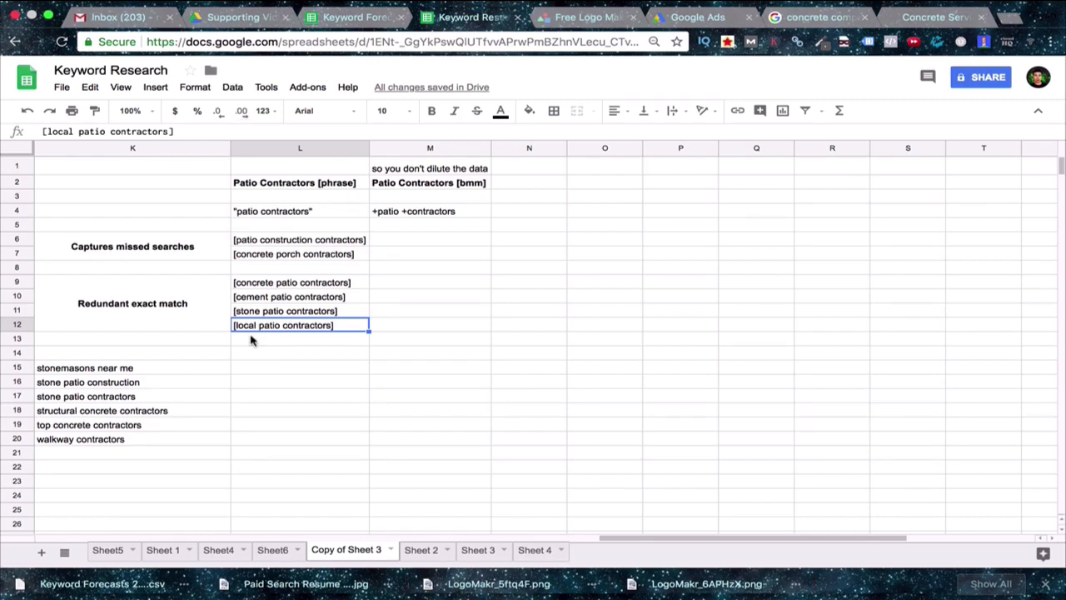
Highlight the redundant exact match keywords in L9:L12 with a light yellow fill
left_click_drag(257, 287, 262, 328)
left_click(530, 111)
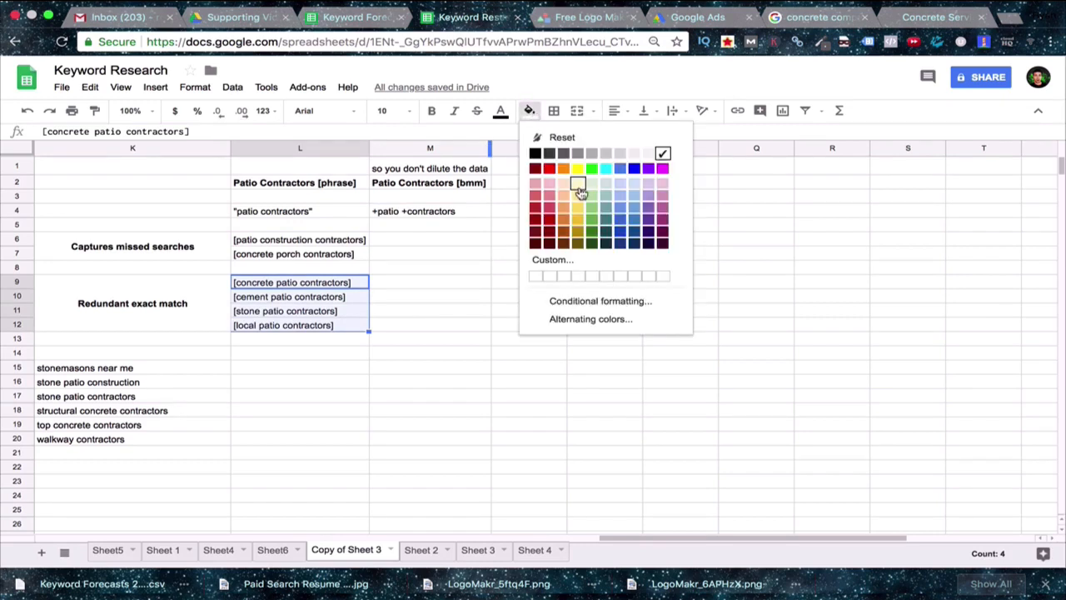
left_click(577, 185)
left_click(305, 373)
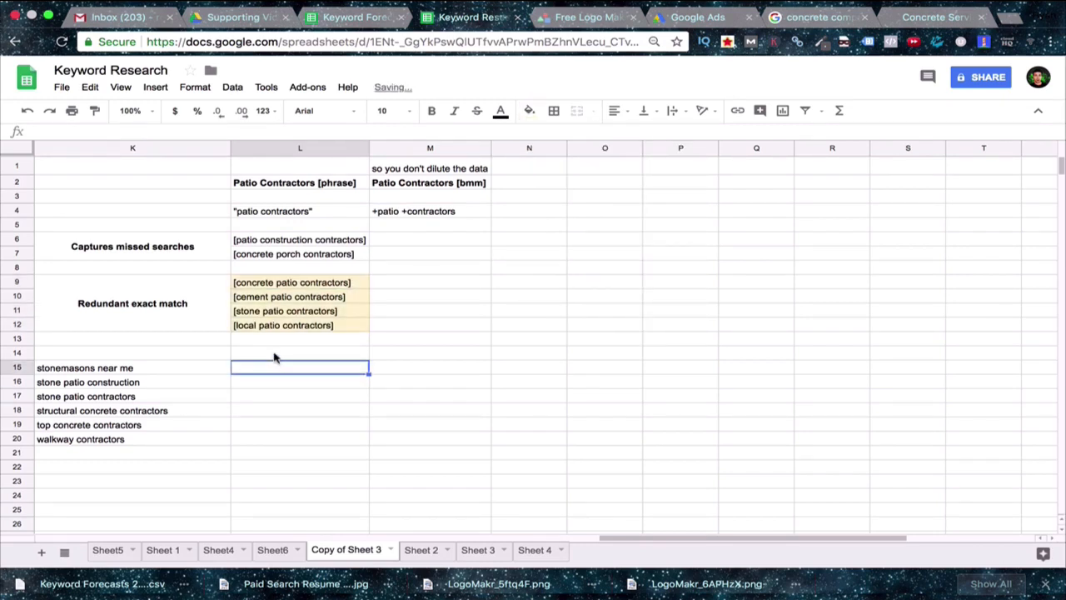
Examine how the exact match keywords in L6:L7 capture searches missed by "patio contractors", and check the data dilution note in M1
left_click(392, 263)
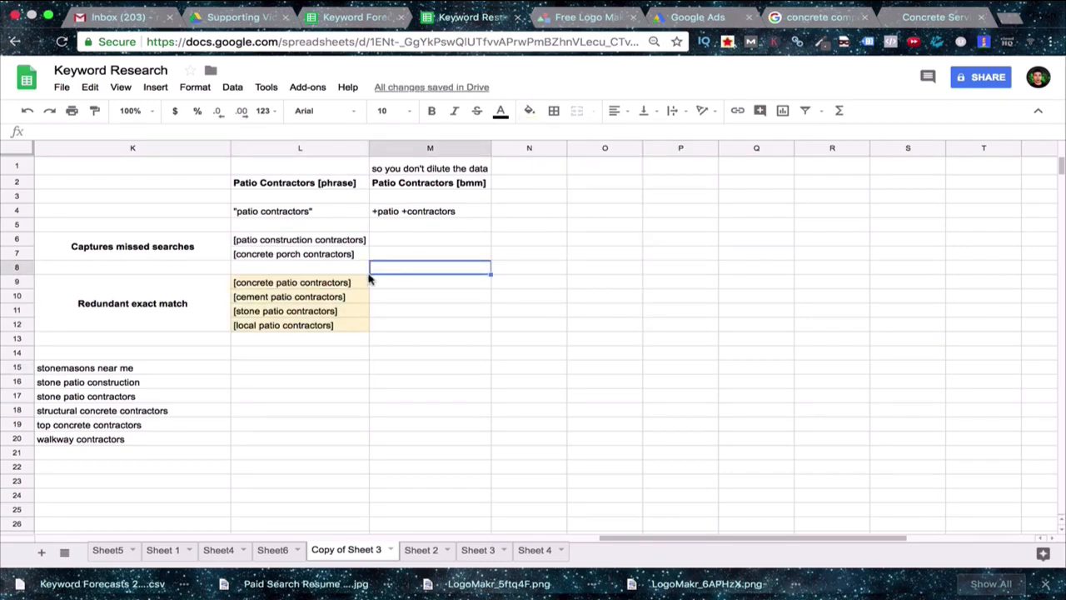
left_click(259, 242)
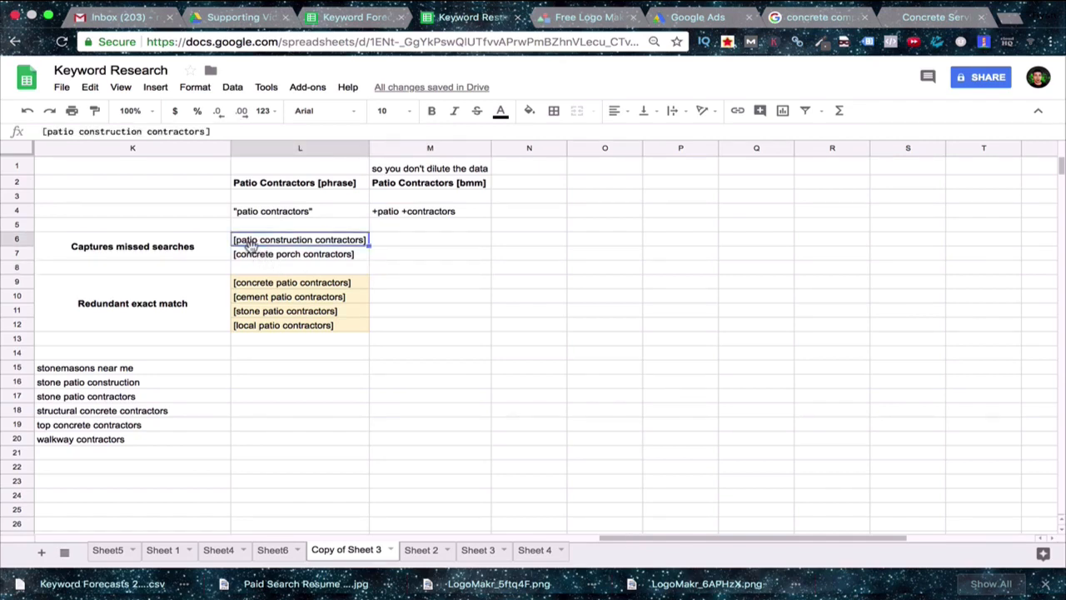
left_click(258, 215)
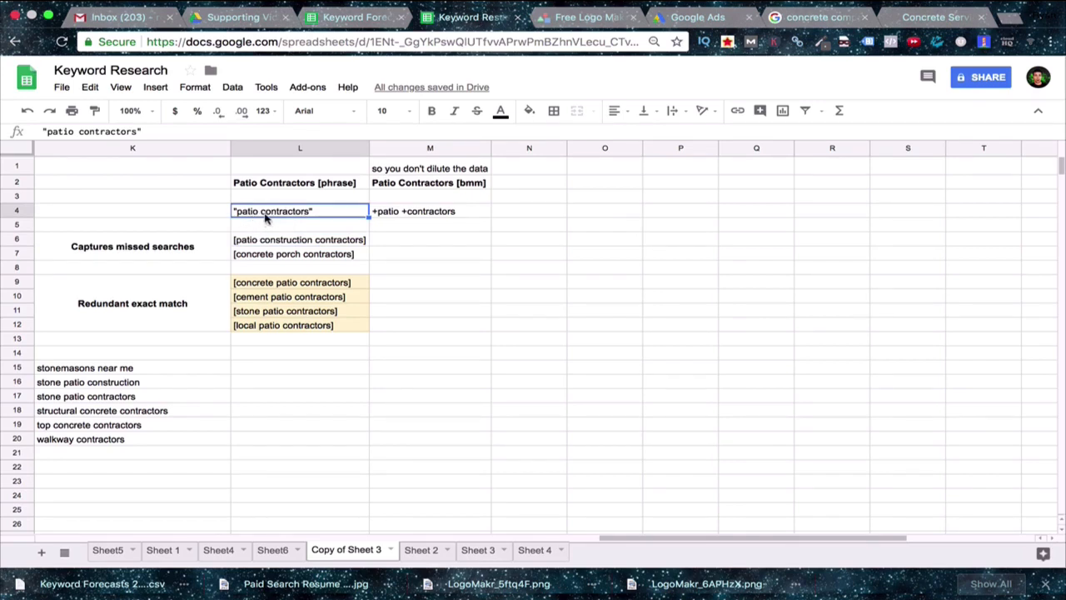
left_click(247, 243)
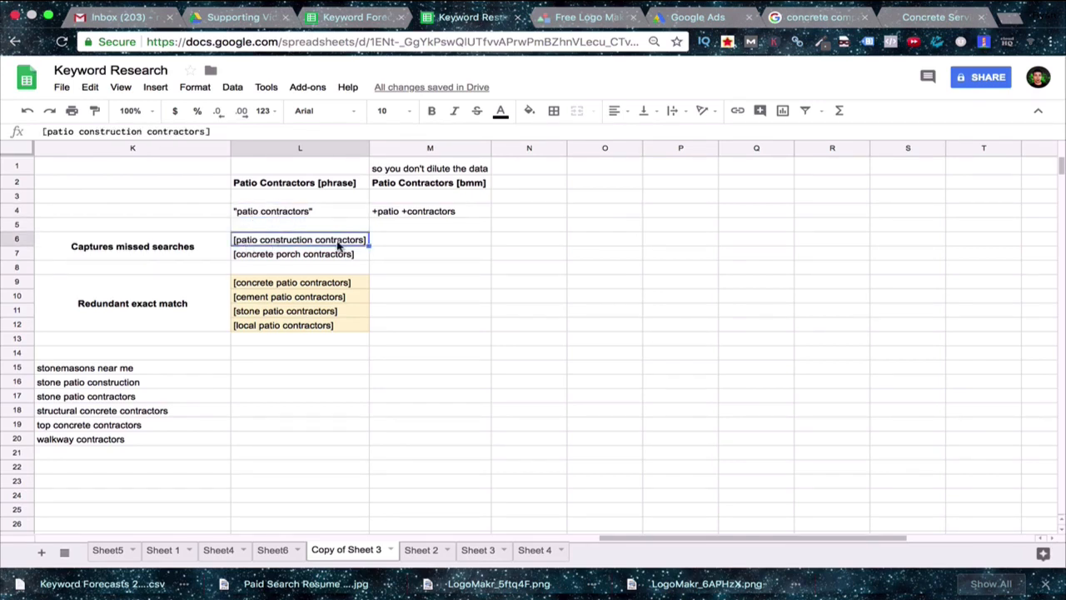
left_click(251, 216)
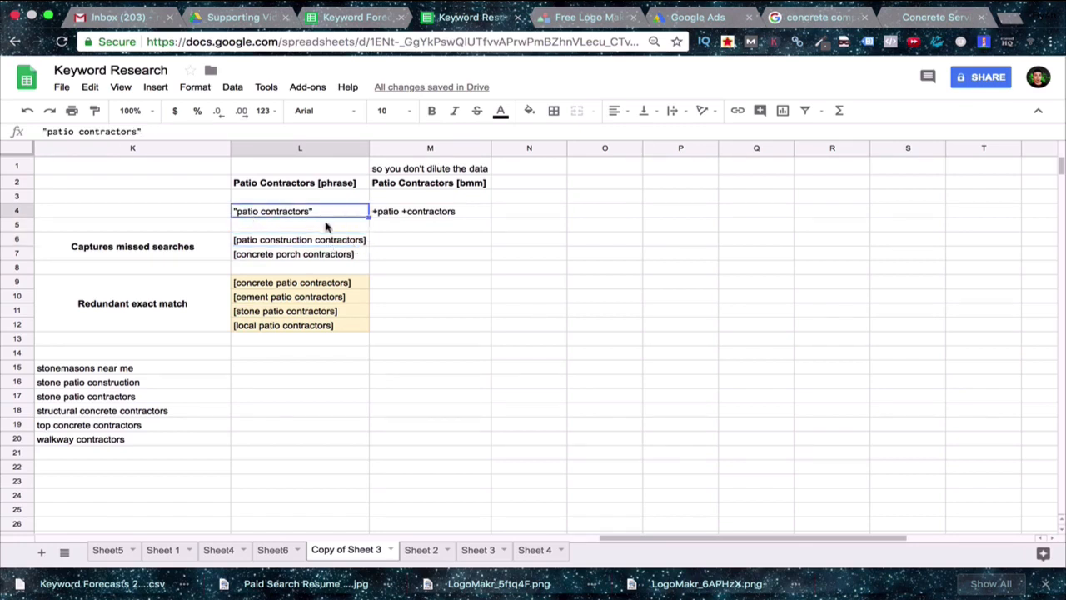
left_click(257, 226)
left_click(245, 255)
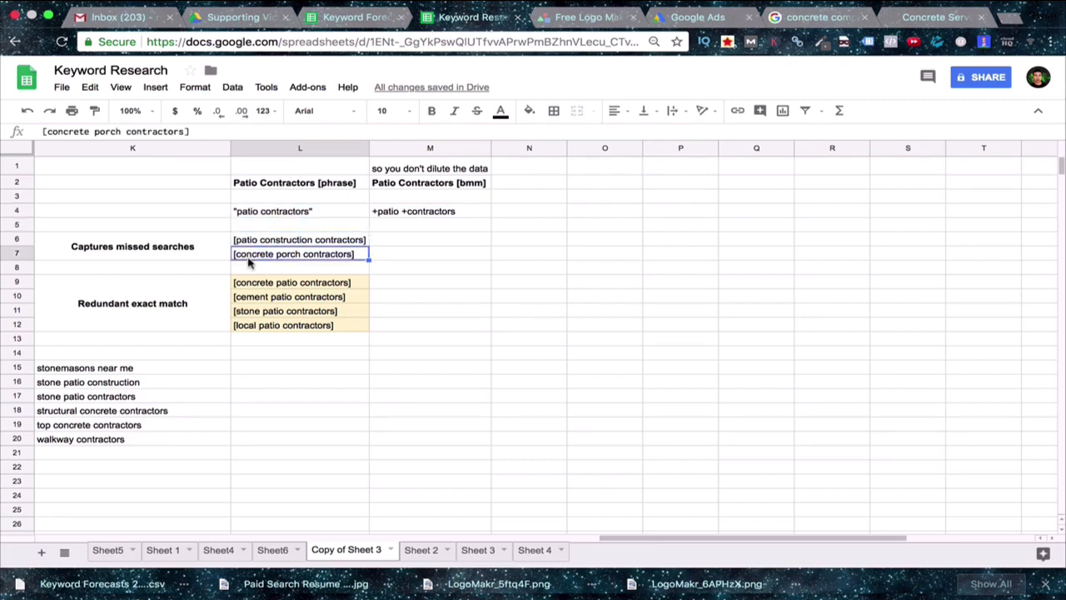
left_click(258, 270)
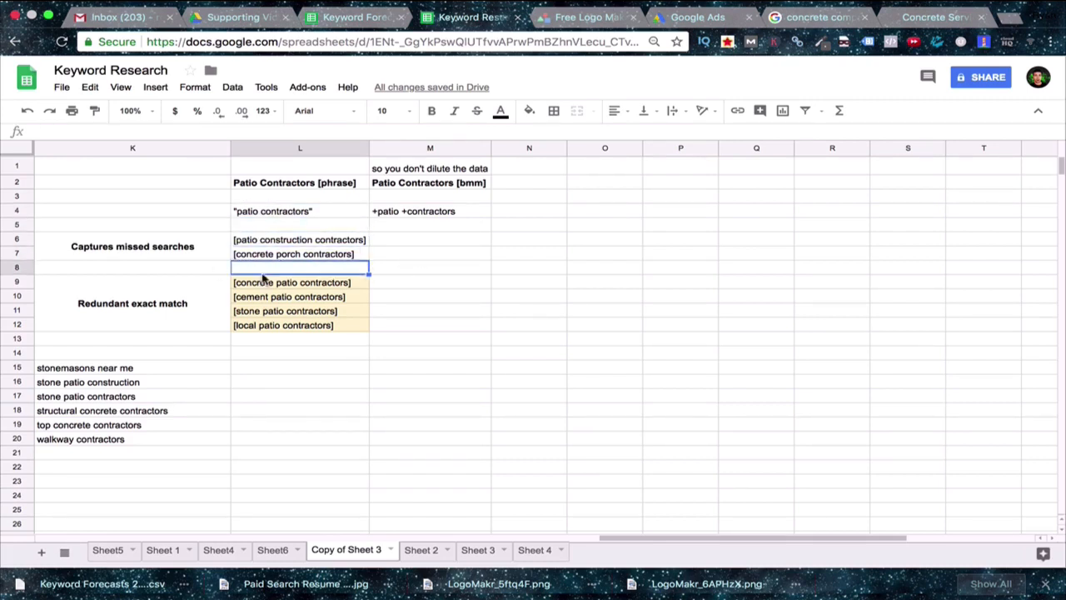
left_click(293, 257)
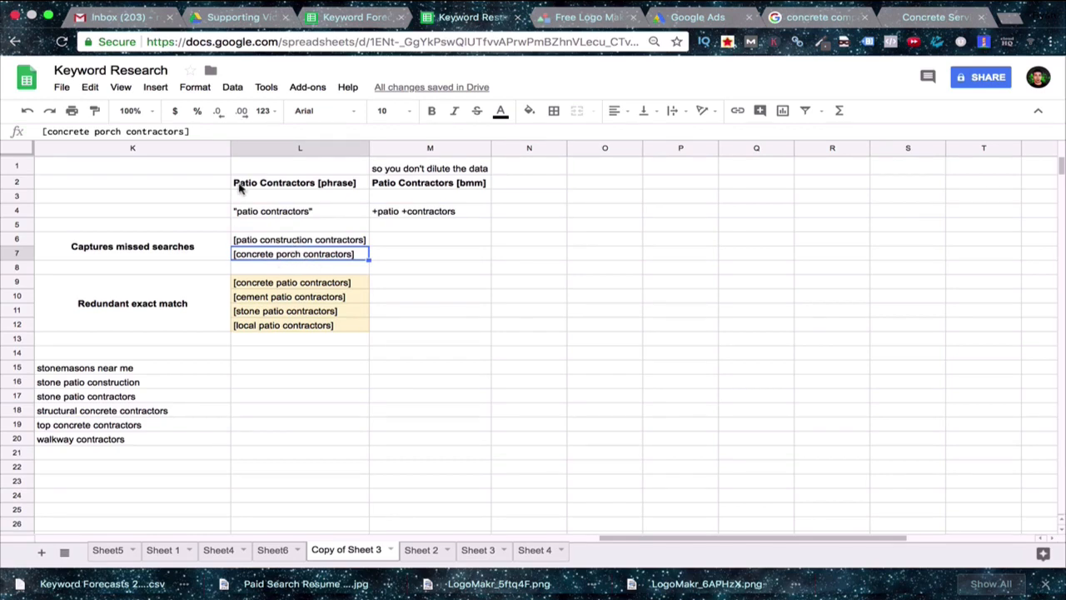
left_click(242, 268)
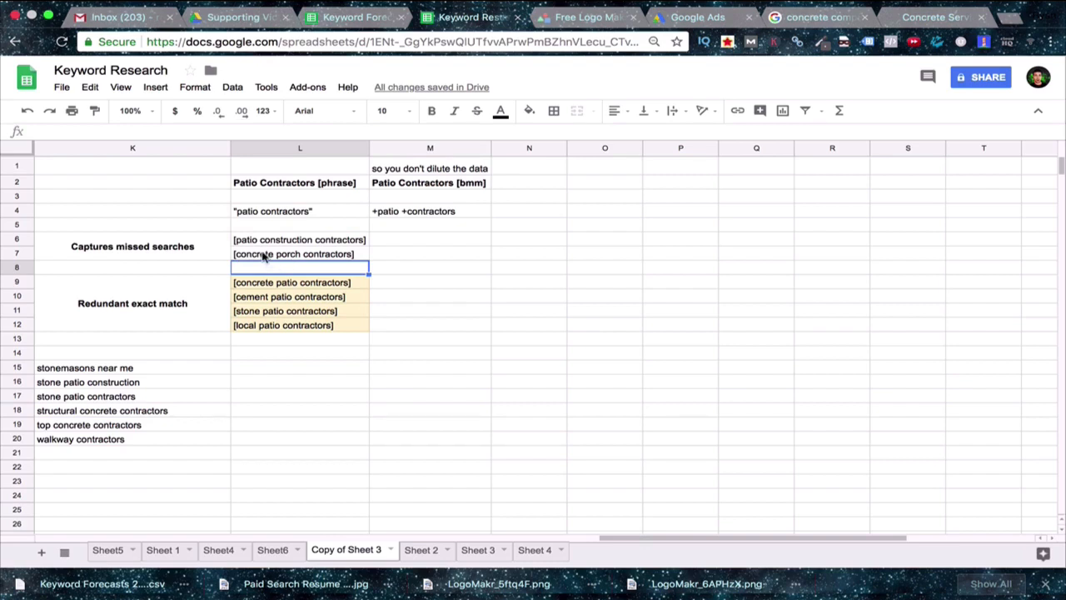
left_click(263, 255)
double_click(263, 253)
left_click(443, 276)
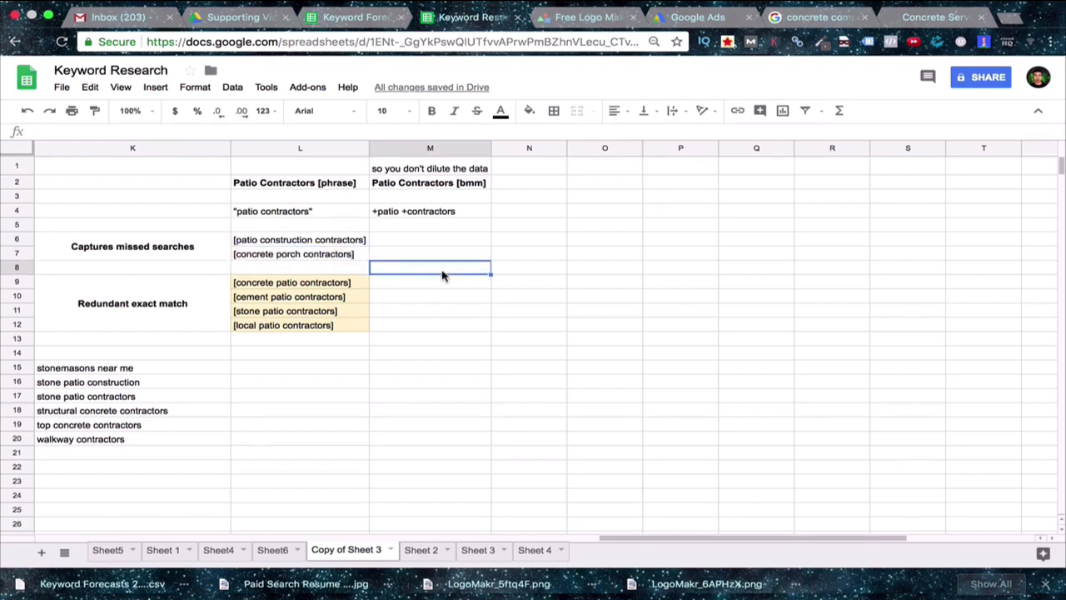
left_click(283, 256)
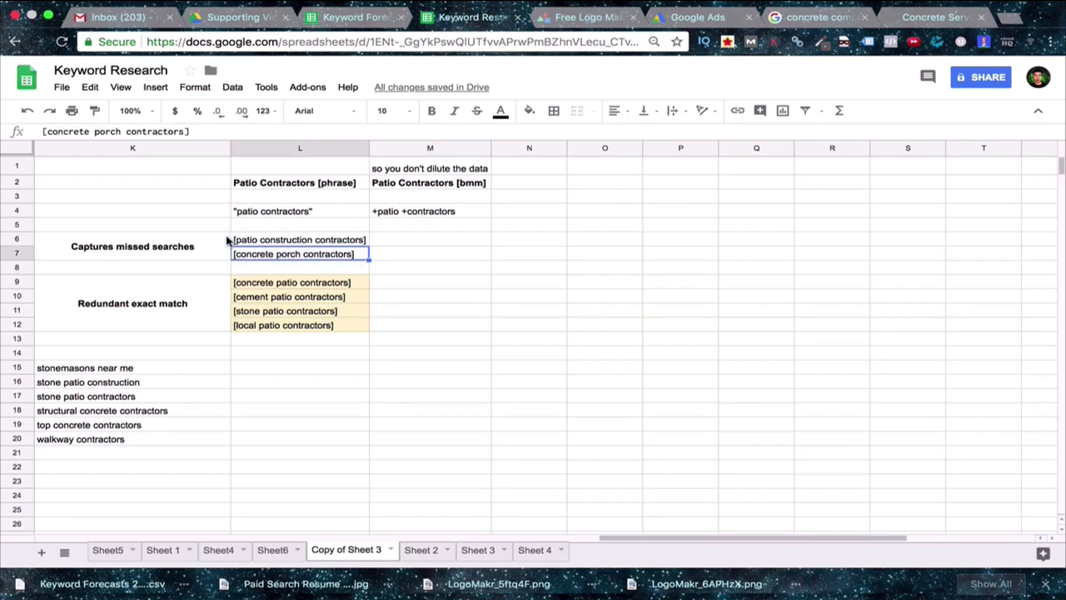
left_click(254, 242)
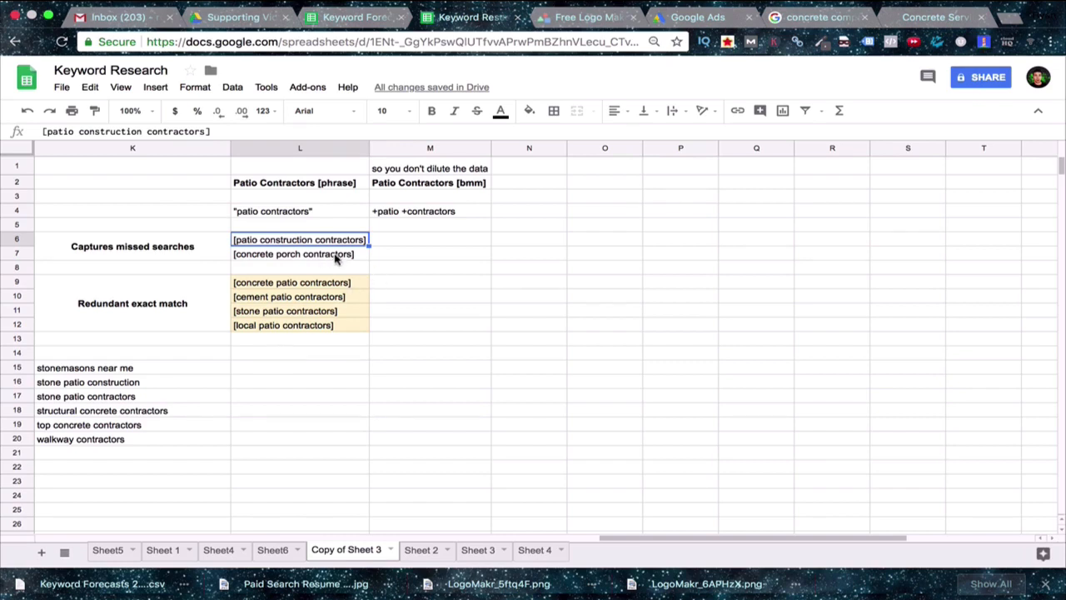
left_click(454, 271)
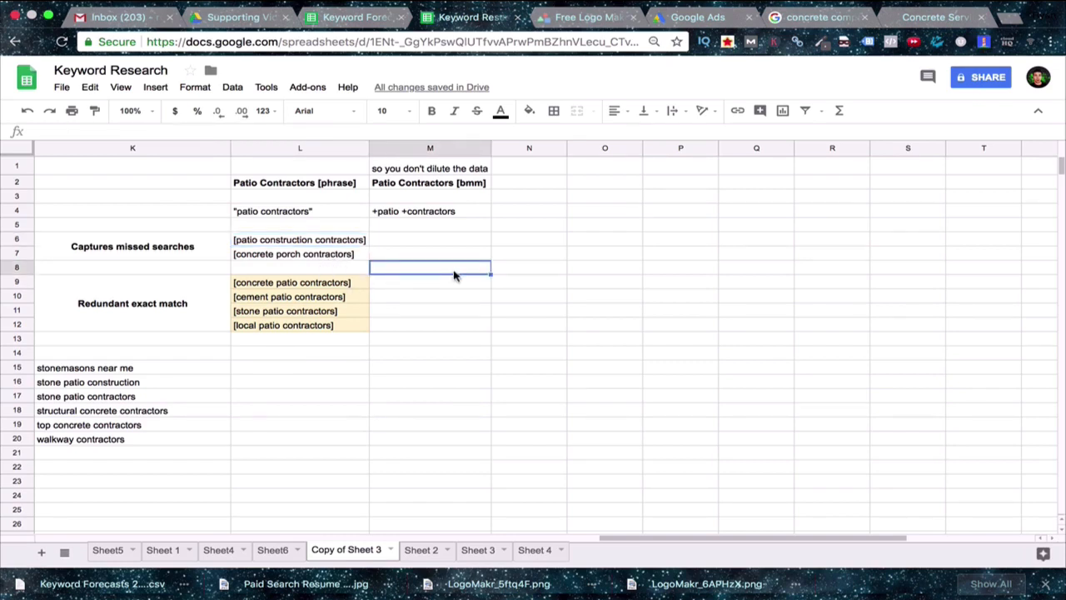
left_click(273, 243)
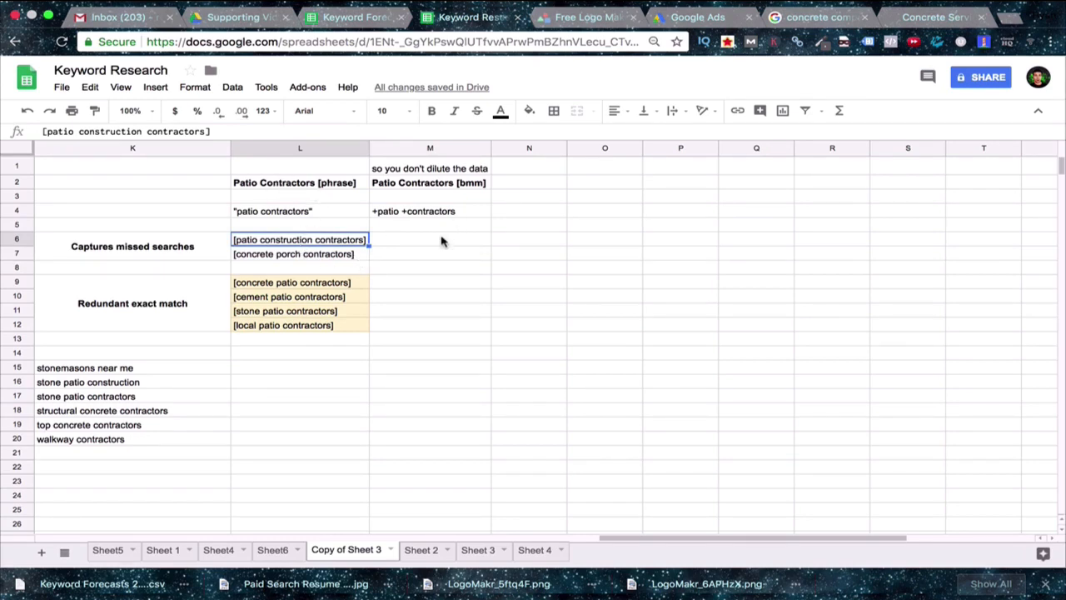
left_click(426, 174)
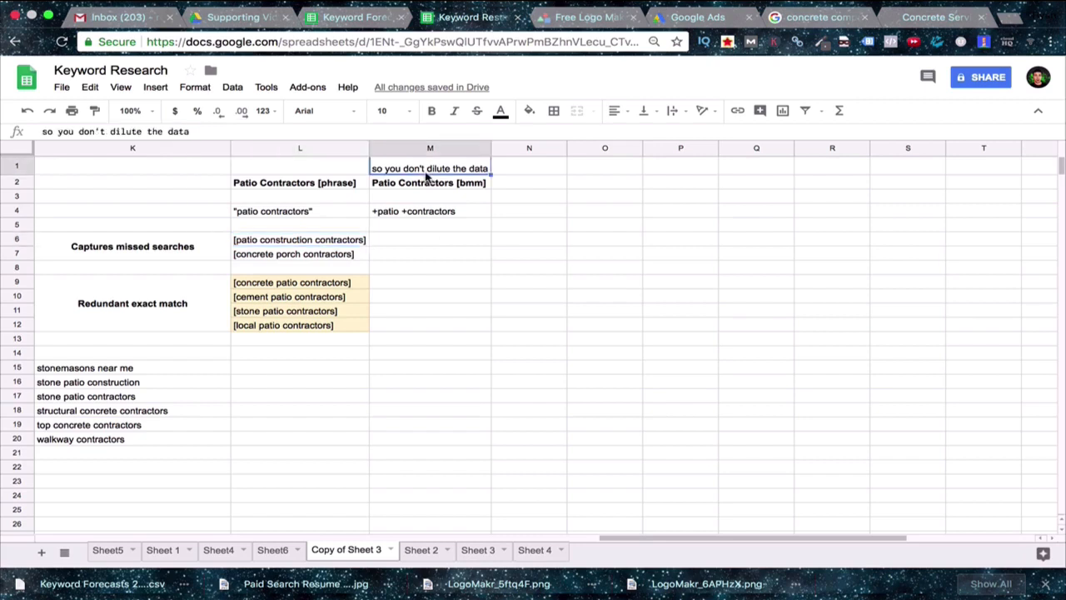
Compare the ad group labels in L2 and M2 and the modified broad keyword in M4
left_click(414, 186)
left_click(315, 185)
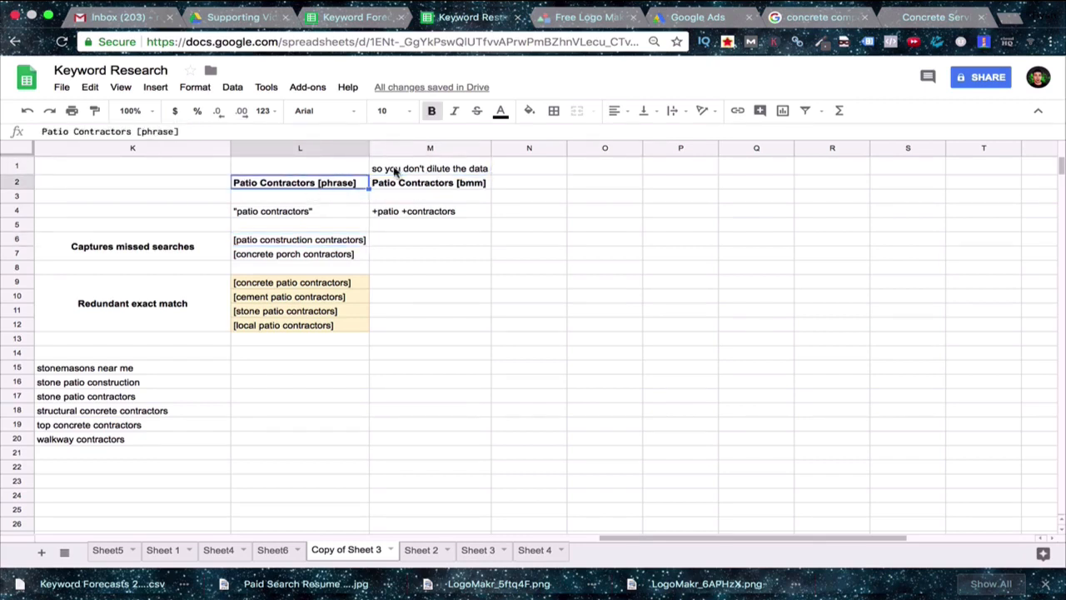
left_click(396, 214)
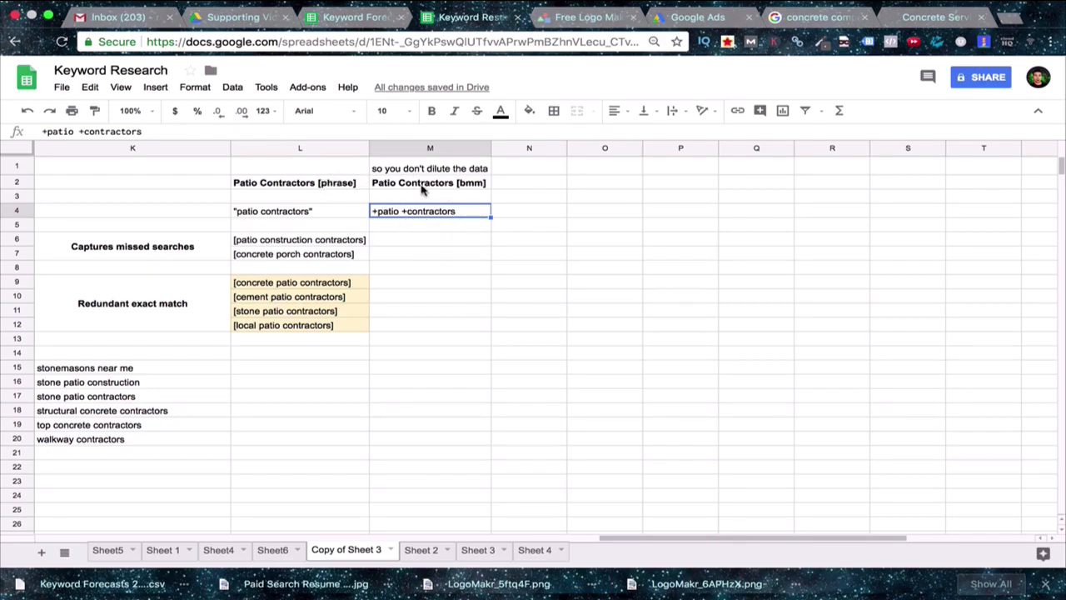
left_click(304, 185)
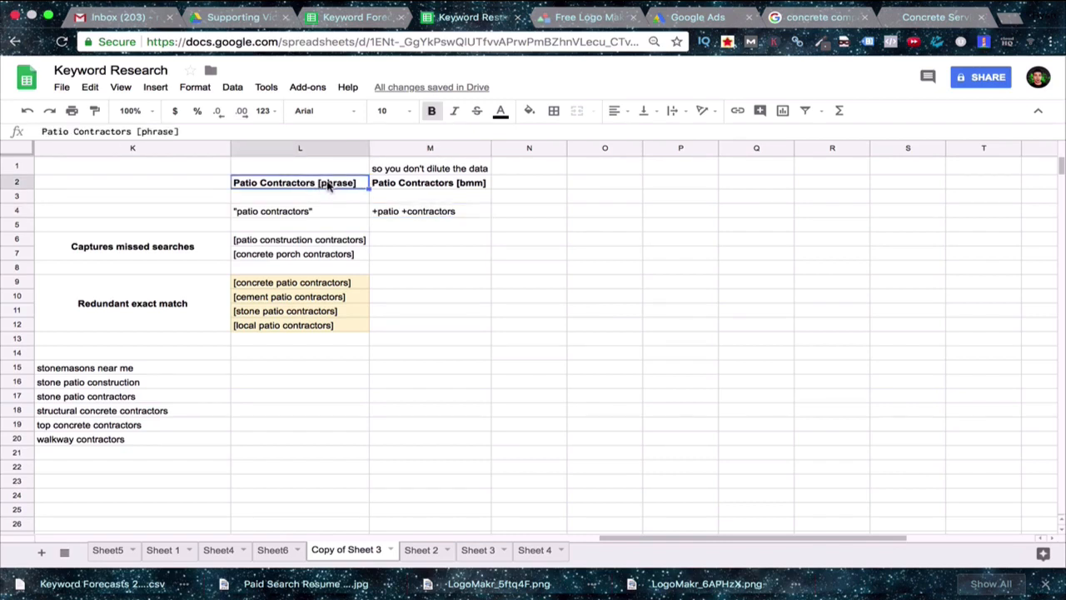
left_click(409, 188)
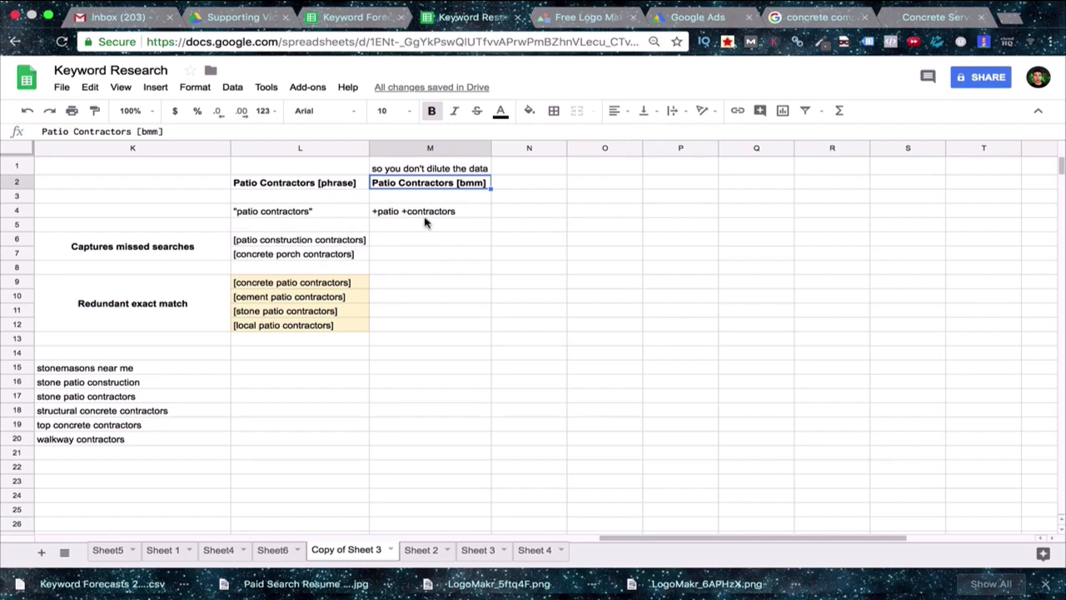
Move the modified broad keyword "+patio +contractors" from M4 to L5, beneath the phrase match keyword
left_click(422, 218)
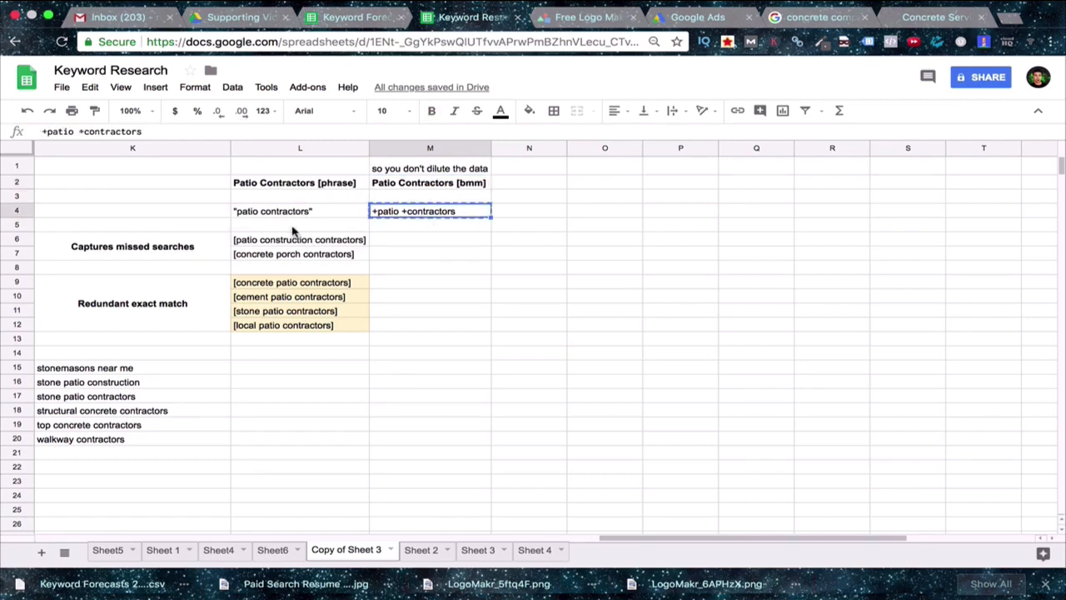
key("super+c")
left_click(292, 226, "super")
key("super+v")
left_click(423, 266)
left_click(405, 210)
left_click(273, 225)
key("super+v")
left_click(400, 266)
left_click(295, 184)
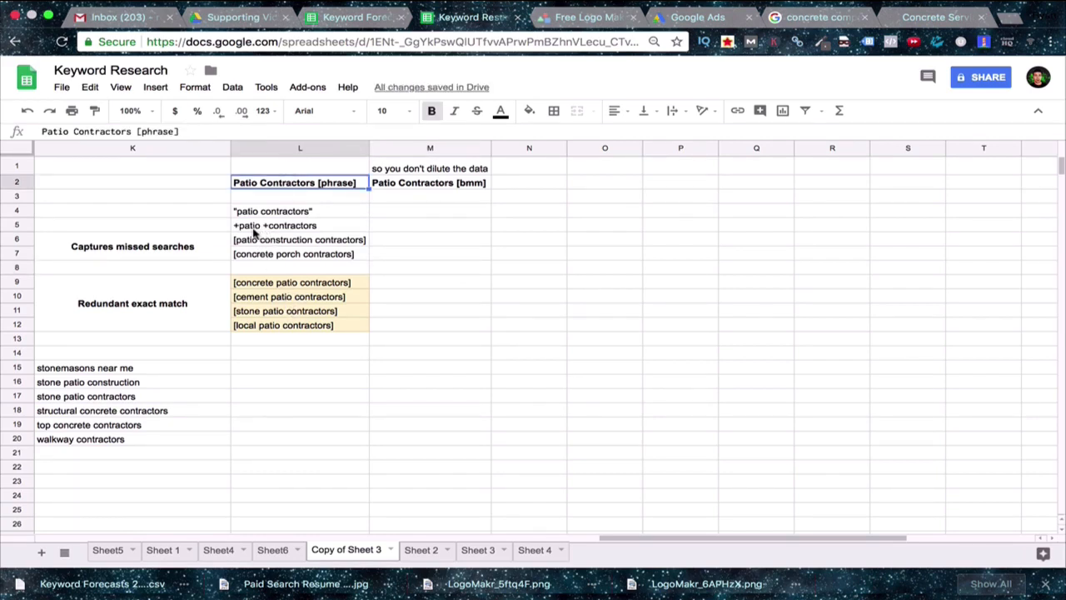
Move the "+patio +contractors" keyword from L5 back to M4 under the Patio Contractors [bmm] label
left_click(275, 226)
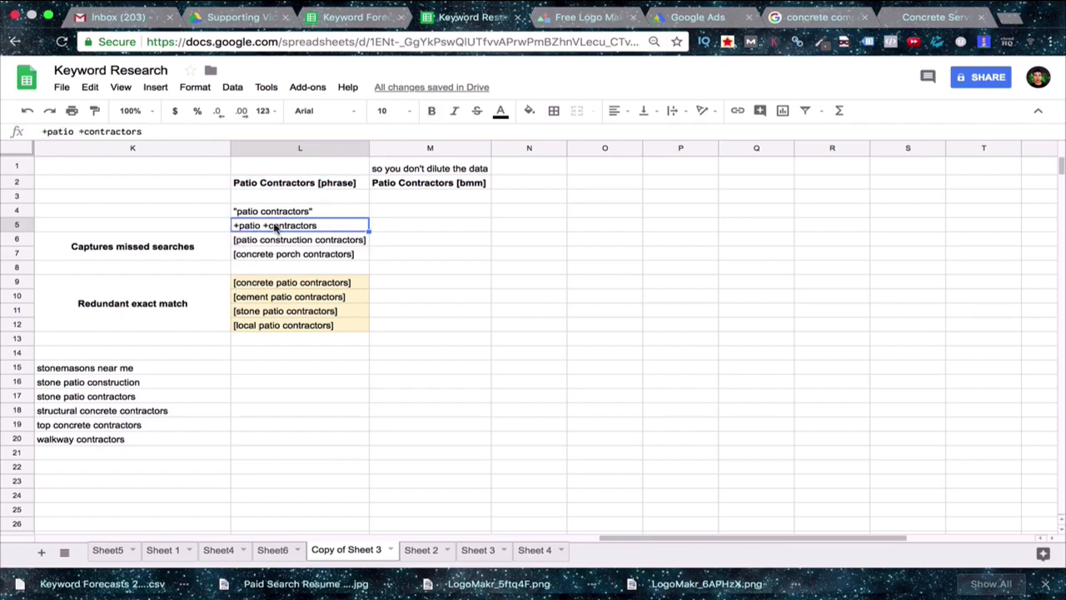
key("super+x")
left_click(415, 215)
key("super+v")
left_click(417, 269)
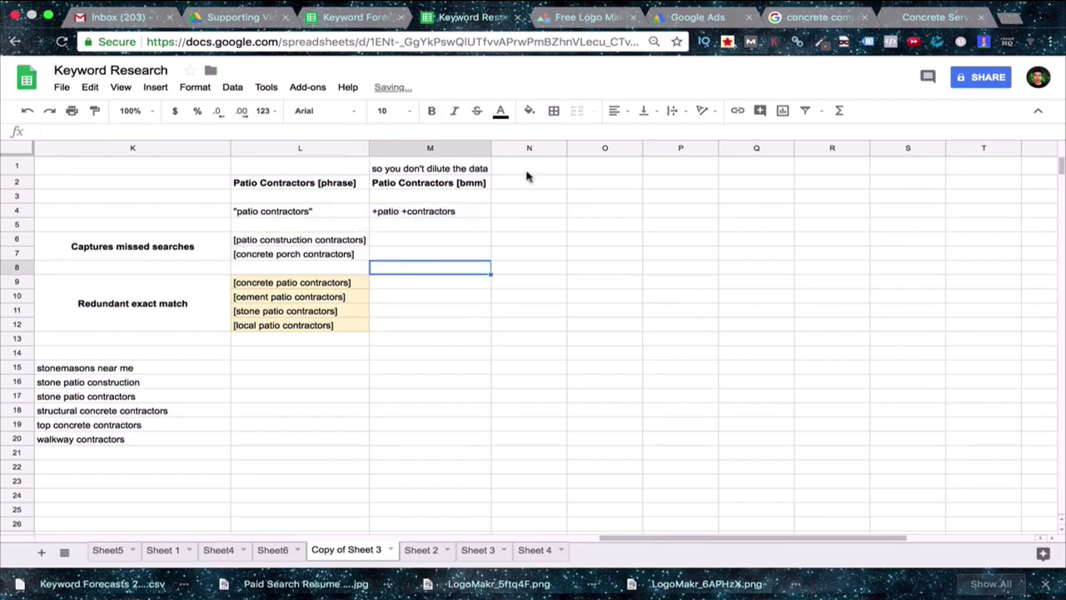
Move the two exact match keywords [patio construction contractors] and [concrete porch contractors] from L6:L7 to N4:N5
left_click(245, 213)
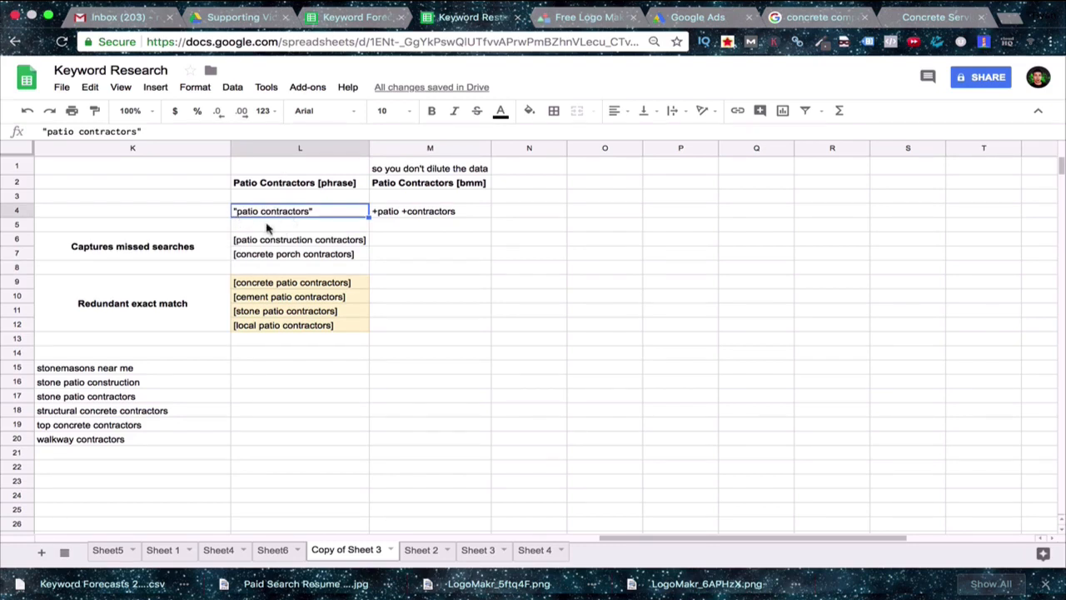
left_click_drag(269, 240, 262, 259)
key("super+x")
left_click(541, 212)
key("super+v")
left_click(519, 243)
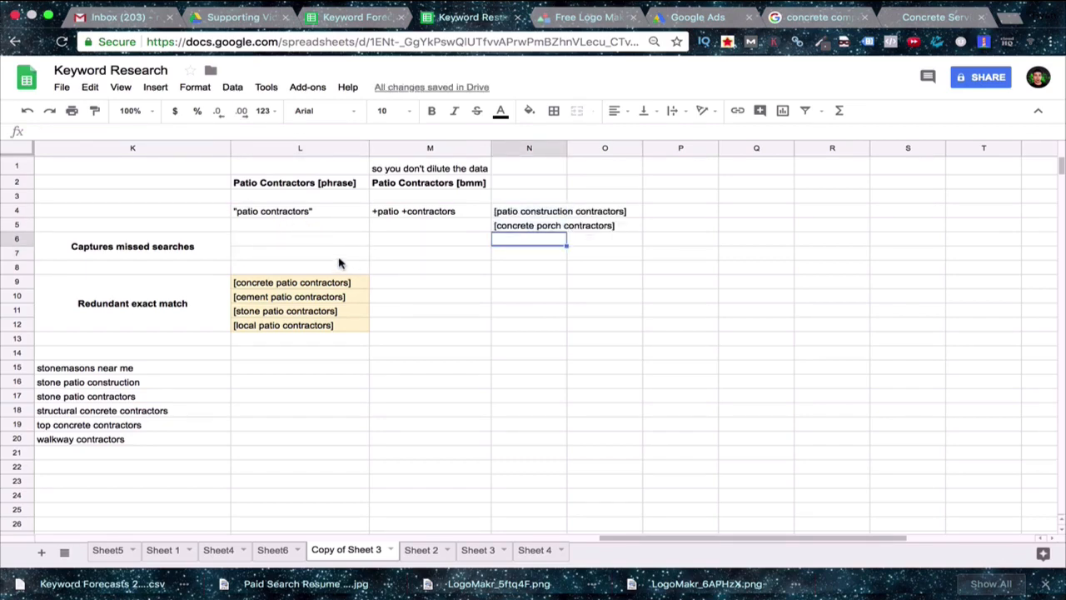
Examine the remaining keywords in C14:G28, including the highlighted concrete pouring terms in column D
scroll(339, 263, "left", 10)
scroll(325, 283, "down", 1)
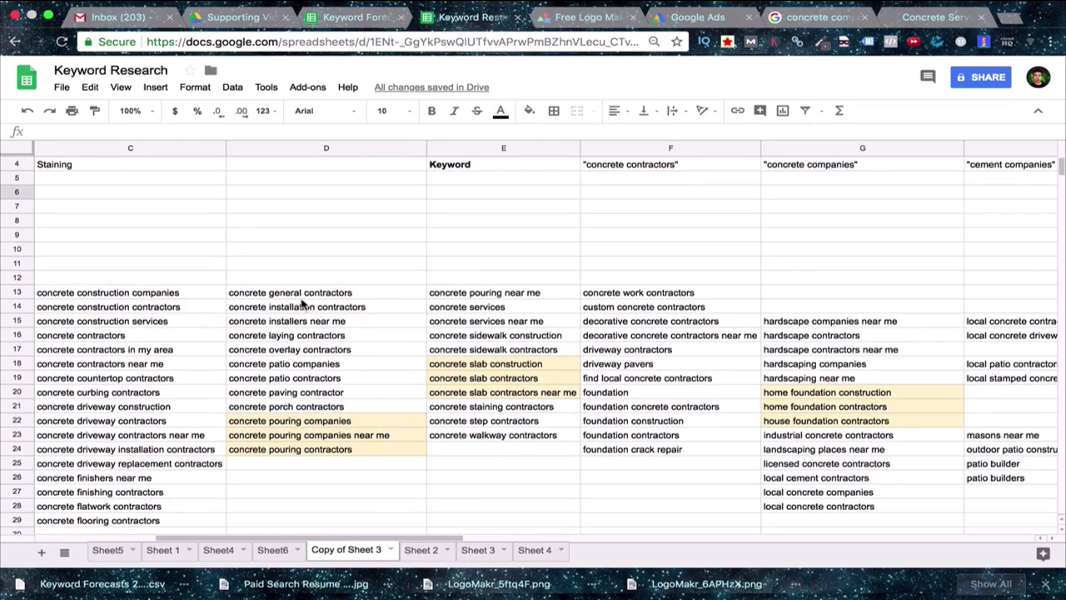
left_click_drag(120, 307, 895, 506)
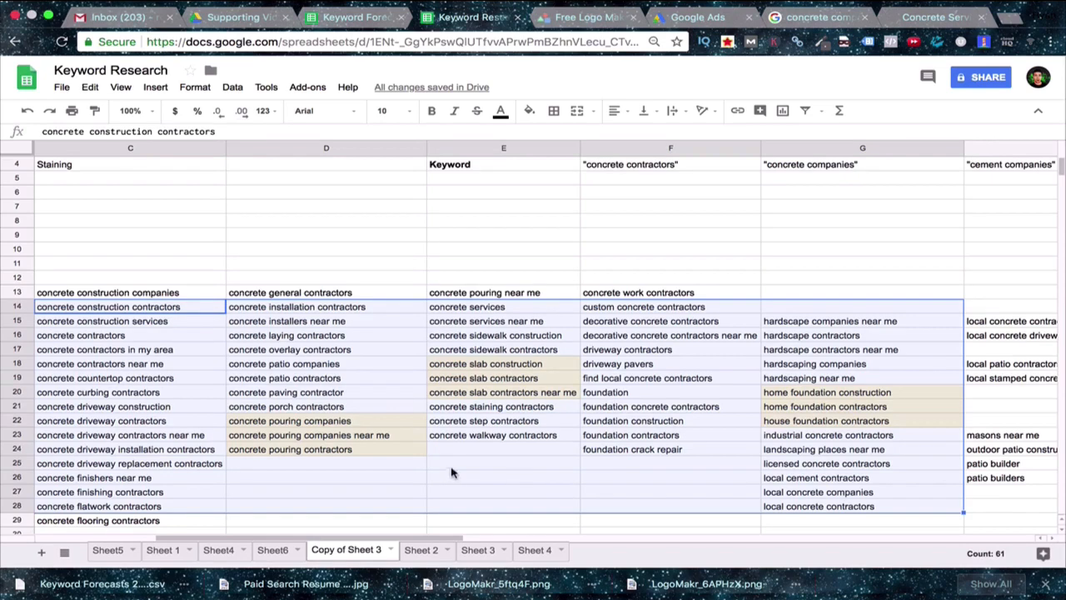
left_click(387, 498)
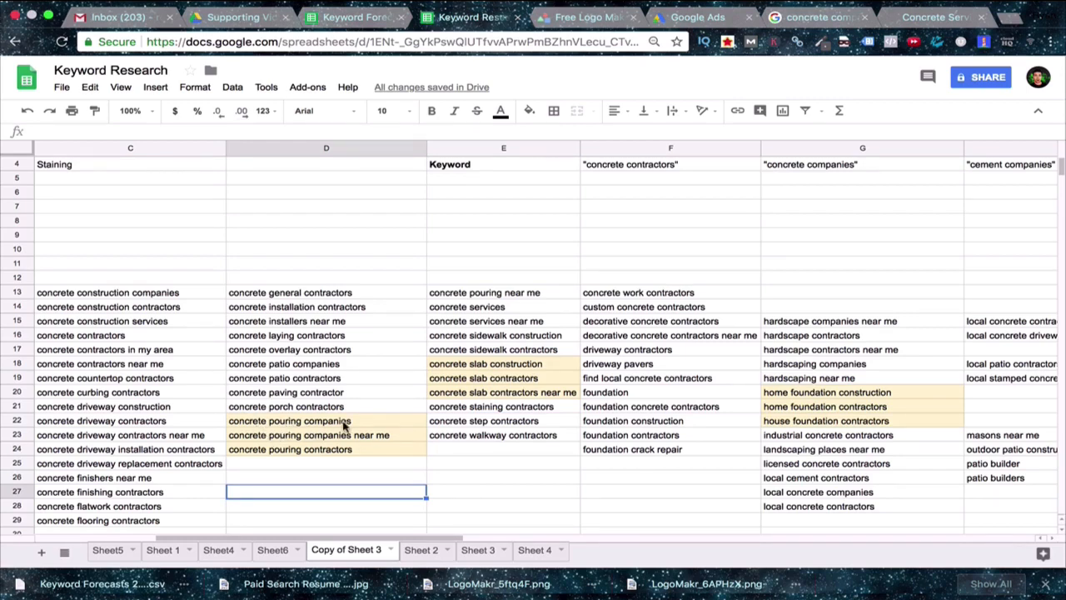
left_click(254, 474)
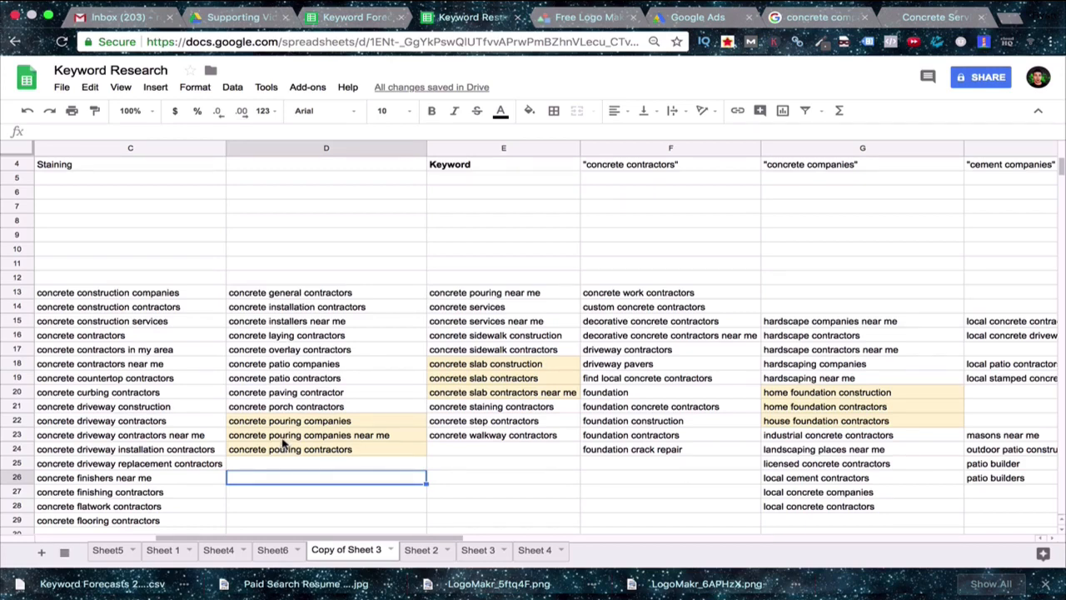
scroll(288, 442, "up", 1)
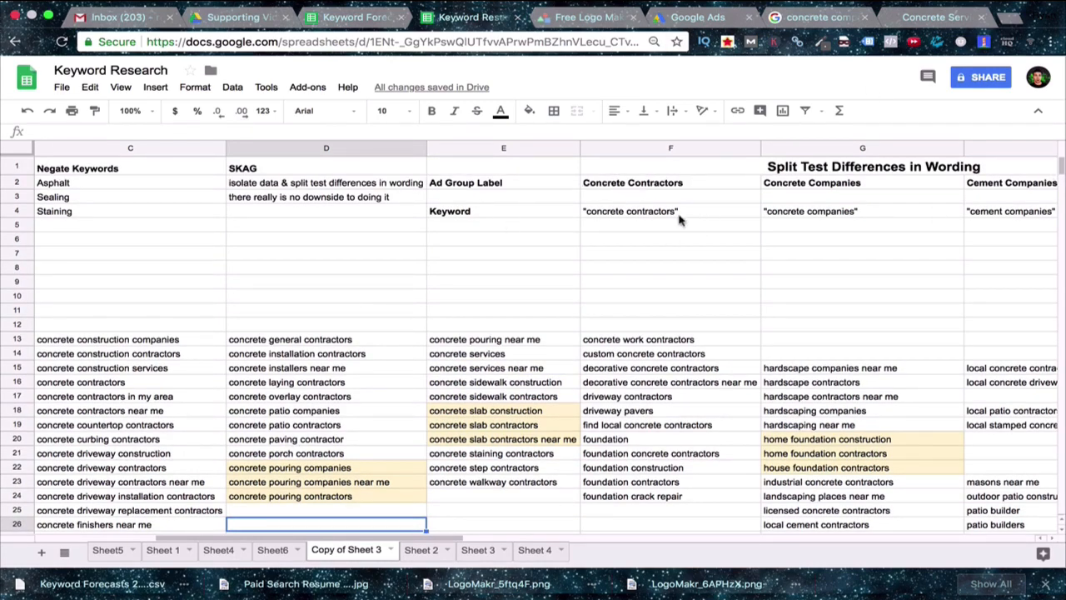
Select the split test ad group range F2:J6, from Concrete Contractors to Commercial Concrete Companies
left_click_drag(616, 185, 370, 242)
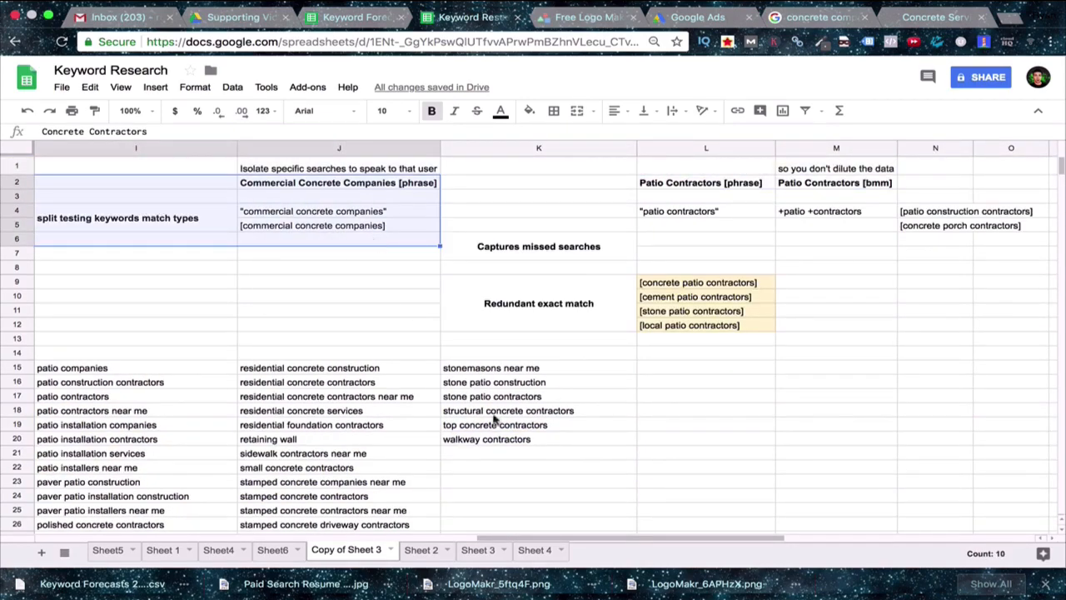
left_click_drag(593, 540, 377, 535)
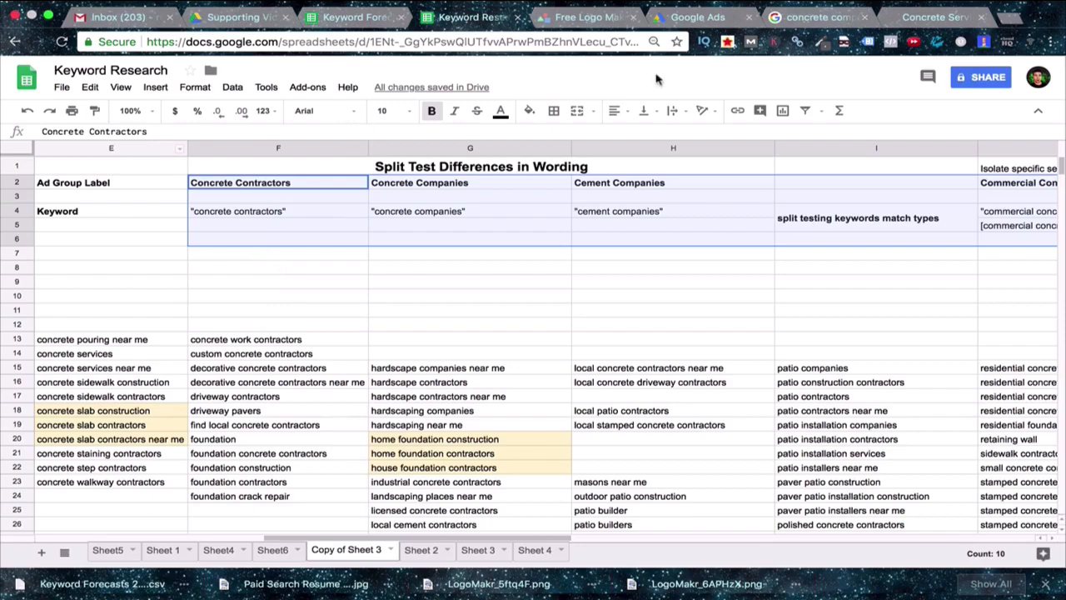
Switch to Google, search for "concrete companies" again, and review the ads, map listings and organic results
left_click(802, 27)
left_click(928, 22)
left_click(843, 21)
left_click(304, 89)
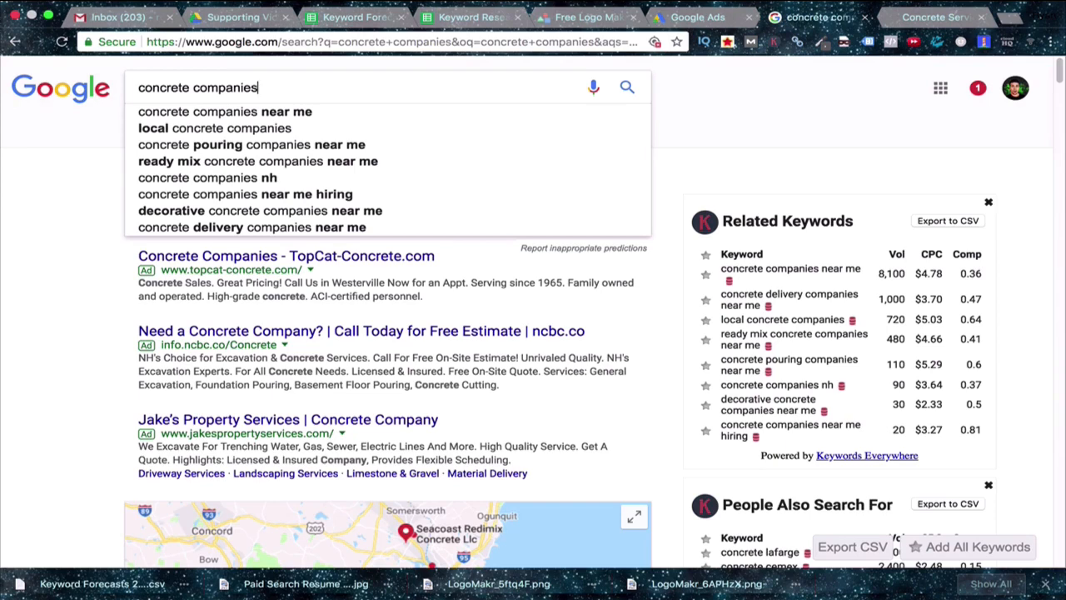
key("Return")
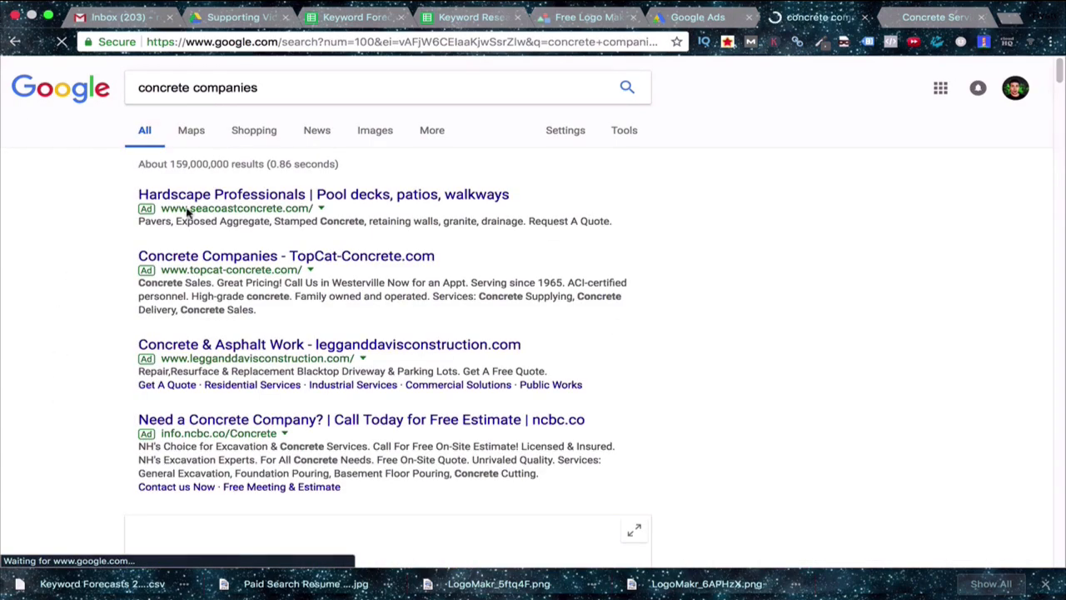
scroll(90, 198, "down", 2)
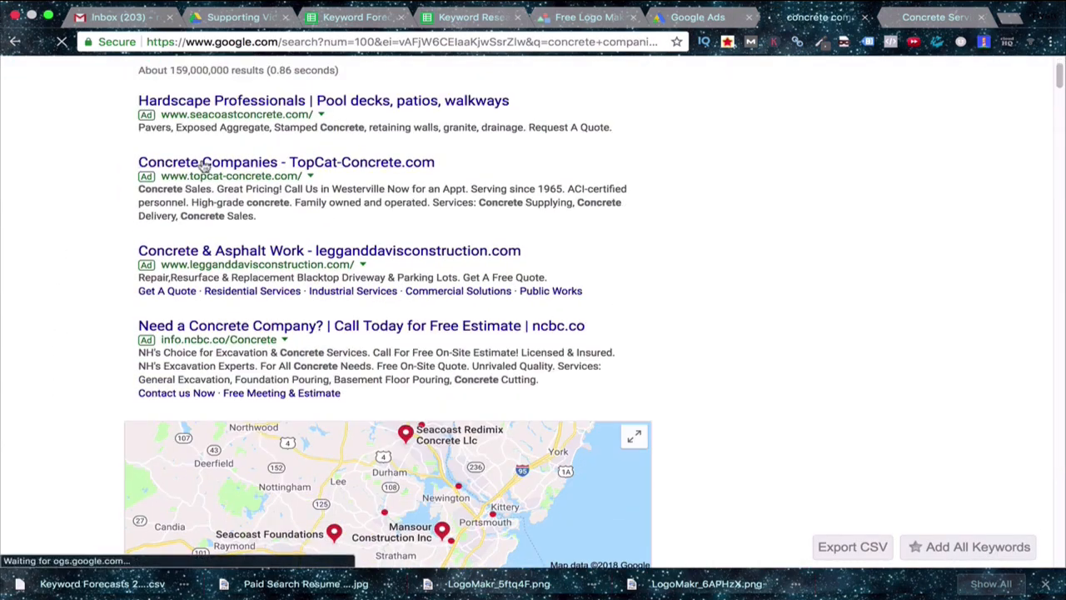
scroll(310, 280, "down", 5)
scroll(310, 280, "down", 10)
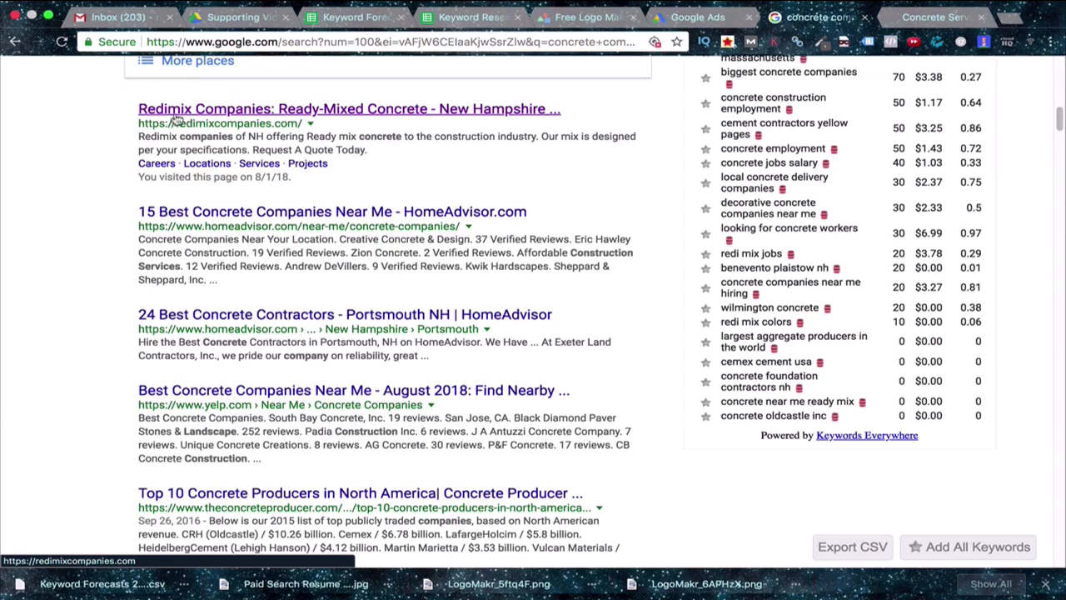
Switch to the Bammco Concrete Construction website and review its overview page
key("ctrl+Tab")
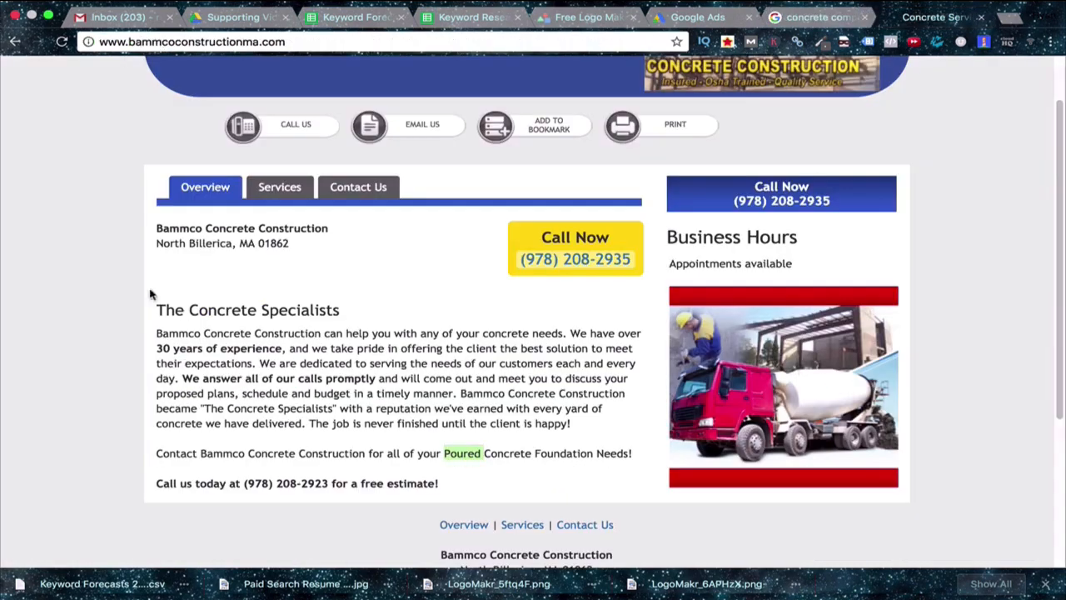
left_click(351, 376)
scroll(353, 308, "up", 2)
scroll(313, 331, "up", 1)
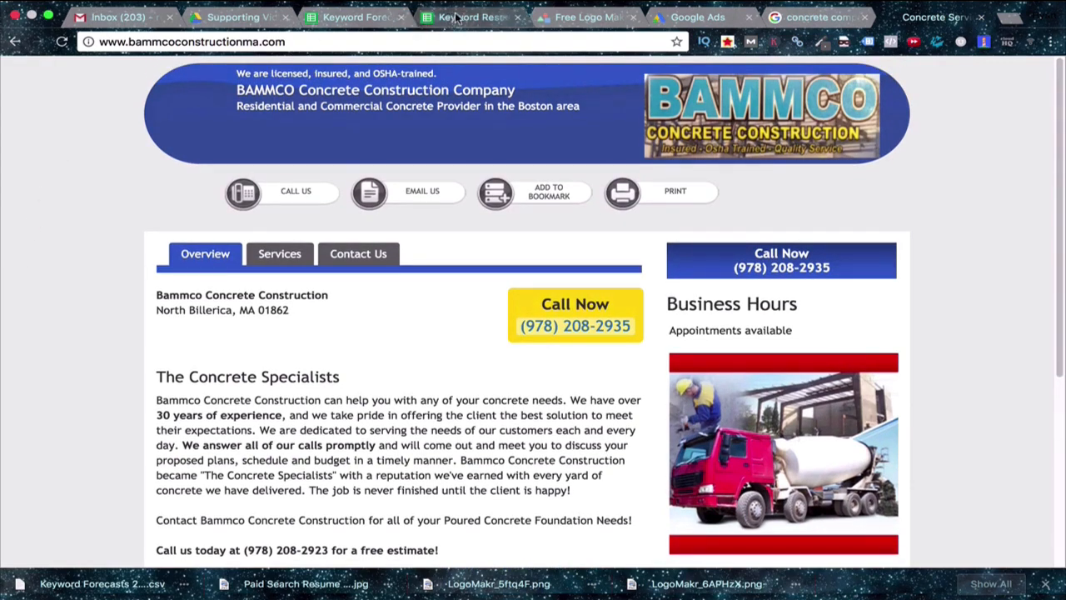
Return to the Keyword Research spreadsheet and highlight the ad group range F2:J6 with a light yellow fill
left_click(350, 17)
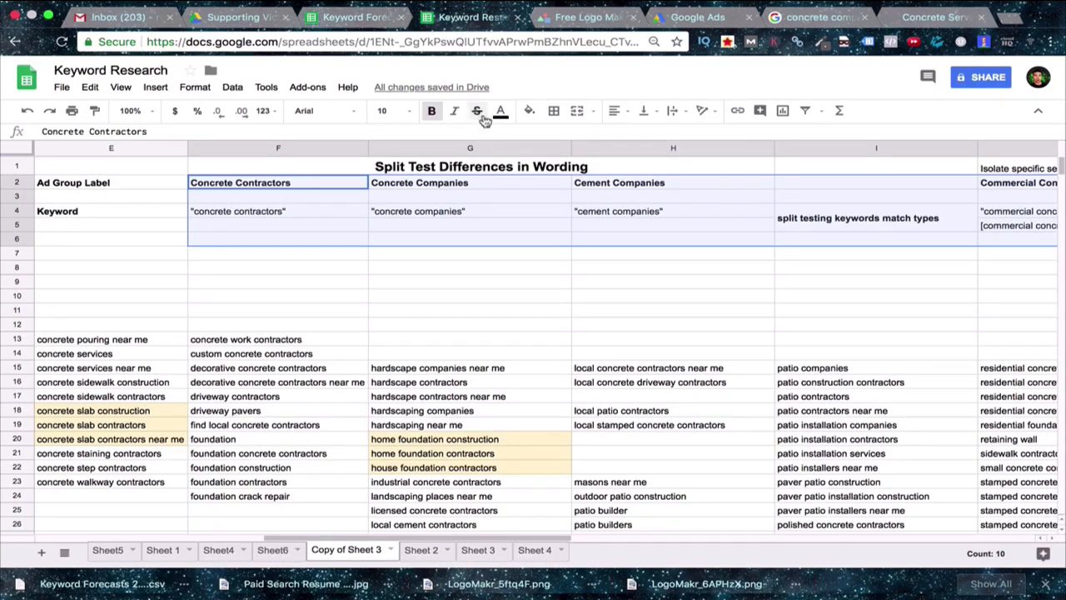
left_click(530, 110)
left_click(577, 183)
left_click(402, 284)
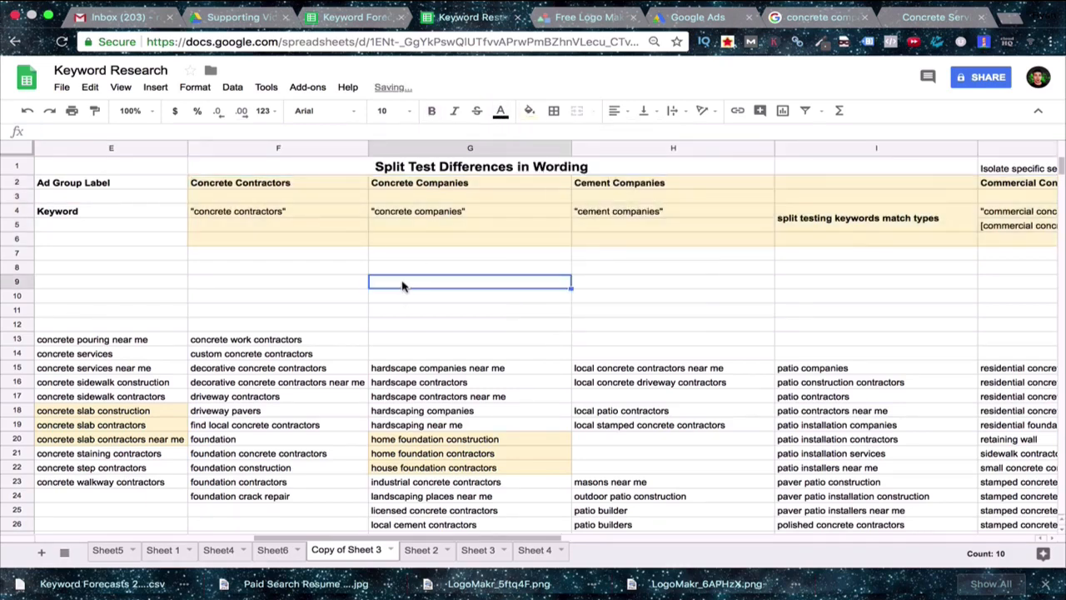
Examine the highlighted home and house foundation keywords in G20:G22 and the concrete slab keywords in E18:E20
scroll(381, 297, "down", 2)
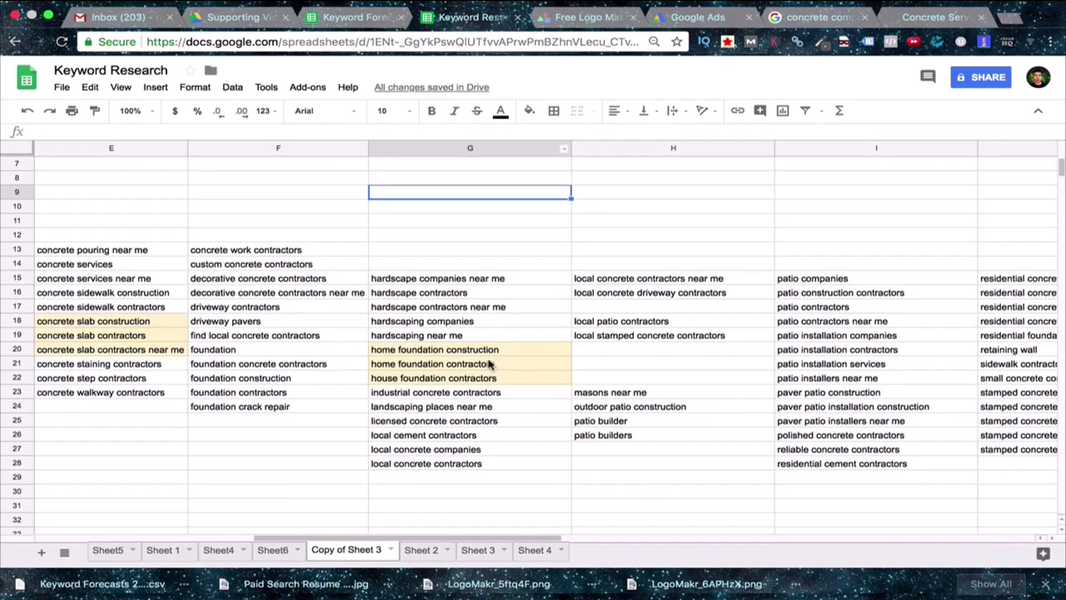
left_click(416, 353)
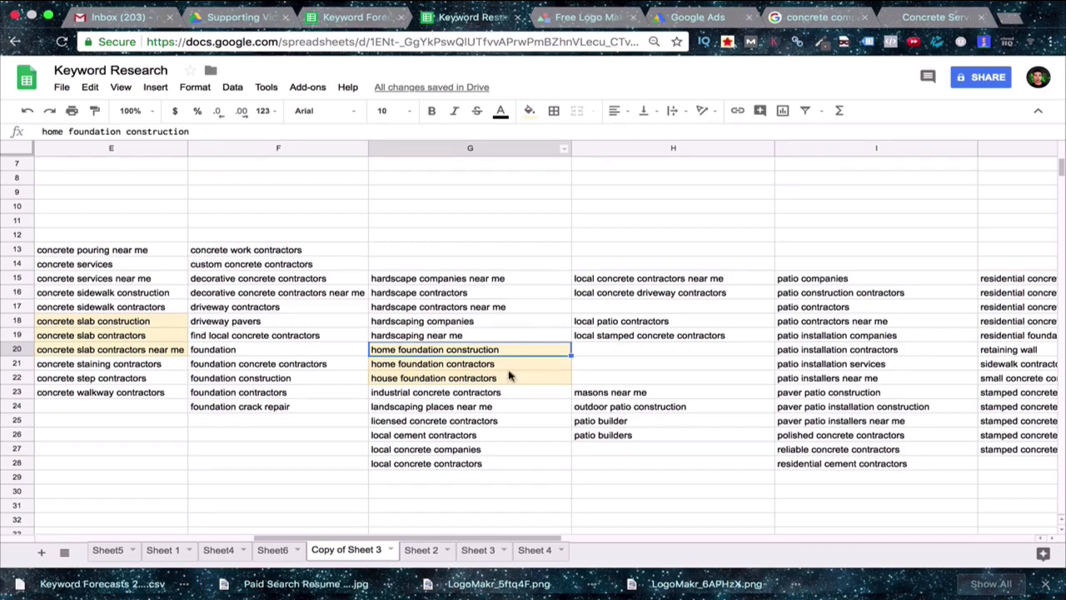
left_click(425, 367)
left_click(407, 379)
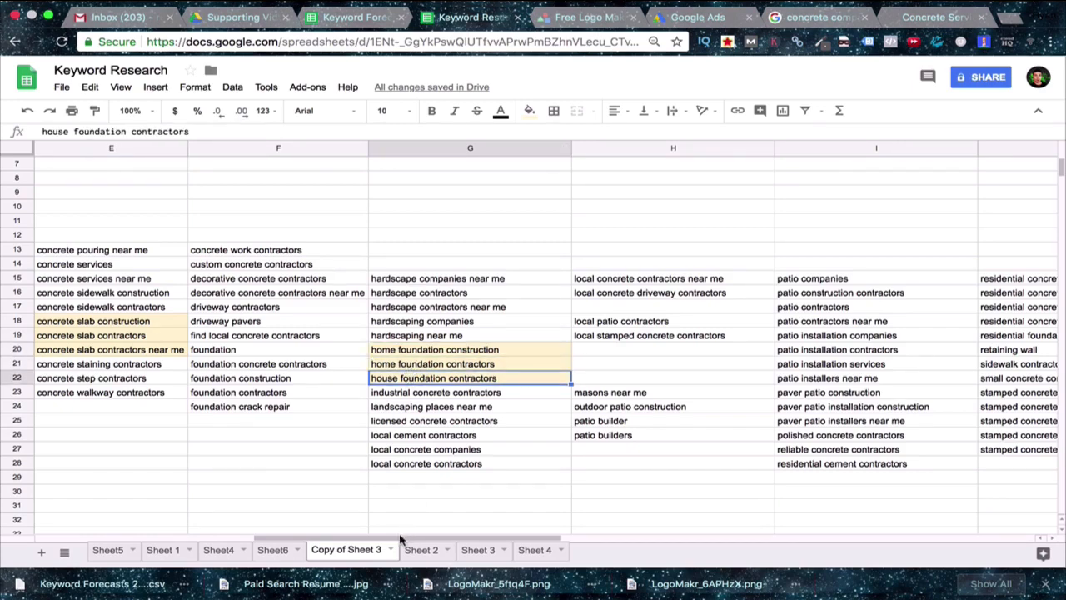
left_click_drag(429, 543, 355, 498)
left_click_drag(279, 323, 272, 355)
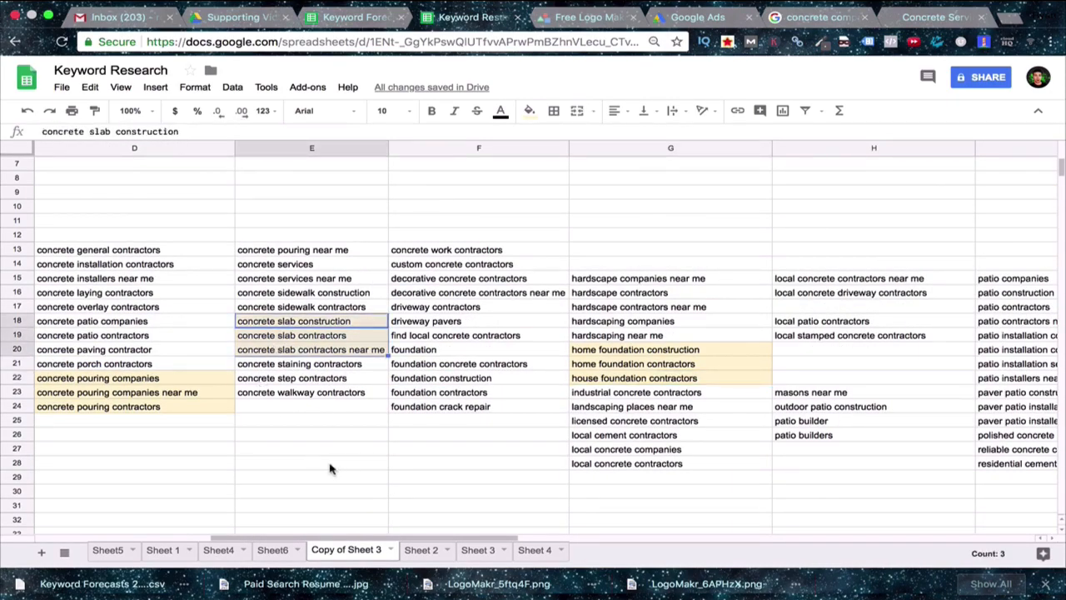
left_click(334, 465)
left_click(284, 324)
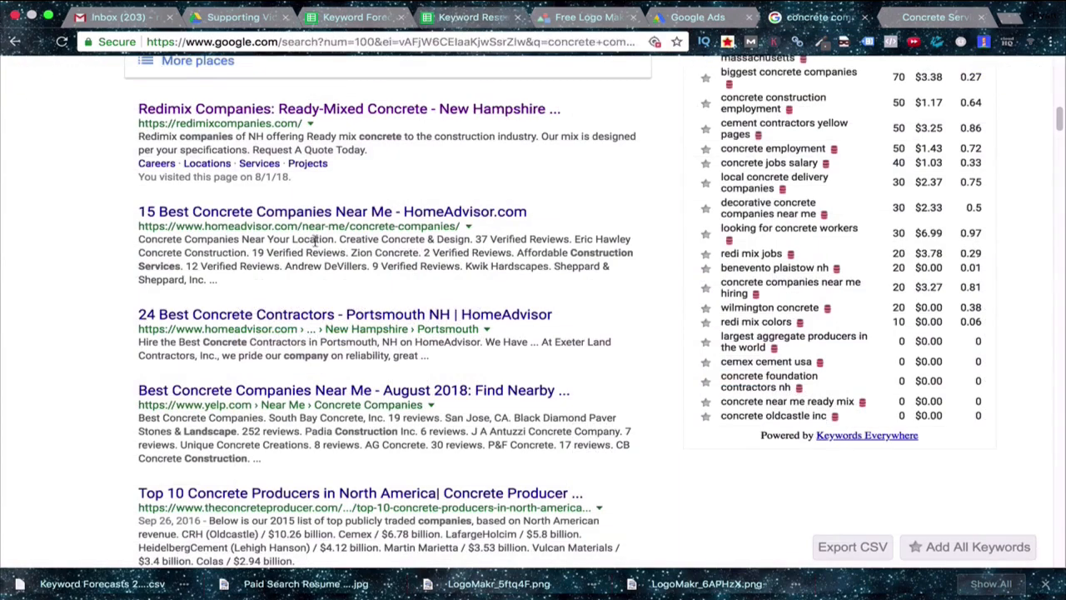
Search Google for "slab contractors", review the ads and local listings, and return to the Keyword Research spreadsheet
scroll(313, 239, "up", 10)
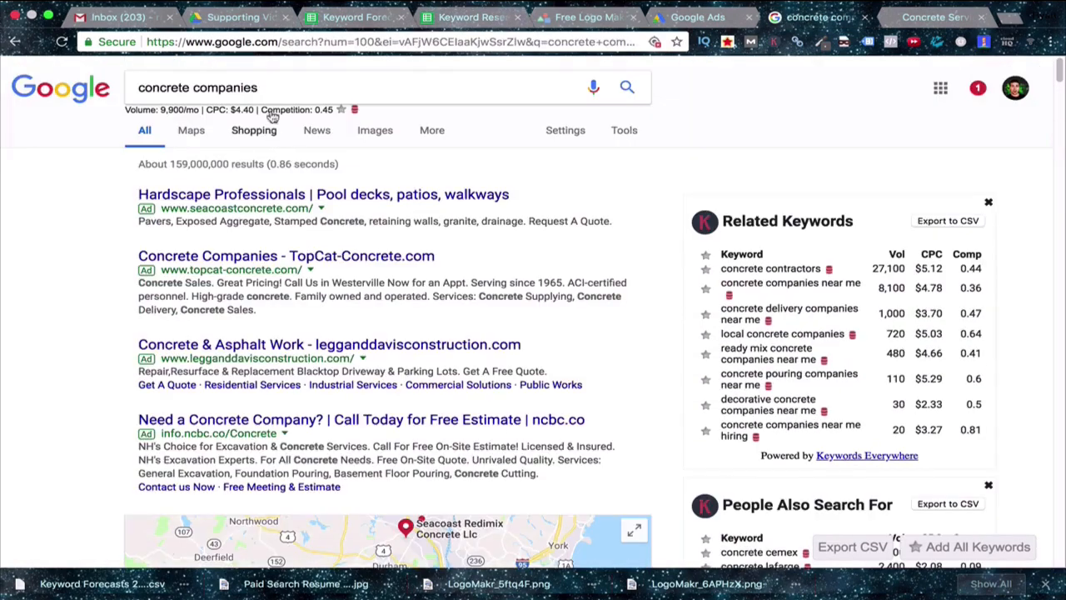
left_click_drag(274, 90, 10, 67)
type("slab ")
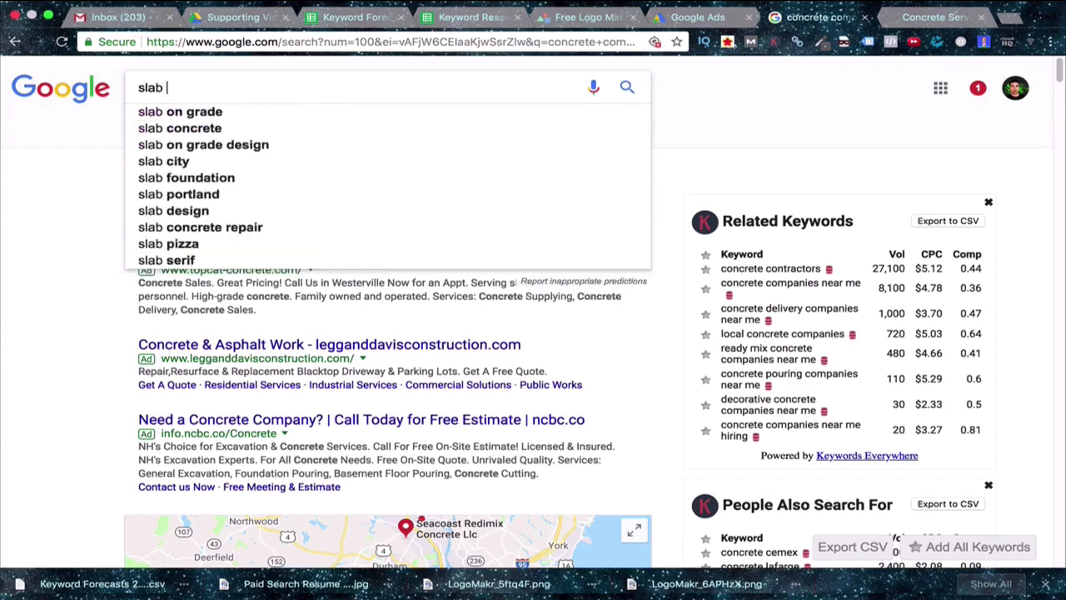
type("contractors")
key("Return")
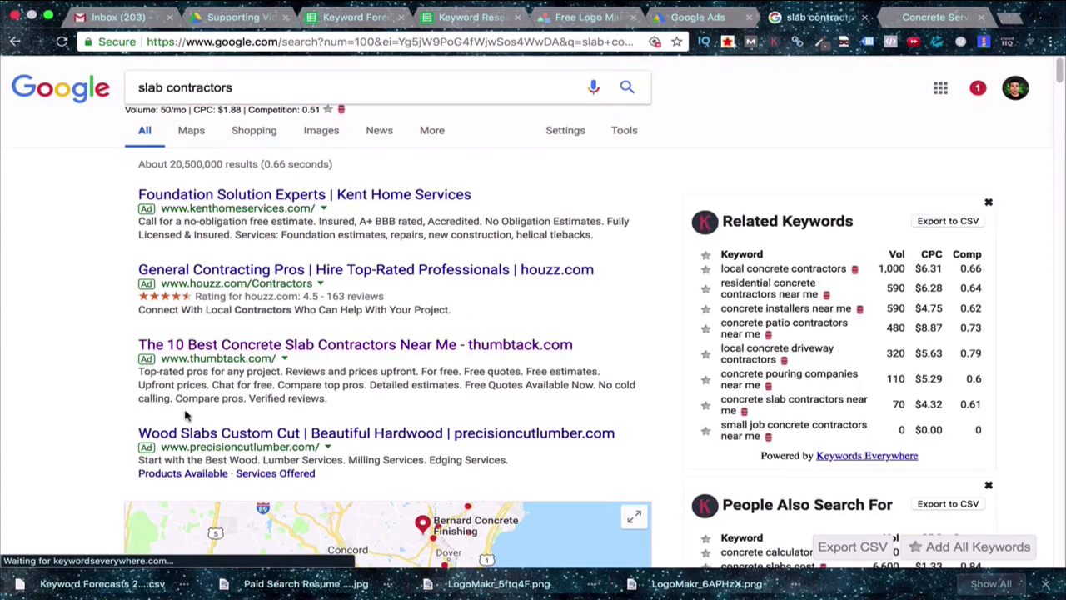
scroll(83, 362, "down", 3)
scroll(79, 376, "down", 10)
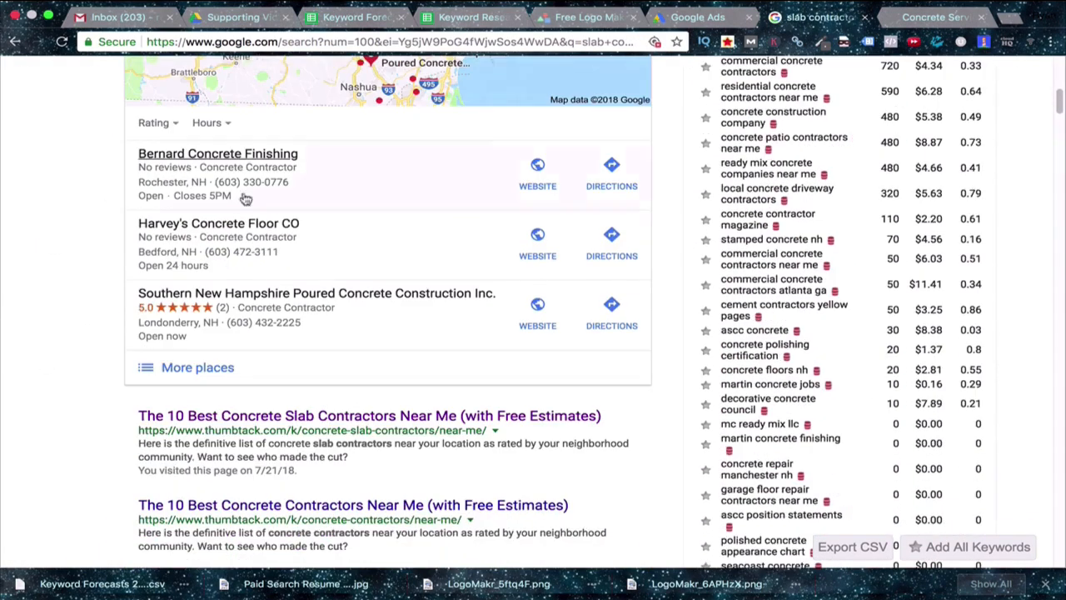
left_click(467, 34)
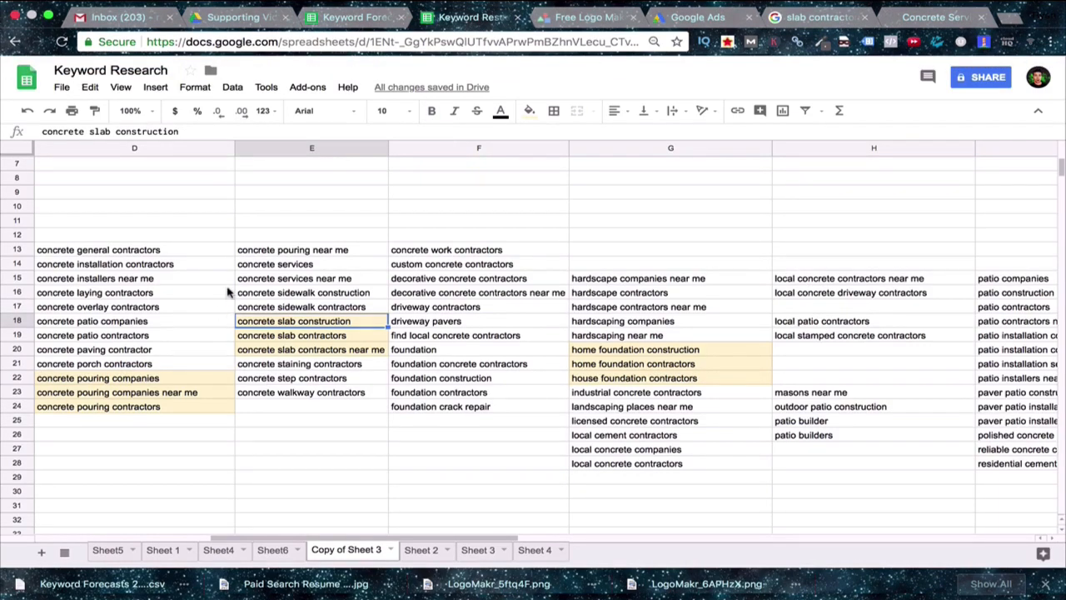
Examine the patio contractor match-type examples in columns L to N and the masonry keywords in K21:K27
scroll(519, 388, "right", 10)
scroll(519, 383, "up", 3)
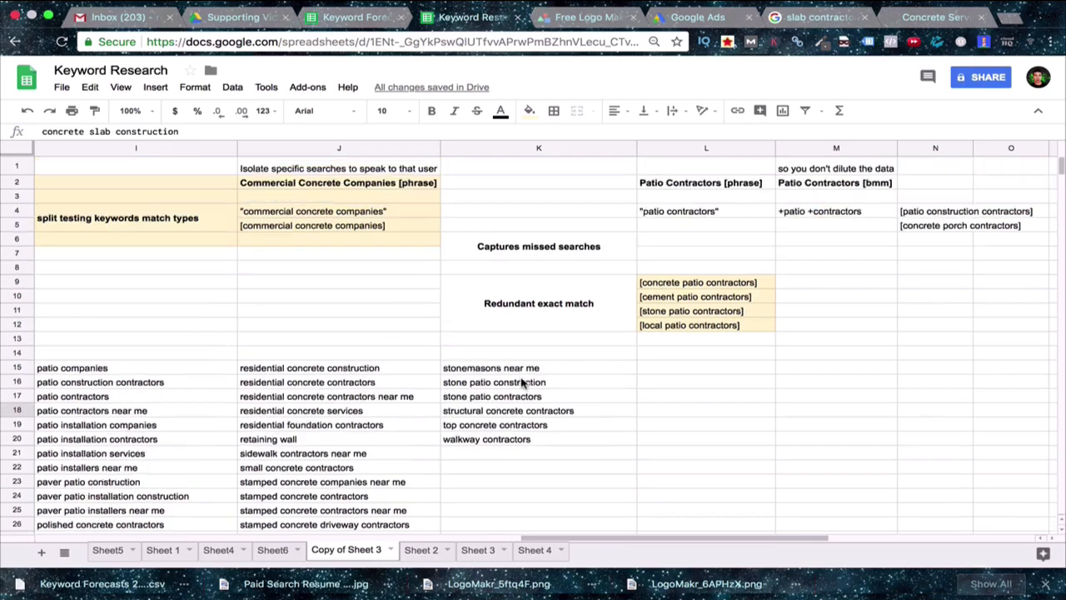
left_click_drag(583, 542, 171, 541)
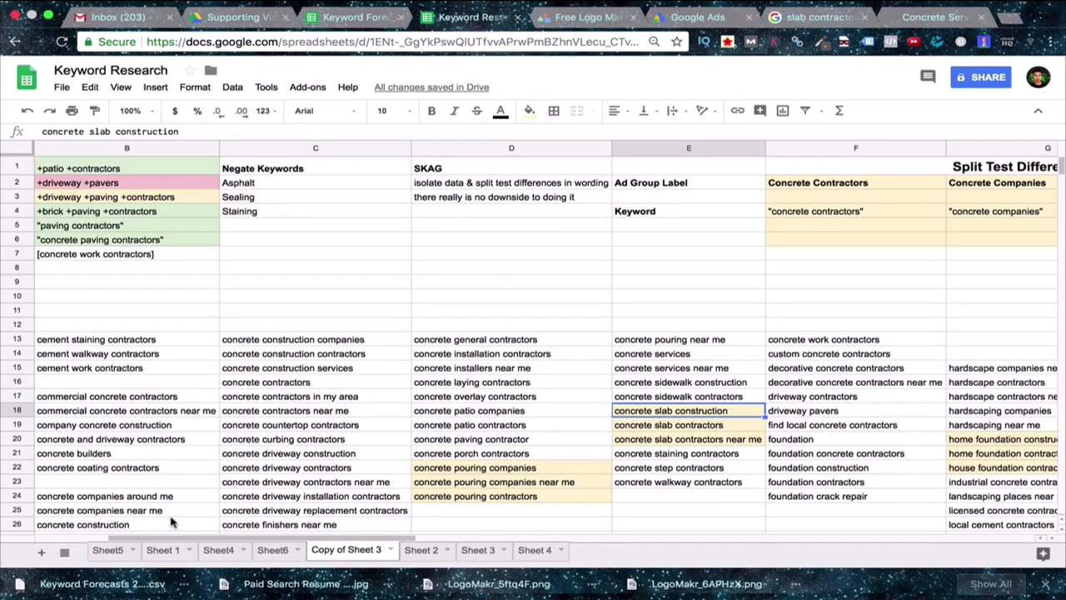
scroll(171, 521, "right", 10)
scroll(614, 509, "down", 1)
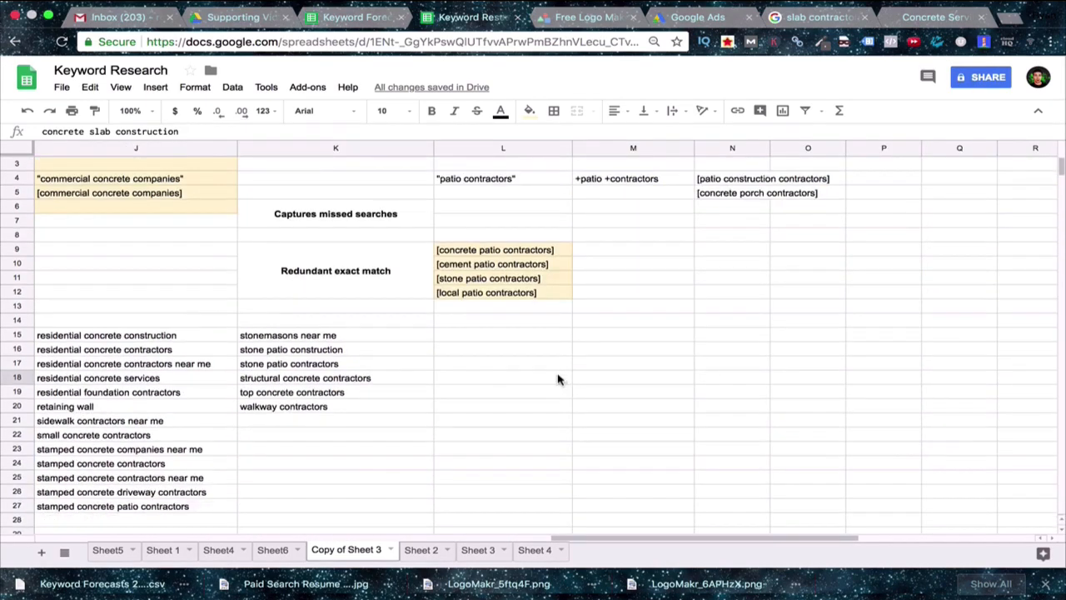
scroll(558, 380, "down", 1)
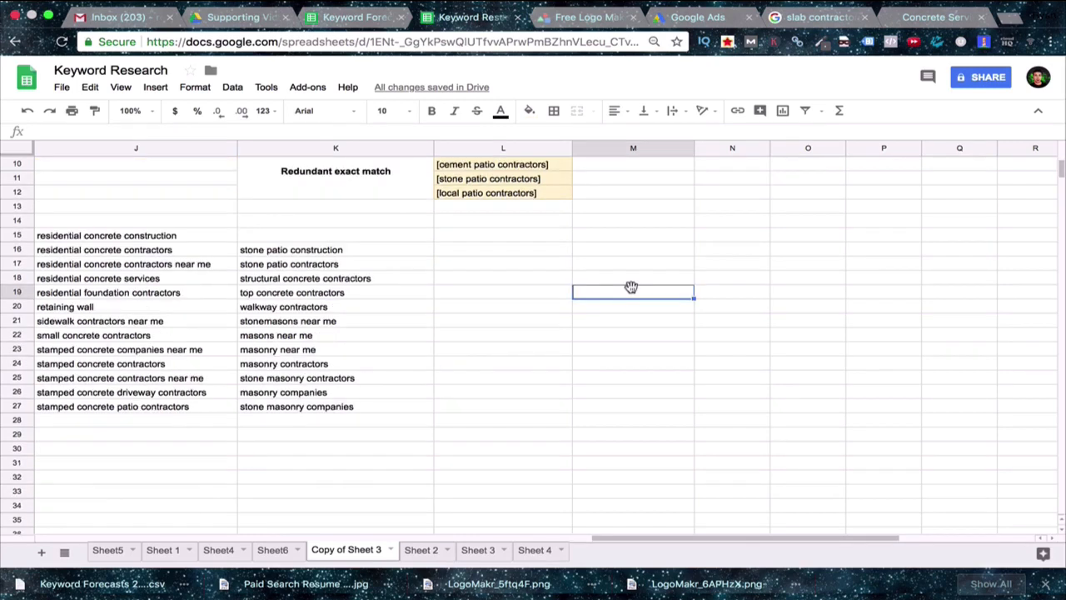
left_click(266, 338)
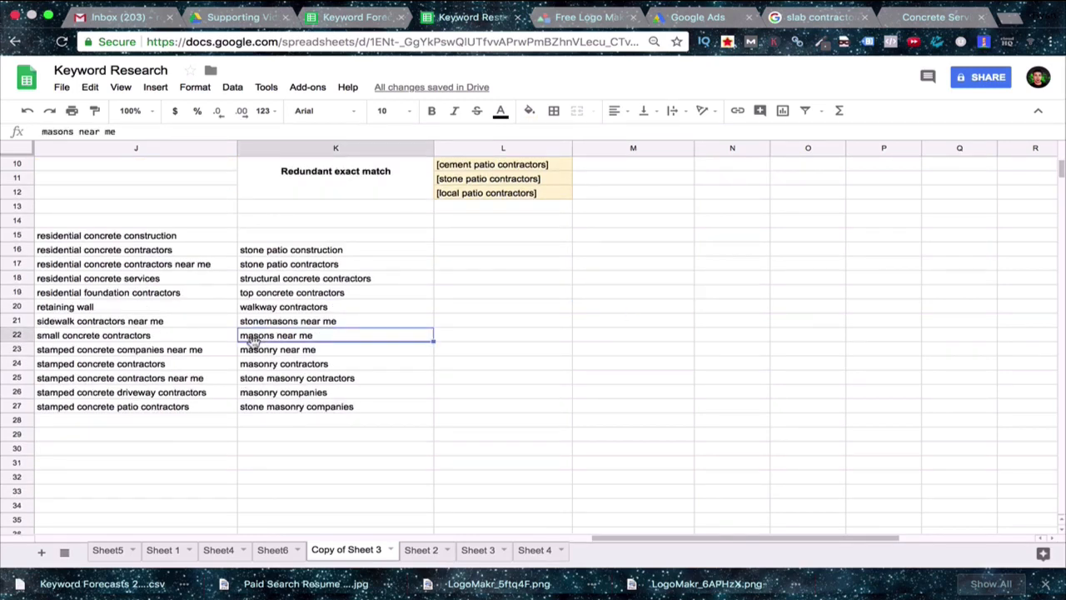
left_click(554, 308)
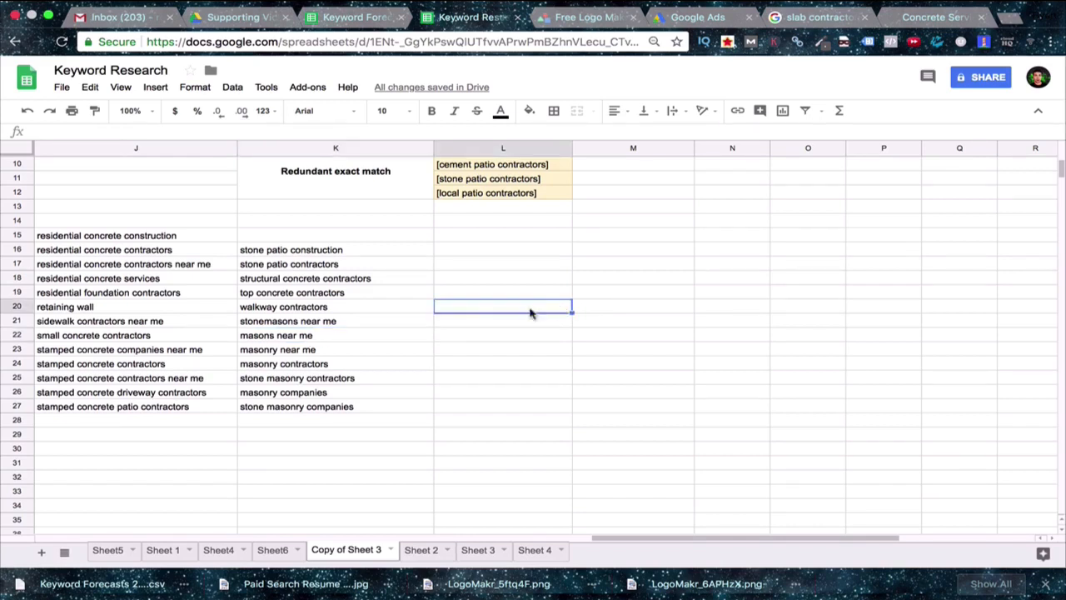
Move the masonry keywords from K21:K27 into L21:L27
left_click_drag(265, 327, 278, 405)
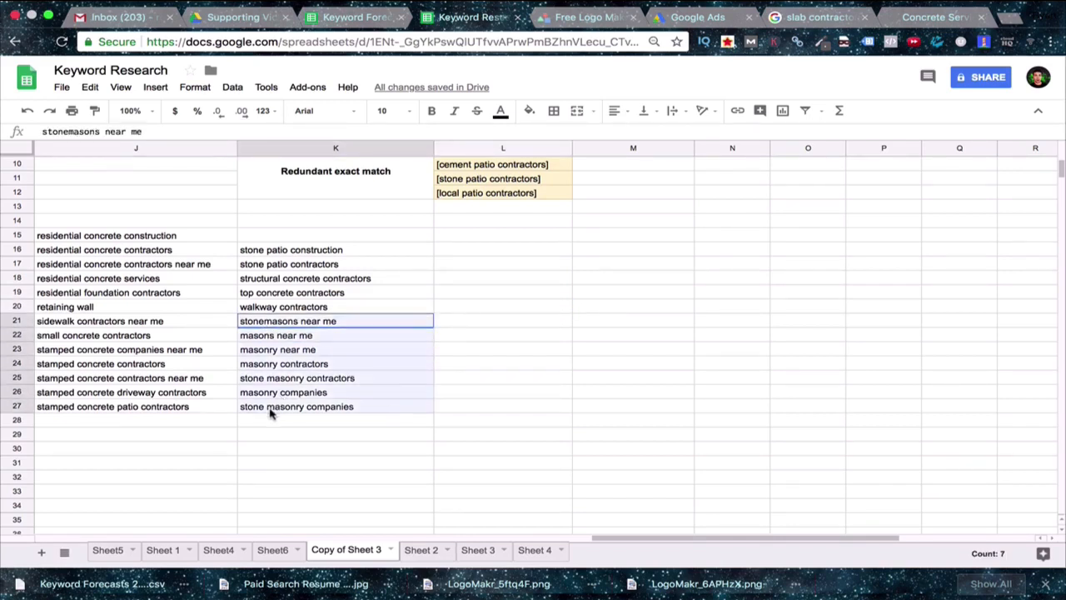
left_click(270, 407)
left_click_drag(271, 339, 250, 408)
key("ctrl+c")
left_click(510, 324)
key("ctrl+v")
left_click(505, 364)
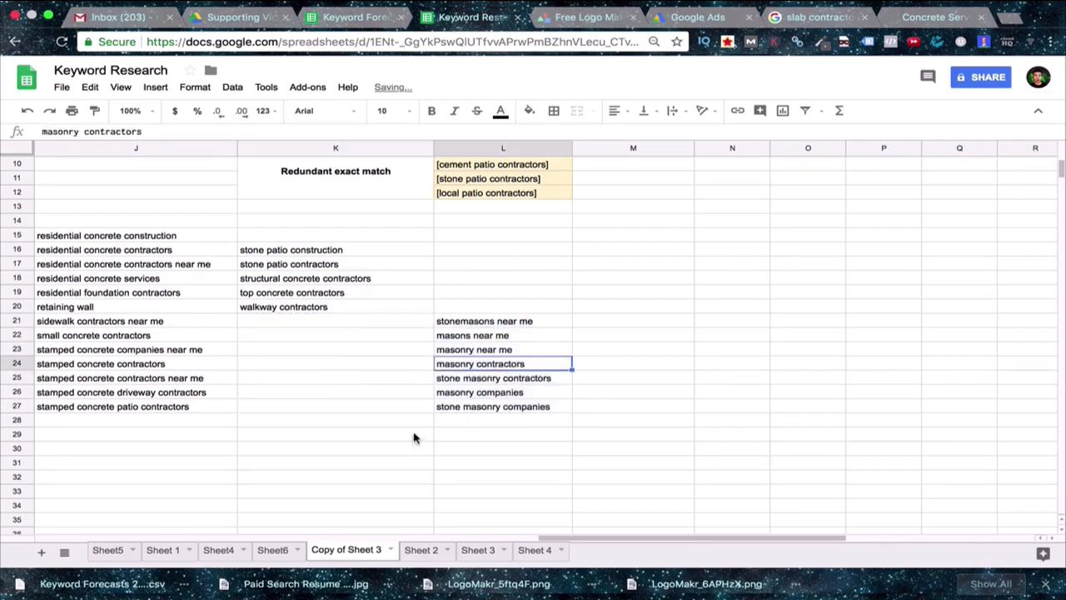
left_click(657, 308)
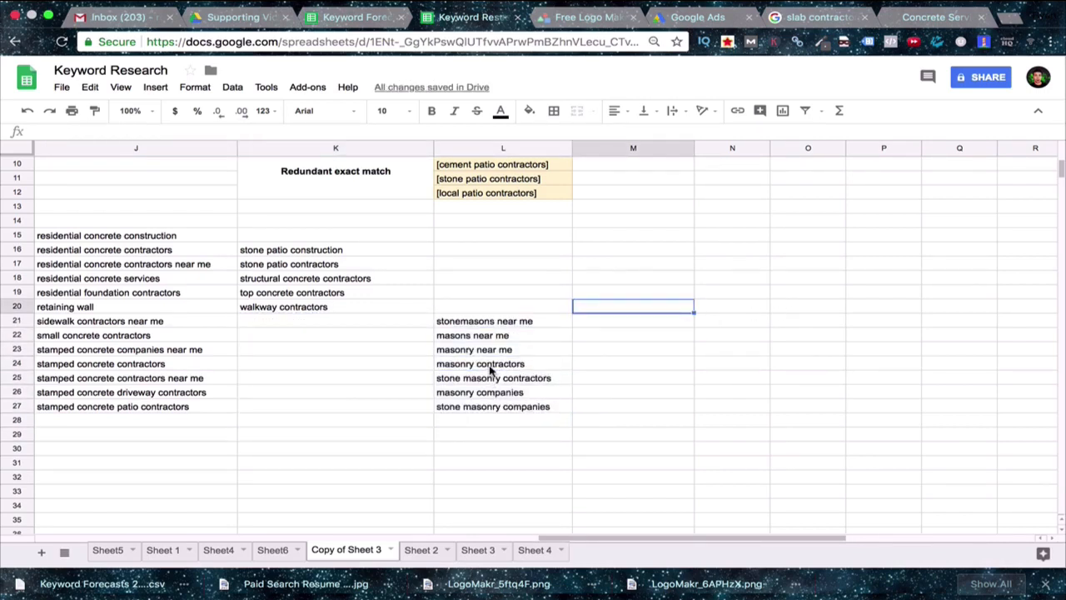
Move "masons near me" and "masonry near me" from column L into N21:N22
left_click(454, 339)
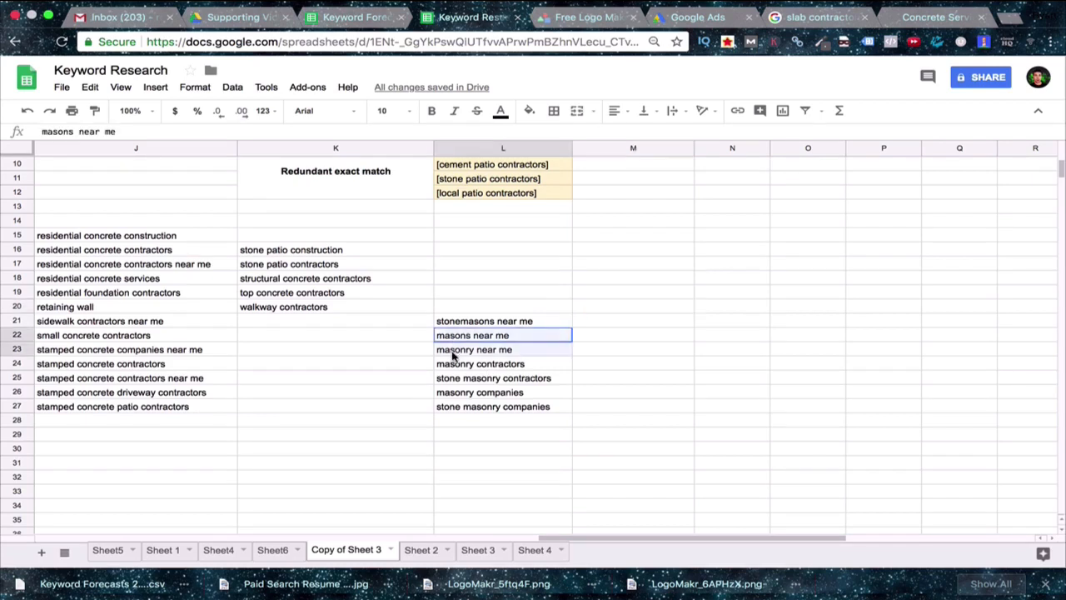
key("ctrl+x")
left_click(731, 321)
key("ctrl+v")
left_click(638, 408)
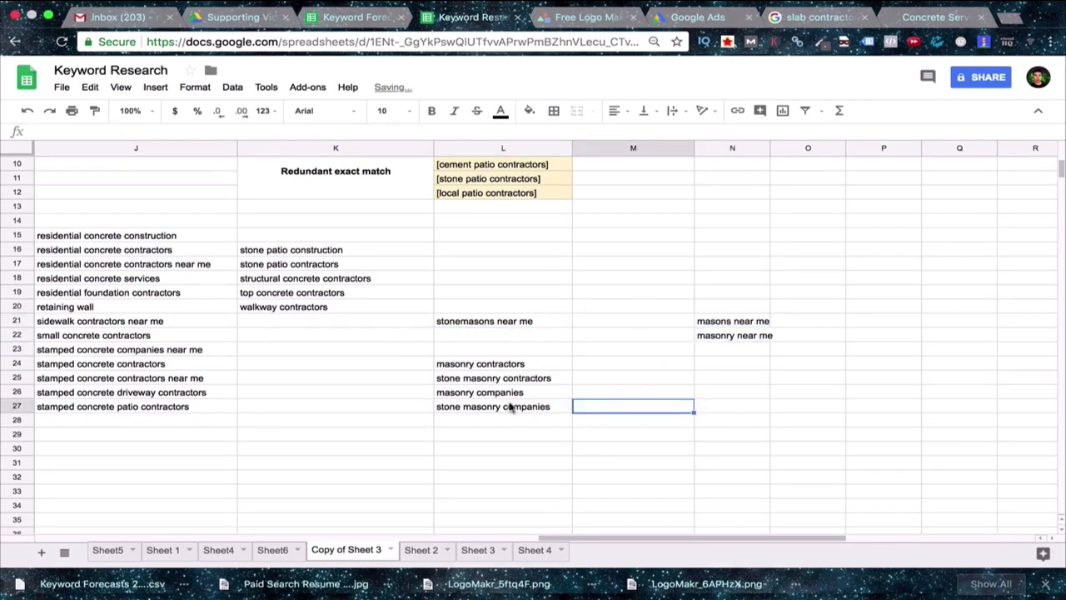
Move "masonry contractors" from L24 to M21 as its own group
left_click(456, 364)
key("ctrl+x")
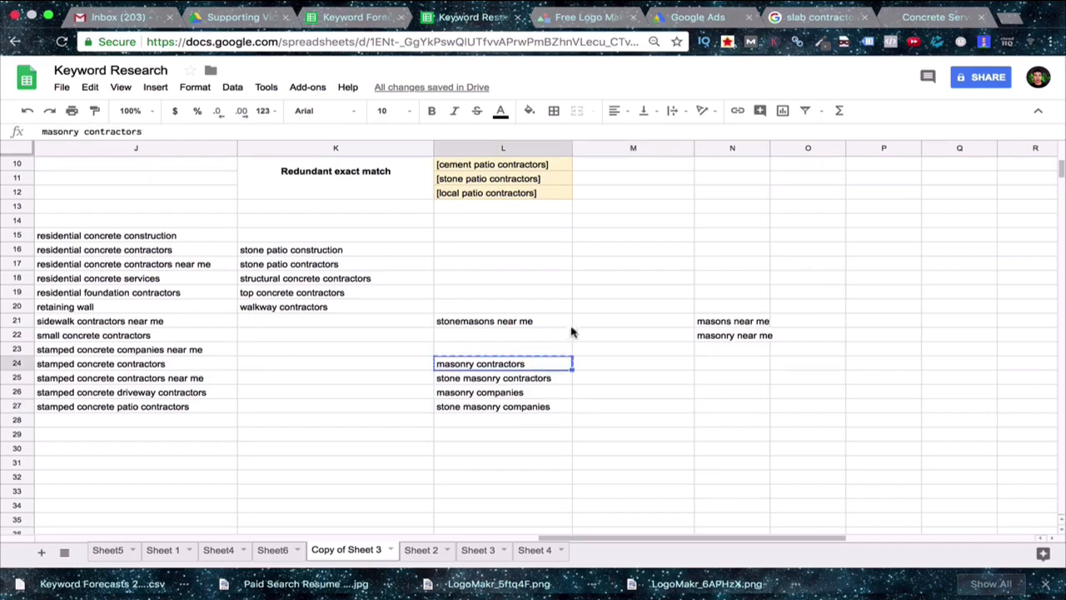
left_click(604, 325)
left_click(604, 332)
left_click(600, 324)
key("ctrl+v")
left_click(577, 372)
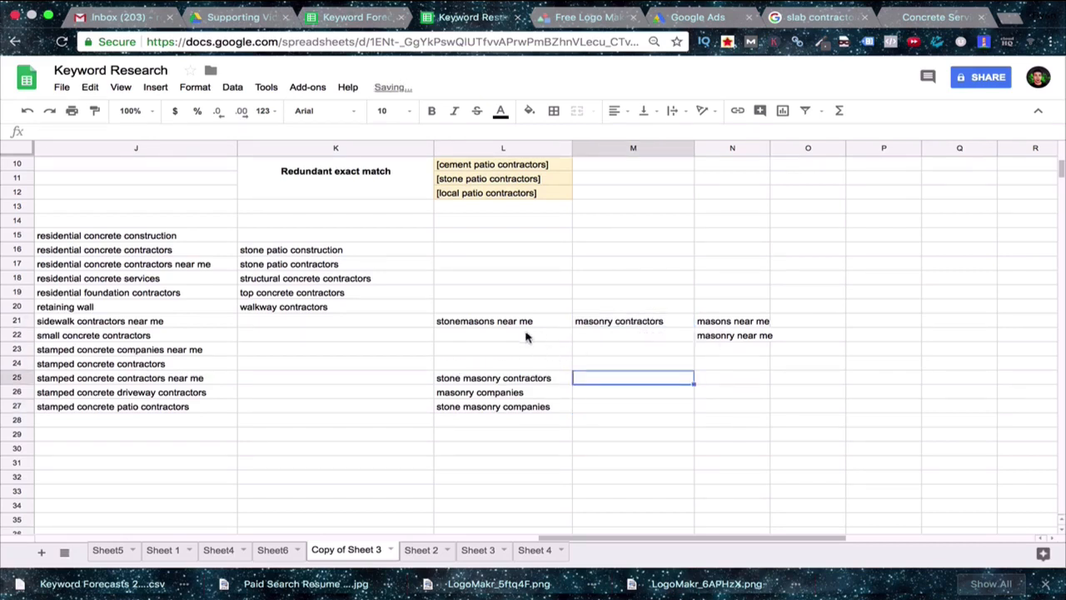
Group "stonemasons near me" and "stone masonry contractors" in O21:O22, moving them out of column L
left_click(503, 325)
key("ctrl+x")
left_click(821, 326)
key("ctrl+v")
left_click(784, 395)
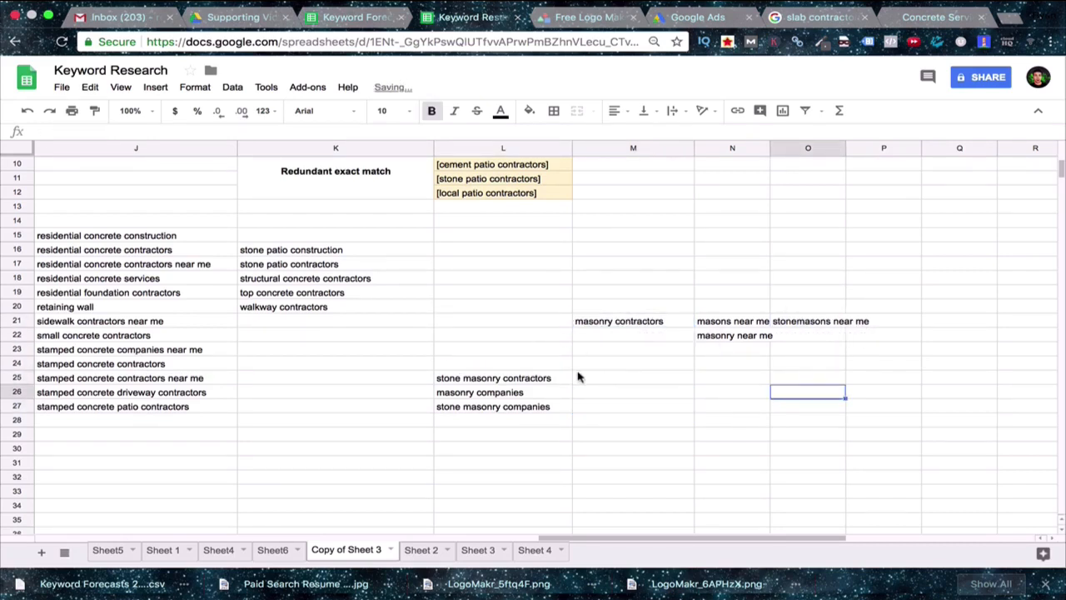
left_click(467, 379)
key("ctrl+x")
left_click(809, 337)
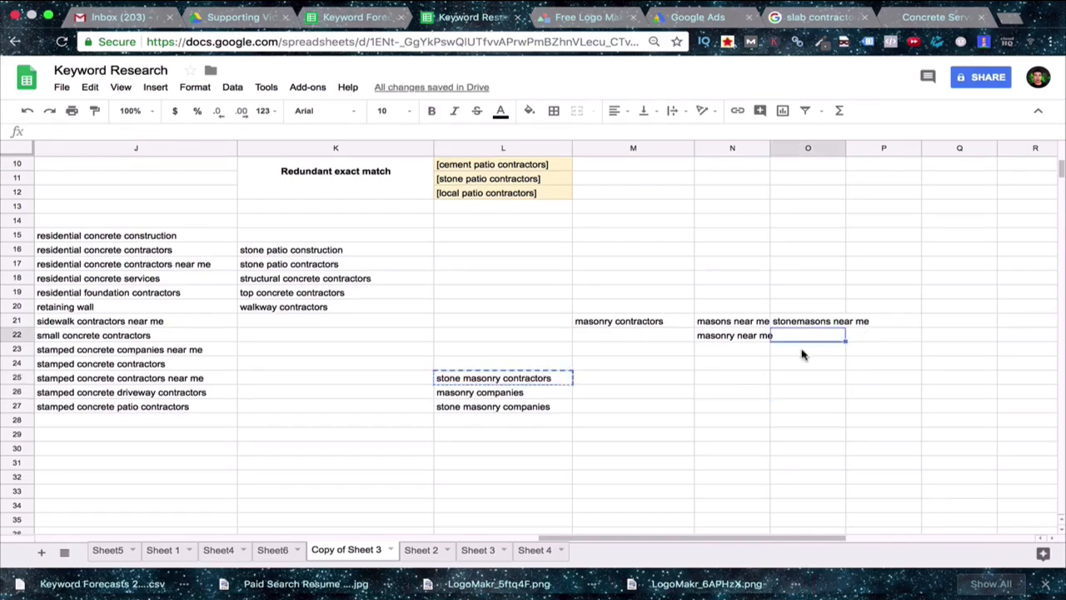
key("ctrl+v")
left_click(808, 377)
Fit the widths of columns O and N to their contents
double_click(845, 150)
double_click(769, 148)
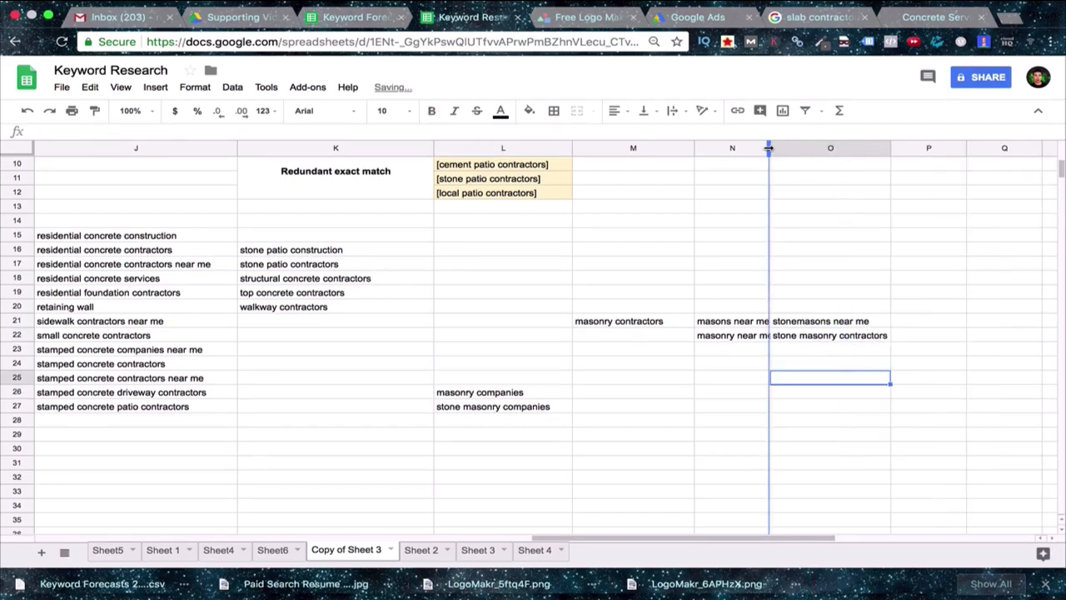
left_click(748, 220)
left_click(670, 349)
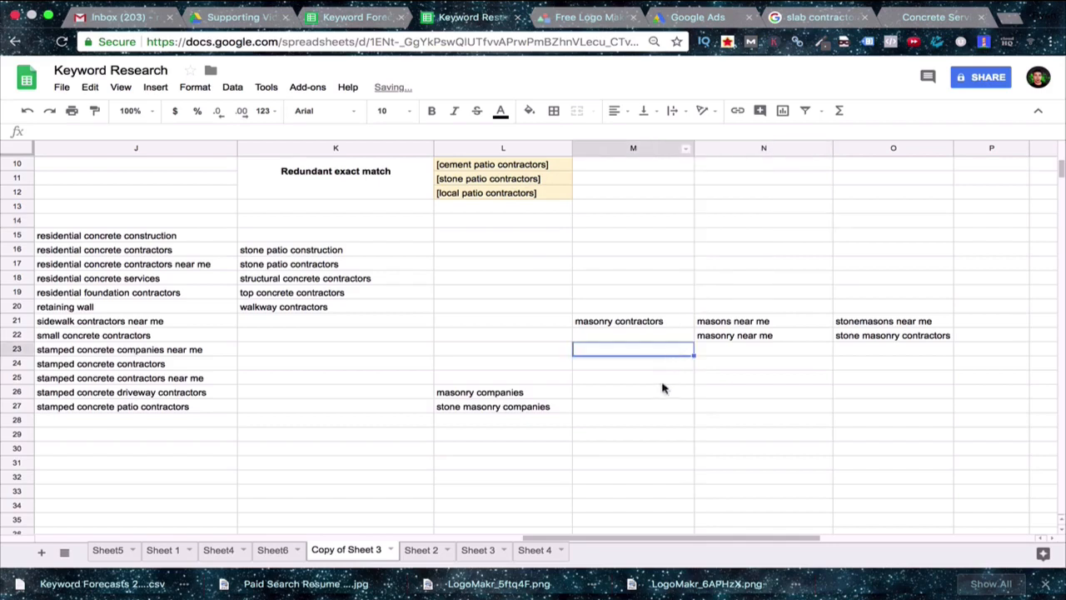
Move "masonry companies" from L26 to L21
left_click(471, 397)
key("ctrl+x")
left_click(510, 335)
key("ctrl+v")
left_click(492, 321)
key("ctrl+v")
left_click(428, 392)
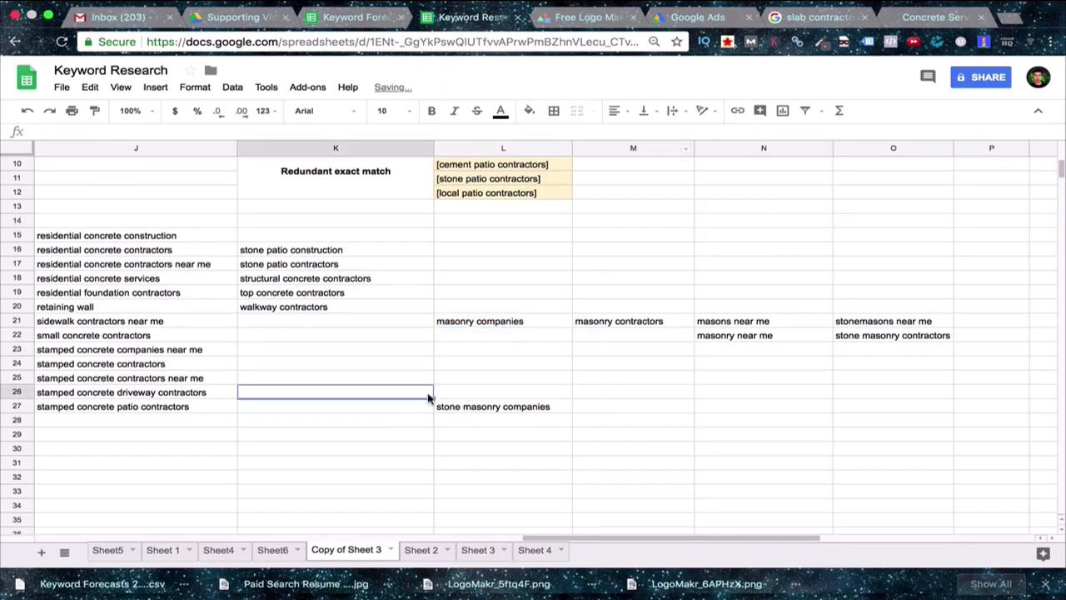
Move "stone masonry companies" from L27 to O23, below the other stone masonry keywords
left_click(455, 408)
key("ctrl+x")
left_click(879, 350)
key("ctrl+v")
left_click(843, 408)
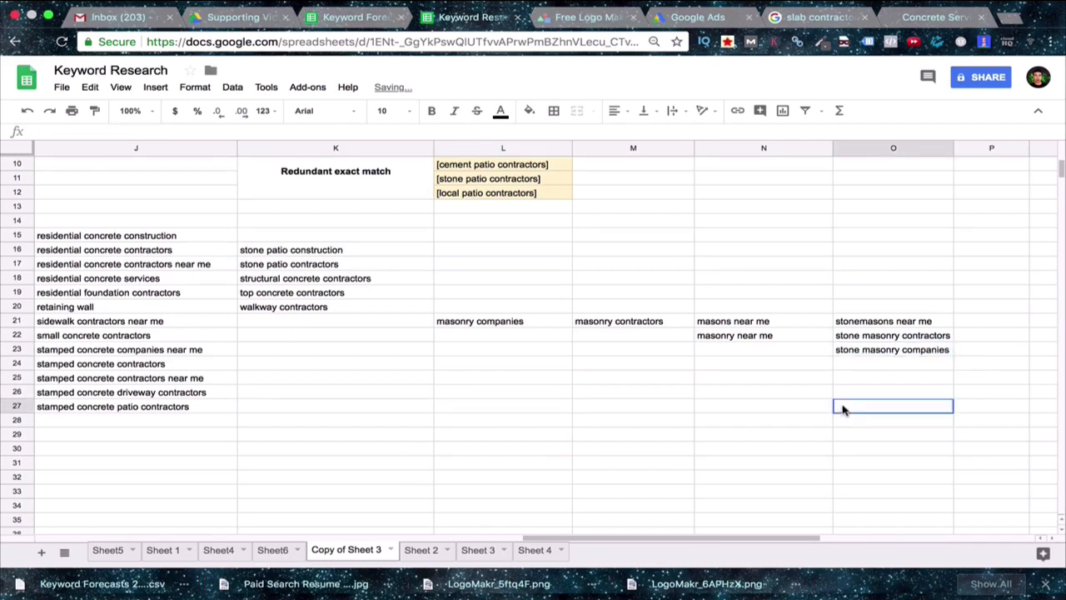
Separate "stonemasons near me" from the stone masonry group by moving it from O21 to L28
left_click(858, 336)
left_click(856, 324)
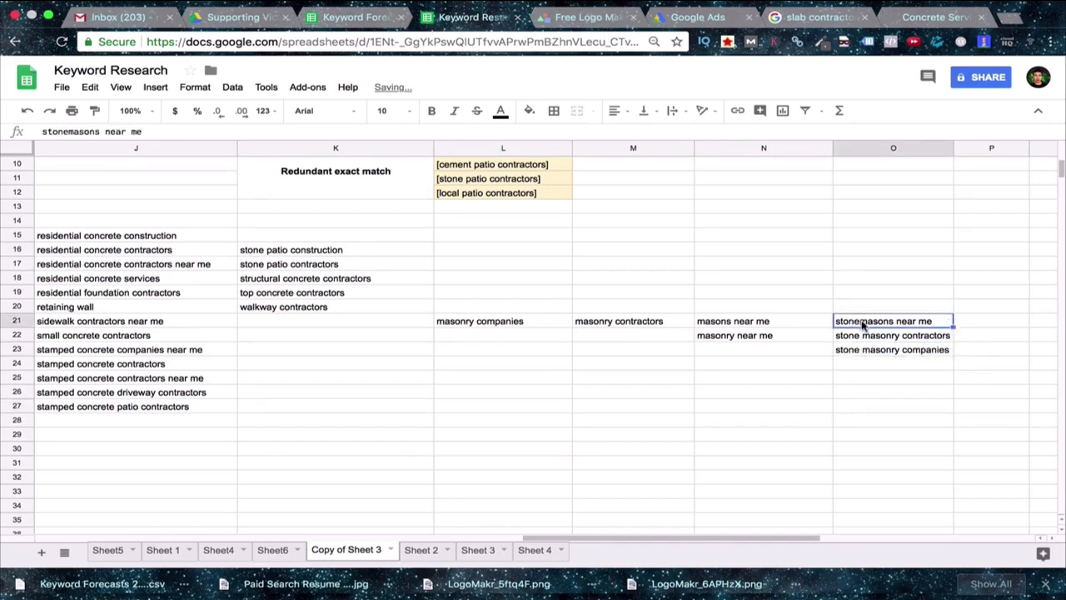
key("ctrl+c")
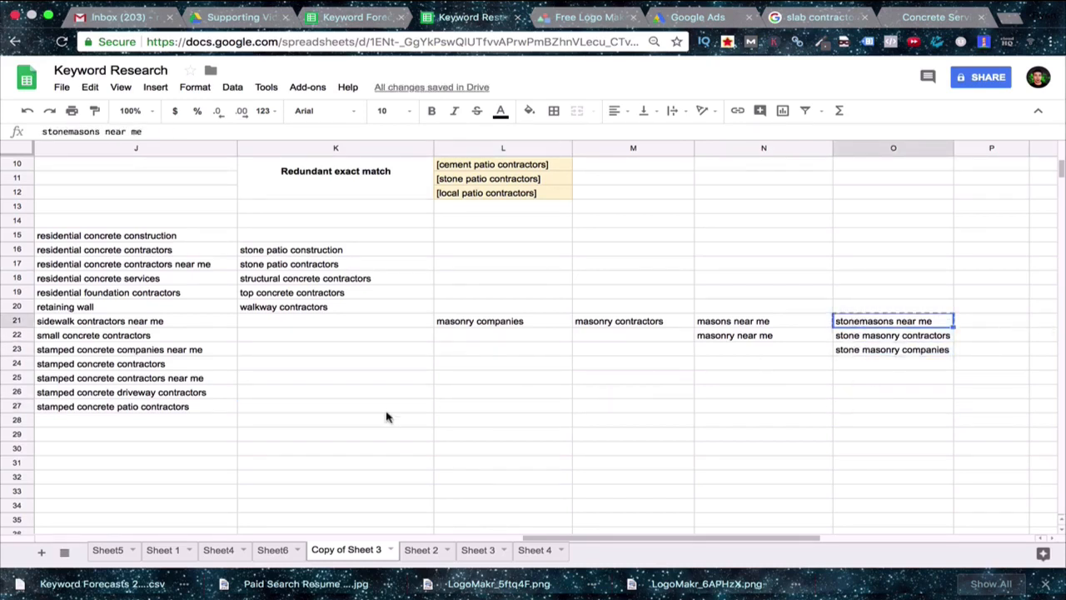
left_click(471, 424)
key("ctrl+v")
left_click(891, 415)
Split the stone masonry keywords by moving "stone masonry contractors" to O21 and "stone masonry companies" to P21
left_click(862, 335)
key("ctrl+x")
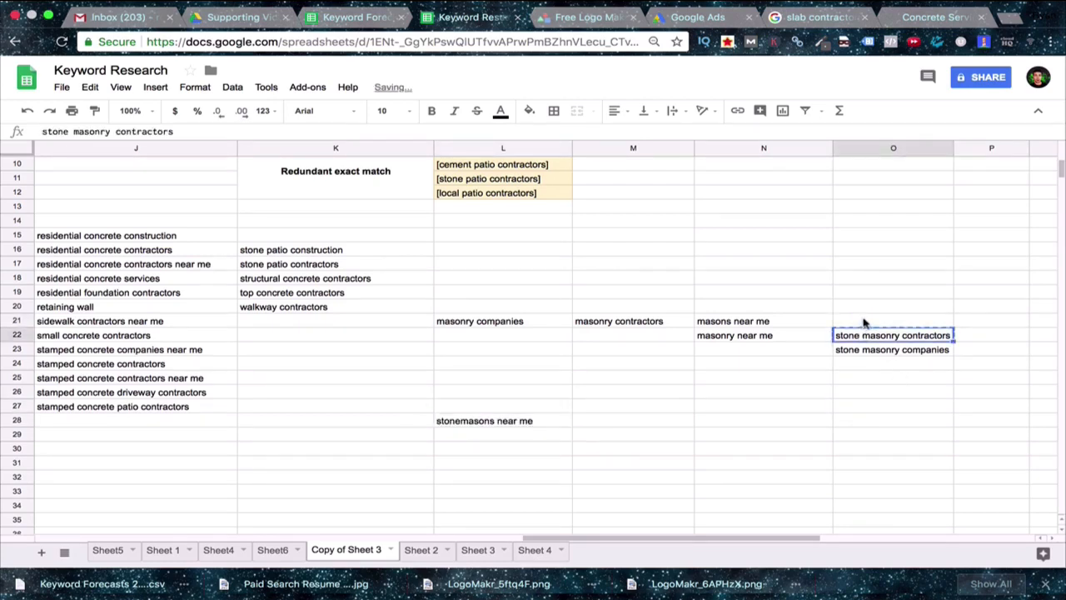
left_click(863, 321)
key("ctrl+v")
left_click(864, 350)
key("ctrl+c")
left_click(973, 324)
key("ctrl+v")
left_click(867, 392)
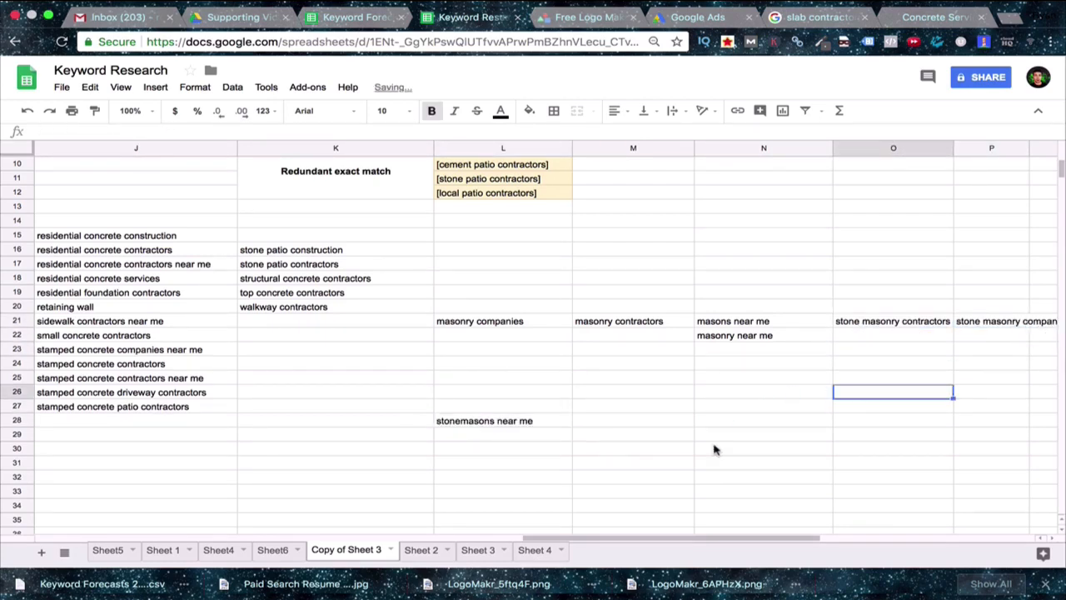
Mark "masonry near me" in N22 as phrase match by enclosing it in double quotes
left_click_drag(689, 539, 744, 536)
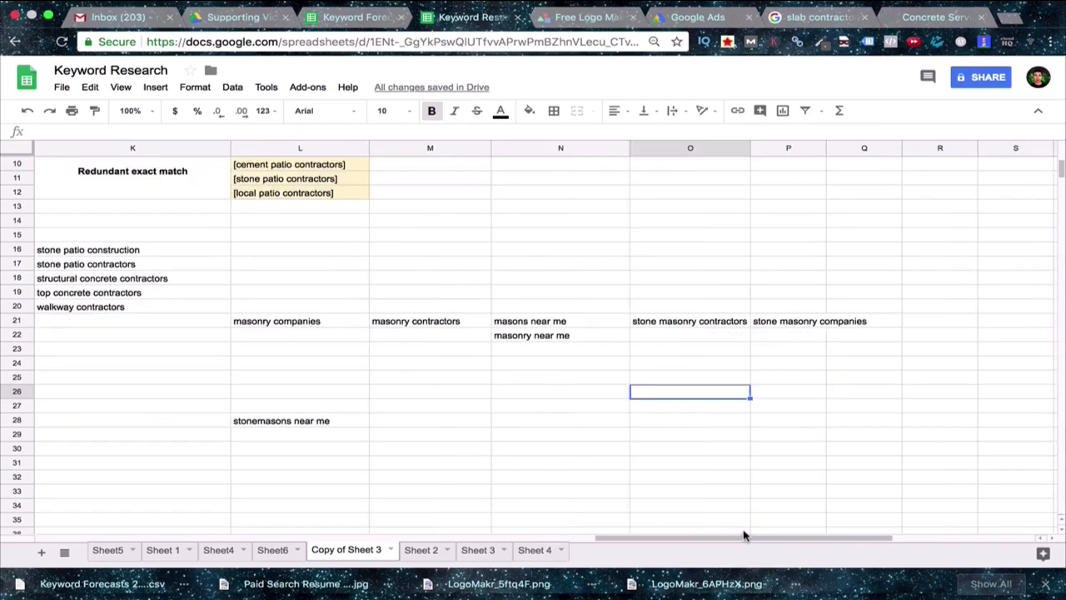
left_click(498, 406)
left_click(511, 324)
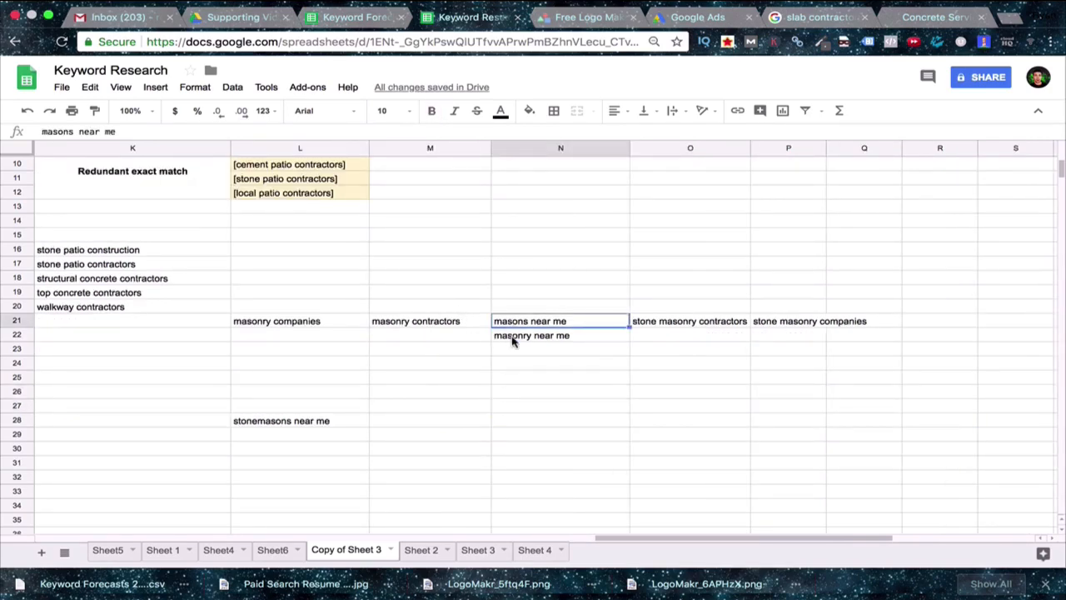
left_click(512, 340)
double_click(595, 334)
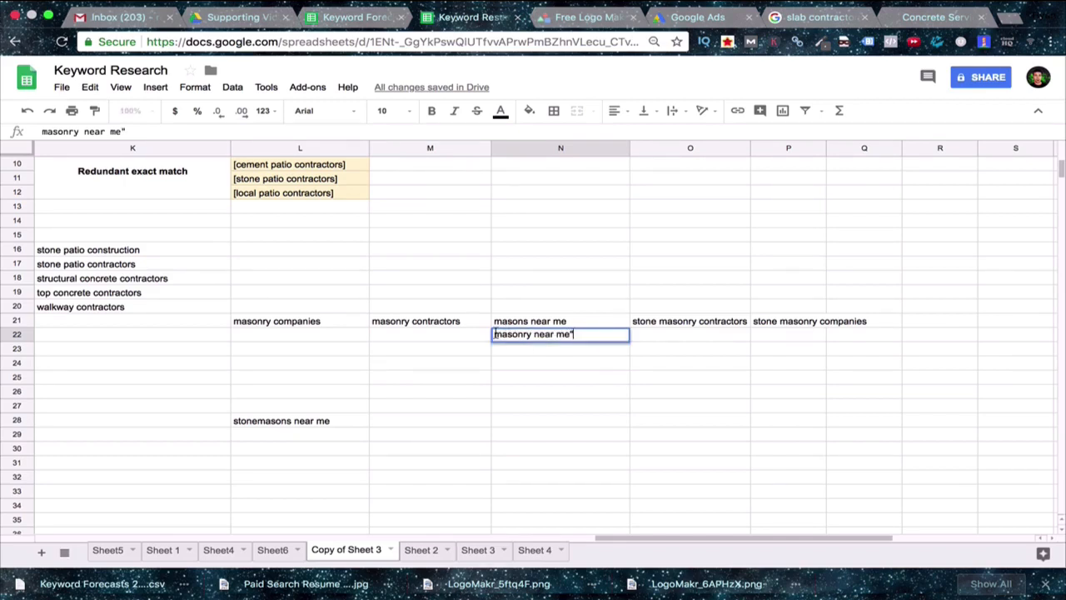
type("\"")
key("Return")
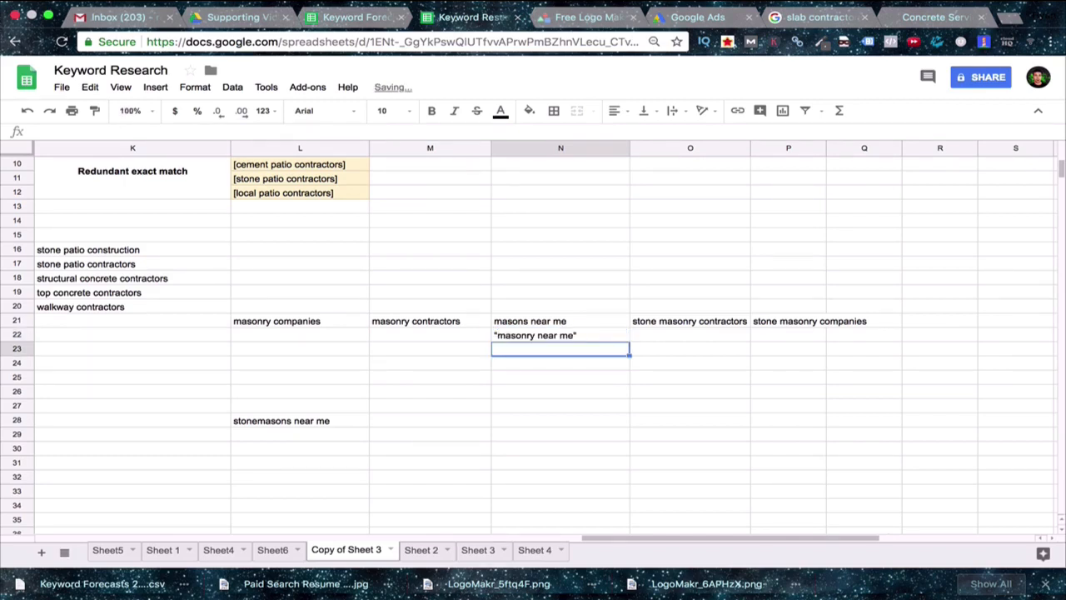
Clear the "masons near me" keyword in N21 and undo the deletion
left_click(523, 324)
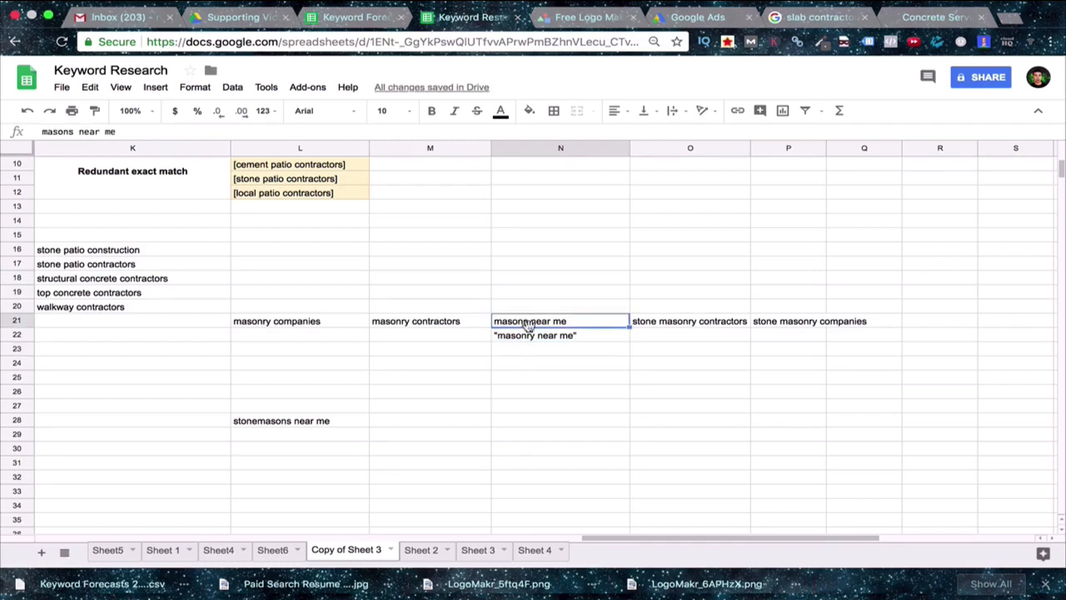
key("Delete")
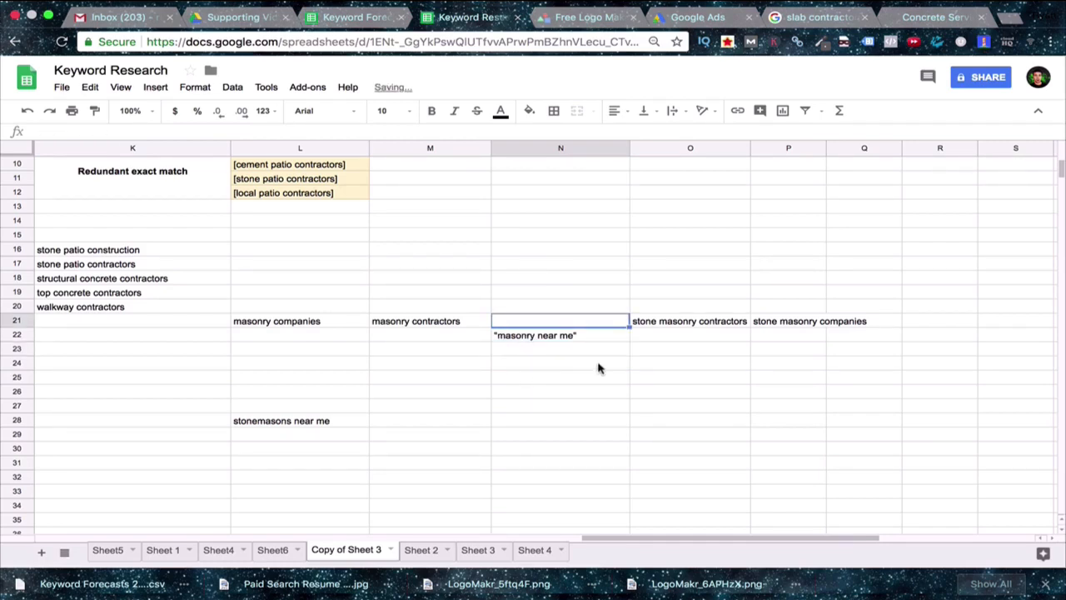
left_click(552, 341)
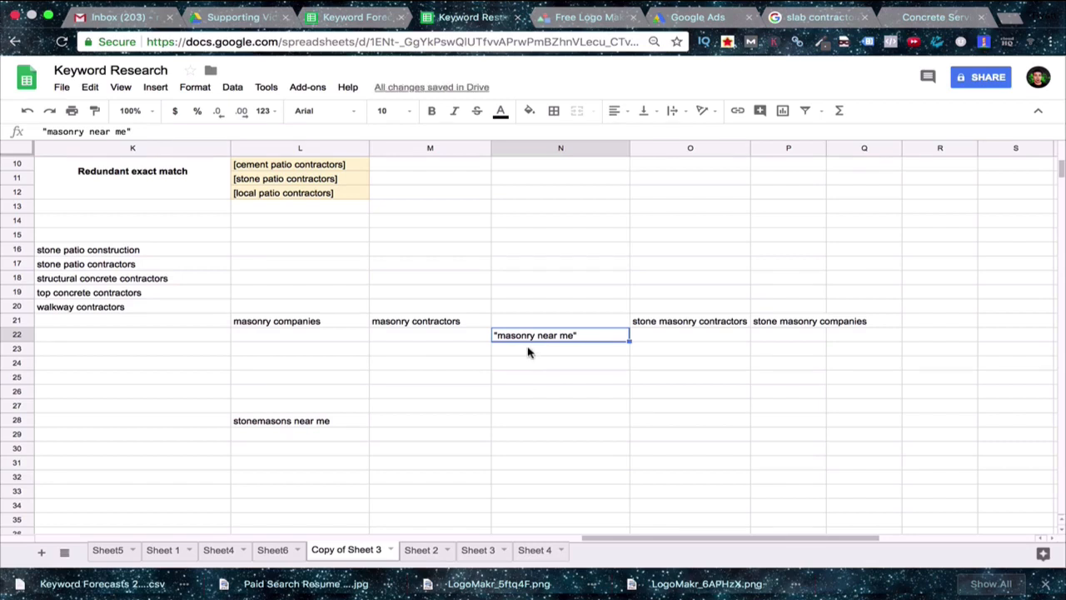
key("ctrl+z")
left_click(531, 350)
Enclose "masons near me" in N21 in double quotes for phrase match
double_click(572, 321)
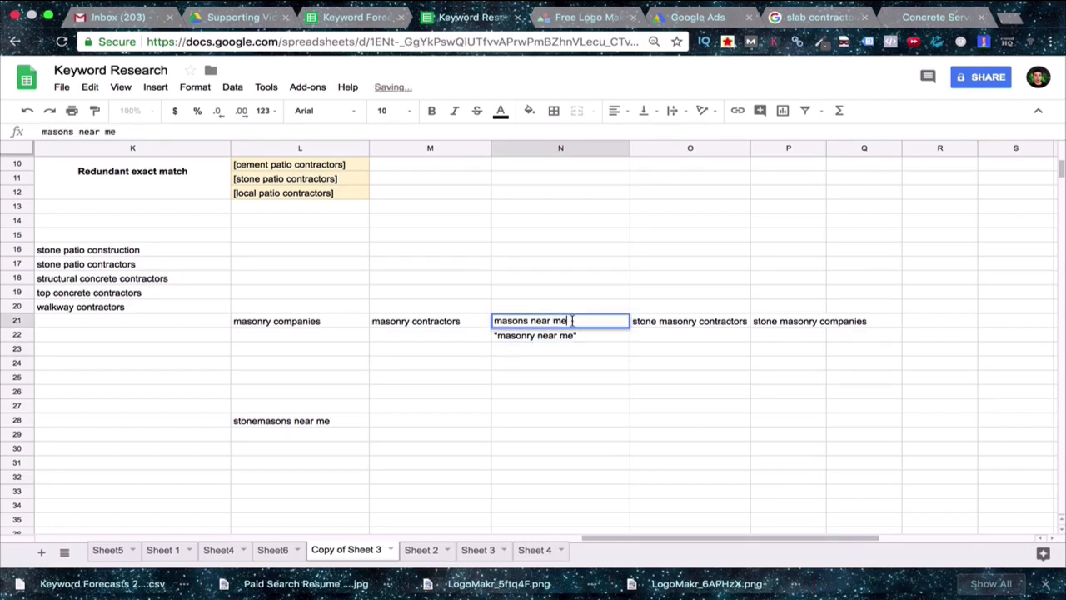
left_click(495, 322)
type("\"")
key("Return")
Shift the two quoted "near me" keywords from N21:N22 down to N22:N23
left_click_drag(531, 323, 533, 334)
key("super+x")
left_click(533, 335)
key("super+v")
left_click(498, 418)
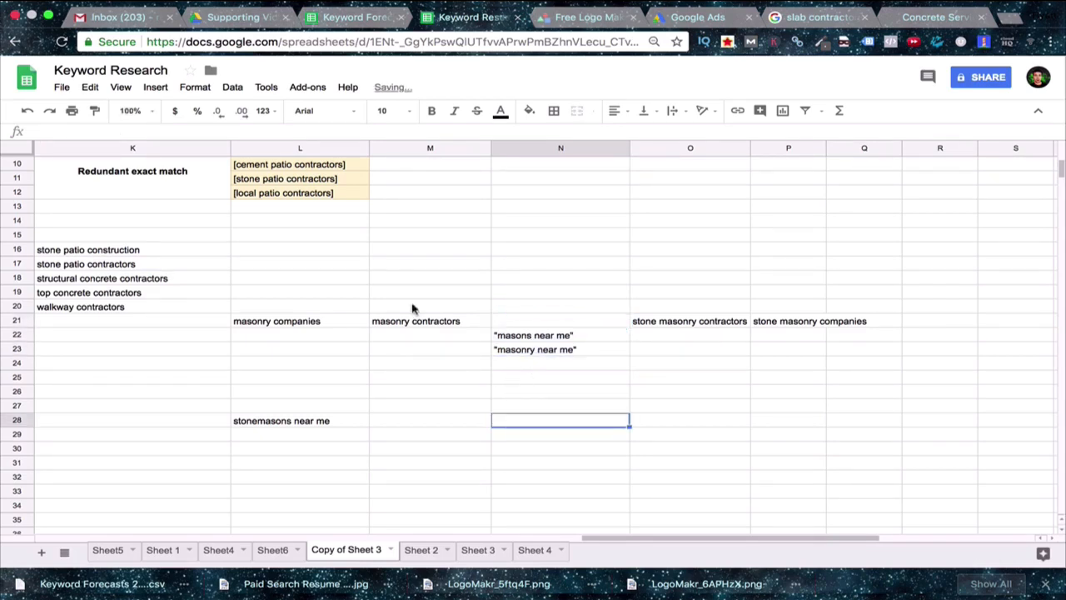
Move "masonry companies" and "masonry contractors" down one row to L22 and M22
left_click(272, 338)
left_click(265, 324)
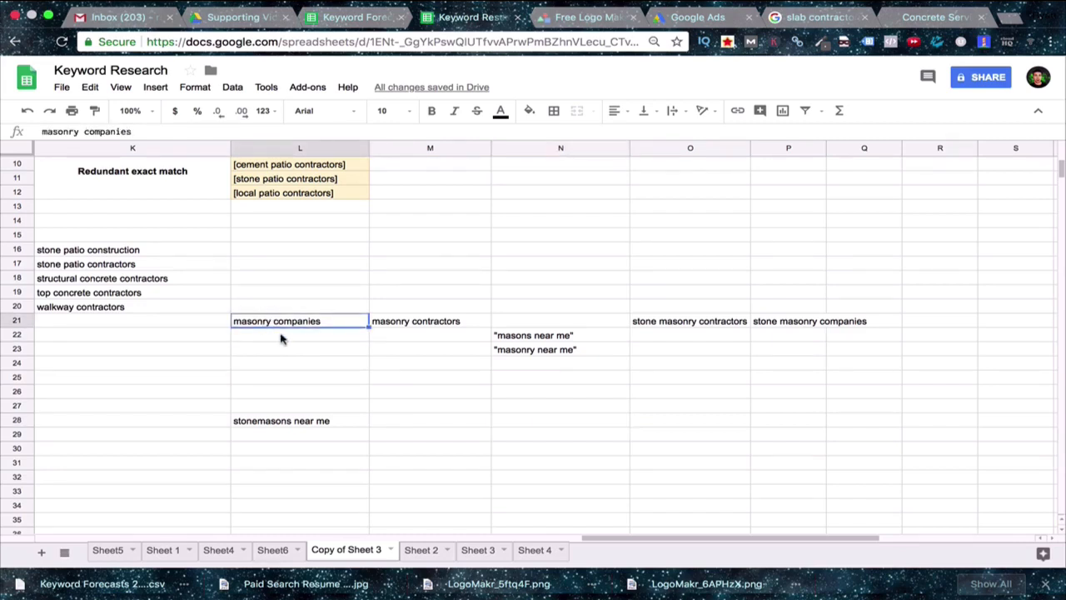
key("super+c")
left_click(281, 336)
key("super+v")
left_click(405, 323)
key("super+x")
left_click(403, 337)
key("super+v")
left_click(393, 418)
Move "stone masonry contractors" from O21 down to O22
left_click(658, 323)
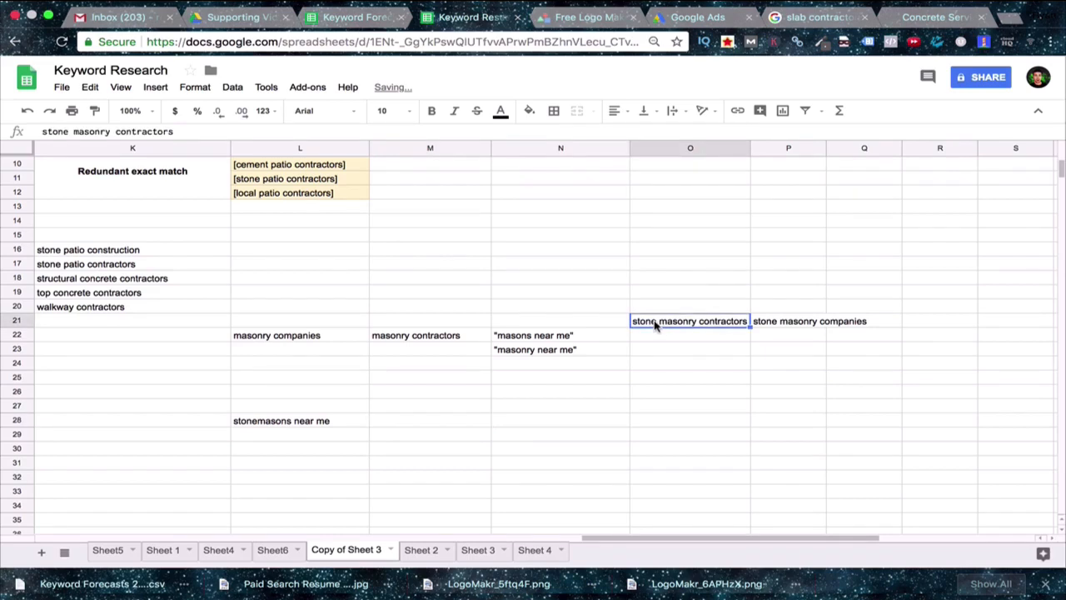
key("super+c")
left_click(658, 339)
key("super+v")
left_click(655, 380)
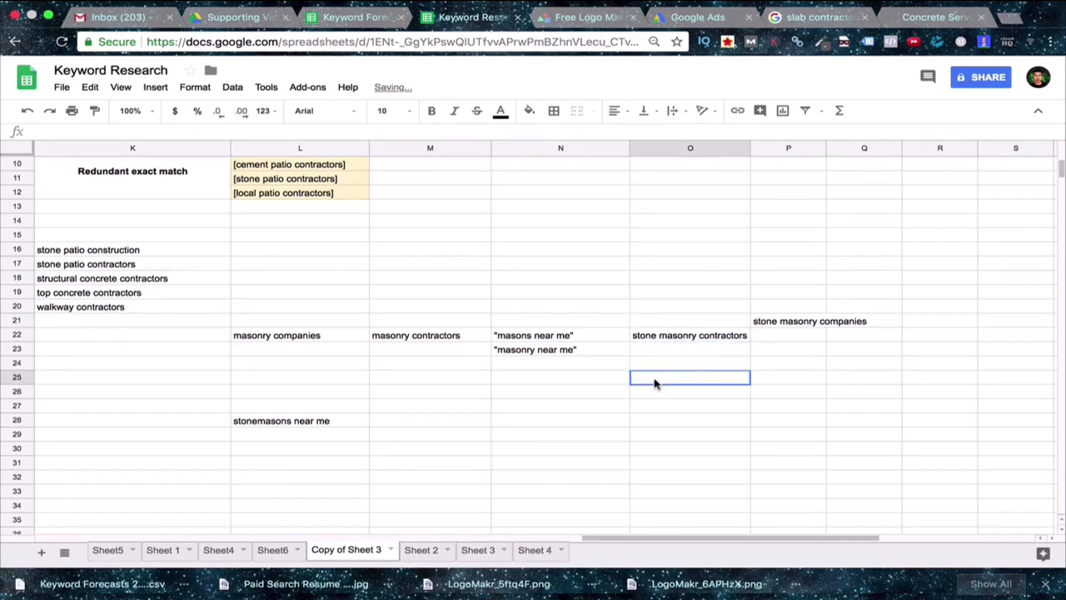
Enclose "stone masonry contractors" in O22 in double quotes for phrase match
double_click(651, 339)
type("\"")
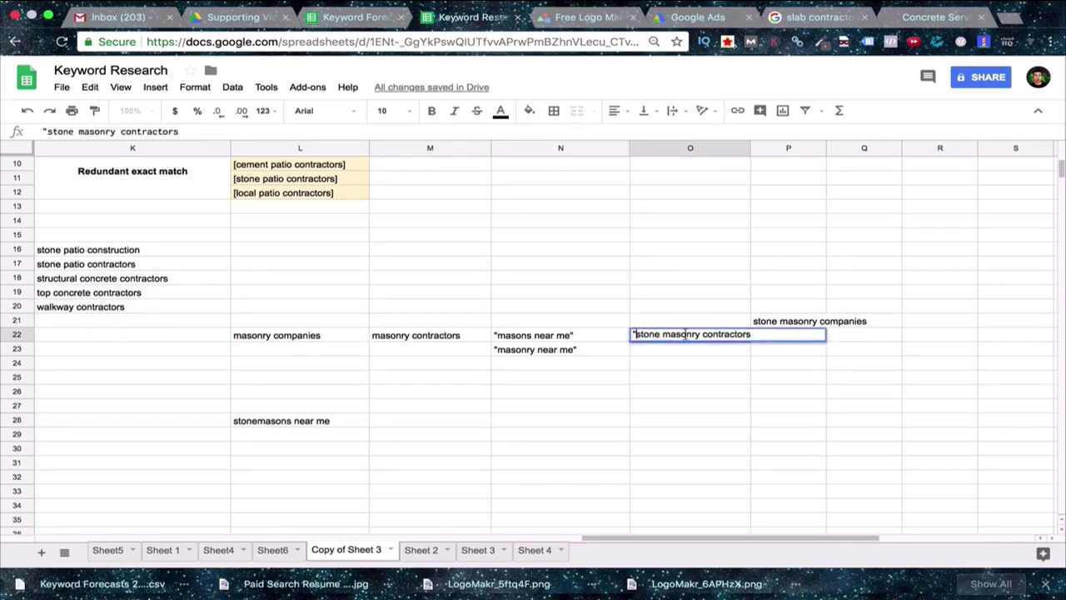
key("Return")
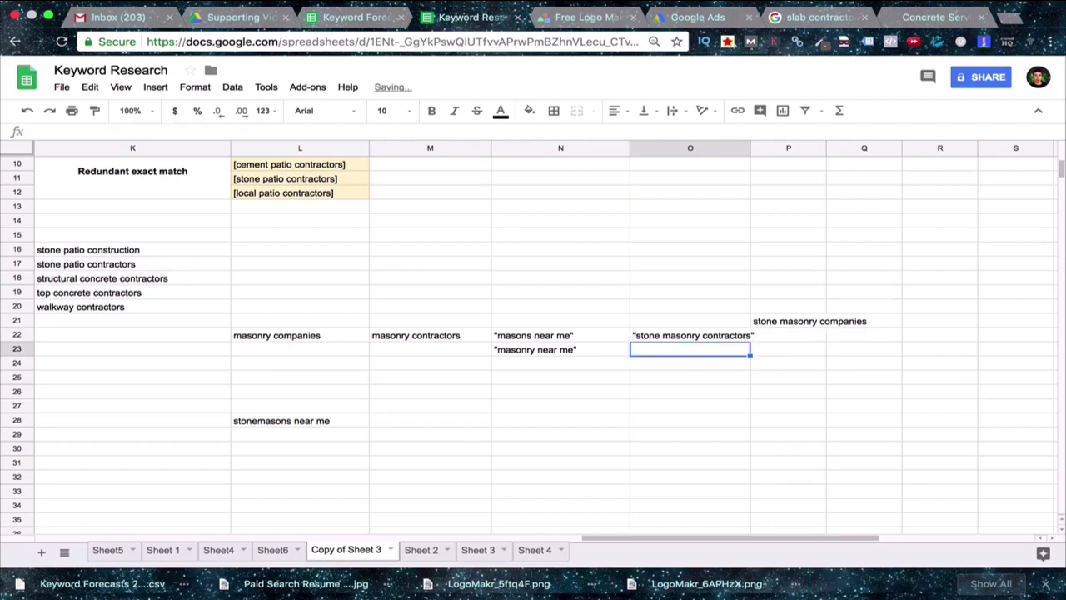
Enclose "stone masonry companies" in P21 in double quotes for phrase match
left_click(783, 326)
double_click(774, 325)
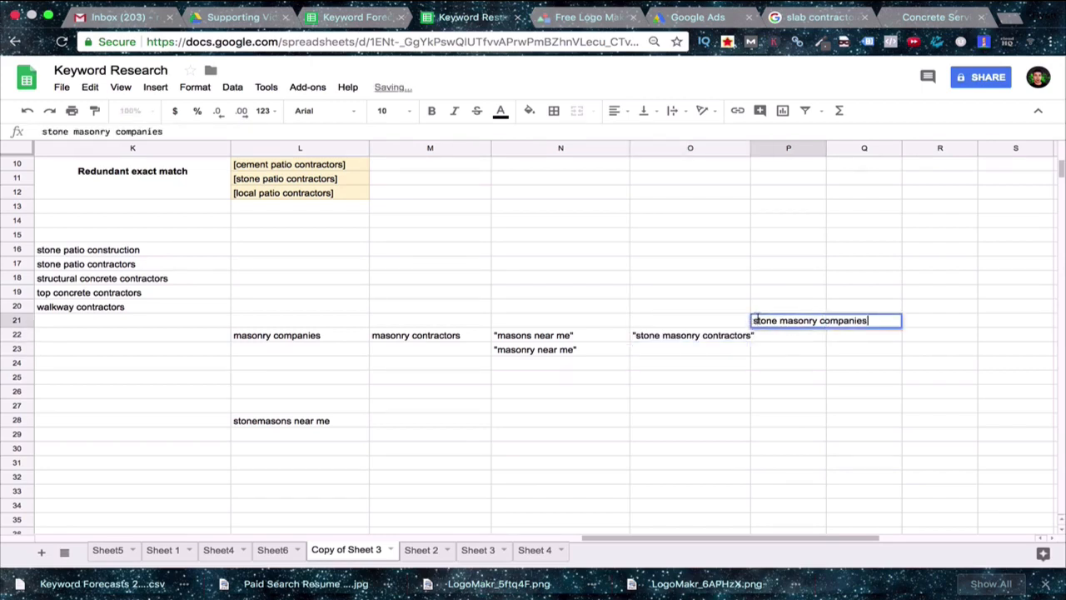
left_click(754, 321)
type("\"")
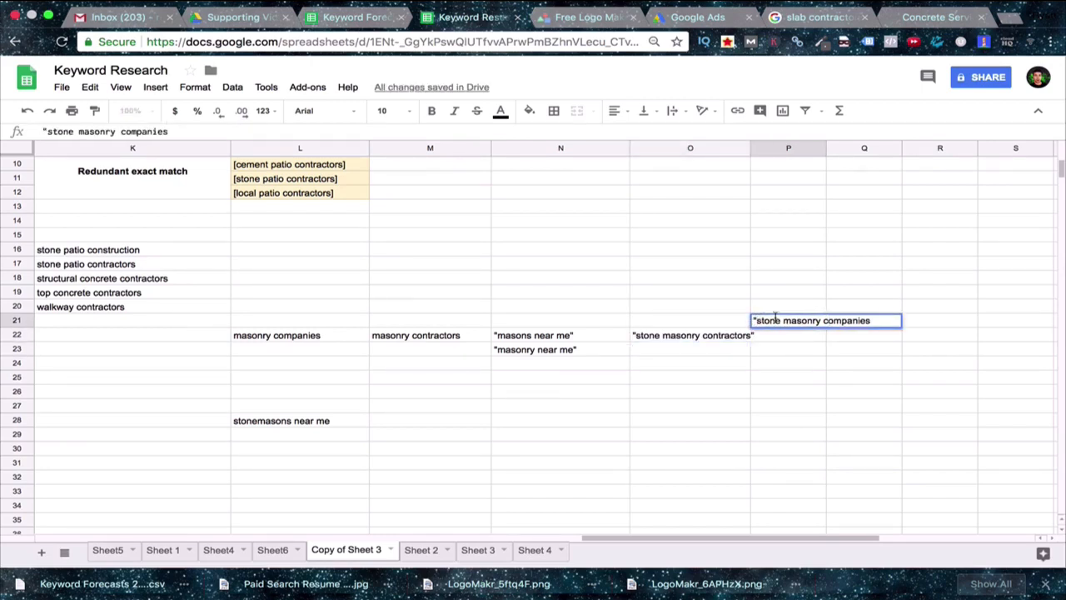
type("\"")
key("Return")
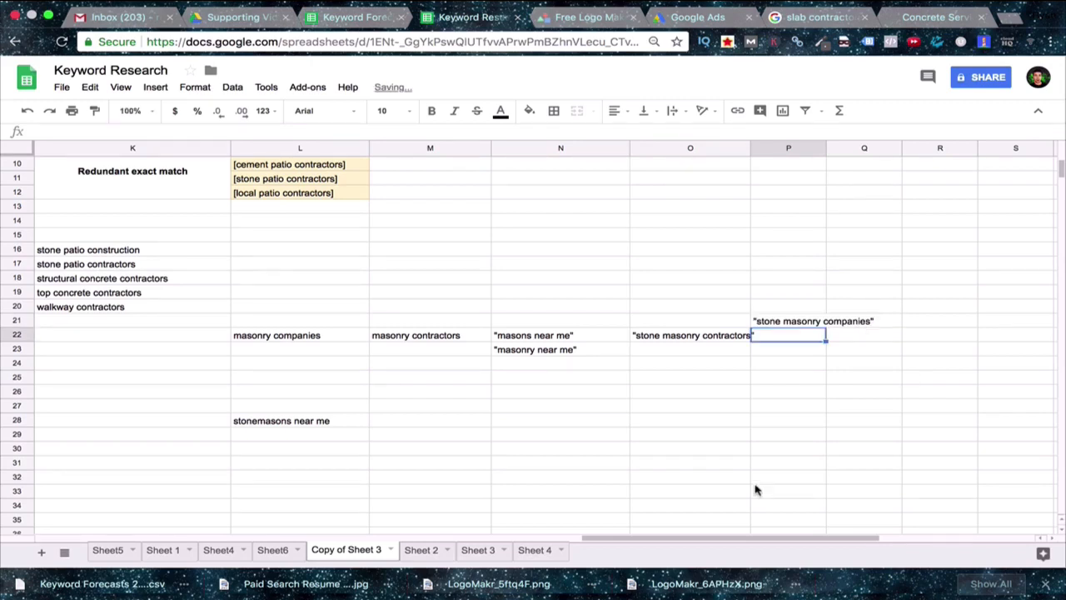
Move the quoted "stone masonry companies" keyword from P21 down to P22
left_click(767, 410)
type("w")
left_click(781, 323)
left_click(767, 408)
key("BackSpace")
left_click(758, 425)
left_click(797, 323)
key("super+x")
left_click(791, 335)
key("super+v")
left_click(756, 406)
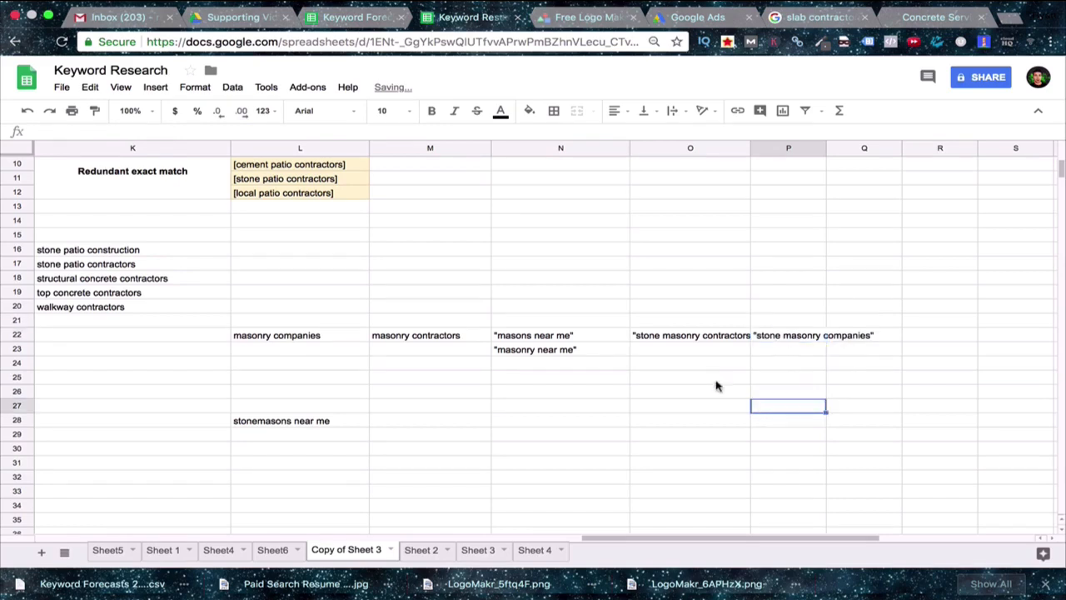
Widen columns O and P so the two quoted stone masonry keywords fit in their cells
left_click(745, 365)
left_click_drag(749, 148, 757, 146)
left_click(689, 387)
left_click(685, 349)
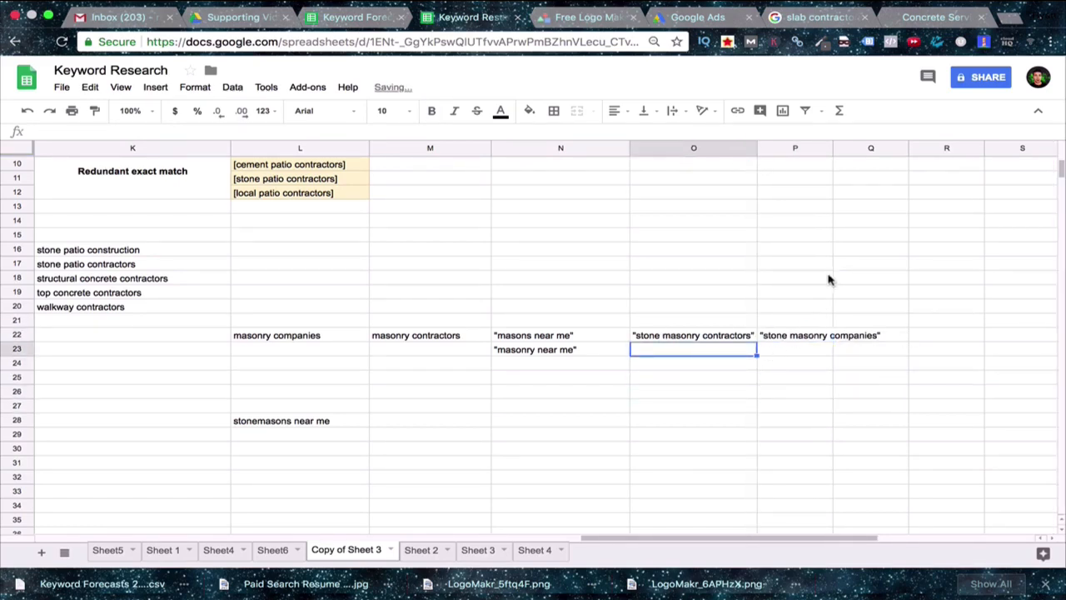
left_click_drag(831, 147, 884, 148)
left_click(718, 405)
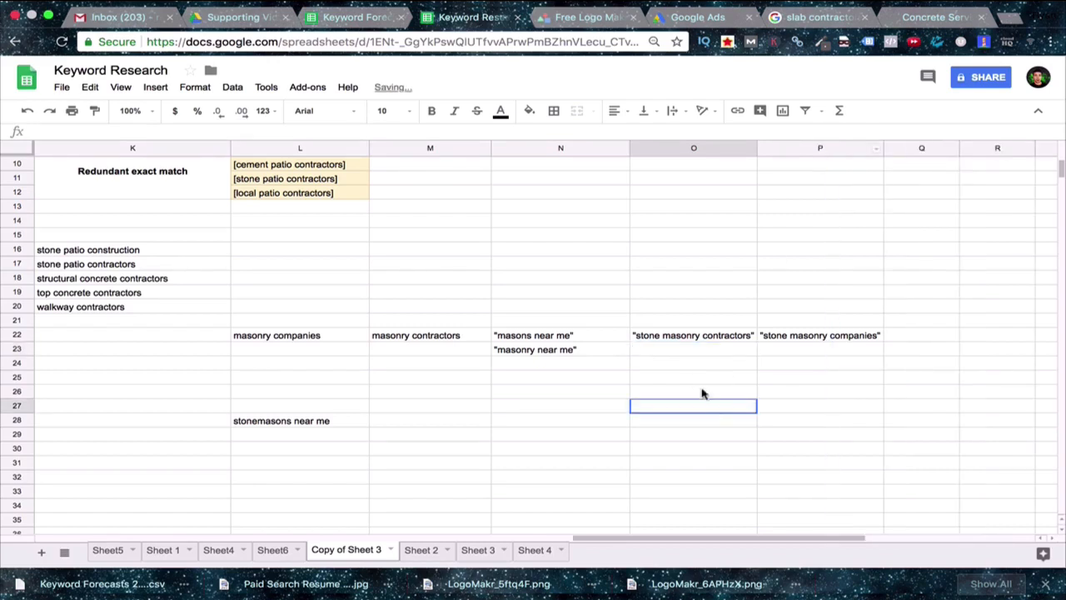
Enter the exact-match keyword [stone masonry contractors] in O23
left_click(673, 350)
type("[stone masonry")
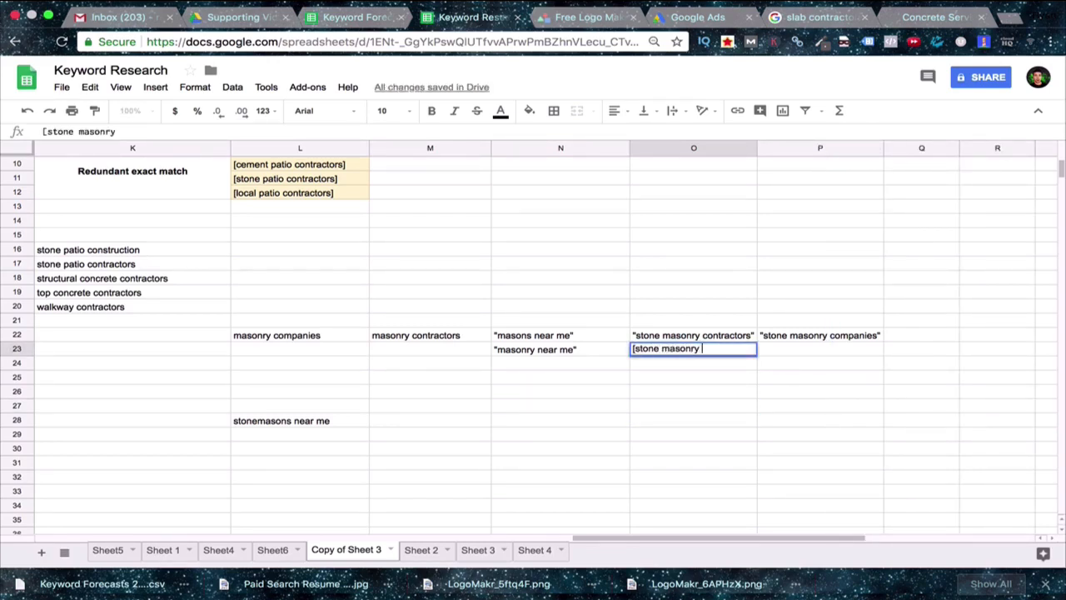
type(" contractors")
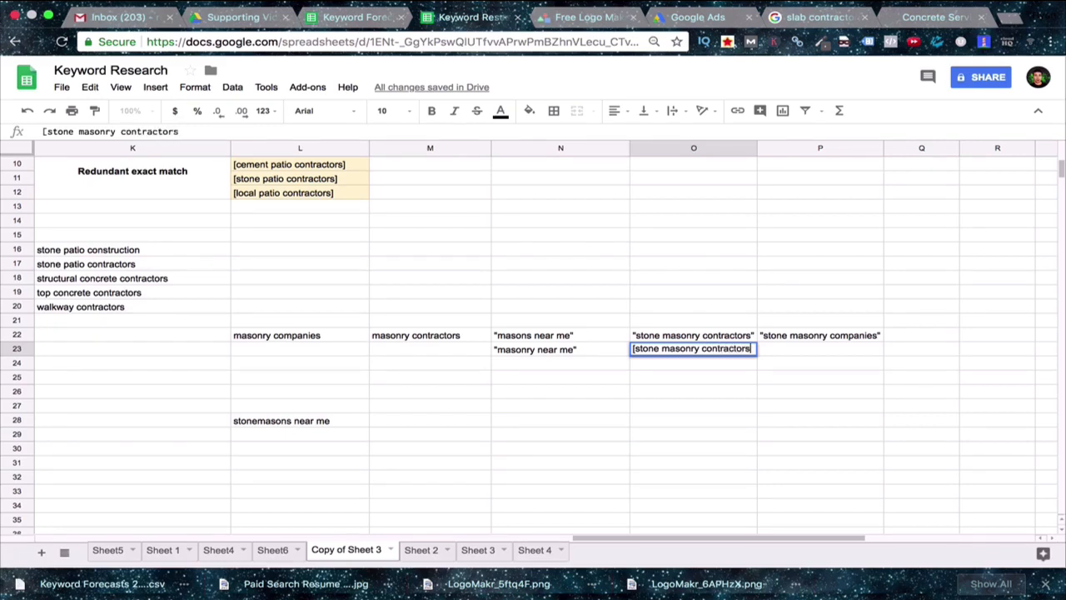
key("Return")
double_click(678, 350)
key("Return")
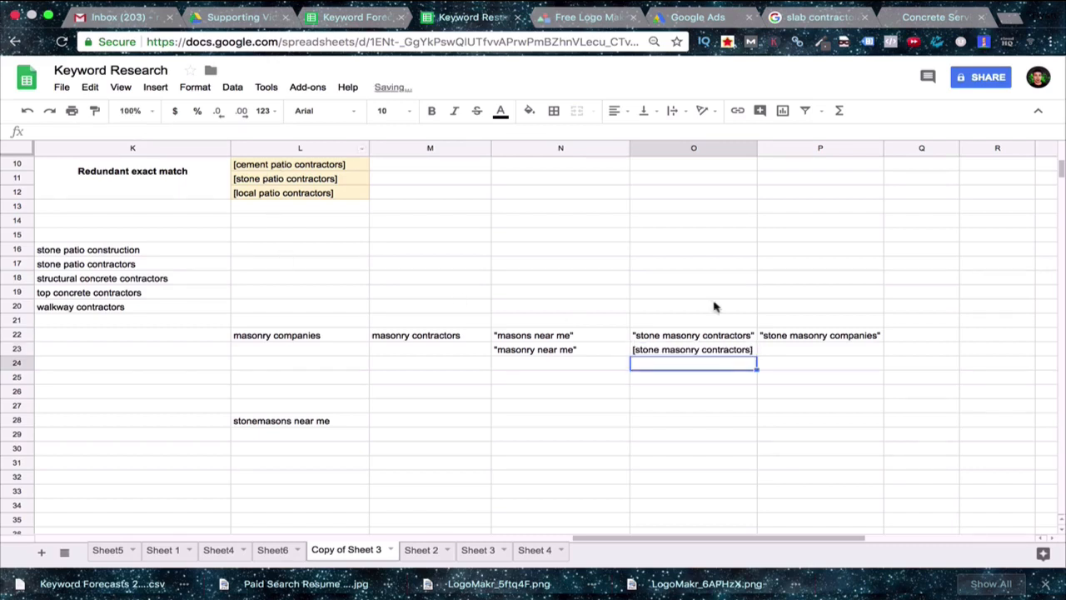
Enter the exact-match keyword [stone masonry companies] in P23
left_click(787, 351)
type("[")
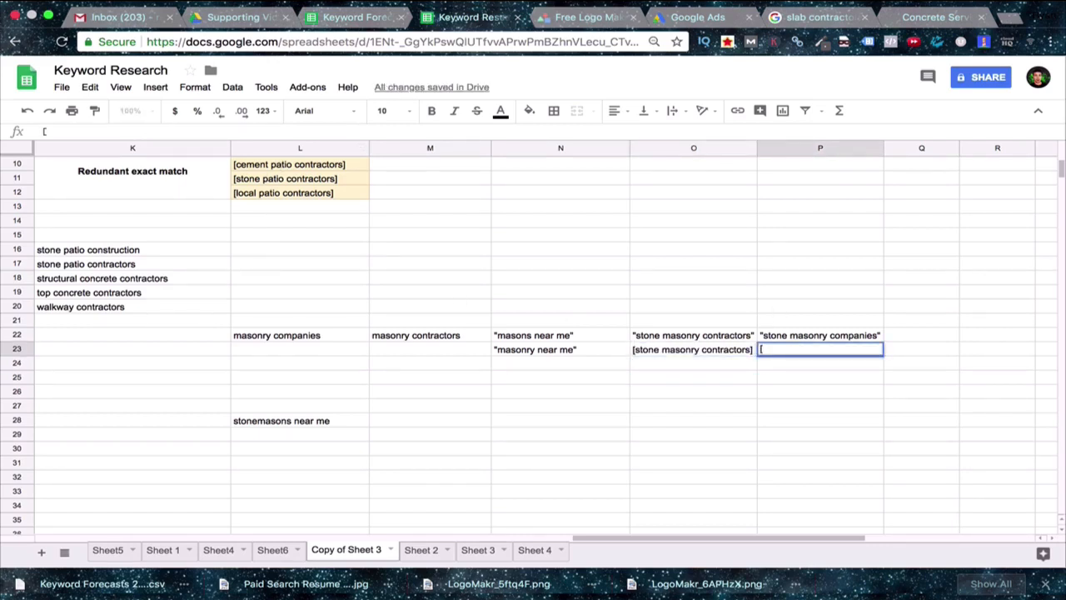
type("stone masonry companies")
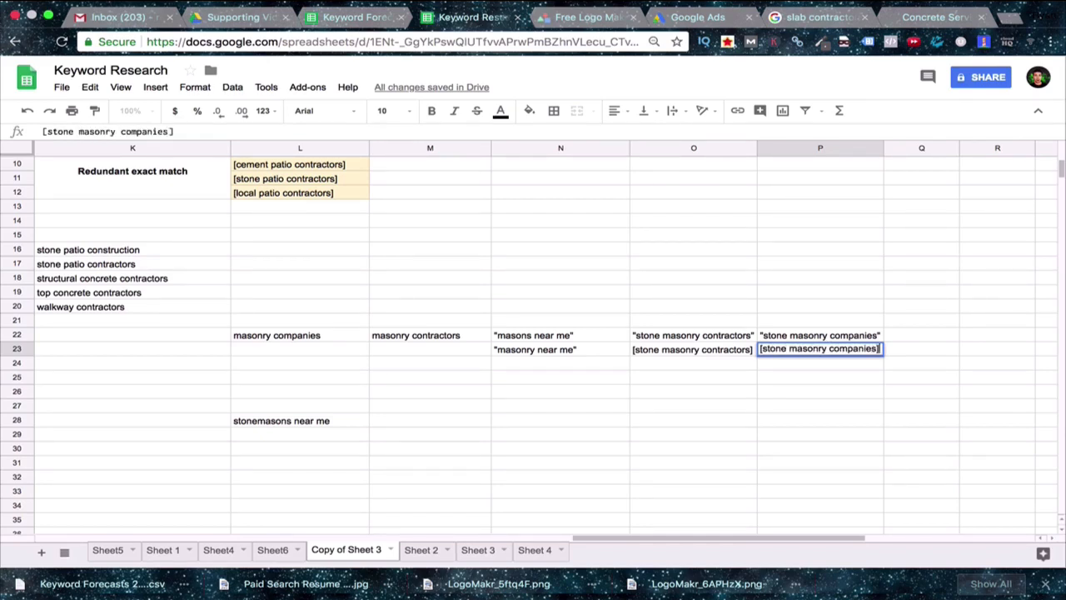
key("Return")
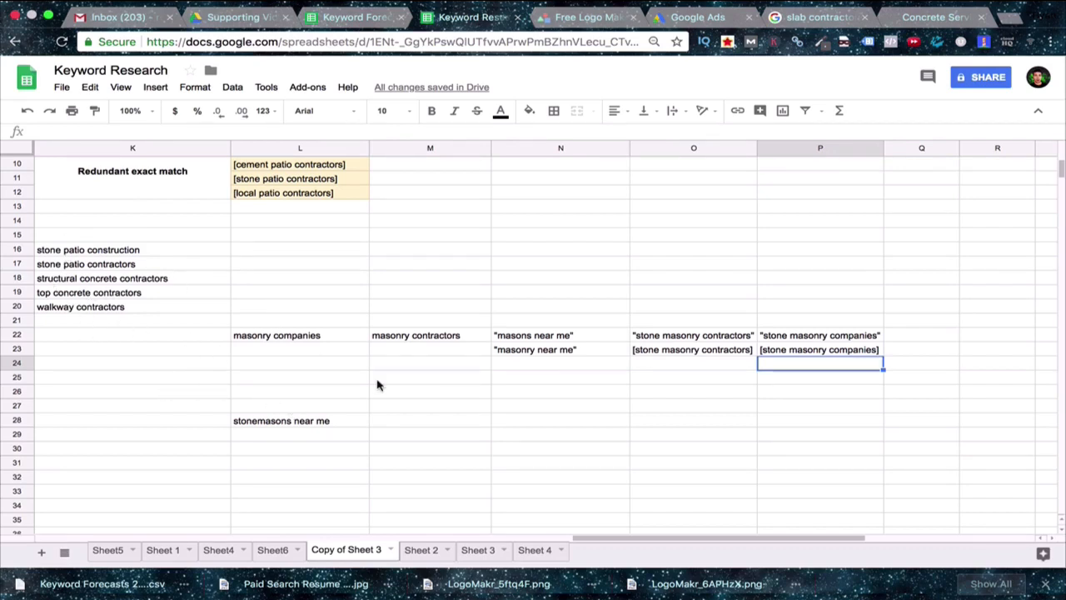
Enclose "stonemasons near me" in L28, "masonry contractors" in M22 and "masonry companies" in L22 in double quotes
left_click(400, 354)
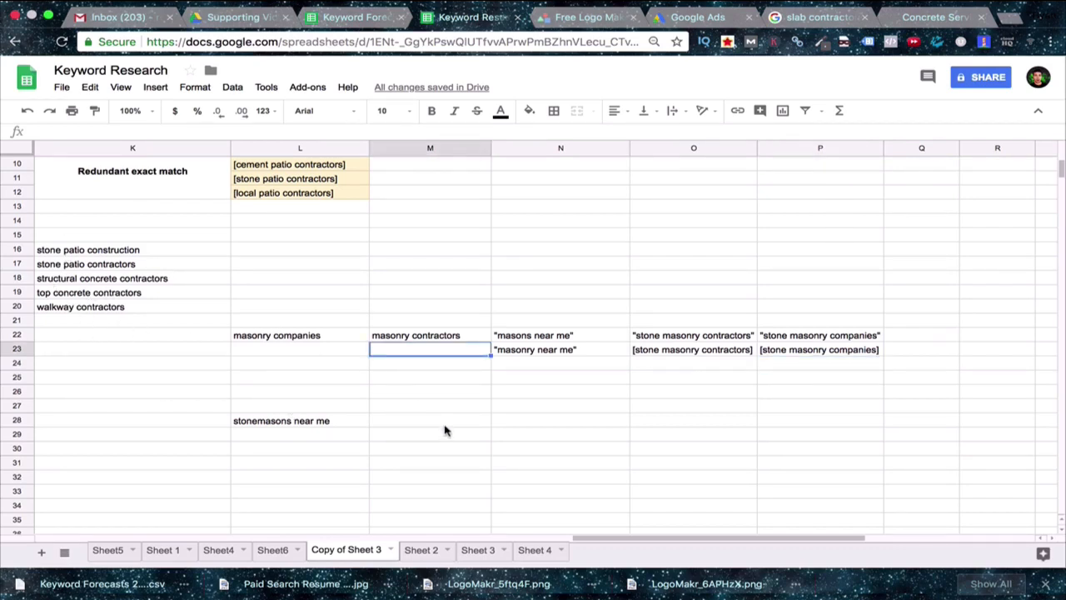
double_click(346, 422)
type("\"")
key("Up")
type("\"")
double_click(468, 335)
type("\"")
key("Up")
type("\"")
double_click(327, 335)
type("\"")
key("Up")
type("\"")
Enter the ad group headings Masonry Companies, Masonry Contractors, Masons Near Me, Stone Masonry Contractors and Stone Masonry Companies in L21:P21
left_click(327, 320)
type("Masonry Companies")
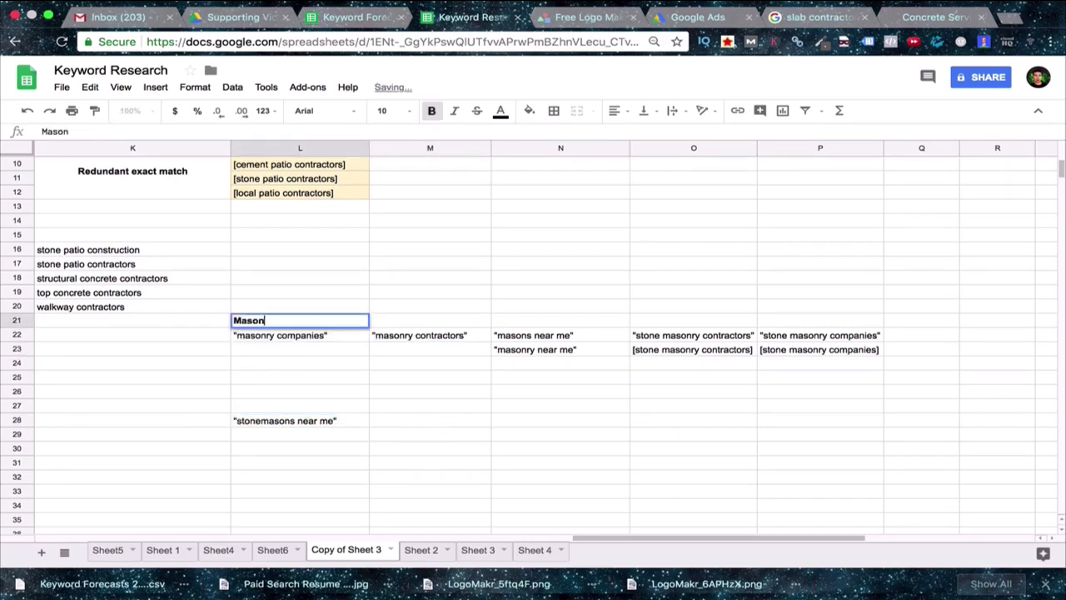
left_click(393, 324)
type("Masonry Contractors")
key("Tab")
type("Masons Near Me")
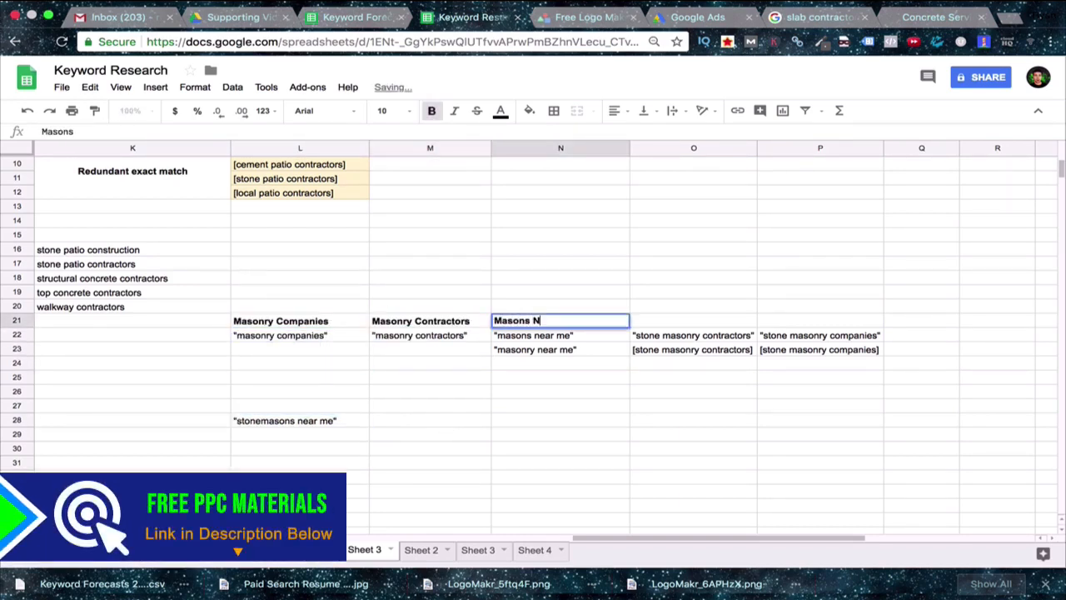
key("Tab")
type("Stone Masonry Contractors")
key("Tab")
type("Stone Masonry Companies")
key("Return")
Enter the ad group heading "Stone Masons Near Me" in L27 above the quoted stonemasons keyword
left_click(278, 406)
type("Stonemasons Near Me")
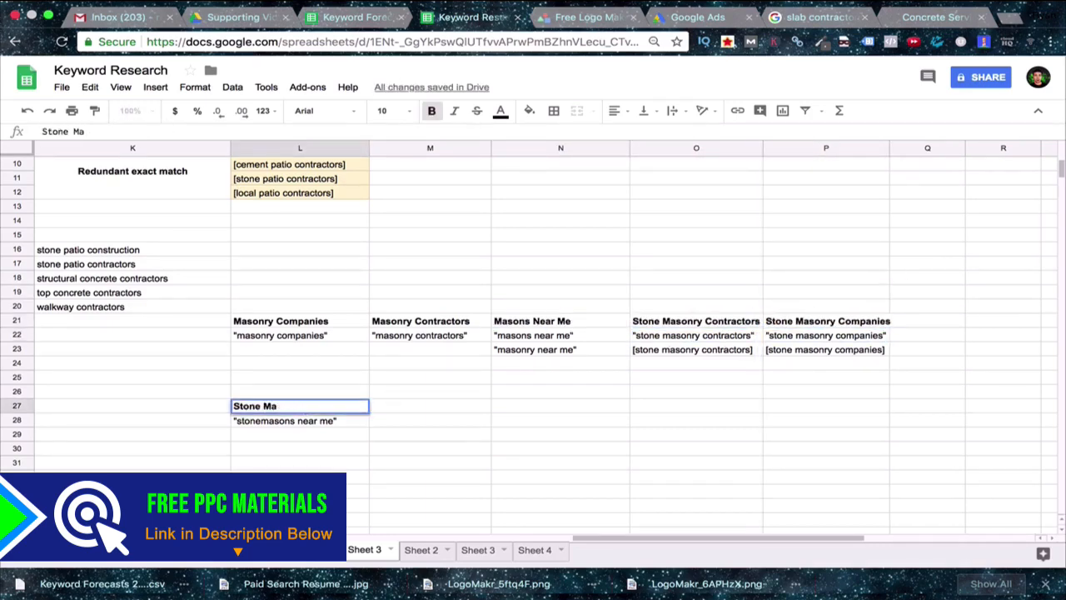
left_click(269, 406)
key("BackSpace")
type("M")
left_click(299, 463)
Fit the widths of columns P and O to their stone masonry headings
double_click(889, 148)
left_click(399, 467)
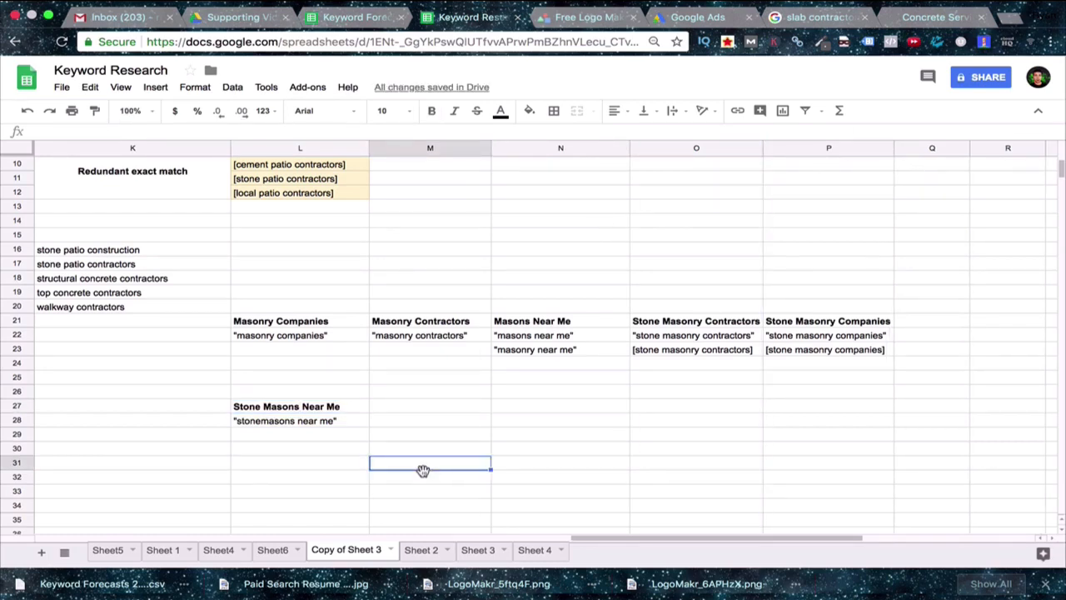
left_click_drag(523, 325, 845, 350)
left_click(717, 439)
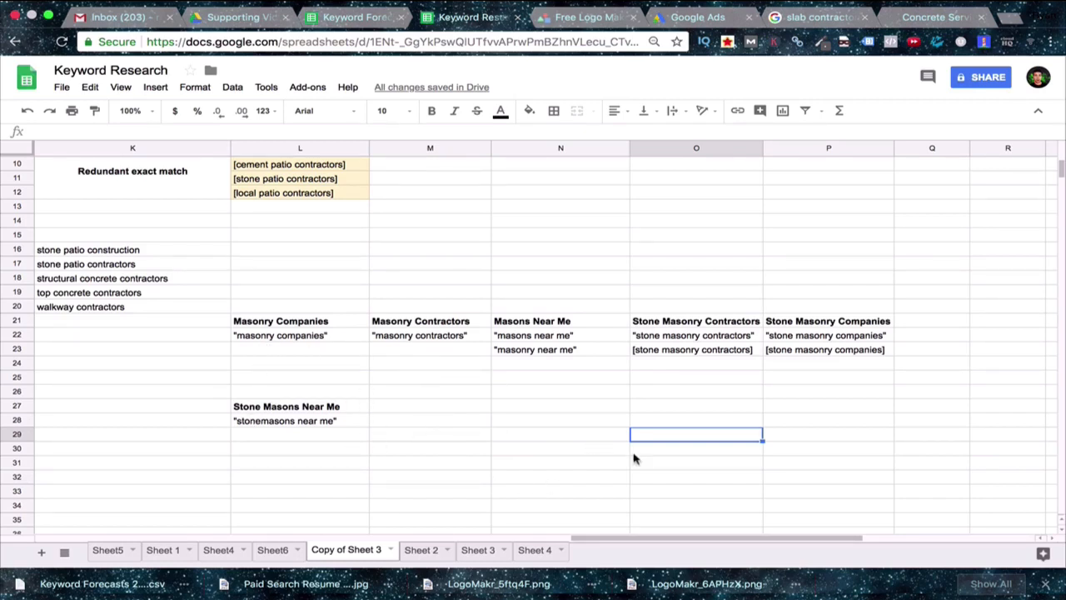
left_click(433, 392)
left_click_drag(256, 327, 845, 431)
left_click(721, 507)
double_click(763, 148)
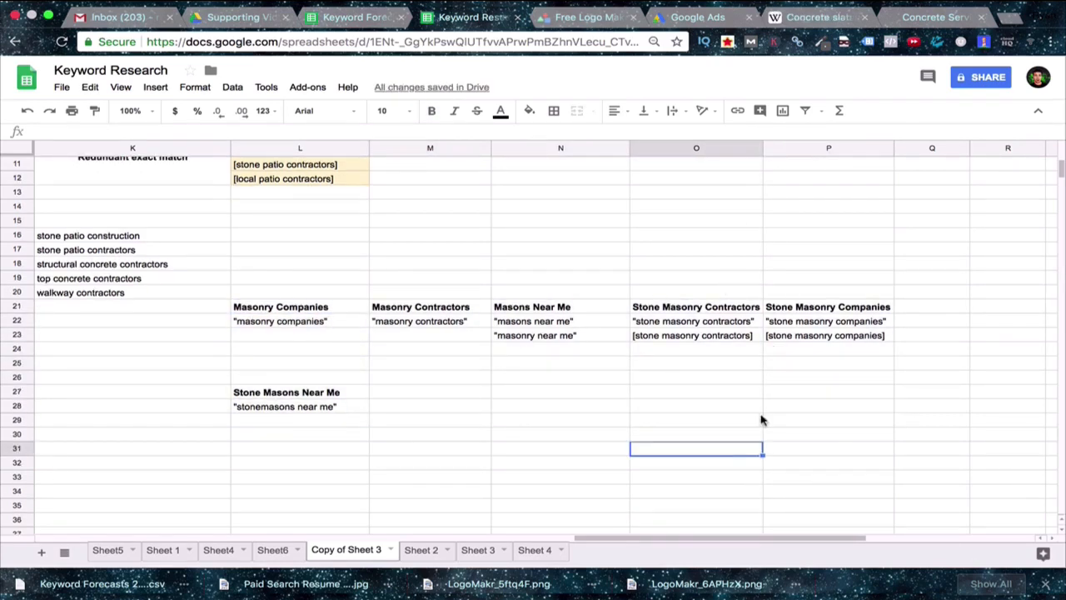
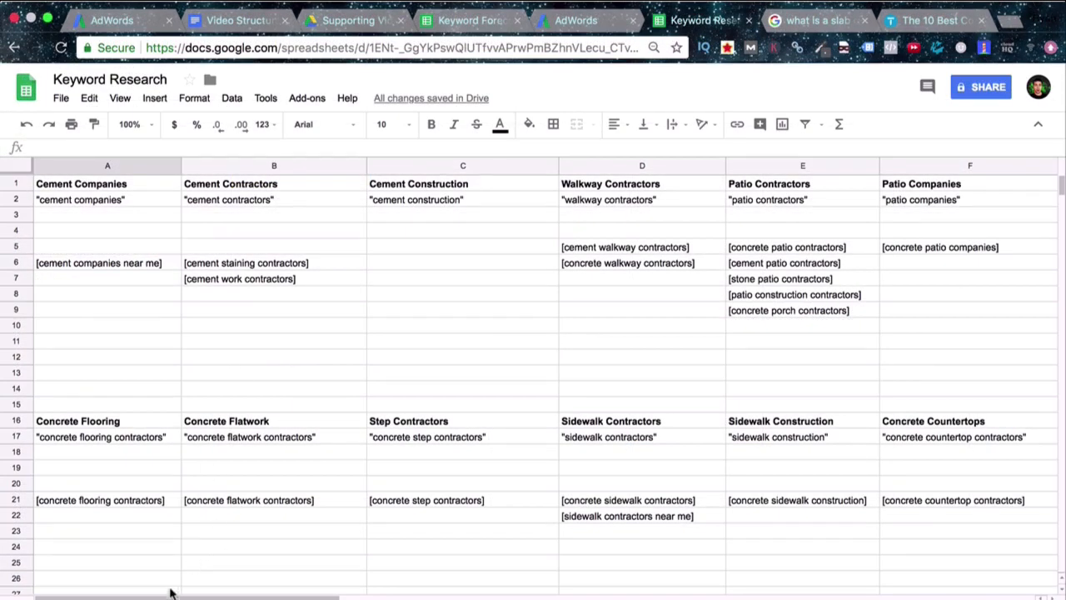
Move [cement companies near me] from A6 up to A3, directly below its phrase-match keyword
left_click_drag(185, 597, 116, 536)
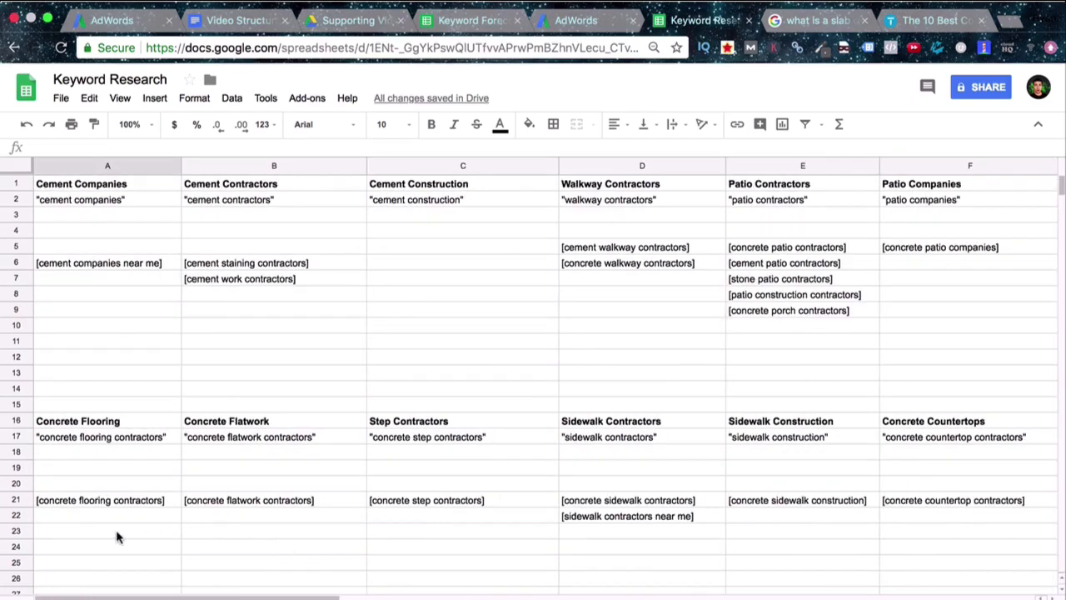
left_click(81, 265)
key("ctrl+x")
left_click(71, 218)
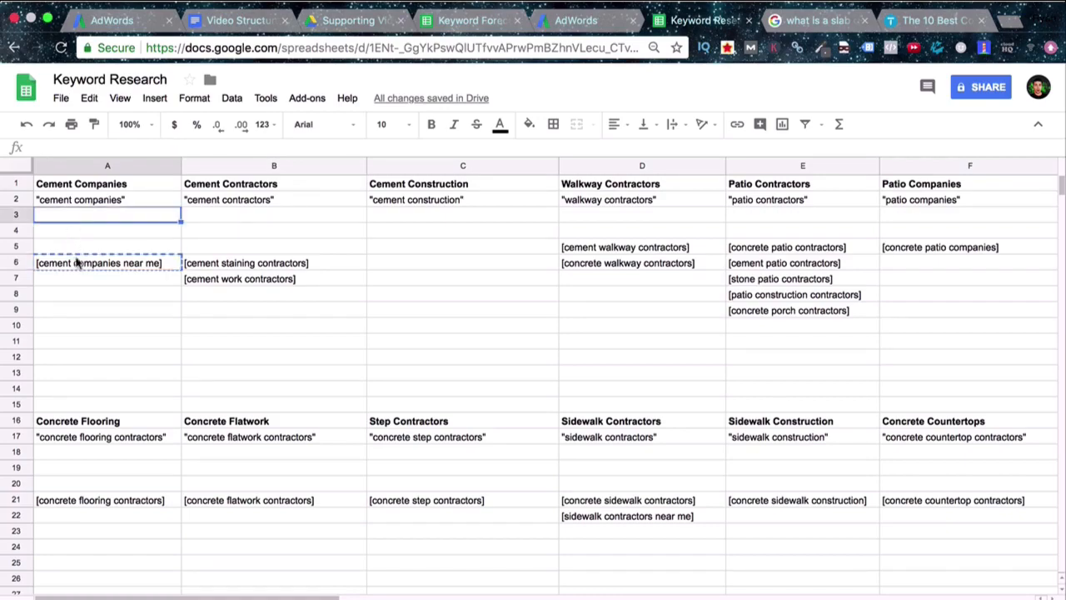
key("ctrl+v")
Move the bracketed cement contractor keywords up to B3:B4 and the bracketed walkway contractor keywords up to D3:D4
left_click_drag(219, 266, 219, 281)
key("ctrl+x")
left_click(221, 218)
key("ctrl+v")
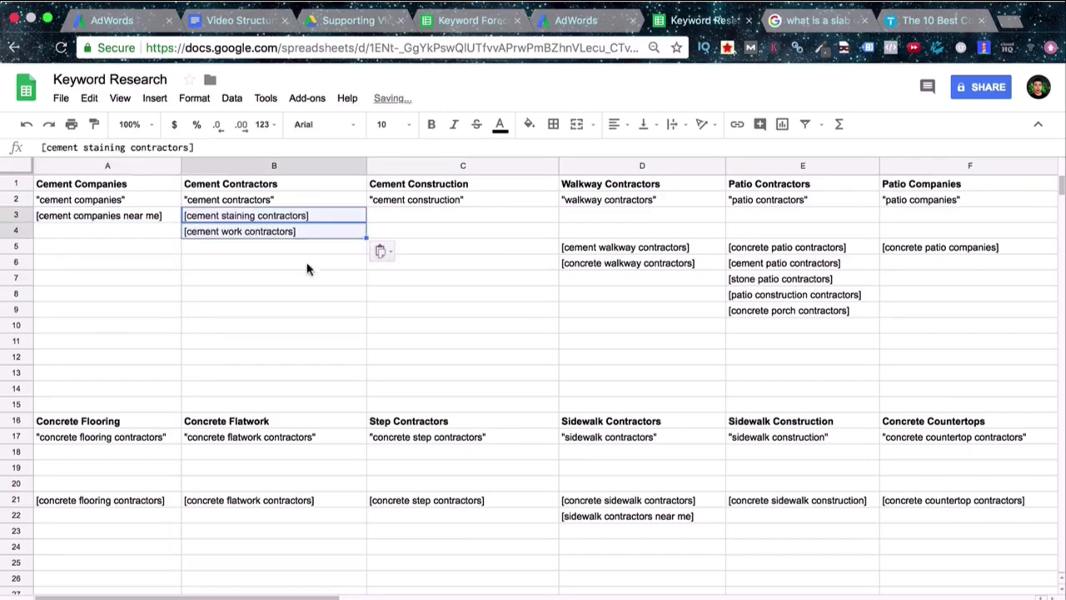
left_click_drag(583, 247, 583, 263)
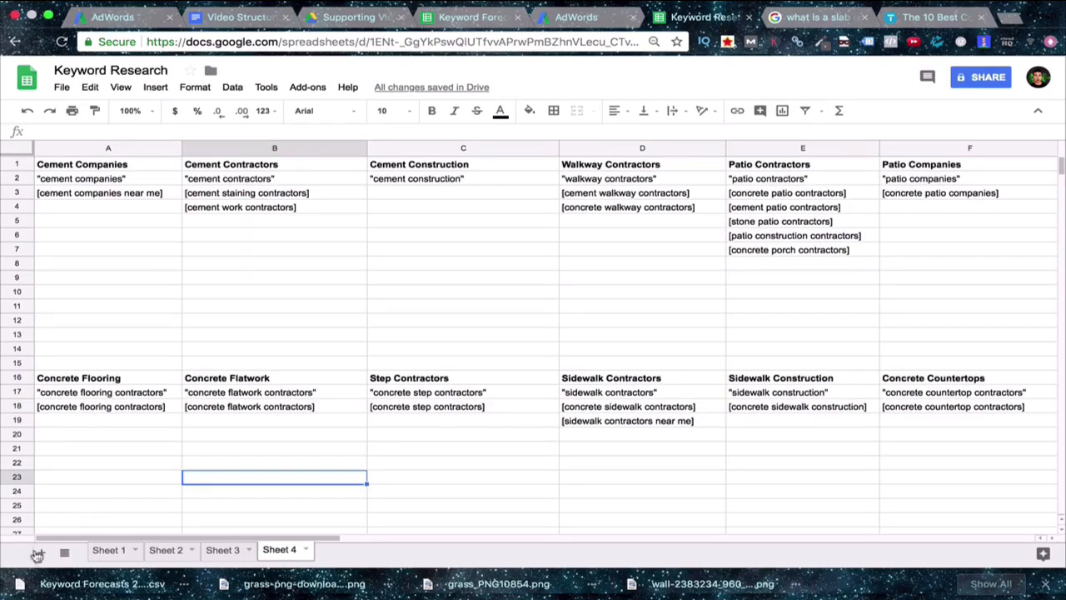
Add a new sheet and copy the two cement companies keywords from A2:A3 of Sheet 4 into its B2:B3
left_click(39, 553)
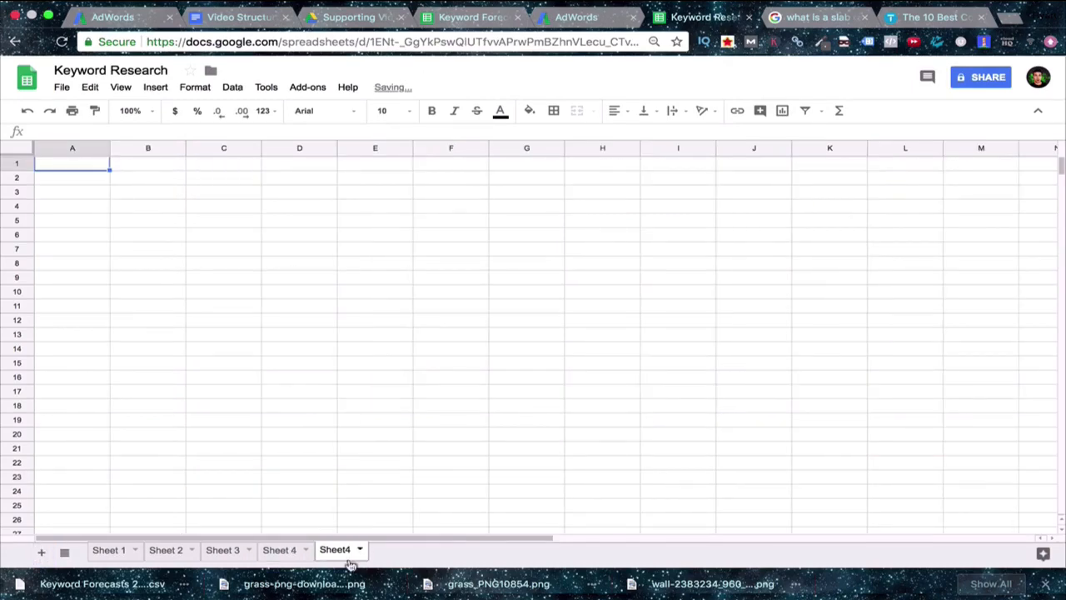
left_click(298, 555)
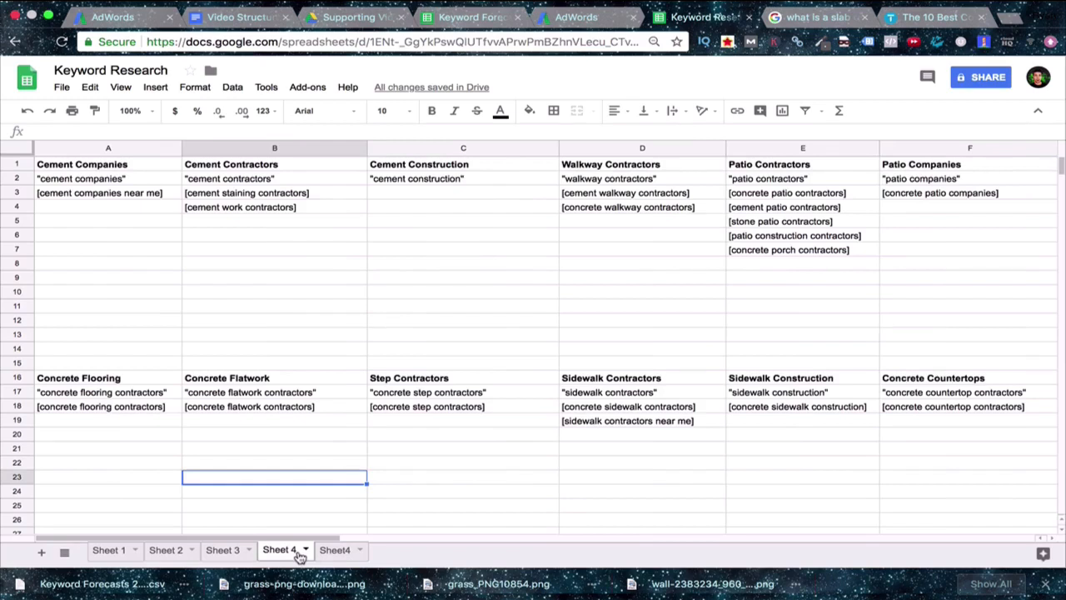
left_click_drag(88, 179, 86, 194)
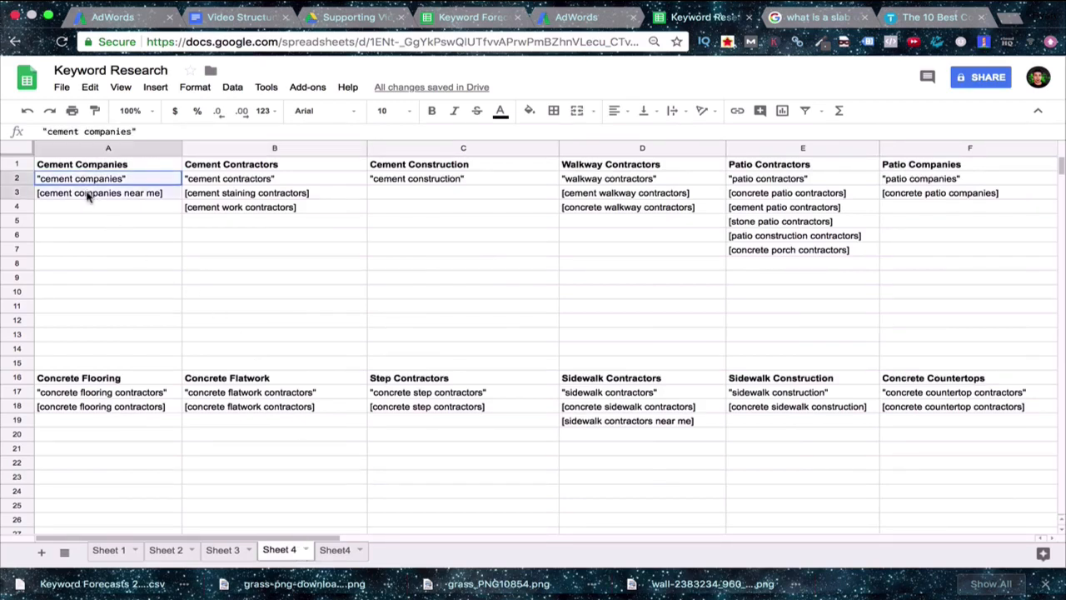
left_click(337, 550)
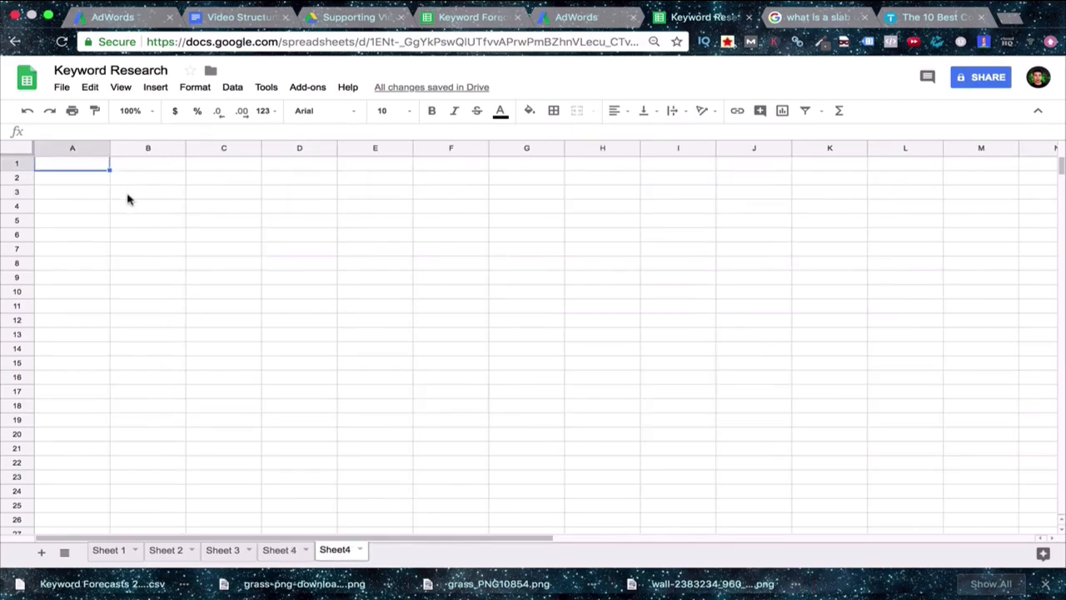
left_click(133, 178)
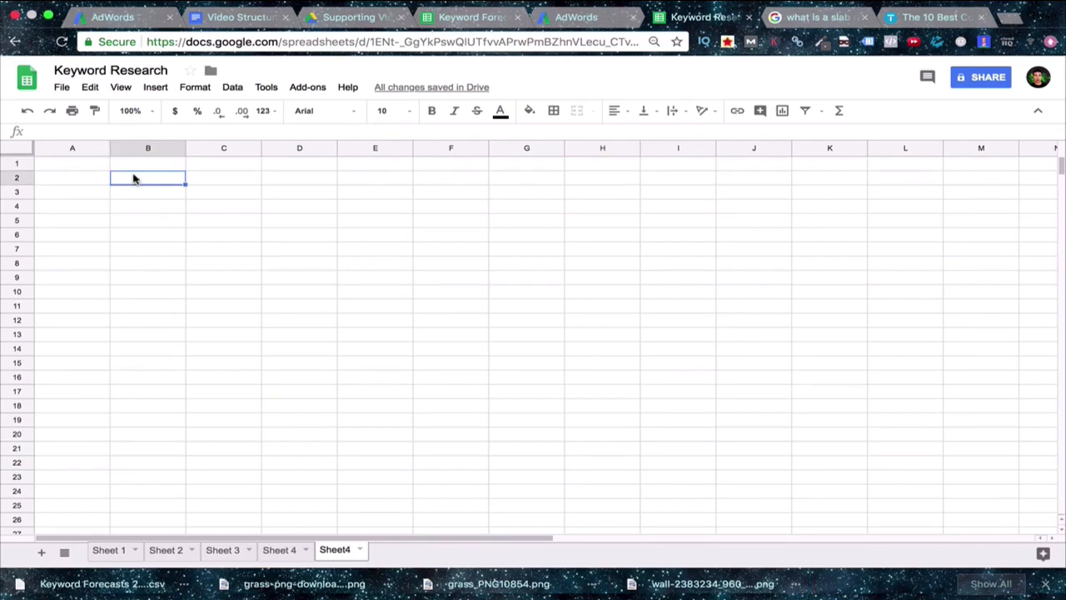
key("super+v")
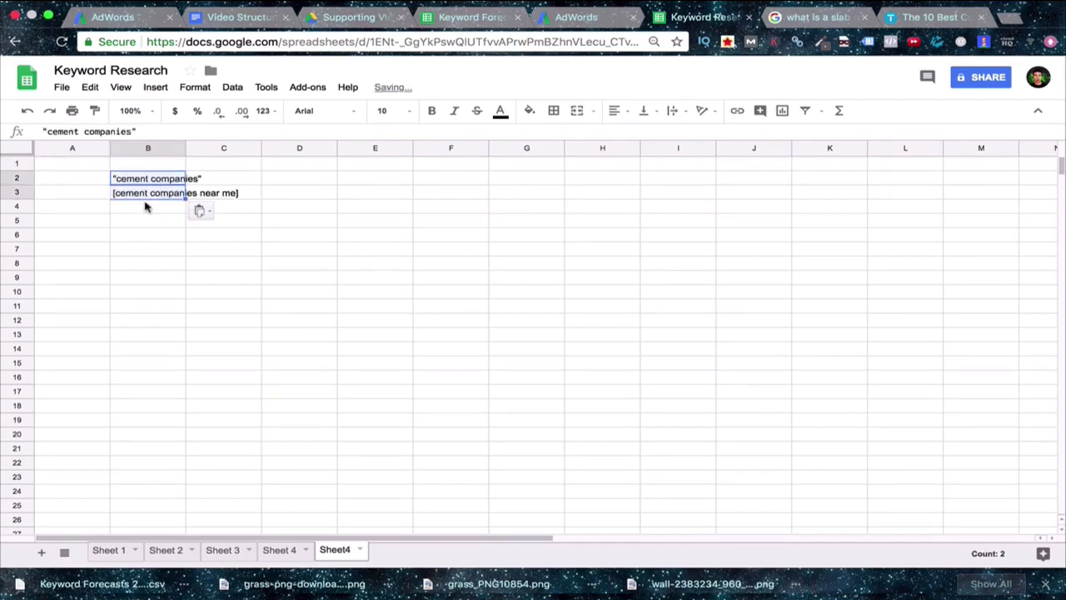
Copy the three cement contractors keywords from B2:B4 of Sheet 4 into B5:B7 of the new sheet
left_click(279, 549)
left_click_drag(223, 180, 218, 197)
left_click(214, 207, "shift")
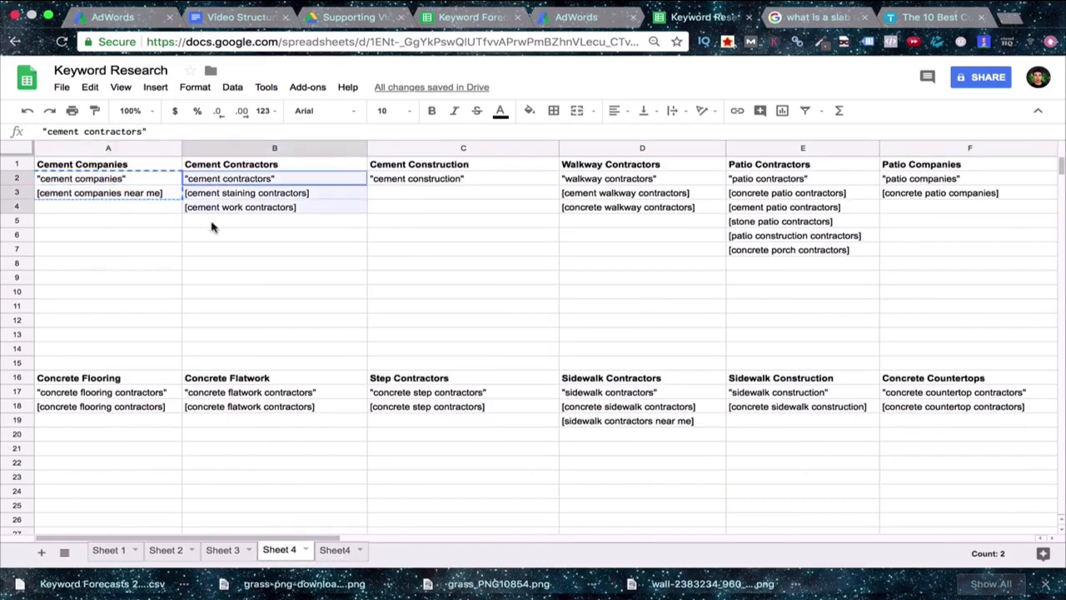
key("super+c")
left_click(334, 550)
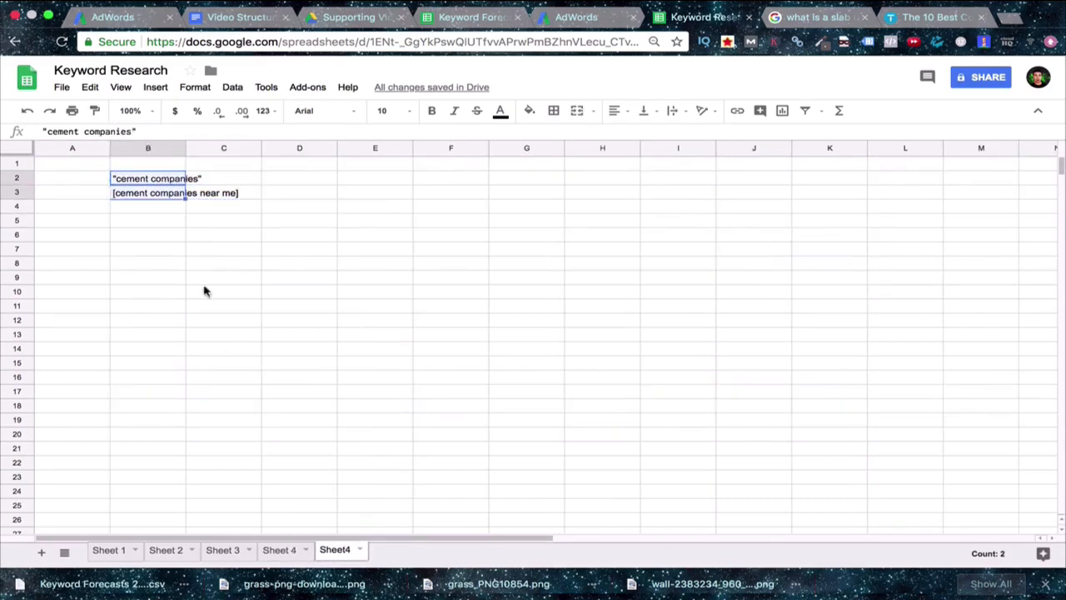
left_click(135, 223)
key("super+v")
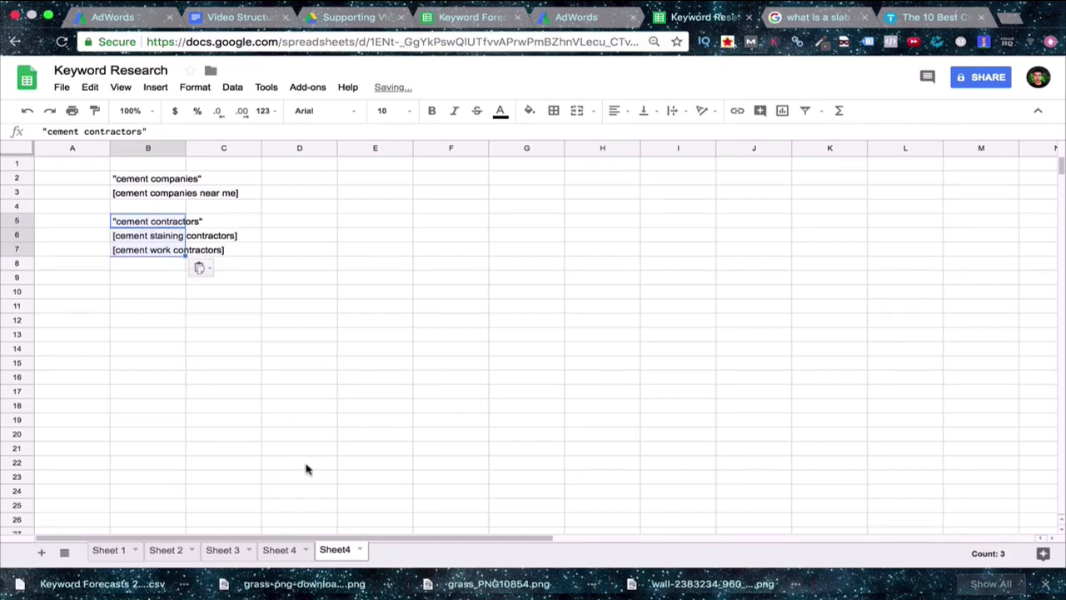
Copy the cement construction keyword from C2 of Sheet 4 into B9 of the new sheet
left_click(280, 552)
left_click(386, 176)
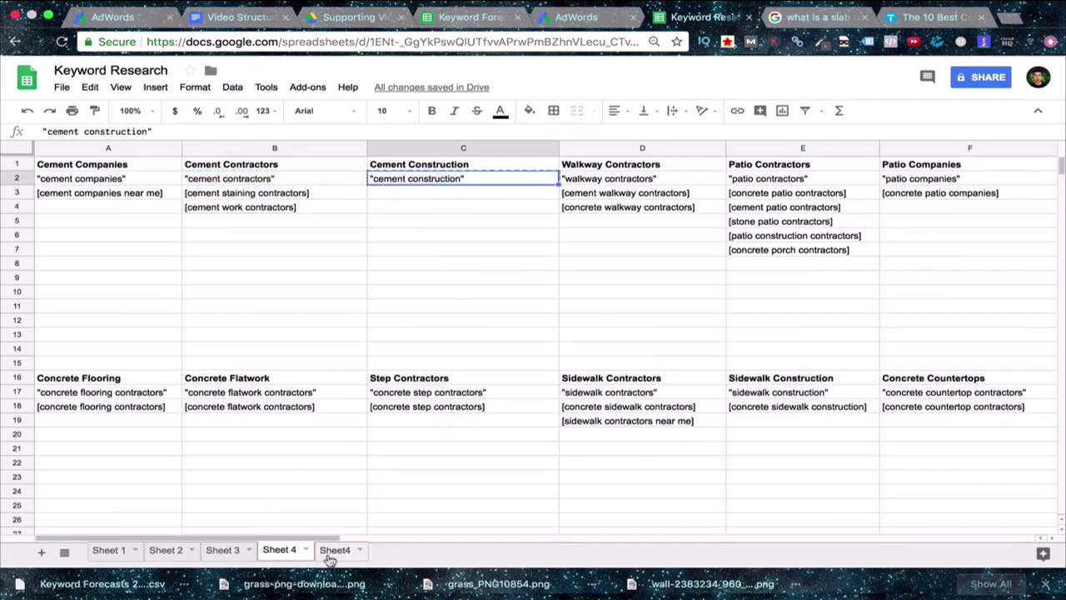
left_click(330, 553)
left_click(138, 279)
key("super+v")
Copy the three walkway contractors keywords from D2:D4 of Sheet 4 into B11:B13 of the new sheet
left_click(280, 550)
left_click_drag(583, 177, 585, 204)
key("super+c")
left_click(334, 550)
left_click(200, 306)
key("super+v")
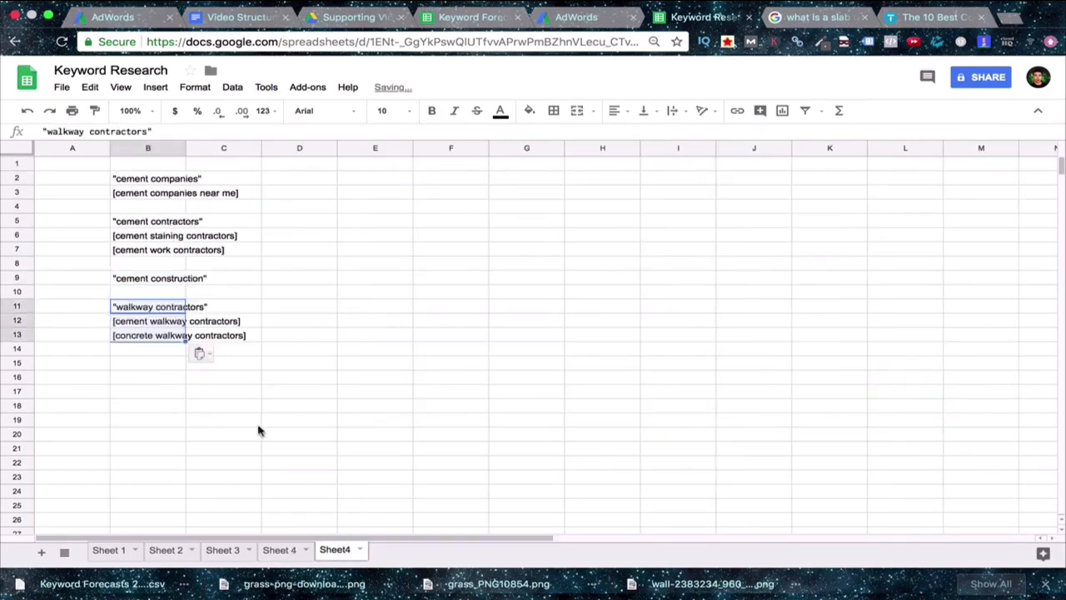
Copy the six patio contractors keywords from E2:E7 of Sheet 4 into B15:B20 of the new sheet
left_click(280, 550)
left_click_drag(754, 178, 753, 250)
key("super+c")
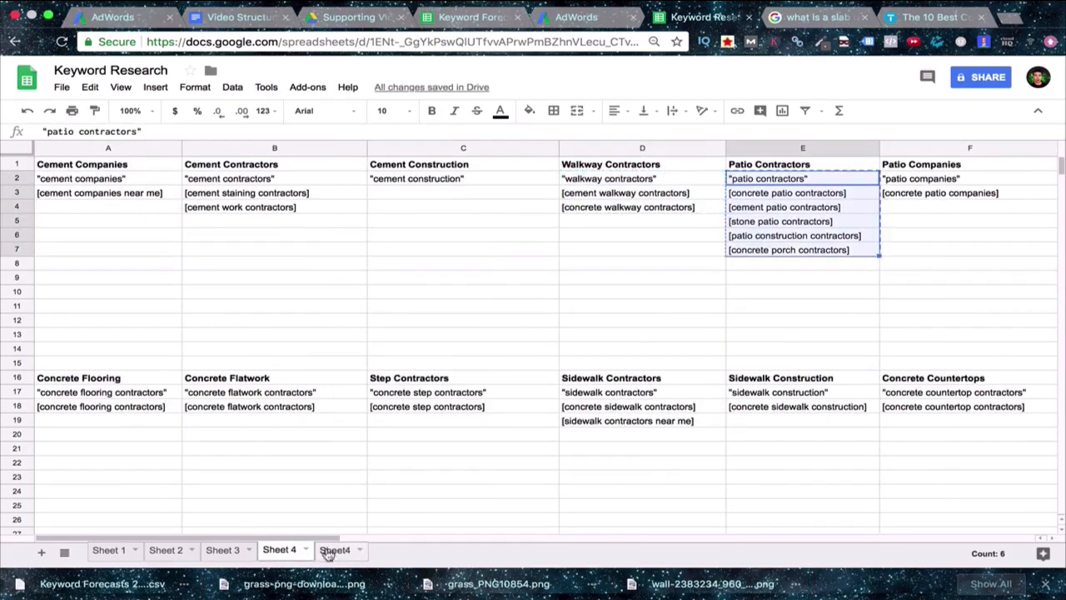
left_click(332, 551)
left_click(159, 364)
key("super+v")
Copy the two patio companies keywords from F2:F3 of Sheet 4 into B22:B23 of the new sheet
left_click(283, 551)
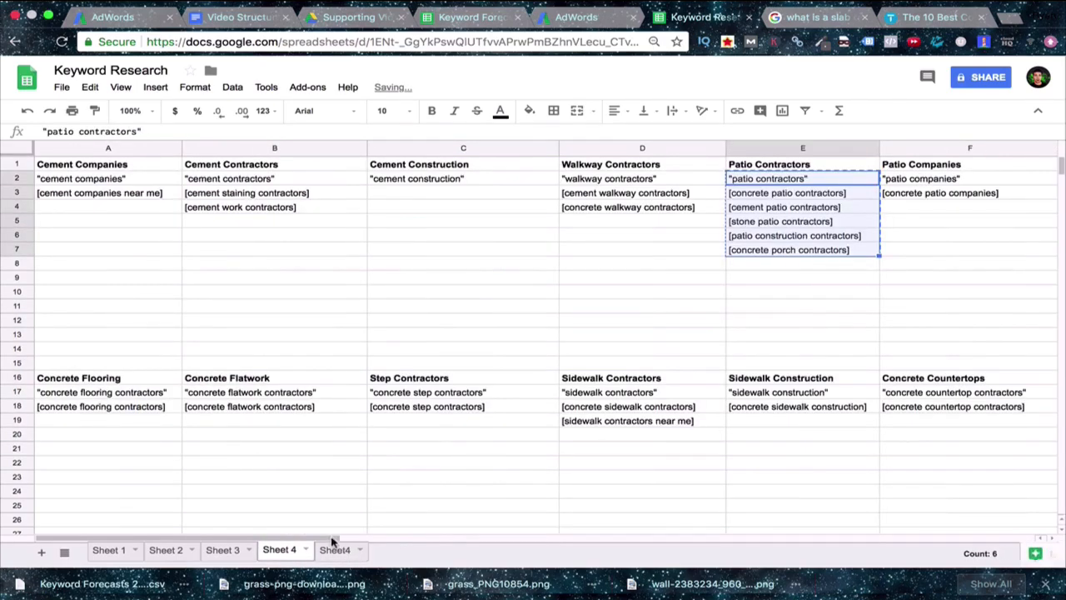
scroll(491, 500, "right", 5)
left_click_drag(238, 178, 236, 198)
key("super+c")
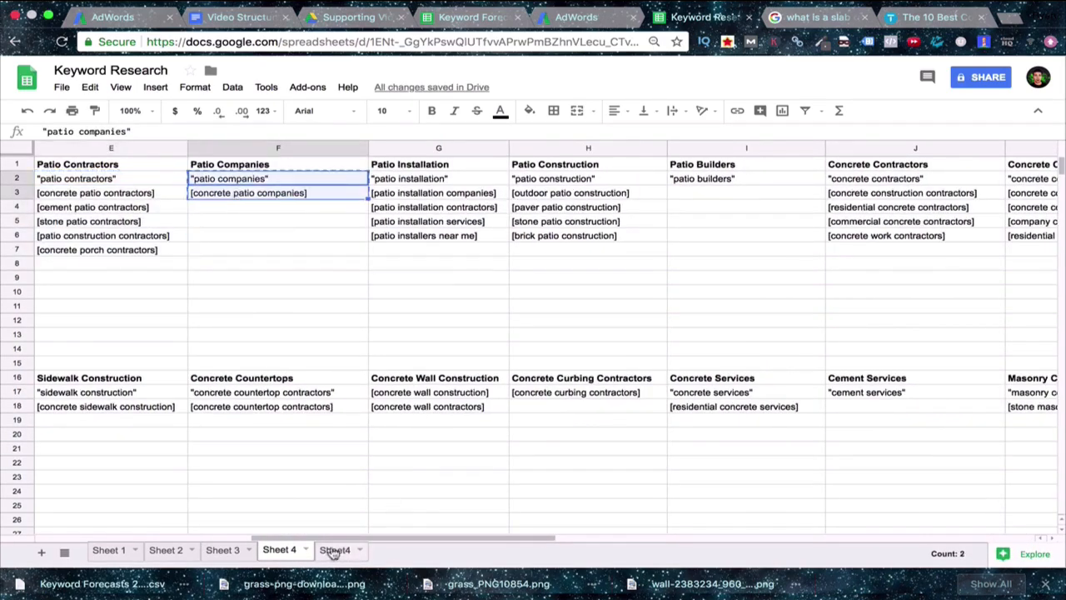
left_click(334, 550)
left_click(136, 464)
key("super+v")
Copy the five patio installation keywords from G2:G6 of Sheet 4 into B25:B29 of the new sheet
left_click(287, 551)
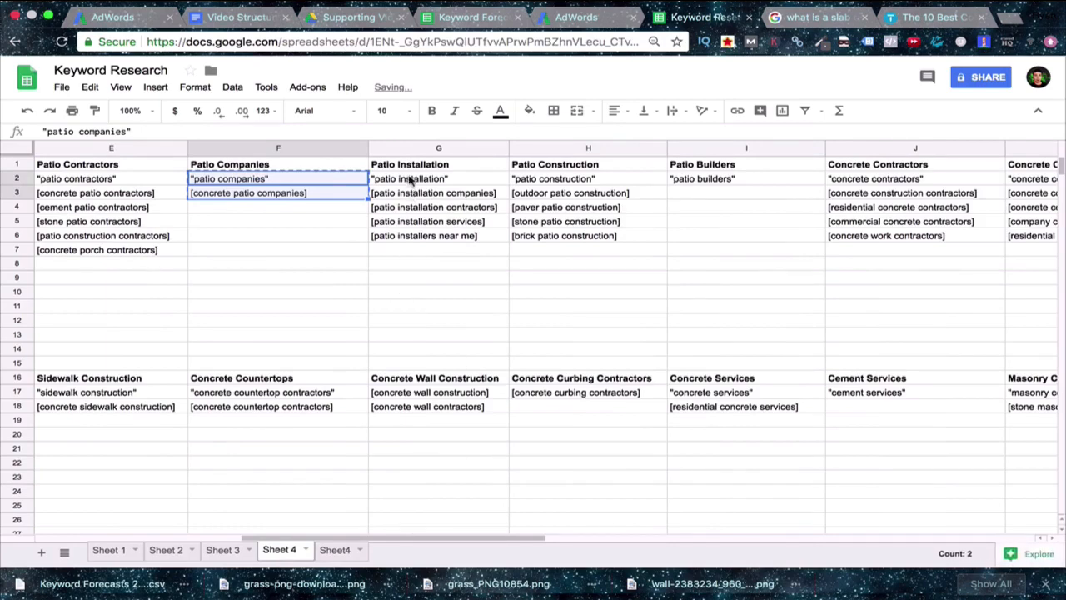
left_click_drag(412, 178, 420, 236)
key("super+c")
left_click(335, 551)
left_click(136, 505)
key("super+v")
Copy the five patio construction keywords from H2:H6 of Sheet 4 into B31:B35 of the new sheet
scroll(141, 467, "down", 5)
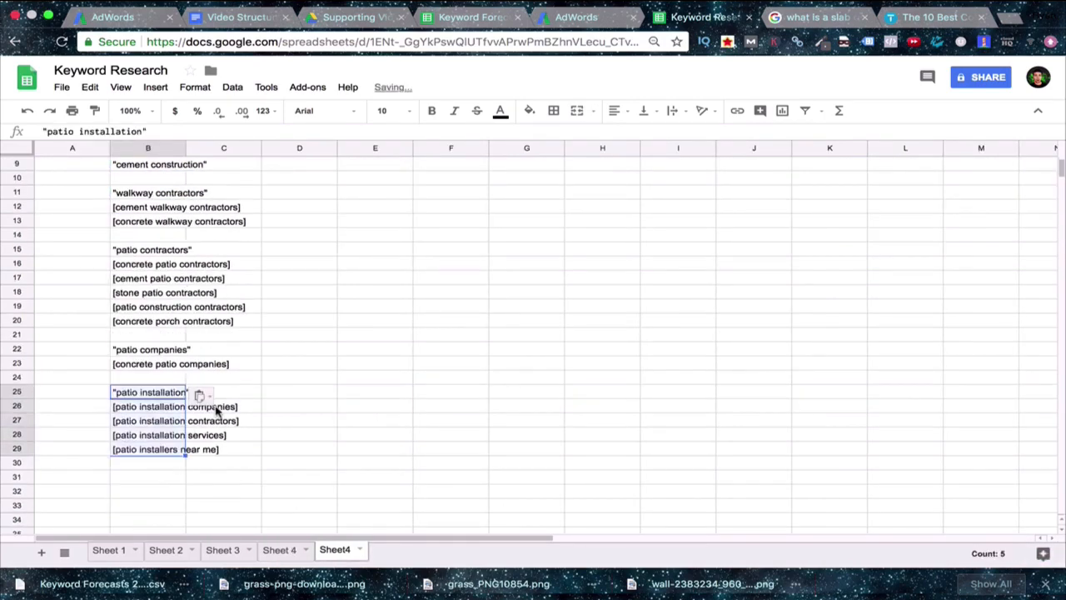
left_click(281, 550)
left_click_drag(563, 184, 543, 238)
key("super+c")
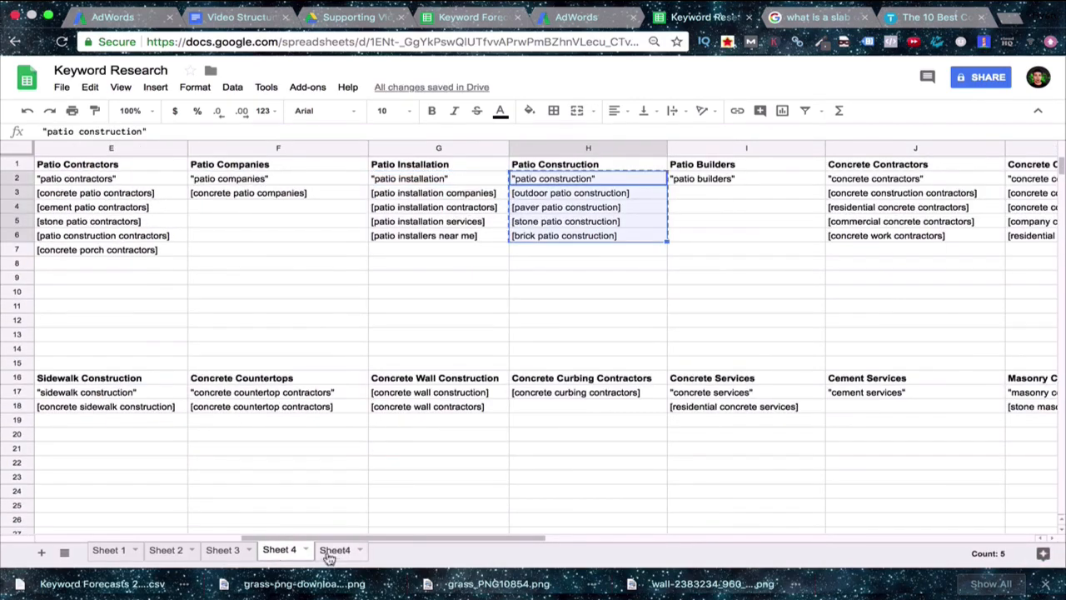
left_click(335, 550)
left_click(139, 393)
key("super+v")
Copy the patio builders keyword from I2 of Sheet 4 into B37 of the new sheet
left_click(281, 550)
left_click(702, 180)
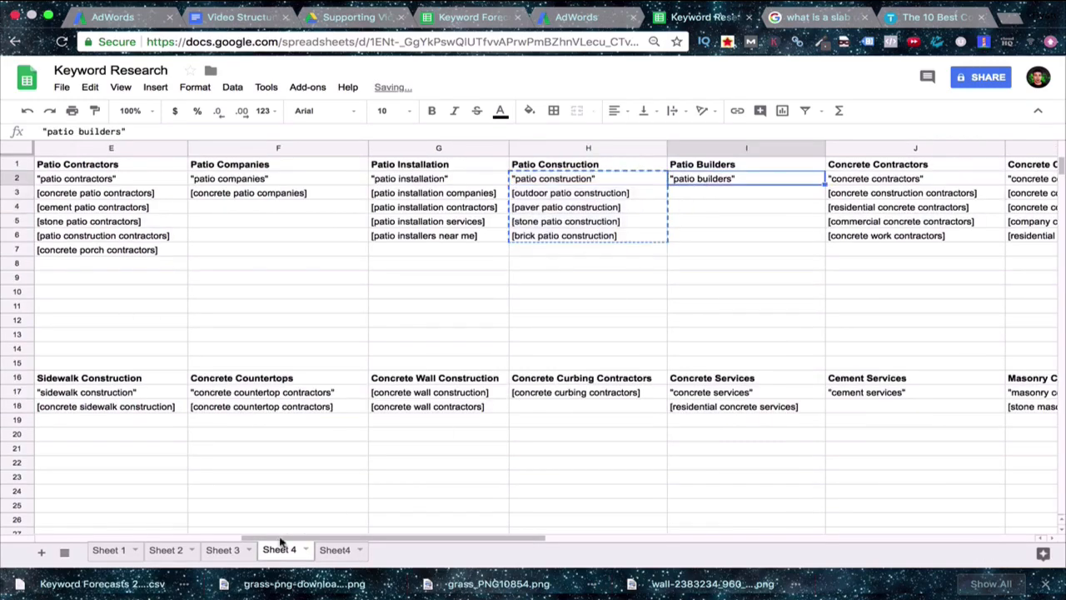
left_click(335, 550)
Copy the five concrete contractors keywords from J2:J6 of Sheet 4 into B39:B43 of the new sheet
left_click(281, 549)
scroll(500, 517, "right", 5)
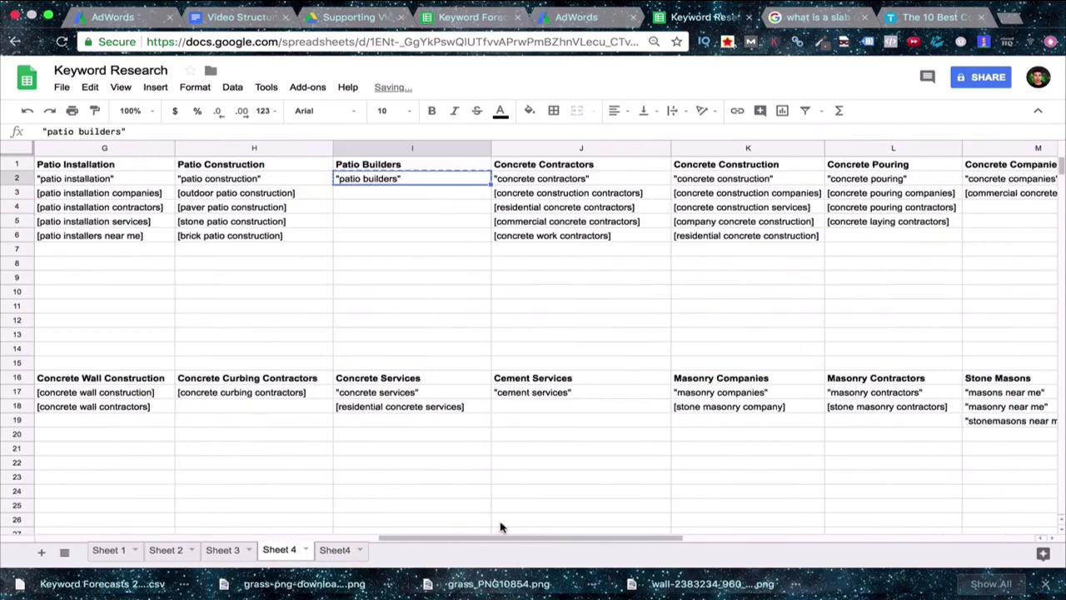
left_click_drag(528, 181, 506, 251)
key("super+c")
left_click(335, 550)
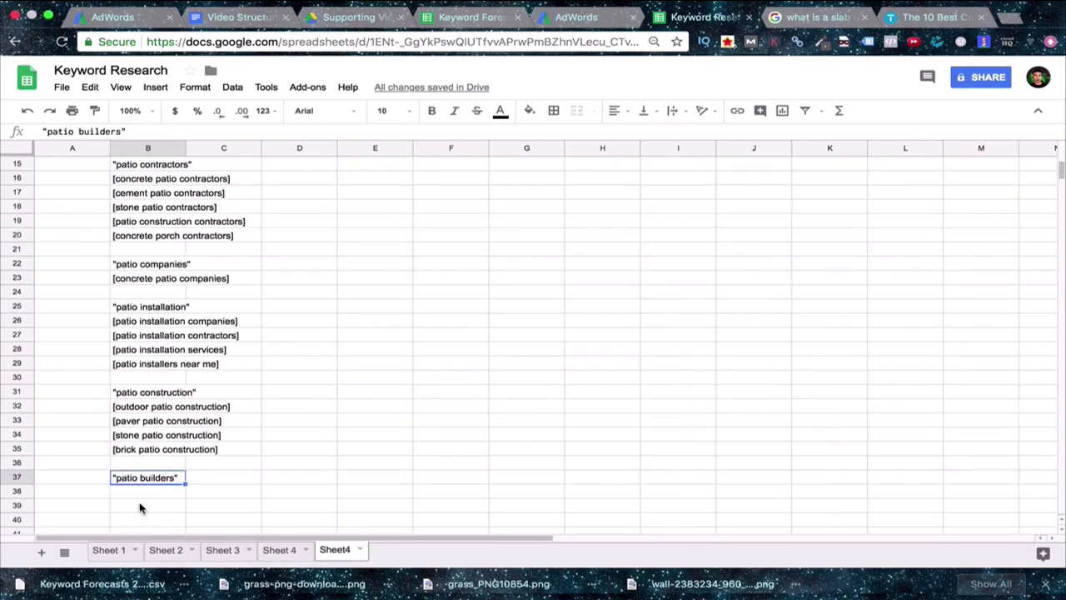
left_click(158, 508)
key("super+v")
Copy the five concrete construction keywords from K2:K6 of Sheet 4 into B45:B49 of the new sheet
left_click(281, 550)
left_click_drag(716, 180, 700, 239)
key("super+c")
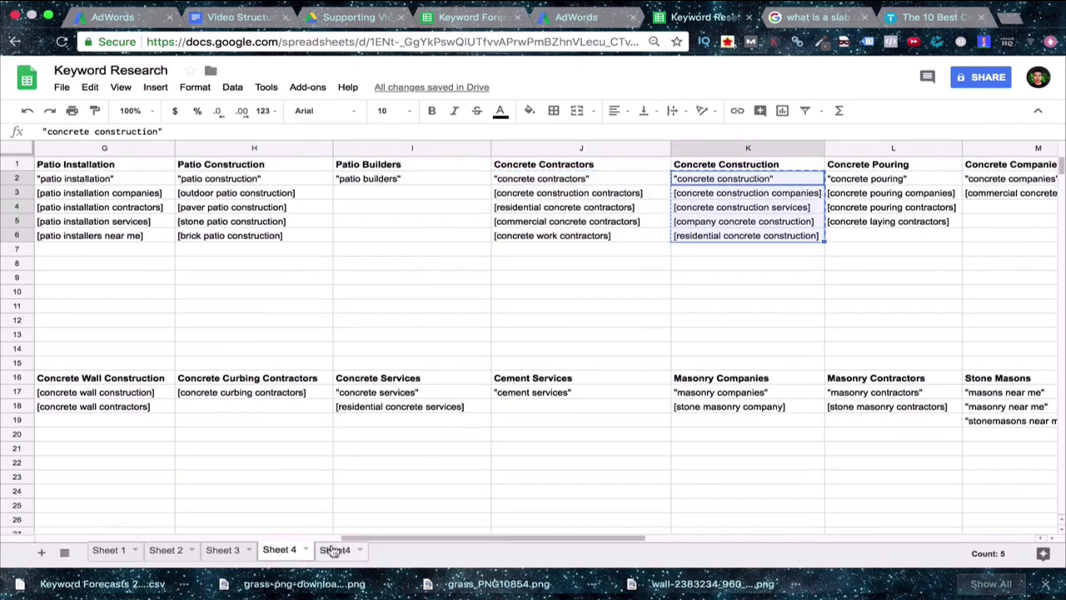
left_click(335, 550)
scroll(191, 500, "down", 5)
left_click(146, 406)
key("super+v")
Copy the four concrete pouring keywords from L2:L5 of Sheet 4 into B51:B54 of the new sheet
left_click(280, 550)
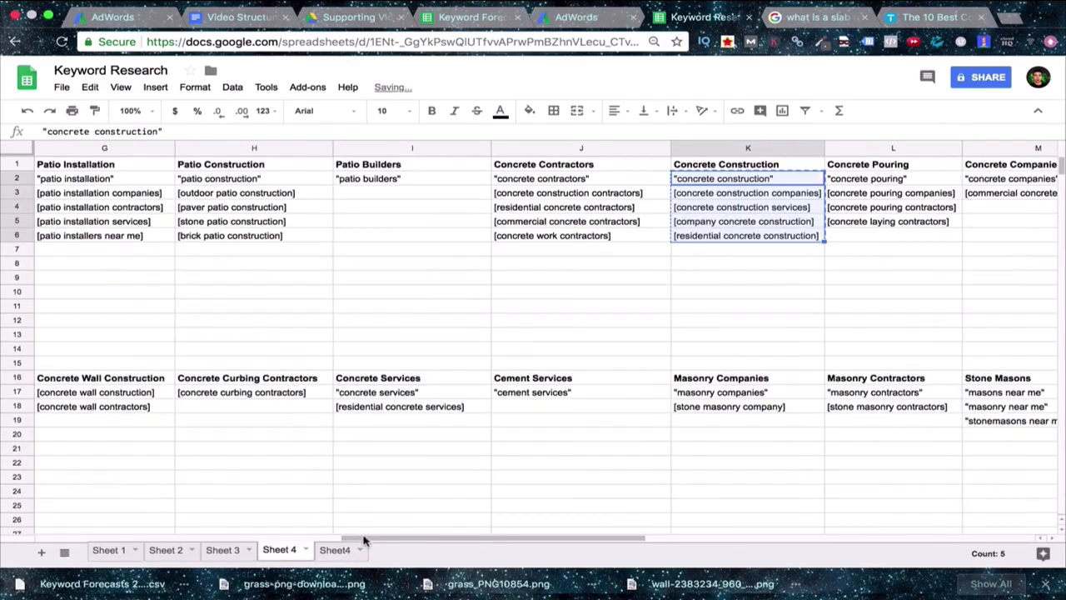
scroll(500, 349, "right", 3)
left_click_drag(568, 178, 564, 221)
key("super+c")
left_click(335, 550)
scroll(226, 448, "down", 2)
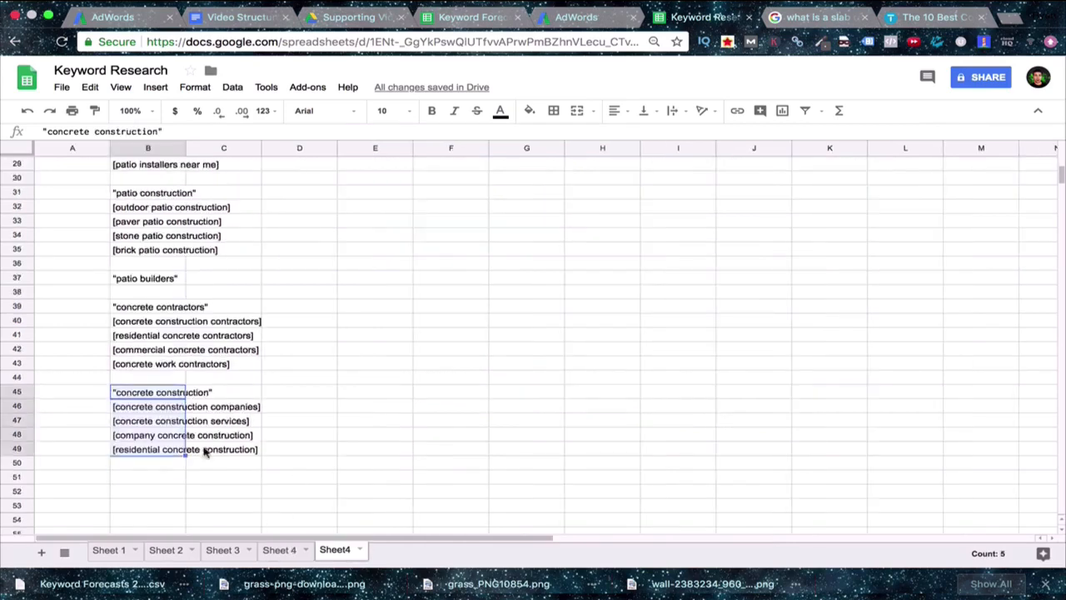
left_click(145, 422)
key("super+v")
Copy the two concrete companies keywords from M2:M3 of Sheet 4 for B56:B57 of the new sheet
left_click(285, 554)
left_click_drag(723, 179, 726, 194)
key("super+c")
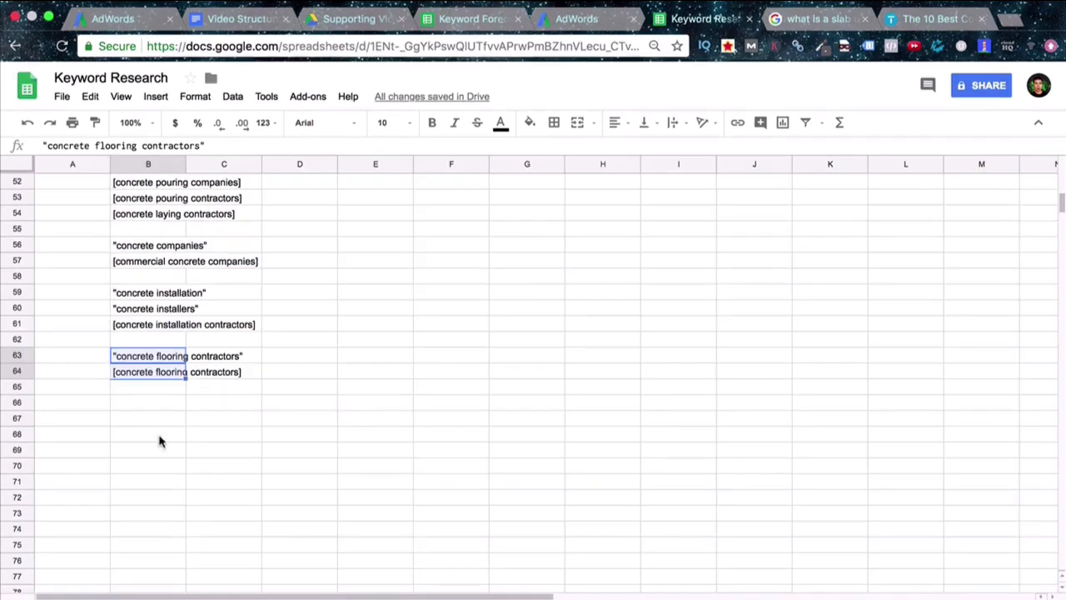
Paste the two copied concrete flatwork contractors keywords into B66:B67 of the new sheet
left_click(135, 403)
key("super+v")
Copy the two concrete step contractors keywords from C17:C18 of Sheet 4 into B69:B70 of the new sheet
left_click(250, 598)
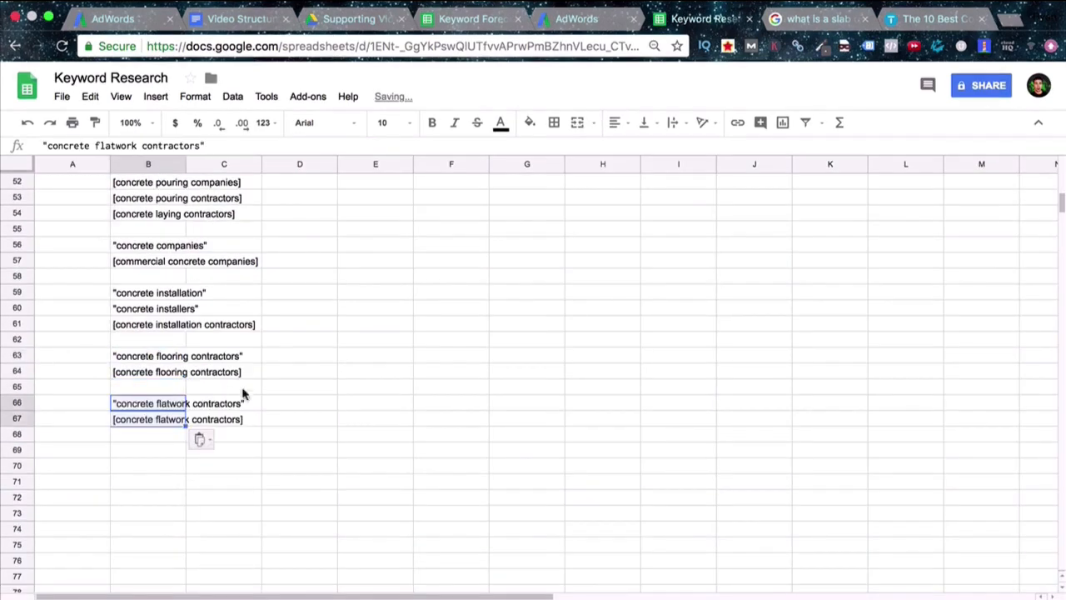
left_click_drag(438, 435, 425, 452)
key("super+c")
left_click(333, 598)
left_click(130, 450)
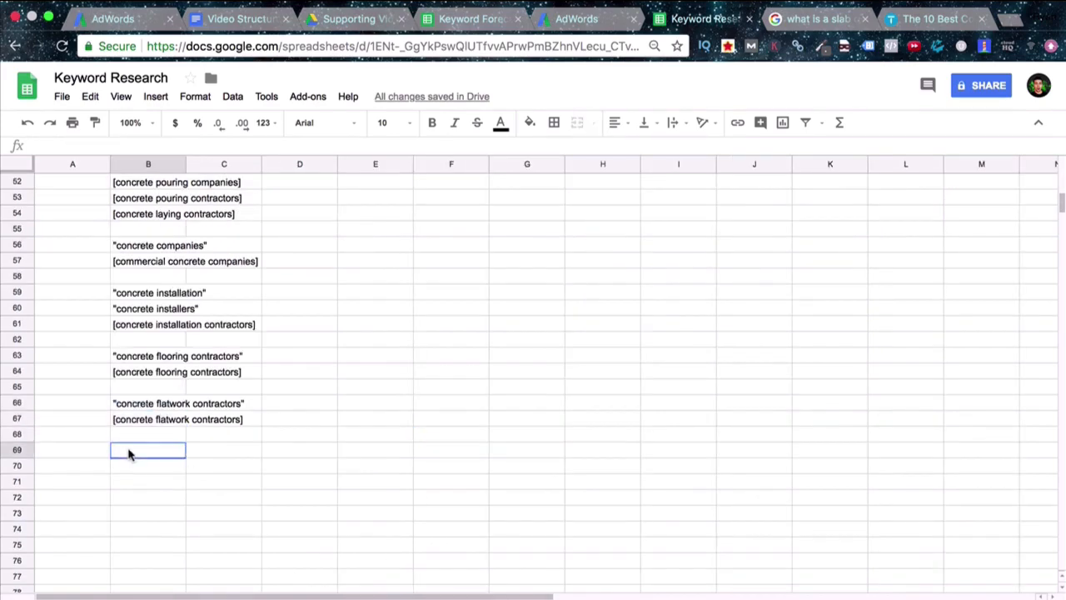
key("super+v")
Copy the three sidewalk contractors keywords from D17:D19 of Sheet 4 into B72:B74 of the new sheet
left_click(250, 598)
left_click_drag(568, 436, 573, 467)
key("super+c")
left_click(334, 598)
left_click(128, 503)
key("super+v")
Copy the two sidewalk construction keywords from E17:E18 of Sheet 4 into B76:B77 of the new sheet
left_click(383, 598)
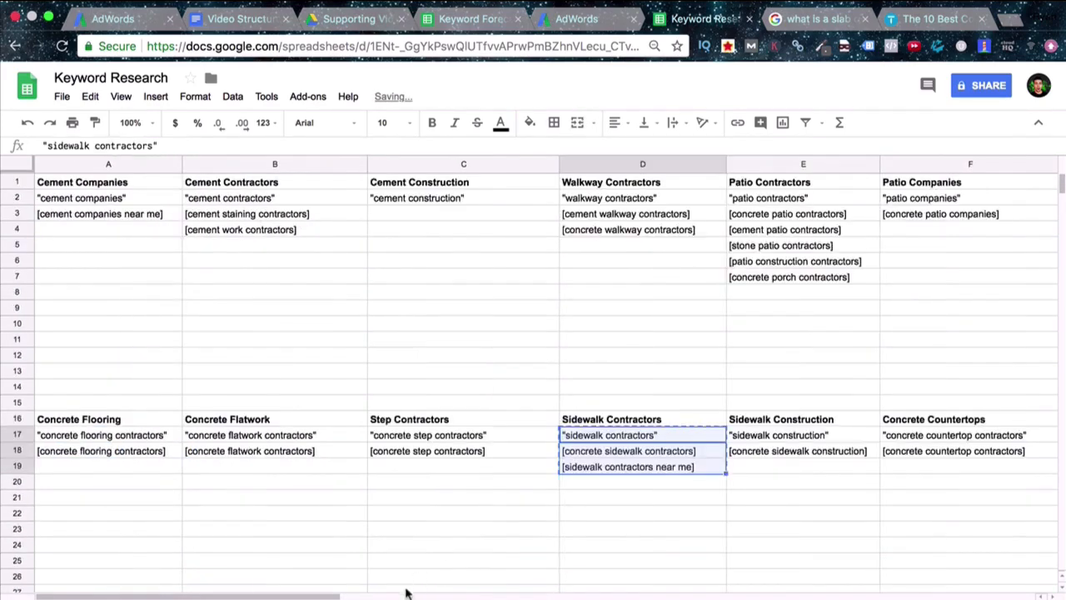
scroll(325, 491, "right", 6)
left_click_drag(267, 439, 272, 459)
key("super+c")
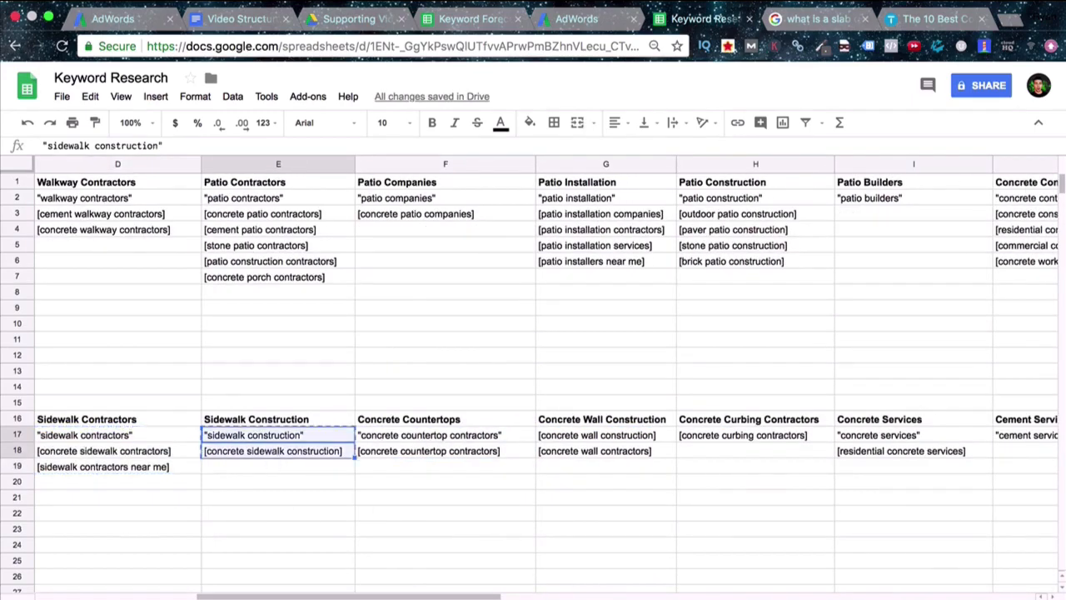
left_click(333, 598)
left_click(129, 559)
key("super+v")
Copy the two concrete countertop contractors keywords from F17:F18 of Sheet 4 into B79:B80 of the new sheet
left_click(383, 598)
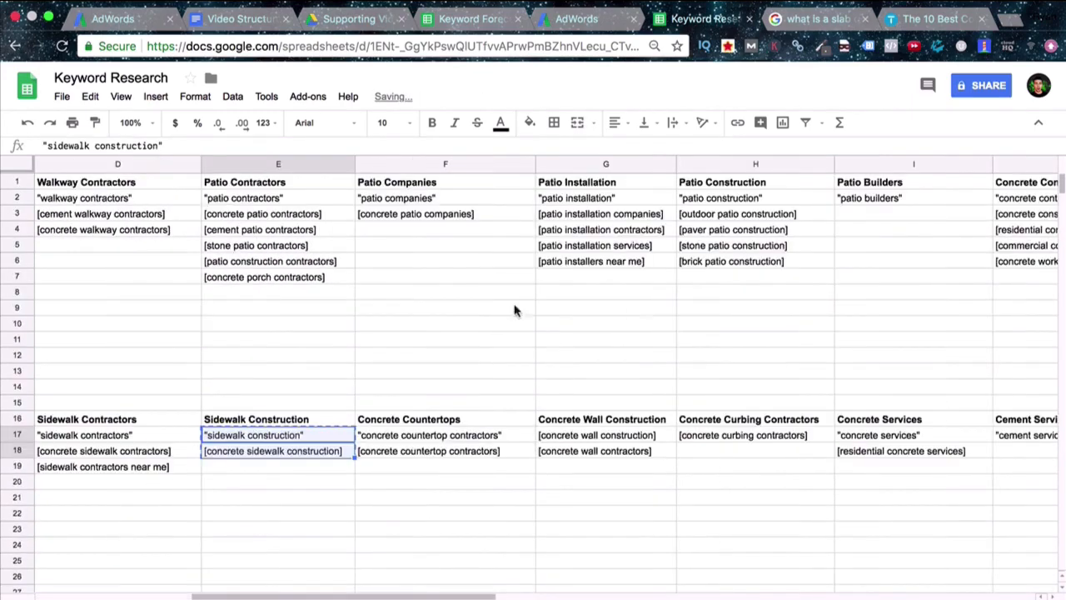
left_click_drag(408, 435, 406, 453)
key("super+c")
left_click(334, 598)
left_click(148, 420)
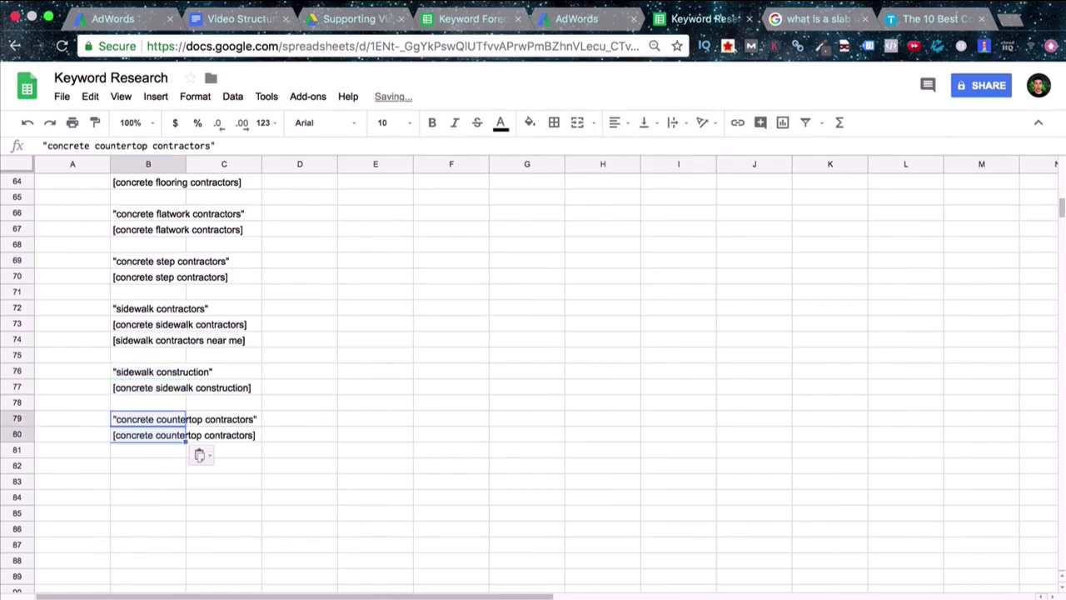
key("super+v")
Copy the concrete wall construction and concrete wall contractors keywords from G17:G18 of Sheet 4
left_click(384, 599)
left_click_drag(563, 434, 559, 455)
key("super+c")
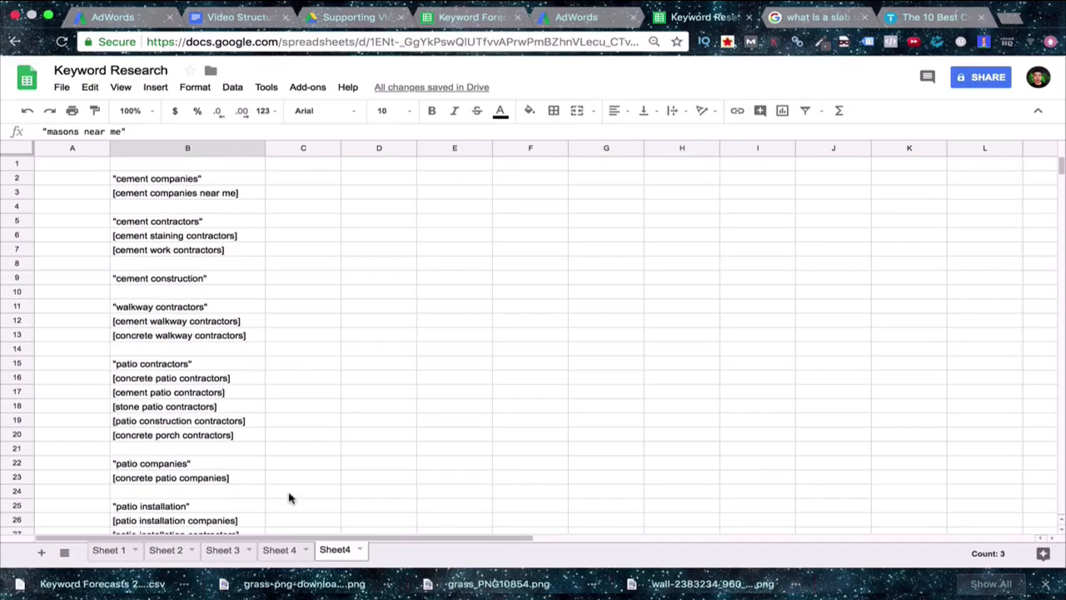
Copy the Cement Companies heading from A1 of Sheet 4 into A2 of the new sheet, beside its first keyword
left_click(284, 552)
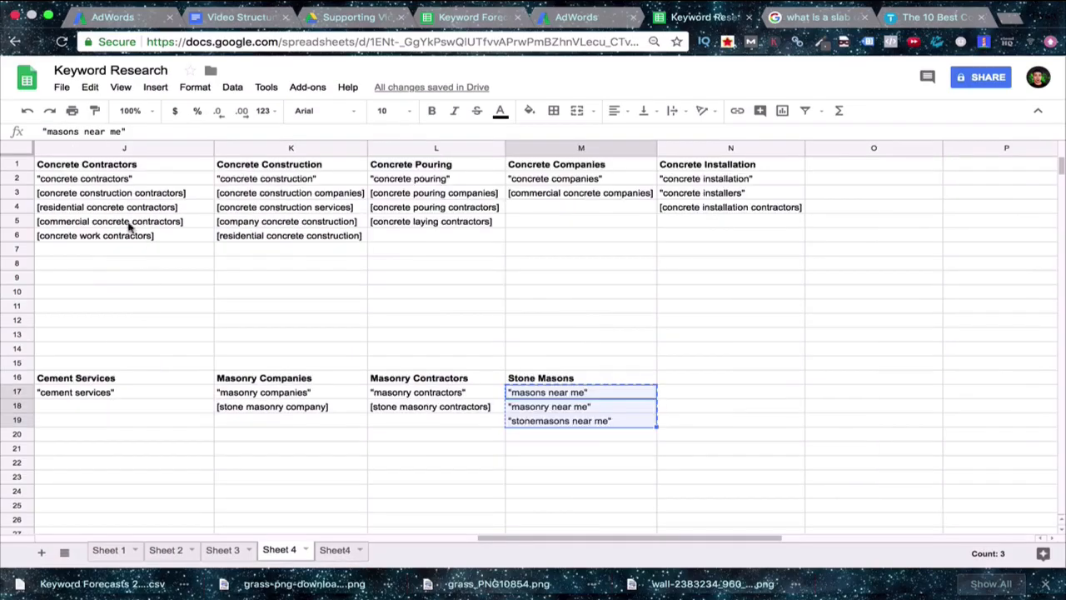
left_click_drag(488, 539, 2, 471)
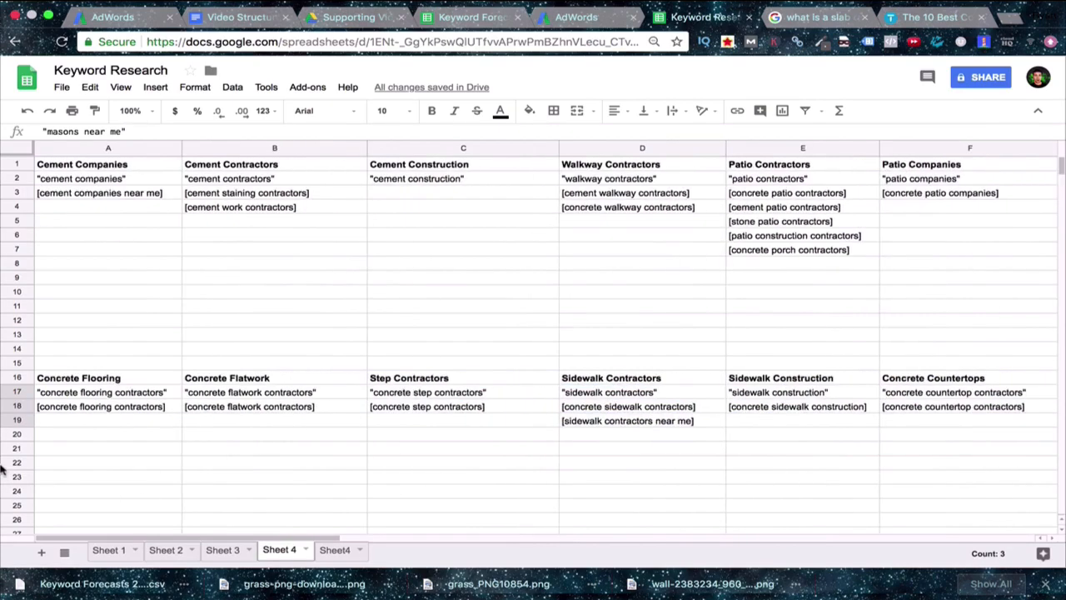
left_click(64, 165)
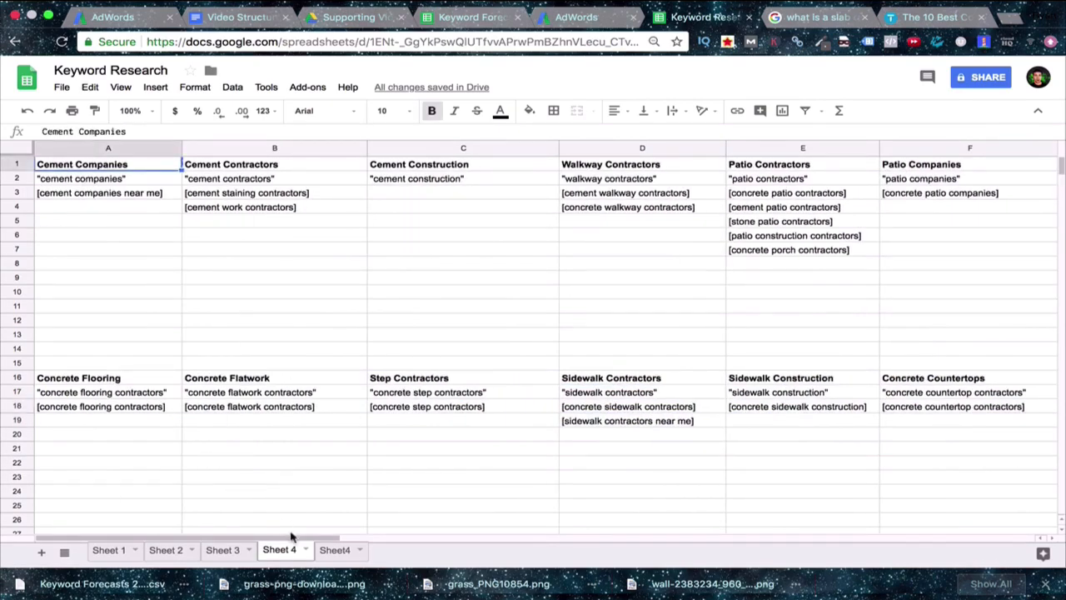
left_click(333, 550)
left_click(78, 178)
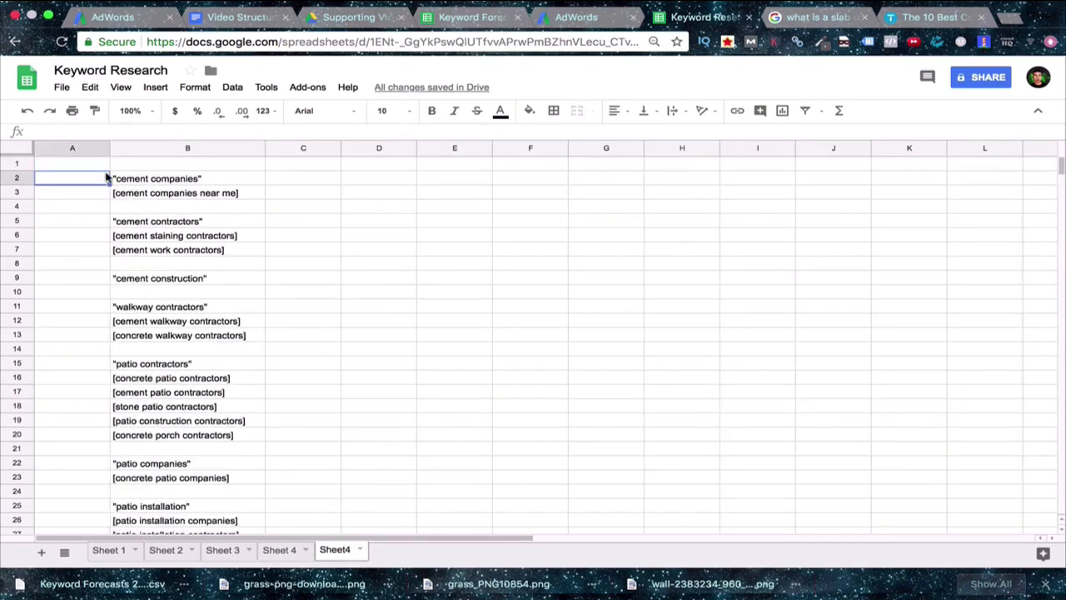
key("ctrl+v")
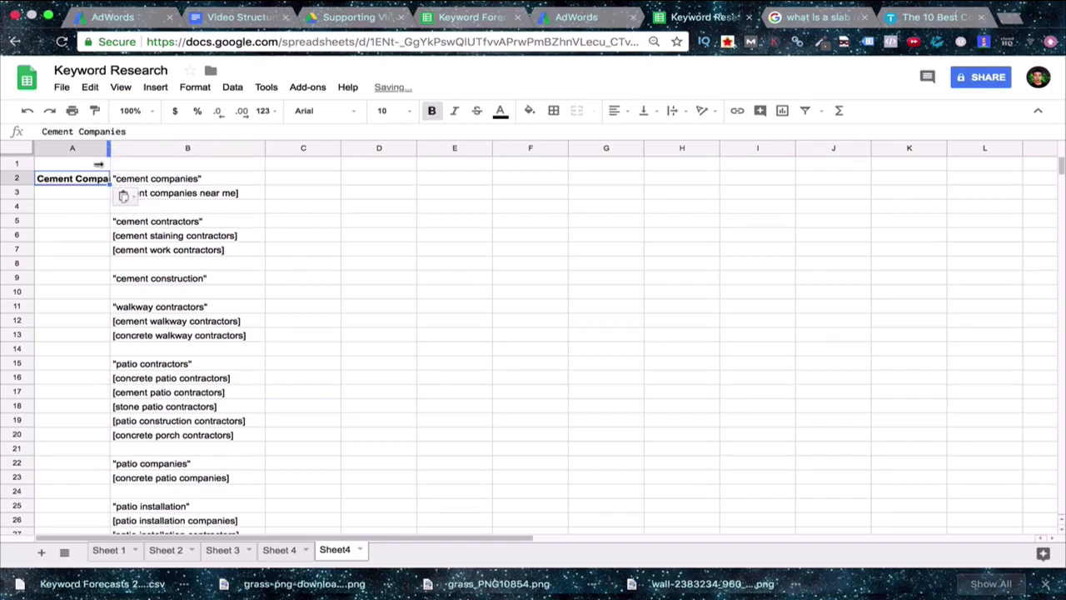
Fit column A's width to its contents and repeat the Cement Companies name in A3
double_click(108, 150)
left_click(100, 221)
left_click(113, 183)
double_click(130, 185)
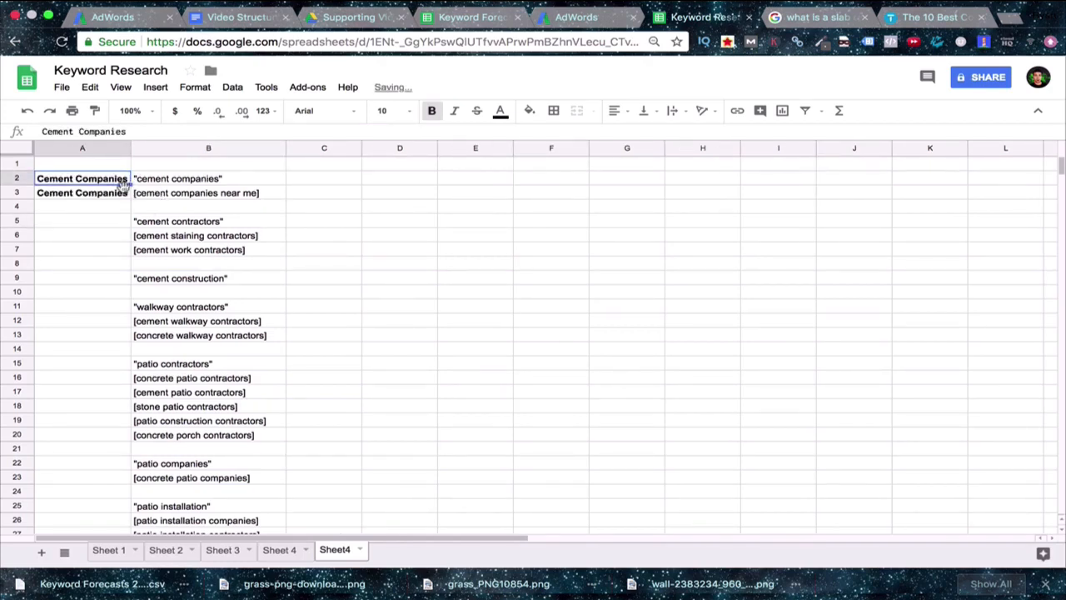
left_click(81, 235)
left_click_drag(94, 183, 95, 200)
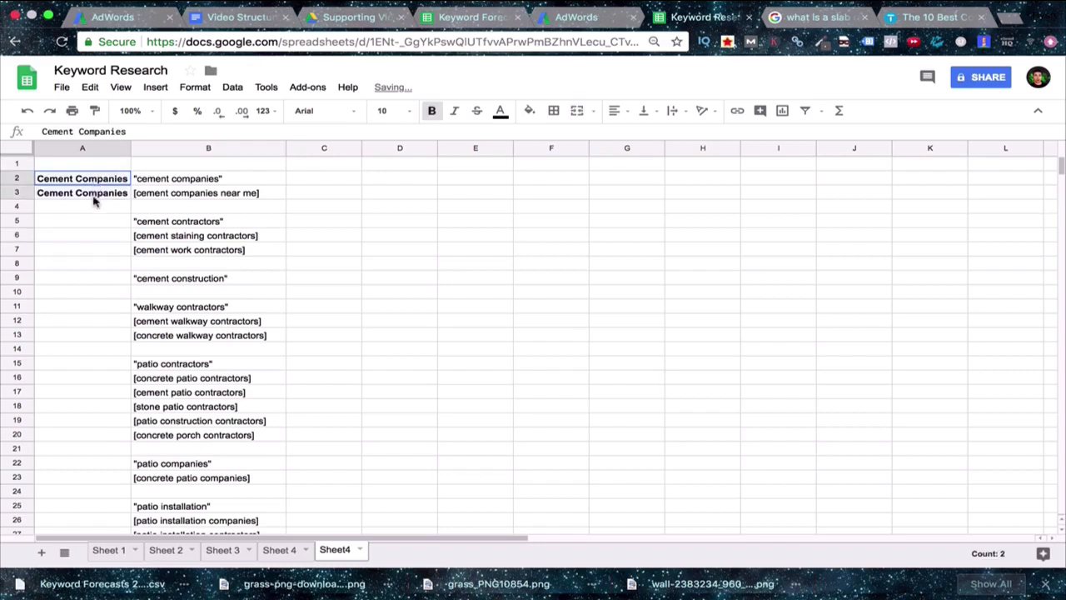
left_click_drag(164, 183, 82, 198)
left_click(67, 237)
Copy the Cement Contractors heading from B1 of Sheet 4 into A5, A6 and A7 of the new sheet
left_click(66, 223)
left_click(280, 550)
left_click(214, 166)
key("ctrl+c")
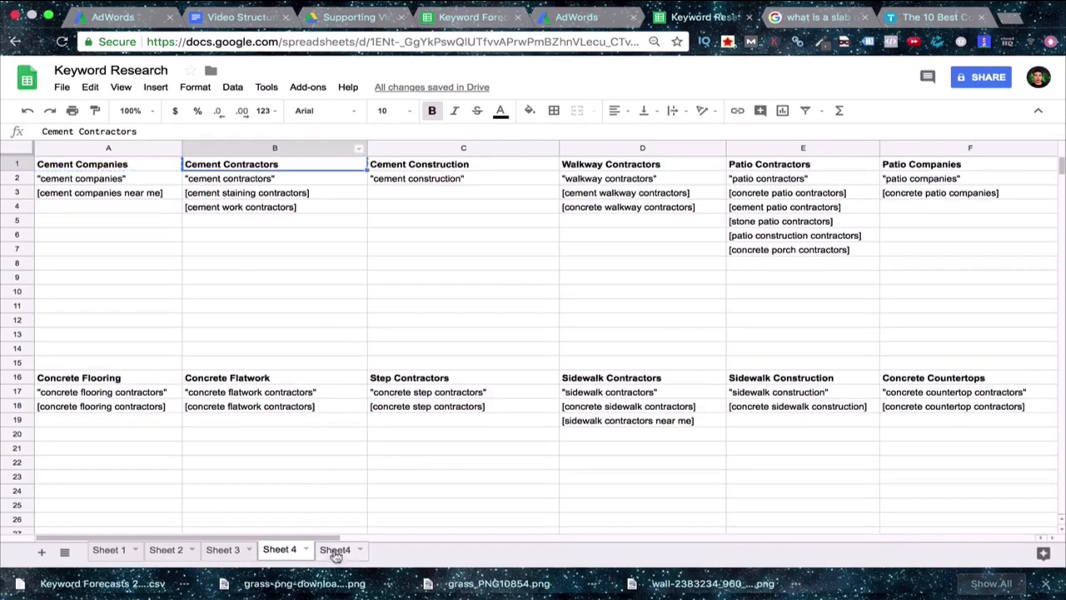
left_click(335, 549)
key("ctrl+v")
key("Down")
key("ctrl+v")
key("Down")
key("ctrl+v")
key("Down")
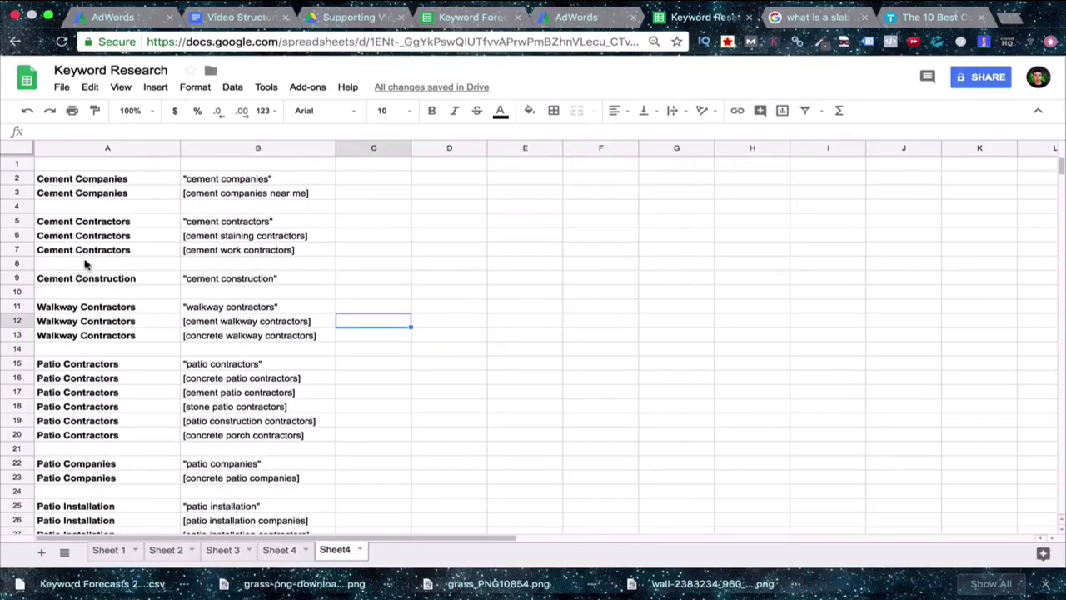
Delete the empty row 1 above the compiled ad group list
left_click(17, 164)
right_click(18, 164)
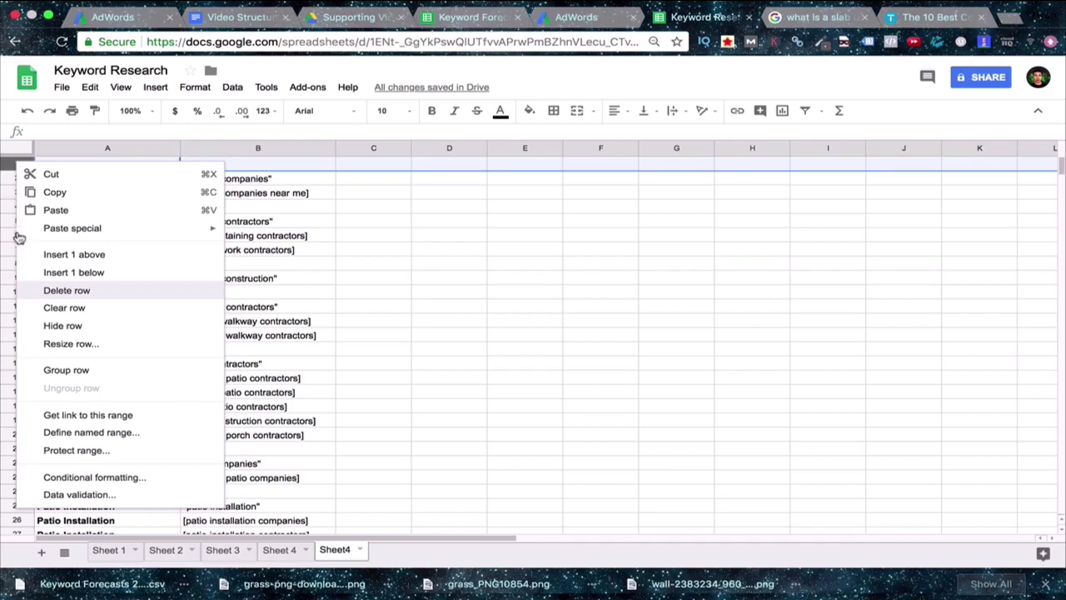
key("Return")
left_click(381, 208)
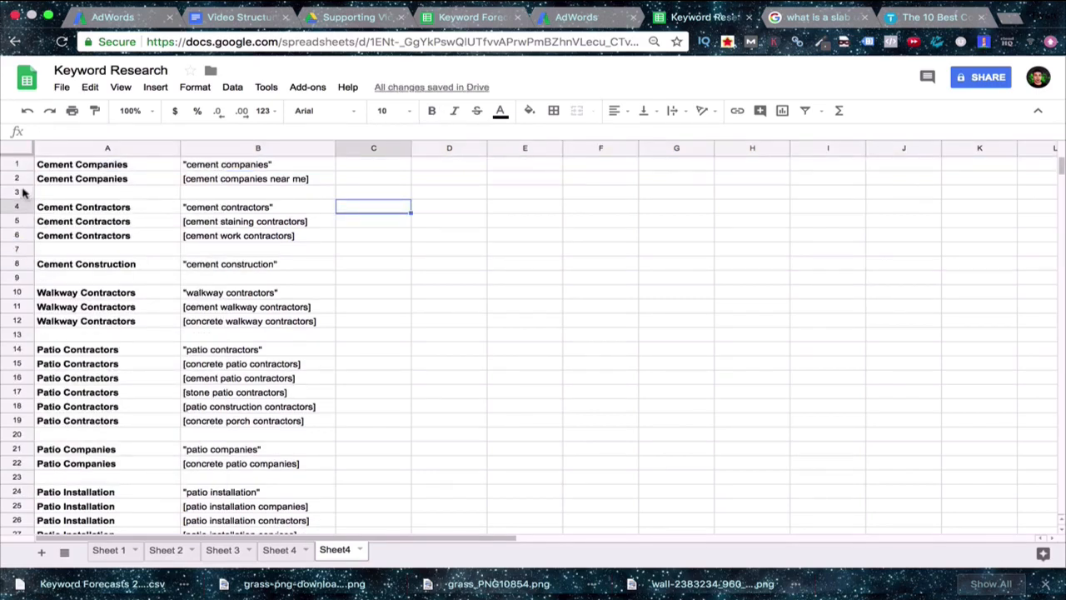
Delete all the blank rows separating the ad groups in the compiled list, from row 3 through row 97
left_click(18, 192)
left_click(16, 249, "super")
left_click(17, 277, "super")
left_click(16, 334, "super")
left_click(17, 433, "super")
scroll(54, 399, "down", 3)
left_click(17, 321, "super")
left_click(17, 406, "super")
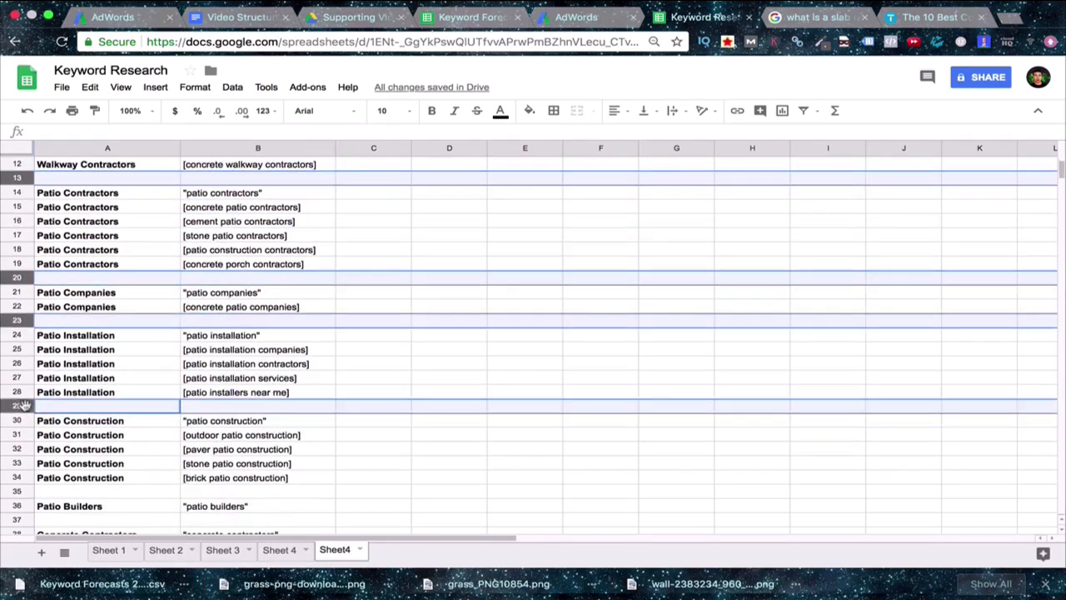
scroll(18, 333, "down", 3)
left_click(16, 334, "super")
left_click(16, 363, "super")
scroll(27, 363, "down", 3)
left_click(25, 292, "super")
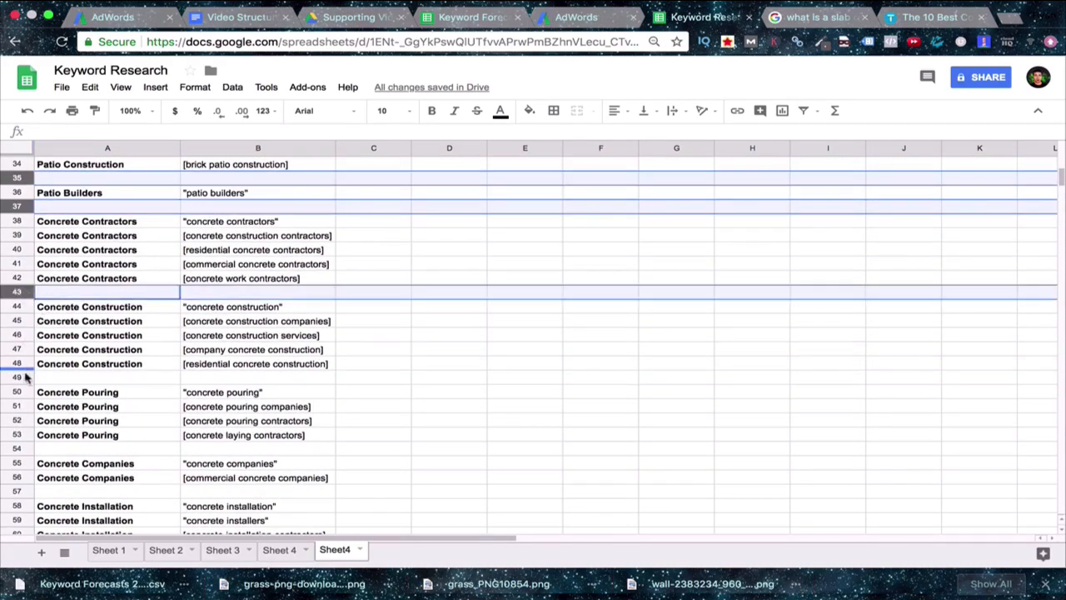
left_click(24, 376, "super")
scroll(23, 377, "down", 3)
left_click(25, 292, "super")
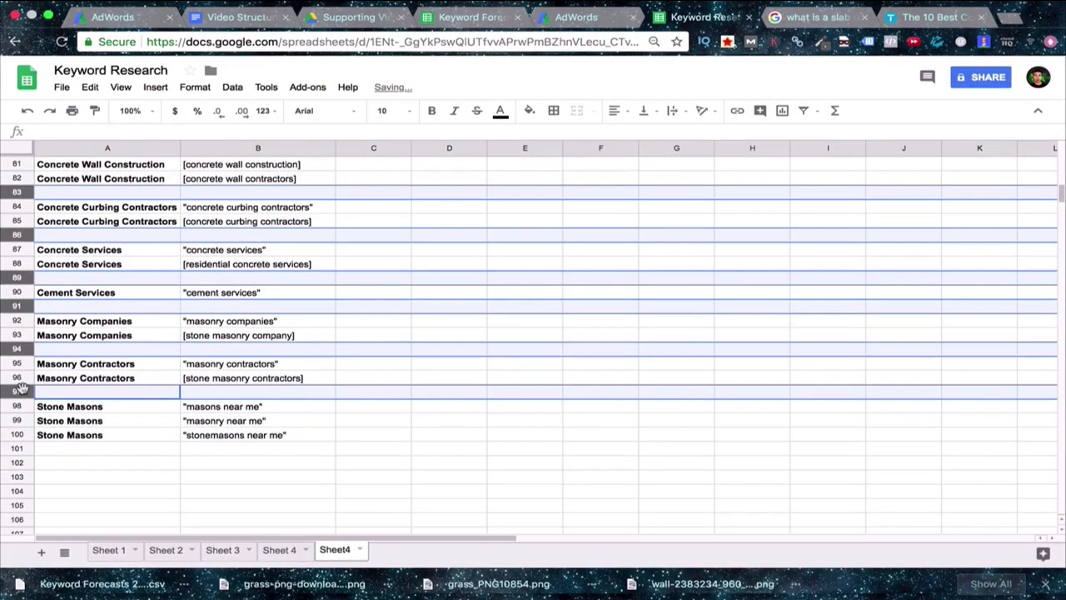
right_click(22, 389)
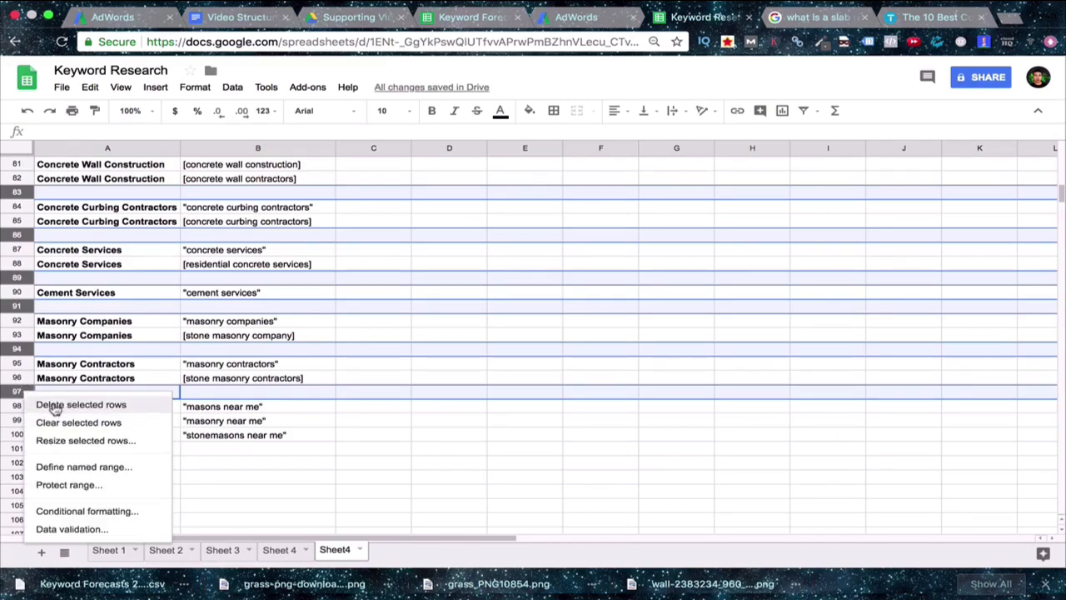
left_click(55, 405)
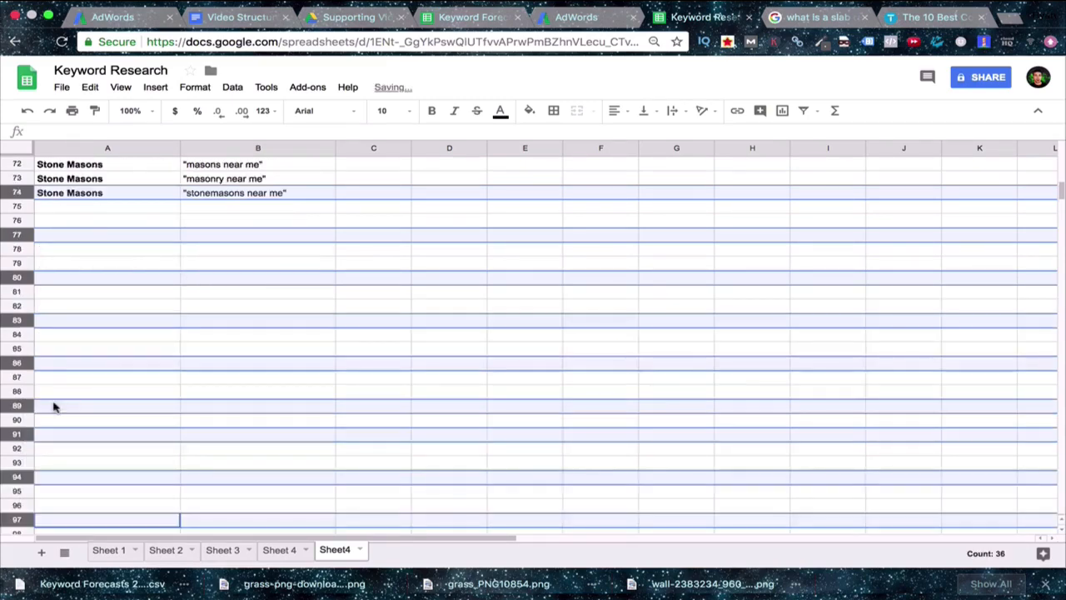
scroll(91, 379, "up", 20)
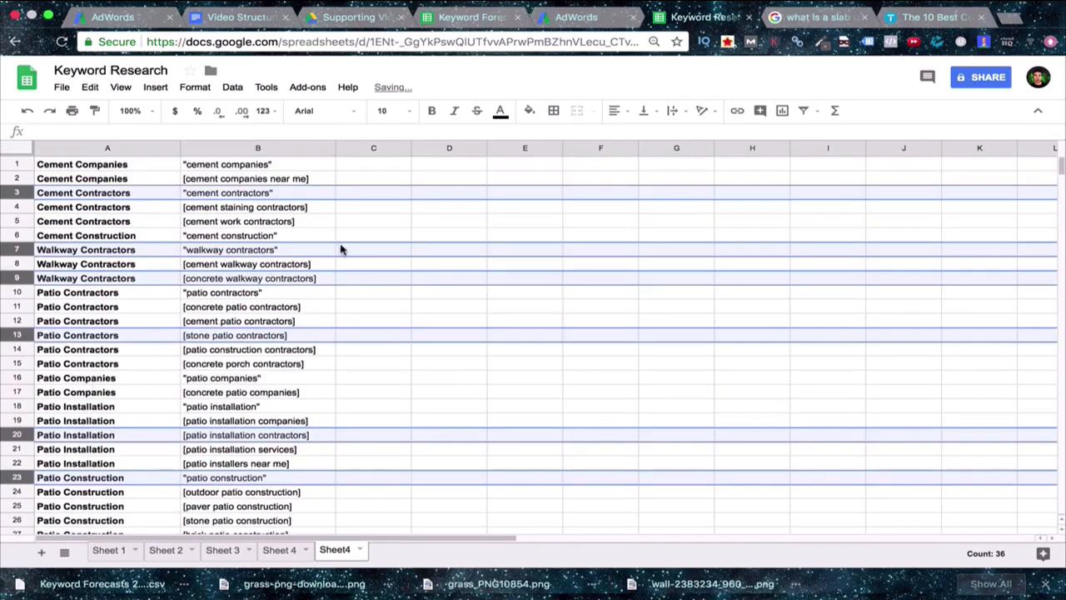
left_click(356, 254)
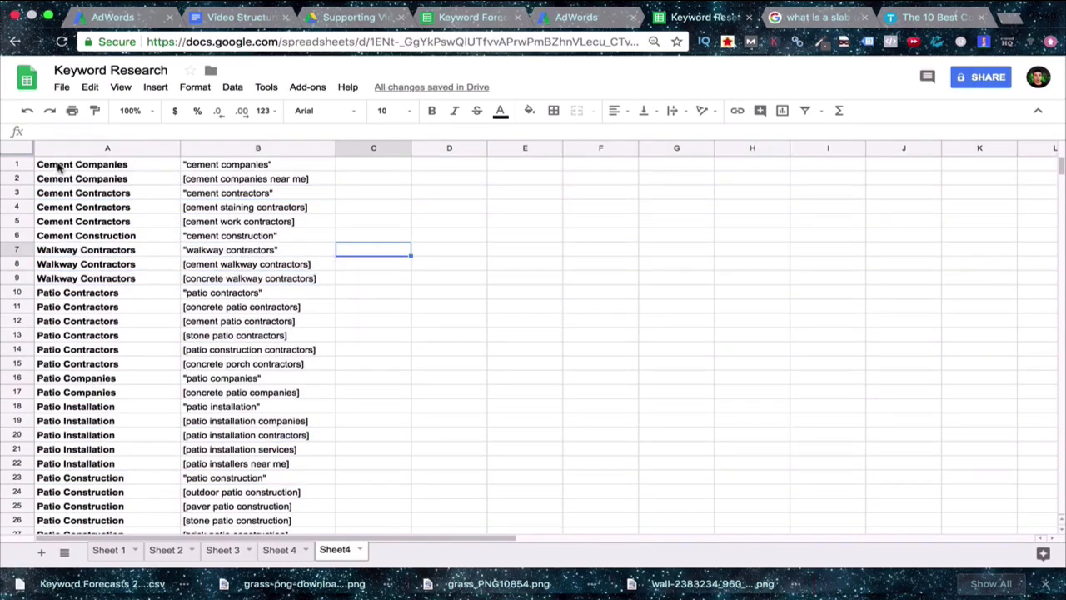
Move the whole ad group and keyword list from columns A and B one column over, starting at B1
left_click_drag(58, 167, 198, 169)
key("ctrl+shift+Down")
key("ctrl+c")
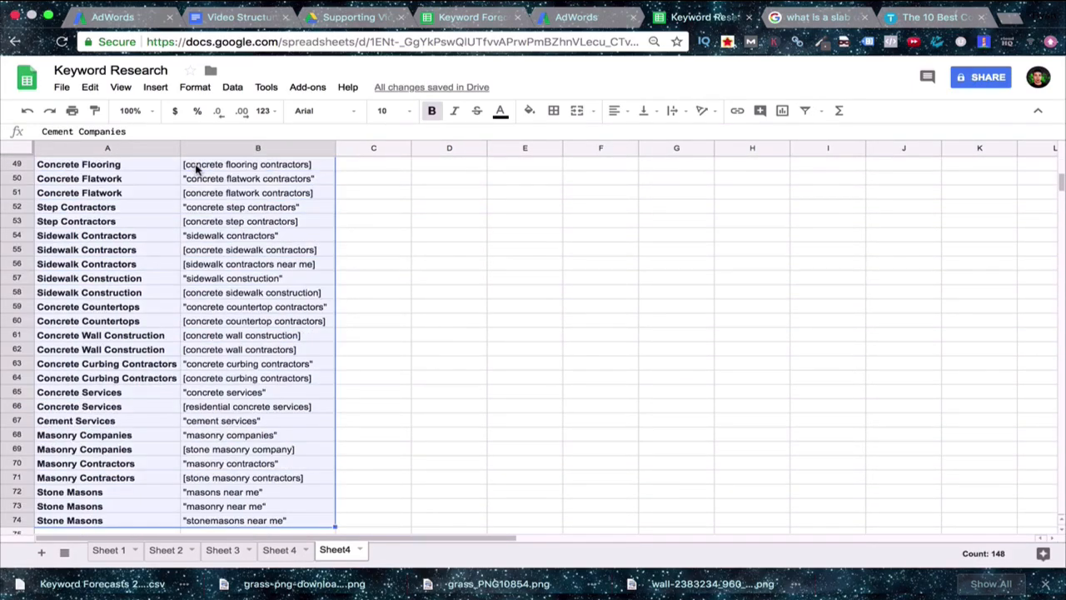
scroll(120, 258, "up", 10)
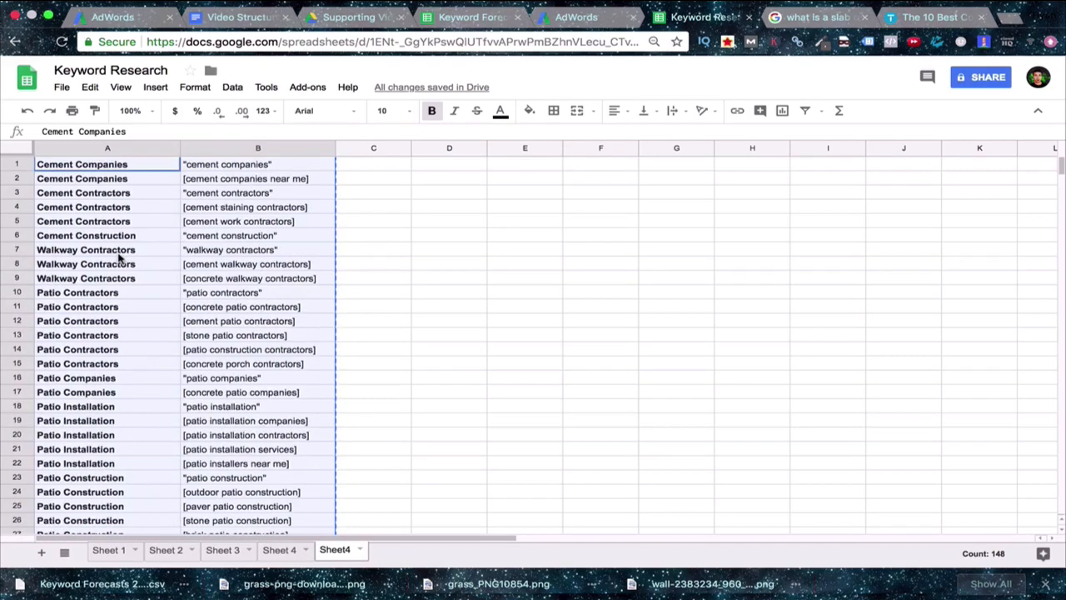
left_click(212, 165)
key("ctrl+v")
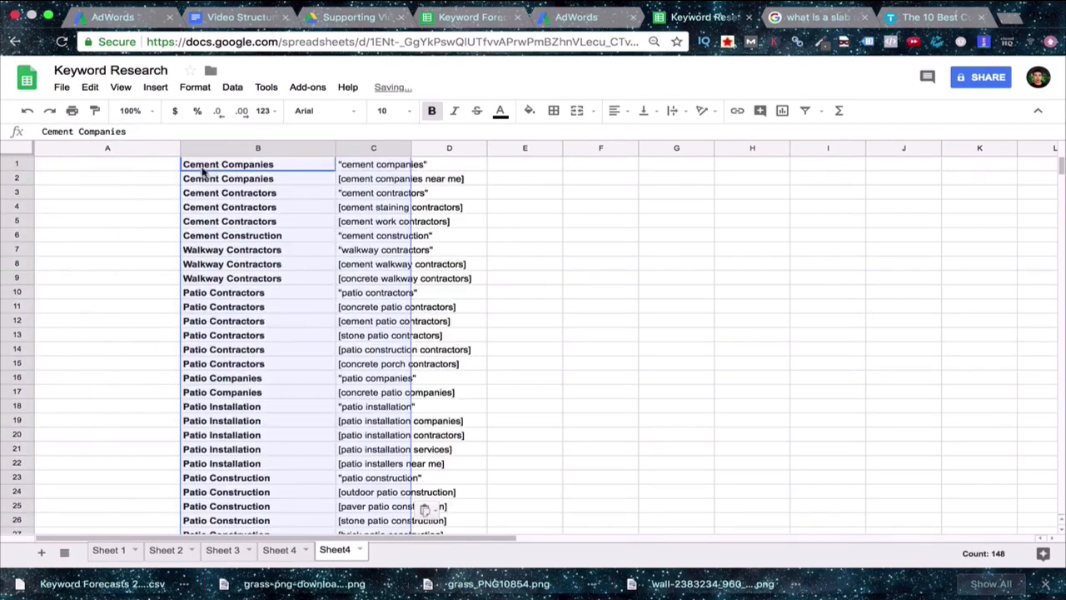
left_click(115, 179)
key("Up")
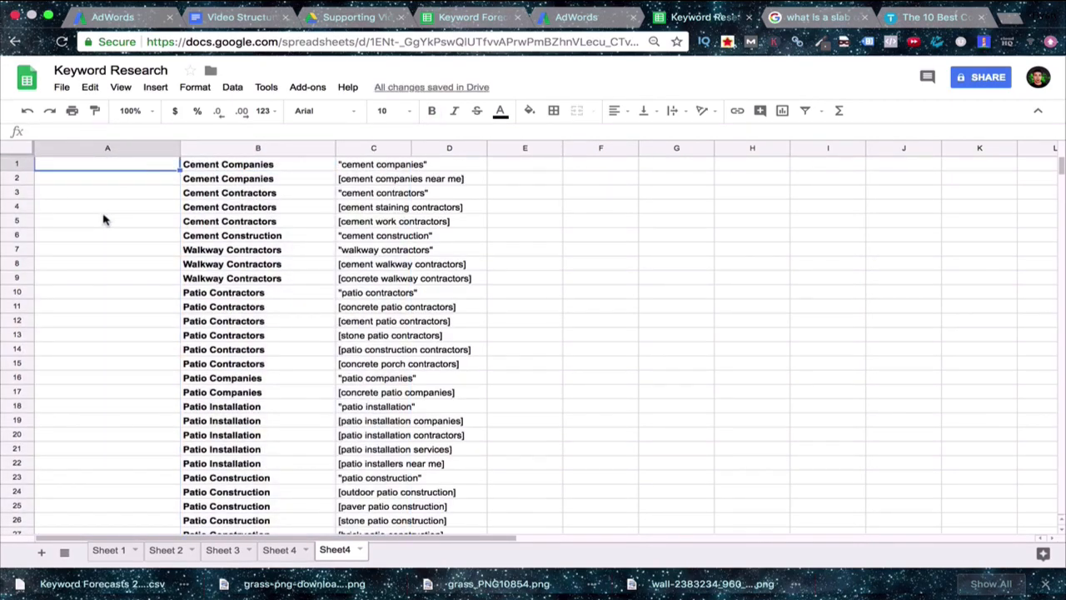
left_click(197, 169)
left_click(393, 166)
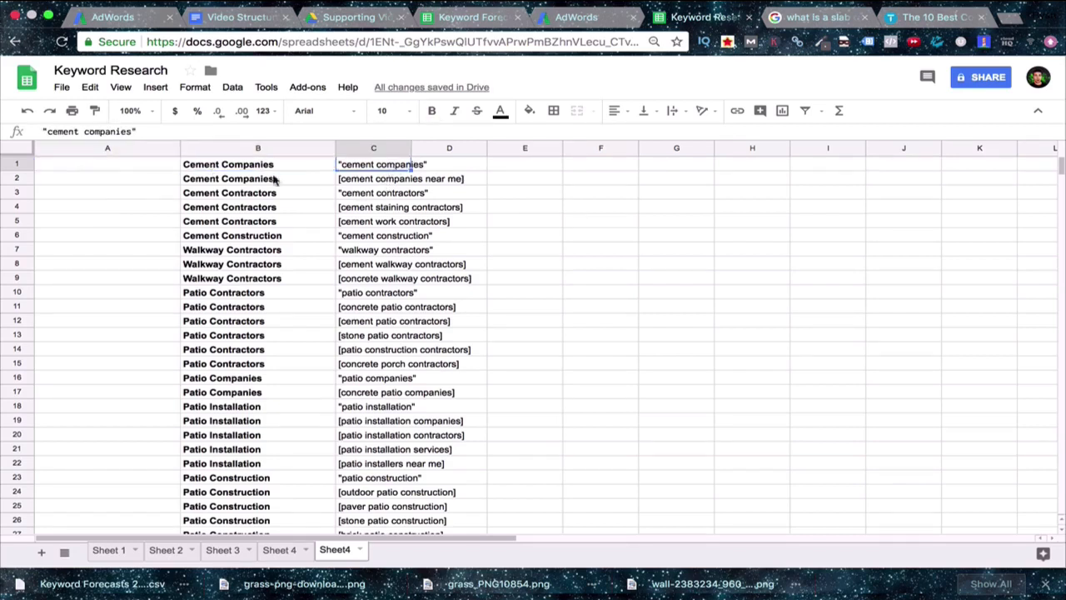
Enter Hardscape in A1, beside the first Cement Companies row
left_click(110, 166)
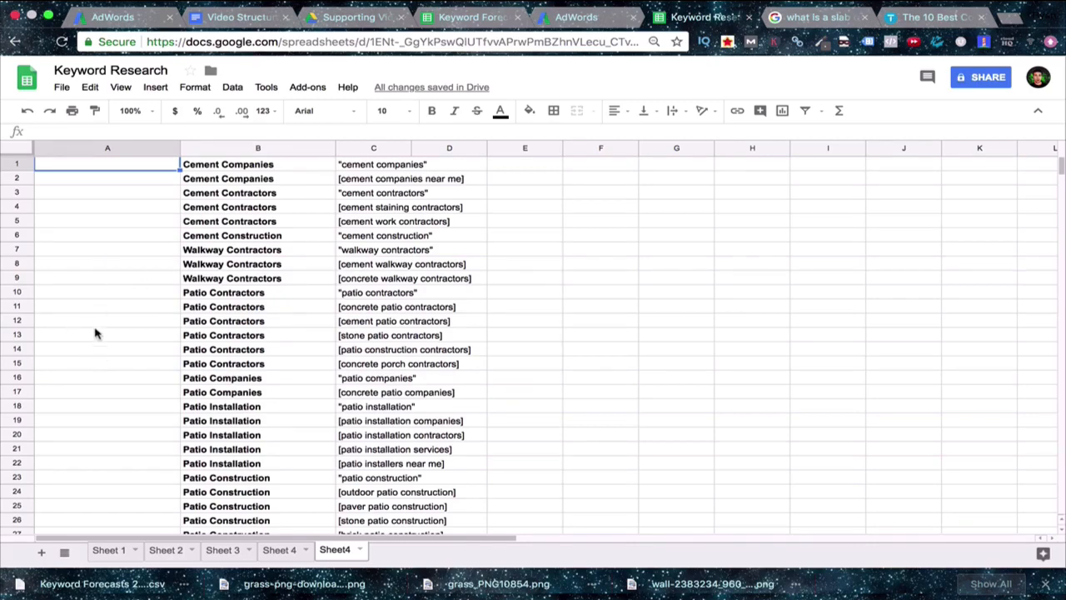
scroll(96, 318, "down", 2)
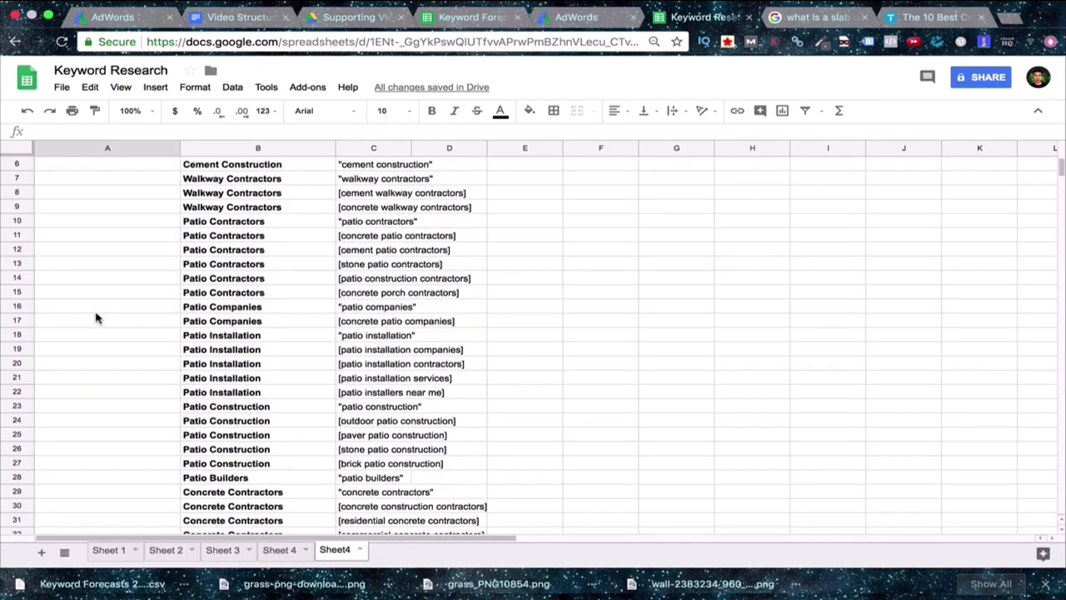
scroll(97, 316, "down", 3)
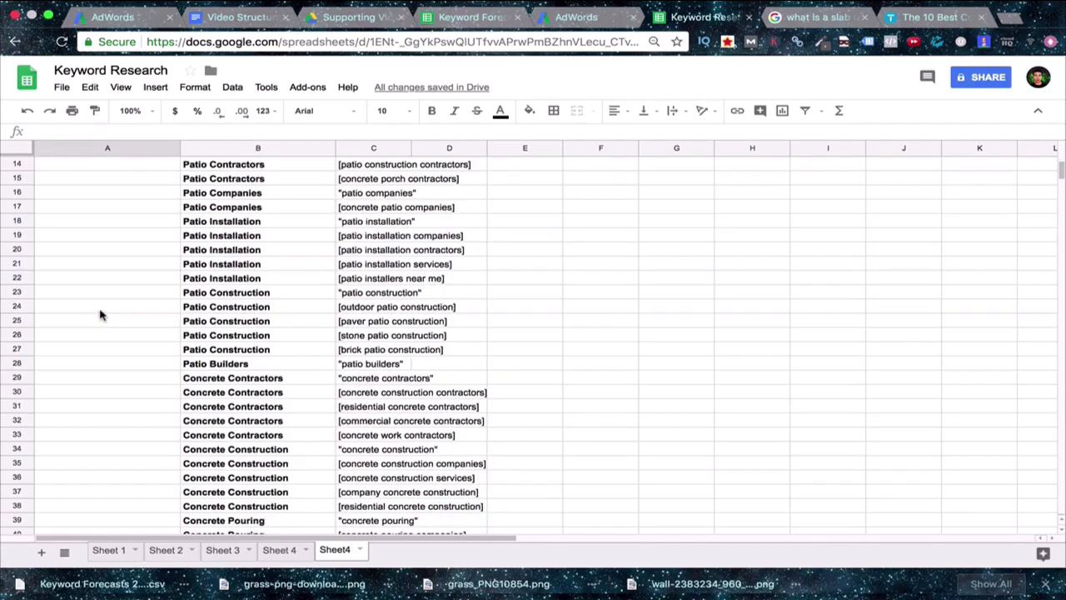
scroll(102, 315, "down", 2)
scroll(138, 310, "down", 6)
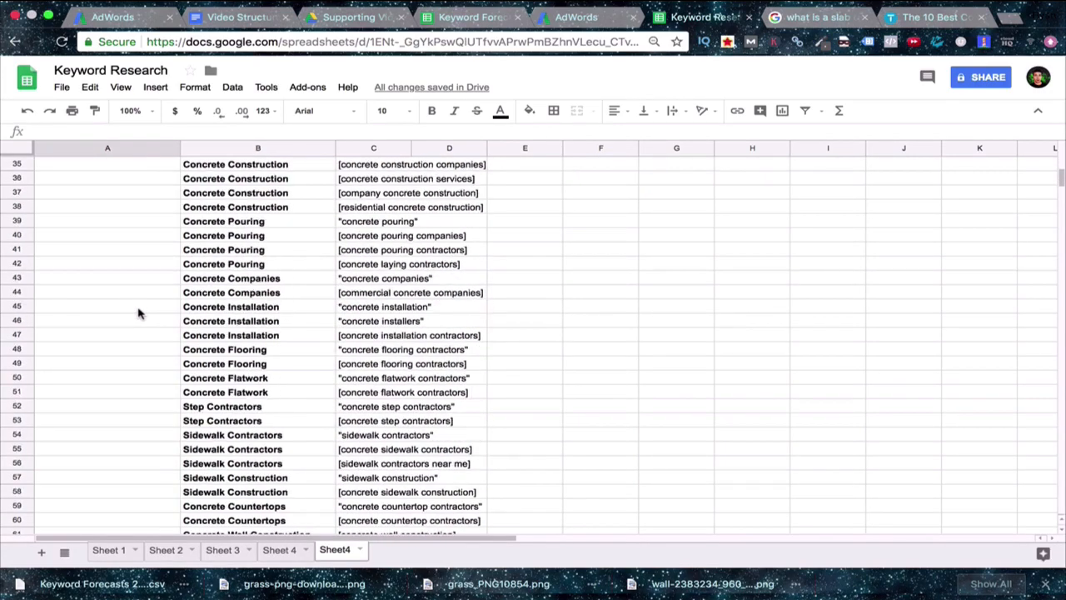
scroll(138, 313, "down", 7)
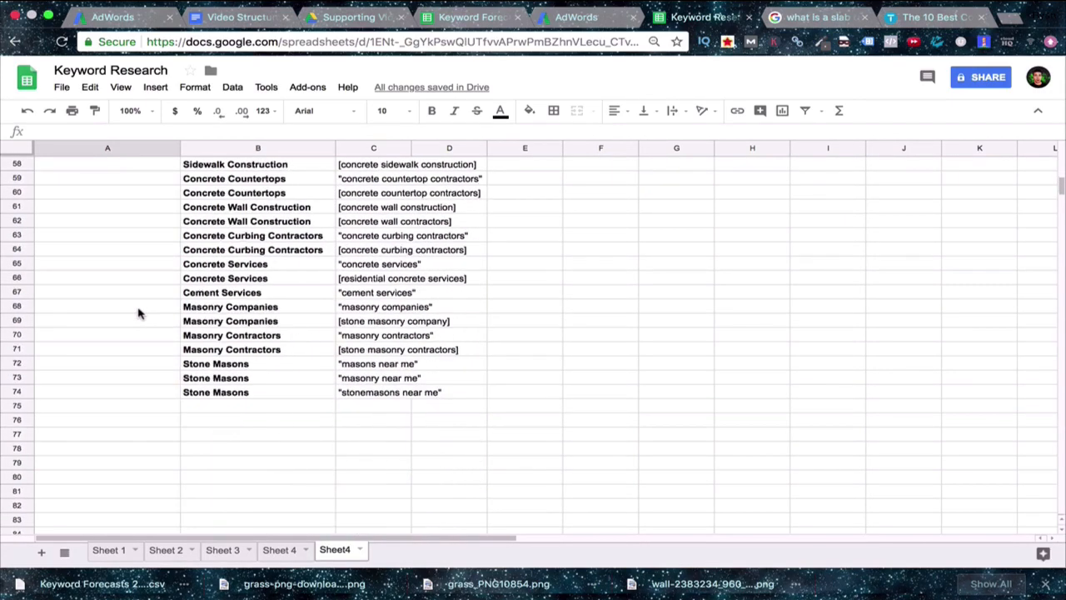
scroll(139, 313, "up", 3)
scroll(139, 314, "up", 15)
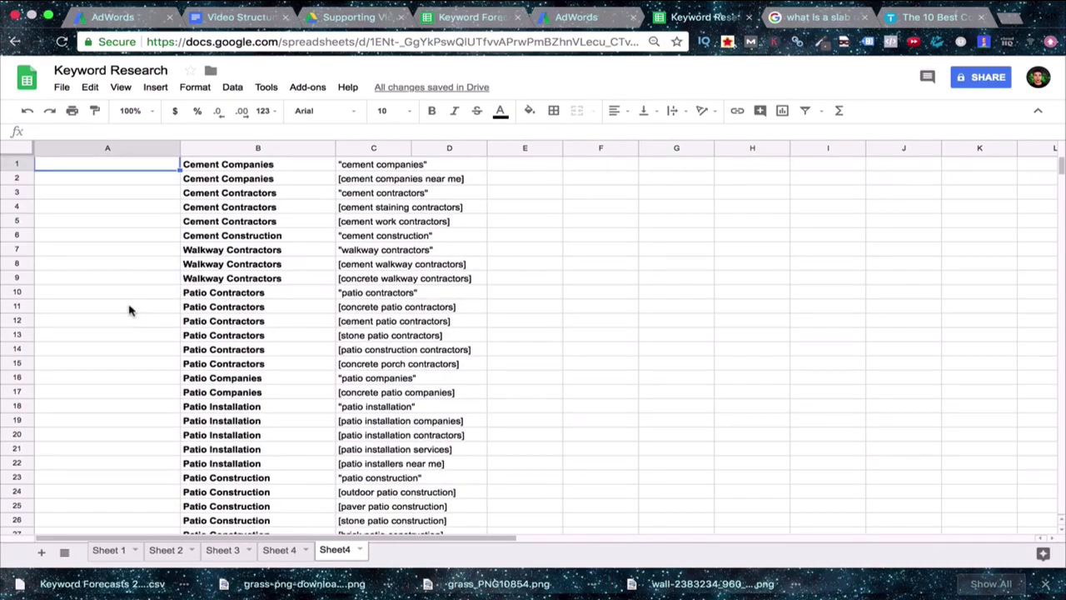
type("Hardscape")
key("Return")
Enter Landscape, Excavation and Snow Removal in A2, A3 and A4 below Hardscape
type("Landscape")
key("Return")
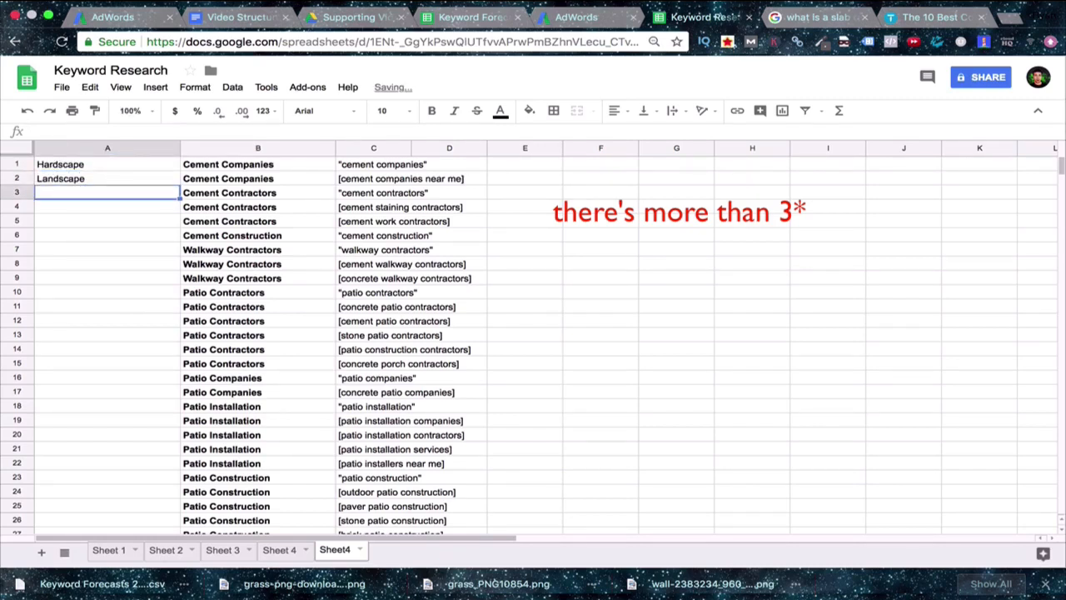
type("La")
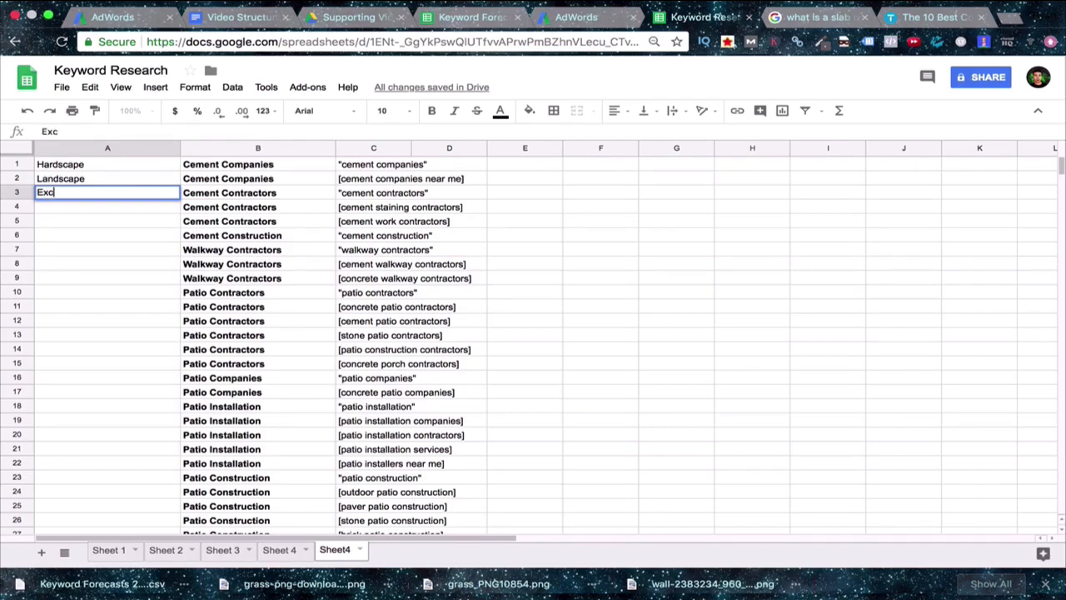
type("n")
key("Return")
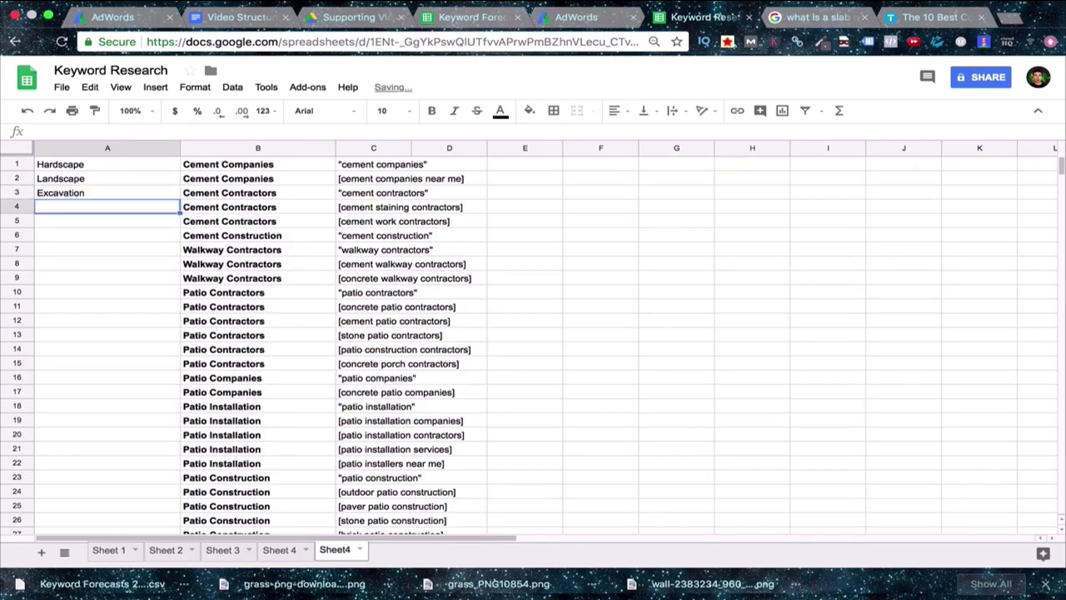
type("Snow Removal")
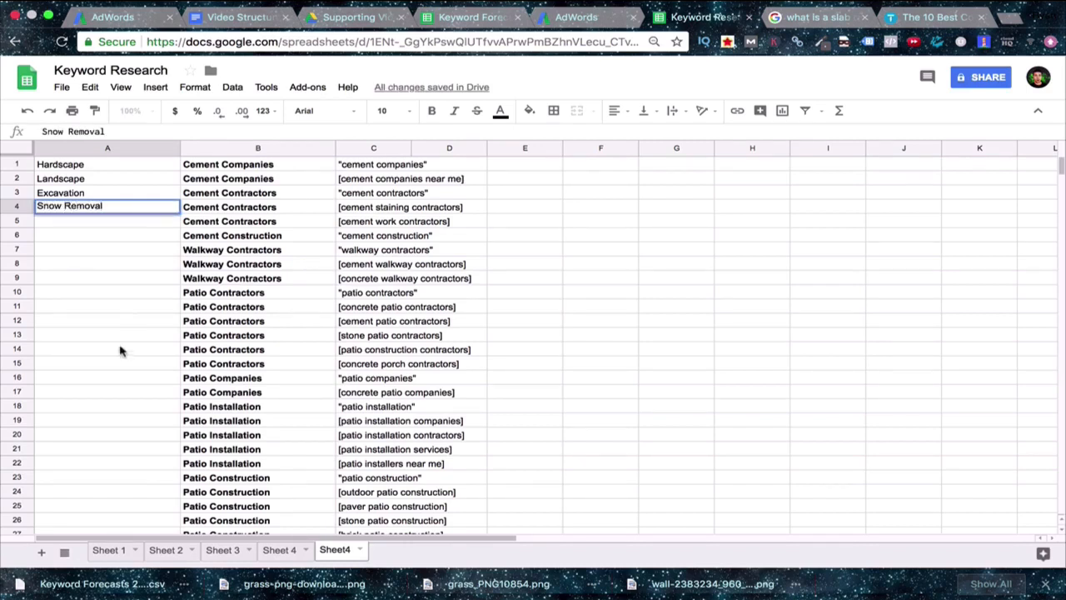
left_click(121, 337)
left_click_drag(367, 169, 356, 280)
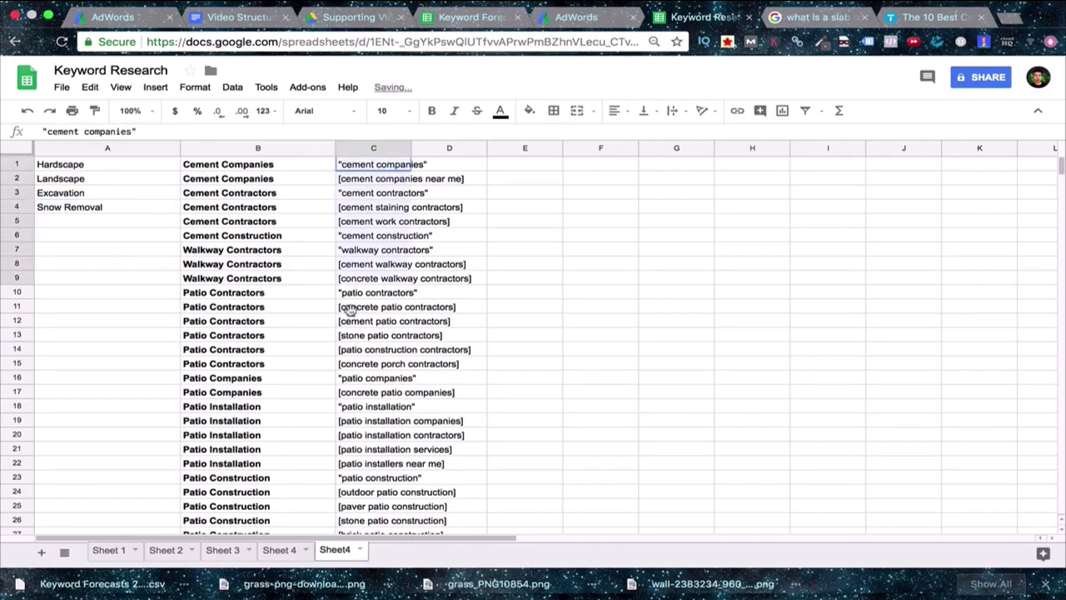
left_click(43, 225)
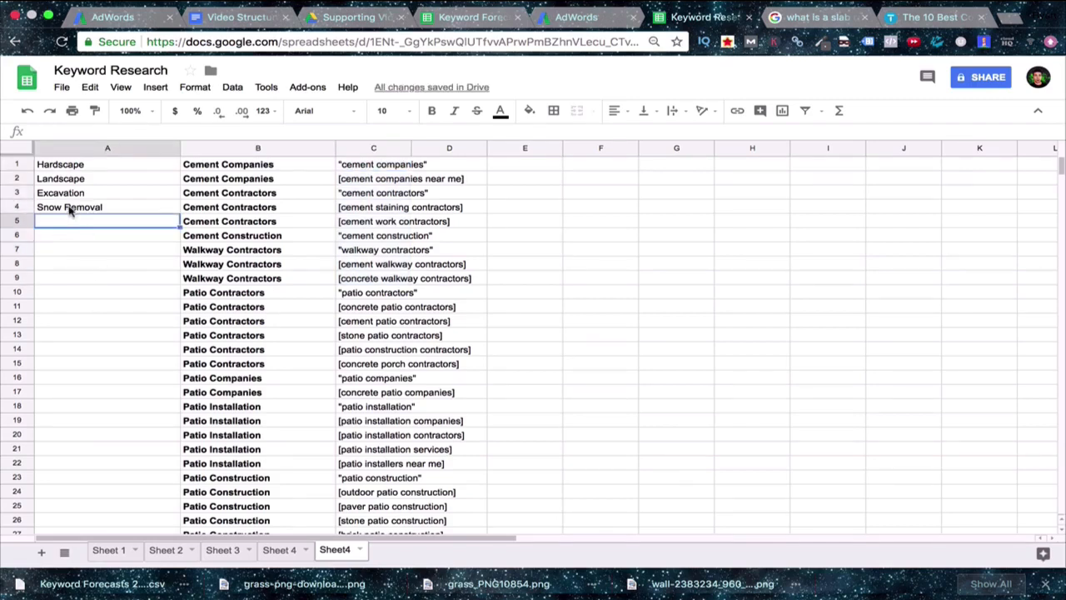
Clear the three names below Hardscape from cells A2 to A4
left_click_drag(69, 208, 44, 178)
key("Delete")
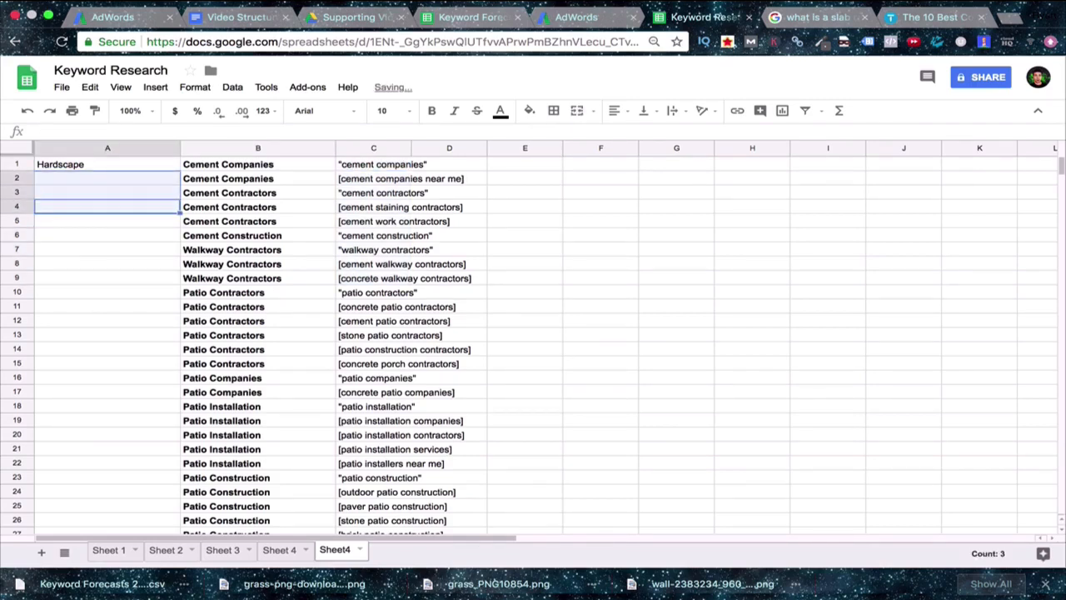
left_click(70, 253)
Fill Hardscape from A1 down column A to the end of the keyword list
left_click(70, 169)
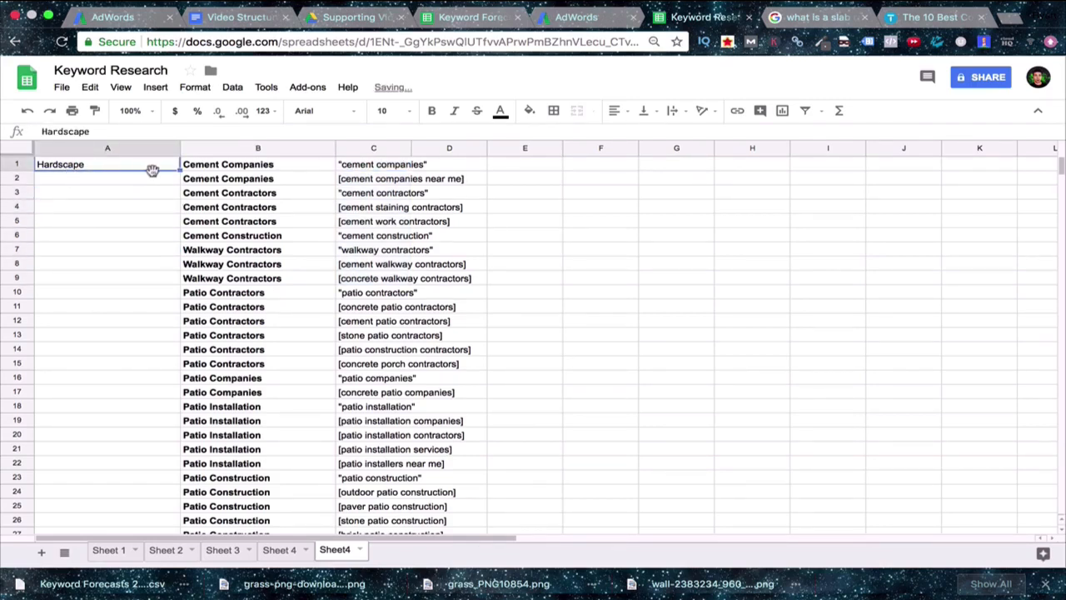
double_click(177, 169)
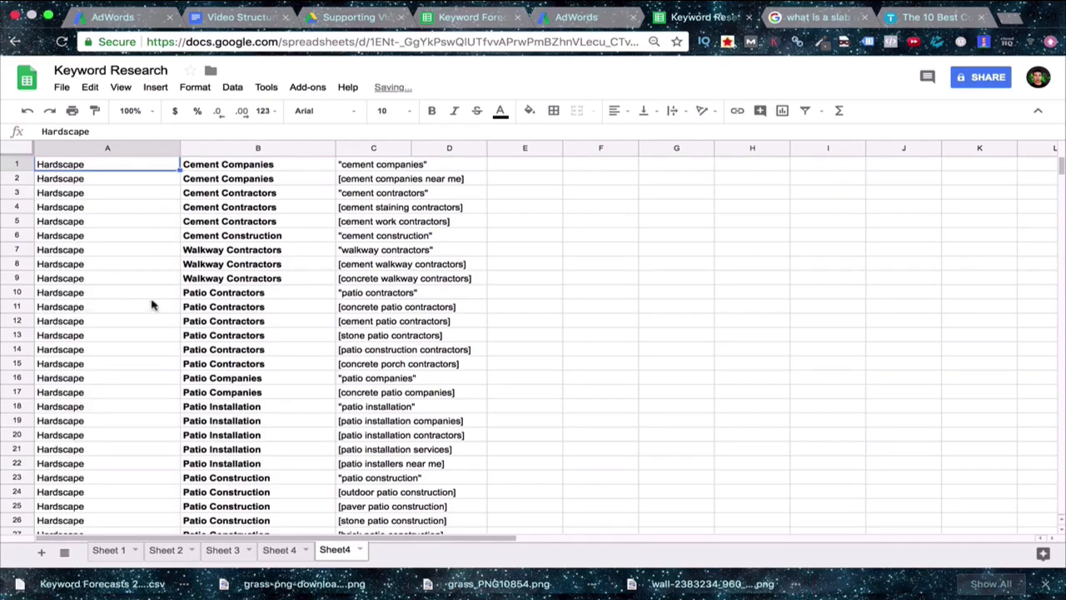
left_click(139, 265)
Remove the bold formatting from all the ad group names in column B
left_click(202, 166)
key("ctrl+shift+Down")
left_click(148, 297)
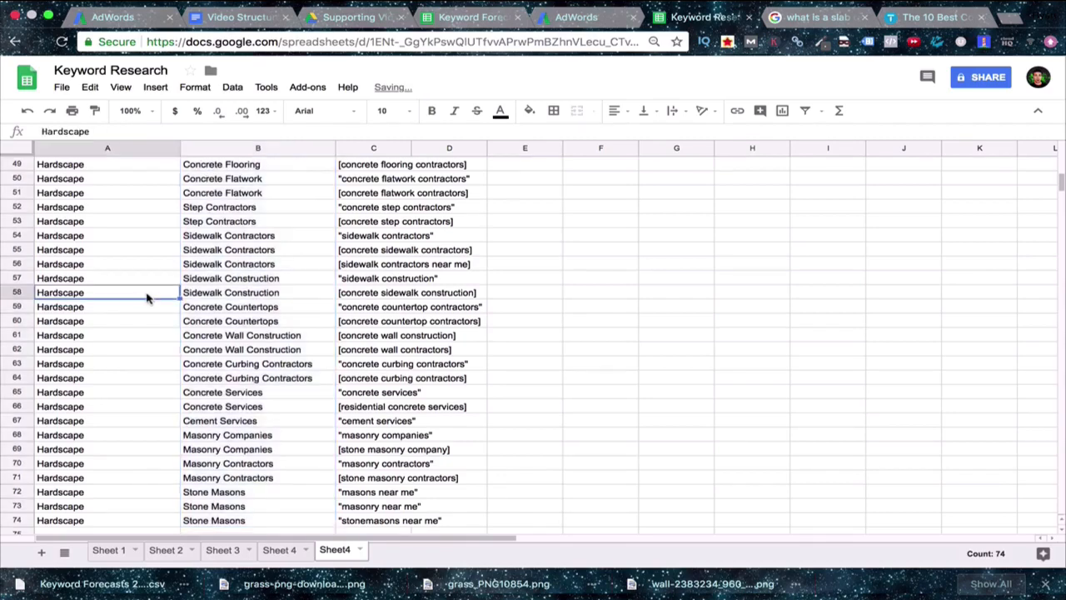
scroll(148, 297, "up", 10)
left_click(127, 212)
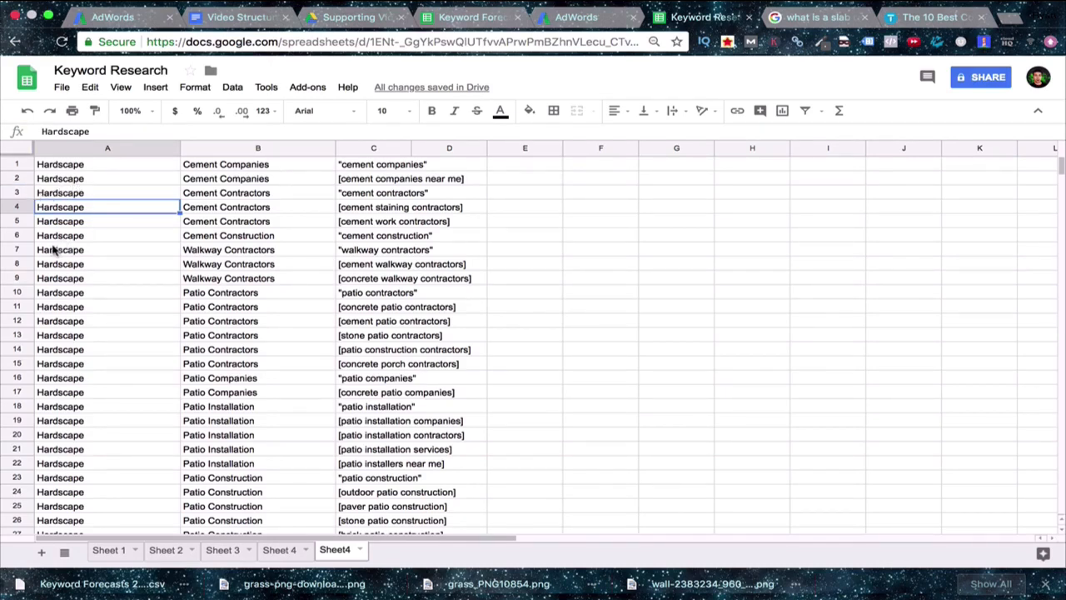
Examine how the Hardscape labels, ad group names and keywords line up across columns A to C
left_click_drag(397, 166, 400, 355)
left_click(264, 336)
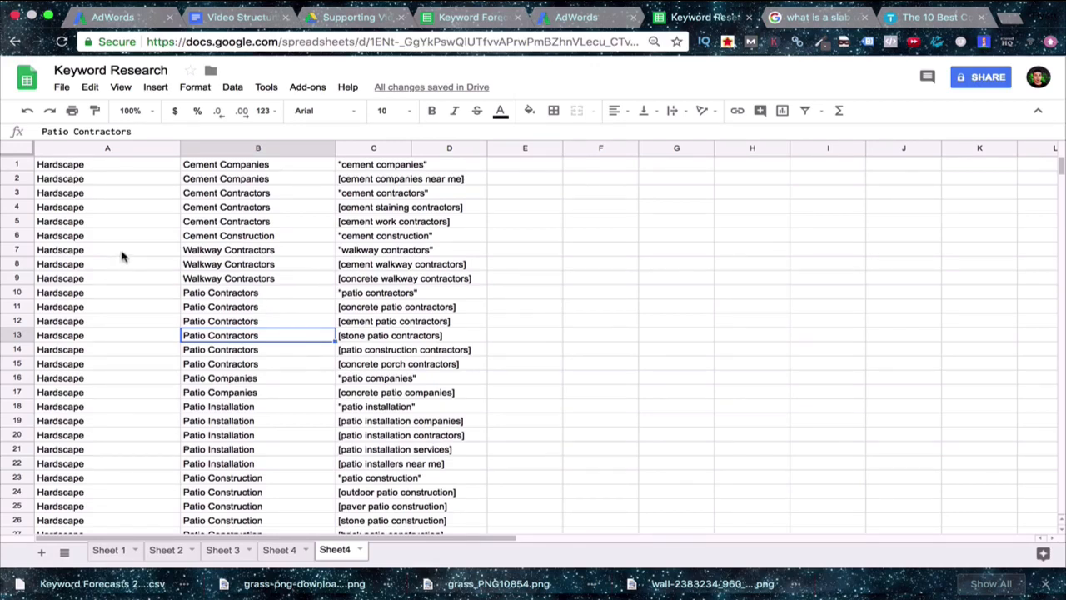
left_click(87, 169)
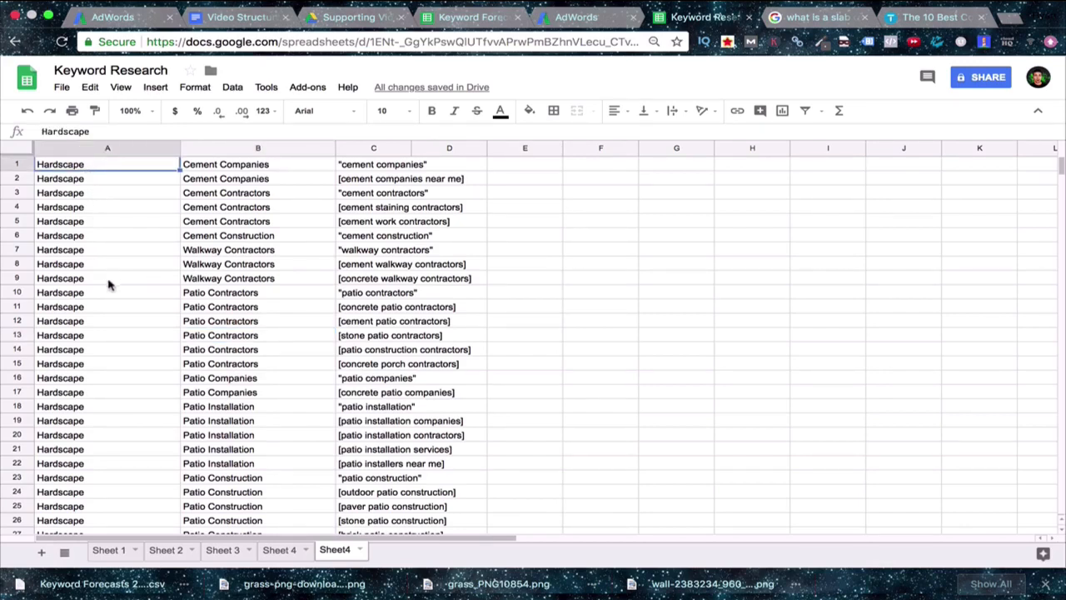
left_click(48, 193)
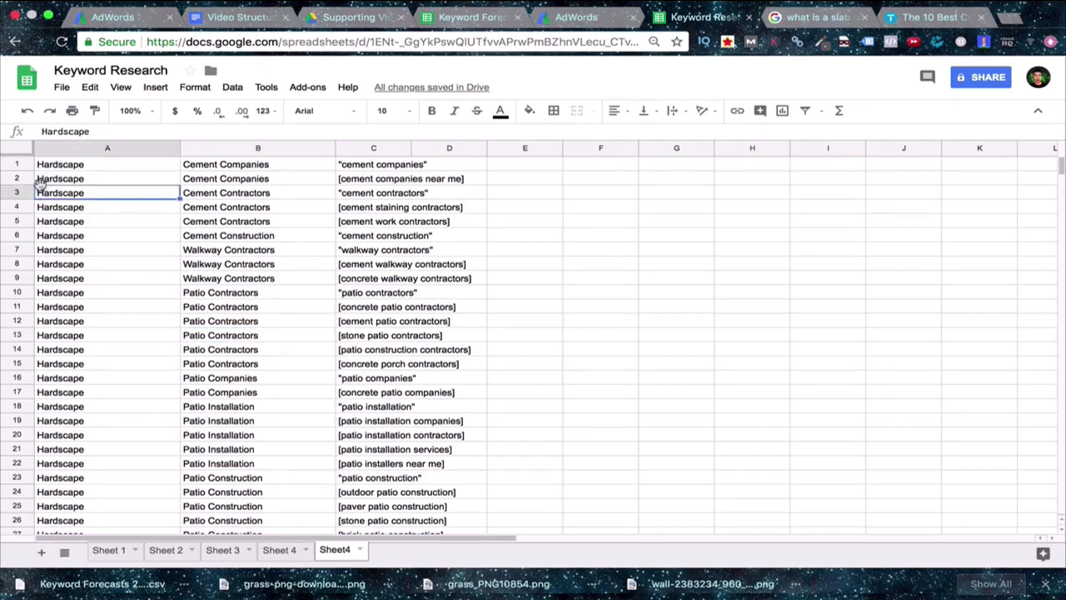
left_click(44, 177)
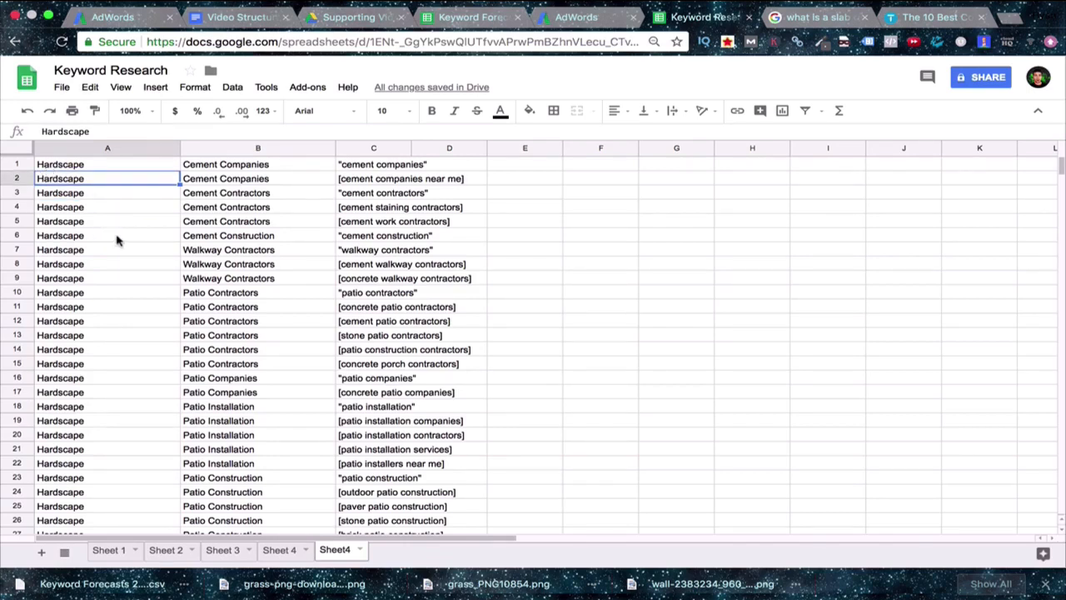
key("Down")
key("Down")
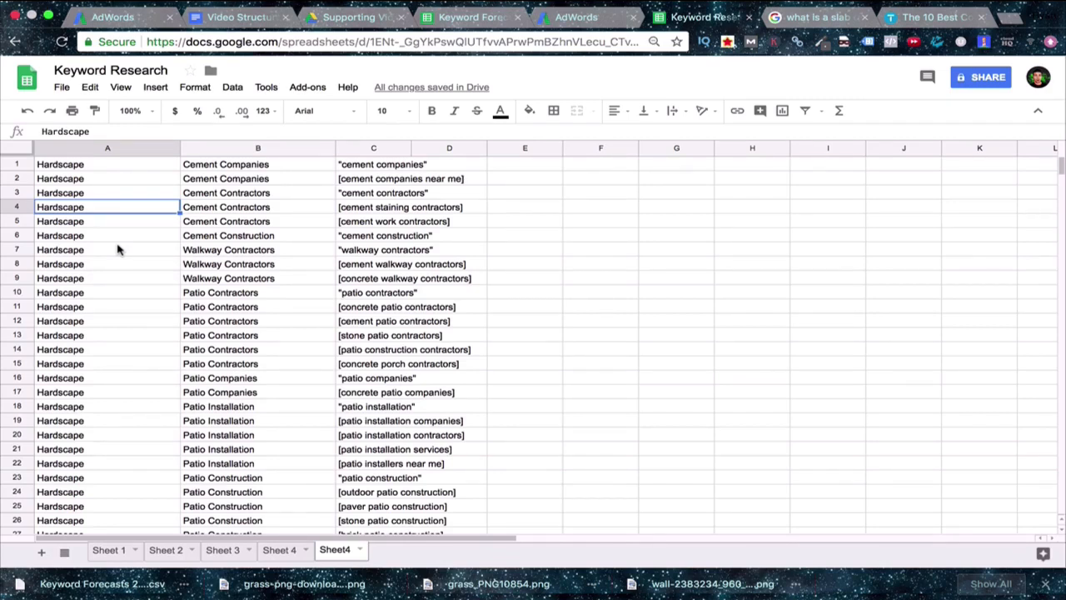
left_click_drag(379, 166, 370, 449)
left_click(111, 278)
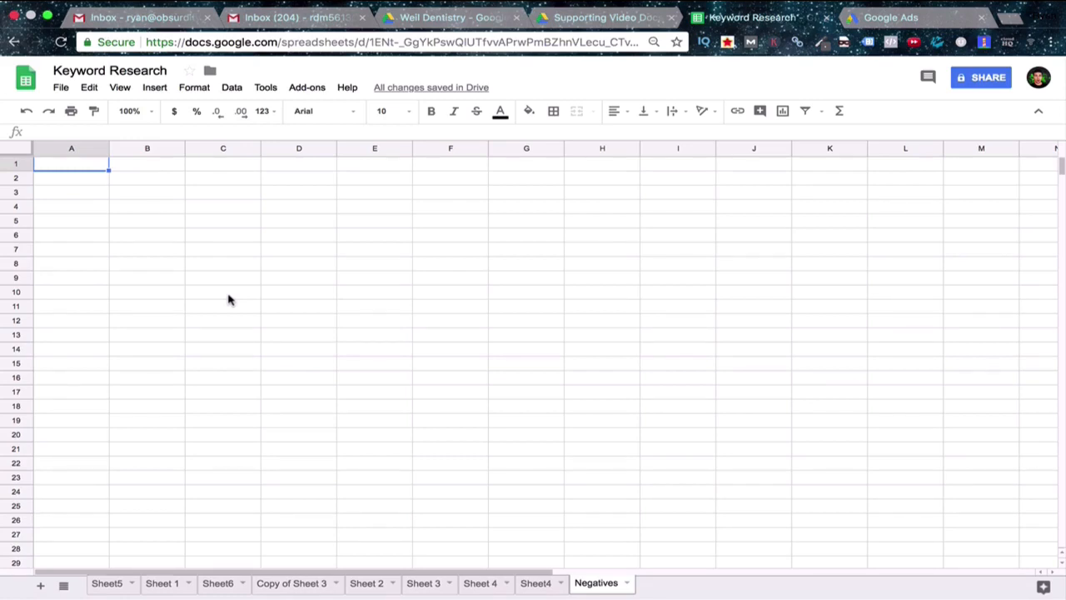
Enter asphalt in cell A1 of the Negatives sheet, and sealing and repair in B1 and B2
type("asp")
key("BackSpace")
key("BackSpace")
type("sphalt")
key("Return")
left_click(140, 169)
type("sealing")
key("Return")
type("repair")
key("Return")
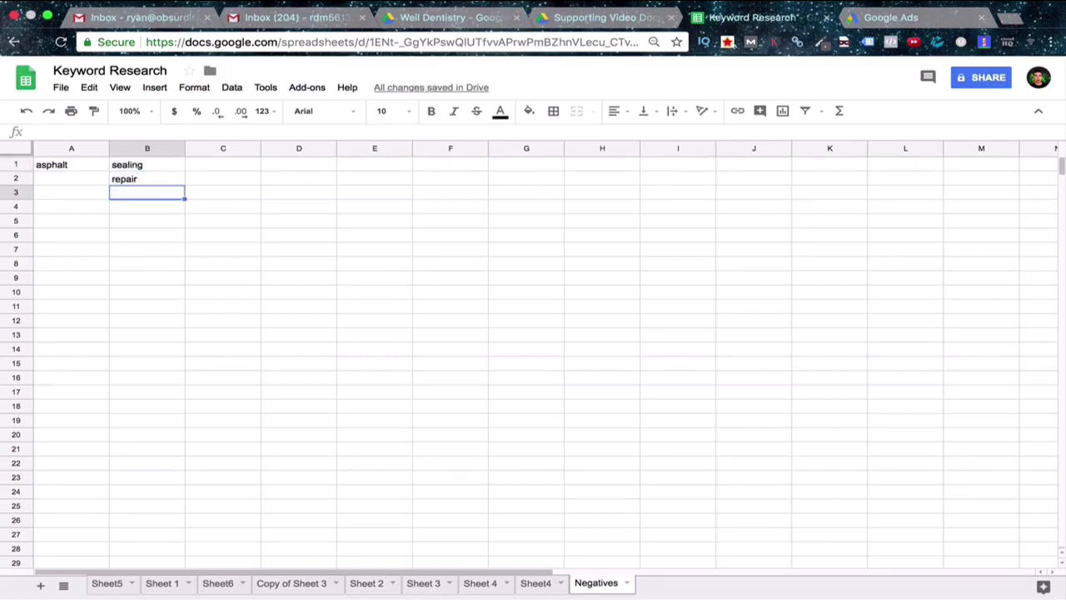
Add the negative keywords crack in cell C1 and stones in cell D1
left_click(223, 166)
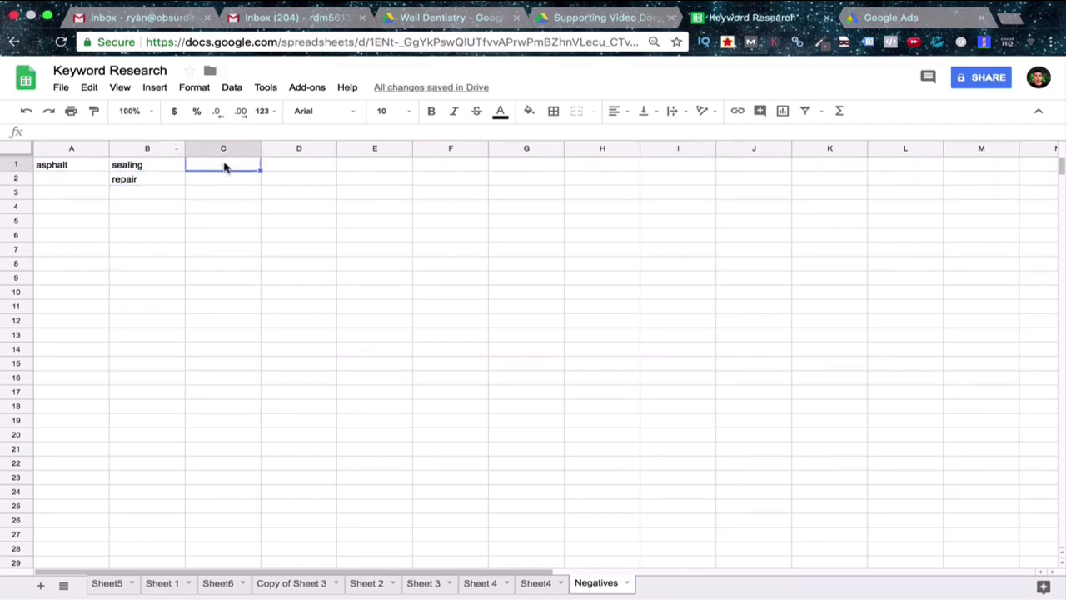
type("crack")
key("Return")
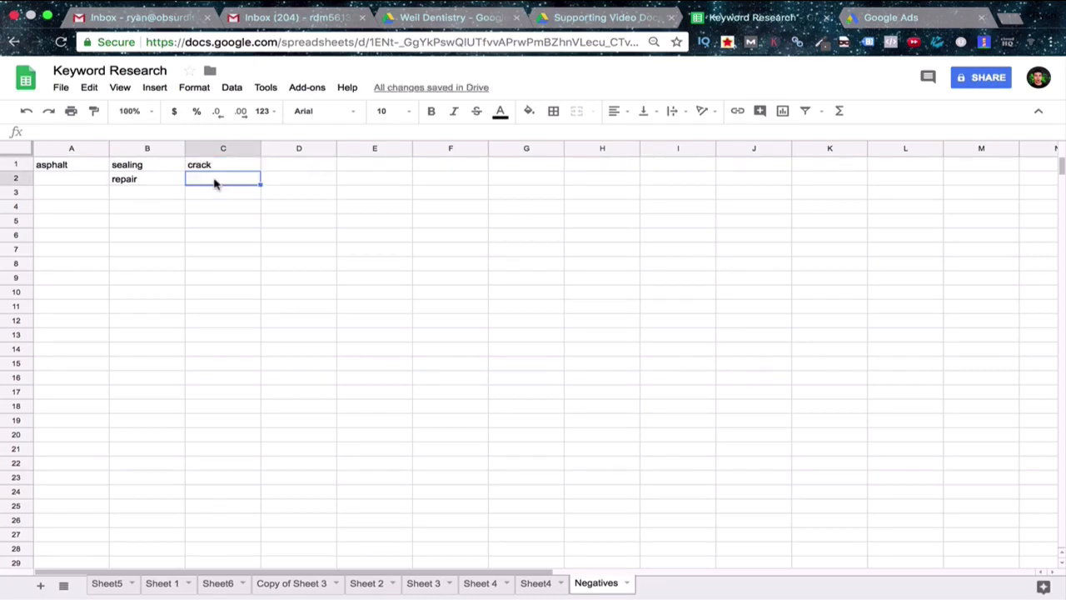
left_click(287, 167)
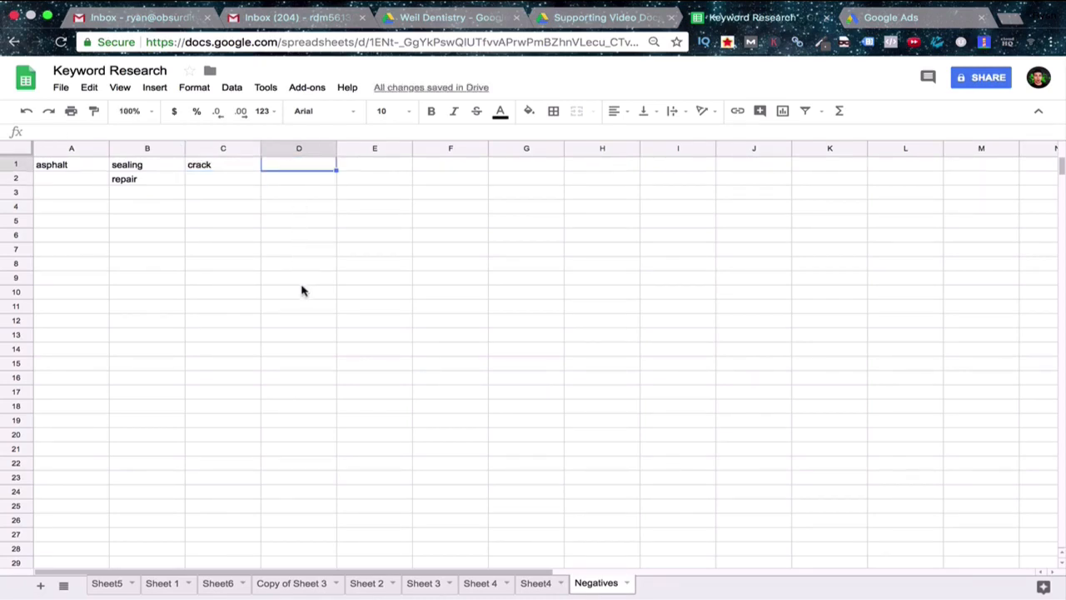
type("stones")
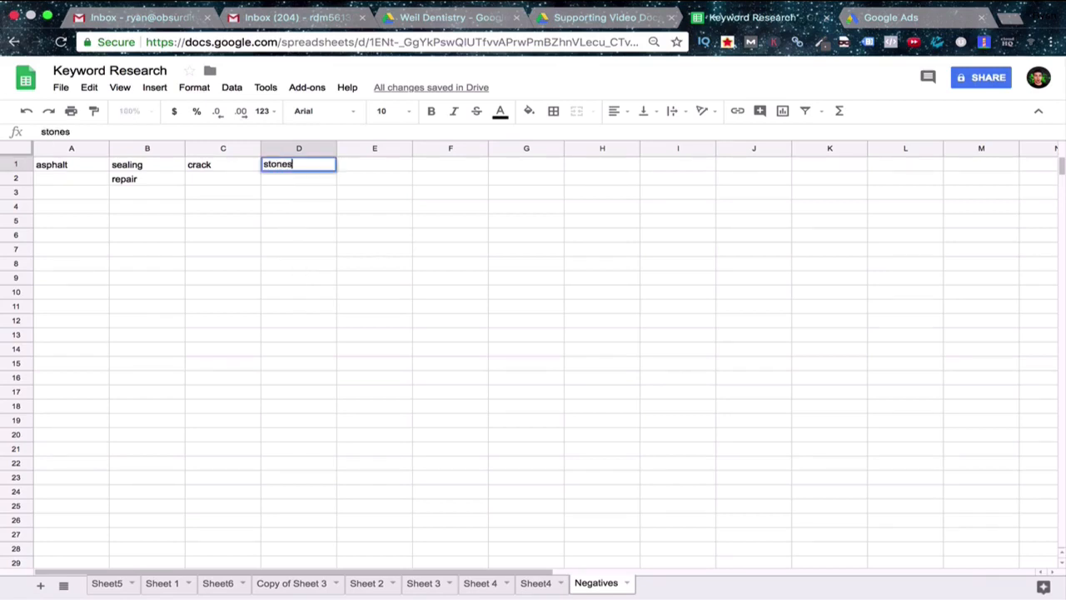
key("Return")
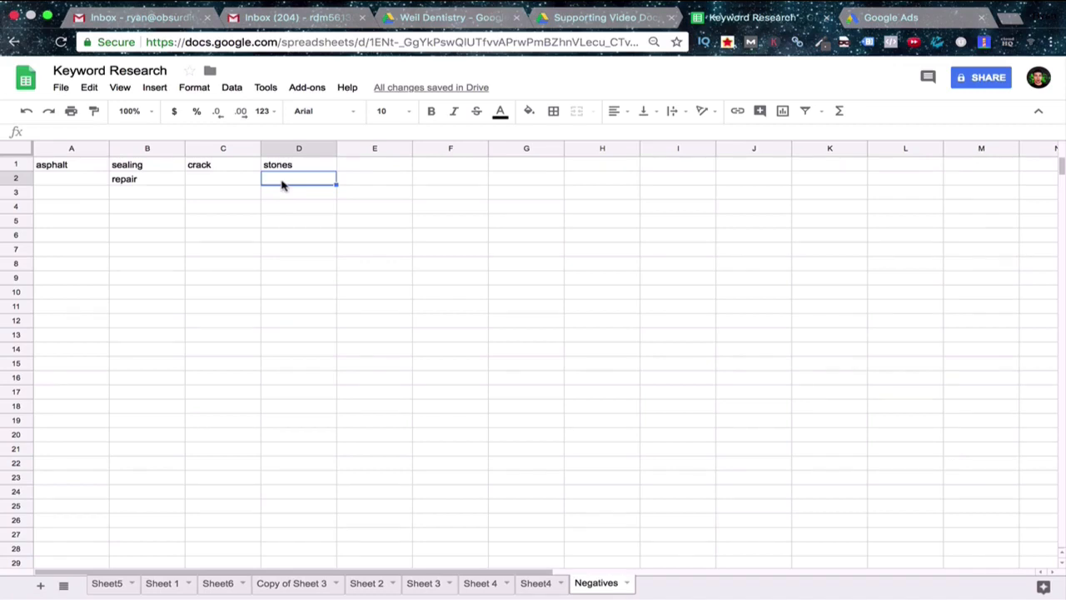
List the negative keywords buy, purchase and sell in cells E1 to E3
left_click(359, 168)
type("buy")
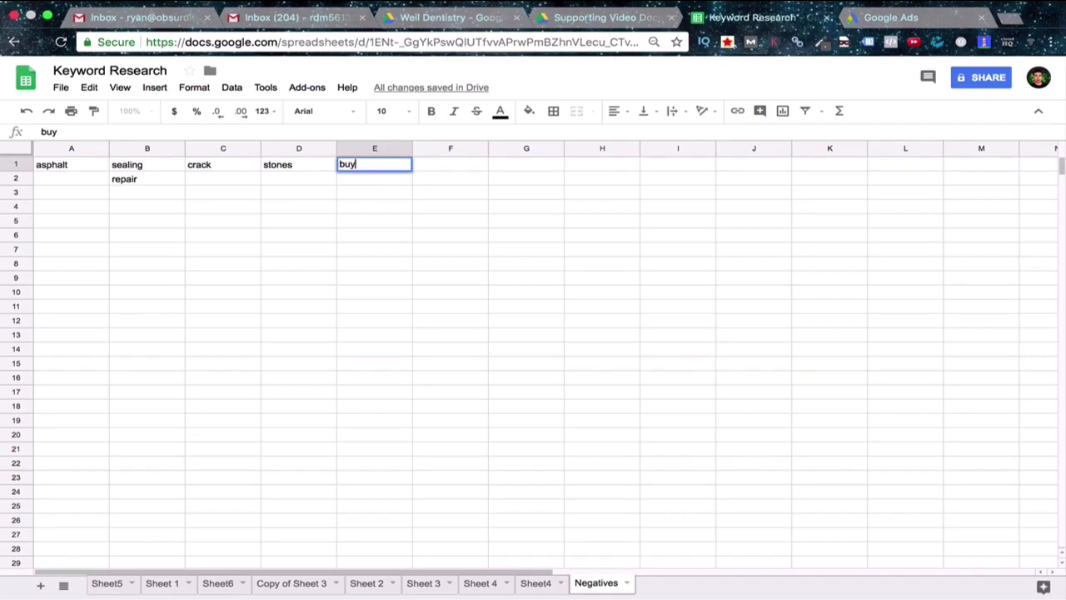
key("Return")
type("purchase")
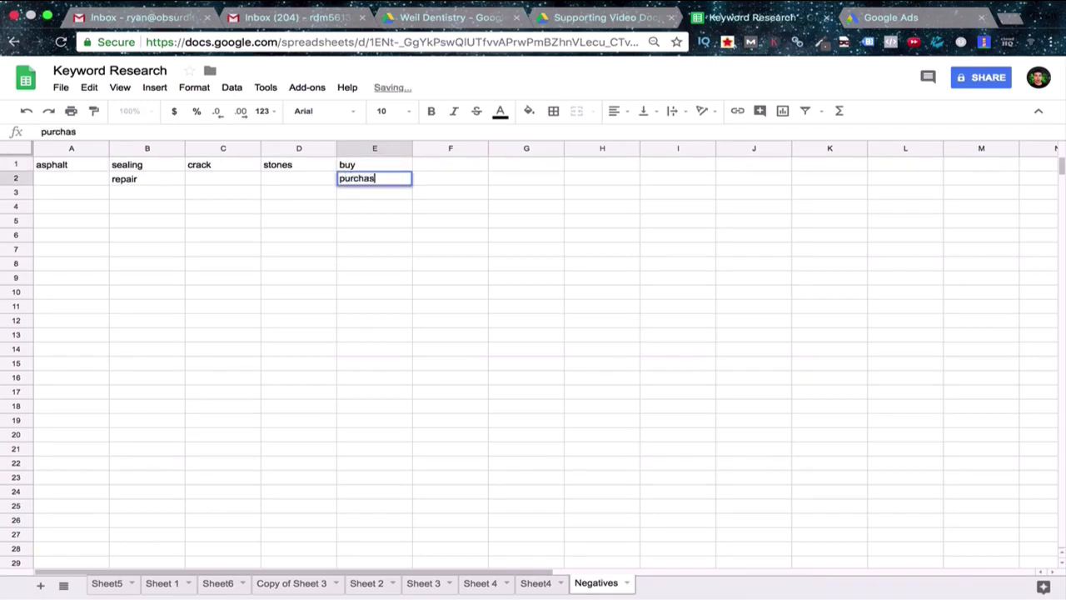
key("Return")
type("sell")
key("Return")
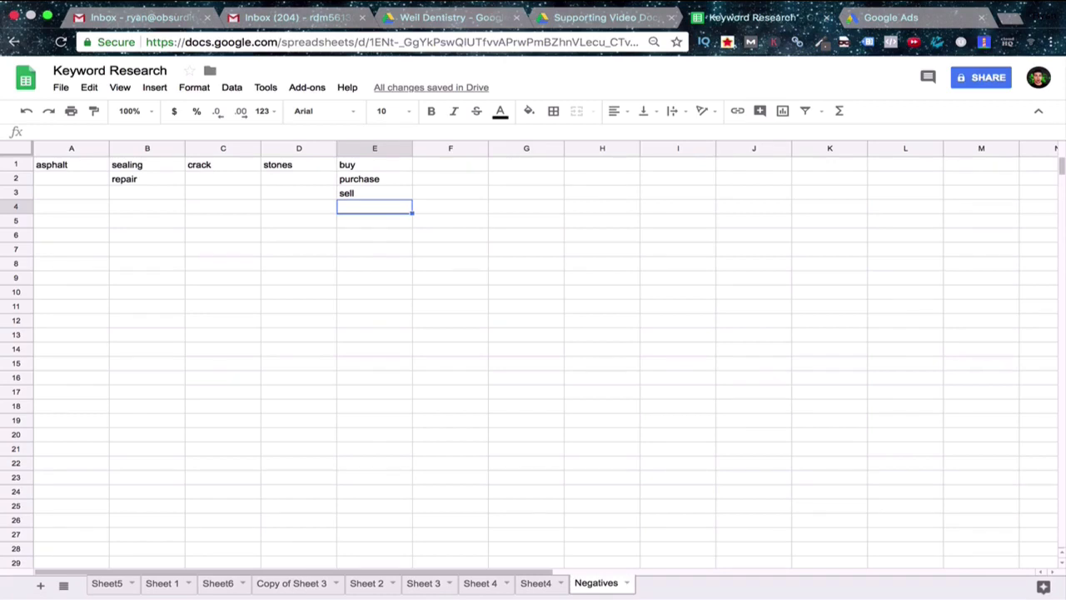
List the negative keywords costs, average and price in cells F1 to F3
left_click(427, 168)
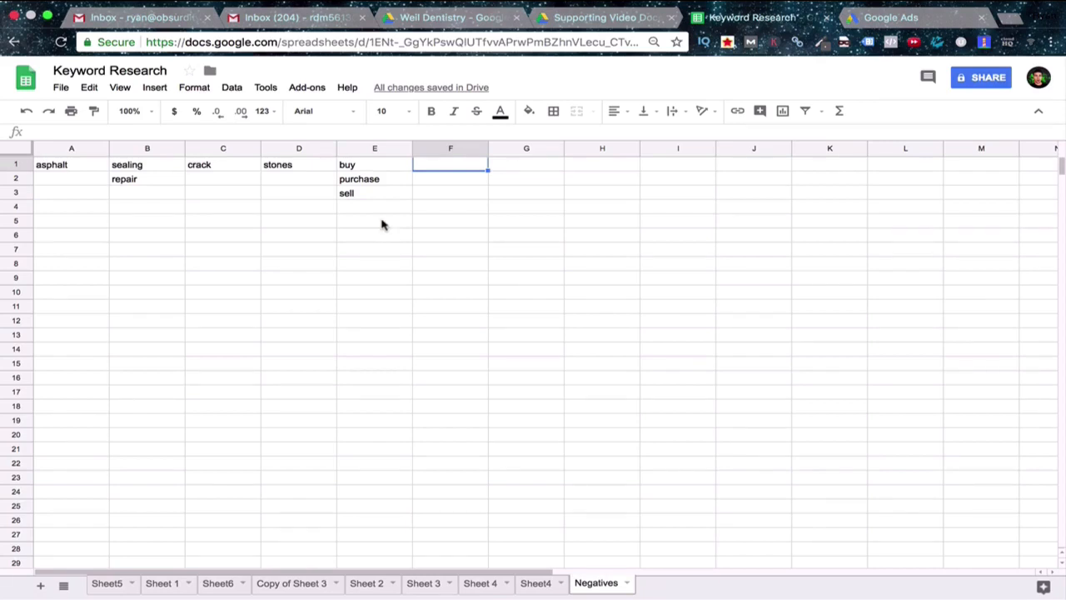
type("costs")
key("Return")
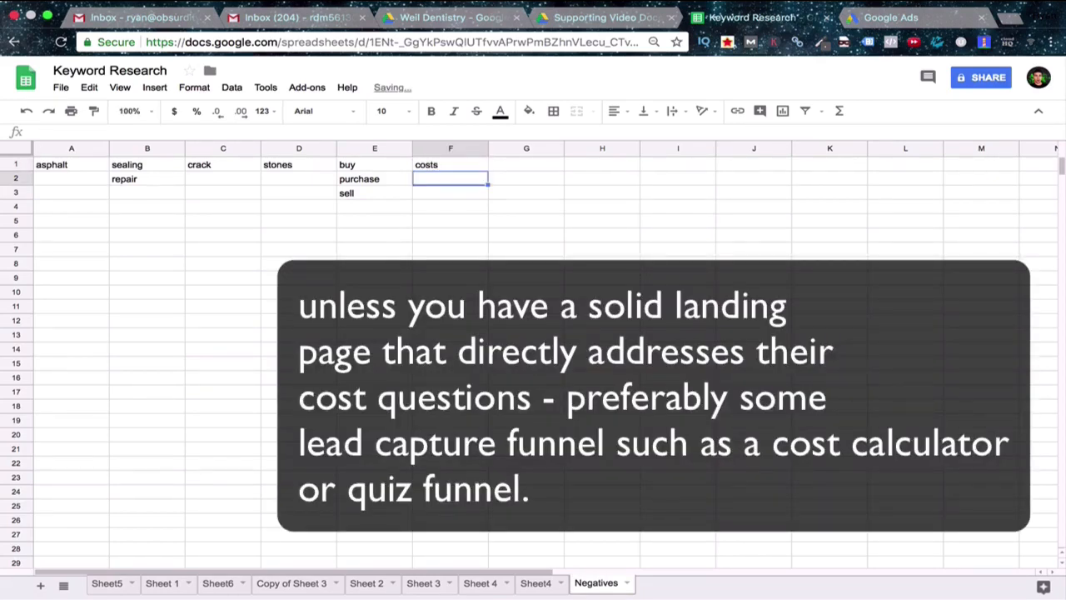
type("average")
key("Return")
type("price")
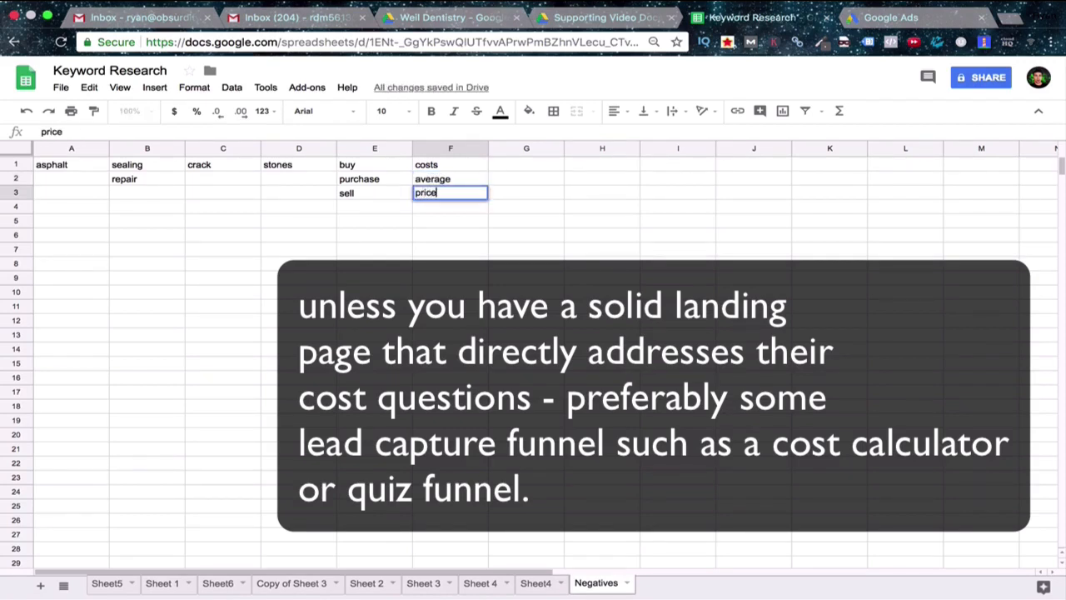
key("Return")
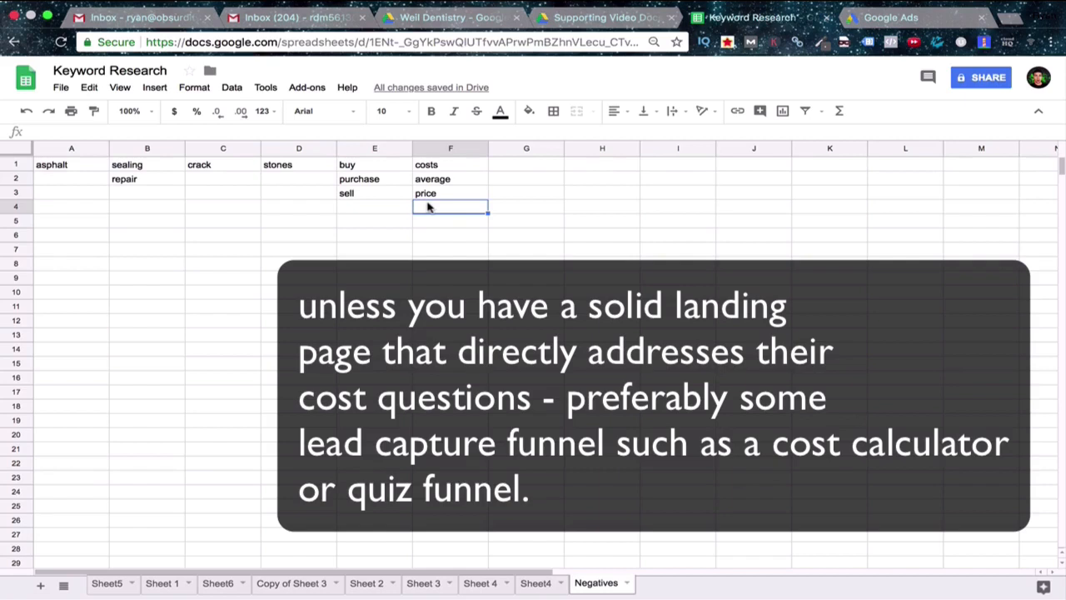
List the negative keywords job, union and school in cells G1 to G3
left_click(533, 165)
type("job")
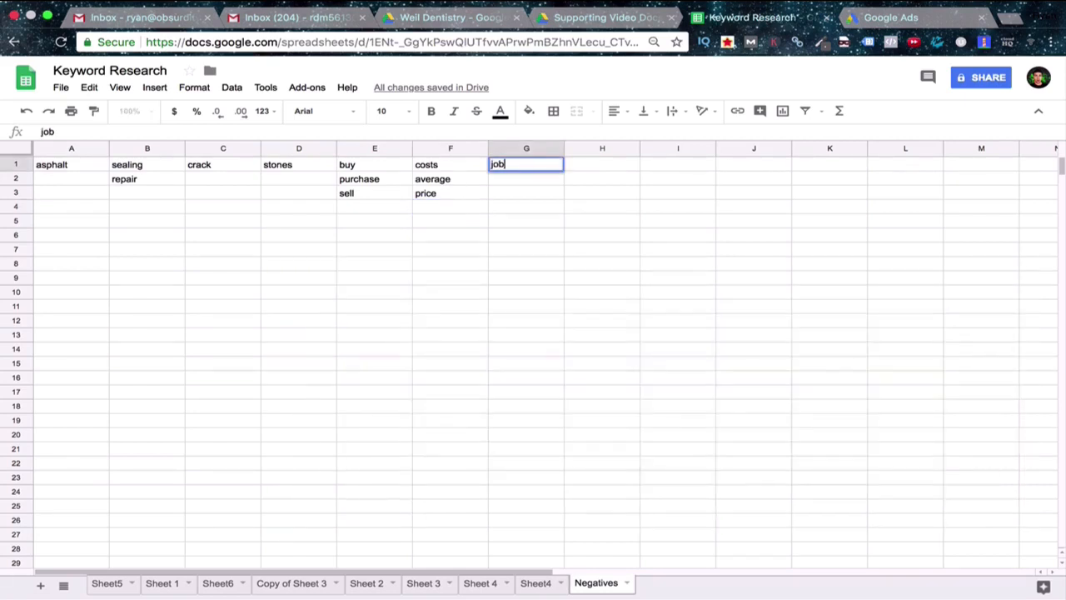
key("Return")
type("union")
key("Return")
type("school")
key("Return")
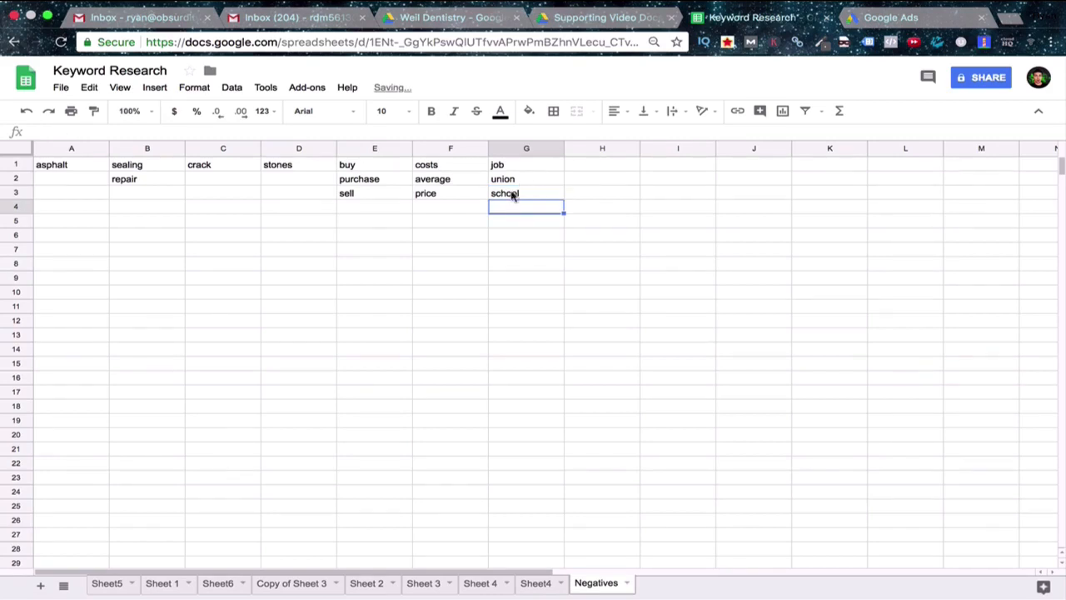
Move school out of cell G3 into cell H1 so it starts its own column
left_click(506, 195)
key("super+x")
left_click(587, 166)
key("super+v")
left_click(597, 206)
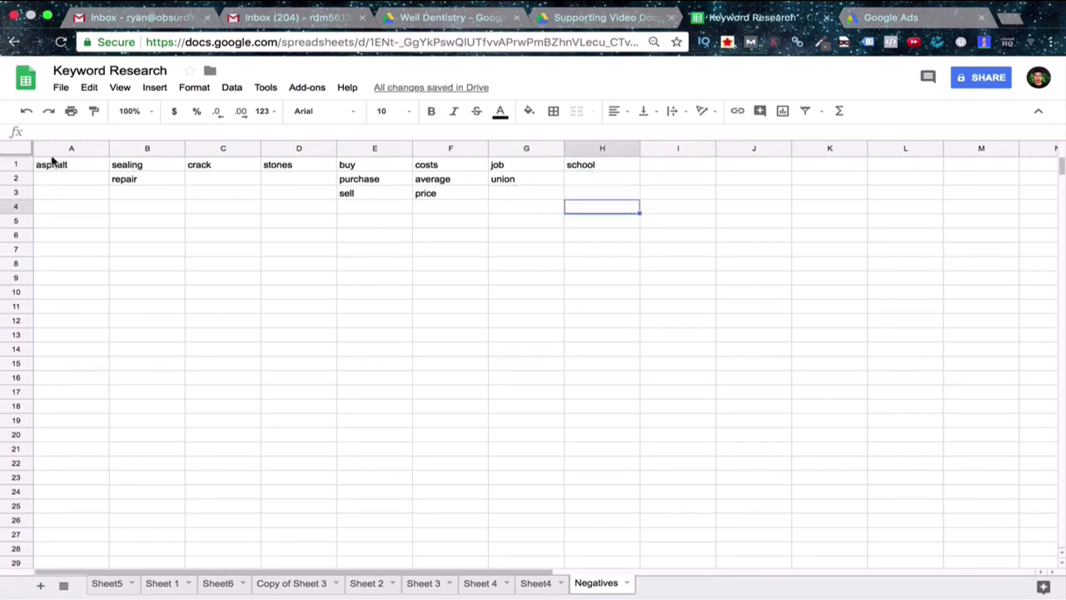
Add class, college and course below school in cells H2 to H4
left_click(571, 179)
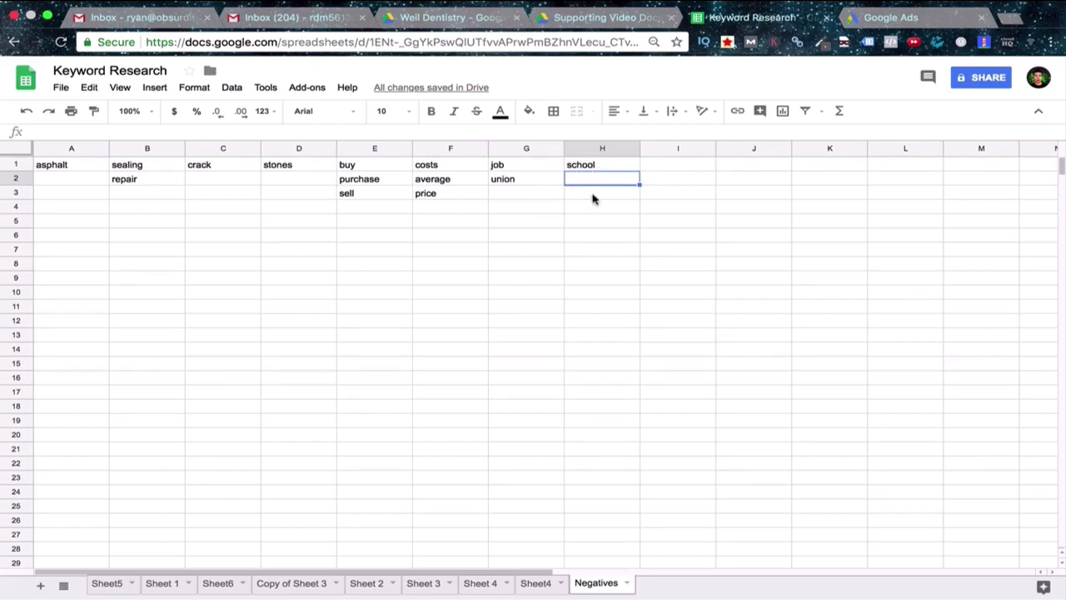
type("class")
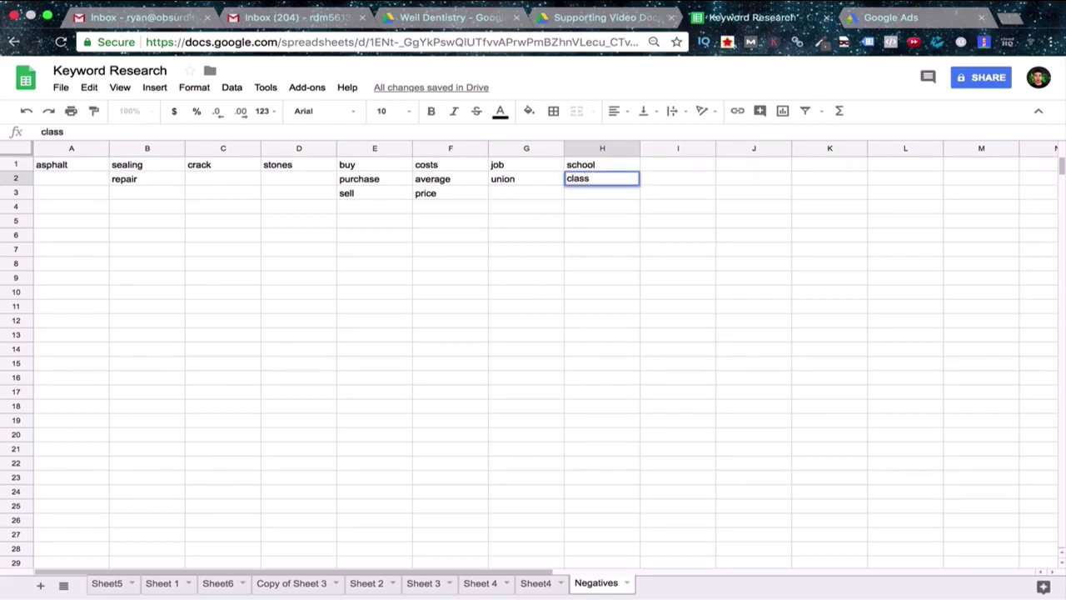
key("Return")
type("cole")
key("BackSpace")
type("lege")
key("Return")
type("cours")
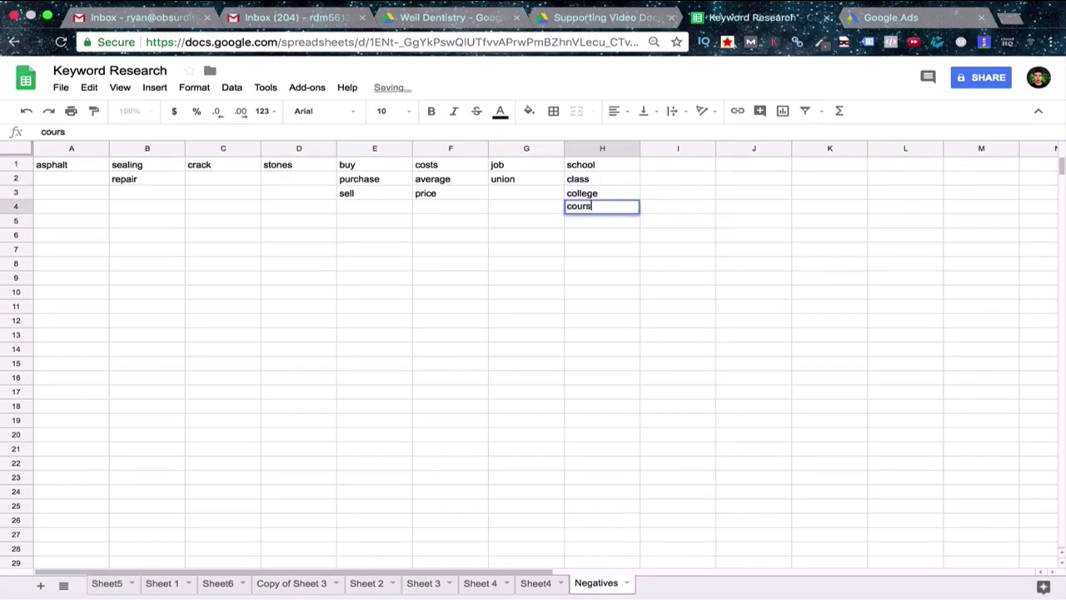
type("e")
key("Return")
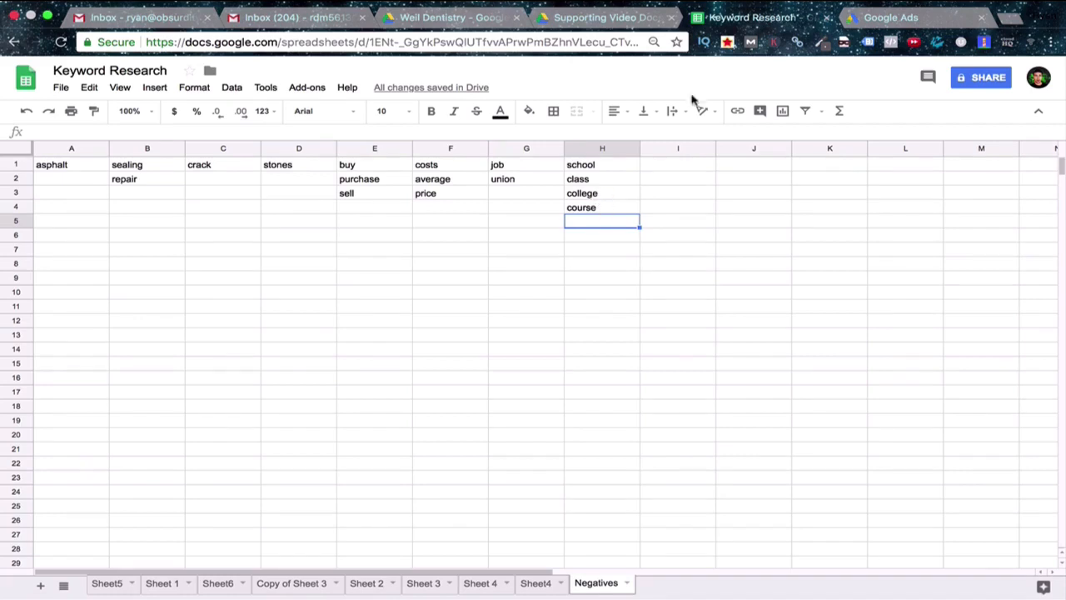
Switch to Google Ads Keyword Planner and find keyword ideas for masonry contractors, patio installation and chimney repair
left_click(862, 22)
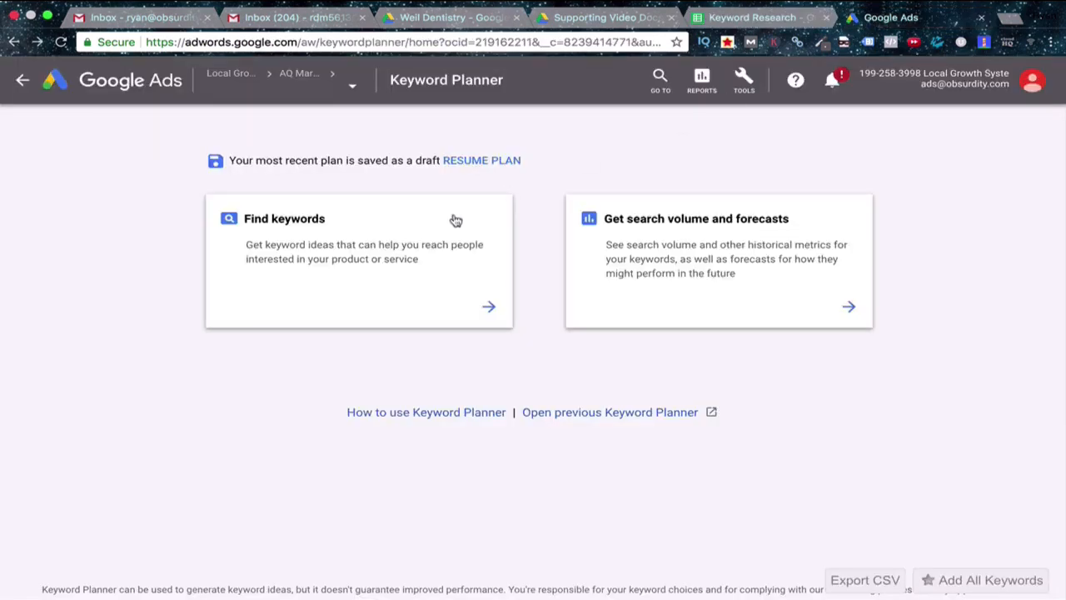
left_click(433, 276)
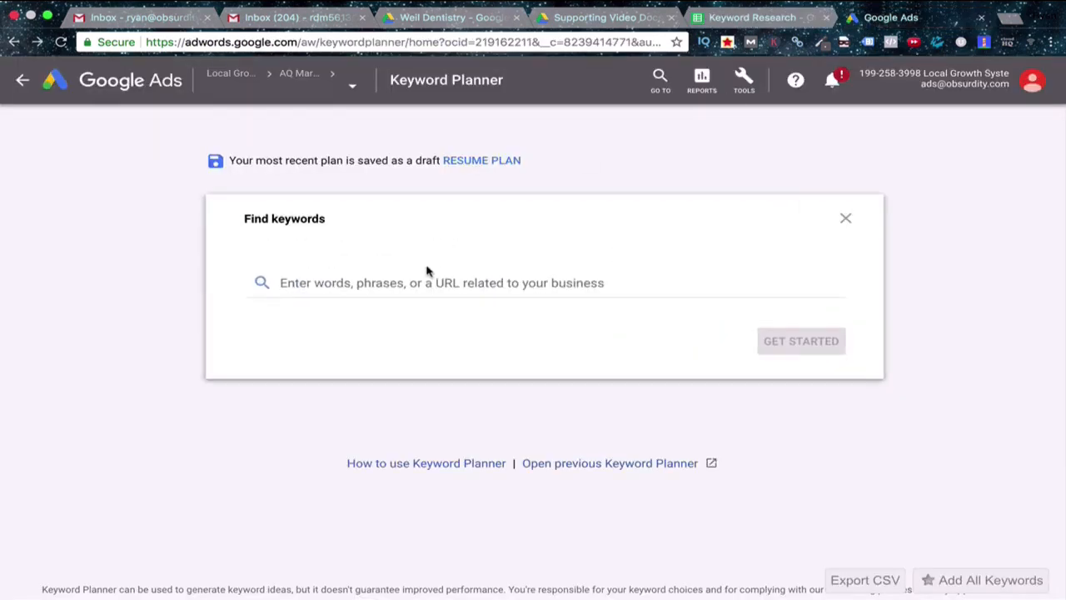
left_click(407, 280)
type("masonry contractors")
key("Return")
type("patio installation")
key("Return")
type("chimney repair")
key("Return")
left_click(798, 350)
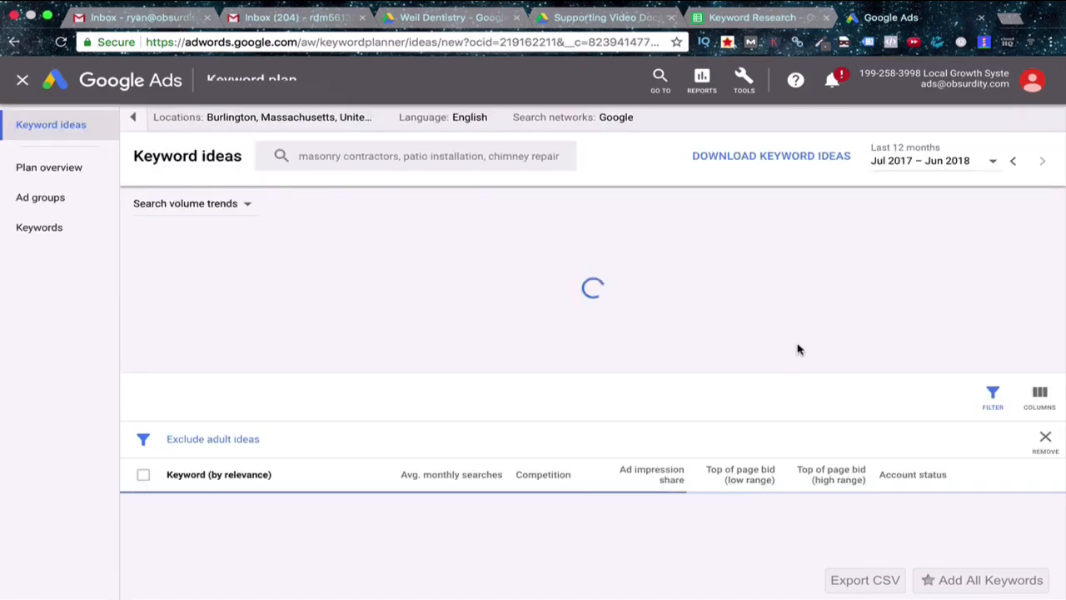
Using the chimney keyword ideas, add sweep and cleaning to cells I1 and I2 of the Negatives sheet, and cap in column J
scroll(621, 337, "down", 1)
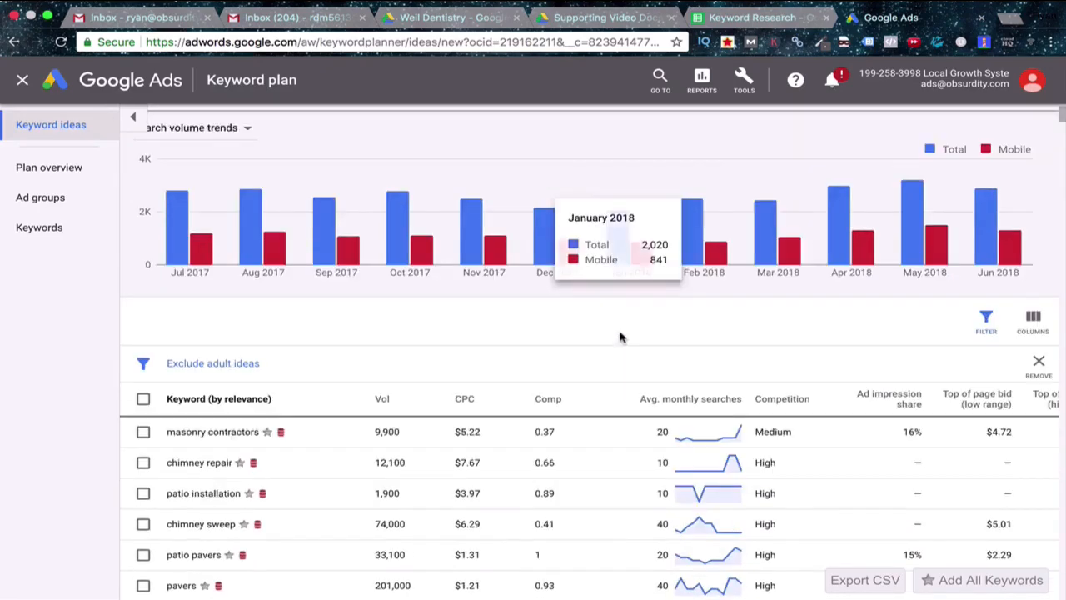
scroll(620, 337, "down", 3)
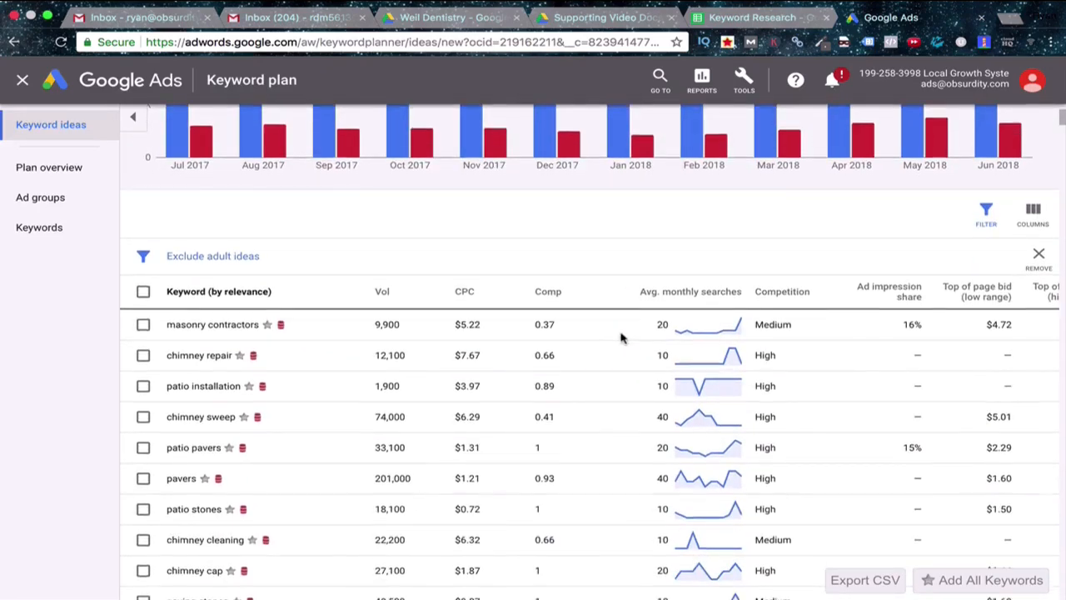
scroll(620, 336, "down", 3)
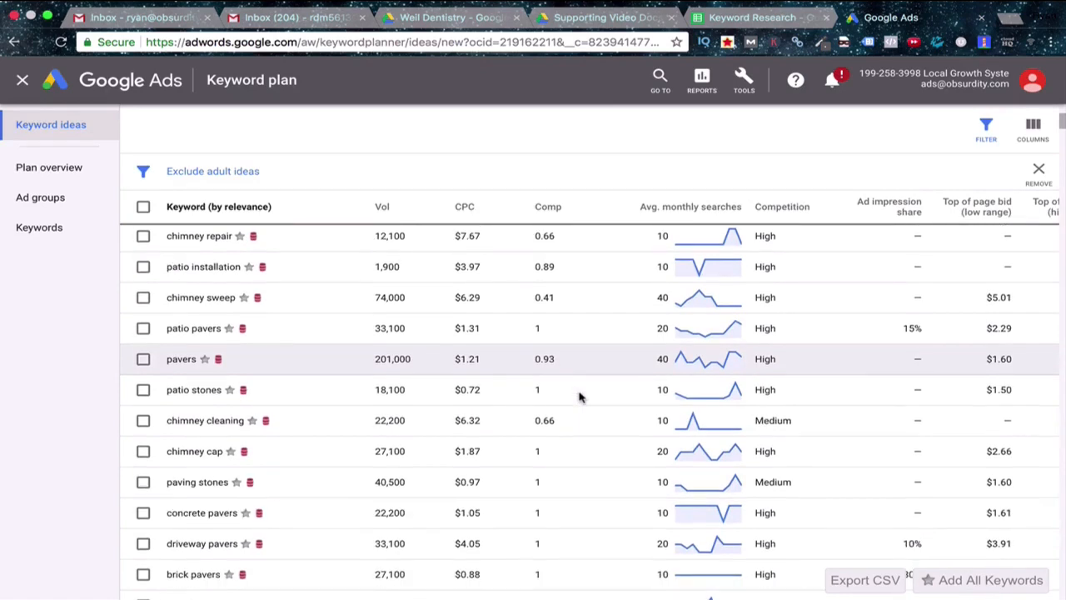
scroll(581, 397, "up", 1)
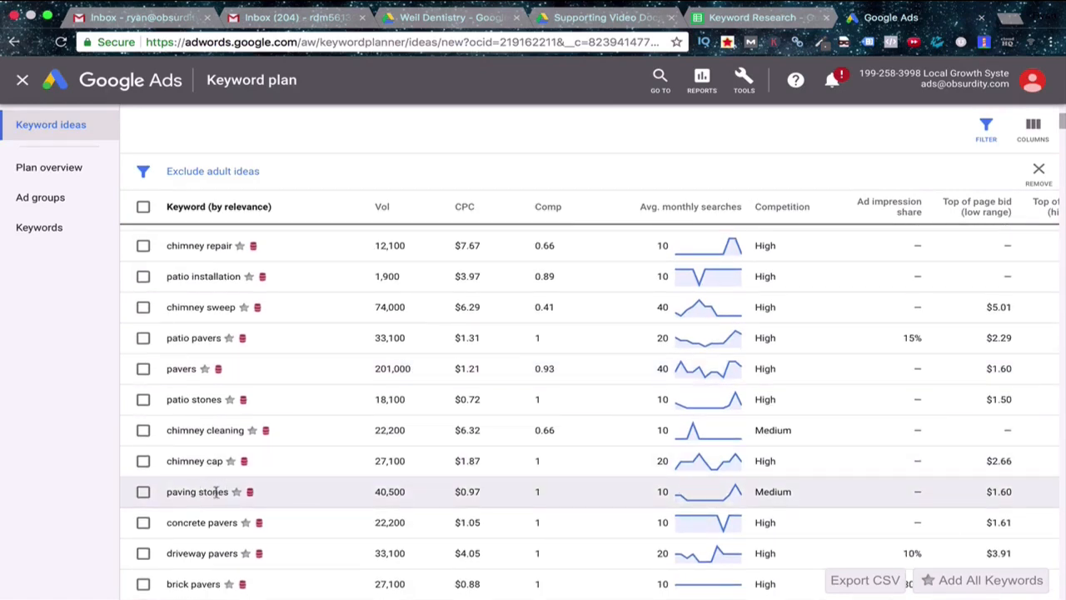
left_click_drag(206, 461, 224, 461)
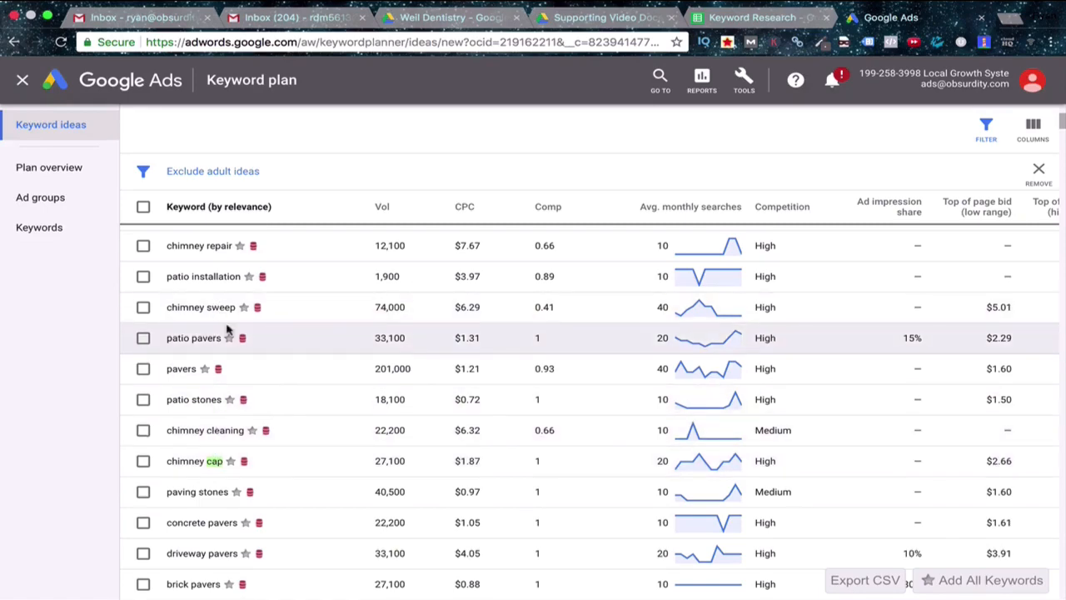
left_click(750, 17)
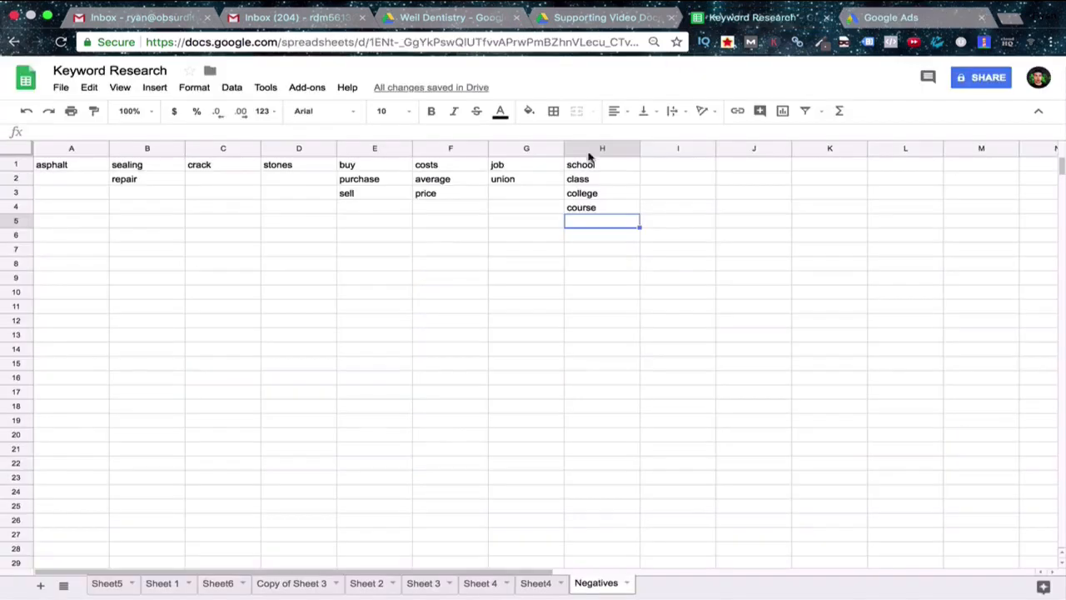
left_click(666, 165)
type("sweep")
key("Return")
type("cleaning")
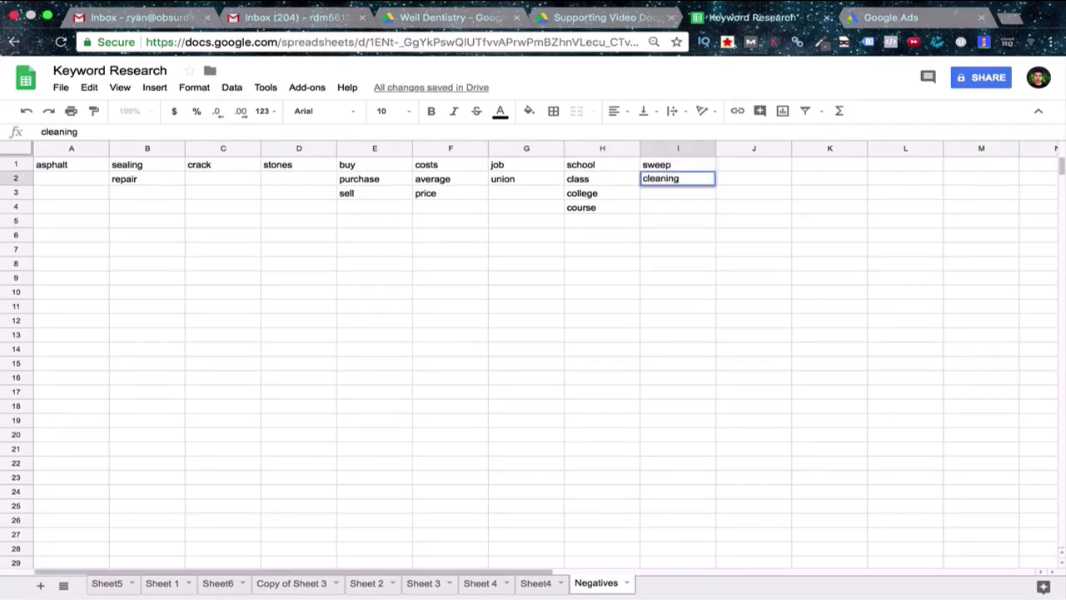
key("Right")
type("cap")
key("Return")
Return to Google Ads and examine the keyword ideas for further irrelevant chimney and patio terms to use as negatives
left_click(883, 18)
scroll(352, 420, "down", 2)
scroll(208, 520, "down", 6)
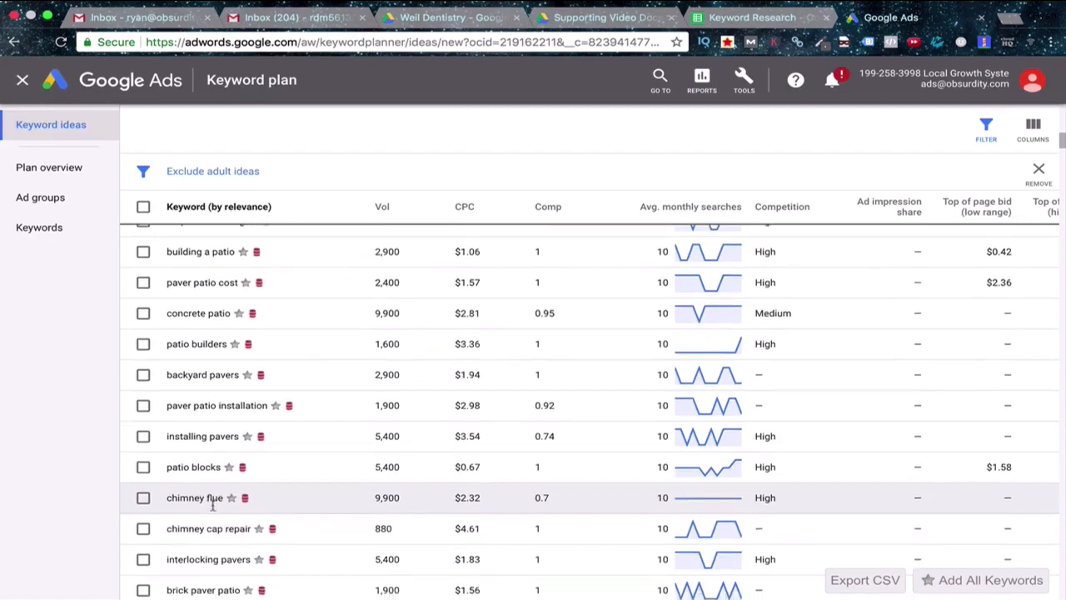
scroll(213, 504, "down", 2)
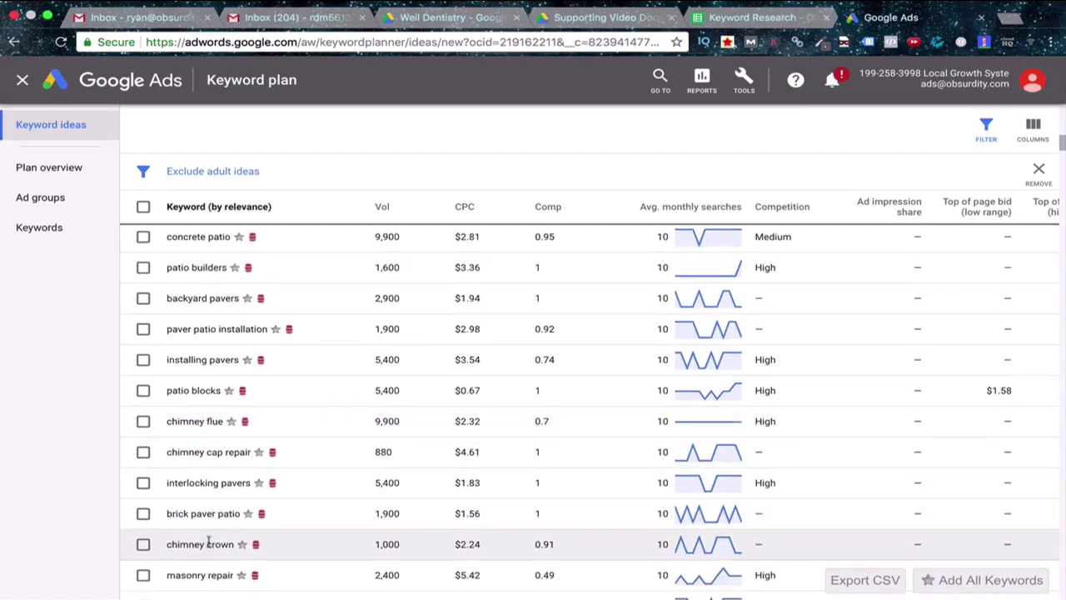
scroll(213, 542, "down", 1)
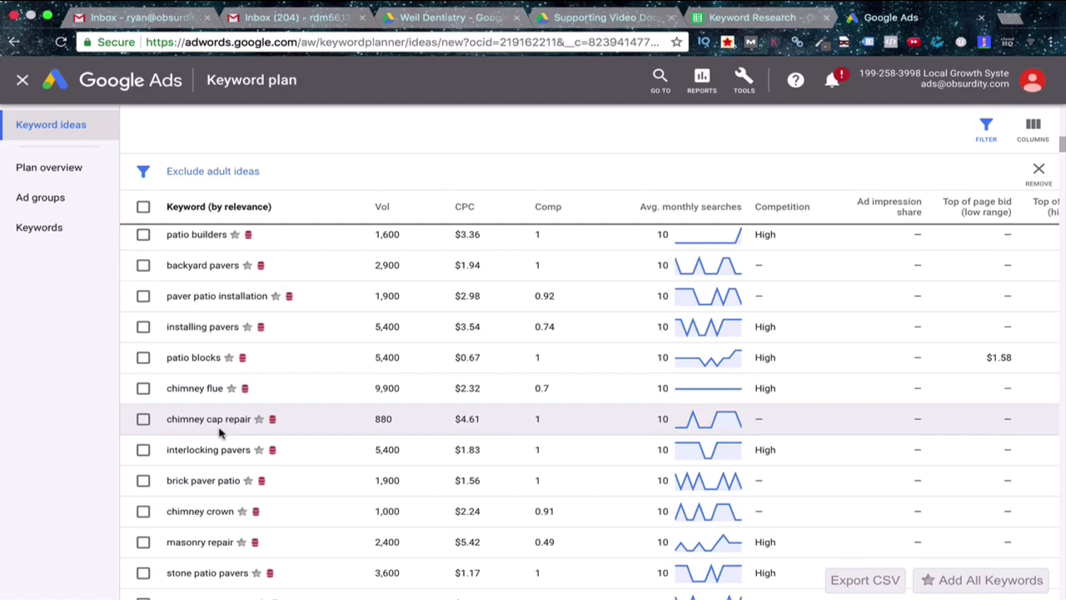
scroll(358, 419, "up", 10)
scroll(339, 419, "down", 1)
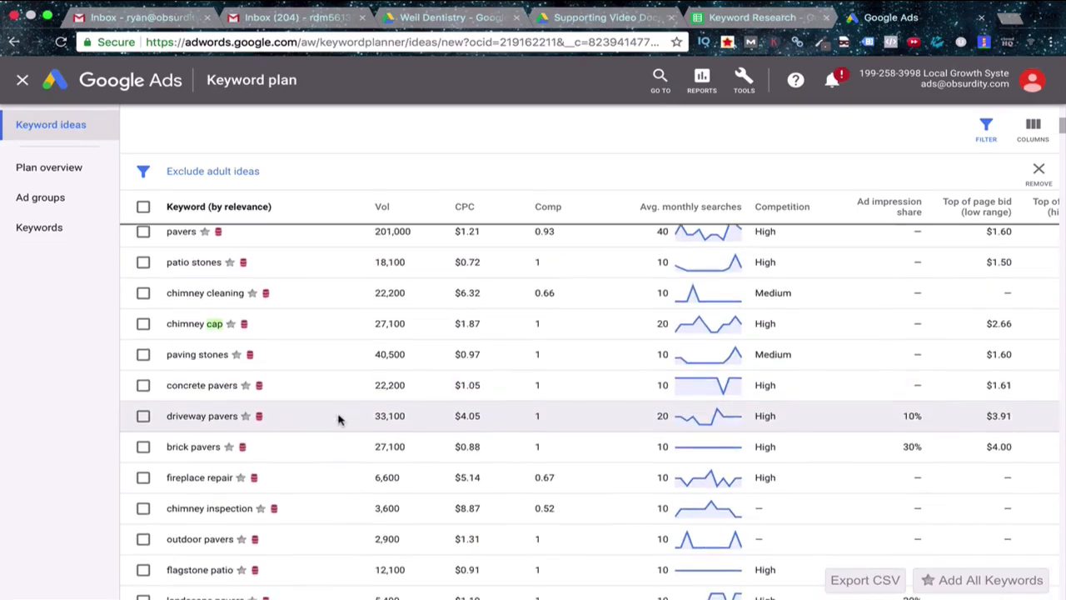
scroll(338, 418, "down", 1)
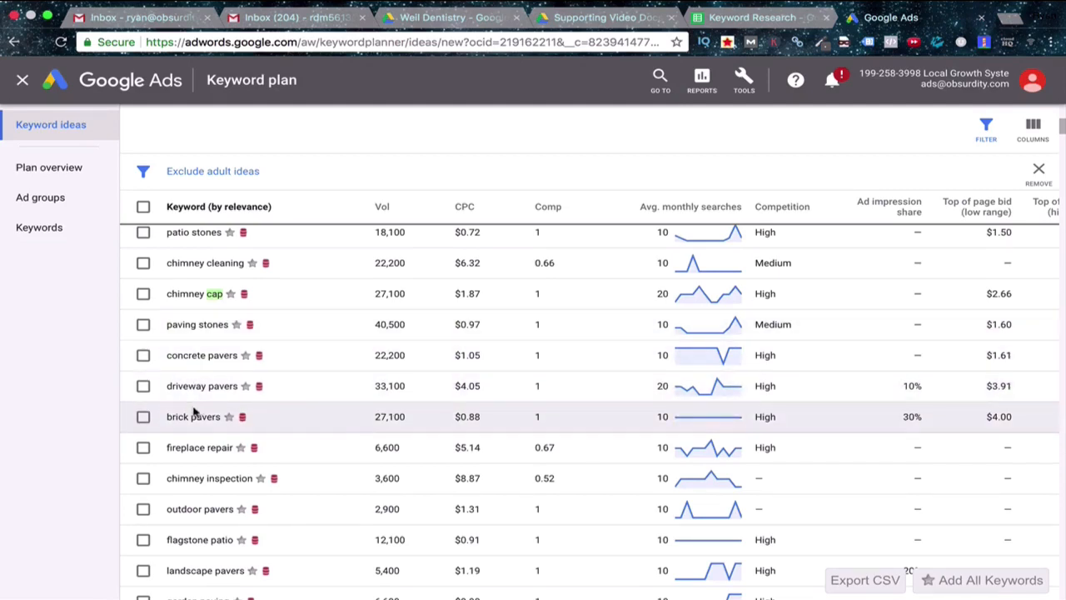
Switch back to the Keyword Research spreadsheet and list the match types broad, phrase and exact in cells A11 to A13 of the Negatives sheet
left_click_drag(178, 385, 238, 387)
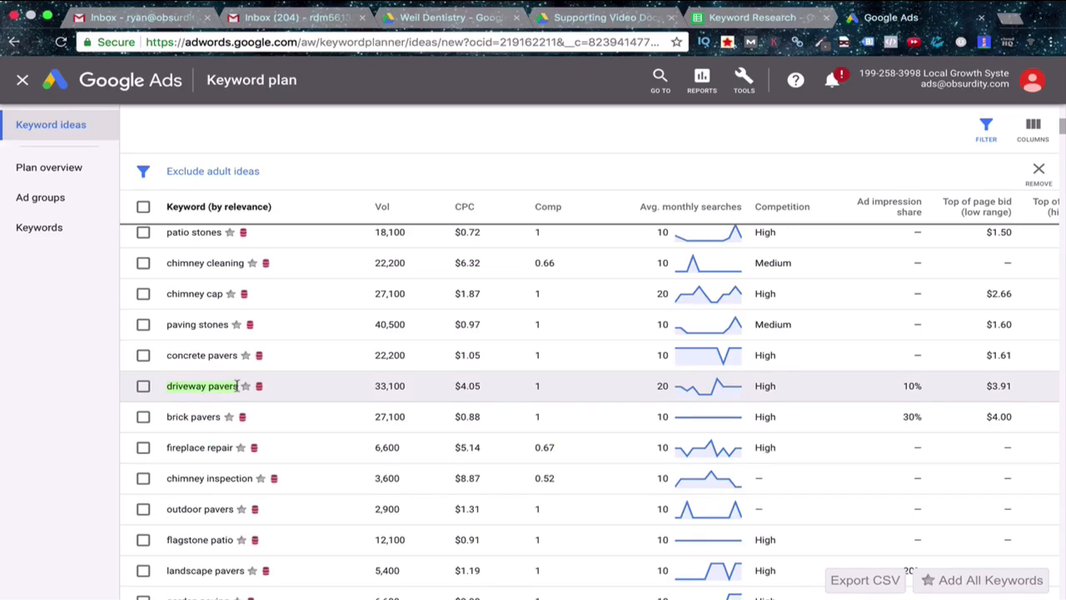
key("ctrl+shift+Tab")
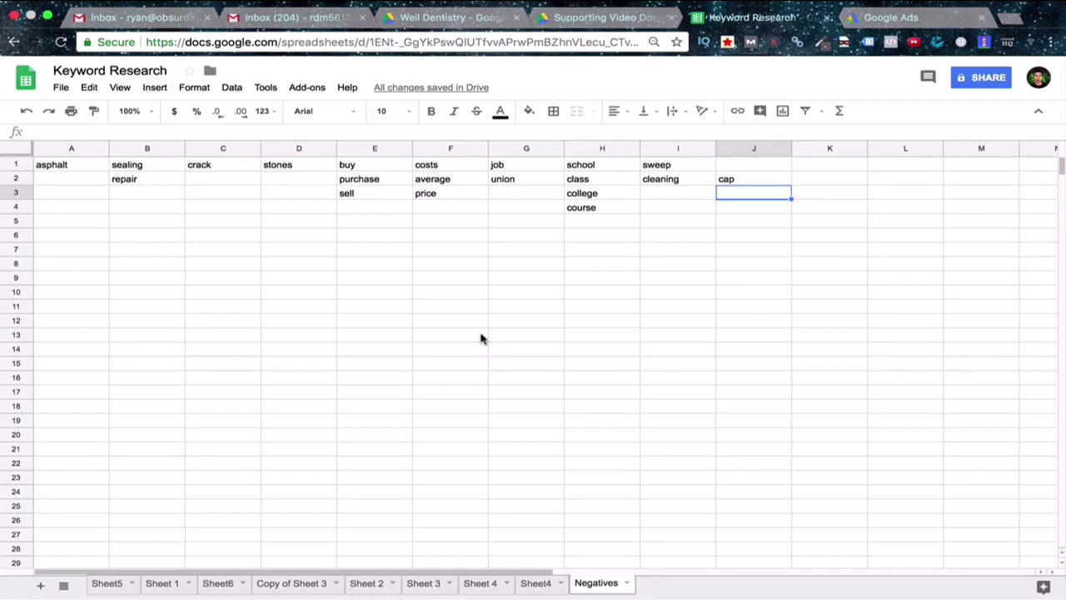
left_click(90, 310)
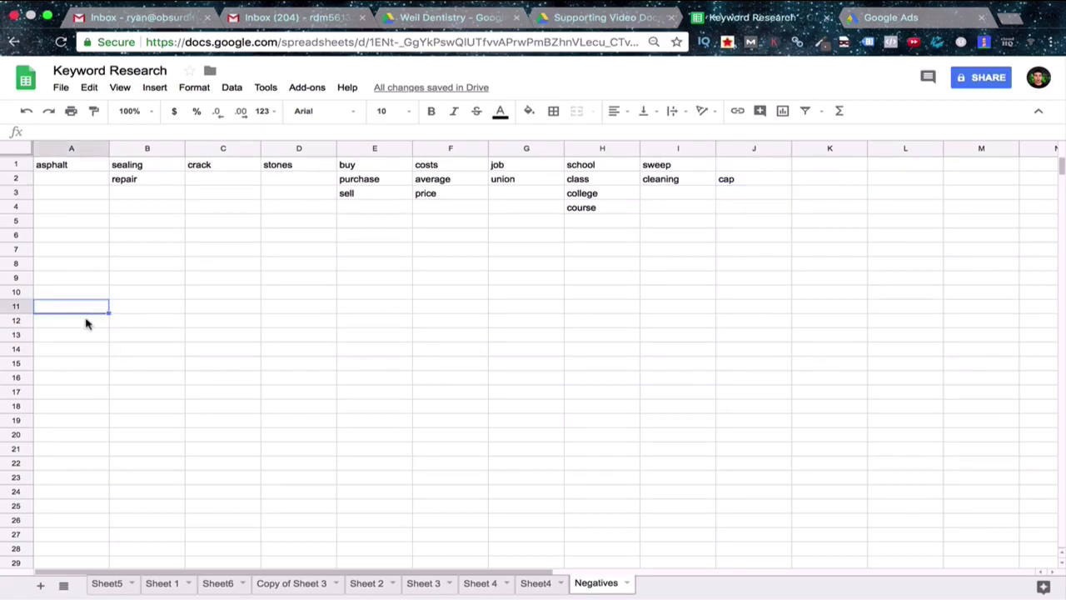
type("broad")
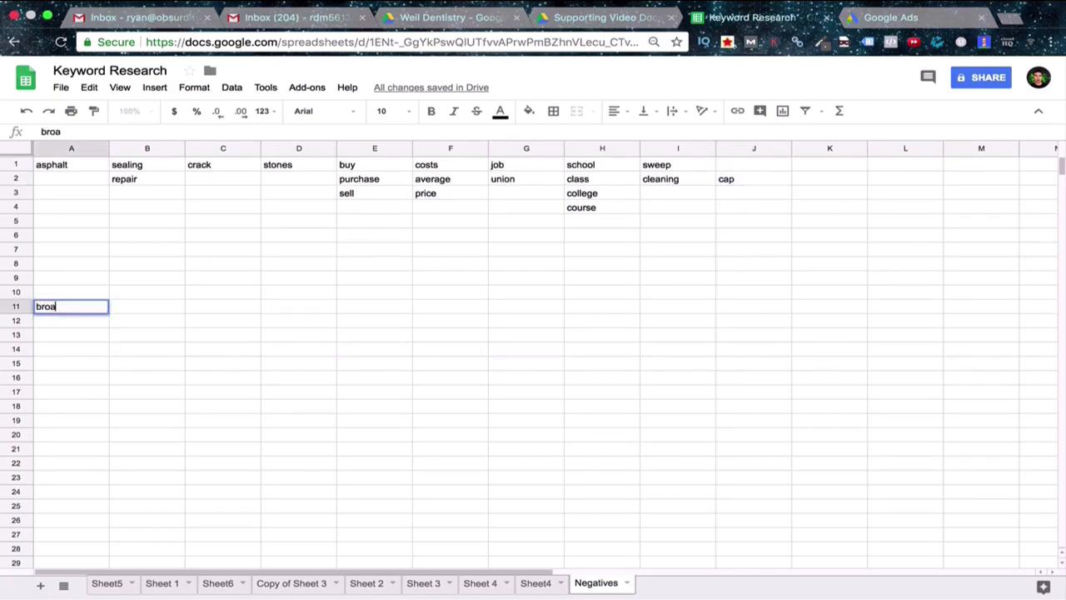
key("Return")
type("phrase")
key("Return")
type("exact")
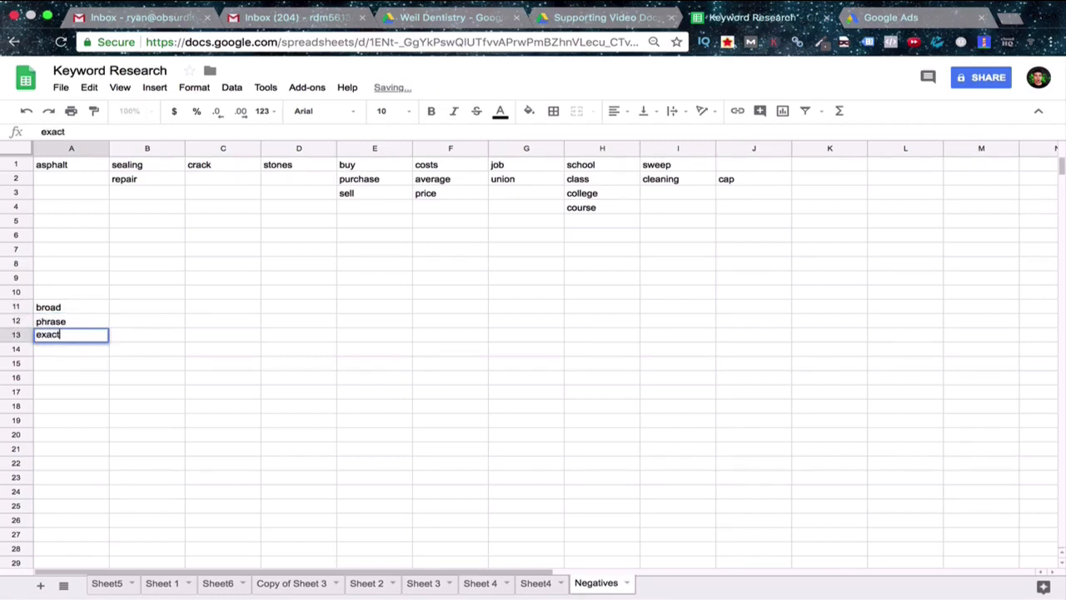
key("Return")
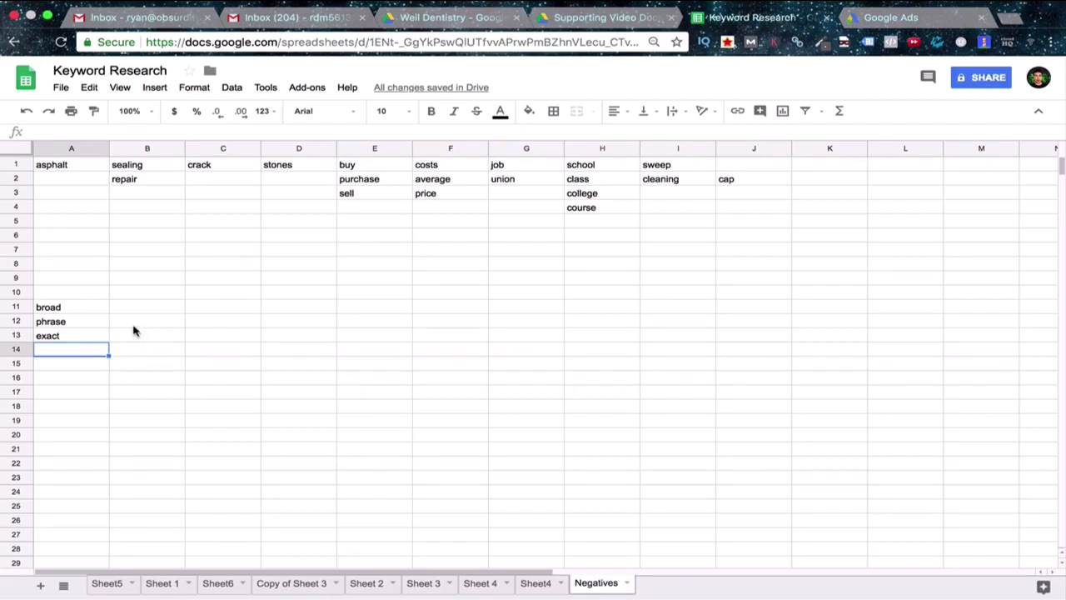
Enter "asphalt sealing" in quotation marks beside phrase in B12 and [asphalt sealing] in square brackets beside exact in B13
left_click(132, 327)
type("\"")
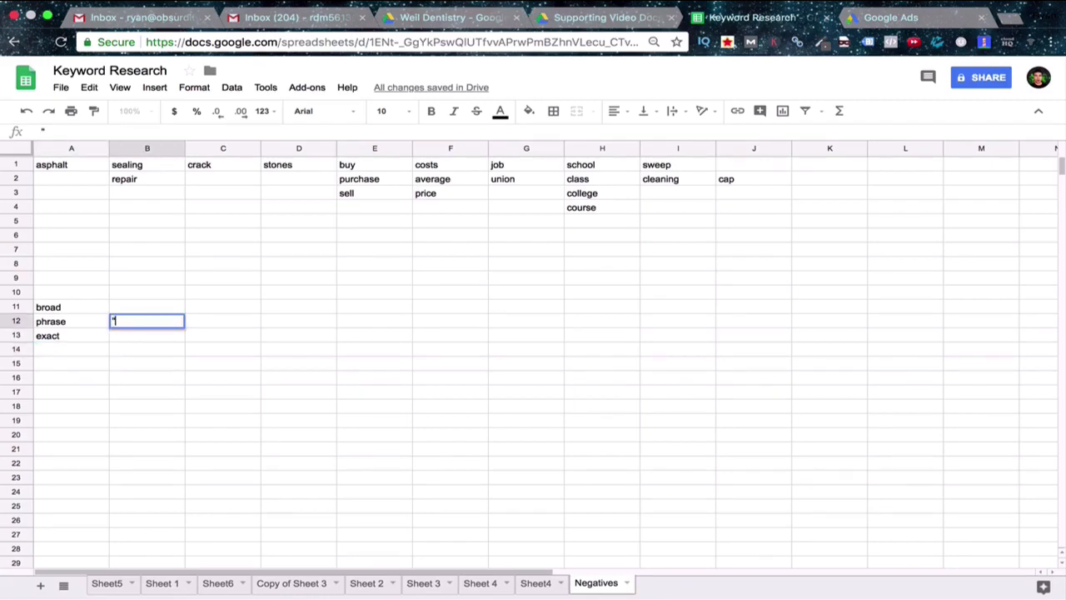
type("asphalt sealer")
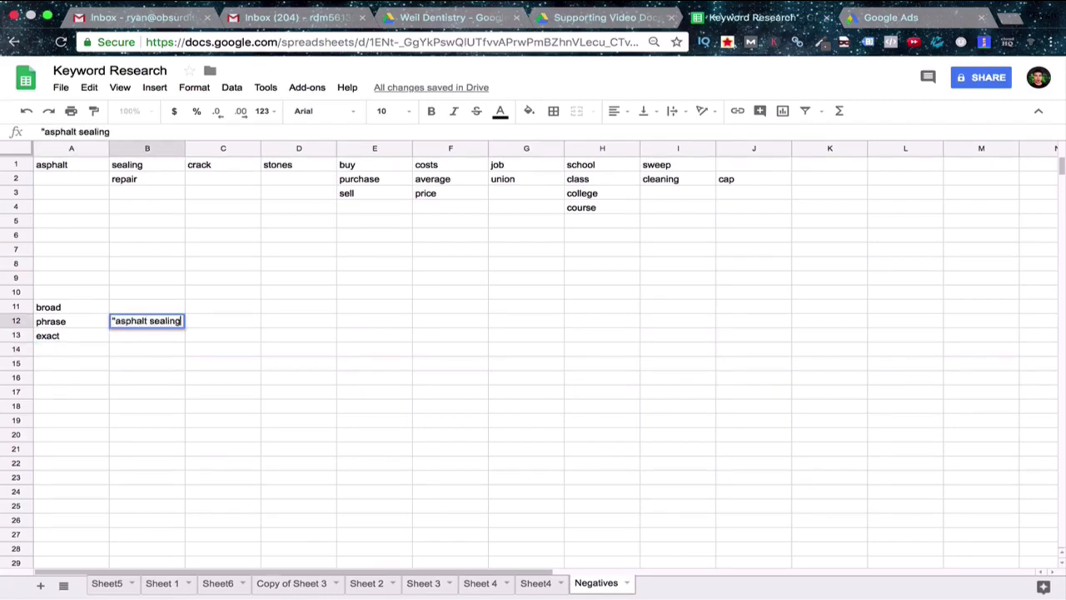
type("\"")
key("Return")
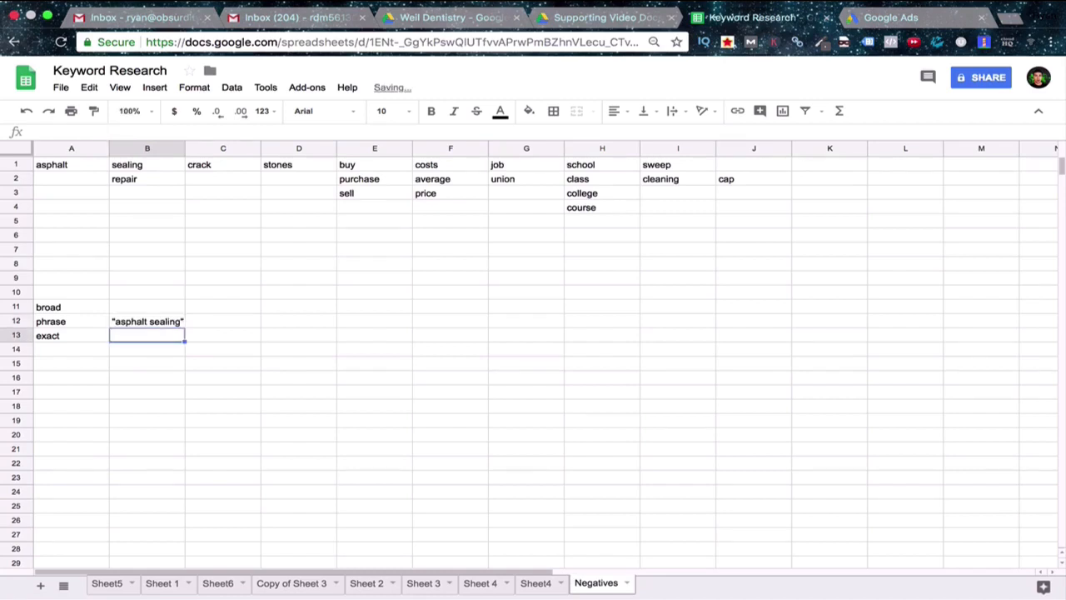
type("[asphalt sealing")
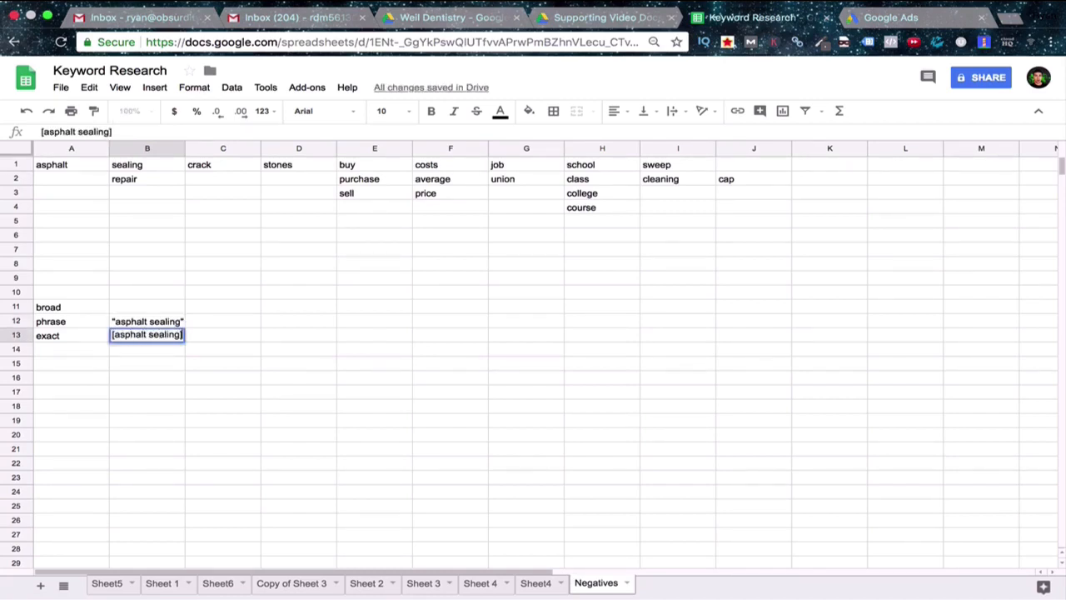
key("Return")
Enter asphalt sealing without any punctuation as the broad match example in cell B11
left_click(143, 301)
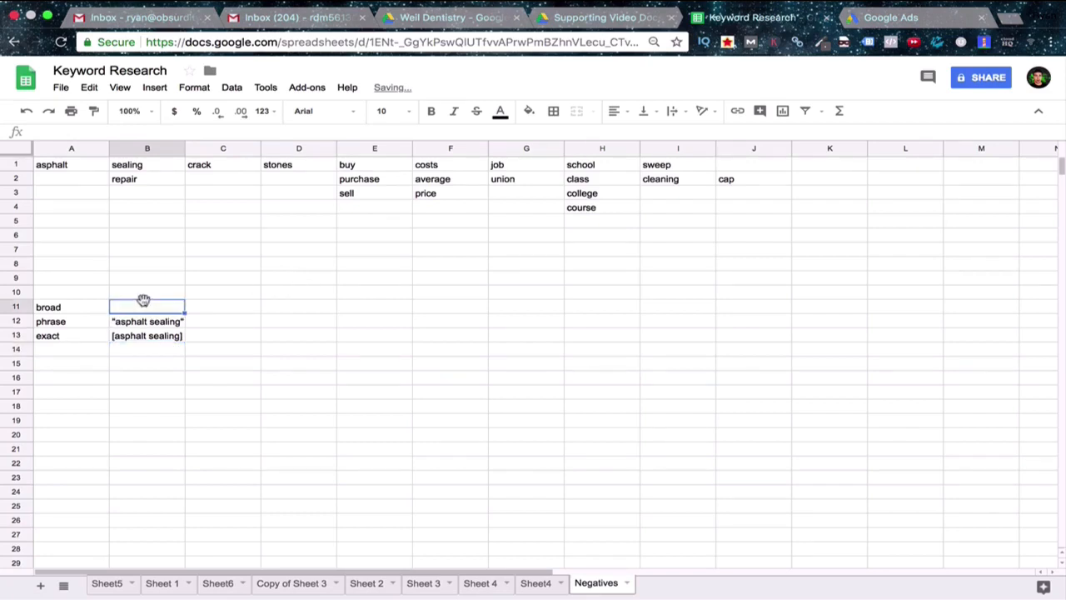
type("asphalt sealing")
key("Return")
left_click(120, 379)
left_click(143, 308)
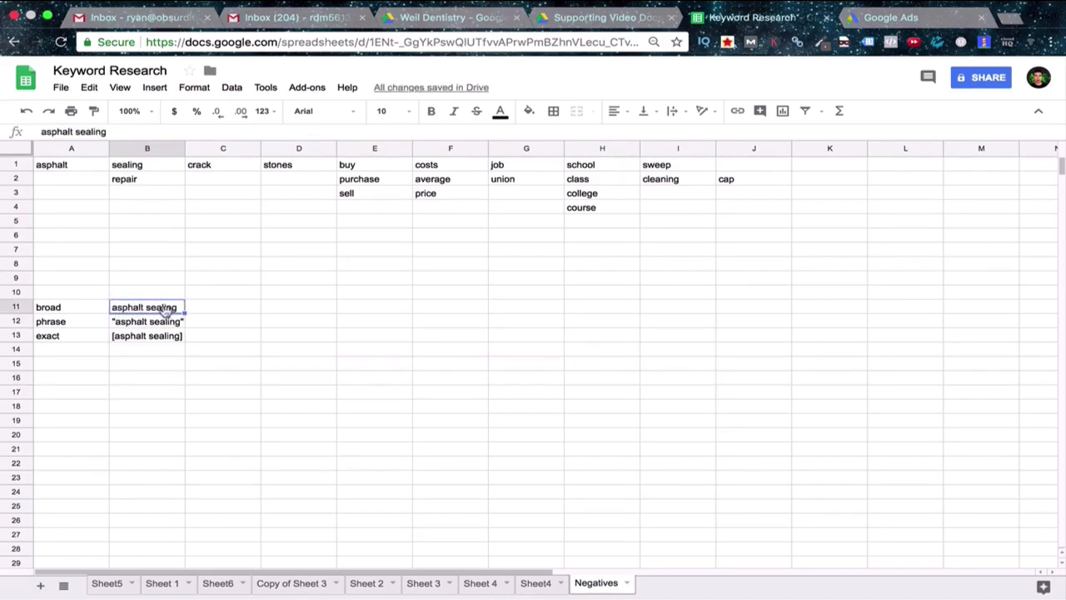
left_click(229, 314)
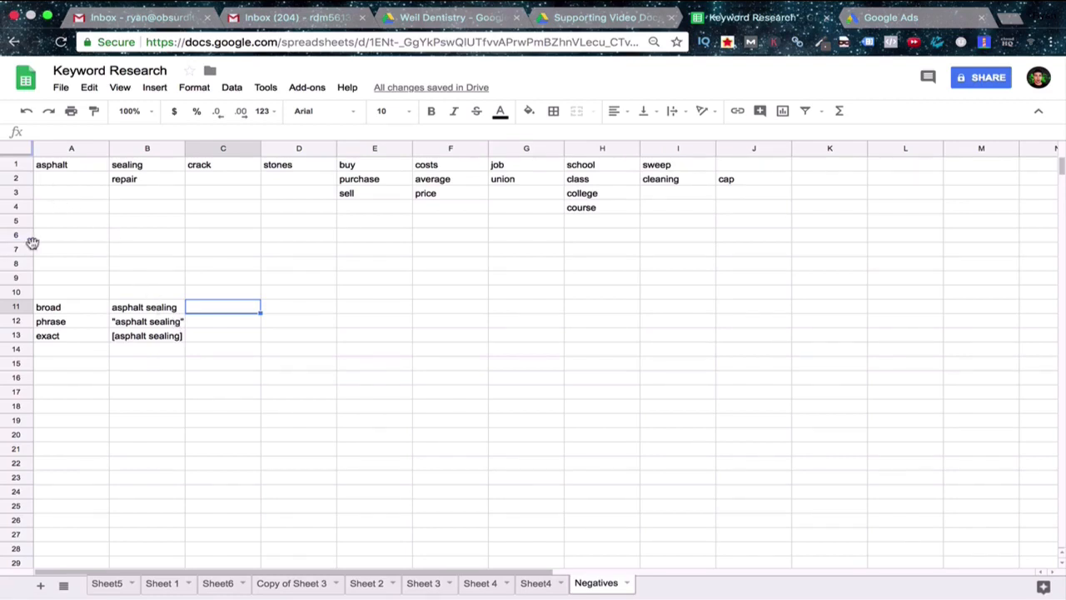
left_click(46, 168)
left_click(53, 210)
left_click(57, 170)
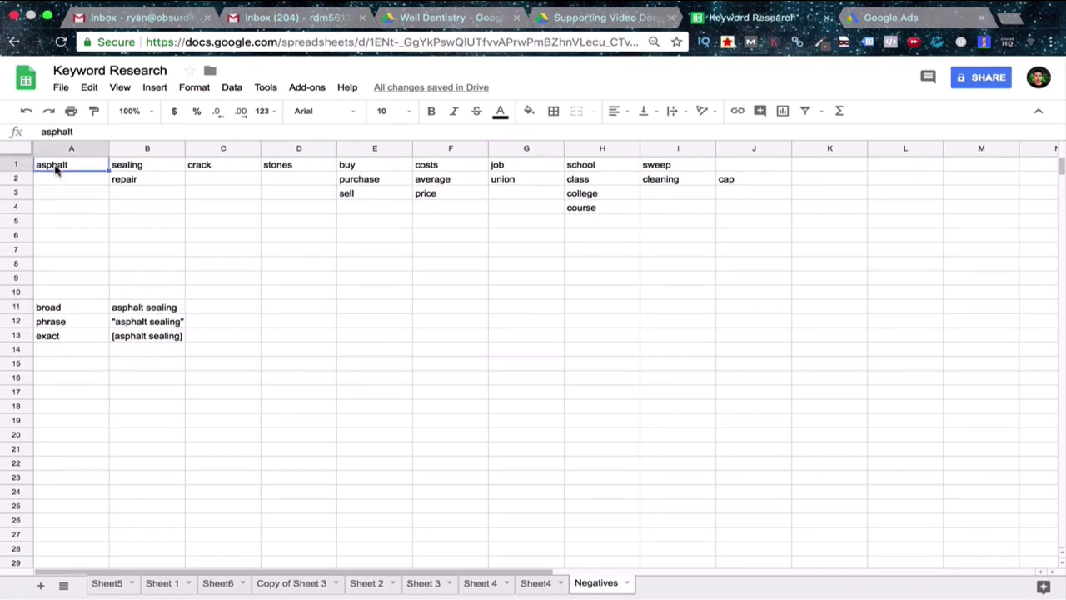
Add the plural repairs below repair in cell B3, based on a copy of the repair cell
left_click(163, 181)
key("ctrl+c")
left_click(125, 214)
key("ctrl+v")
double_click(149, 220)
type("s")
key("Return")
left_click(138, 223)
key("ctrl+x")
left_click(128, 197)
key("ctrl+v")
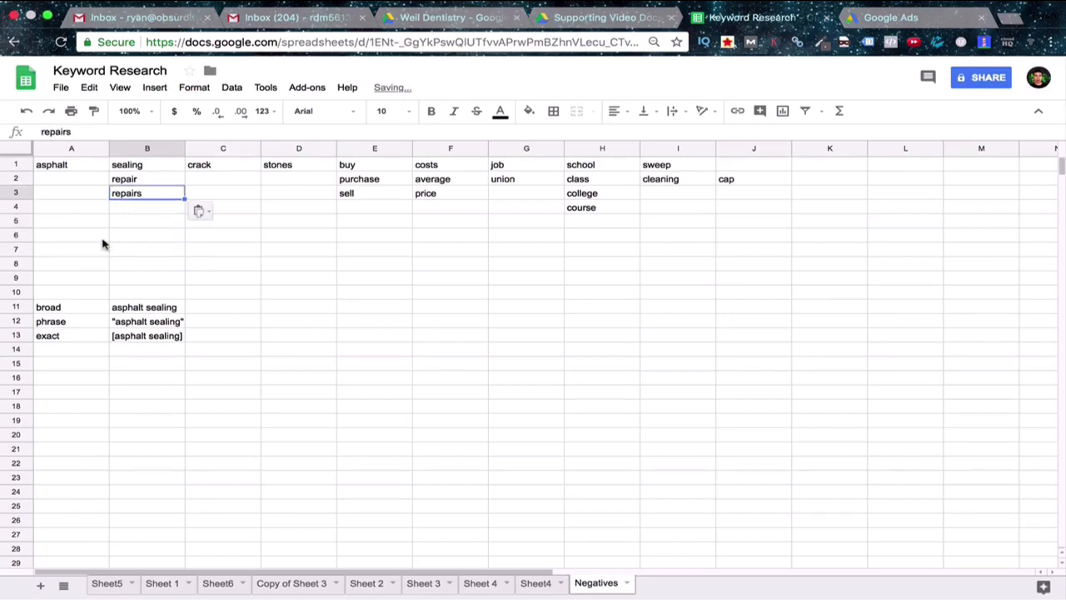
left_click(102, 240)
Add craks below crack in cell C2 as another negative keyword variant
left_click(192, 179)
type("crasks")
key("BackSpace")
key("BackSpace")
key("BackSpace")
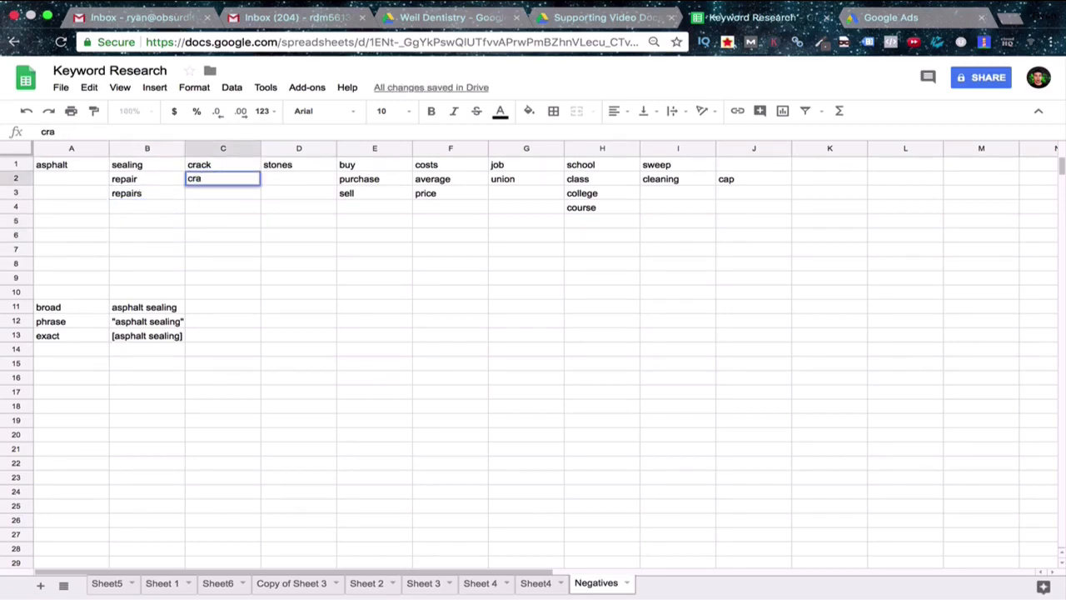
type("ks")
key("Return")
Add the singular stone below stones in cell D2
left_click(309, 181)
type("ston")
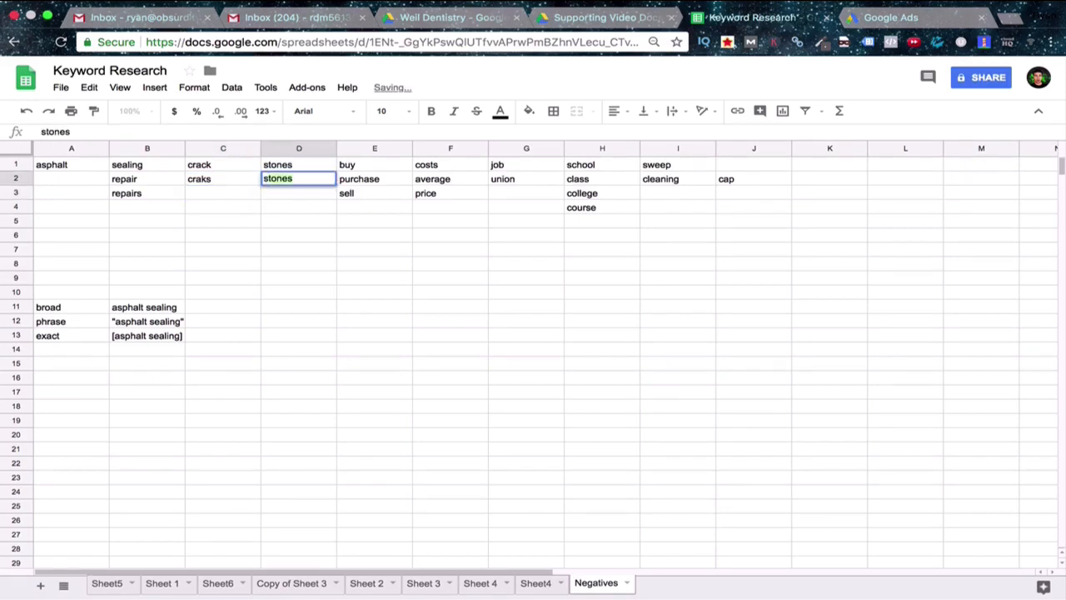
key("BackSpace")
key("Return")
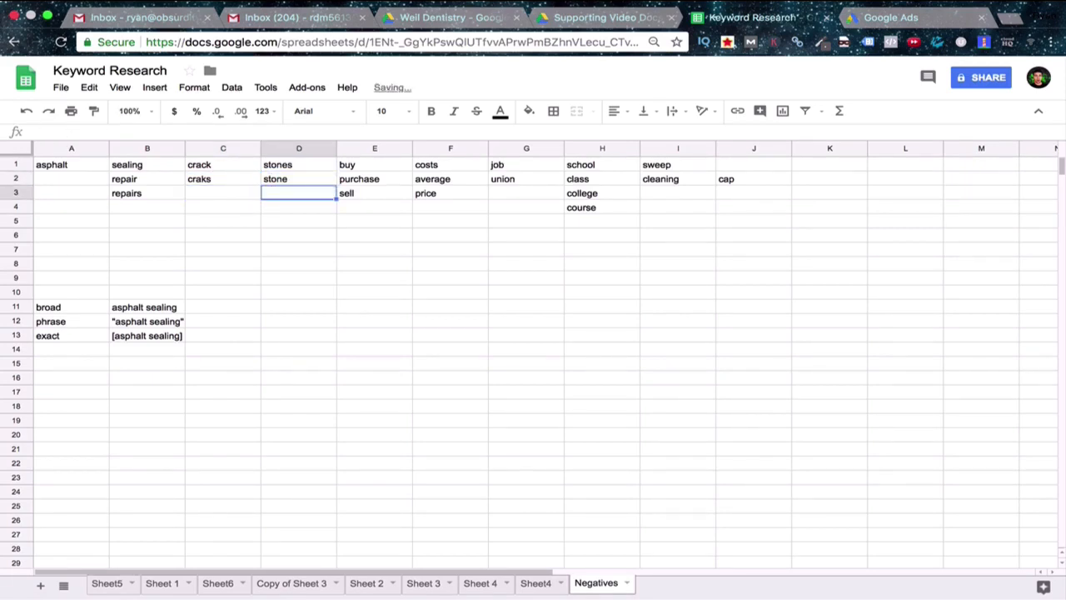
Correct the misspelled keyword in cell C2 to "cracks"
double_click(203, 178)
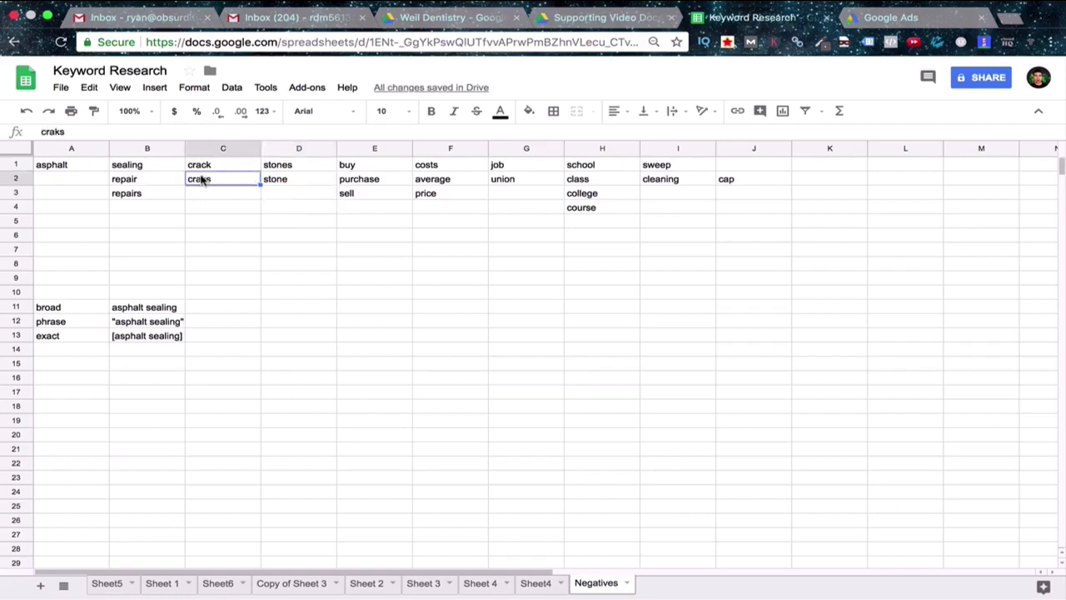
type("c")
left_click(243, 264)
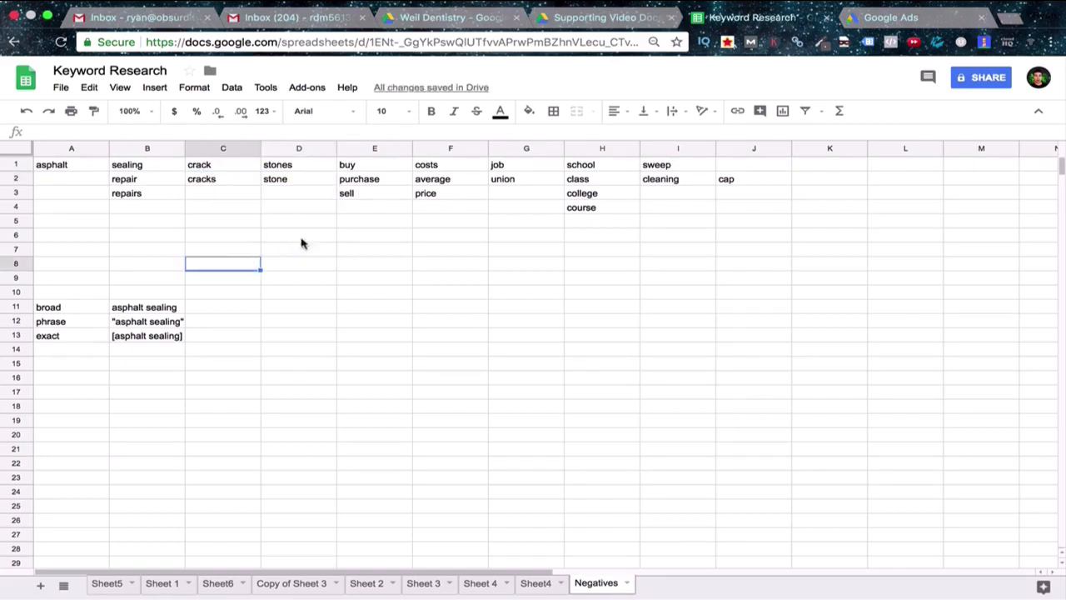
Add the negative keywords purchasing, purchases, selling and sold beneath "sell" in column E
left_click(359, 210)
type("purchasing")
key("Return")
type("p")
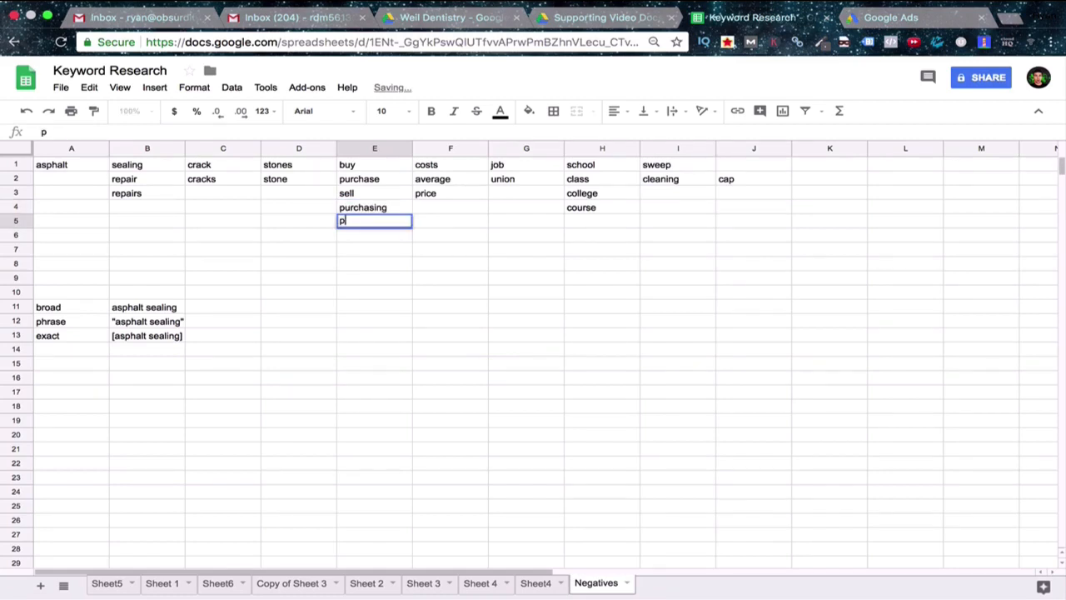
type("urchases")
key("Return")
type("selling")
key("Return")
type("sold")
key("Return")
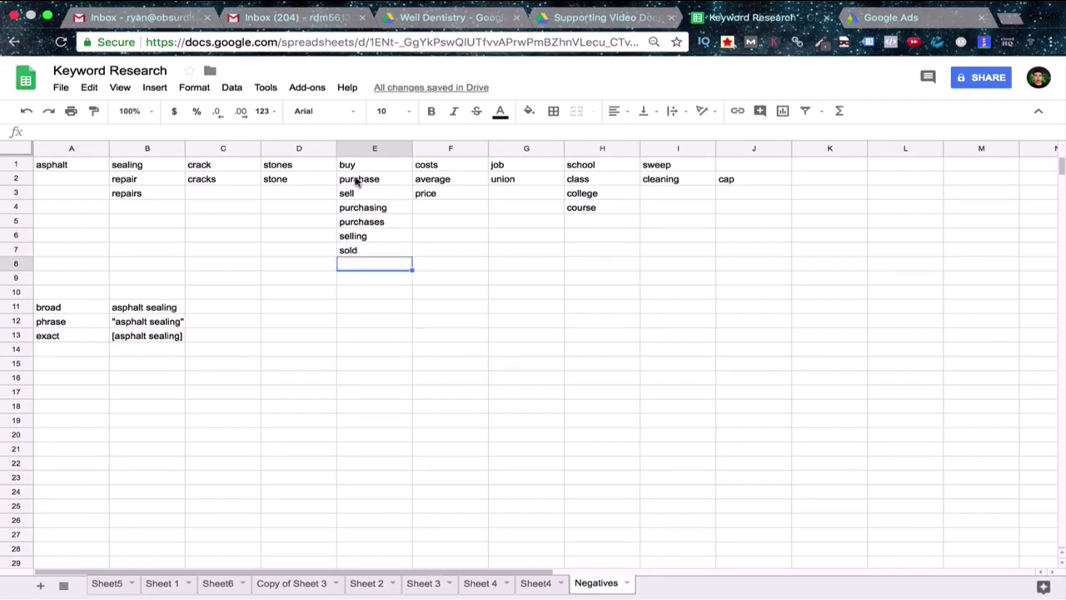
left_click(137, 325)
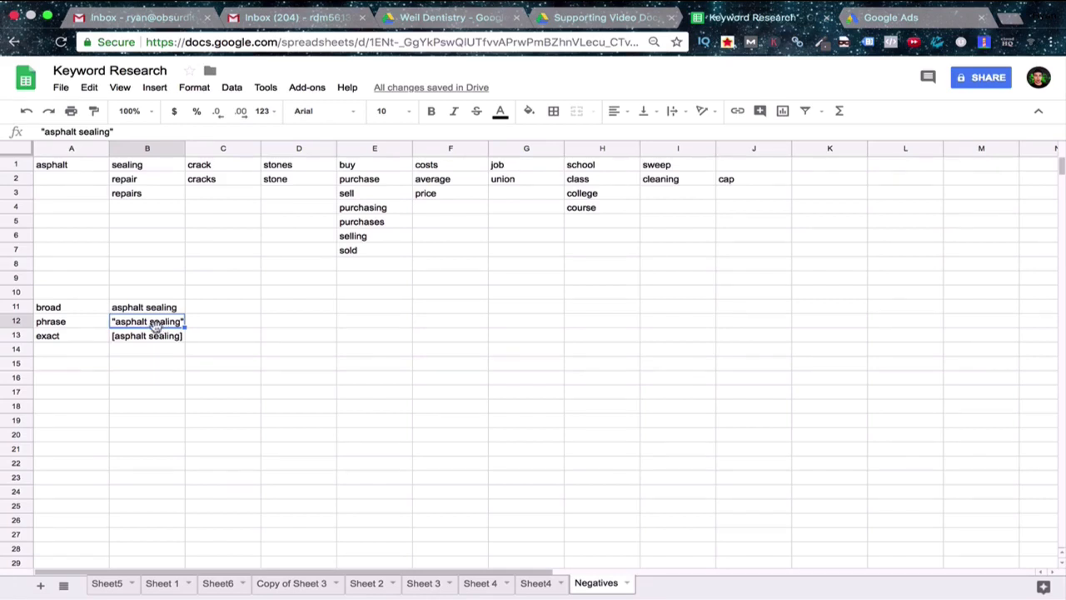
left_click(135, 341)
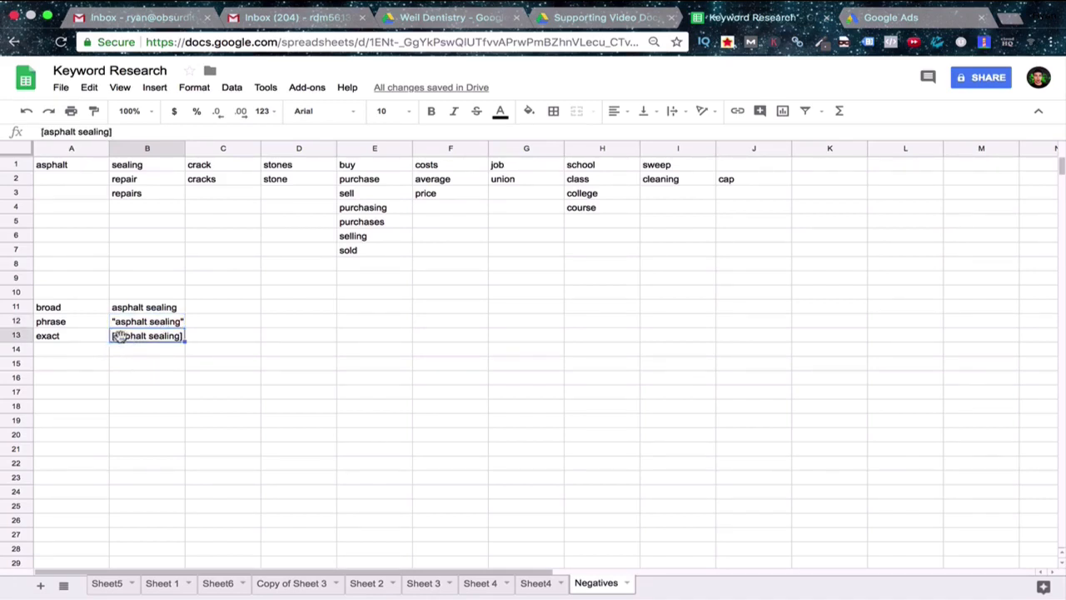
left_click(165, 365)
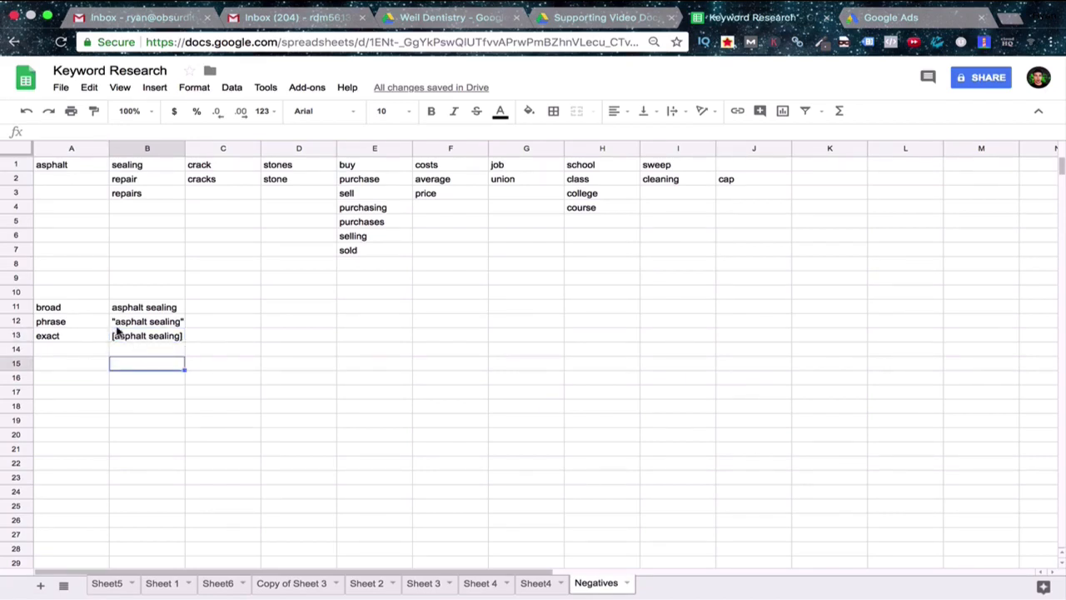
Copy the keywords from every column of rows 1 to 7 into one continuous list in column E, starting at E16
left_click(68, 170)
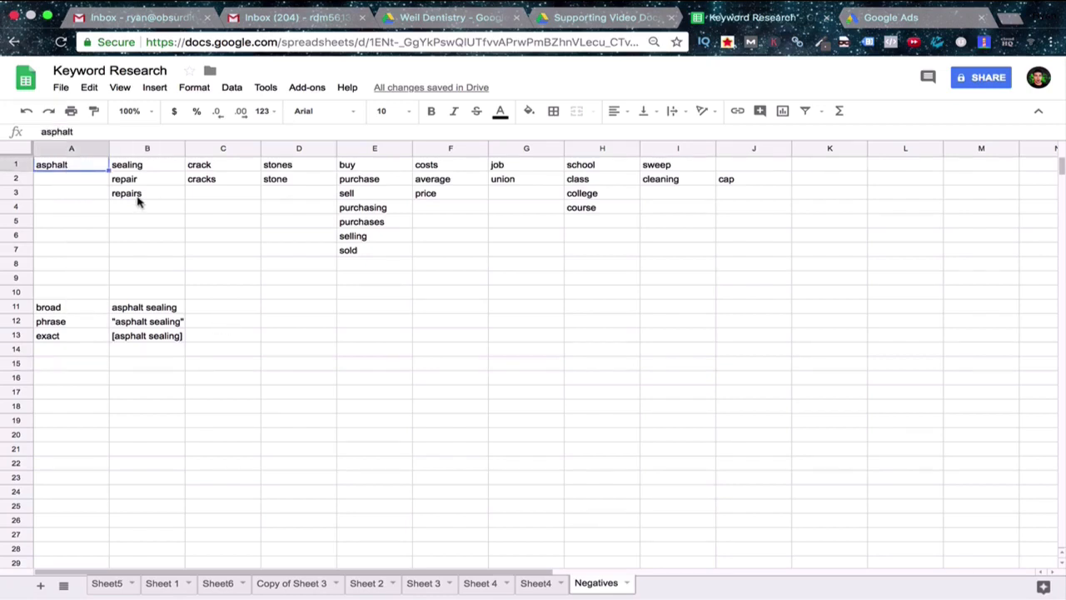
left_click(350, 376)
key("ctrl+v")
left_click_drag(138, 167, 137, 194)
key("ctrl+c")
left_click(351, 392)
key("ctrl+v")
left_click_drag(202, 165, 202, 179)
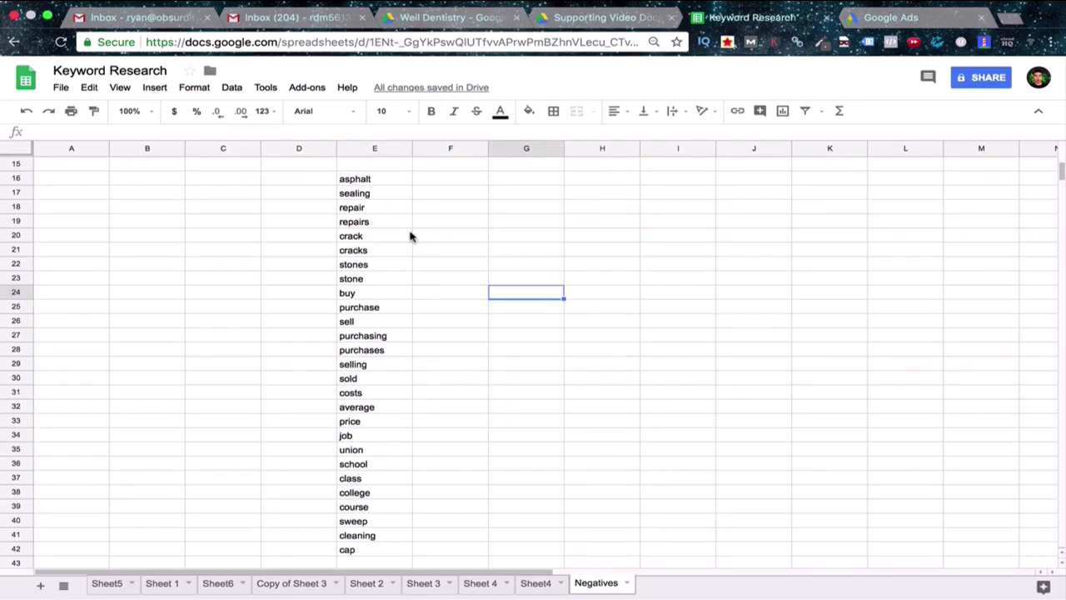
Copy the combined negative keyword list in E16:E42, from "asphalt" to "cap"
left_click(364, 179)
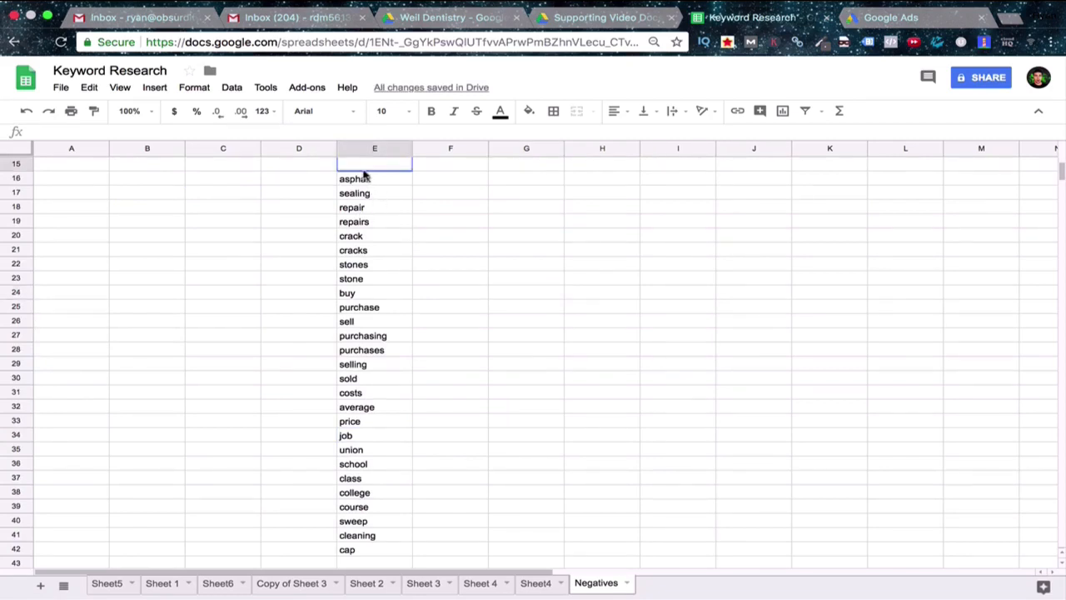
left_click_drag(360, 179, 342, 553)
left_click(566, 367)
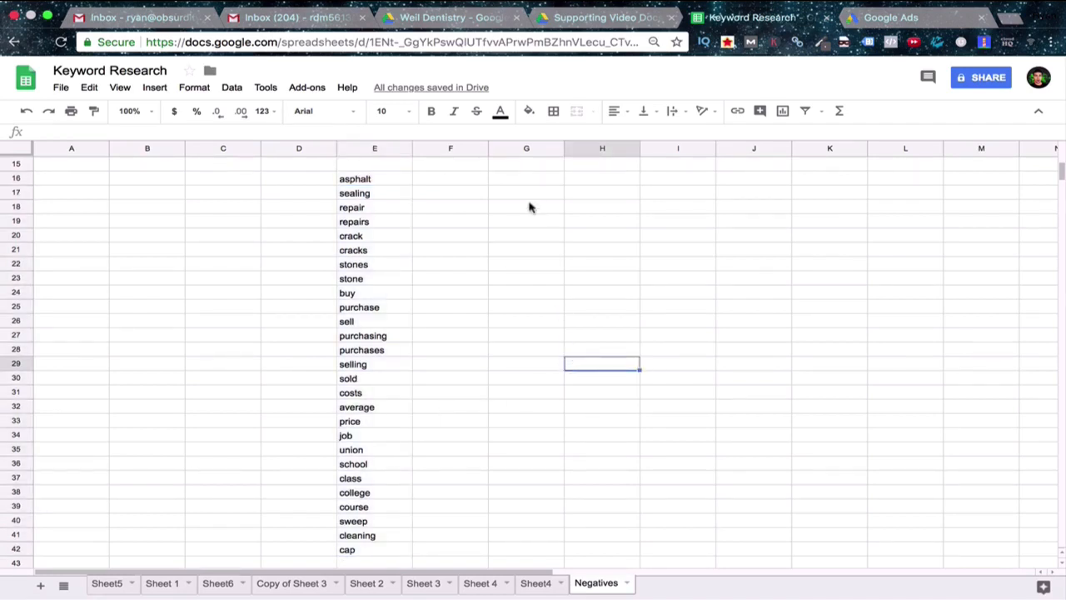
left_click_drag(383, 183, 358, 551)
key("super+c")
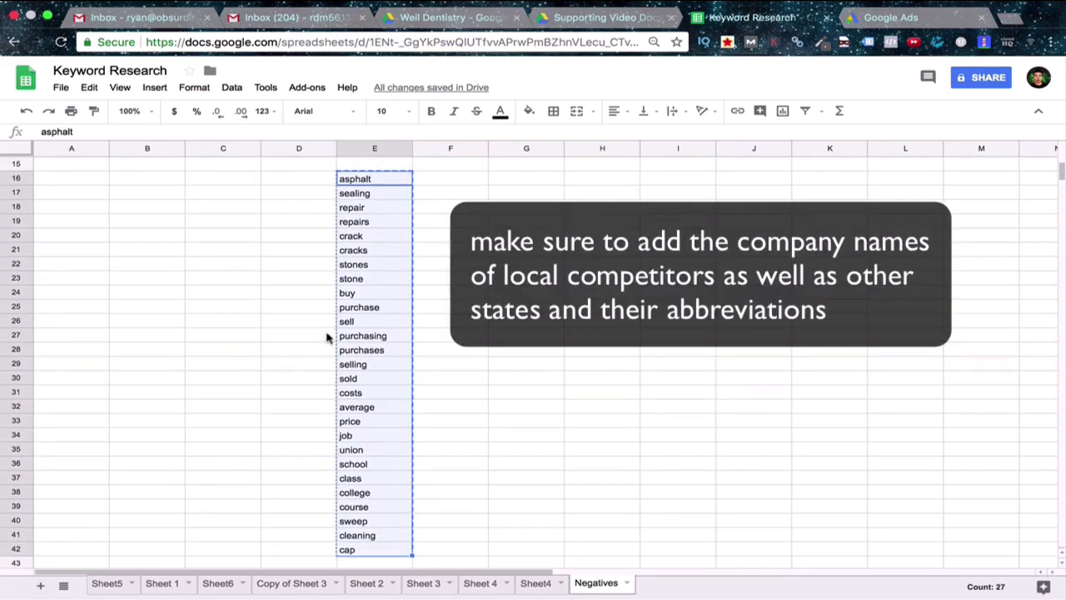
left_click(421, 263)
left_click(493, 252)
left_click(518, 227)
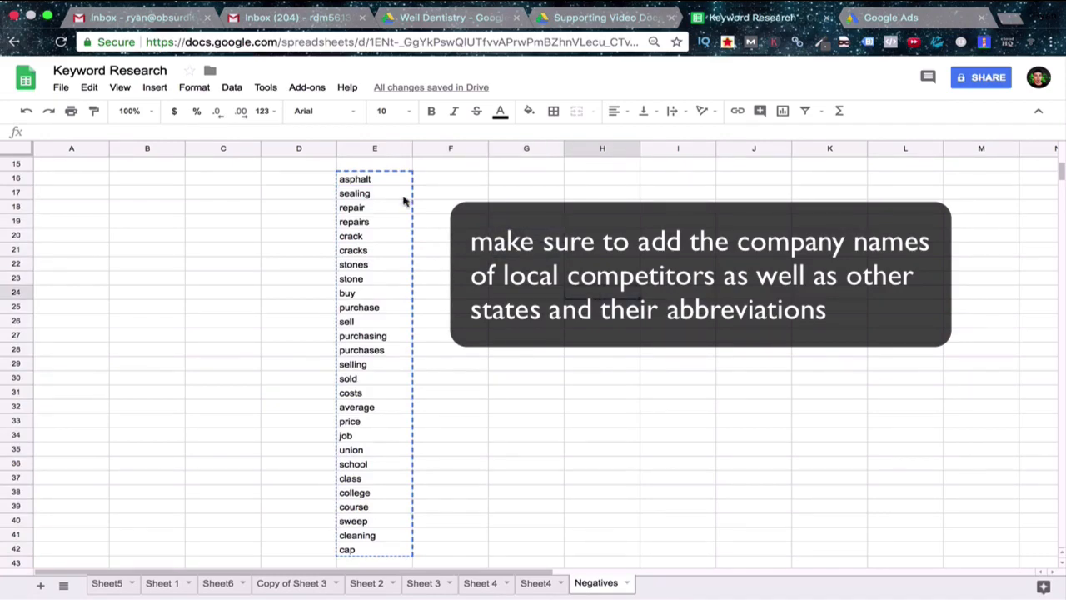
left_click_drag(389, 181, 372, 548)
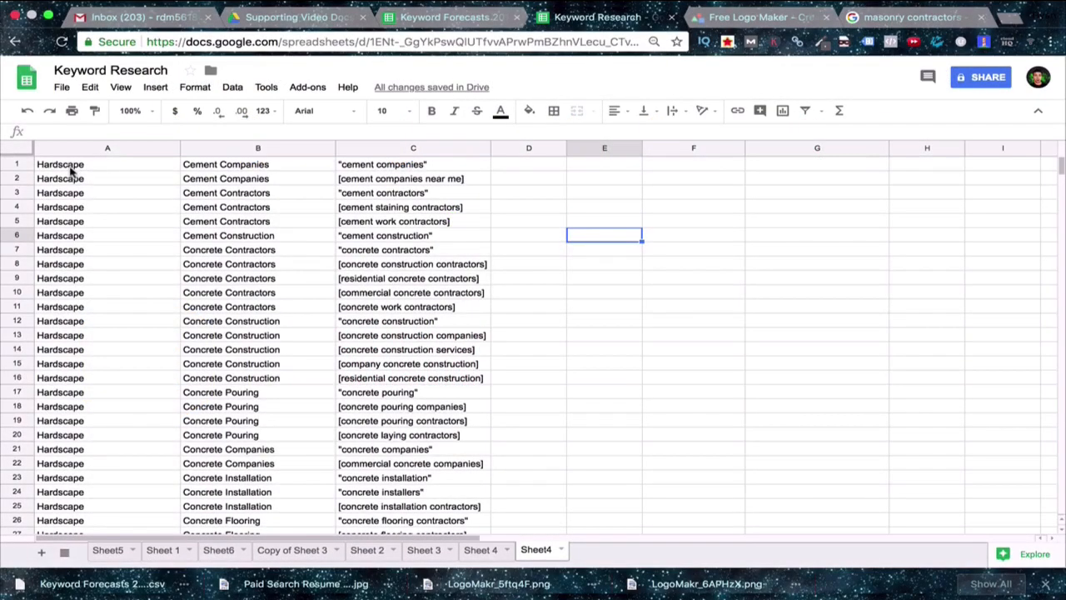
Examine how the first rows of Sheet4 organise Hardscape, the cement and concrete group names, and their phrase and exact match keywords
left_click(136, 167)
left_click(210, 171)
left_click(376, 171)
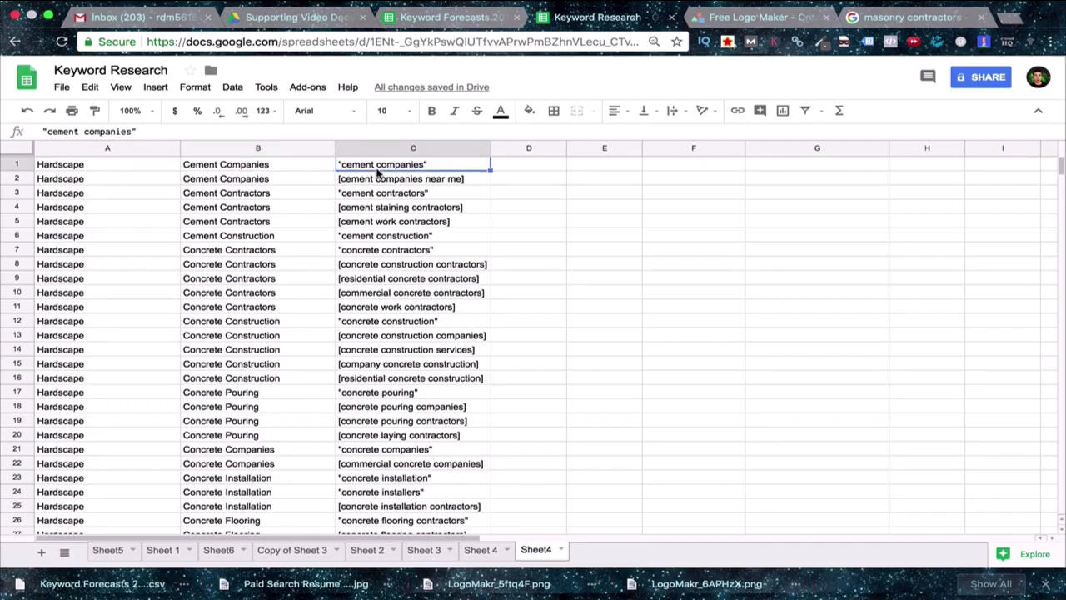
left_click(581, 214)
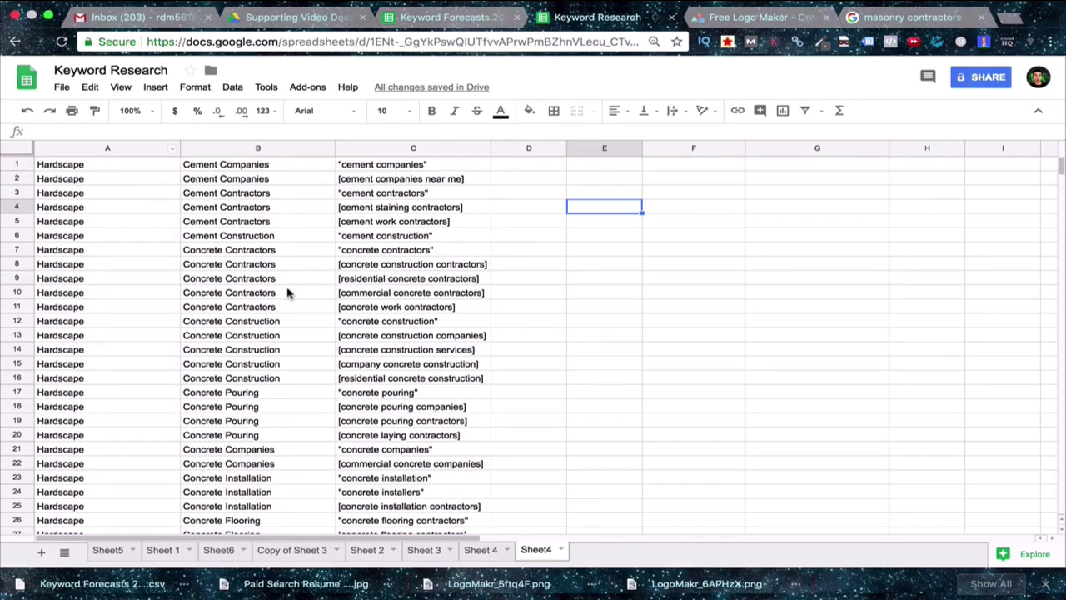
left_click(215, 250)
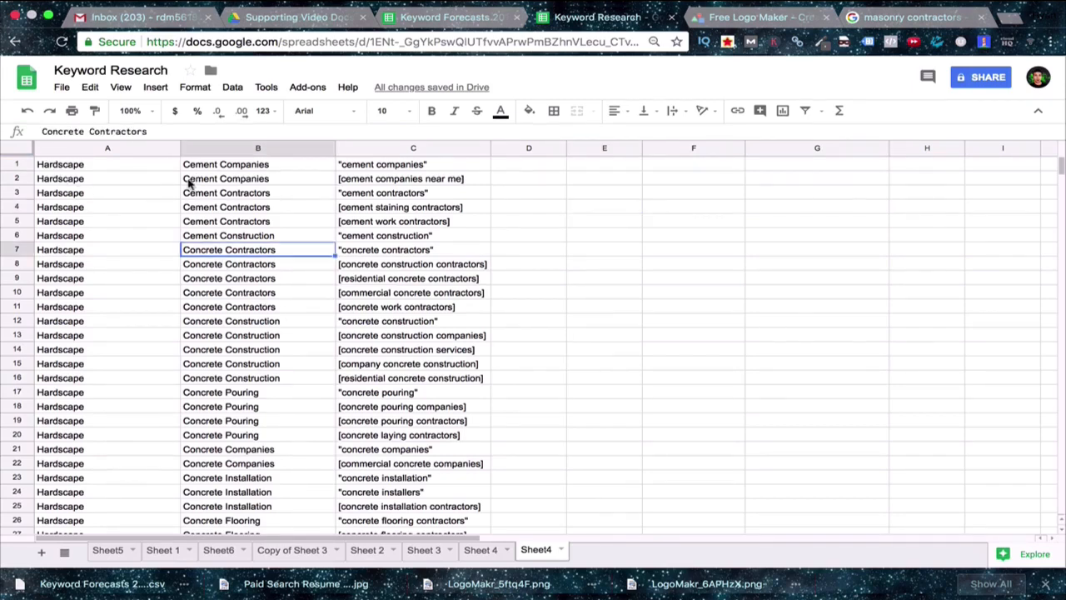
left_click(190, 181)
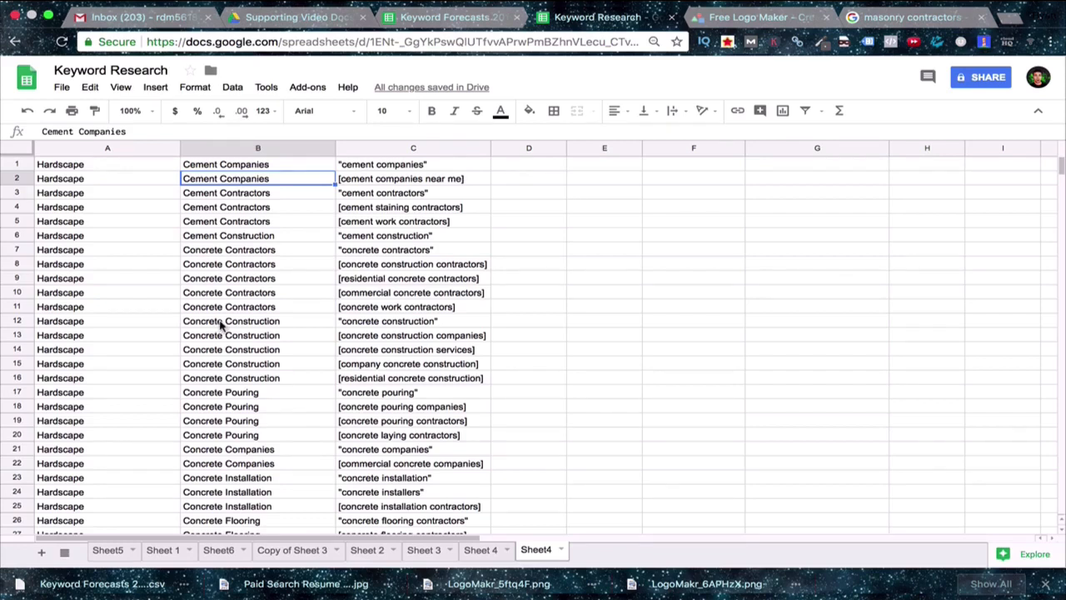
left_click(206, 208)
left_click(210, 195)
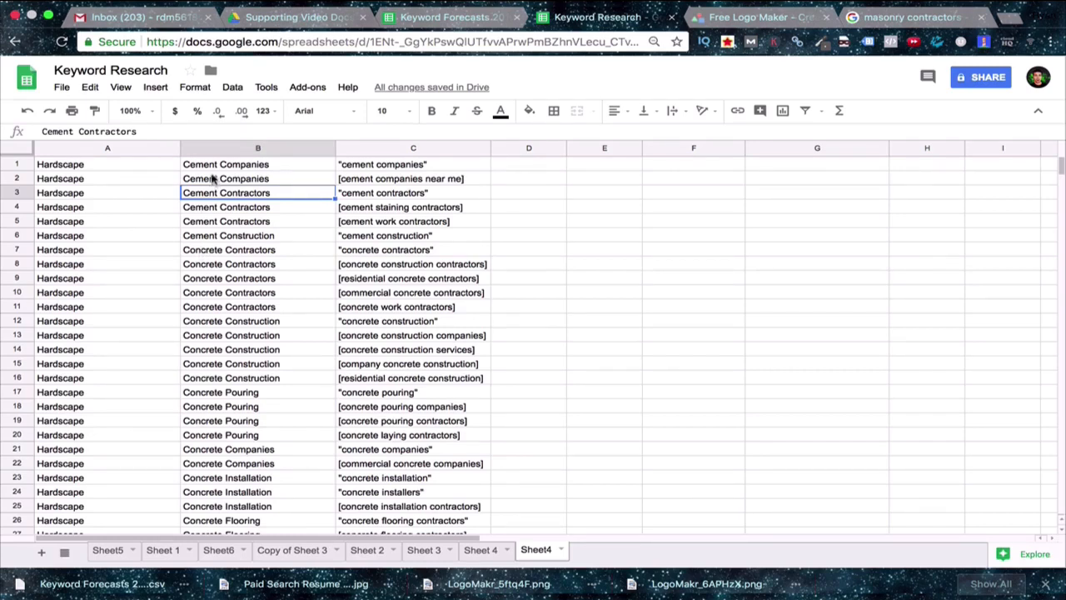
Select the cement and concrete block in A1:C38 and review its groups and keywords from start to end
left_click_drag(74, 168, 388, 408)
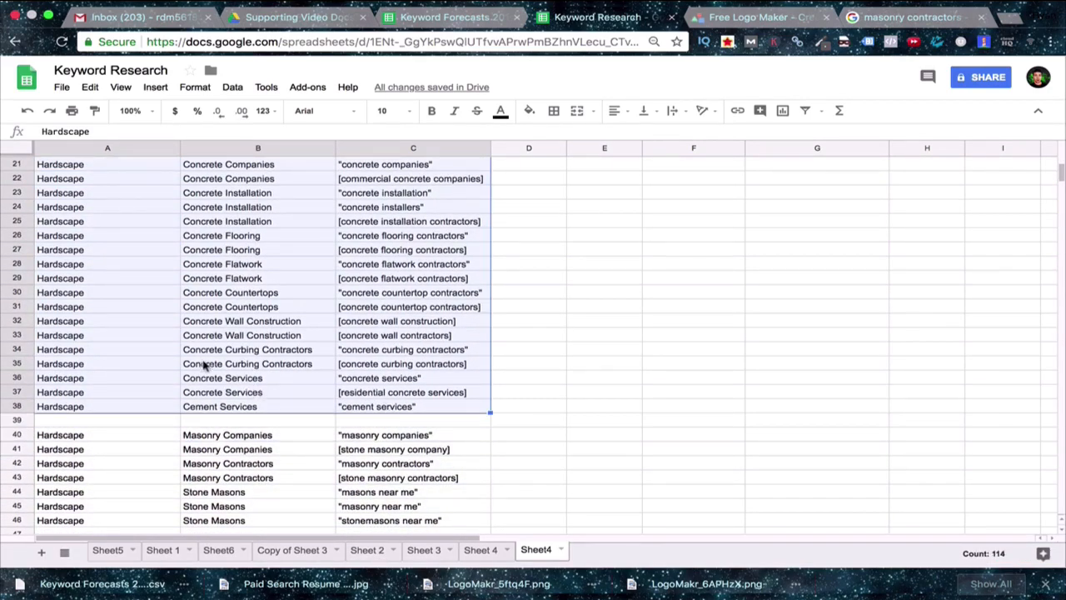
scroll(200, 362, "up", 7)
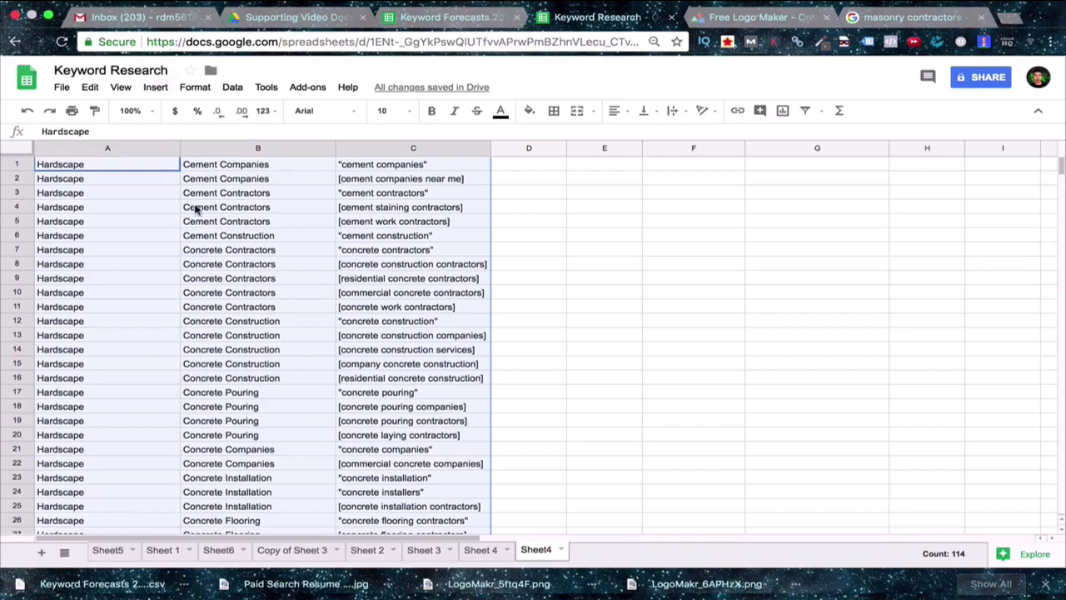
scroll(183, 341, "down", 3)
scroll(185, 344, "down", 1)
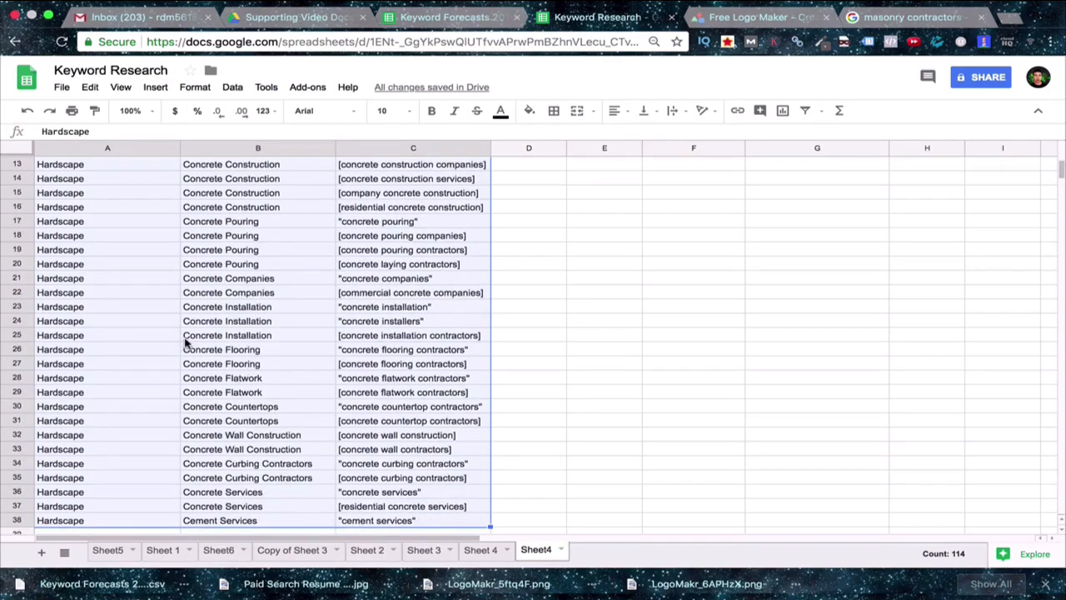
scroll(183, 322, "up", 4)
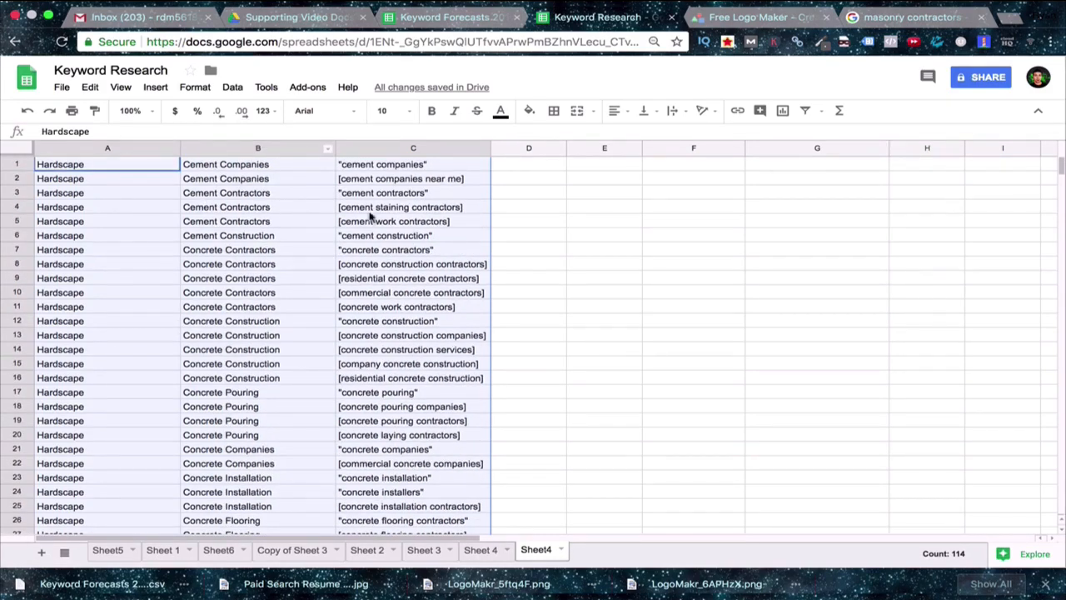
scroll(257, 305, "down", 5)
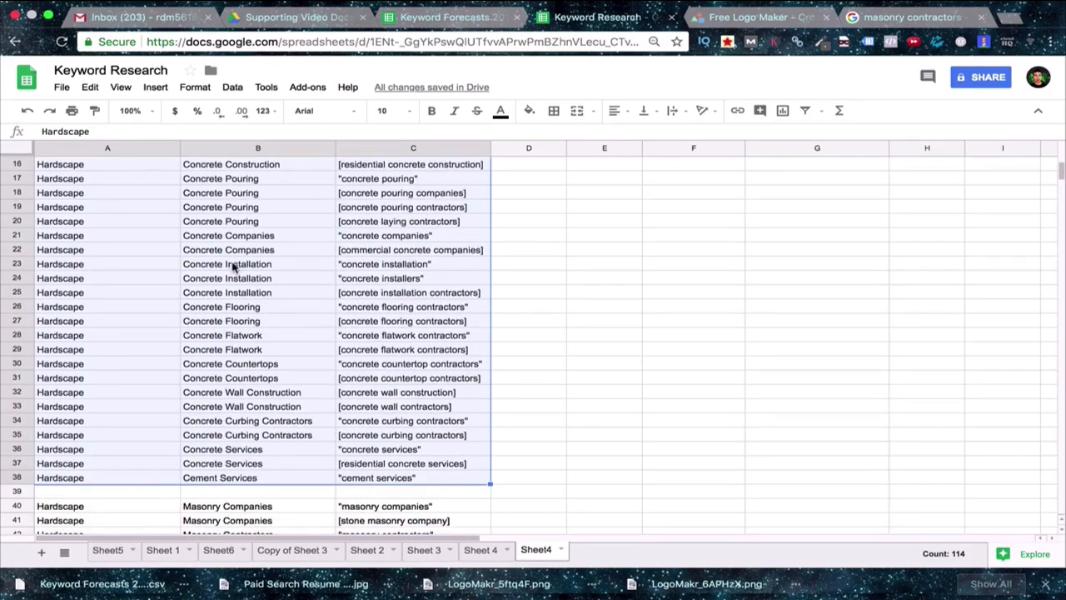
scroll(233, 267, "down", 1)
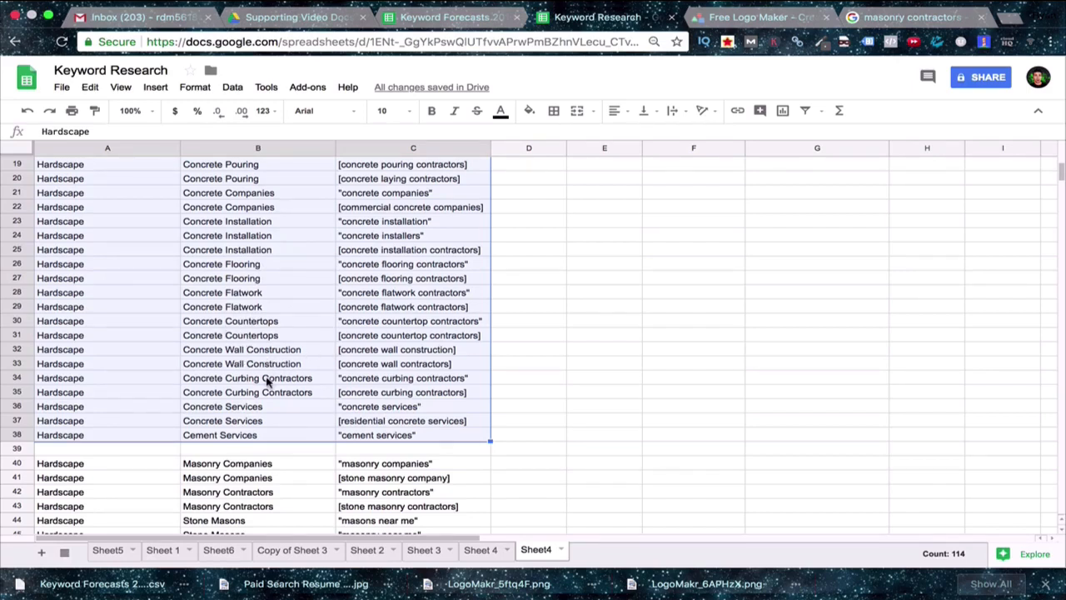
scroll(269, 380, "down", 1)
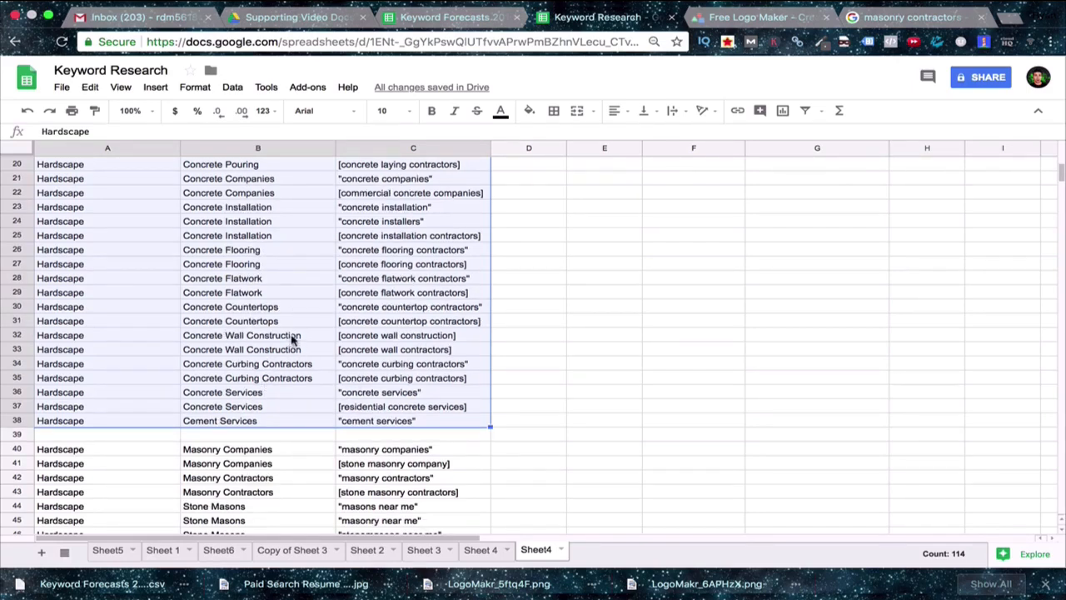
scroll(256, 289, "up", 10)
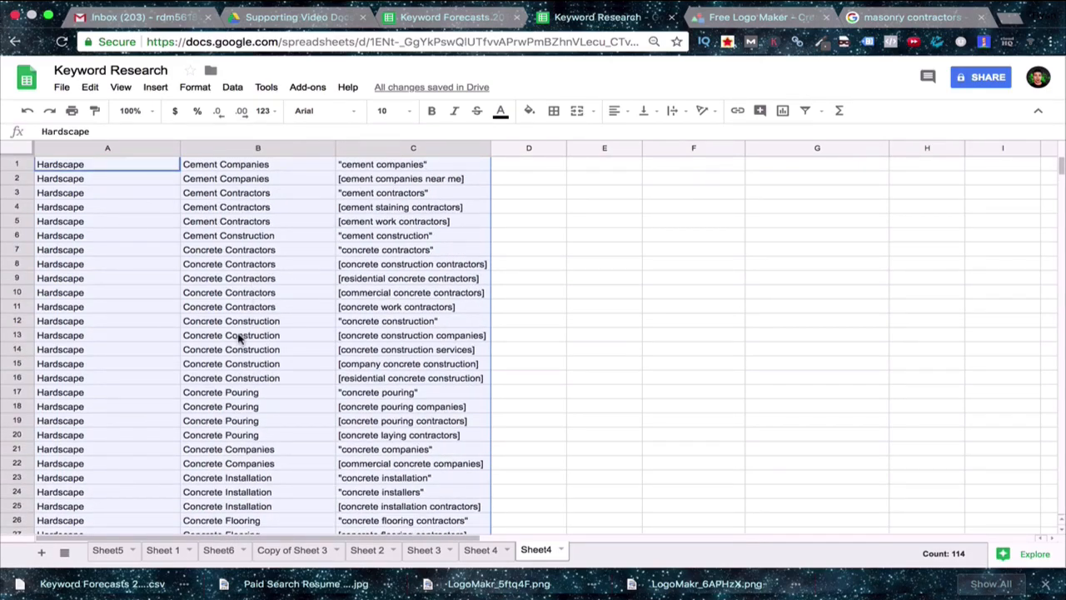
scroll(239, 339, "down", 12)
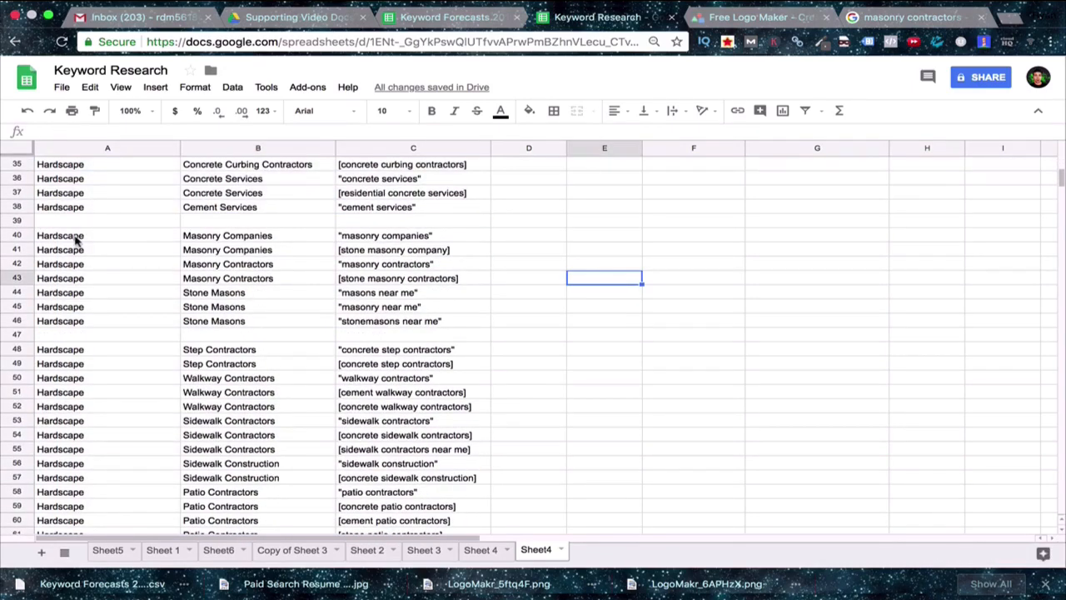
Select and review the masonry block in A40:C46 and the step, walkway, sidewalk and patio block in A48:C76
left_click_drag(75, 239, 362, 330)
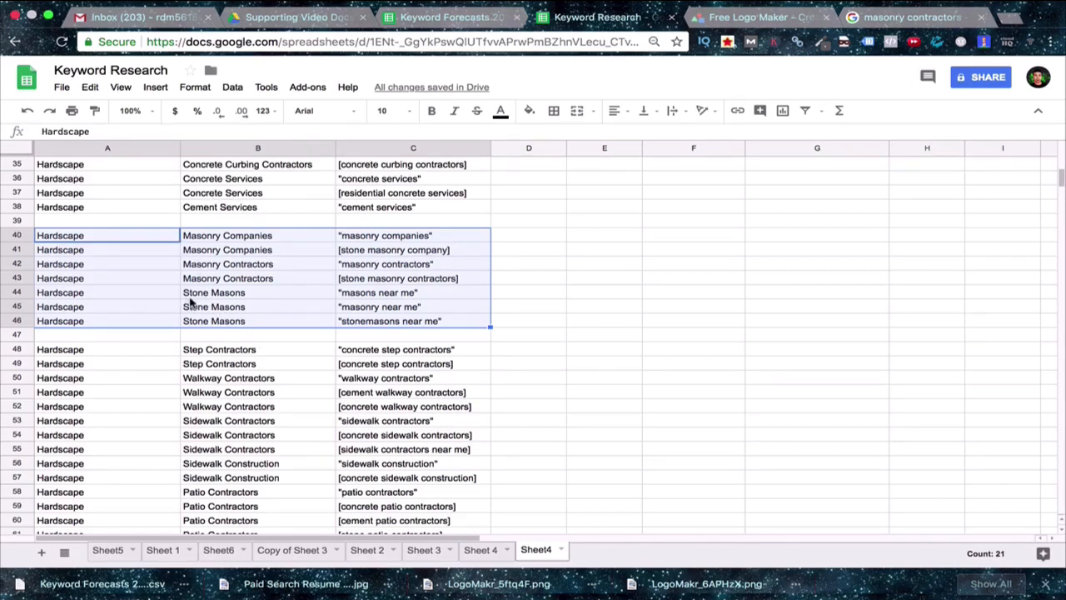
scroll(233, 311, "up", 6)
scroll(233, 311, "up", 5)
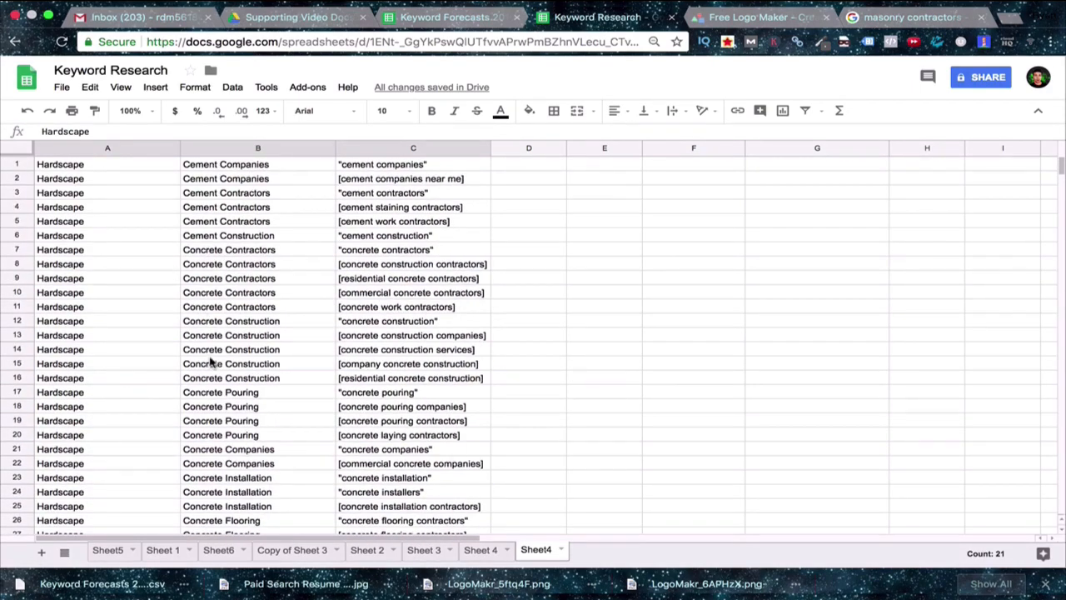
scroll(210, 361, "down", 11)
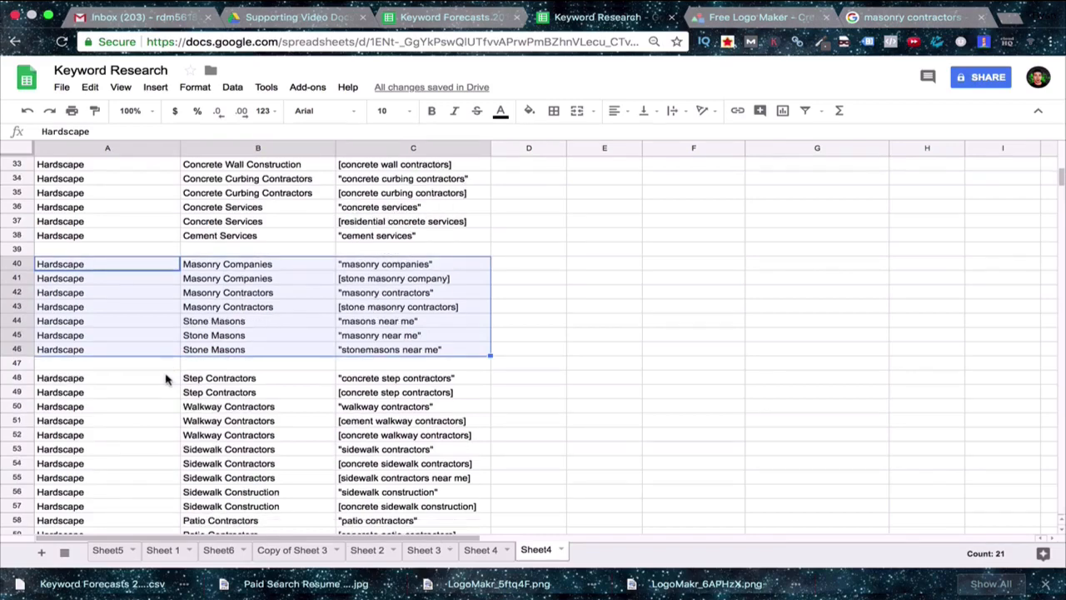
scroll(166, 379, "down", 3)
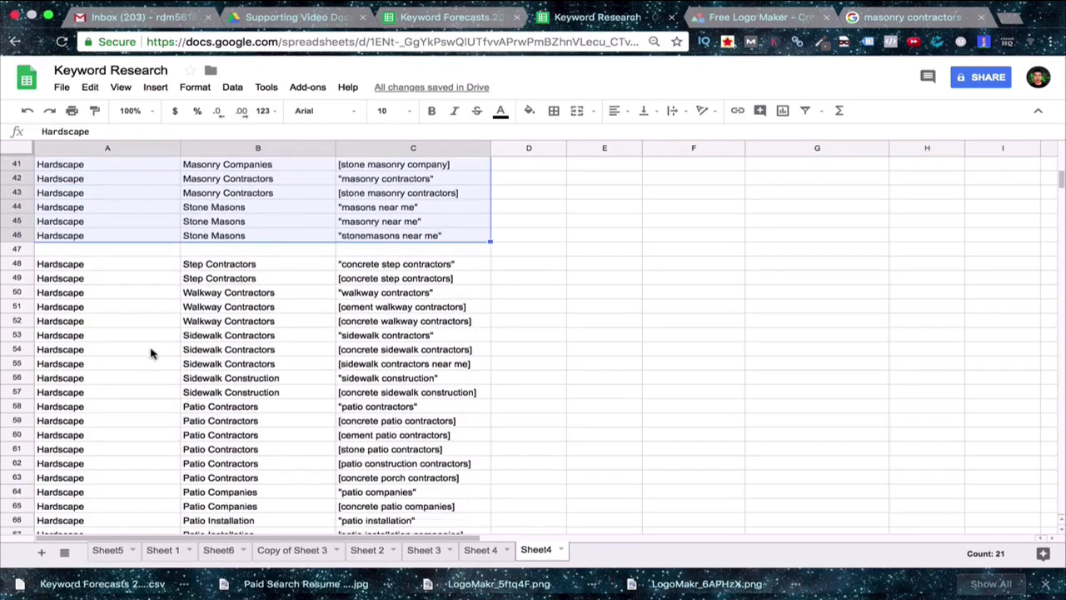
left_click_drag(66, 264, 408, 447)
scroll(180, 381, "up", 5)
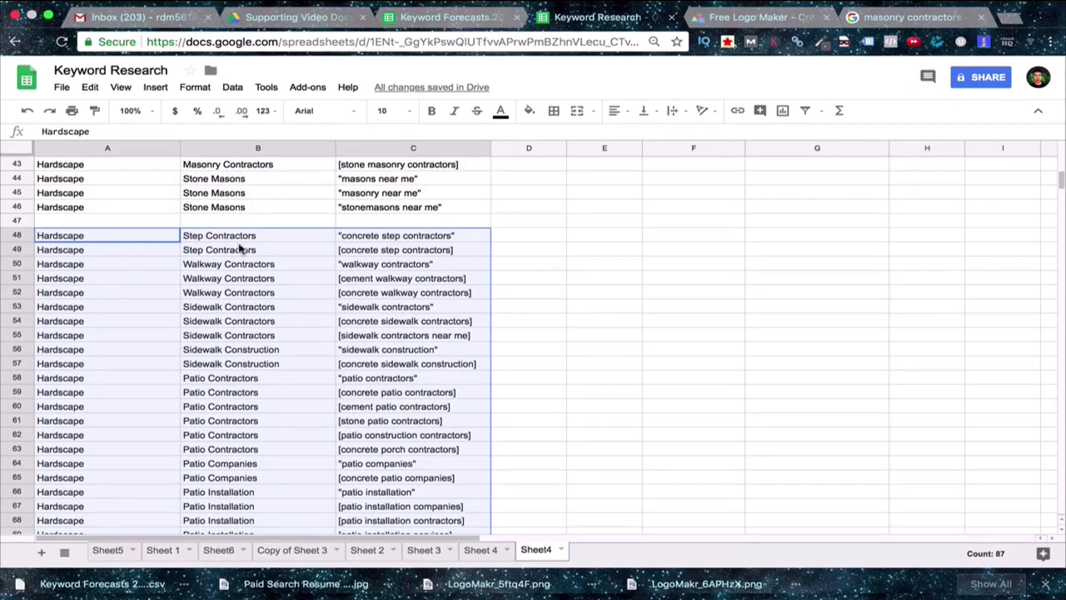
scroll(178, 278, "down", 2)
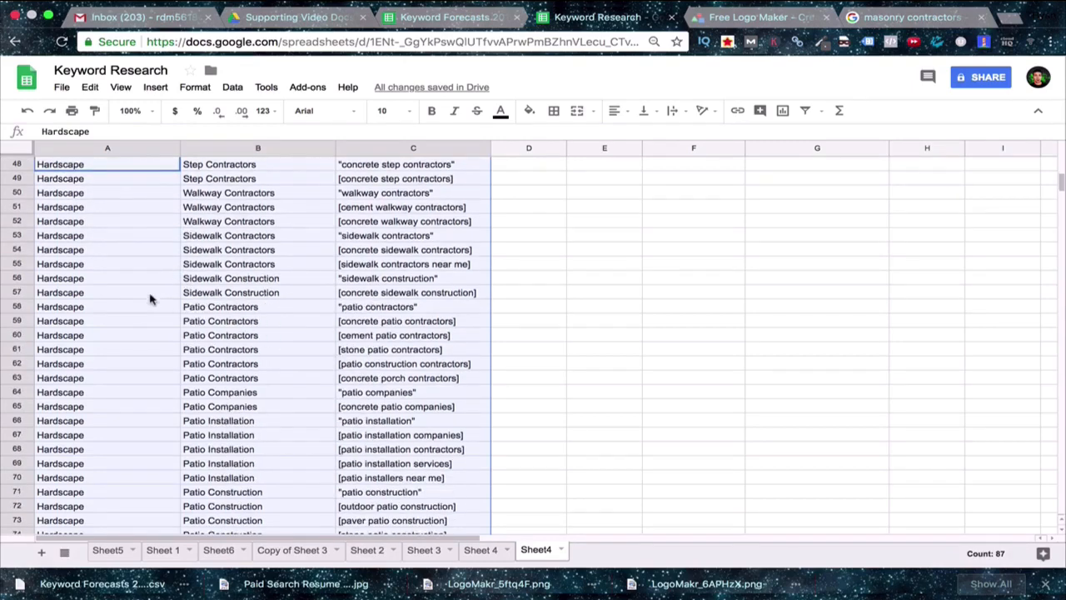
scroll(152, 299, "down", 3)
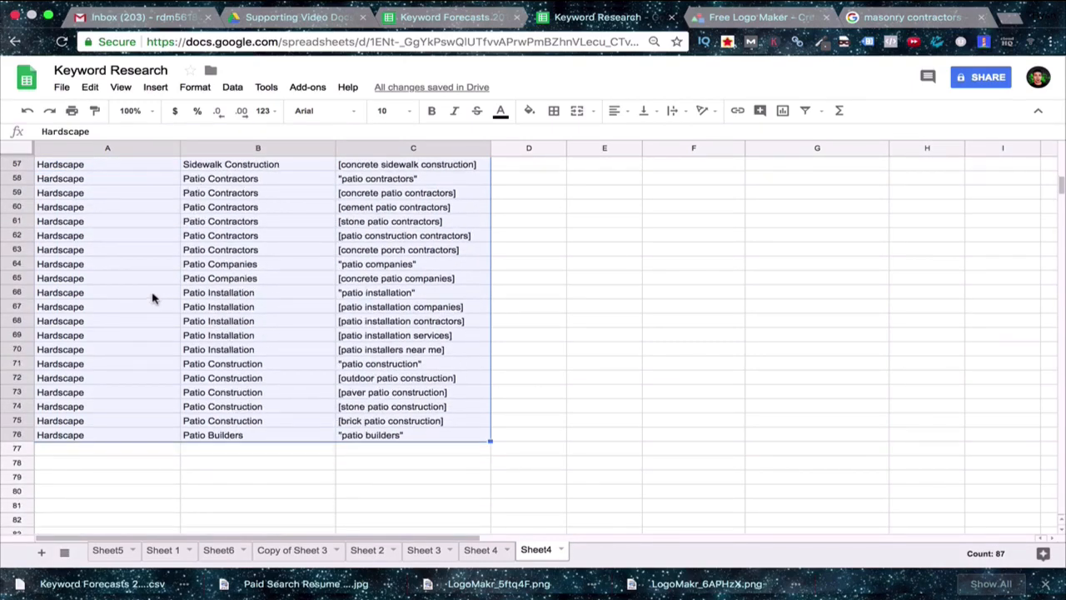
Move the masonry block in A40:C46 down one row so that it starts in A41
scroll(152, 298, "up", 5)
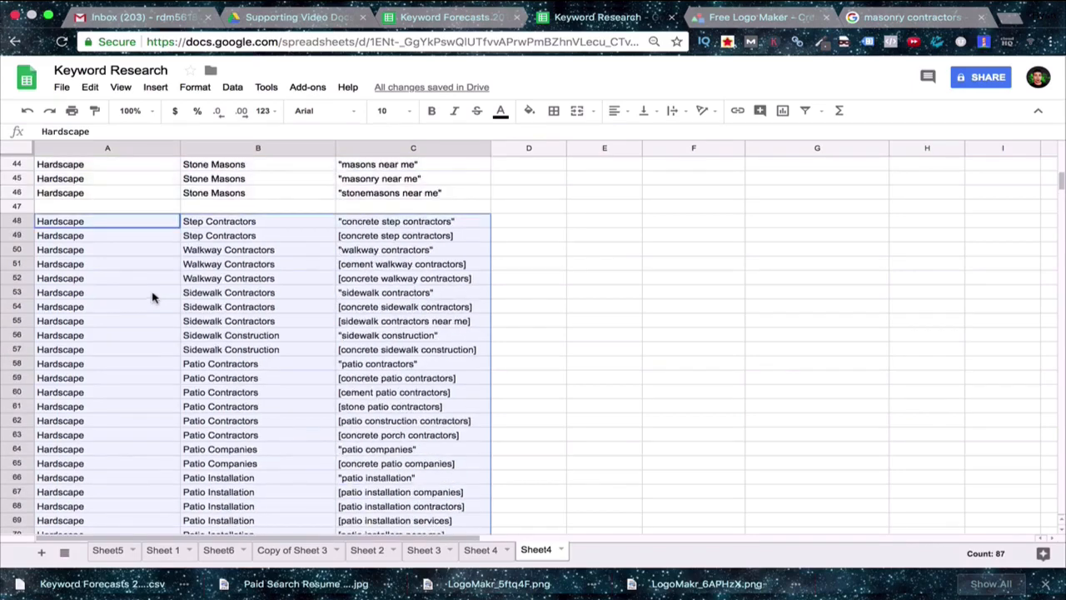
left_click(117, 264)
scroll(154, 297, "up", 3)
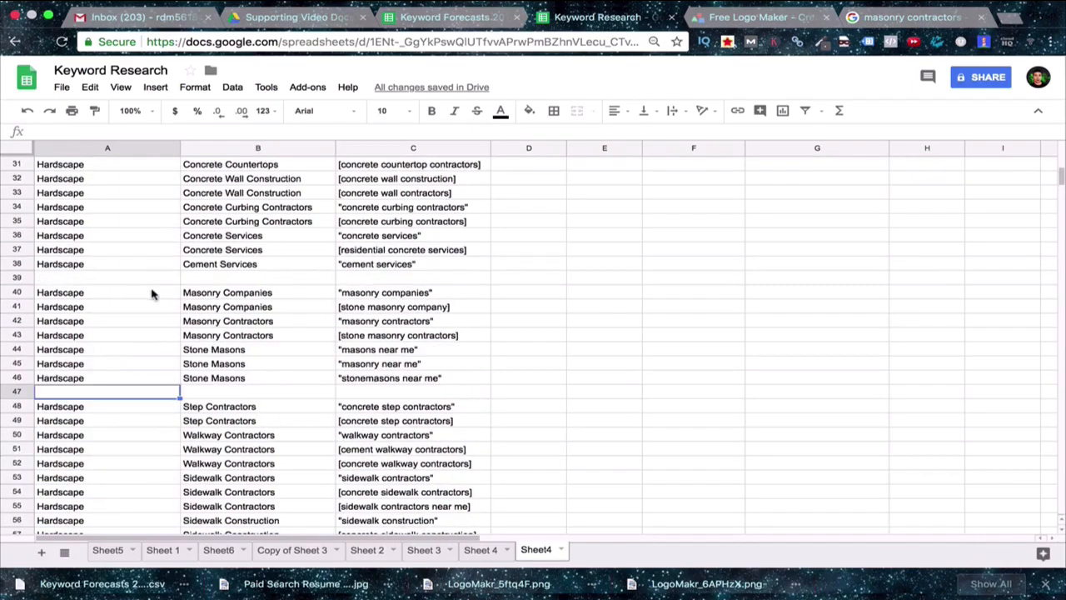
left_click(41, 296)
left_click_drag(42, 295, 369, 380)
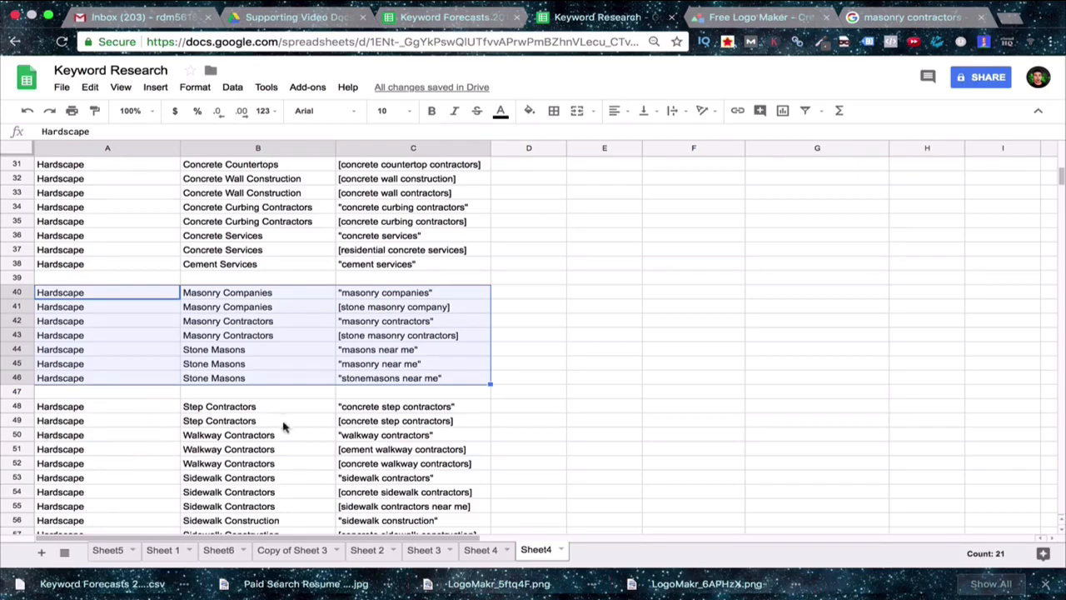
scroll(250, 392, "down", 2)
scroll(213, 392, "down", 1)
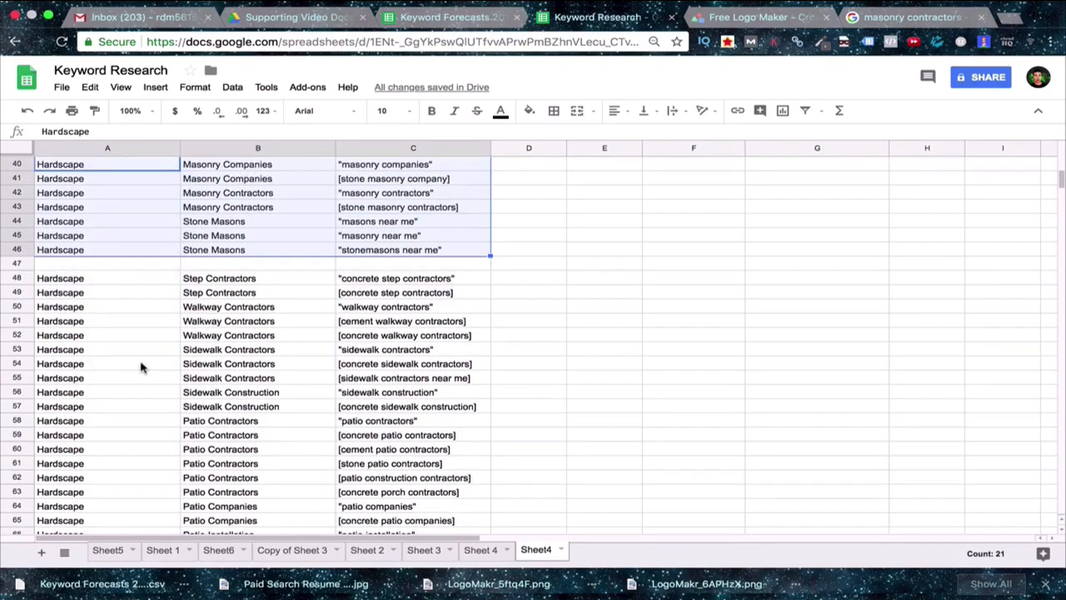
scroll(142, 364, "up", 2)
scroll(86, 338, "down", 1)
key("ctrl+x")
left_click(67, 223)
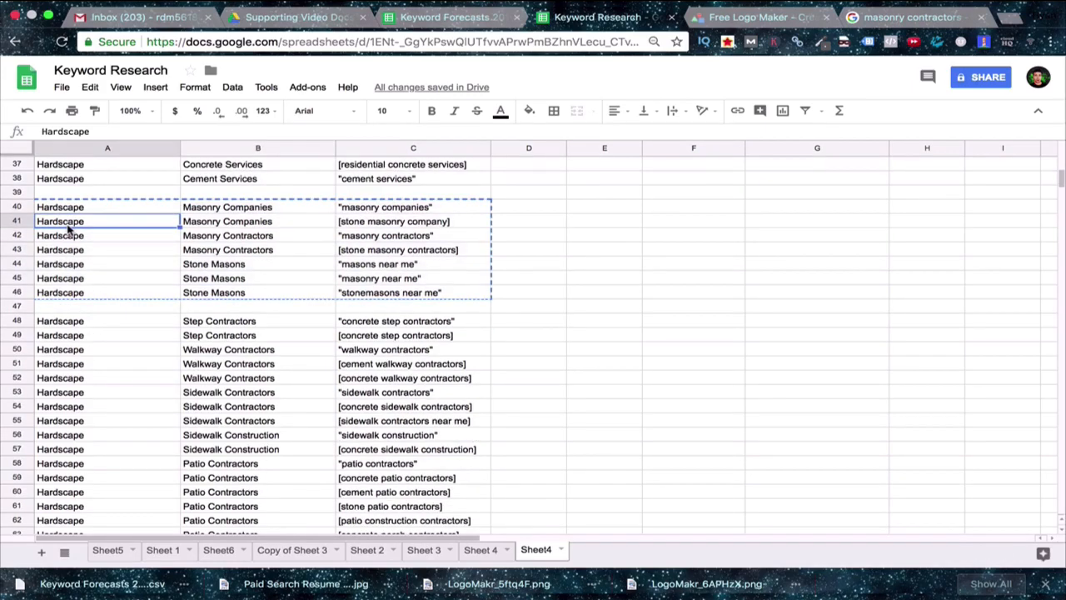
key("ctrl+v")
left_click(123, 358)
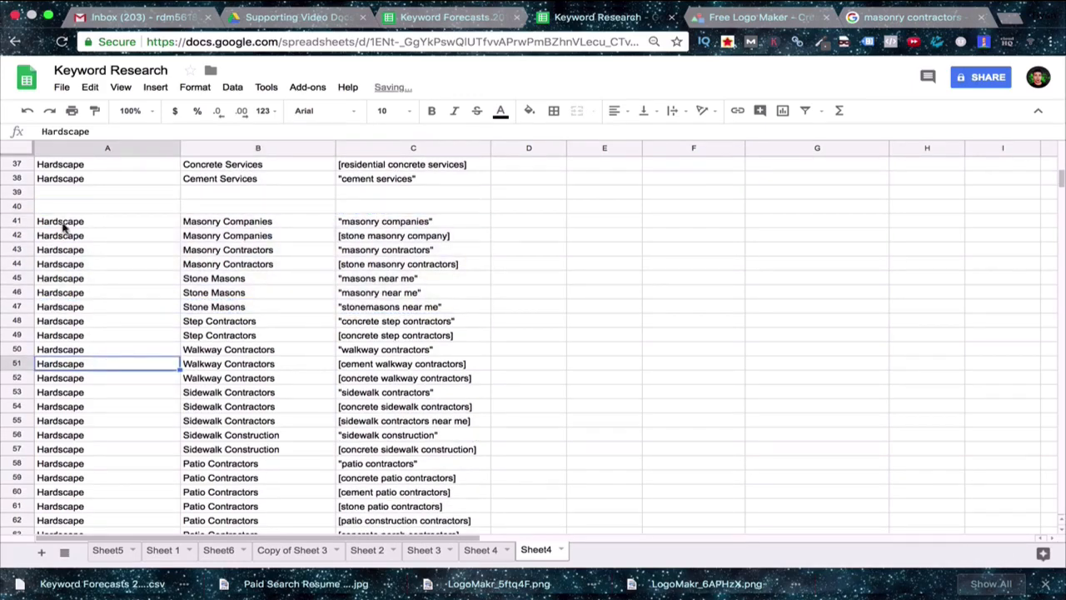
Enter "Masonry Company" in E41 beside the first Masonry Companies row
left_click(62, 223)
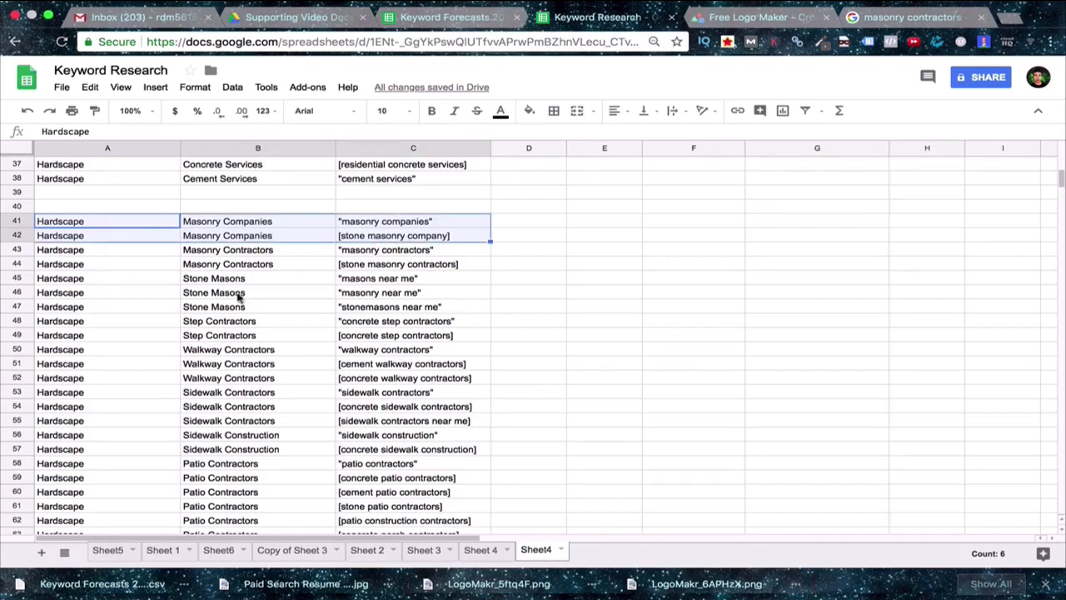
left_click(212, 225)
left_click(575, 223)
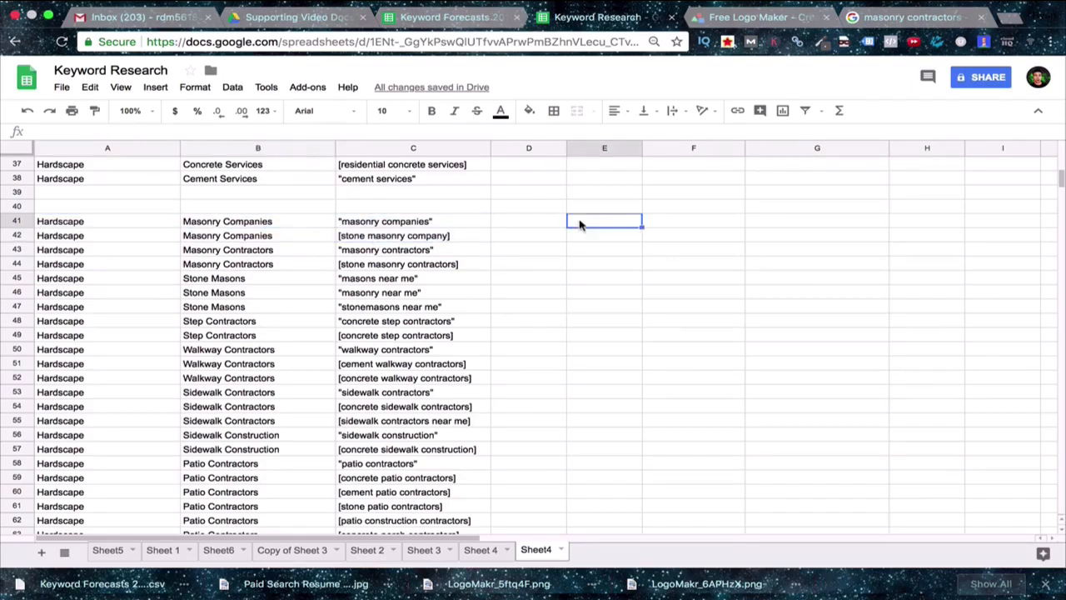
type("Mas")
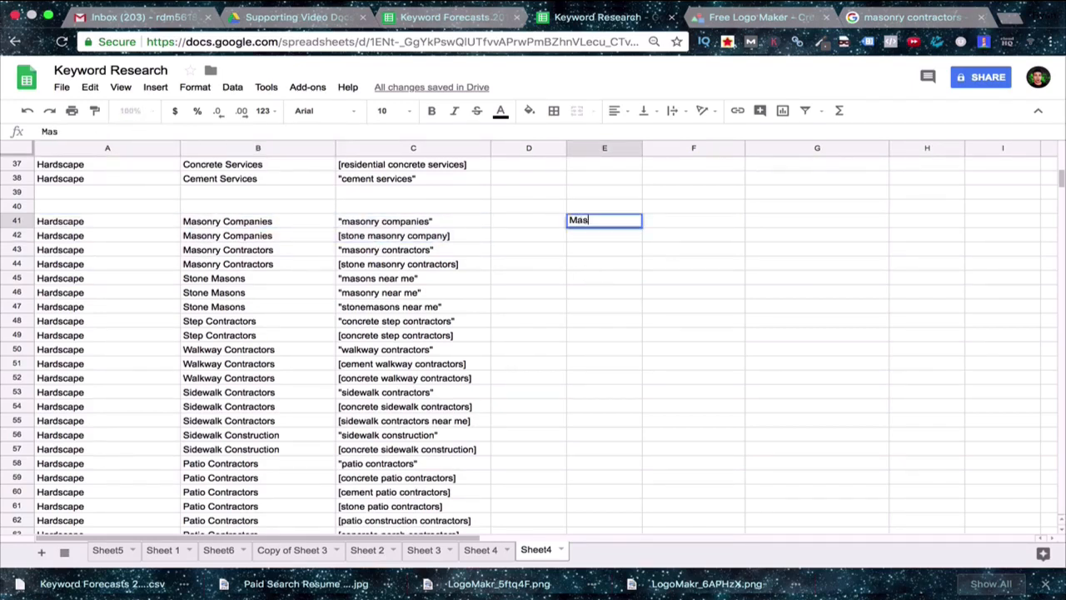
type("onry Company")
left_click(664, 408)
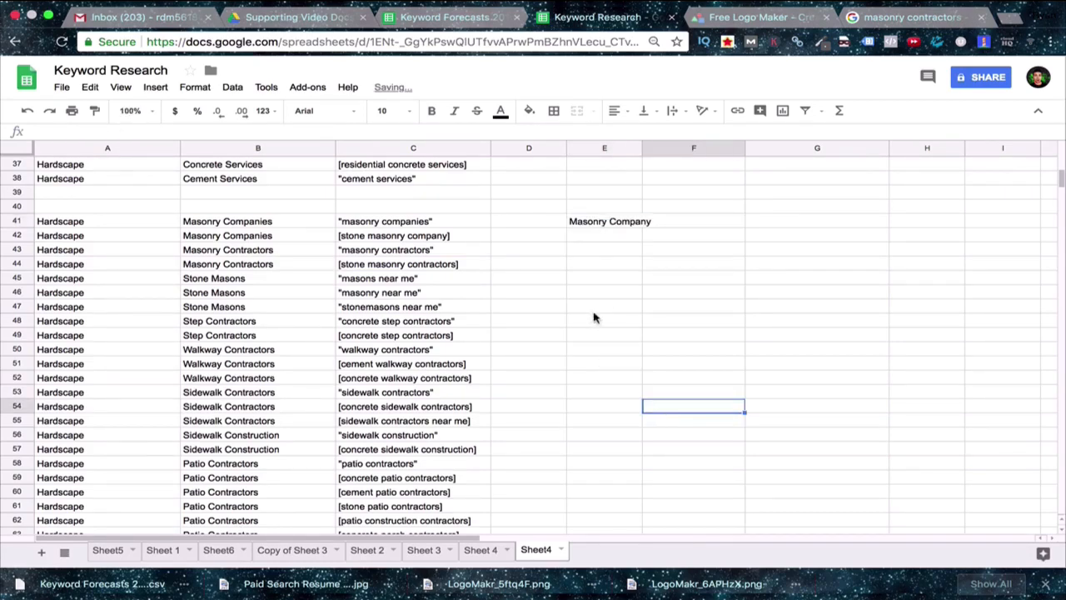
Review the group names and keywords from the masonry rows down to the Patio Builders row
left_click_drag(595, 255, 595, 369)
scroll(619, 428, "down", 3)
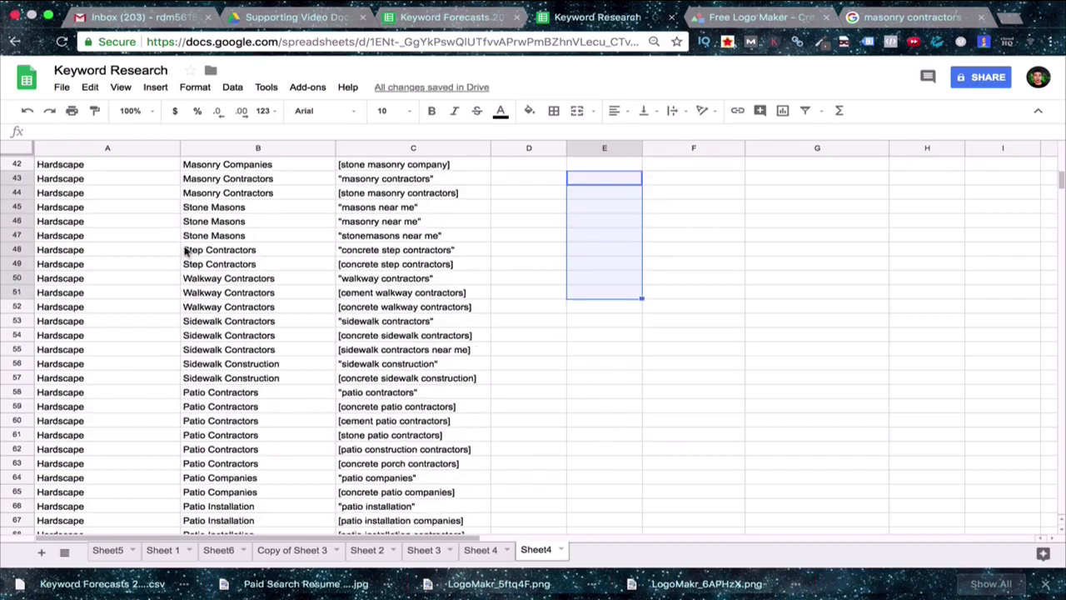
scroll(186, 250, "up", 3)
scroll(269, 352, "down", 1)
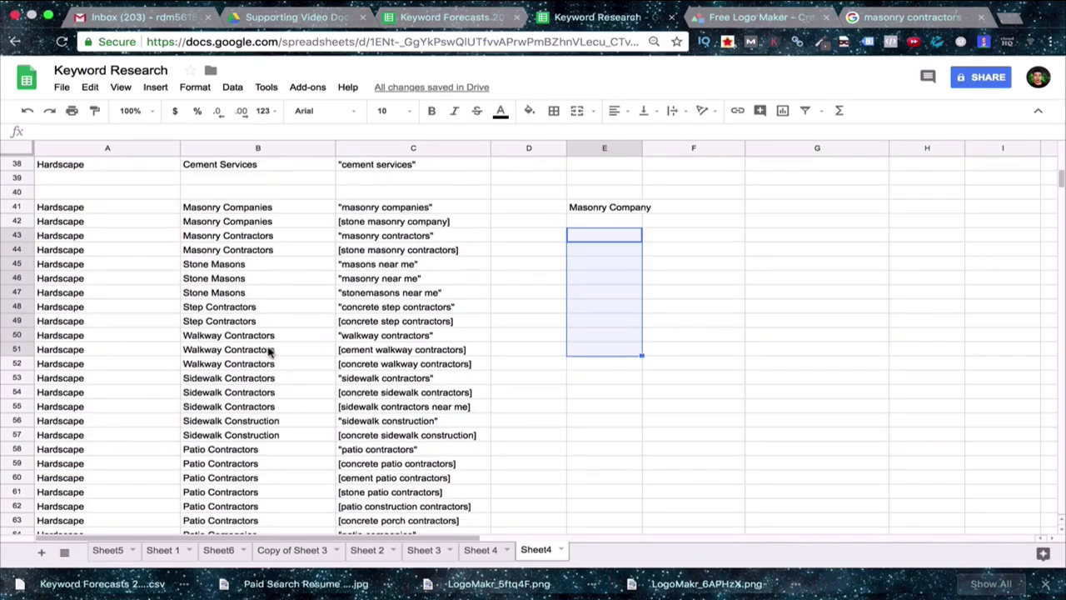
scroll(267, 416, "down", 10)
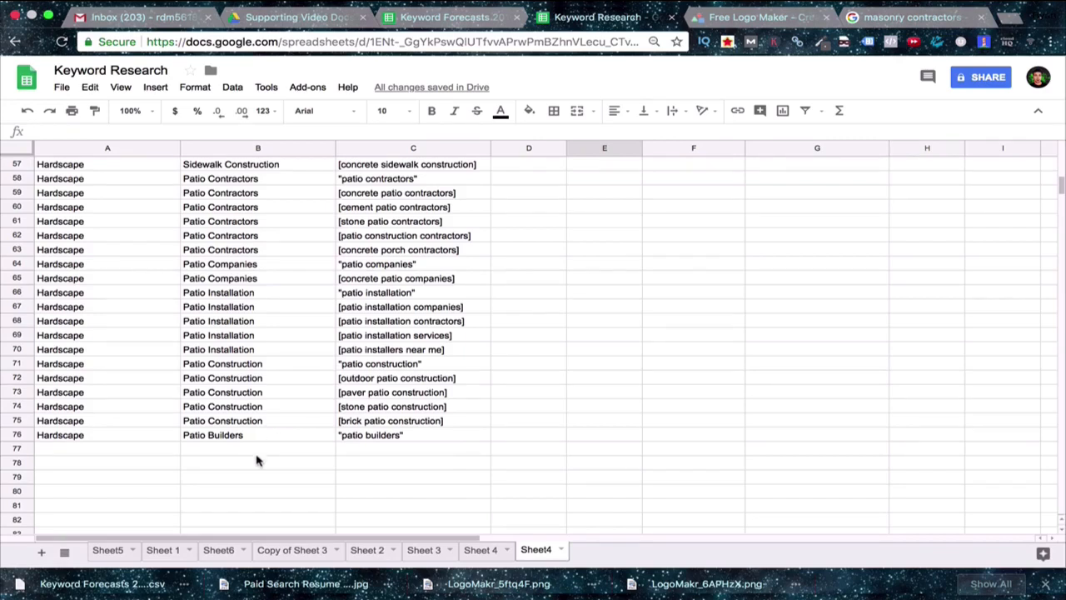
left_click(212, 465)
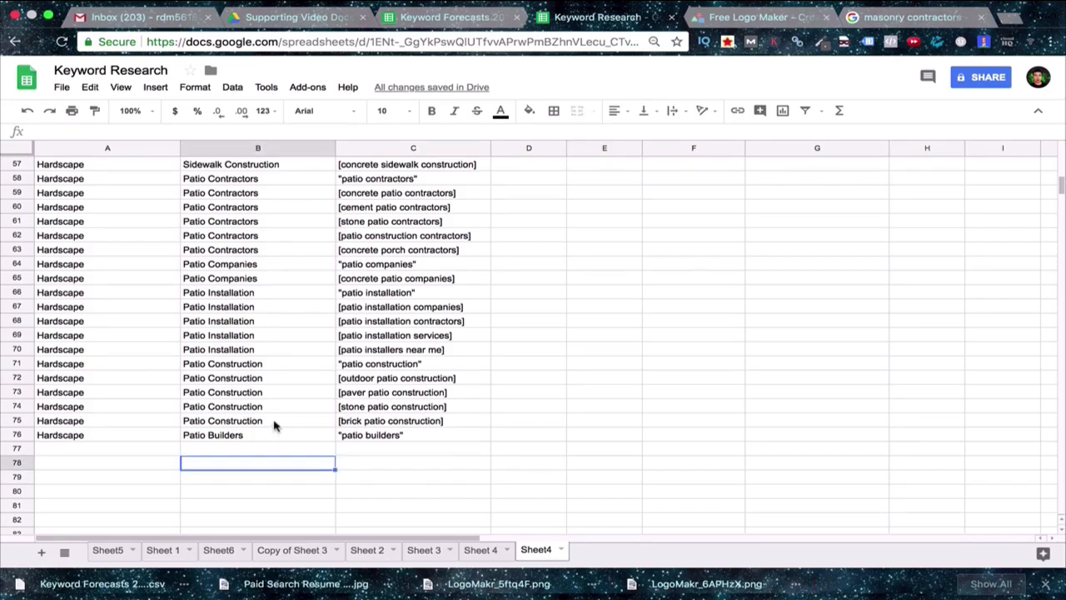
scroll(265, 384, "up", 1)
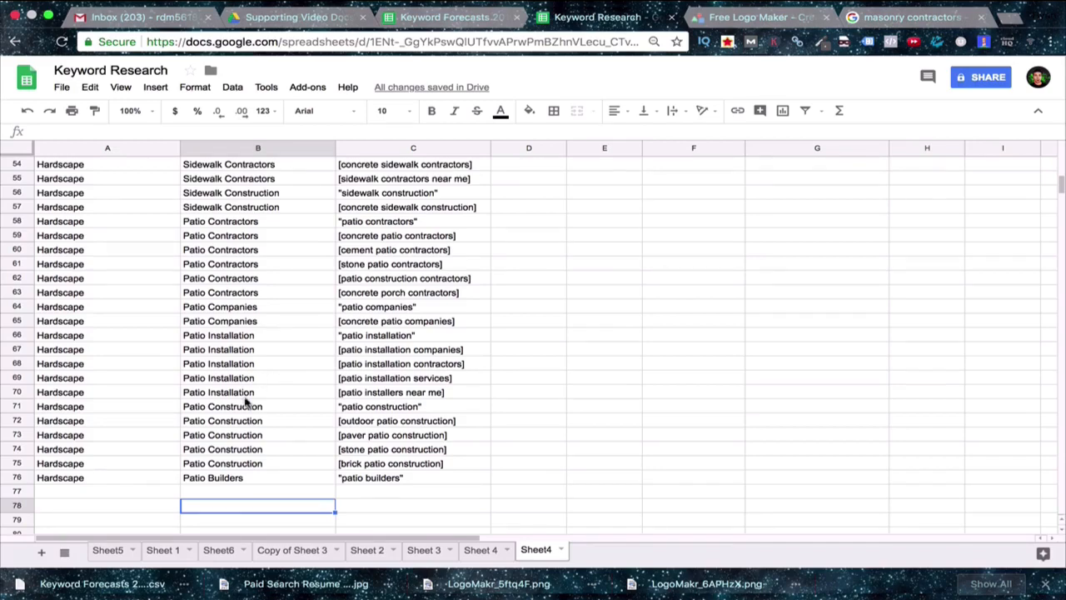
scroll(247, 403, "up", 2)
scroll(246, 404, "up", 6)
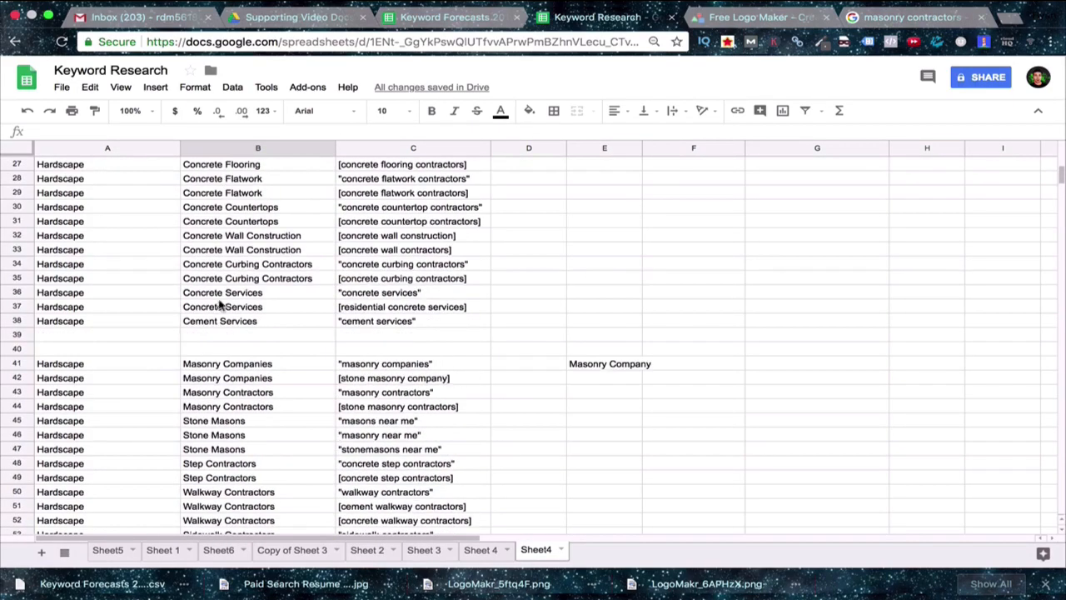
left_click_drag(186, 363, 384, 528)
left_click(342, 437)
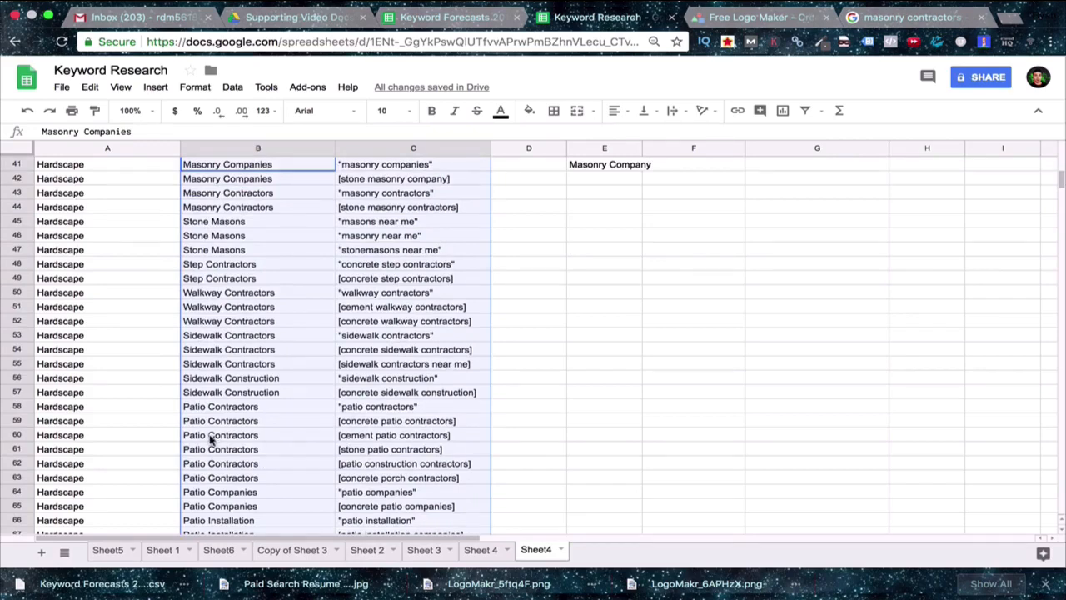
scroll(215, 438, "down", 2)
scroll(223, 444, "down", 2)
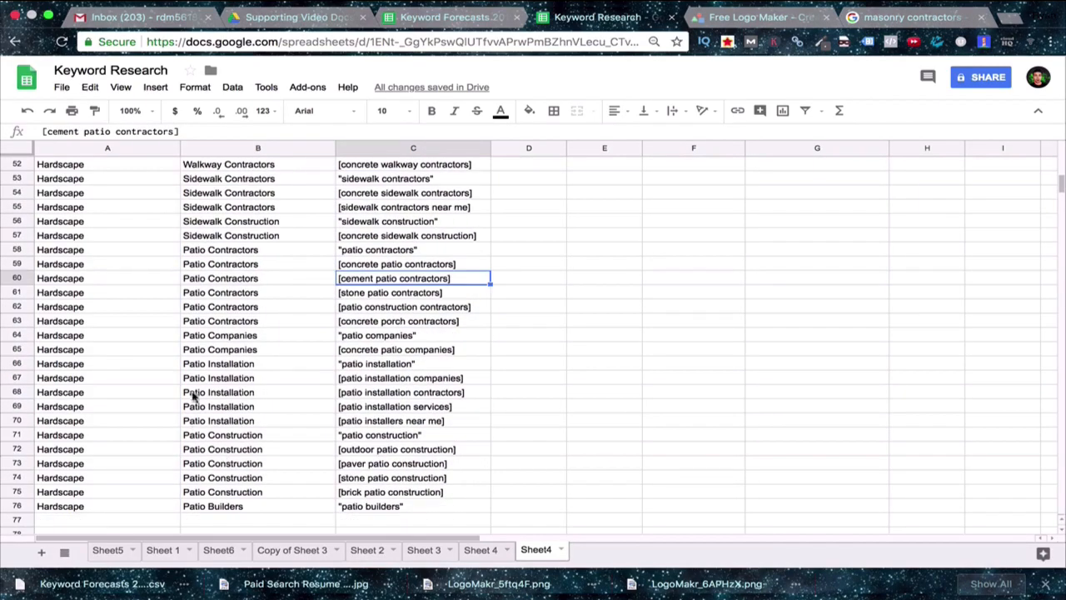
Select the Patio Installation block in A66:C70 and the patio rows from A58 to C76 to examine their keywords
left_click_drag(205, 367, 408, 365)
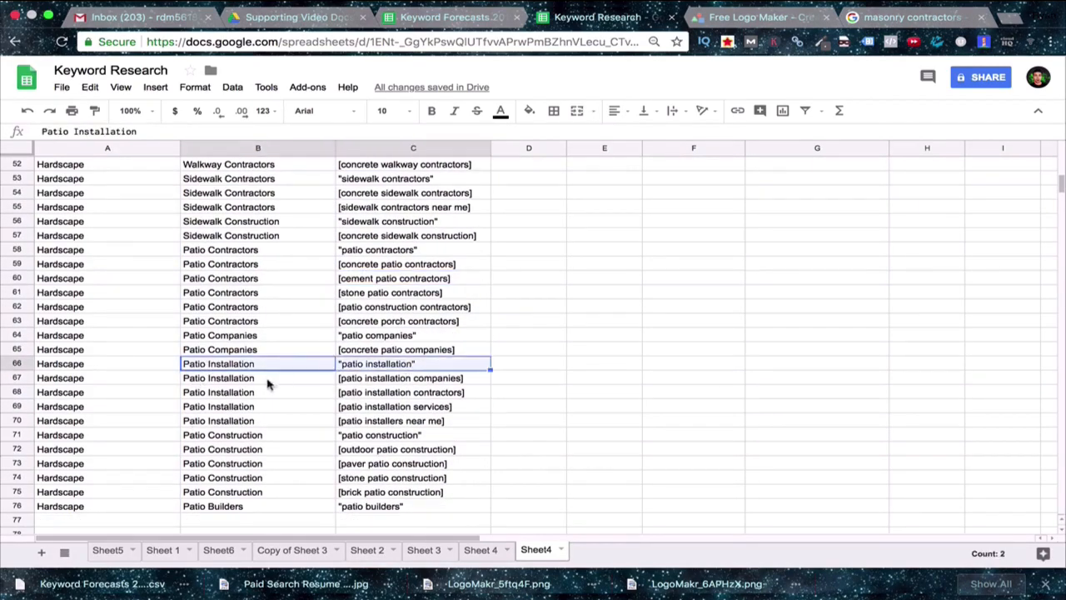
left_click_drag(84, 364, 416, 419)
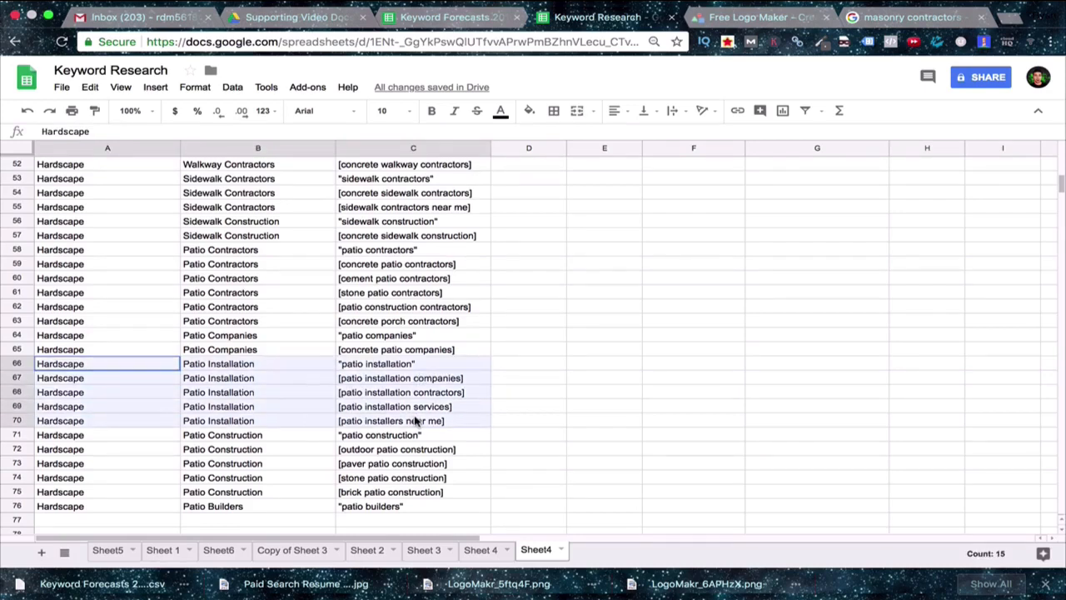
left_click(416, 418)
left_click(160, 392)
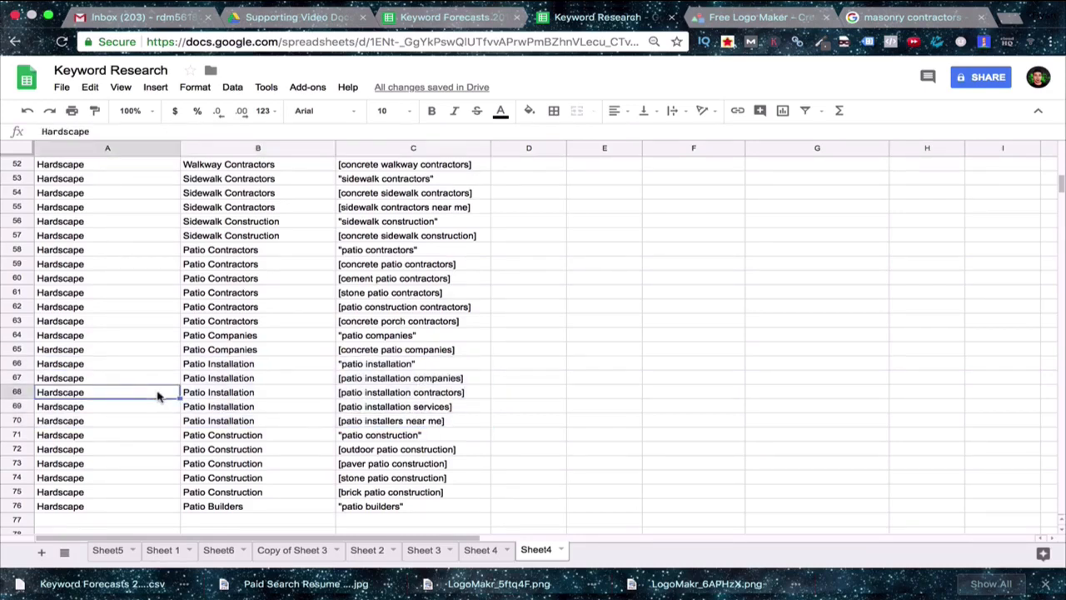
left_click_drag(63, 364, 395, 421)
left_click(211, 298)
left_click_drag(159, 248, 417, 507)
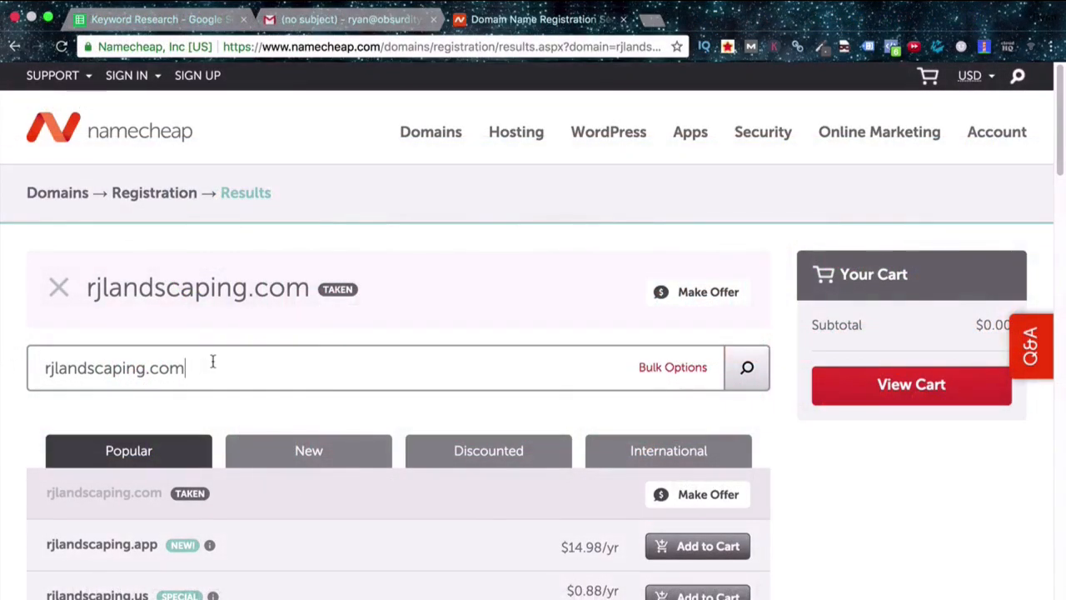
Check on Namecheap whether rjlandscaping.us and rjlandscaping.net are available
left_click_drag(212, 361, 150, 367)
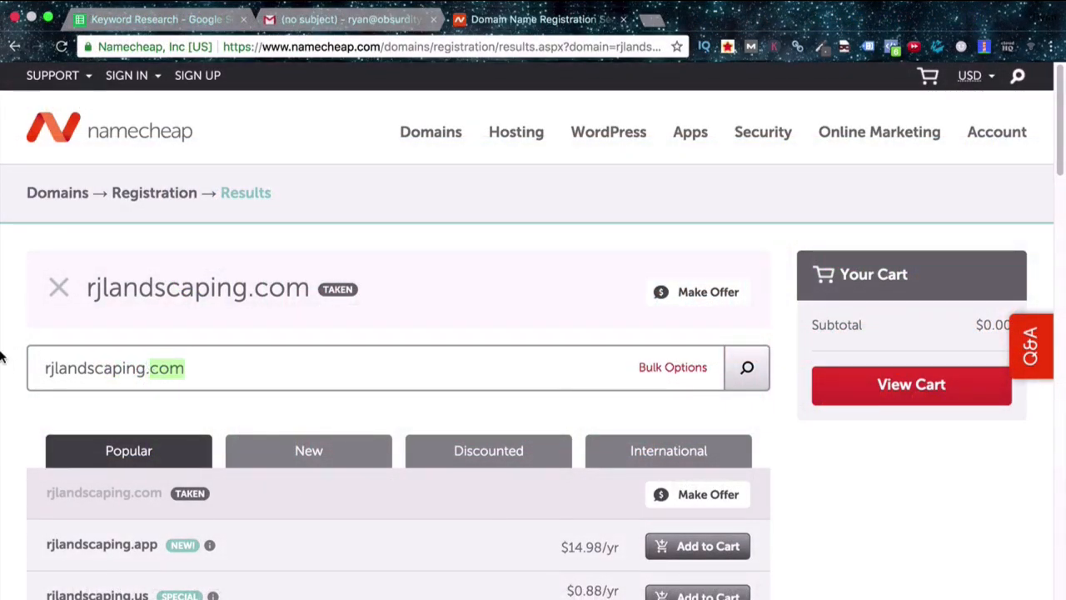
key("BackSpace")
type("us")
key("Return")
key("shift+Left")
key("shift+Left")
type("net")
key("Return")
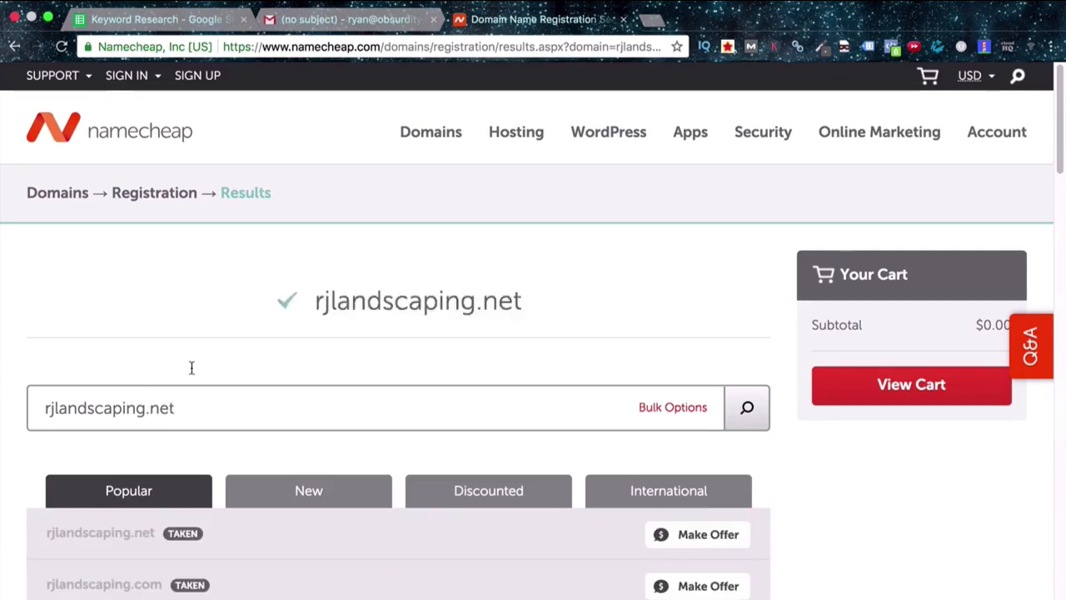
Search for the domains rjlandscaping.site and rjlandscaping.biz to compare their availability and price
double_click(161, 368)
type("site")
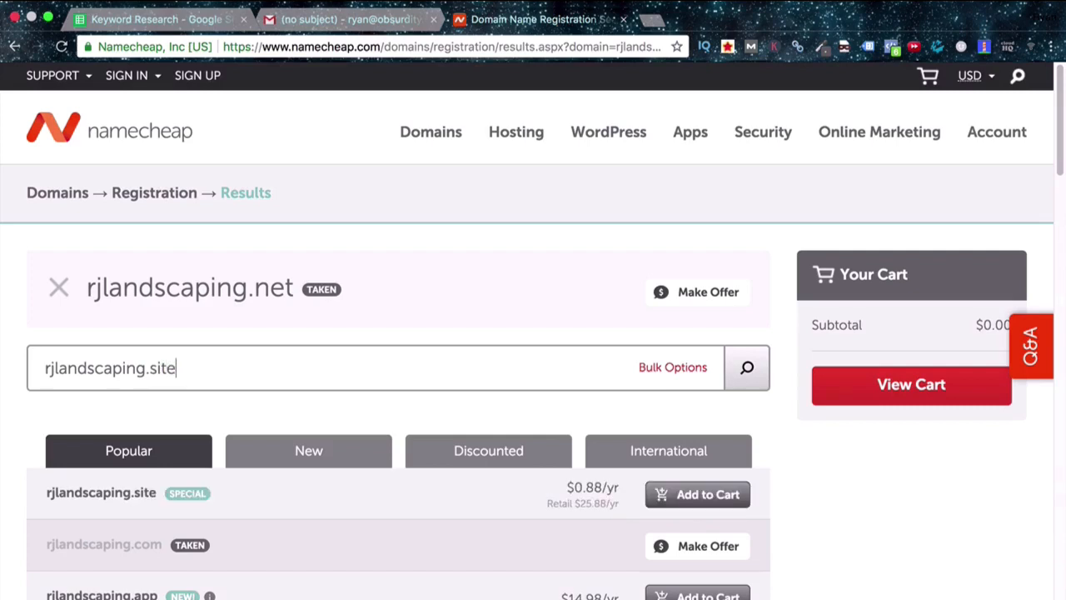
key("Return")
double_click(186, 367)
type("biz")
key("Return")
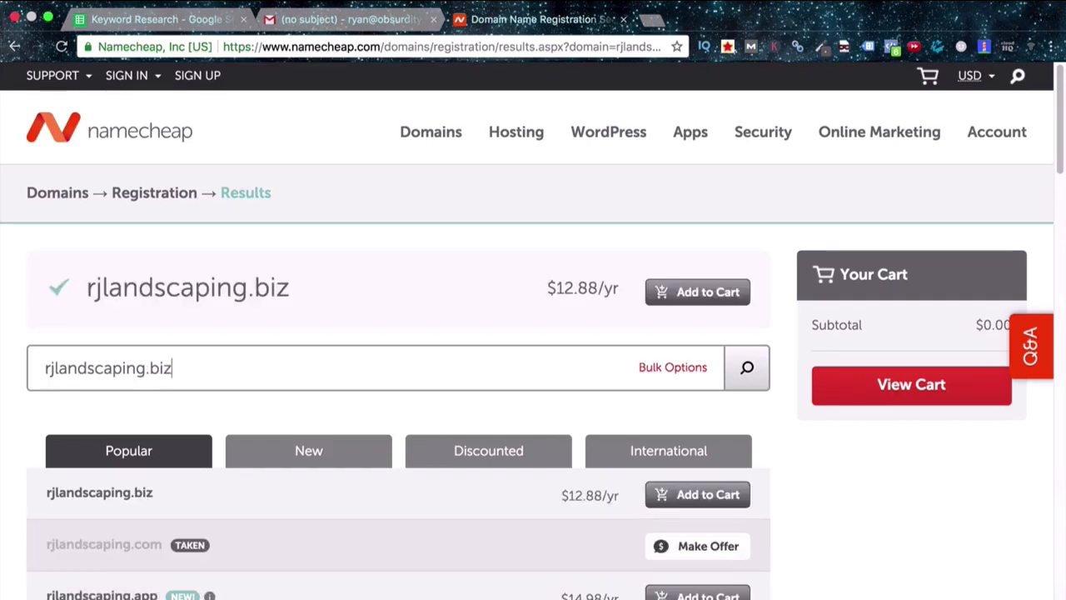
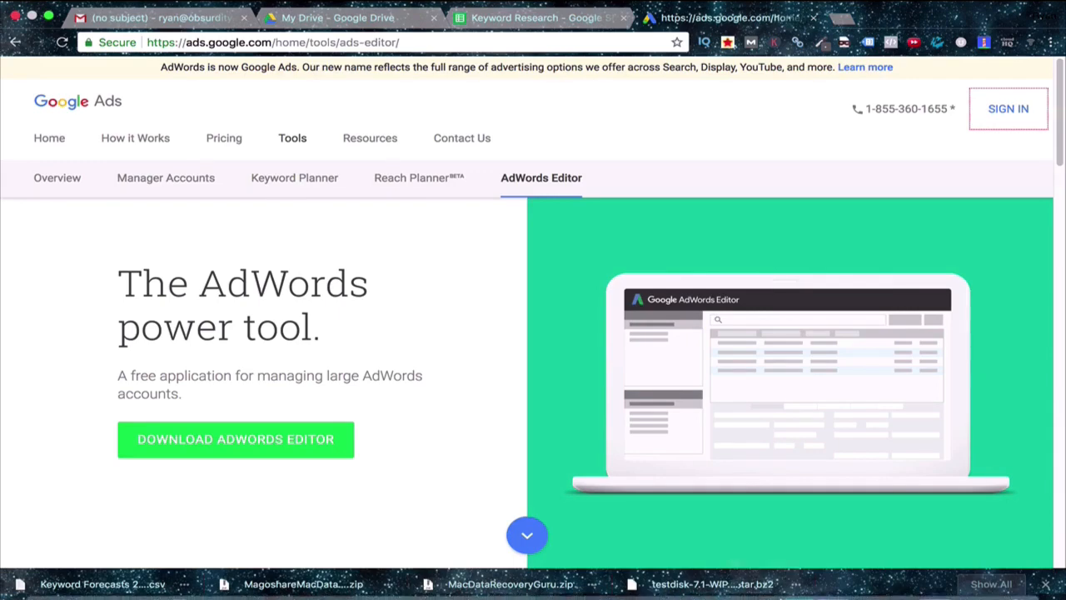
Switch to AdWords Editor and start adding an account with sign-in through the browser
mouse_move(764, 587)
left_click(973, 583)
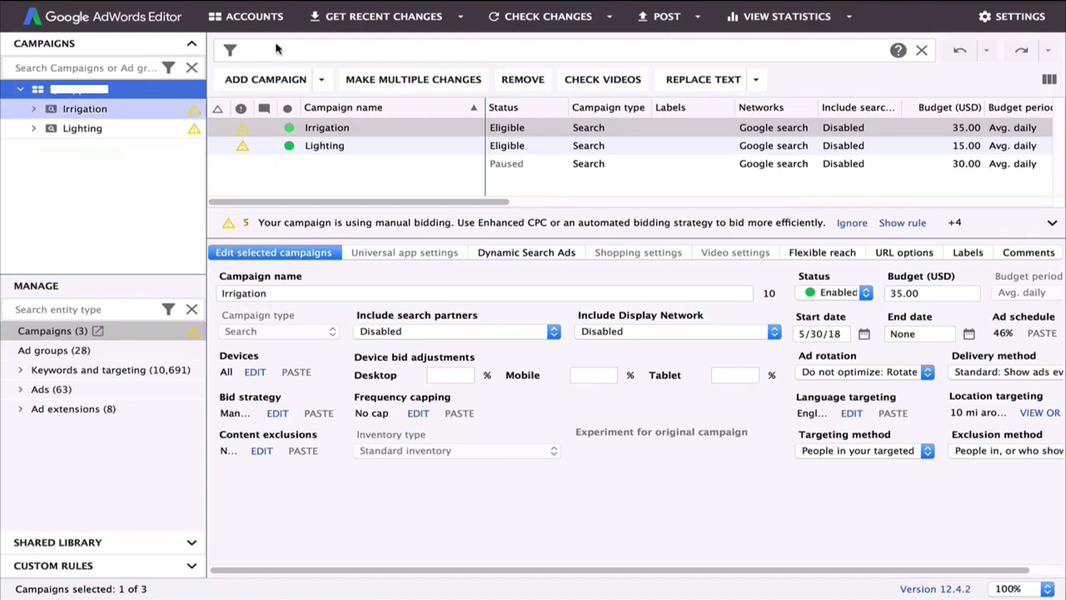
left_click(260, 18)
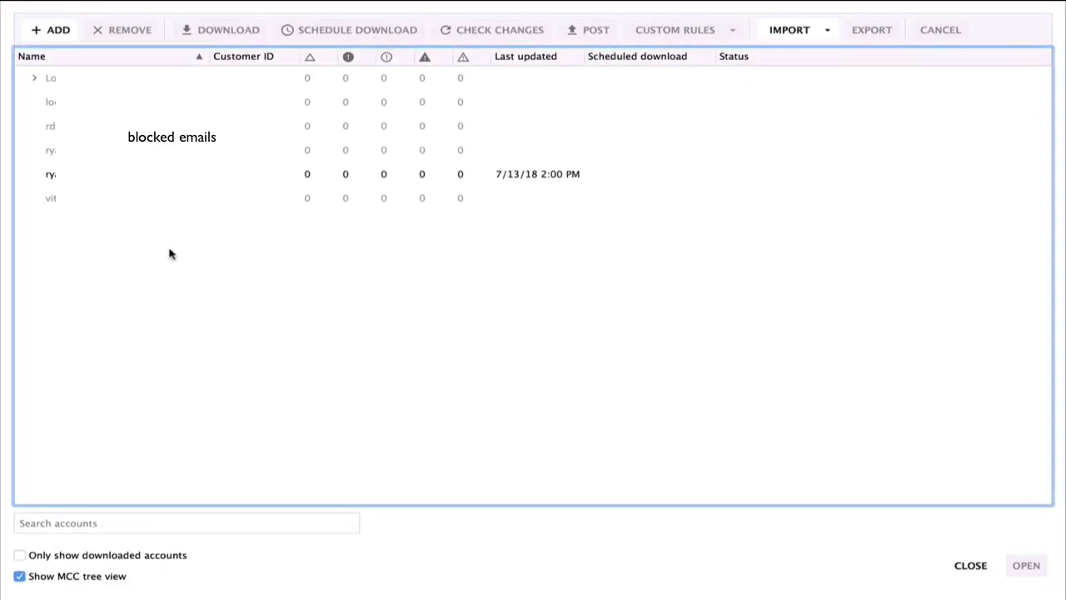
left_click(48, 35)
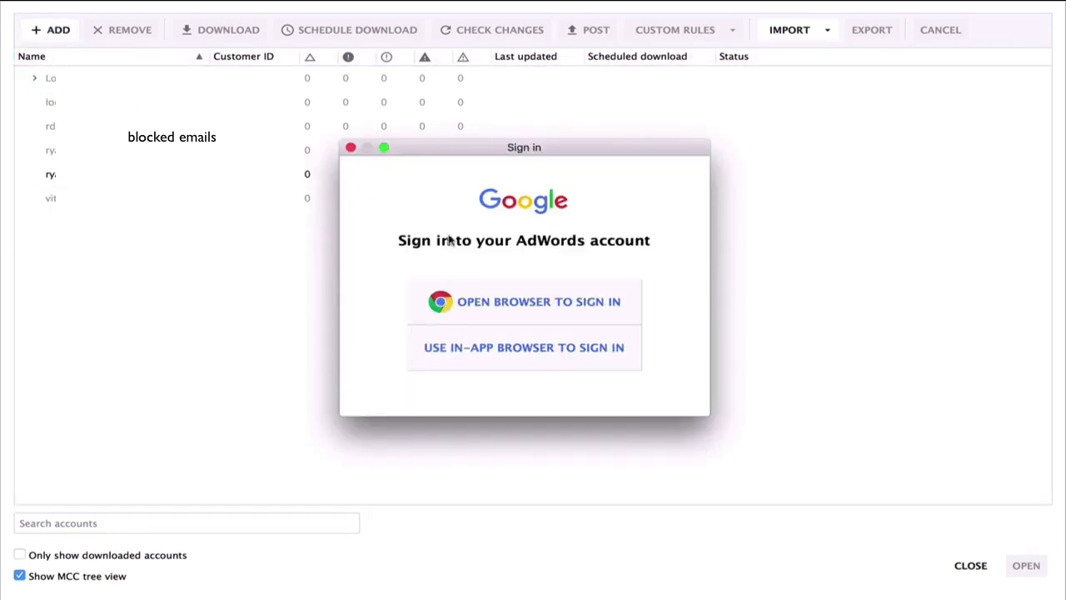
left_click(472, 304)
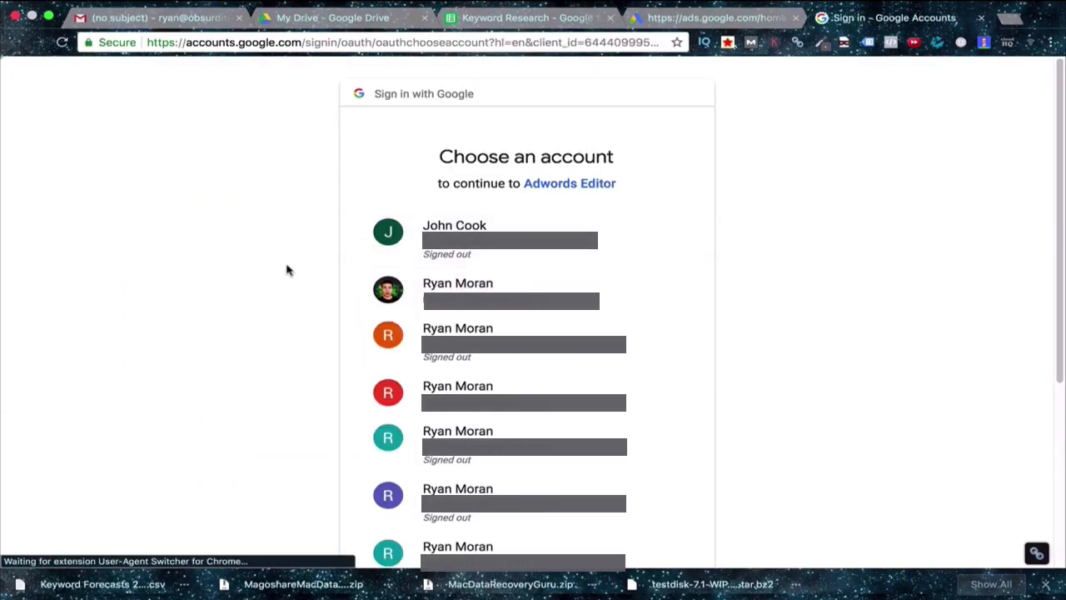
Look through the Google accounts offered for sign-in and return to the authentication code prompt in AdWords Editor
scroll(381, 167, "down", 2)
scroll(408, 236, "down", 3)
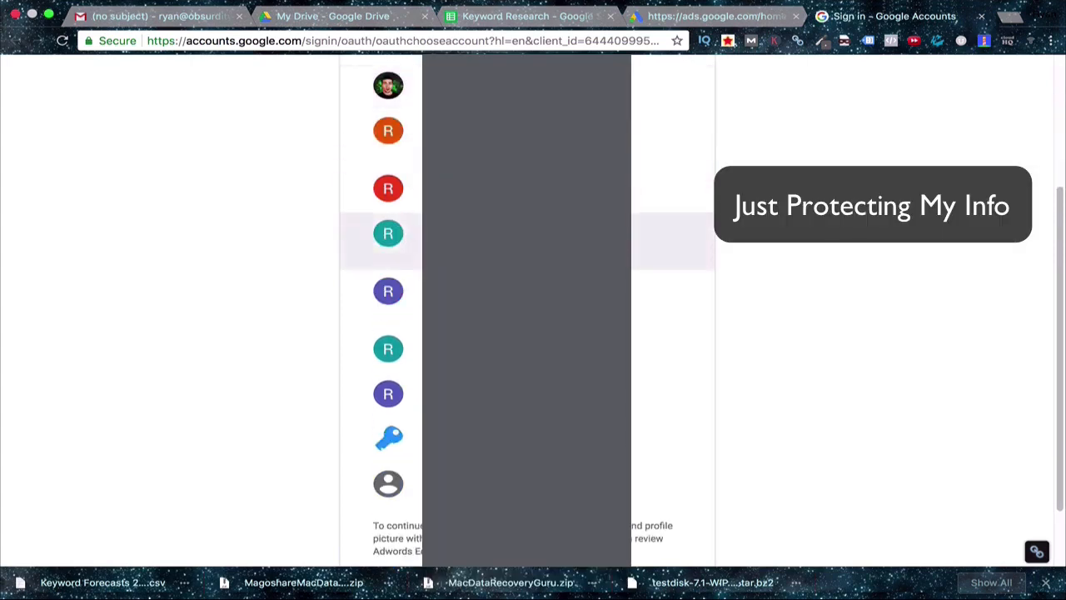
scroll(327, 302, "up", 5)
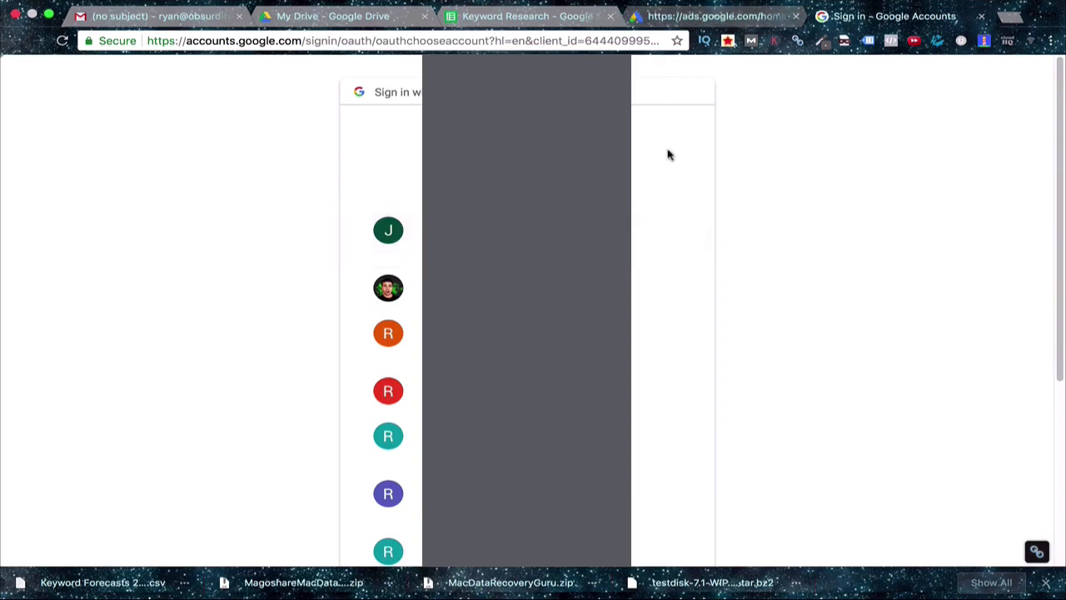
mouse_move(729, 594)
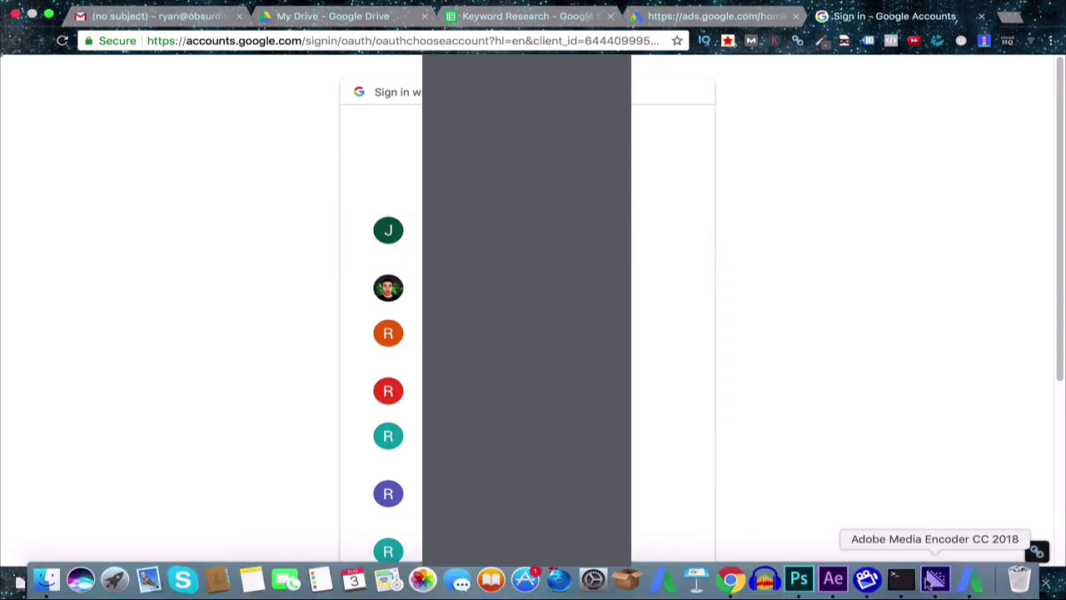
left_click(970, 579)
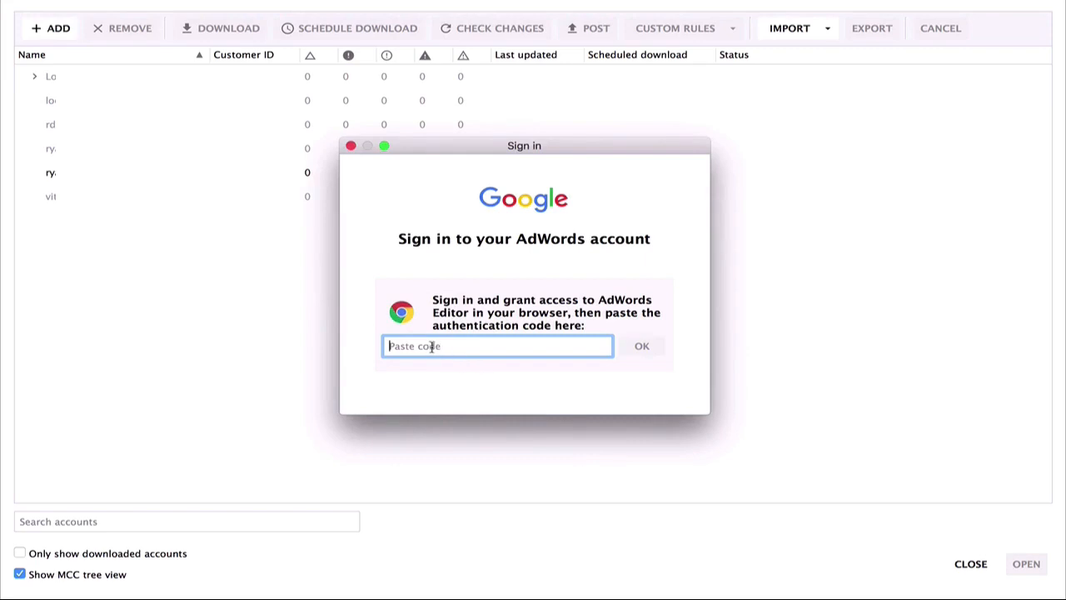
Dismiss the sign-in prompt and account list, get the basic recent changes for all campaigns, and finish reviewing them
left_click(351, 146)
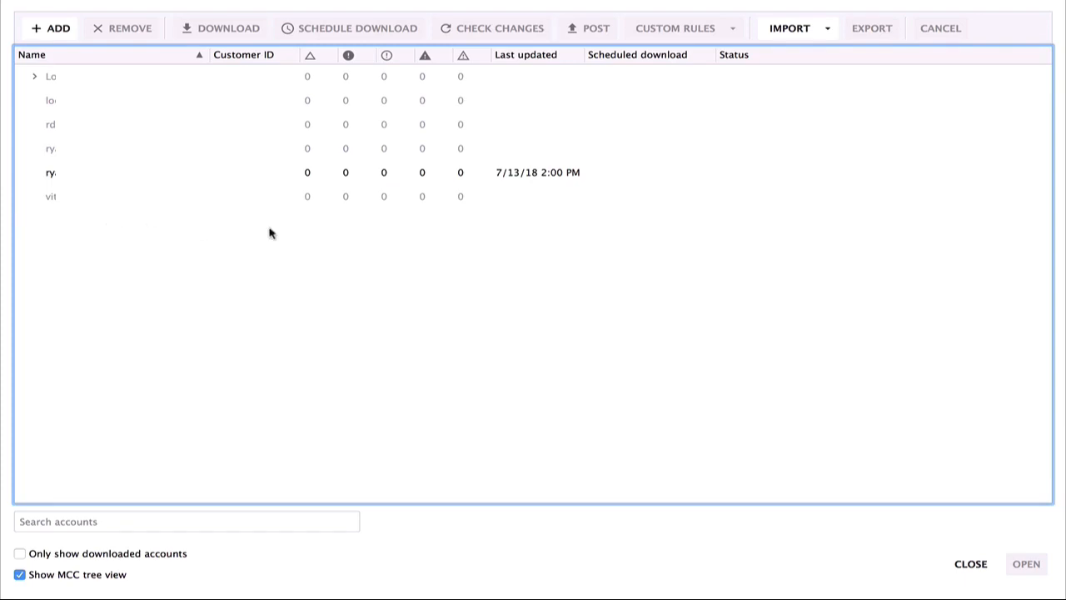
left_click(964, 564)
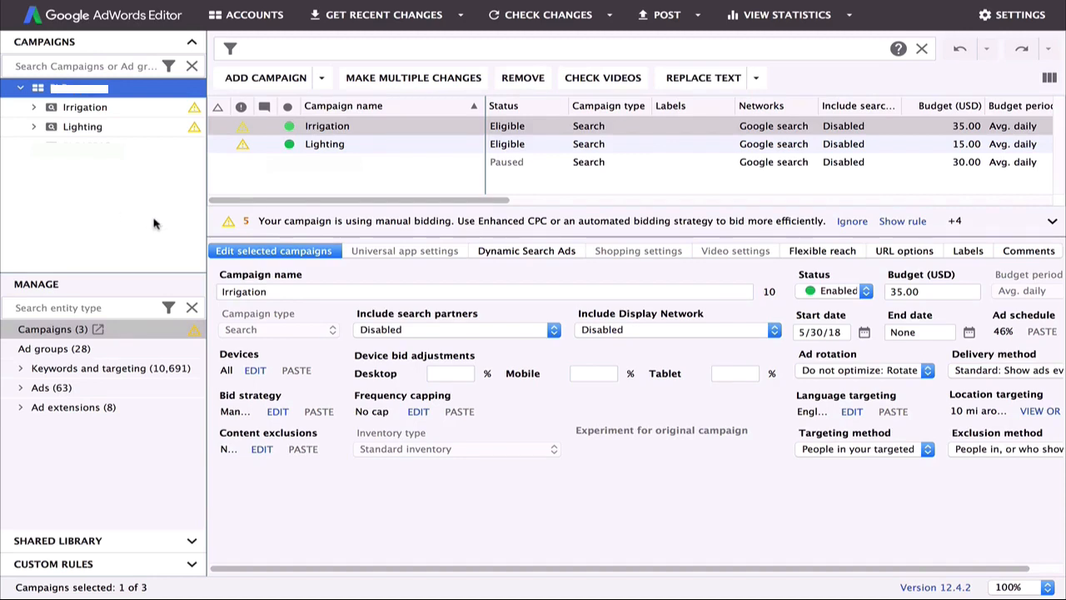
left_click(386, 16)
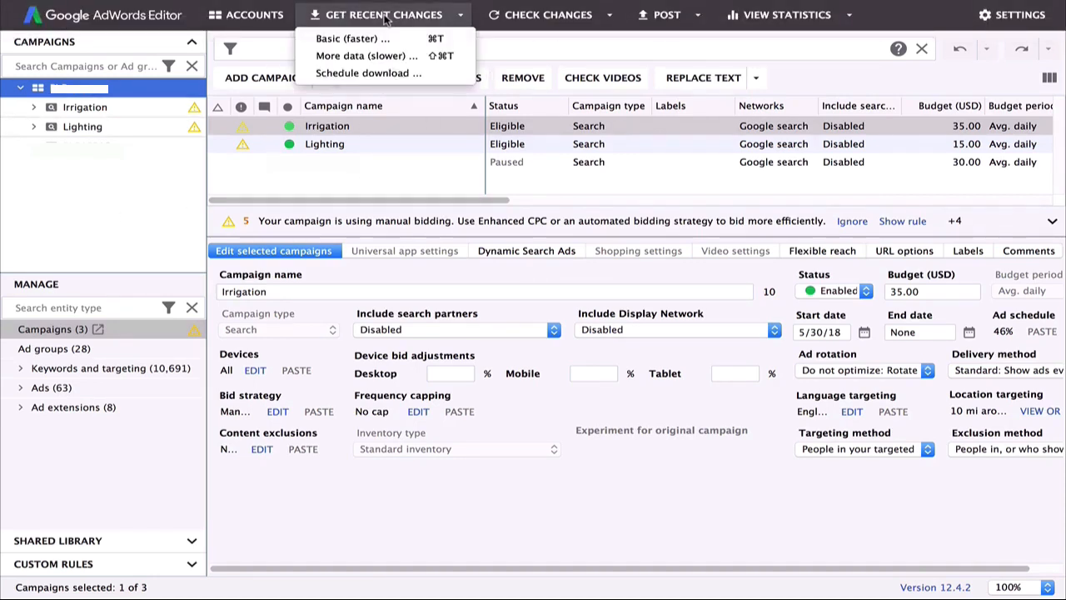
left_click(342, 40)
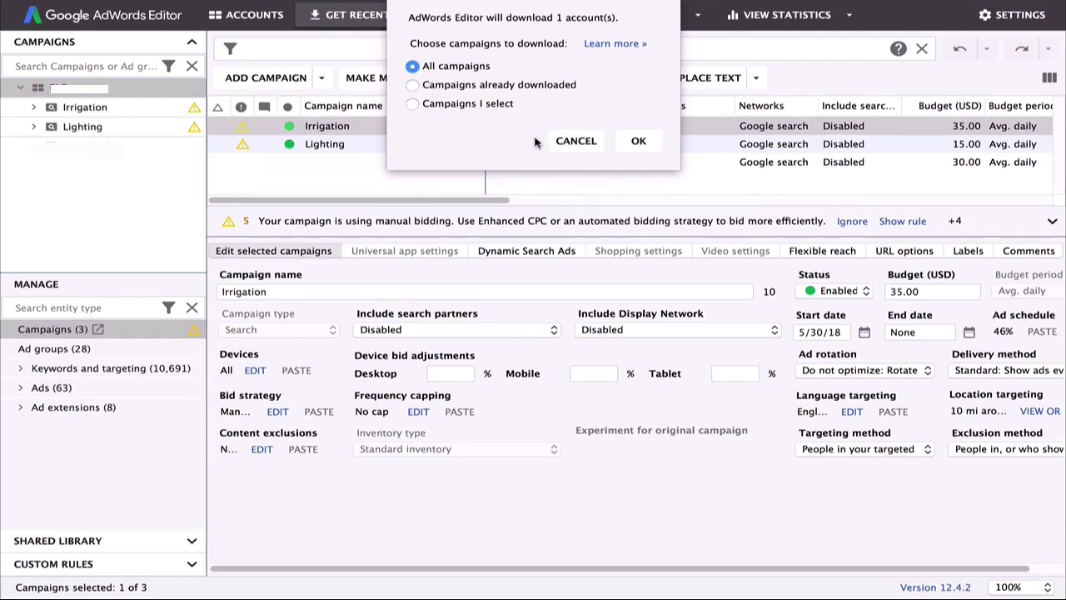
left_click(634, 141)
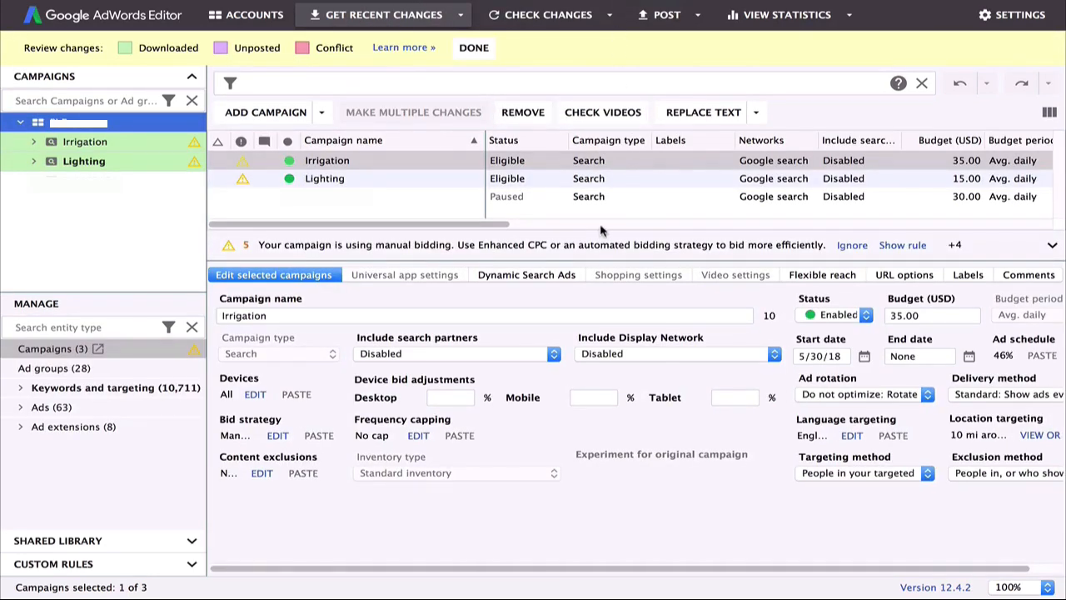
left_click(474, 47)
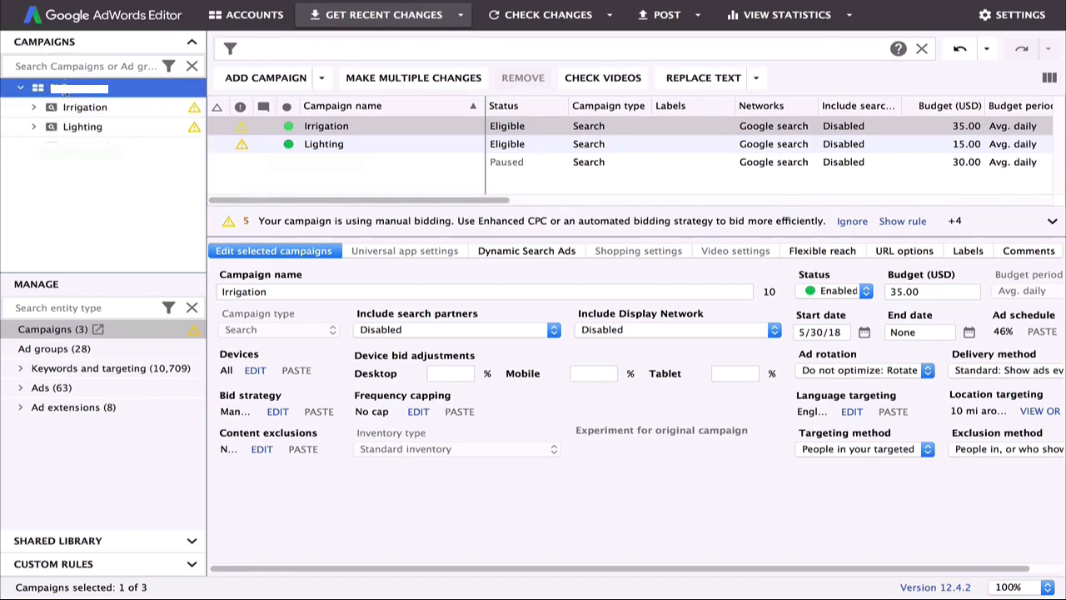
Look over the account's campaign list, then examine the Irrigation campaign's settings and its ad groups
left_click(21, 88)
left_click(22, 88)
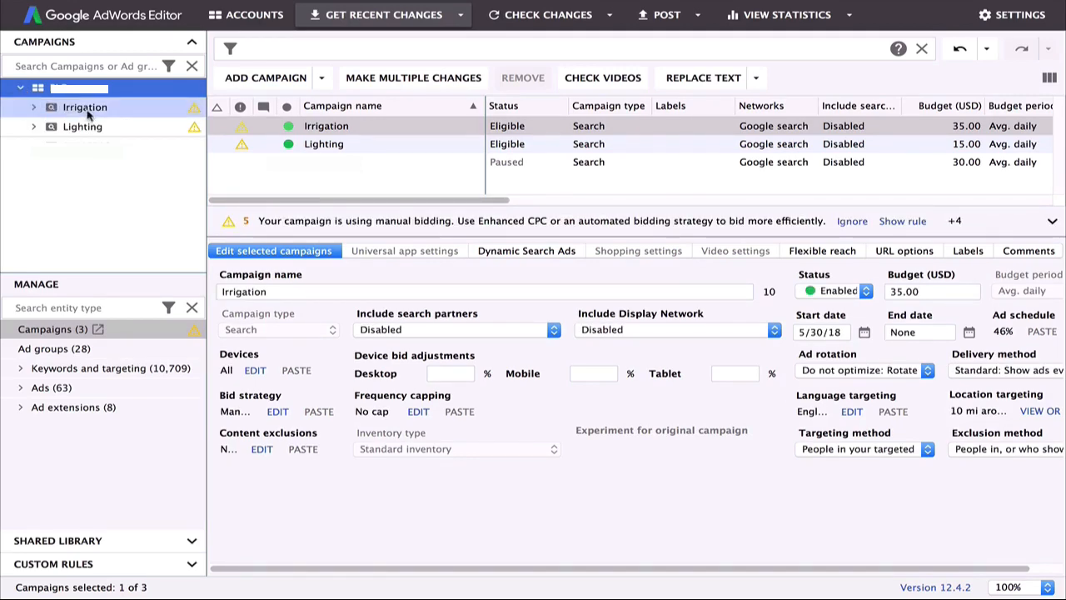
left_click(85, 110)
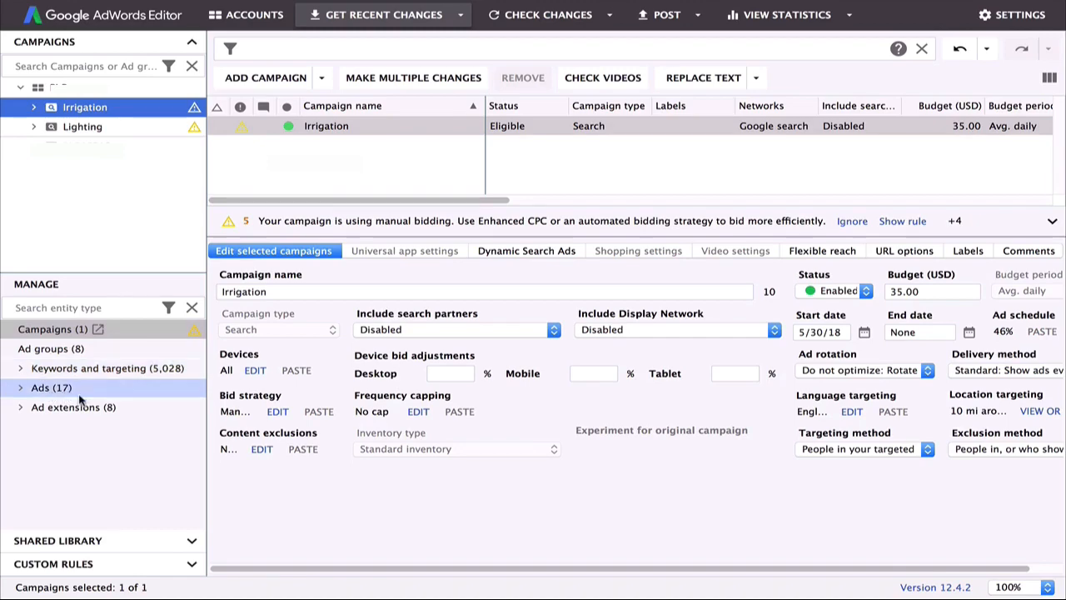
left_click(75, 109)
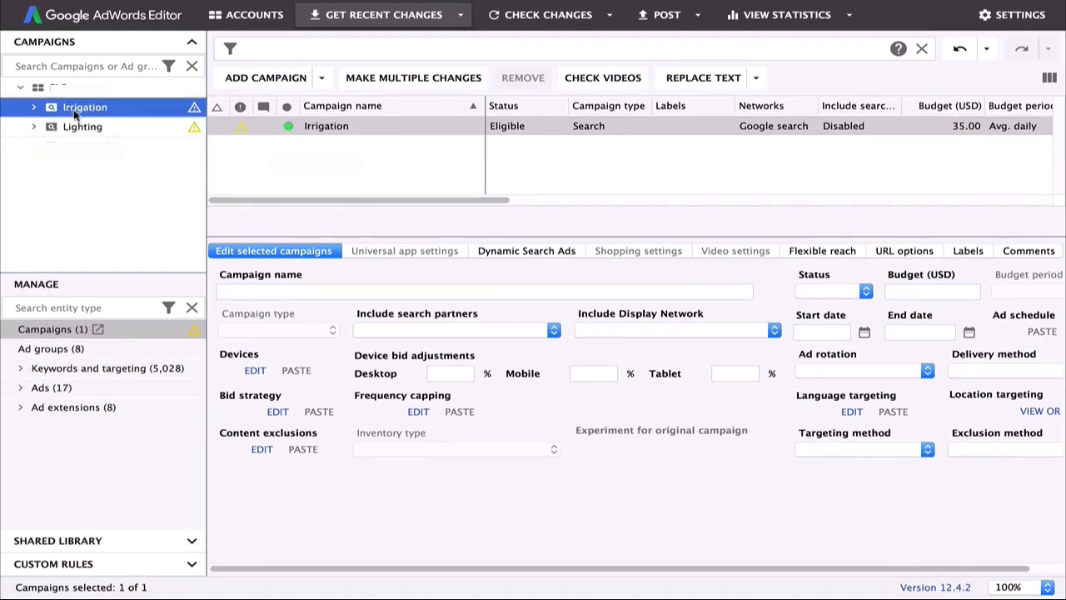
left_click(83, 126)
left_click(76, 110)
left_click(83, 126)
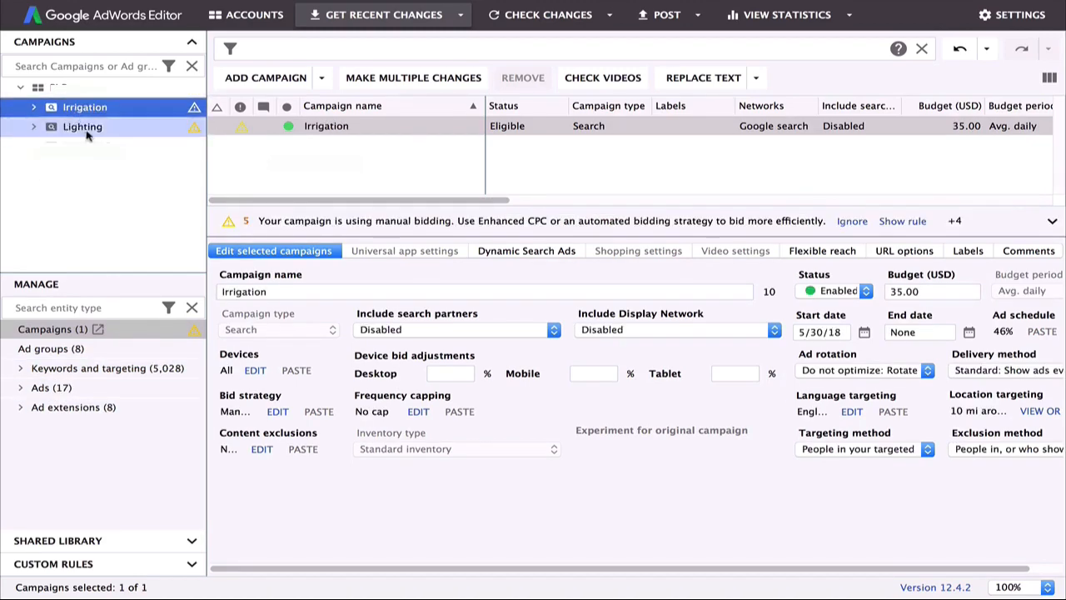
left_click(77, 109)
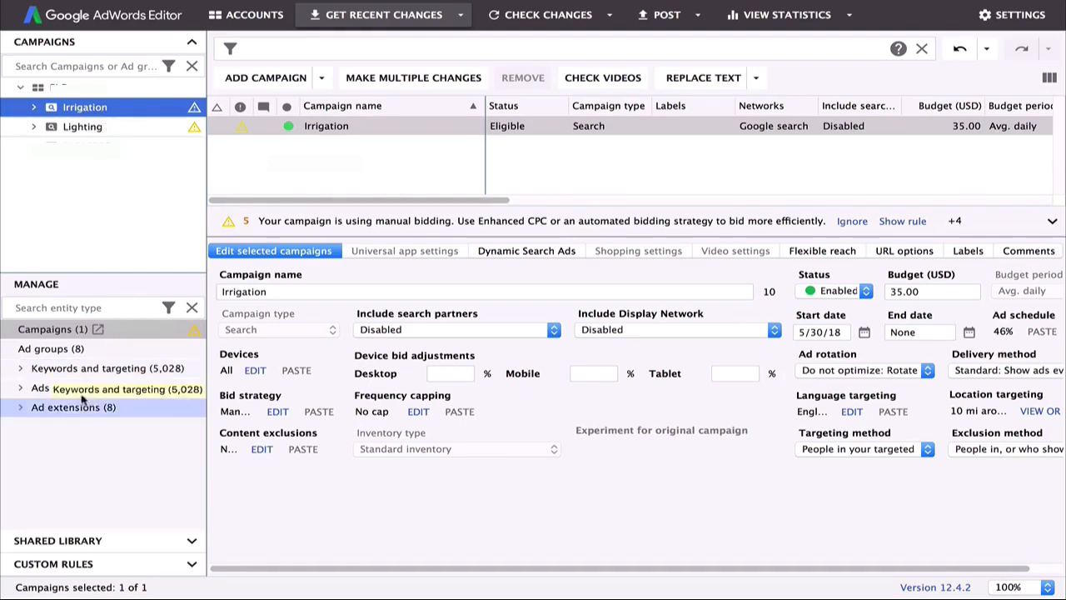
left_click(84, 348)
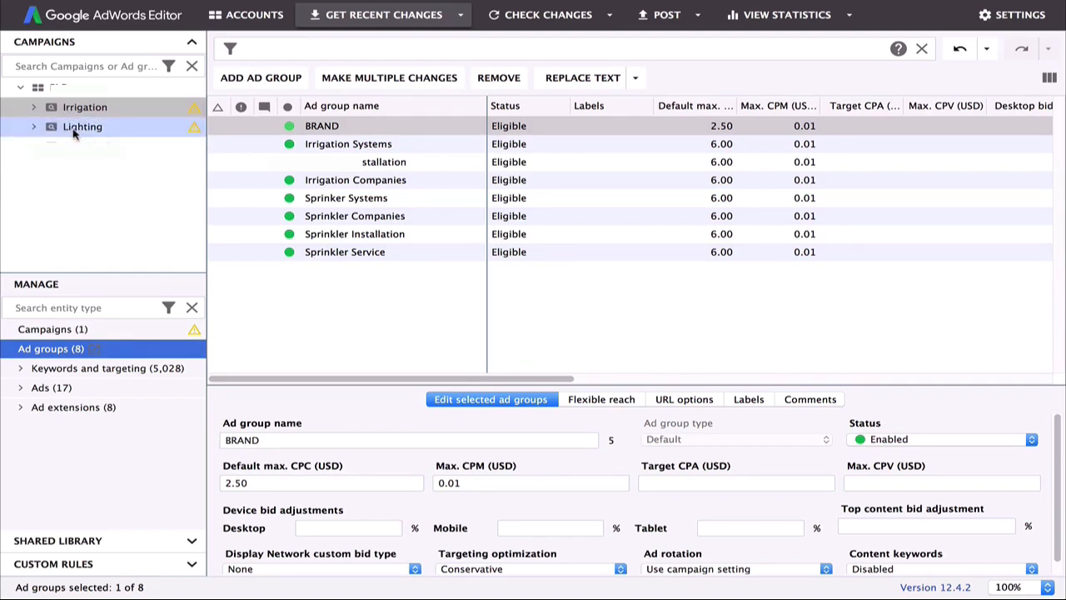
Show the whole account's keywords and start a multiple-keyword change whose data includes columns for campaigns and/or ad groups
left_click(75, 88)
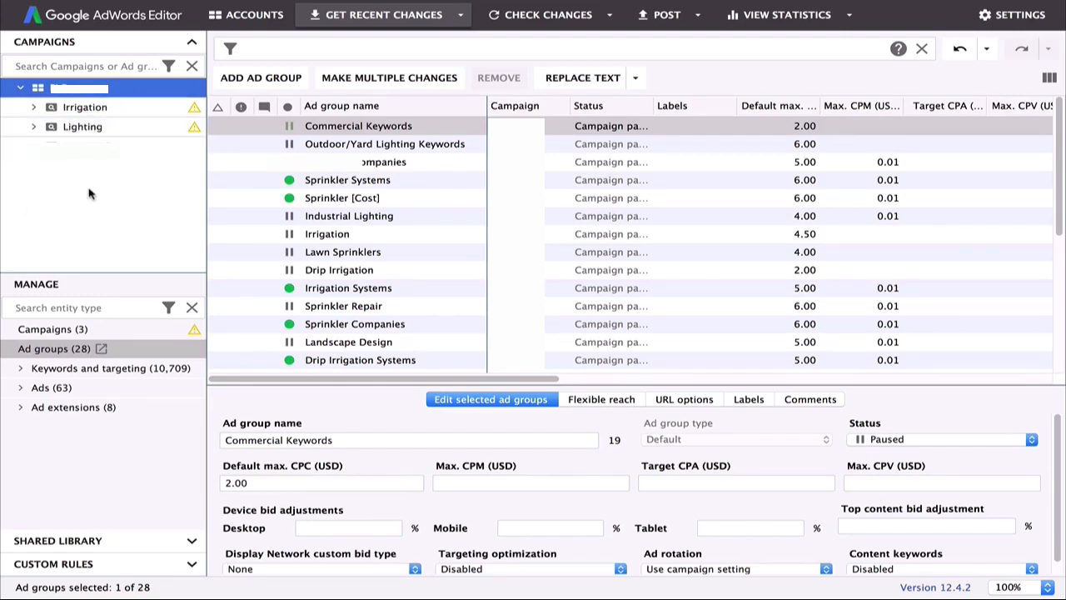
left_click(22, 369)
left_click(83, 391)
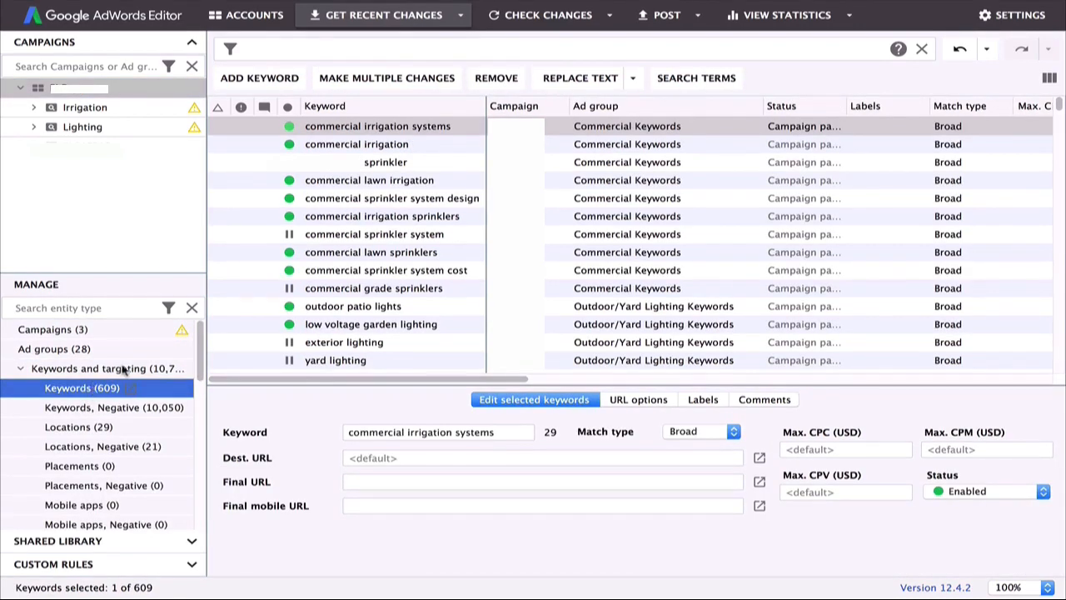
left_click(383, 79)
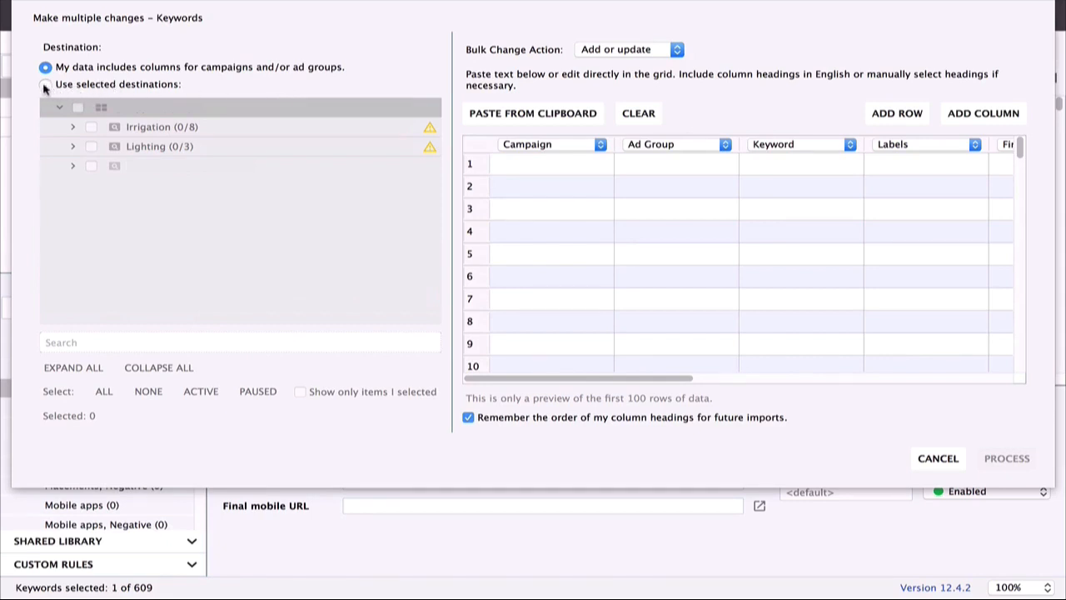
left_click(73, 87)
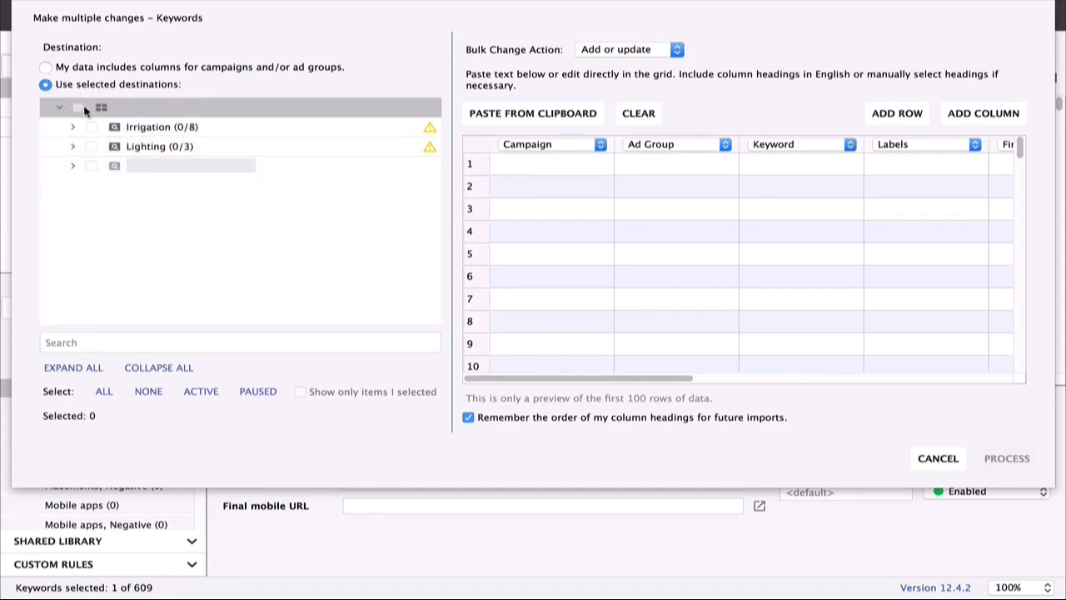
left_click(45, 69)
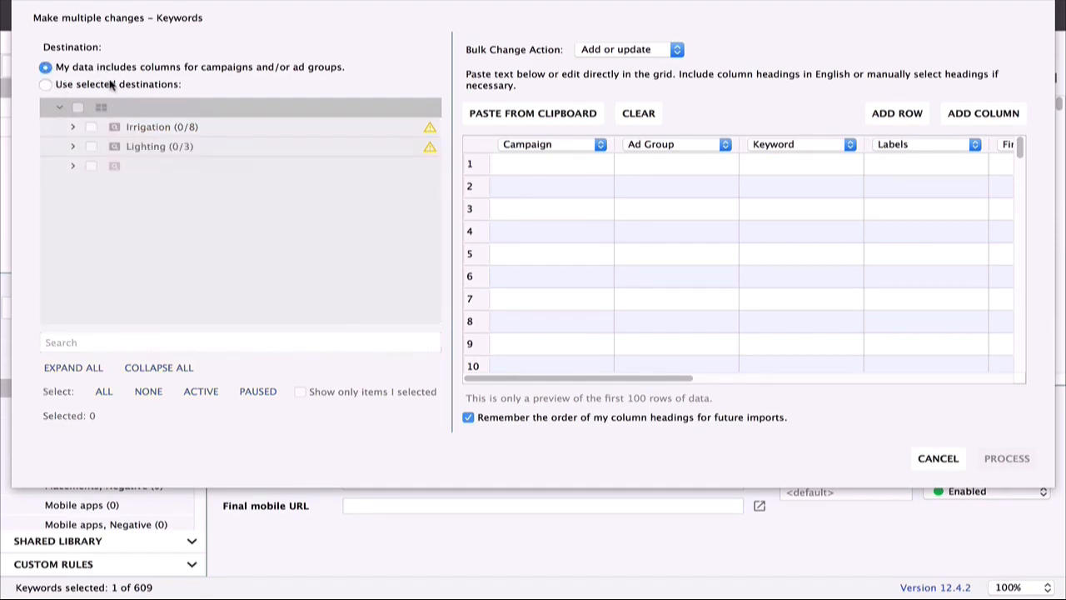
Copy the Hardscape rows A1:C74 from the Keyword Research spreadsheet and paste them into AdWords Editor's keyword bulk change grid
key("ctrl+Right")
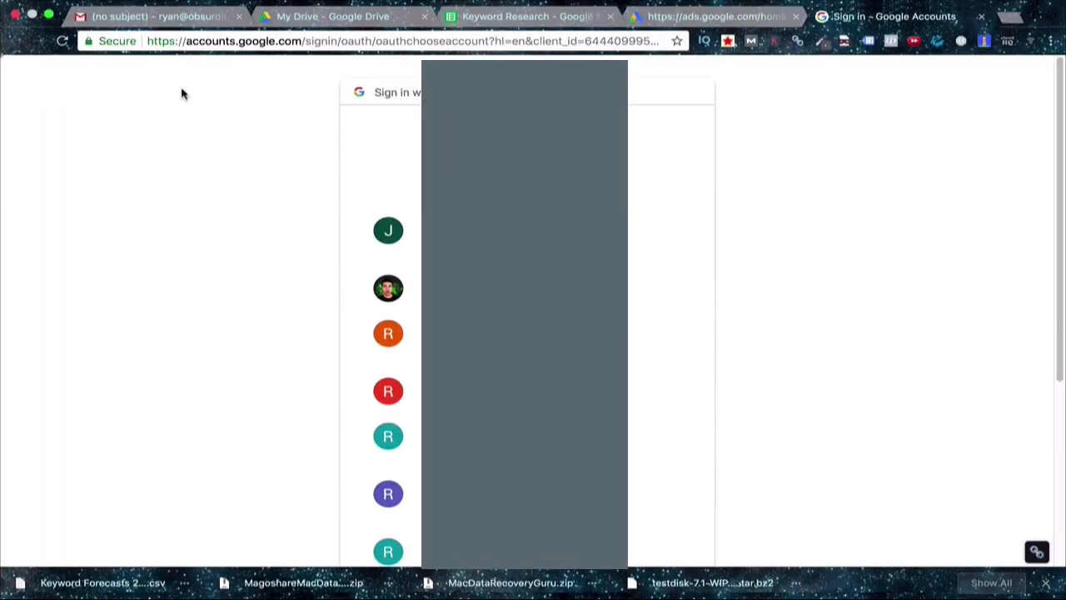
left_click(489, 17)
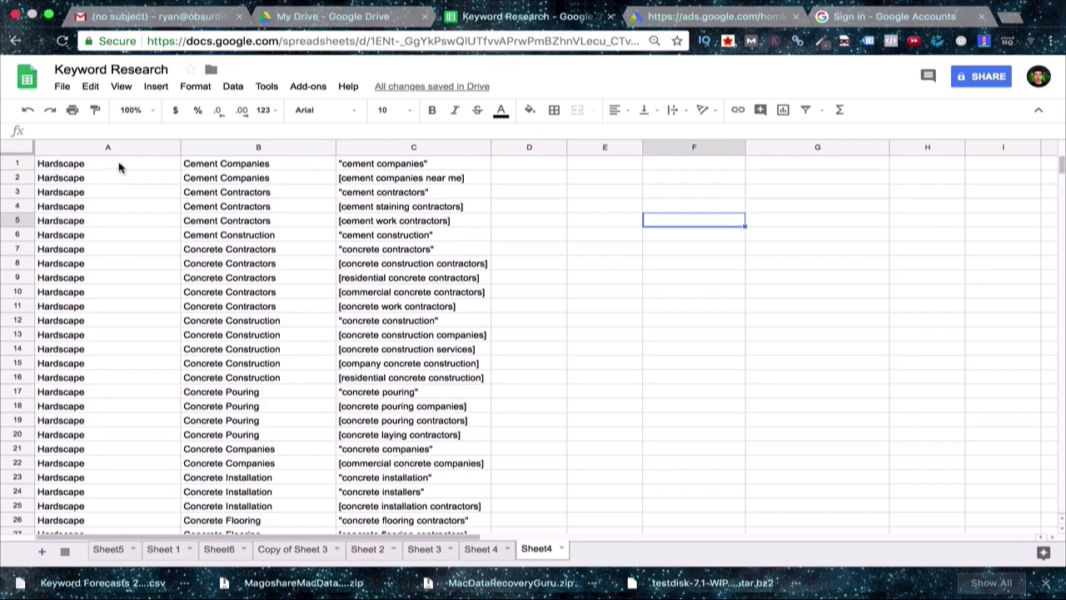
left_click_drag(42, 163, 433, 237)
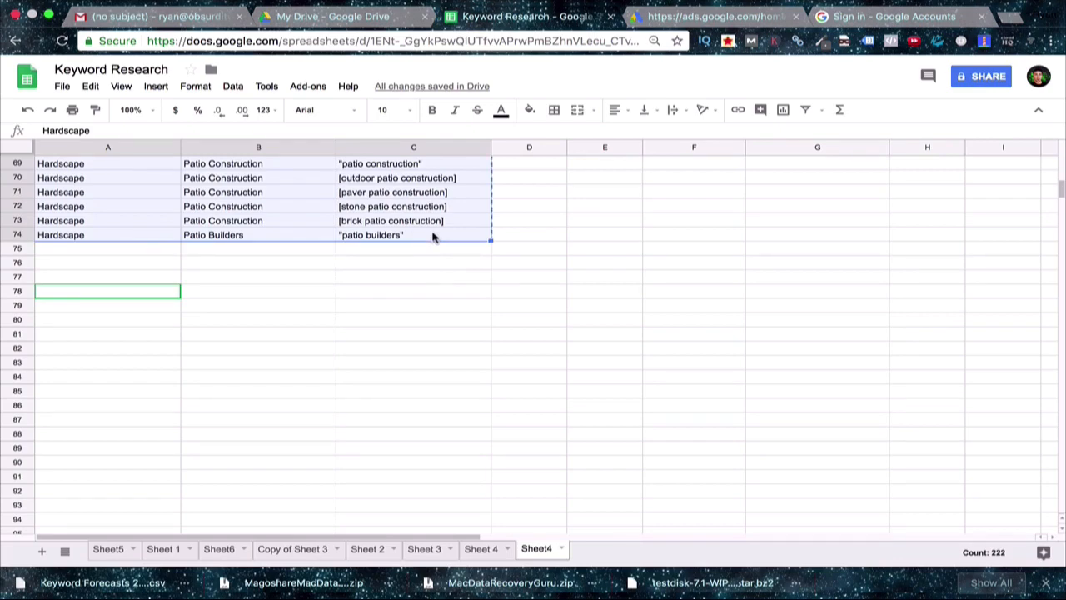
key("super+Tab")
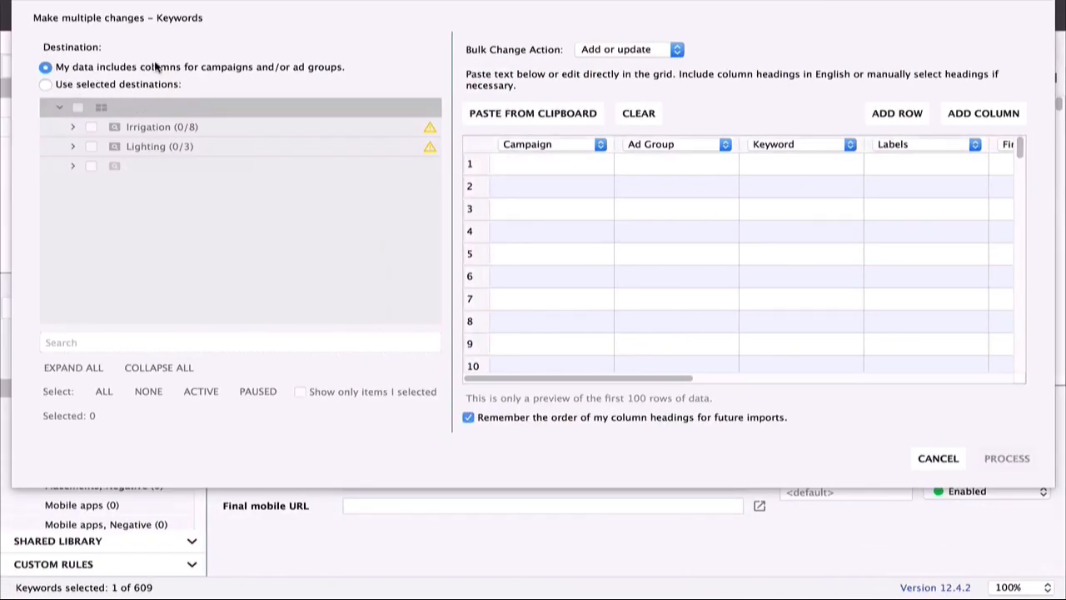
left_click(525, 121)
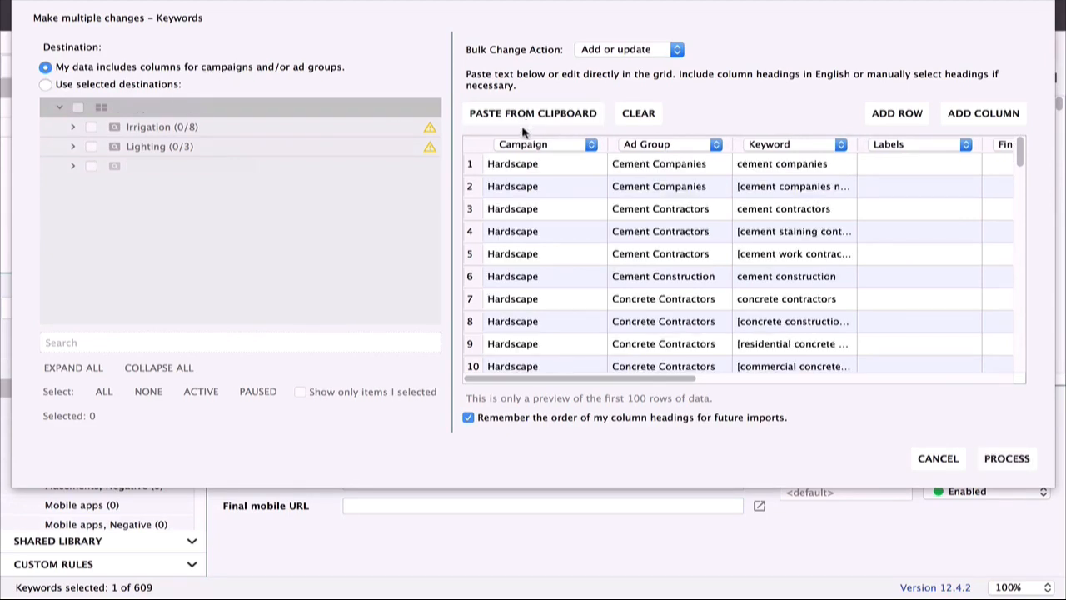
Check the heading options of the Campaign column, then process the pasted Hardscape keywords and finish the import
left_click(532, 144)
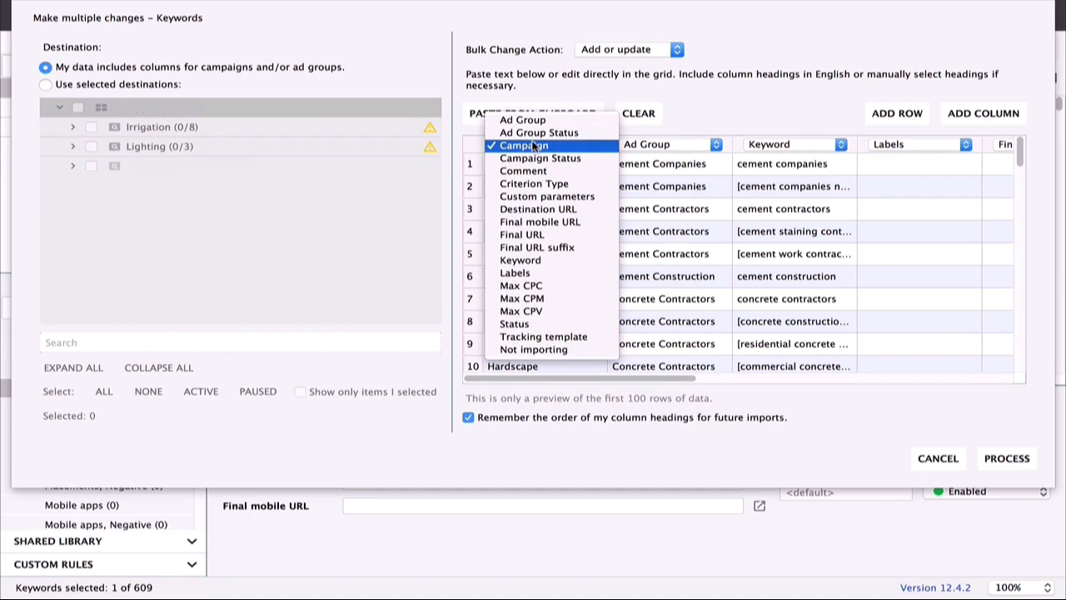
left_click(500, 455)
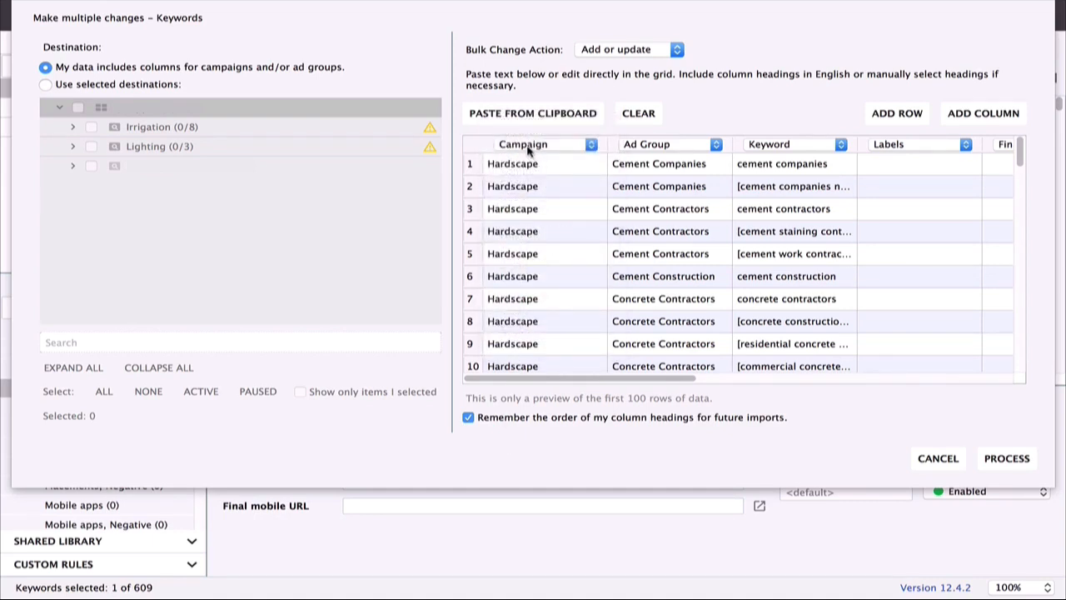
left_click(527, 147)
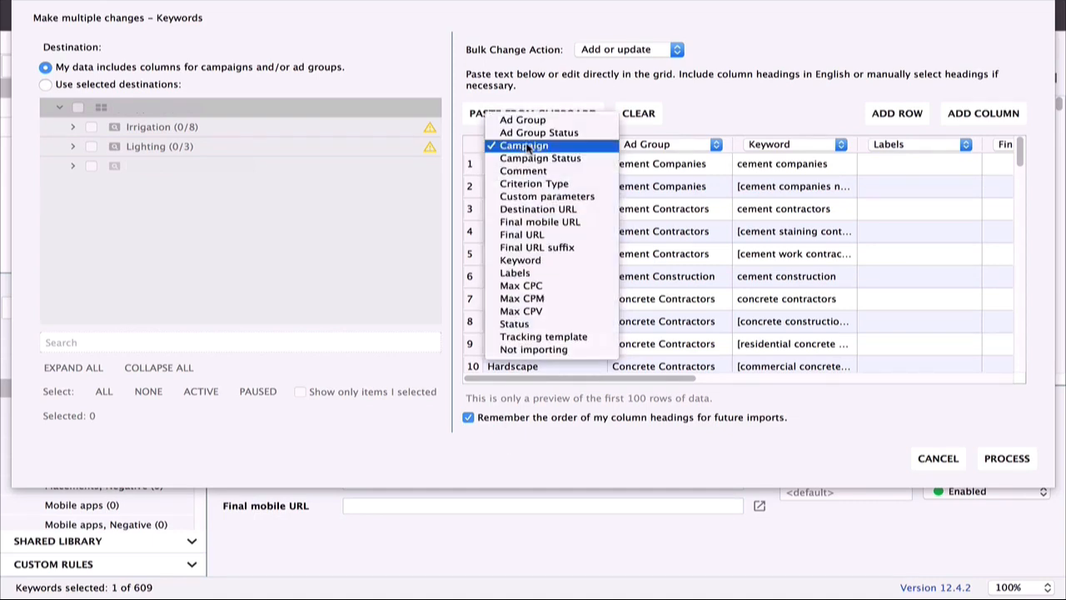
left_click(681, 476)
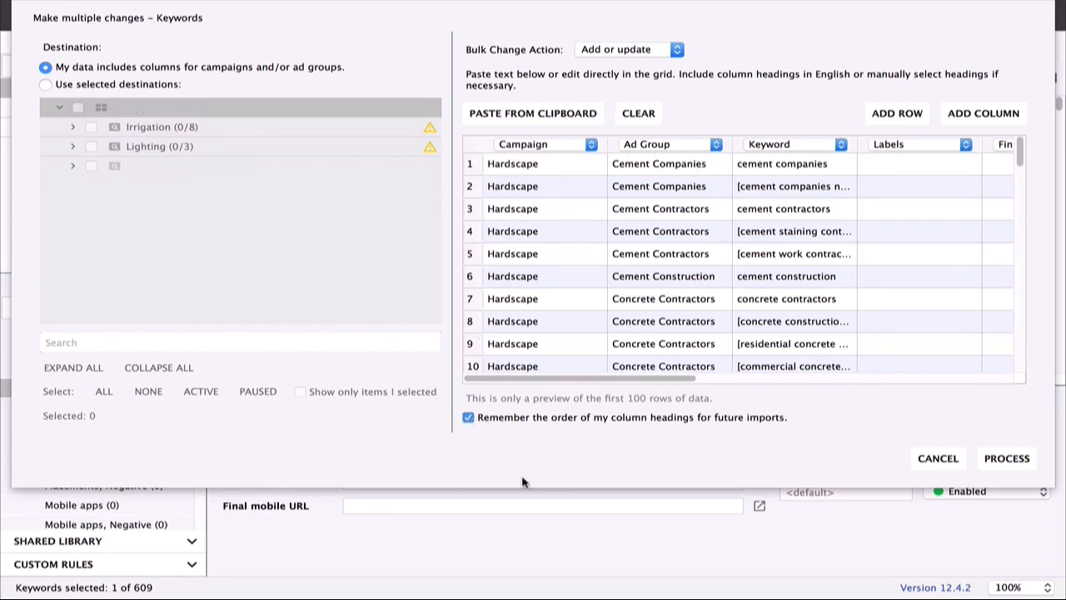
left_click(1004, 458)
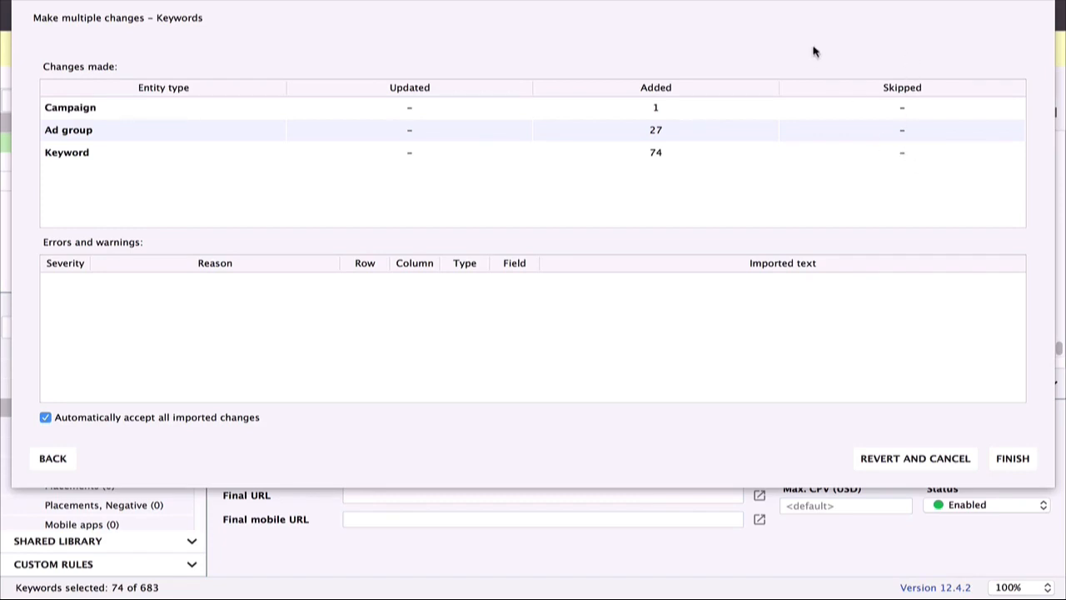
left_click(1013, 459)
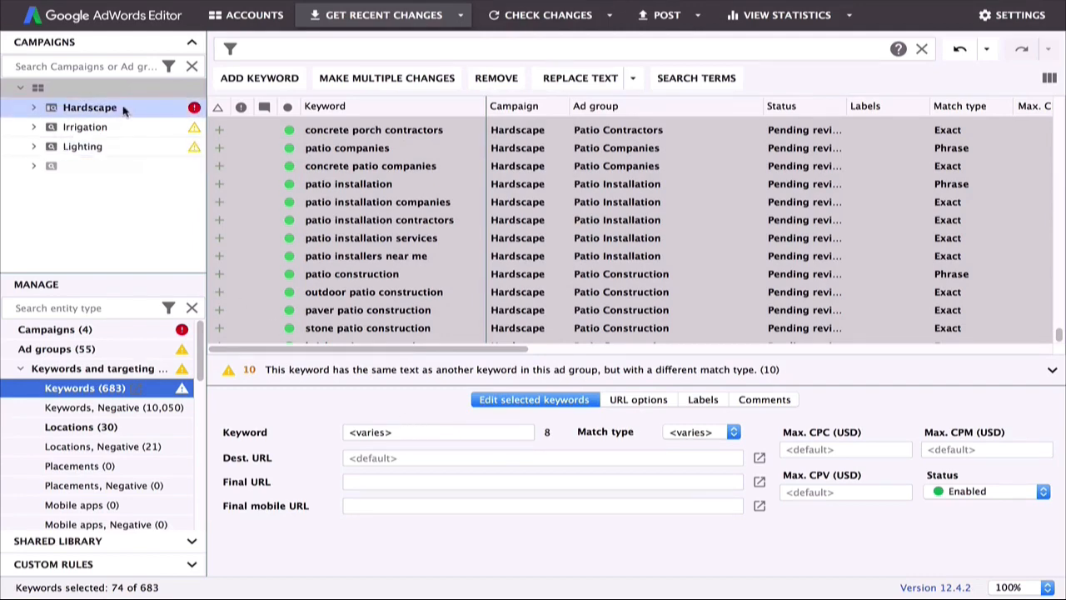
Compare the Hardscape campaign's imported keywords, ad groups and match types with the rows in the Keyword Research spreadsheet
left_click(92, 108)
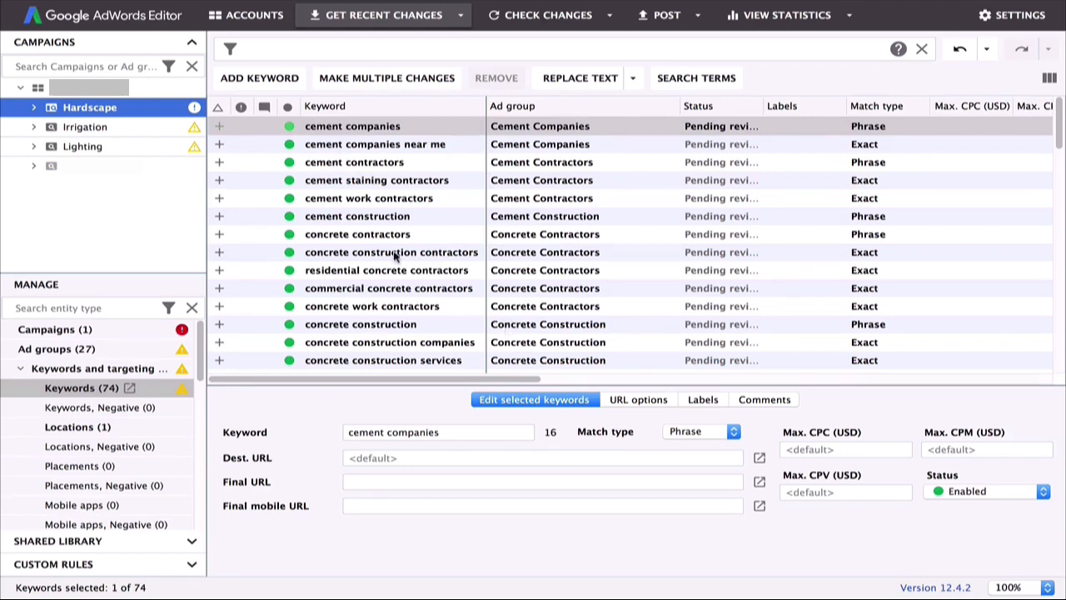
key("ctrl+Right")
scroll(219, 253, "up", 15)
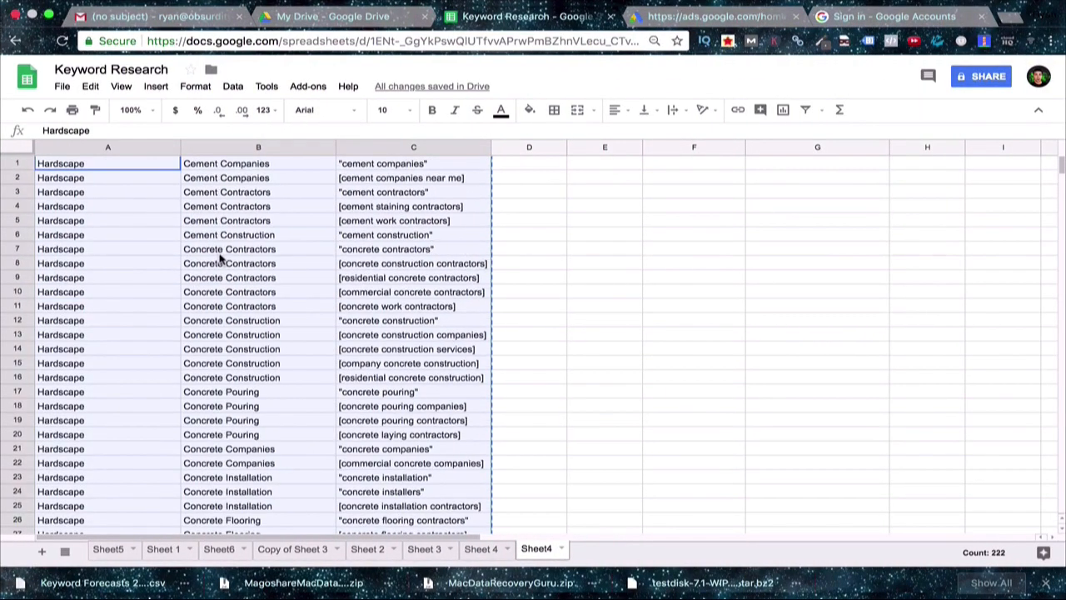
key("ctrl+Left")
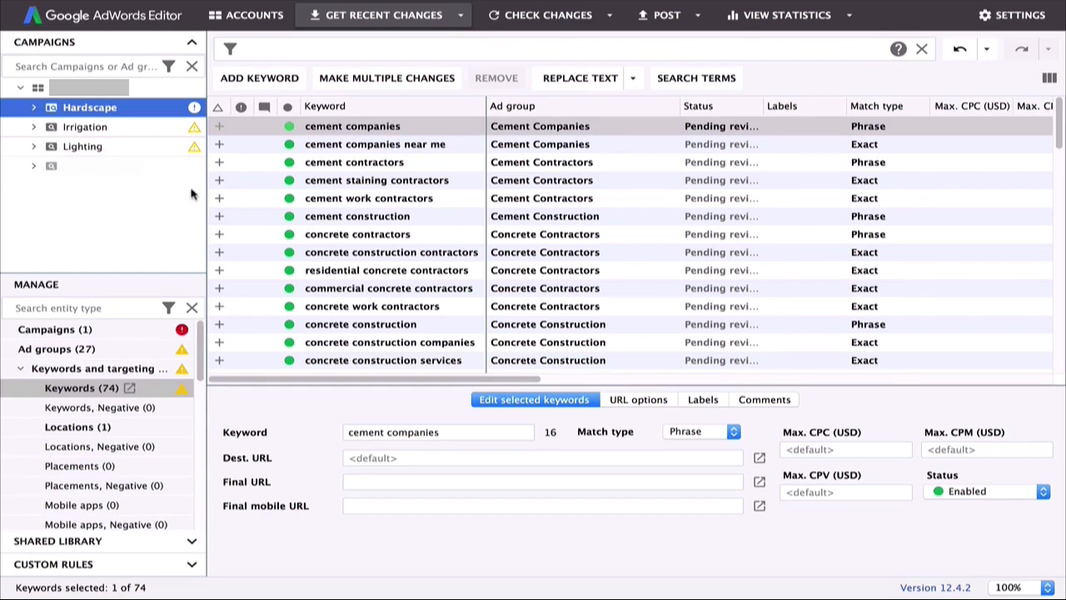
Set the Hardscape campaign's budget to 20 USD
left_click(51, 331)
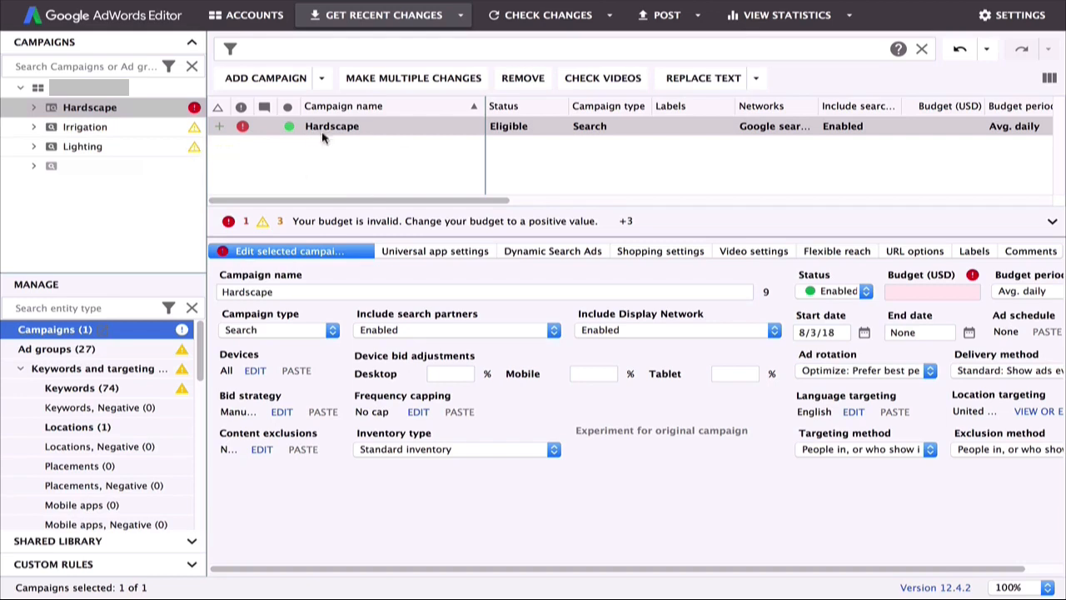
left_click(957, 296)
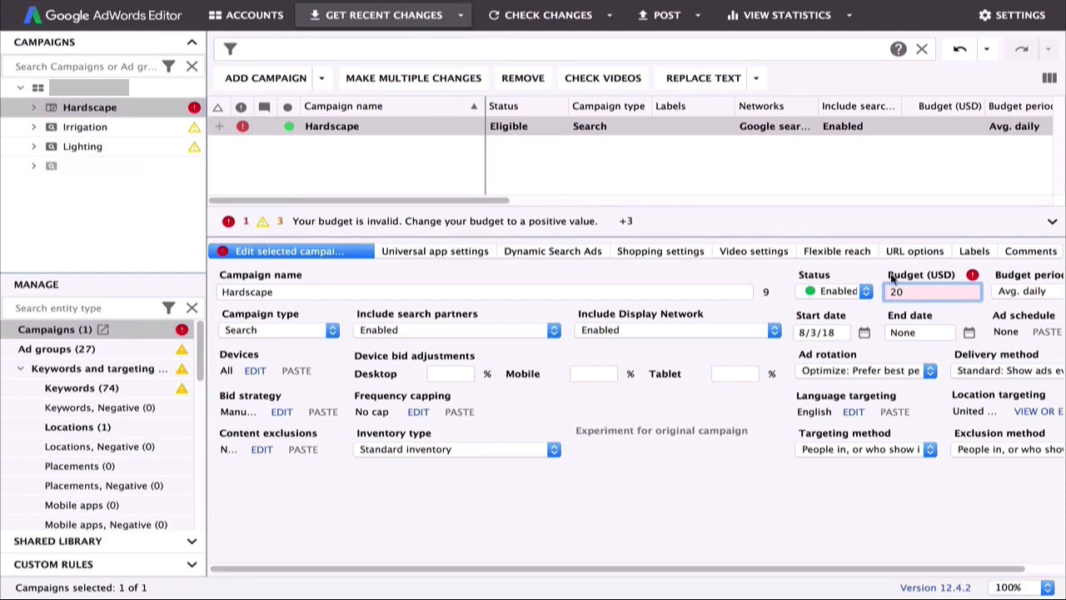
key("Return")
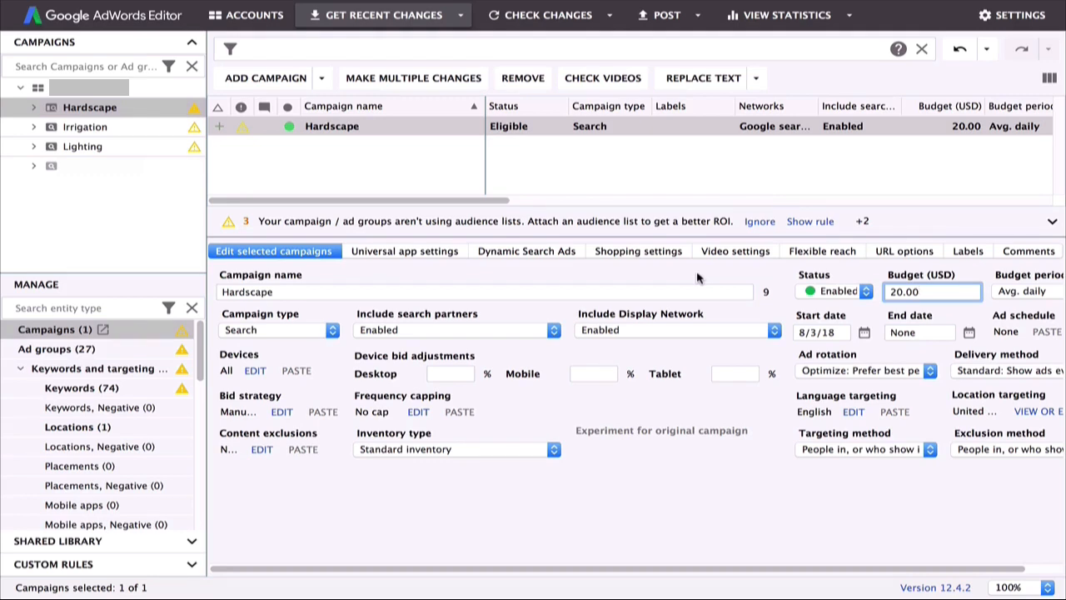
Keep the Hardscape campaign's type as Search and disable both search partners and the Display Network
left_click(331, 331)
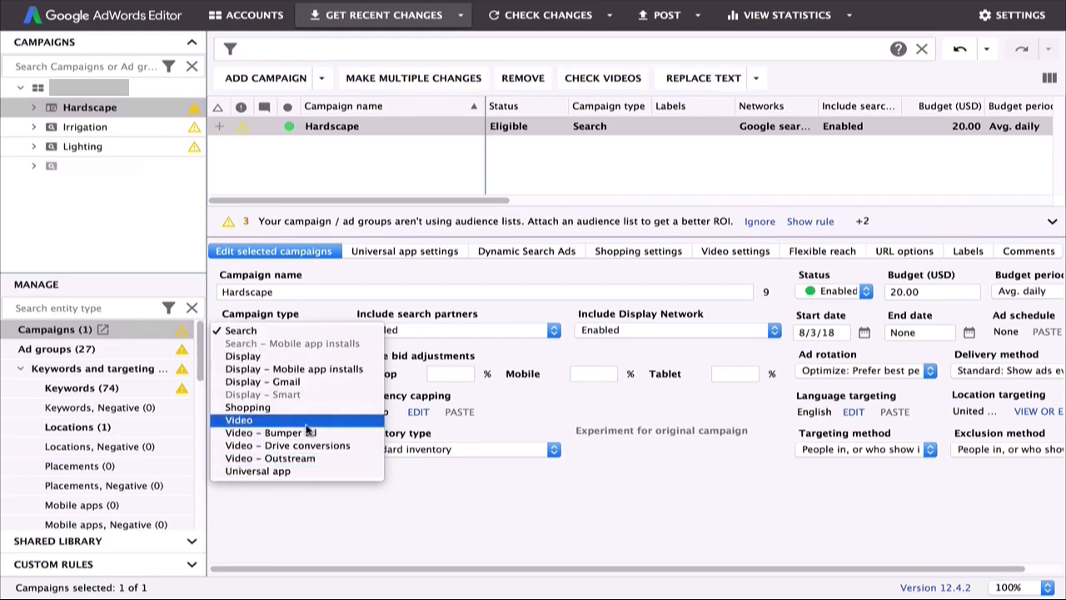
left_click(275, 333)
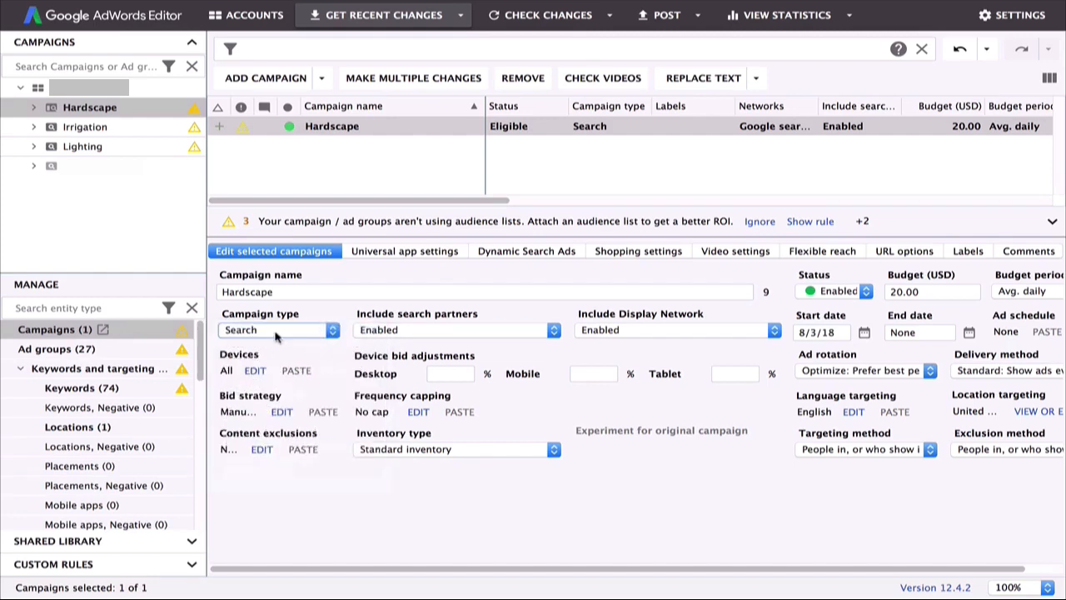
left_click(432, 332)
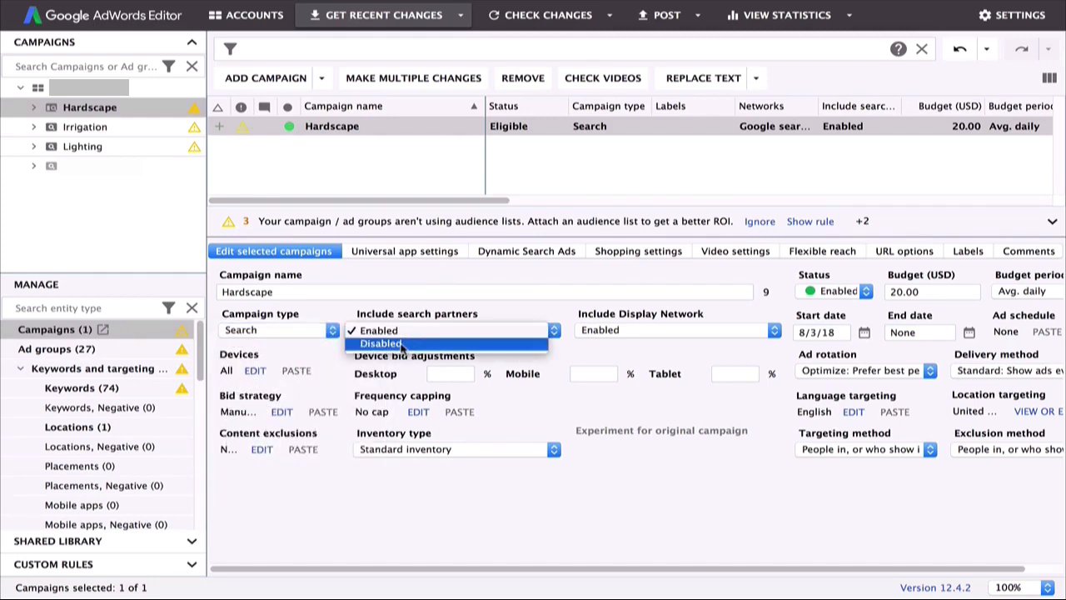
left_click(402, 345)
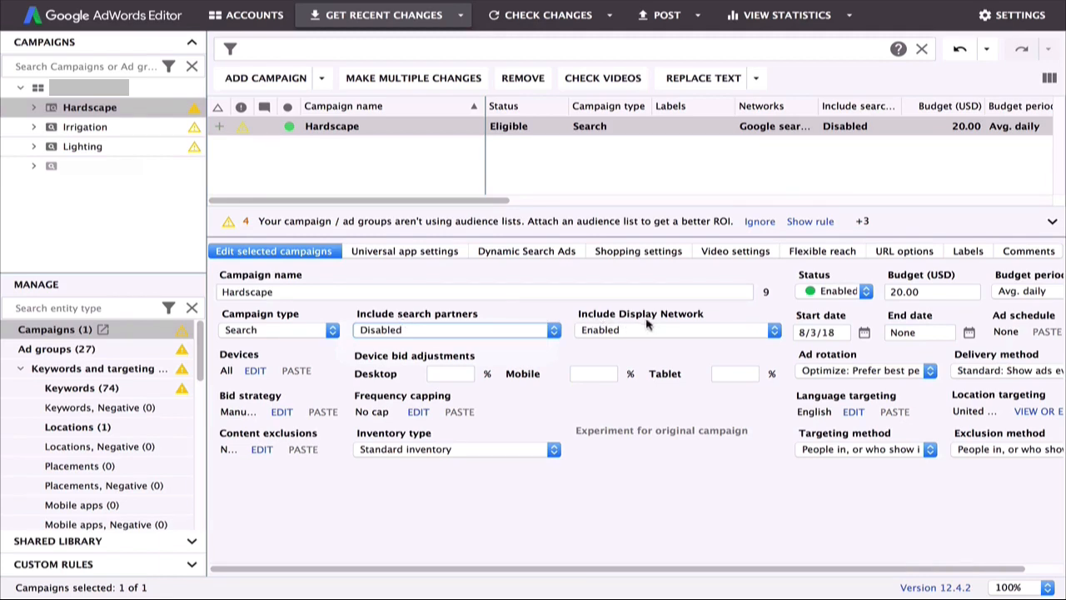
left_click(706, 330)
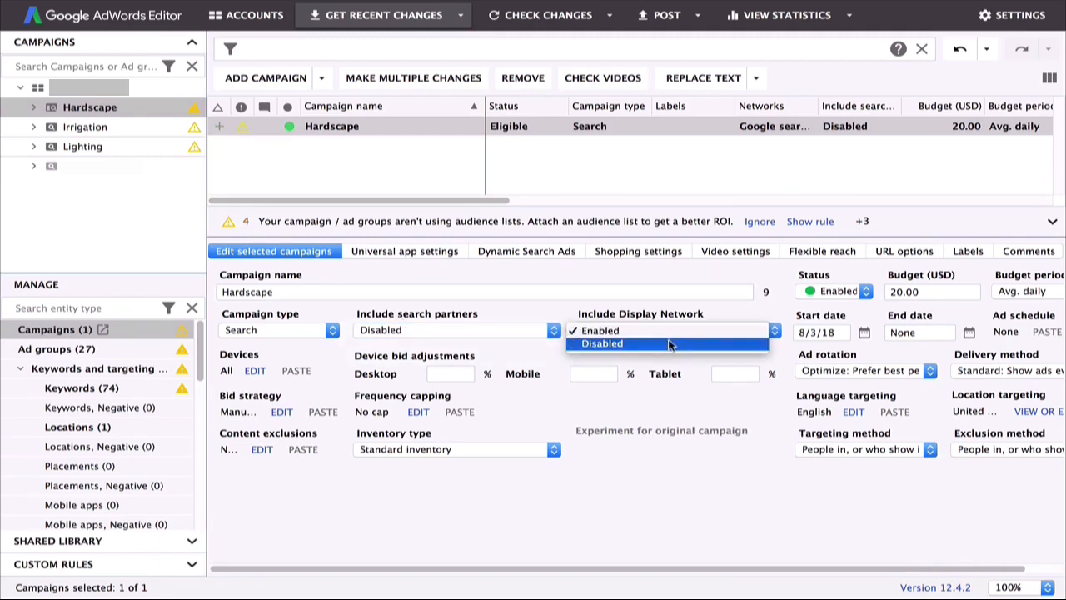
left_click(670, 344)
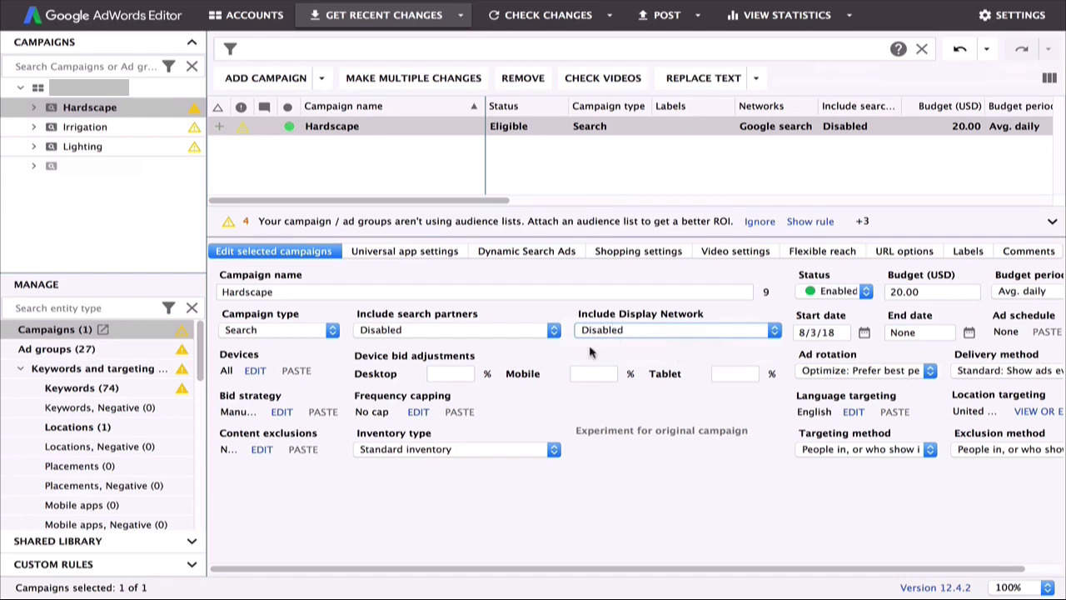
Set the Hardscape campaign's bid strategy to Manual CPC with Enhanced CPC disabled
left_click(280, 412)
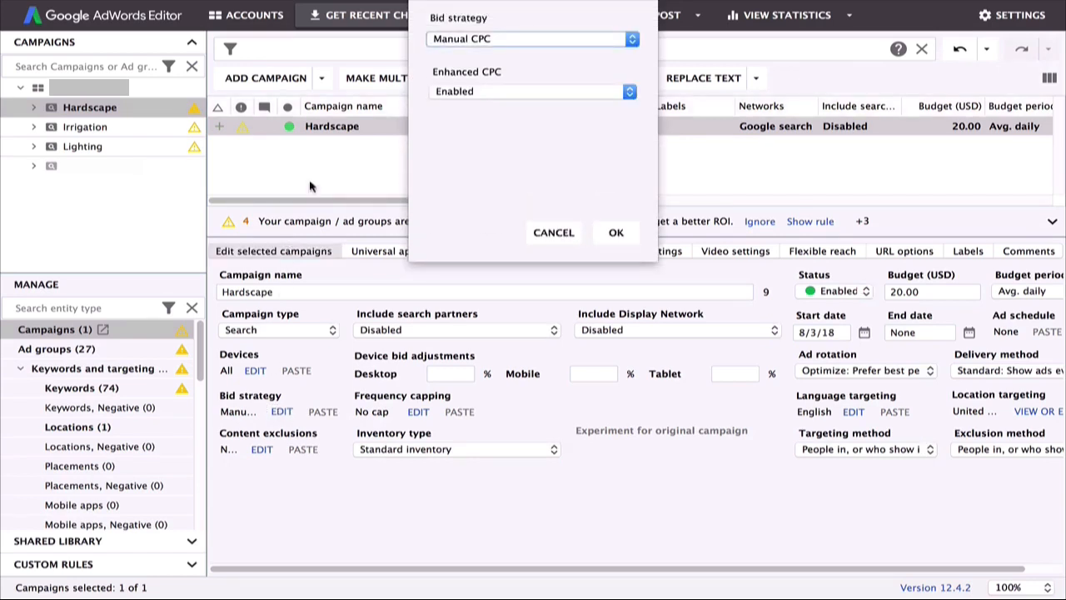
left_click(542, 47)
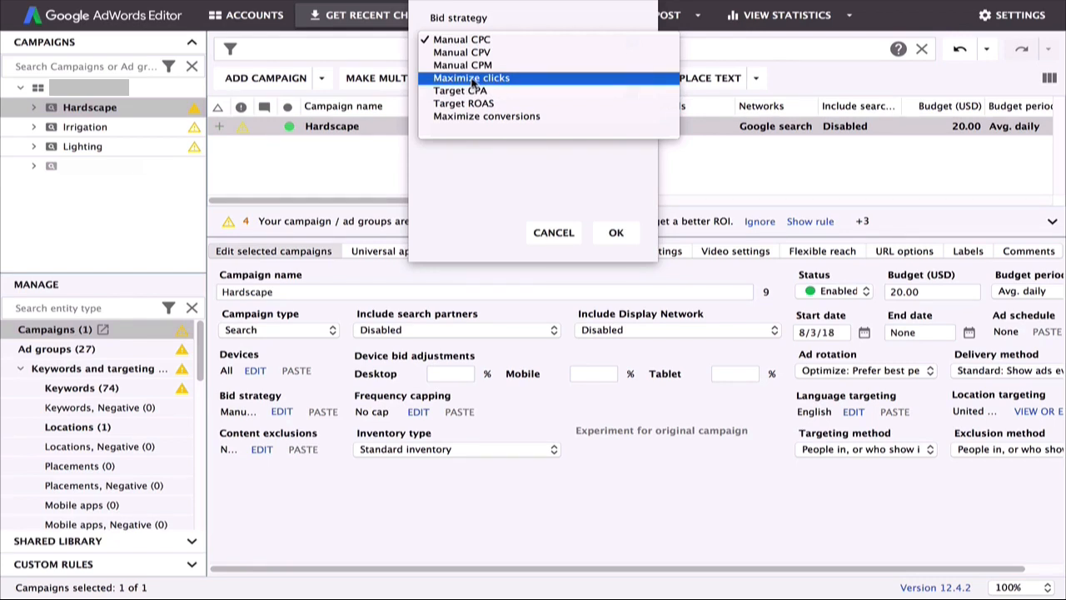
left_click(467, 39)
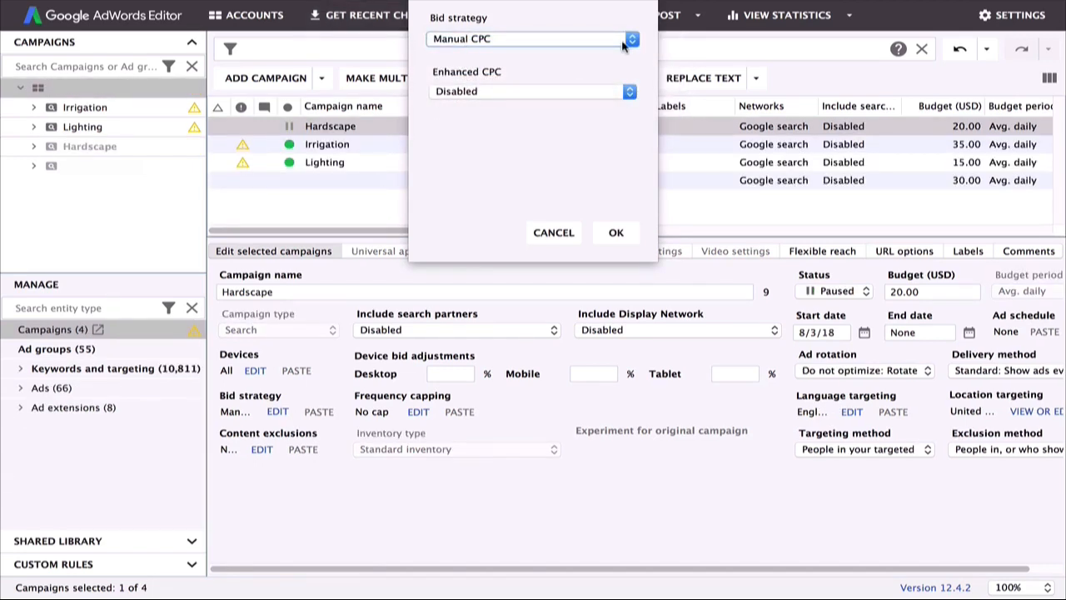
left_click(577, 98)
left_click(543, 138)
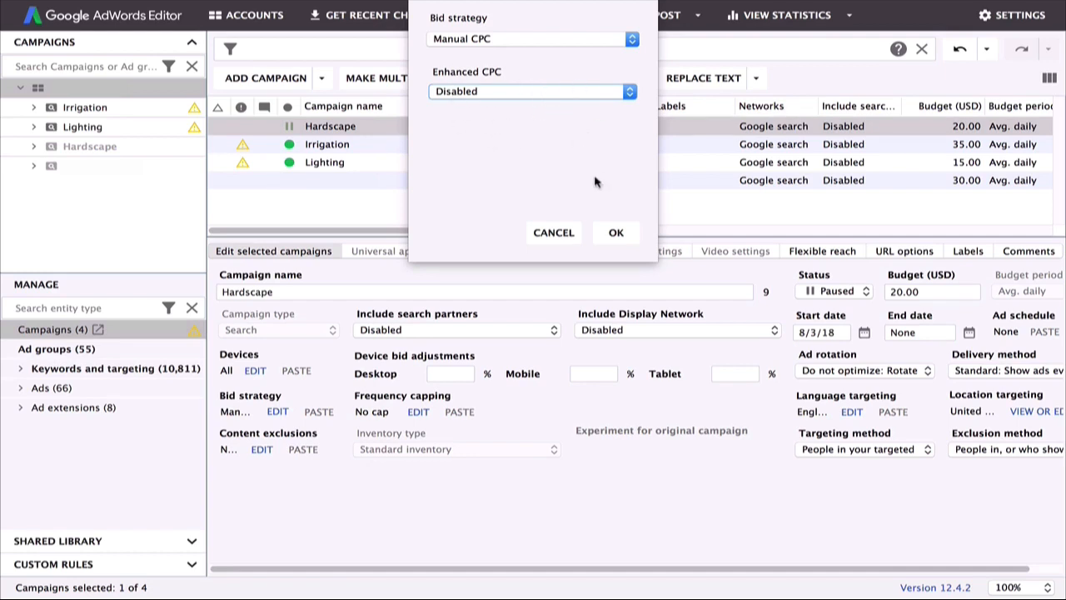
left_click(617, 233)
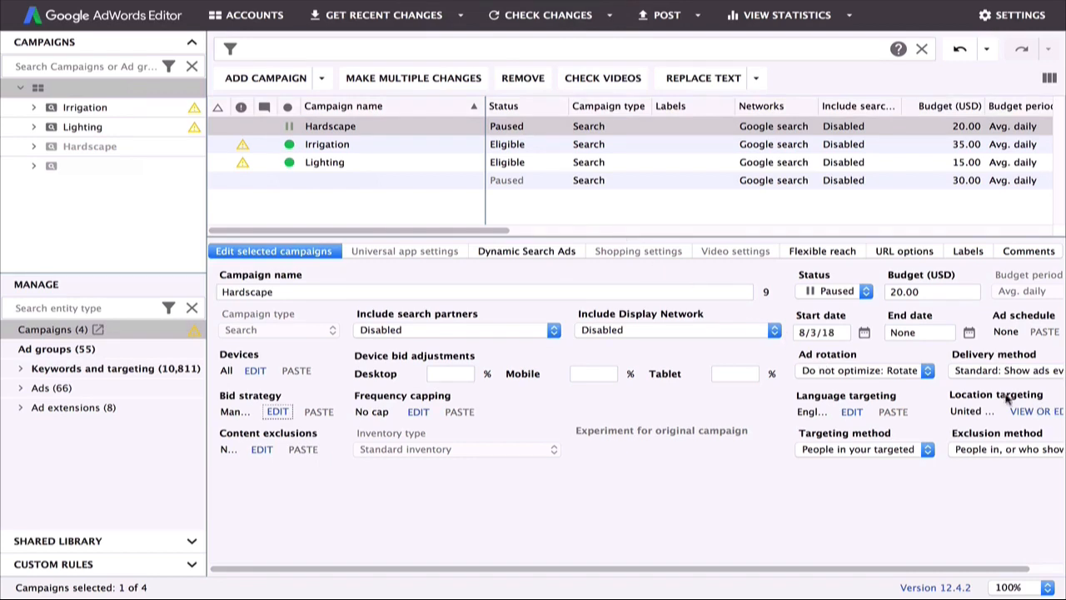
Set Hardscape's ad rotation to "Do not optimize: Rotate ads indefinitely" and its targeting method to "People in your targeted locations"
left_click(918, 373)
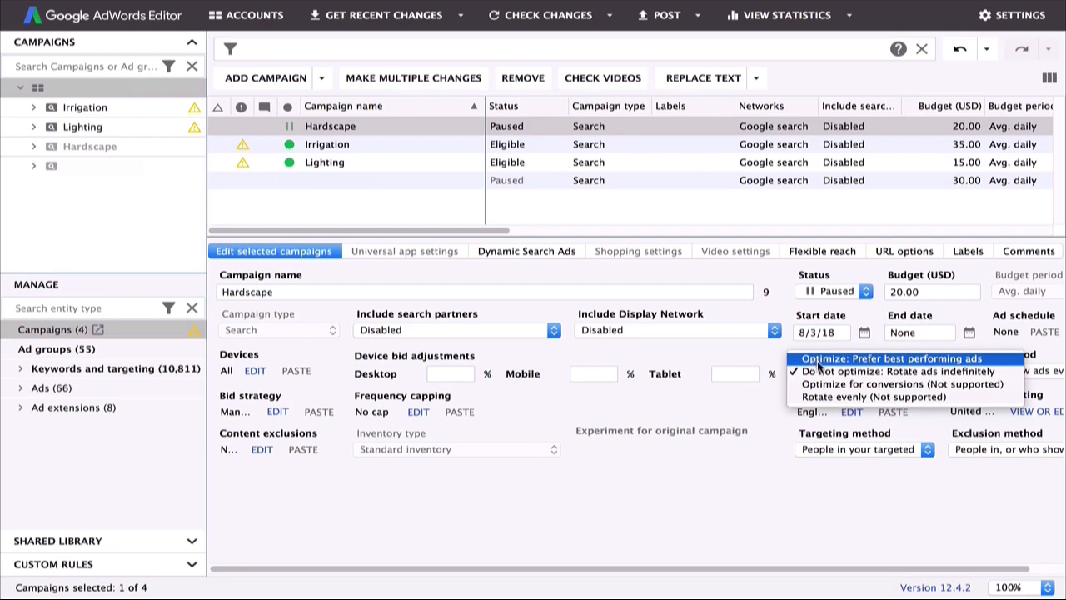
left_click(836, 371)
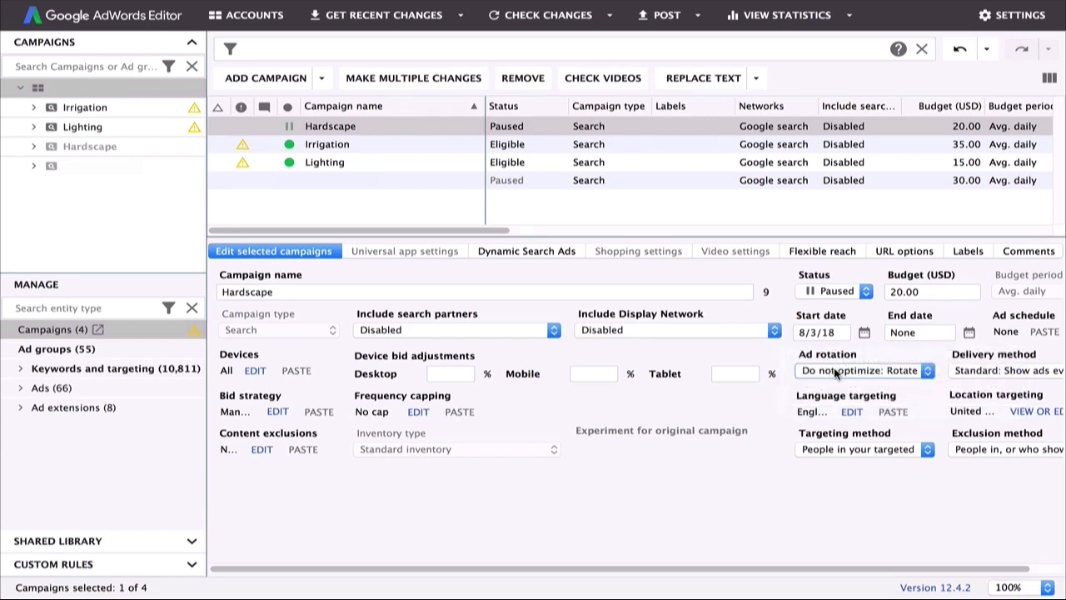
left_click(863, 451)
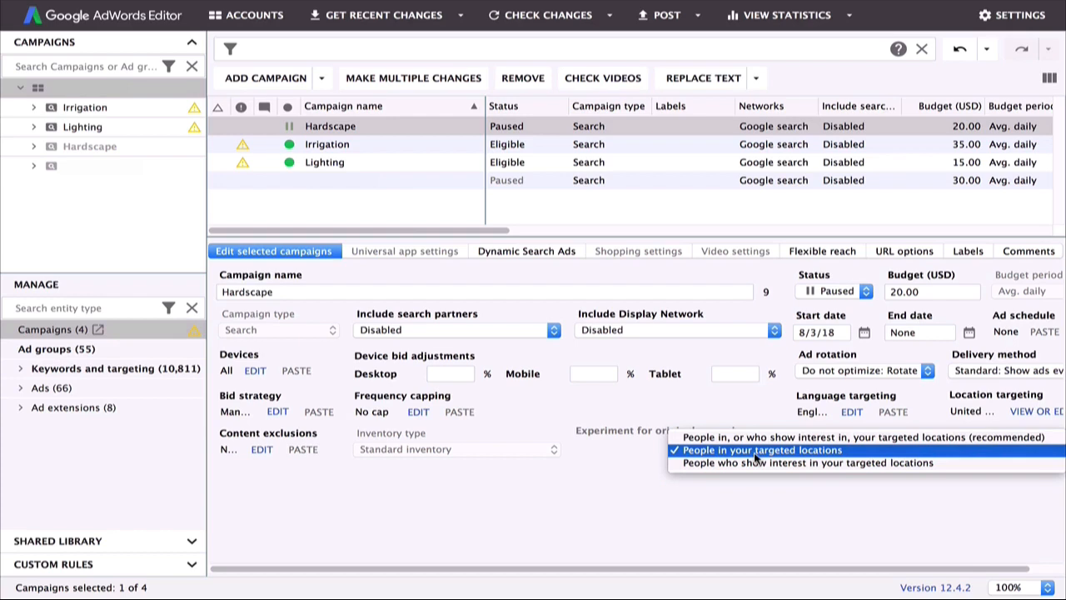
left_click(700, 454)
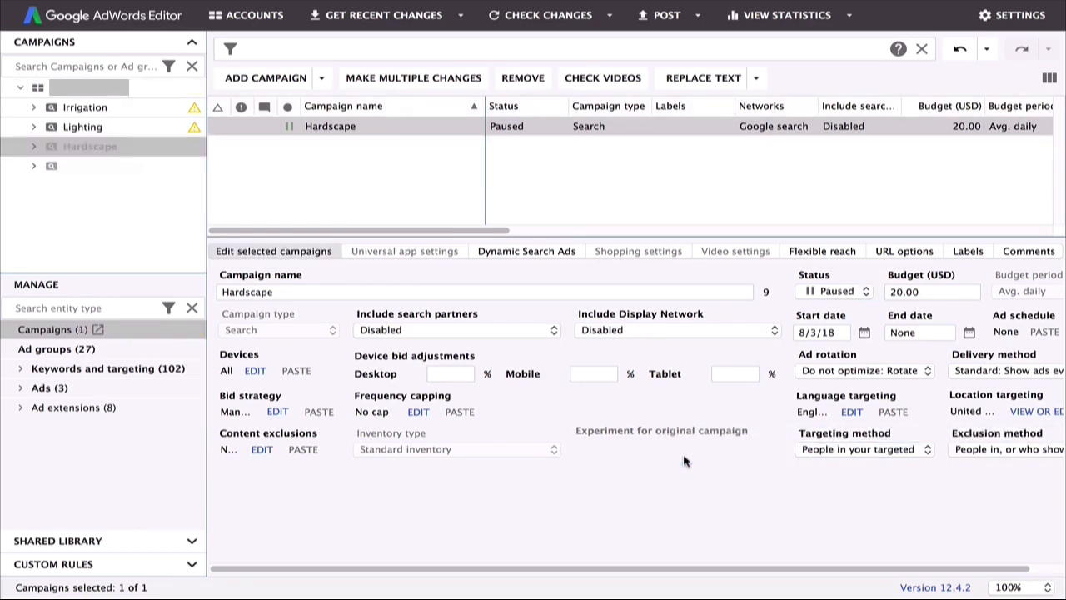
Look through the ad types available for the Hardscape campaign and open its expanded text ads
left_click(21, 389)
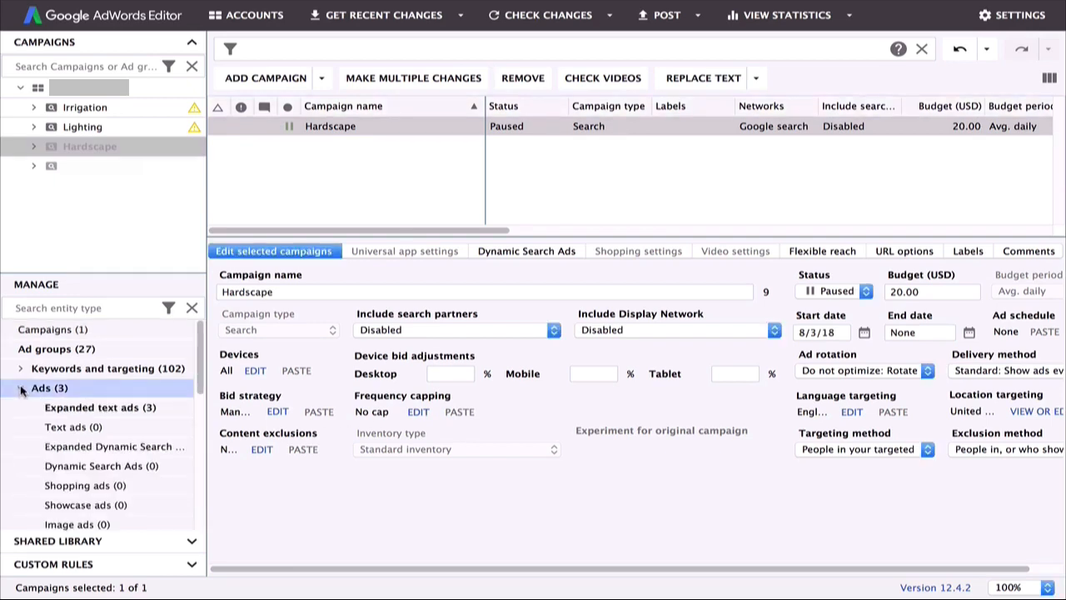
scroll(111, 408, "down", 5)
left_click(111, 408)
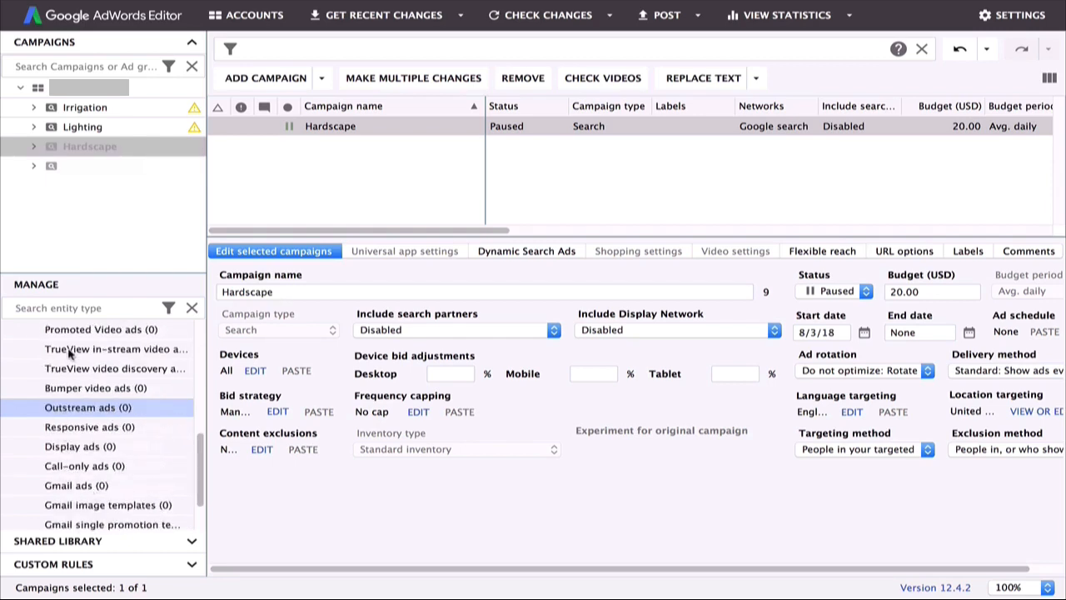
scroll(79, 444, "down", 2)
left_click(80, 448)
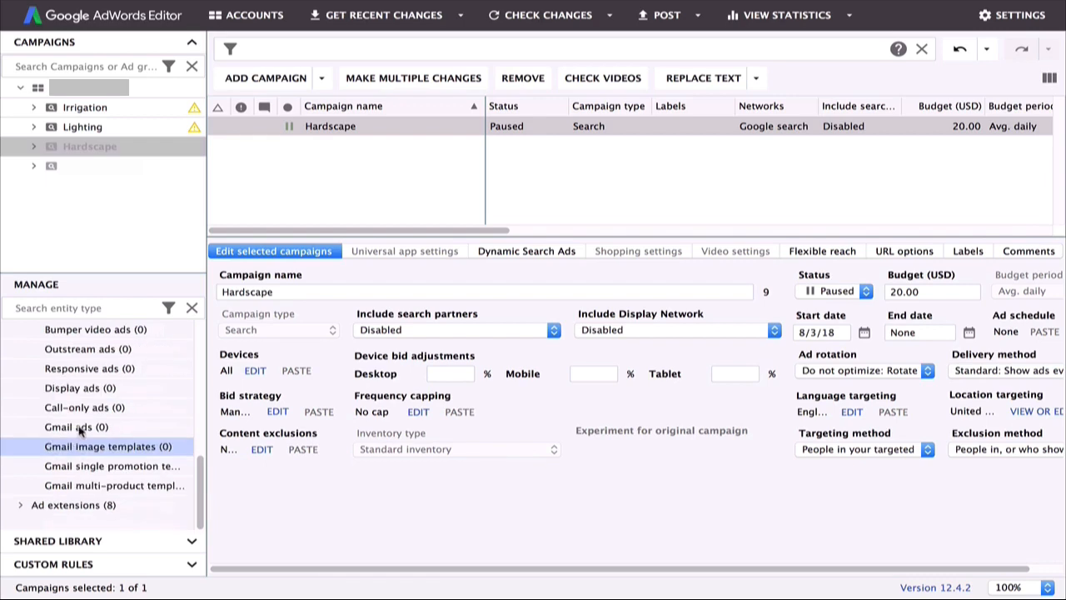
scroll(75, 428, "up", 2)
left_click(70, 427)
scroll(70, 426, "up", 5)
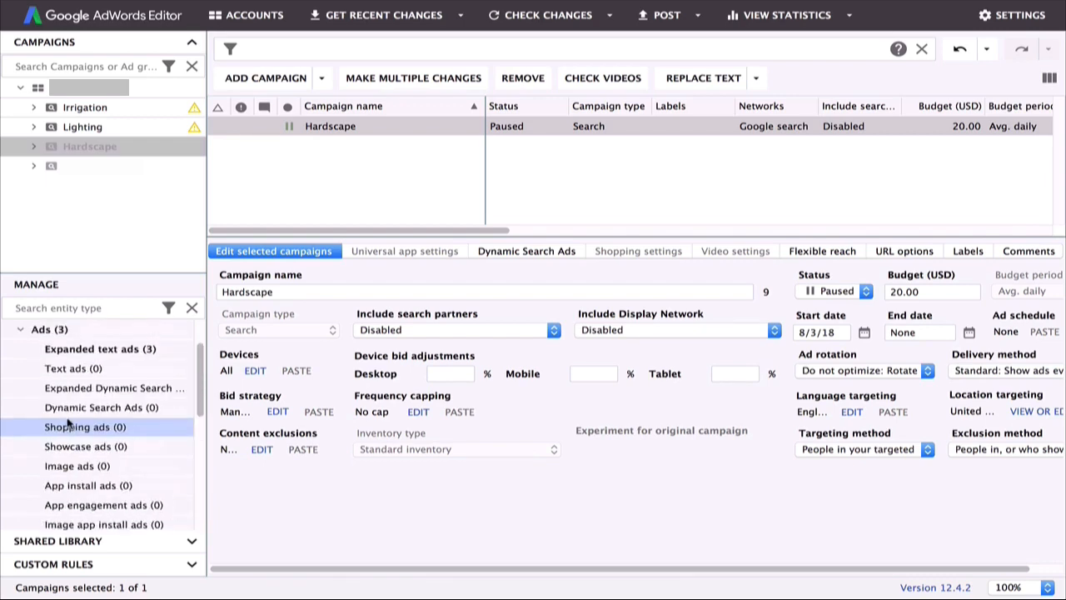
left_click(83, 408)
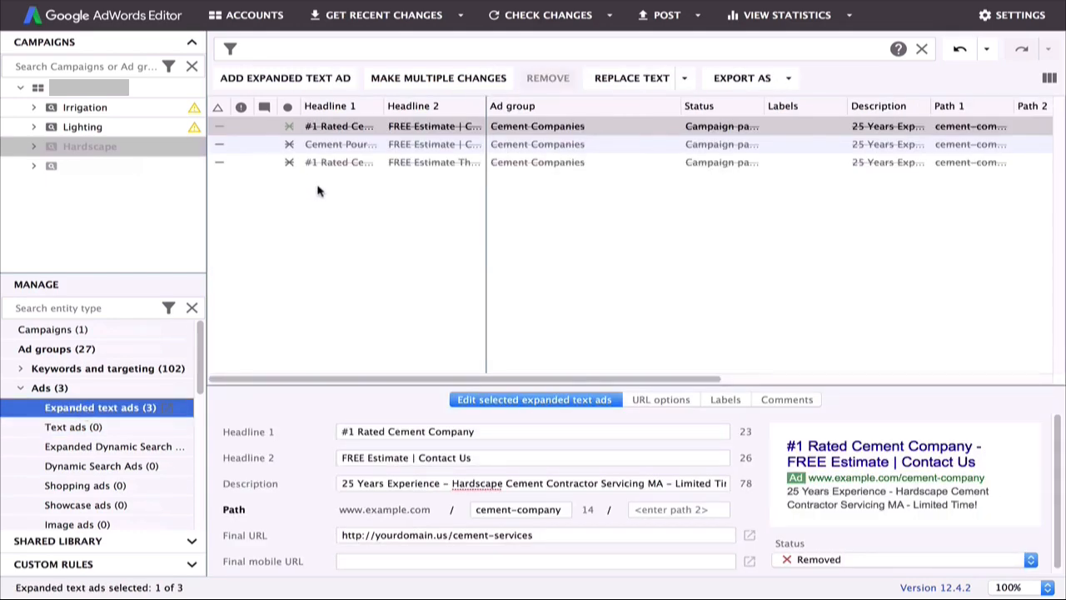
Add a new expanded text ad to the Cement Companies ad group of the Hardscape campaign
left_click(285, 82)
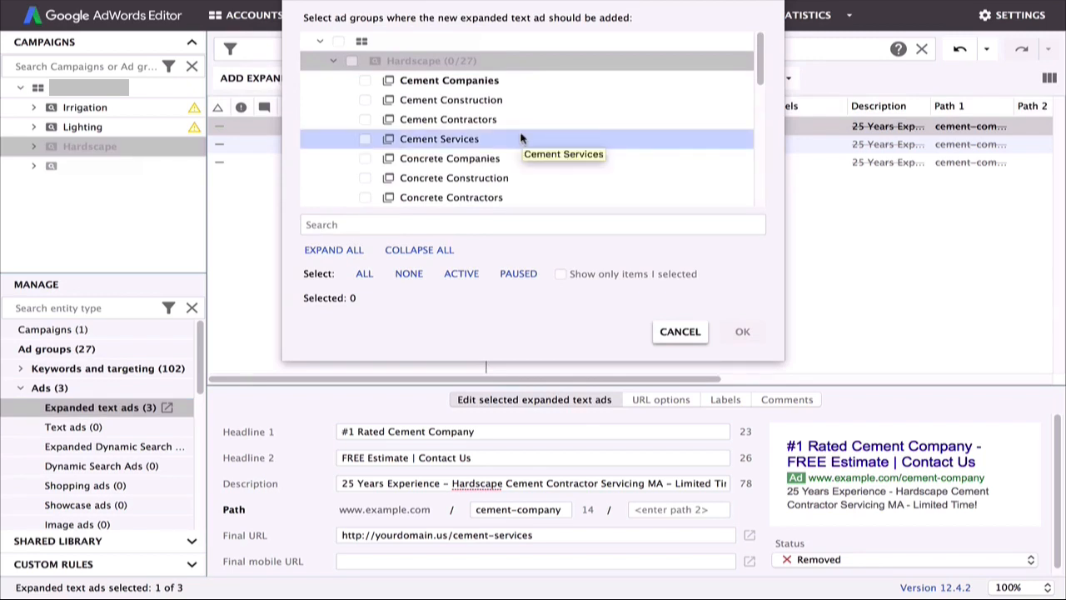
left_click(421, 84)
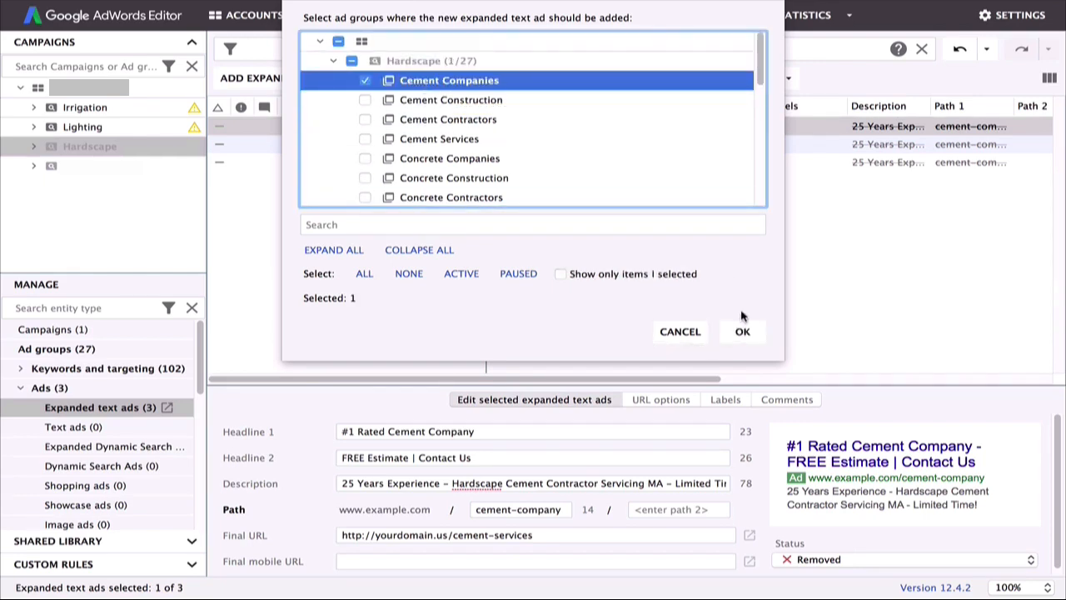
left_click(739, 329)
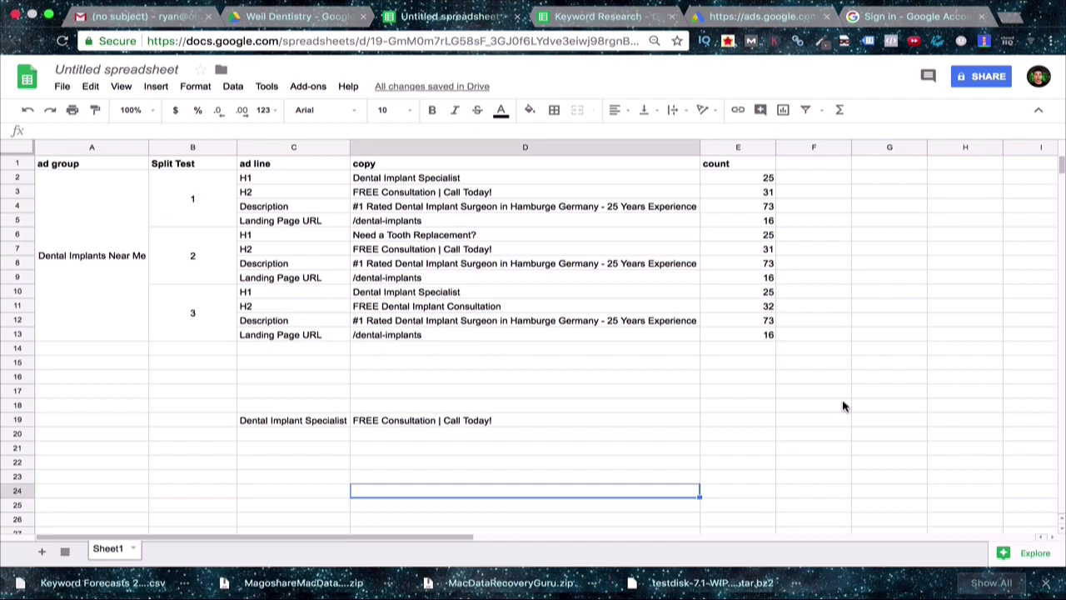
Switch to the untitled Google Sheets spreadsheet and examine its ad group, split tests and ad line structure
left_click(107, 275)
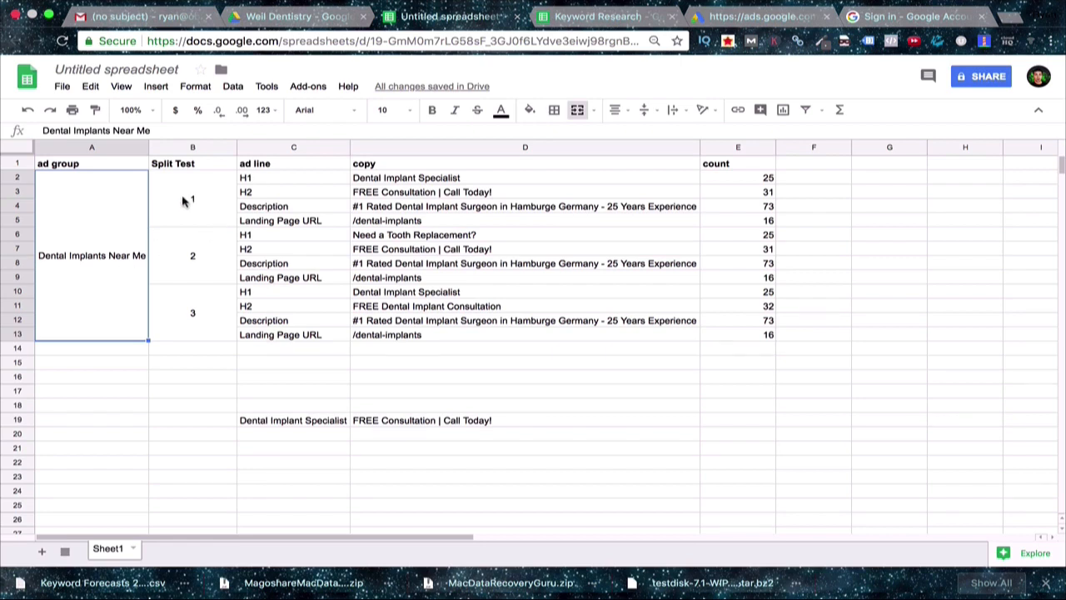
left_click_drag(174, 213, 182, 327)
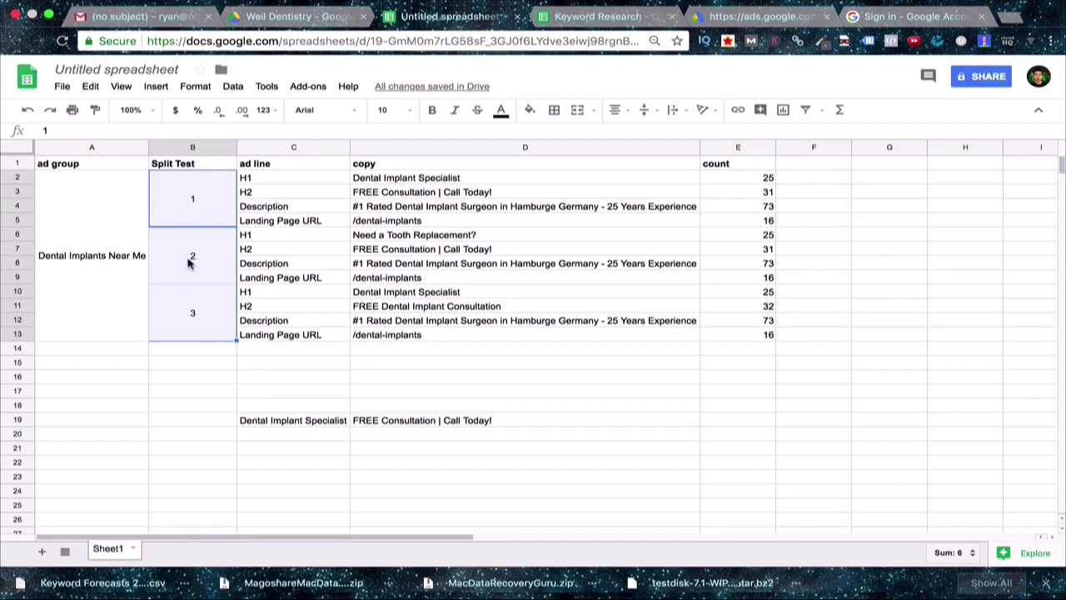
left_click(166, 217)
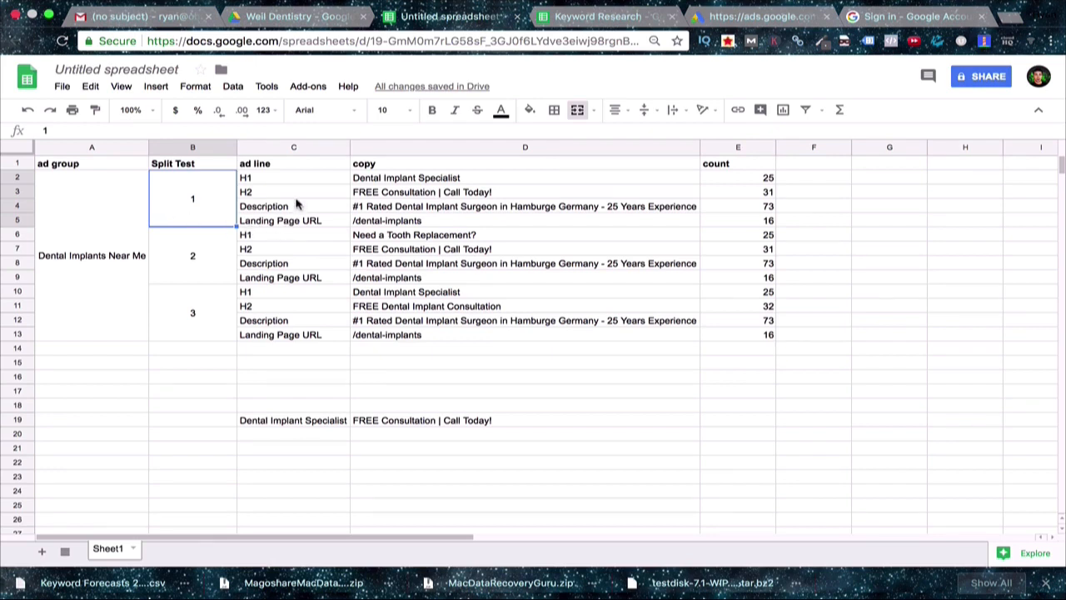
left_click(266, 179)
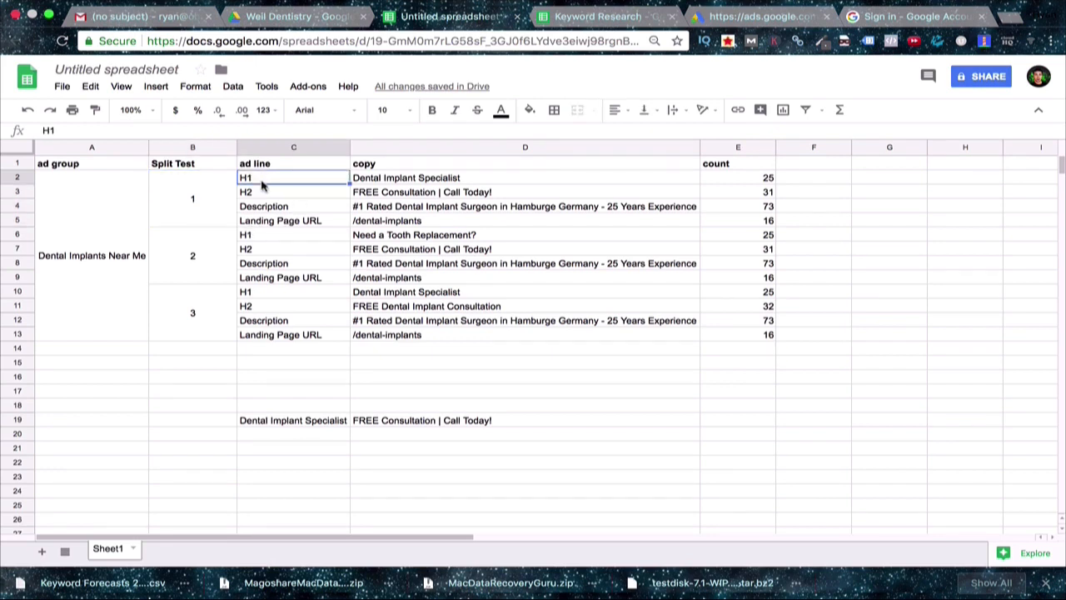
left_click(262, 193)
left_click(278, 210)
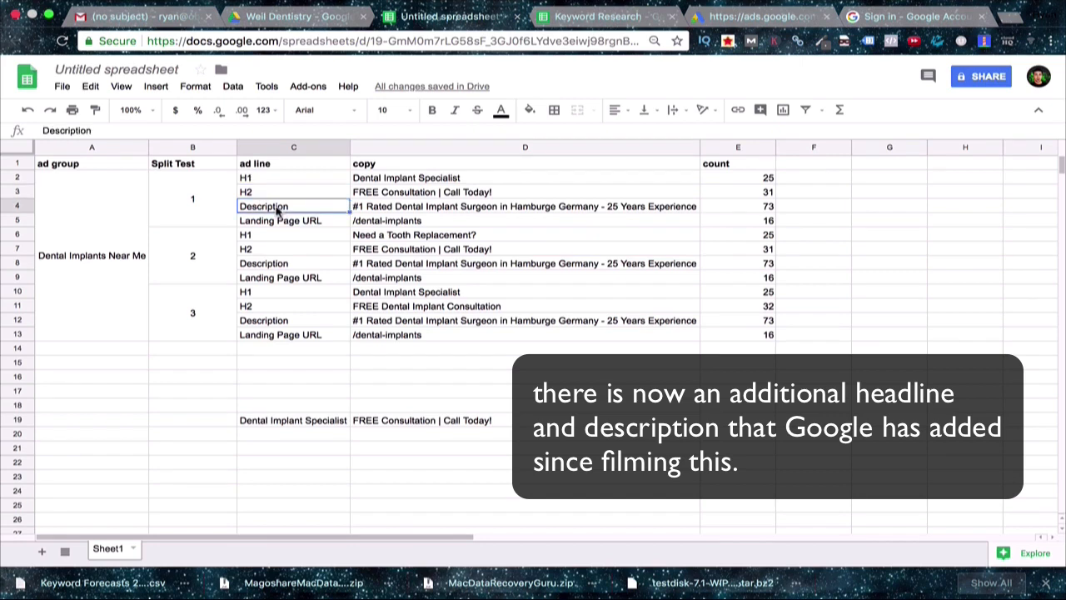
left_click(263, 225)
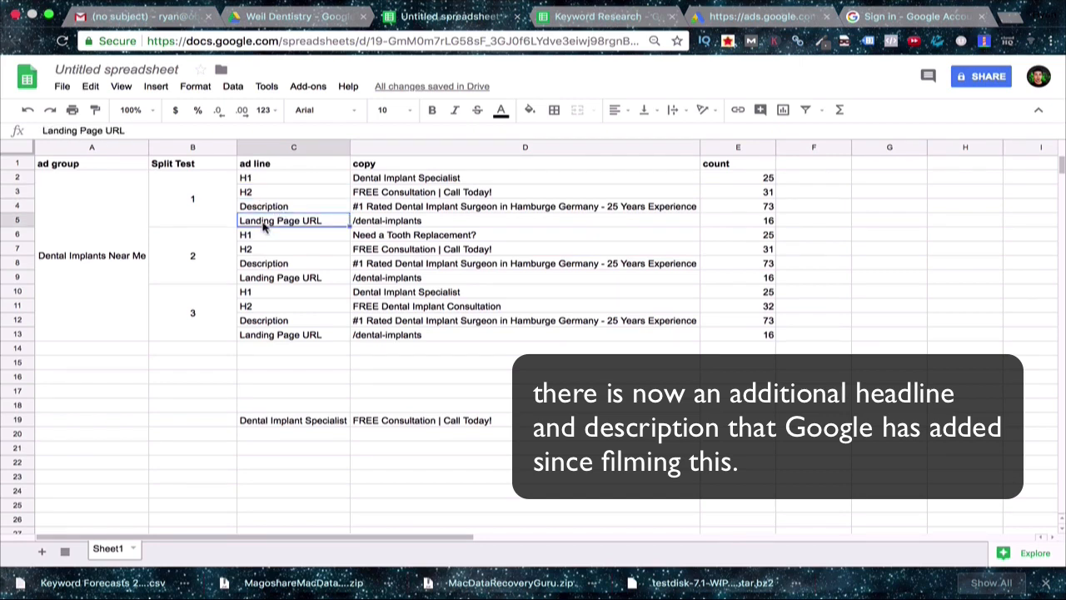
left_click(250, 179)
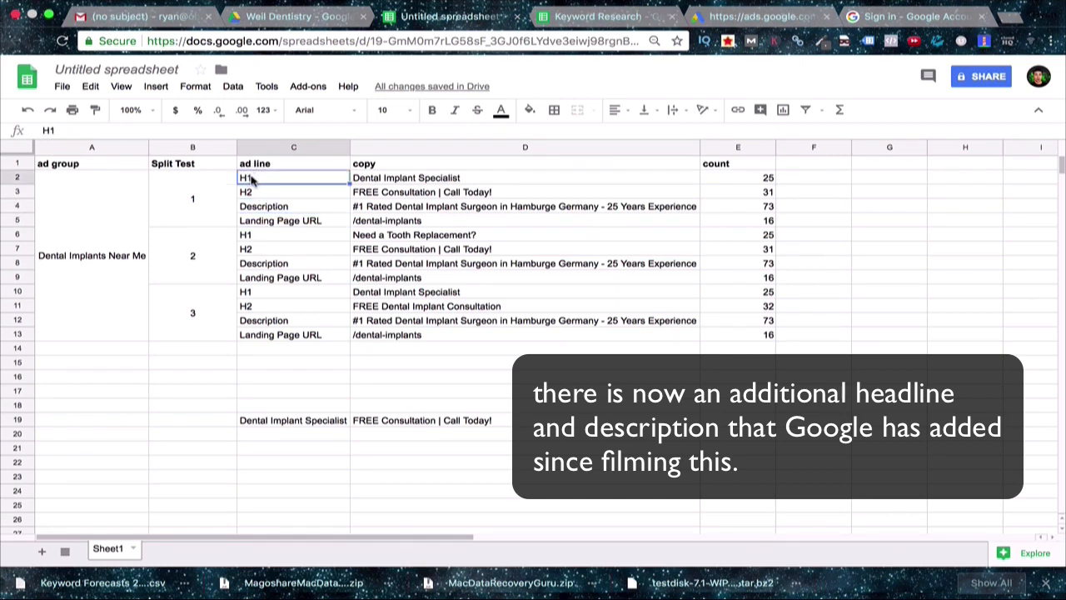
left_click(271, 196)
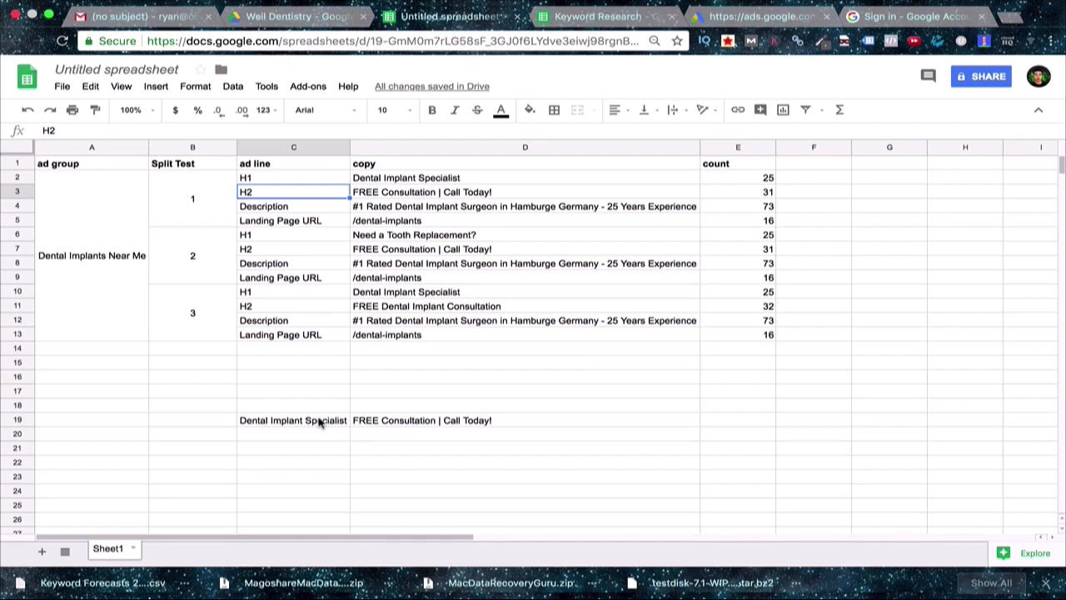
Examine the first split test's description and headline copy for the Dental Implants Near Me ad group
left_click(112, 234)
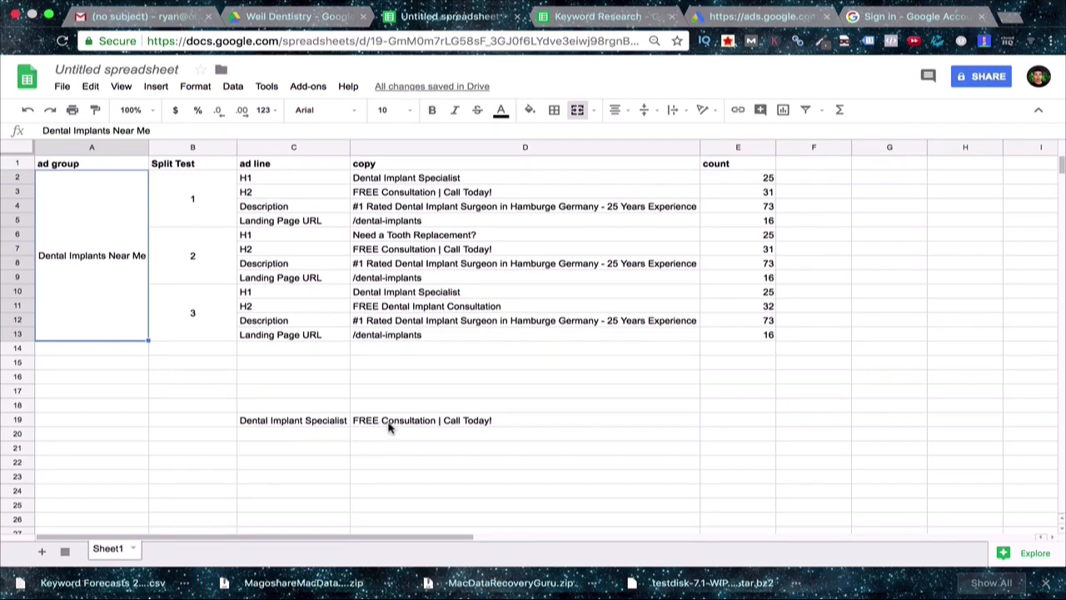
left_click(387, 209)
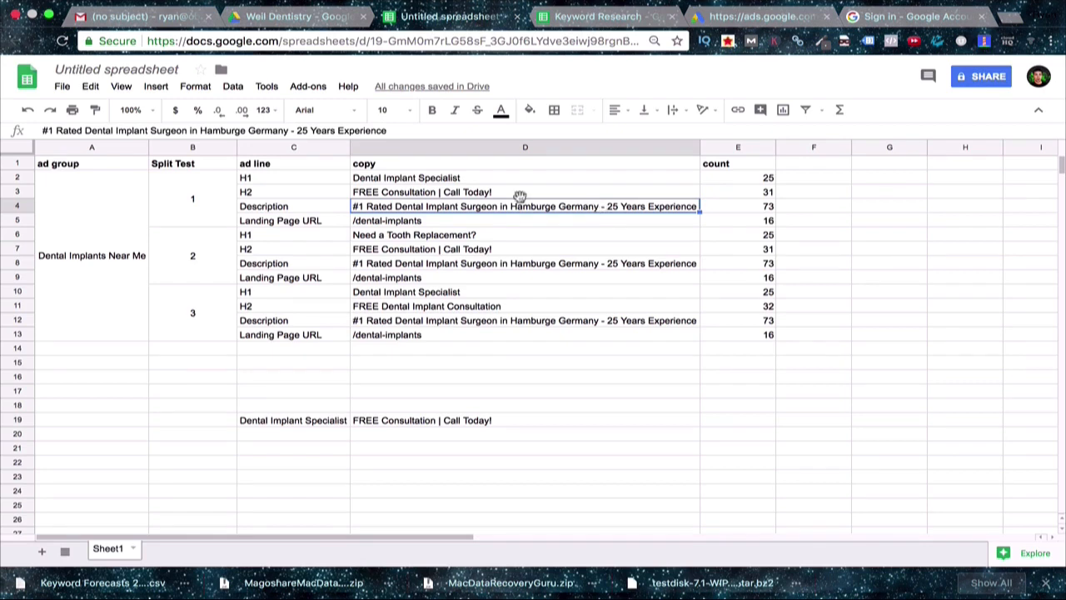
left_click(355, 178)
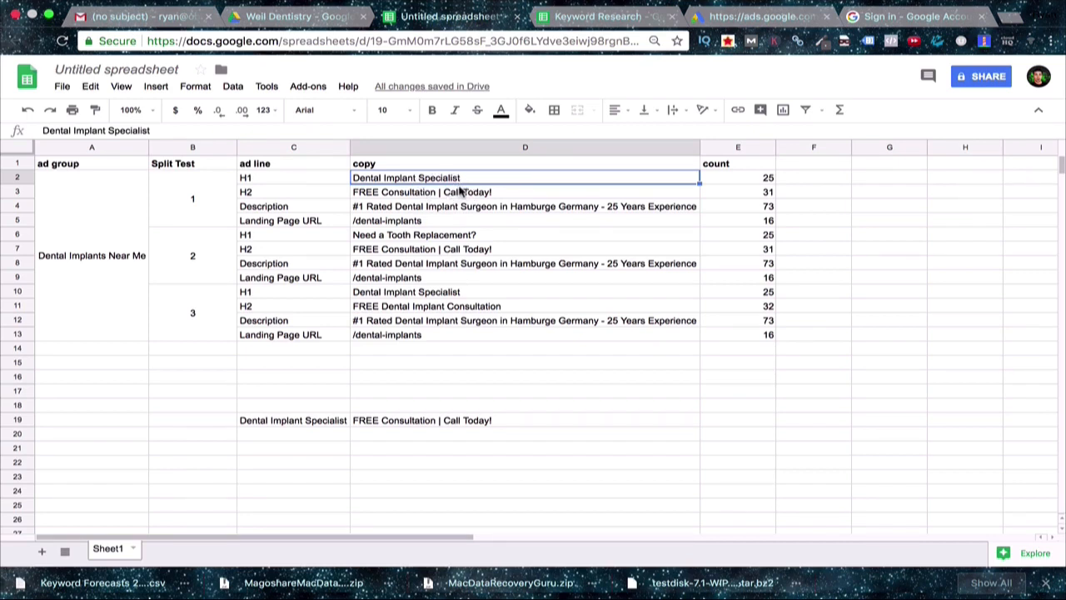
left_click(358, 200)
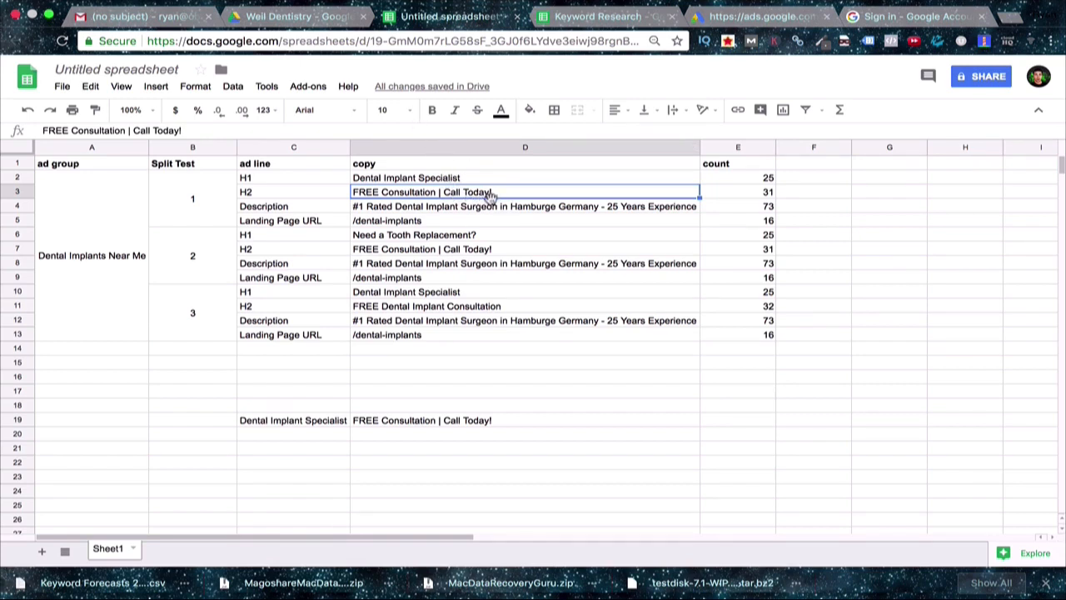
Compare the headline, description and landing page copy of the first and second Dental Implants Near Me split tests
left_click(376, 210)
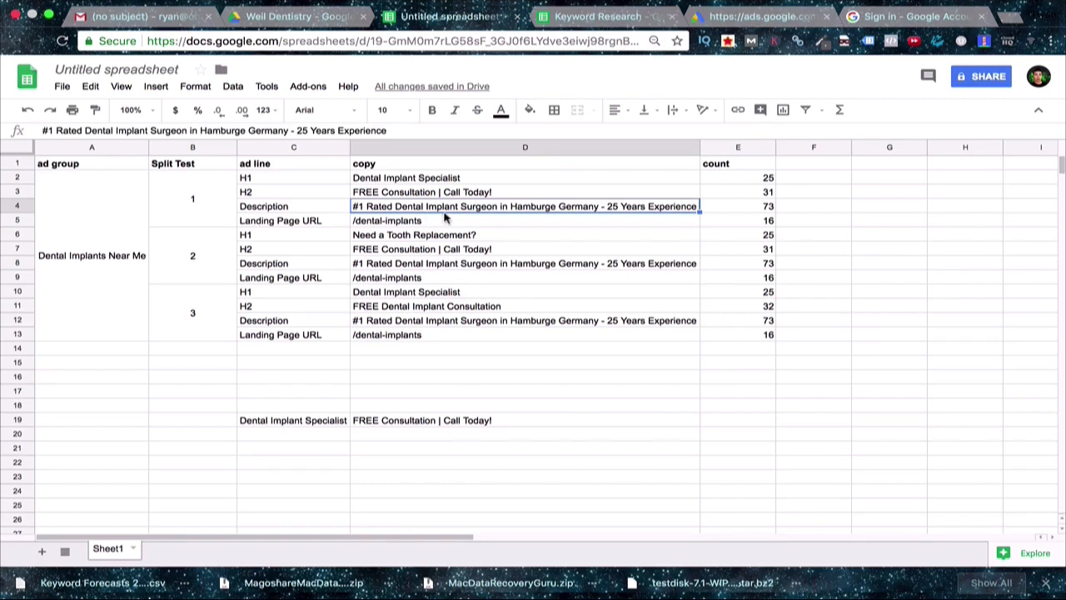
left_click(367, 224)
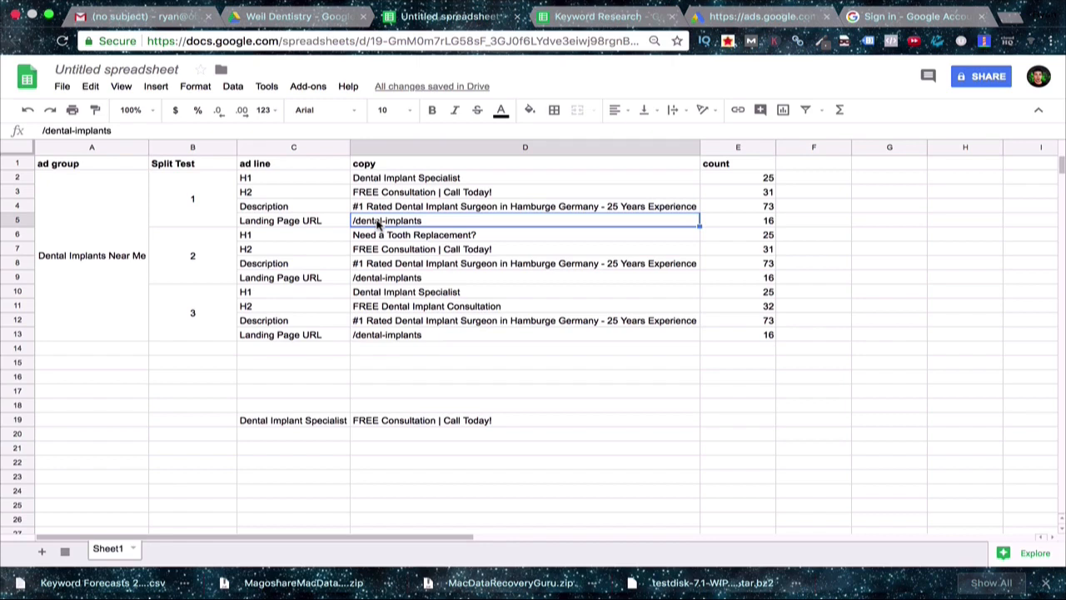
left_click(365, 179)
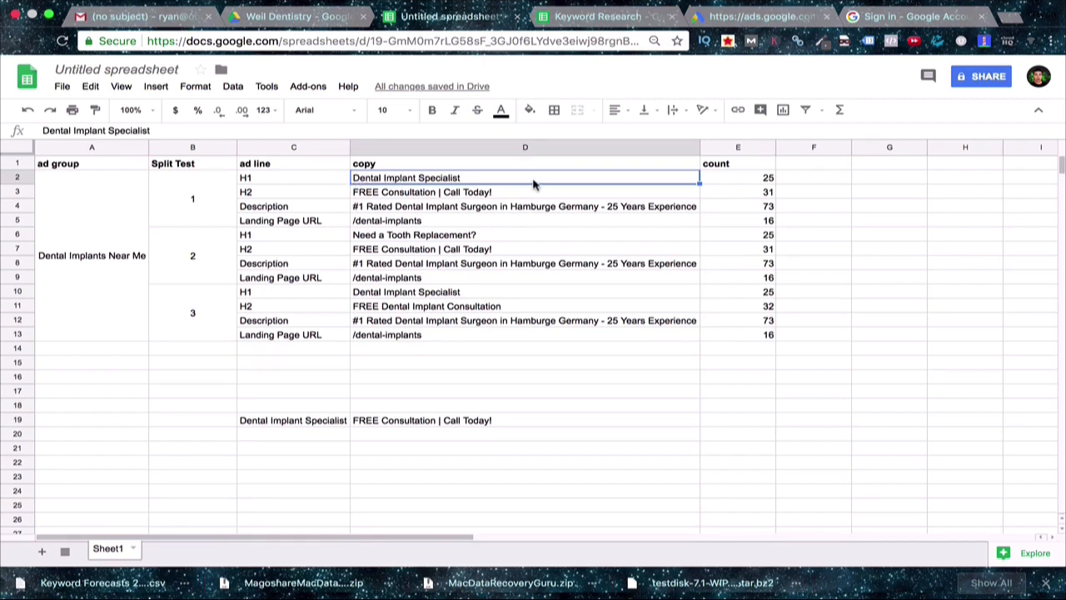
left_click(366, 254)
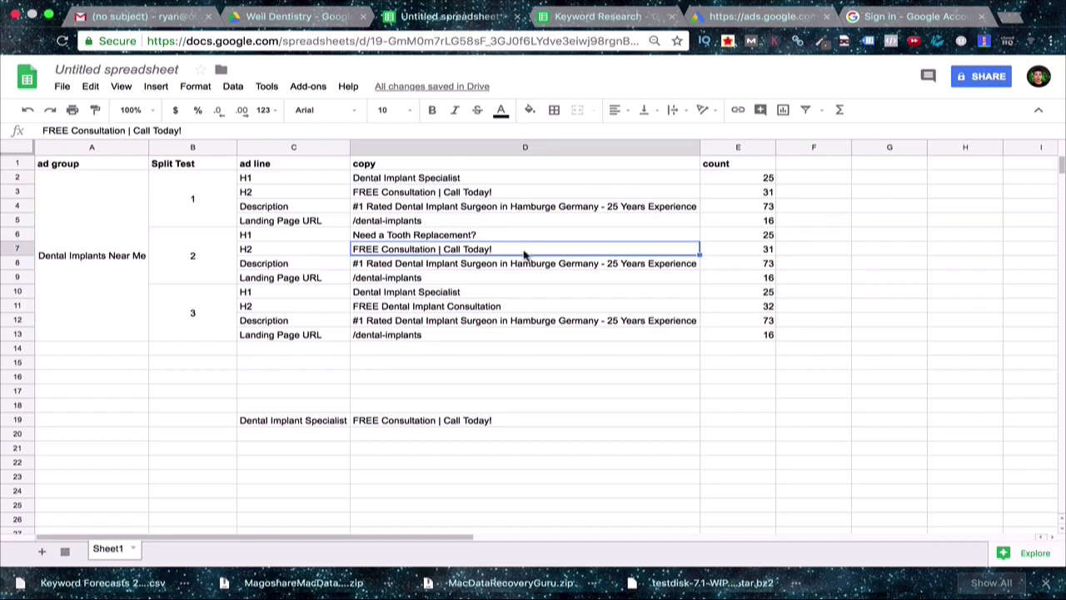
left_click(383, 265)
left_click(370, 281)
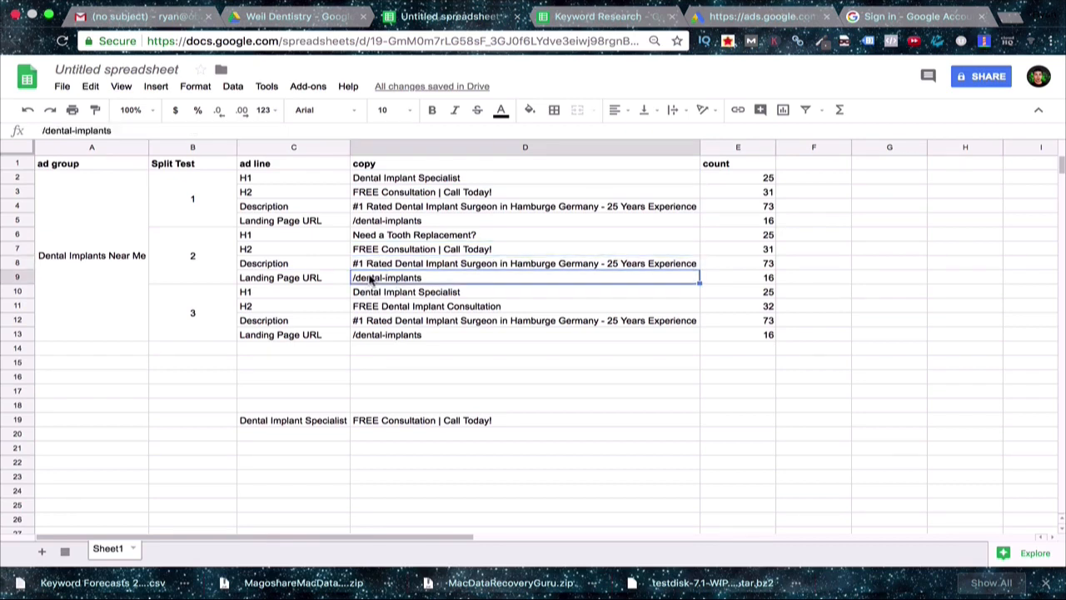
left_click(362, 237)
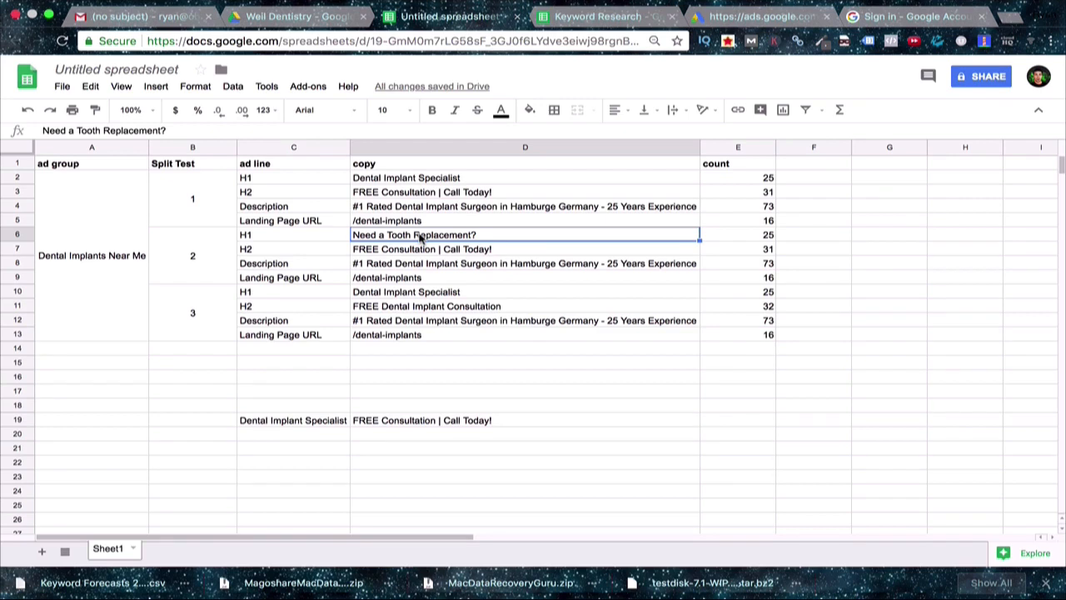
Examine the third split test's two headlines and the character count formulas for the first split test's ad lines
left_click(278, 308)
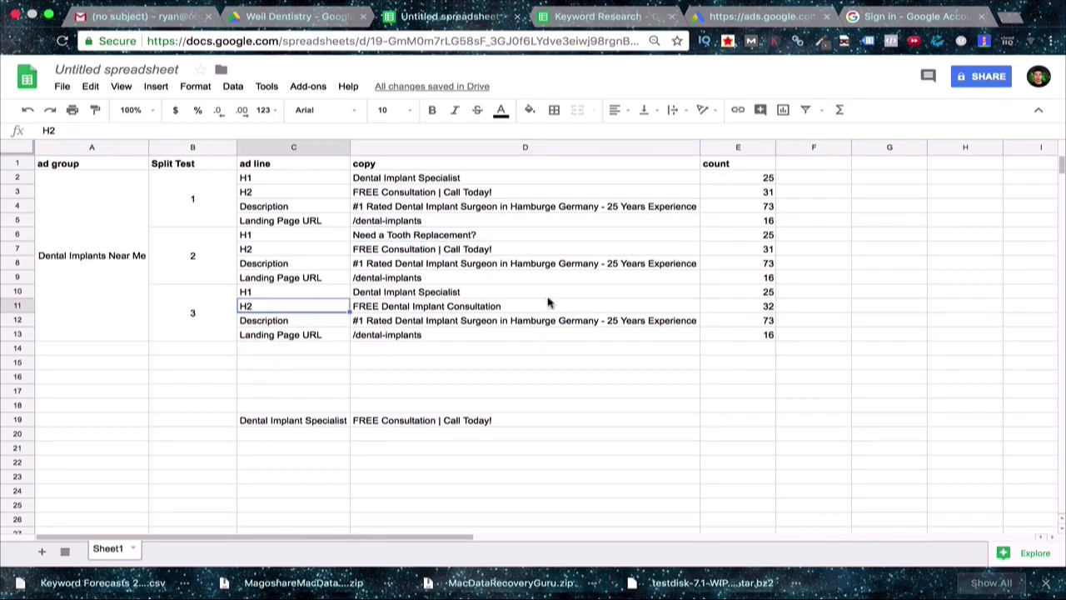
left_click(395, 292)
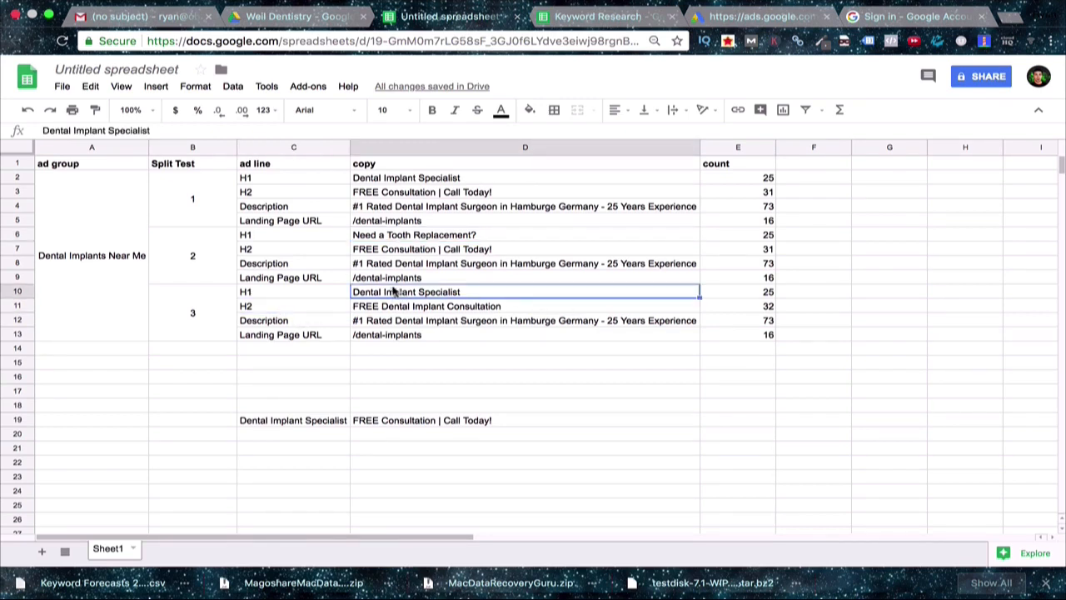
left_click(379, 310)
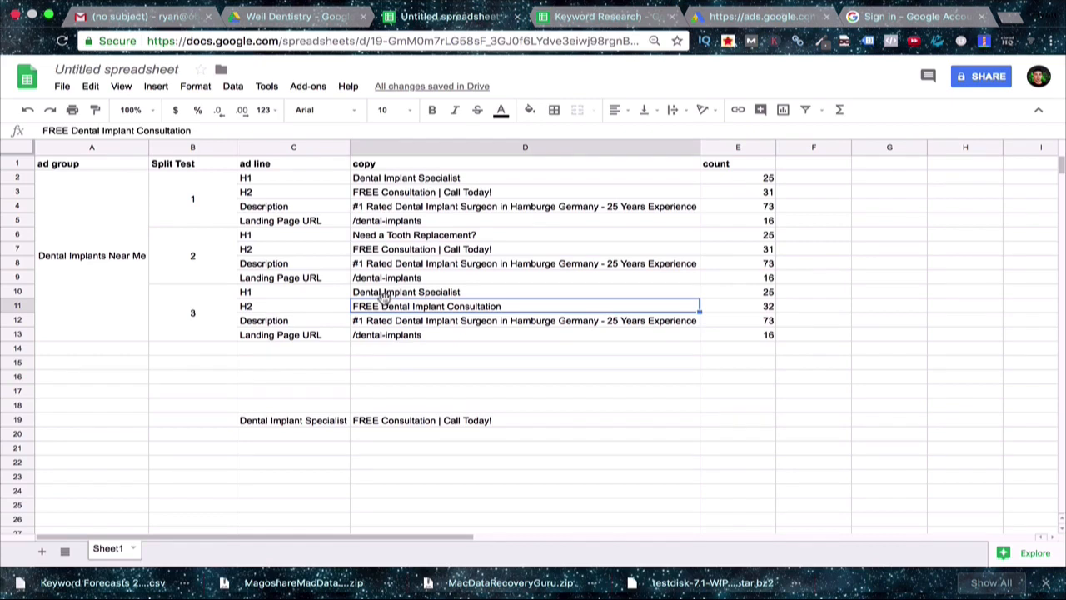
left_click(768, 178)
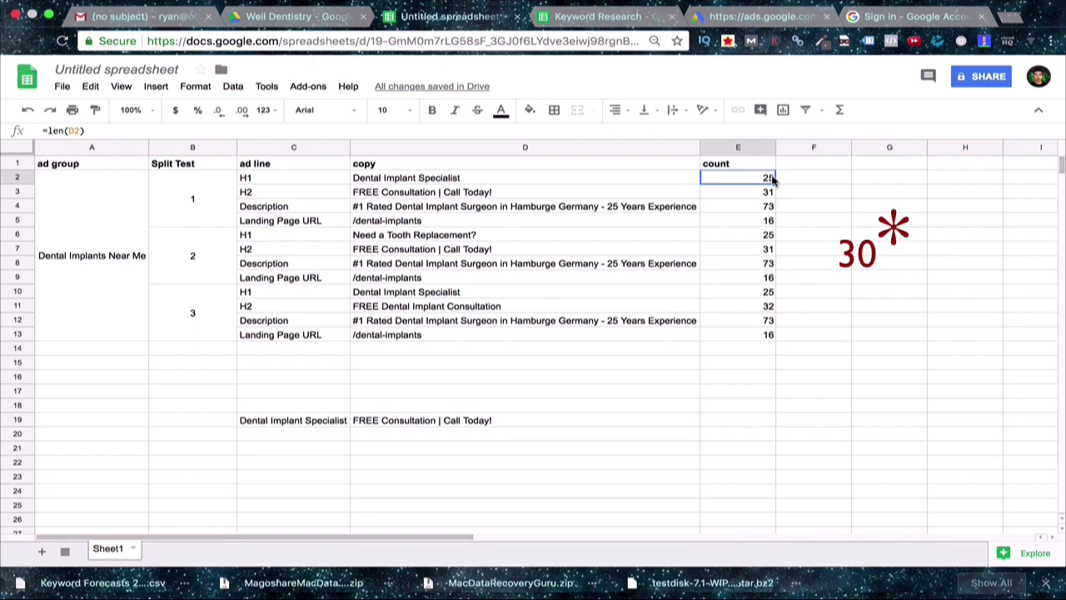
left_click(761, 210)
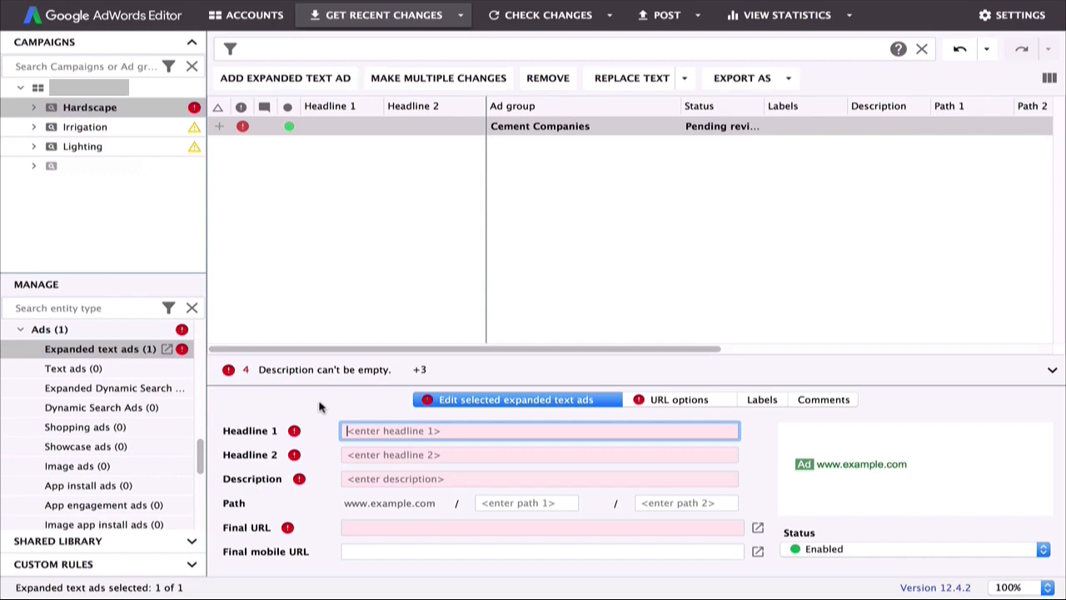
In AdWords Editor, set Headline 1 of the new Cement Companies ad to "#1 Rated Cement Company"
type("Cem")
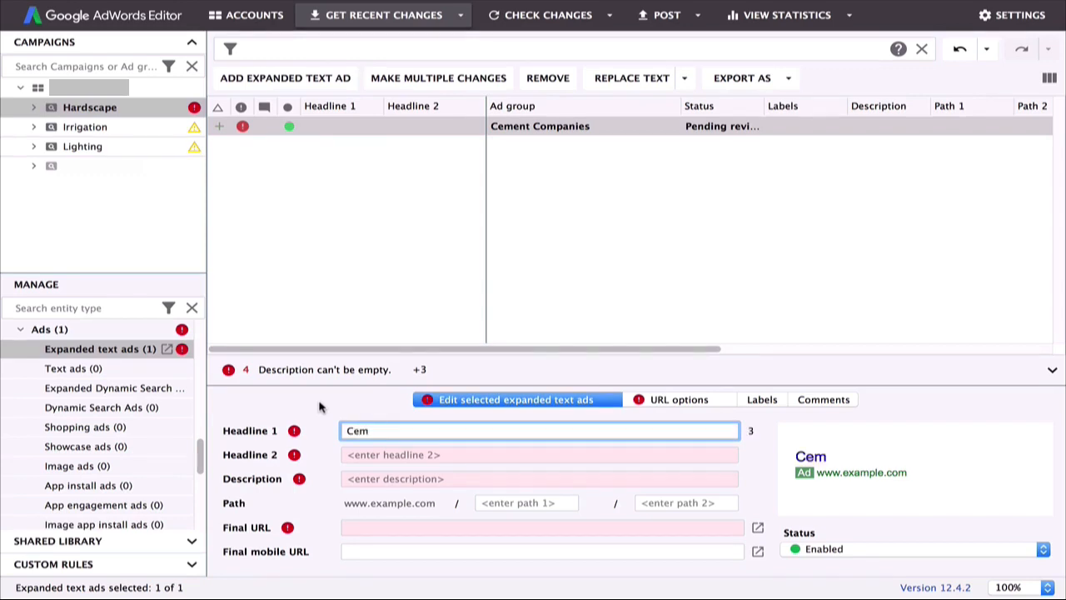
type("ent Companies")
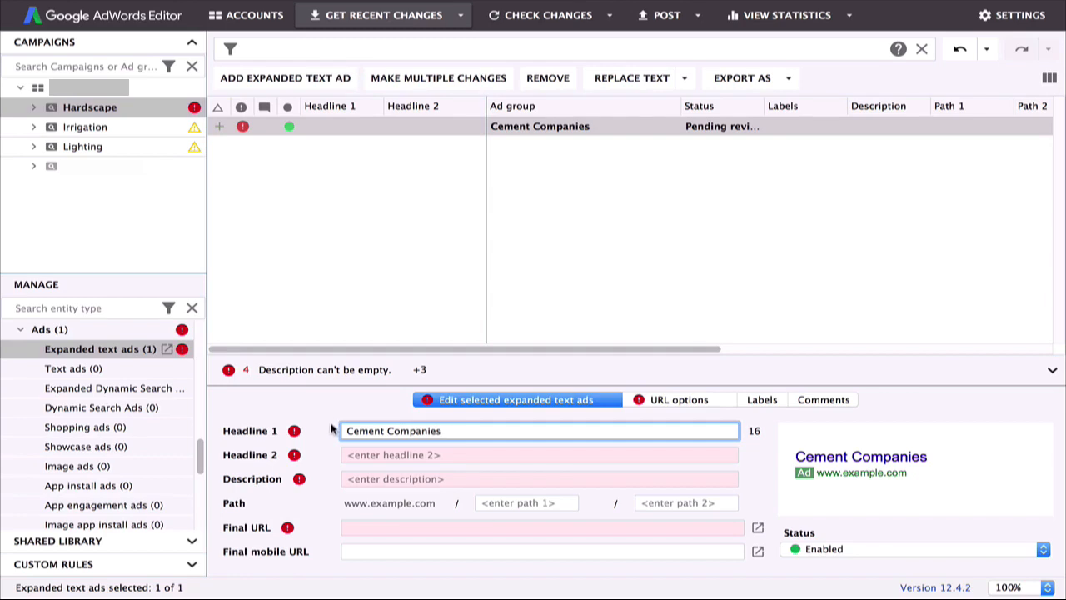
type("#1 Rated")
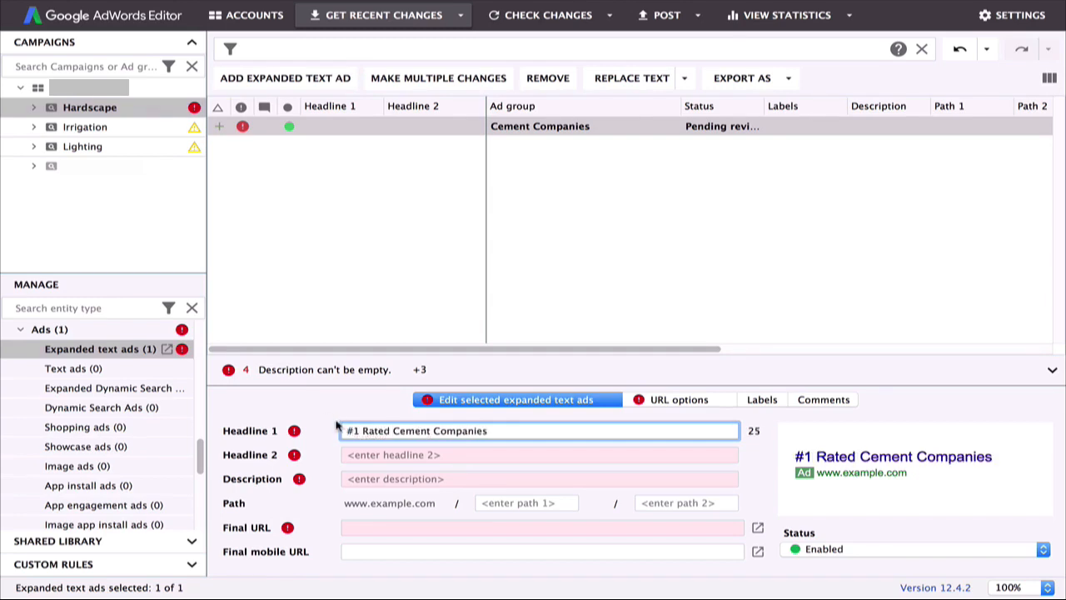
key("BackSpace")
key("BackSpace")
key("BackSpace")
type("y")
Set the ad's Headline 2 to "FREE Estimate | Contact Us!"
left_click(485, 456)
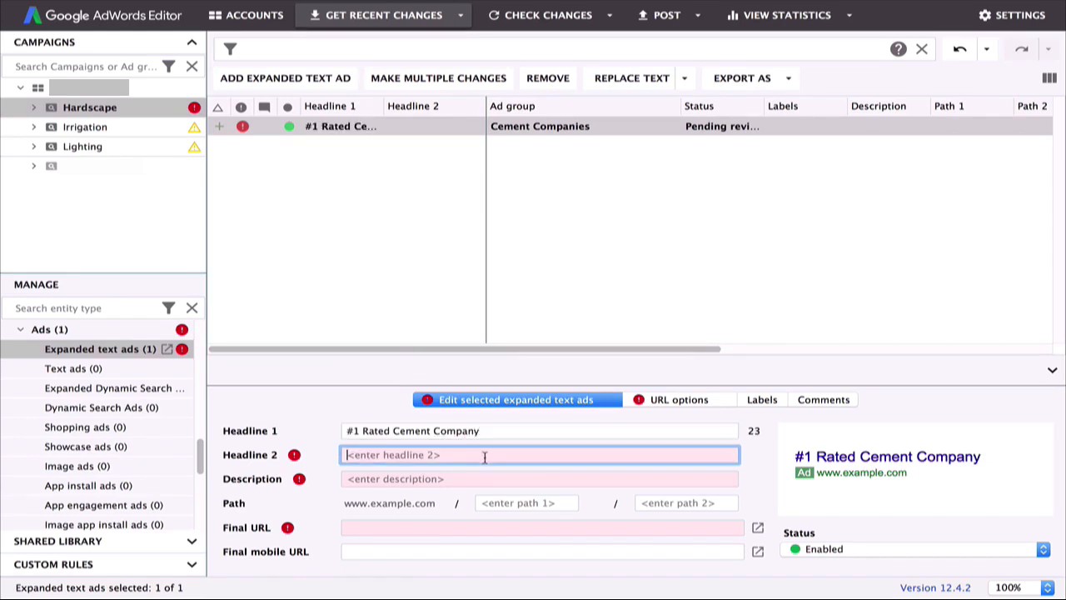
type("FR")
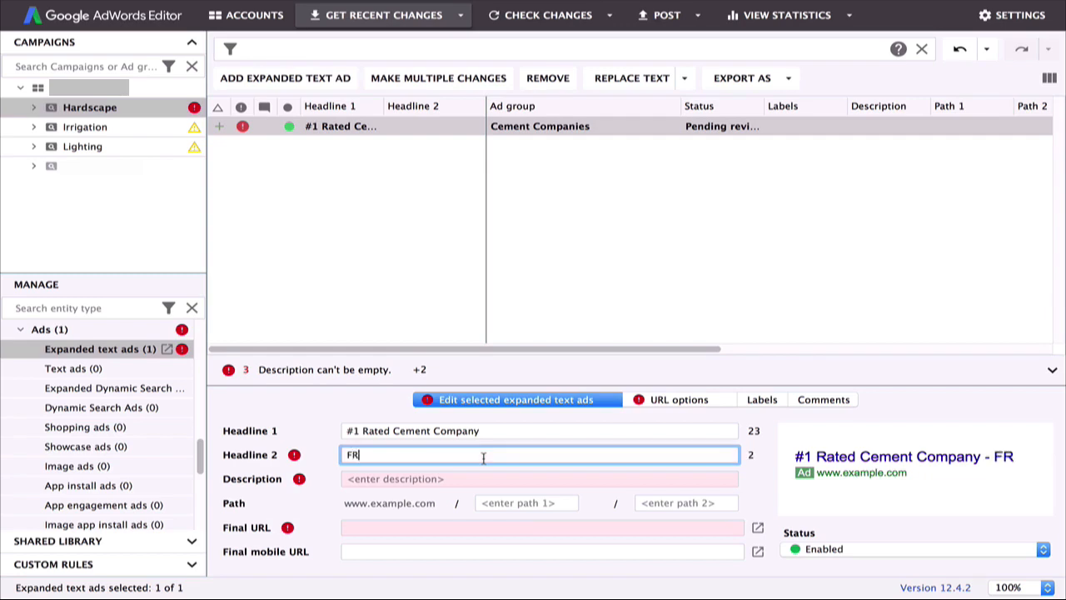
type("EE Estimate | Call Today!")
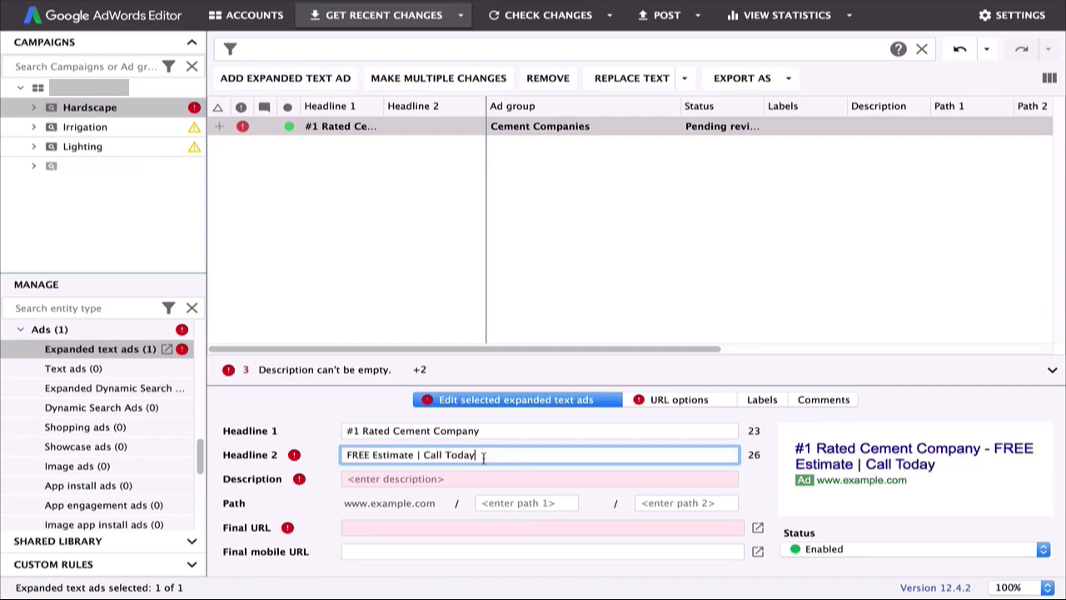
double_click(429, 454)
type("Contact U")
key("BackSpace")
key("BackSpace")
key("BackSpace")
key("BackSpace")
key("BackSpace")
key("BackSpace")
key("BackSpace")
key("BackSpace")
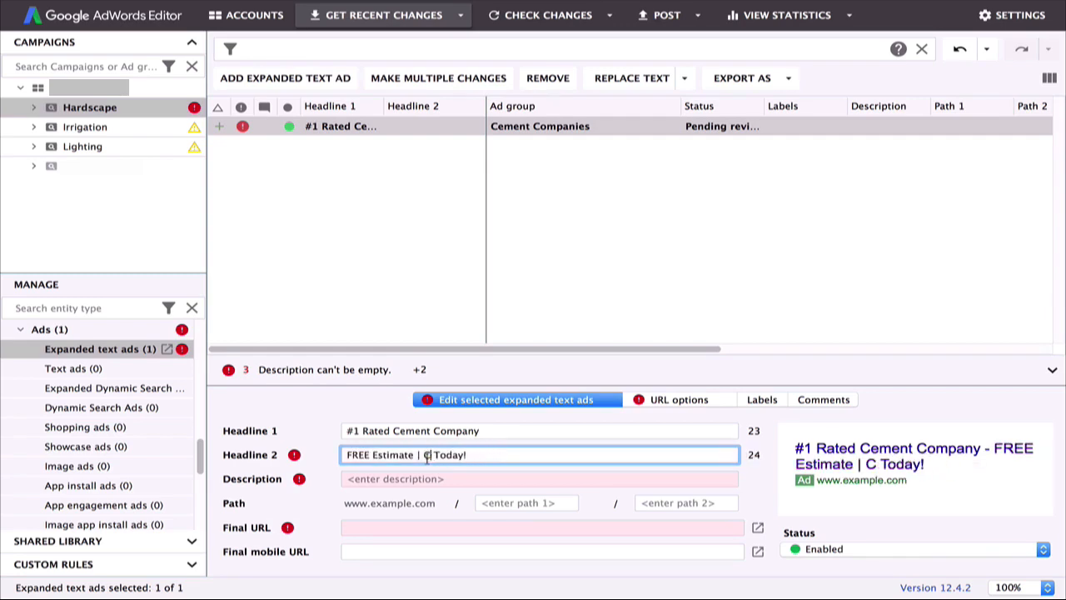
type("all")
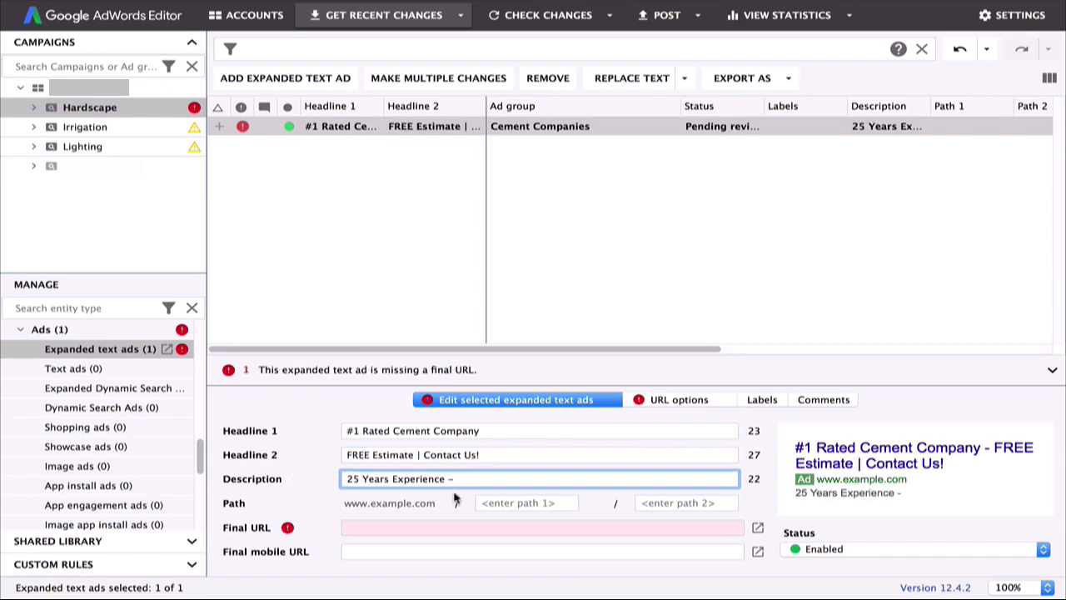
Complete the ad's description as "25 Years Experience - Hardscape Cement Contractor Servicing MA - Limited Time!"
type("Hardscape Cement")
key("BackSpace")
key("BackSpace")
key("BackSpace")
key("BackSpace")
key("BackSpace")
key("BackSpace")
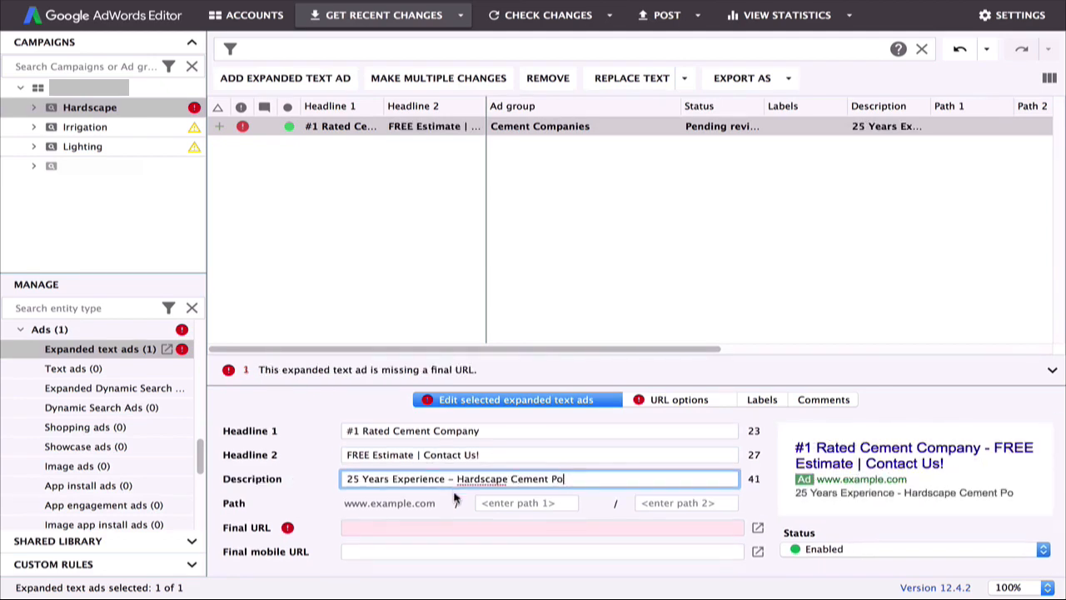
type("Contractor Sevr")
key("BackSpace")
key("BackSpace")
type("rvicing ")
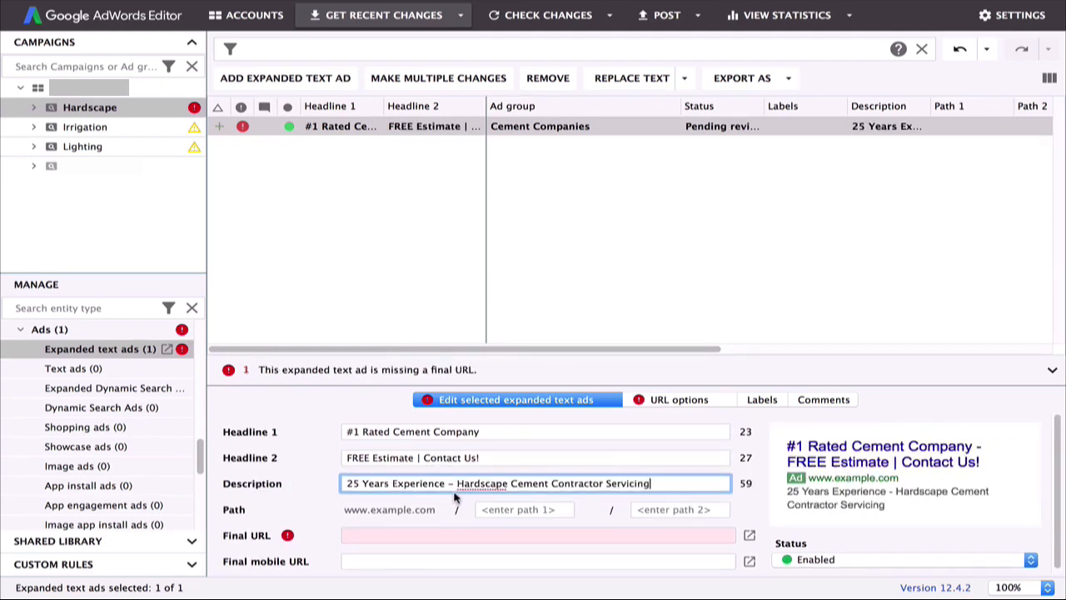
type("North Shor")
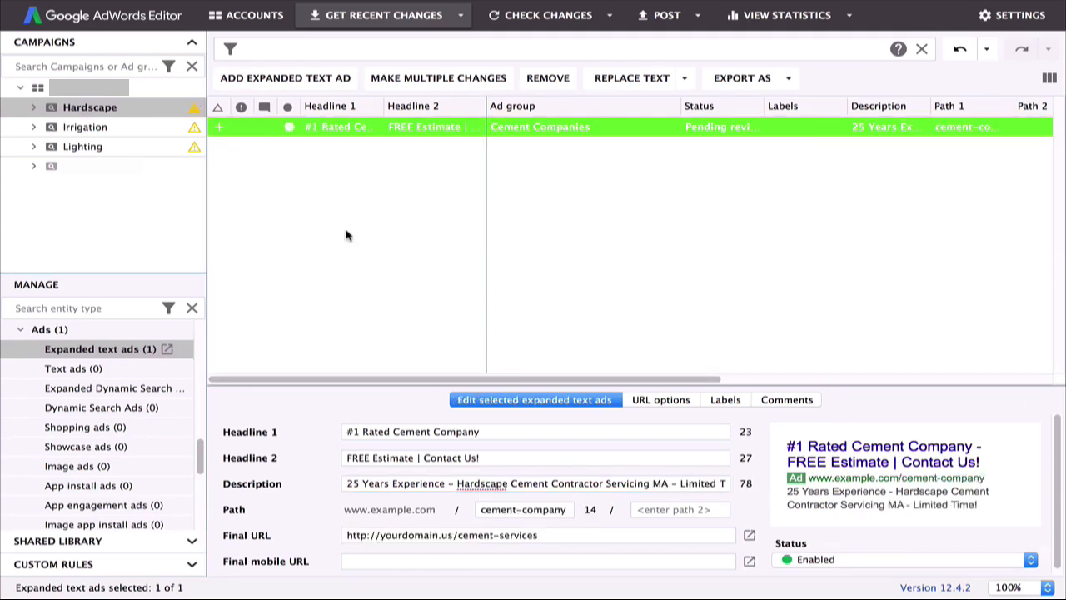
Duplicate the finished ad into the Cement Companies ad group and change the duplicate's Headline 1 to "Cement Pouring Contractor"
double_click(356, 126)
left_click(342, 171)
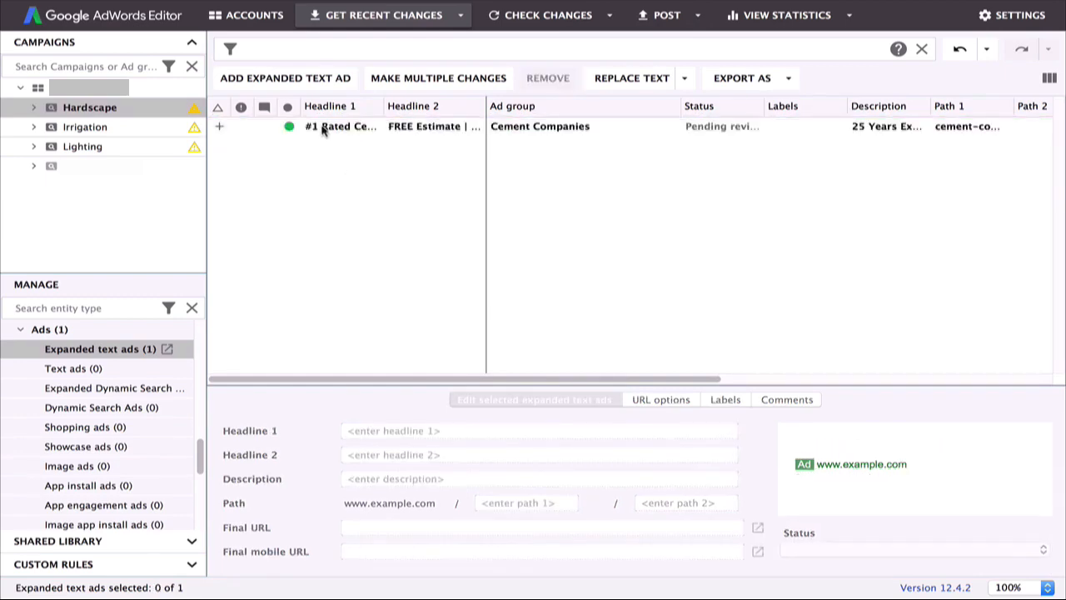
left_click(323, 127)
left_click(335, 207)
key("super+v")
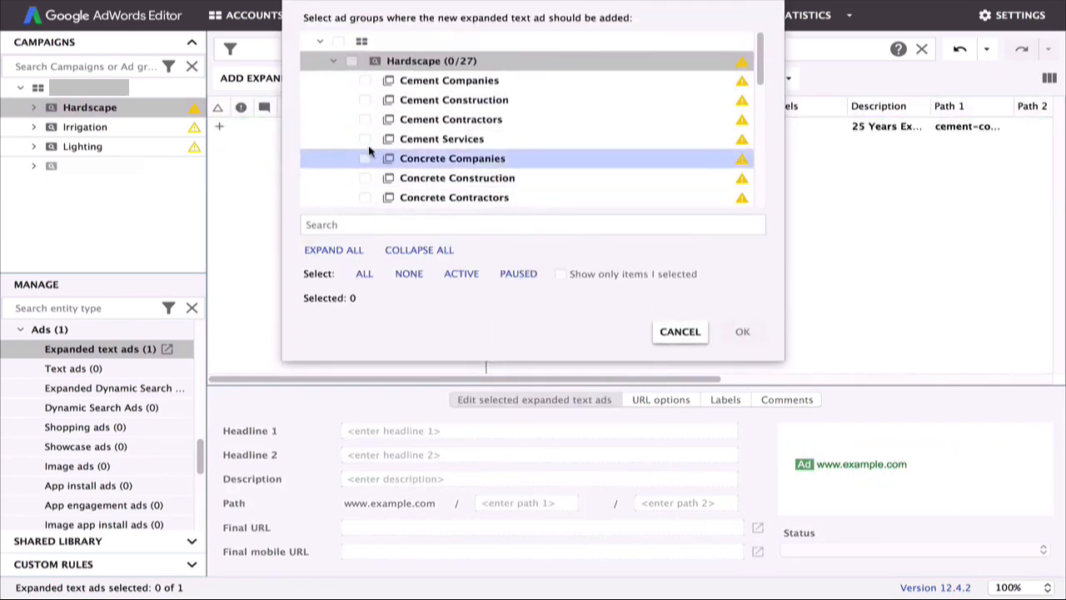
left_click(367, 81)
left_click(743, 333)
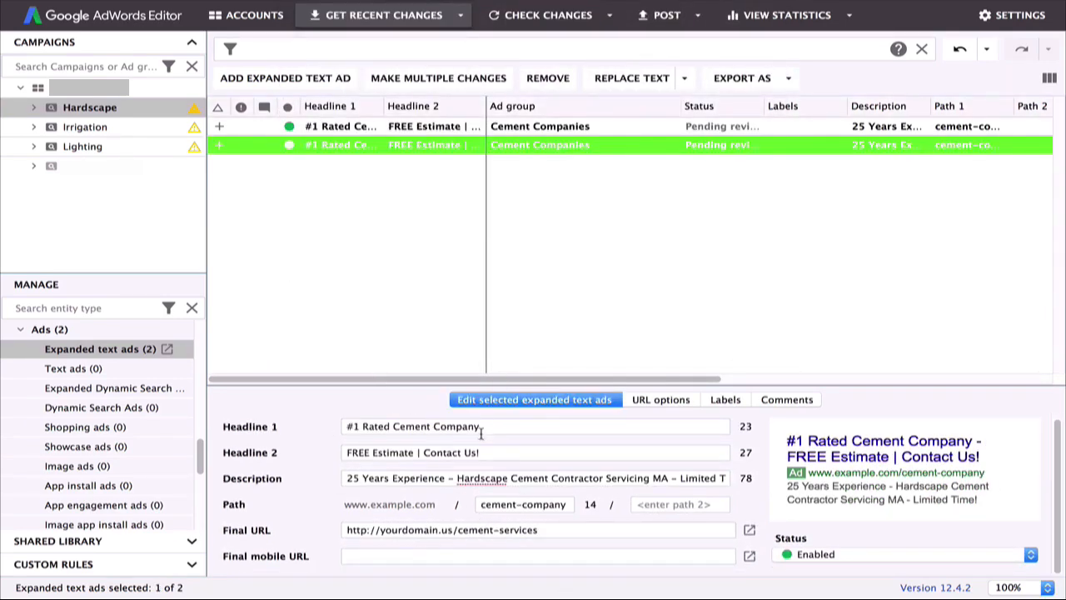
left_click_drag(488, 427, 326, 425)
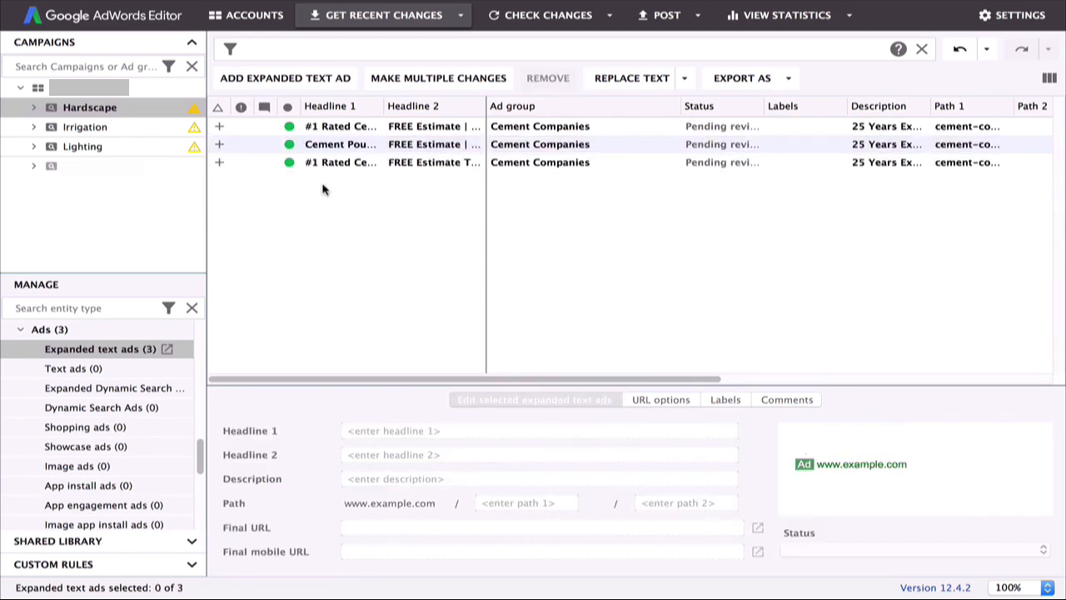
Compare the three expanded text ads in the Cement Companies ad group and check the first ad's display path
left_click(325, 127)
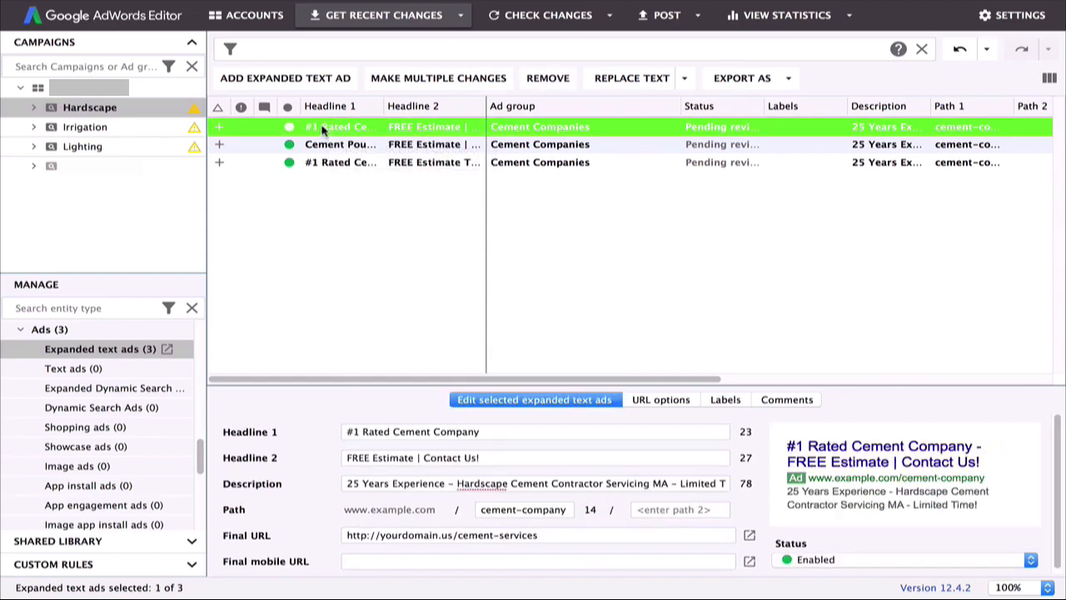
left_click(325, 144)
left_click(325, 163)
left_click(325, 130)
left_click_drag(481, 510, 575, 518)
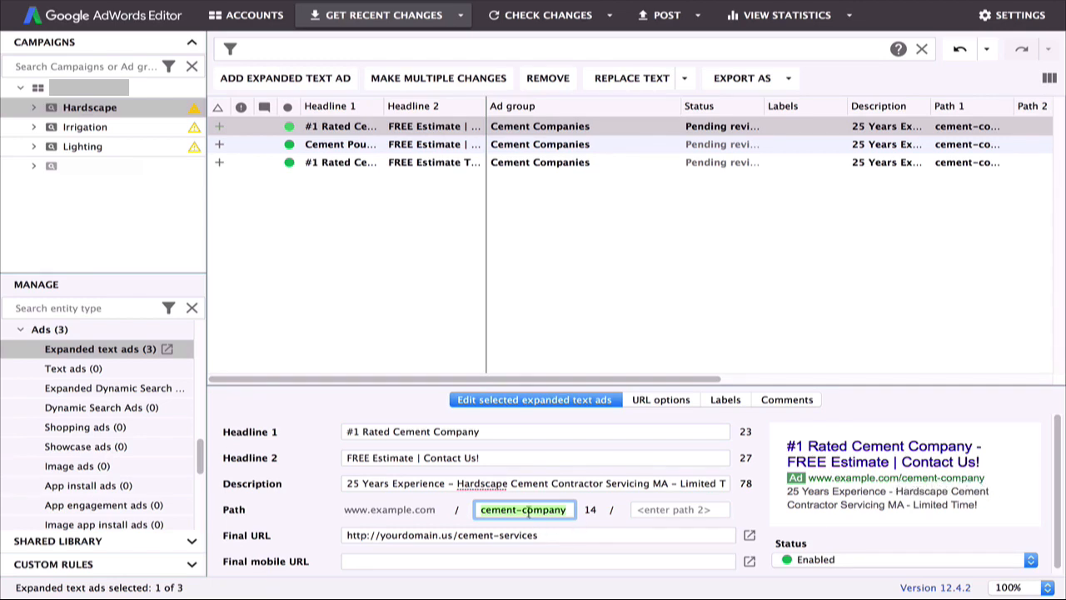
left_click(313, 264)
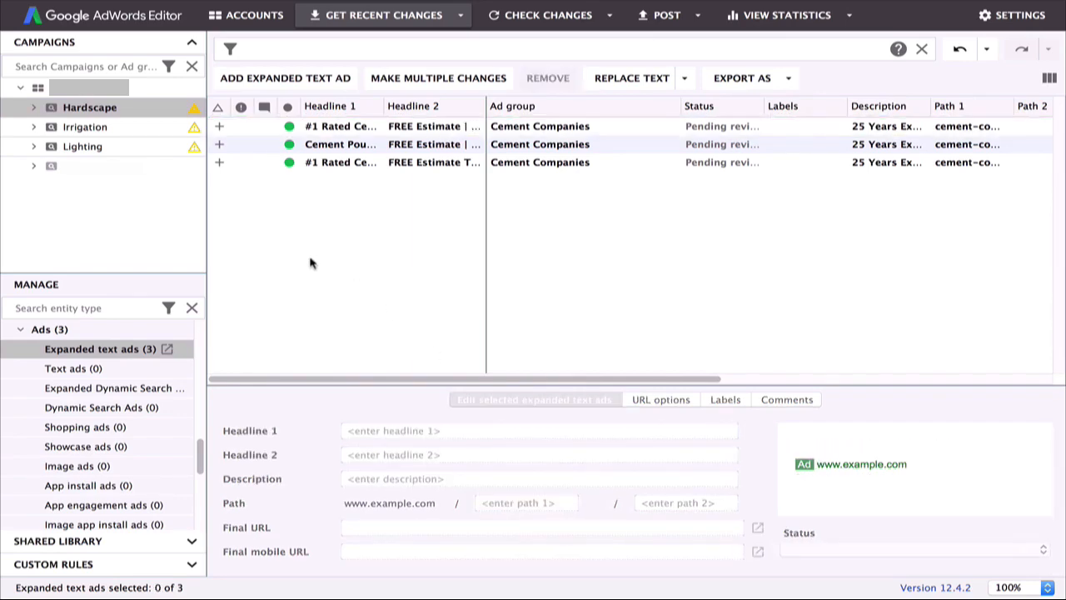
Examine the second ad's Headline 1 and both headlines of the third ad as split-test variations
left_click(337, 146)
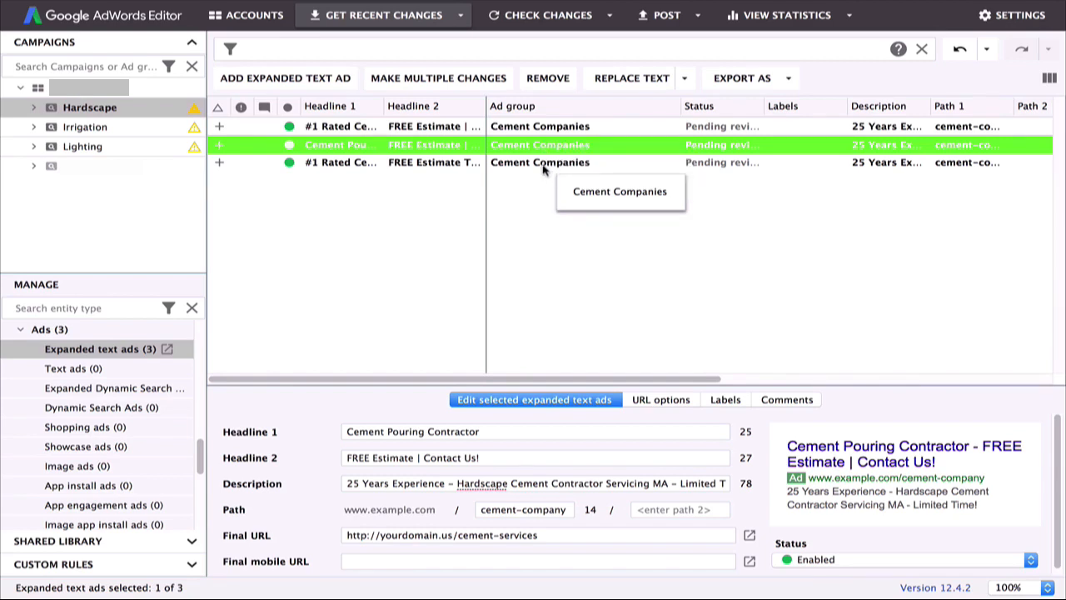
left_click(388, 432)
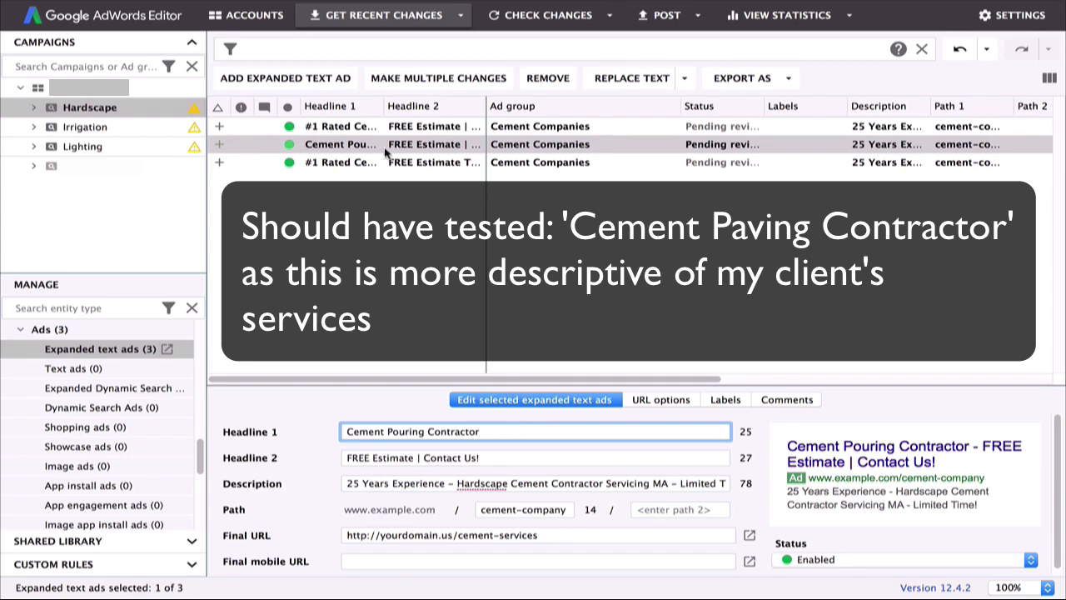
left_click(336, 162)
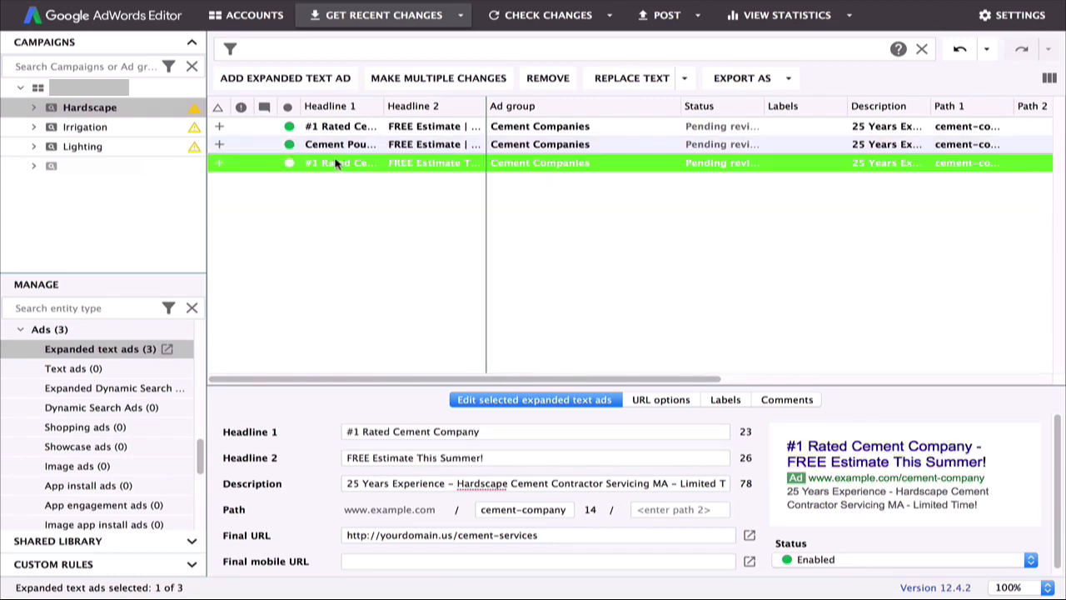
left_click(503, 457)
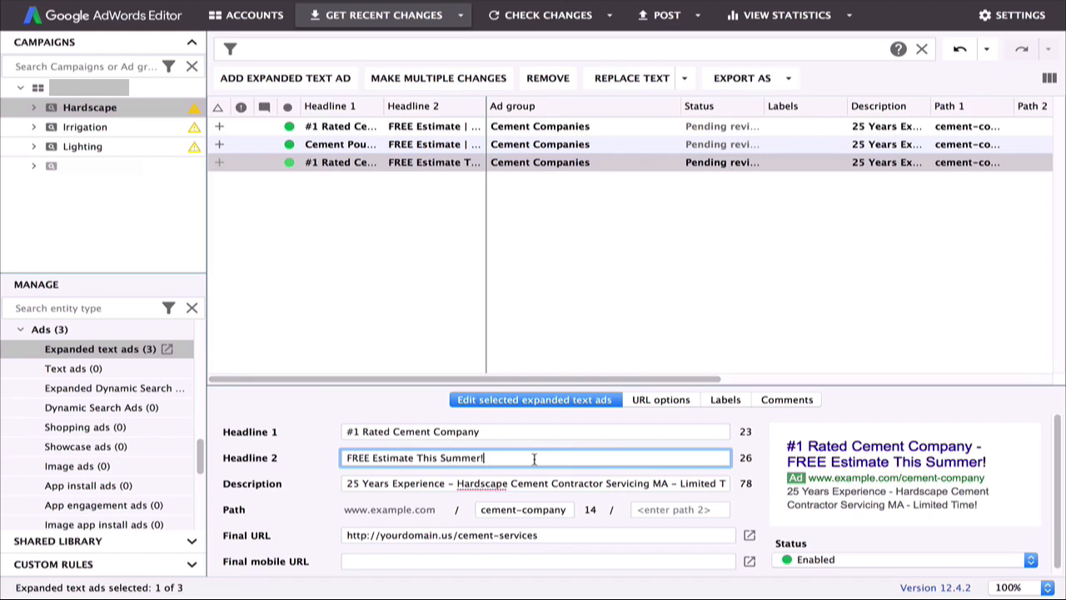
left_click(502, 433)
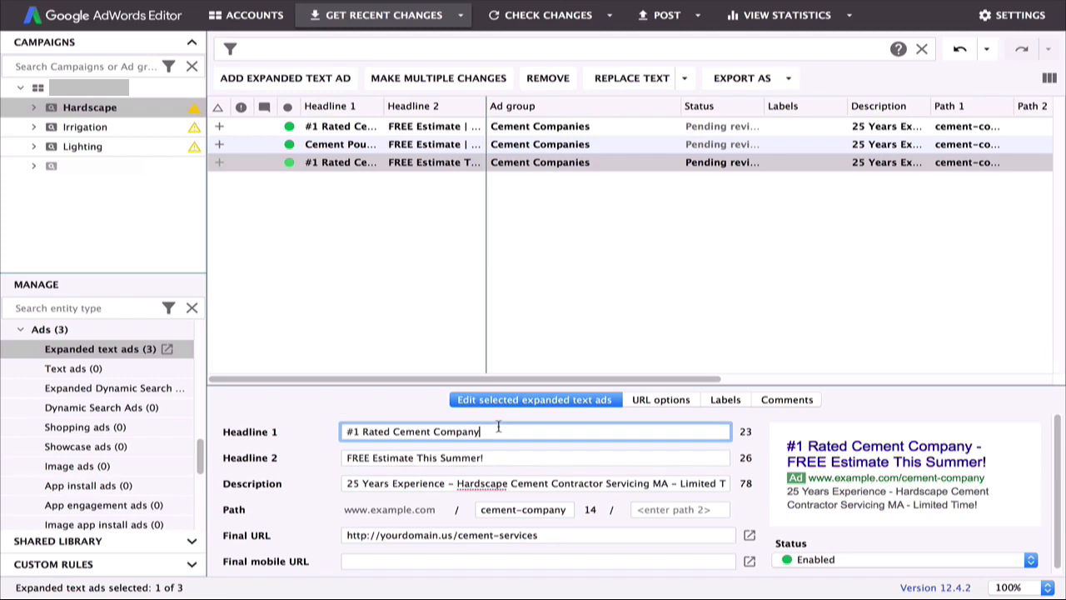
left_click(349, 321)
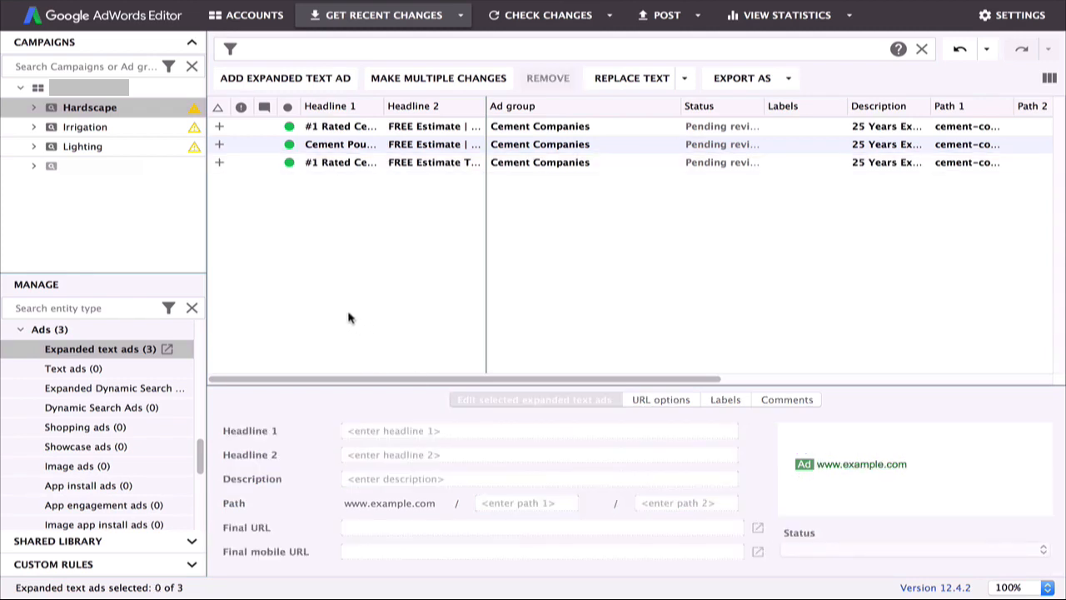
left_click(324, 165)
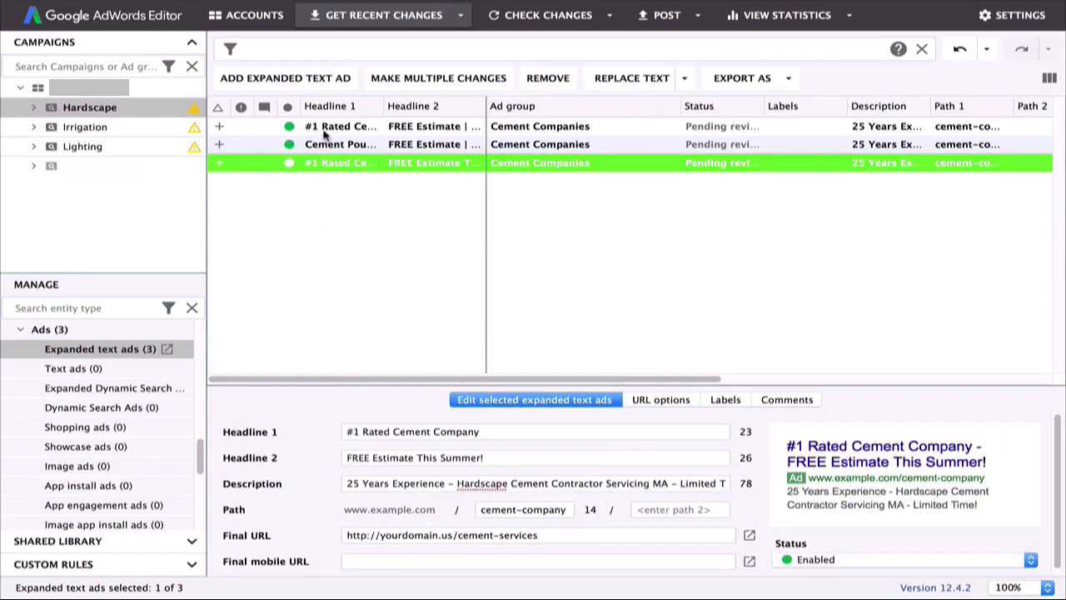
left_click(324, 133, "super")
left_click(326, 144, "super")
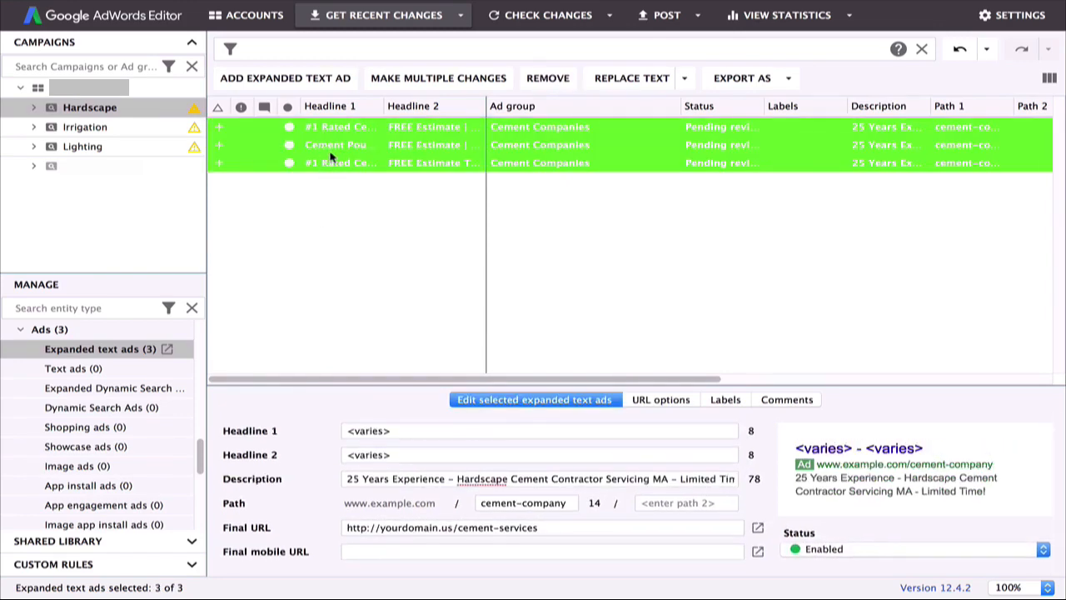
right_click(328, 148)
left_click(358, 175)
right_click(296, 222)
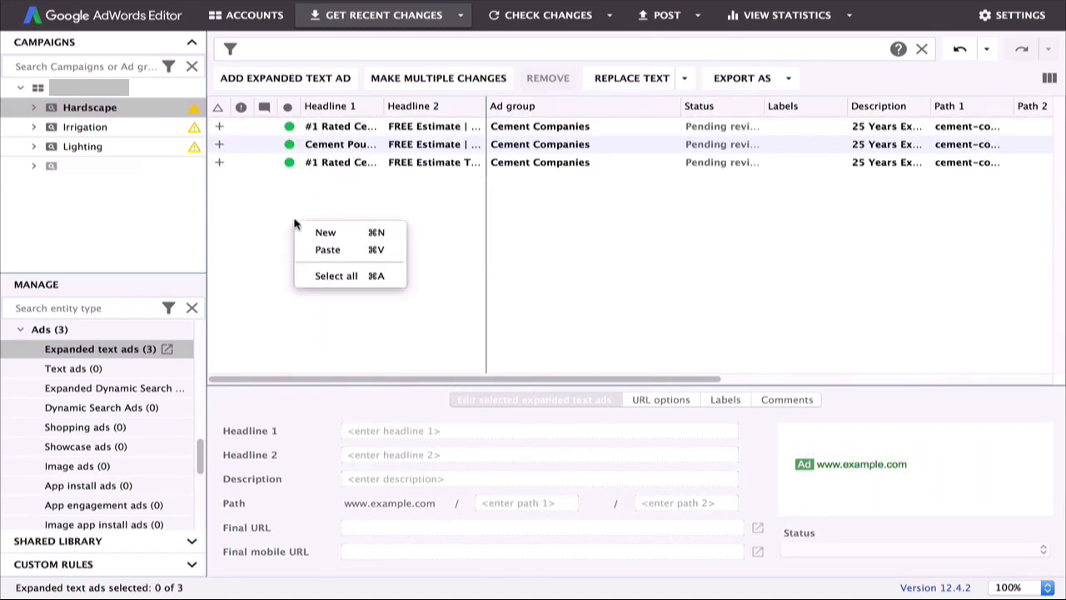
left_click(327, 251)
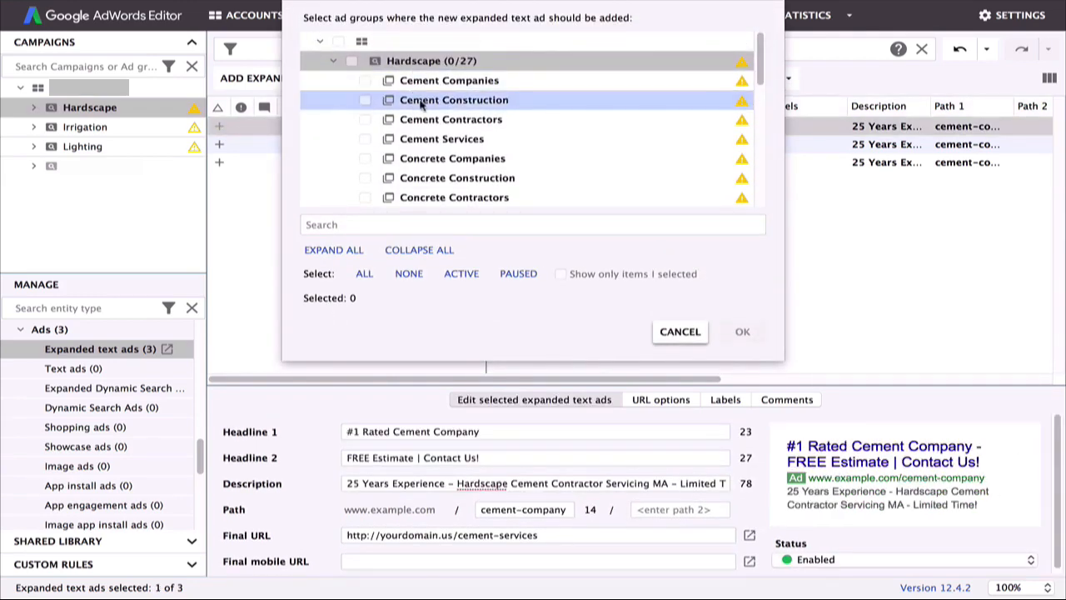
scroll(583, 125, "down", 10)
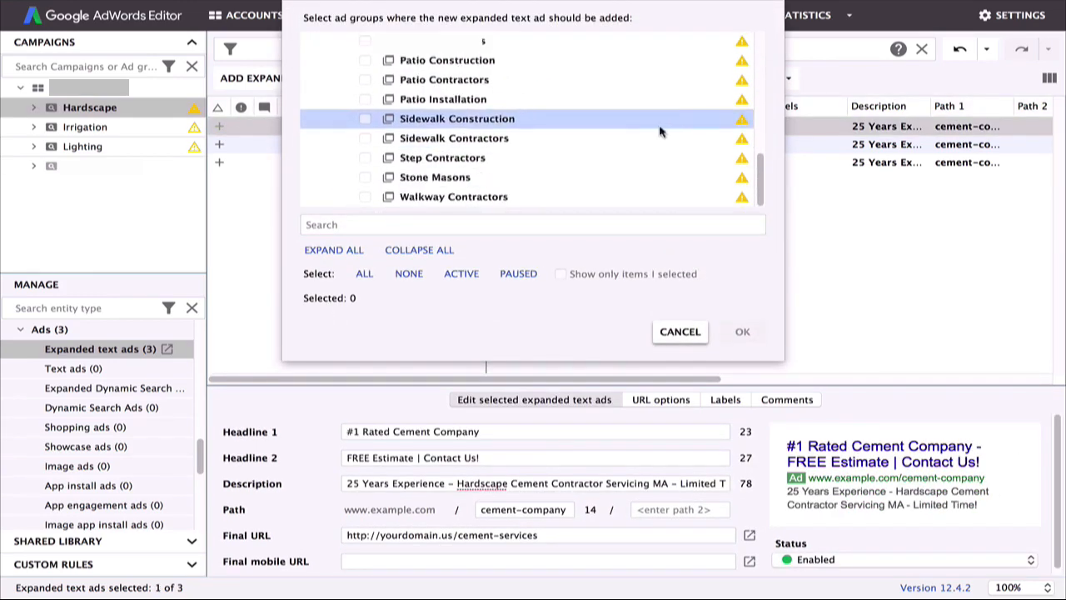
left_click(693, 332)
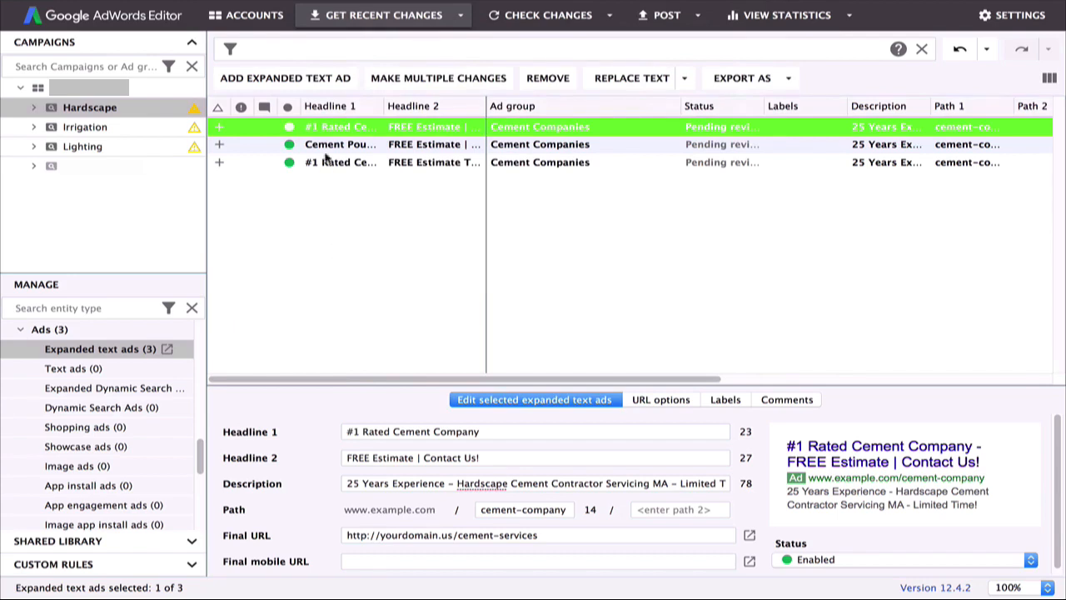
left_click(333, 333)
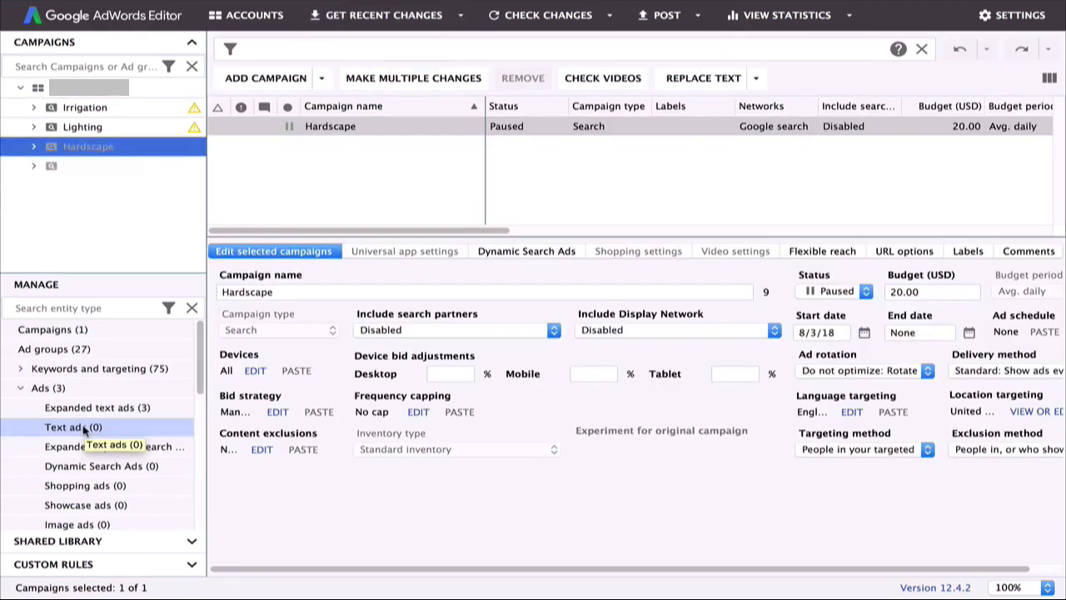
Start a bulk negative keyword change that adds campaign-level negatives to the Hardscape campaign only
left_click(21, 372)
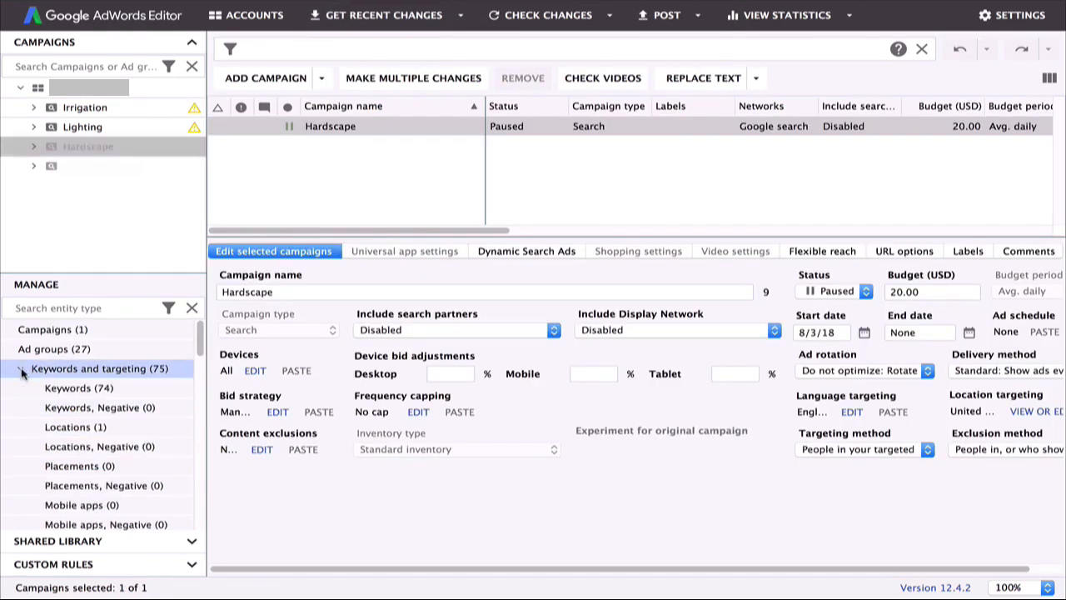
left_click(50, 408)
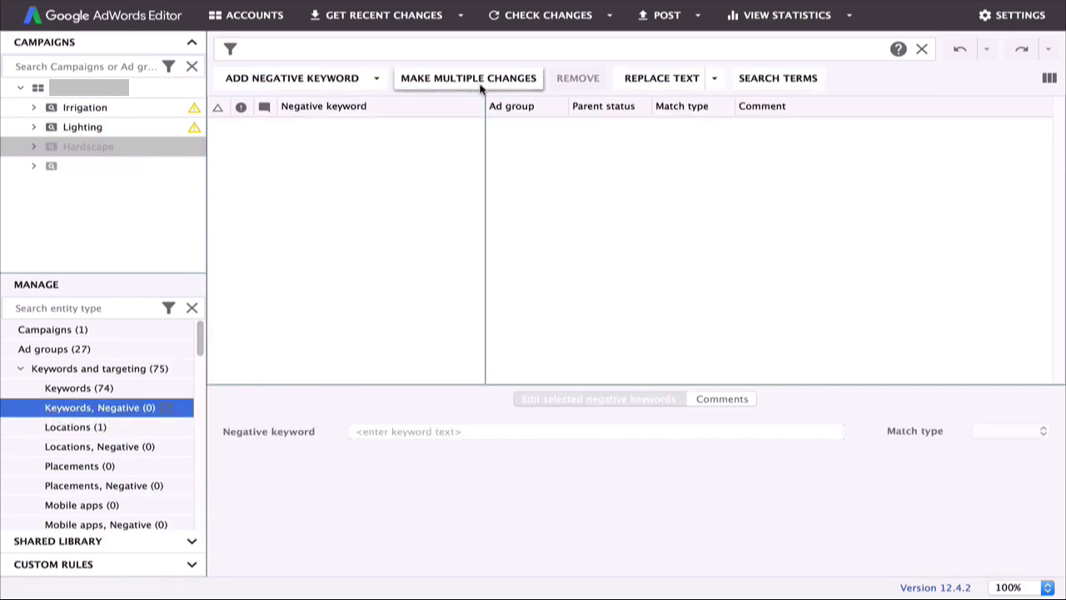
left_click(479, 79)
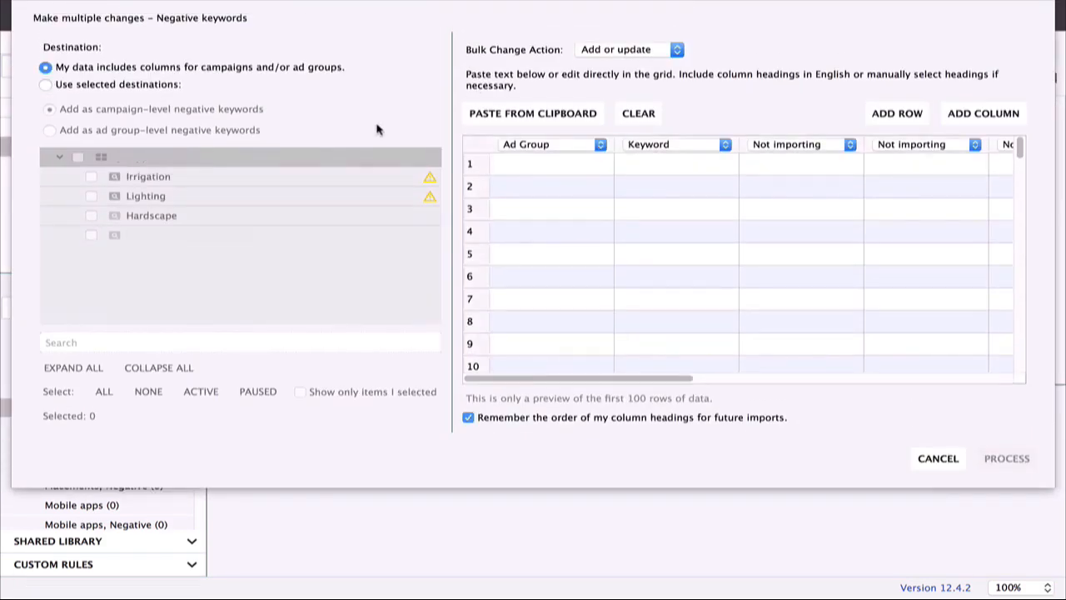
left_click(46, 85)
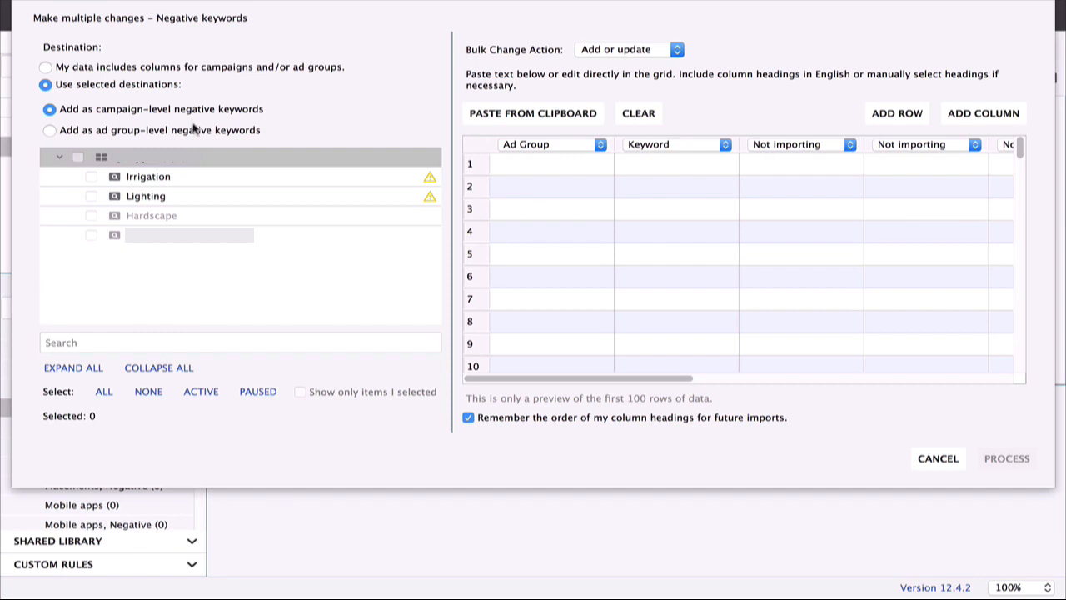
left_click(92, 216)
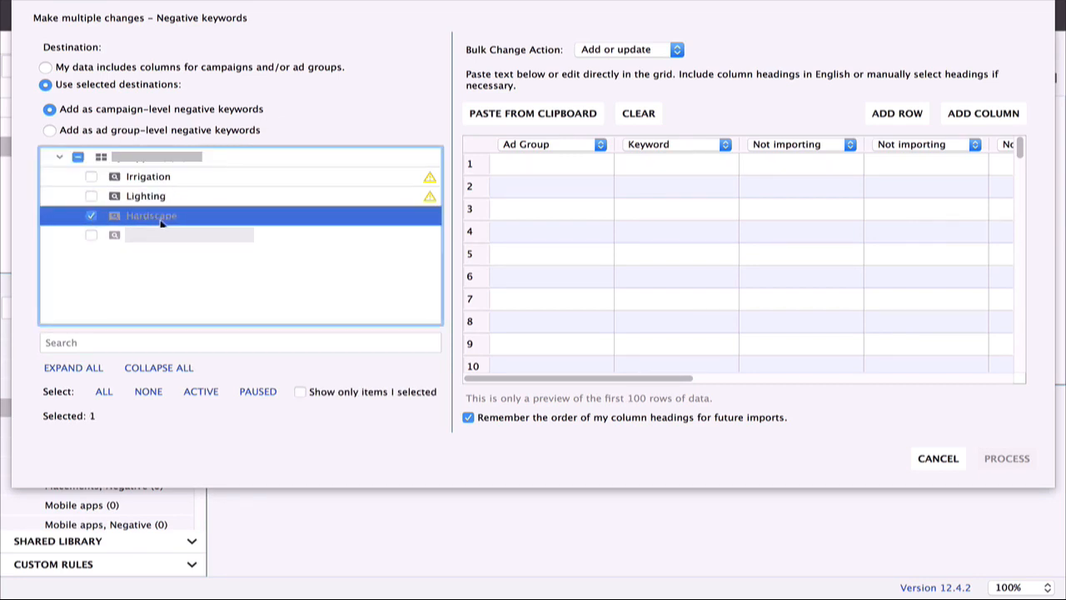
Copy the negative keywords from "asphalt" to "cap" in the Keyword Research spreadsheet's Negatives sheet and paste them into AdWords Editor's bulk change grid
key("super+Tab")
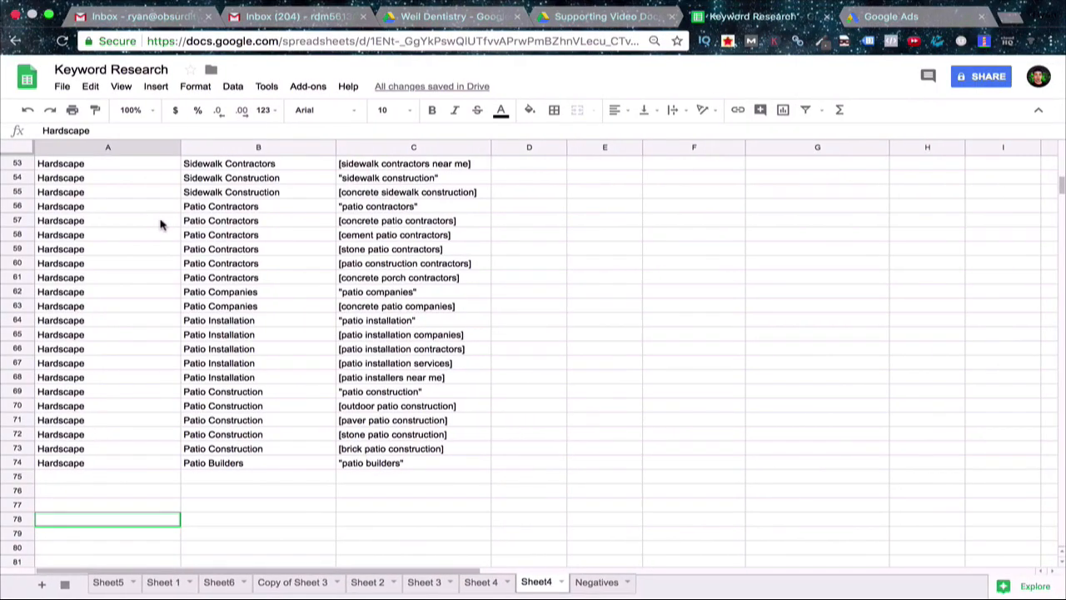
left_click(593, 582)
left_click_drag(358, 179, 349, 552)
key("super+c")
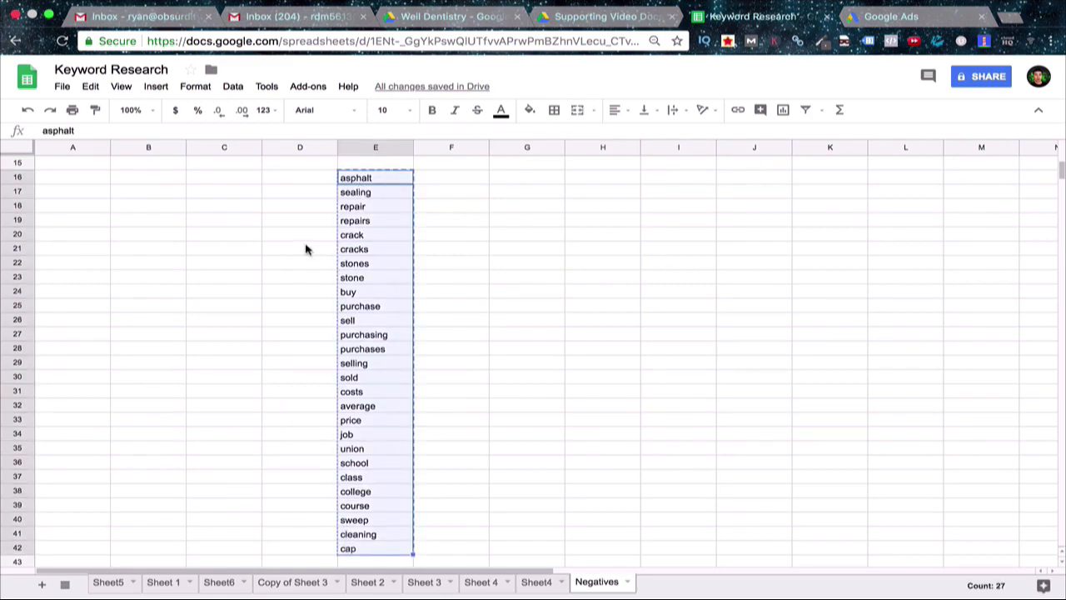
key("super+Tab")
left_click(520, 114)
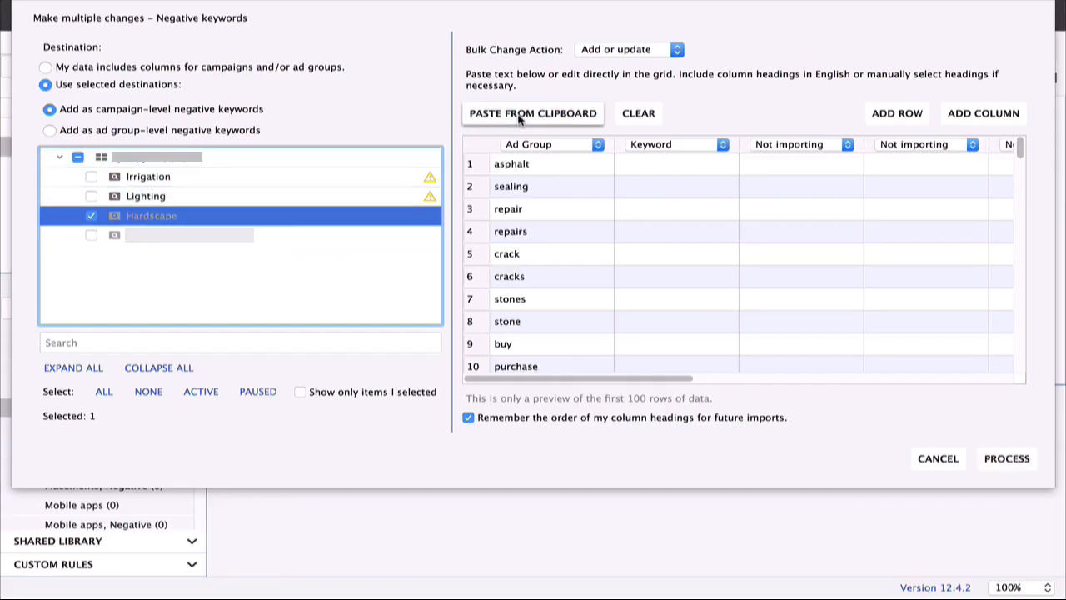
Map the first column to Keyword and the second to Not importing, and complete the negative keyword import
left_click(570, 146)
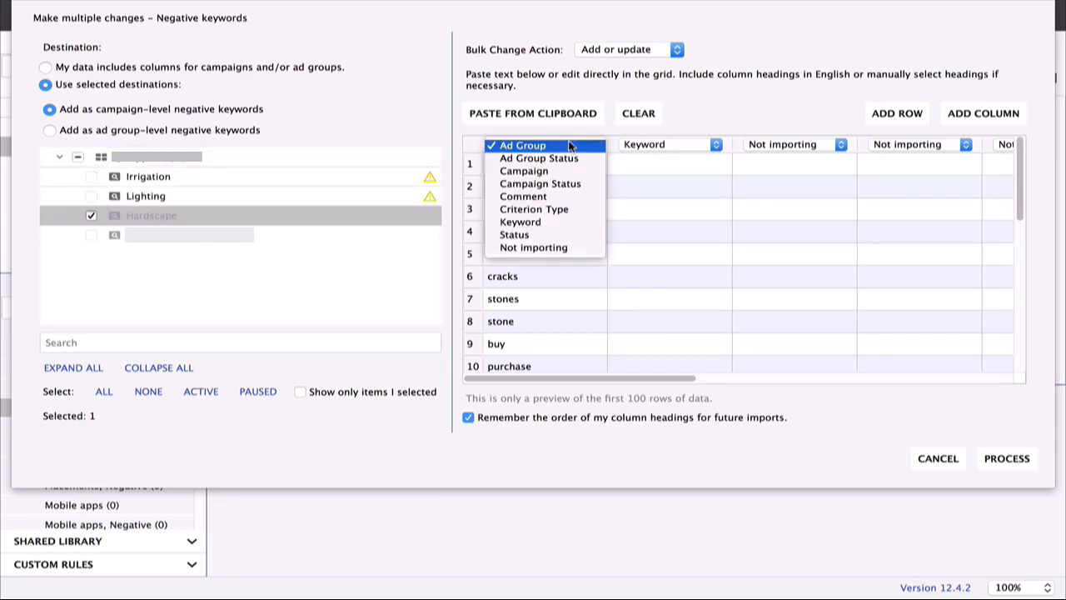
left_click(519, 222)
left_click(671, 146)
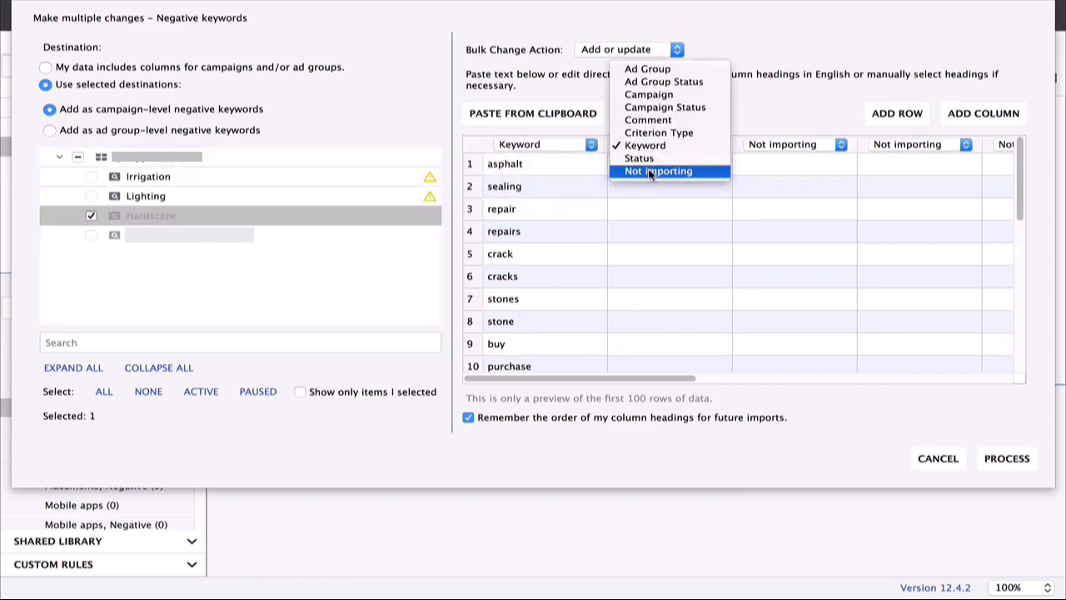
left_click(650, 173)
left_click(1000, 460)
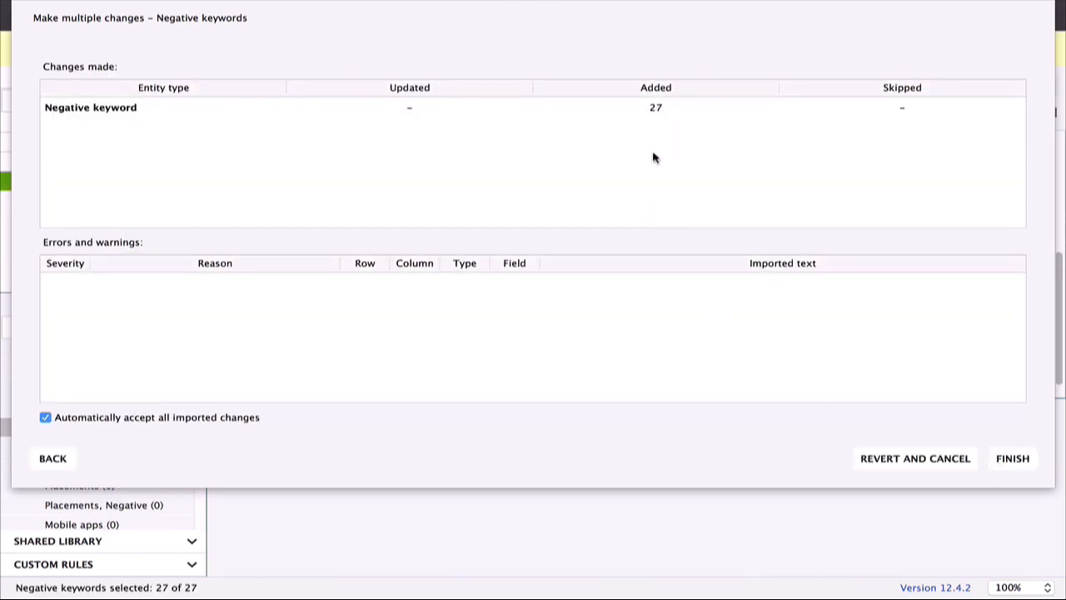
left_click(1014, 459)
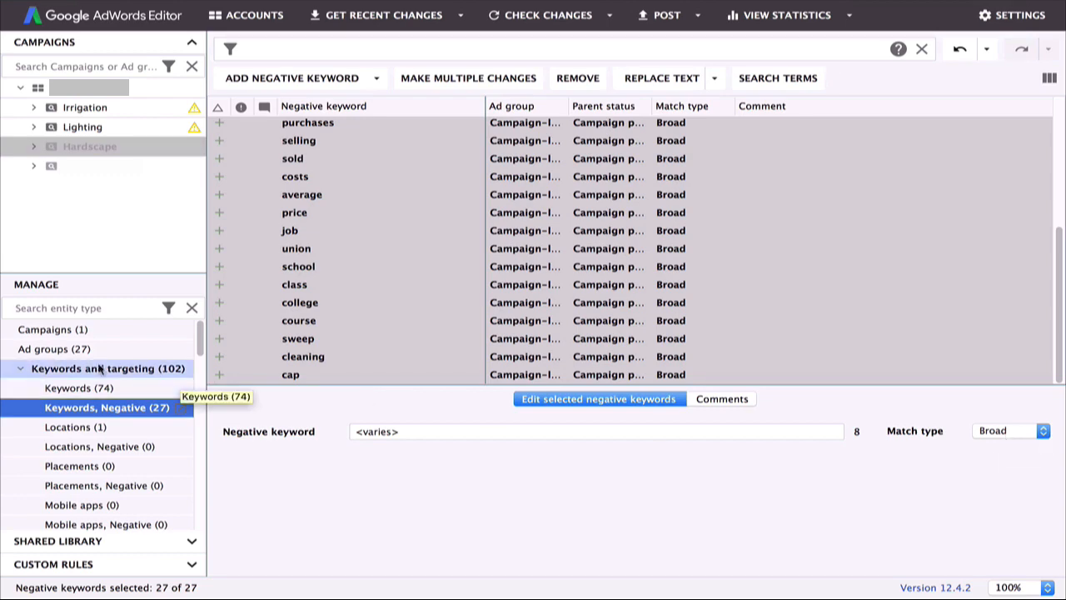
Look through the full list of ad groups in the Hardscape campaign
left_click(43, 351)
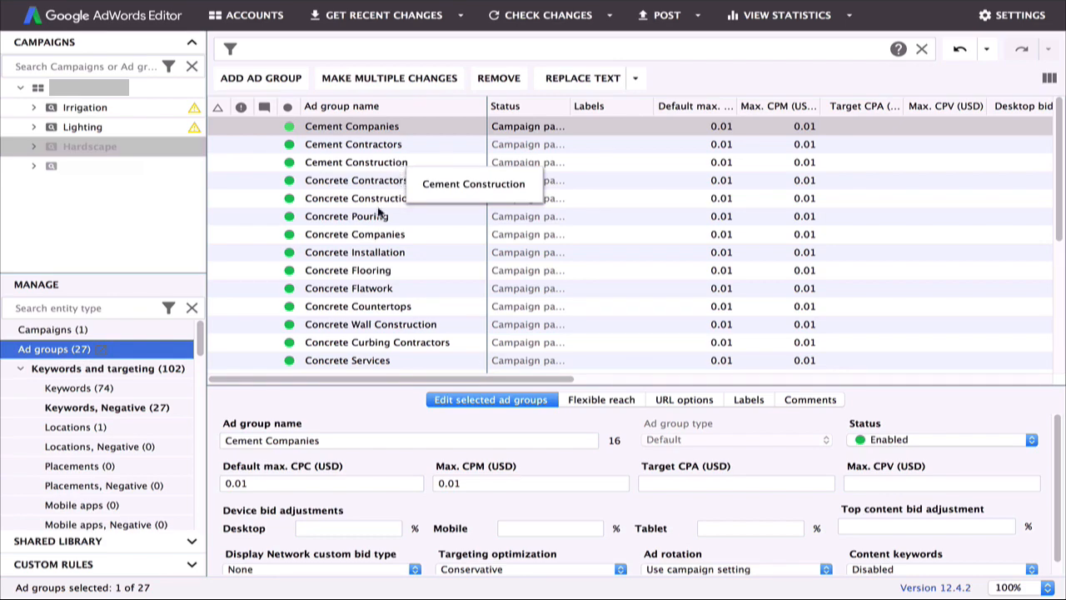
scroll(388, 171, "down", 4)
scroll(386, 307, "down", 3)
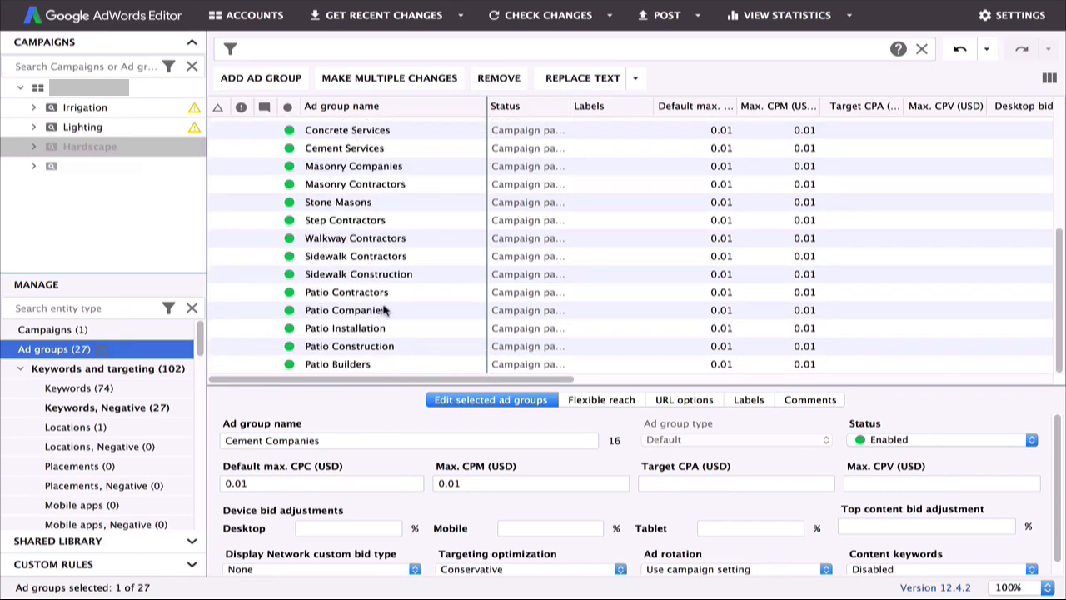
scroll(383, 310, "up", 7)
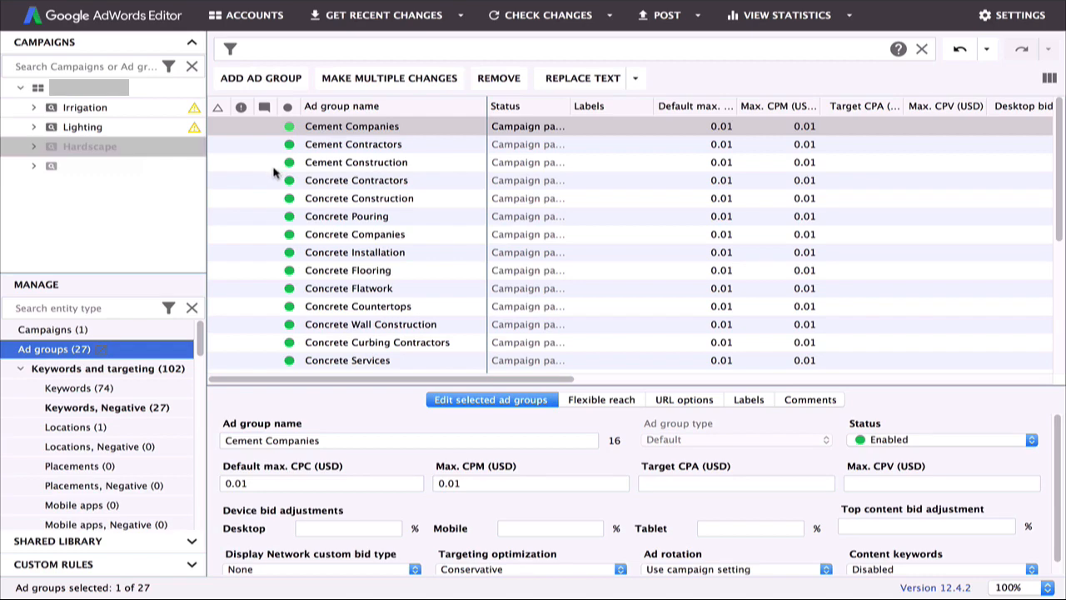
scroll(275, 179, "down", 6)
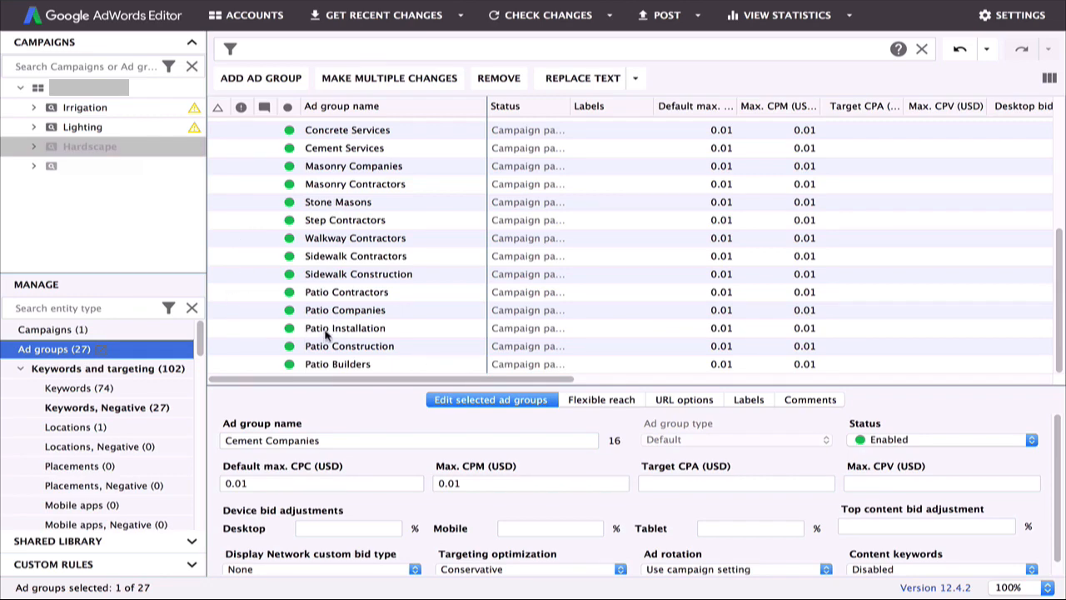
Copy the Patio Installation ad group's five keywords from Sheet4 of the Keyword Research spreadsheet
key("ctrl+Right")
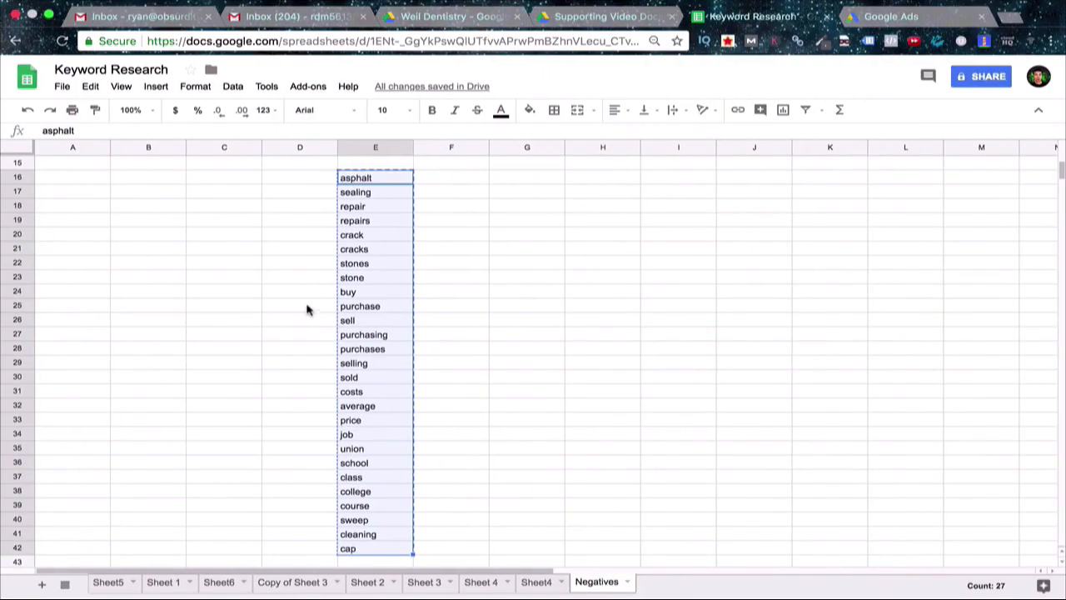
left_click(536, 583)
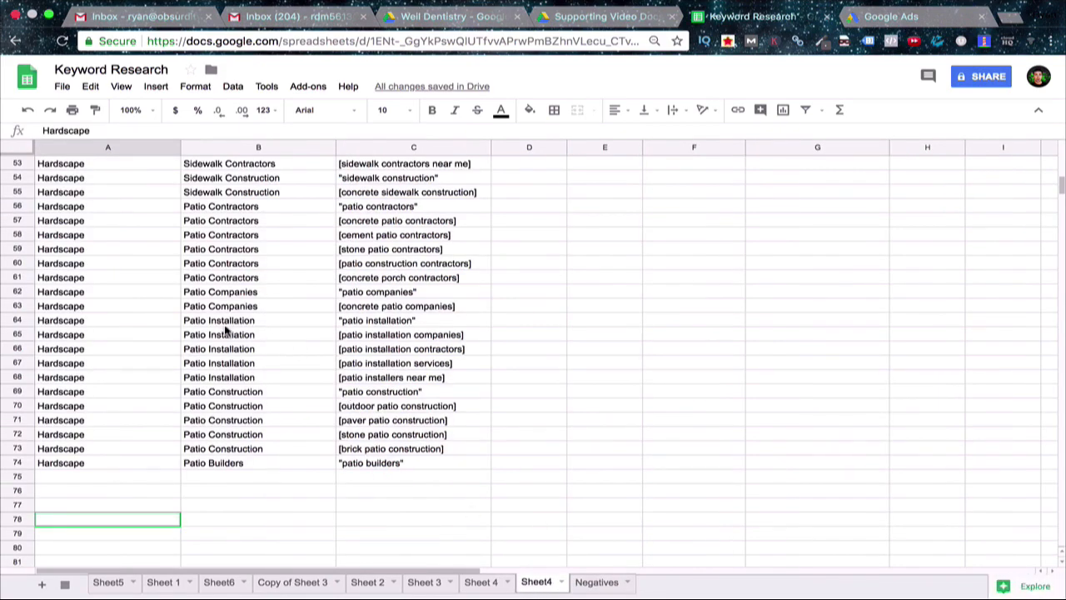
left_click(139, 323)
left_click_drag(139, 323, 265, 385)
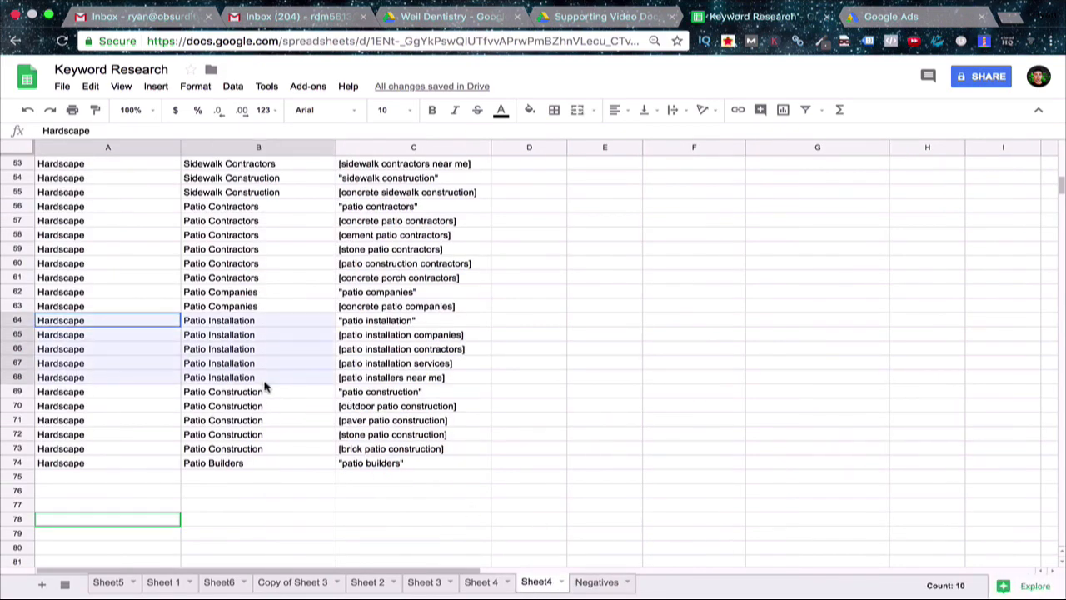
left_click_drag(392, 324, 408, 379)
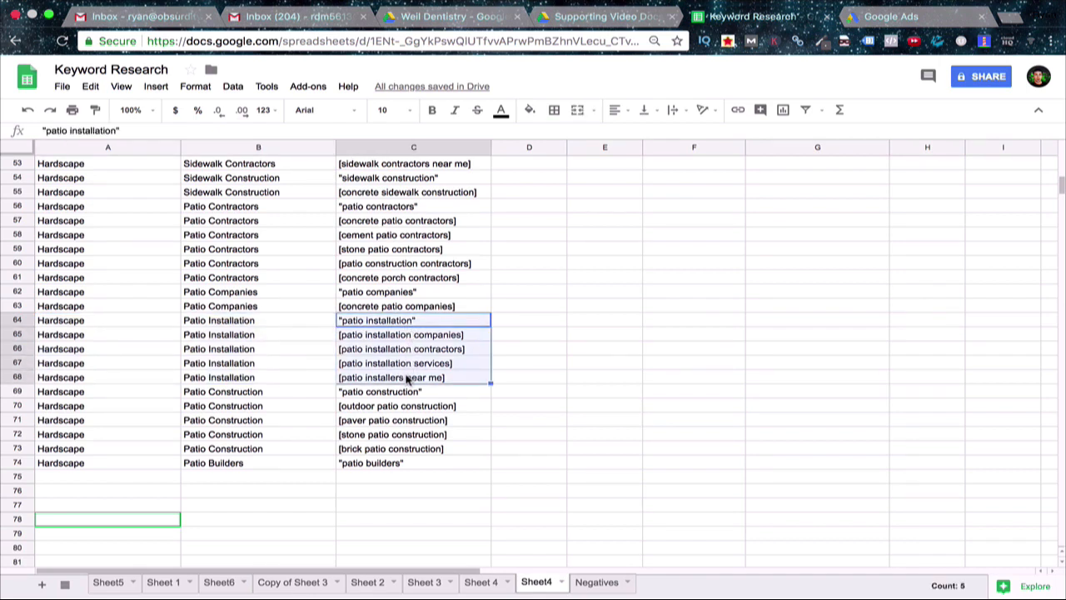
key("ctrl+c")
Leave the current keyword plan in Google Ads and get search volume and forecasts for the copied patio installation keywords
left_click(889, 18)
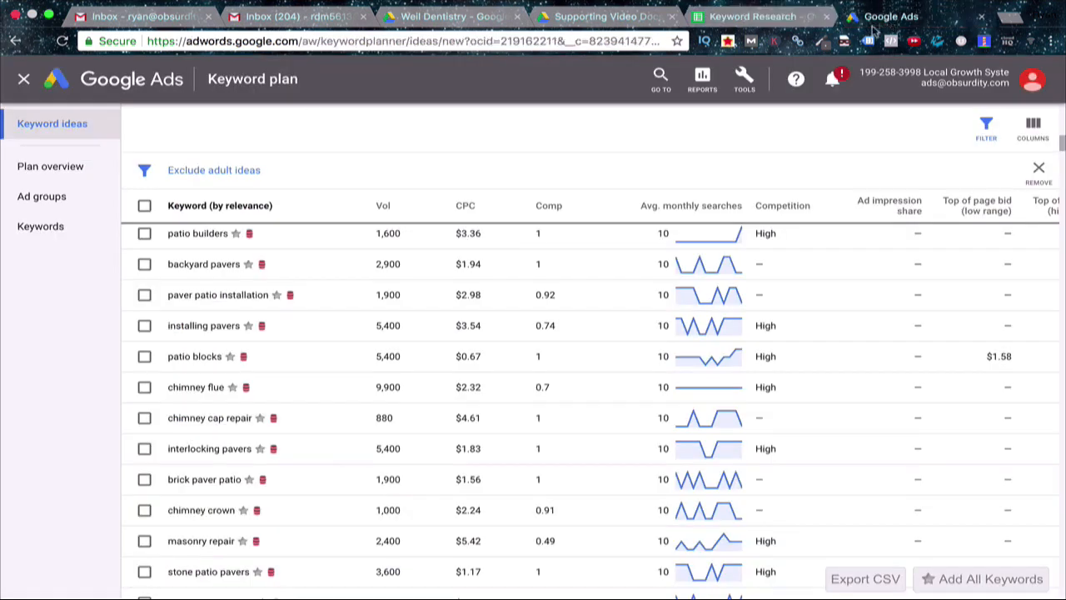
left_click(26, 84)
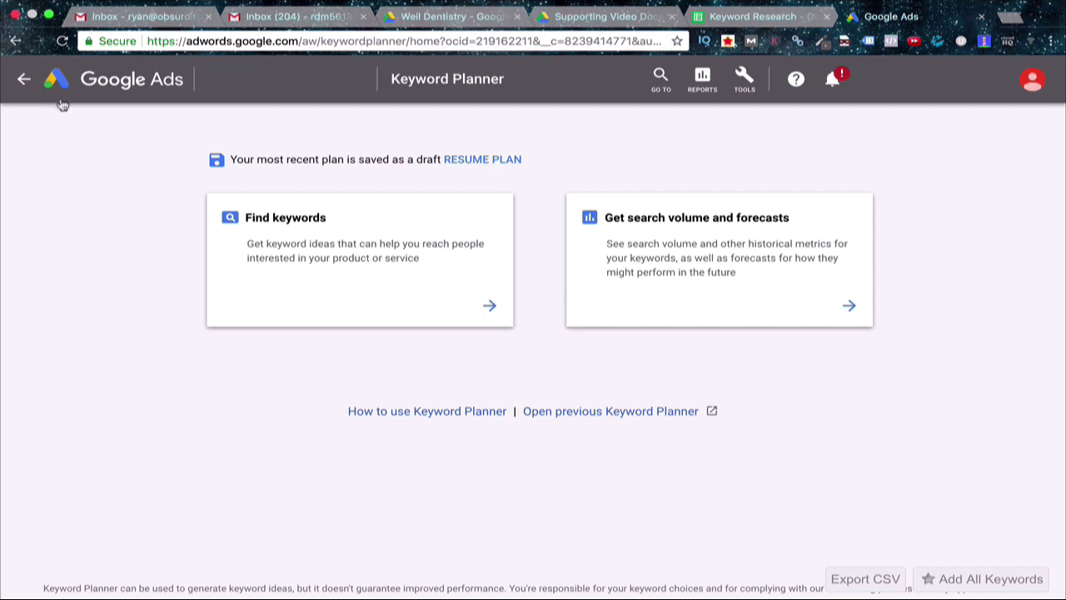
left_click(747, 283)
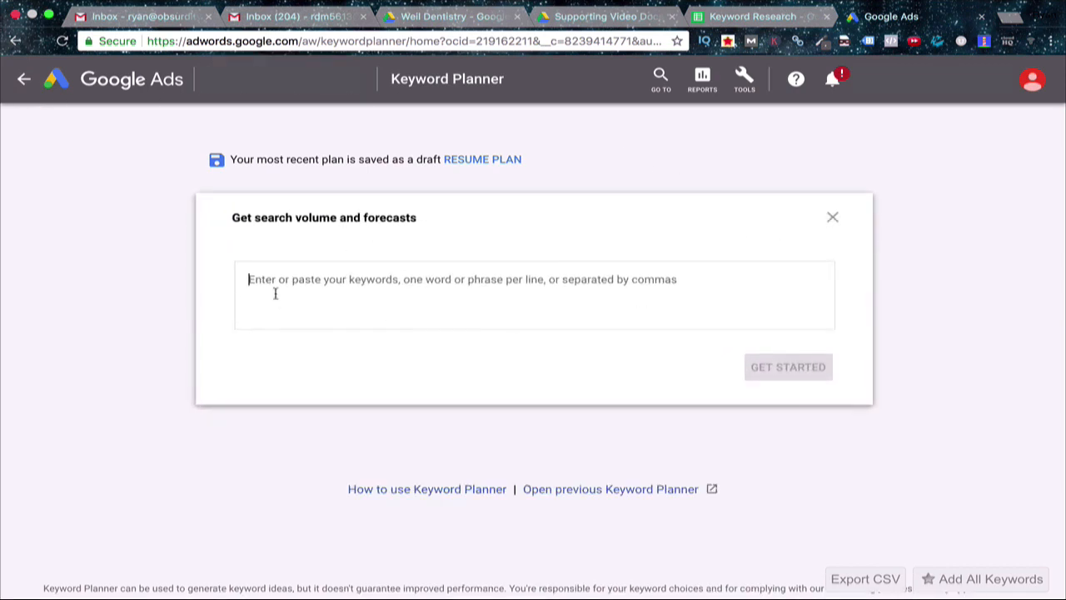
key("super+v")
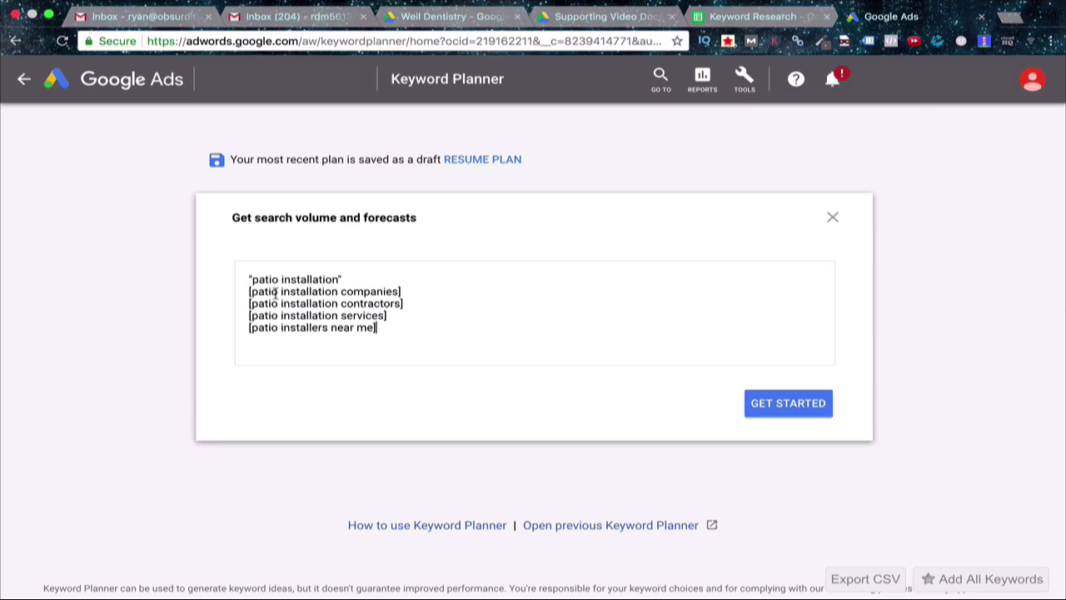
left_click(783, 404)
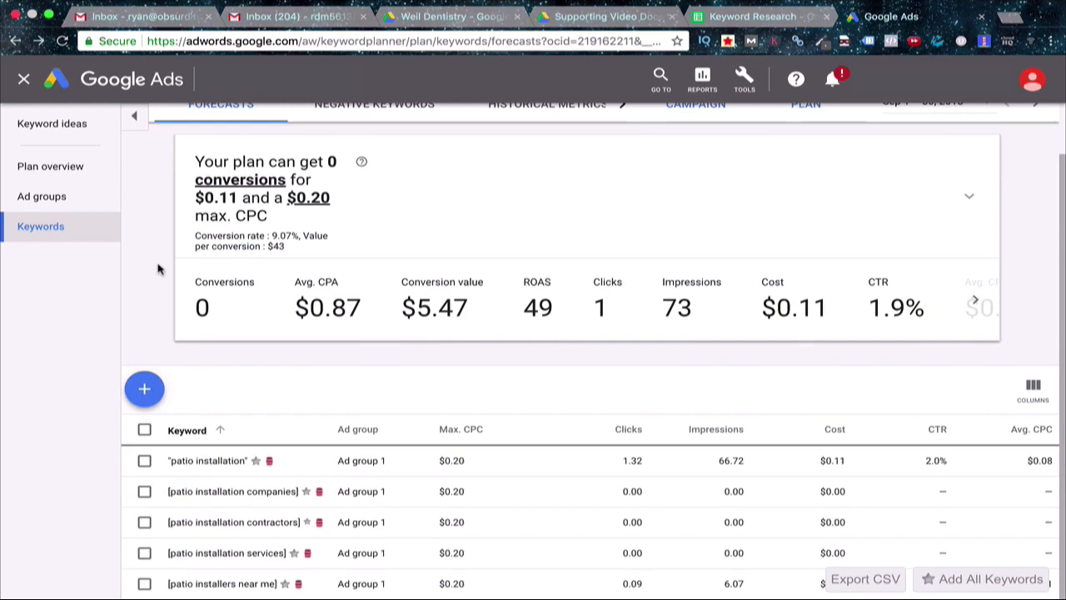
Check the historical metrics of the patio installation keywords, including search volume trends and top of page bids
scroll(157, 269, "up", 1)
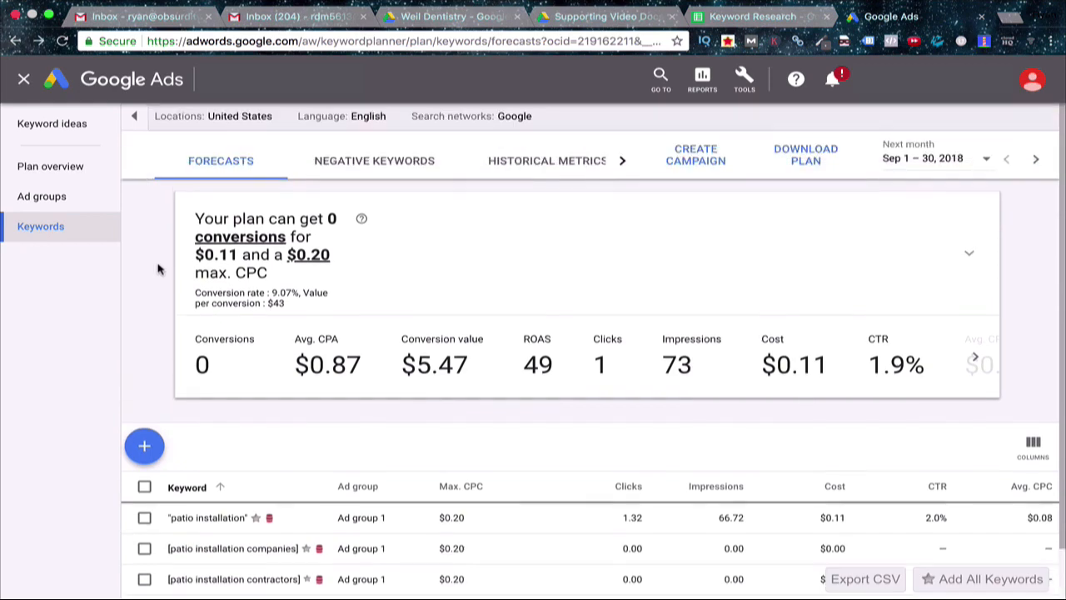
left_click(530, 167)
scroll(211, 268, "down", 1)
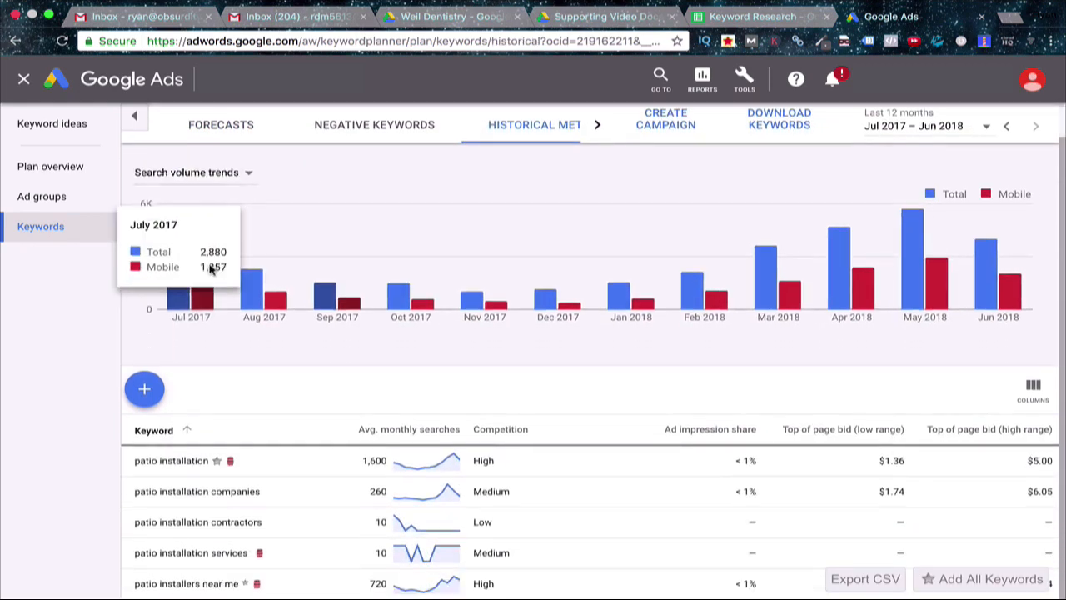
scroll(210, 268, "up", 1)
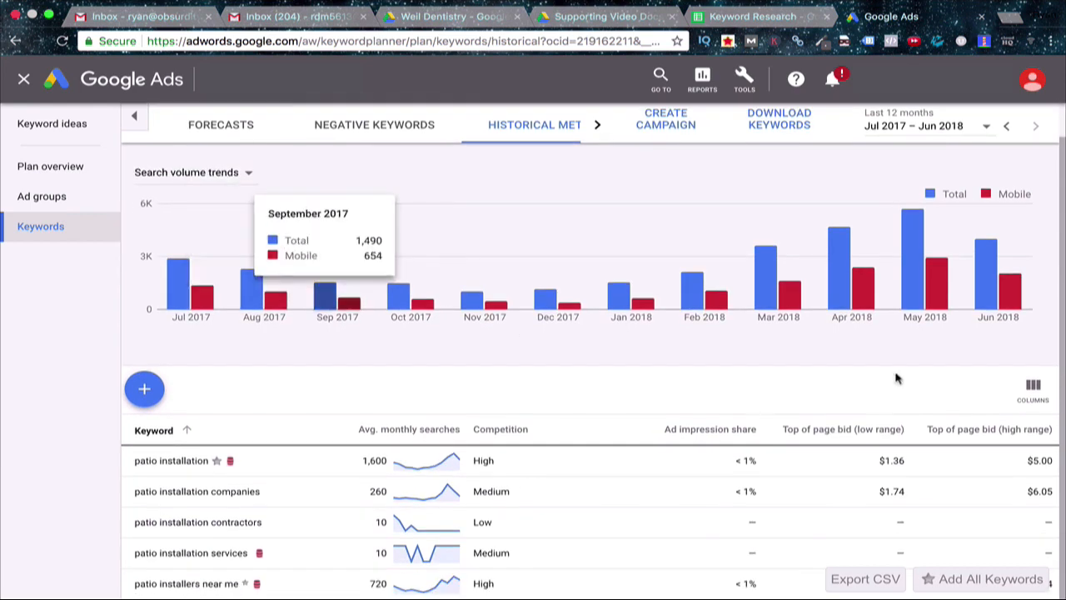
Switch to AdWords Editor and set the Patio Installation ad group's default max. CPC to 5.00 USD
scroll(895, 375, "down", 1)
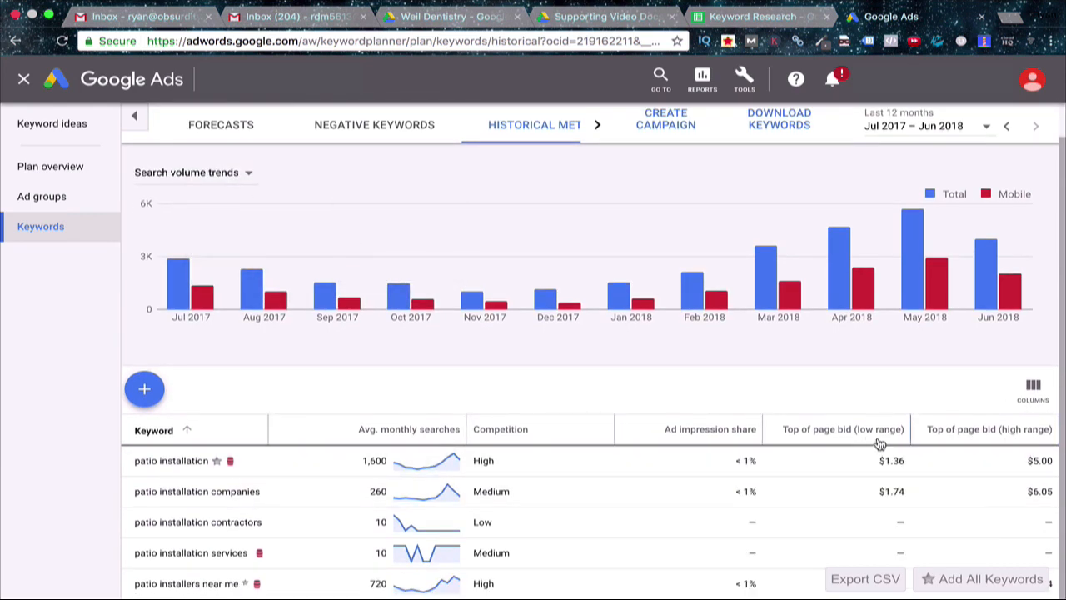
scroll(558, 283, "up", 1)
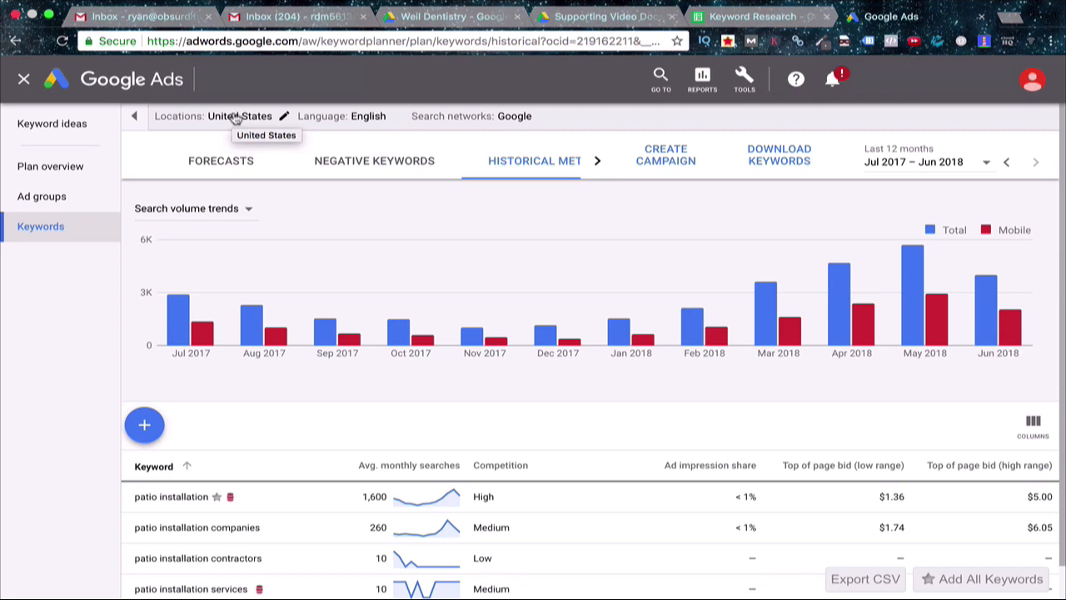
scroll(319, 250, "down", 1)
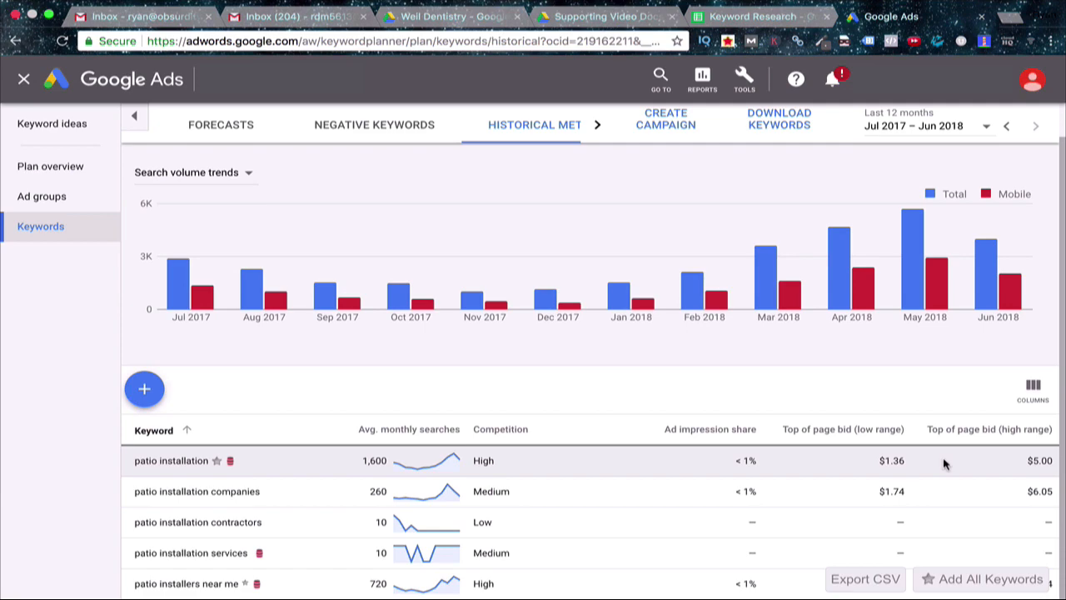
key("ctrl+Left")
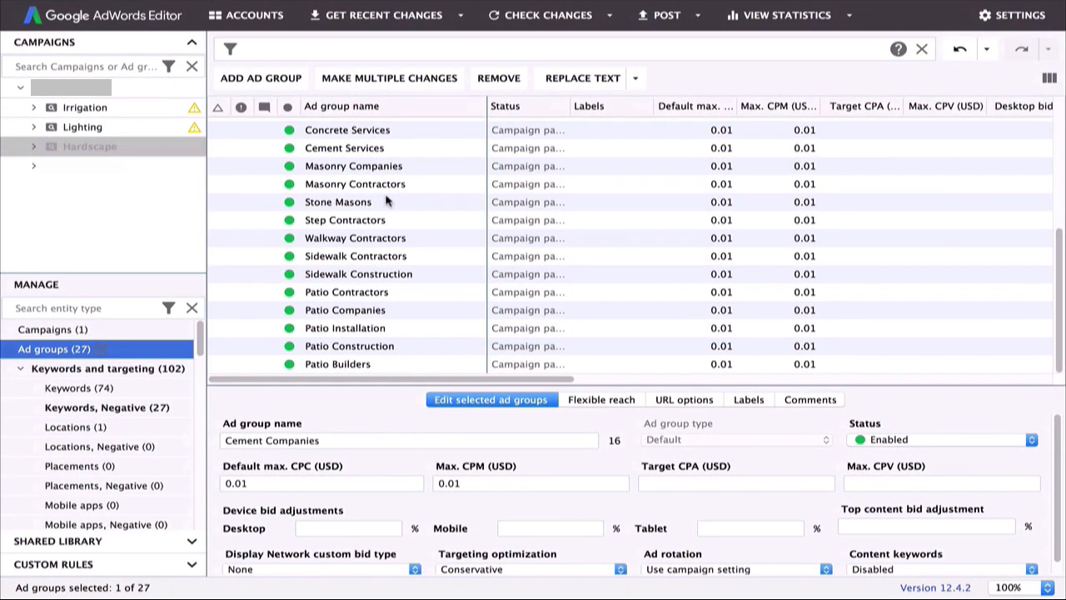
left_click(334, 330)
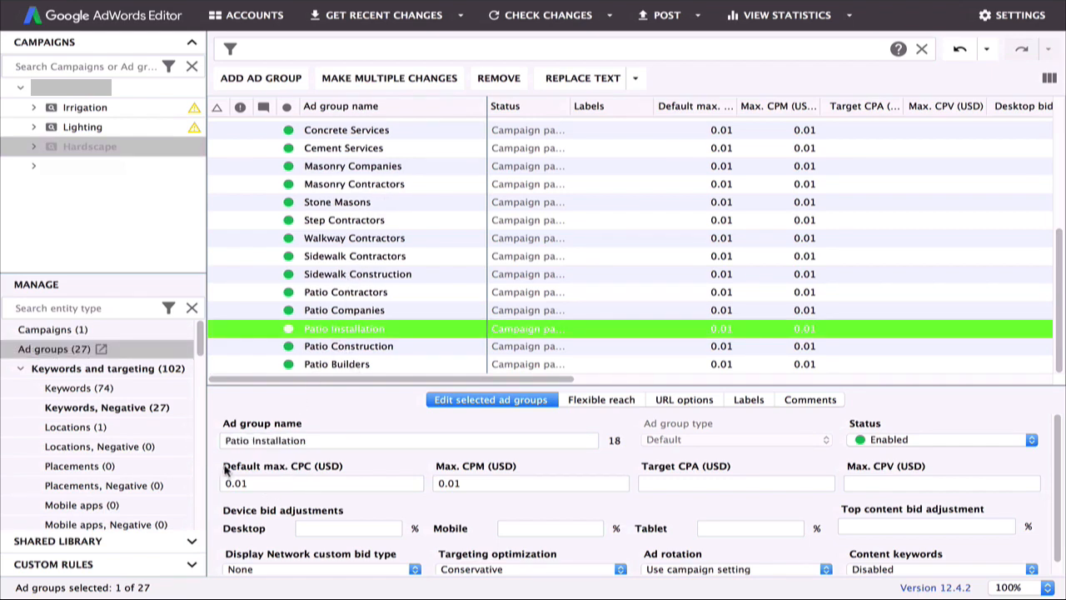
left_click(273, 481)
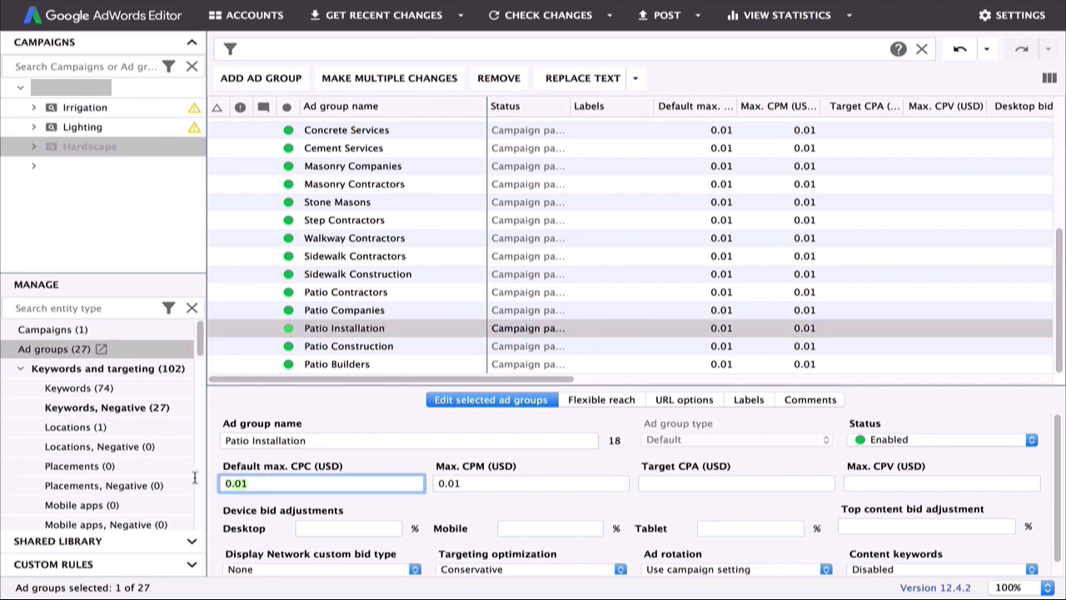
type("5.00")
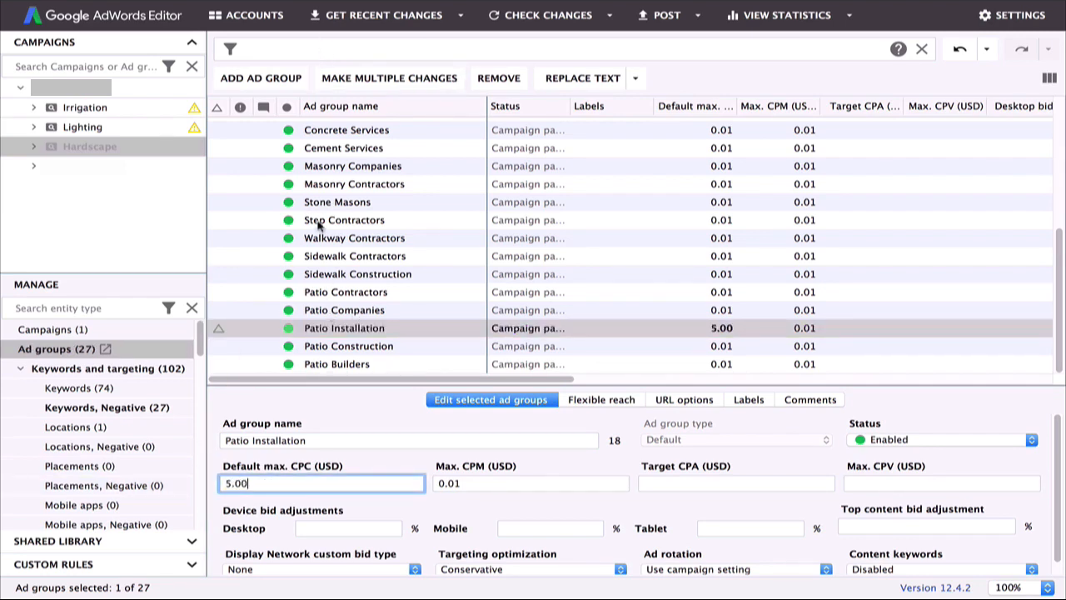
Copy the entire list of Hardscape keywords from column C of Sheet4 in the Keyword Research spreadsheet
key("ctrl+Right")
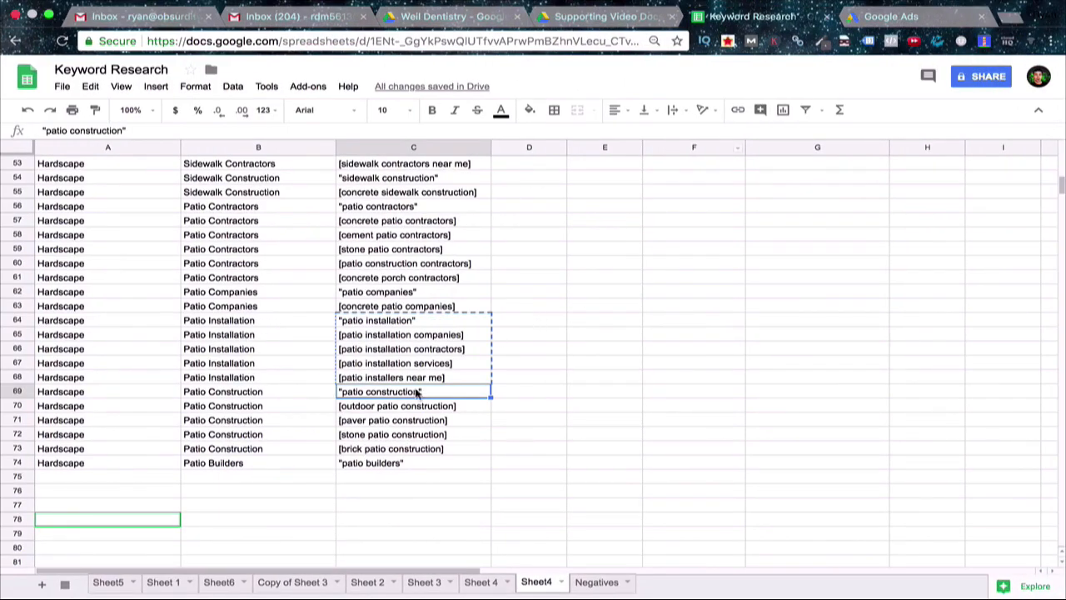
left_click_drag(383, 464, 377, 88)
key("ctrl+c")
Leave the current keyword plan in Google Ads and get search volume and forecasts for the full copied Hardscape keyword list
left_click(891, 16)
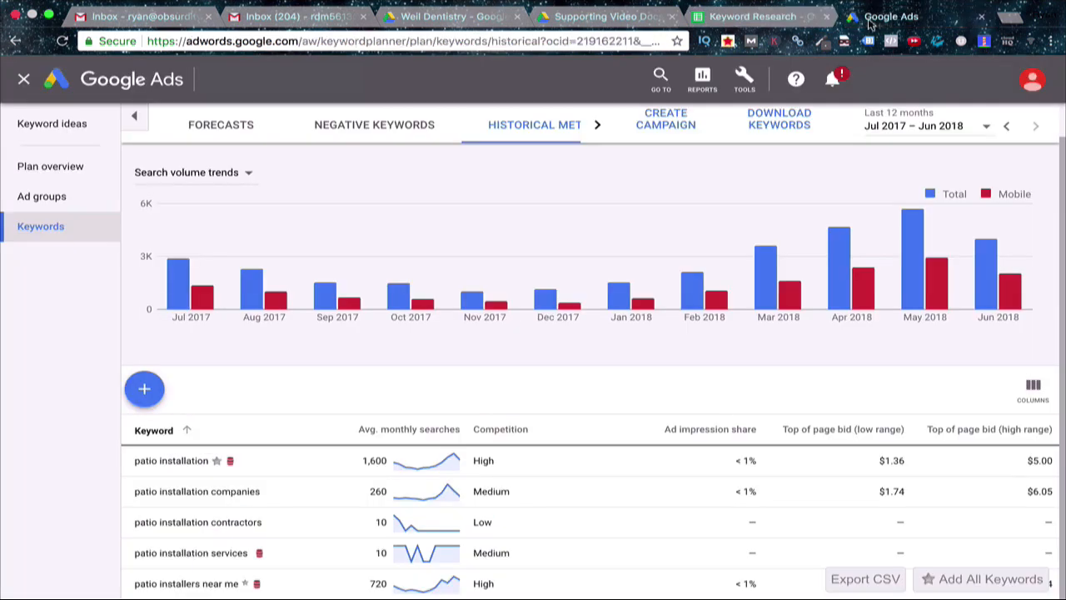
left_click(27, 80)
left_click(614, 239)
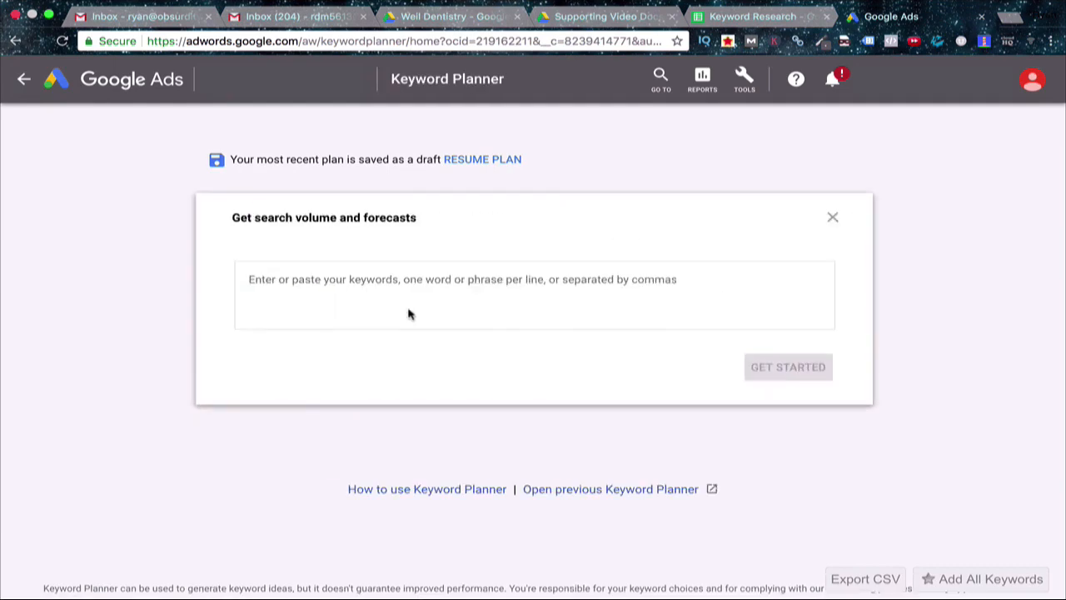
left_click(784, 369)
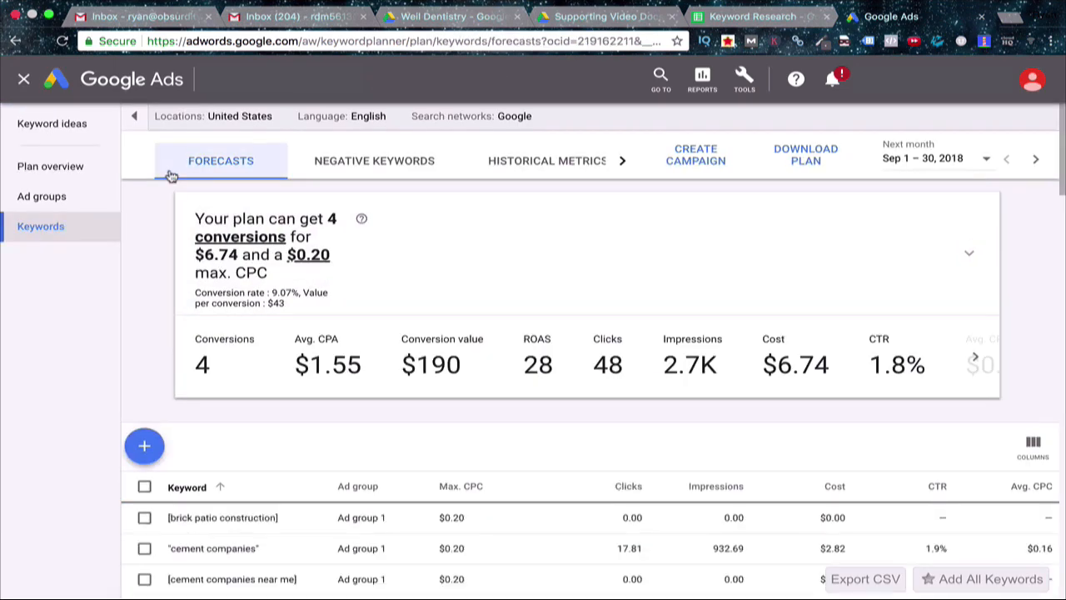
Review the historical metrics of all Hardscape keywords, comparing their low and high range top of page bids
left_click(546, 161)
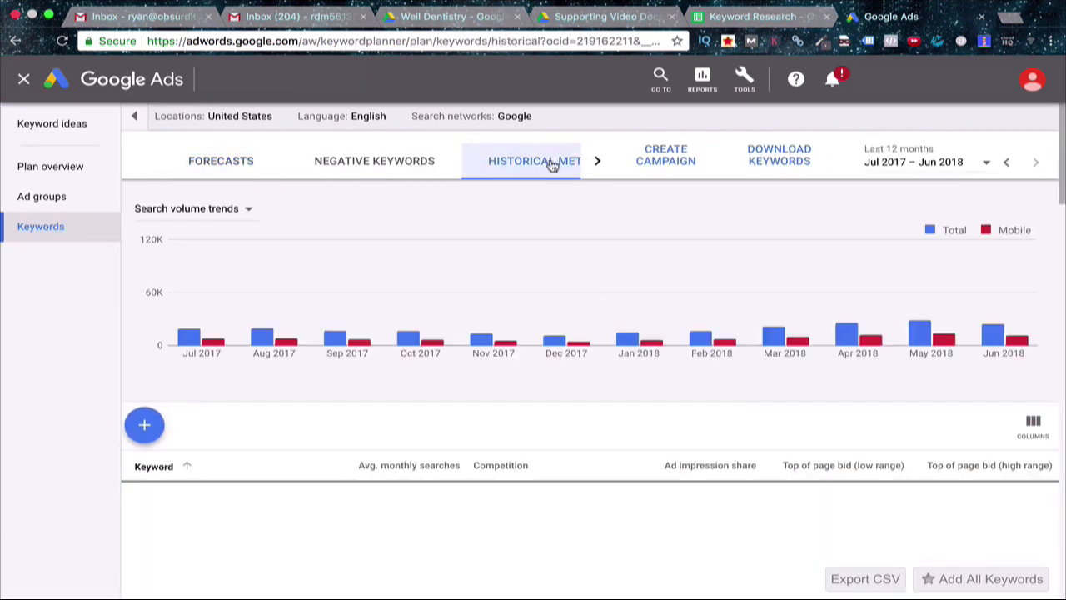
scroll(904, 400, "down", 3)
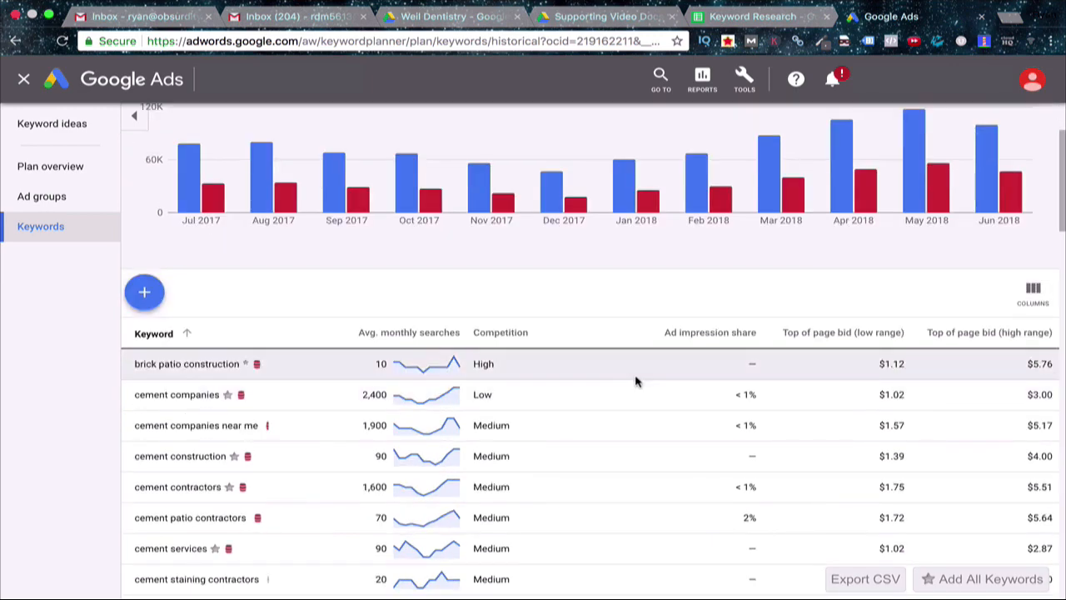
scroll(978, 379, "down", 2)
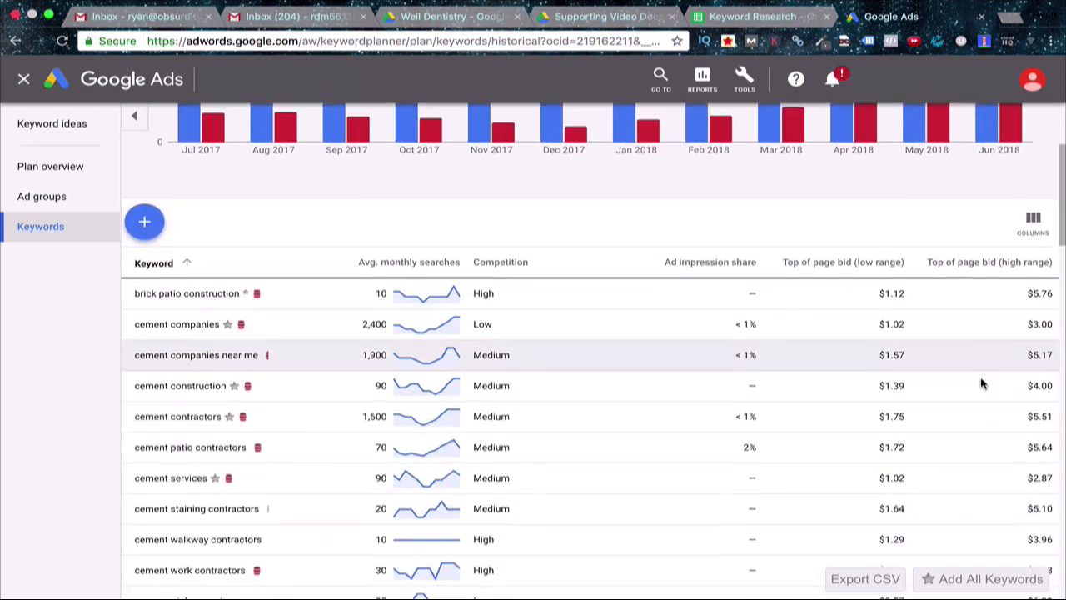
scroll(985, 380, "up", 4)
scroll(978, 390, "down", 6)
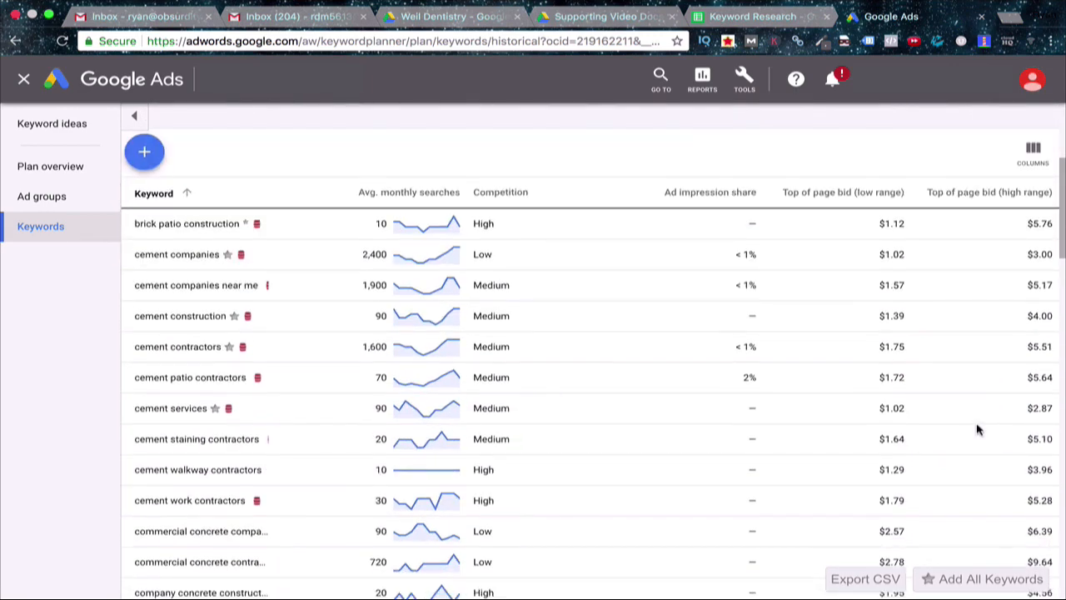
scroll(978, 429, "down", 4)
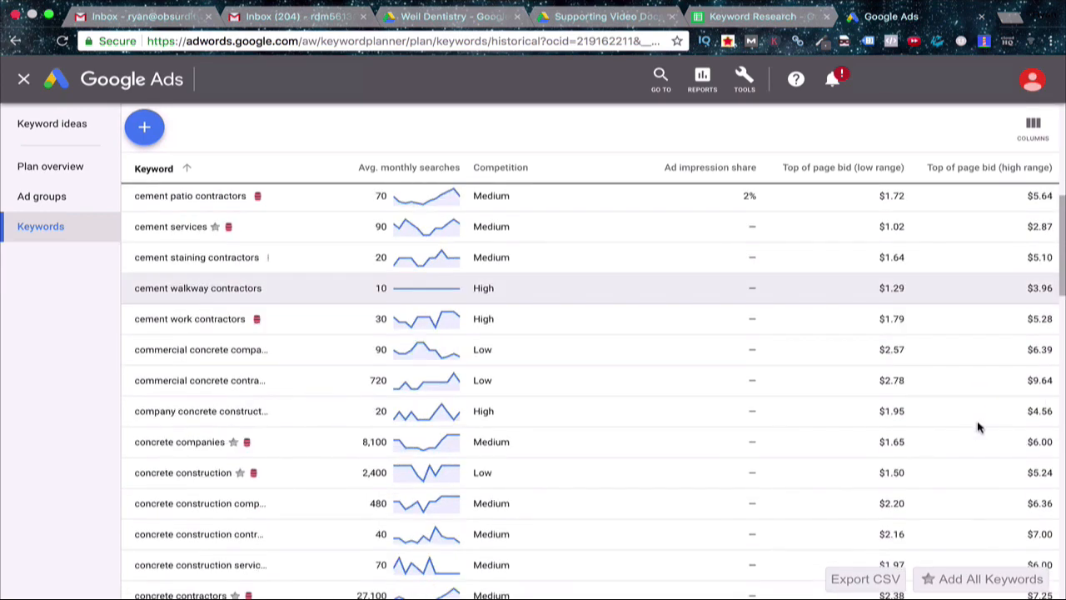
scroll(978, 427, "down", 8)
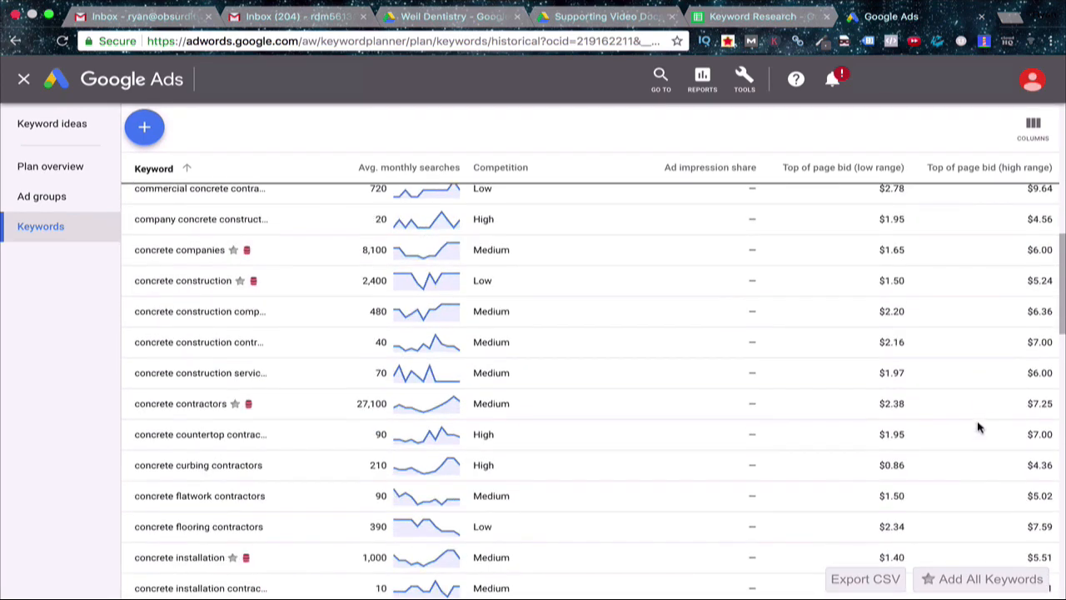
scroll(978, 428, "down", 4)
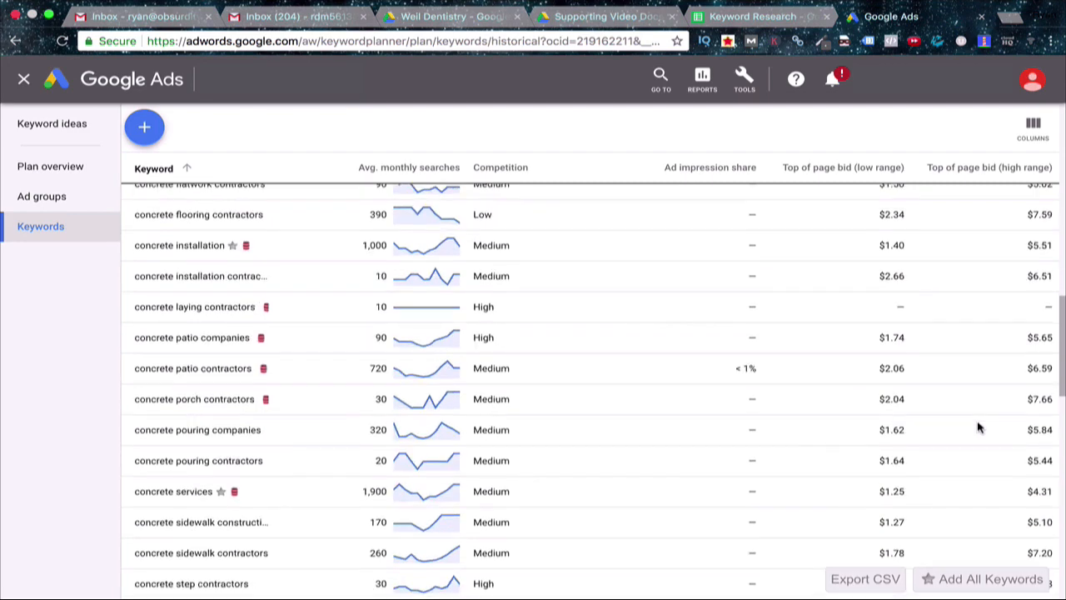
scroll(976, 413, "up", 1)
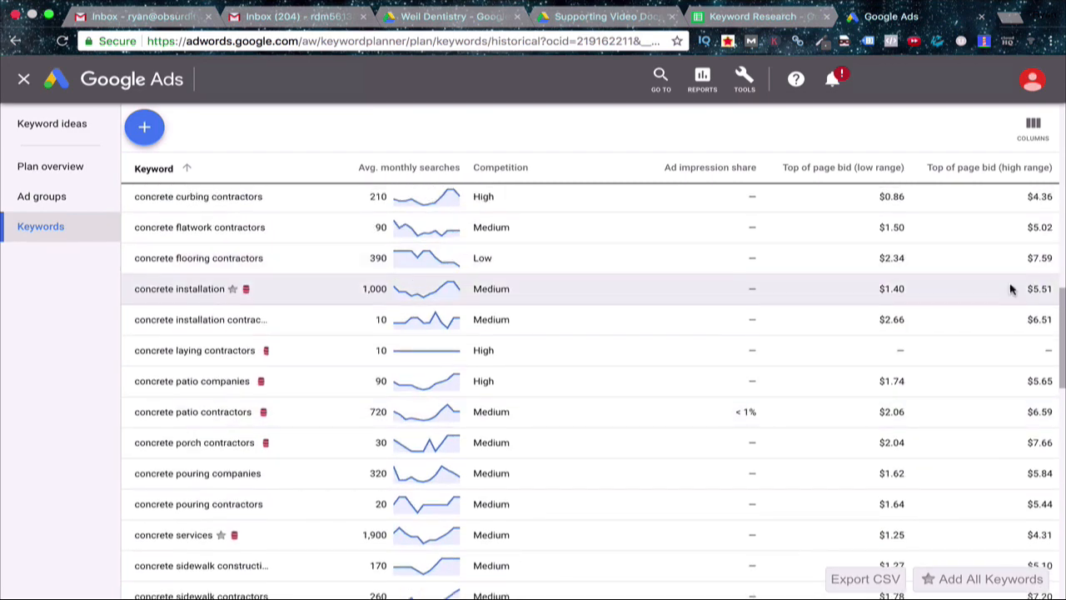
scroll(946, 373, "down", 1)
scroll(946, 373, "down", 8)
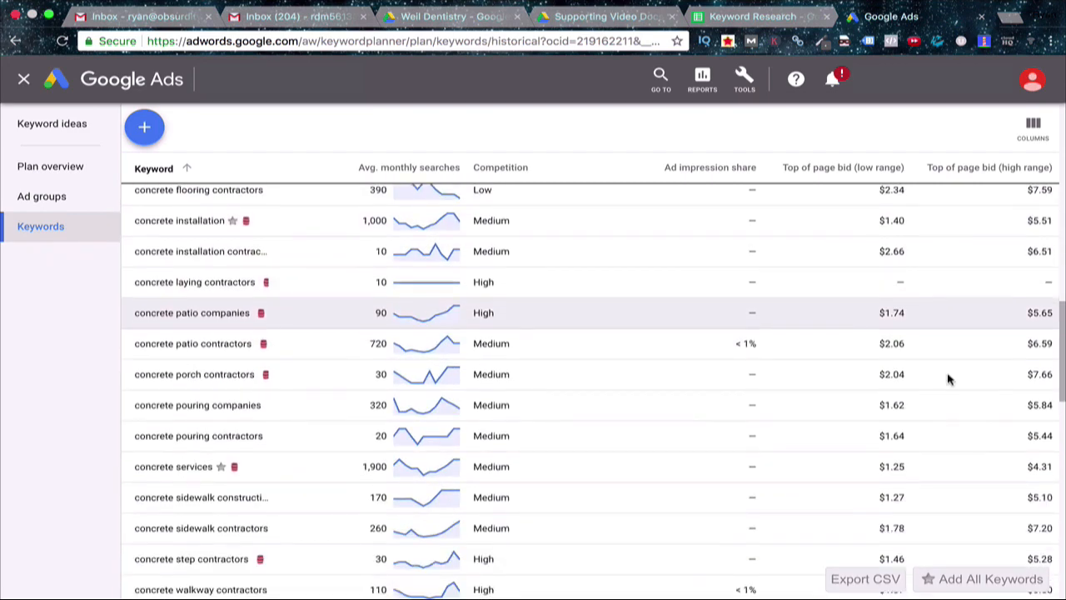
scroll(950, 377, "down", 6)
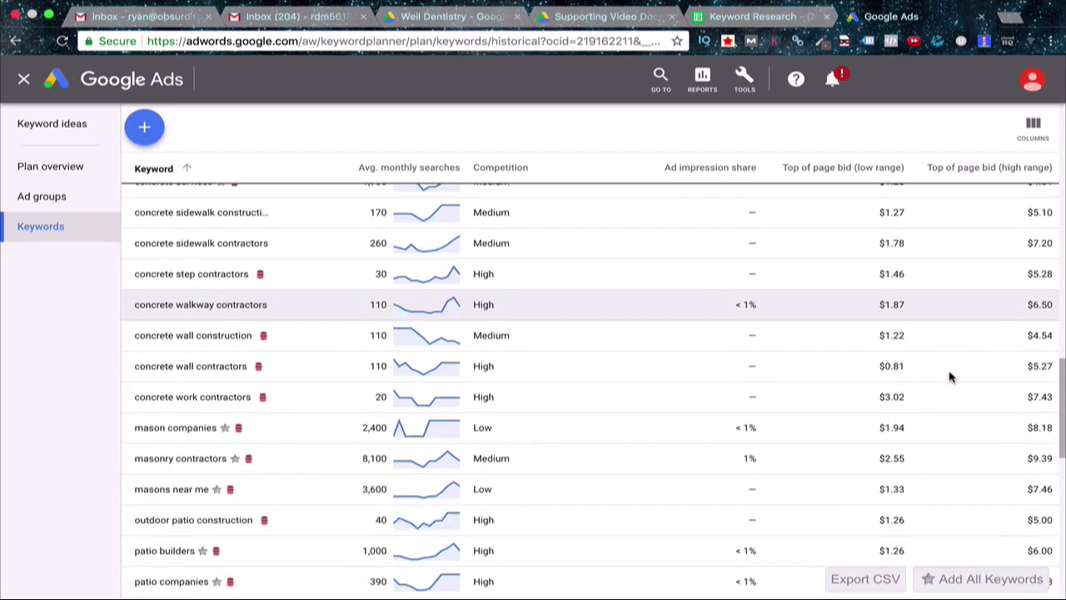
scroll(948, 376, "down", 6)
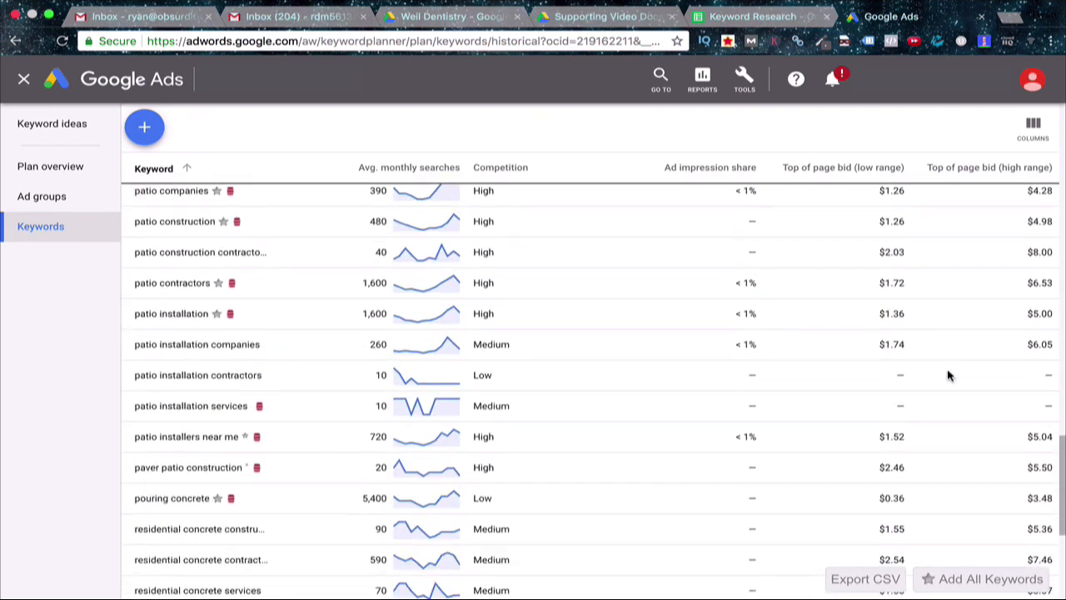
scroll(948, 375, "down", 2)
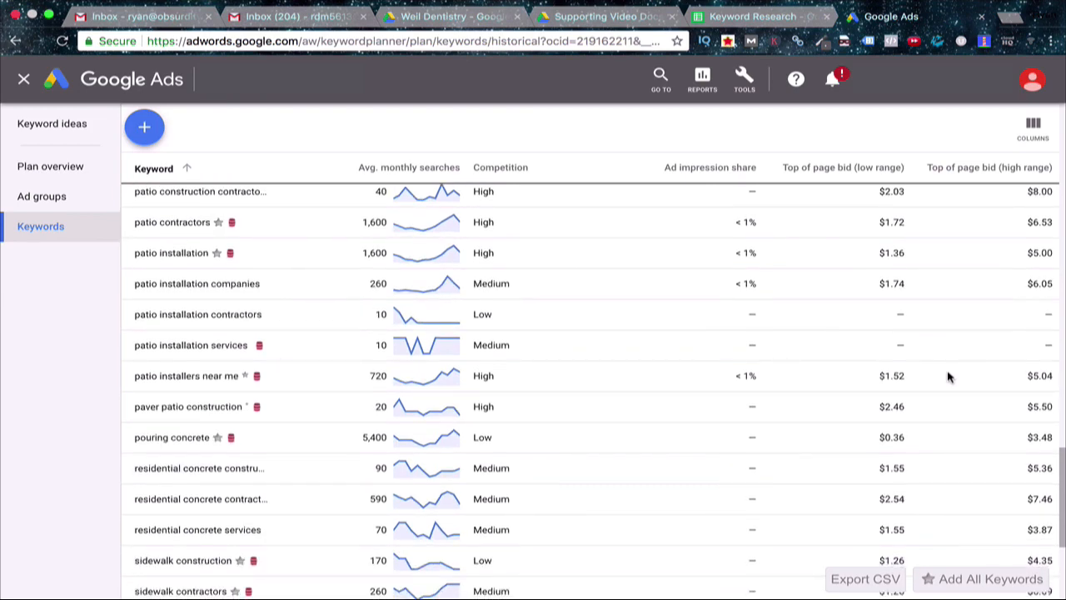
scroll(950, 379, "up", 1)
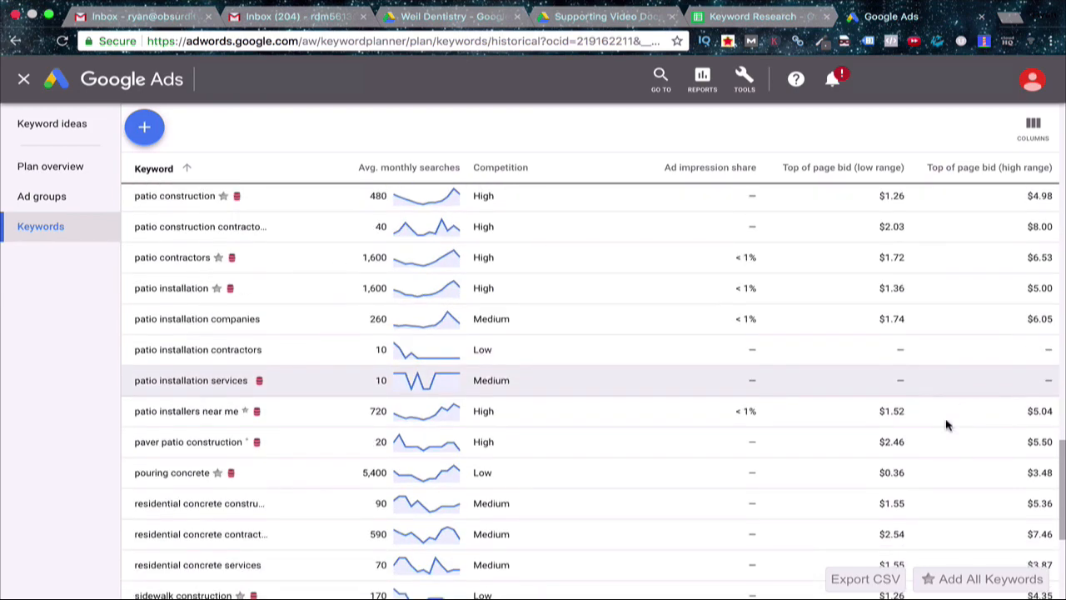
scroll(946, 426, "down", 1)
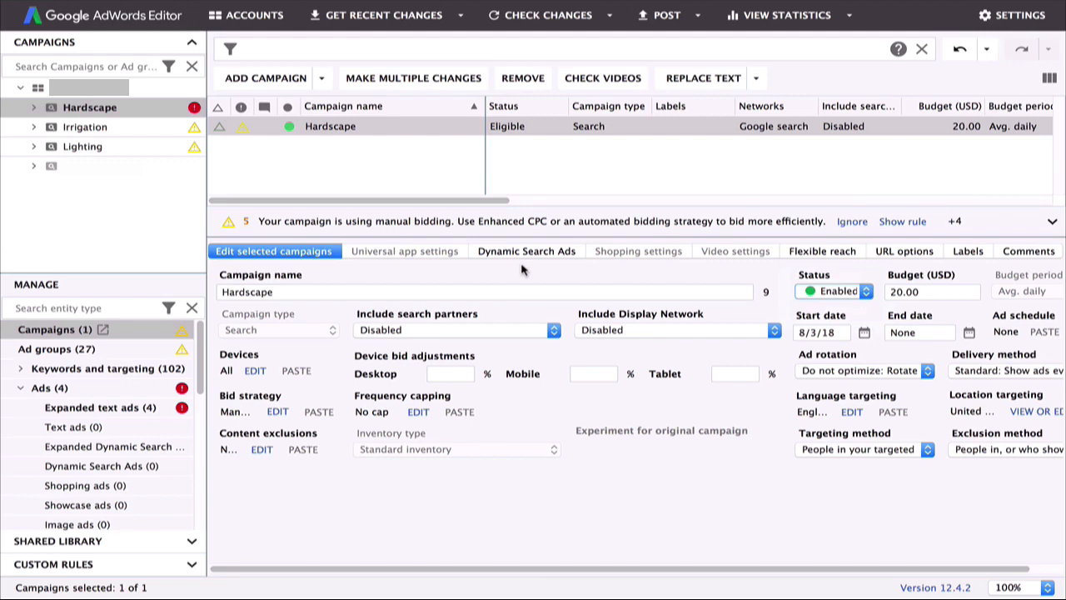
Change the Hardscape campaign's status to Paused in AdWords Editor
left_click(868, 294)
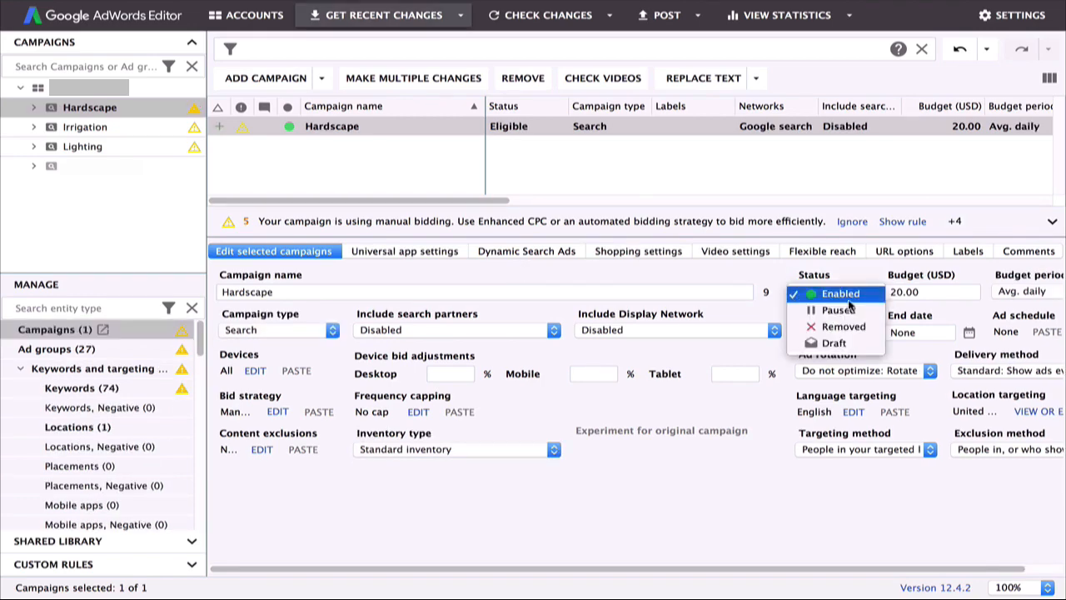
left_click(833, 311)
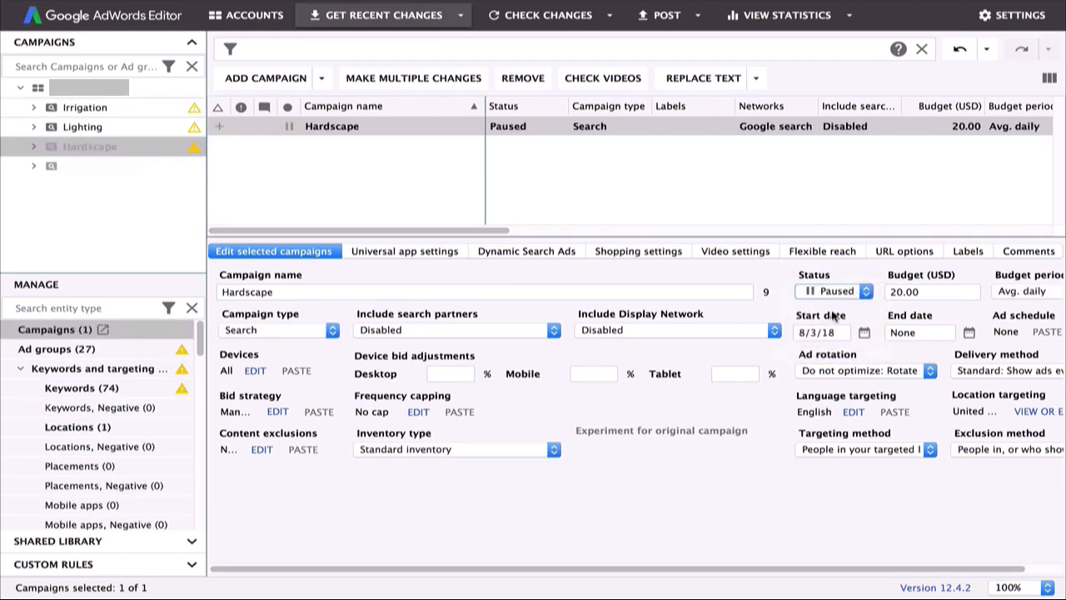
left_click(583, 177)
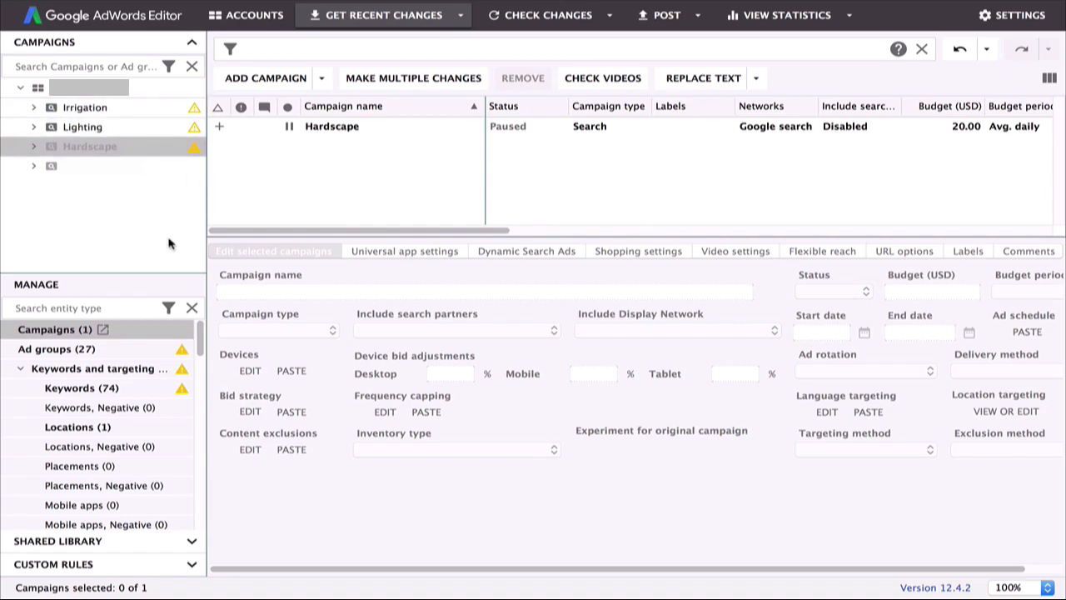
Post the local changes of the selected Hardscape campaign to AdWords and dismiss the posting summary
left_click(637, 17)
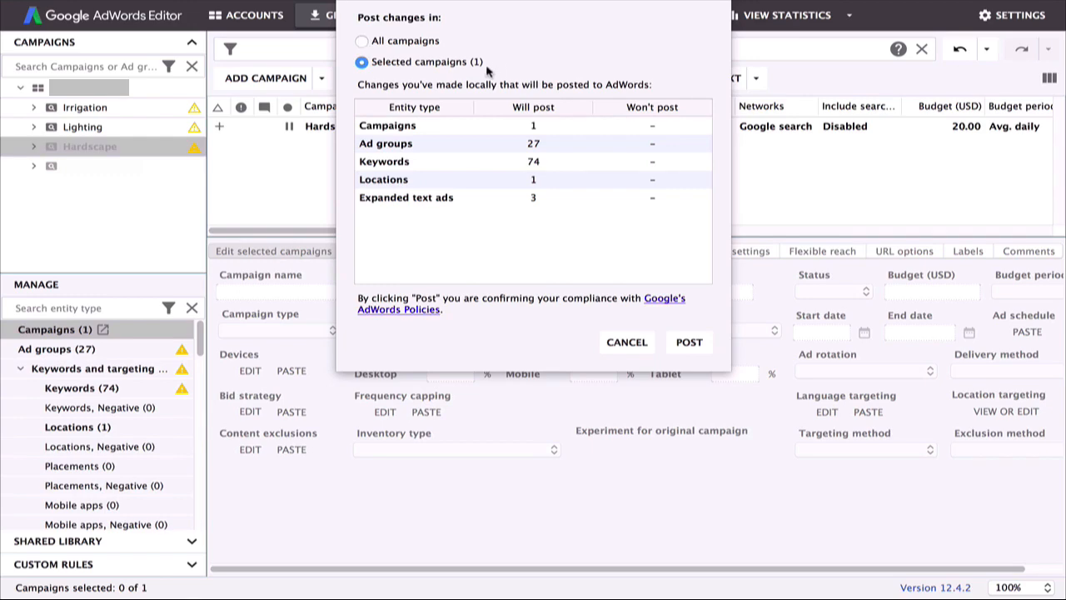
left_click(627, 342)
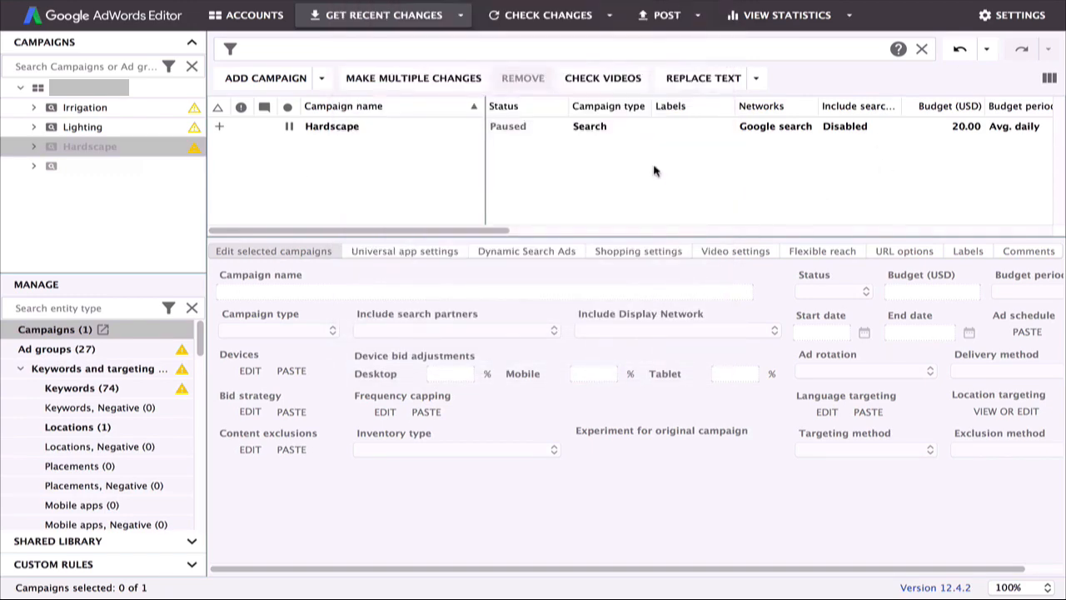
left_click(660, 16)
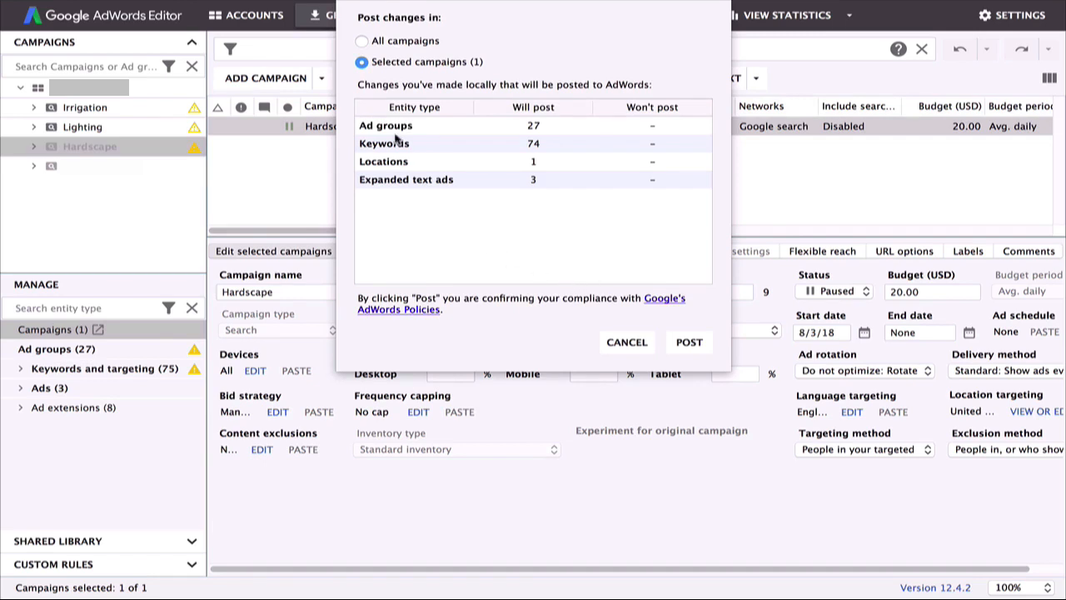
left_click(690, 343)
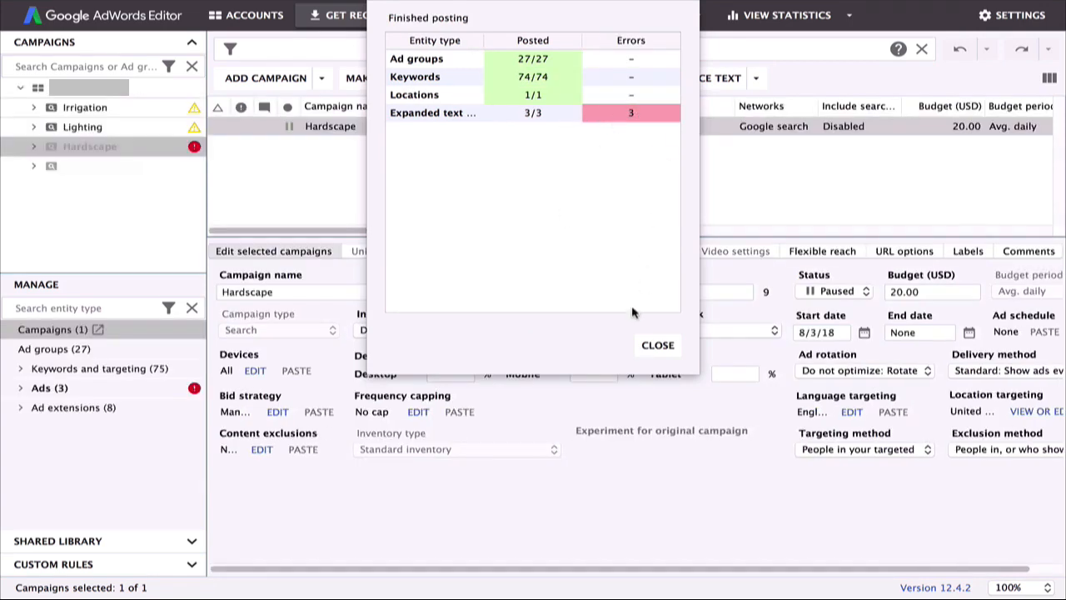
left_click(658, 346)
Remove the exclamation mark from Headline 2 of the first two Cement Companies expanded text ads, leaving "FREE Estimate | Contact Us"
left_click(52, 388)
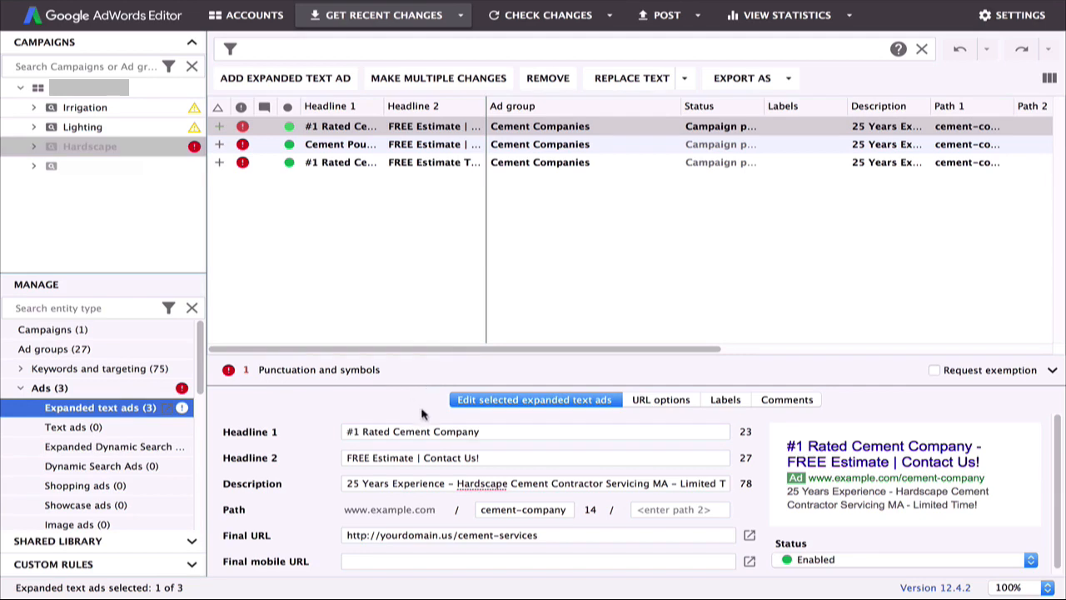
left_click(493, 459)
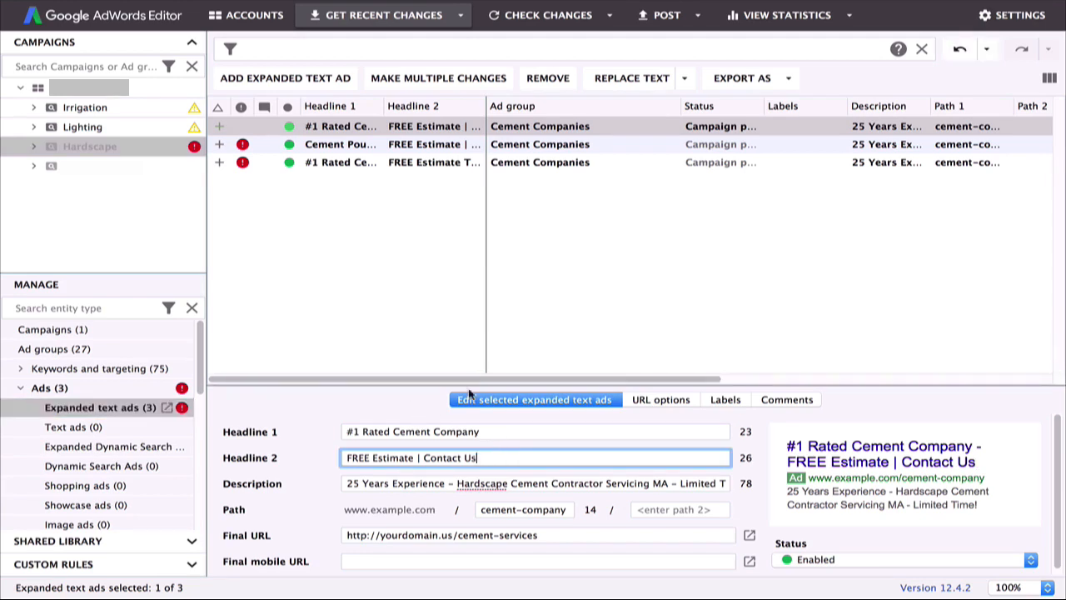
left_click(309, 145)
left_click(508, 457)
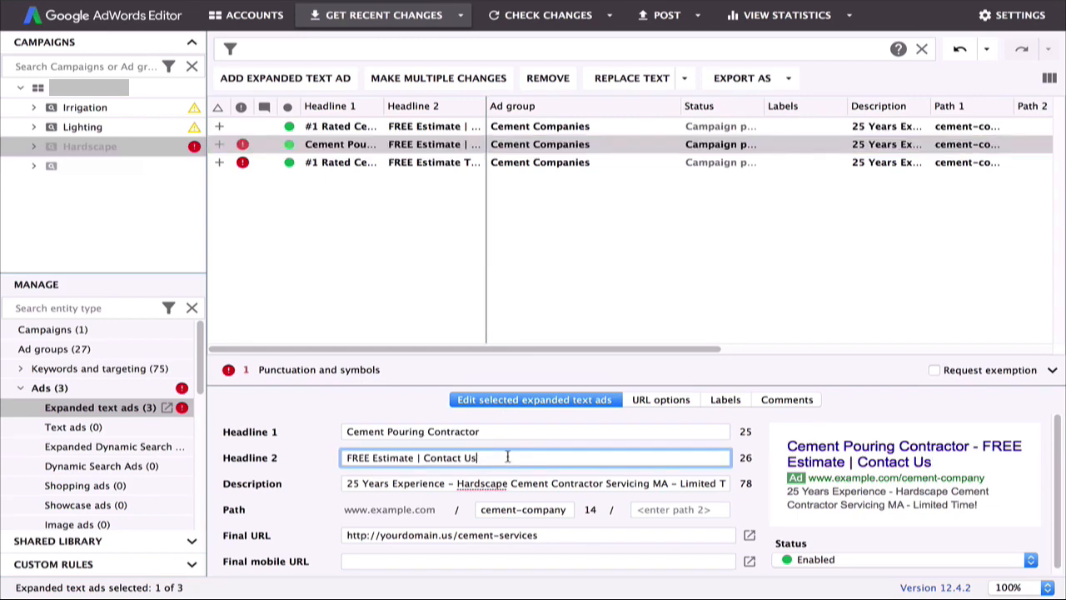
Remove the exclamation mark from Headline 2 of the third Cement Companies expanded text ad, leaving "FREE Estimate This Summer"
left_click(305, 162)
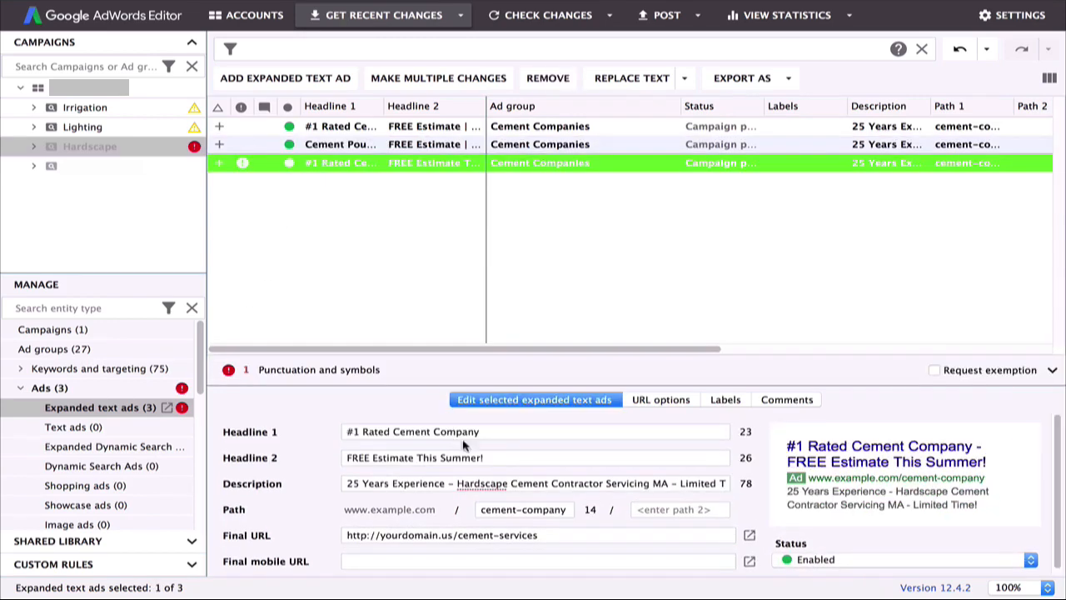
left_click(507, 458)
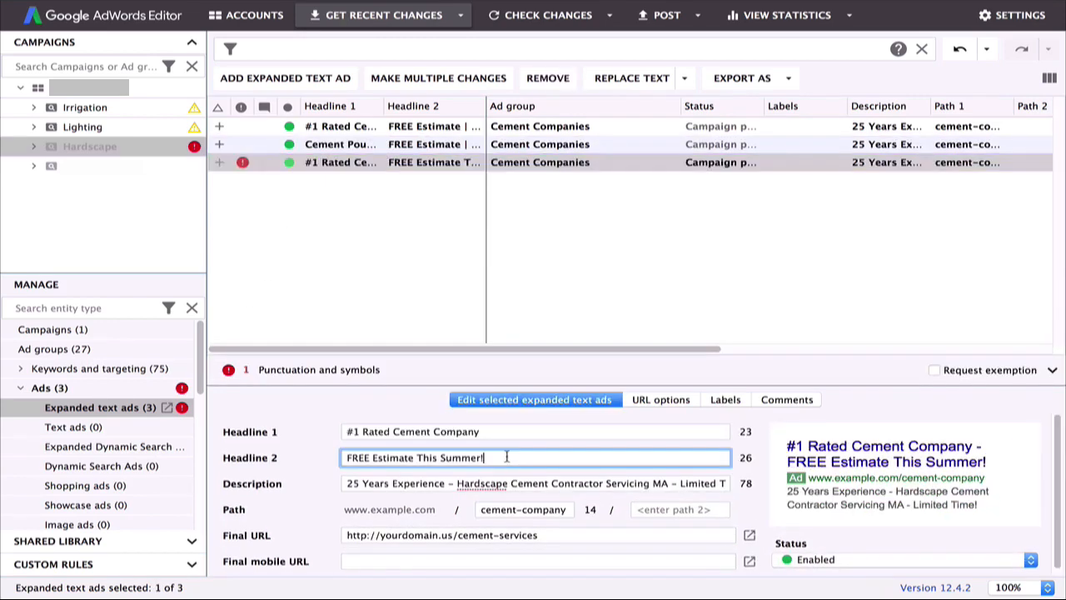
left_click(336, 276)
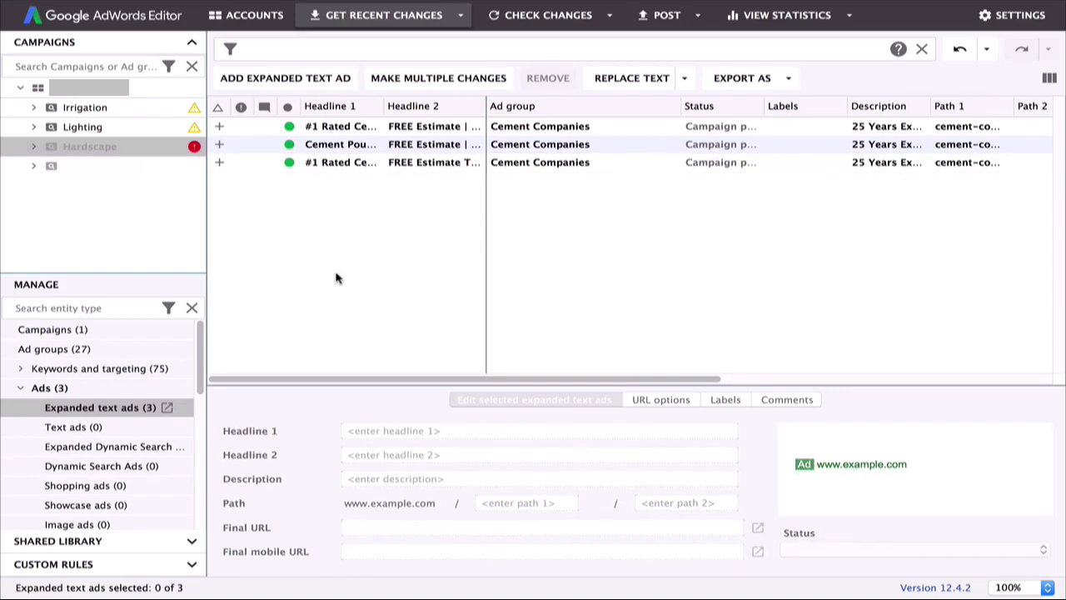
Post the corrected expanded text ads to AdWords and dismiss the posting summary
left_click(658, 19)
left_click(689, 291)
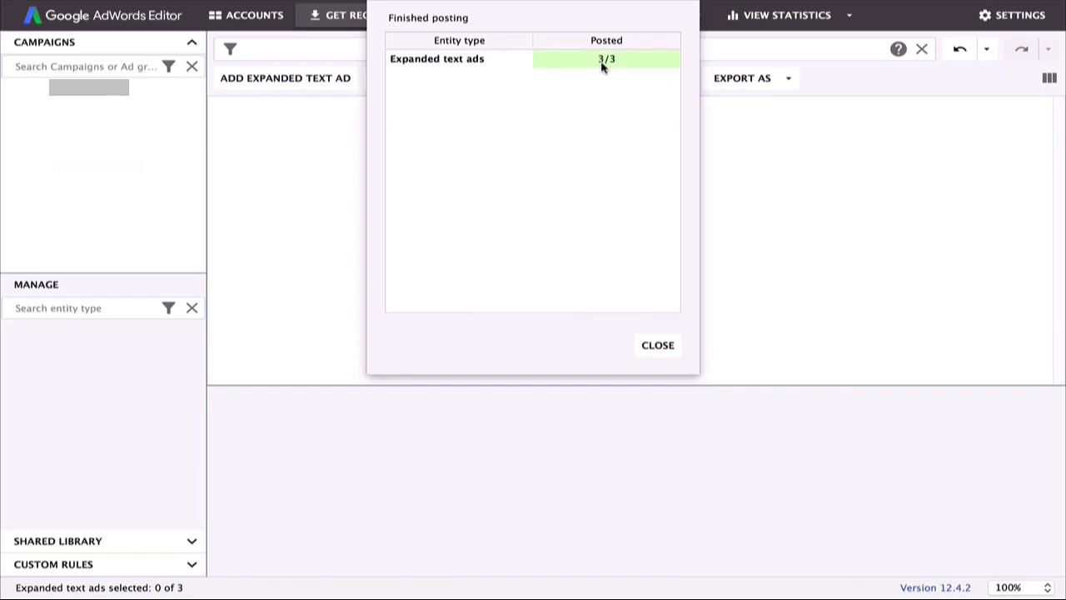
left_click(655, 348)
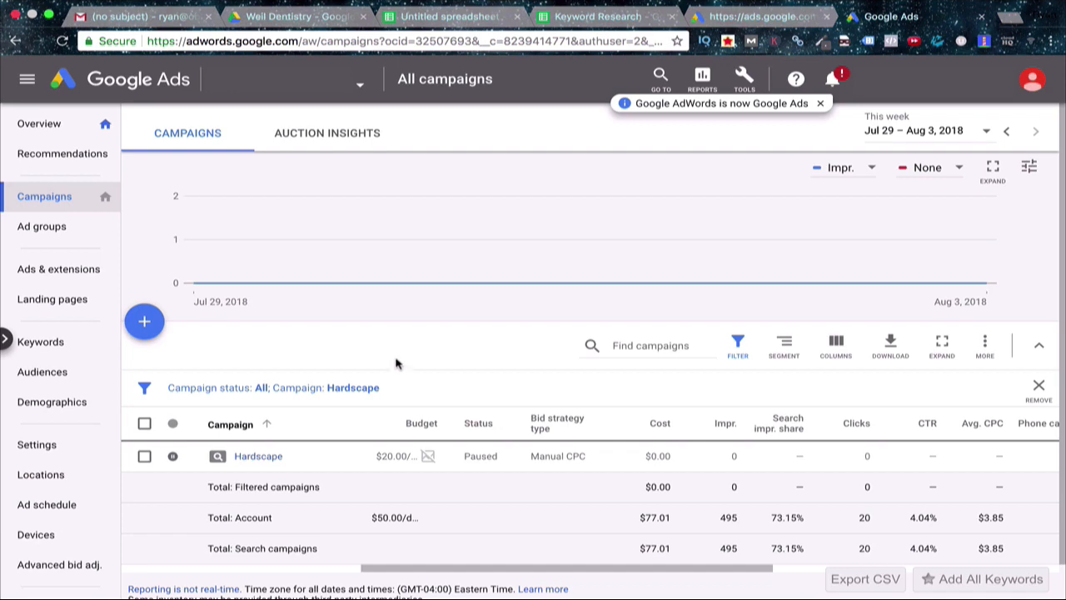
Switch to Google Ads in the browser, open the Hardscape campaign and look through its ad groups
left_click(250, 457)
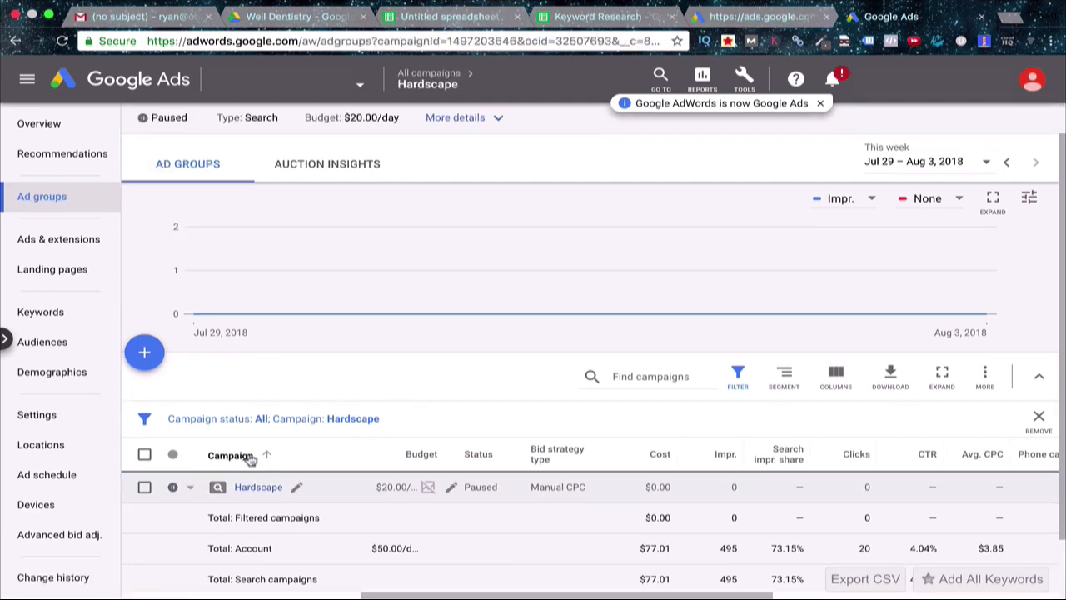
scroll(266, 371, "down", 3)
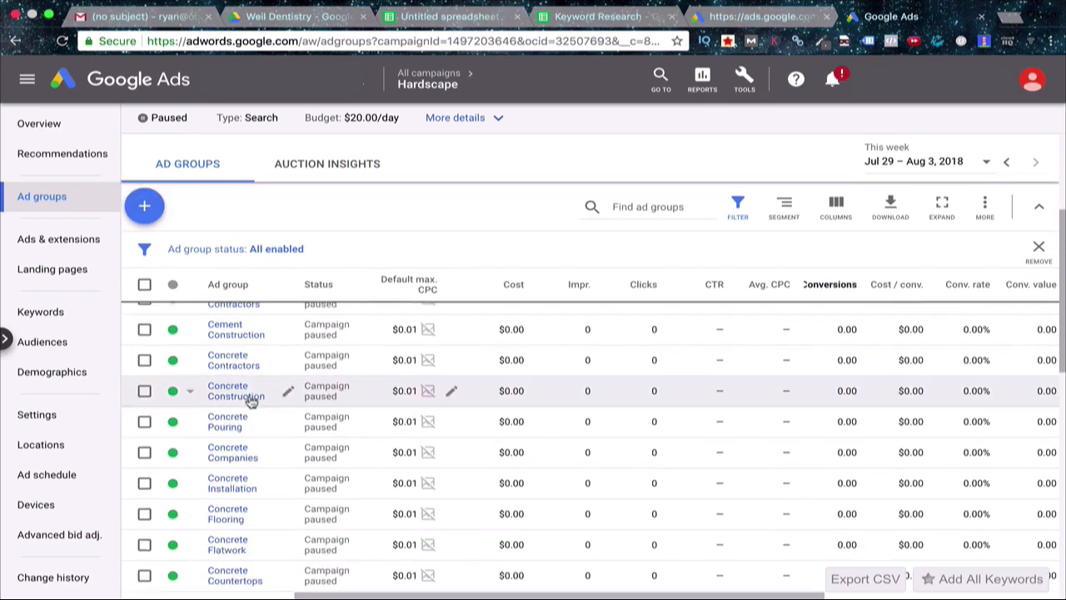
scroll(253, 402, "down", 8)
scroll(250, 400, "up", 10)
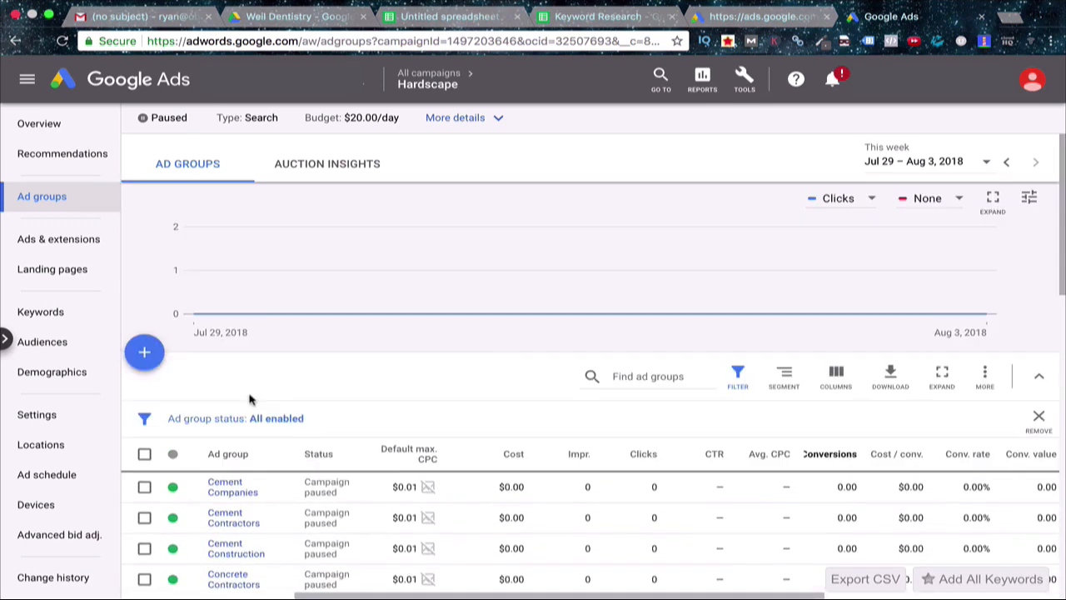
Open the Cement Companies ad group and review its search keywords and its expanded text ads
left_click(231, 487)
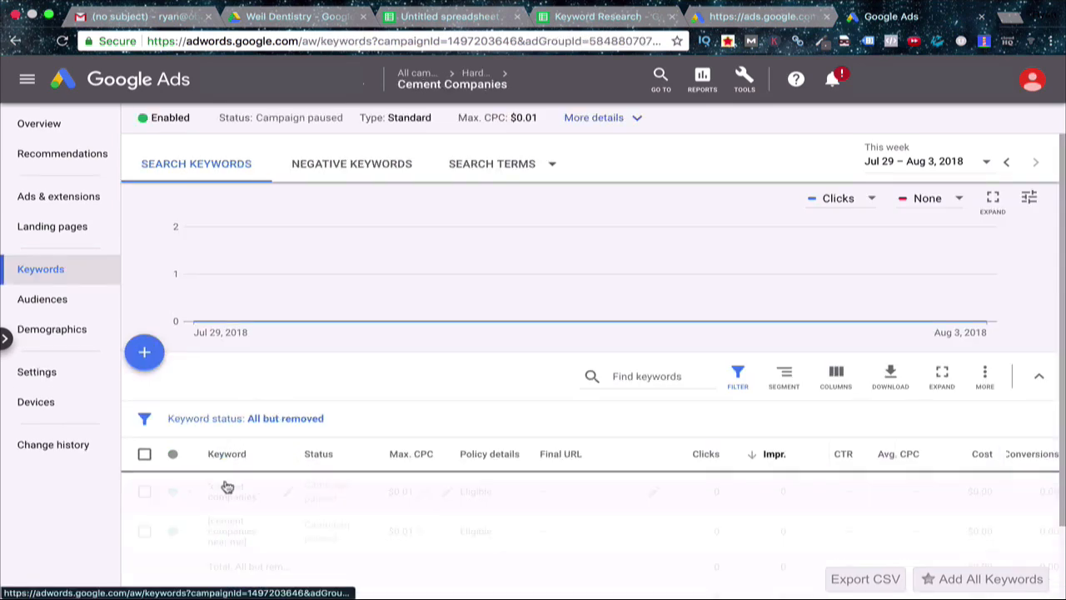
scroll(228, 486, "down", 1)
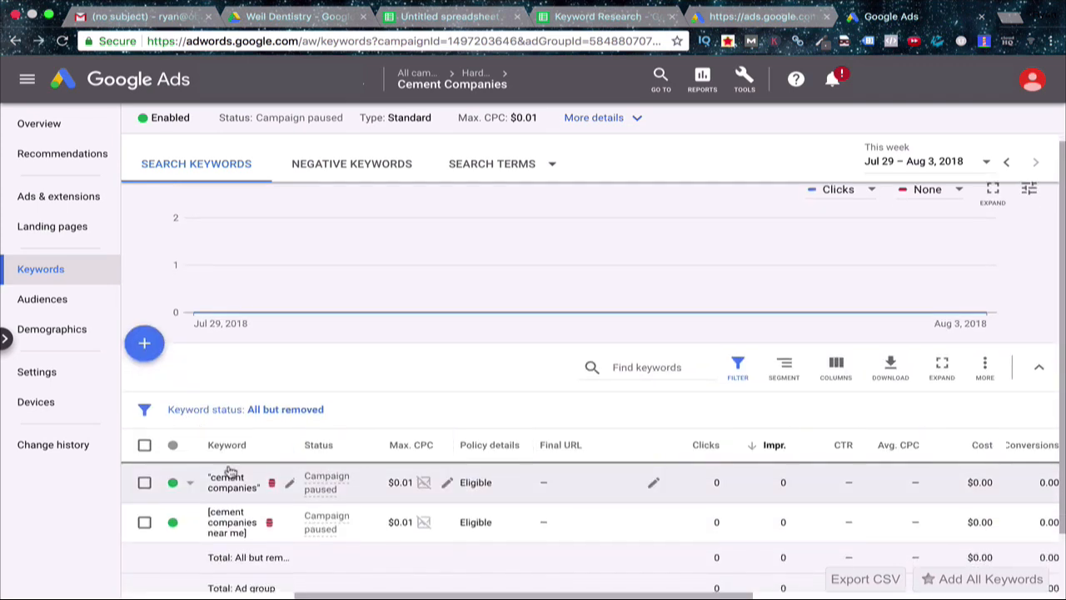
left_click(52, 198)
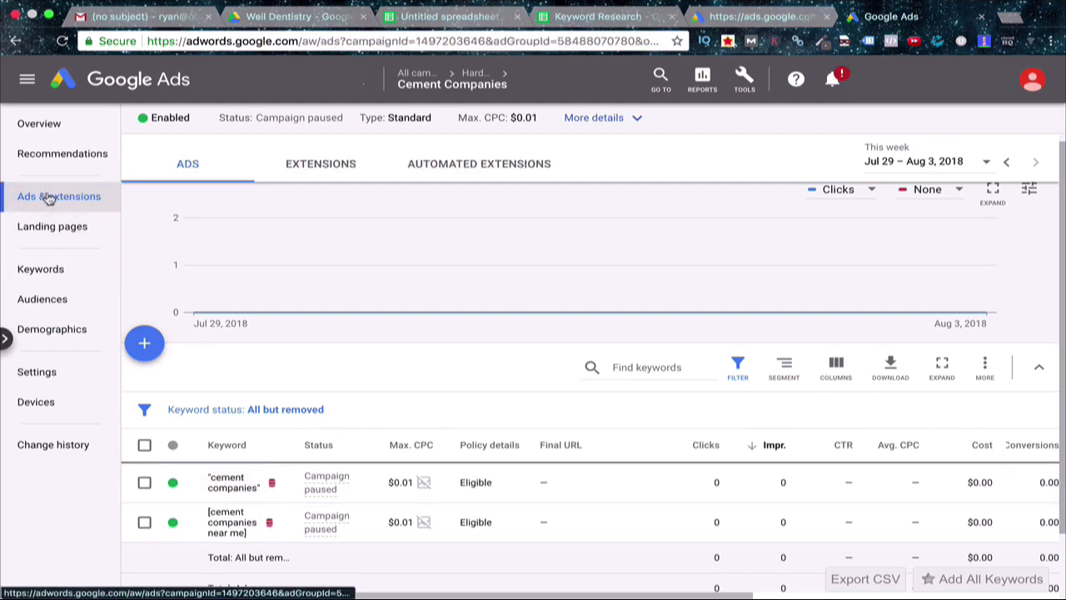
scroll(307, 334, "down", 2)
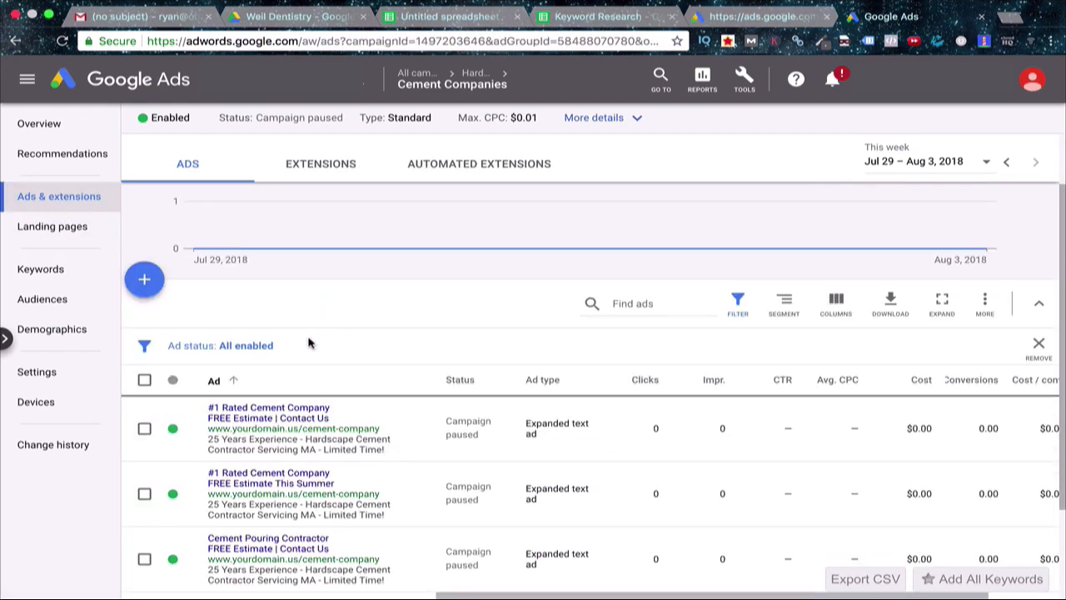
scroll(288, 425, "down", 2)
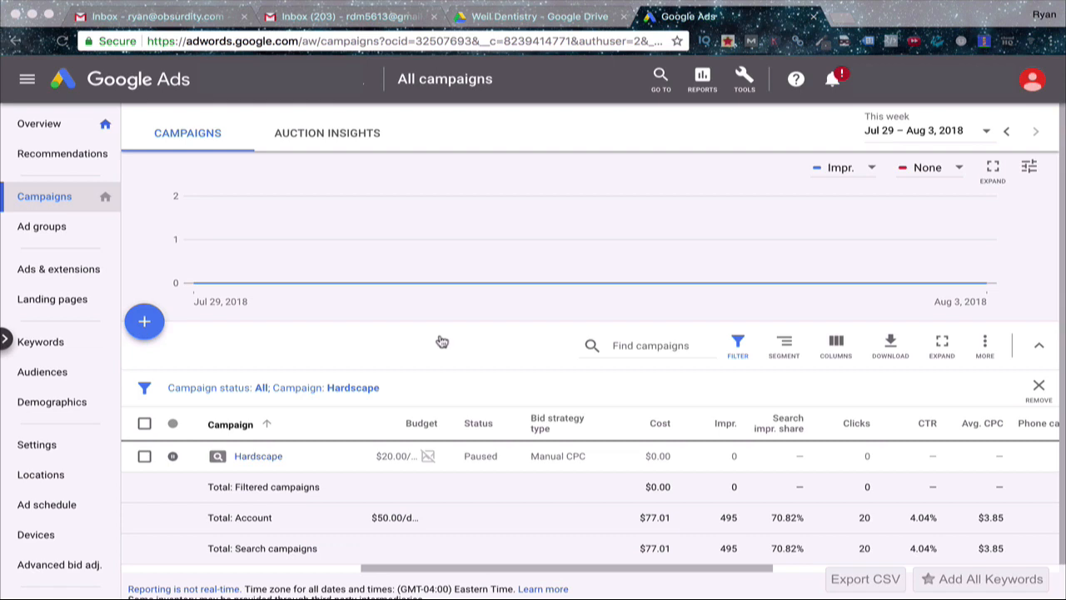
Open the Hardscape campaign's settings and examine the Networks and Locations options, closing both without changes
left_click(41, 444)
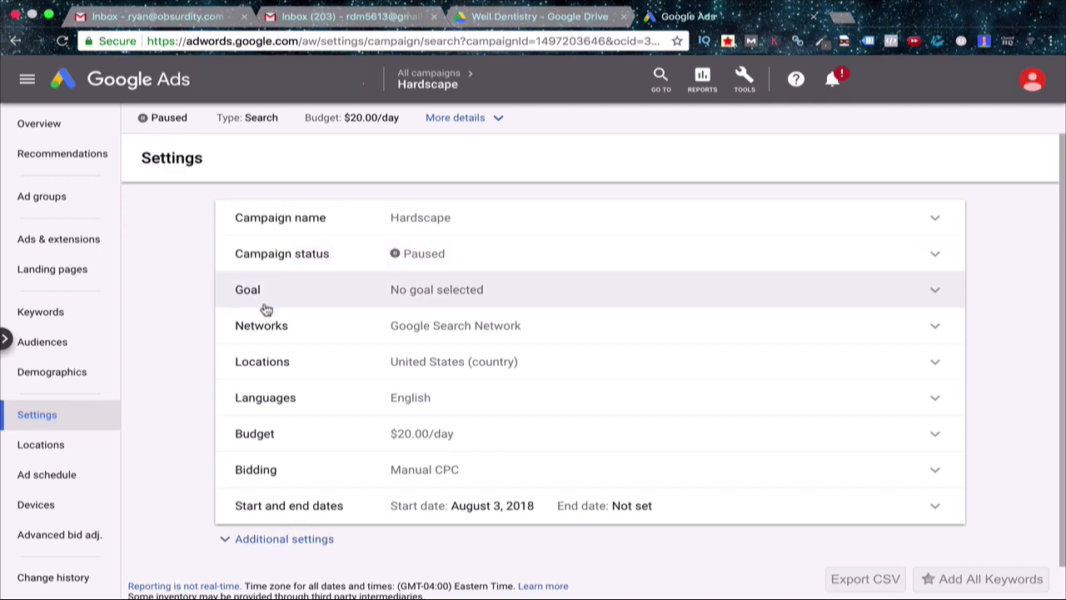
left_click(607, 336)
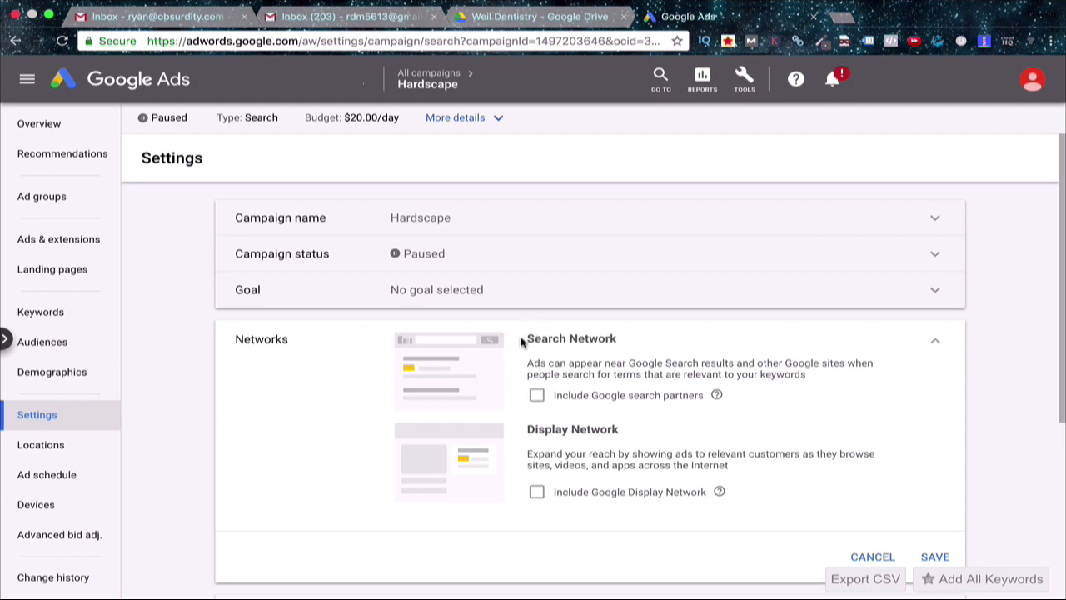
left_click_drag(522, 338, 618, 335)
left_click(600, 363)
left_click(872, 558)
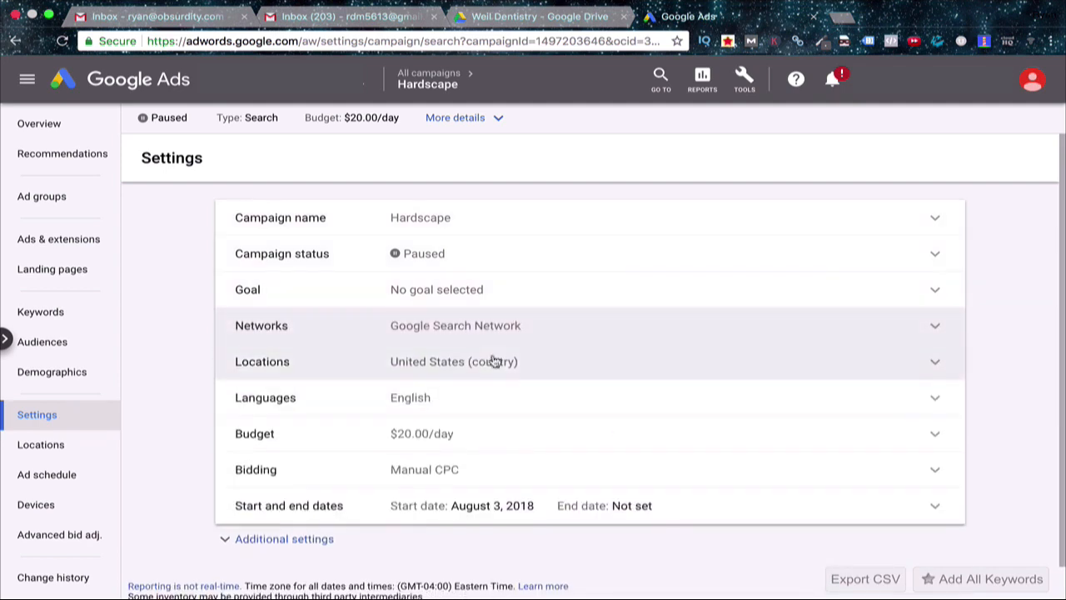
left_click(568, 362)
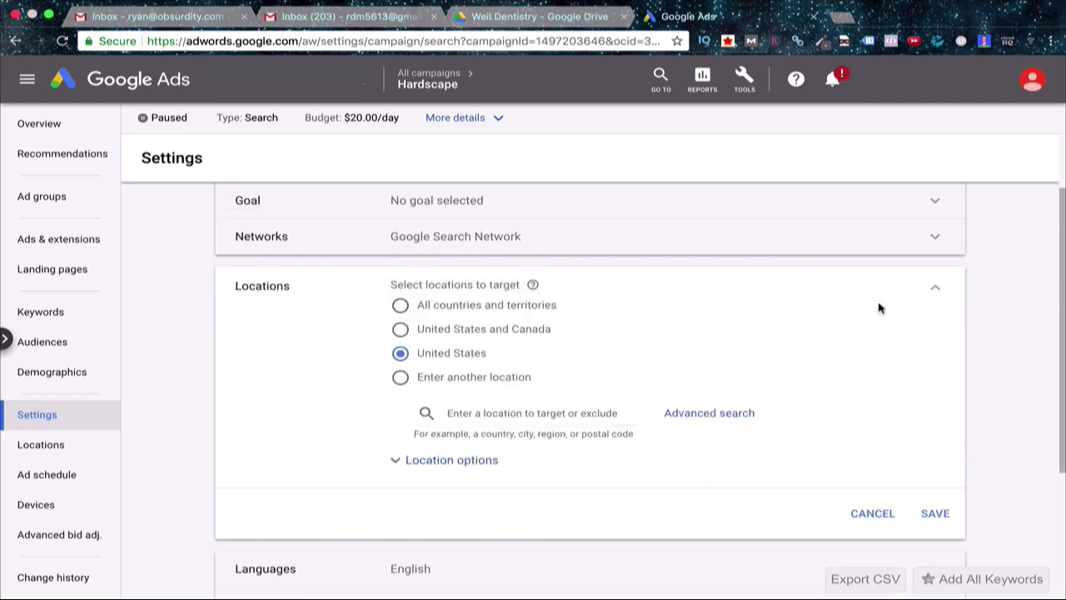
left_click(935, 287)
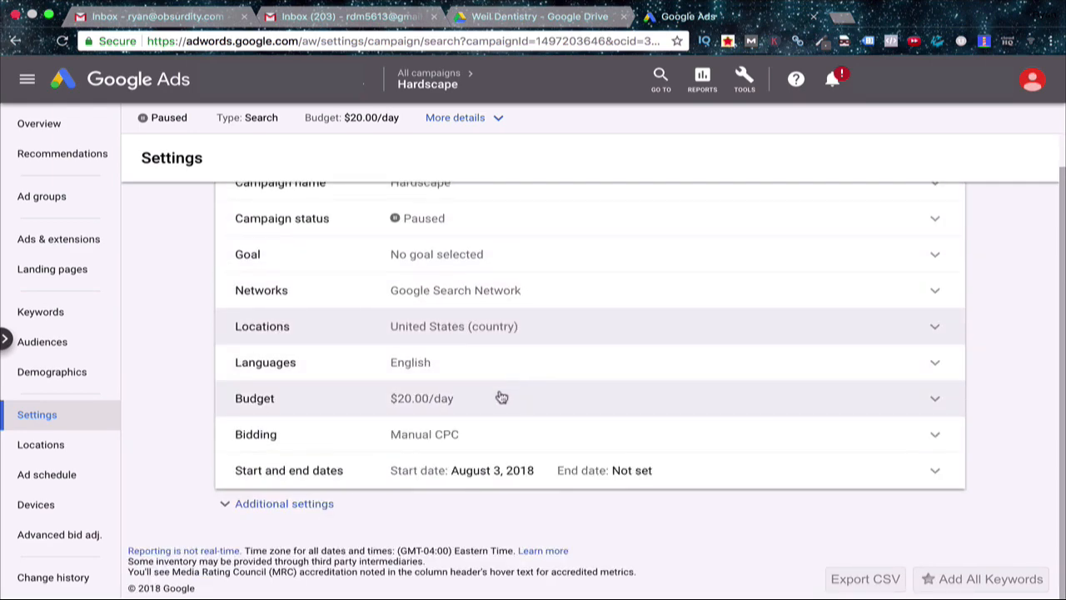
Expand the campaign's additional settings and examine the Bidding and Dynamic Search Ads options, closing both without changes
left_click(226, 504)
scroll(221, 483, "down", 3)
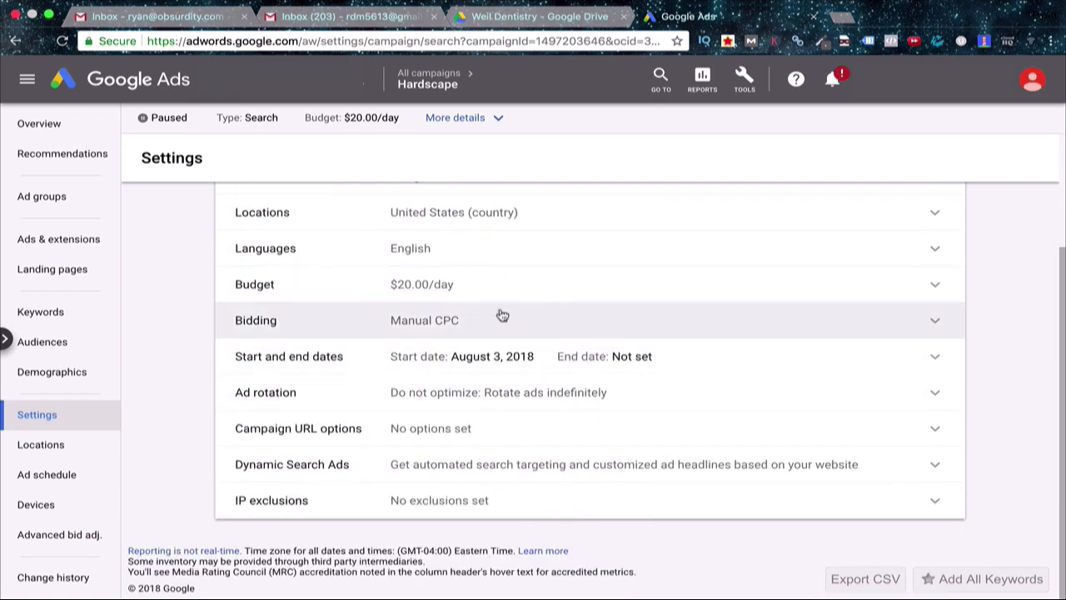
left_click(591, 324)
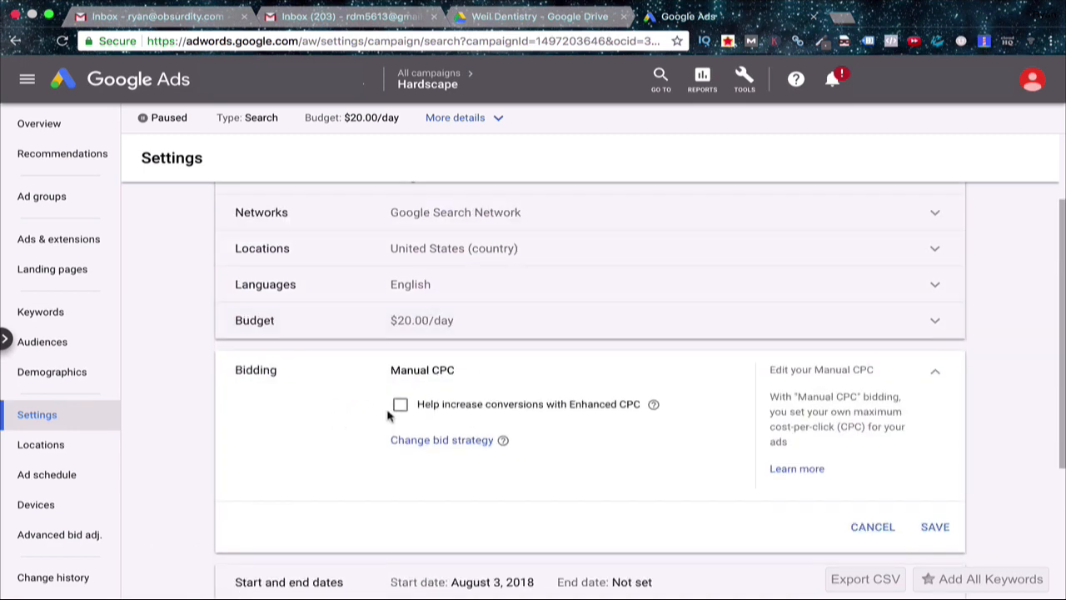
left_click(866, 527)
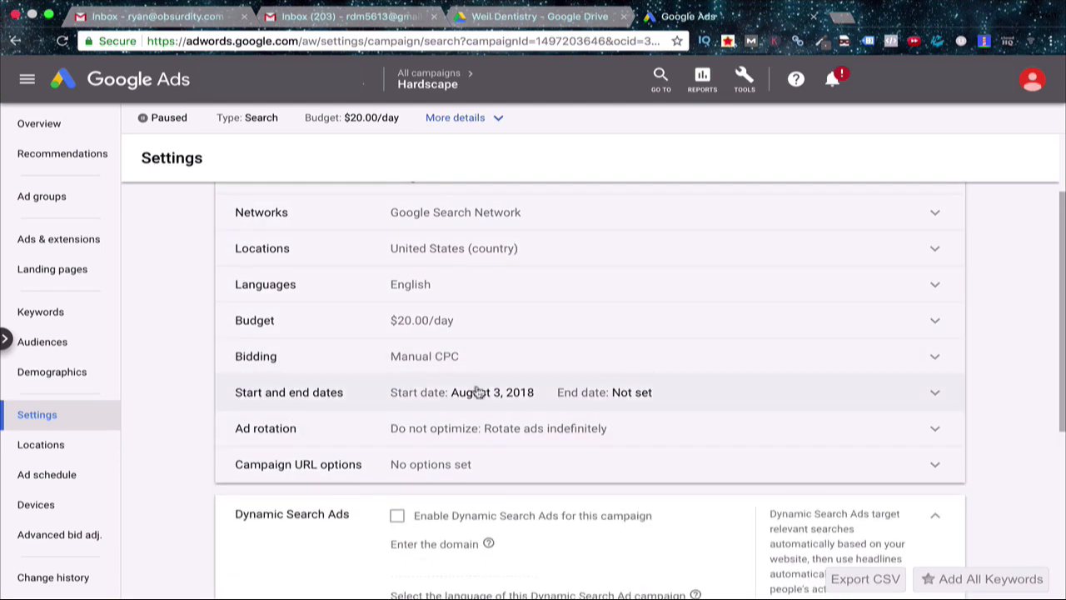
scroll(642, 421, "down", 2)
left_click(939, 363)
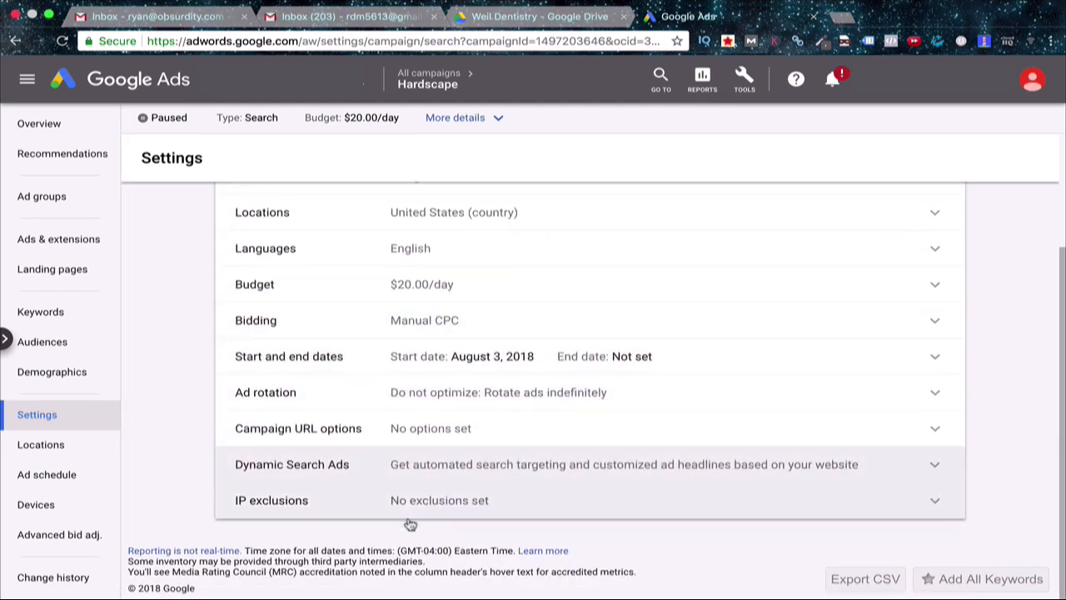
Remove United States from the Hardscape campaign's targeted locations
left_click(41, 445)
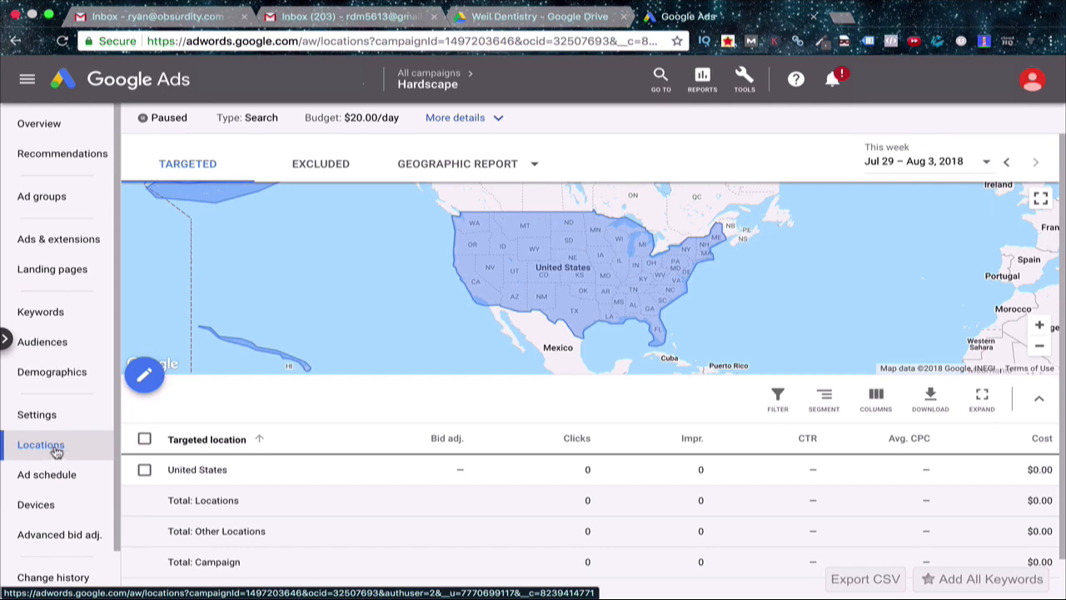
left_click(145, 472)
left_click(238, 403)
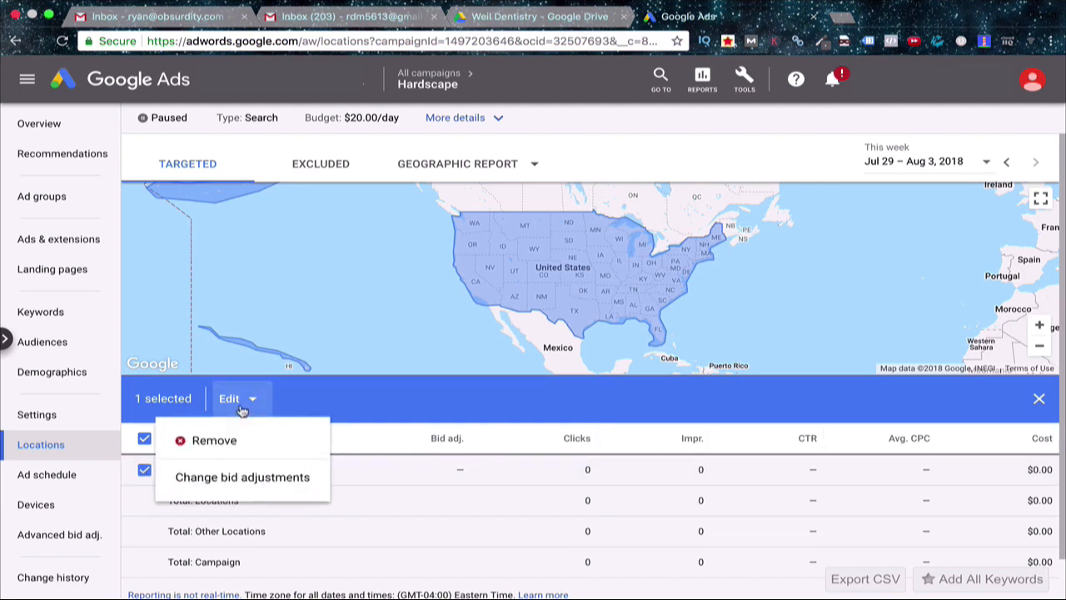
left_click(223, 440)
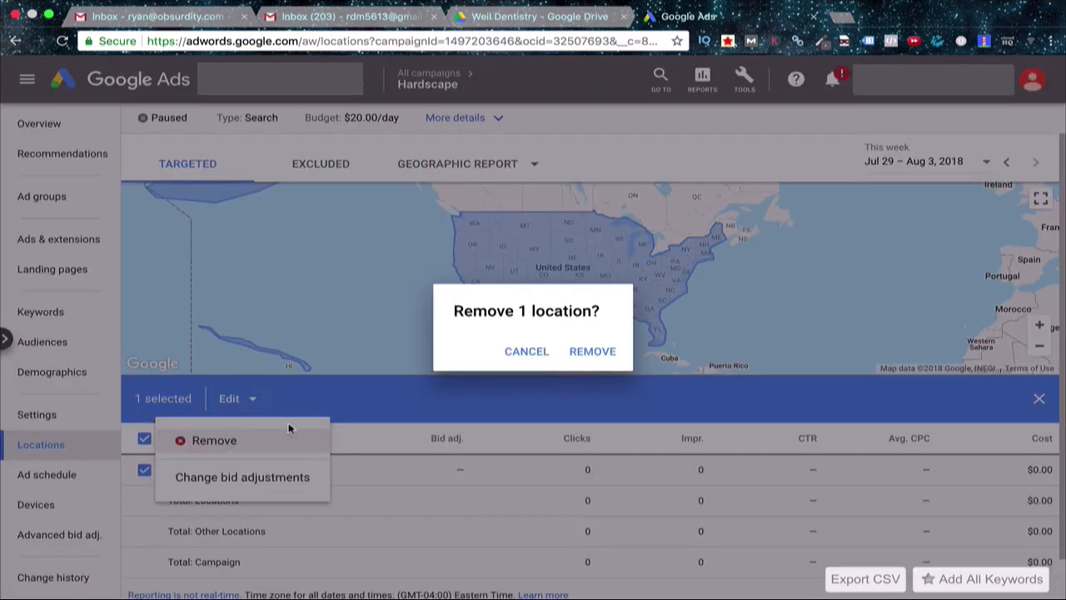
left_click(593, 351)
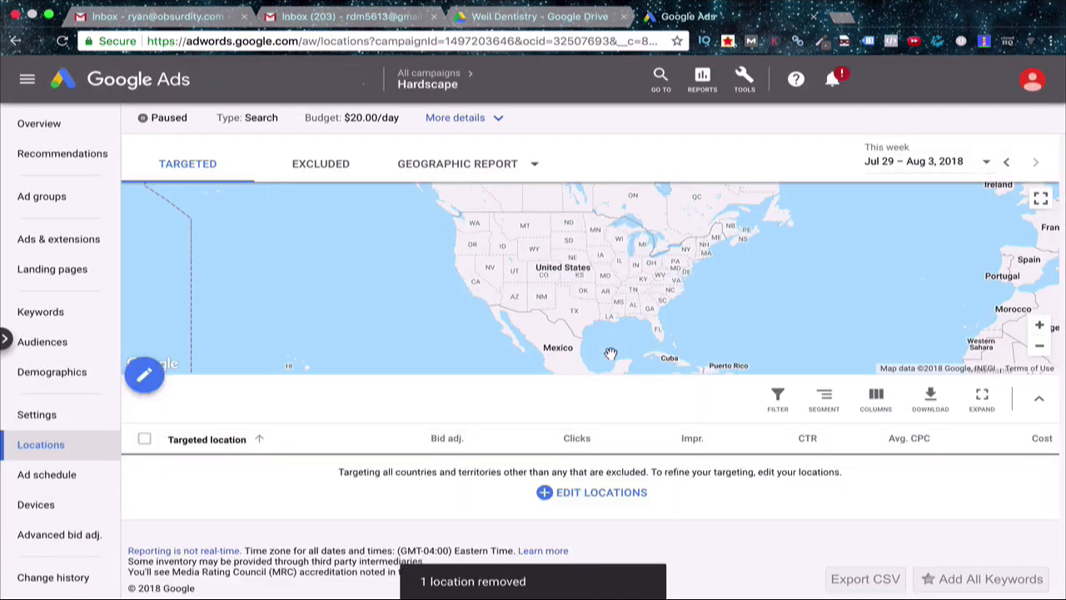
Start editing the campaign's locations with radius targeting and set the distance to 10 mi
left_click(547, 500)
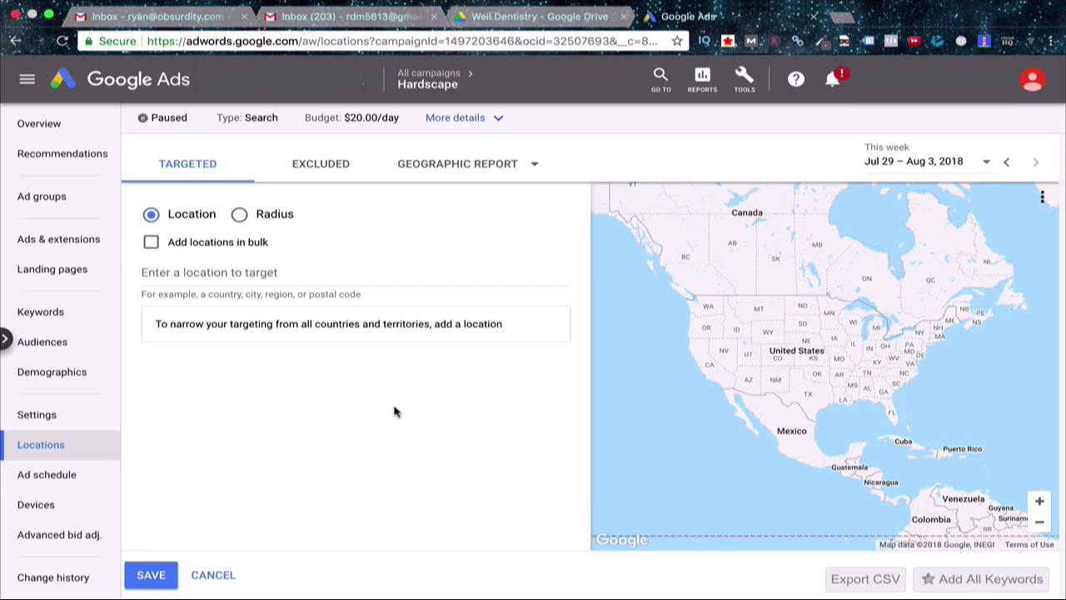
left_click(240, 216)
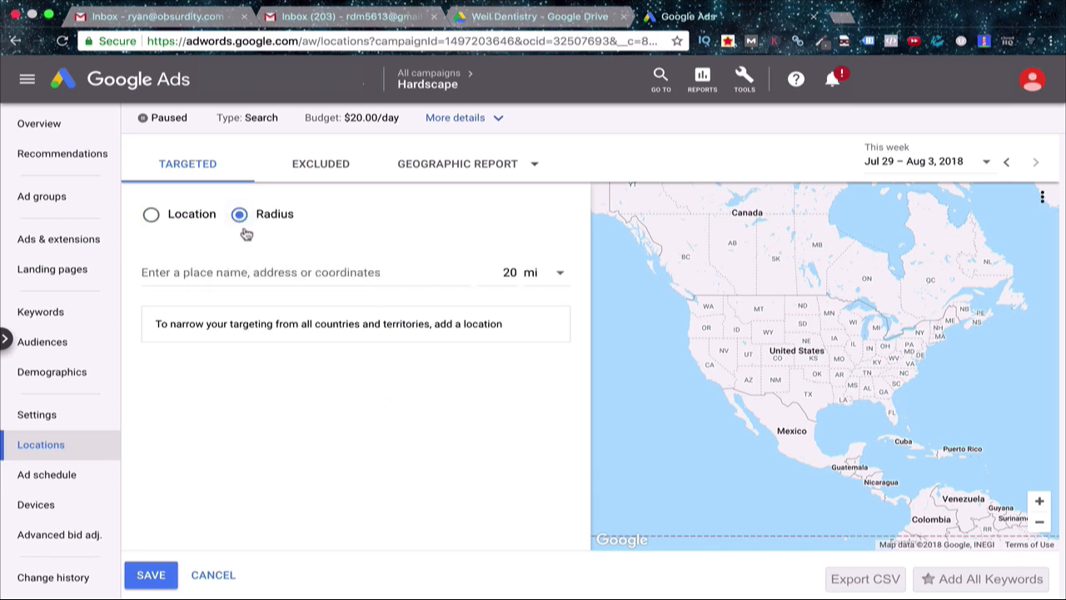
left_click(559, 274)
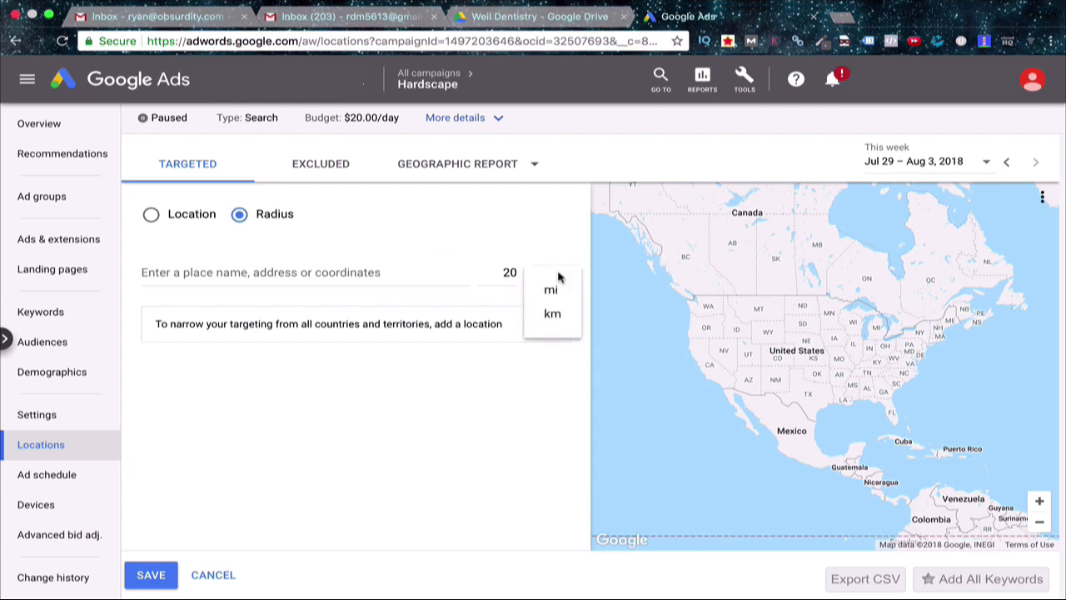
left_click(552, 289)
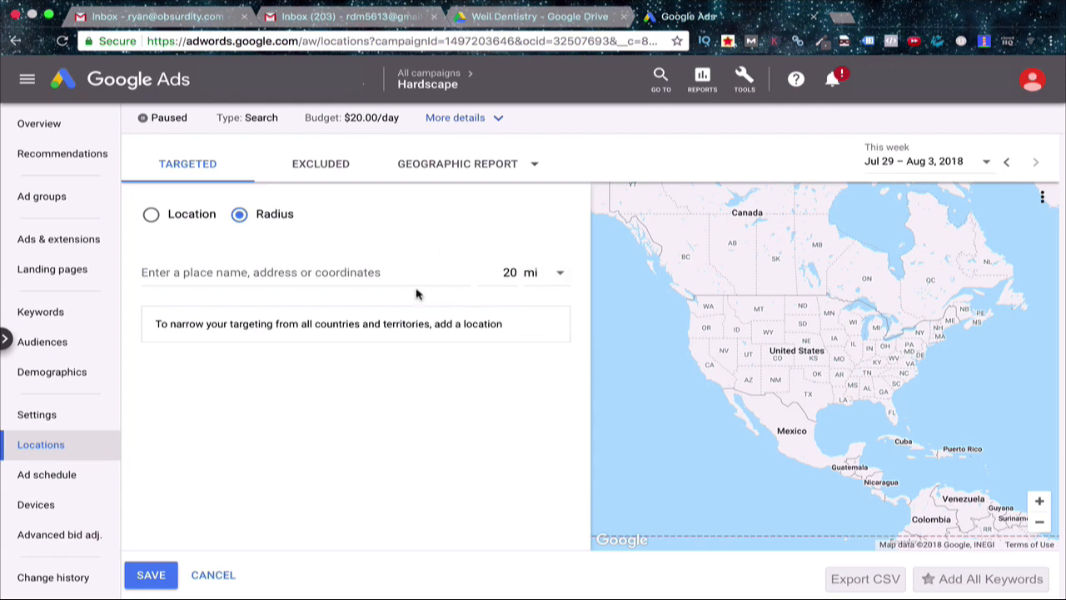
left_click(506, 275)
double_click(503, 274)
type("10")
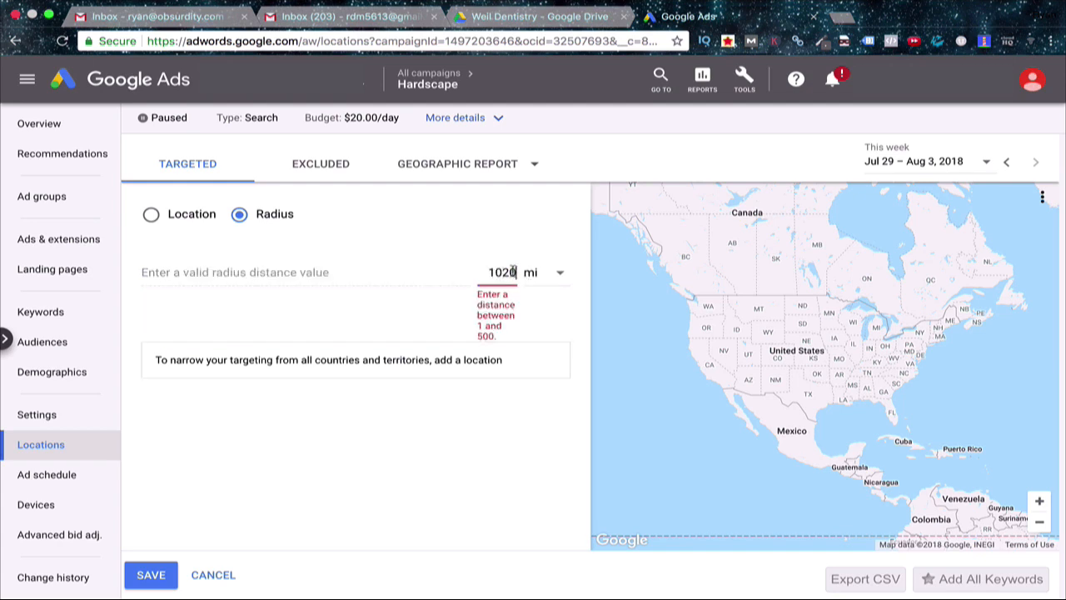
key("Delete")
key("Delete")
Search for "boston", add Boston, MA as the centre of the radius target, and save the locations
left_click(289, 283)
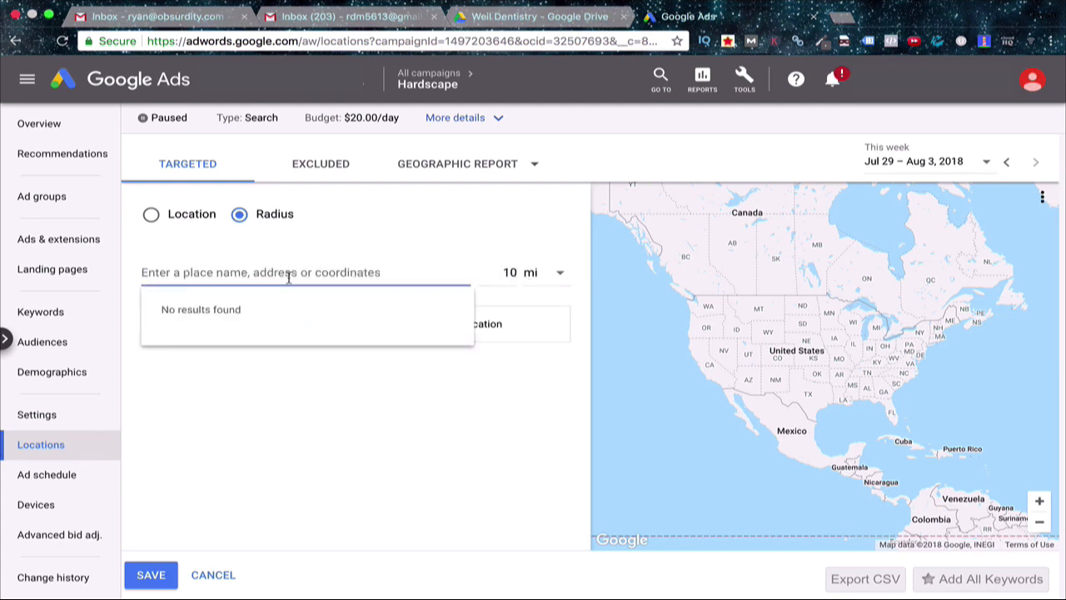
type("boston")
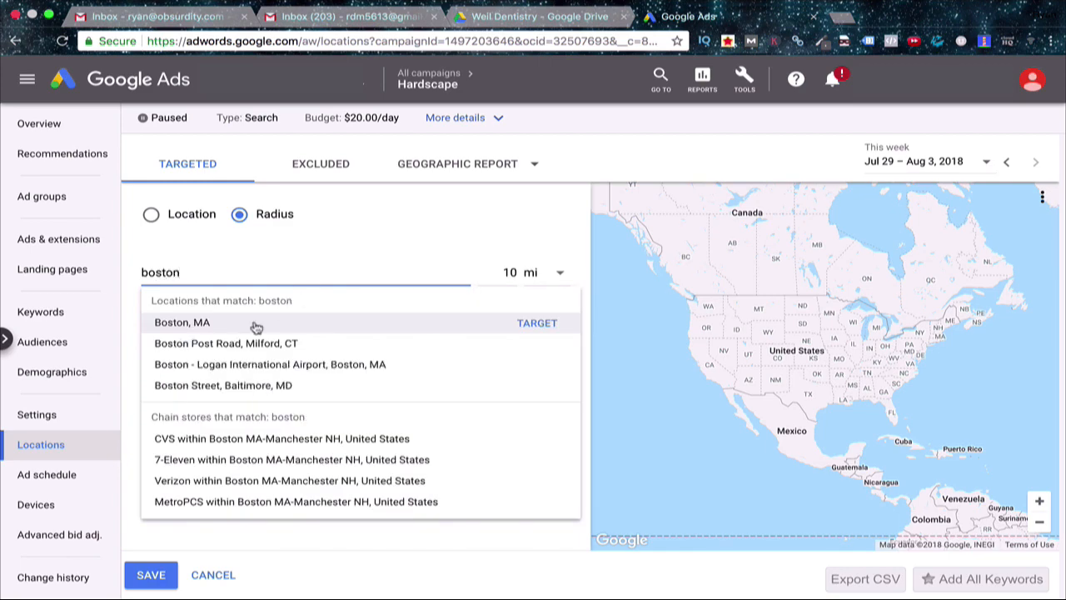
left_click(255, 325)
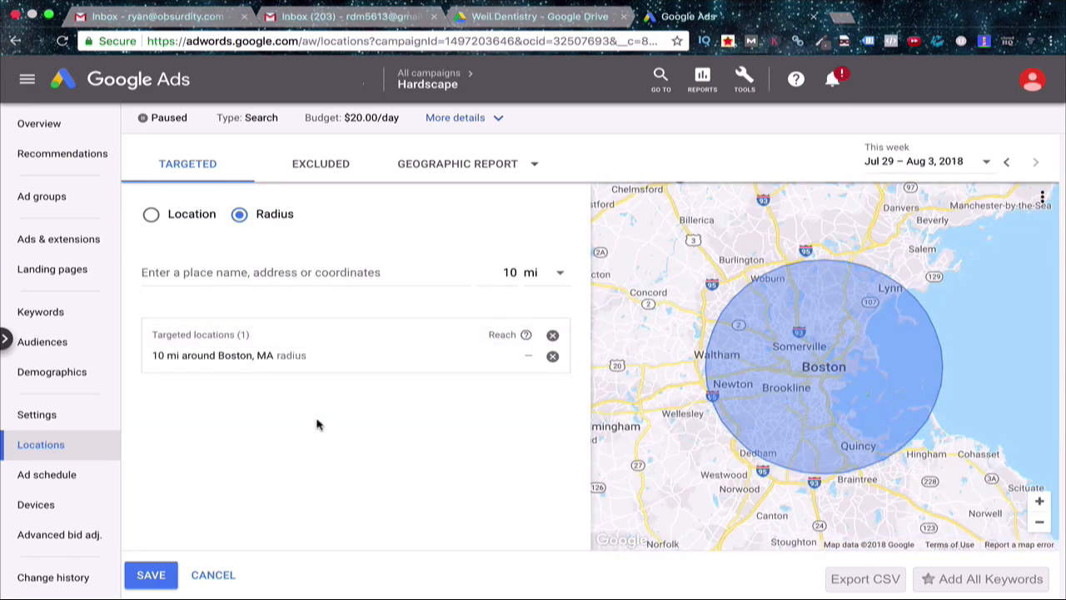
left_click(163, 575)
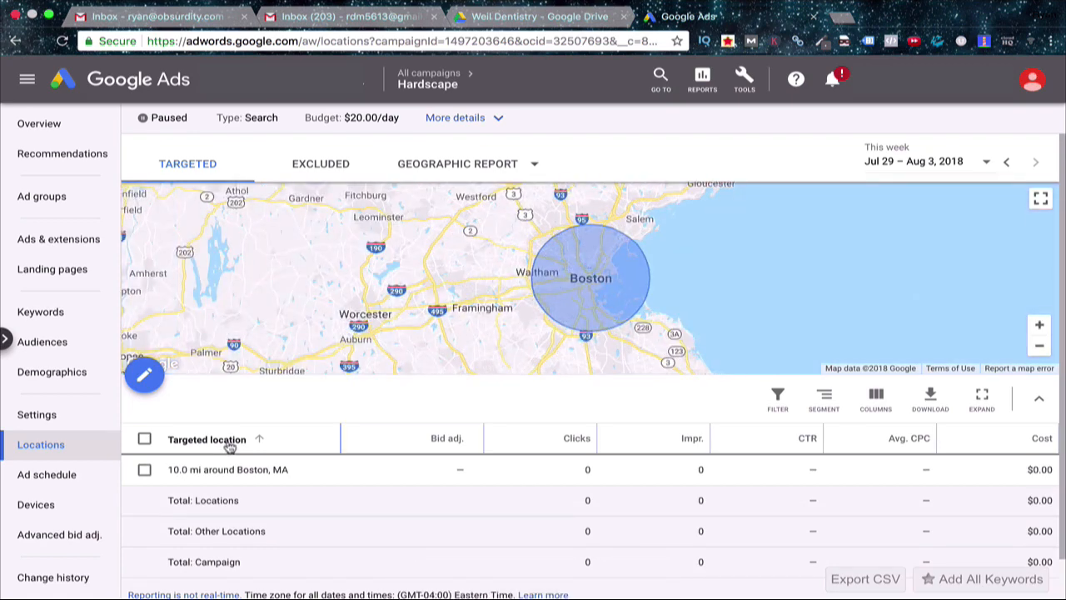
Start editing the Hardscape campaign's ad schedule and add time ranges to build six All days rows
left_click(75, 474)
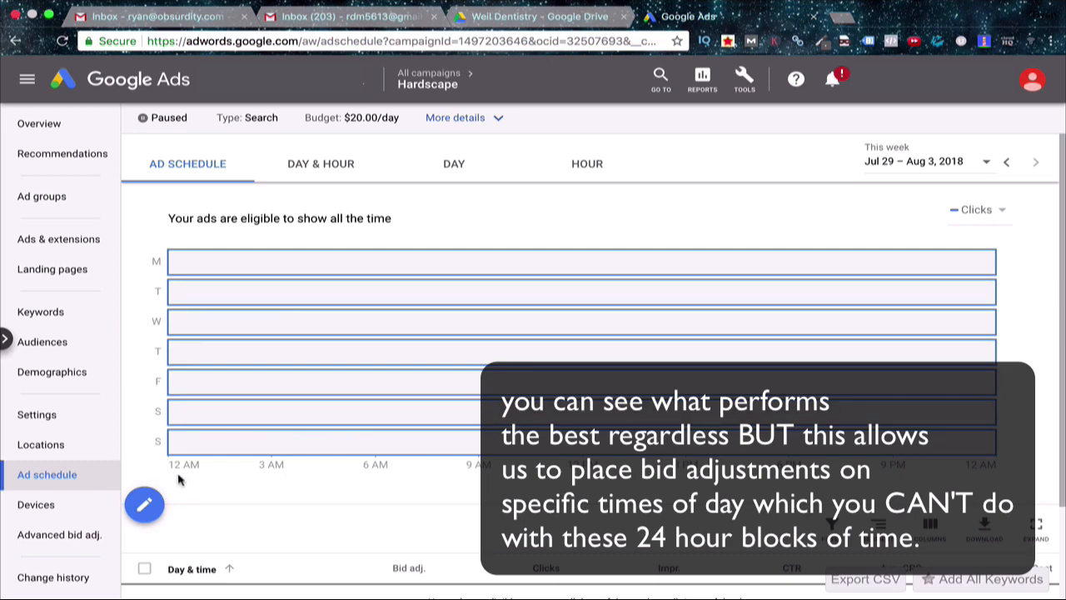
left_click(144, 504)
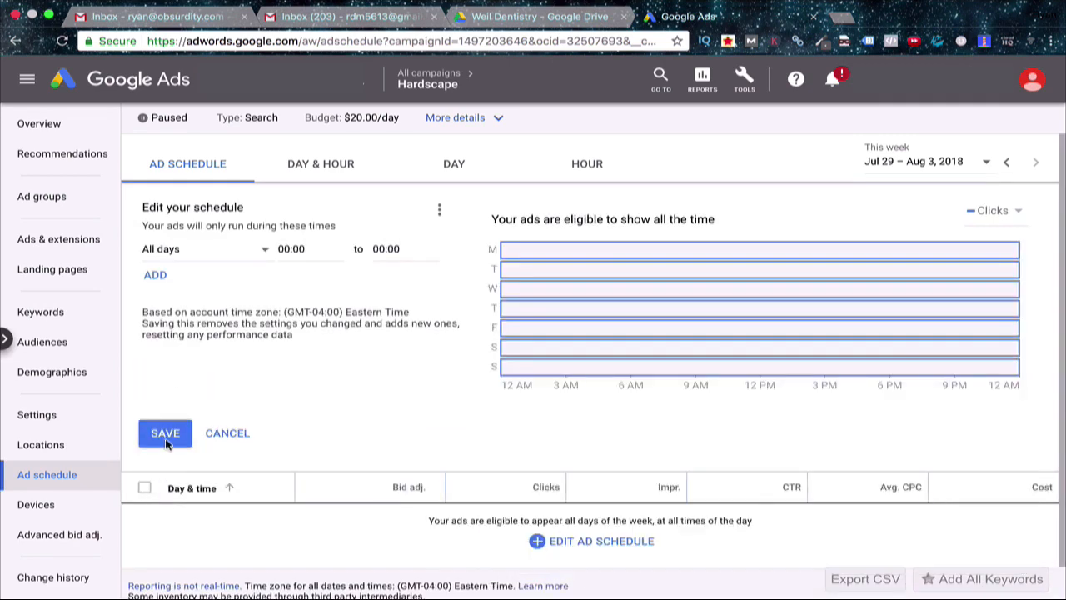
left_click(154, 275)
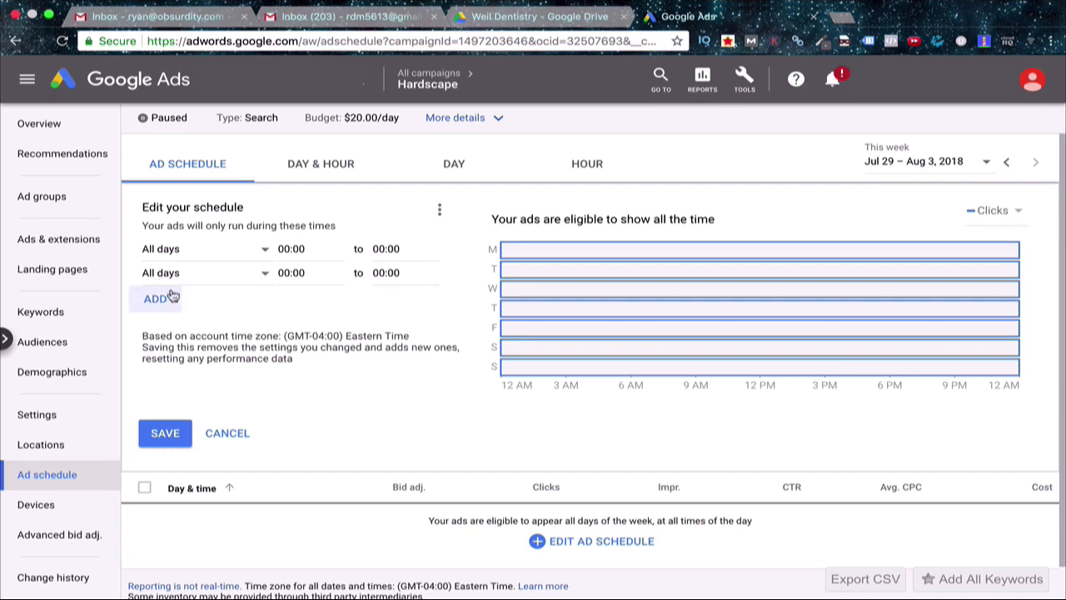
left_click(171, 297)
left_click(158, 323)
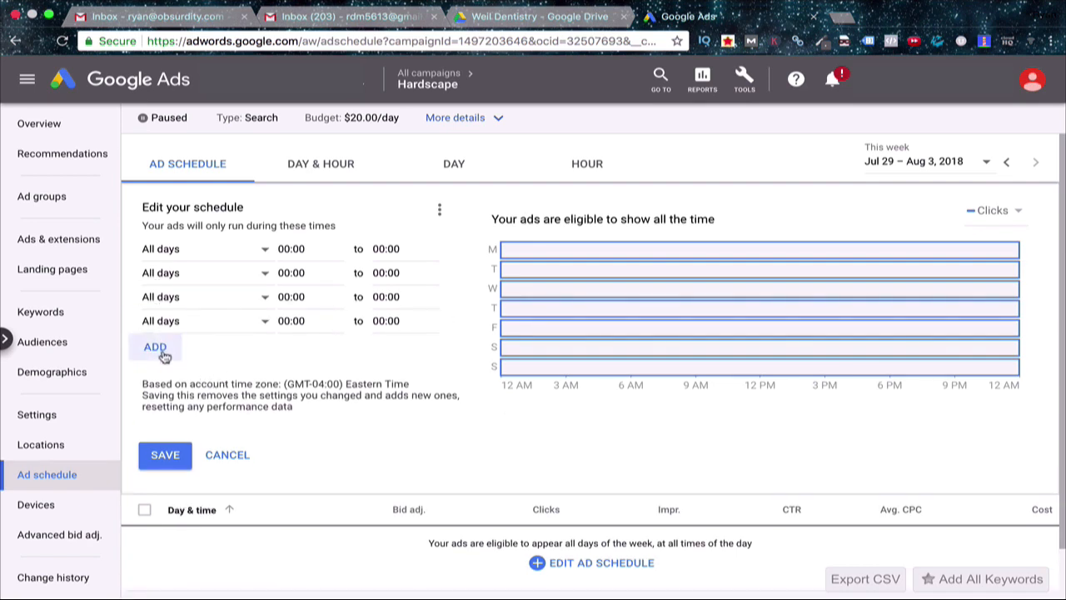
left_click(158, 349)
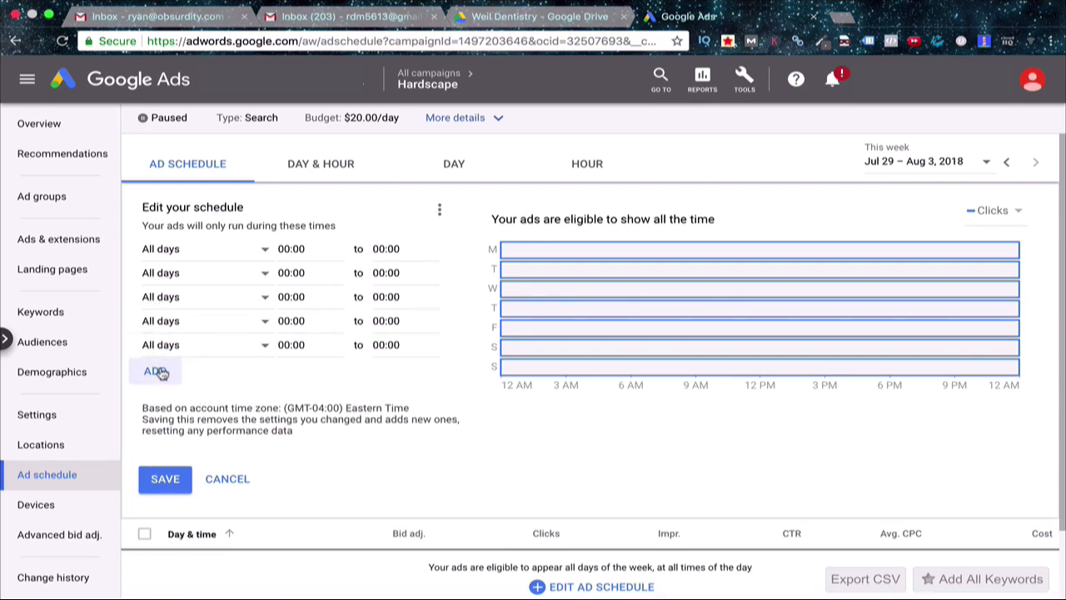
left_click(158, 372)
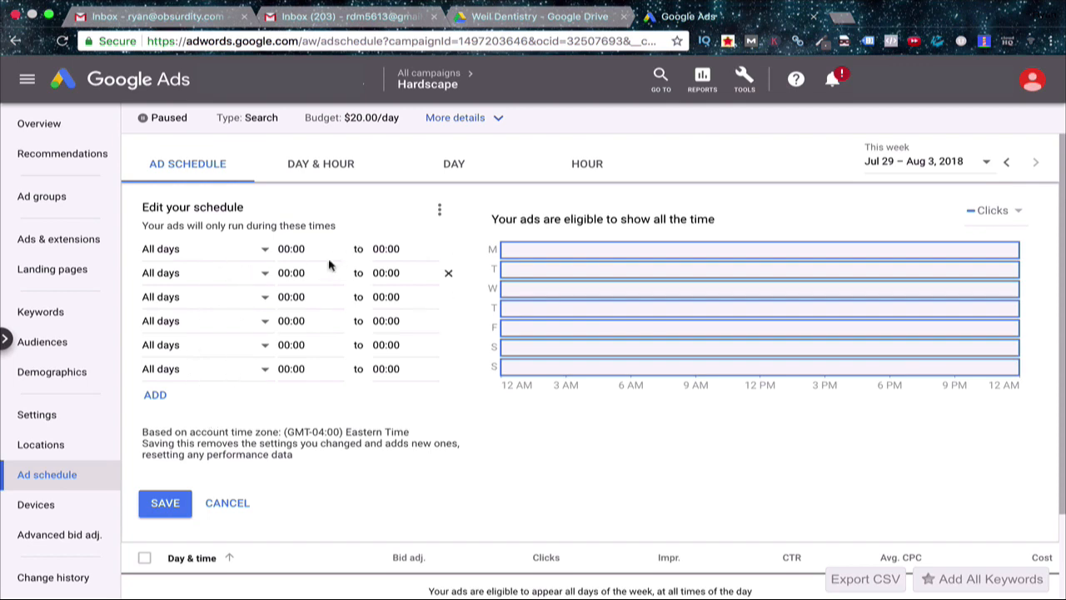
left_click(449, 248)
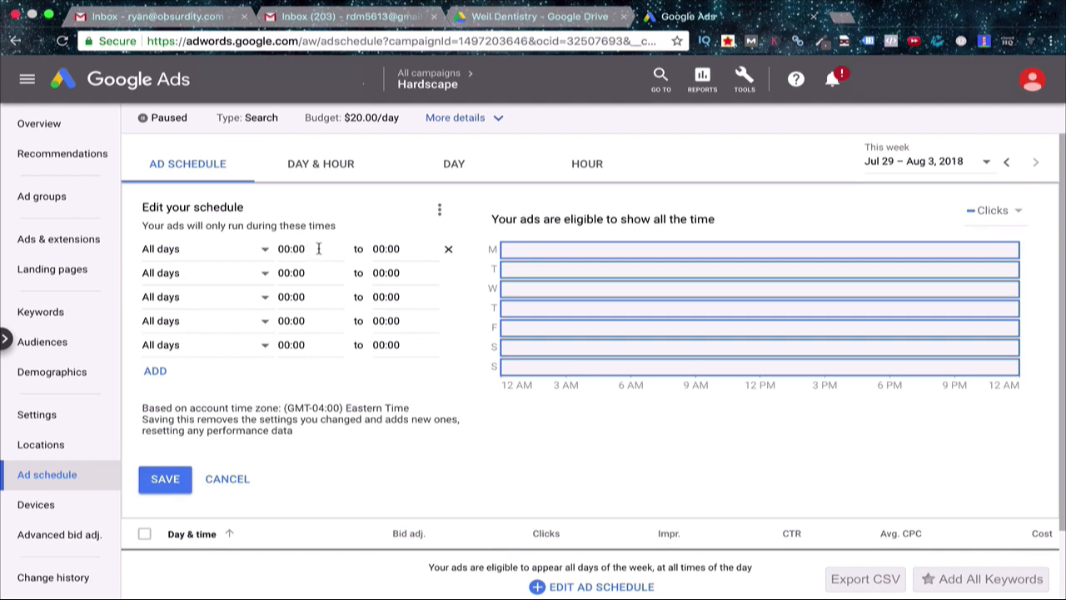
Set the first All days range to 00:00–04:00 and the second to 04:00–08:00
left_click(377, 248)
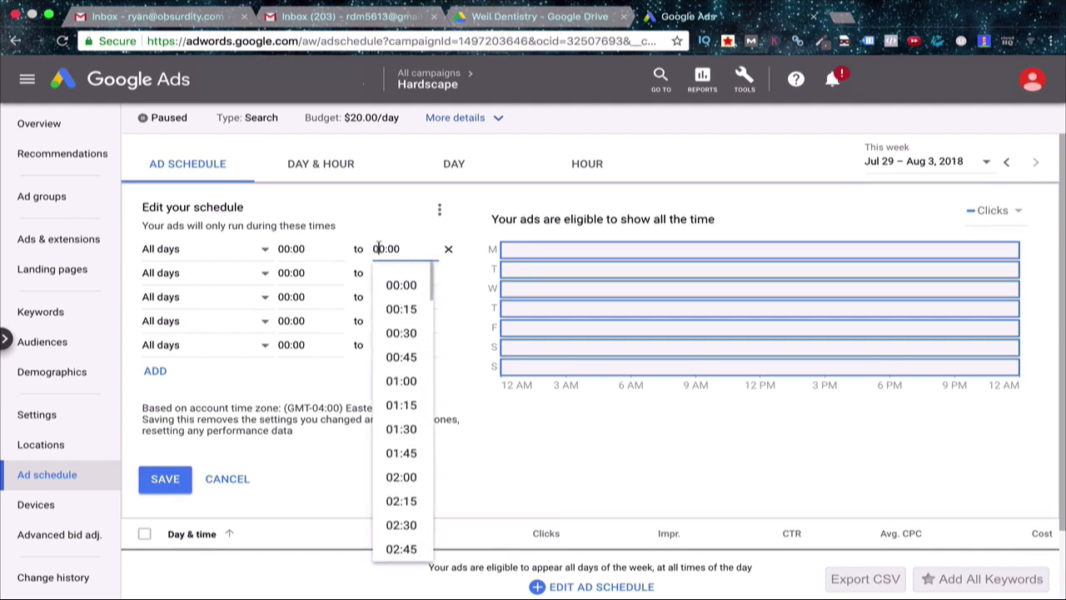
scroll(395, 344, "down", 5)
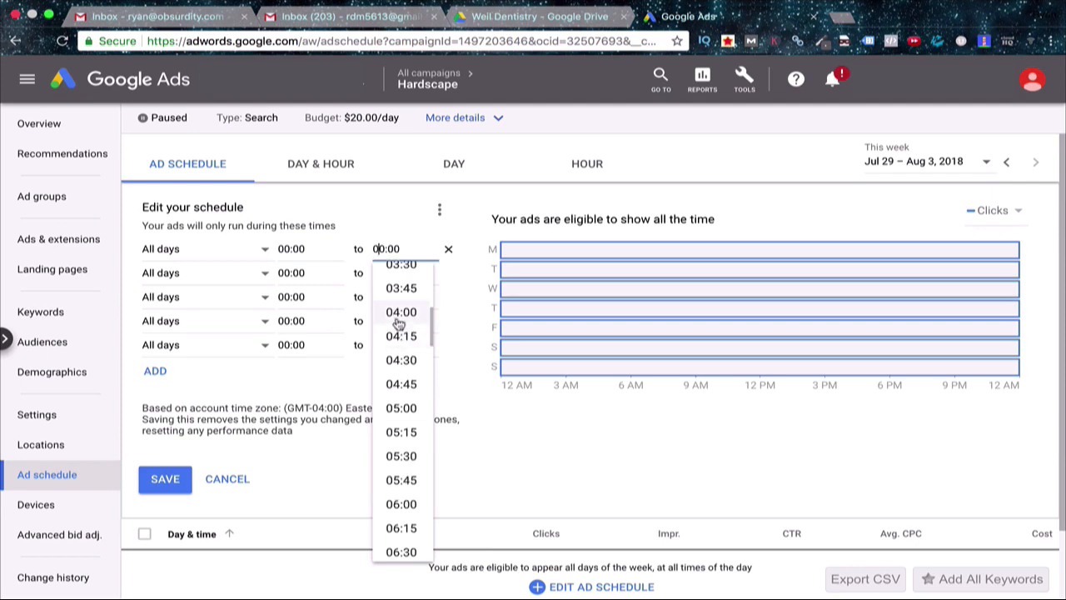
left_click(397, 314)
left_click(284, 273)
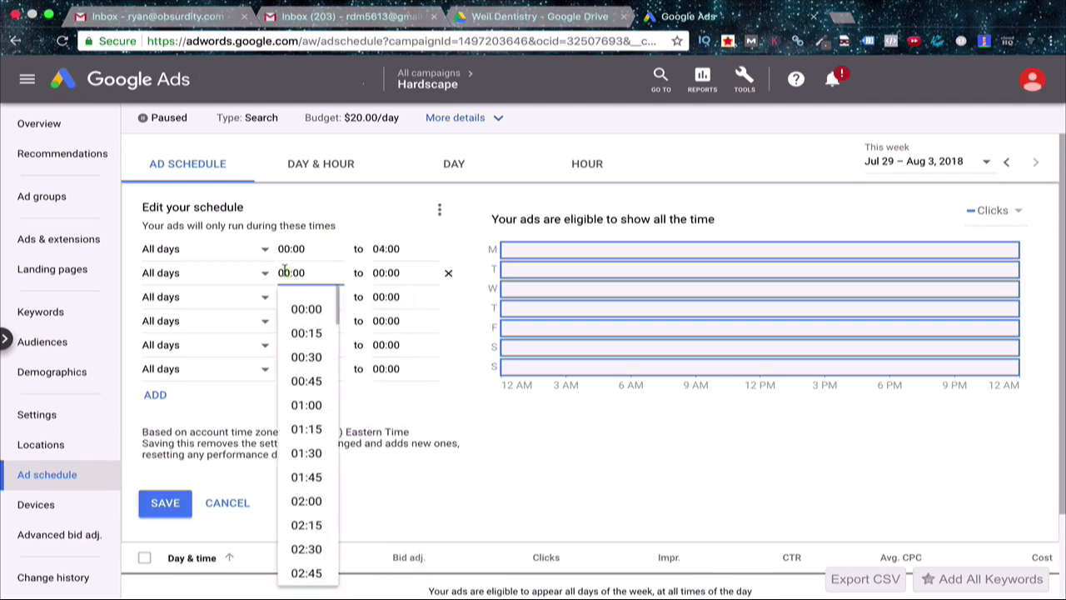
type("04:00")
left_click(379, 273)
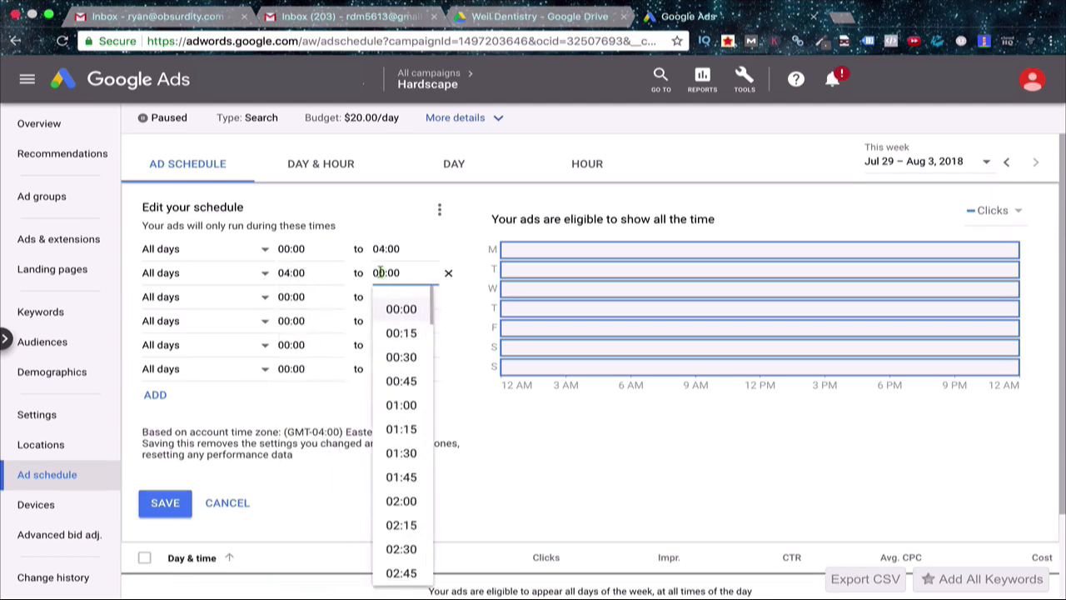
type("8")
Set the third All days range to 08:00–12:00 and the fourth to 12:00–16:00
left_click(283, 297)
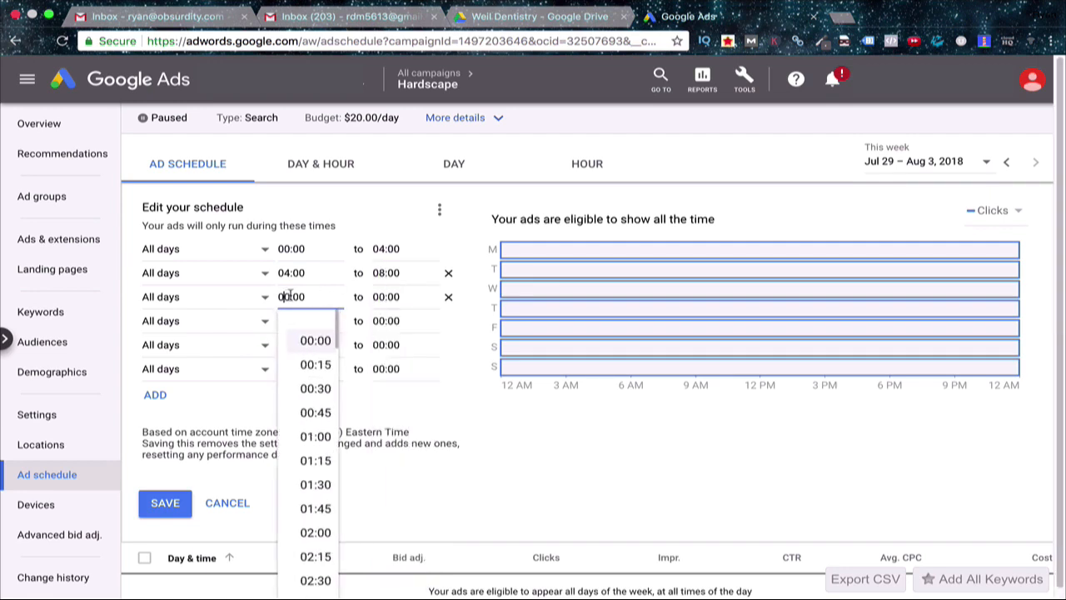
type("8")
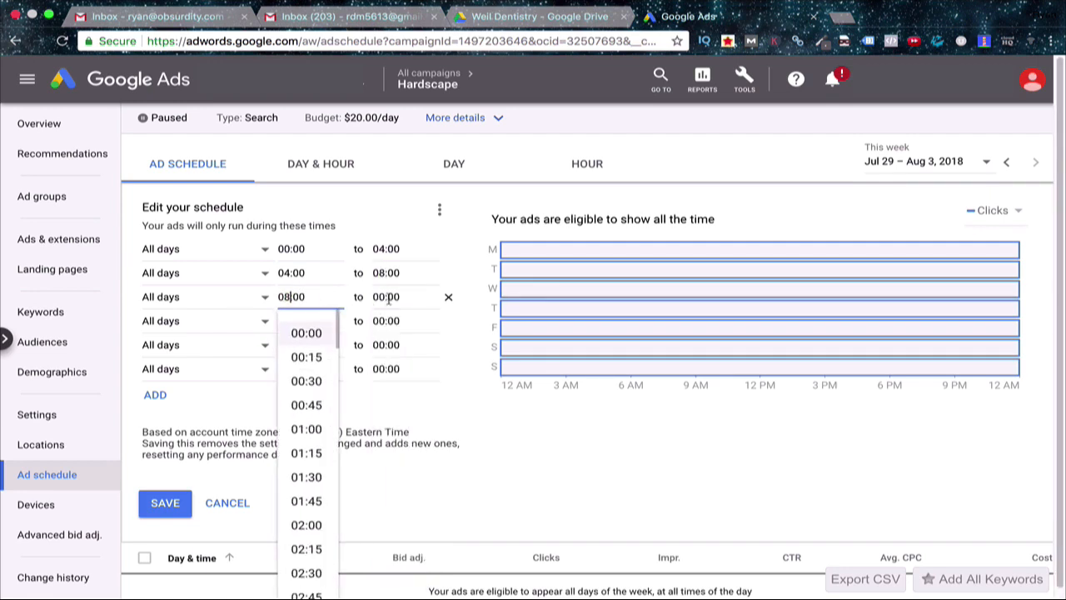
left_click(376, 296)
type("12")
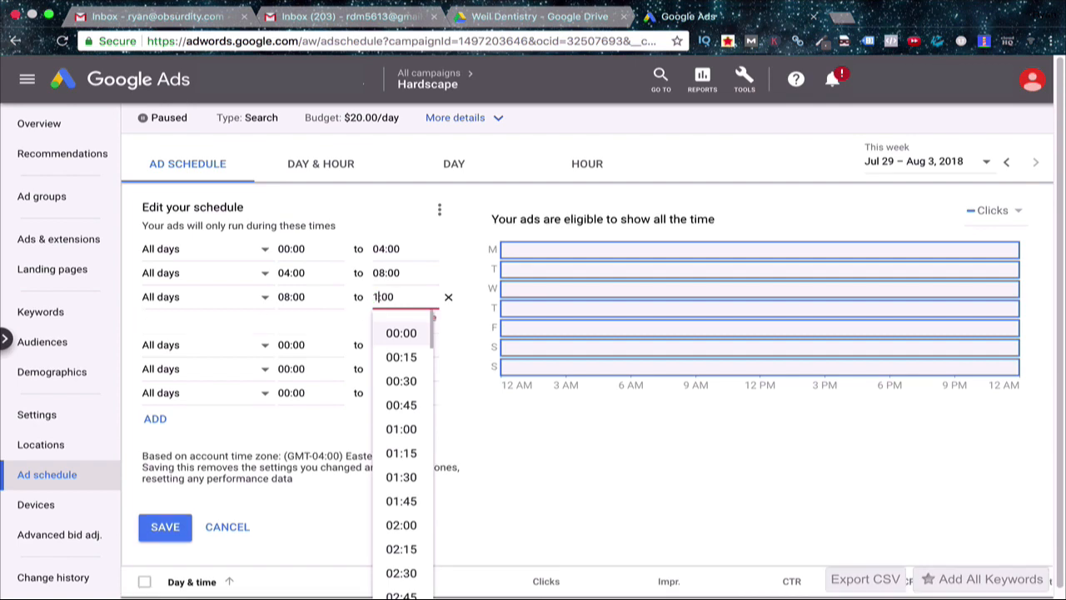
left_click(284, 320)
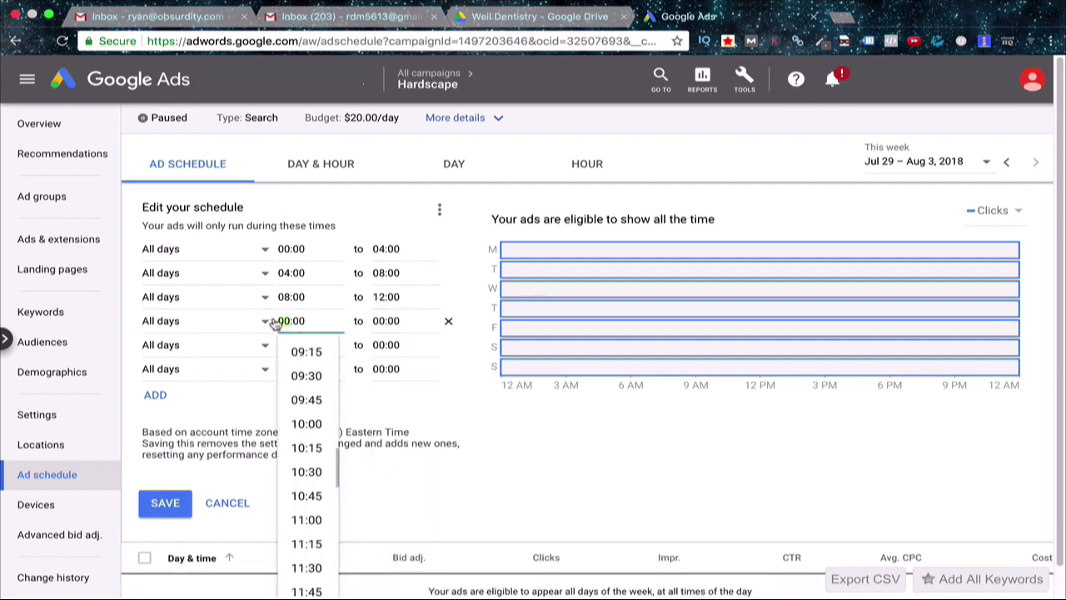
left_click(277, 321)
type("12")
left_click(381, 324)
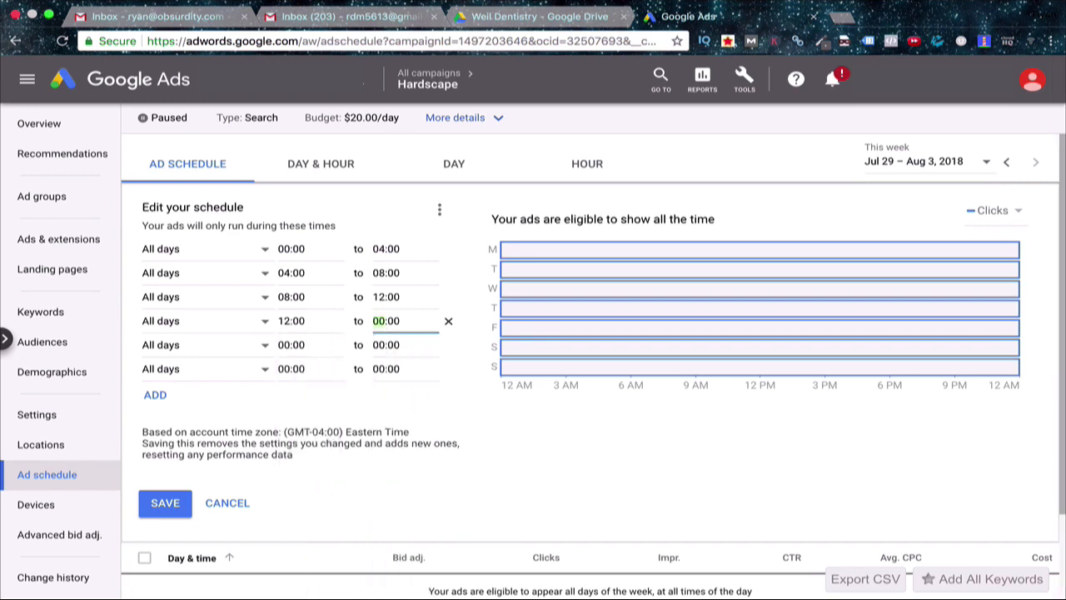
type("16")
Set the fifth All days range to 16:00–20:00 and the sixth to 20:00–23:45, and save the ad schedule
left_click(287, 345)
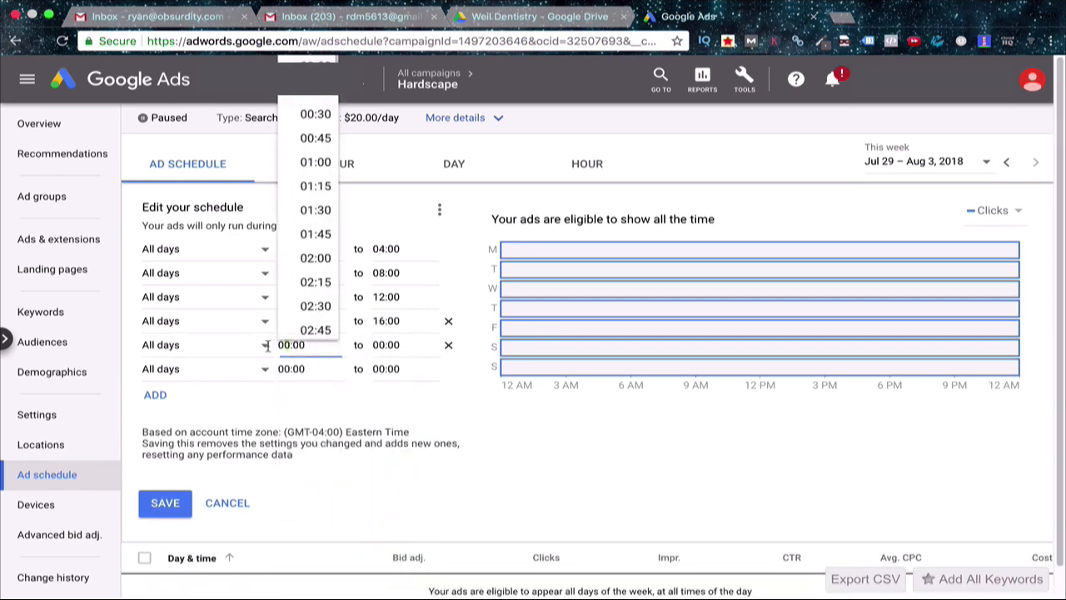
type("16")
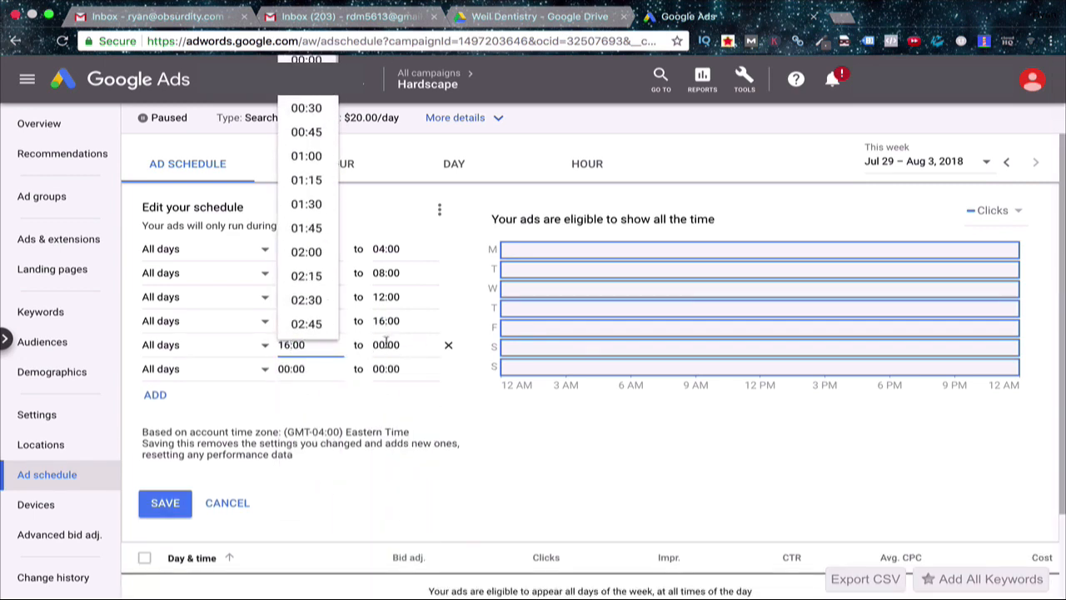
left_click(385, 342)
type("20")
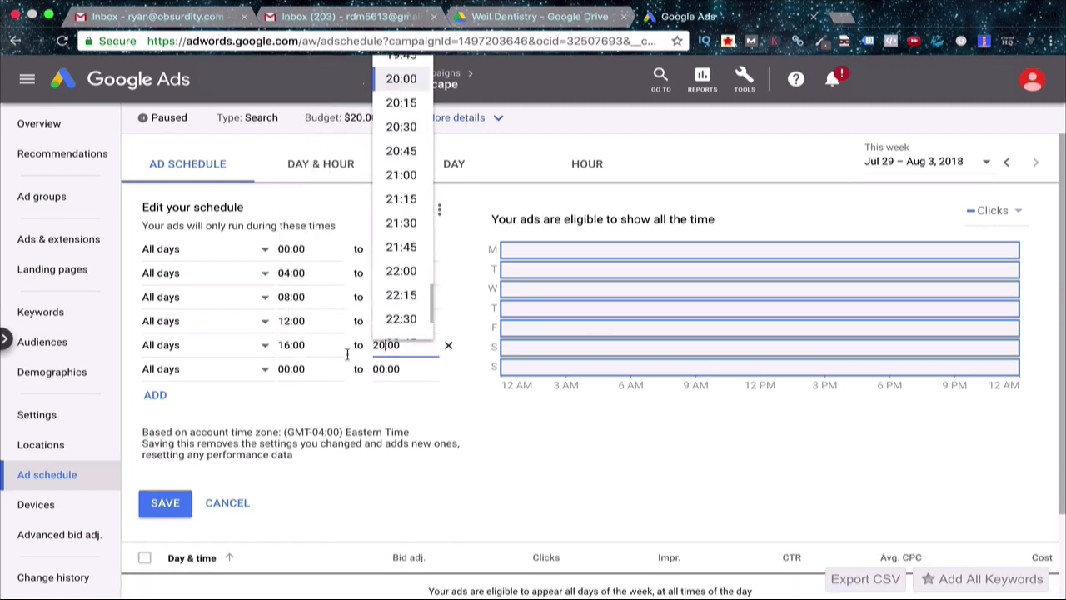
left_click(281, 369)
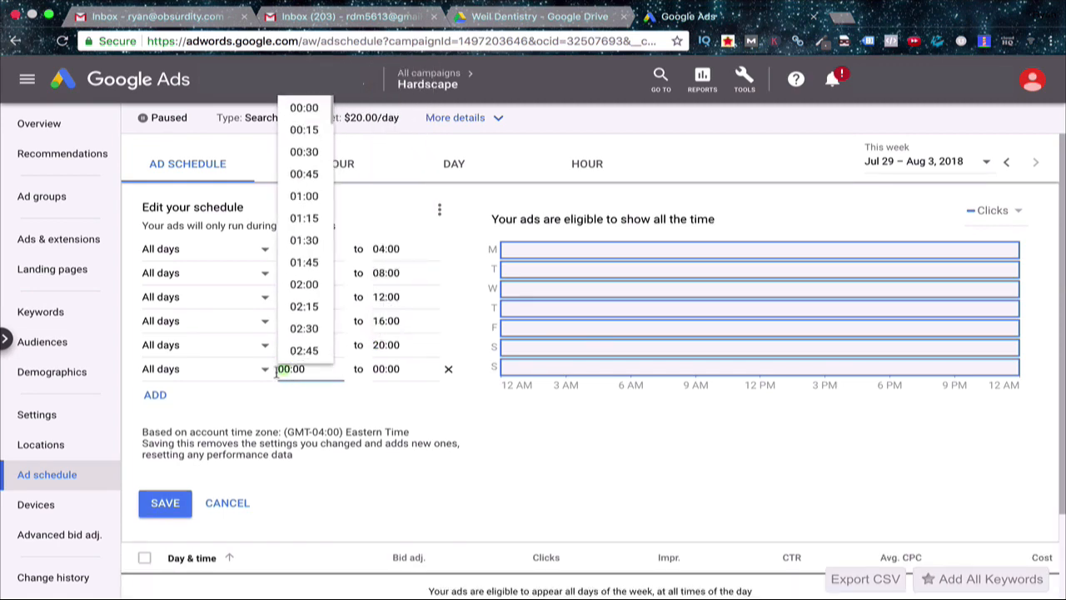
type("20")
left_click(367, 371)
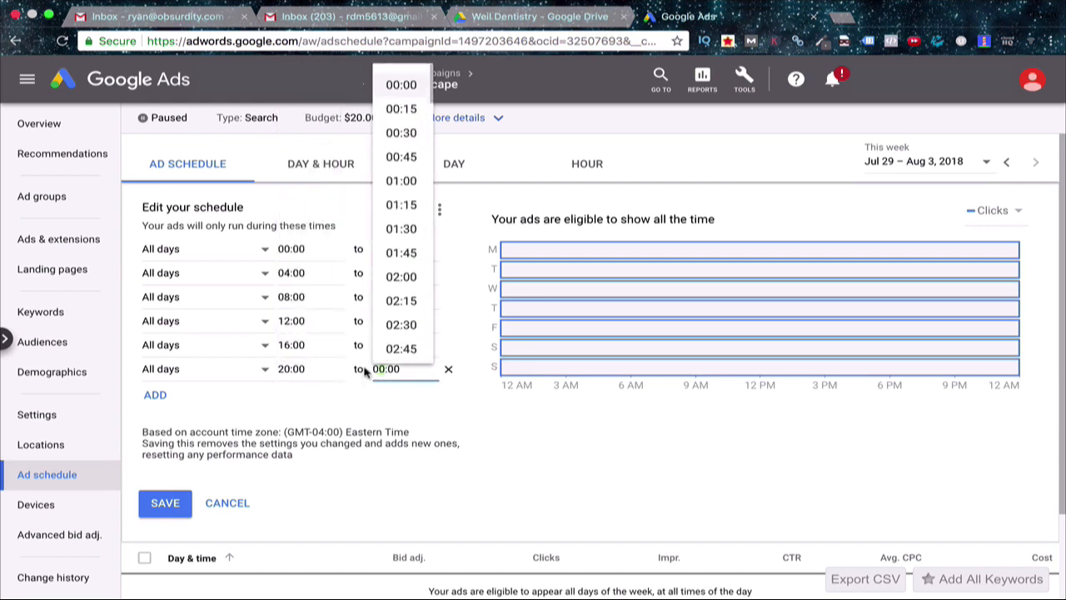
type("0")
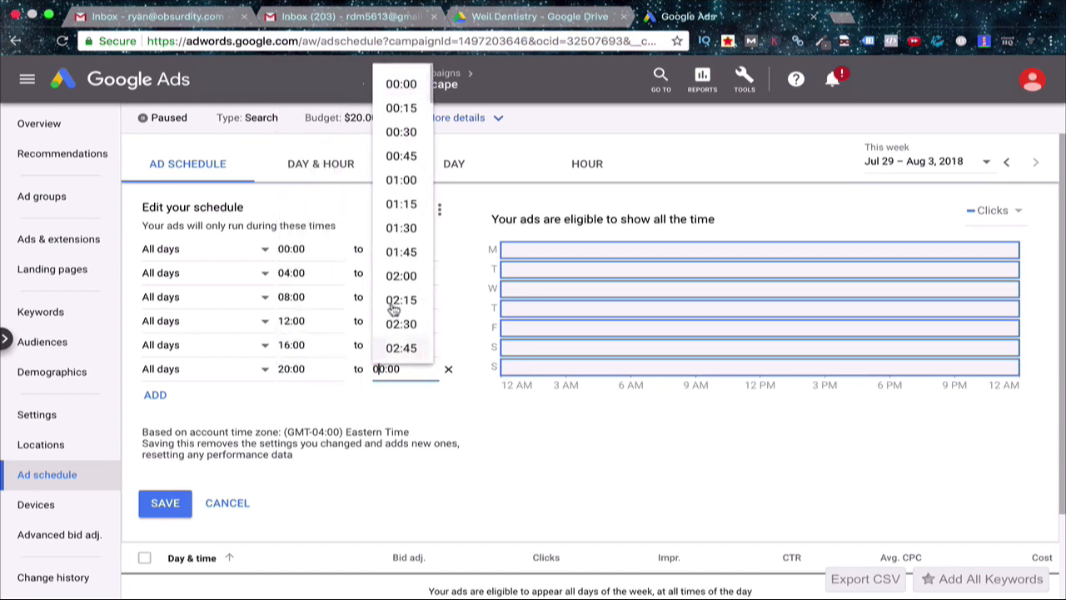
scroll(394, 308, "down", 20)
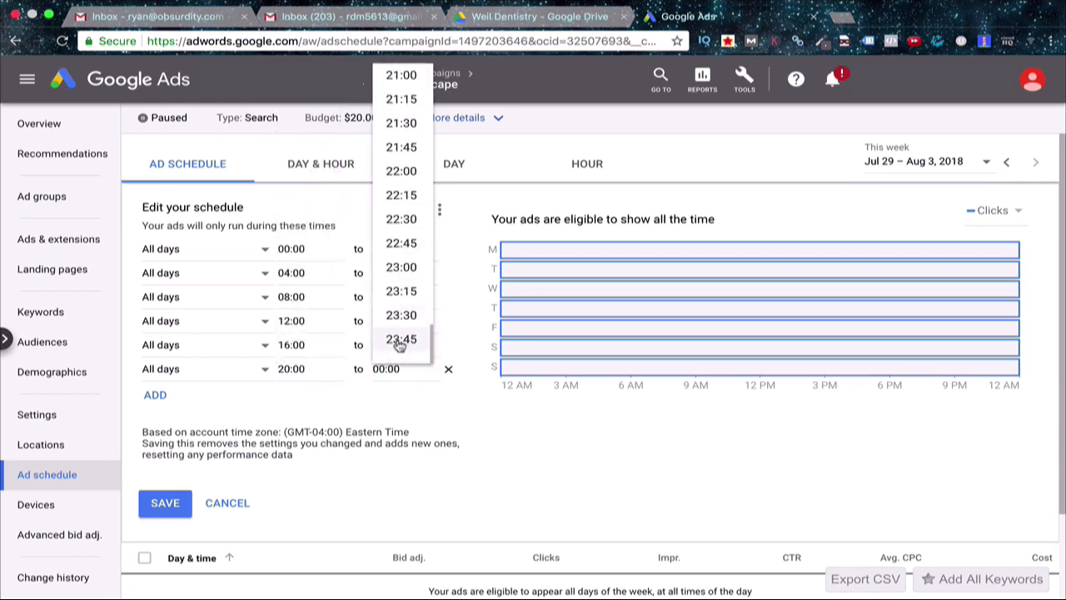
left_click(400, 340)
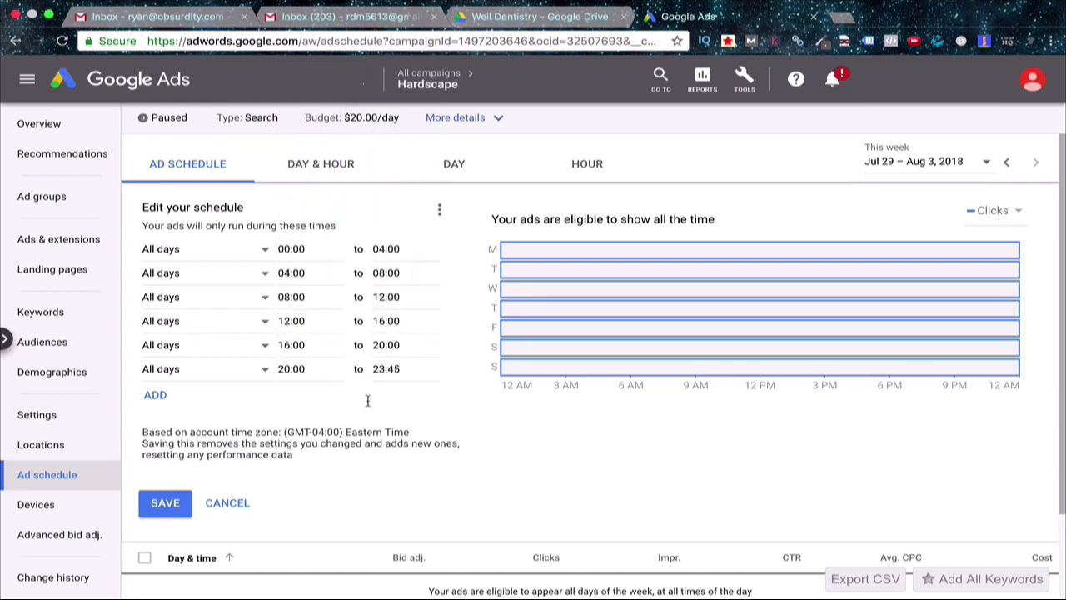
left_click(180, 495)
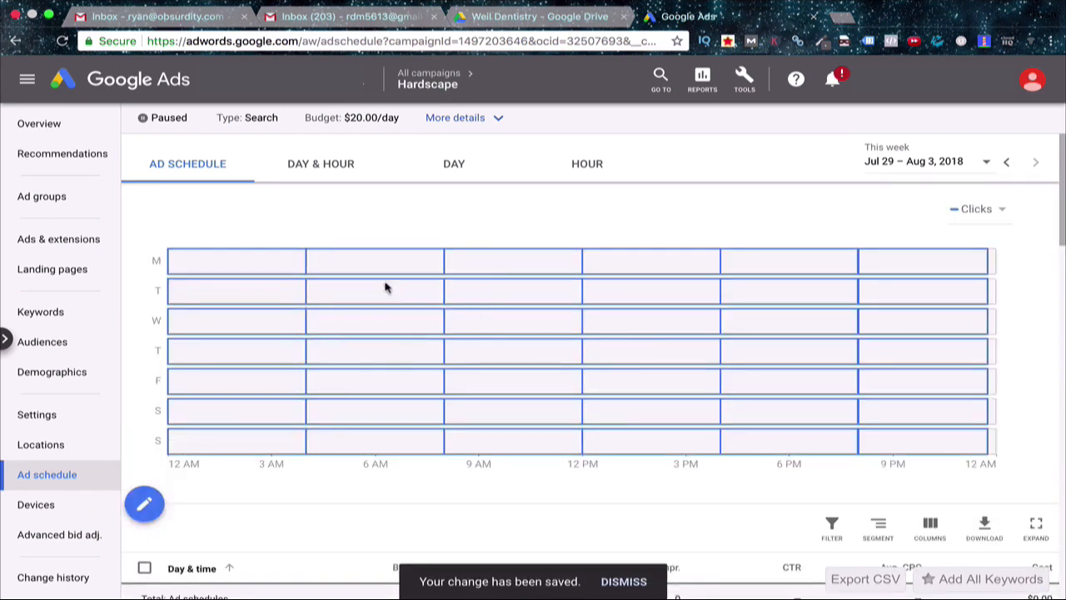
Look over the saved ad schedule's time blocks and open the campaign's device settings
scroll(500, 281, "down", 4)
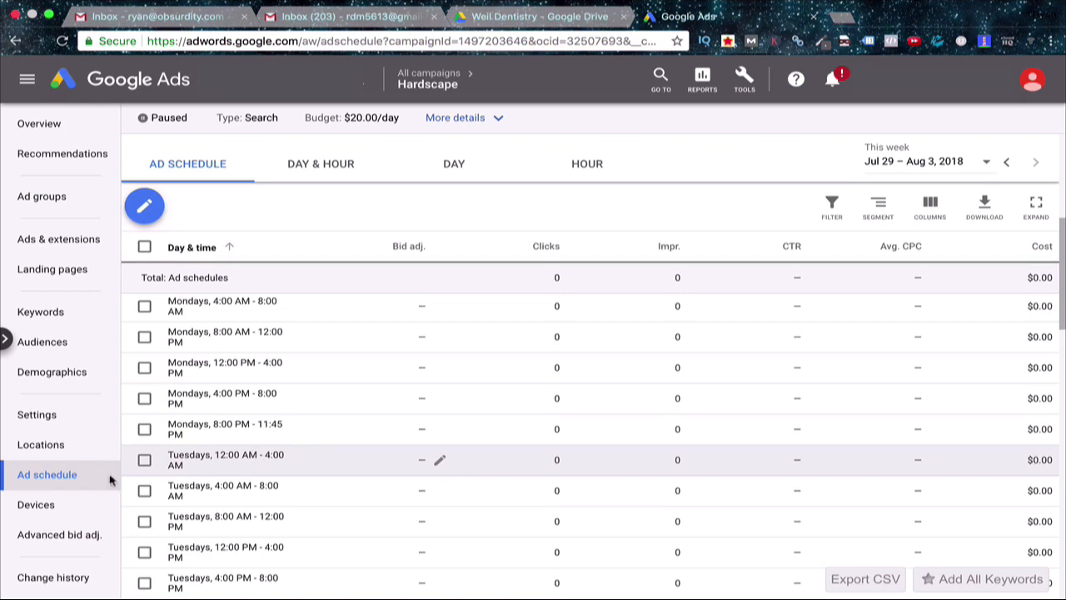
left_click(45, 506)
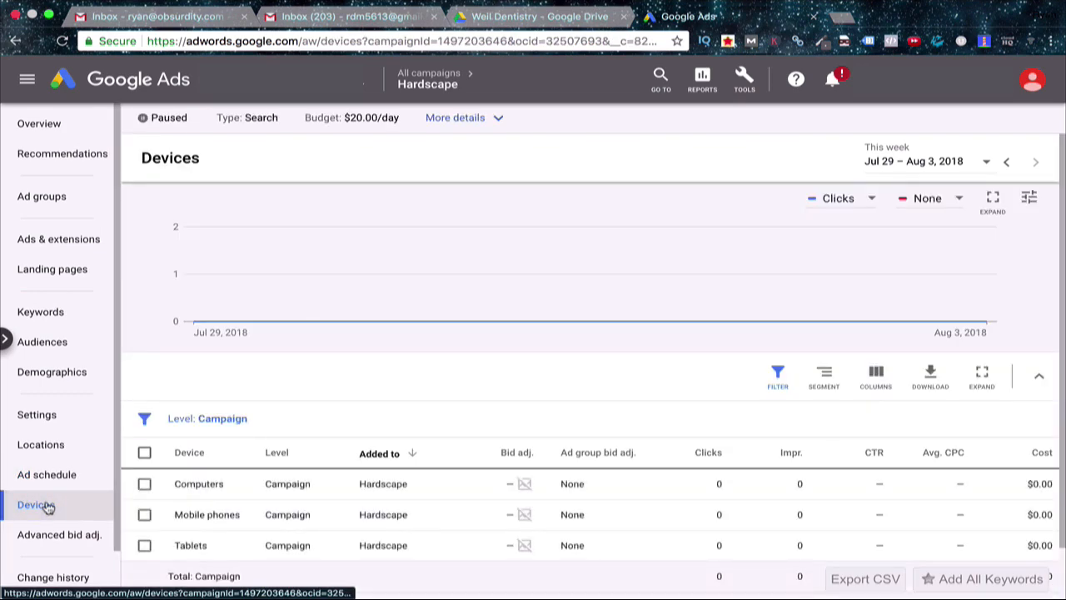
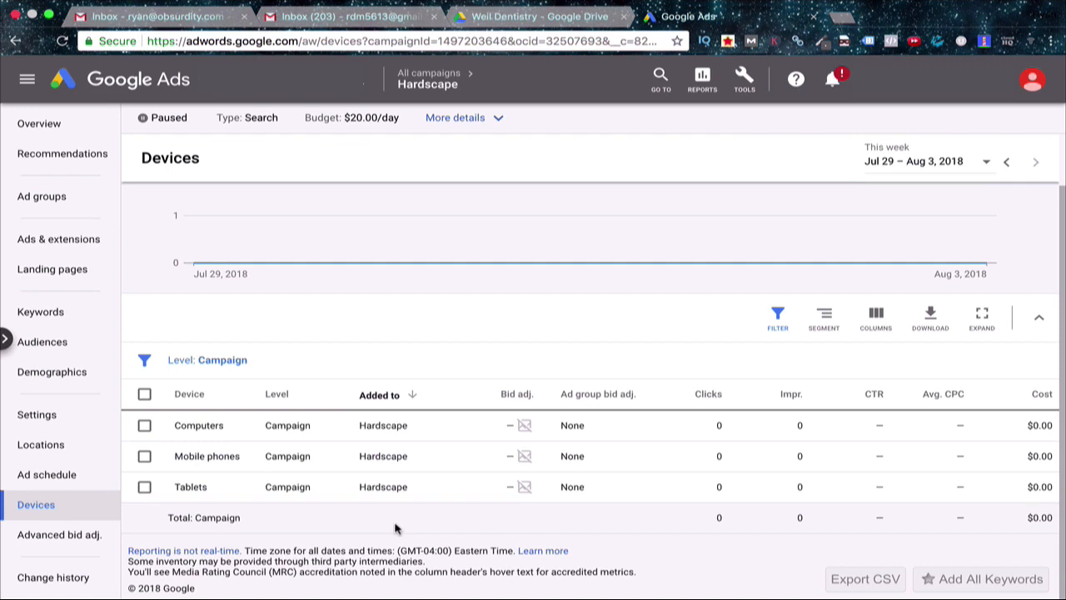
mouse_move(534, 456)
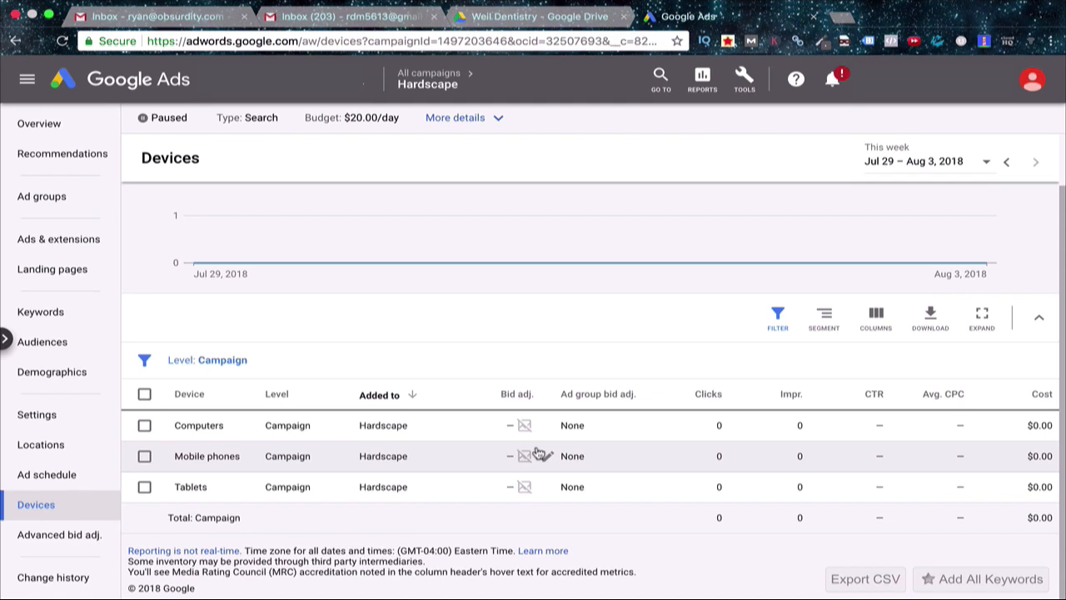
Set the Computers bid adjustment to a 100% decrease and save it
left_click(542, 425)
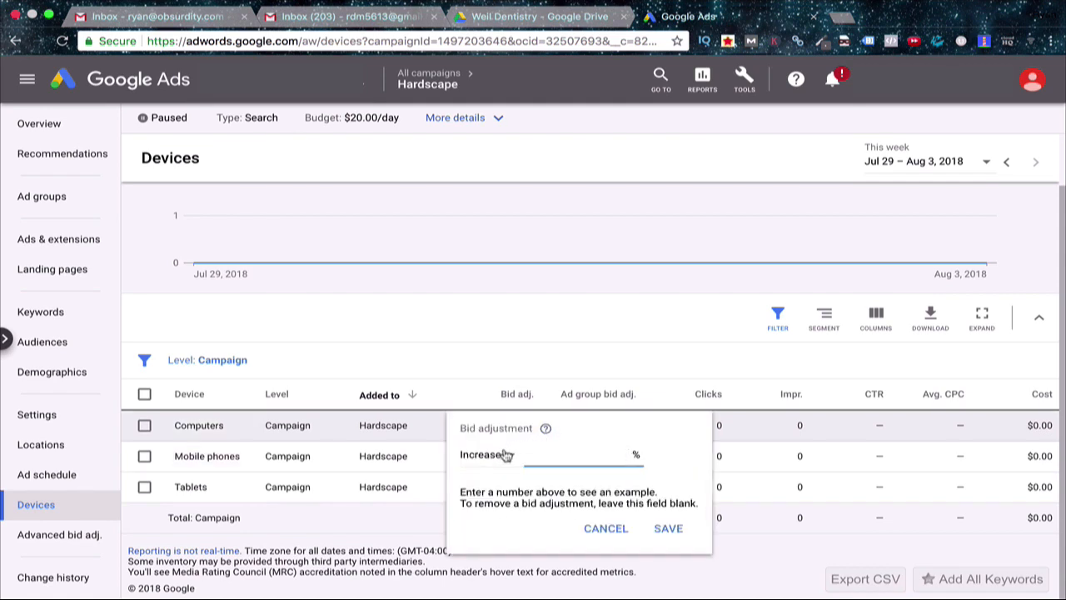
left_click(506, 454)
left_click(502, 495)
left_click(587, 454)
type("100")
left_click(676, 530)
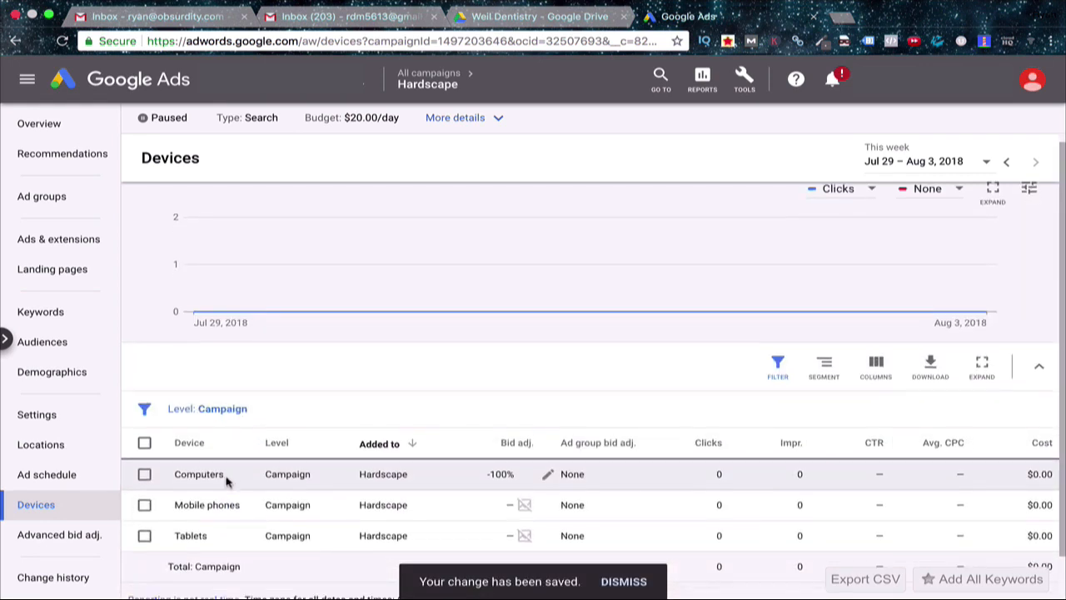
Reopen the Computers bid adjustment, set it to 0%, and save it
left_click(547, 474)
left_click(716, 502)
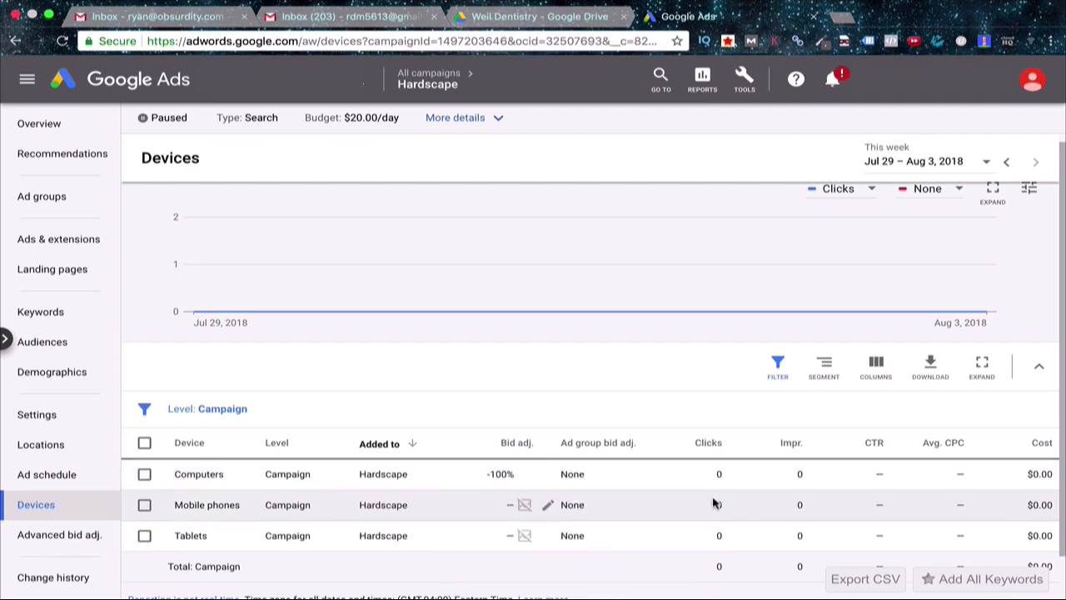
left_click(548, 475)
left_click_drag(630, 499, 604, 498)
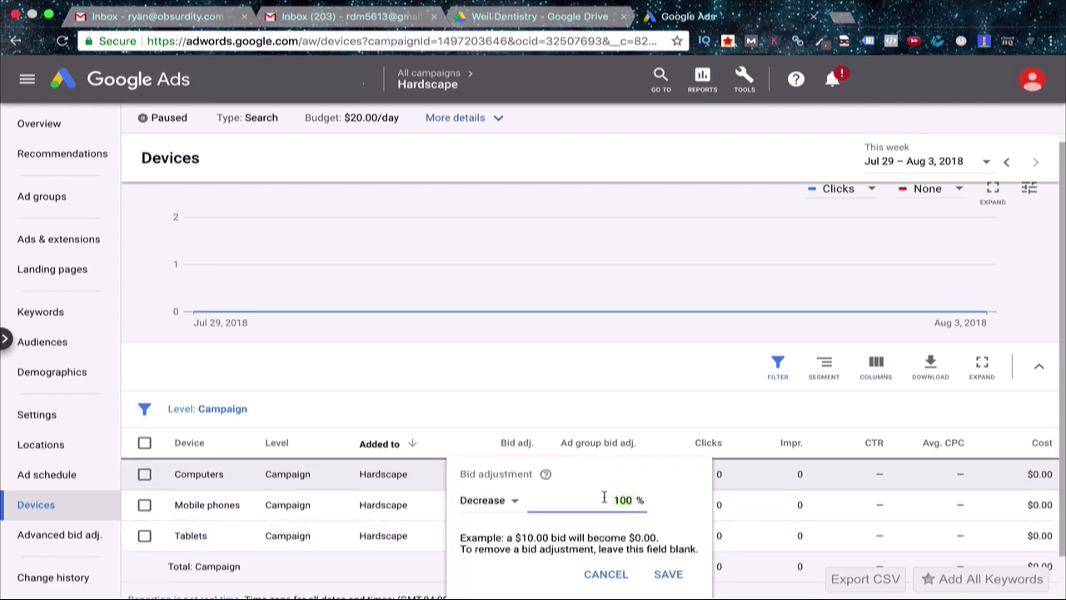
type("0")
key("Return")
scroll(430, 456, "down", 1)
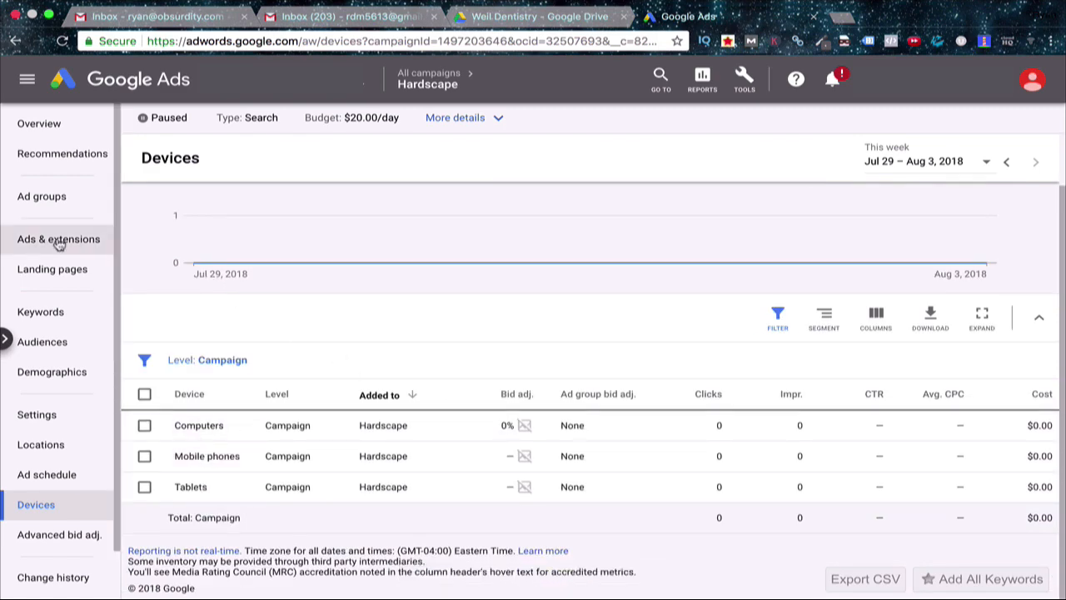
Open the Hardscape campaign's ads and extensions
left_click(25, 239)
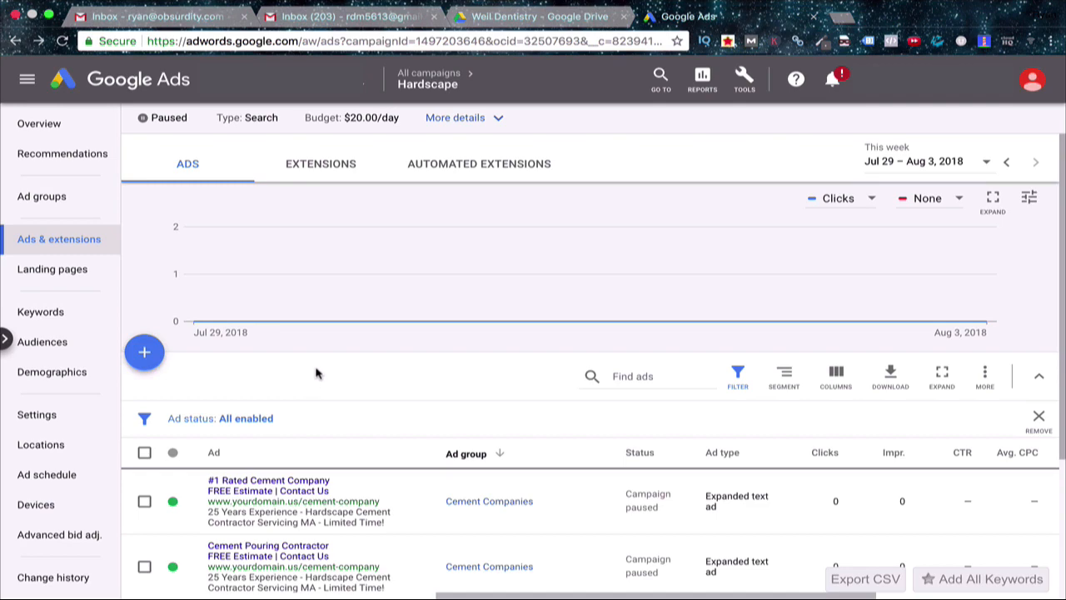
Open the Hardscape campaign's extensions and start a new account-level sitelink extension
left_click(325, 171)
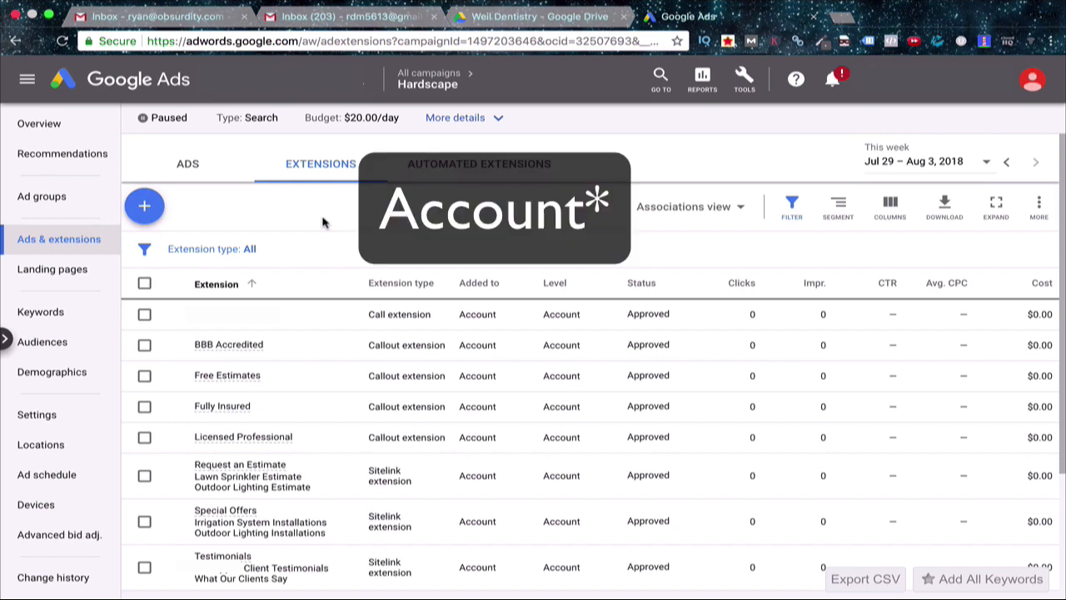
left_click(144, 209)
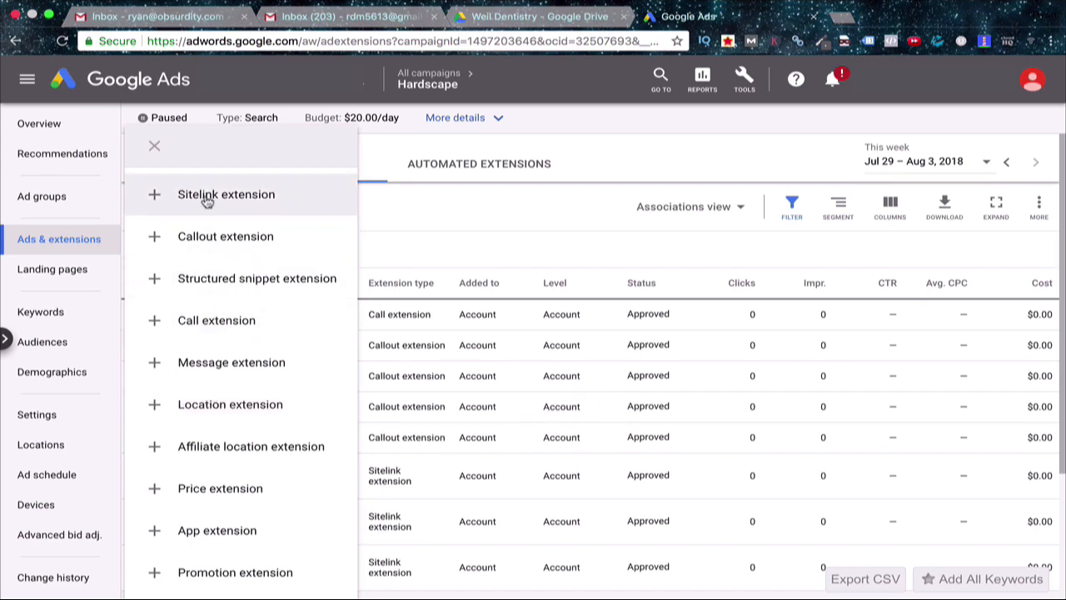
left_click(307, 200)
scroll(326, 243, "down", 1)
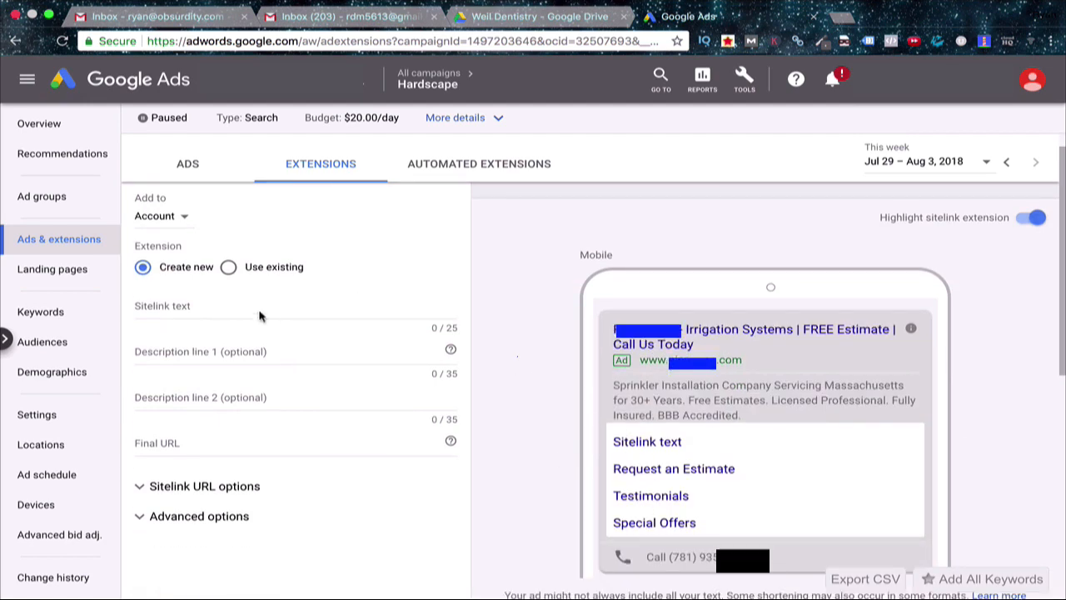
Enter "Testimonials" as the sitelink text, and replace it with "Free Estimates"
left_click(223, 306)
type("Testi")
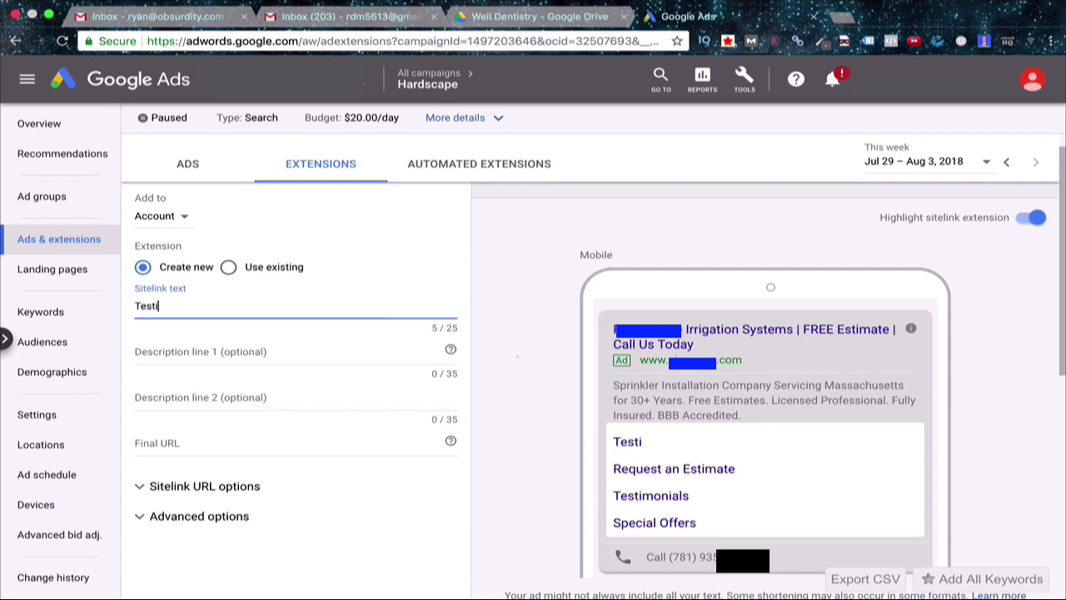
type("monials")
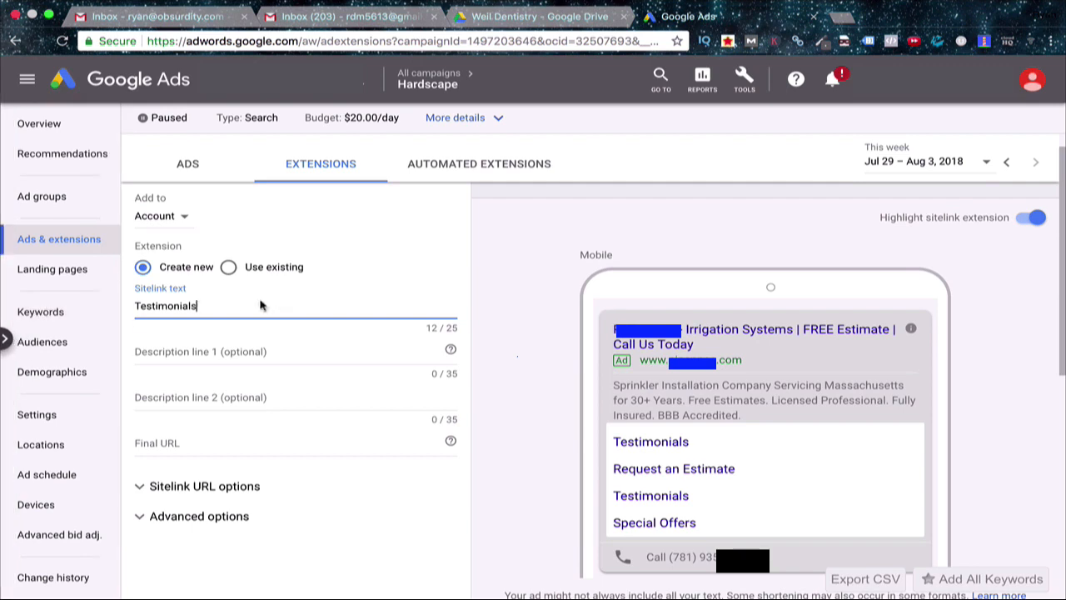
left_click_drag(259, 305, 126, 306)
type("Free Es")
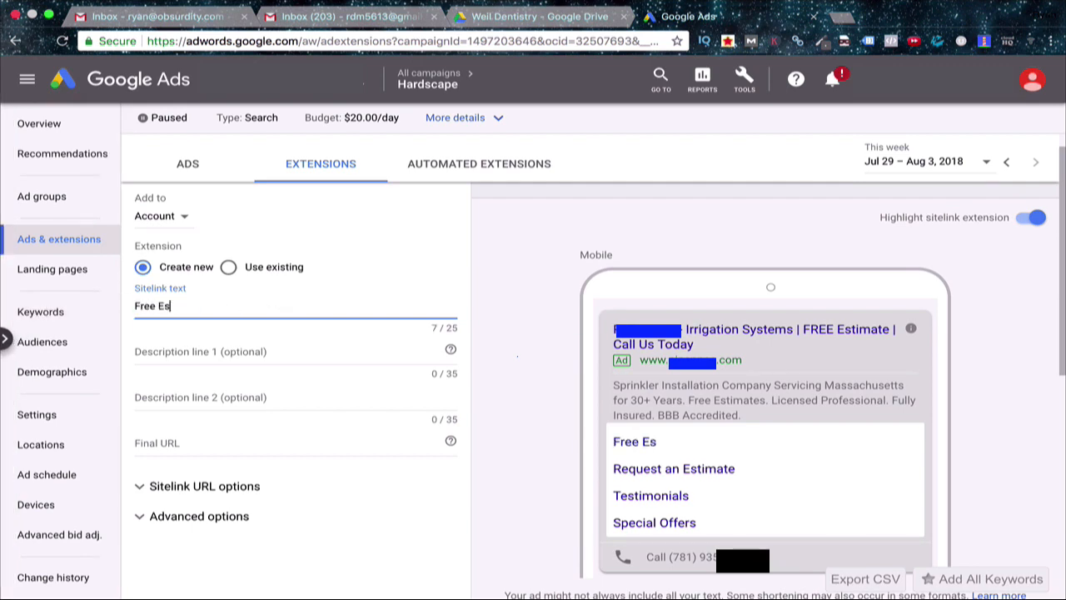
type("timates")
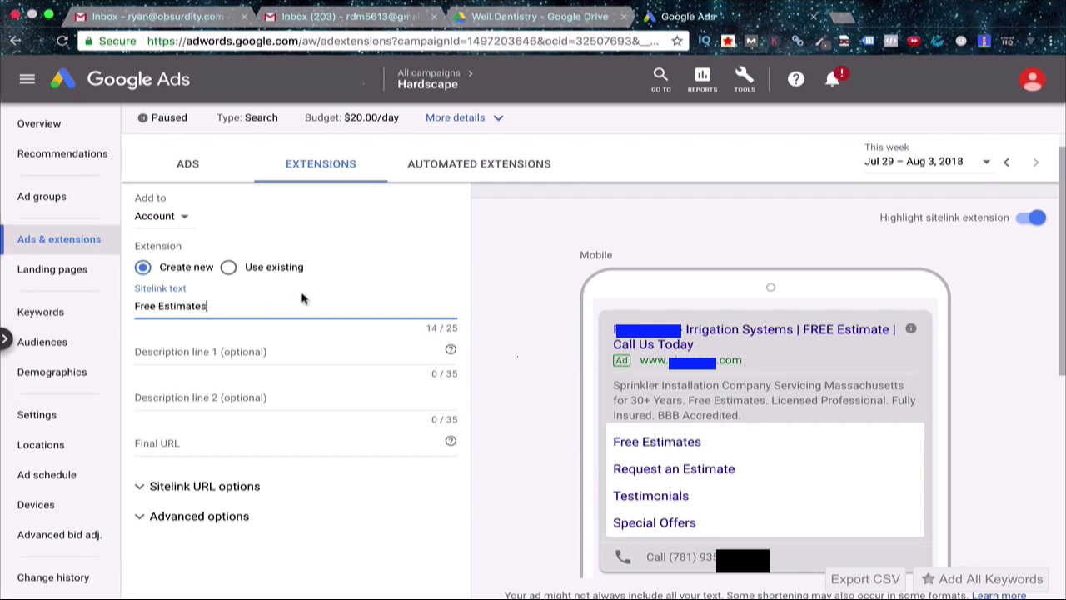
left_click(388, 264)
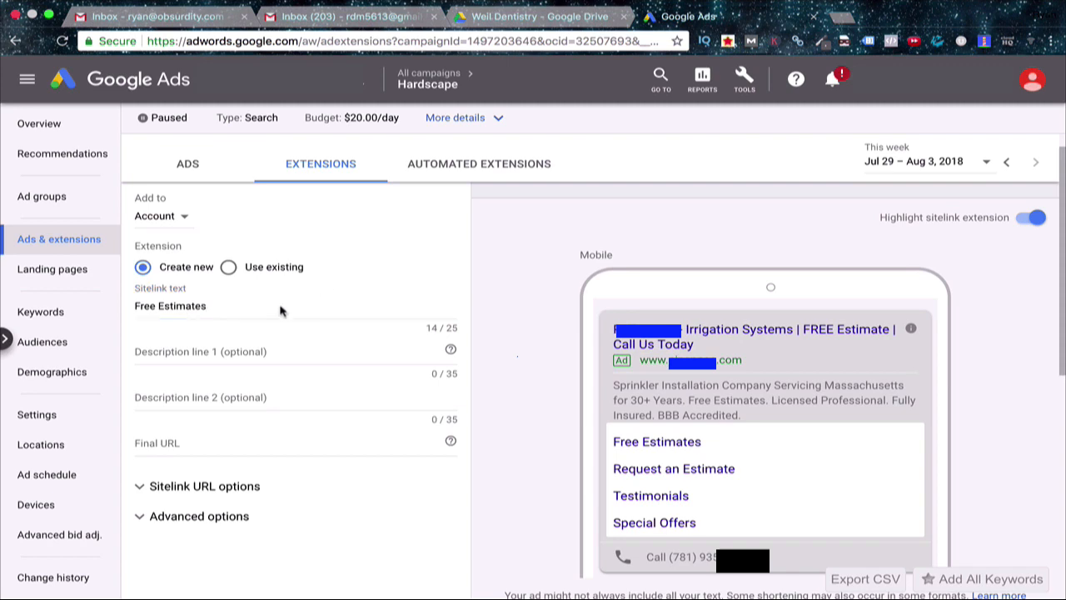
Clear the sitelink text and cancel the new sitelink extension
left_click(217, 309)
key("super+a")
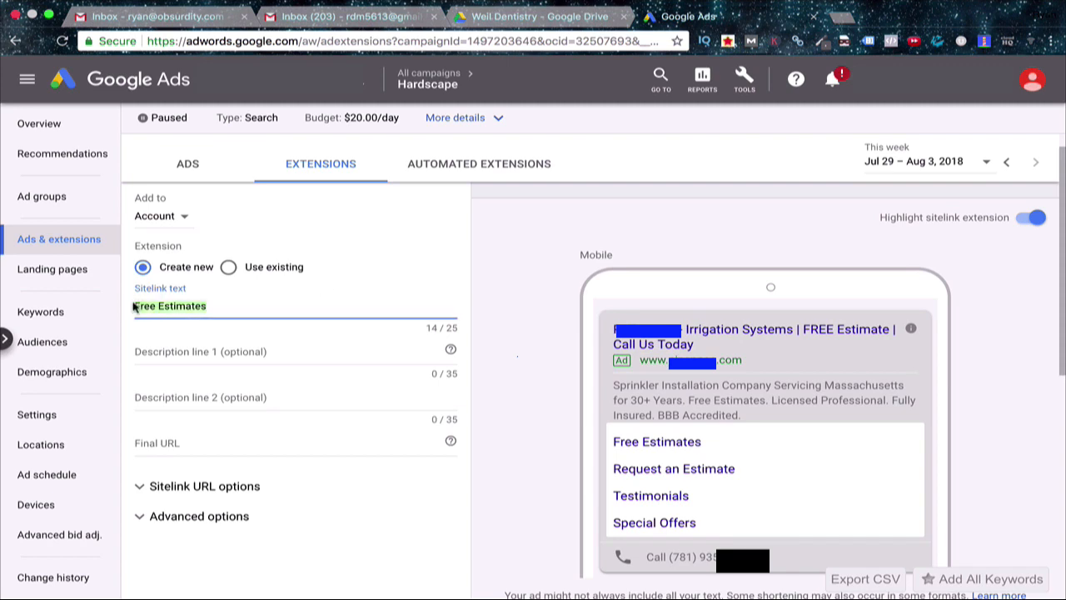
key("BackSpace")
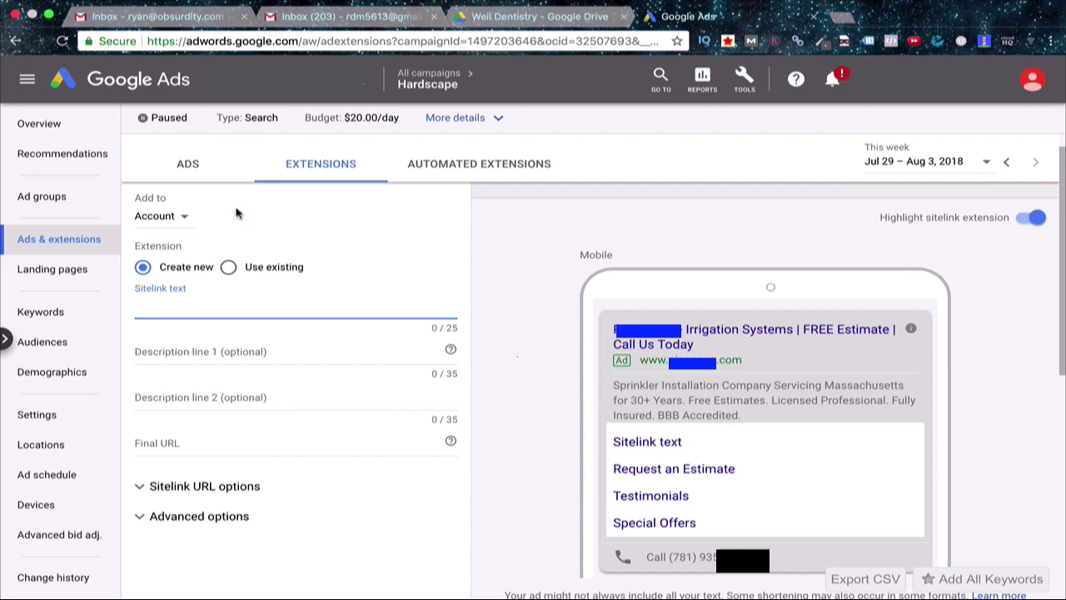
scroll(298, 249, "down", 2)
left_click(254, 498)
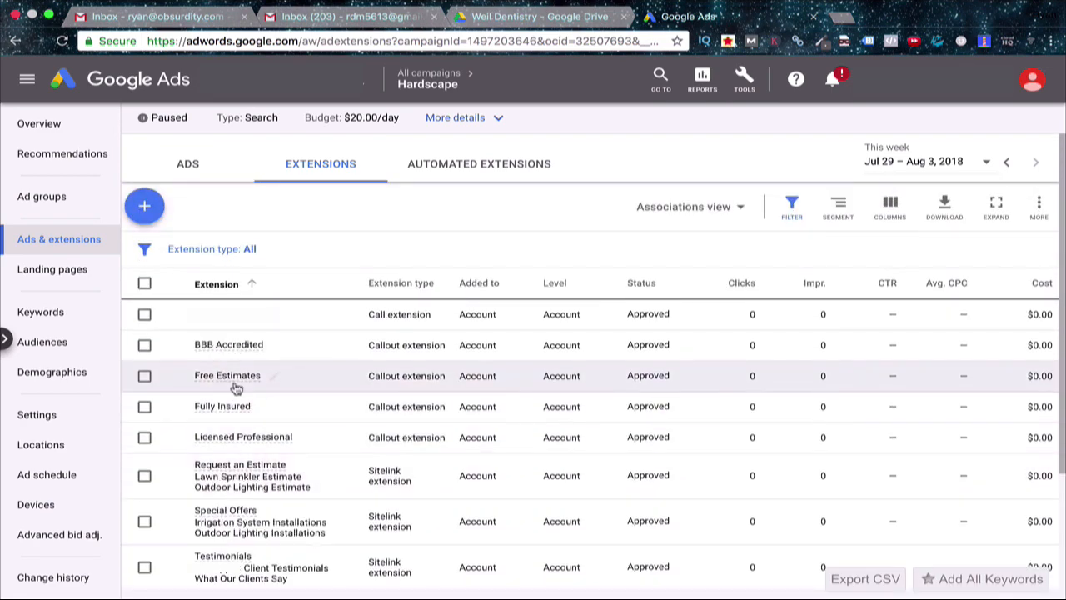
Start a new account-level callout extension with the callout text "100% Fully Insured"
left_click(145, 208)
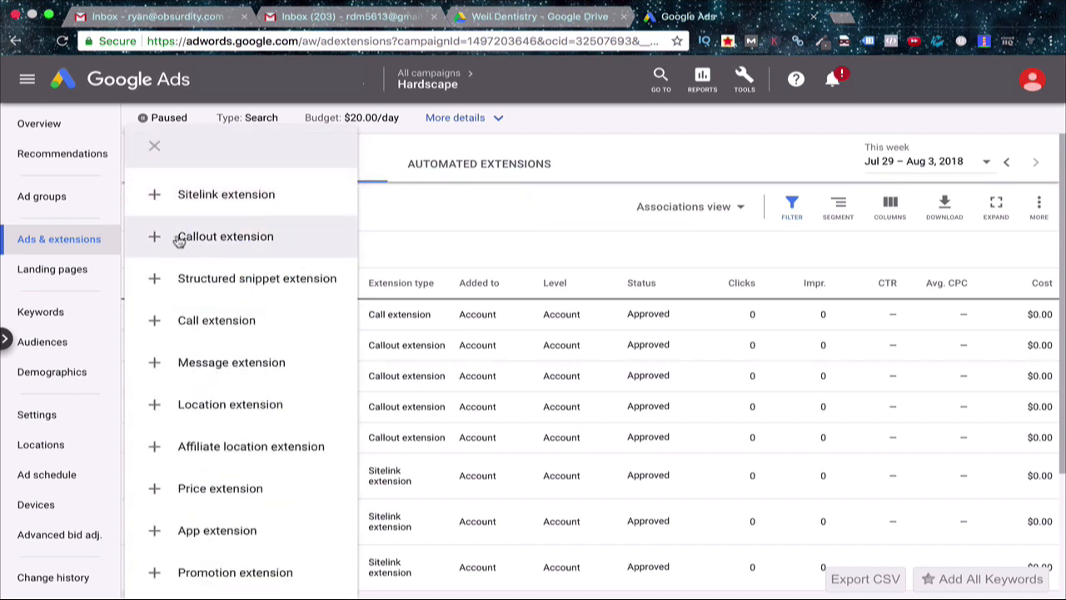
left_click(221, 242)
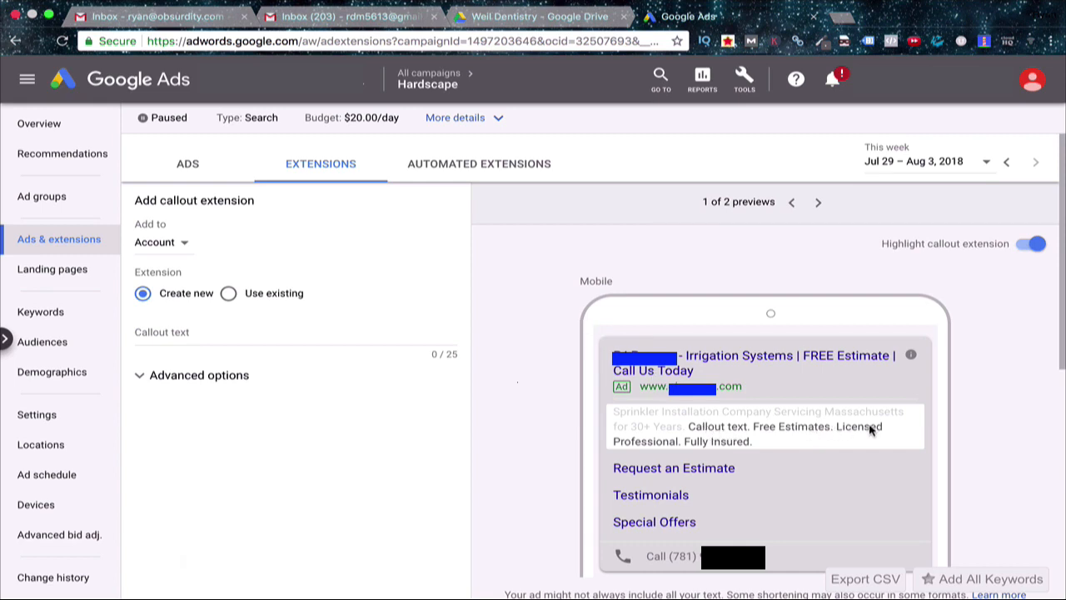
left_click(196, 334)
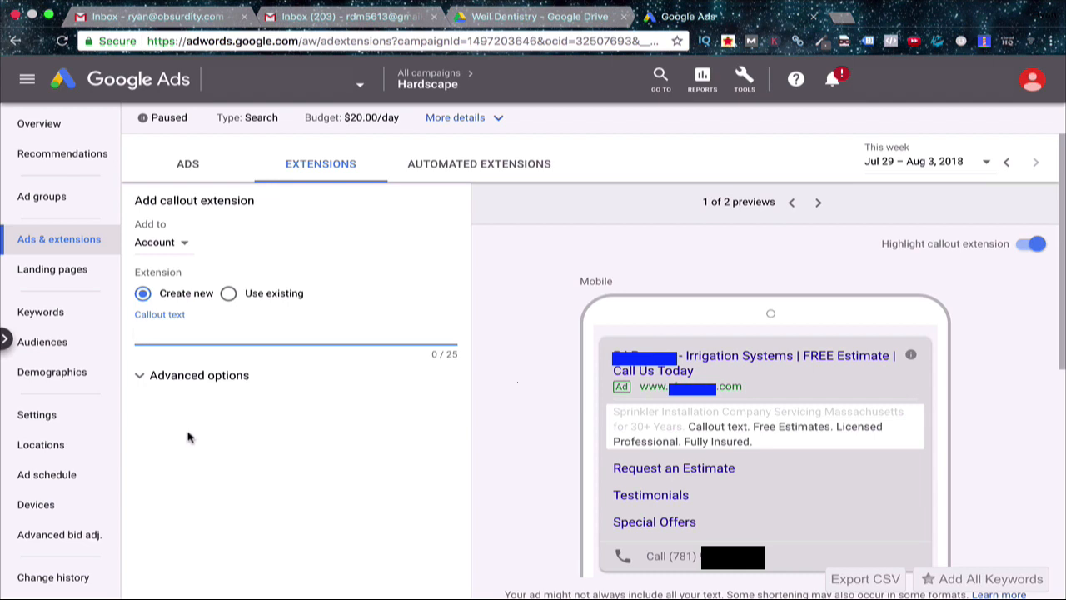
type("100%")
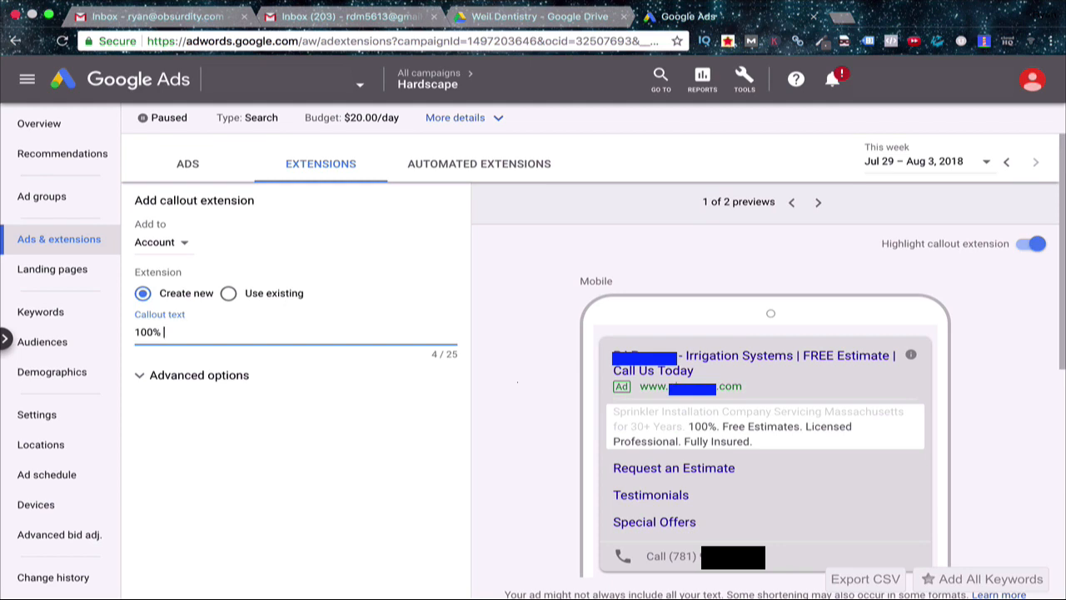
type(" Fully Ins")
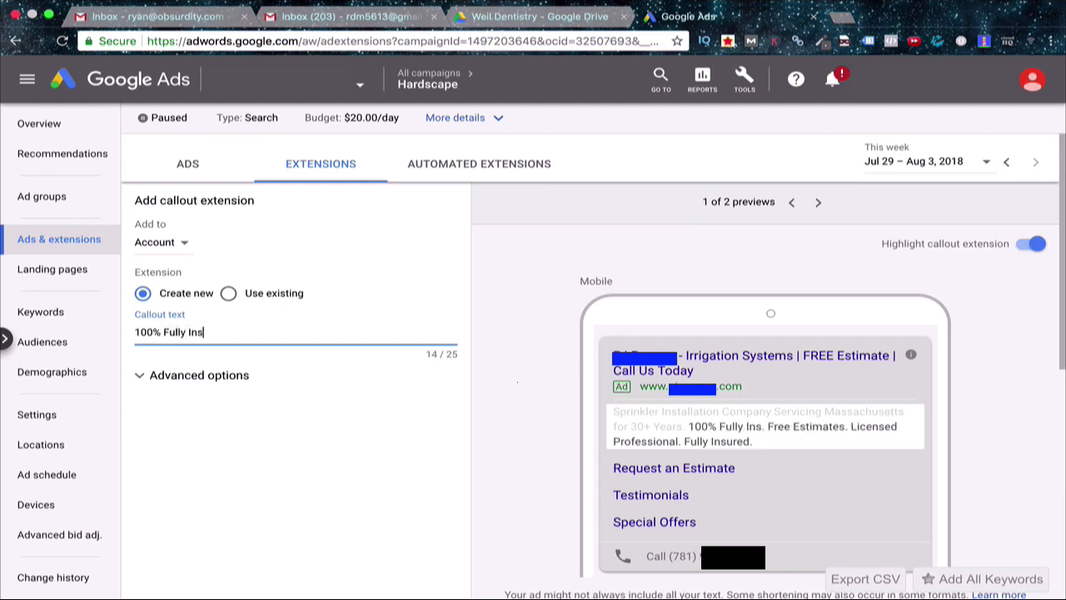
type("ured")
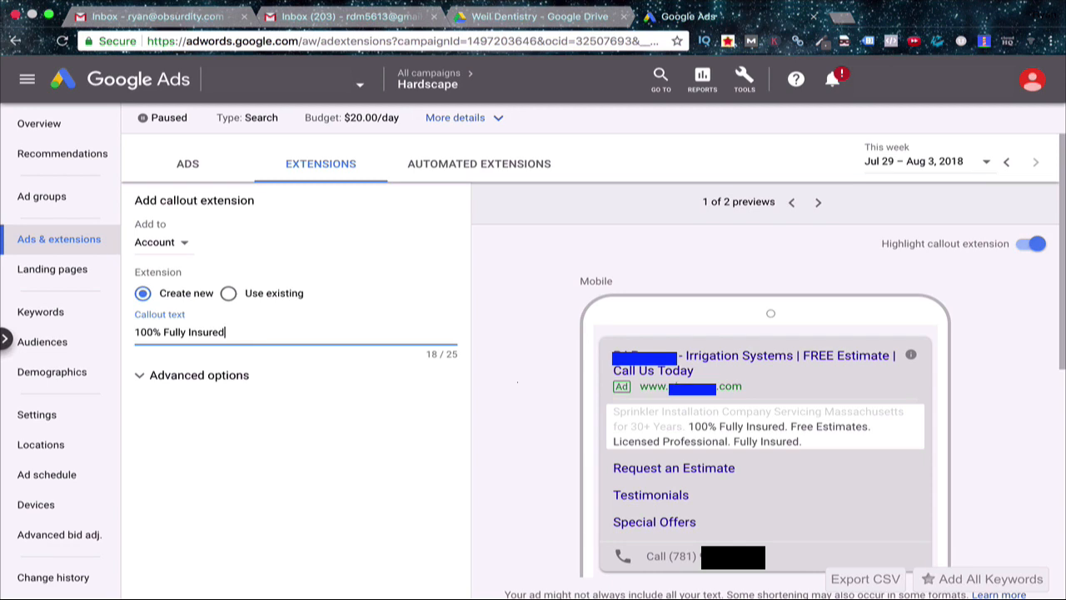
Replace the callout text with "Licensed in MA"
left_click_drag(240, 330, 108, 328)
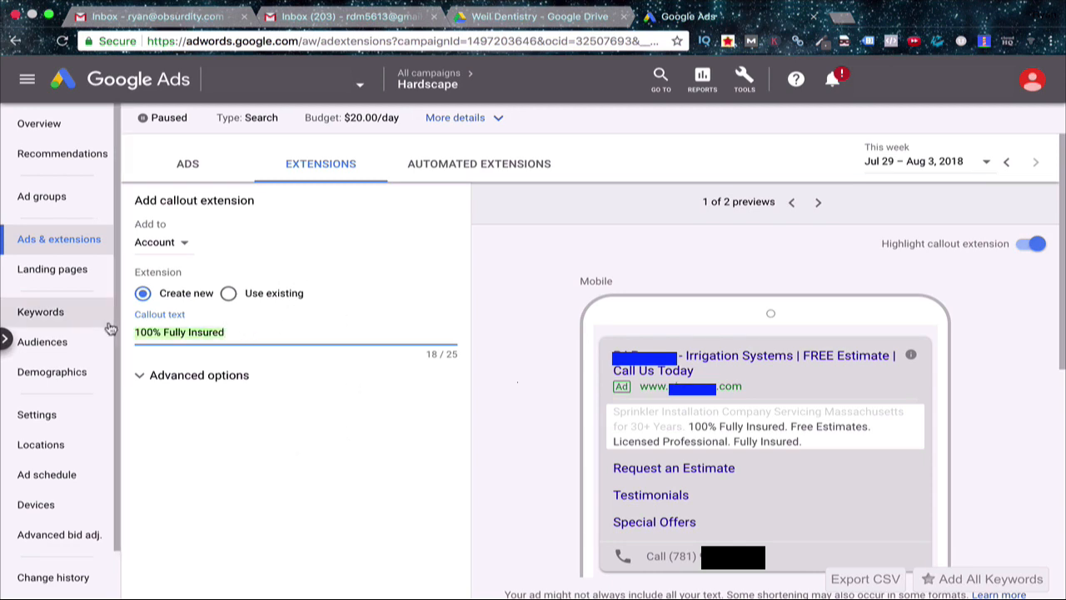
type("Lice")
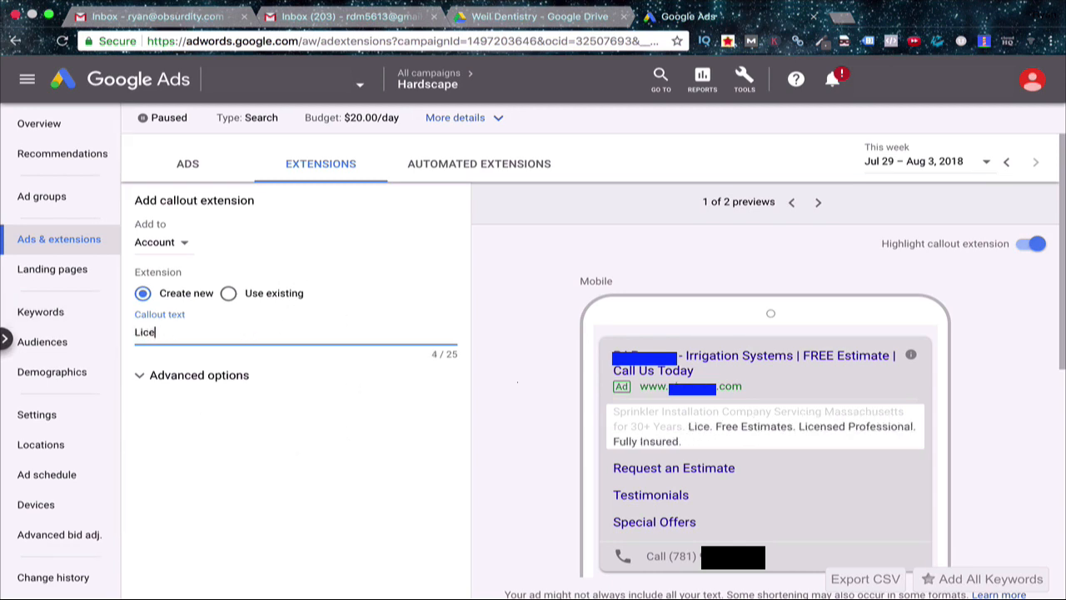
type("nsed in MA")
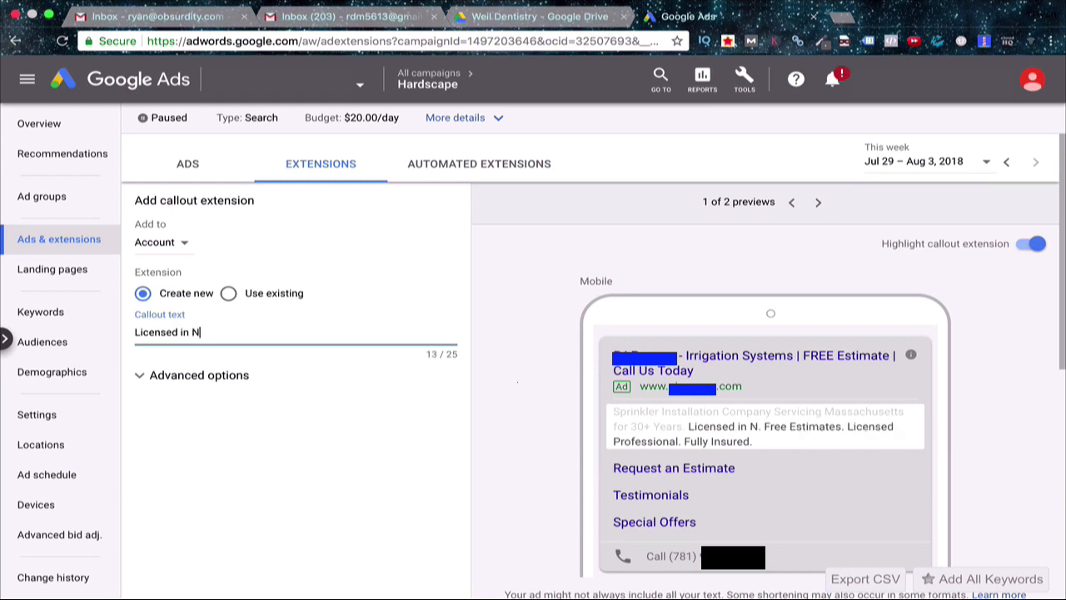
key("BackSpace")
key("BackSpace")
key("BackSpace")
type("MA")
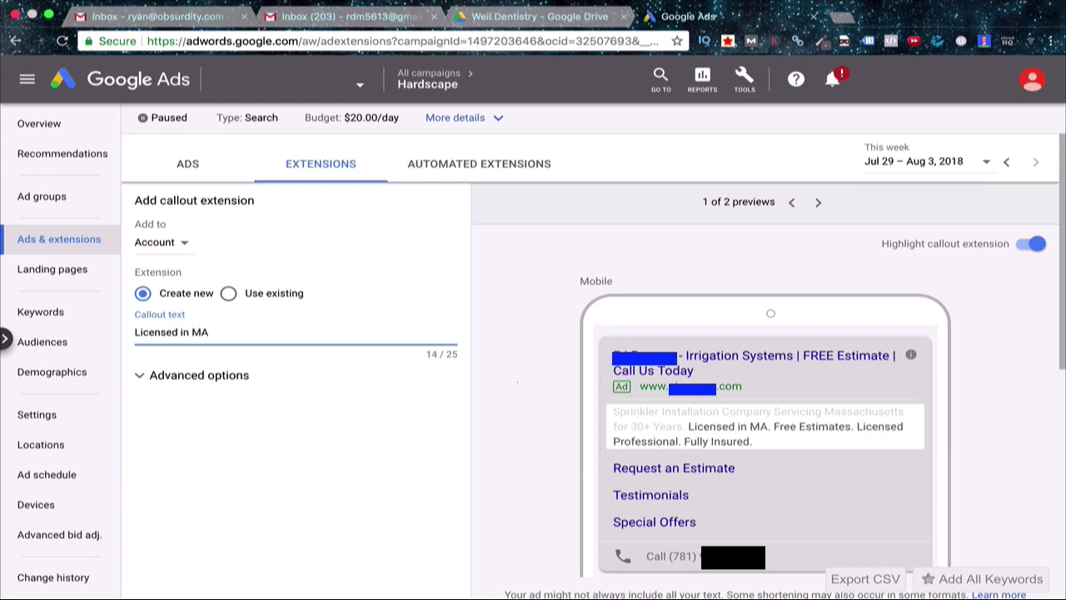
Replace the callout text with "BBB Accredited"
key("BackSpace")
key("BackSpace")
key("BackSpace")
key("BackSpace")
key("BackSpace")
key("BackSpace")
key("BackSpace")
key("BackSpace")
key("BackSpace")
key("BackSpace")
key("BackSpace")
key("BackSpace")
key("BackSpace")
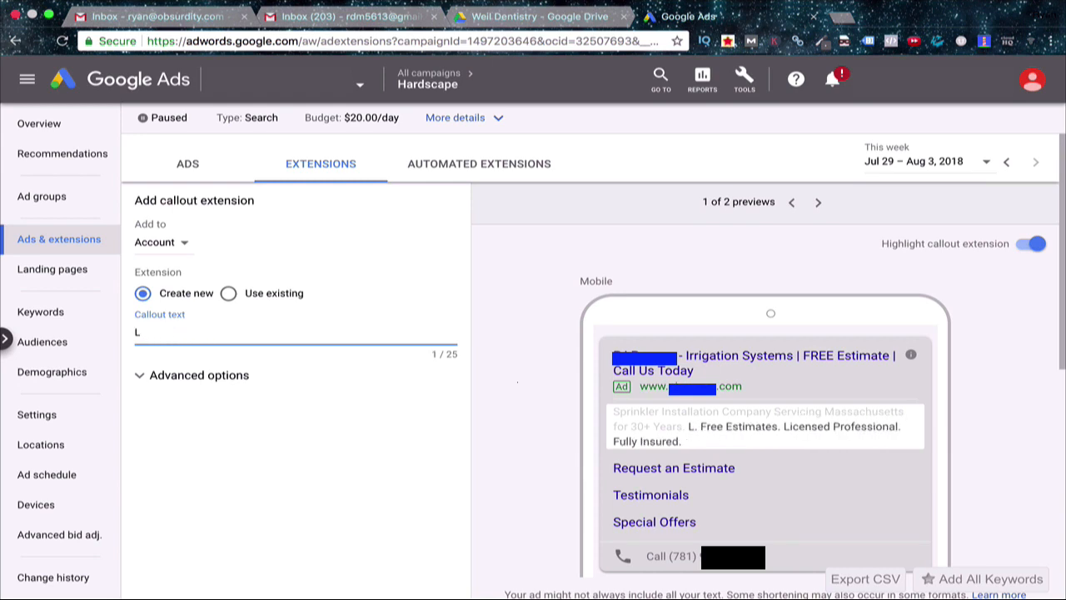
key("BackSpace")
type("BBB")
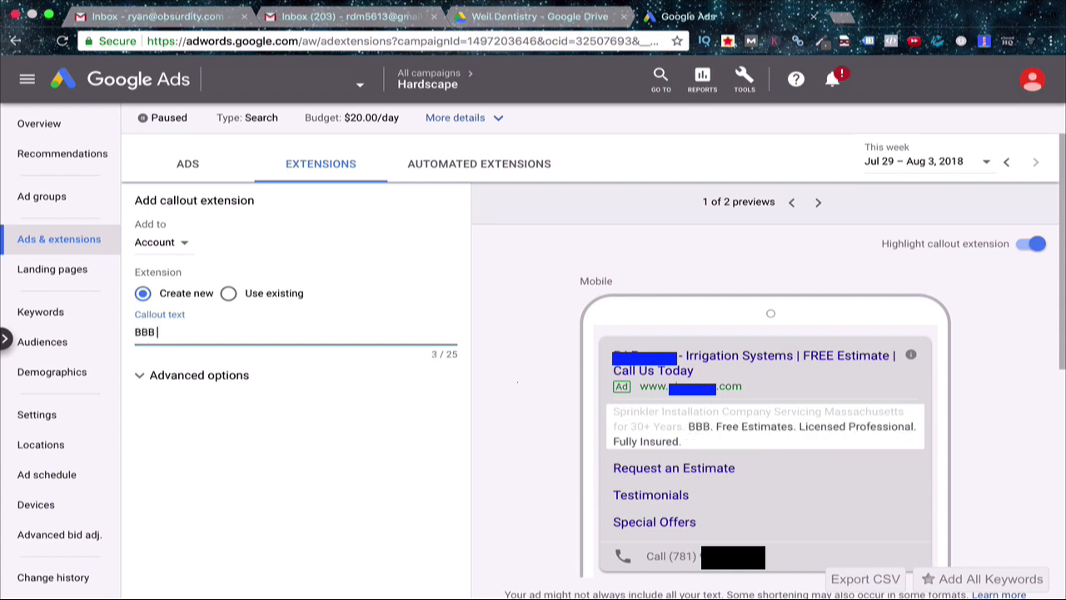
type(" Accredit")
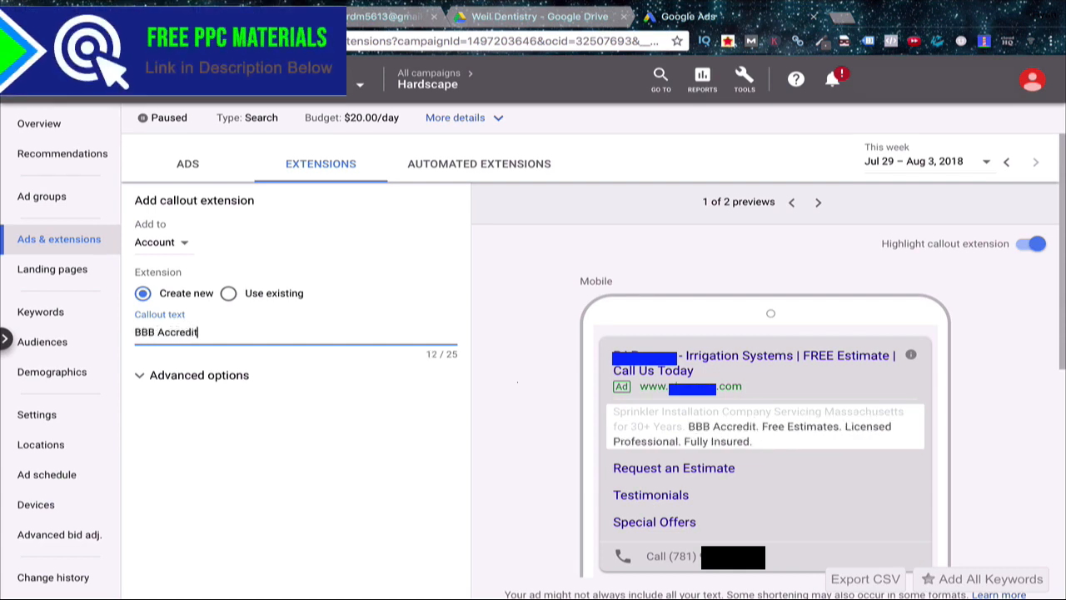
type("ed")
Clear the callout text completely
key("BackSpace")
key("BackSpace")
key("BackSpace")
key("BackSpace")
key("BackSpace")
key("BackSpace")
key("BackSpace")
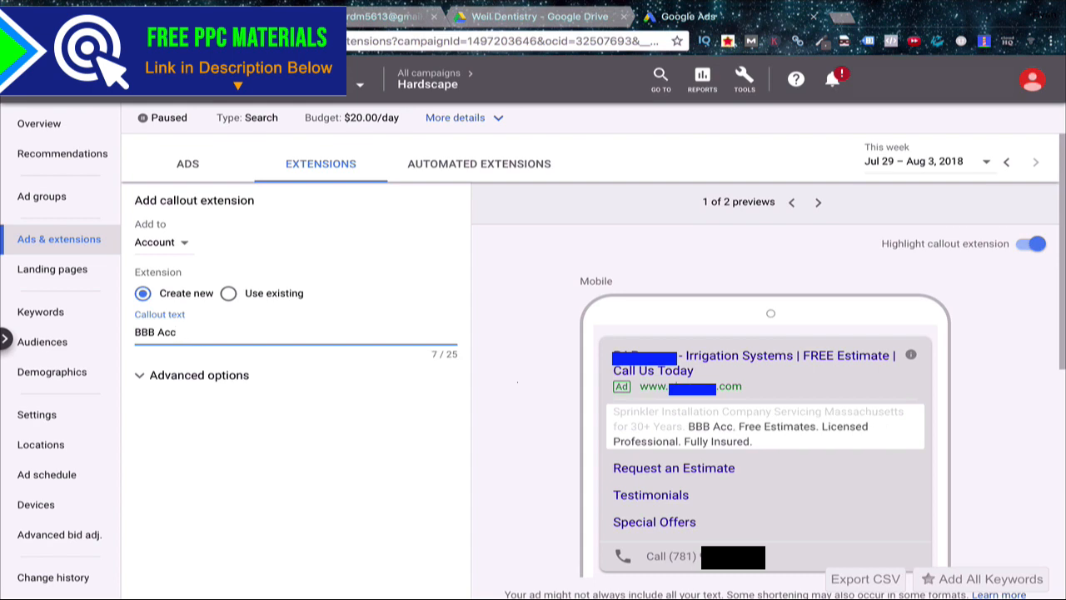
key("BackSpace")
key("BackSpace")
key("BackSpace")
key("BackSpace")
key("BackSpace")
key("BackSpace")
key("BackSpace")
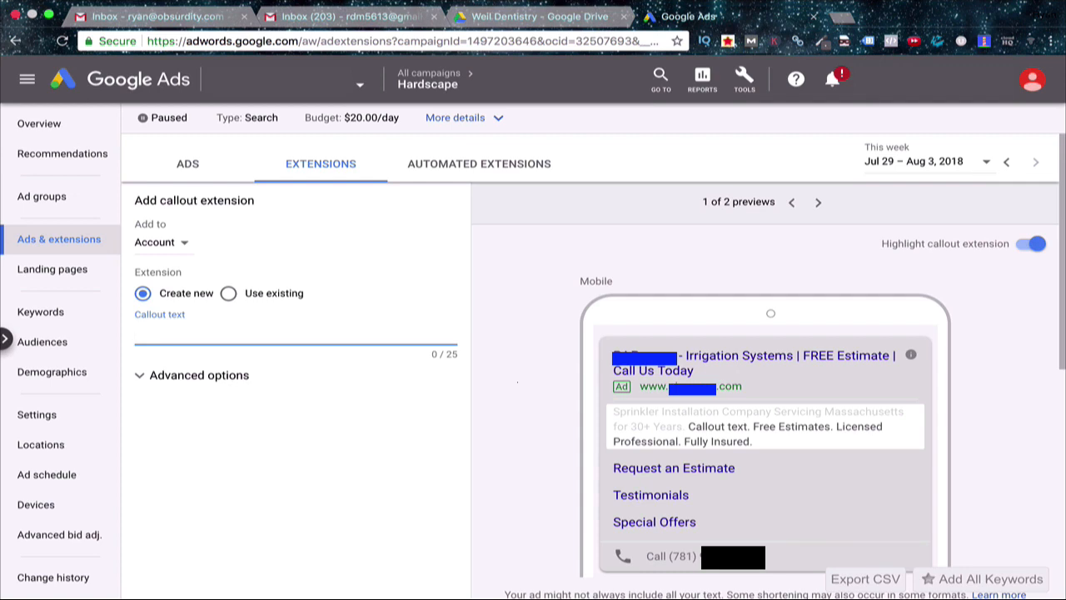
Review the callout extension's advanced options for device preference and scheduling, and cancel the new extension
left_click(139, 375)
scroll(282, 396, "down", 1)
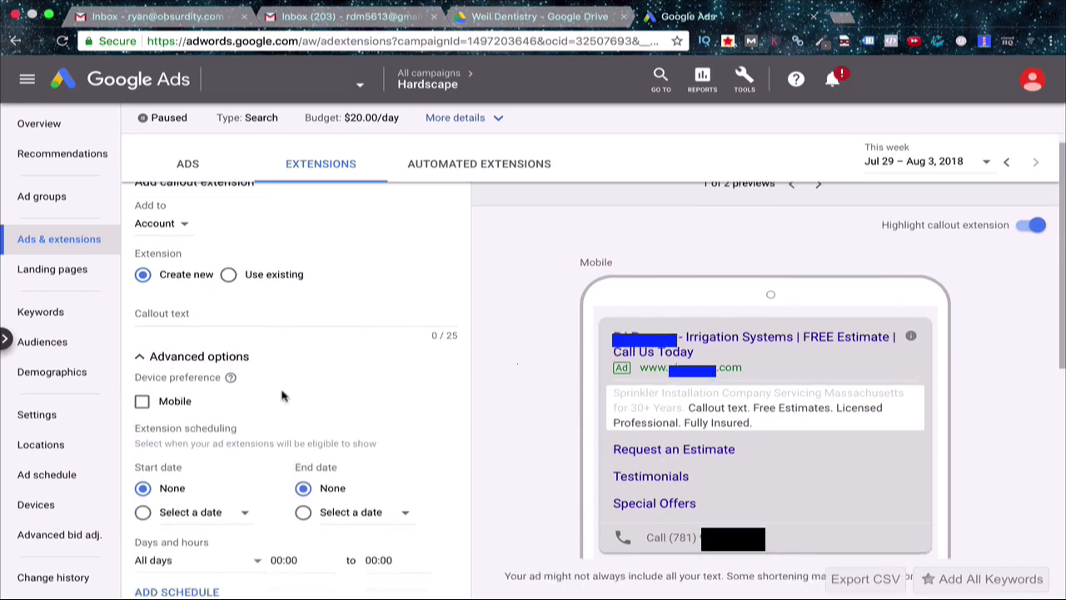
scroll(281, 397, "down", 2)
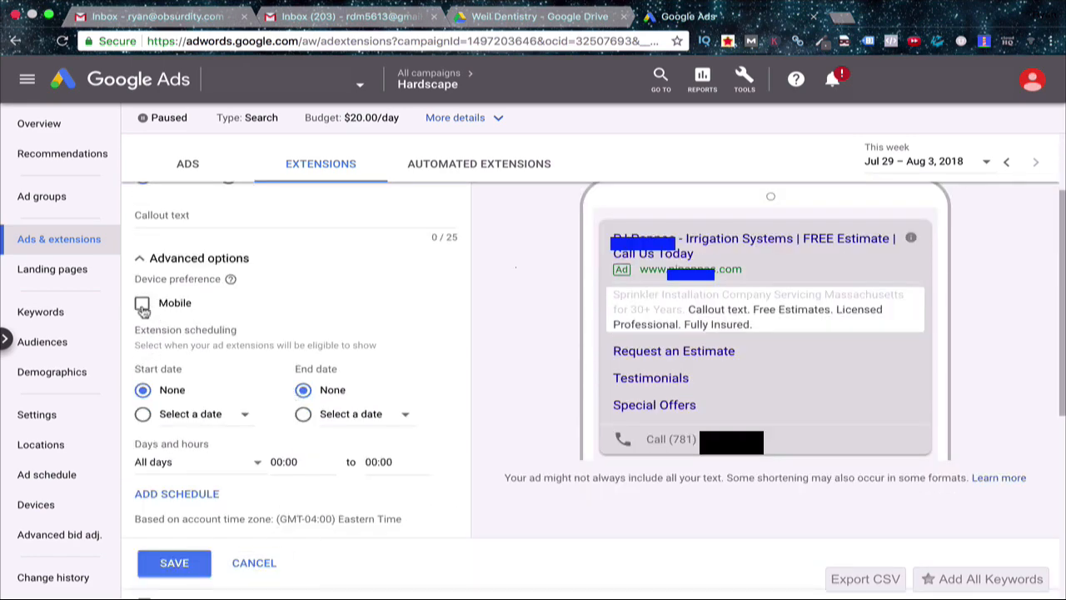
scroll(200, 331, "up", 1)
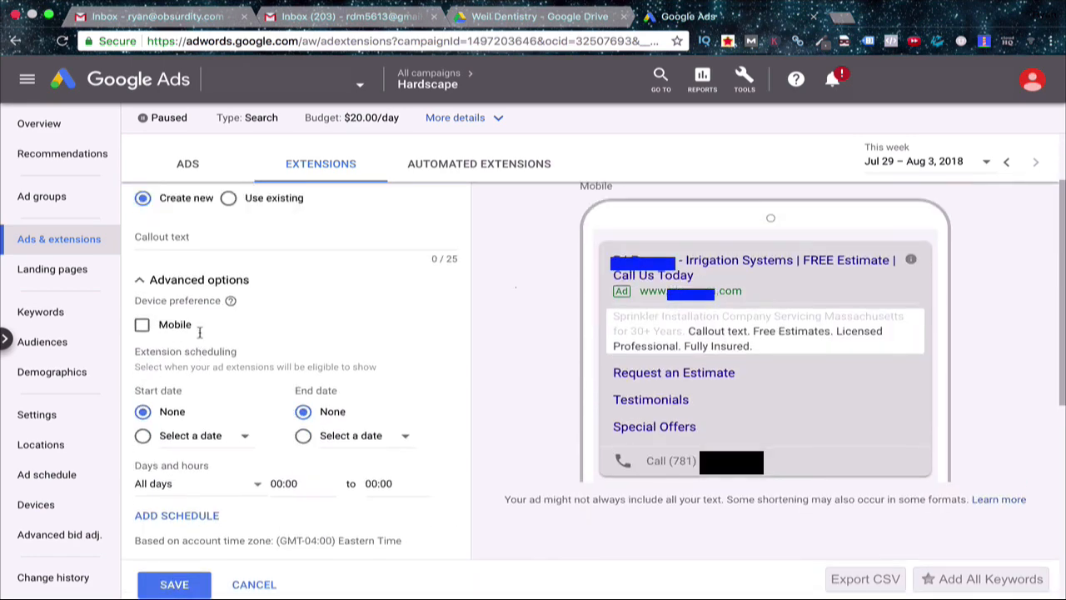
scroll(200, 332, "down", 3)
left_click(259, 446)
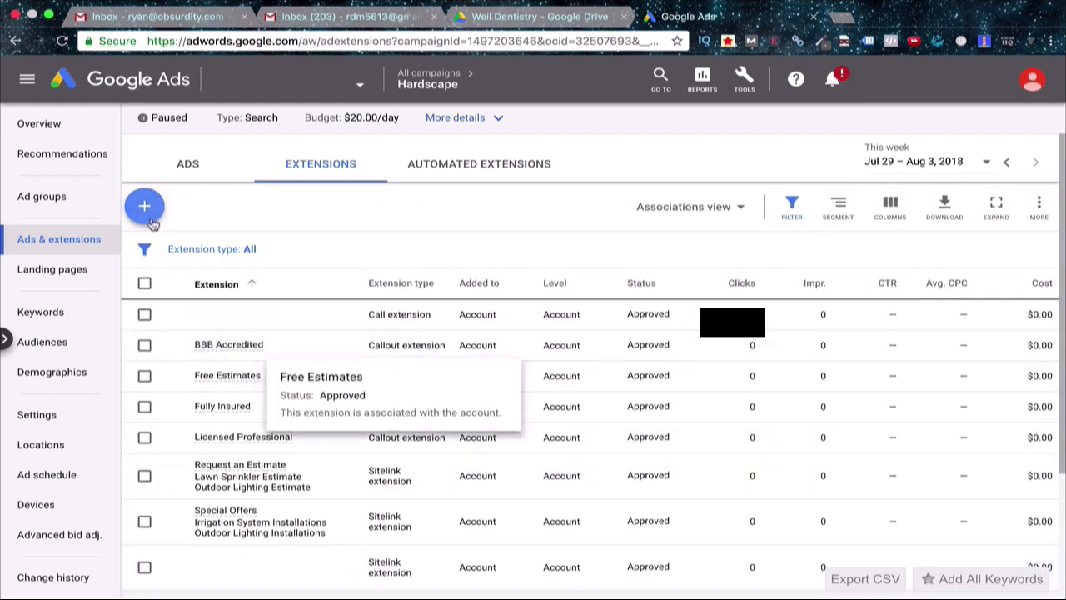
Review the header and value fields of a new structured snippet extension, and cancel it
left_click(144, 211)
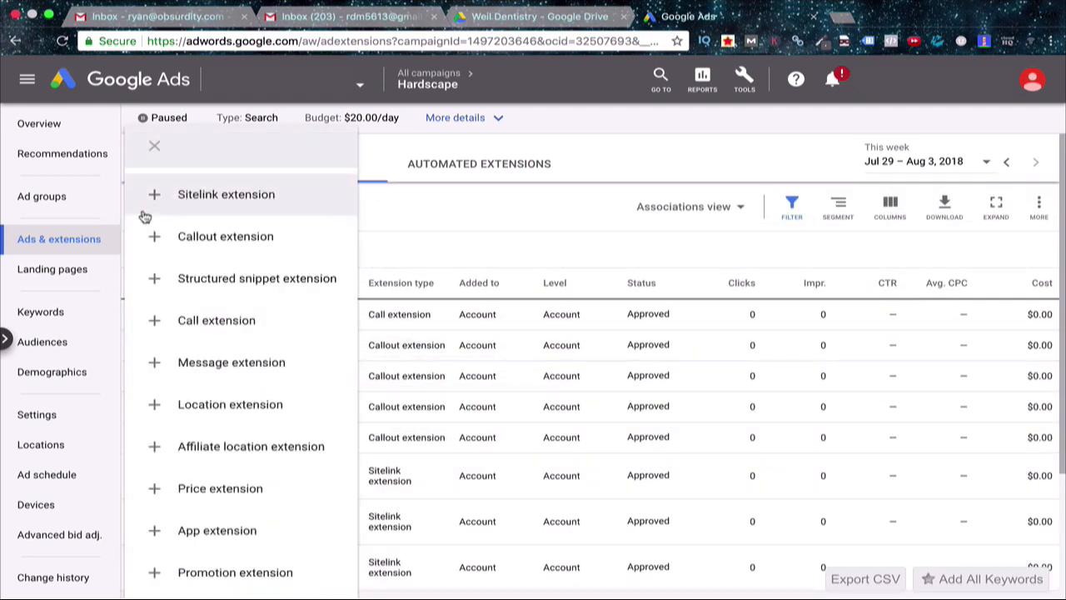
left_click(228, 283)
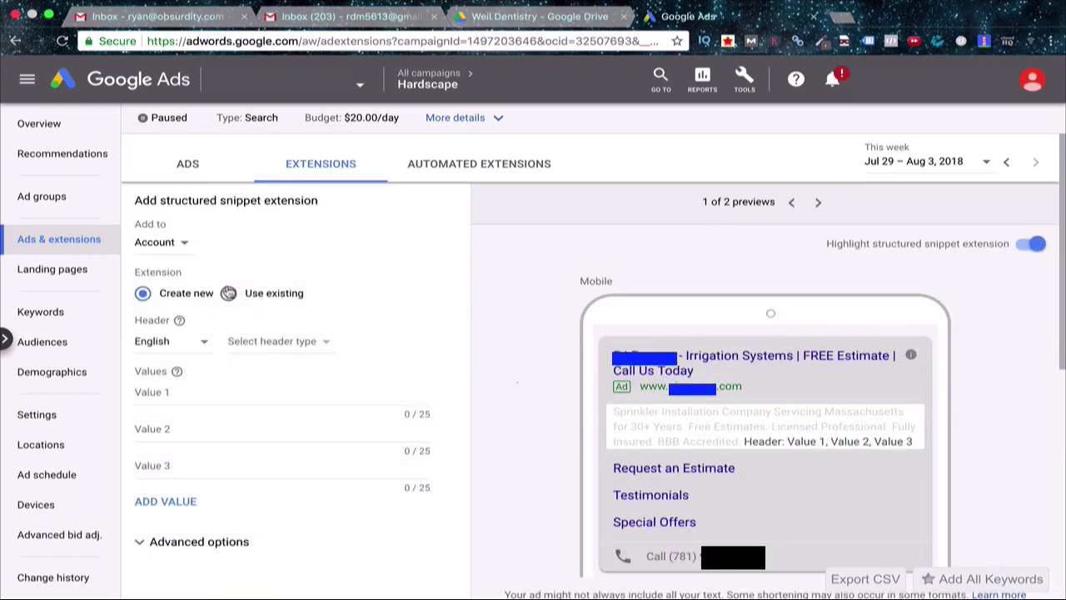
scroll(311, 277, "down", 1)
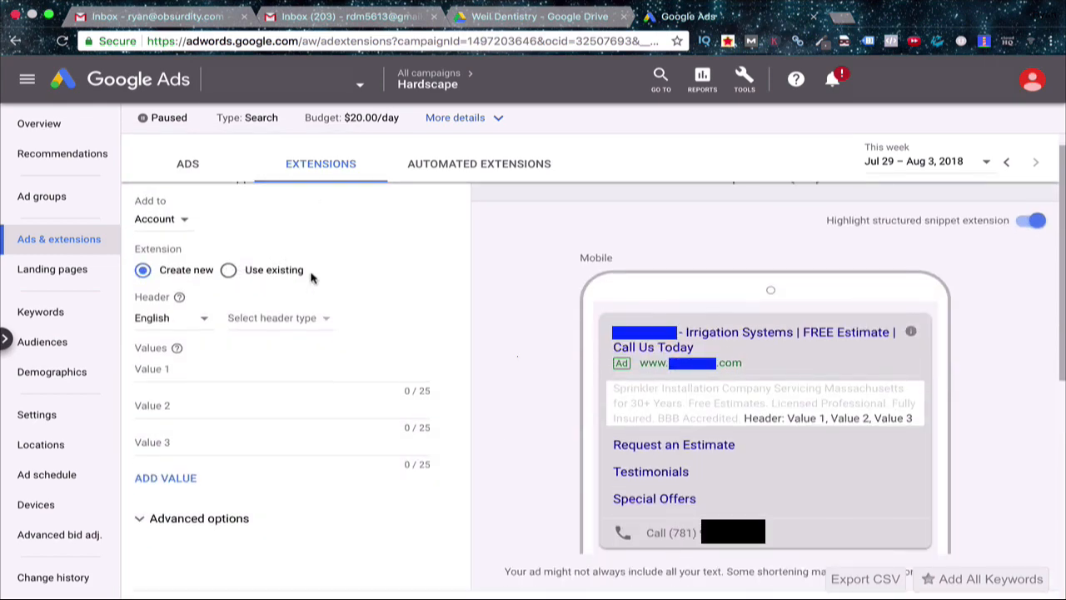
scroll(275, 349, "up", 1)
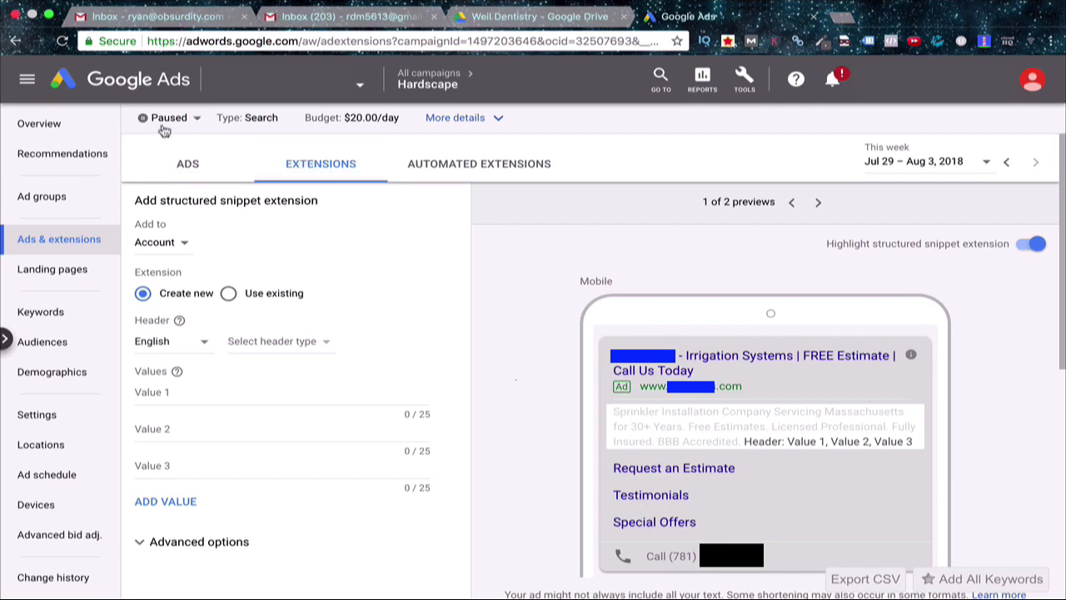
scroll(239, 253, "down", 5)
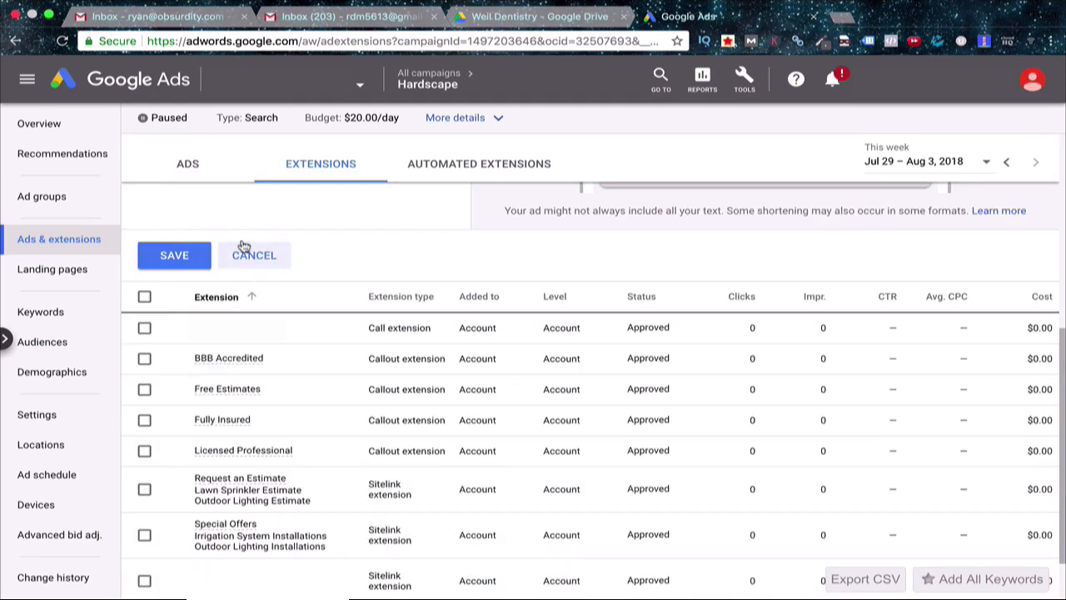
left_click(247, 255)
Start an account-level call extension with the placeholder phone number ###-###-### and set its device preference to Mobile
left_click(144, 208)
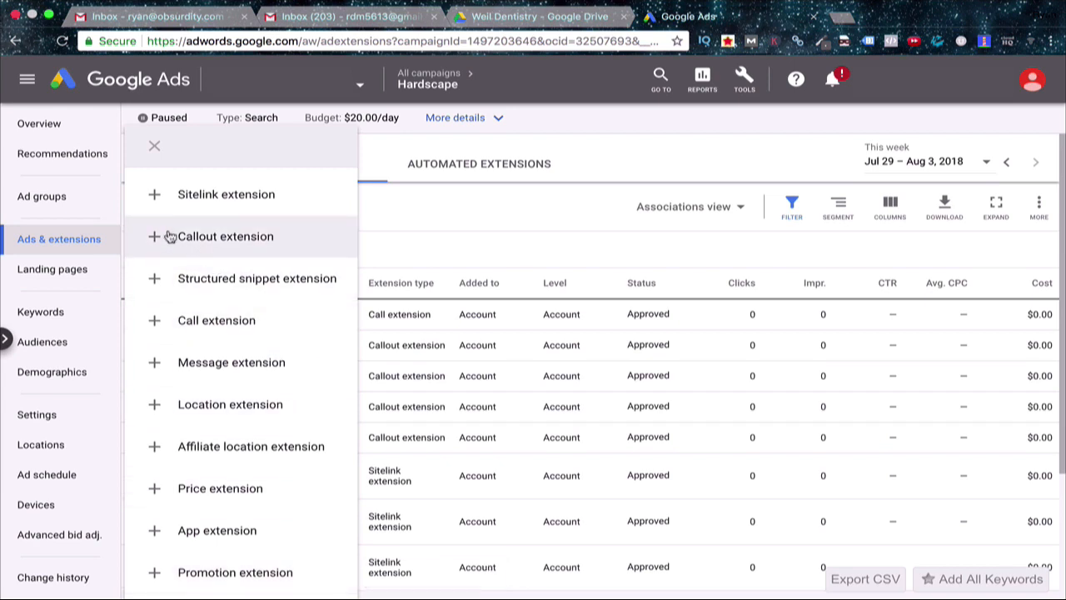
left_click(260, 336)
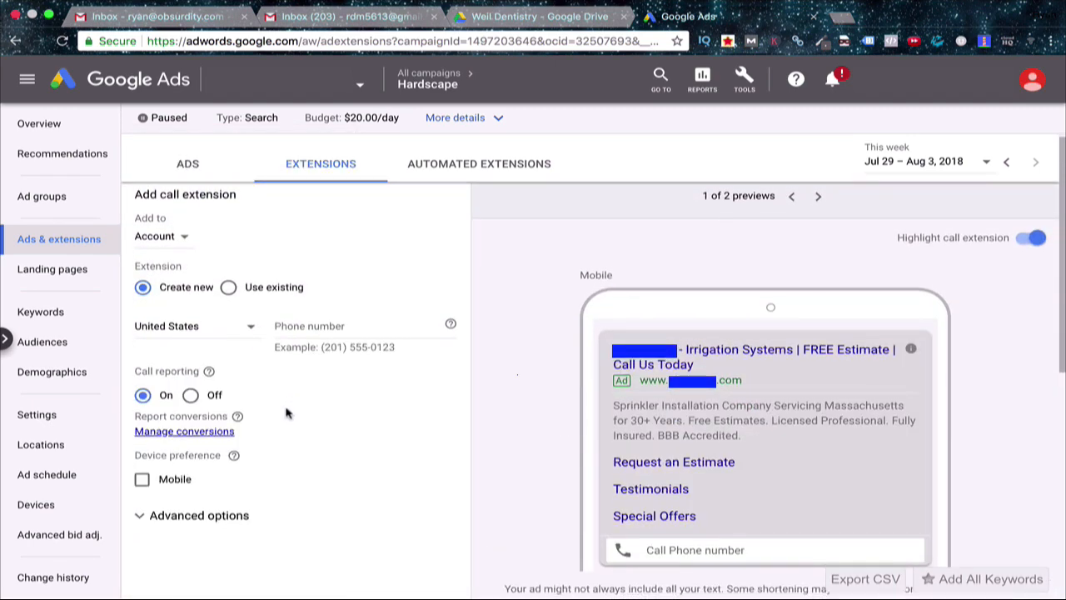
left_click(291, 327)
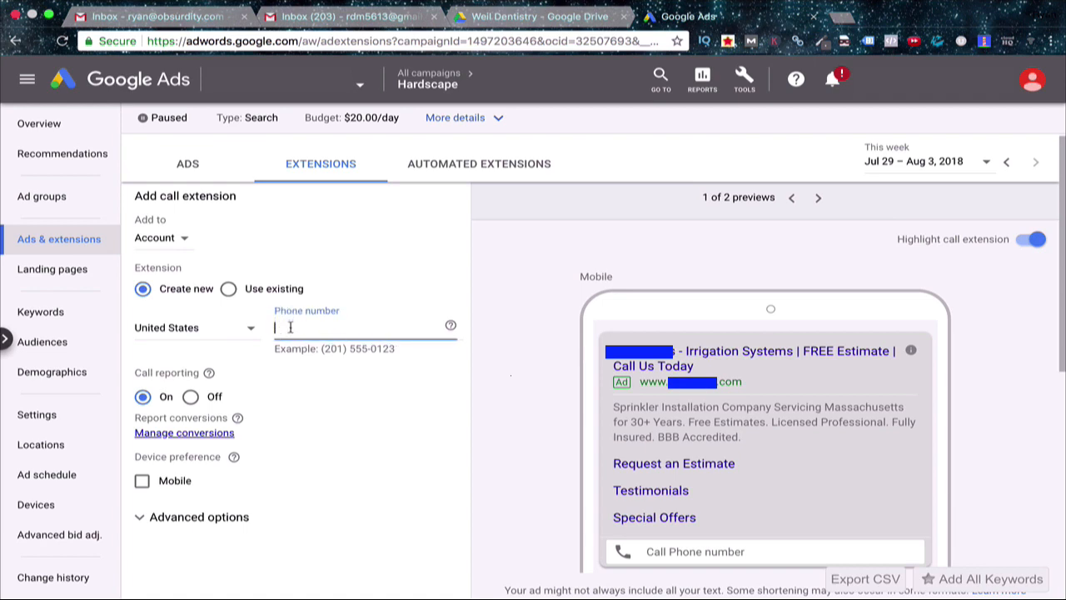
type("###")
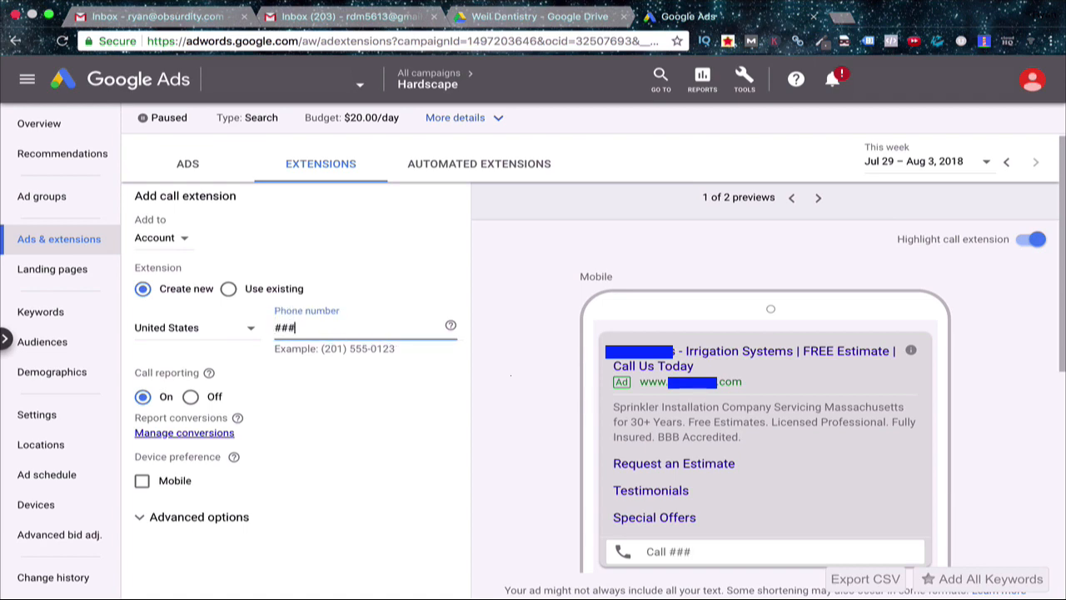
type("-###-###")
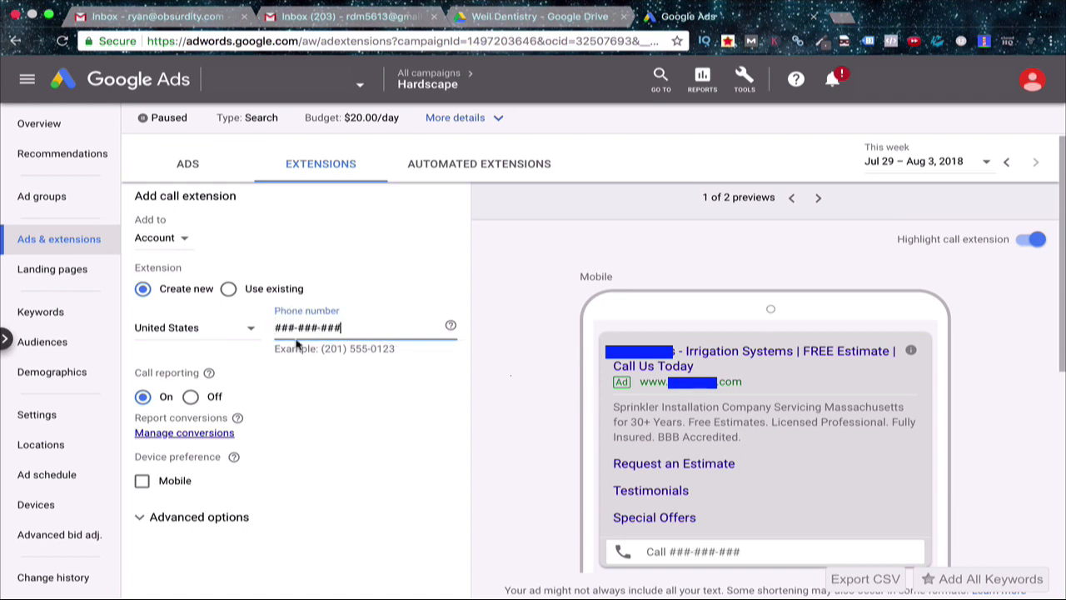
scroll(297, 342, "down", 1)
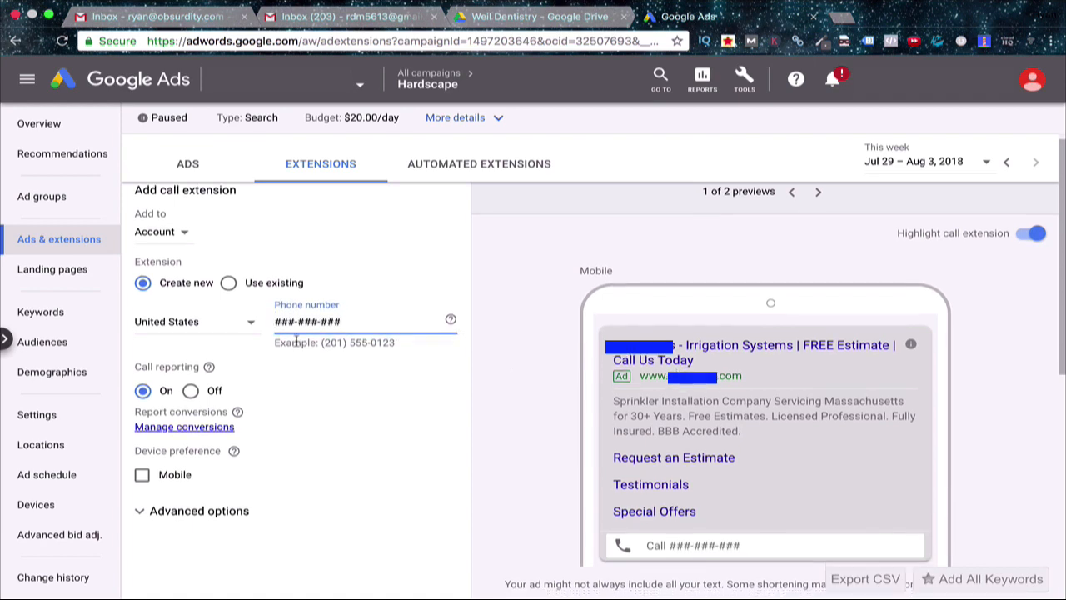
left_click(142, 477)
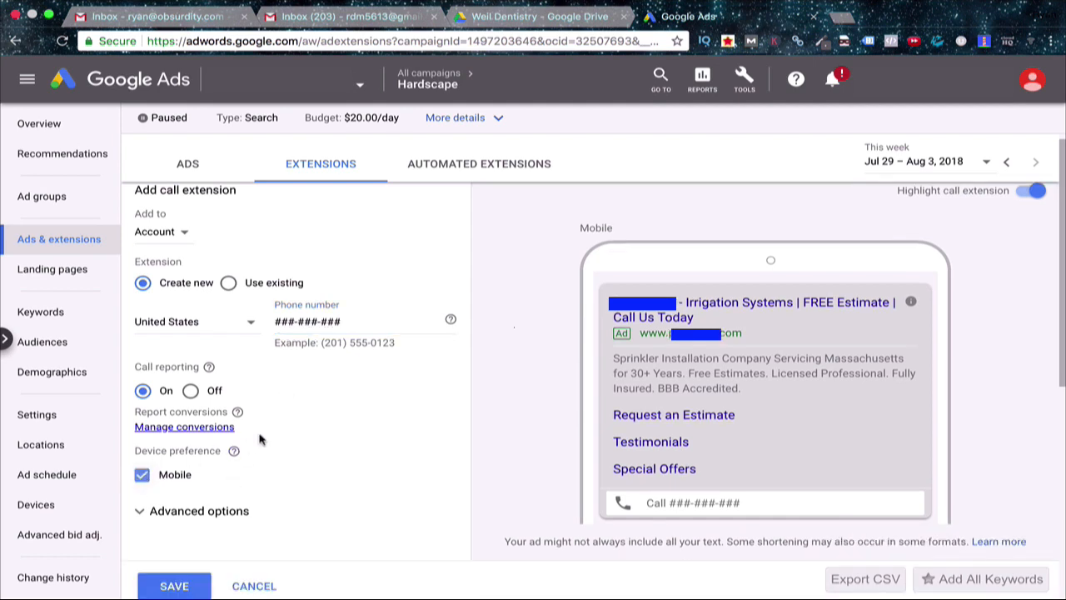
Review the call extension's call reporting, scheduling options and ad preview, and cancel the new extension
scroll(259, 439, "down", 1)
left_click(150, 463)
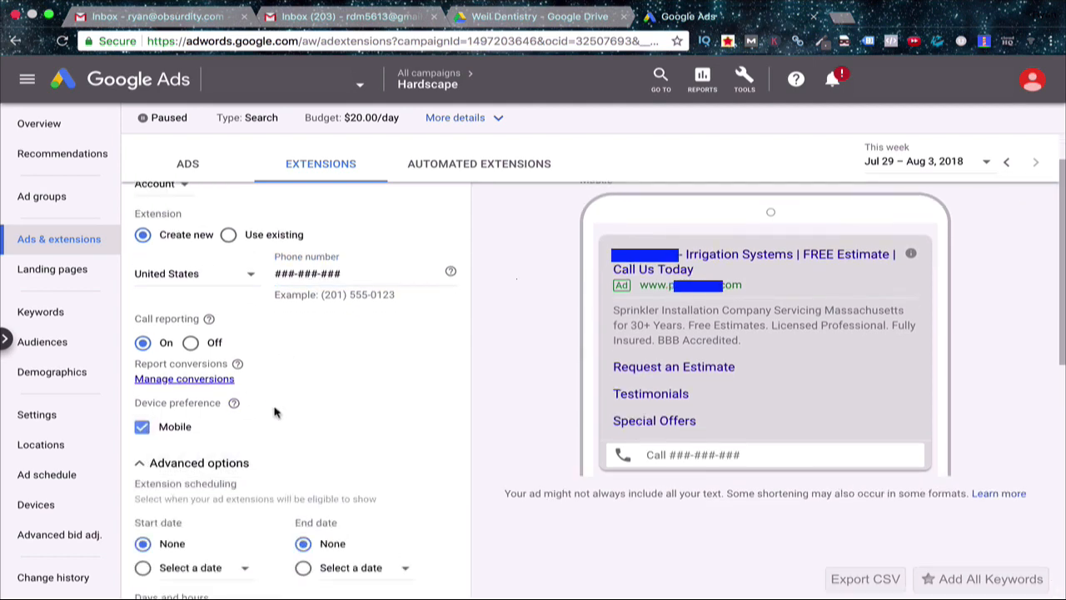
scroll(277, 410, "down", 3)
scroll(278, 411, "up", 2)
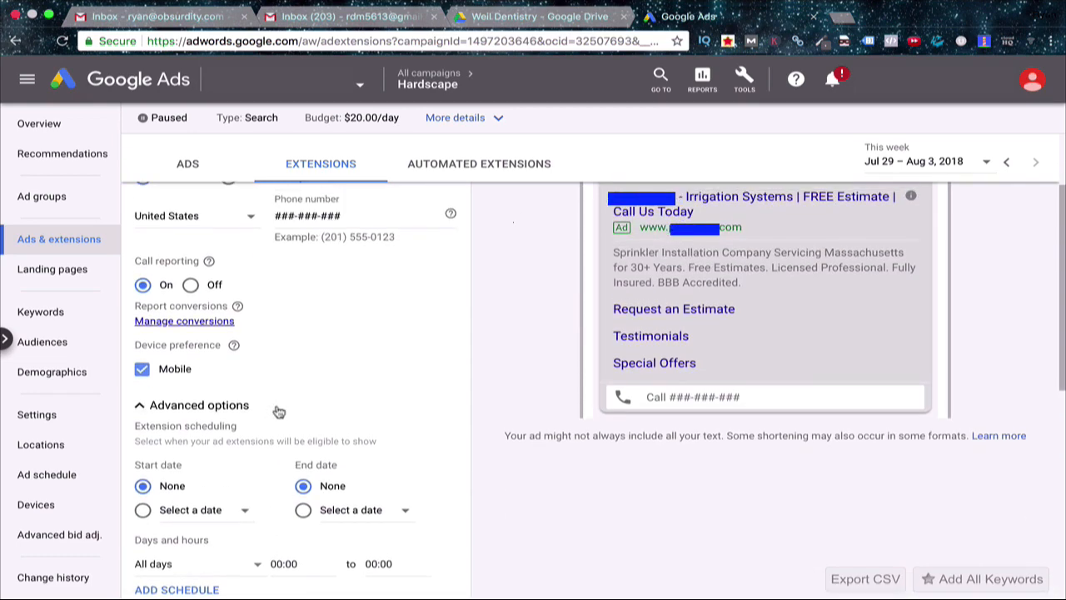
scroll(279, 411, "up", 1)
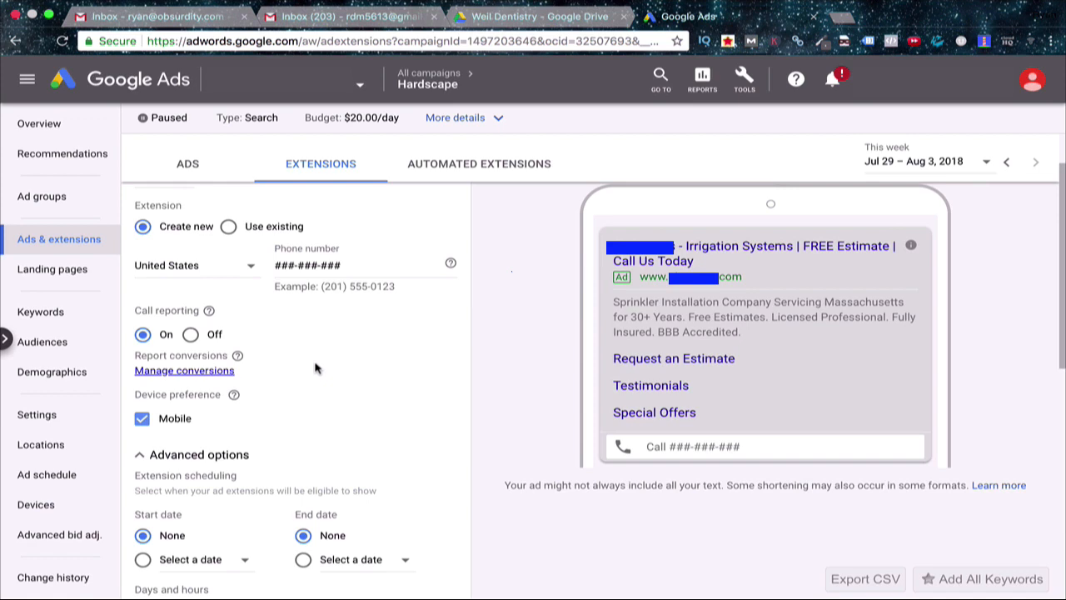
scroll(318, 367, "down", 1)
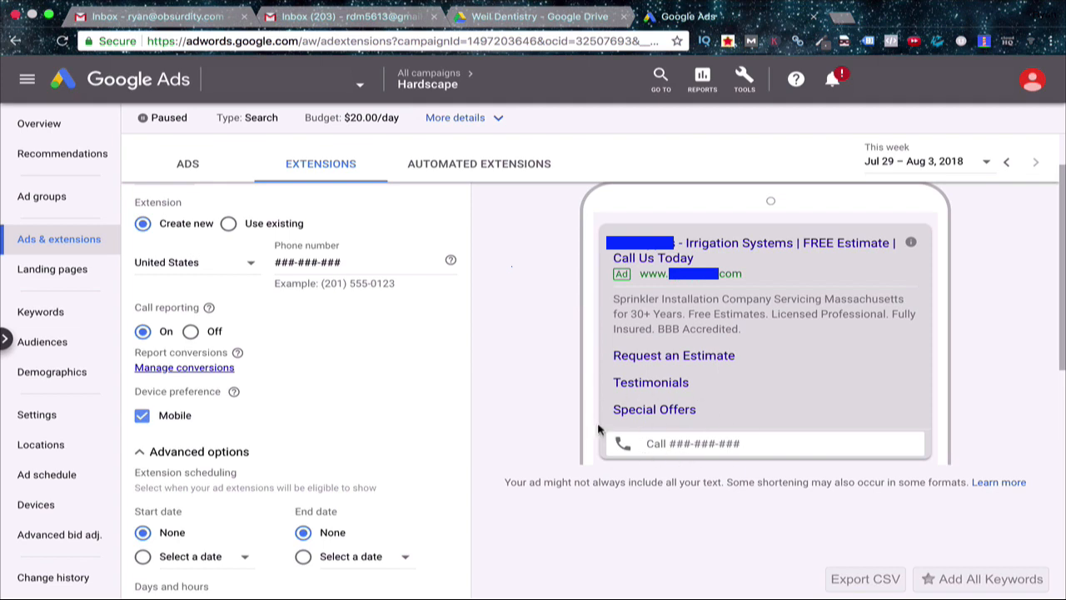
scroll(606, 396, "down", 1)
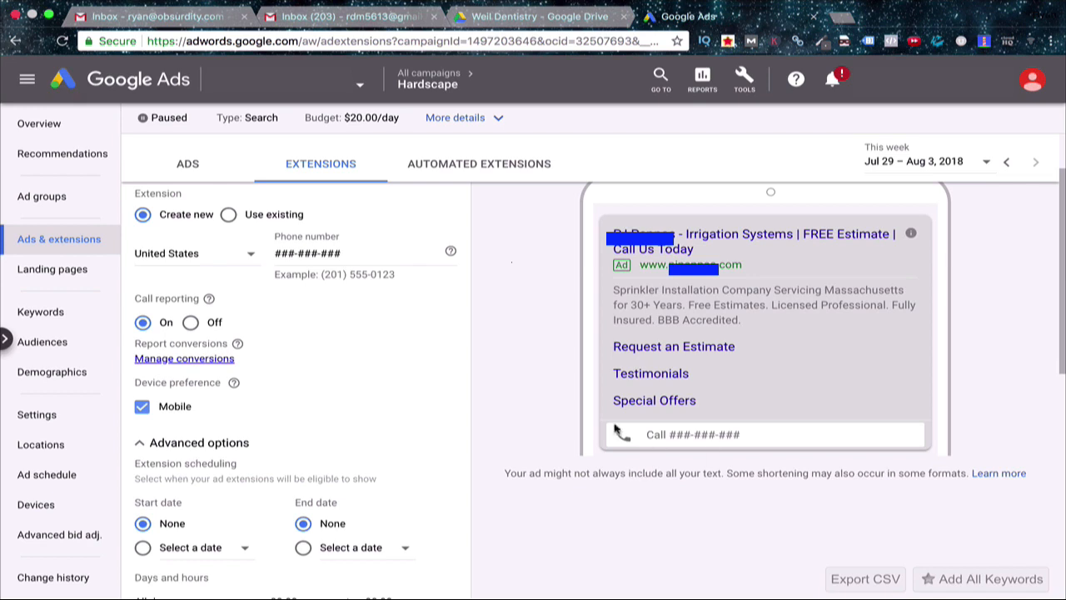
scroll(609, 435, "down", 1)
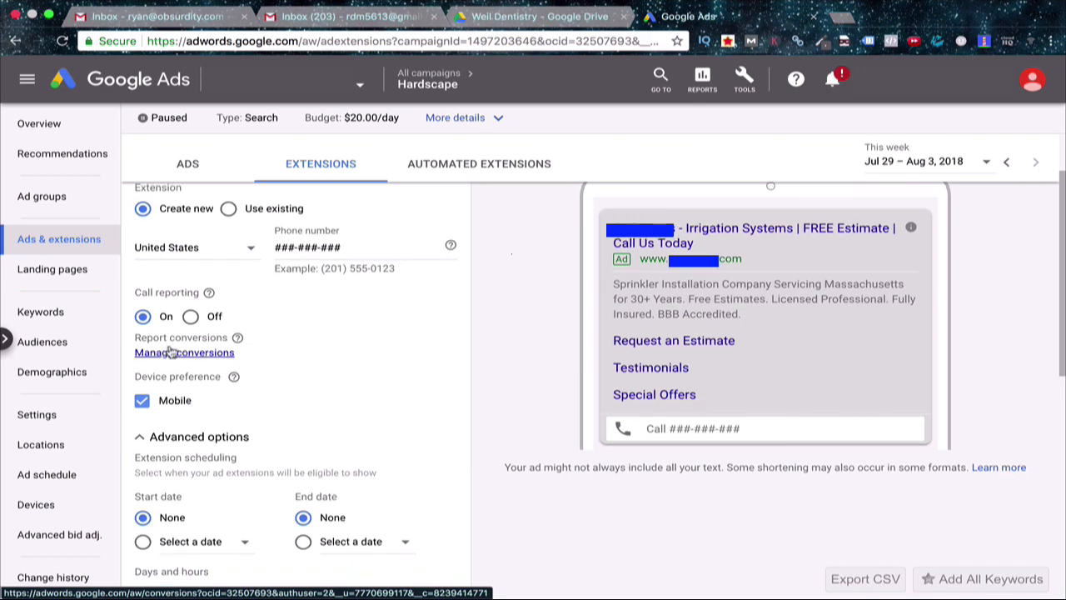
scroll(179, 370, "down", 3)
left_click(256, 521)
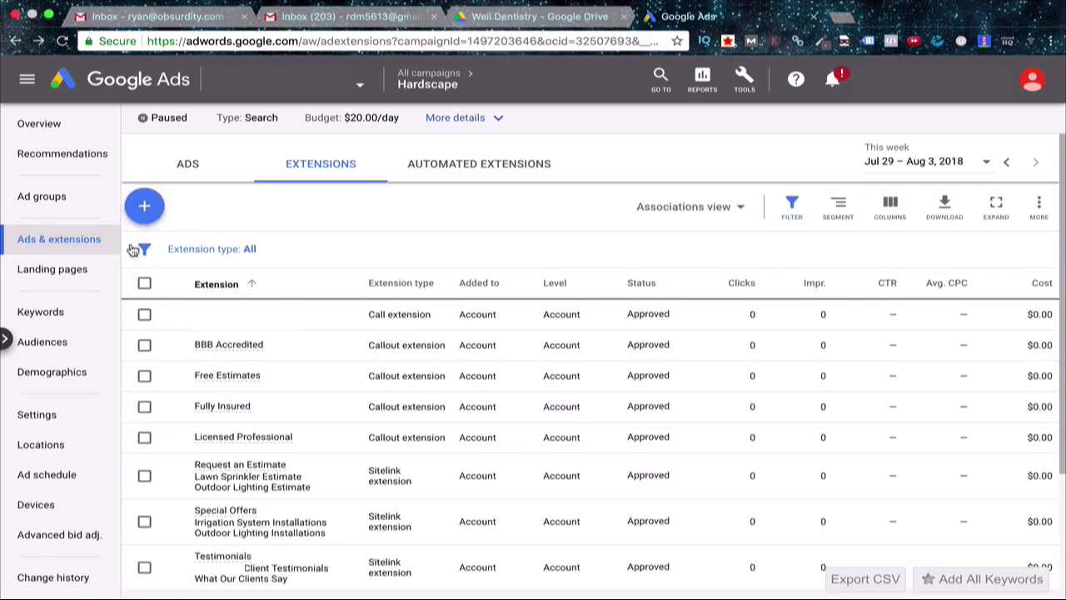
Examine the campaign's age demographics chart and the age rows listed for each ad group
left_click(64, 380)
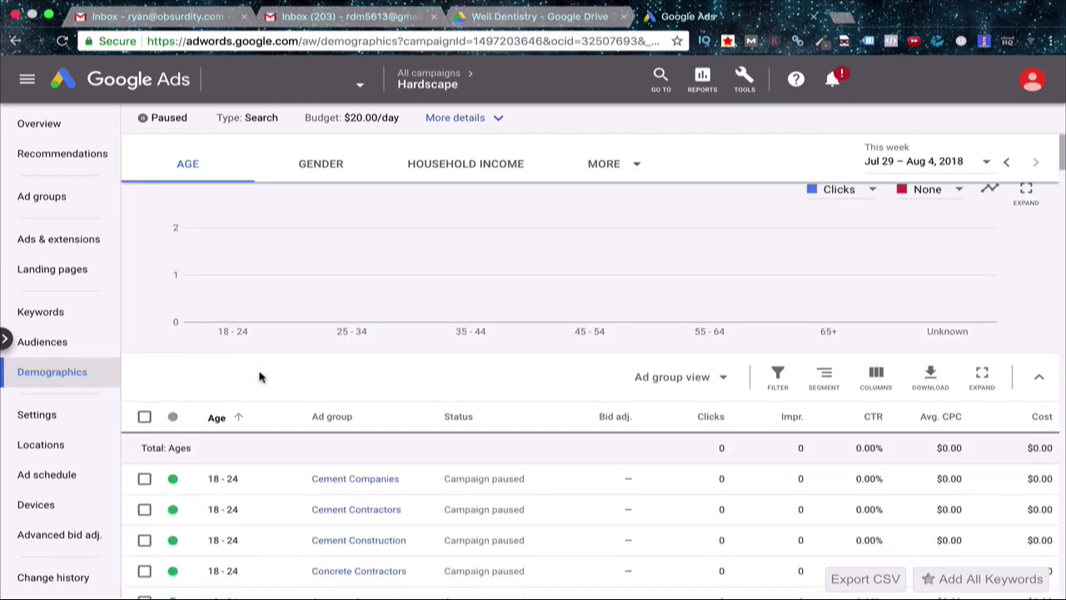
scroll(258, 378, "down", 1)
scroll(238, 383, "down", 1)
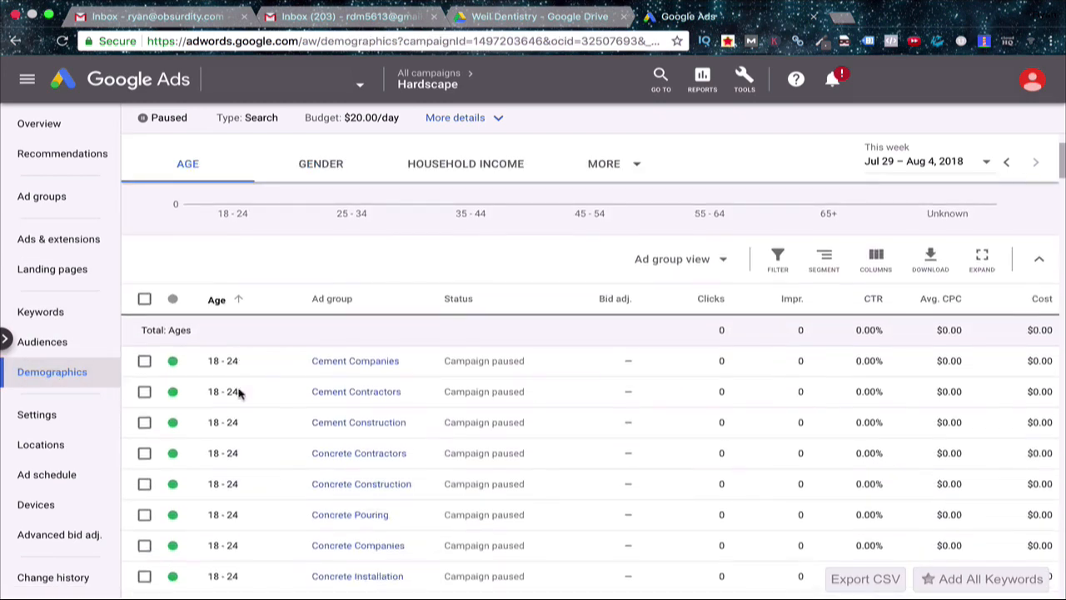
scroll(264, 393, "down", 1)
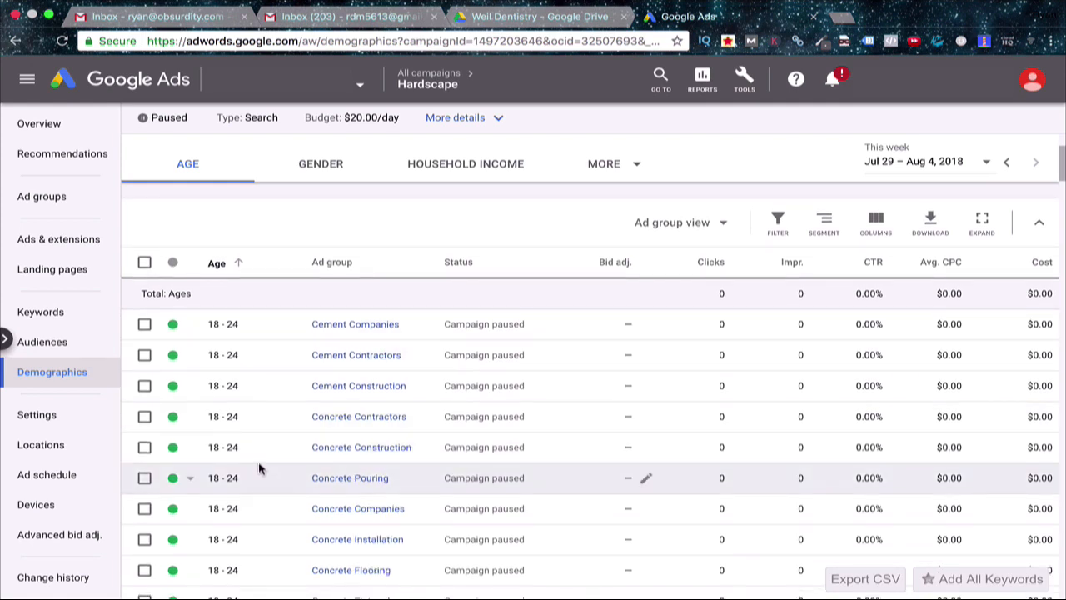
scroll(258, 468, "down", 1)
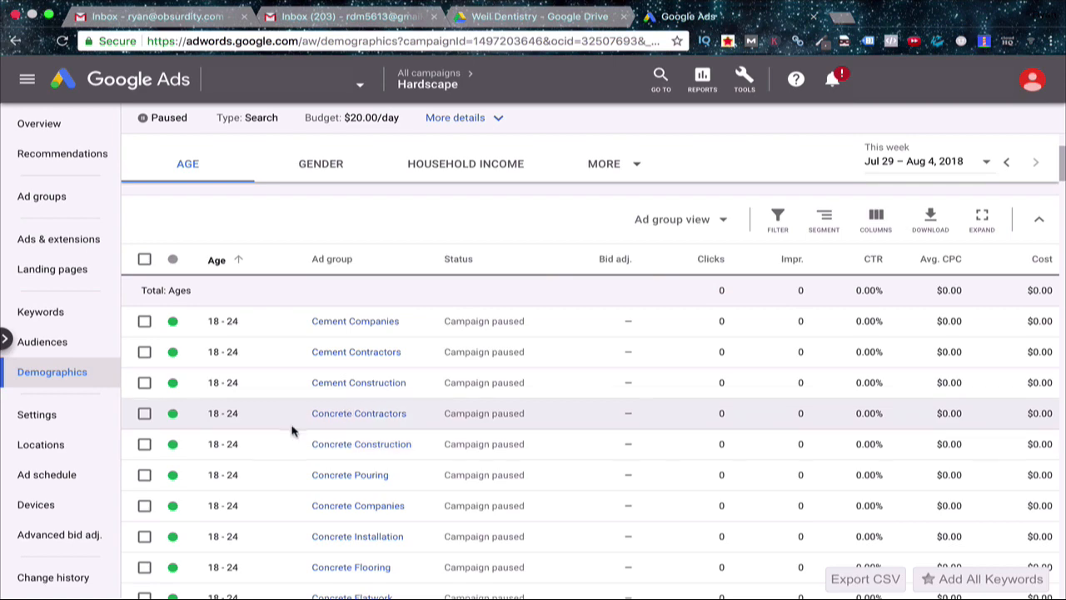
scroll(292, 430, "up", 4)
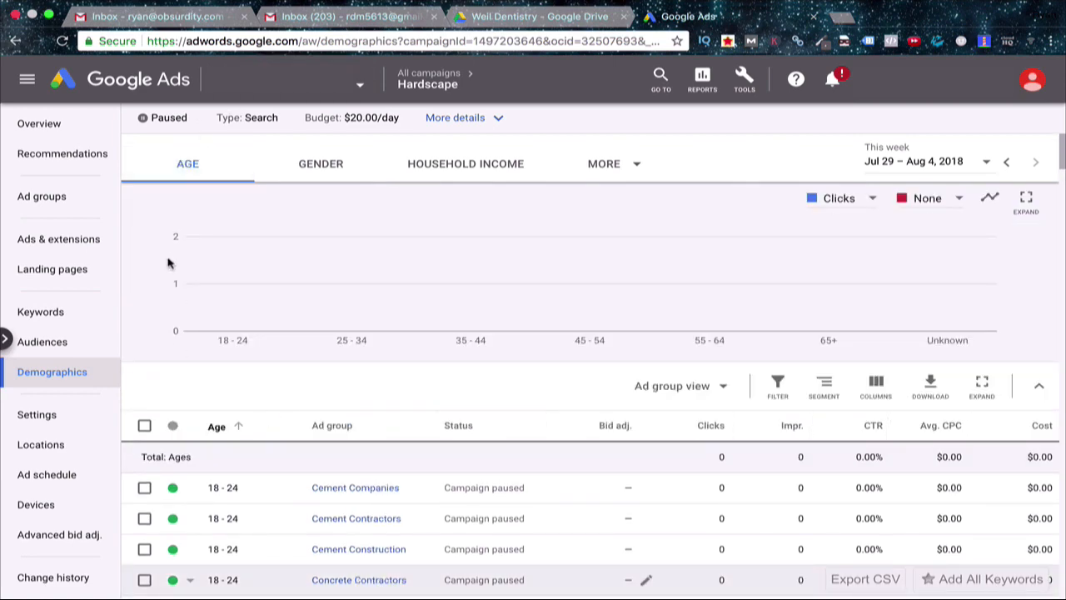
scroll(171, 267, "down", 3)
scroll(172, 276, "down", 1)
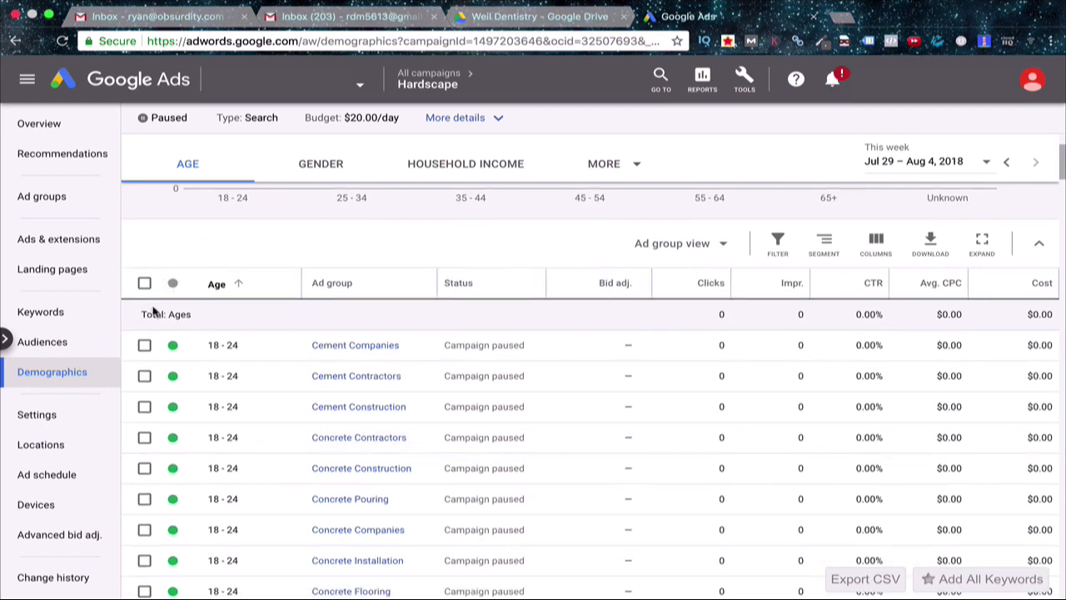
scroll(143, 333, "down", 1)
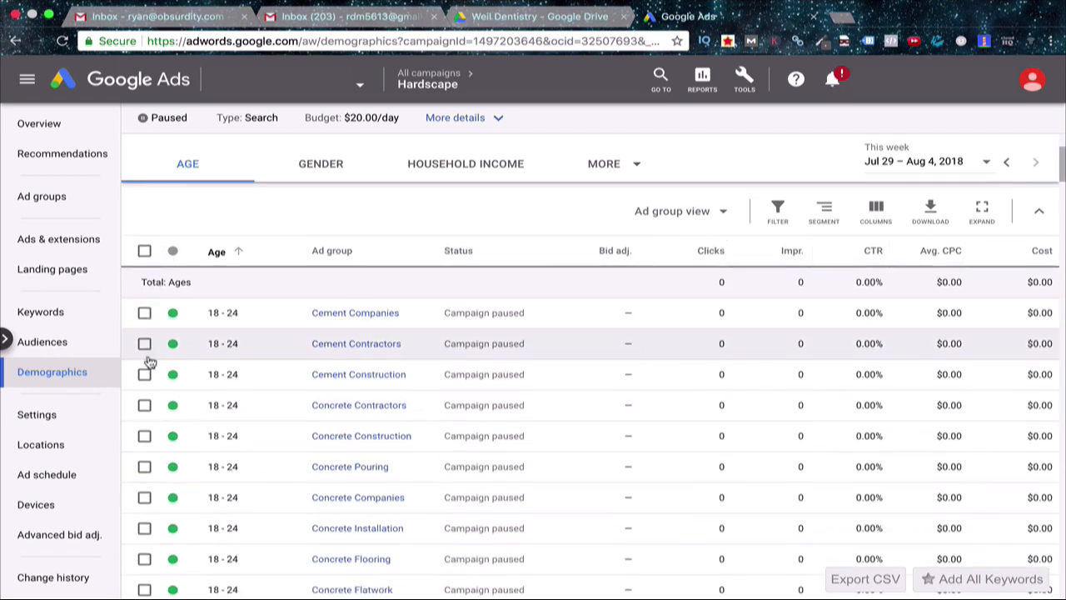
Select the 18 - 24 age rows for Cement Companies, Sidewalk Construction and all five Patio ad groups
left_click(144, 315)
scroll(146, 320, "down", 6)
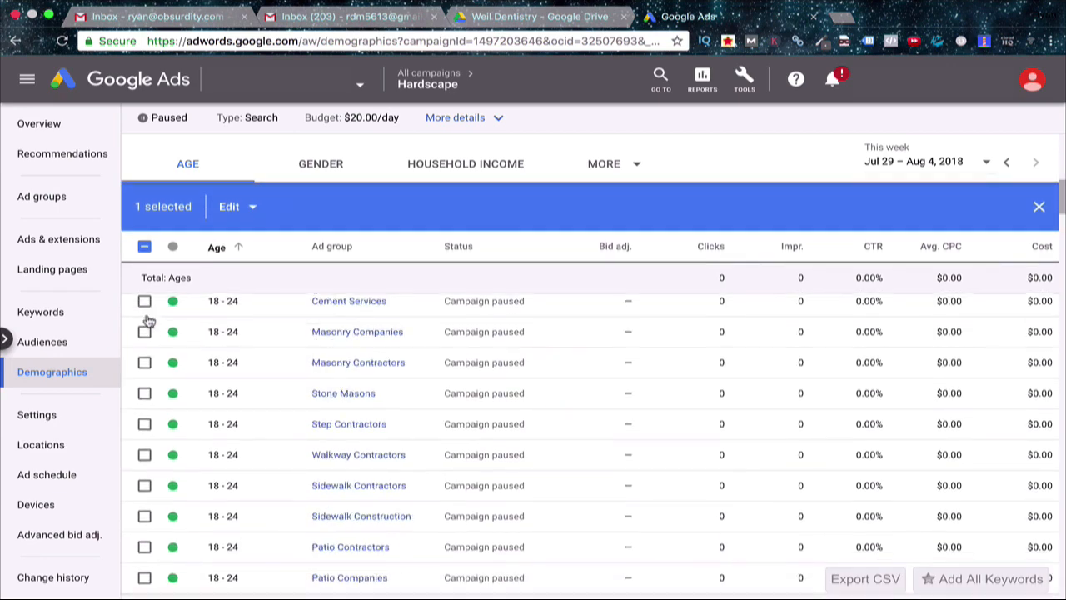
scroll(147, 333, "down", 5)
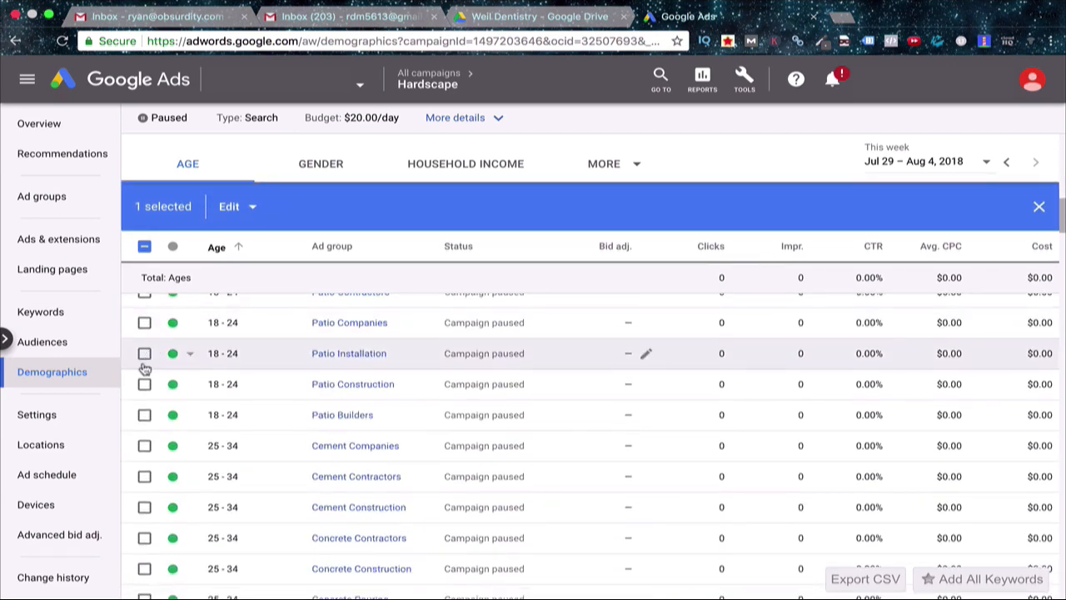
left_click(145, 416)
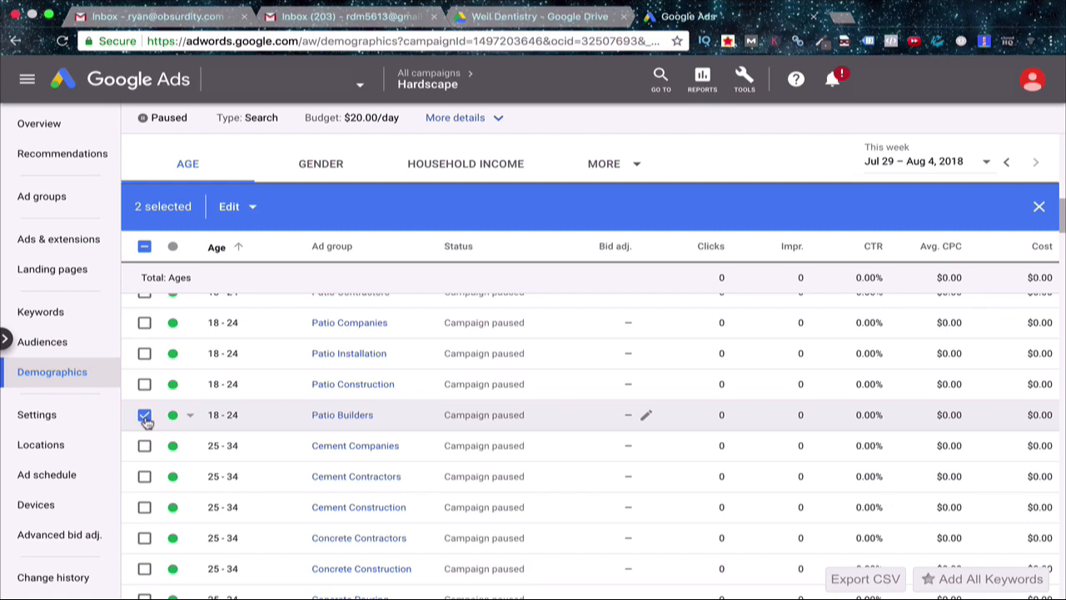
left_click(144, 384)
left_click(144, 353)
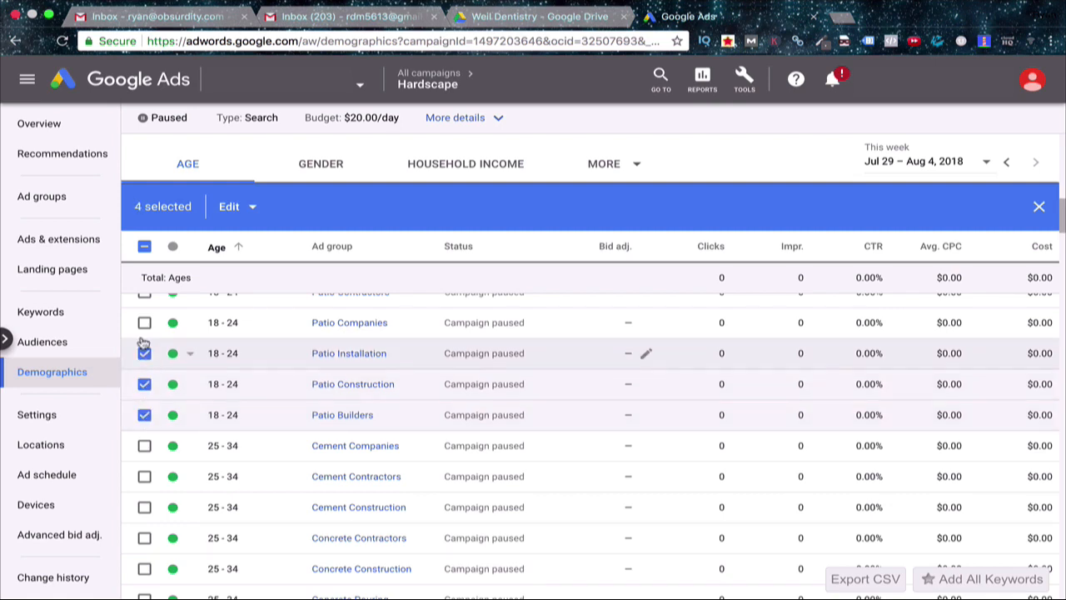
left_click(144, 322)
scroll(146, 316, "up", 1)
left_click(143, 327)
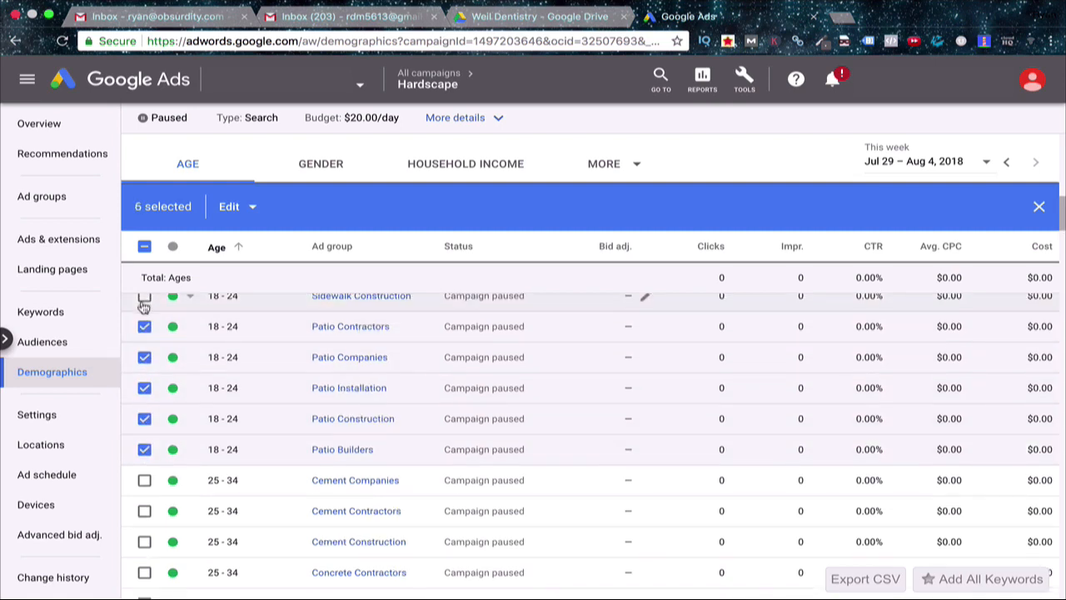
left_click(143, 296)
Add the 18 - 24 rows for Sidewalk, Walkway and Step Contractors, Stone Masons and Concrete Countertops to the selection, and review the bulk edit options
scroll(142, 329, "up", 3)
left_click(144, 389)
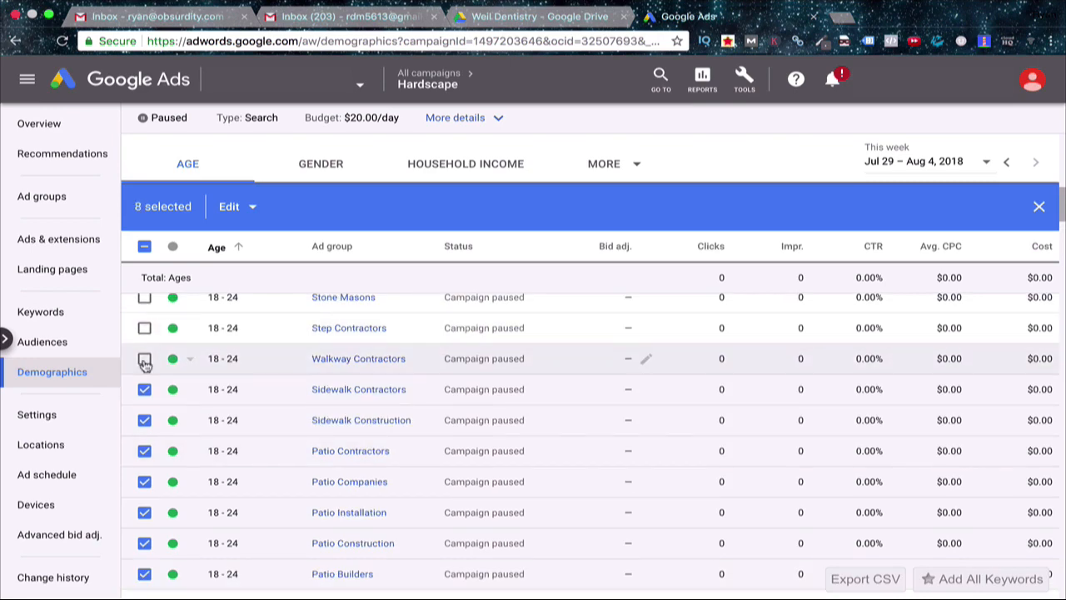
left_click(144, 358)
left_click(144, 327)
left_click(145, 297)
scroll(144, 308, "up", 5)
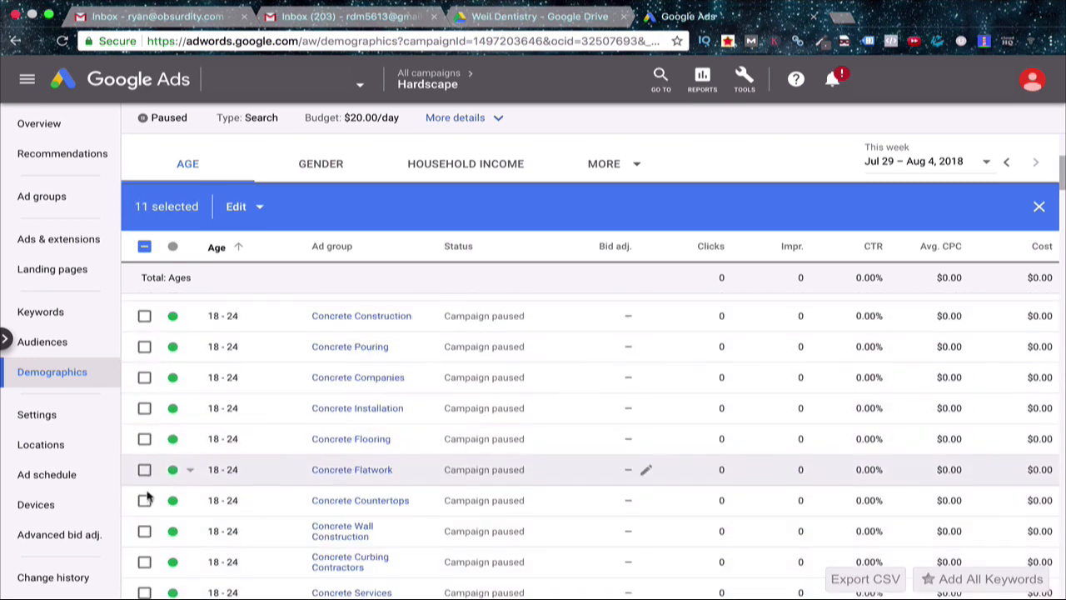
left_click(144, 500)
left_click(246, 207)
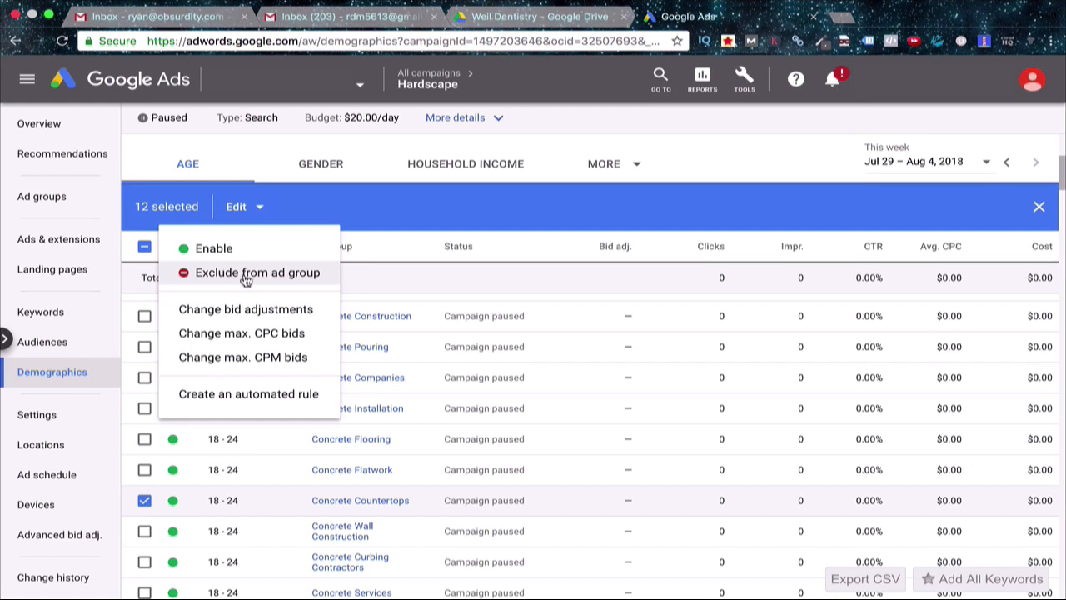
left_click(357, 288)
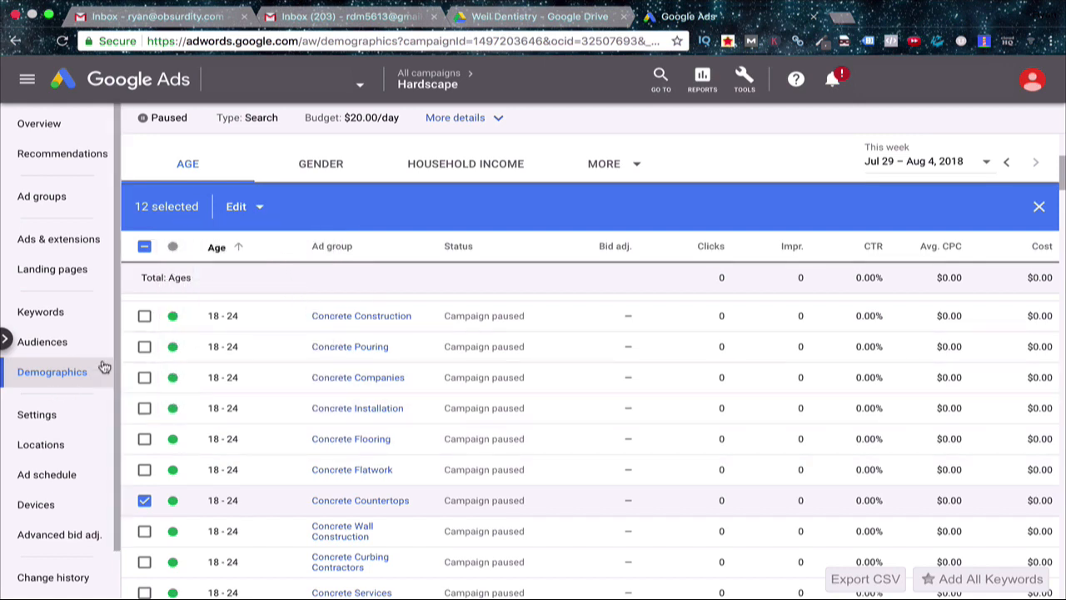
Deselect the 18 - 24 row for Cement Companies, and clear the rest of the age row selection
scroll(207, 371, "up", 2)
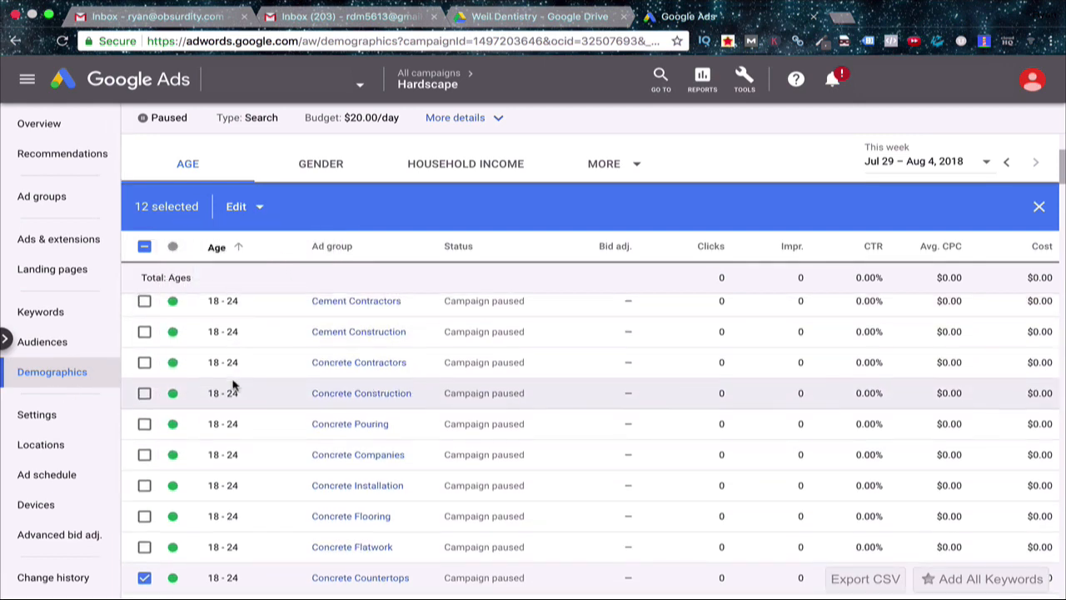
scroll(233, 381, "up", 2)
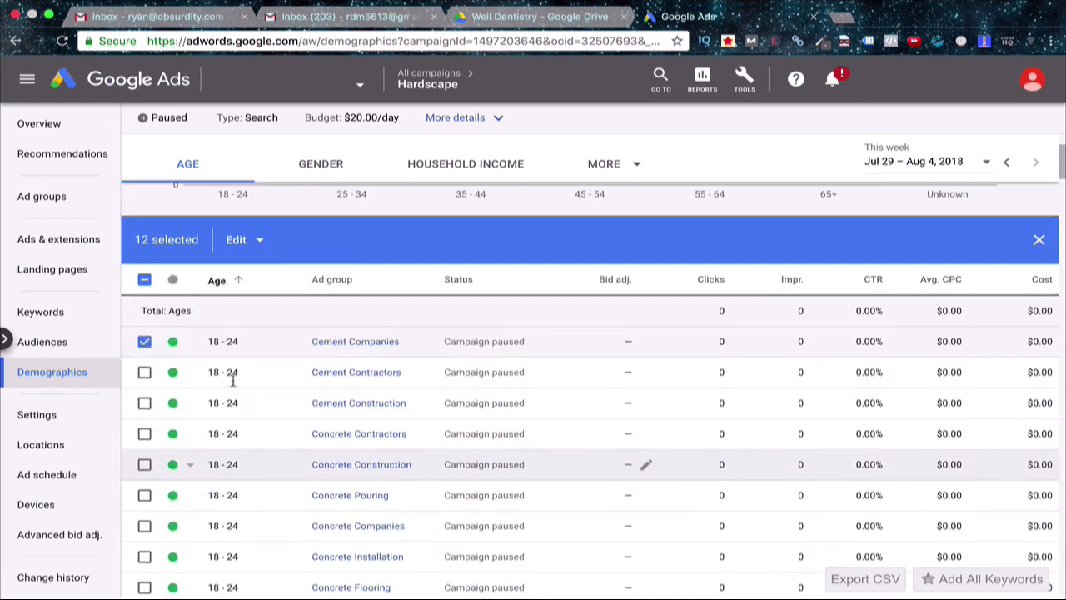
left_click(144, 343)
scroll(169, 340, "down", 5)
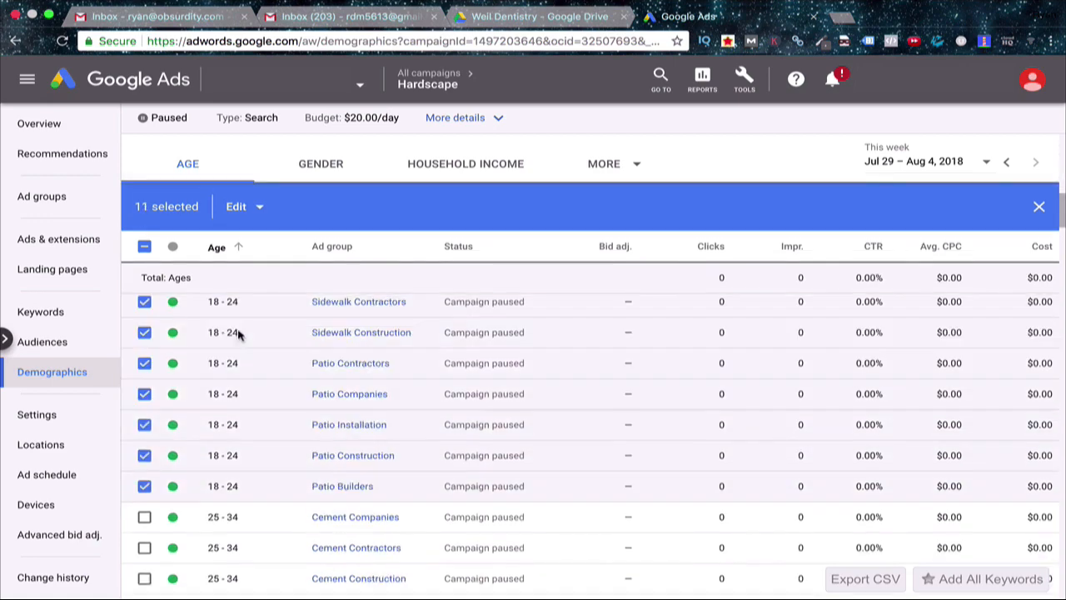
left_click(146, 247)
left_click(147, 246)
Examine the remaining age brackets in the ad group list, including the 65+ and Unknown rows
scroll(150, 359, "down", 10)
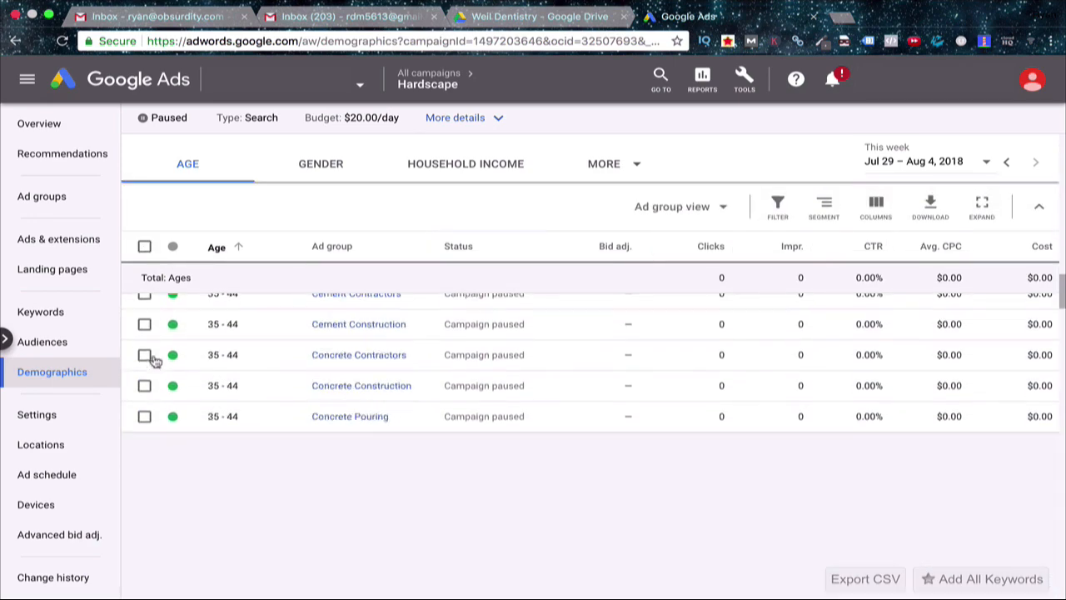
scroll(154, 360, "down", 20)
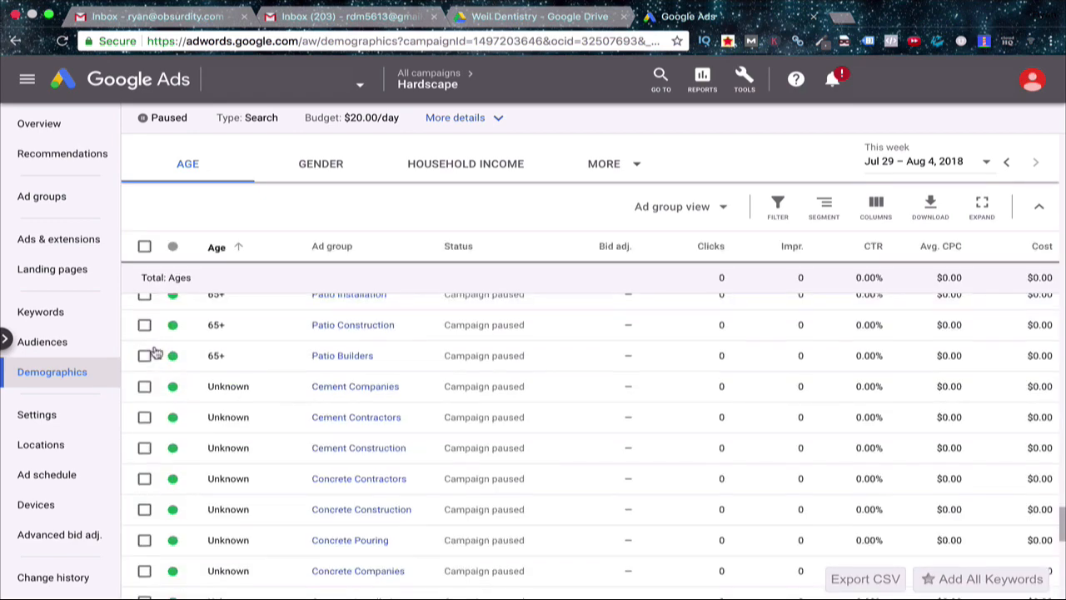
scroll(154, 353, "up", 3)
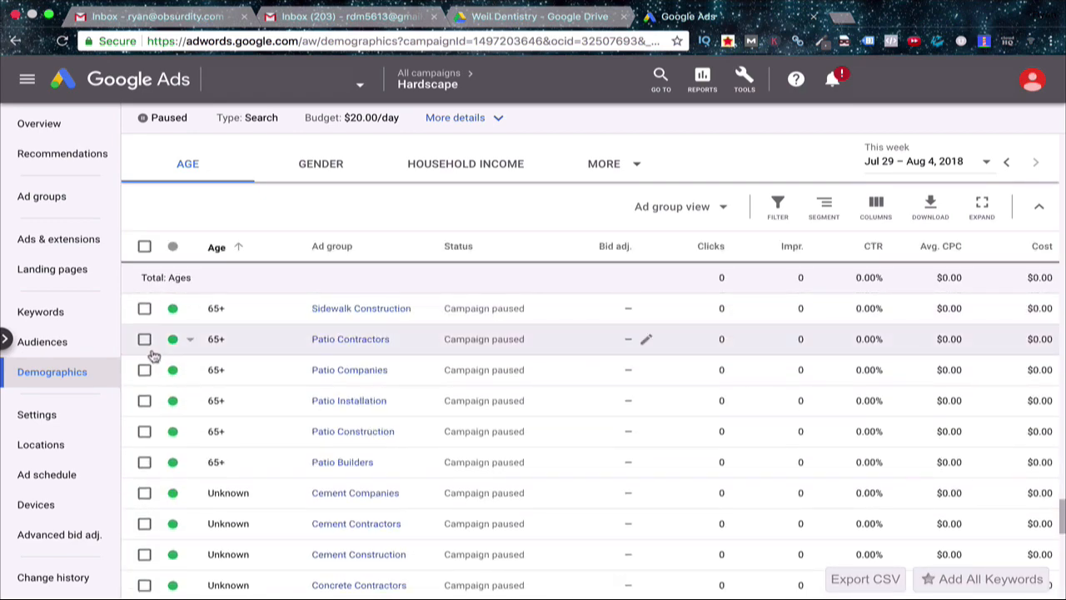
scroll(149, 367, "down", 1)
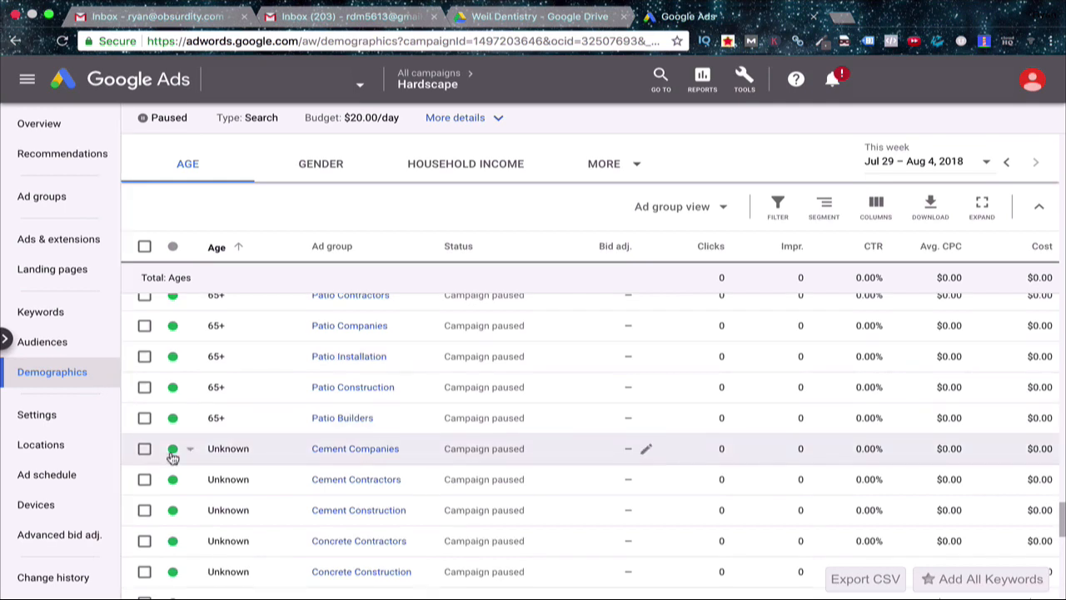
scroll(200, 471, "down", 3)
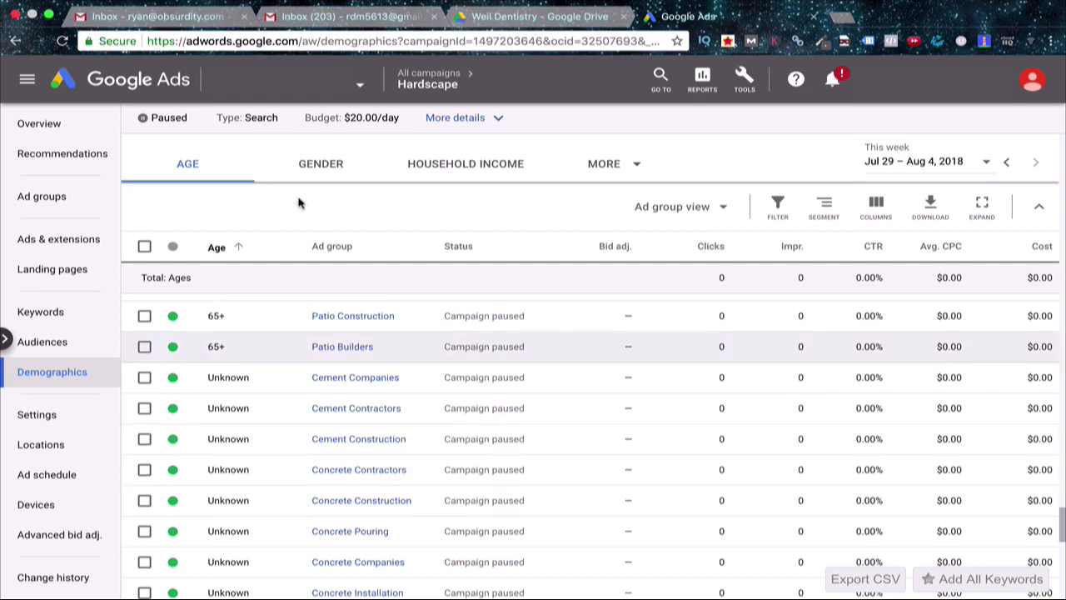
Review the campaign's gender demographics and the Female rows listed for each ad group
left_click(308, 164)
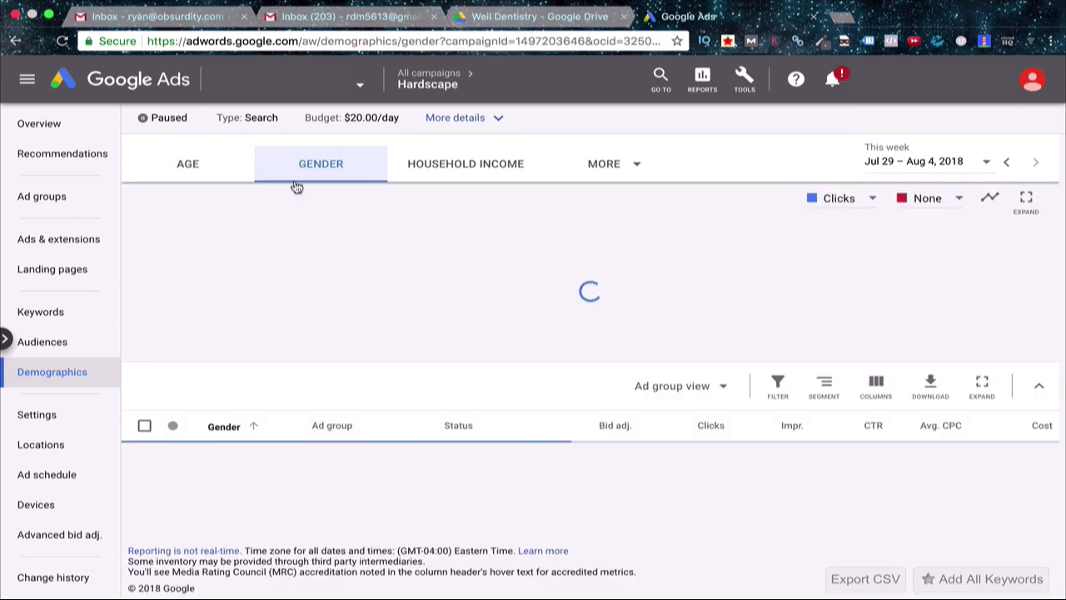
scroll(238, 396, "down", 2)
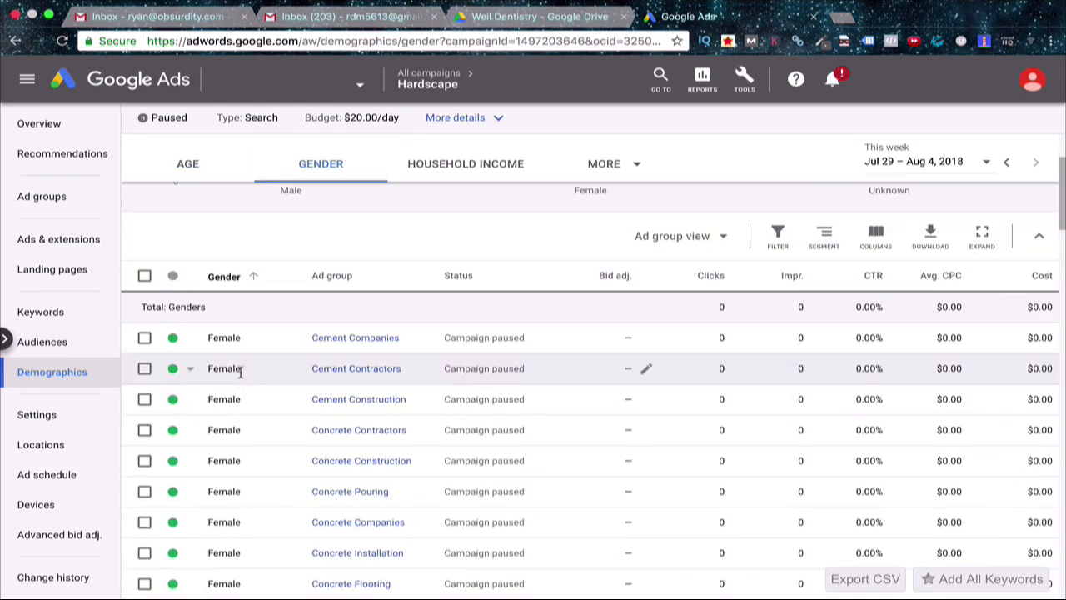
scroll(246, 366, "down", 1)
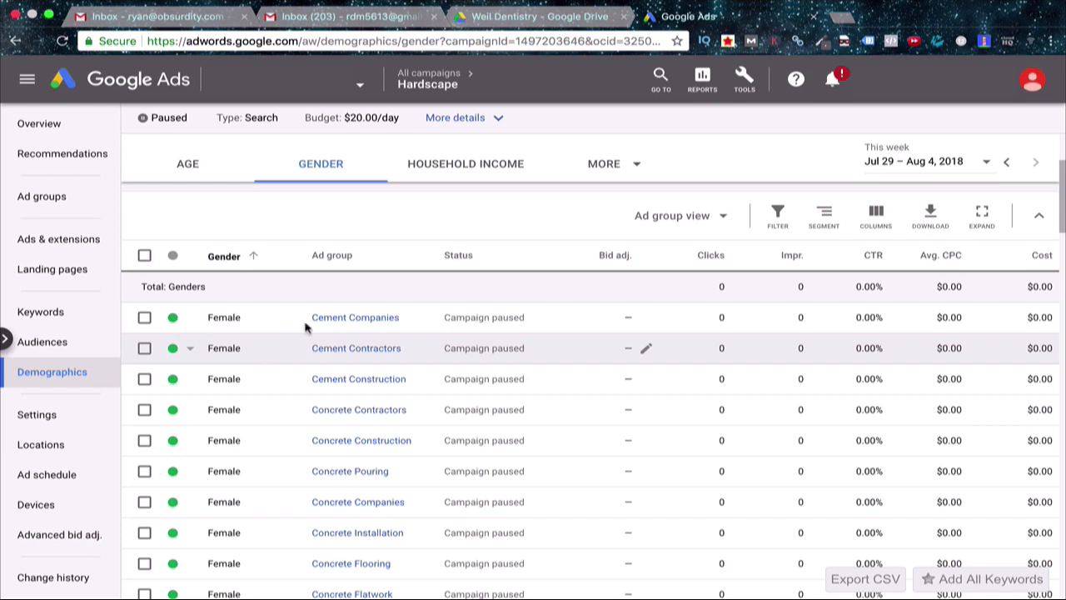
Review the campaign's household income demographics, including the Top 10% and 11 - 20% rows for the ad groups
left_click(460, 162)
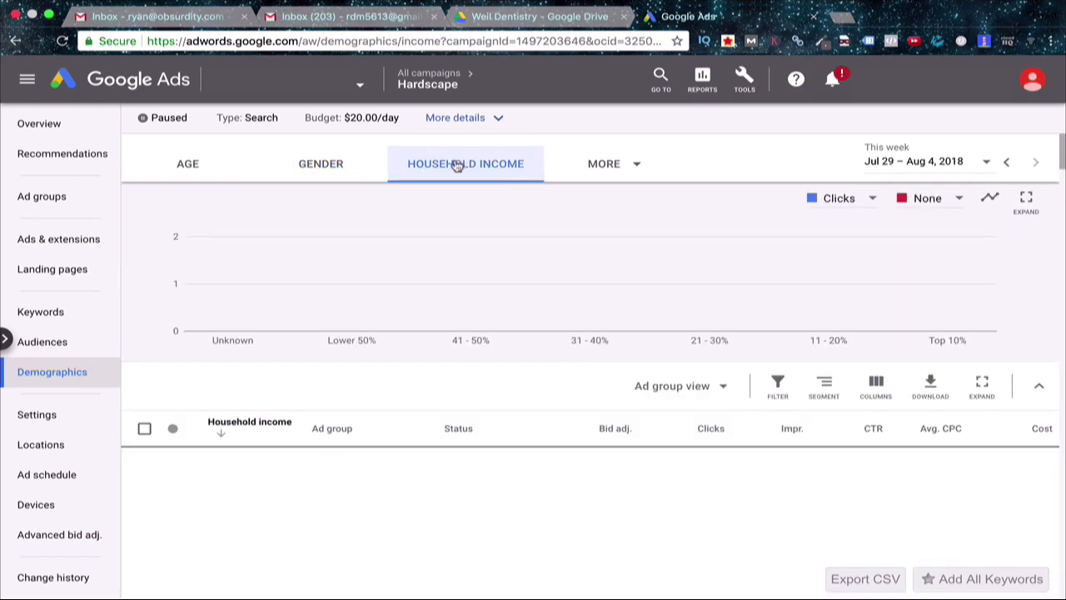
scroll(301, 325, "down", 1)
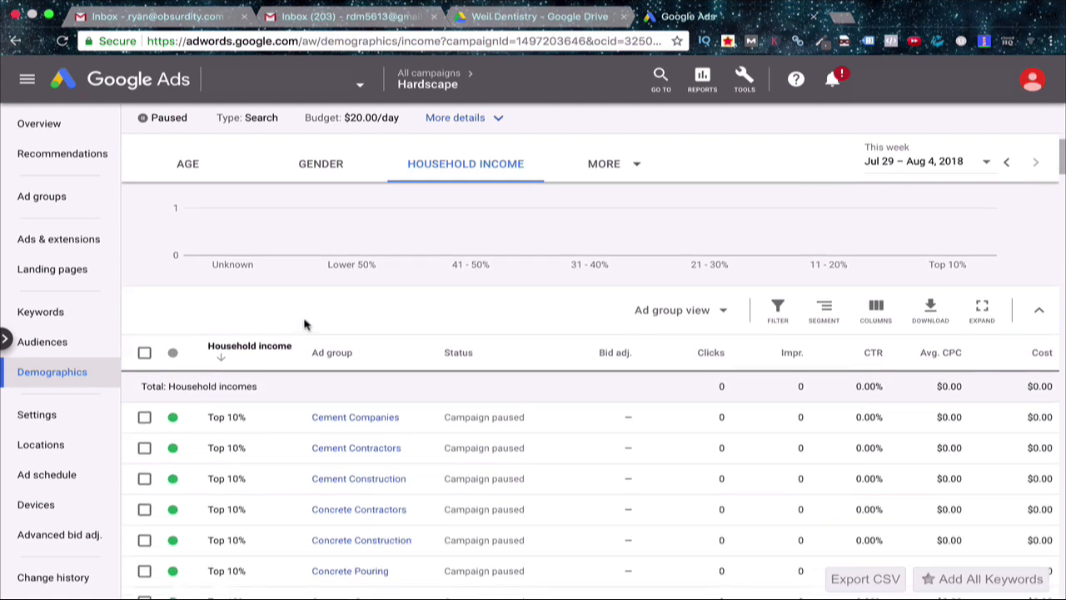
scroll(307, 328, "down", 10)
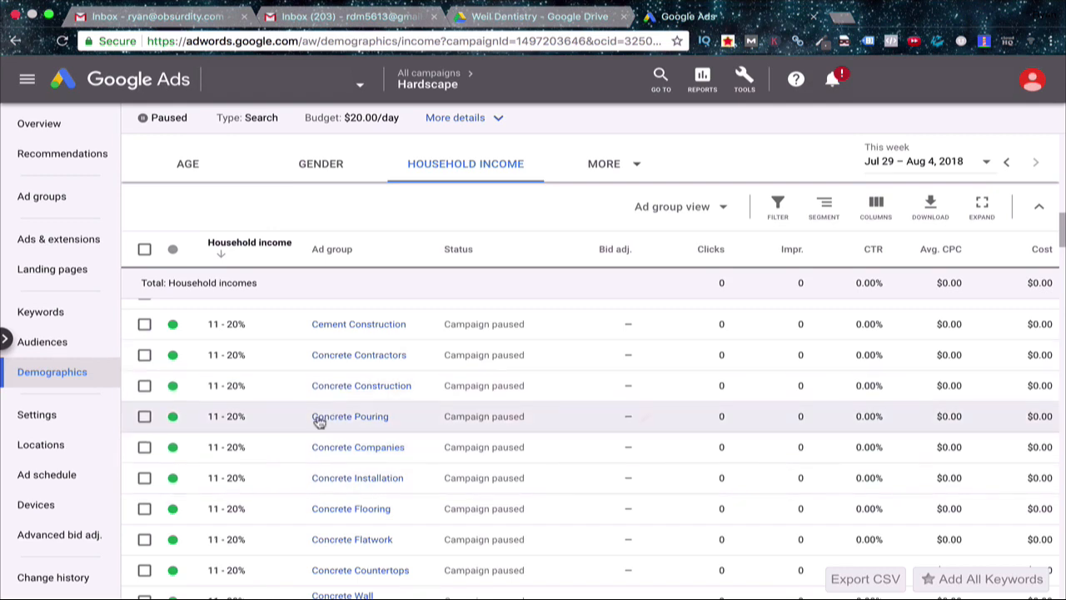
scroll(223, 381, "up", 10)
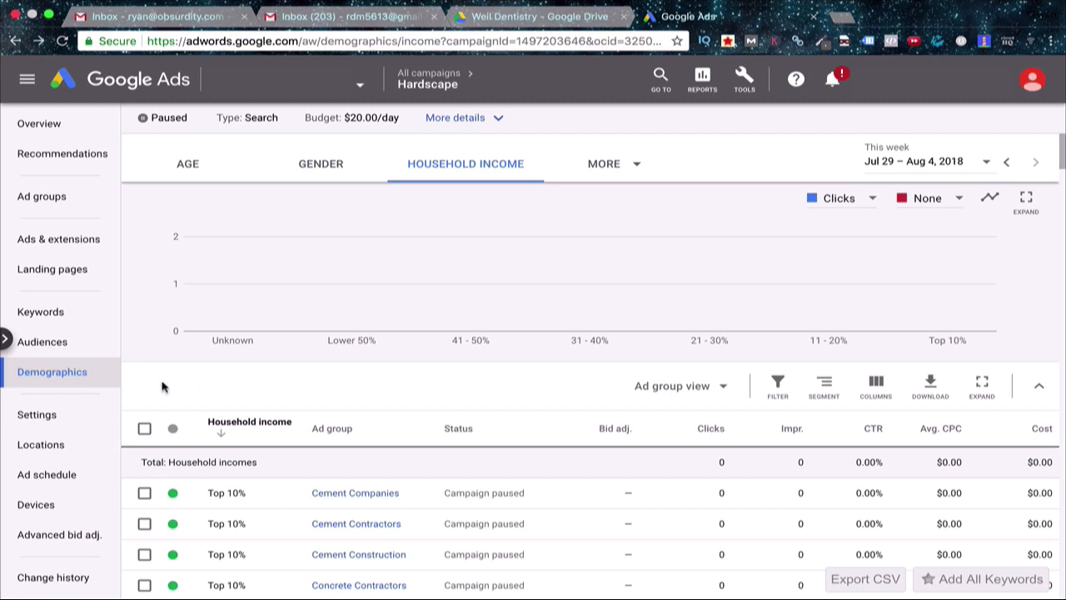
Review the Hardscape campaign's settings summary and open its location targeting
left_click(37, 414)
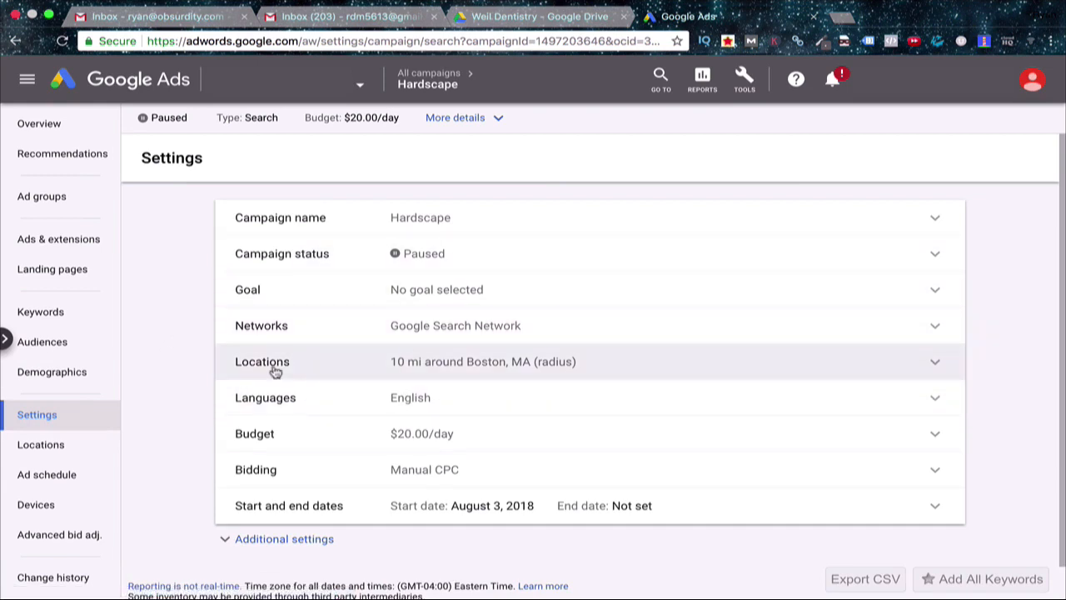
left_click(63, 449)
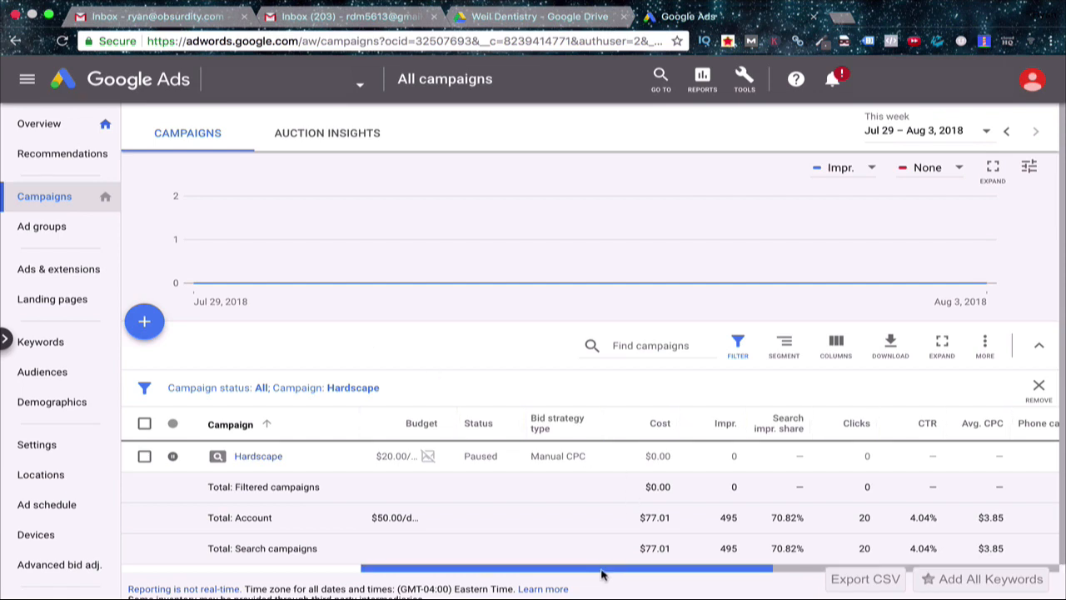
Examine the Phone calls, Conversions and Cost / conv. columns of the Hardscape campaign in the campaigns table
left_click_drag(603, 570, 853, 565)
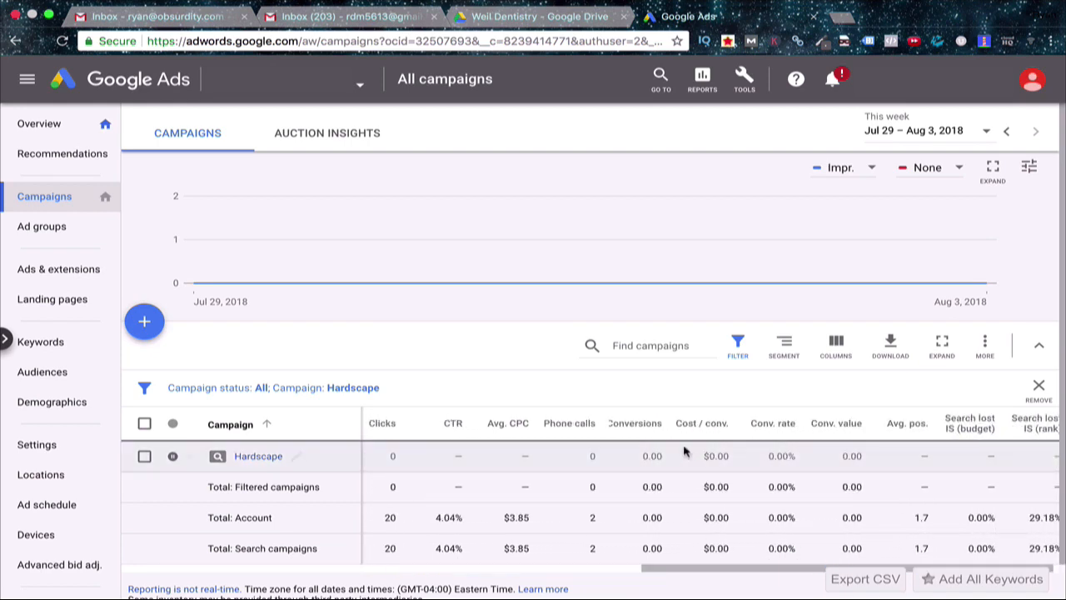
mouse_move(642, 428)
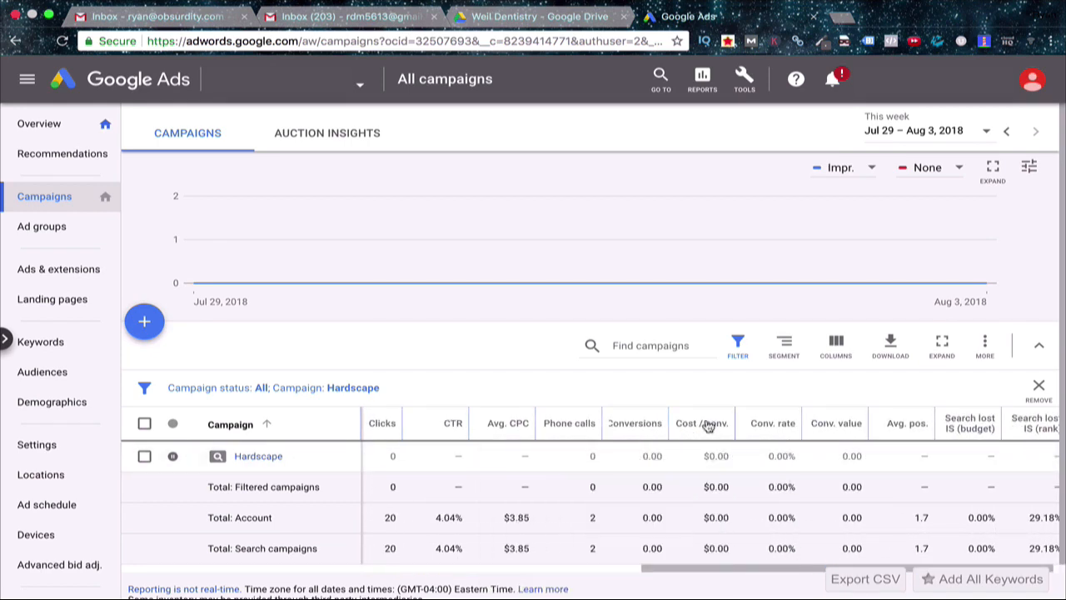
mouse_move(709, 421)
left_click(671, 389)
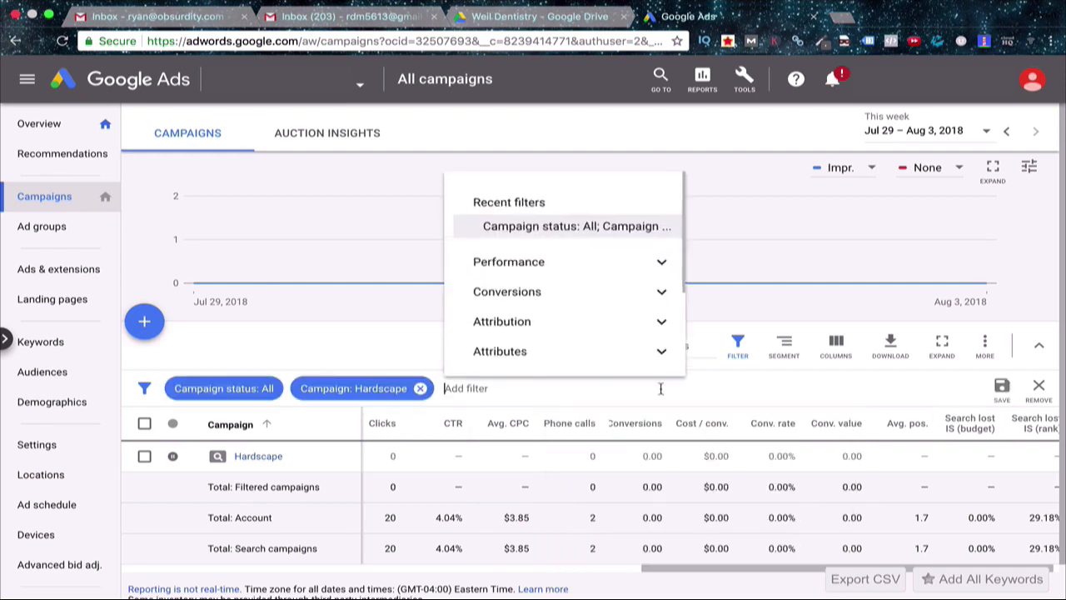
left_click(330, 351)
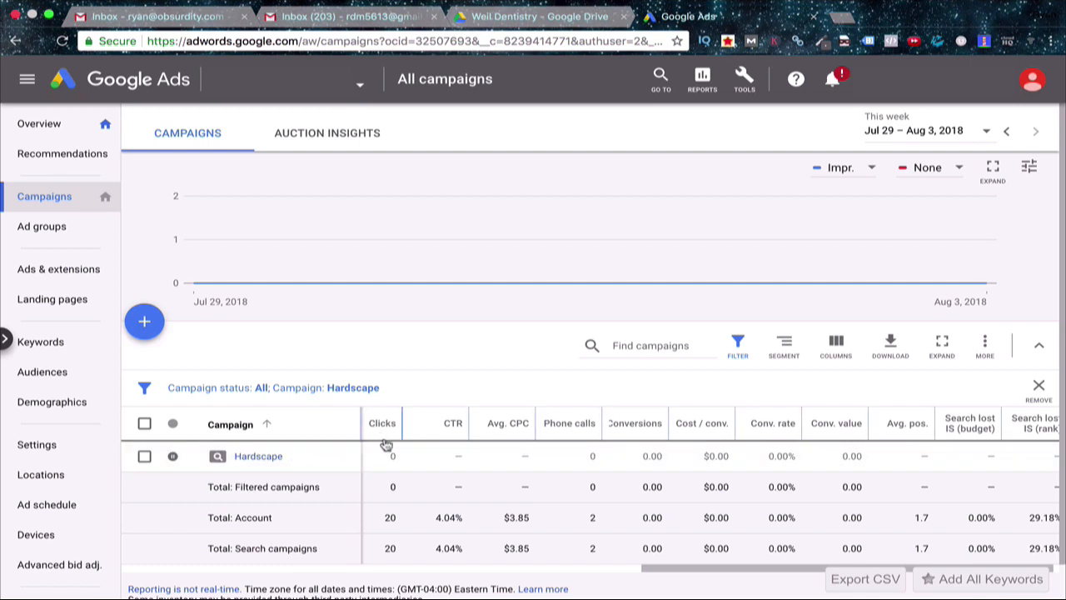
mouse_move(563, 432)
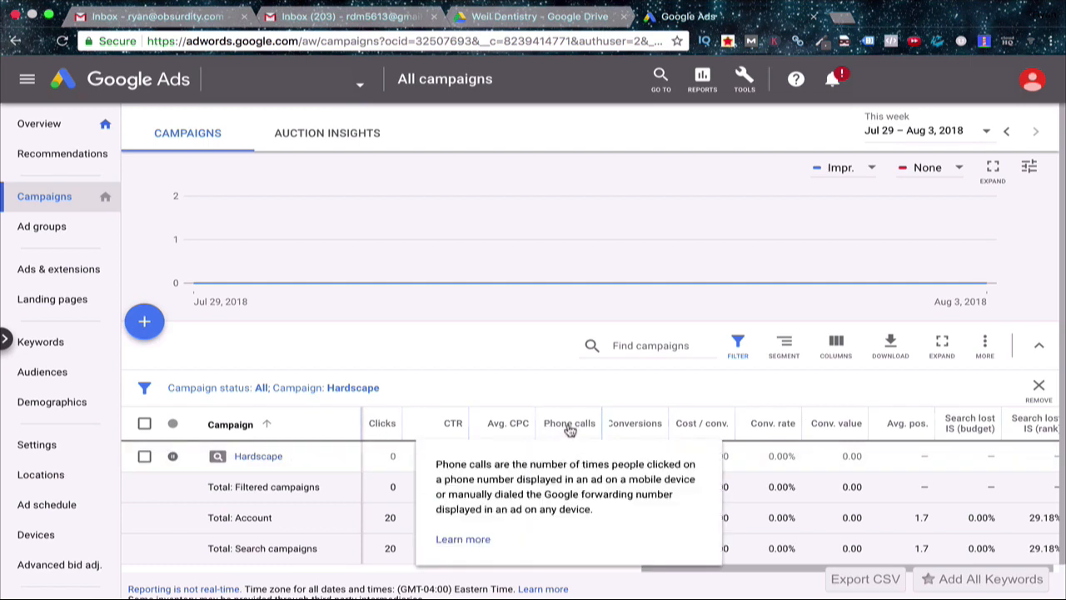
mouse_move(601, 417)
left_mouse_down()
mouse_move(593, 412)
mouse_move(621, 411)
left_mouse_up()
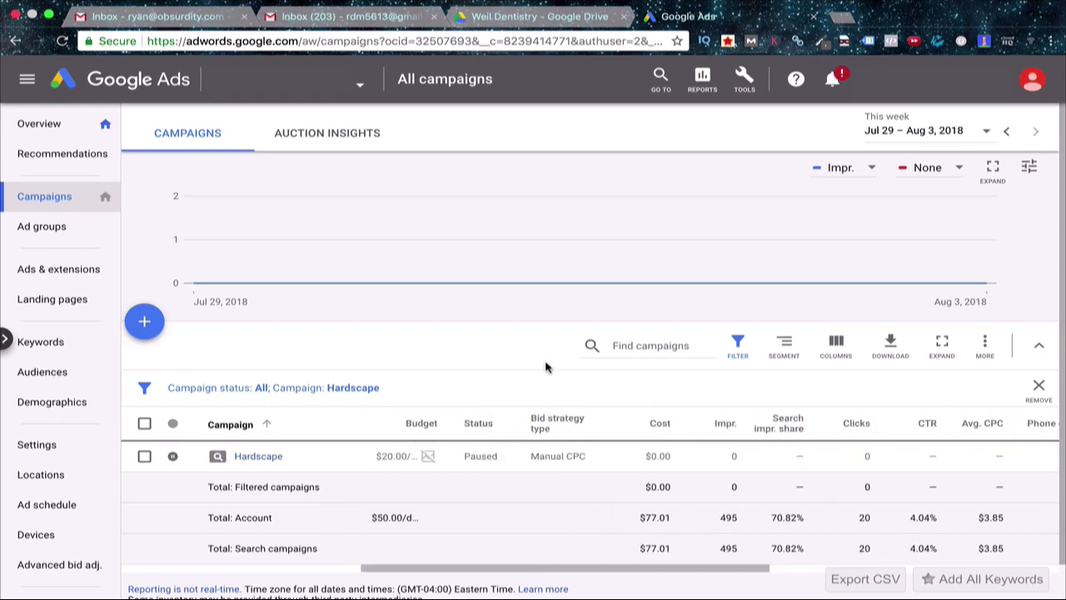
Start a new phone calls conversion action that tracks calls from ads using call extensions or call-only ads
left_click(746, 83)
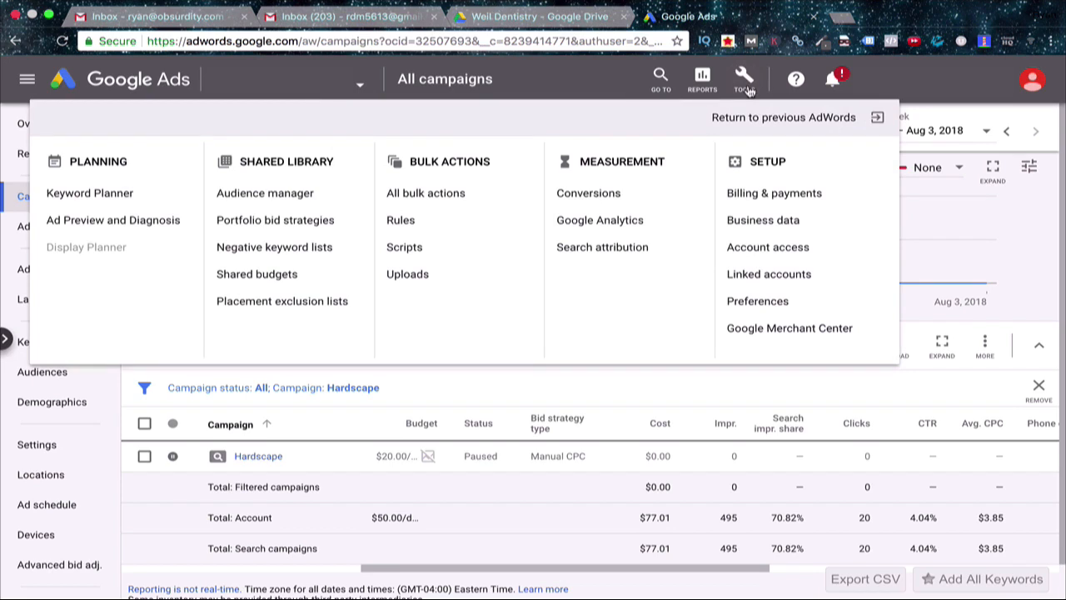
left_click(600, 193)
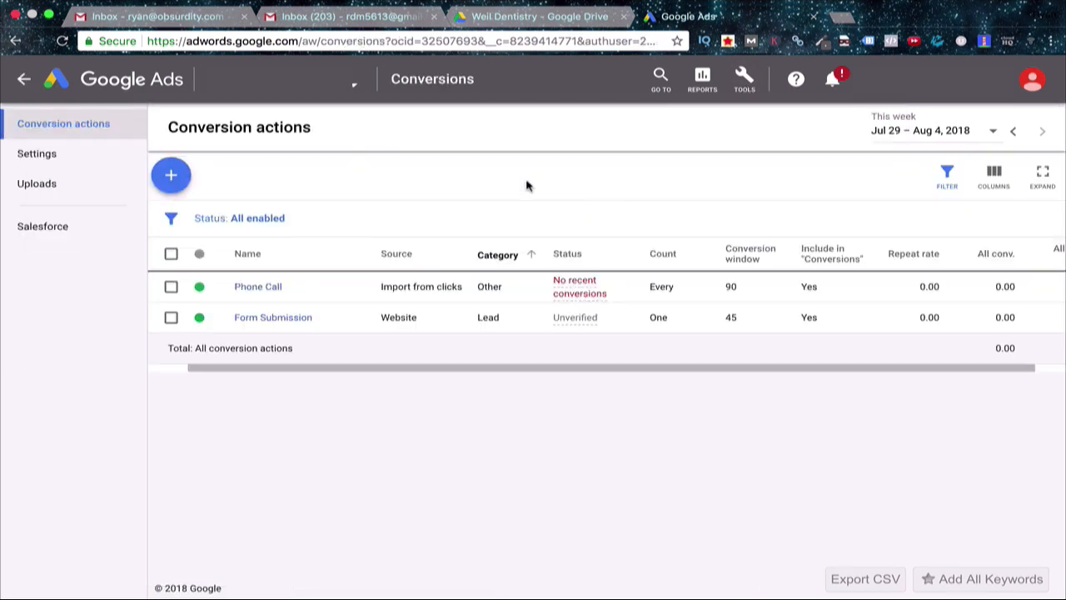
left_click(171, 174)
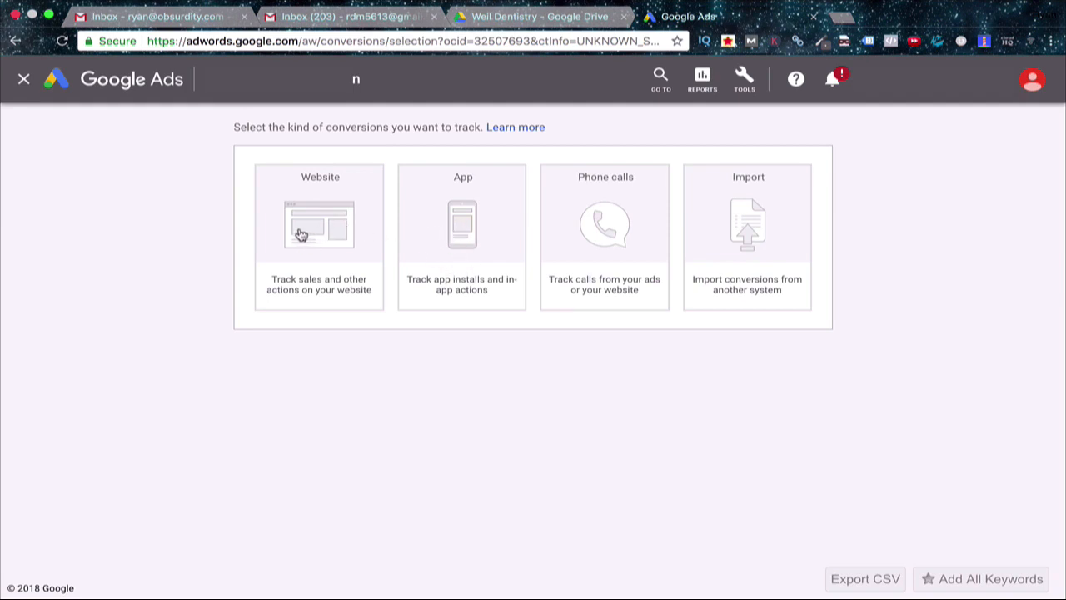
left_click(608, 228)
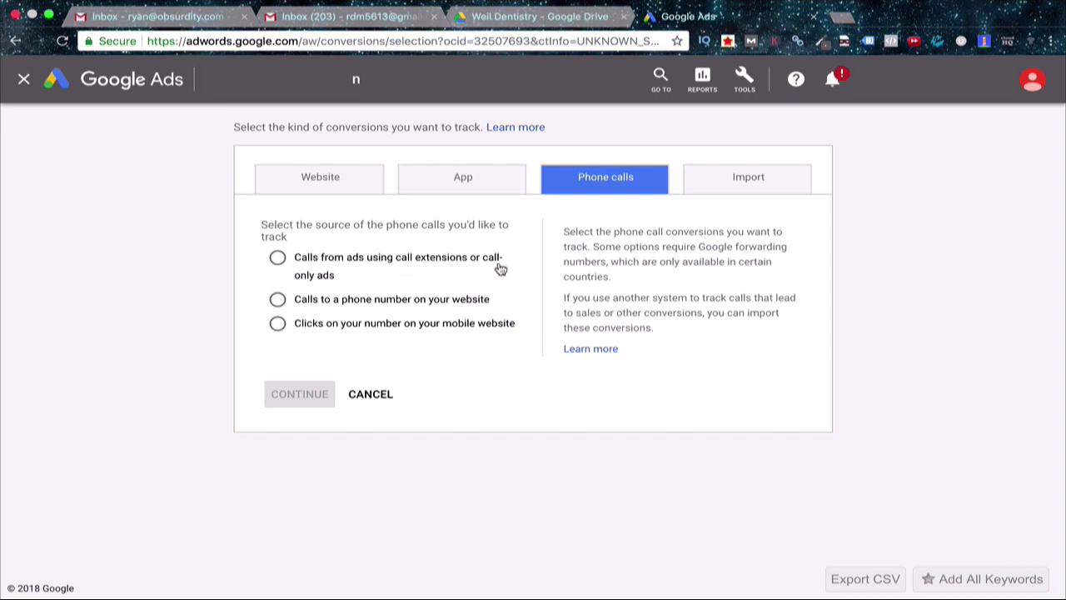
left_click(278, 259)
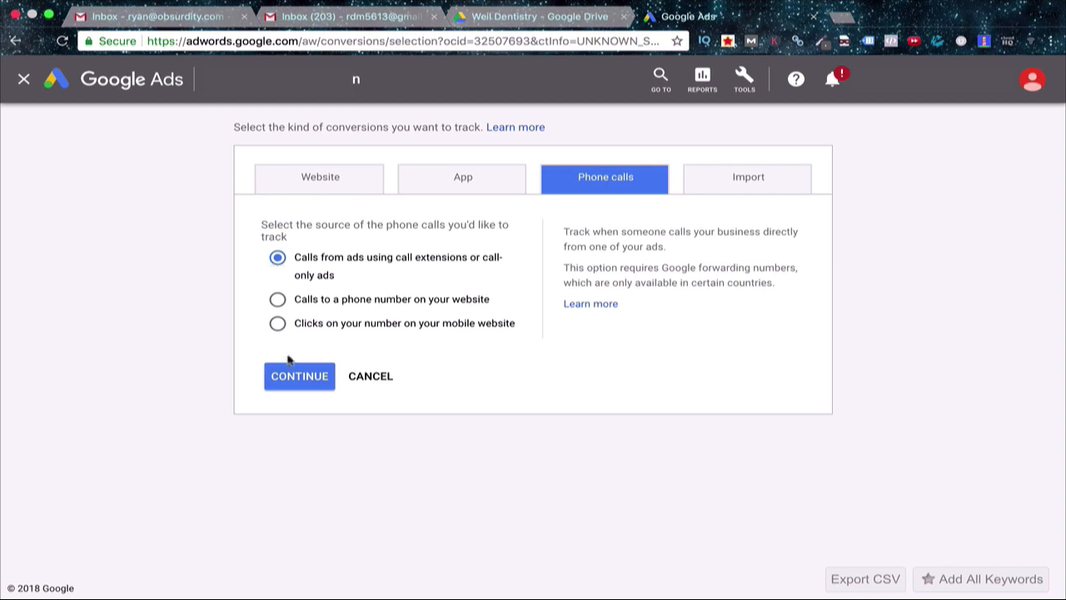
left_click(312, 389)
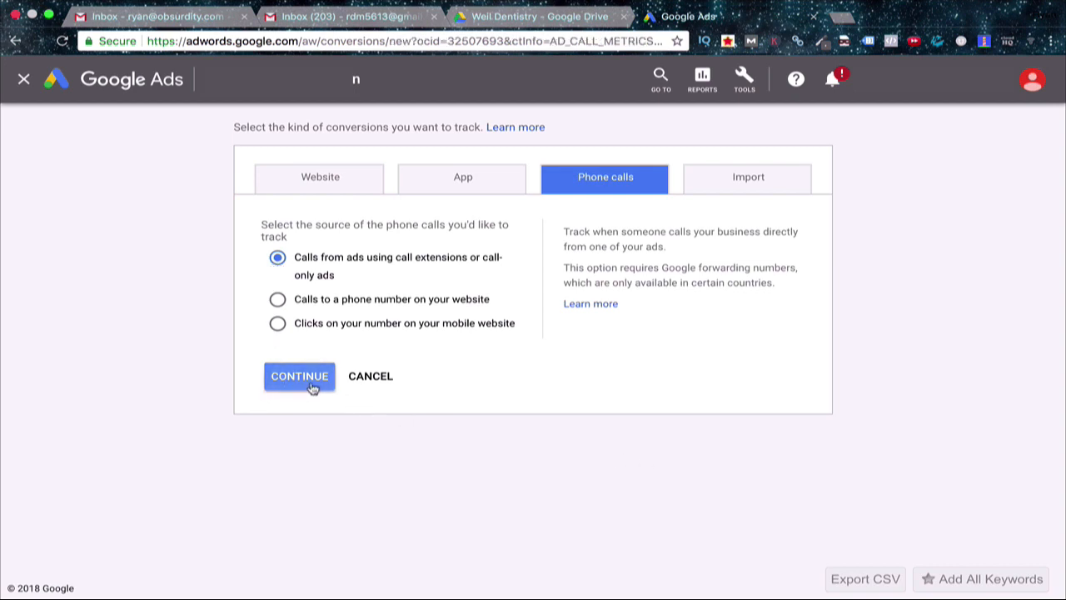
Name the conversion action "Phone Extension"
scroll(172, 338, "down", 1)
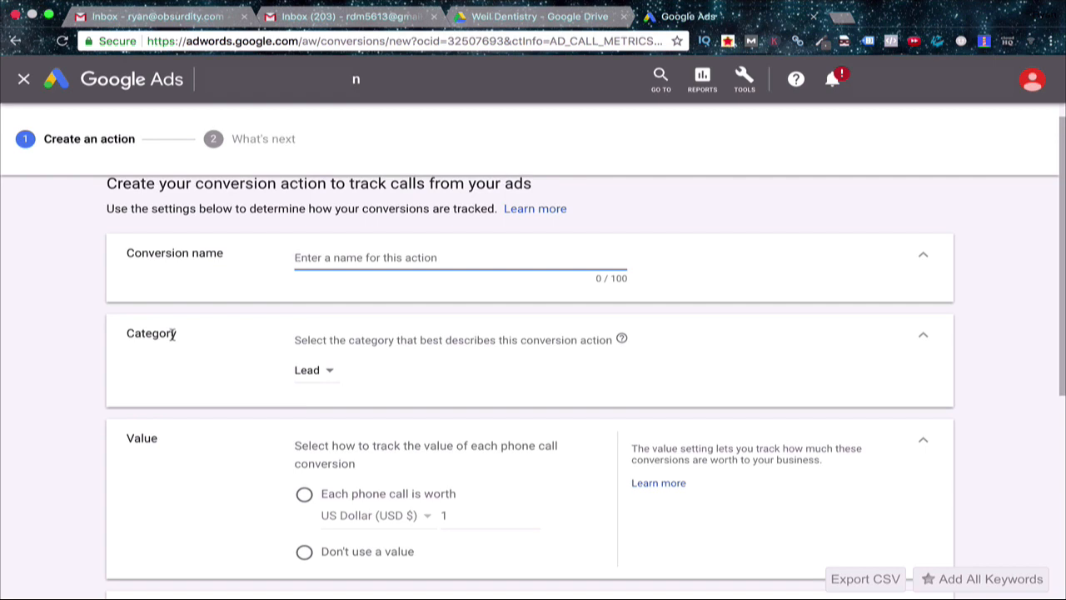
type("Phon")
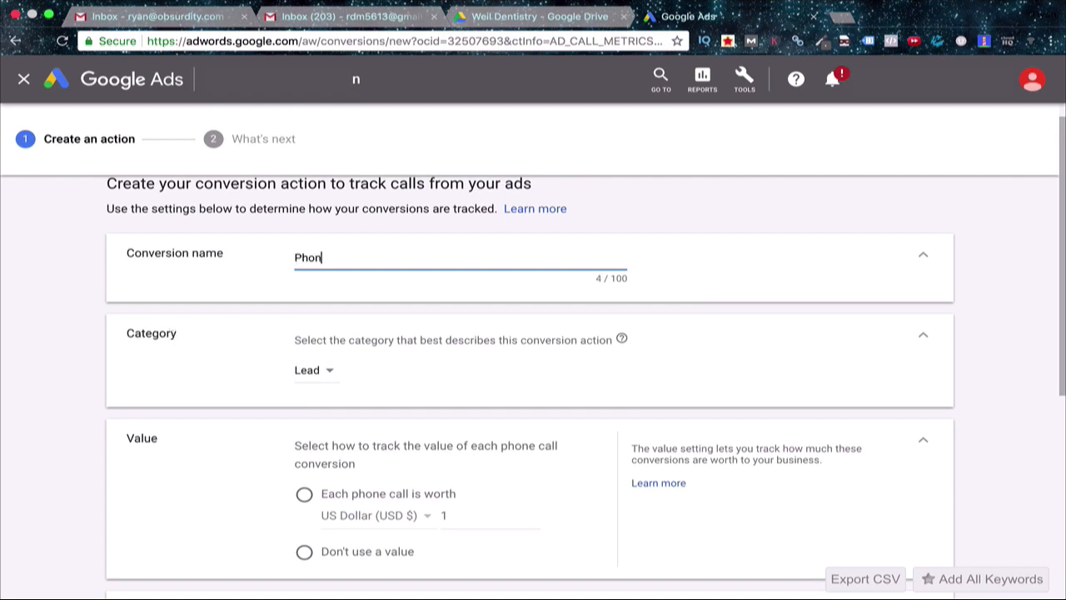
type("ension")
Assign a fixed value of 45 US dollars to each phone call conversion
scroll(170, 371, "down", 1)
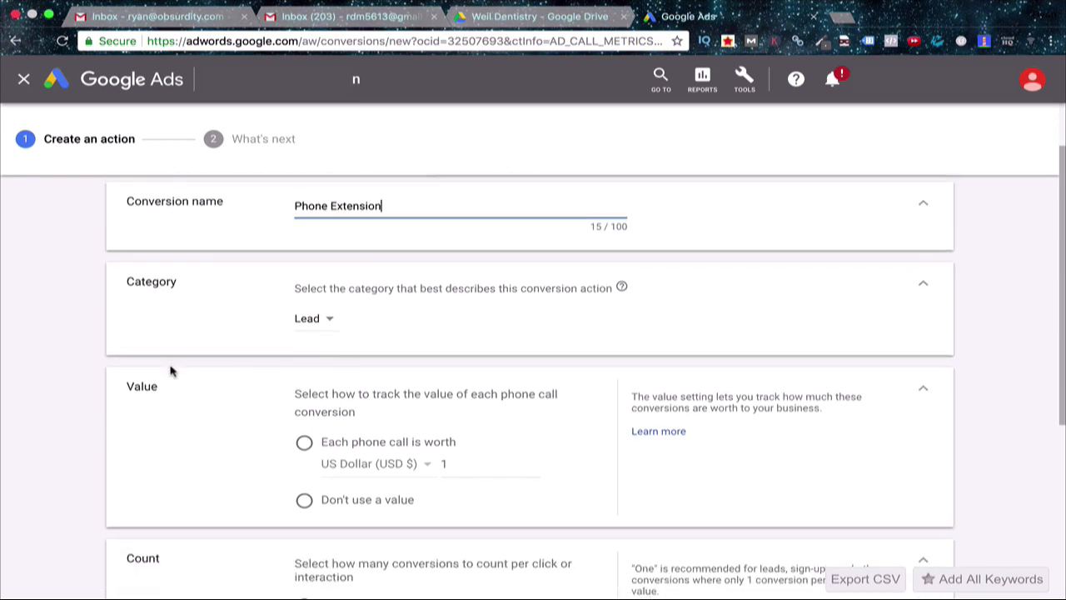
scroll(171, 371, "down", 1)
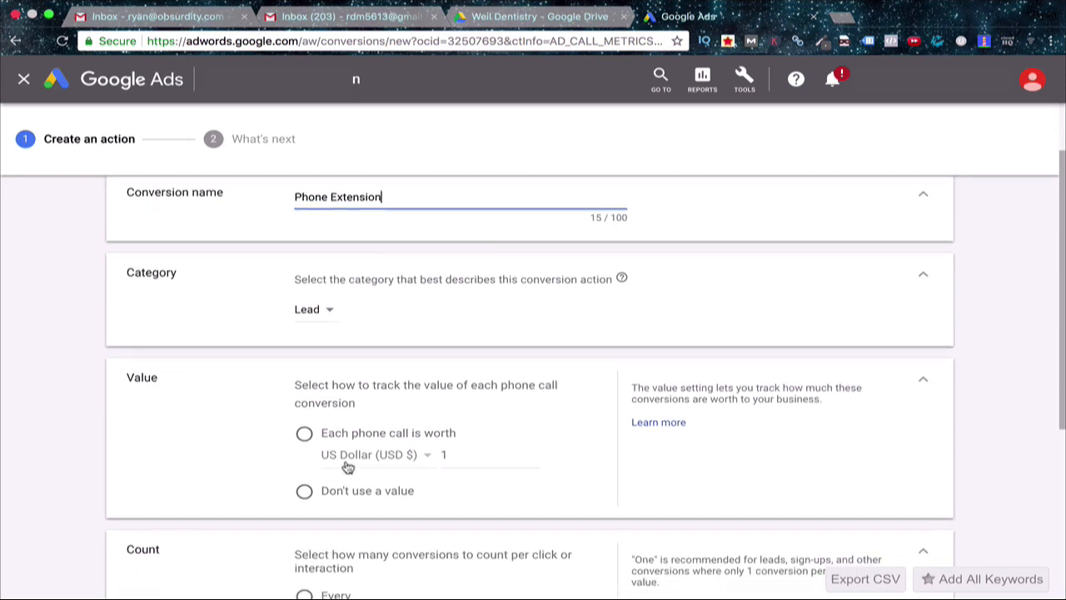
scroll(241, 445, "down", 1)
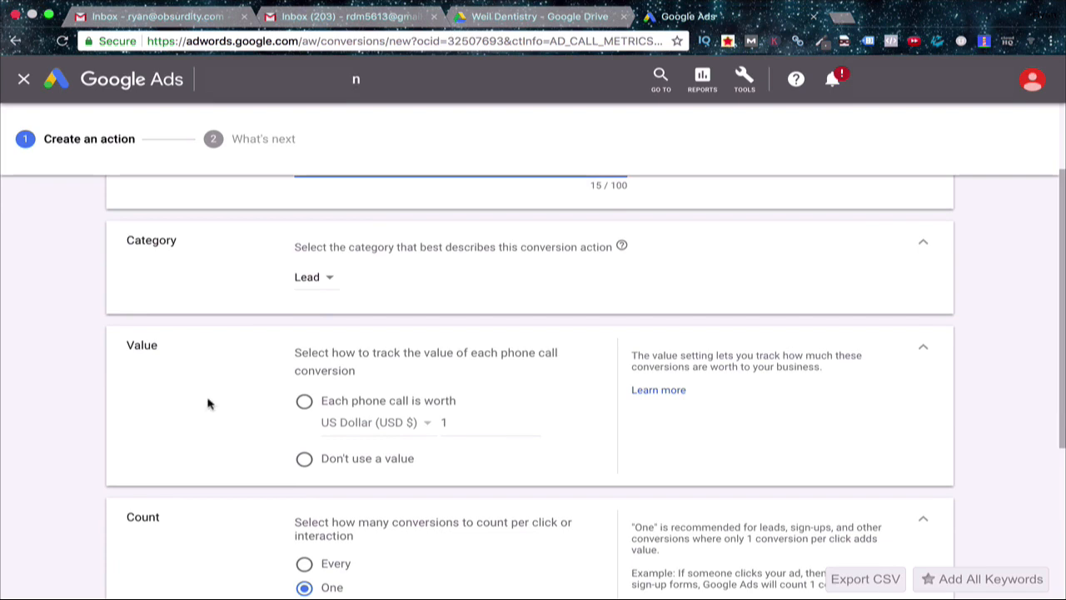
left_click(305, 404)
scroll(246, 398, "down", 2)
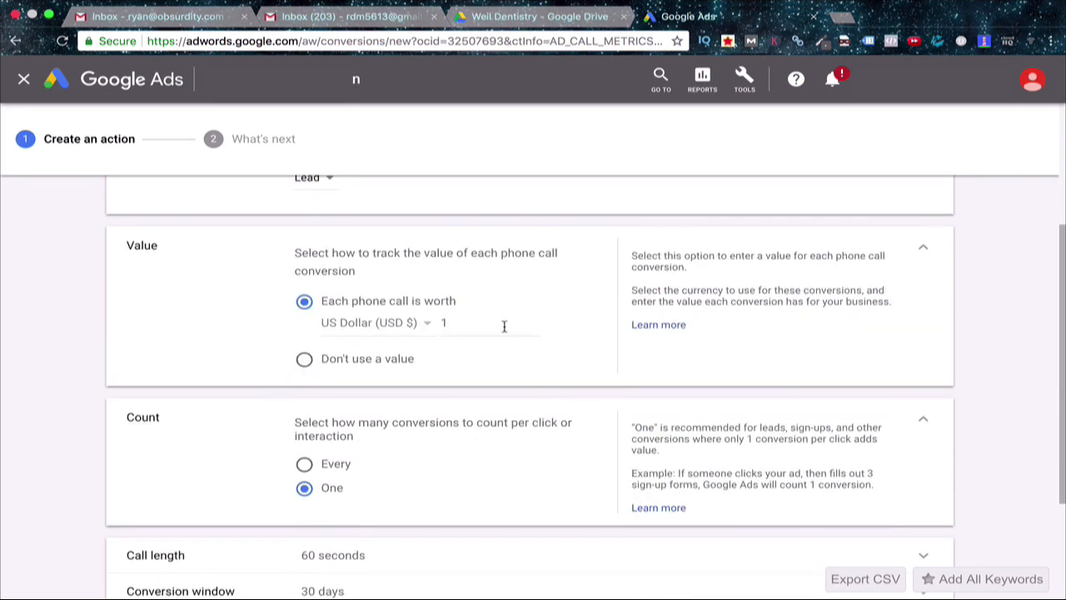
left_click(471, 325)
key("BackSpace")
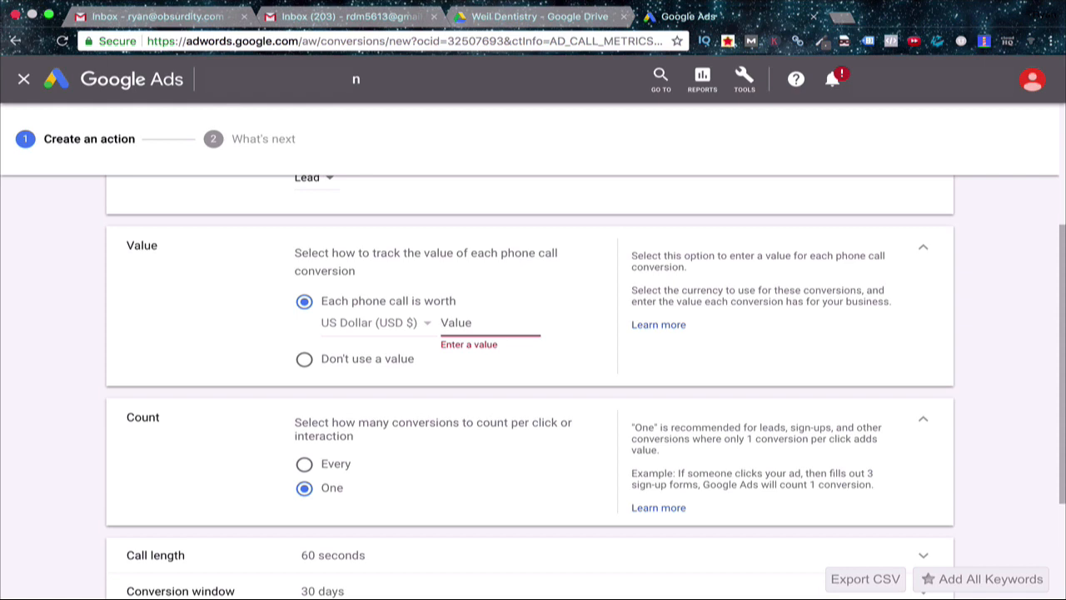
type("45")
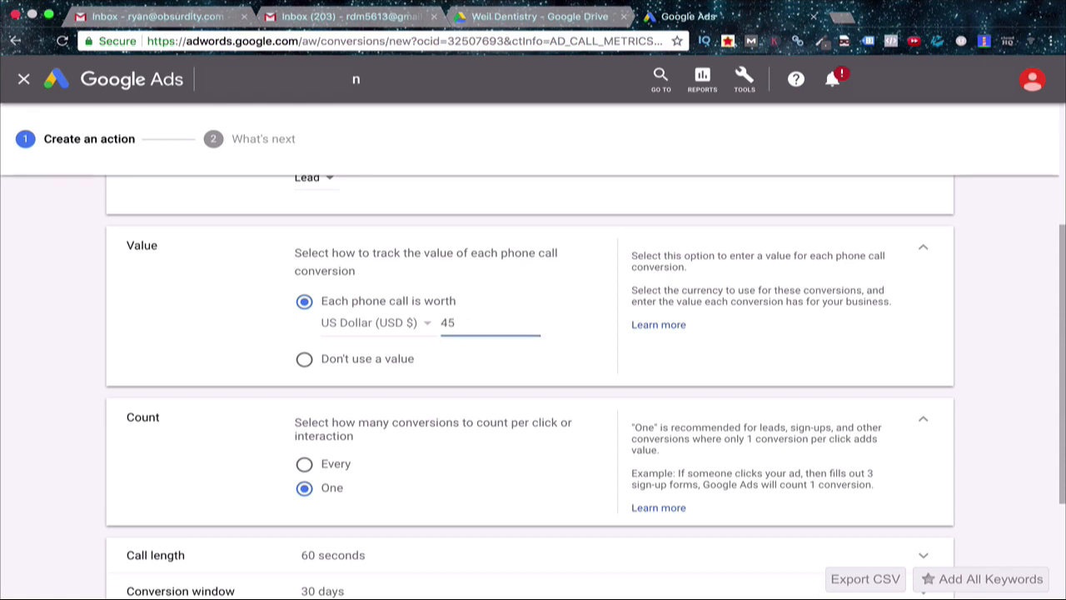
left_click(205, 343)
Set the minimum call length that counts as a conversion to 100 seconds
scroll(166, 340, "down", 2)
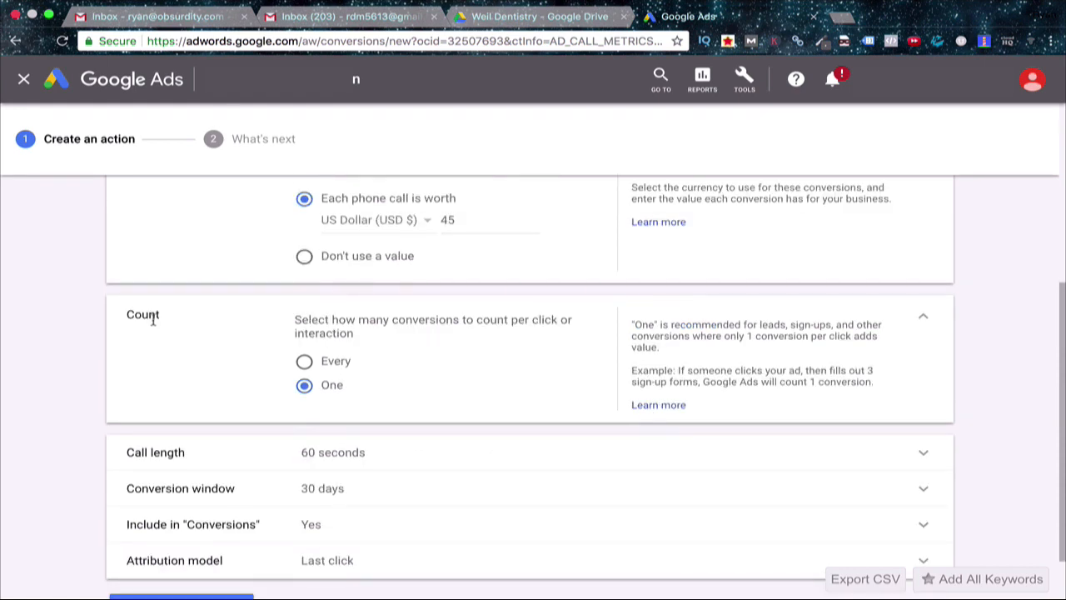
scroll(195, 383, "down", 1)
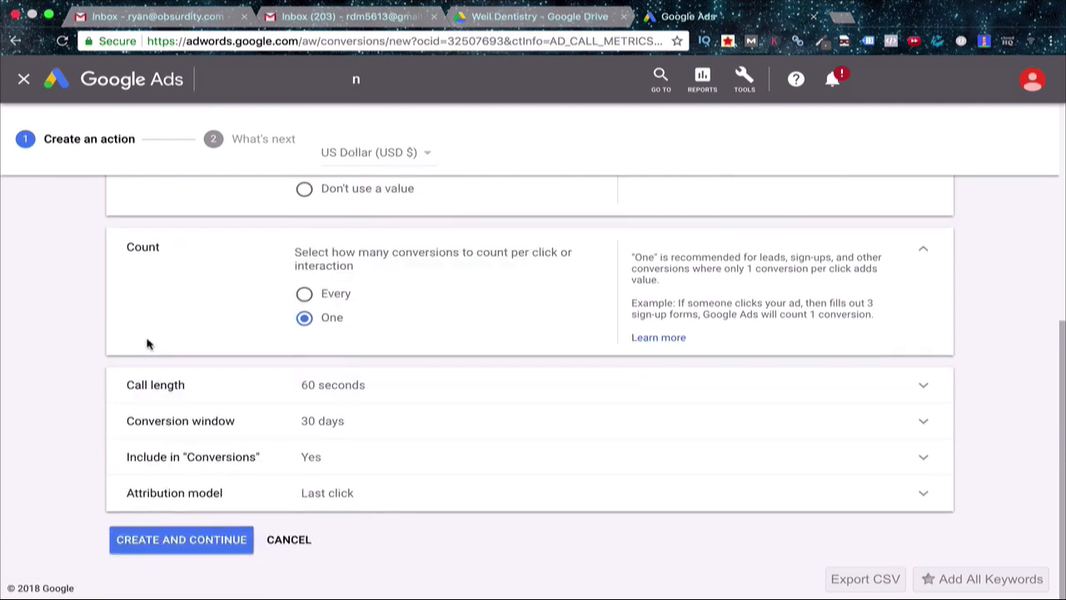
left_click(476, 392)
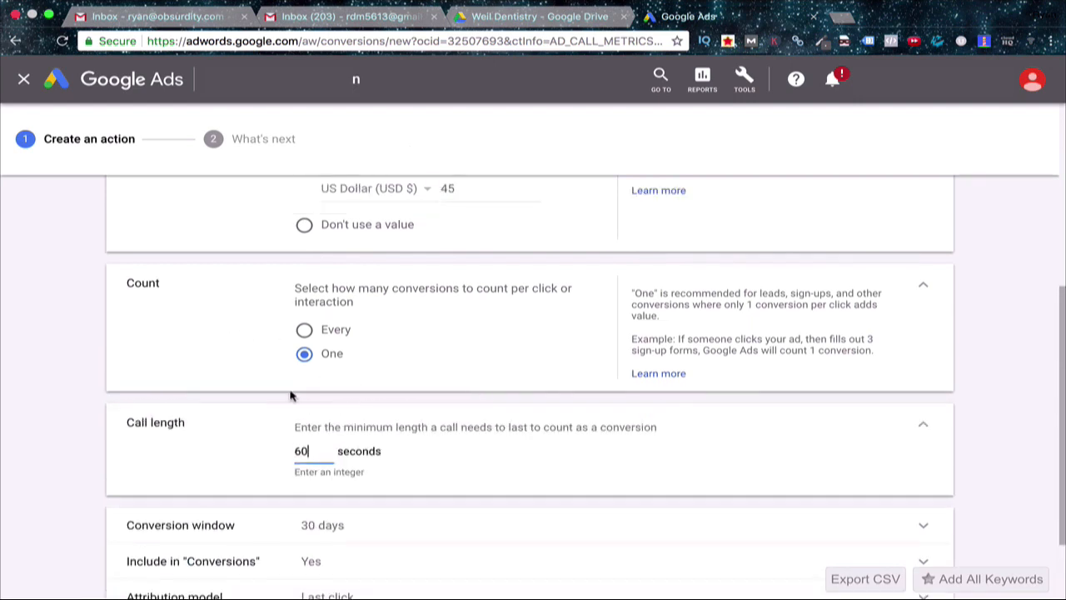
scroll(78, 400, "down", 2)
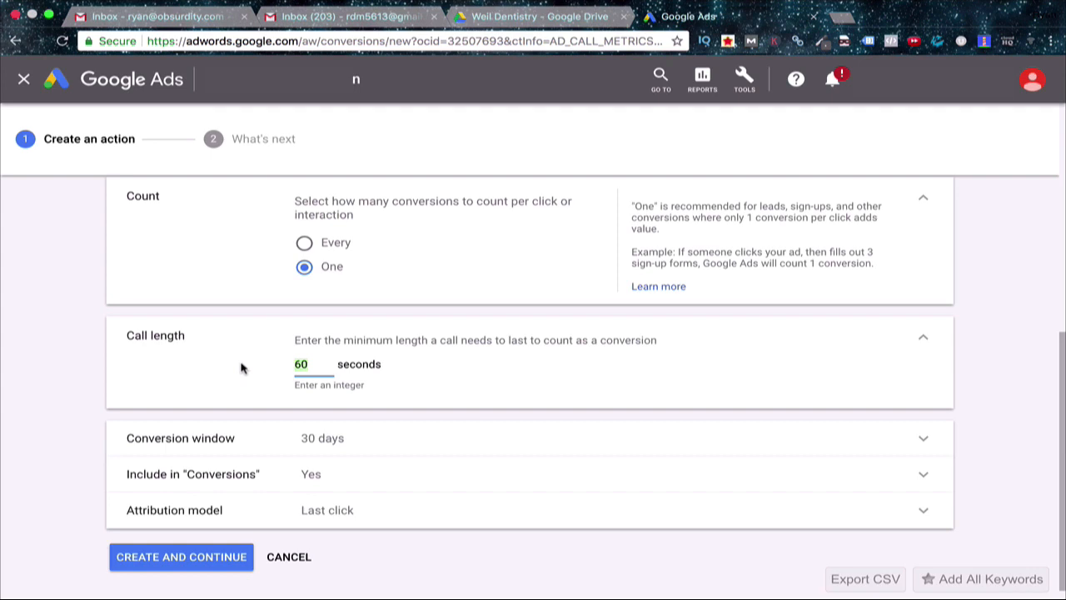
type("100")
left_click(235, 371)
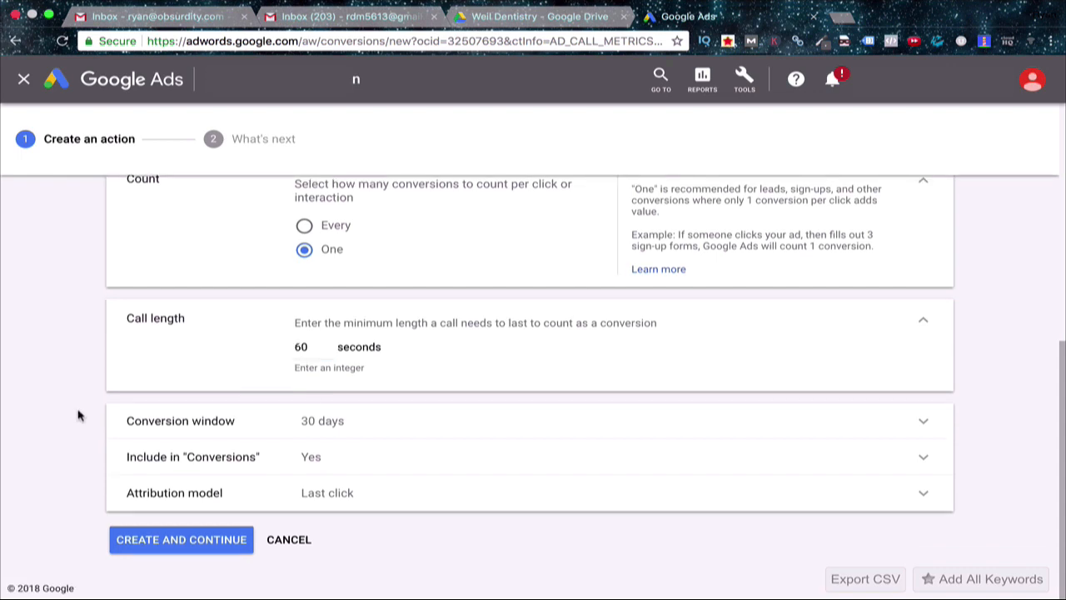
double_click(311, 349)
type("100")
left_click(93, 417)
Review the available durations for the conversion window and collapse that section without changing it
left_click(350, 421)
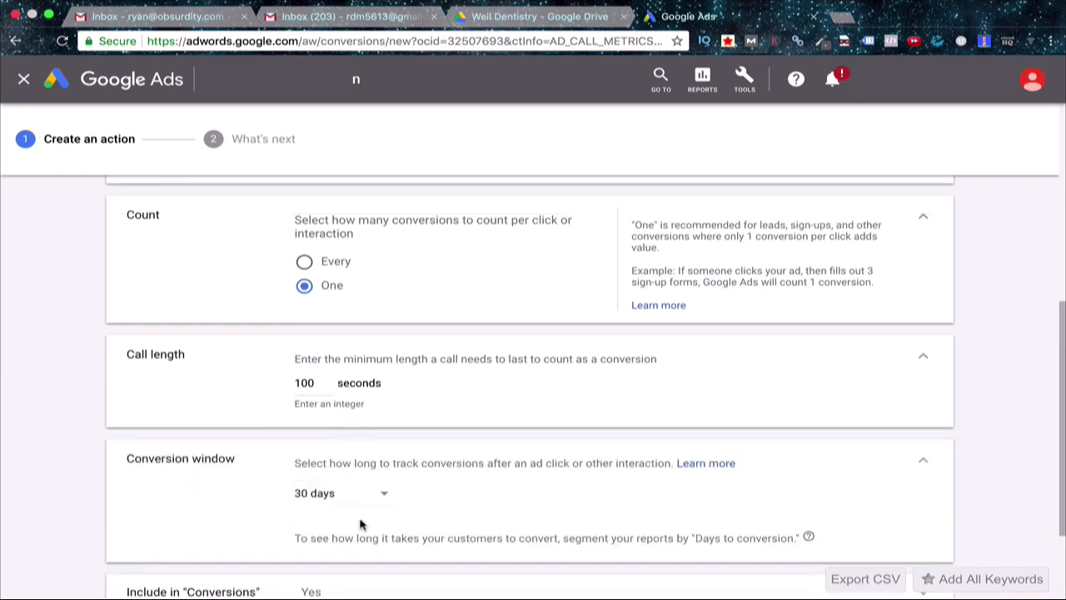
scroll(114, 447, "down", 3)
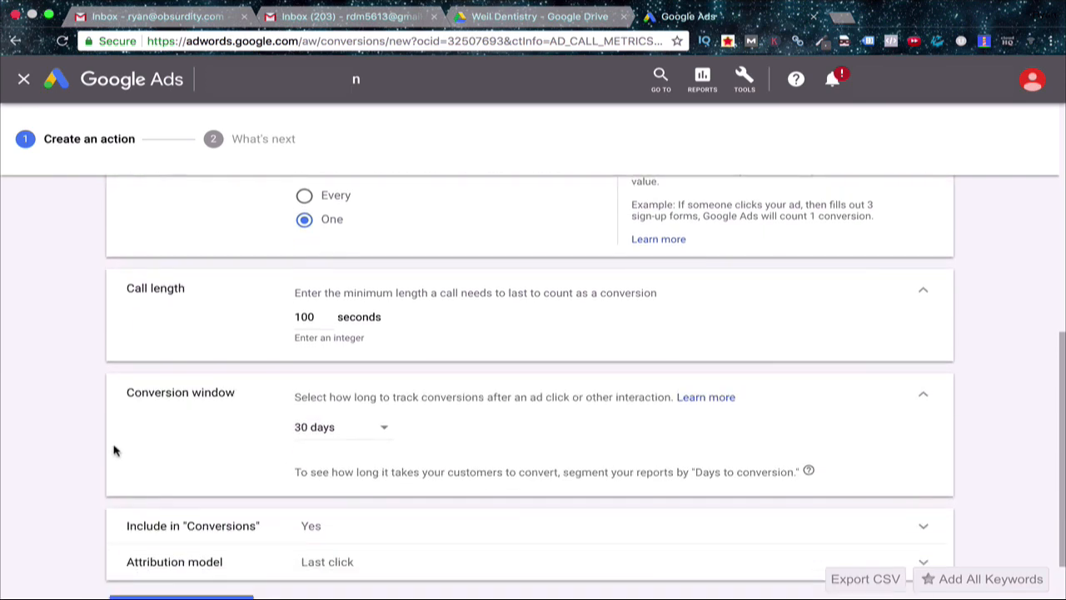
left_click(367, 376)
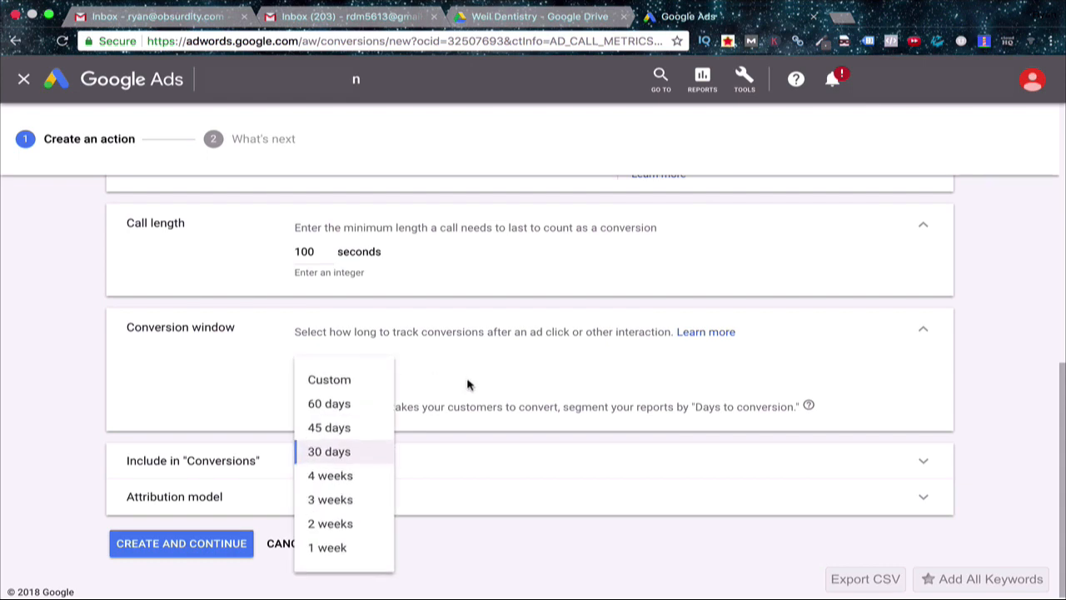
left_click(58, 371)
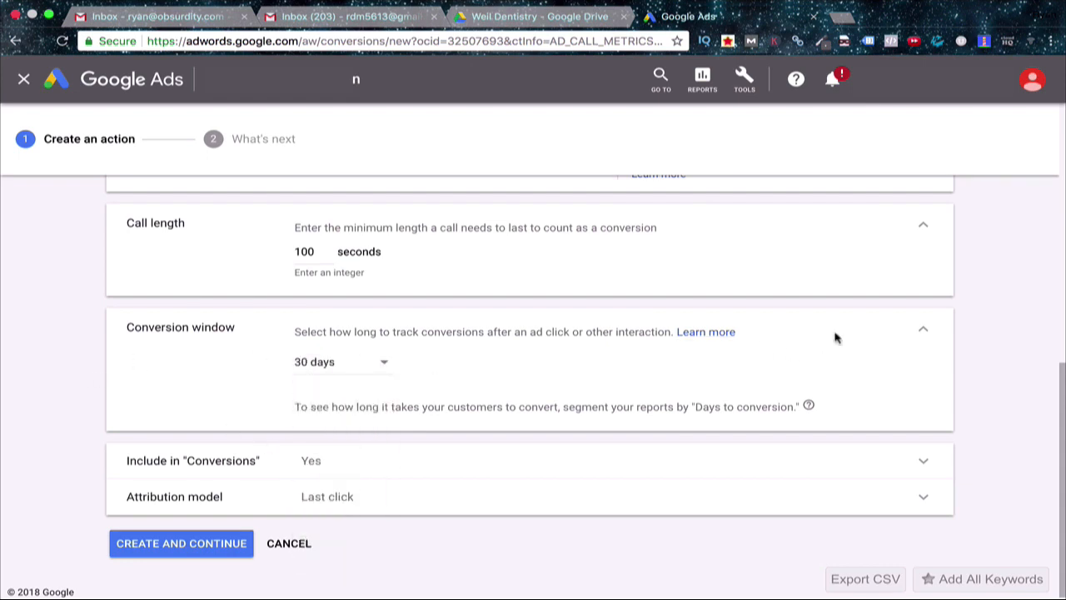
left_click(926, 332)
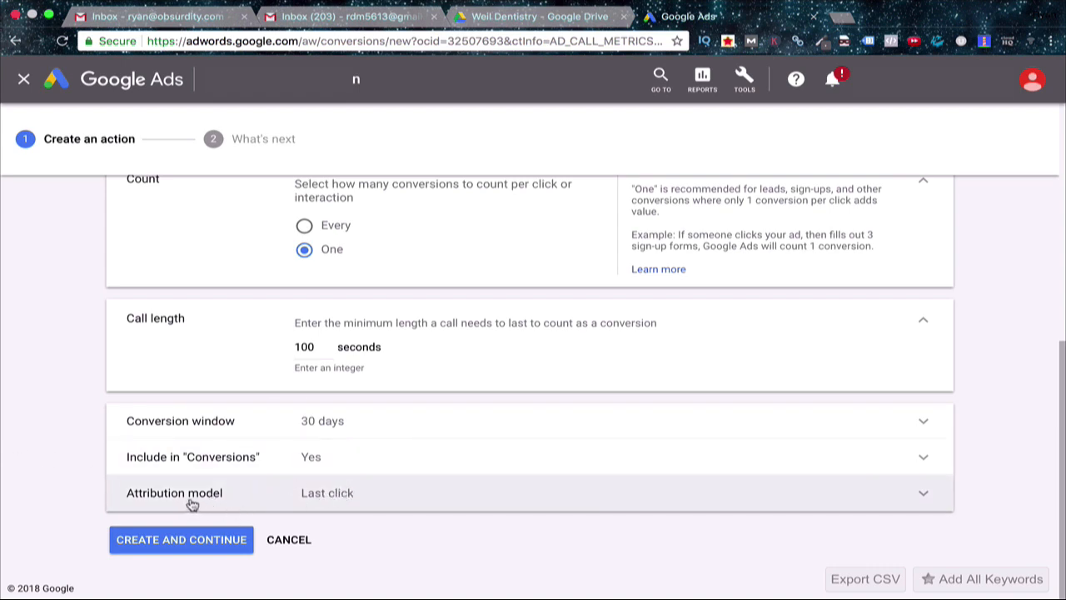
Create the Phone Extension conversion action and finish its setup
left_click(178, 543)
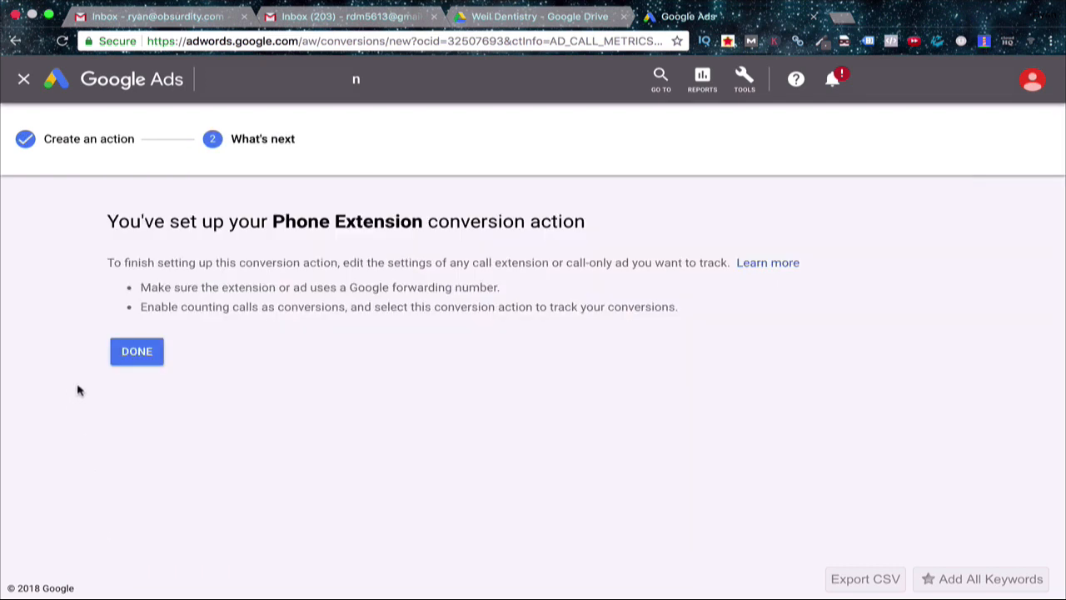
left_click(134, 360)
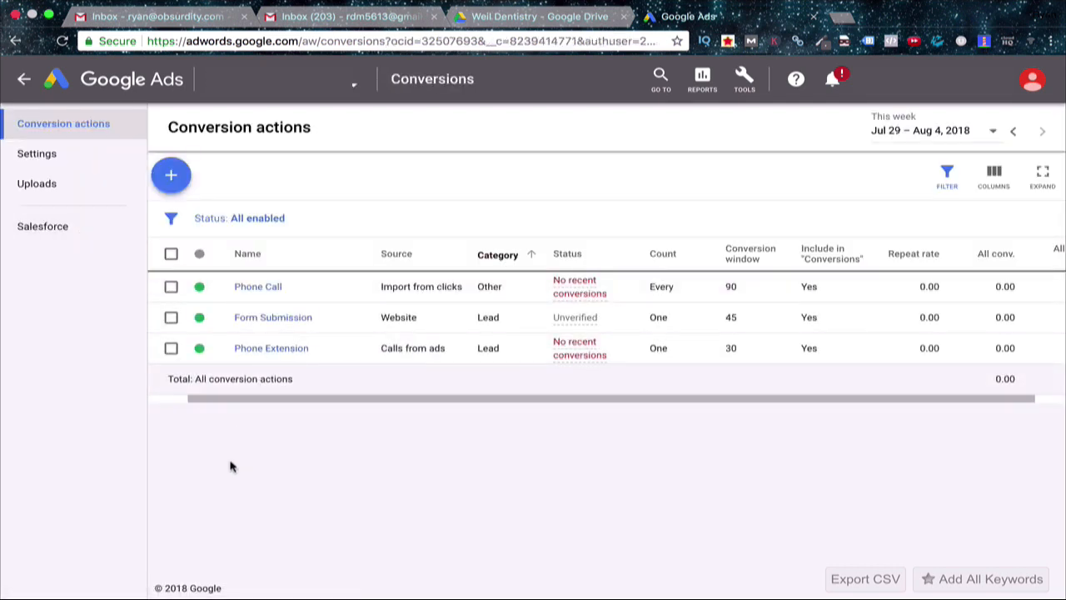
Return to the campaigns view and open the list of ad extensions for all campaigns
left_click(24, 79)
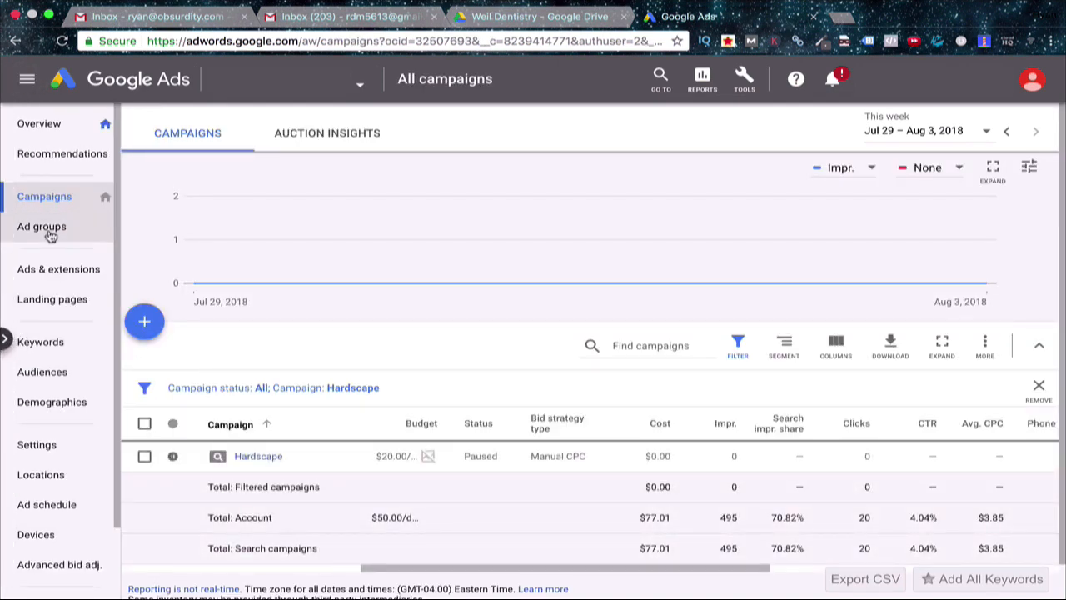
left_click(36, 270)
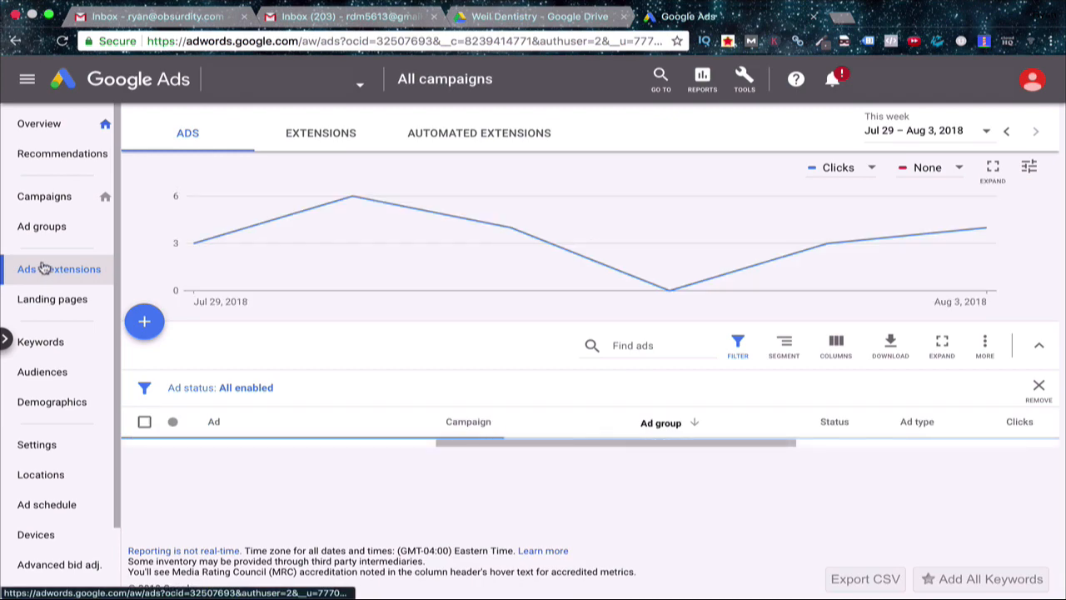
left_click(288, 133)
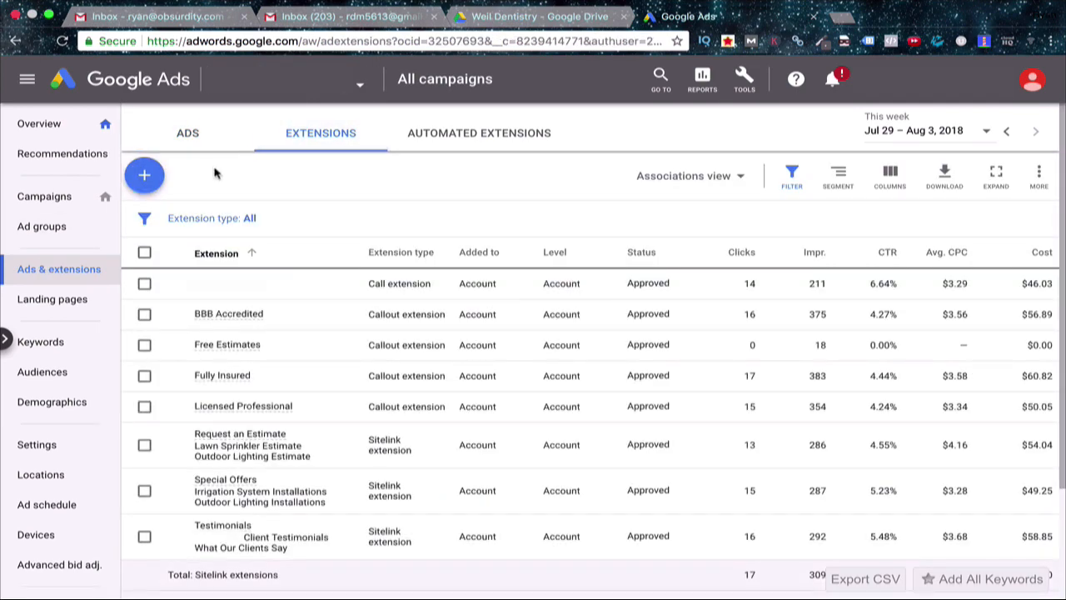
Open a new account-level call extension, examine its phone number, call reporting and conversion counting options, and leave without saving
left_click(144, 175)
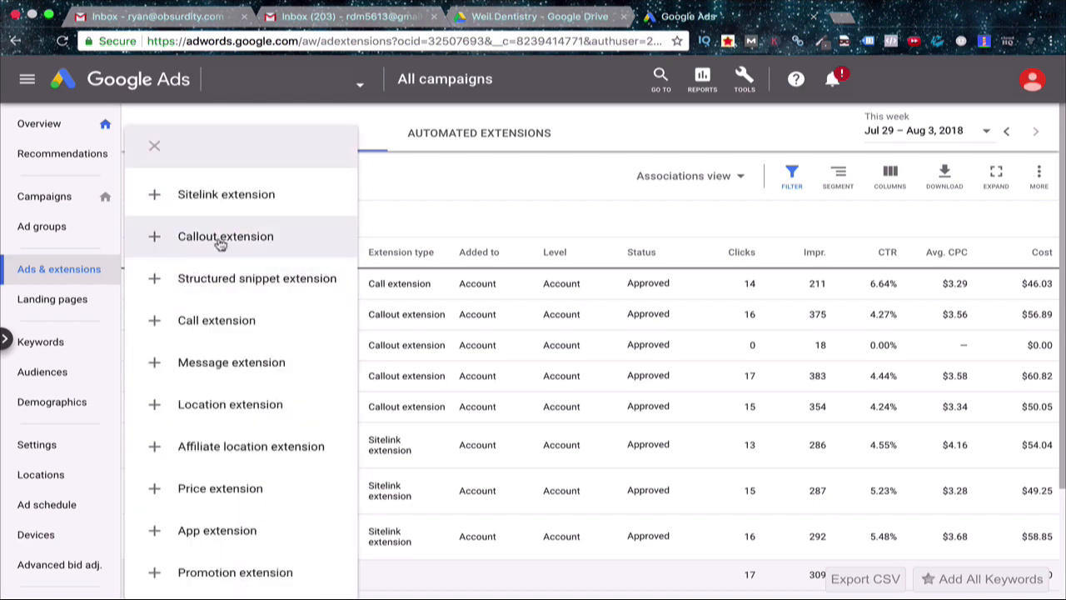
left_click(198, 321)
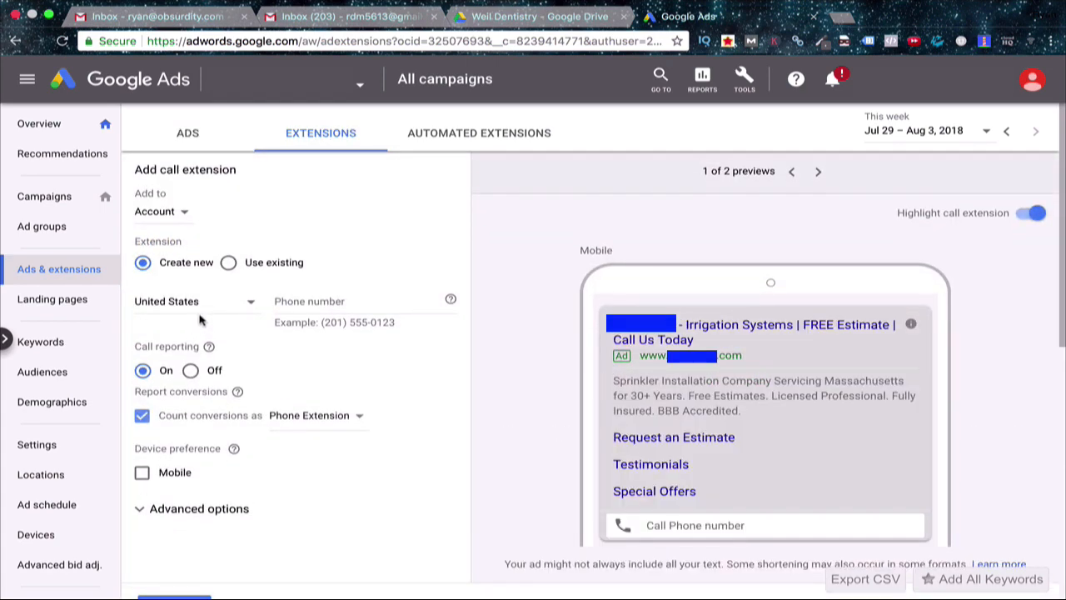
left_click(292, 253)
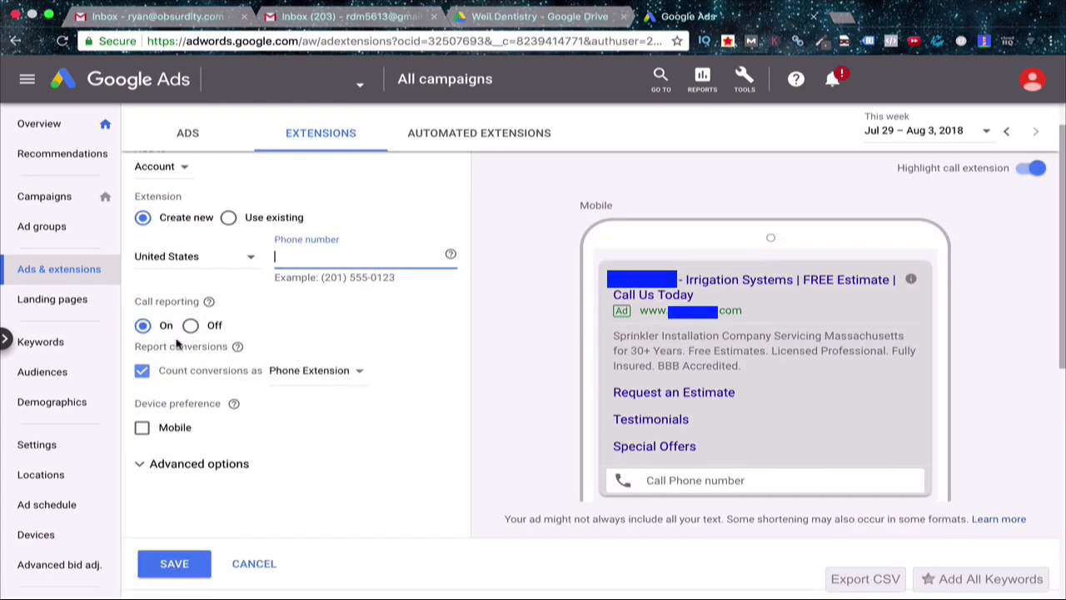
scroll(185, 351, "down", 1)
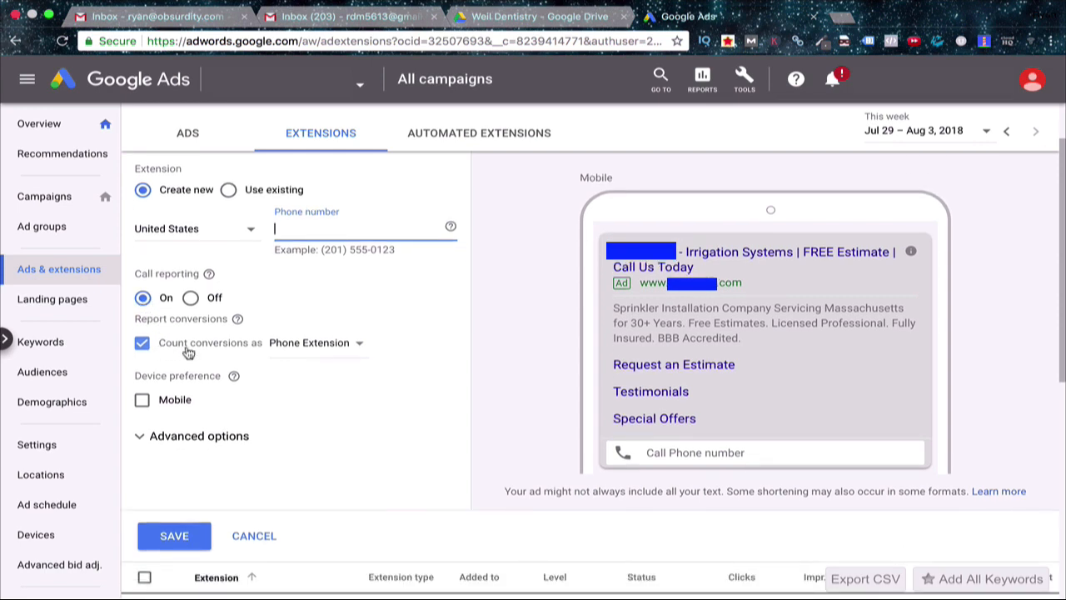
left_click(359, 348)
left_click(347, 363)
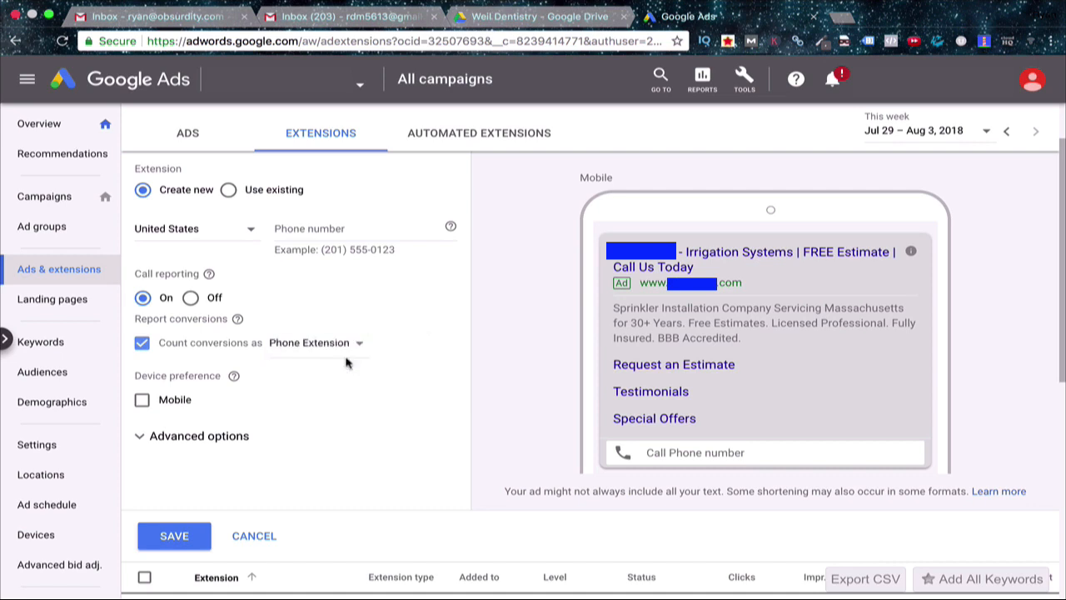
scroll(278, 348, "down", 1)
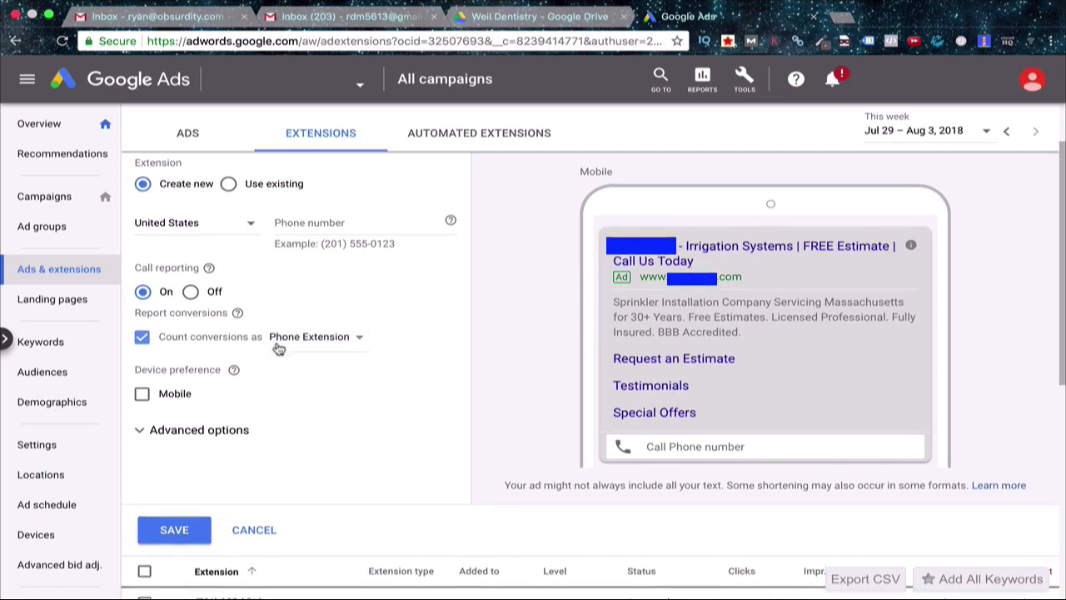
left_click(288, 234)
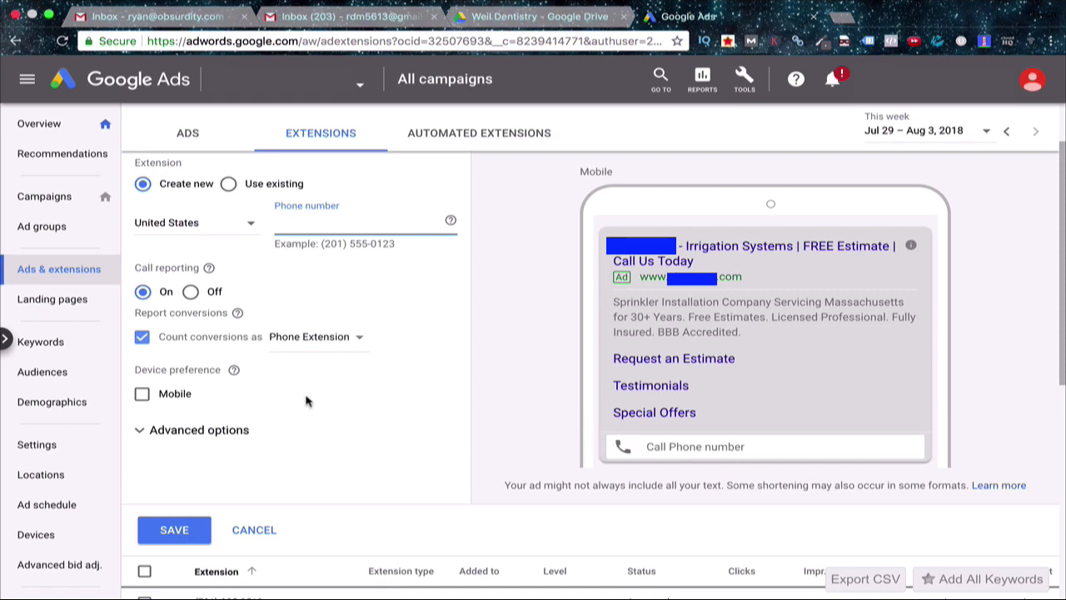
scroll(306, 401, "down", 1)
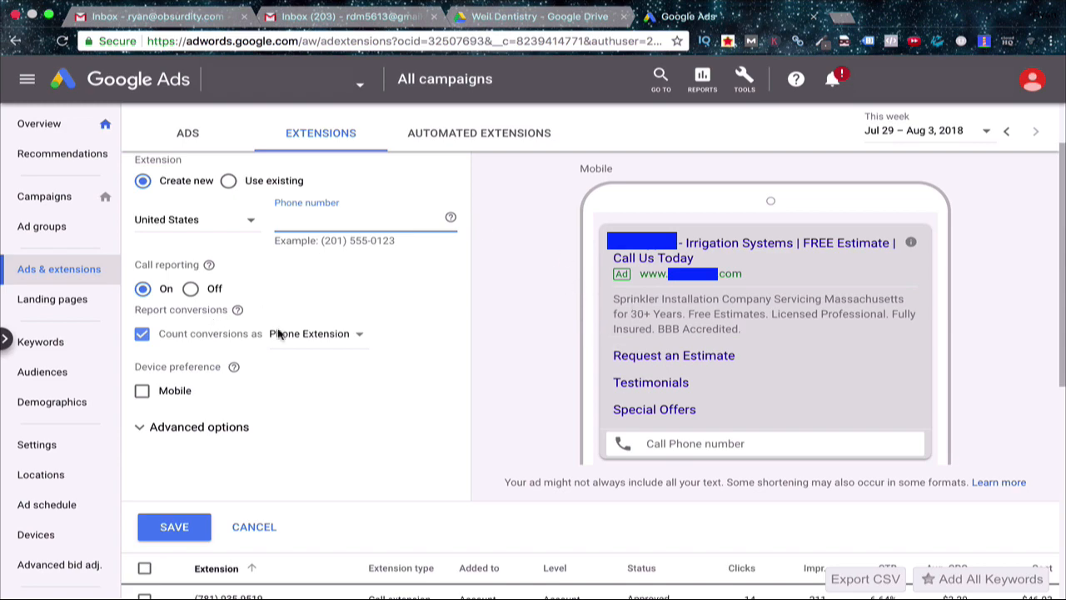
left_click(261, 527)
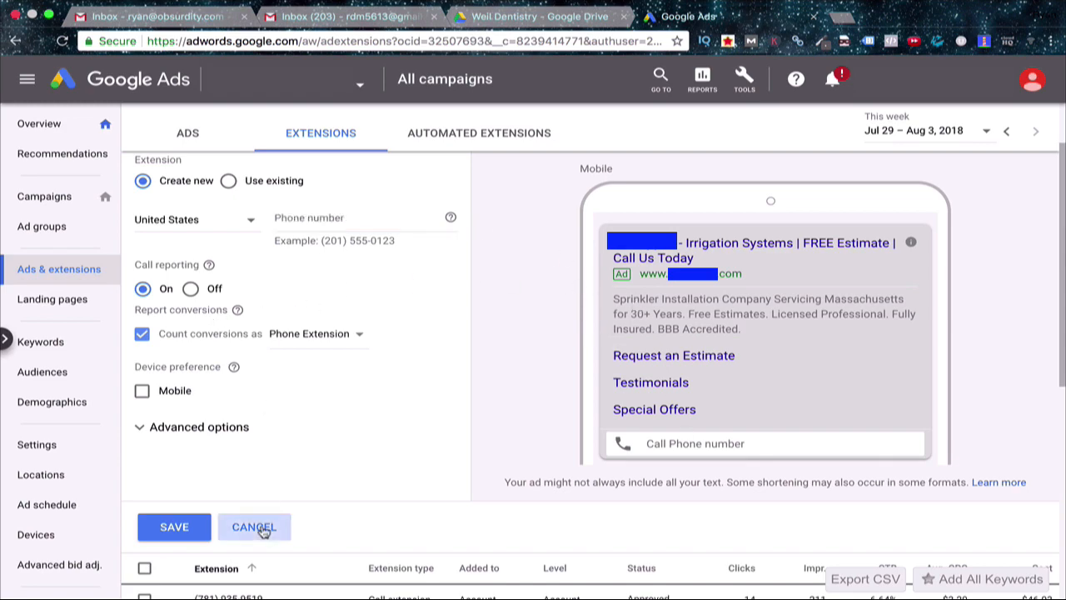
scroll(263, 525, "up", 2)
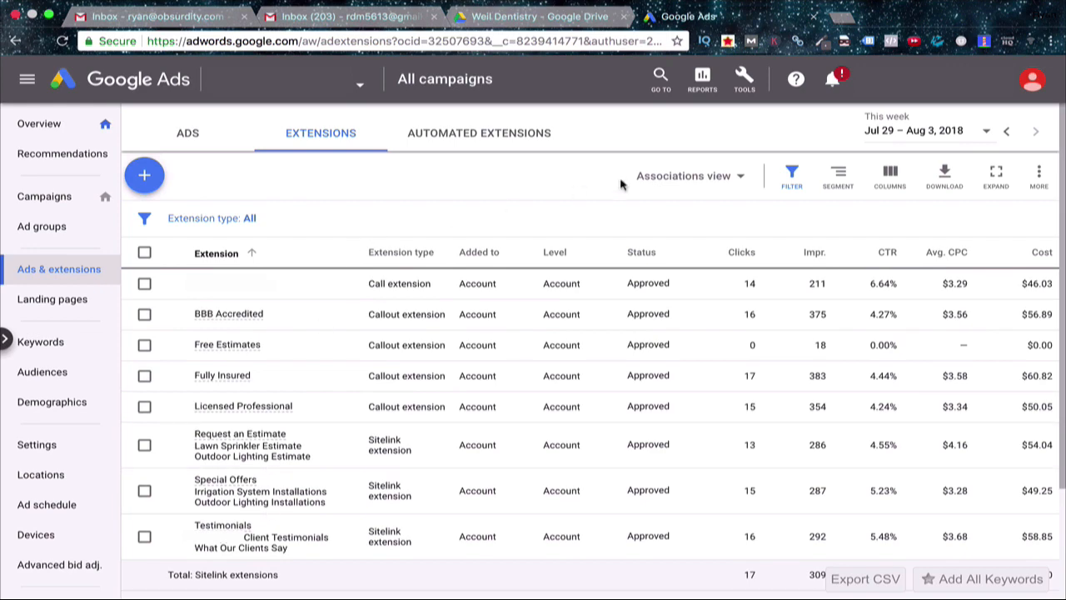
Start a new phone call conversion action that tracks calls to a phone number on the website
left_click(739, 79)
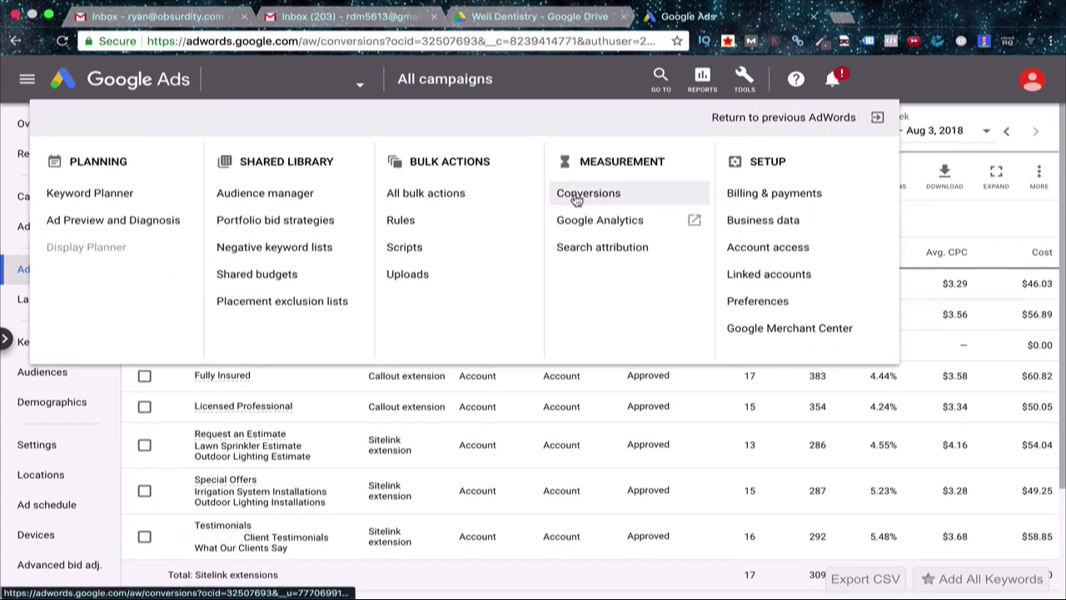
left_click(574, 195)
left_click(173, 176)
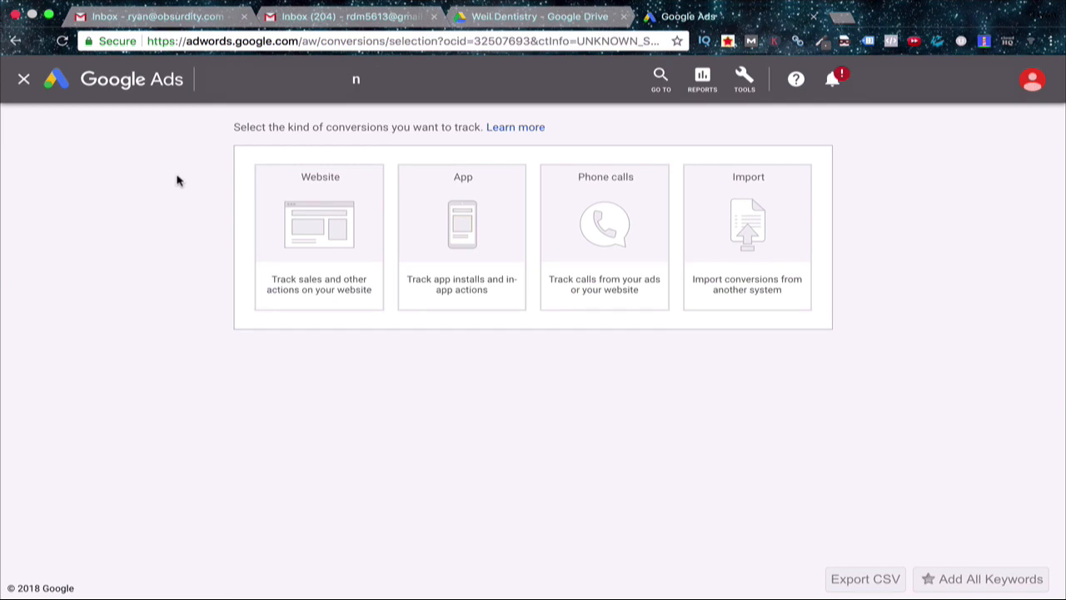
left_click(581, 208)
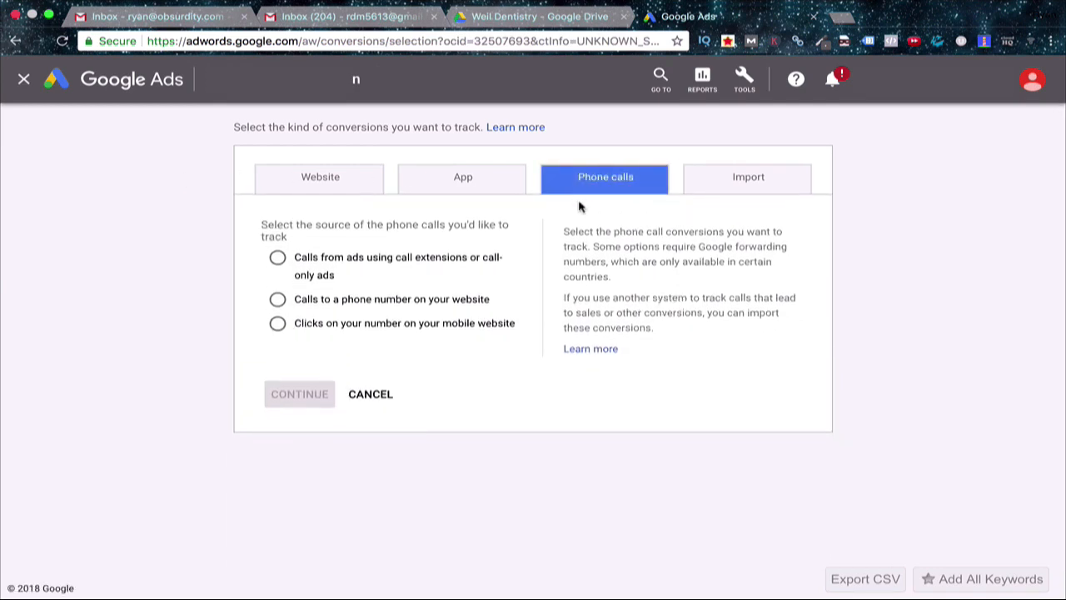
right_click(161, 230)
left_click(144, 220)
left_click(278, 300)
left_click(297, 386)
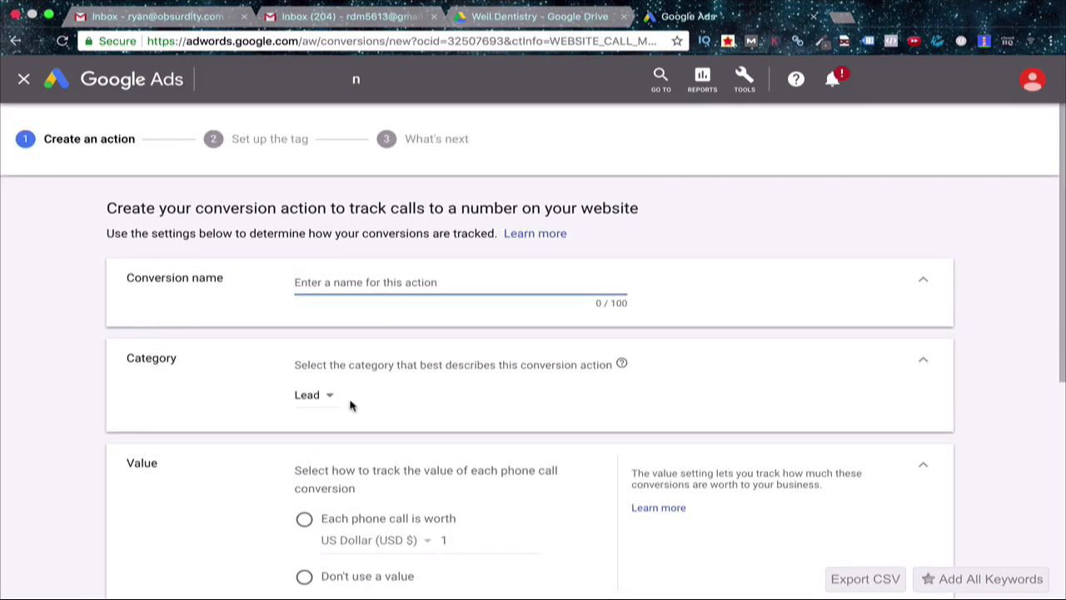
Name the website call conversion action "name" without a conversion value, create it, and leave its tag setup
scroll(350, 405, "down", 5)
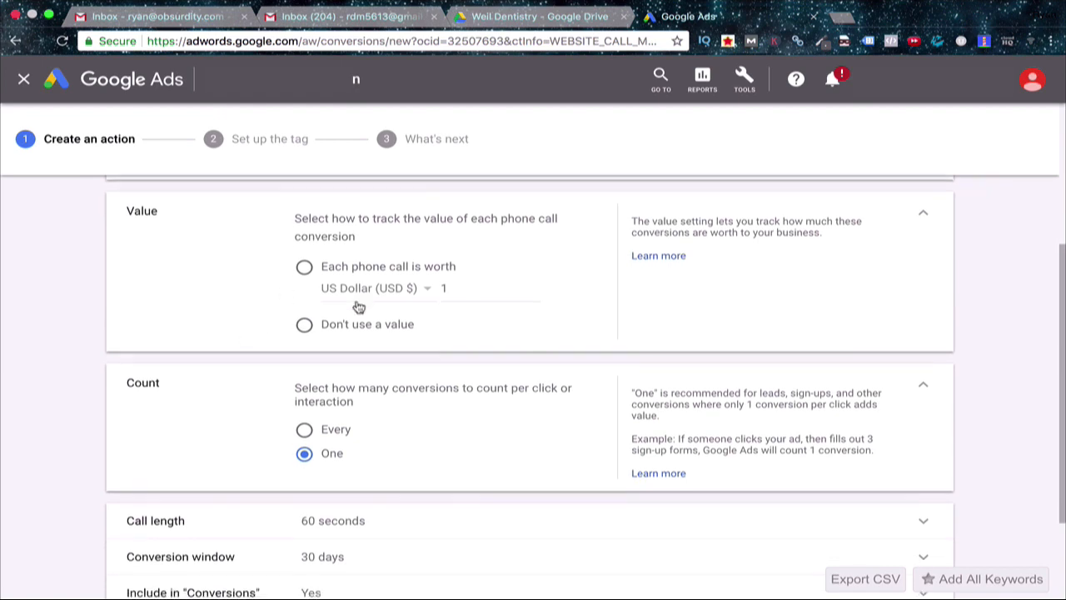
scroll(358, 307, "down", 2)
scroll(278, 386, "down", 1)
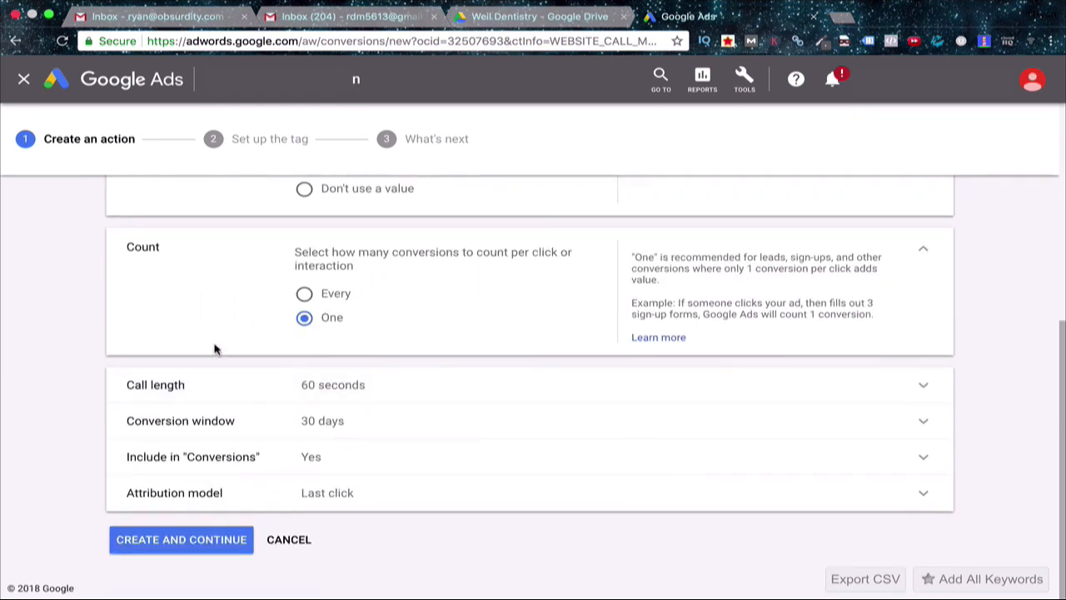
left_click(176, 540)
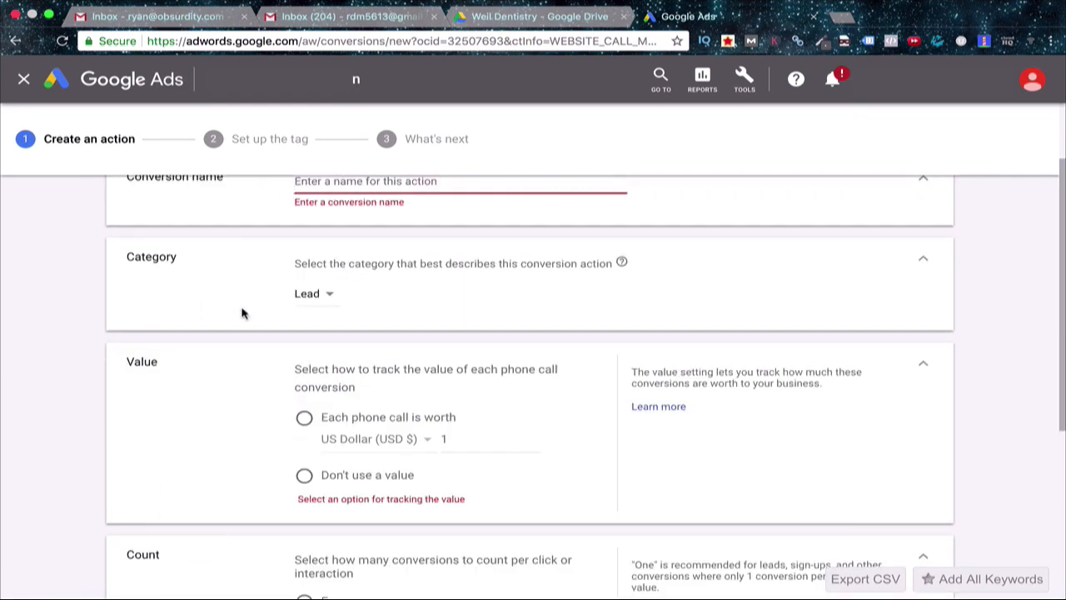
type("name")
scroll(238, 324, "down", 4)
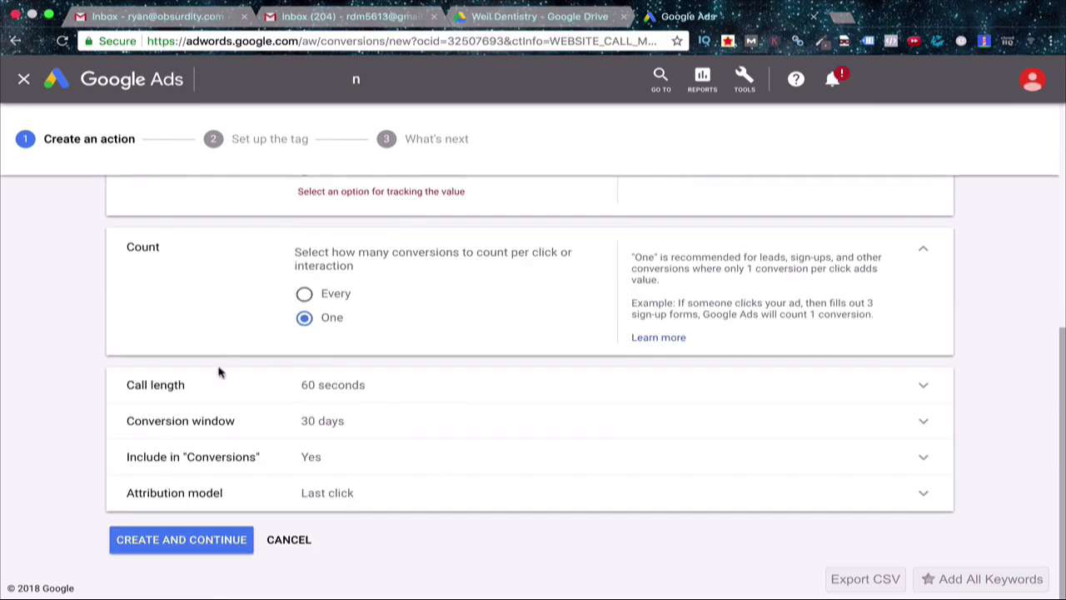
left_click(207, 540)
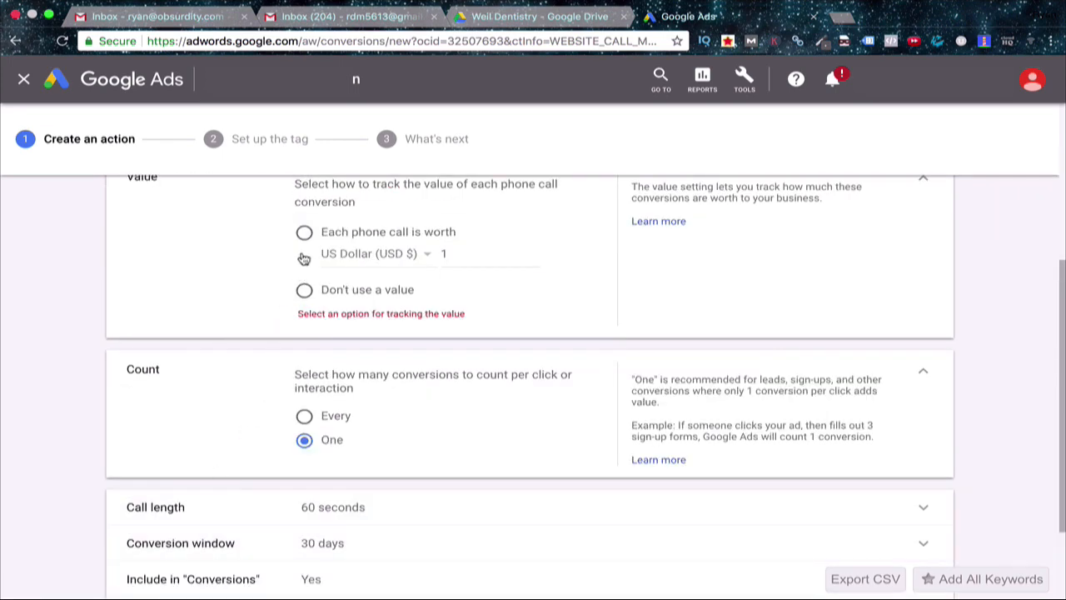
left_click(303, 290)
left_click(208, 540)
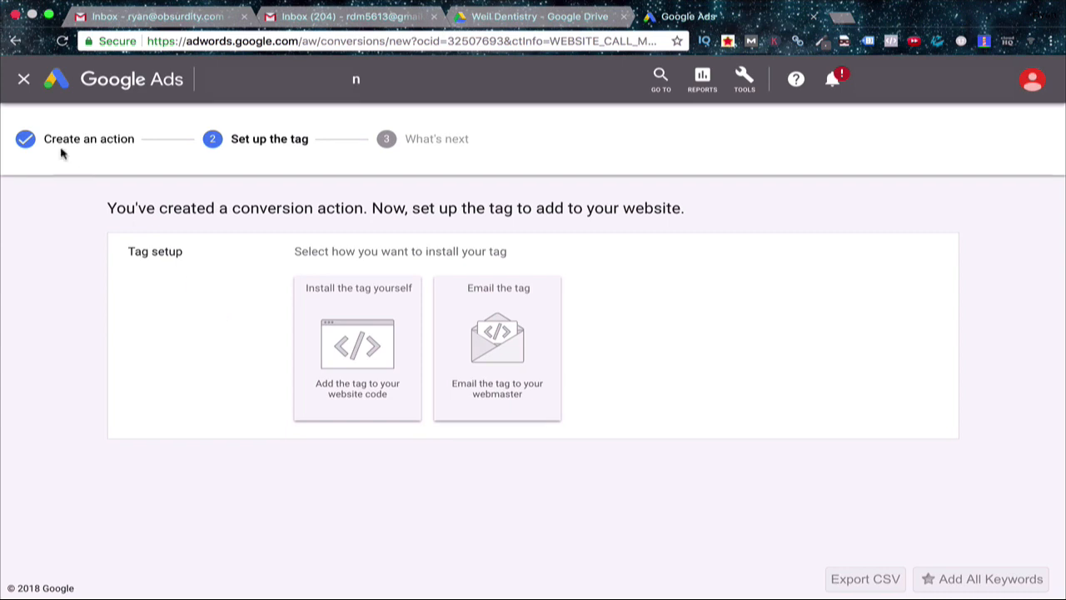
left_click(23, 78)
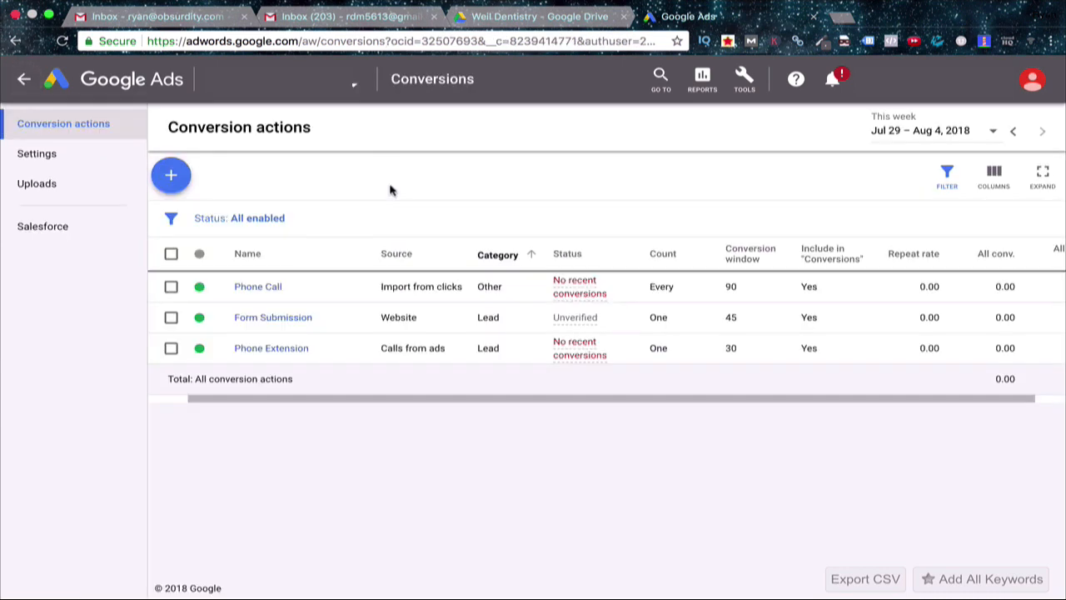
Start a new website conversion action named Form Submission and assign it to the Lead category
left_click(167, 179)
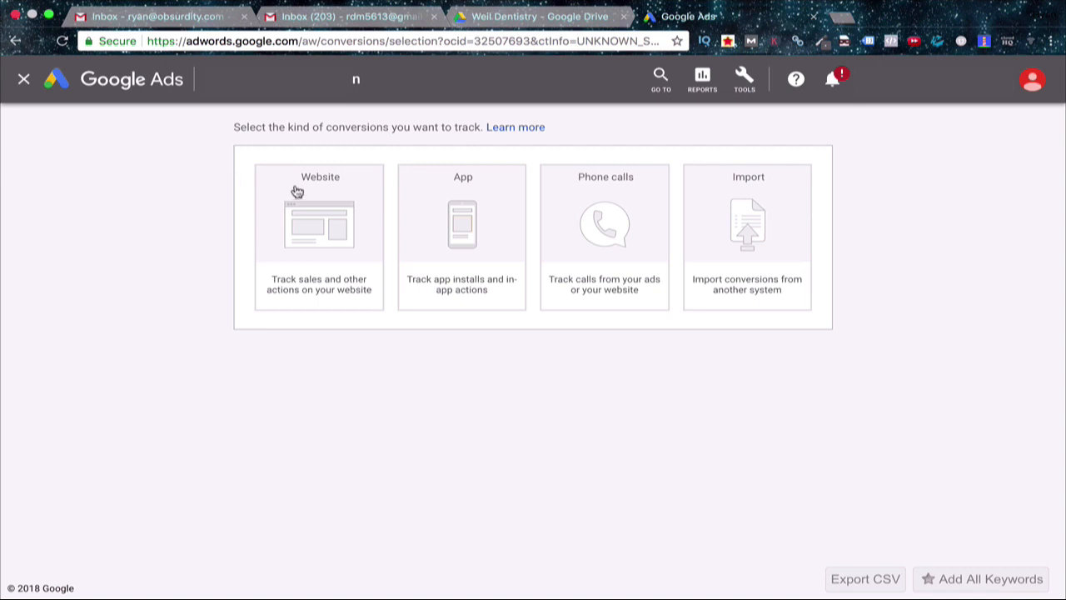
left_click(298, 214)
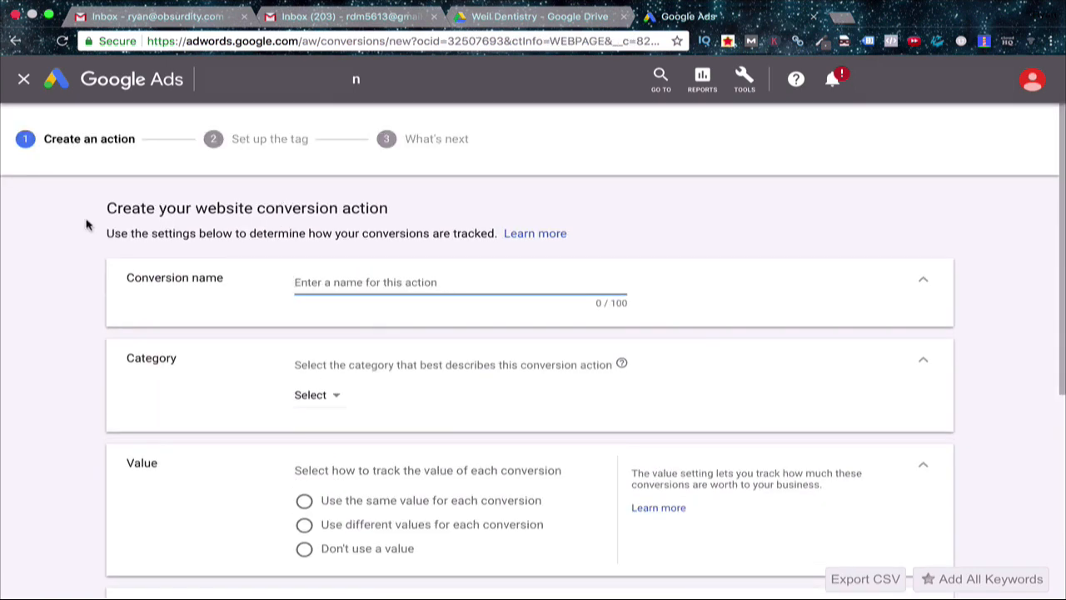
type("Form")
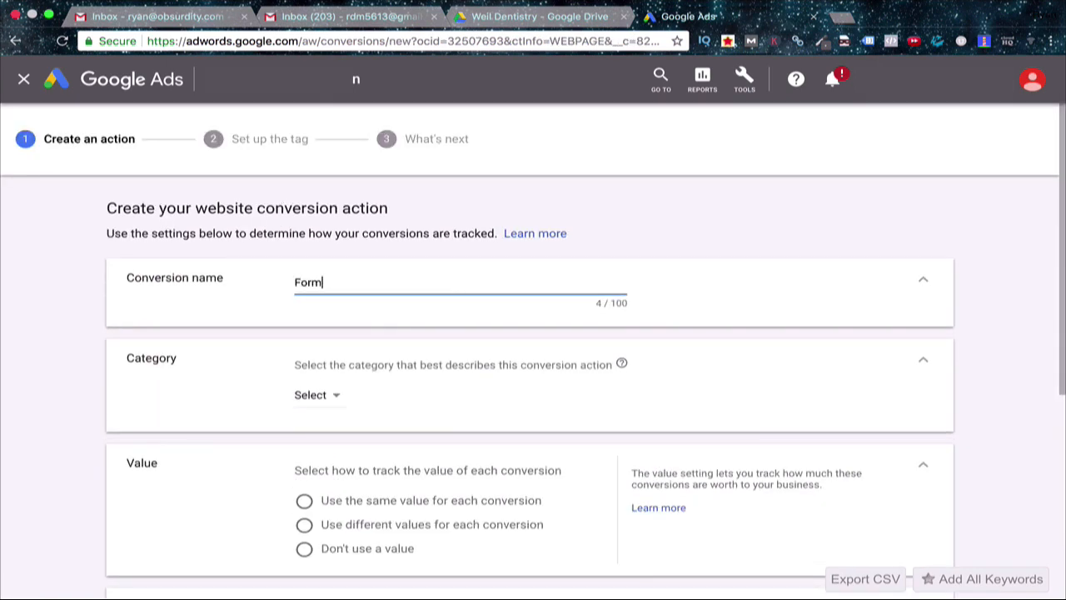
type(" Submission")
scroll(111, 305, "down", 3)
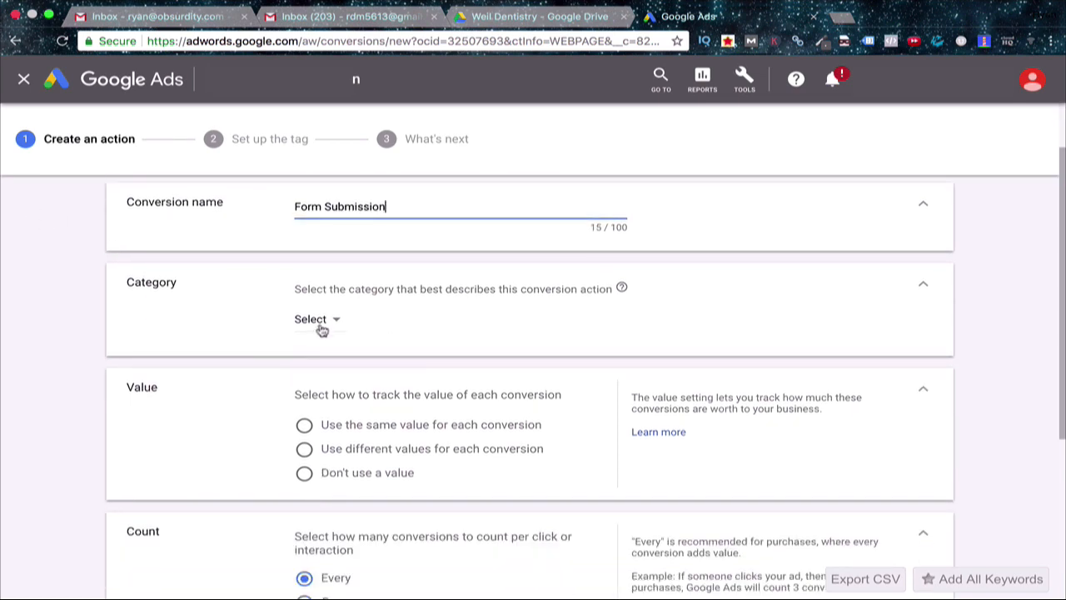
left_click(320, 329)
left_click(329, 385)
Use the same value of 35 US dollars for each form submission conversion
scroll(200, 350, "down", 2)
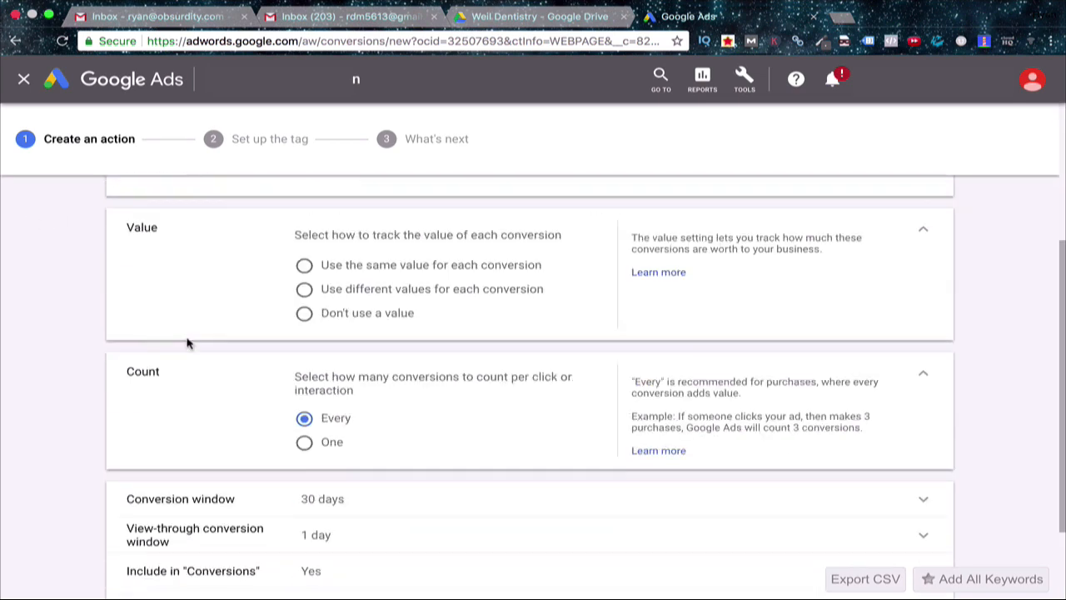
left_click(306, 271)
left_click(495, 286)
key("BackSpace")
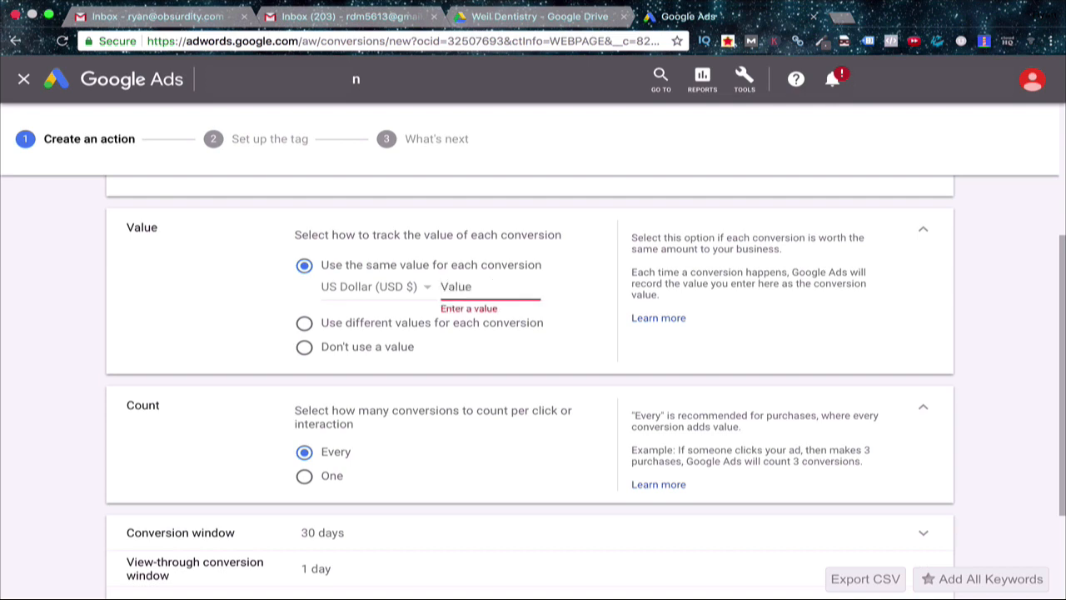
type("35")
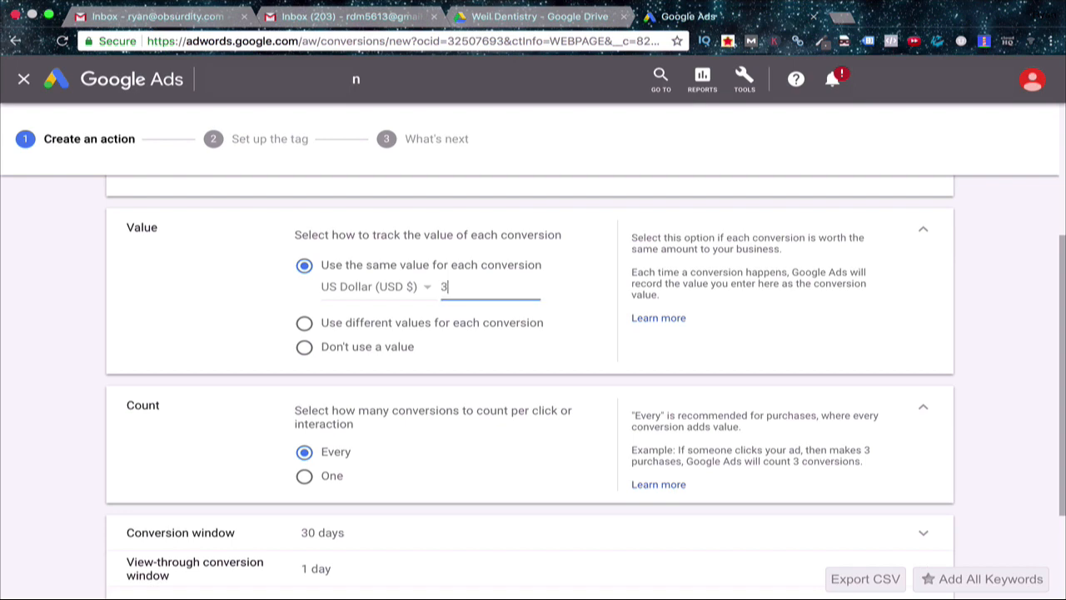
left_click(260, 298)
Count only one conversion per click or interaction and try to create the form submission action
scroll(260, 297, "down", 1)
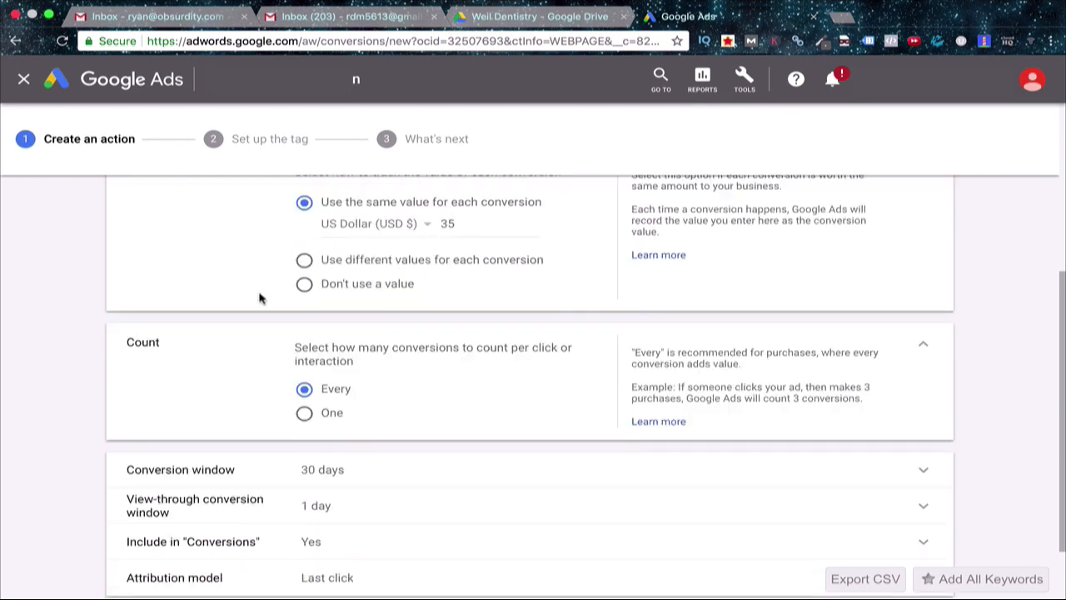
left_click(304, 411)
scroll(217, 388, "down", 1)
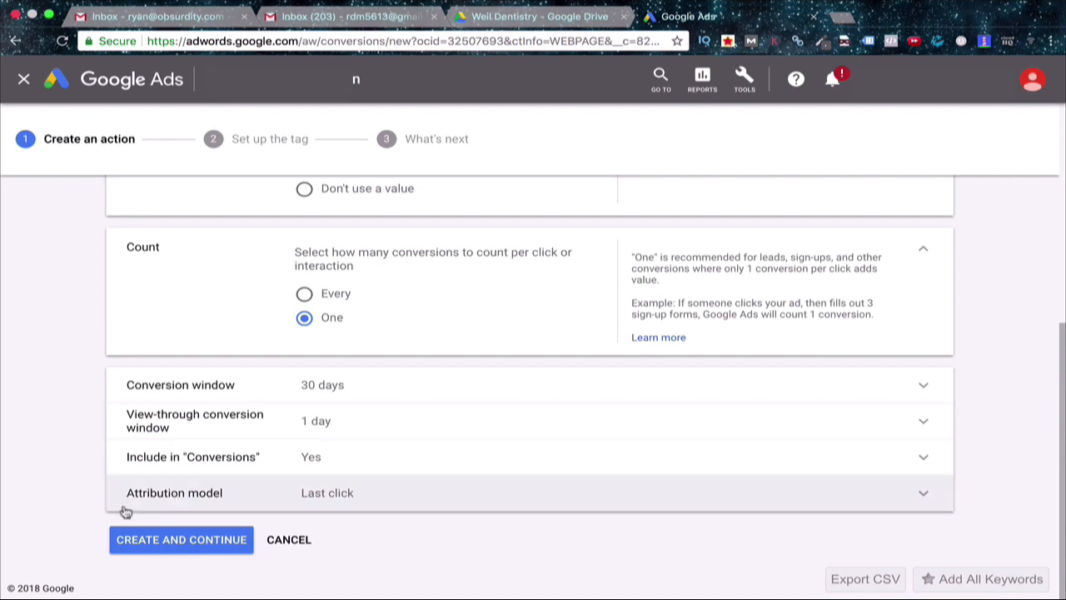
left_click(148, 543)
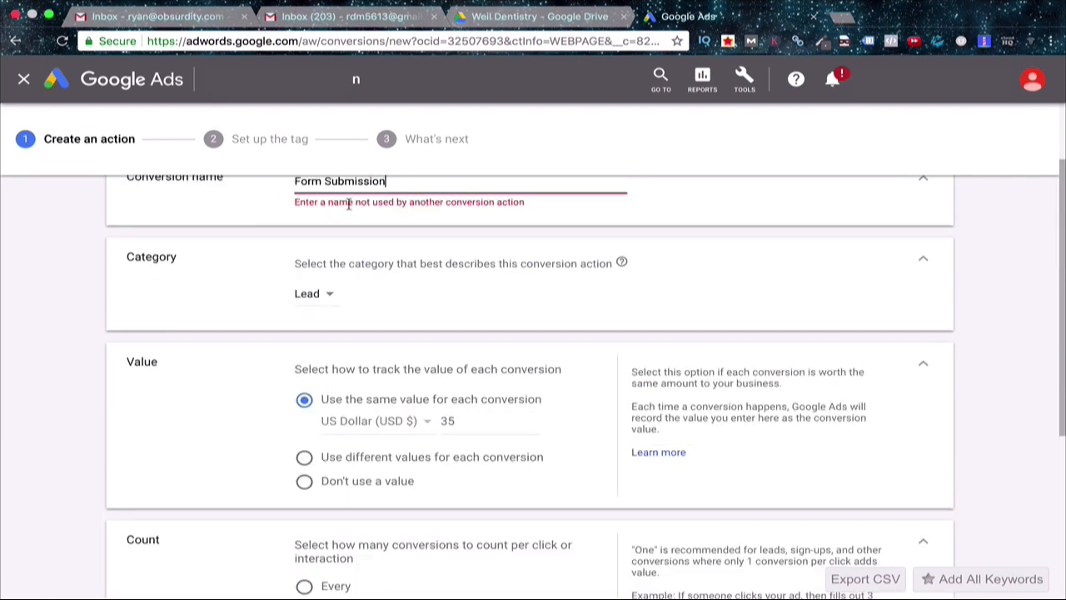
Rename the conversion action Form Submission - Website and create it
type("- Websi")
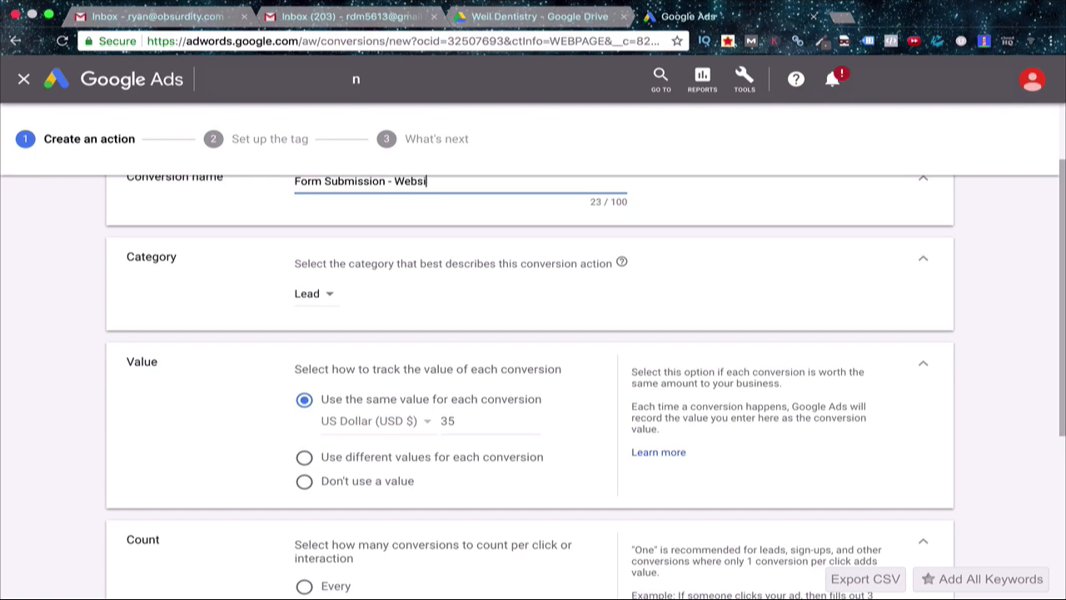
type("te")
scroll(341, 350, "down", 5)
left_click(244, 541)
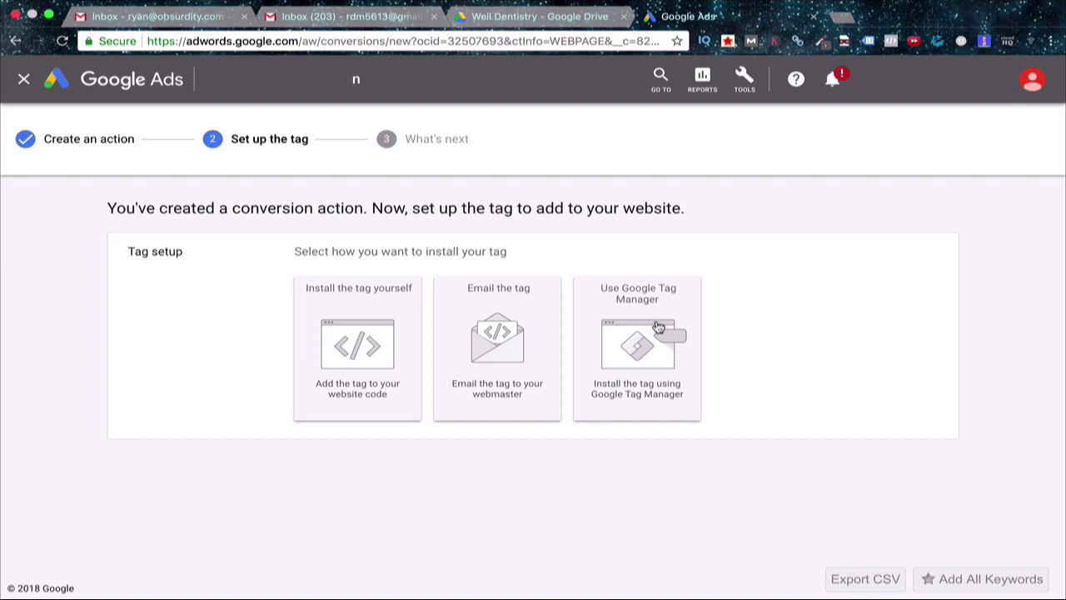
left_click_drag(199, 42, 424, 42)
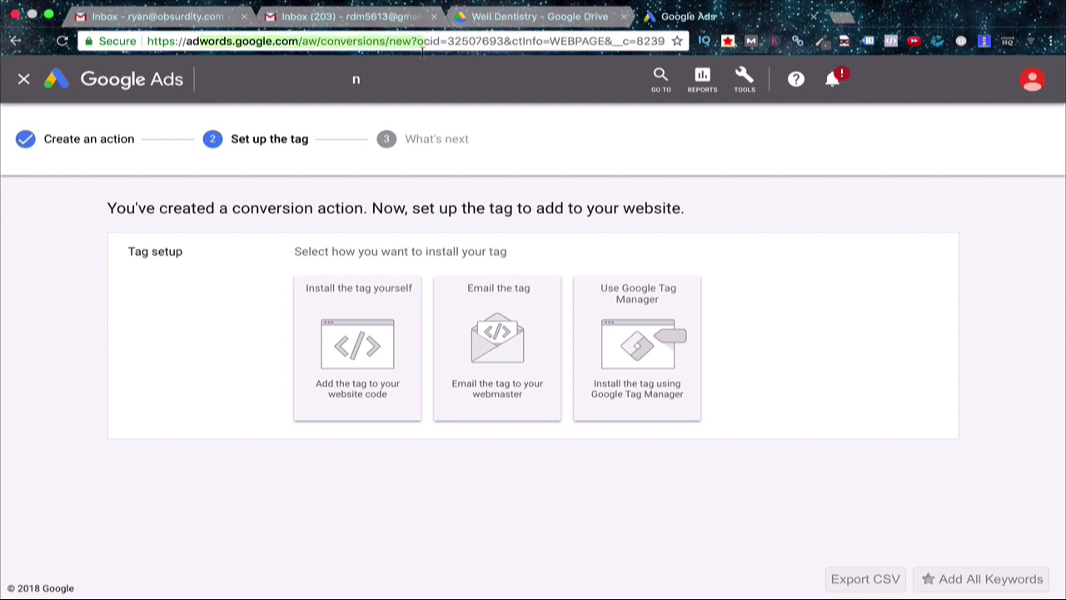
left_click(223, 328)
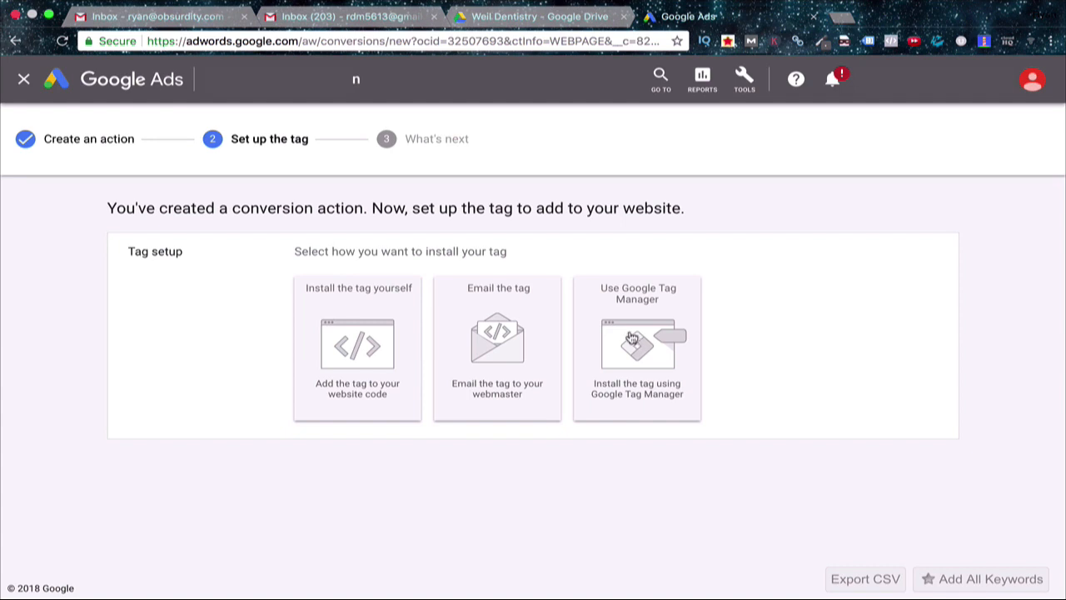
Close the tag setup for the new conversion action and leave the conversion actions list
left_click(22, 78)
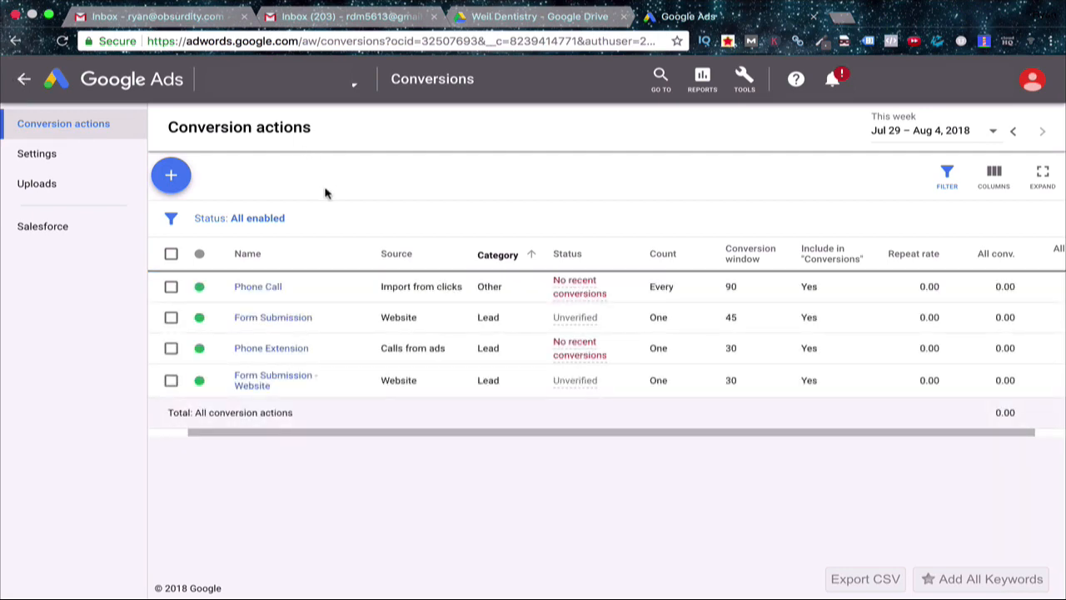
left_click(24, 80)
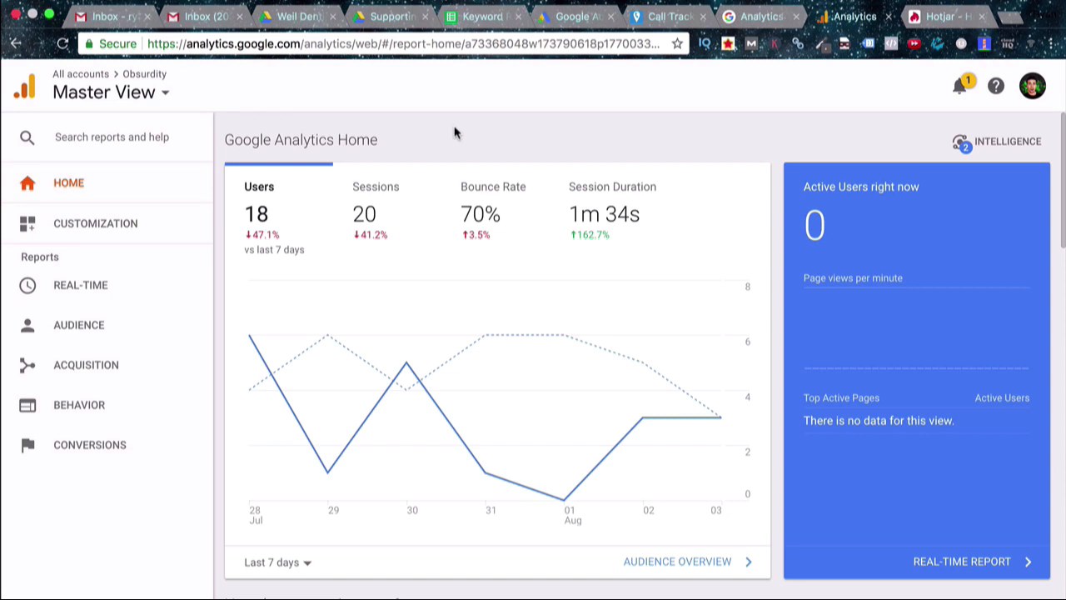
Open the Google Ads Campaigns report in the Acquisition section of Google Analytics
left_click(118, 367)
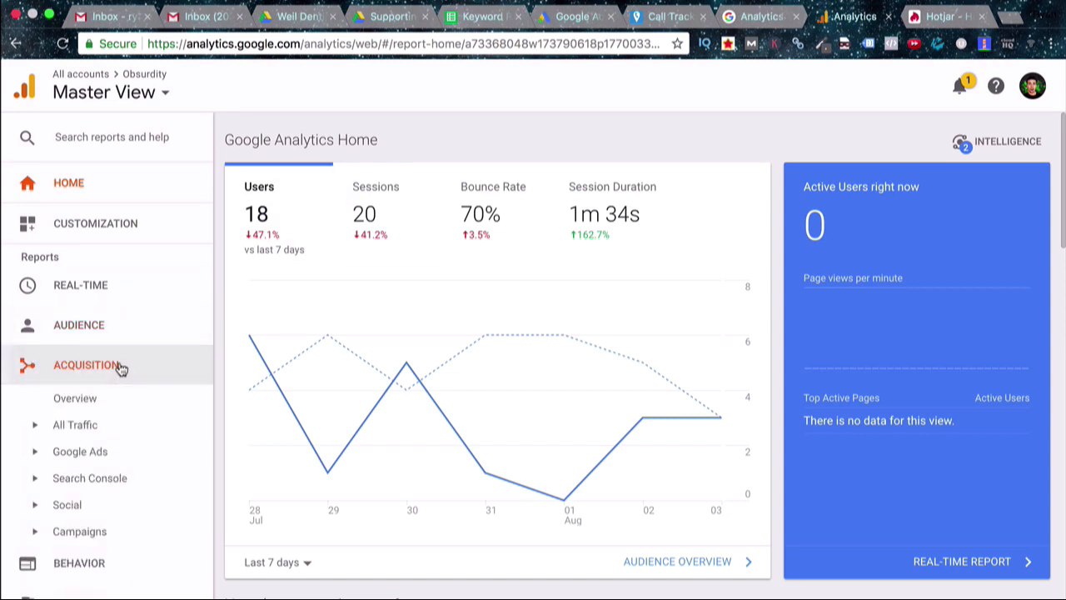
left_click(66, 452)
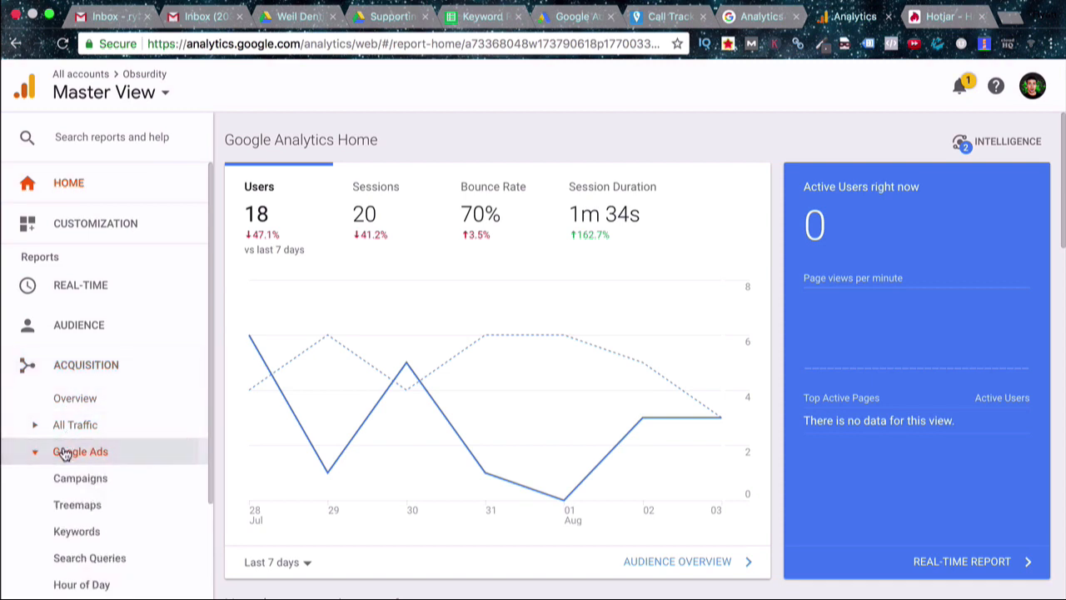
scroll(66, 450, "down", 1)
left_click(71, 446)
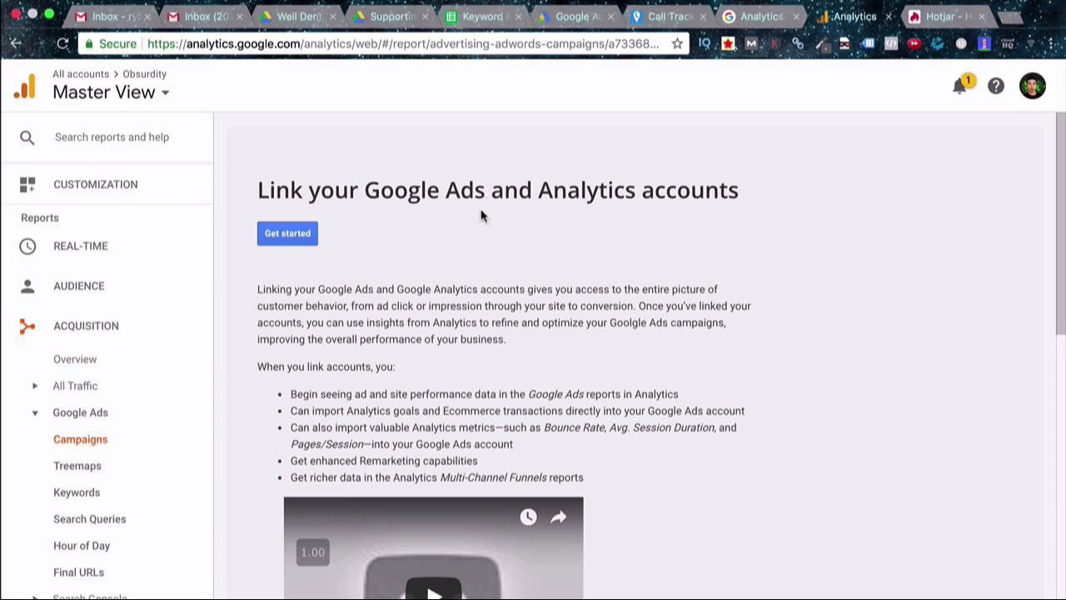
Check the Google Ads campaign table and examine the cost, behavior and goal metrics in the Analytics campaigns report
left_click(390, 16)
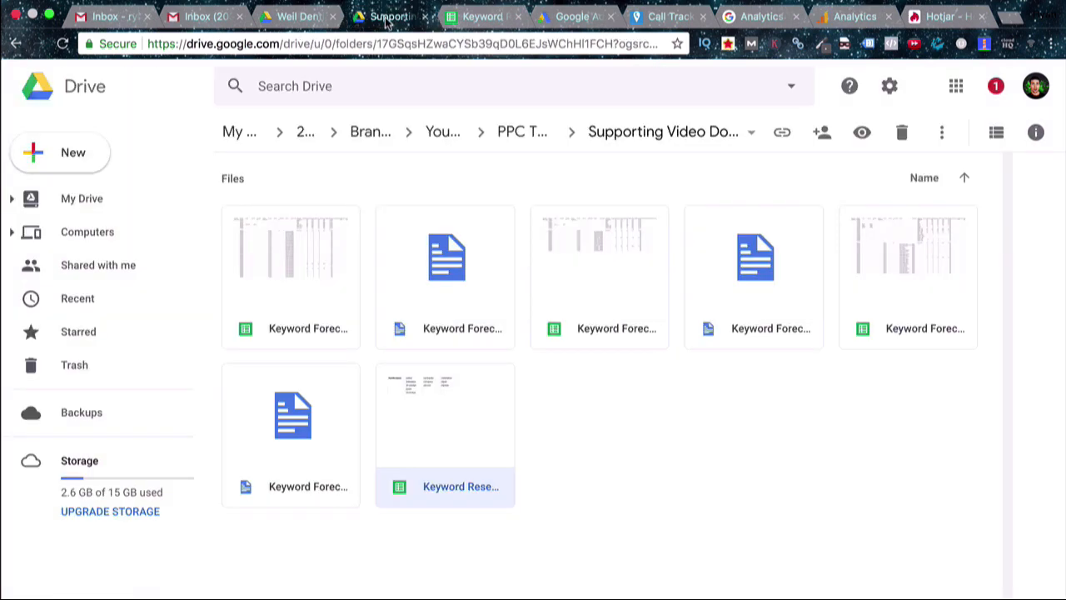
left_click(483, 16)
left_click(560, 18)
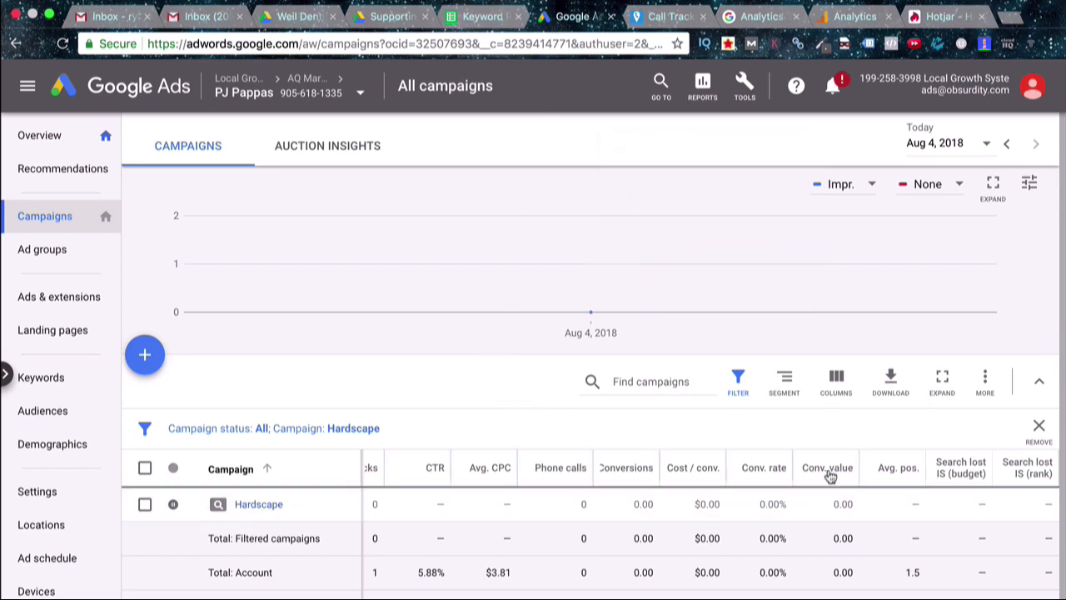
left_click(858, 17)
scroll(358, 337, "down", 5)
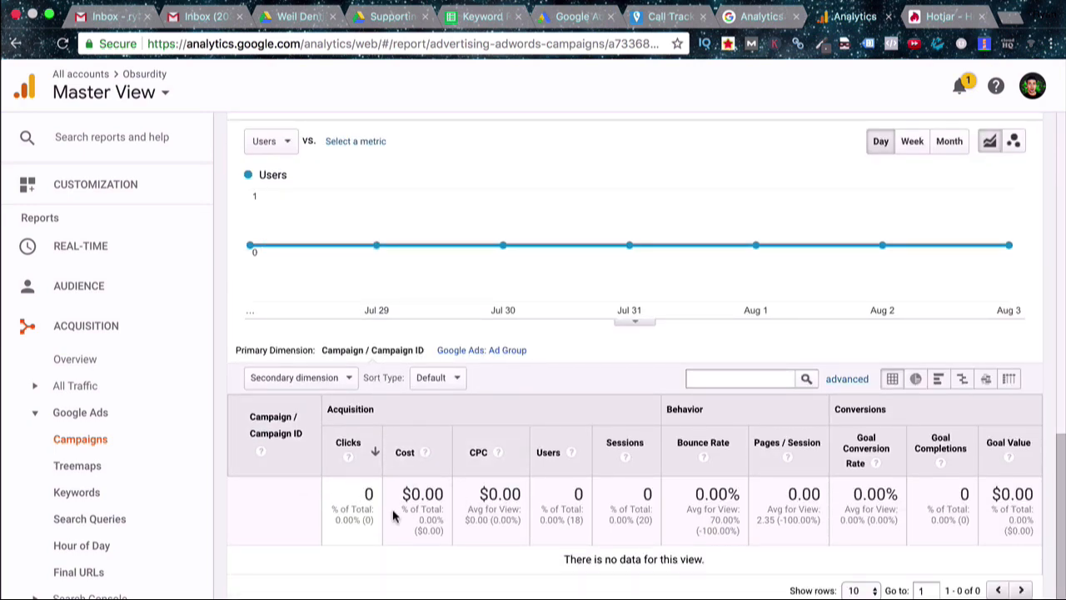
scroll(393, 513, "down", 1)
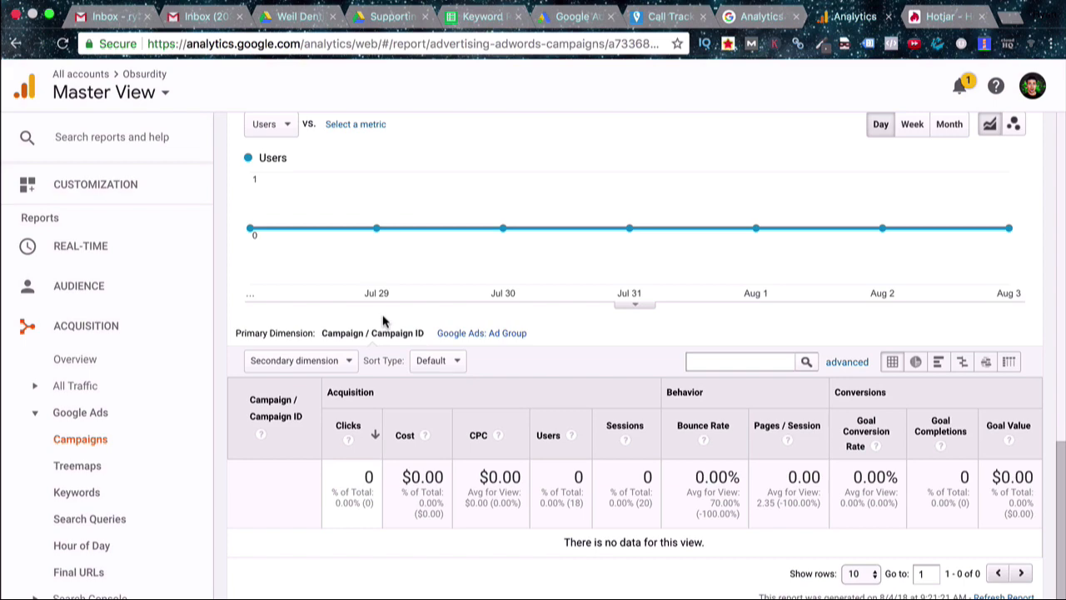
Look over the CallRail and Hotjar home pages, dismissing CallRail's webinar pop-up and highlighting Hotjar's All-in-one Analytics & Feedback headline
left_click(664, 20)
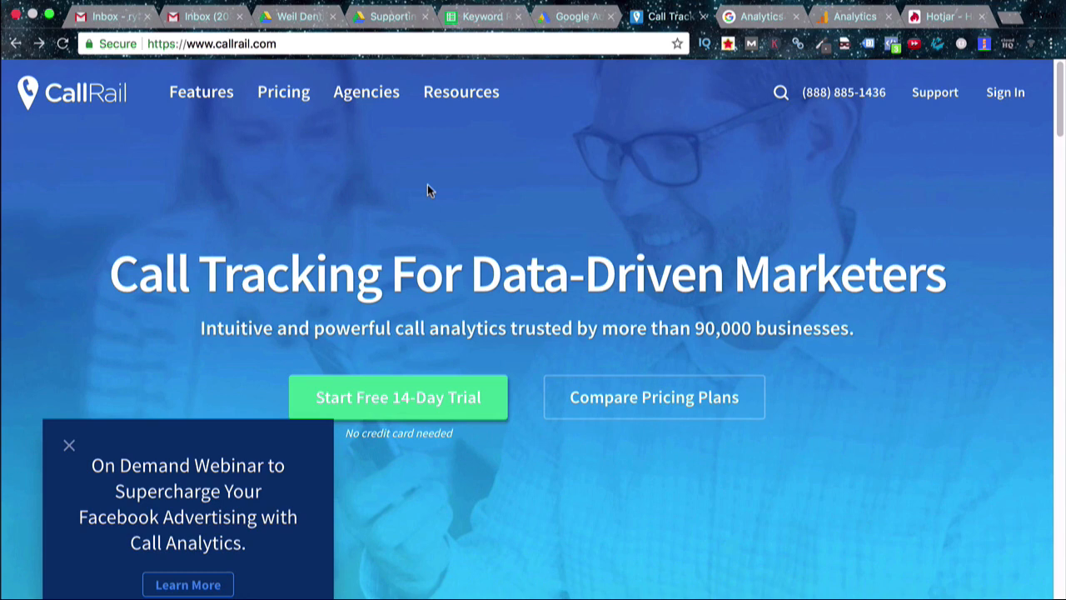
left_click(70, 445)
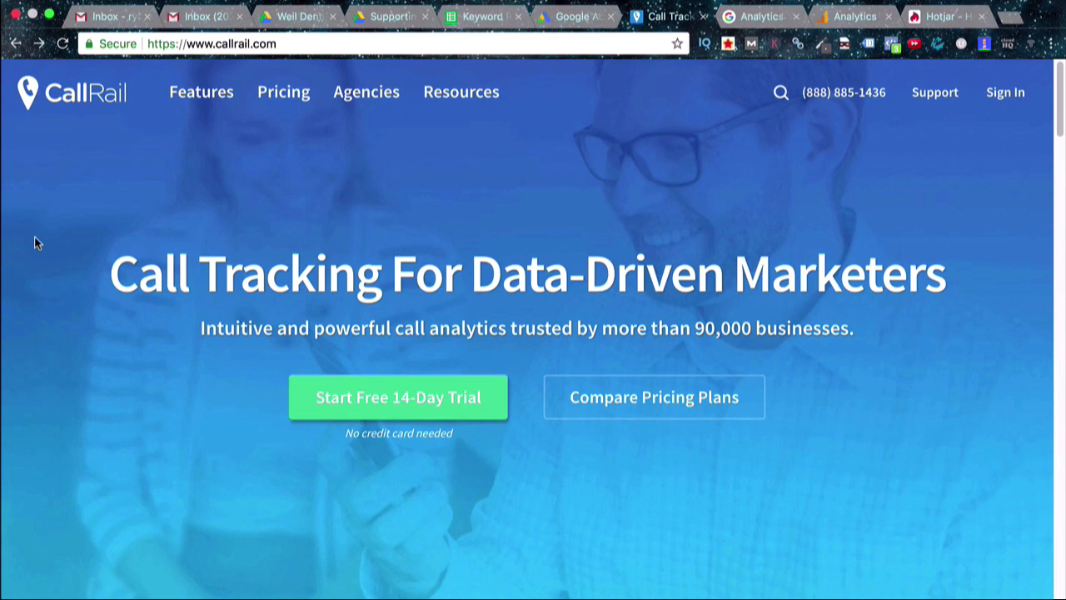
left_click(570, 17)
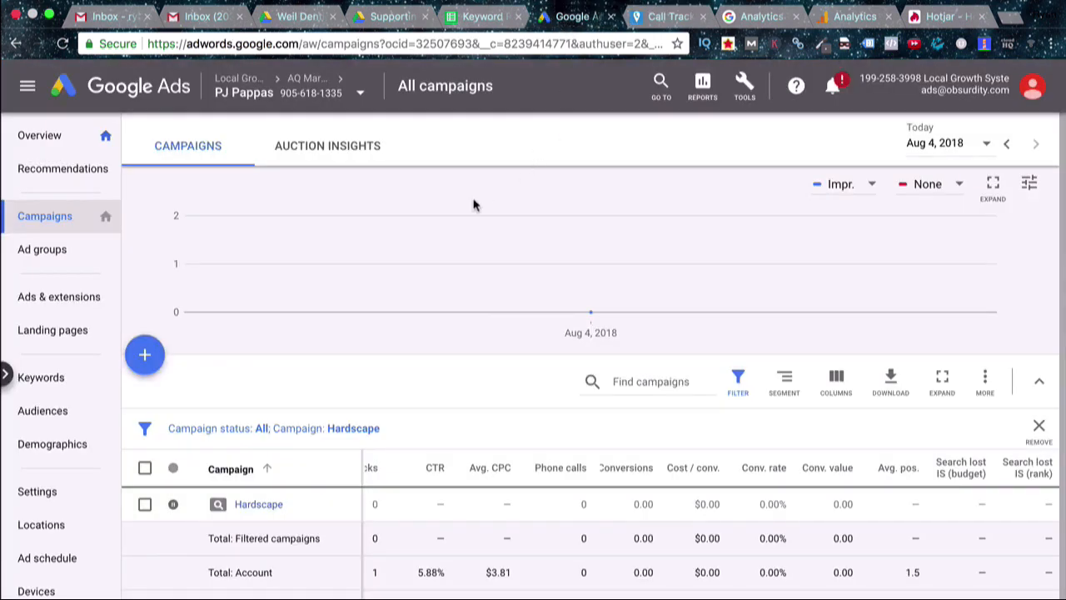
left_click(666, 17)
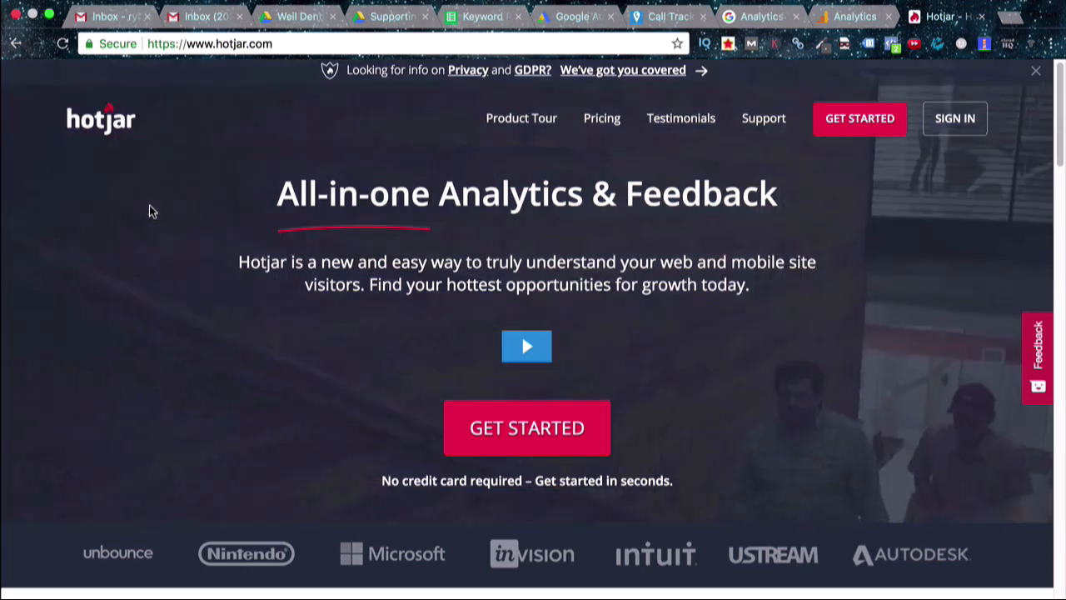
left_click_drag(250, 205, 583, 221)
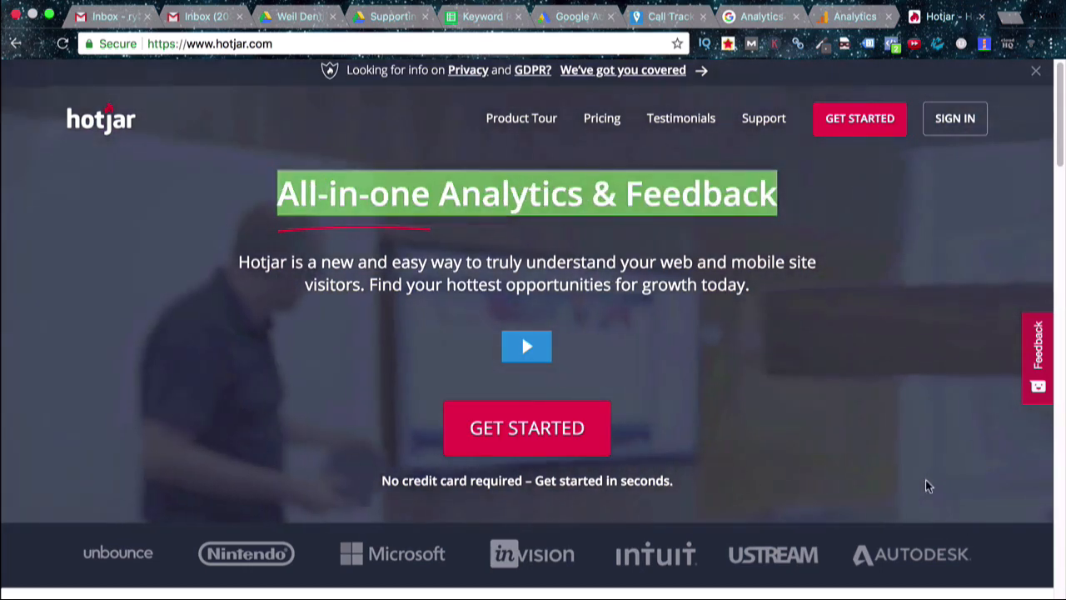
left_click(840, 451)
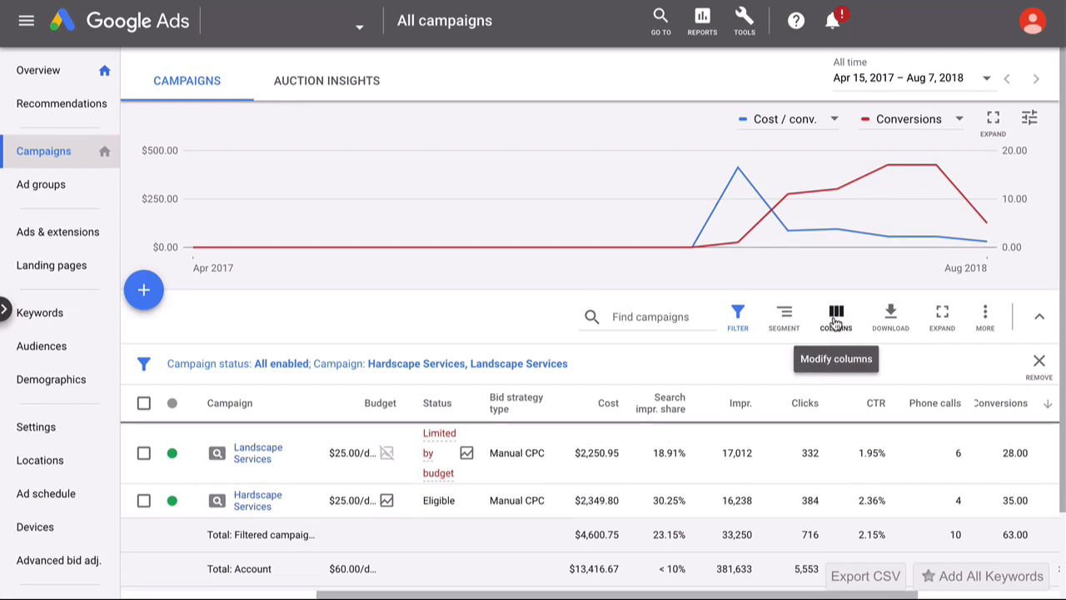
Open the column editor for the campaigns table and examine the Performance, Conversions and Attribution metric groups
left_click(835, 320)
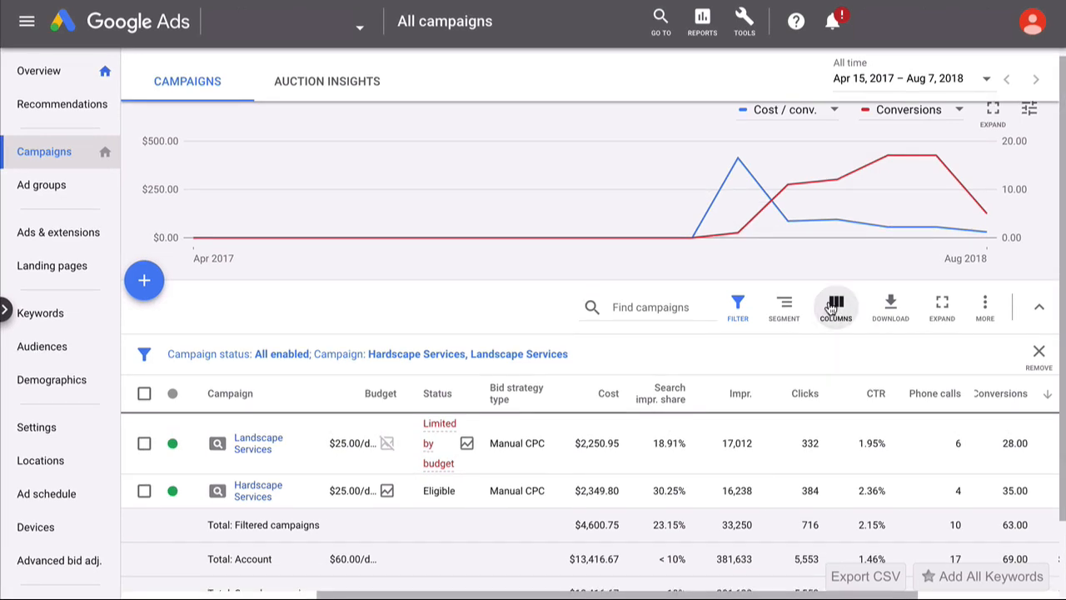
left_click(836, 350)
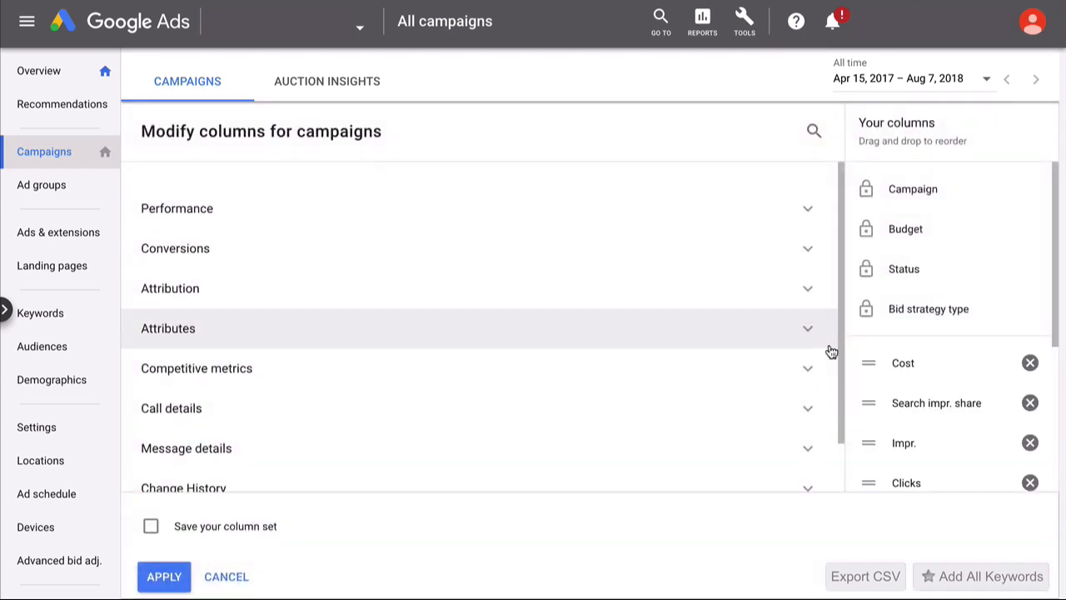
left_click(329, 212)
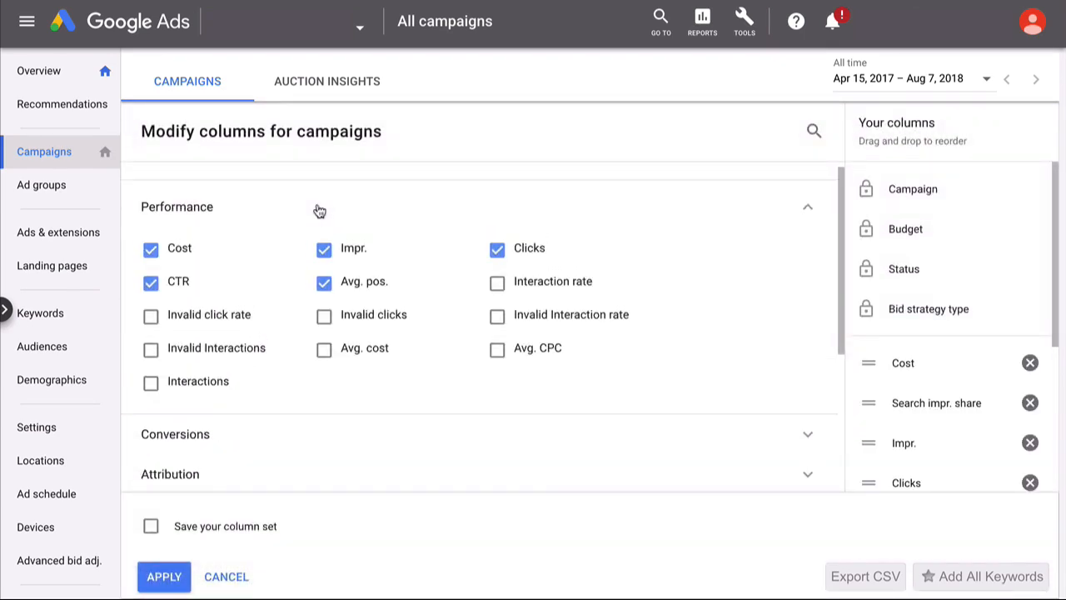
left_click(319, 211)
left_click(269, 253)
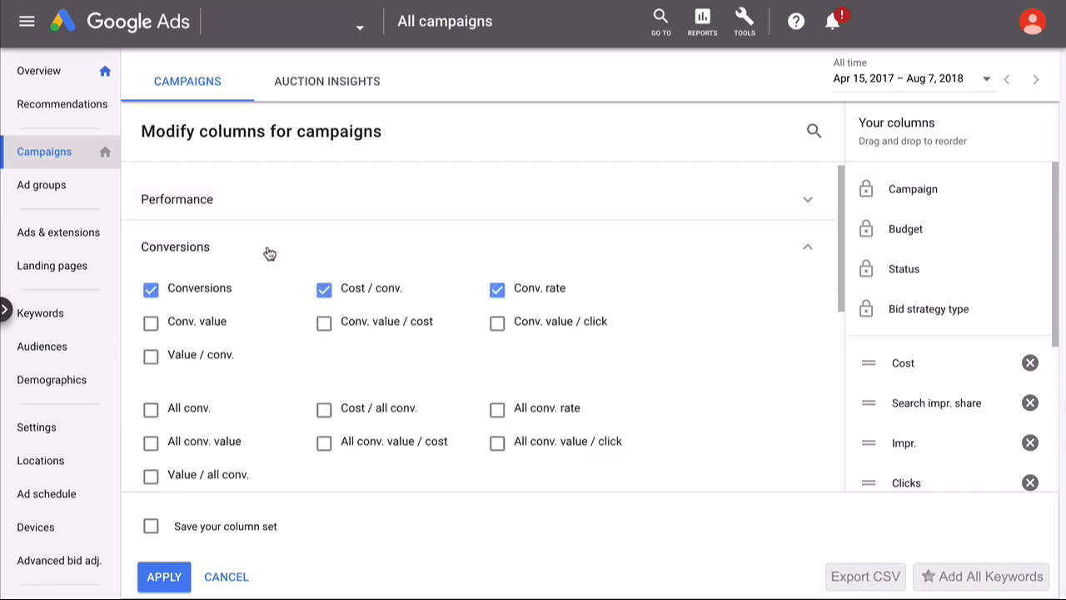
left_click(269, 250)
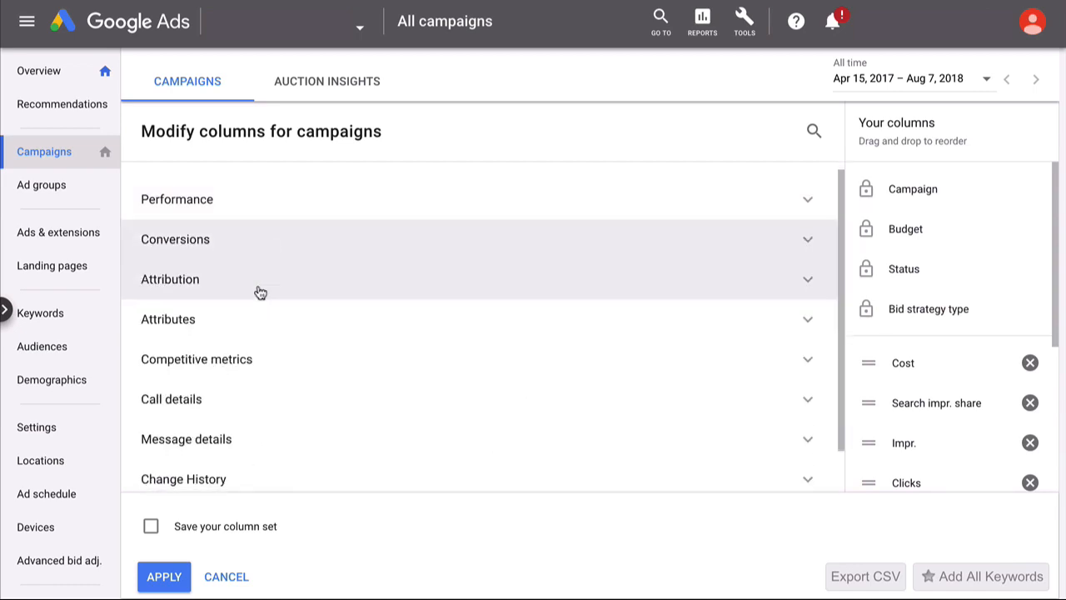
left_click(261, 283)
left_click(262, 284)
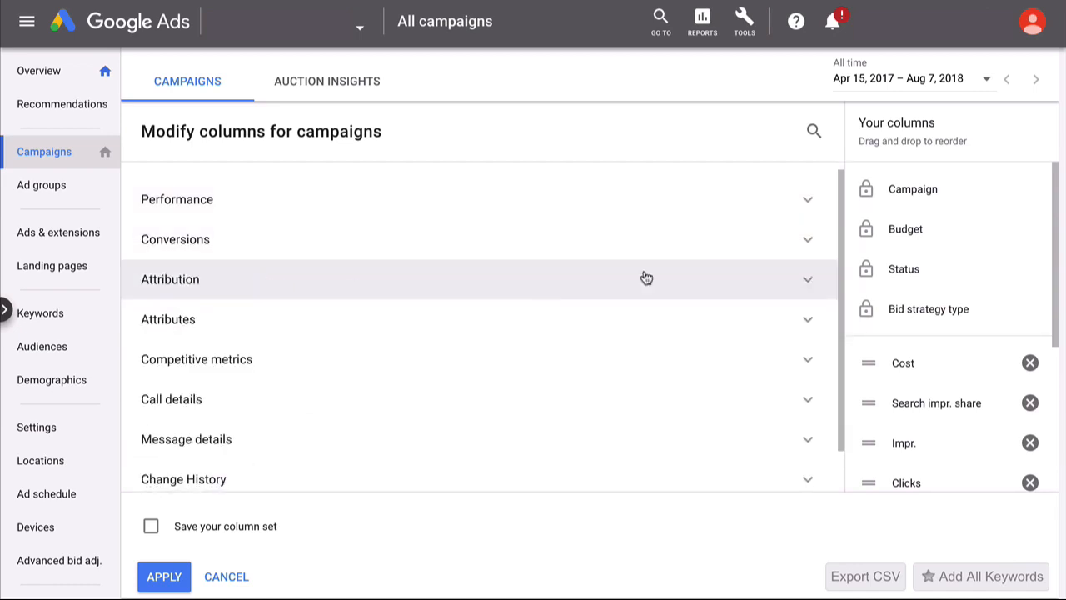
Review the list of selected campaign columns and examine the metrics in the Call details group
left_click_drag(1054, 236, 1057, 397)
left_click_drag(1056, 369, 1050, 294)
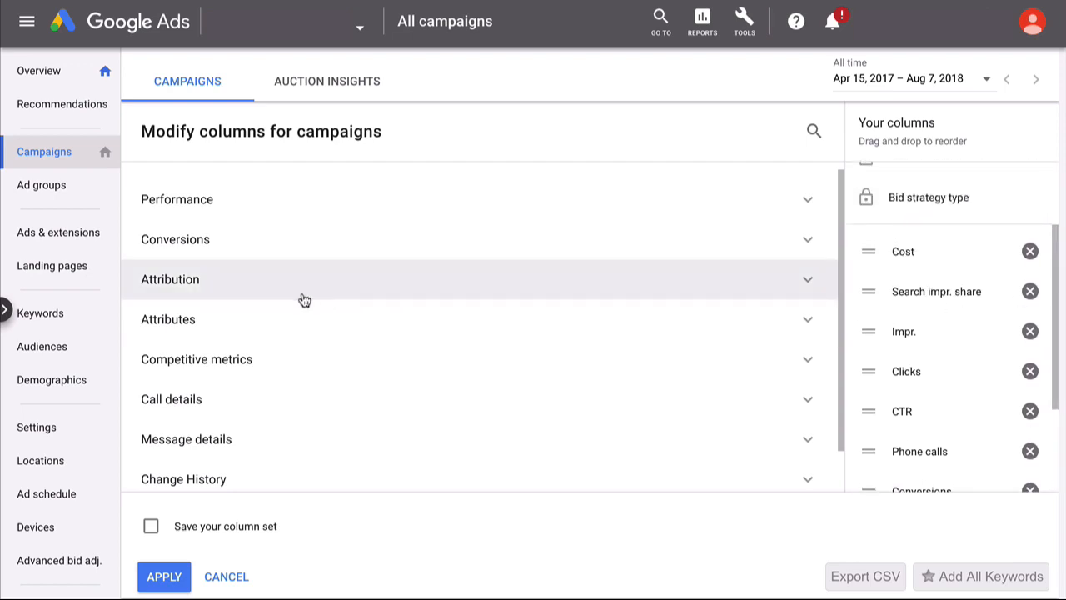
scroll(250, 359, "down", 1)
left_click(241, 392)
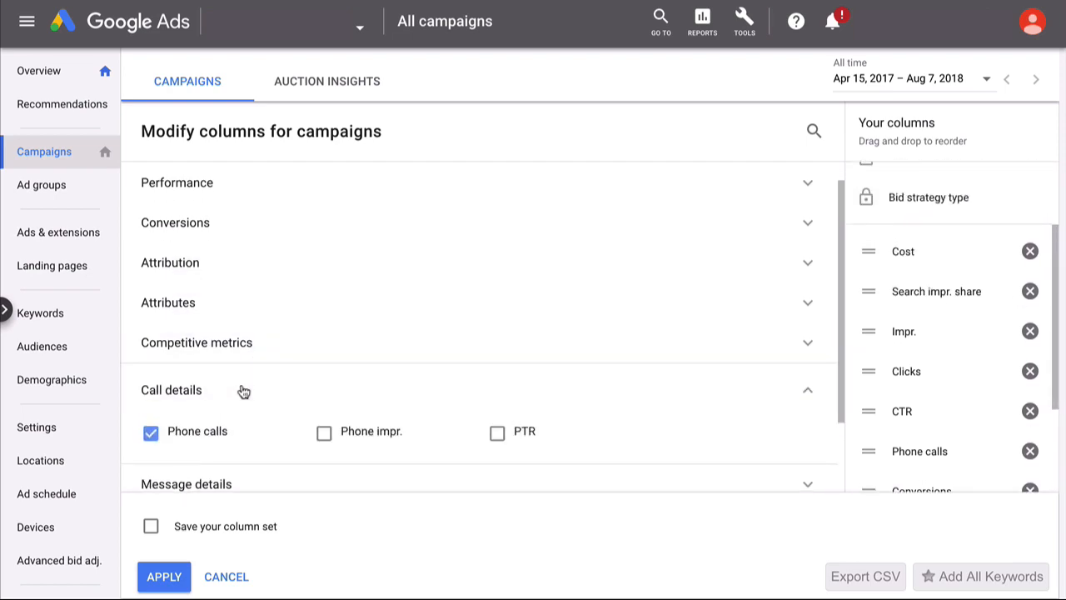
left_click(243, 390)
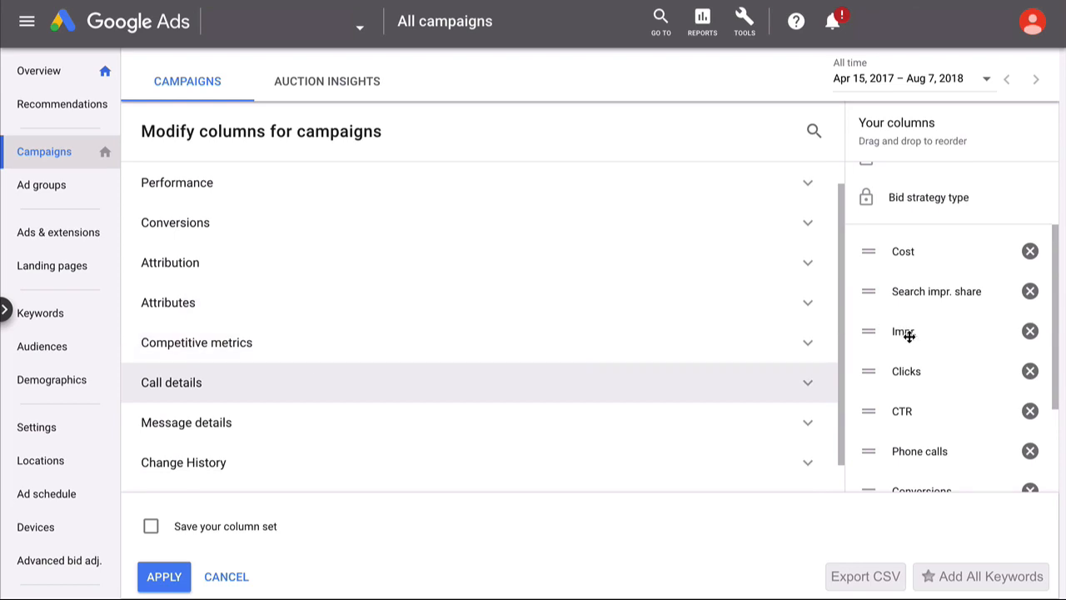
mouse_move(908, 335)
left_mouse_down()
mouse_move(918, 288)
mouse_move(920, 335)
mouse_move(920, 286)
mouse_move(920, 332)
left_mouse_up()
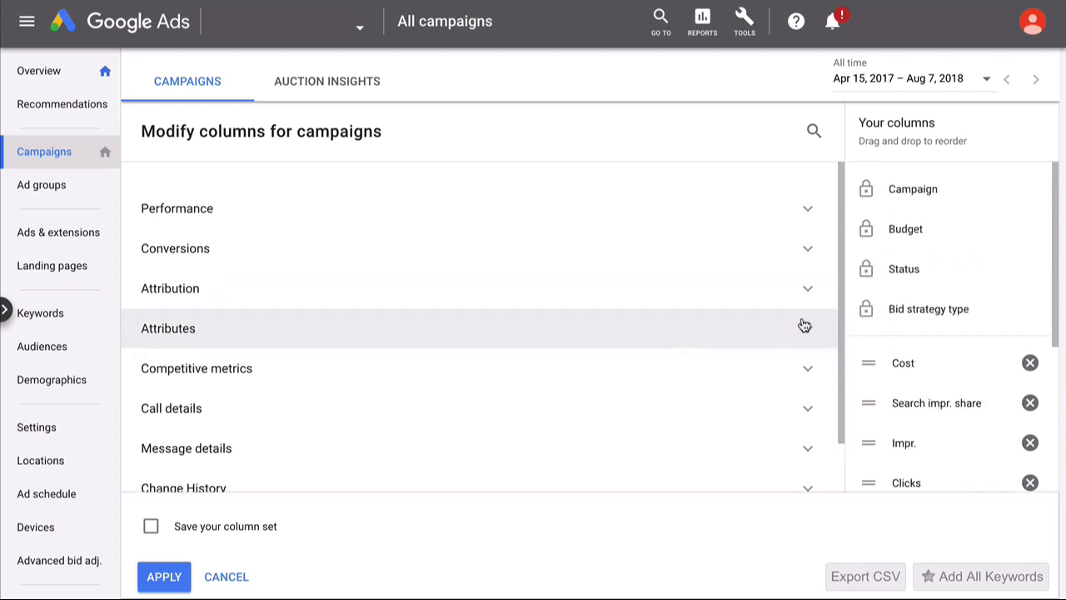
scroll(923, 338, "down", 1)
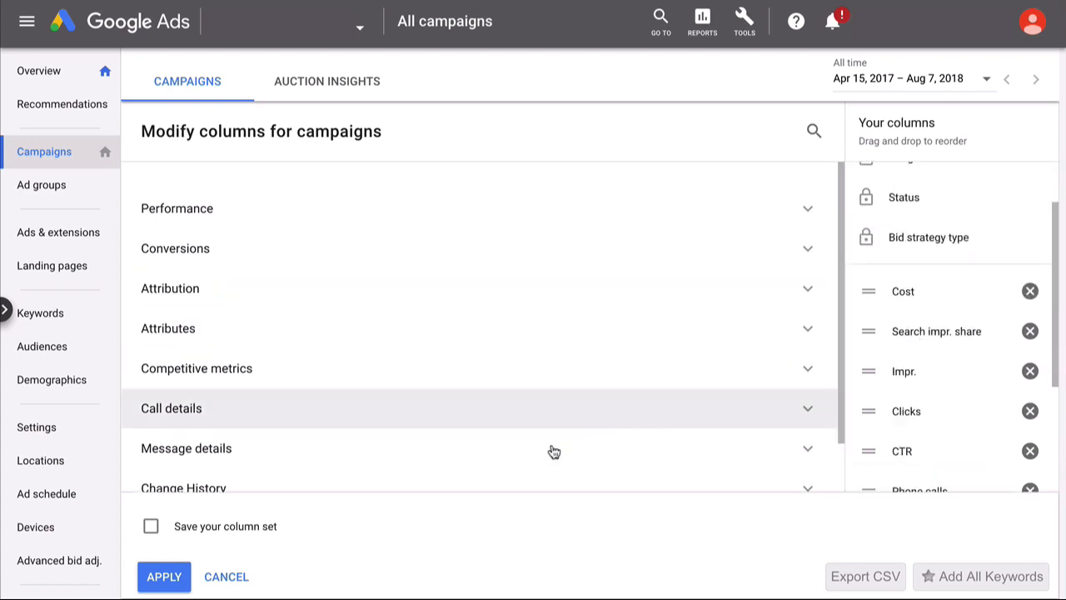
Enter Standard as the name for a saved column set and cancel the column changes
left_click(151, 527)
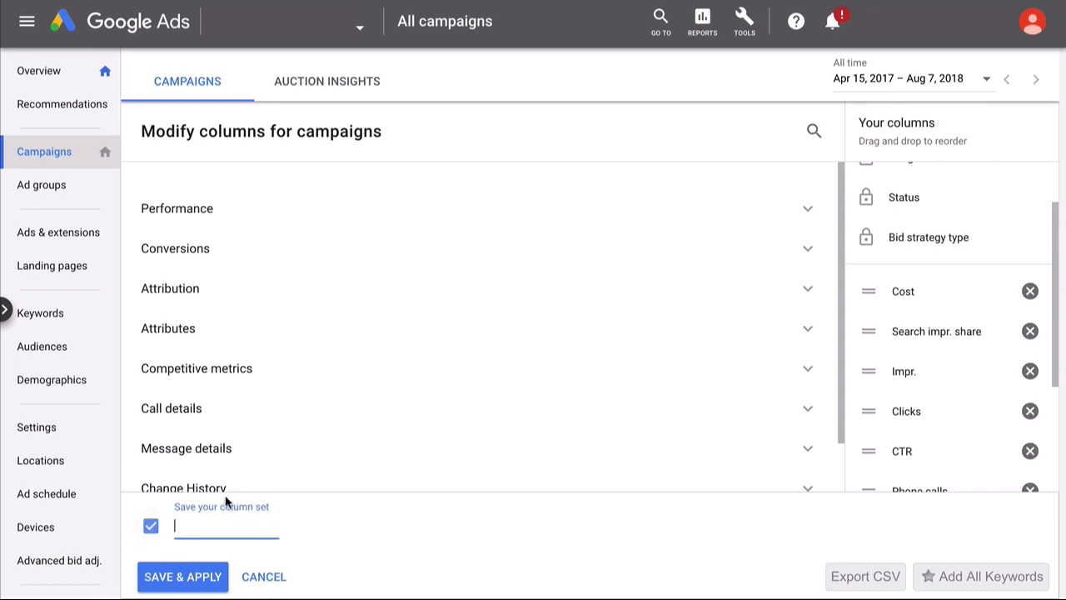
type("Standard")
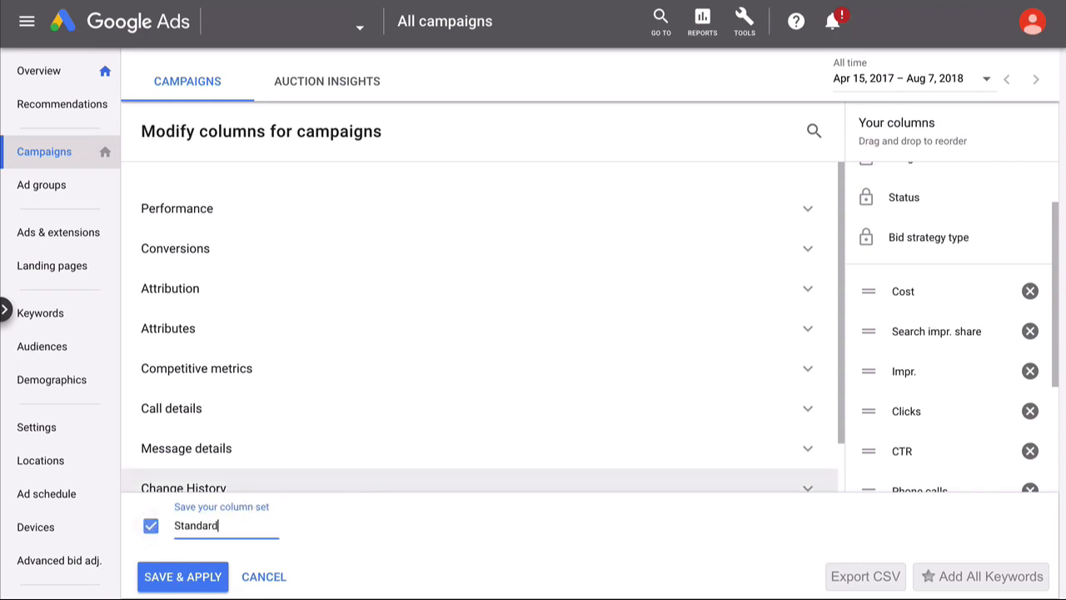
left_click(280, 582)
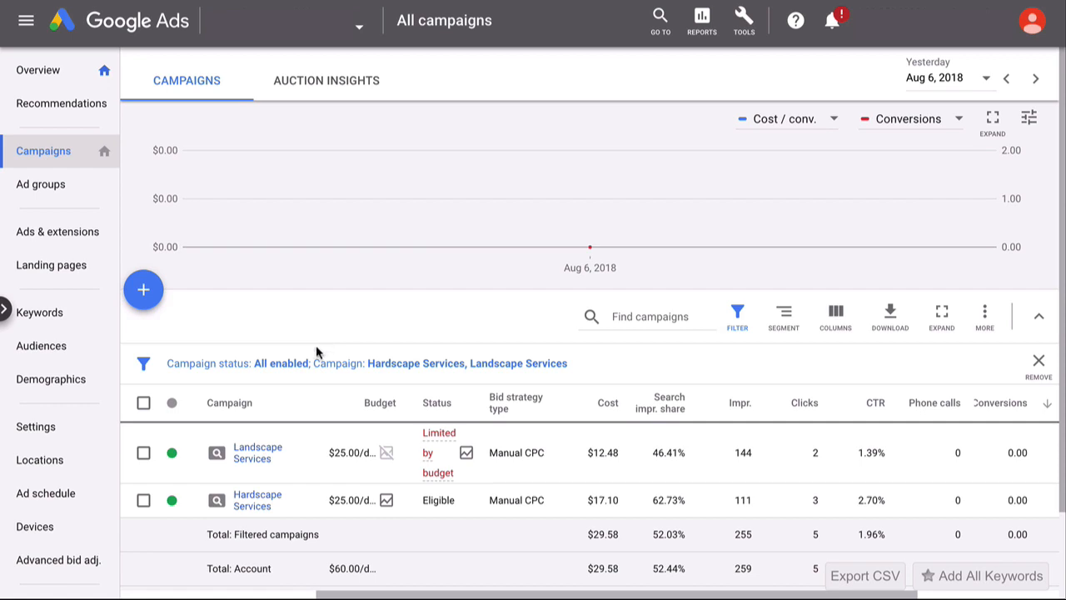
Open the Landscape Services campaign and display its search keywords table
left_click(264, 451)
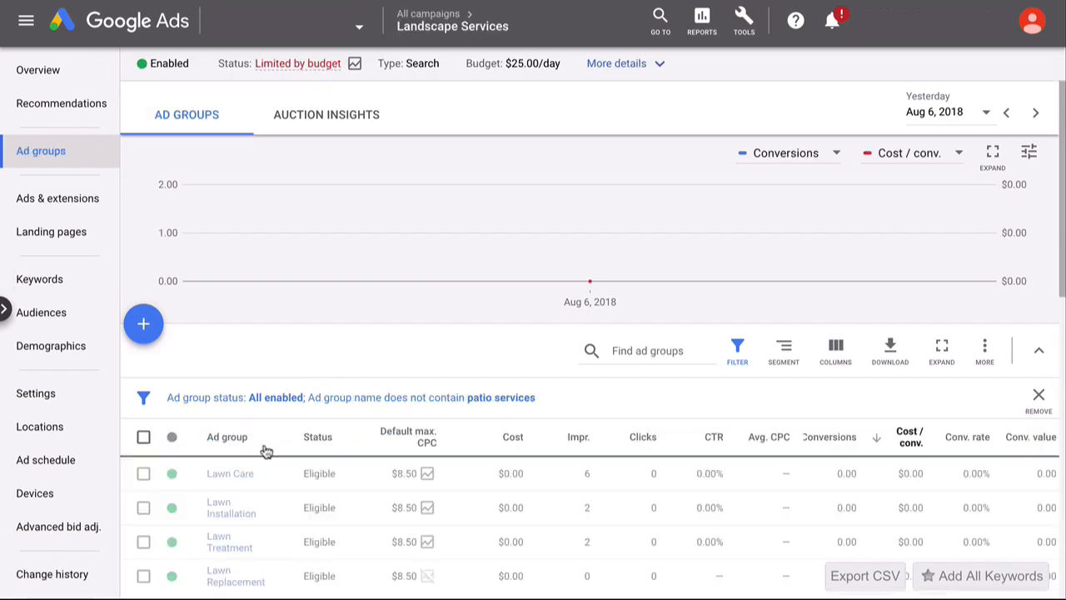
left_click(43, 285)
scroll(453, 416, "down", 2)
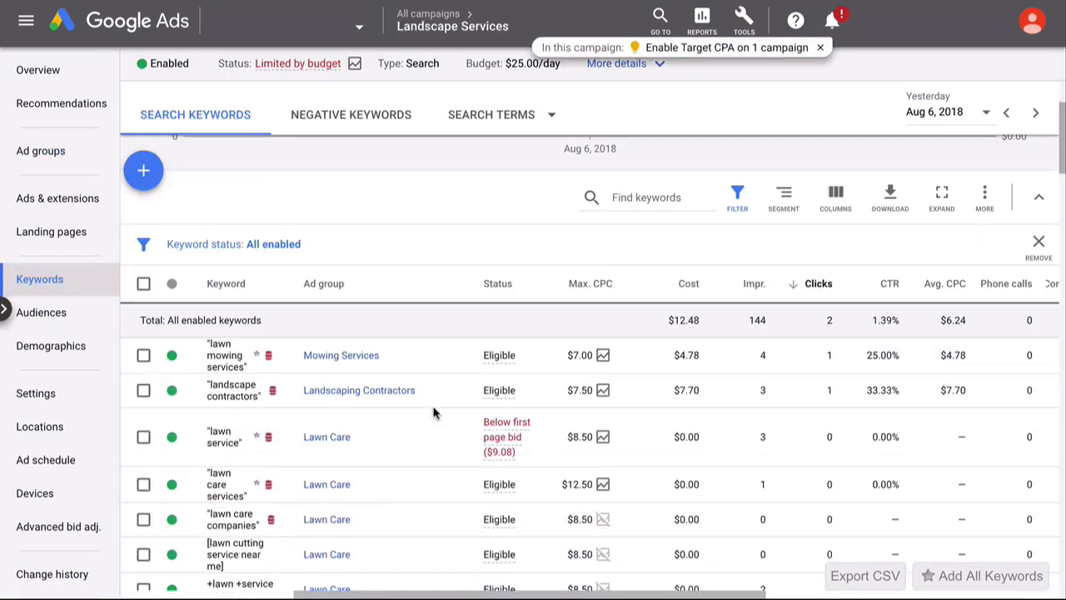
Set the maximum CPC bid of the "lawn service" keyword in the Lawn Care ad group to $9.10 and save it
mouse_move(500, 447)
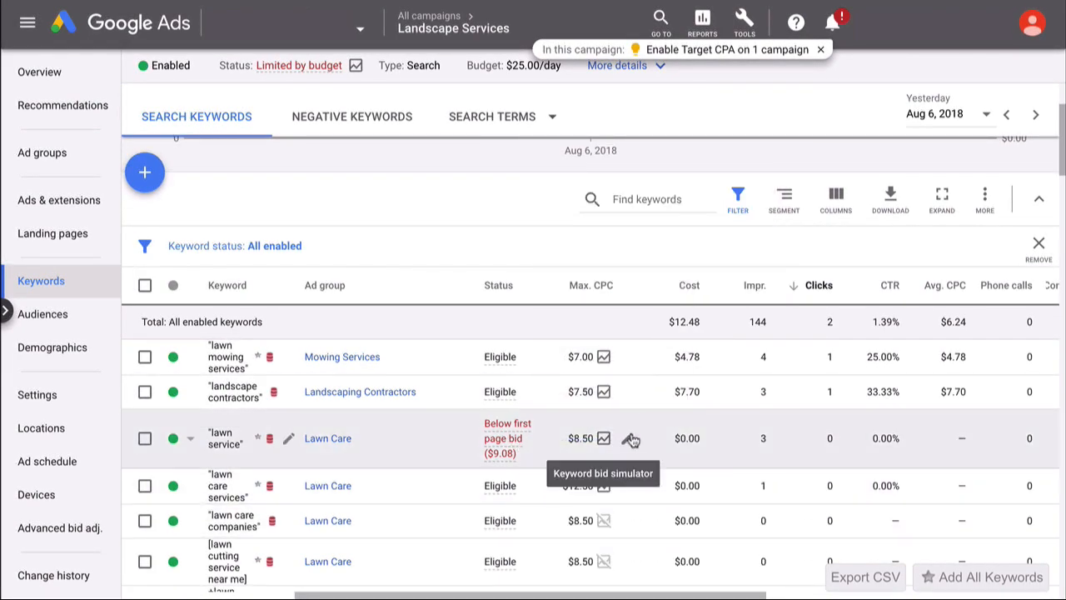
left_click(626, 439)
type("9.10")
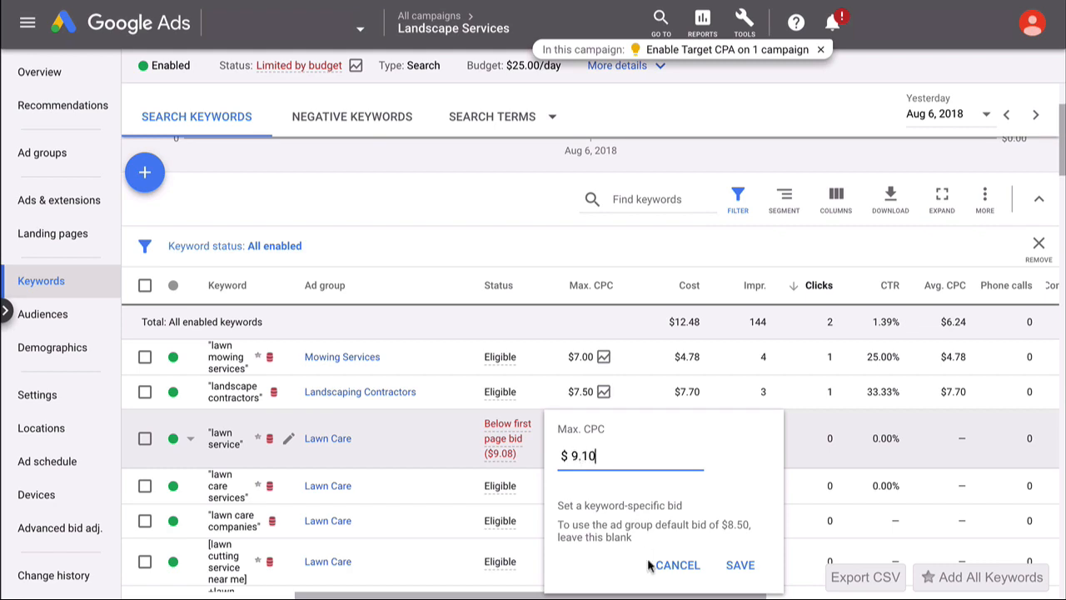
left_click(741, 565)
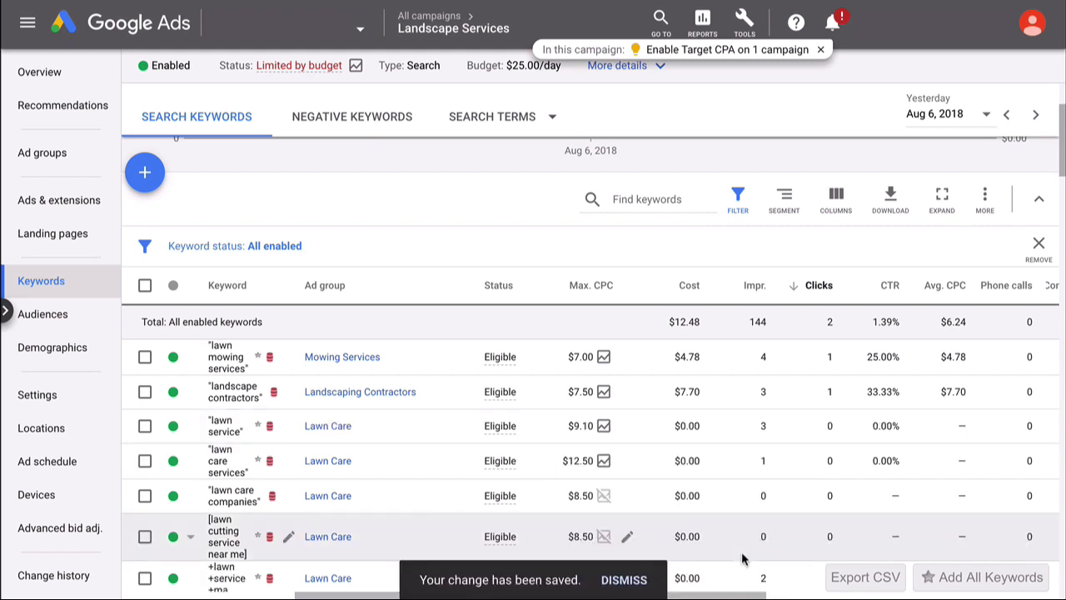
Display the search terms report for the Landscape Services campaign
left_click(540, 117)
left_click(524, 117)
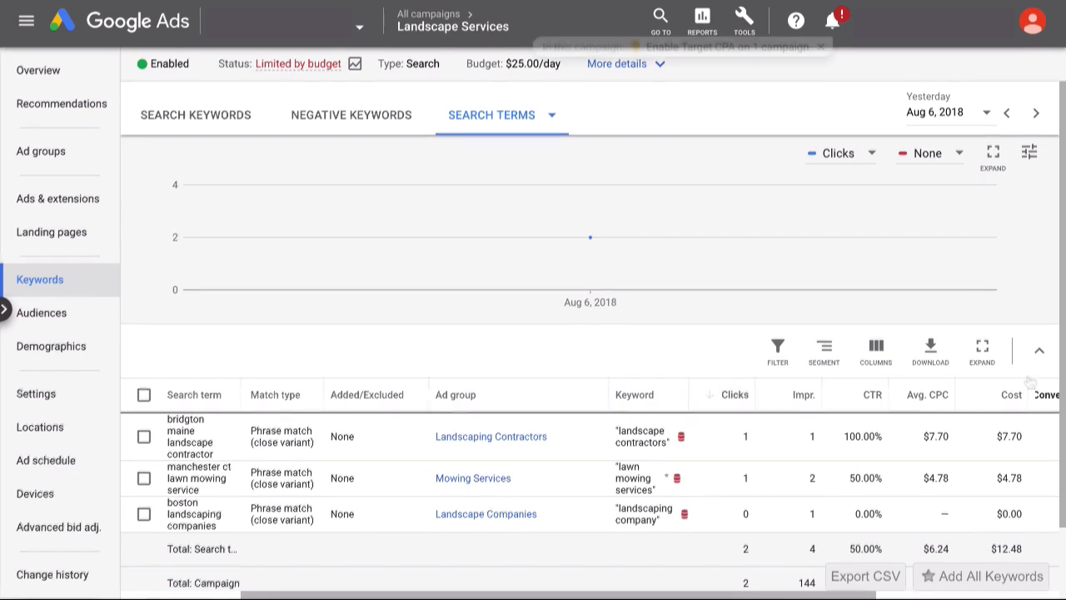
Open the column setup for the search terms table, check the included columns from Keyword through Conversions, and apply it
left_click(875, 348)
left_click(876, 392)
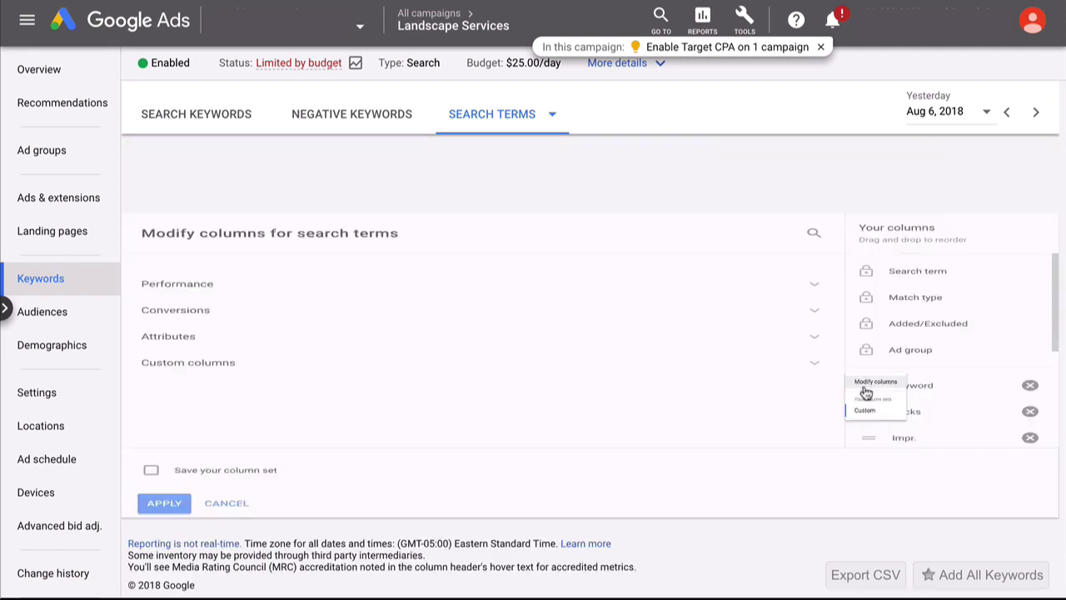
scroll(1054, 369, "down", 3)
mouse_move(1054, 369)
left_mouse_down()
mouse_move(1058, 408)
mouse_move(1054, 351)
left_mouse_up()
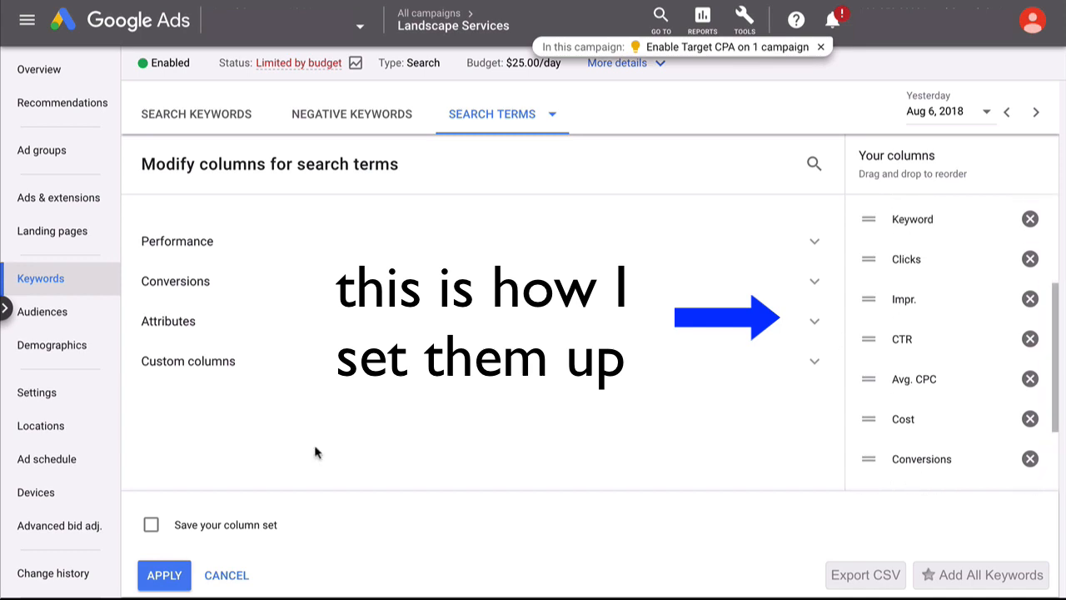
left_click(165, 574)
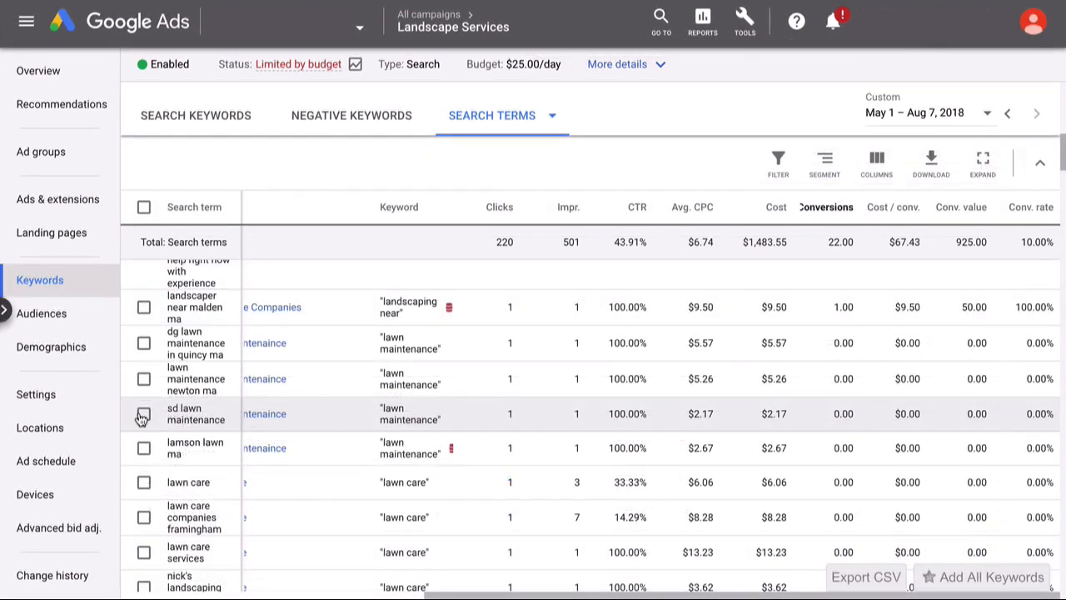
Select the search terms "sd lawn maintenance", "dg lawn maintenance in quincy ma" and "lamson lawn ma" for adding as negative keywords
left_click(144, 414)
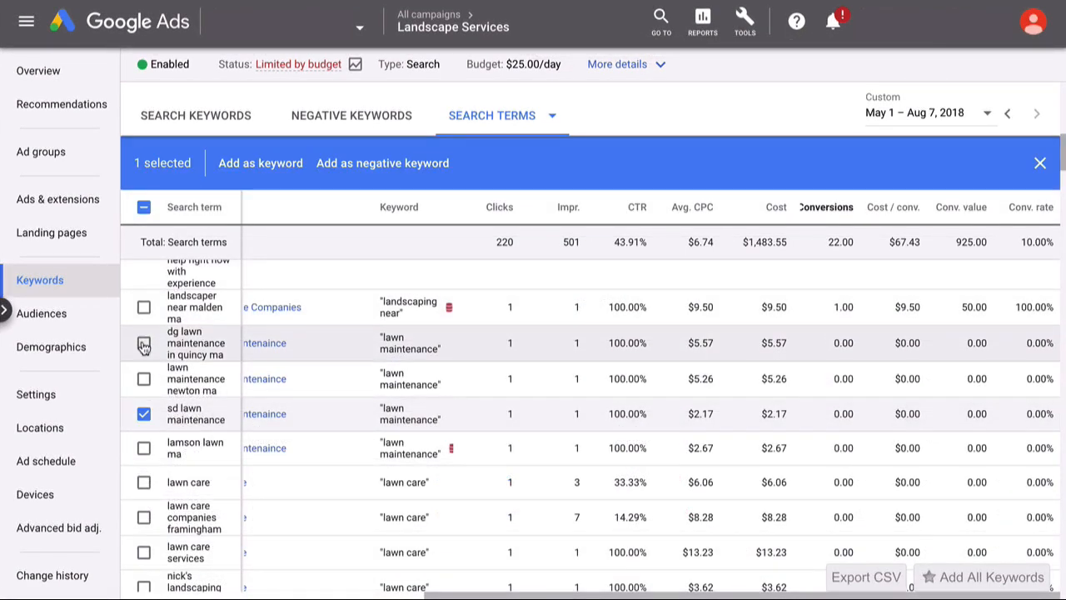
left_click(143, 343)
left_click(143, 448)
left_click(364, 164)
Shorten the three negative keywords to sd, dg and lamson, removing the square brackets and the remaining words
left_click_drag(261, 358, 156, 358)
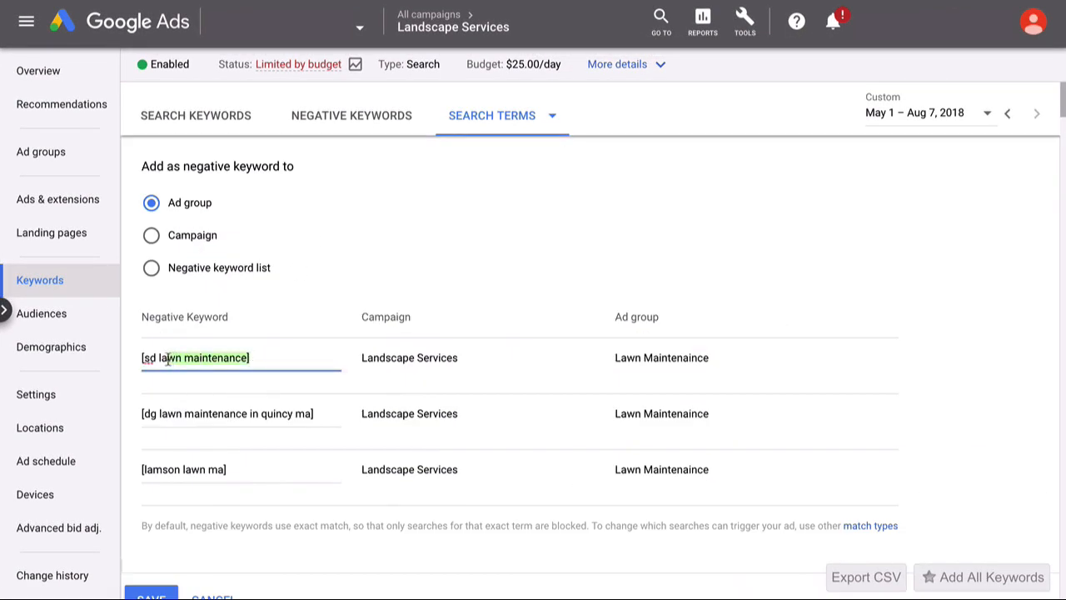
key("BackSpace")
left_click(146, 358)
key("BackSpace")
left_click_drag(315, 414, 155, 414)
key("BackSpace")
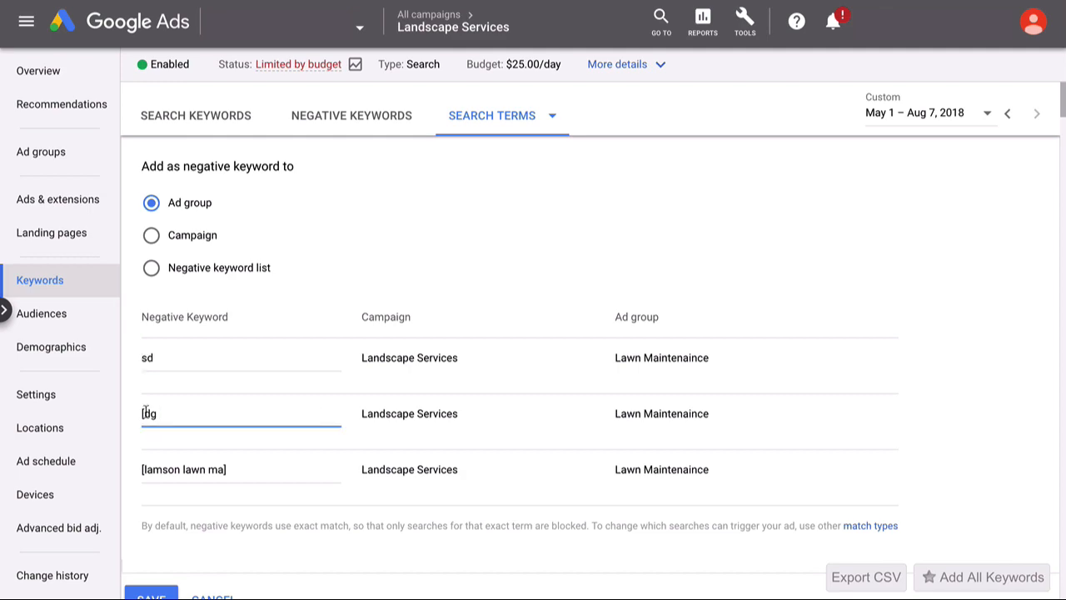
left_click(145, 414)
key("BackSpace")
left_click_drag(236, 469, 181, 469)
key("BackSpace")
left_click(146, 469)
key("BackSpace")
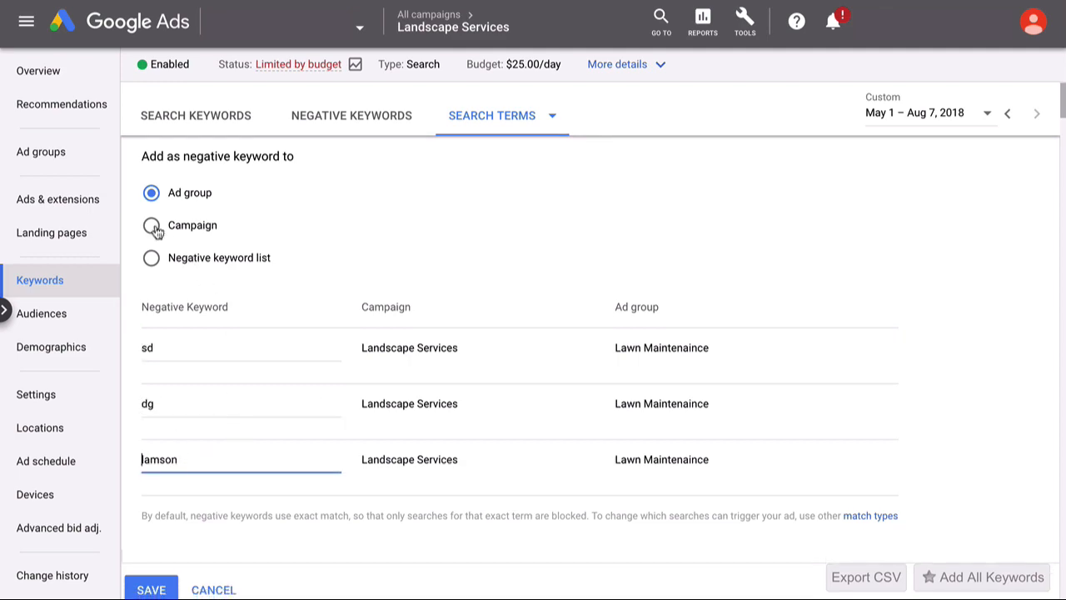
Assign the three negative keywords at the campaign level and save them
left_click(150, 235)
scroll(162, 229, "down", 1)
left_click(133, 578)
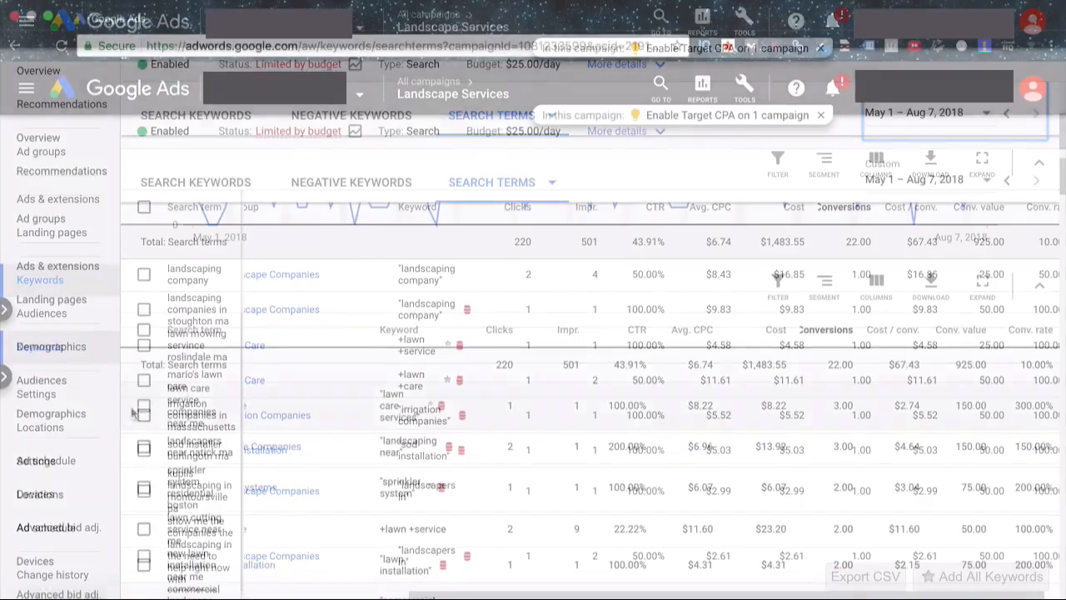
Select the first five search terms, from "lawn care service companies near me" to "new lawn installation near me", for adding as keywords
left_click(143, 404)
left_click(143, 446)
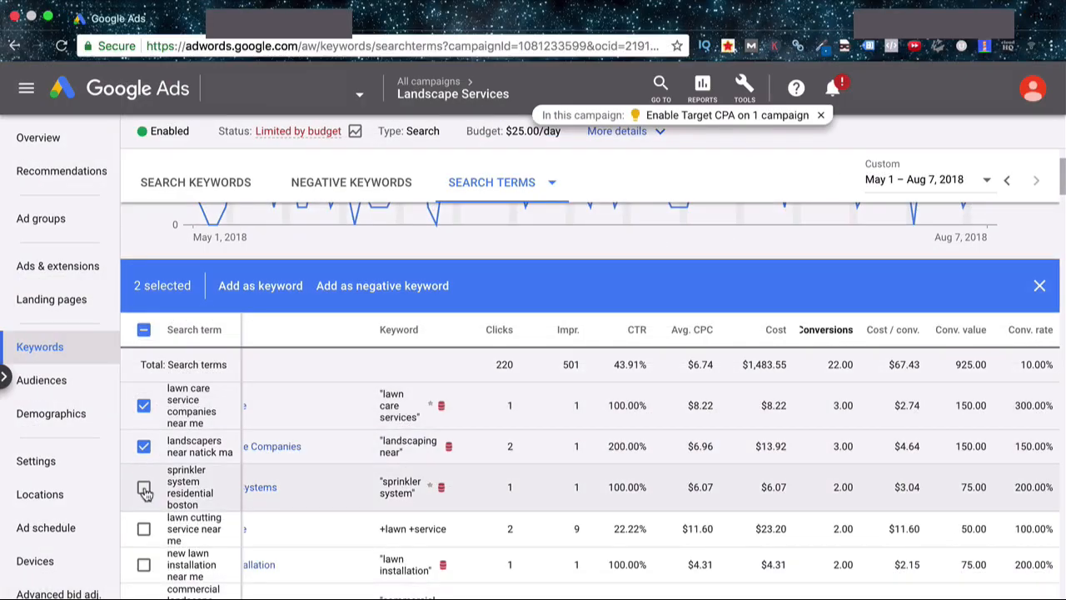
left_click(144, 486)
left_click(144, 529)
left_click(144, 565)
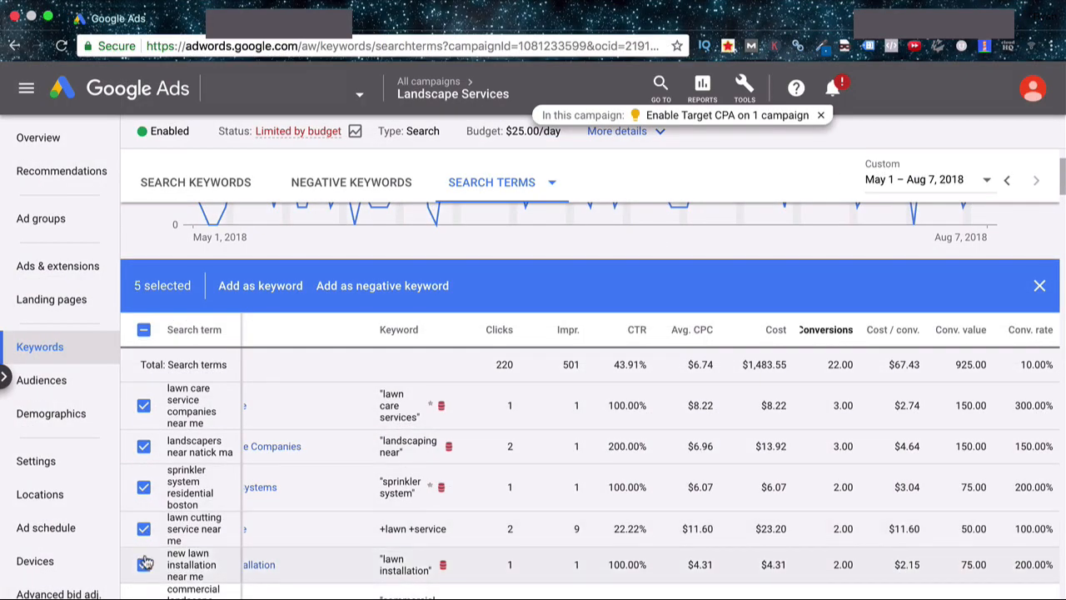
left_click(265, 285)
Enclose the "lawn care service companies near me" and "landscapers near natick ma" keywords in square brackets for exact match
scroll(281, 303, "up", 2)
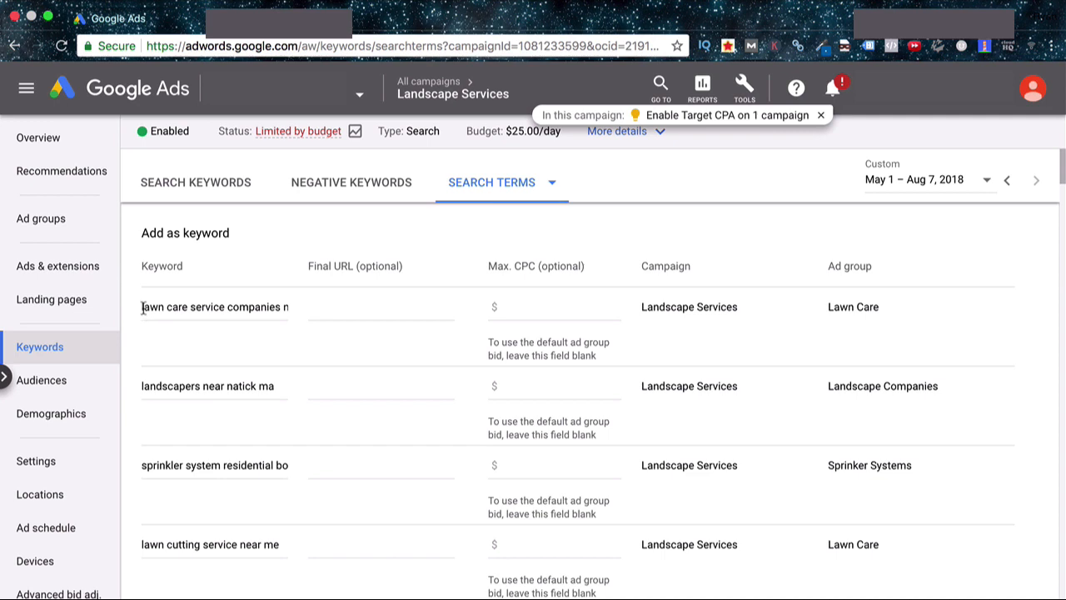
left_click(142, 307)
type("[")
key("super+Right")
type("]")
left_click(274, 386)
type("]")
left_click(142, 386)
type("[")
Enclose the sprinkler system, lawn cutting service and new lawn installation keywords in square brackets, and save all five new keywords
left_click(143, 465)
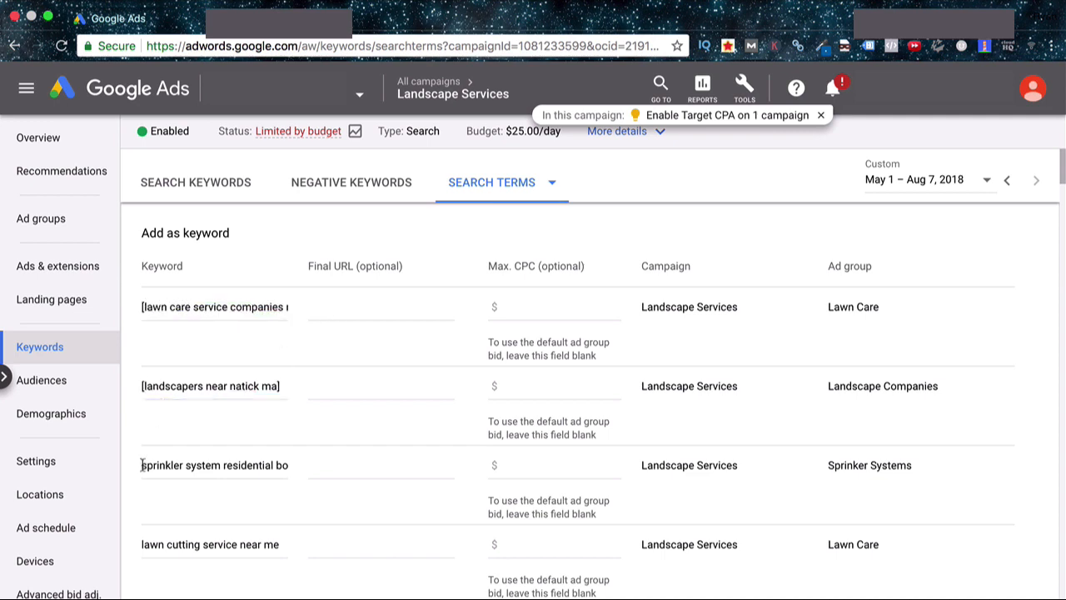
scroll(286, 463, "down", 3)
left_click(280, 314)
type("]")
left_click(142, 314)
type("[")
left_click(285, 392)
type("]")
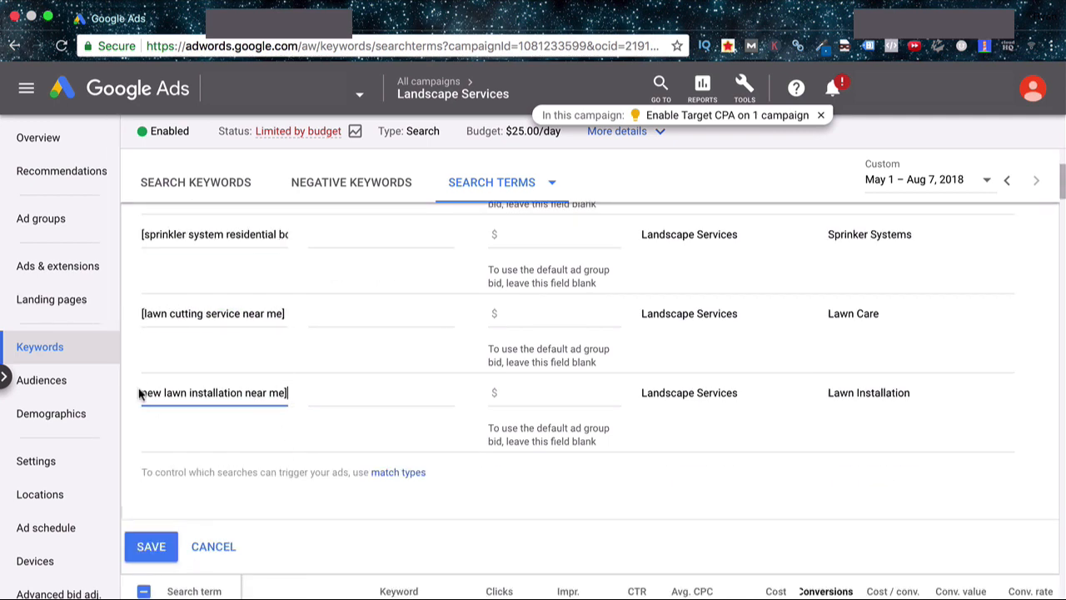
left_click(142, 392)
type("[")
scroll(146, 394, "up", 3)
scroll(863, 341, "down", 4)
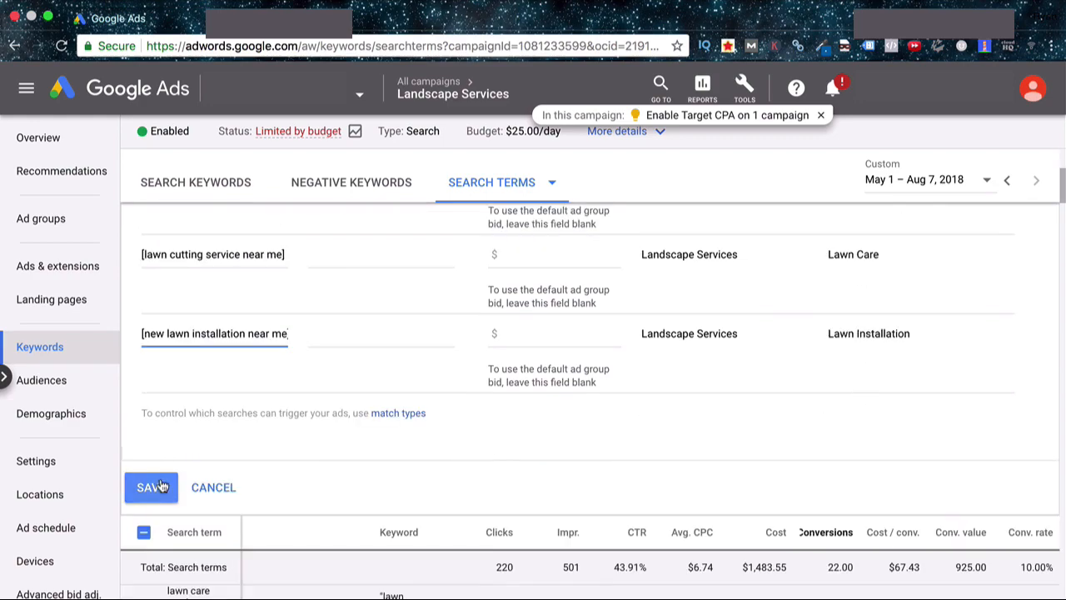
left_click(157, 487)
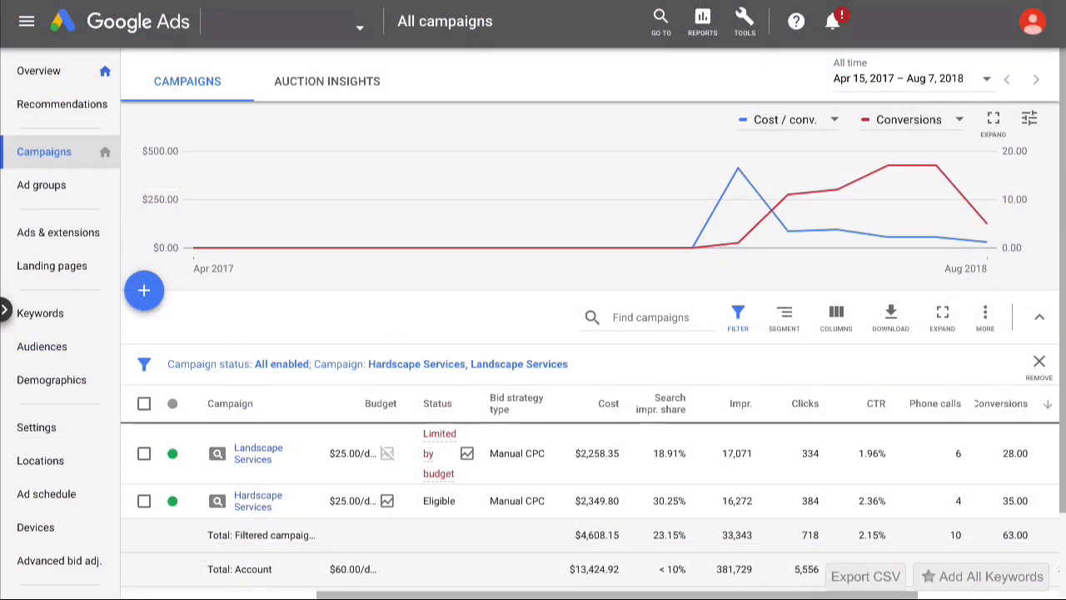
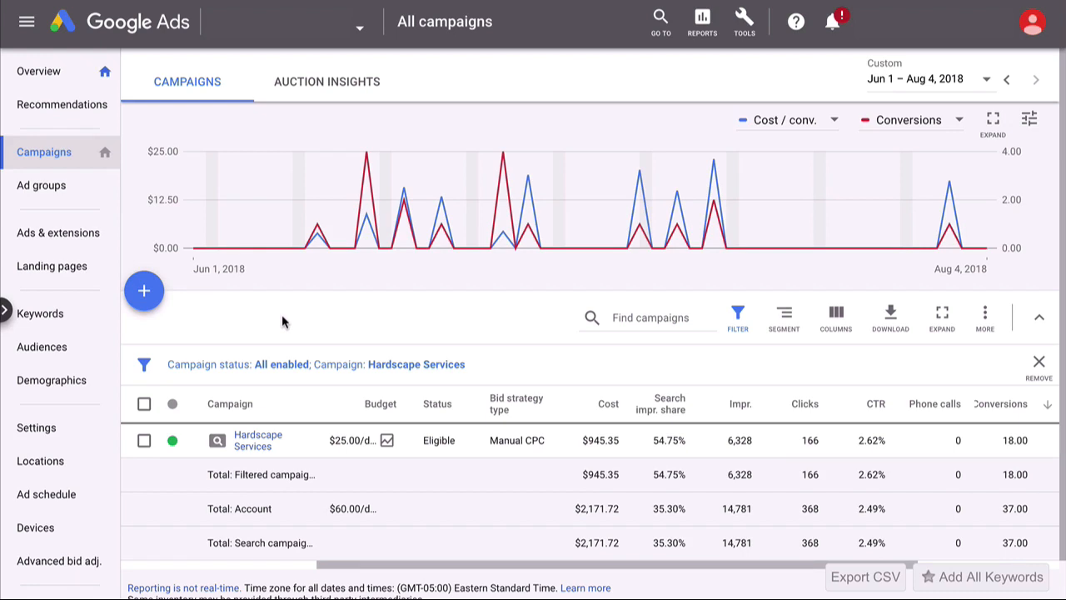
Open the Hardscape Services campaign, sort its ad groups by clicks and compare their conversions
left_click(257, 440)
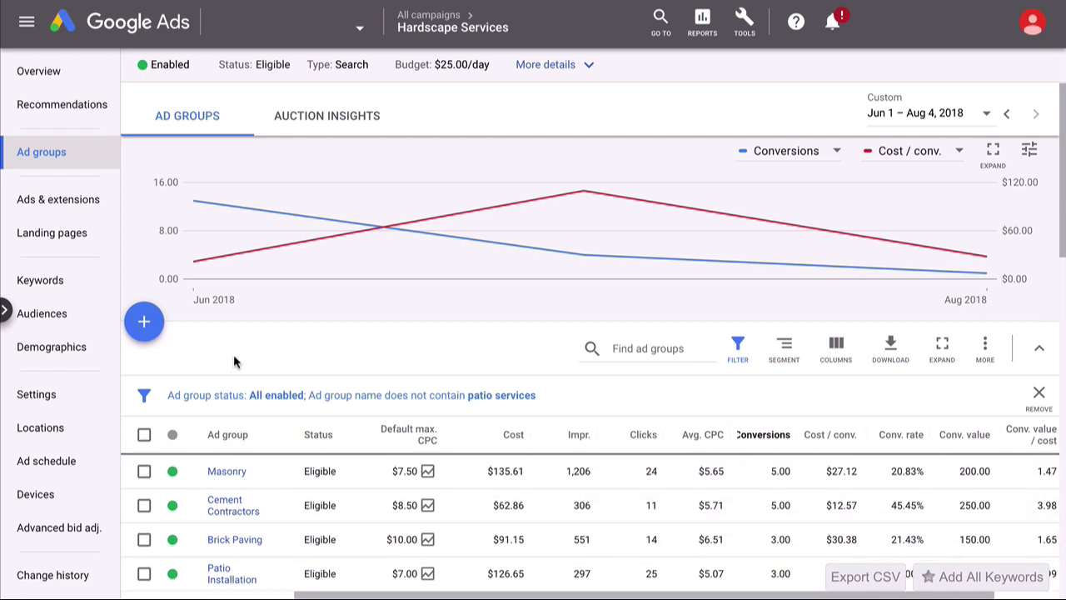
scroll(238, 363, "down", 2)
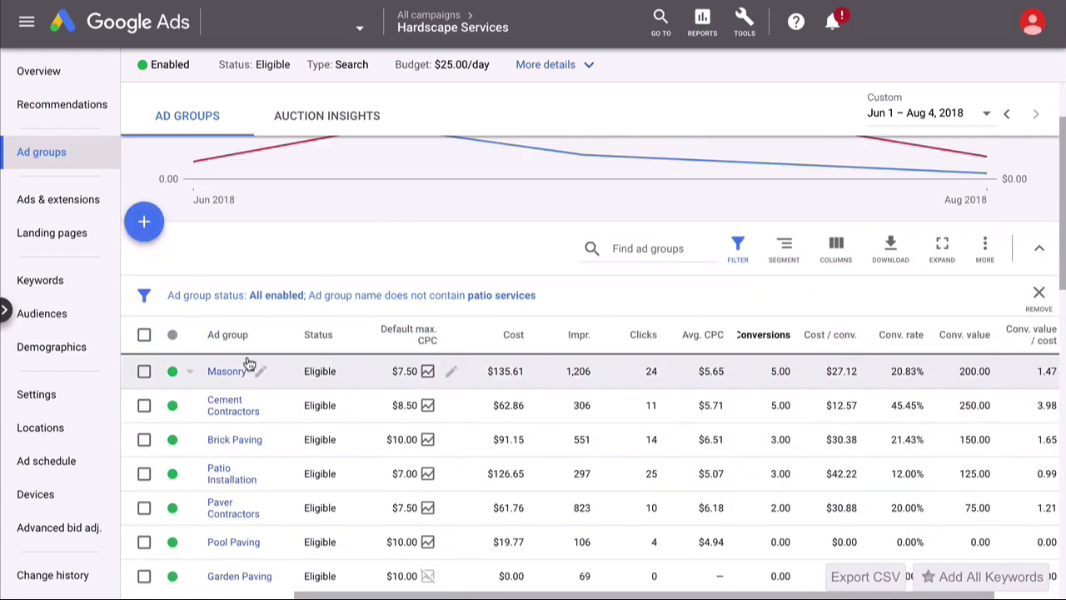
left_click(642, 334)
scroll(644, 357, "down", 1)
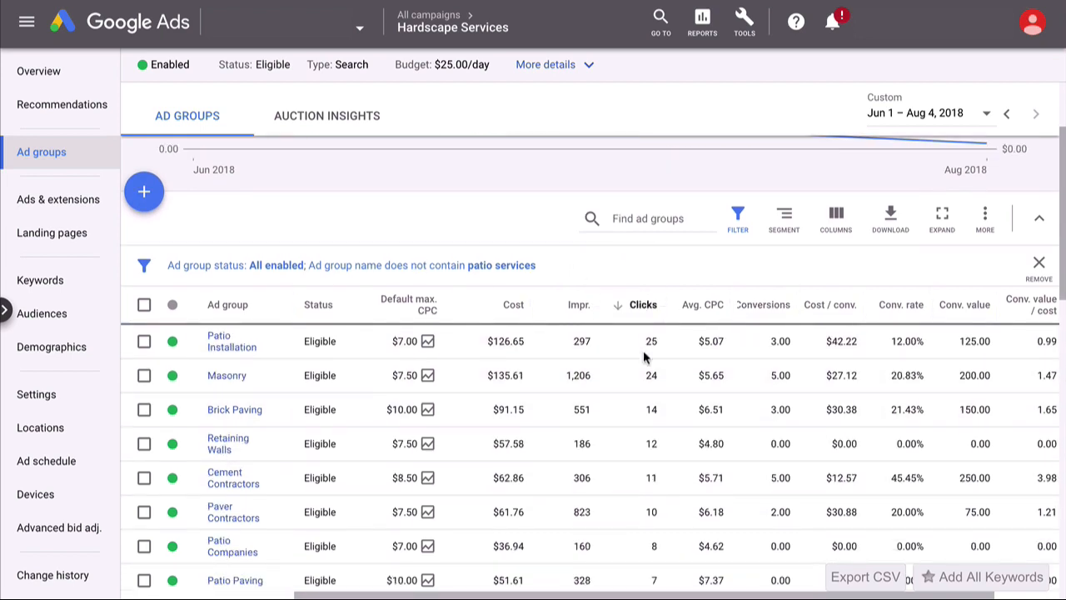
scroll(644, 357, "down", 2)
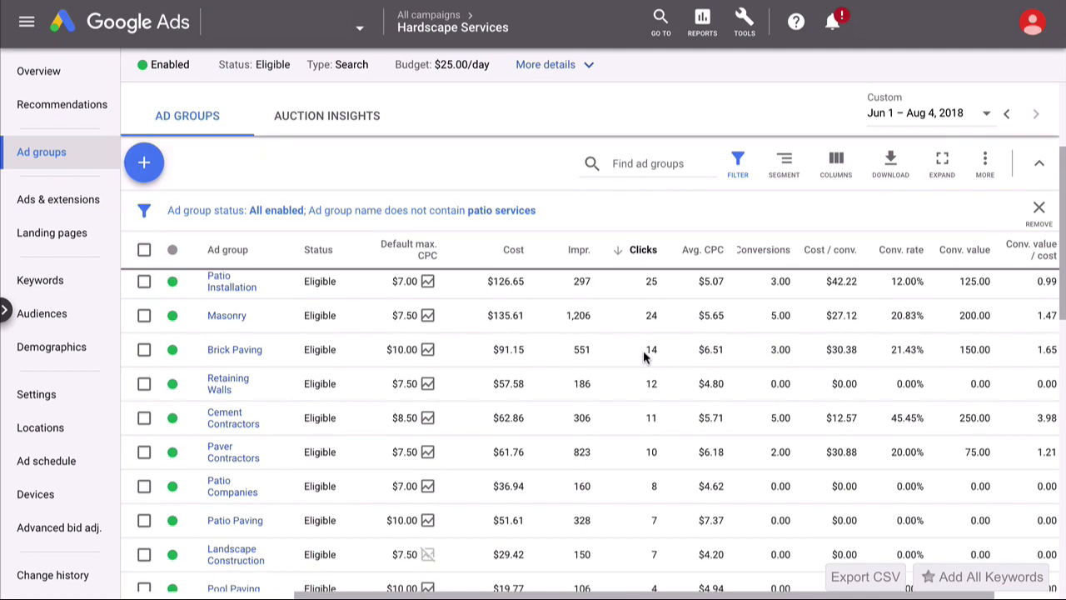
scroll(644, 357, "down", 1)
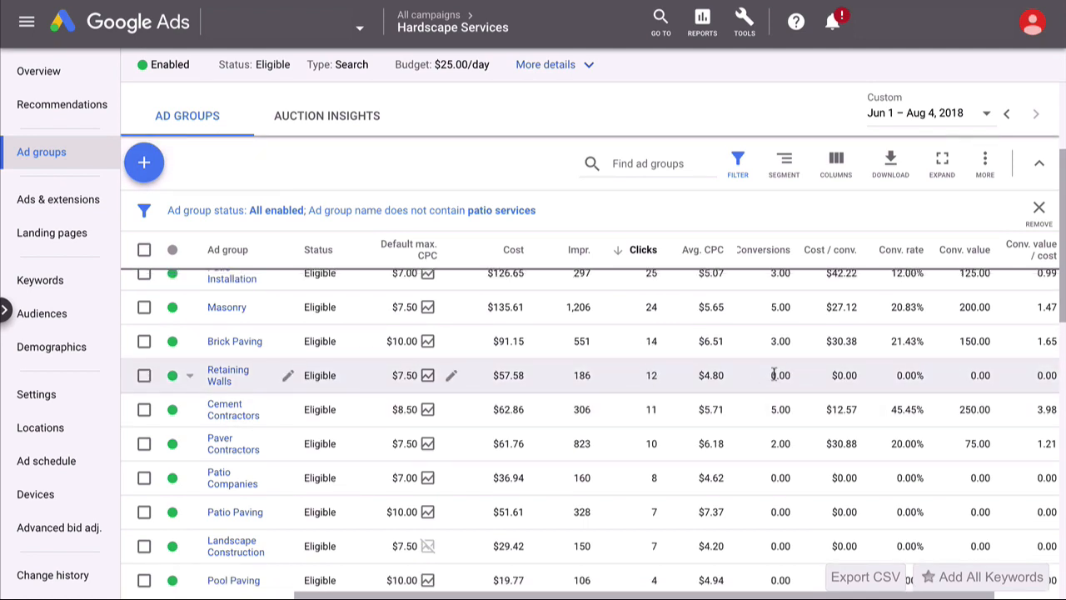
scroll(775, 375, "up", 1)
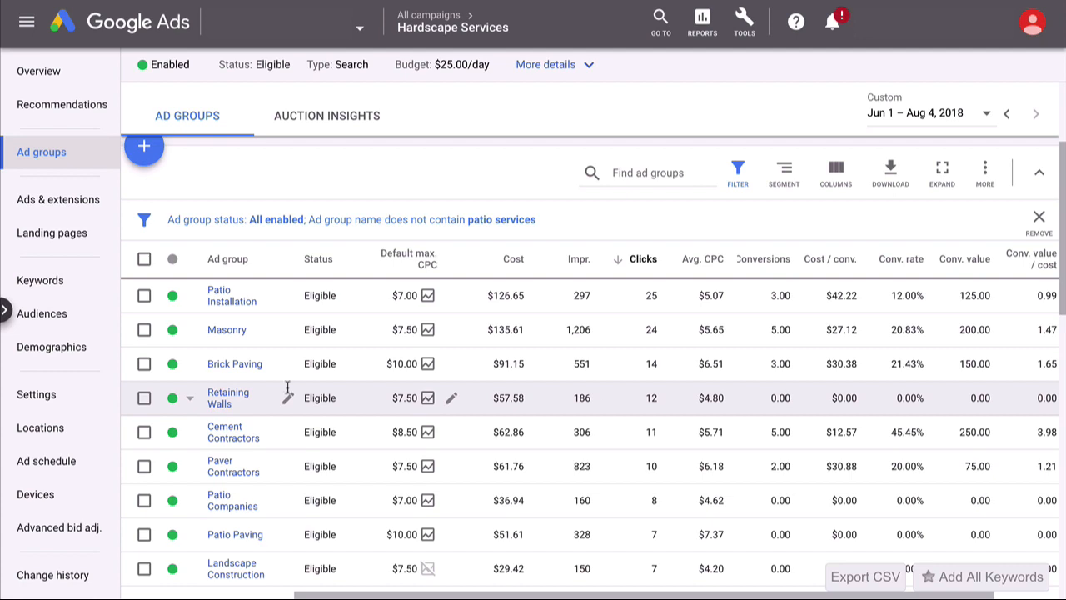
Open the Retaining Walls ad group and examine its search terms report for the relevance of the queries
left_click(226, 399)
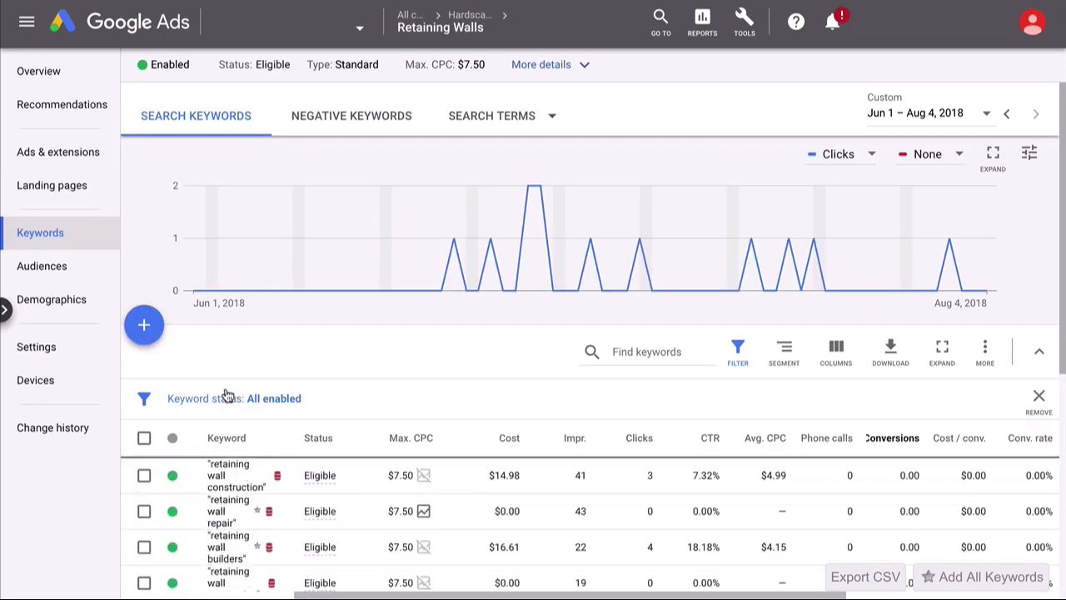
scroll(227, 395, "down", 2)
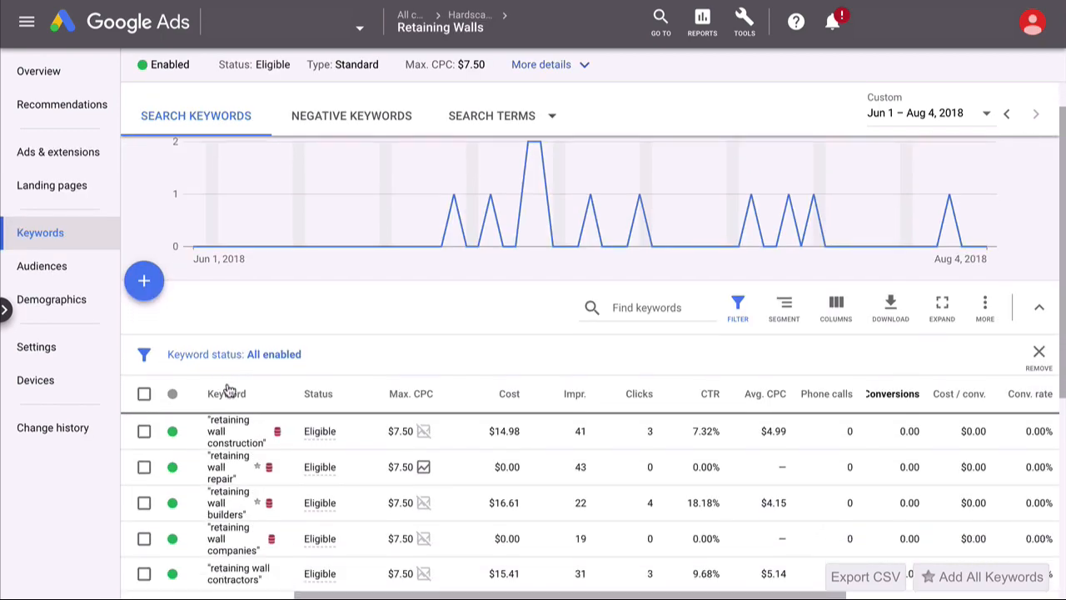
left_click(497, 117)
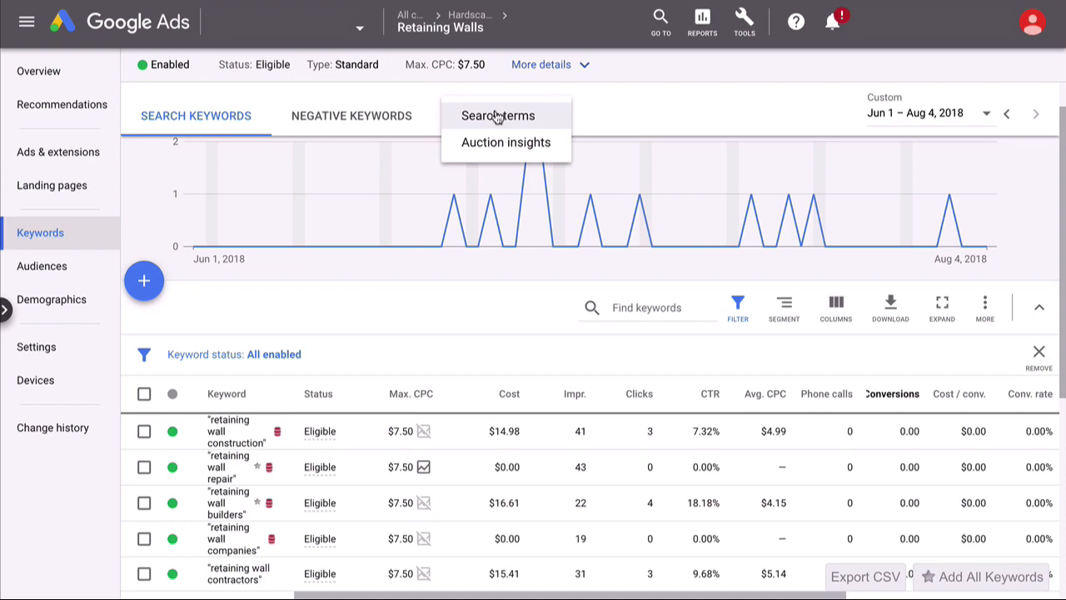
left_click(497, 116)
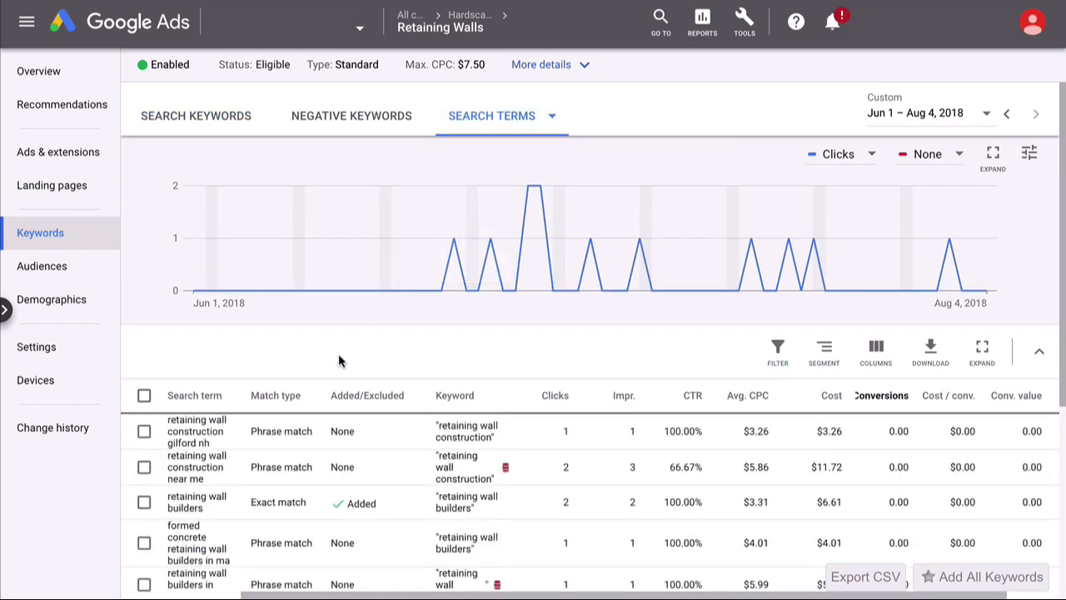
scroll(323, 343, "down", 3)
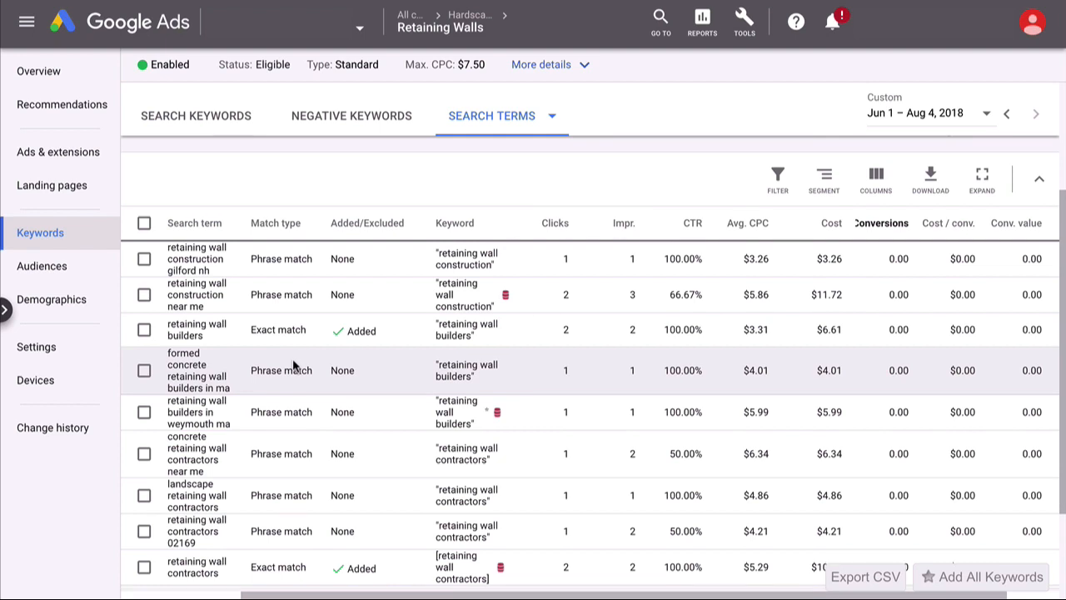
scroll(294, 364, "down", 1)
scroll(292, 360, "up", 1)
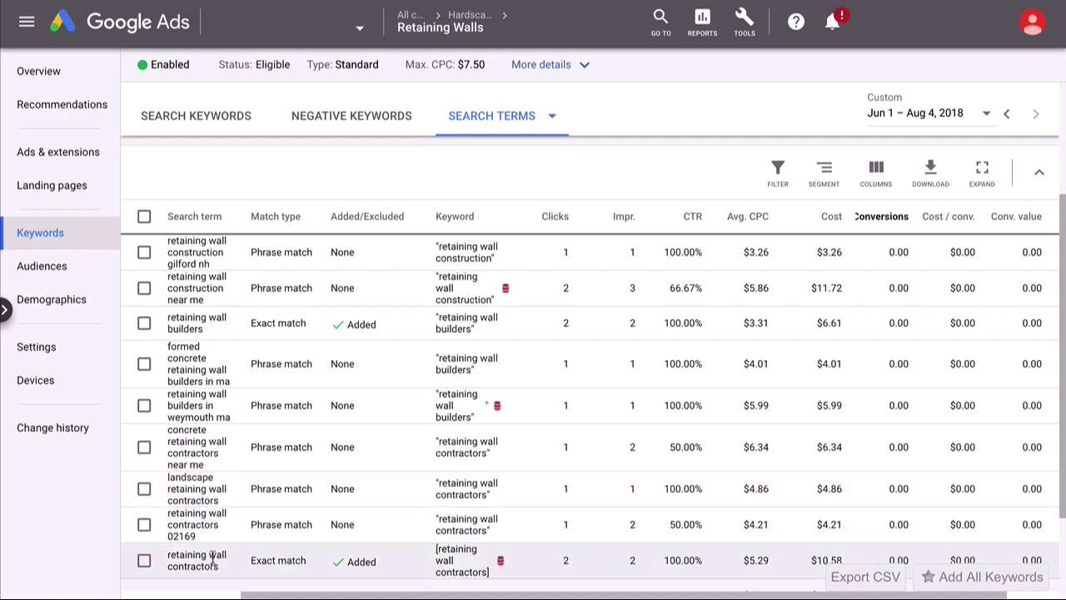
scroll(171, 439, "up", 1)
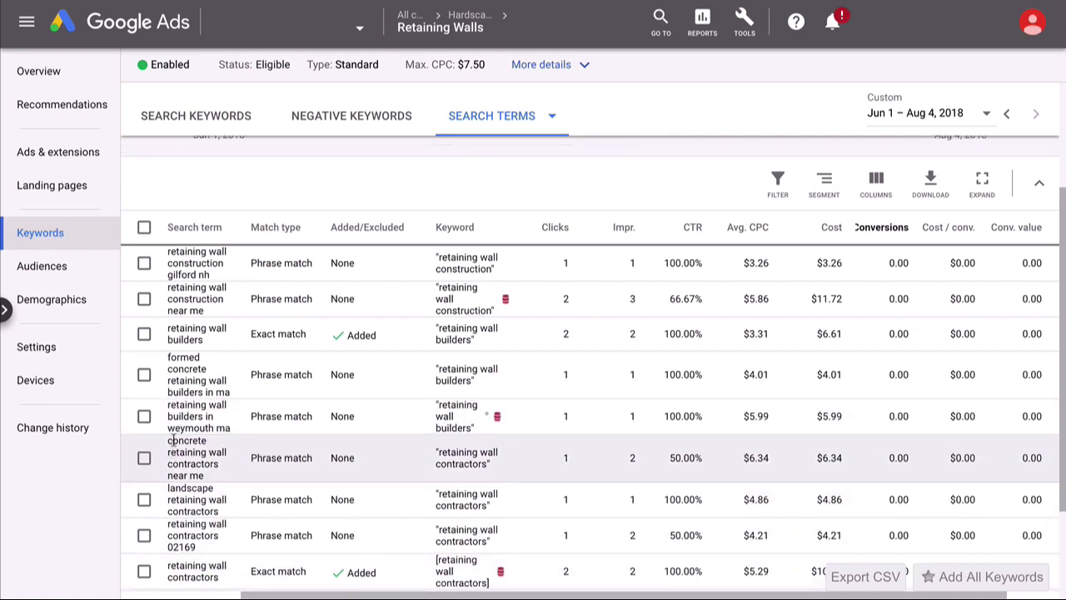
scroll(171, 439, "up", 1)
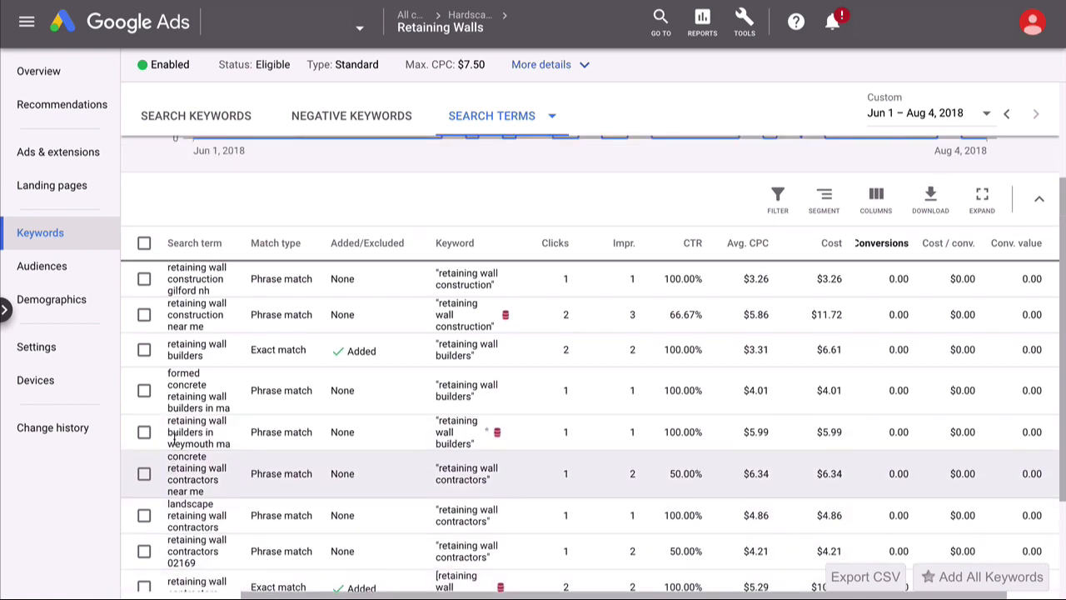
scroll(171, 439, "down", 1)
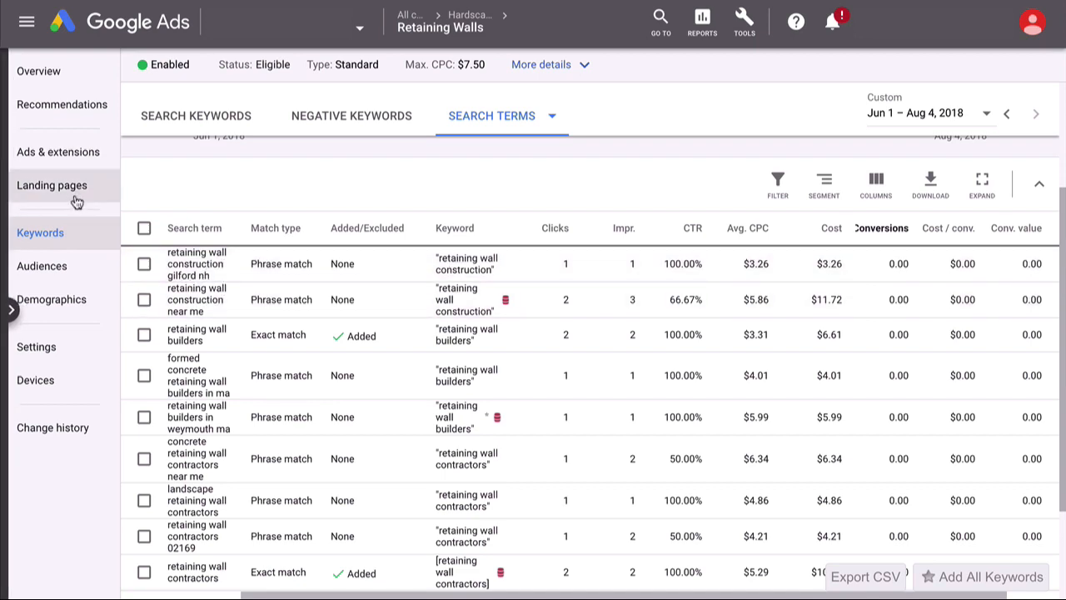
Display the landing pages of the Retaining Walls ad group and open its retaining-walls page
left_click(67, 195)
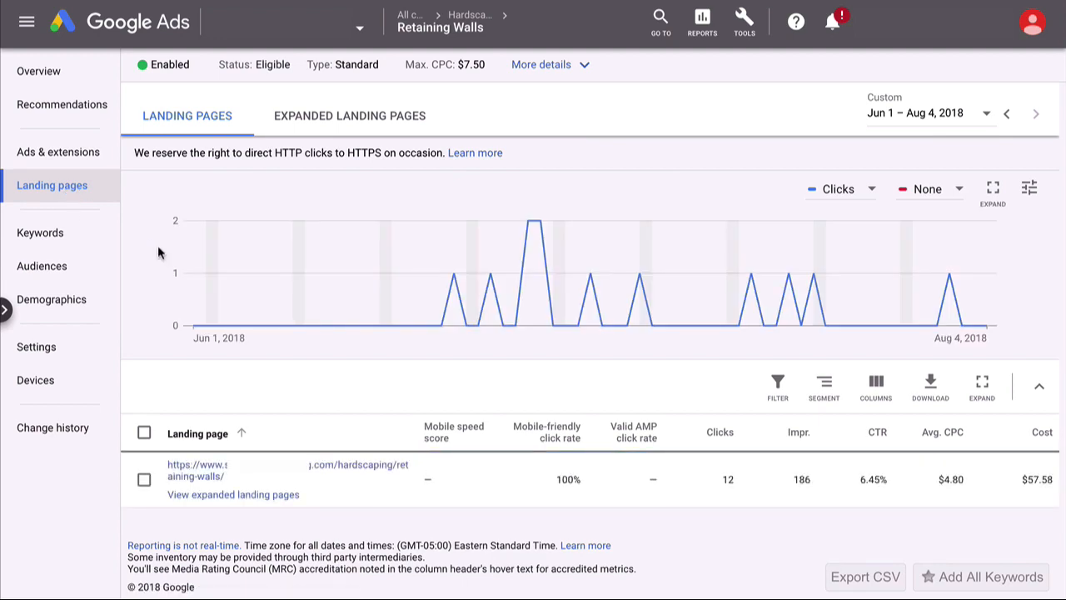
right_click(232, 475)
left_click(262, 372)
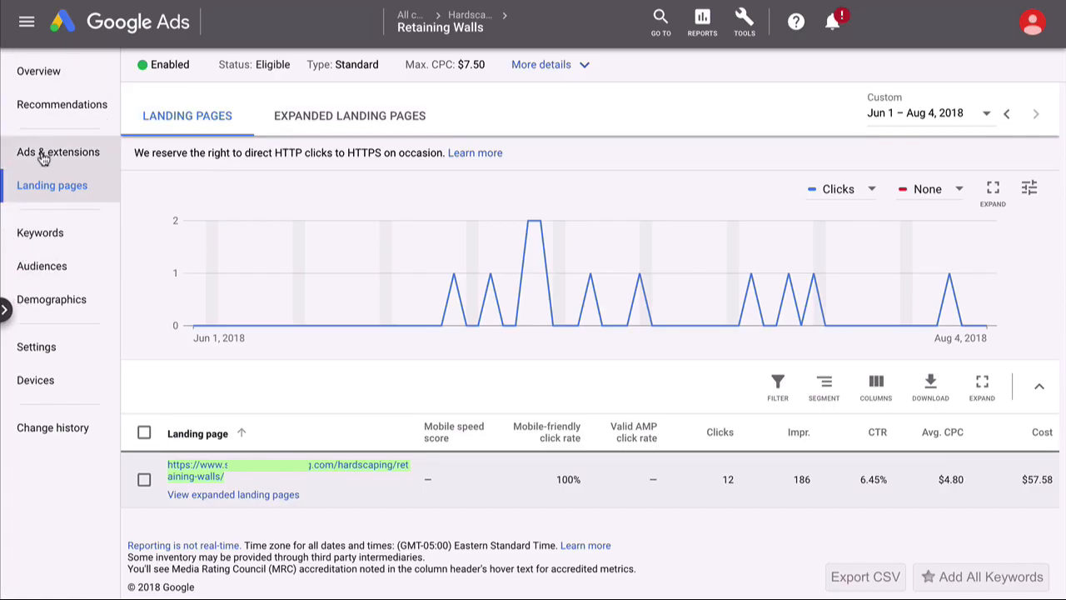
Return from the Retaining Walls ad group to the Hardscape Services campaign and display its list of ad groups
left_click(31, 232)
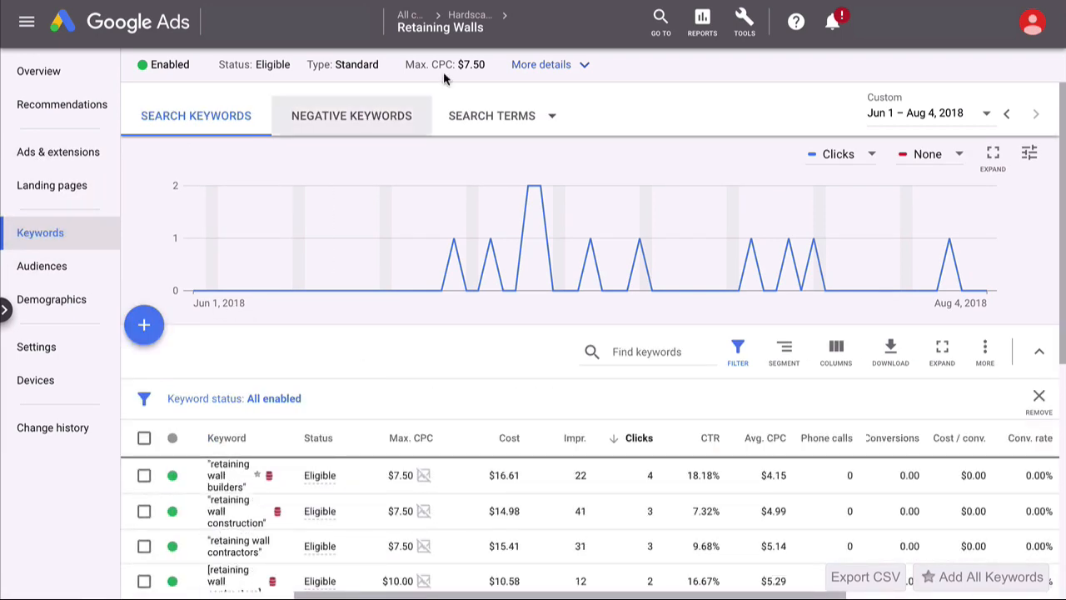
mouse_move(498, 27)
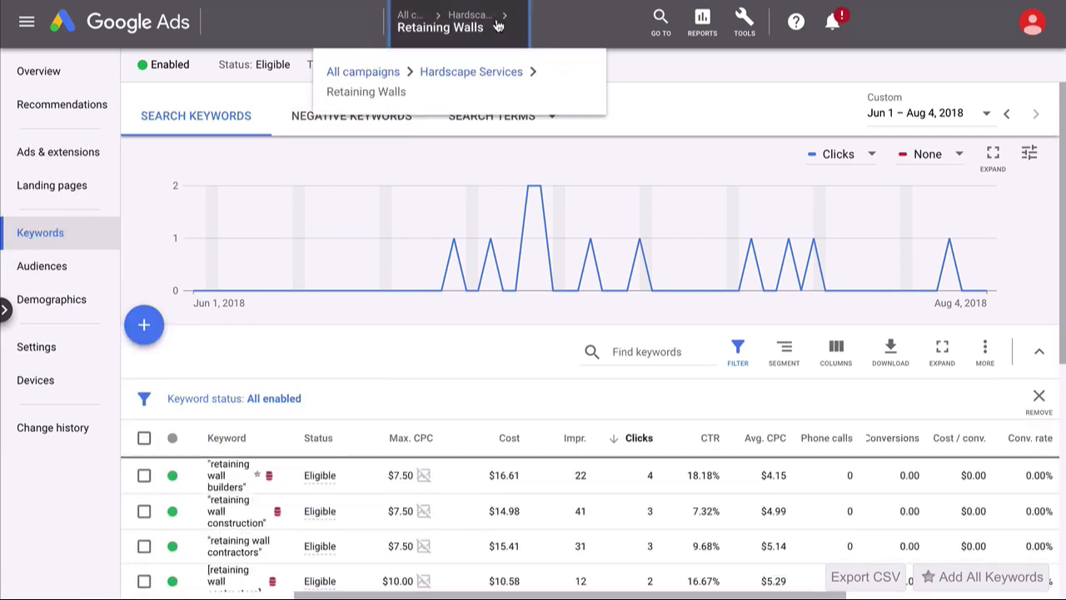
left_click(444, 73)
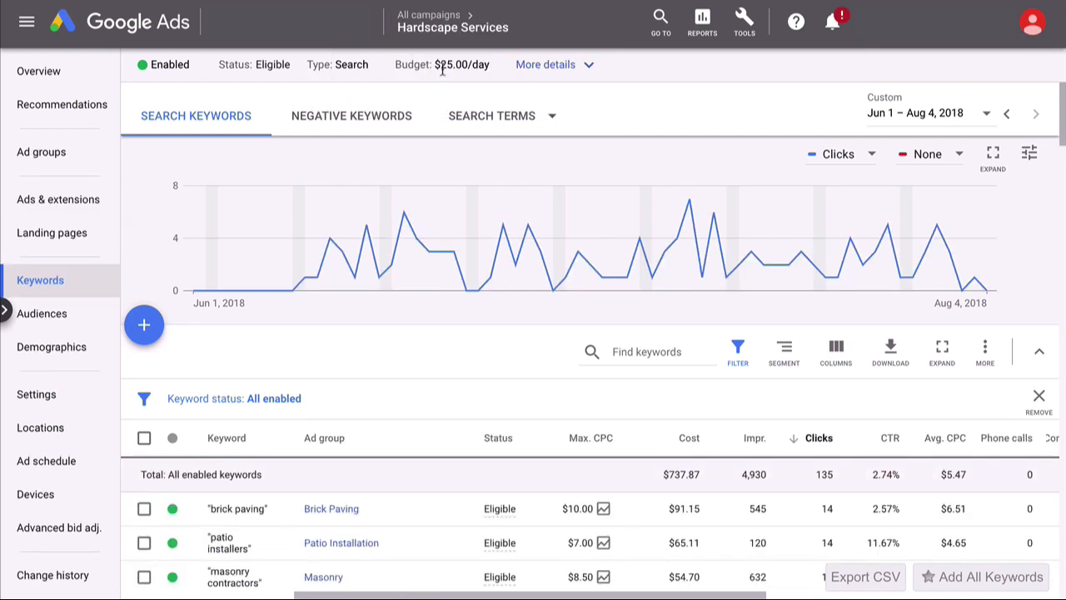
left_click(69, 167)
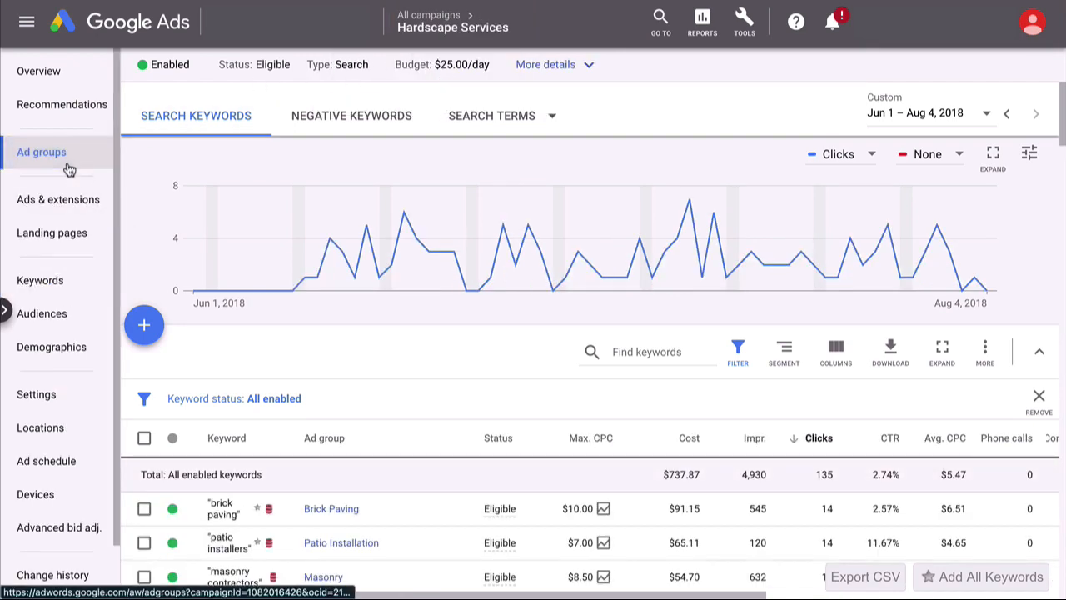
scroll(348, 324, "down", 1)
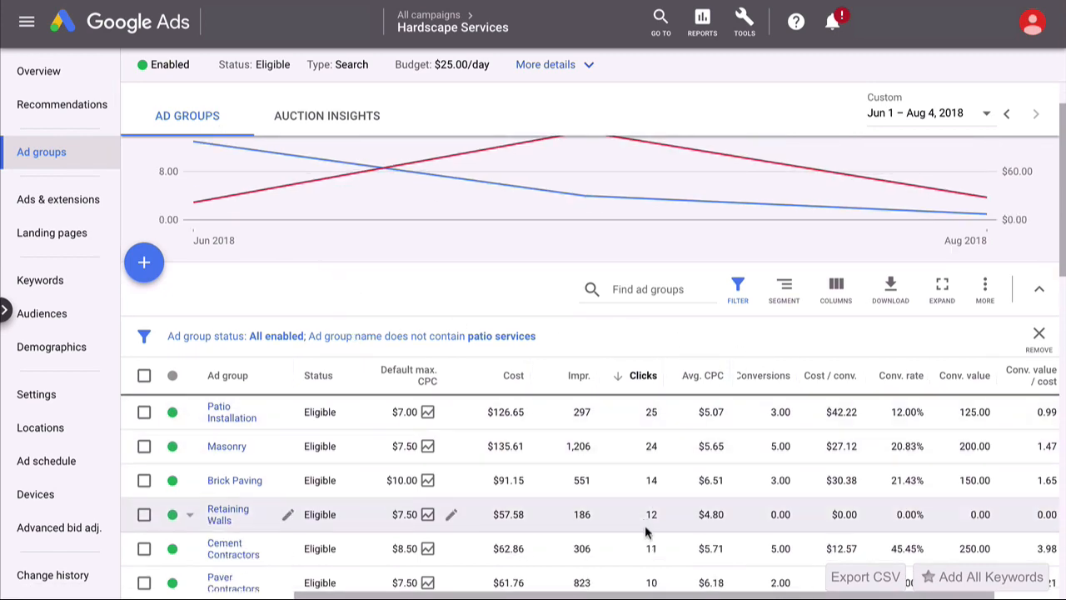
scroll(645, 531, "down", 2)
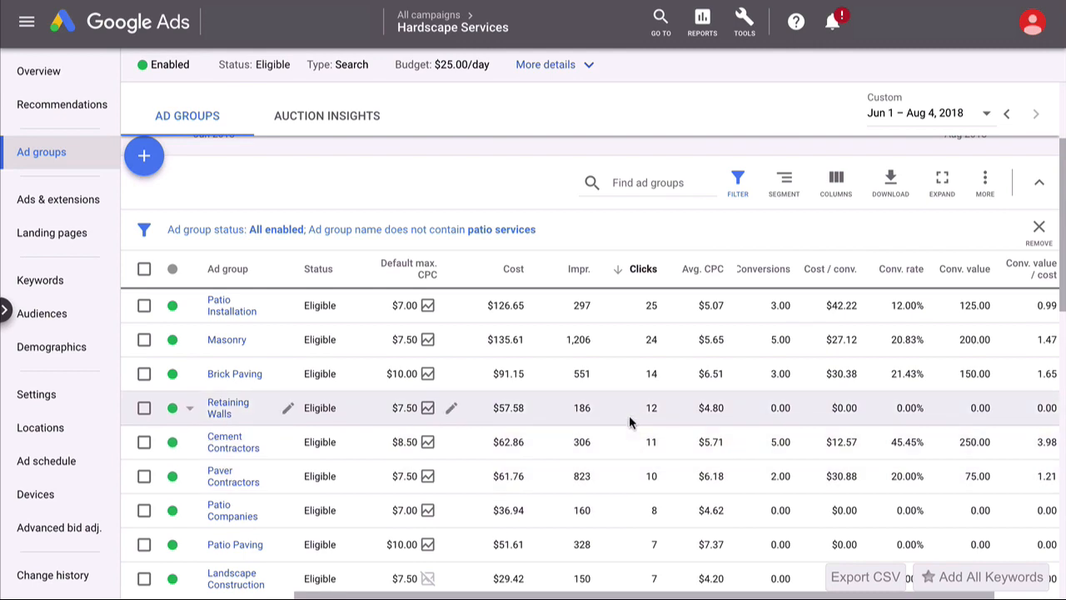
Set the Retaining Walls ad group's default max. CPC to $6.50 and save it
left_click(453, 410)
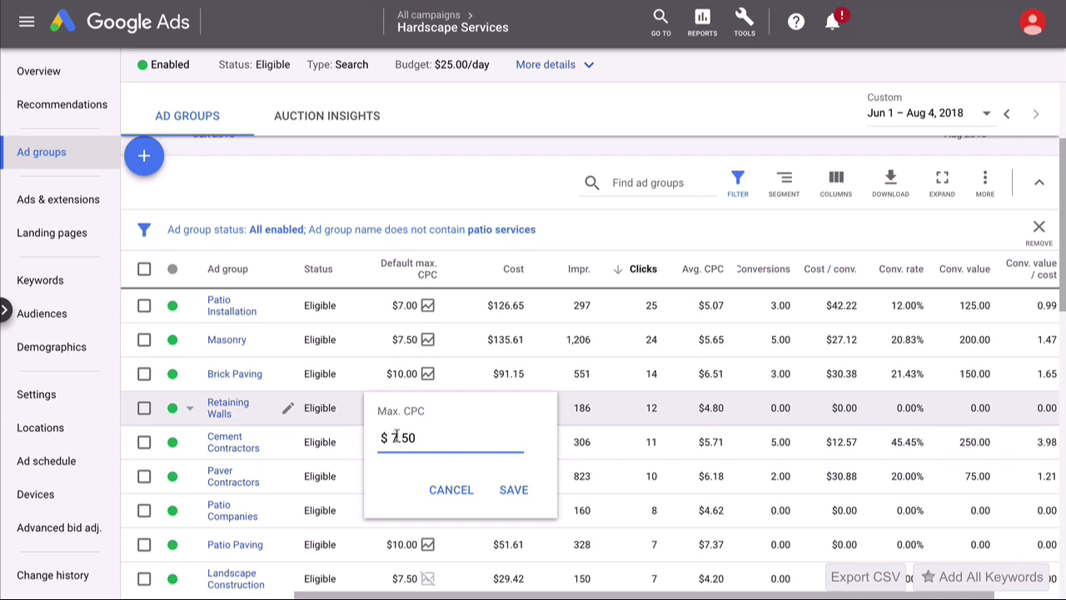
left_click_drag(397, 438, 393, 437)
left_click(510, 489)
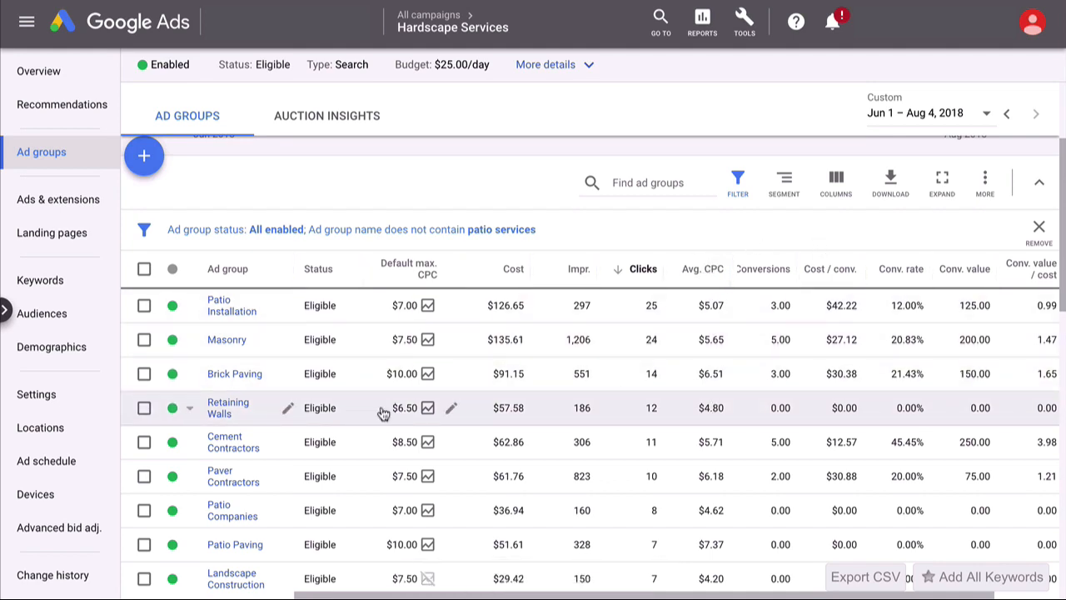
Lower the Retaining Walls ad group's default max. CPC to $5.00 and save it
left_click(450, 408)
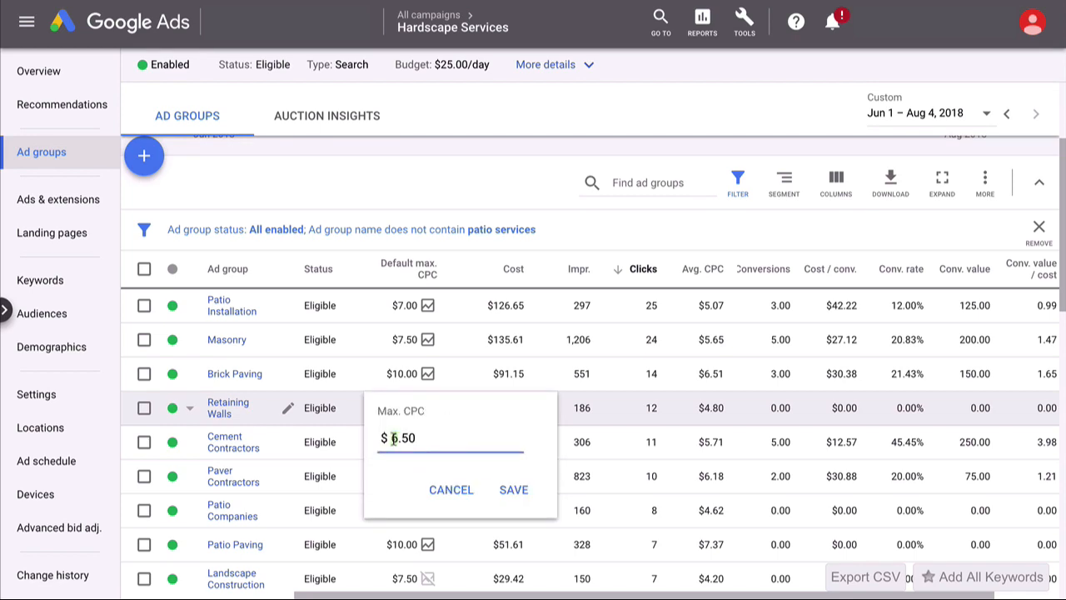
type("5")
left_click(404, 438)
type("00")
key("BackSpace")
key("BackSpace")
left_click(528, 494)
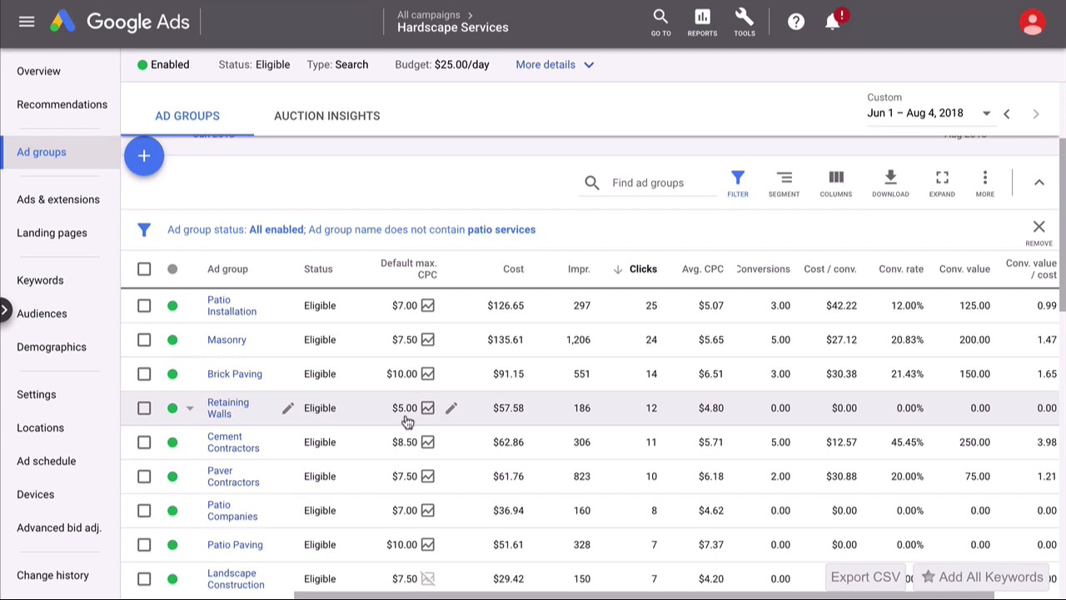
Open the Masonry ad group in a new browser tab and examine the conversions and cost per conversion of its keywords
scroll(407, 422, "down", 1)
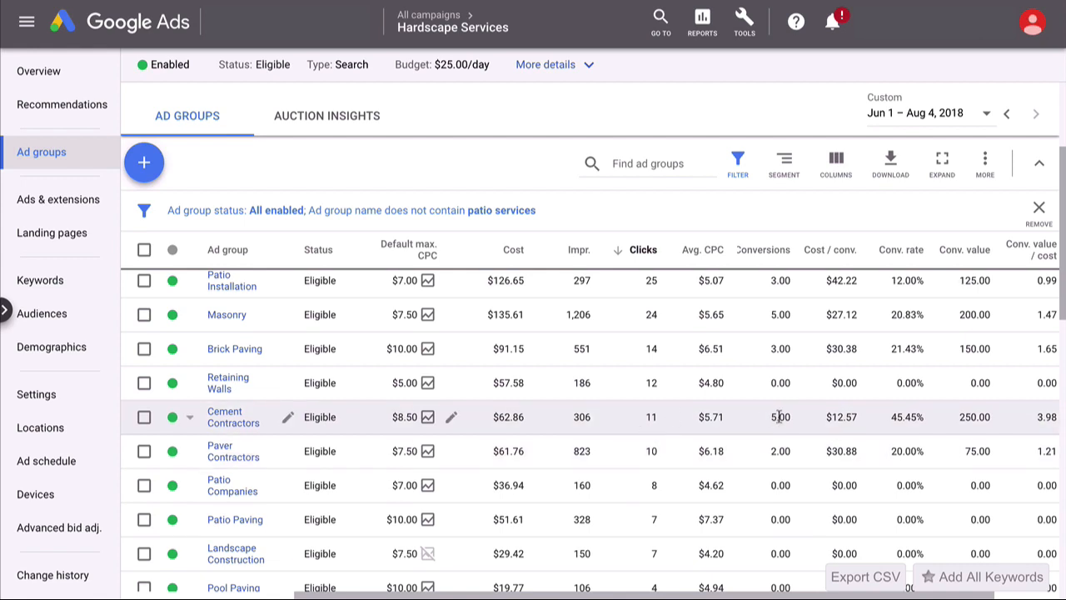
scroll(798, 417, "up", 1)
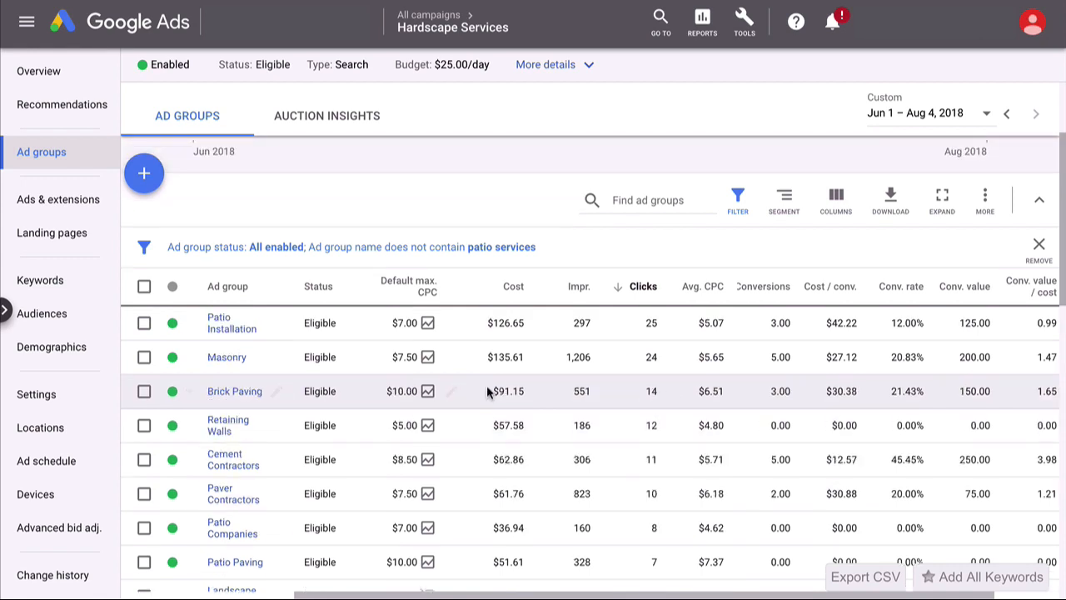
right_click(229, 364)
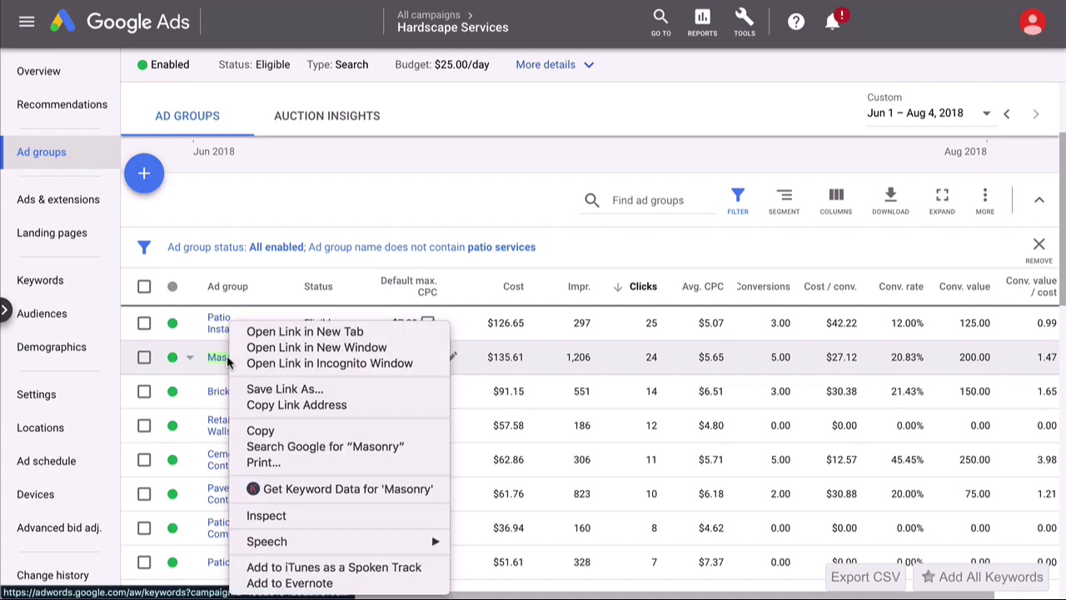
left_click(280, 333)
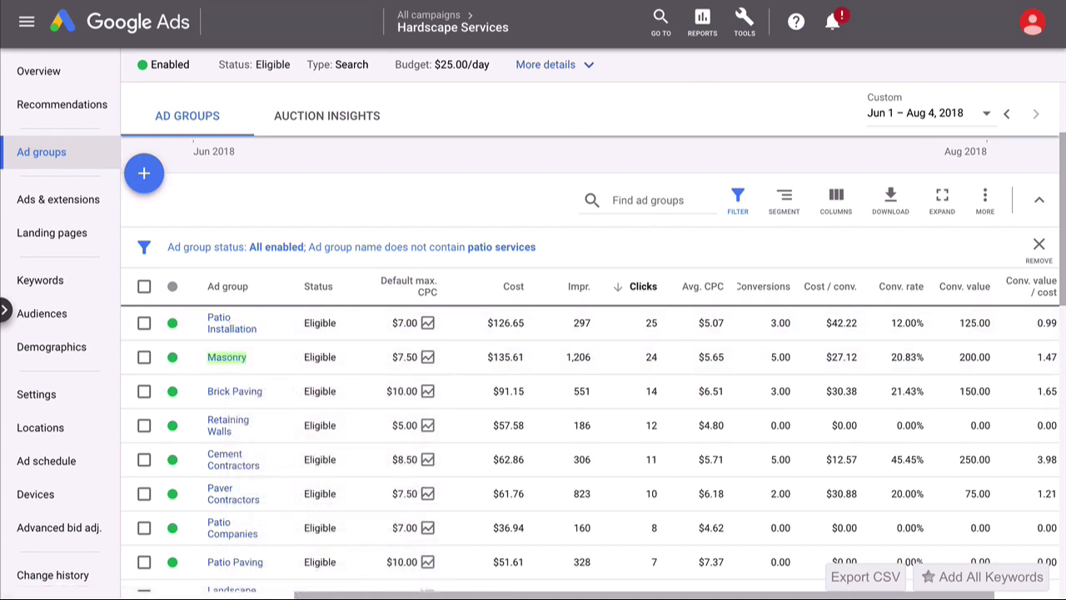
key("ctrl+Tab")
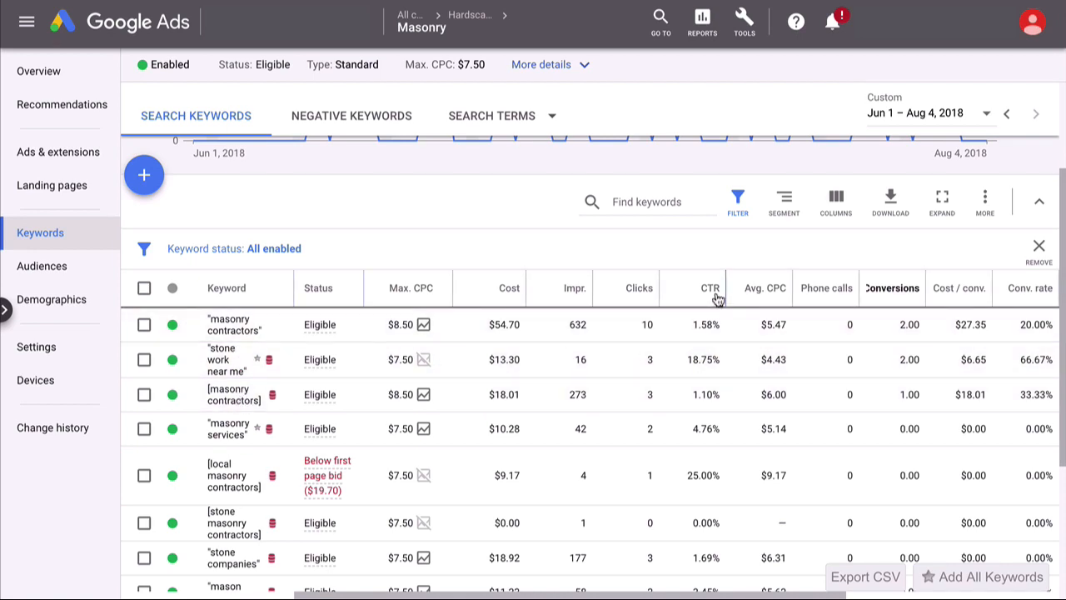
mouse_move(718, 300)
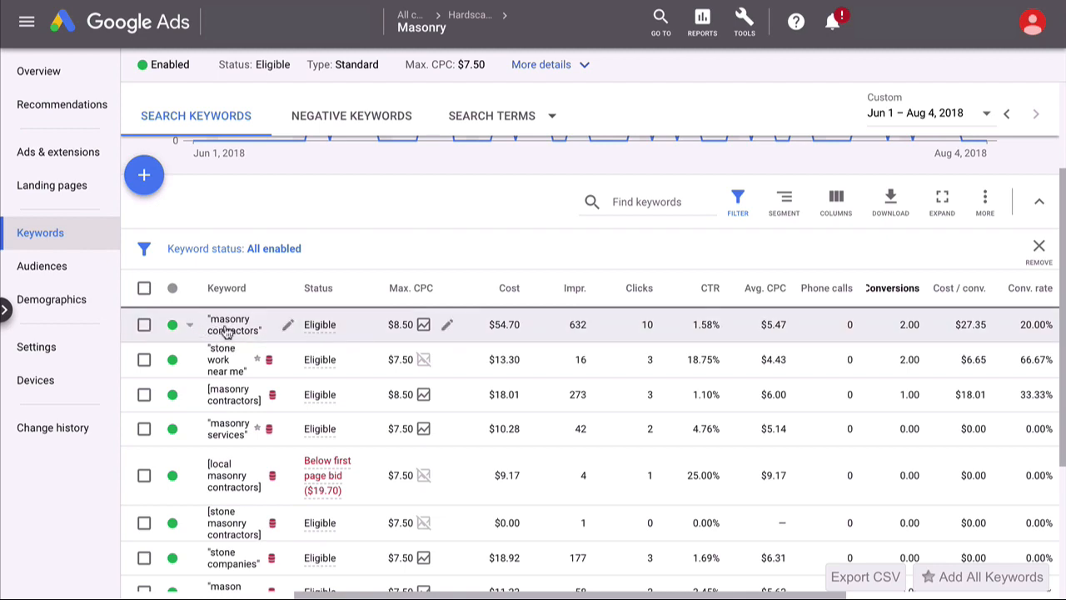
scroll(233, 330, "down", 1)
scroll(233, 331, "down", 1)
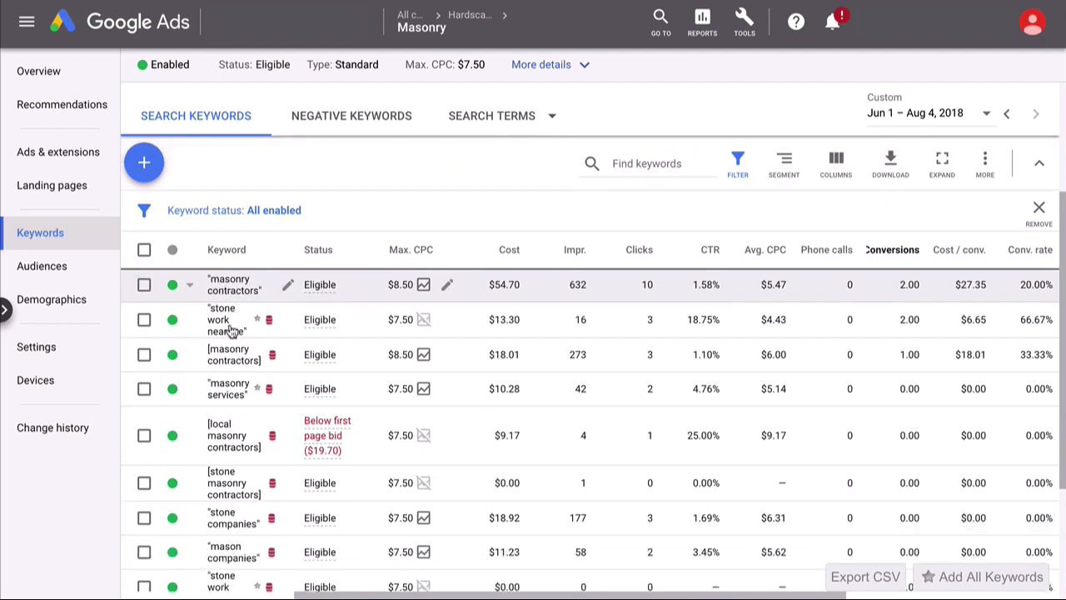
scroll(229, 327, "up", 1)
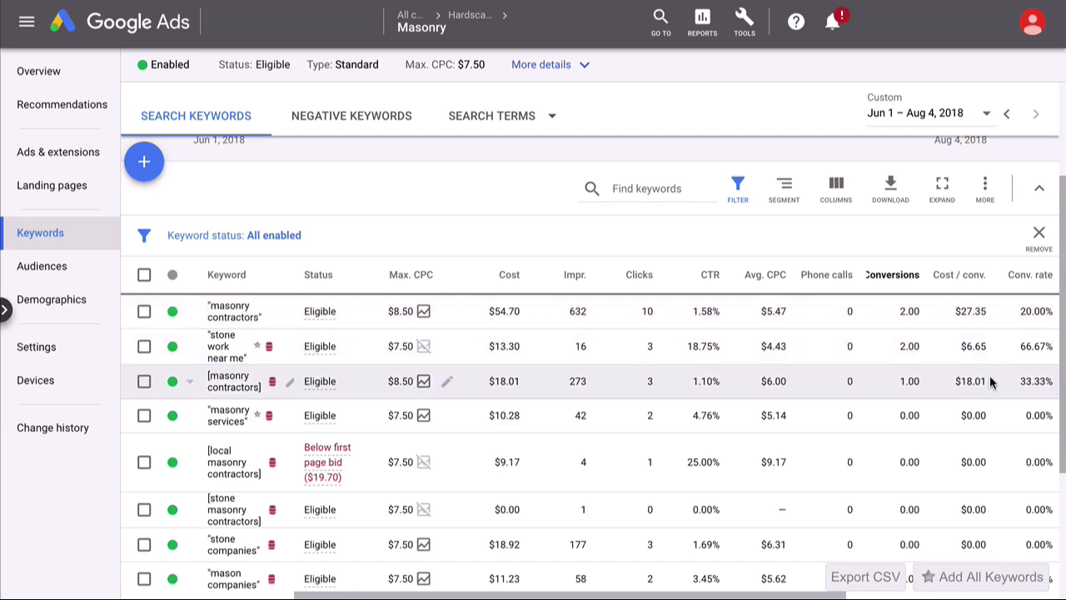
scroll(614, 433, "up", 2)
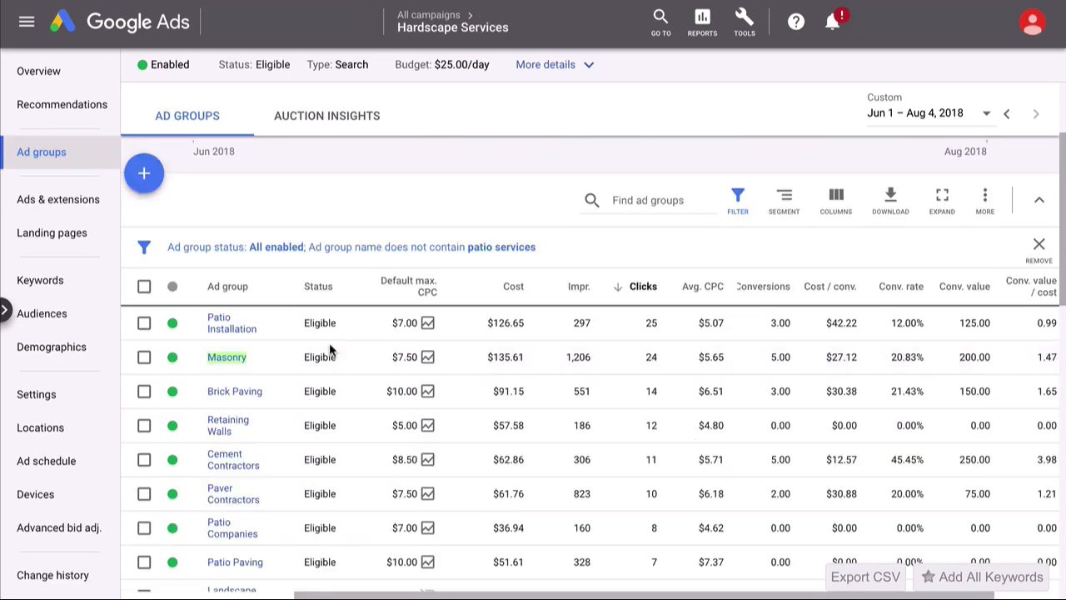
Sort the Hardscape Services ad groups by impressions and compare impressions with clicks to find ad groups that attract few clicks
left_click(576, 289)
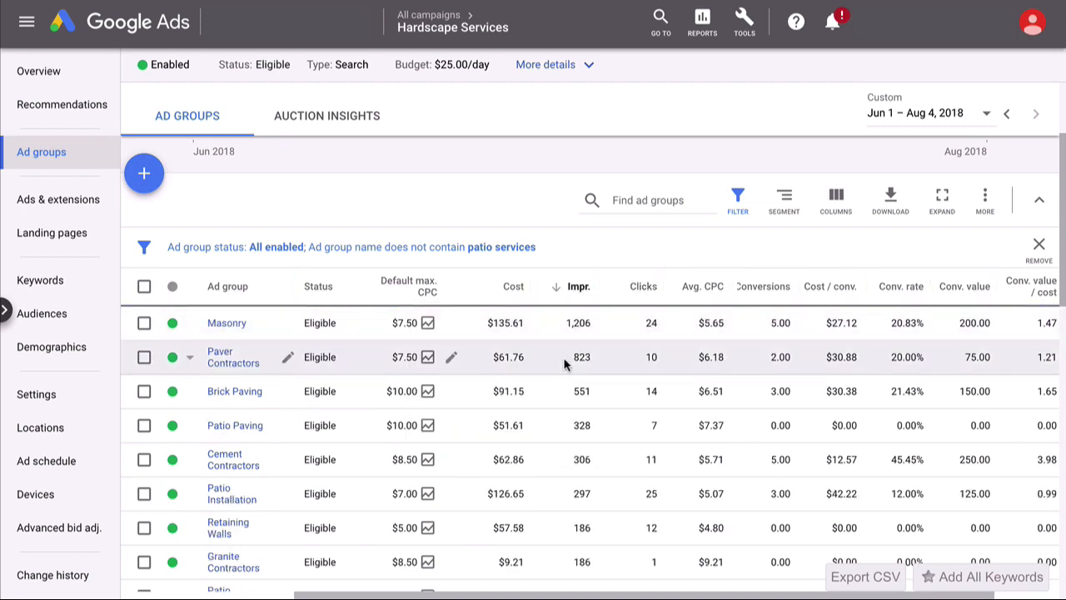
scroll(571, 362, "up", 2)
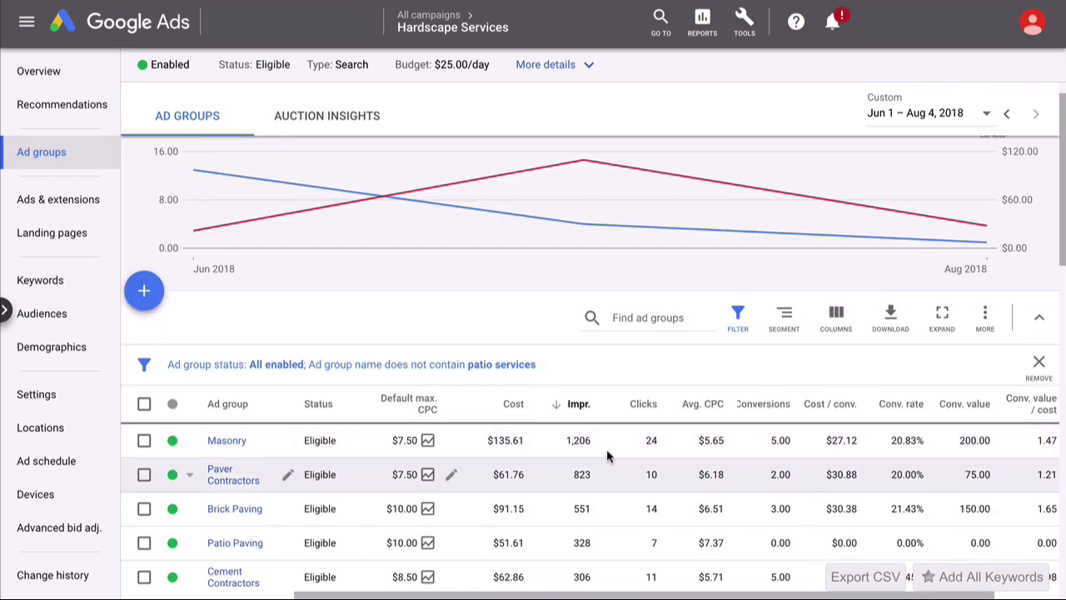
scroll(566, 500, "down", 2)
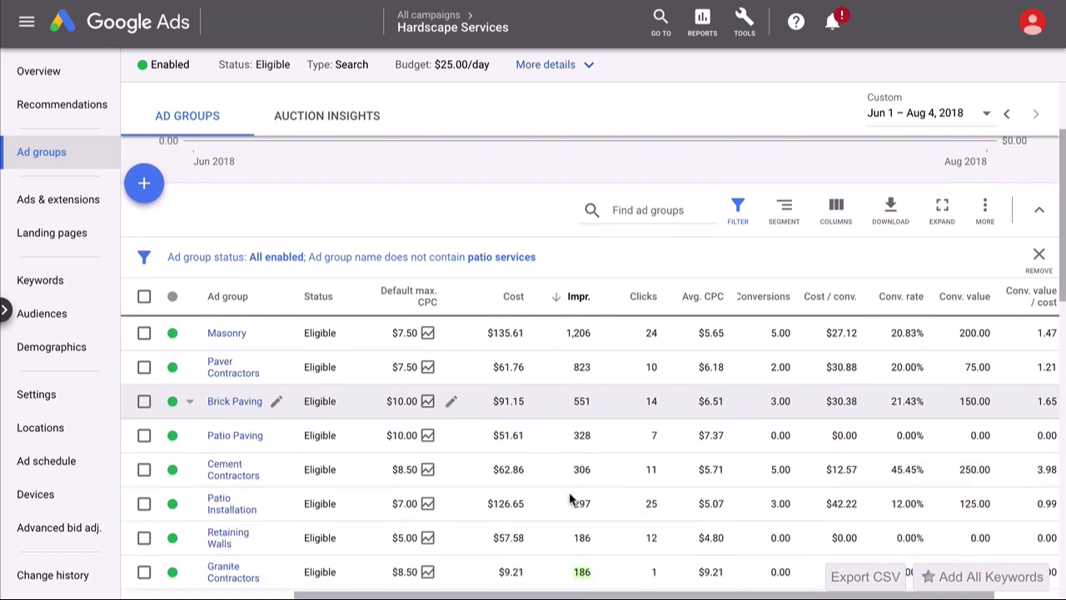
scroll(570, 498, "down", 2)
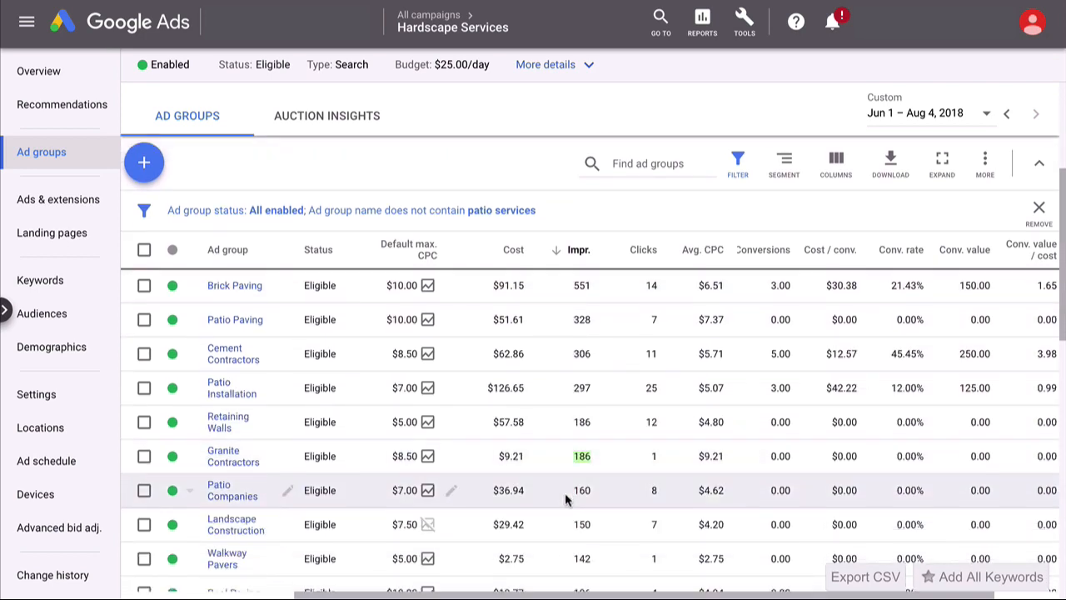
scroll(575, 471, "down", 1)
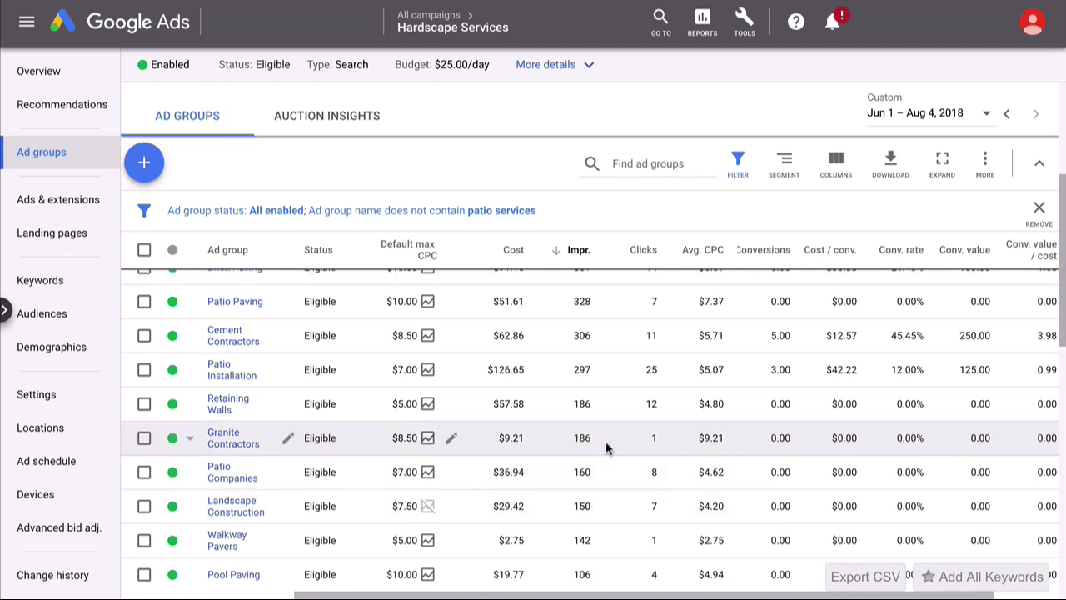
scroll(605, 441, "down", 1)
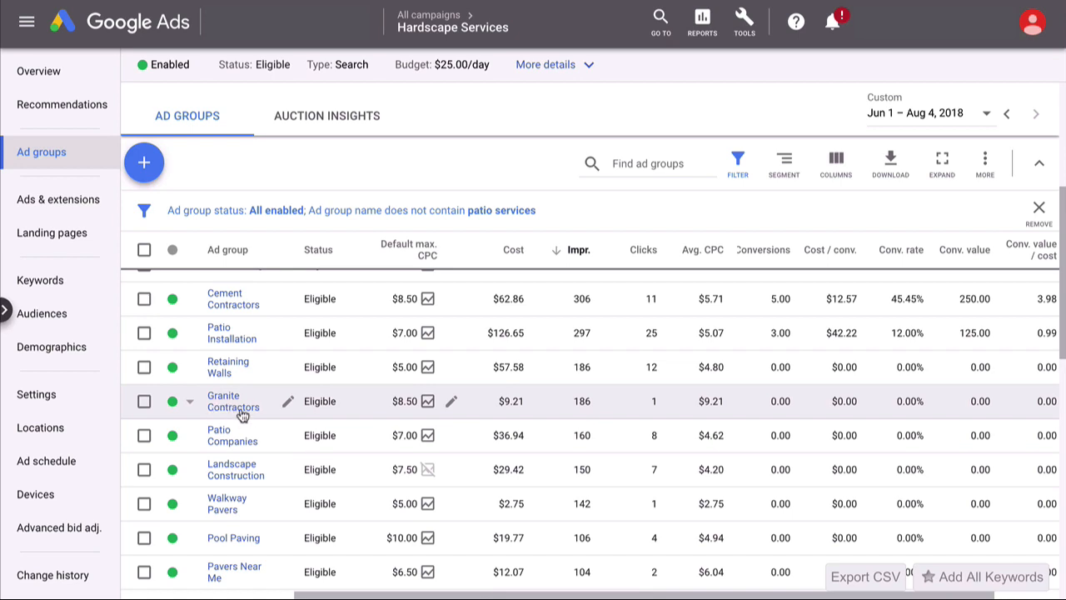
Open the Granite Contractors ad group and examine its keywords, ads and landing page for relevance to granite
left_click(234, 408)
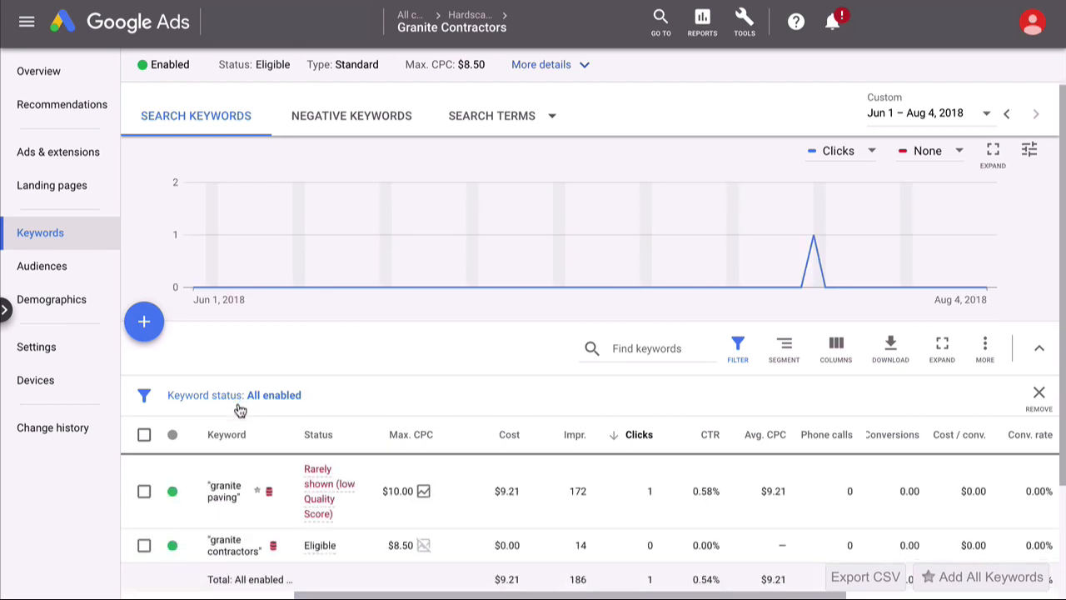
scroll(200, 356, "down", 2)
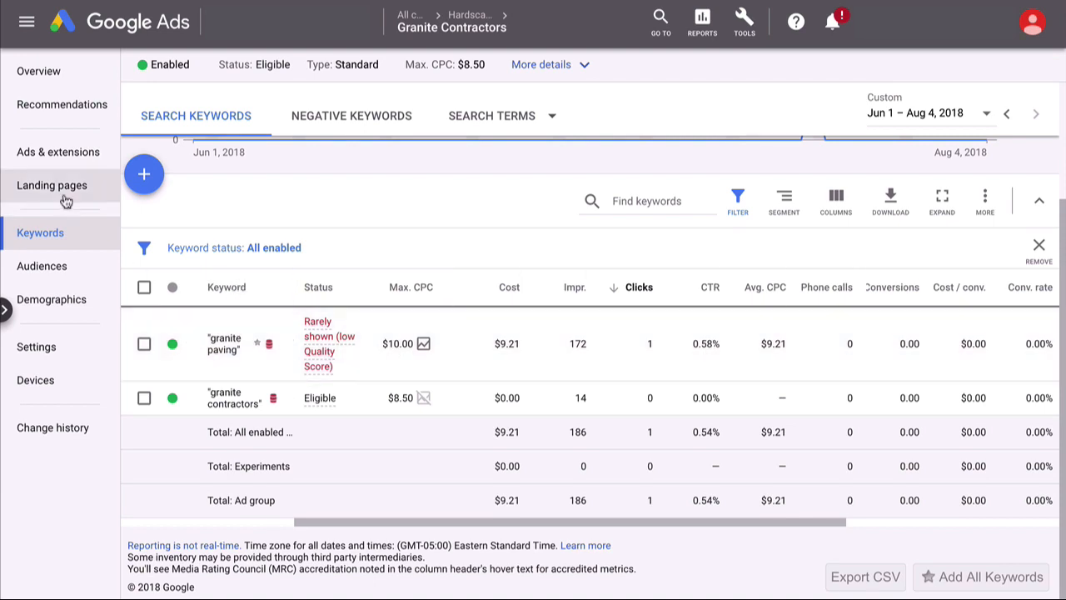
left_click(67, 198)
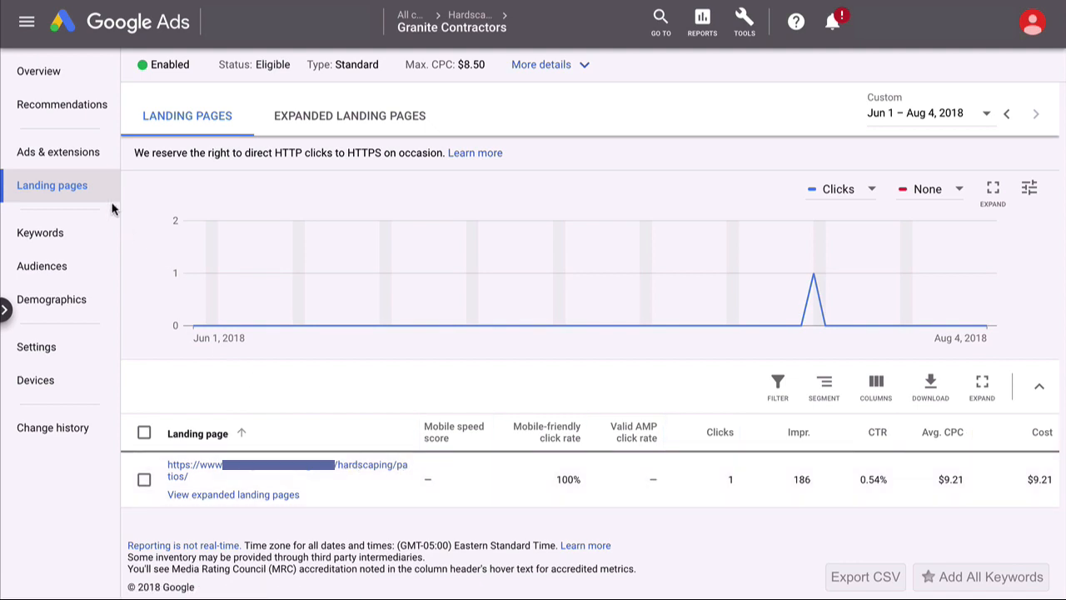
left_click(55, 159)
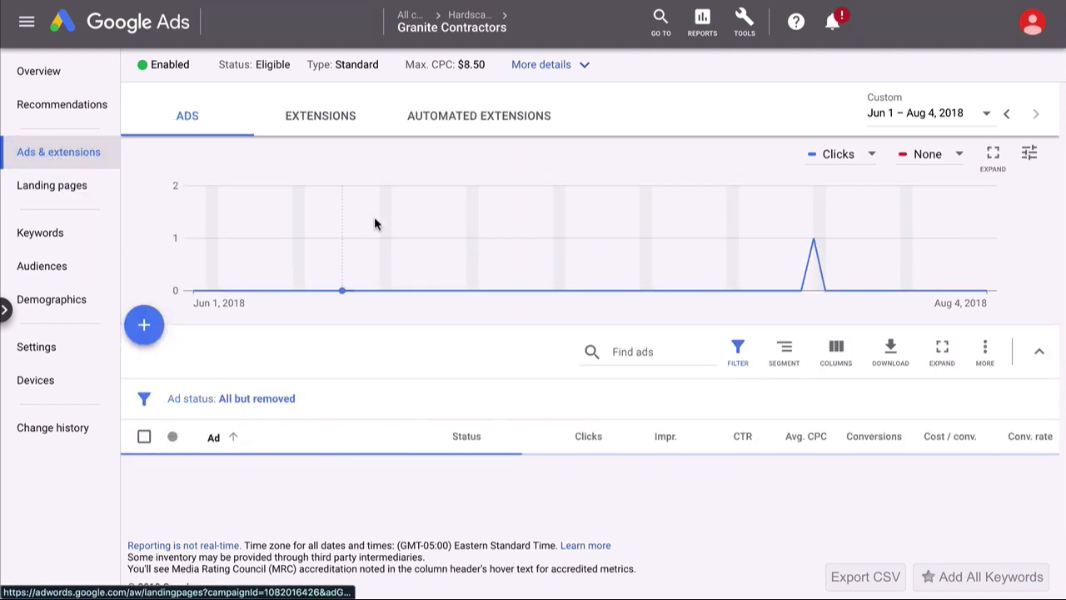
scroll(358, 315, "down", 2)
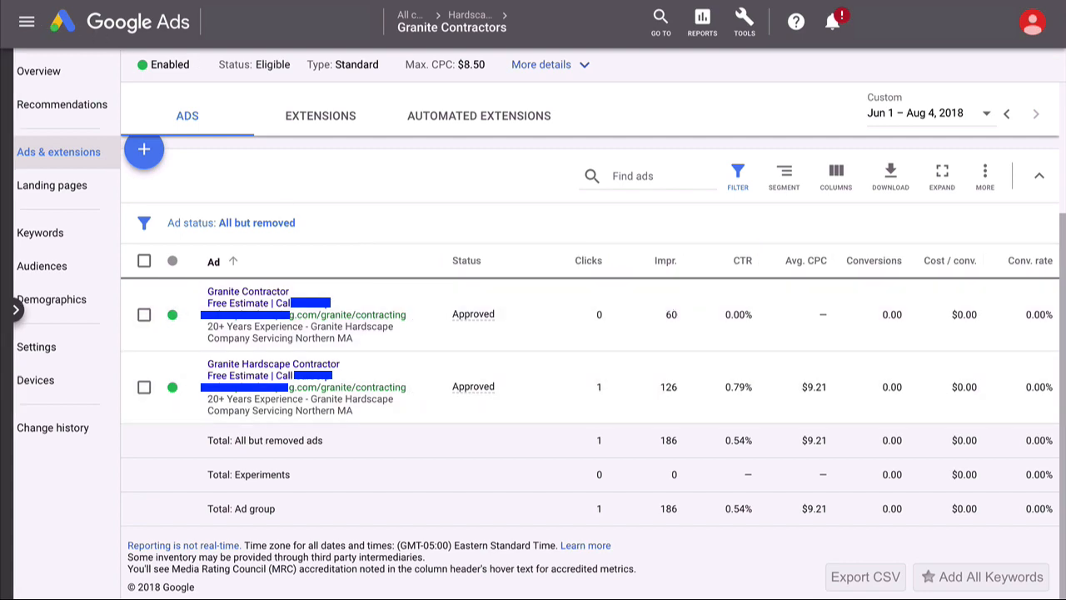
left_click(52, 184)
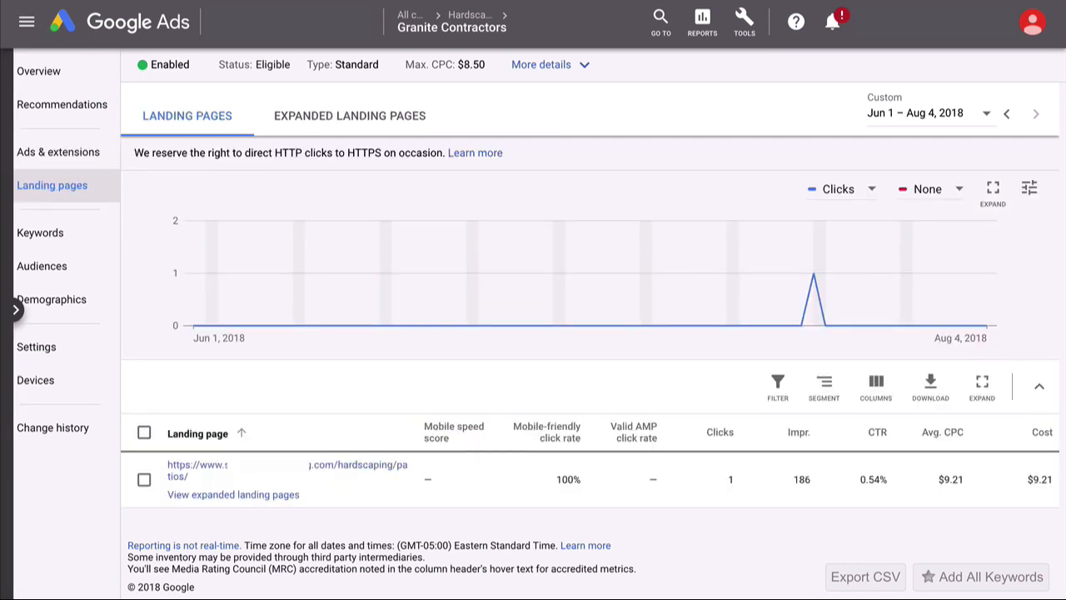
left_click(40, 233)
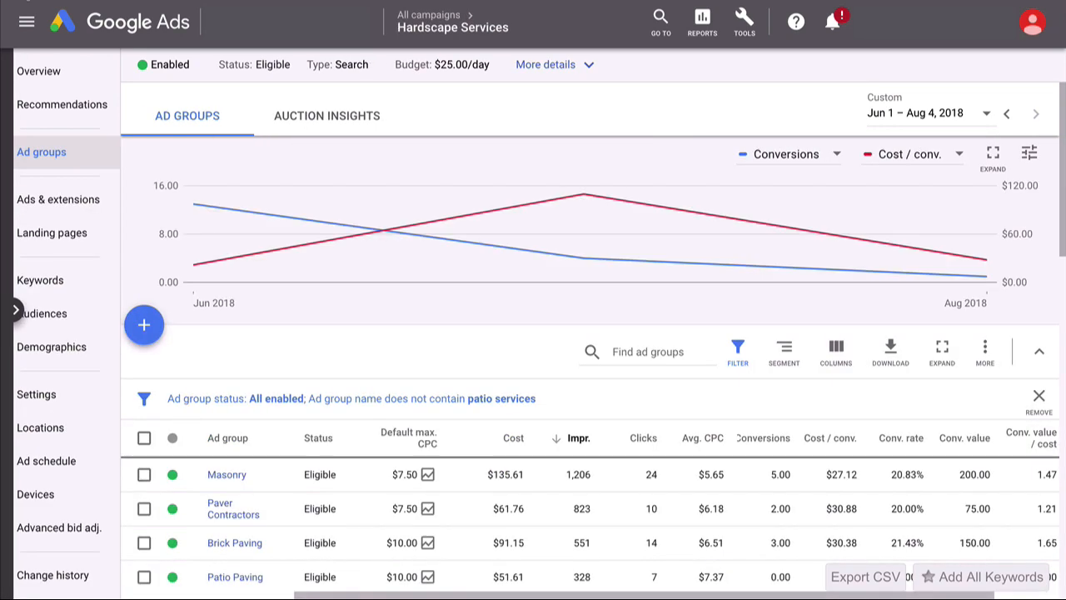
Pause the Granite Contractors ad group in the Hardscape Services campaign
scroll(215, 288, "down", 3)
scroll(234, 327, "down", 1)
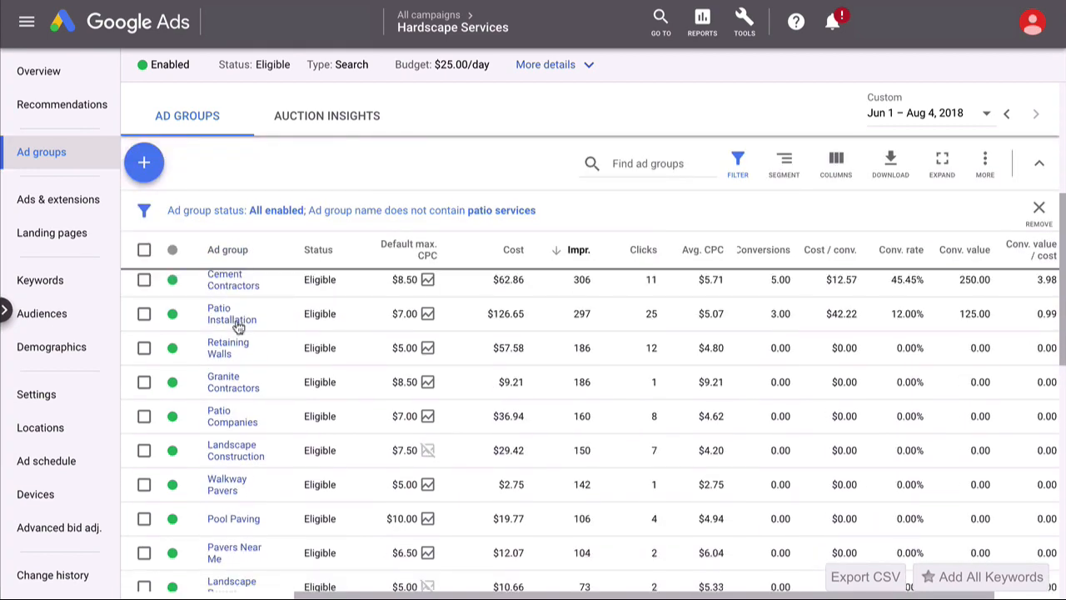
left_click(189, 388)
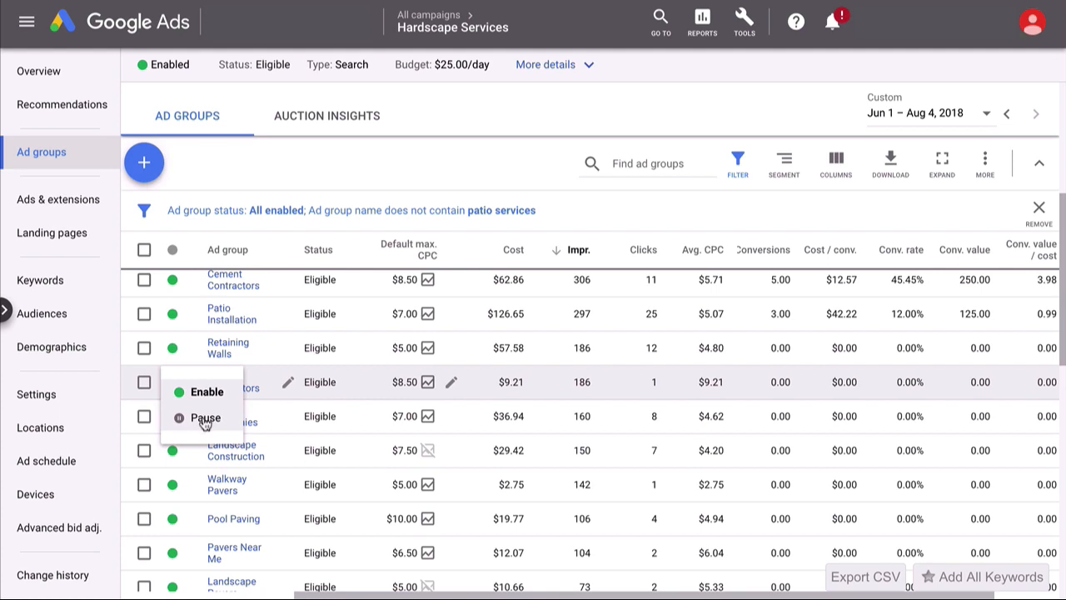
left_click(205, 421)
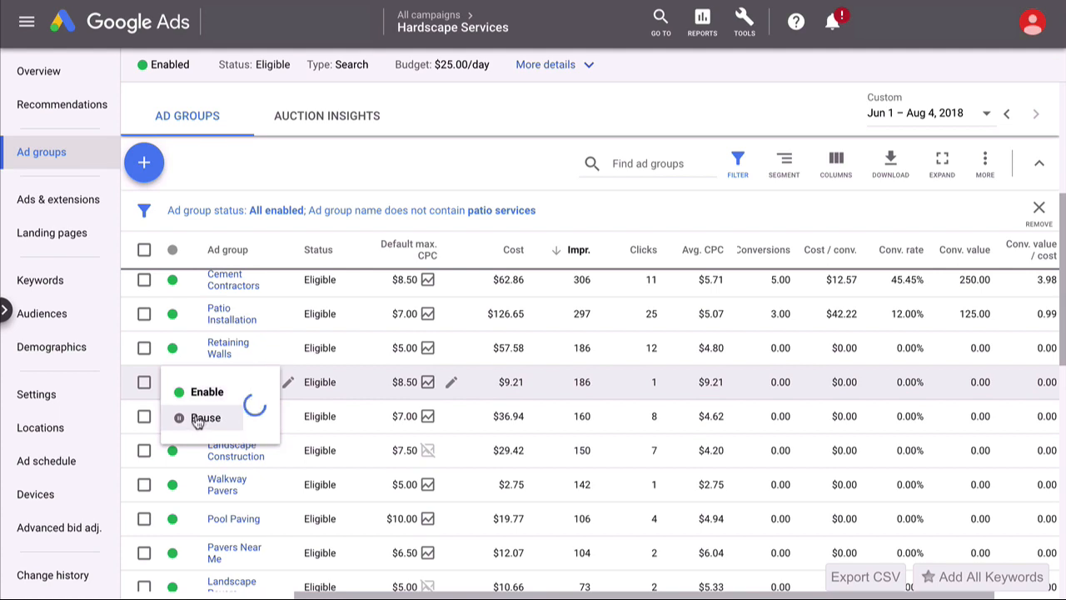
Check the remaining Hardscape Services ad groups for high impressions with few clicks
scroll(234, 488, "down", 1)
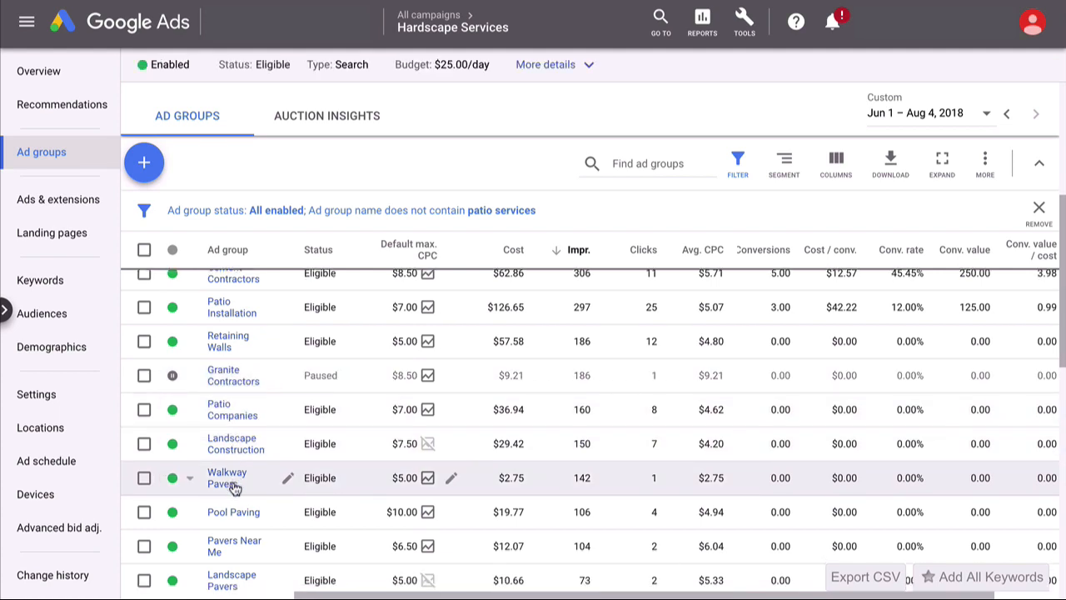
scroll(237, 488, "down", 3)
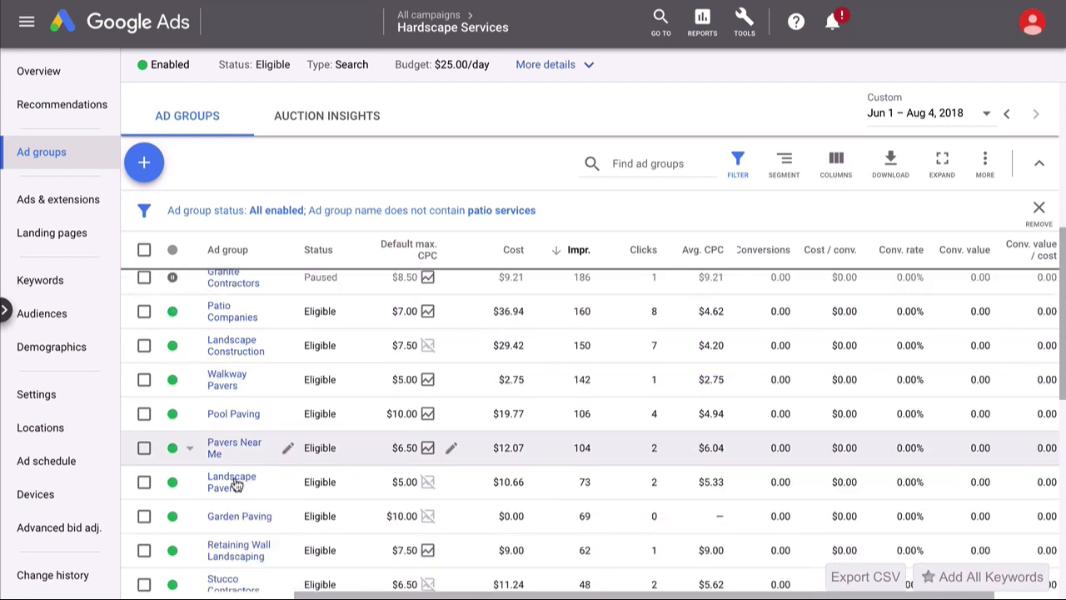
scroll(236, 482, "up", 2)
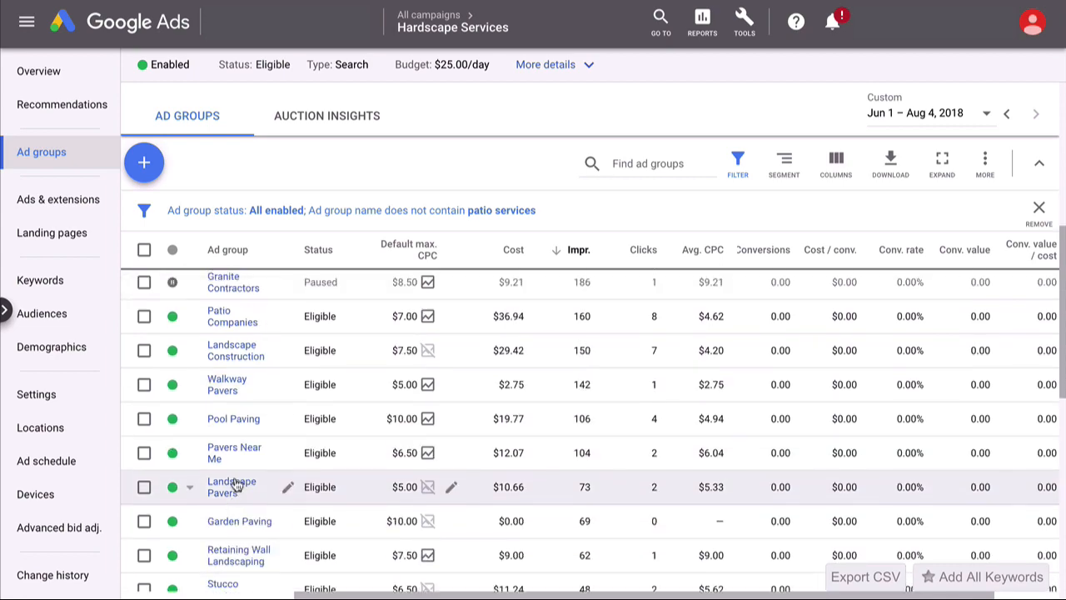
scroll(236, 485, "up", 5)
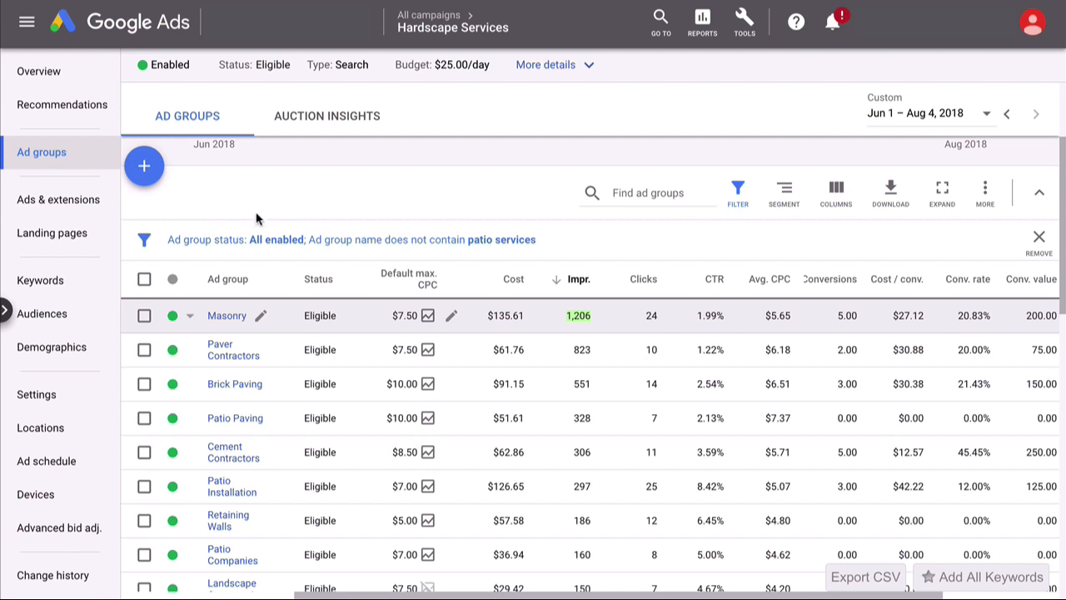
Examine the Hardscape Services campaign's conversions, cost per conversion and bid adjustments by device
mouse_move(450, 33)
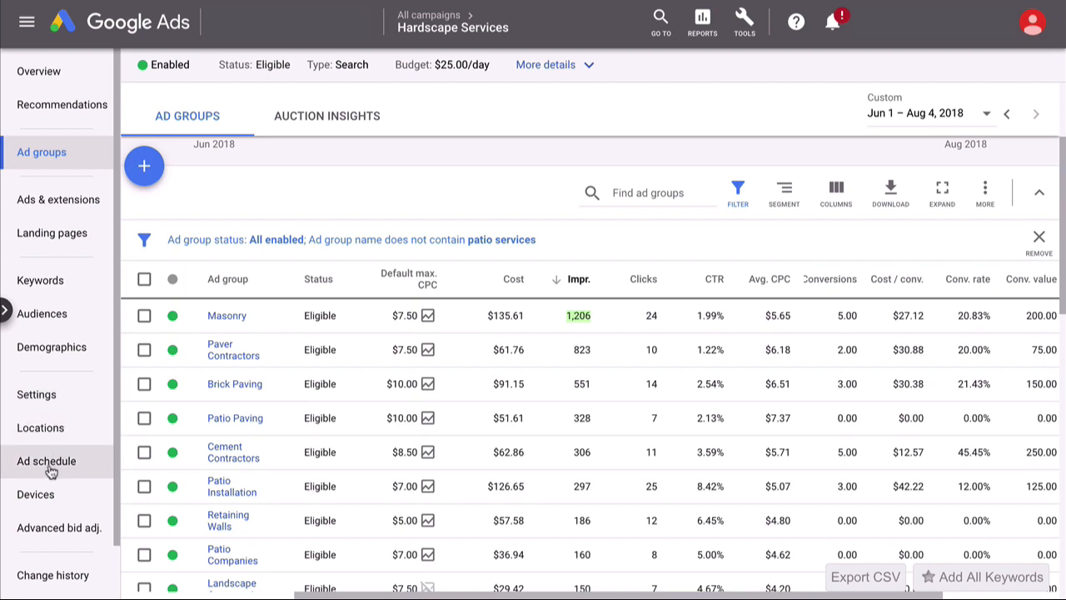
left_click(36, 494)
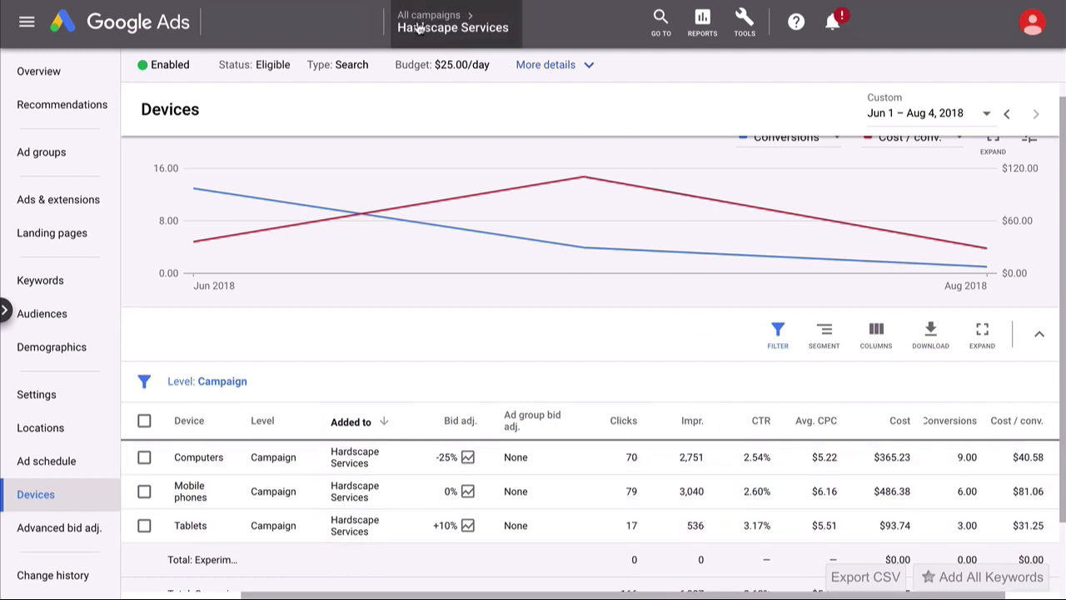
mouse_move(456, 9)
mouse_move(394, 33)
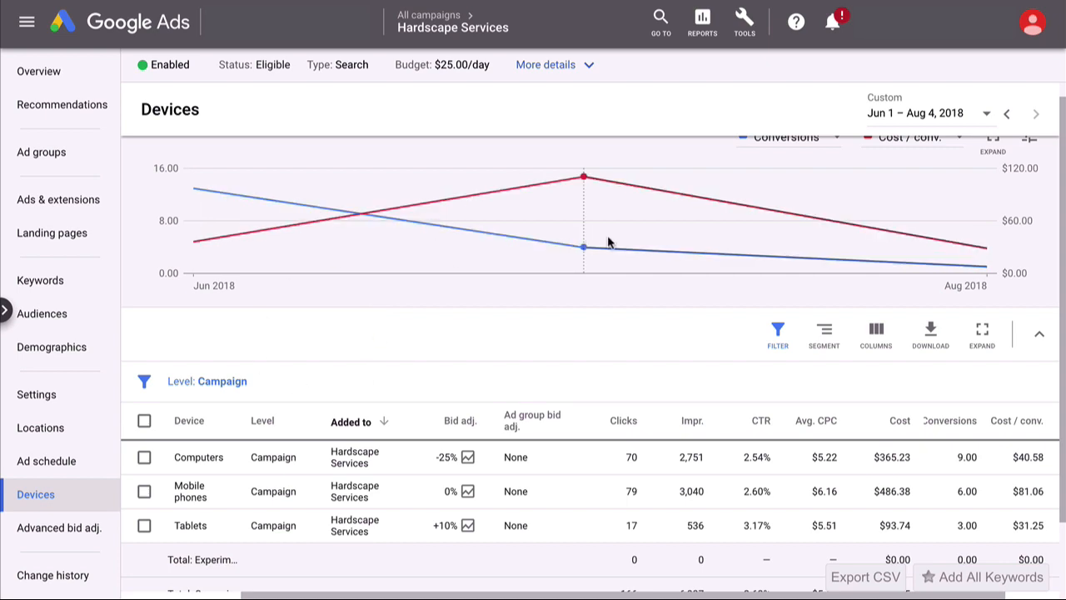
mouse_move(464, 31)
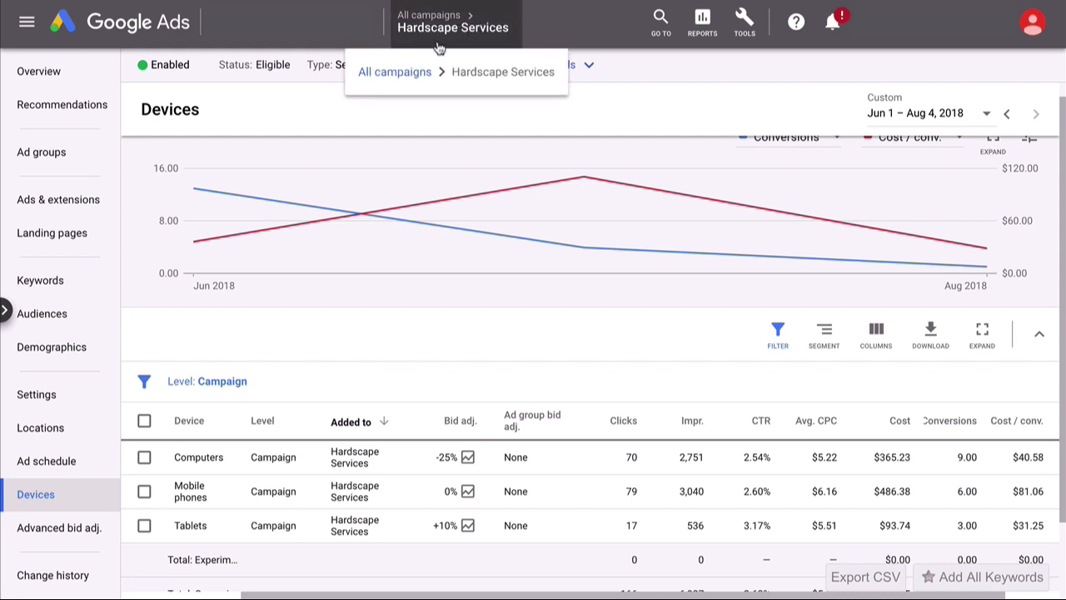
Open the Masonry ad group and examine its clicks, conversions and cost per conversion by device
left_click(41, 157)
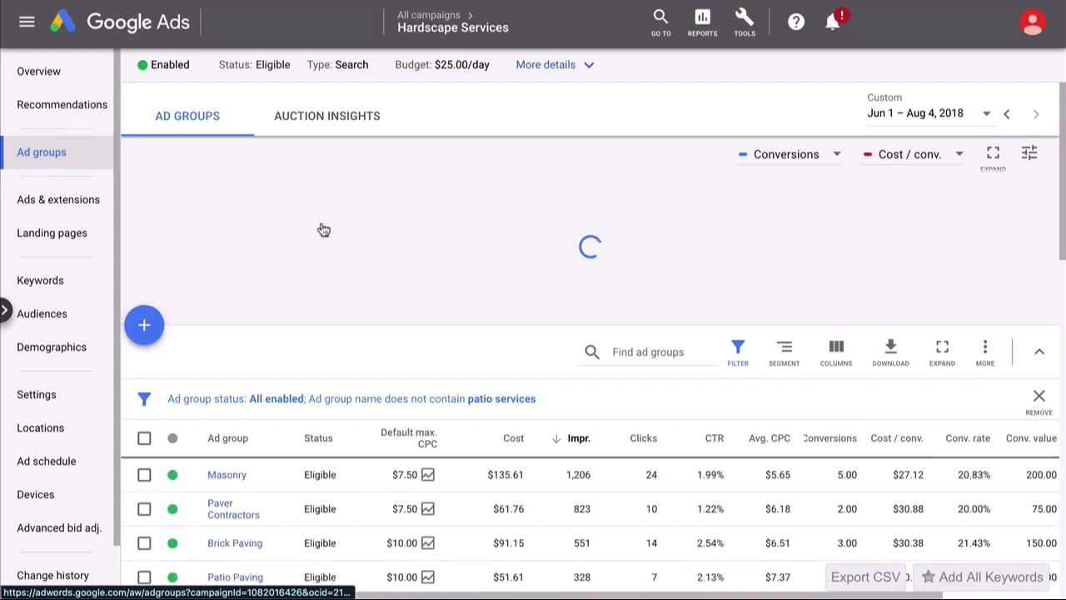
left_click(230, 460)
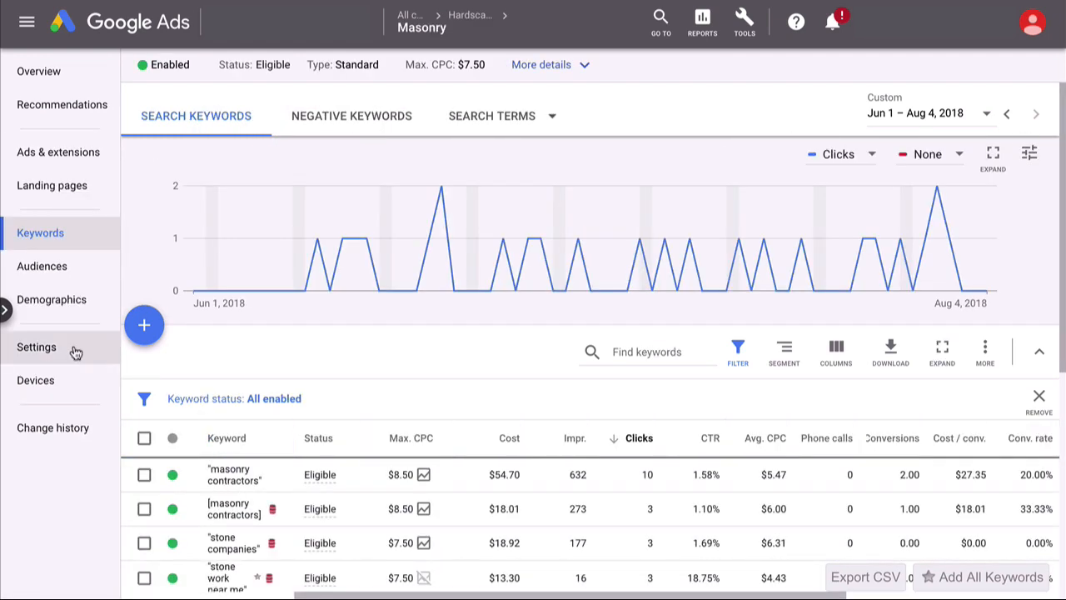
left_click(42, 387)
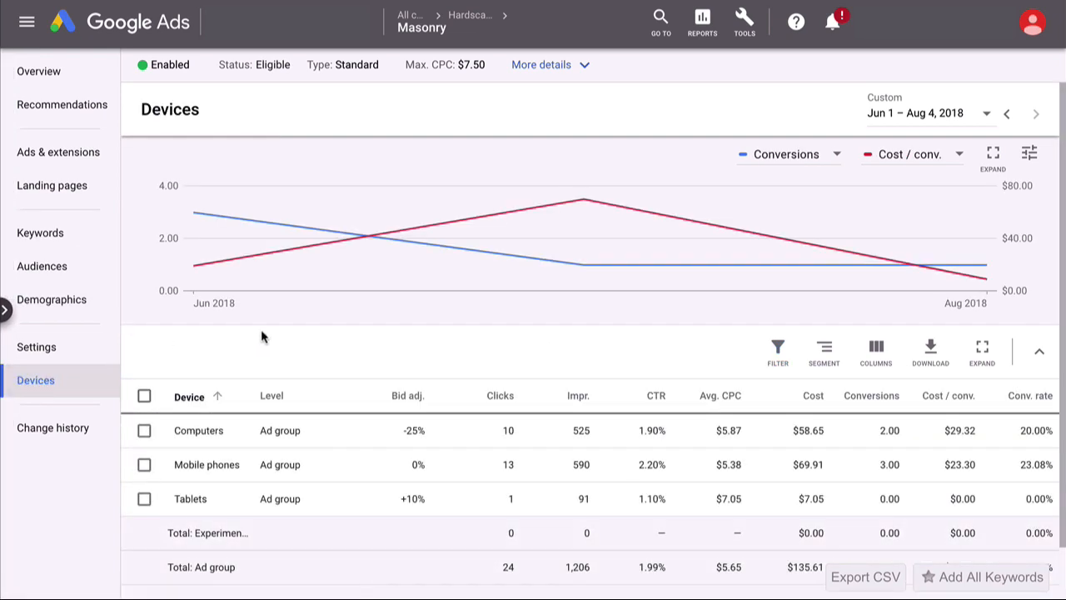
scroll(260, 336, "down", 1)
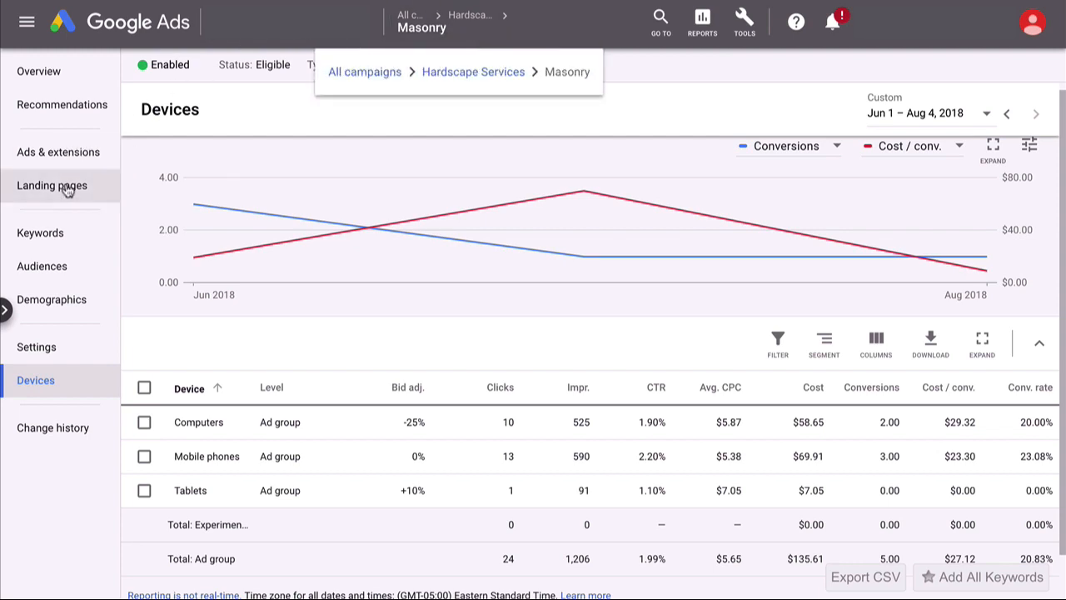
scroll(281, 352, "up", 1)
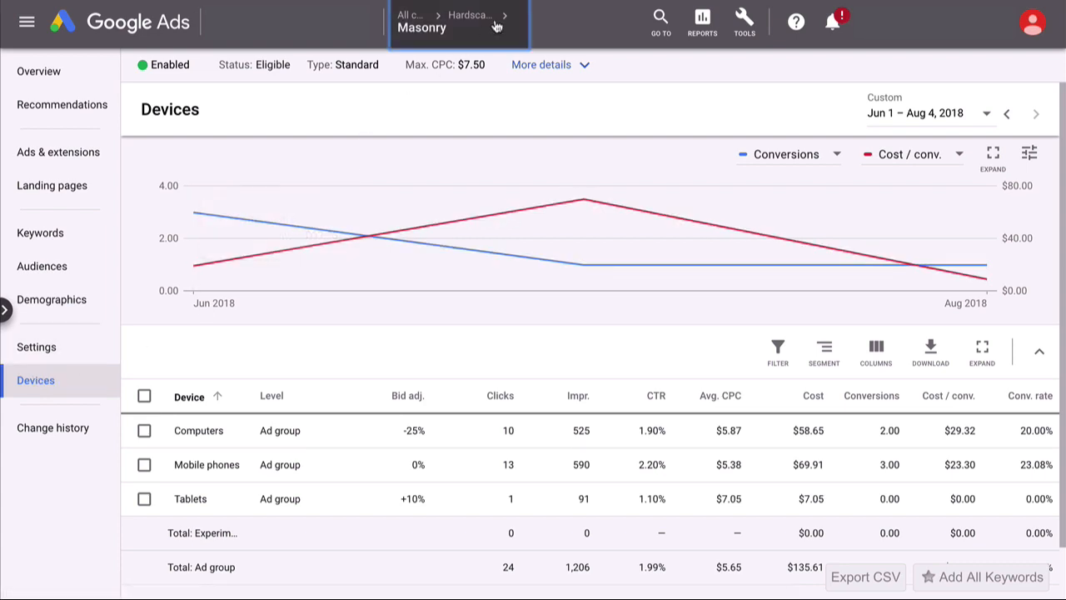
Return to the Hardscape Services campaign and check the conversion columns in its list of ads
mouse_move(496, 26)
left_click(489, 73)
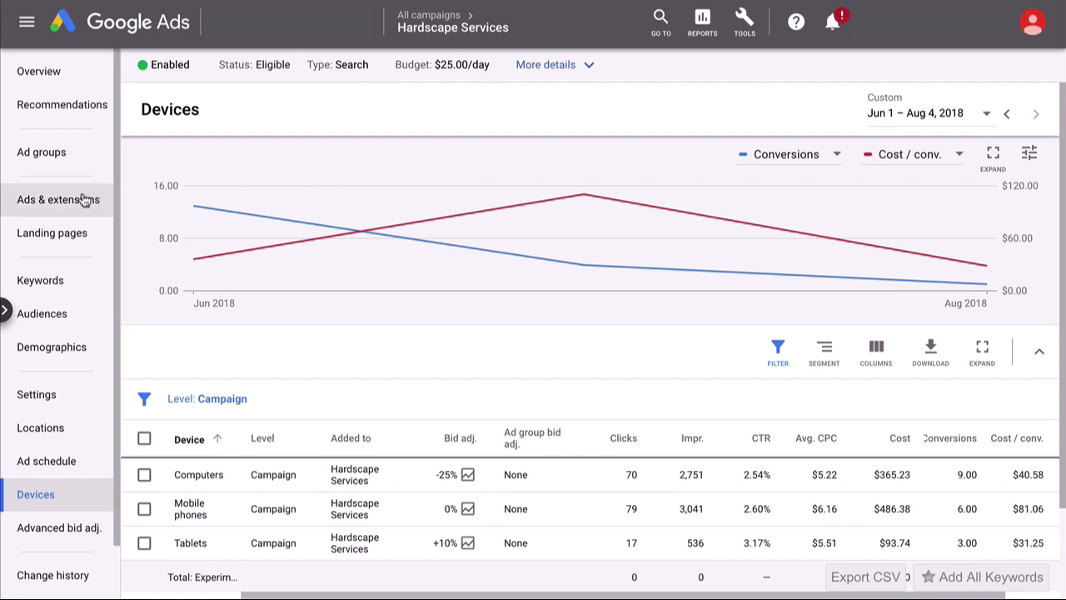
left_click(38, 210)
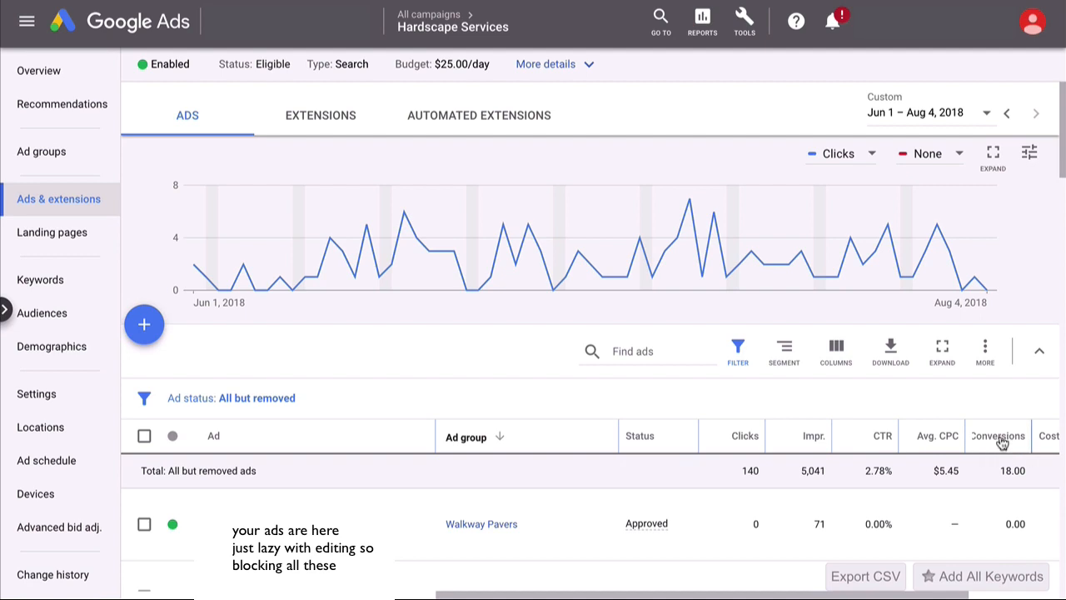
mouse_move(993, 459)
left_click_drag(502, 595, 594, 595)
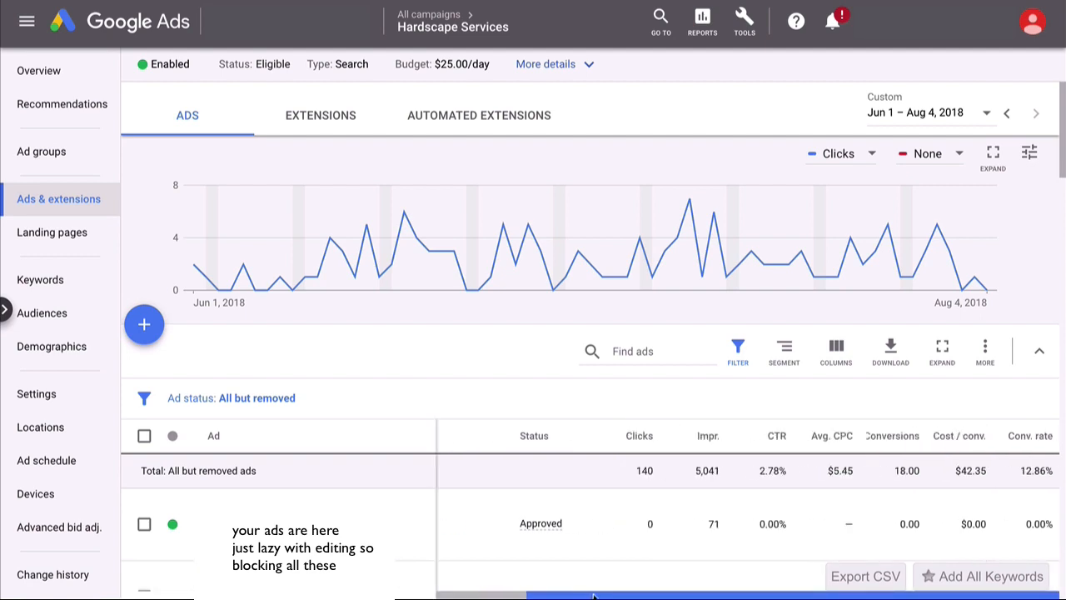
scroll(639, 522, "down", 1)
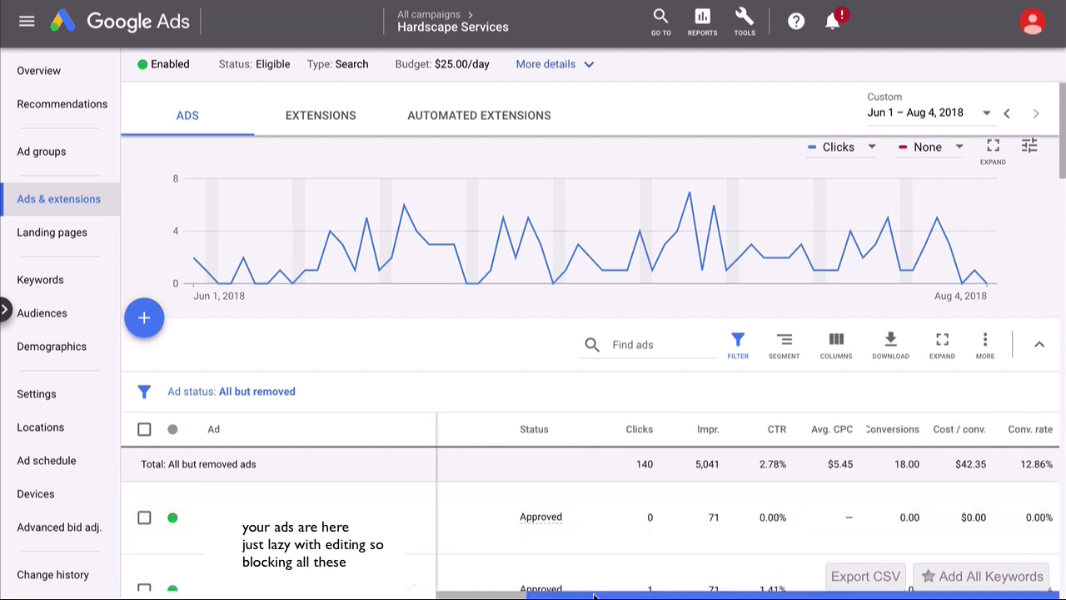
scroll(473, 493, "left", 3)
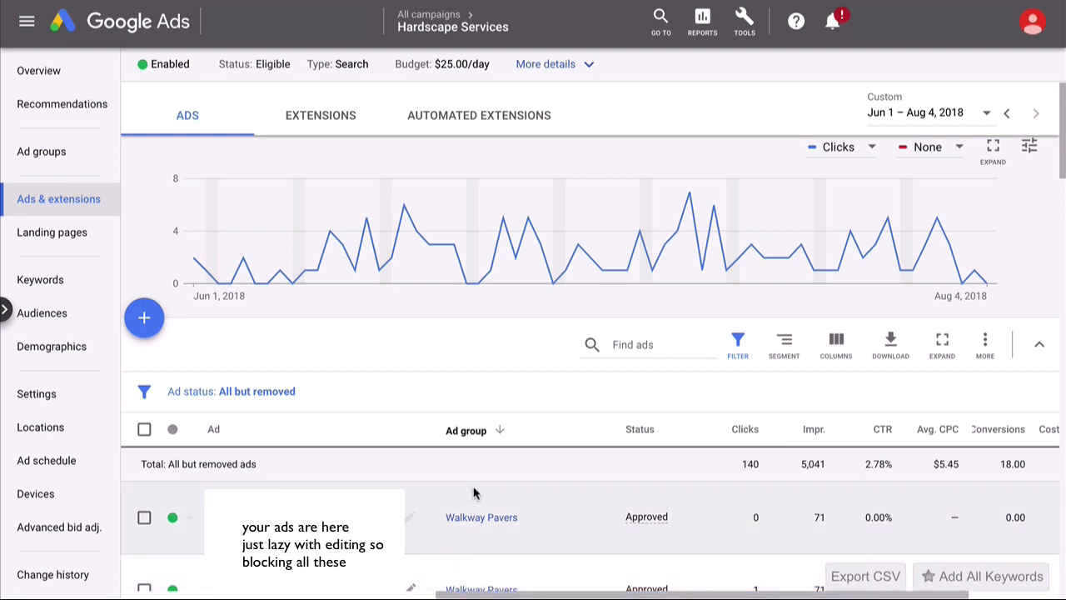
Sort the ads by ad group in descending order and compare the two ads in the Retaining Walls ad group
left_click(469, 430)
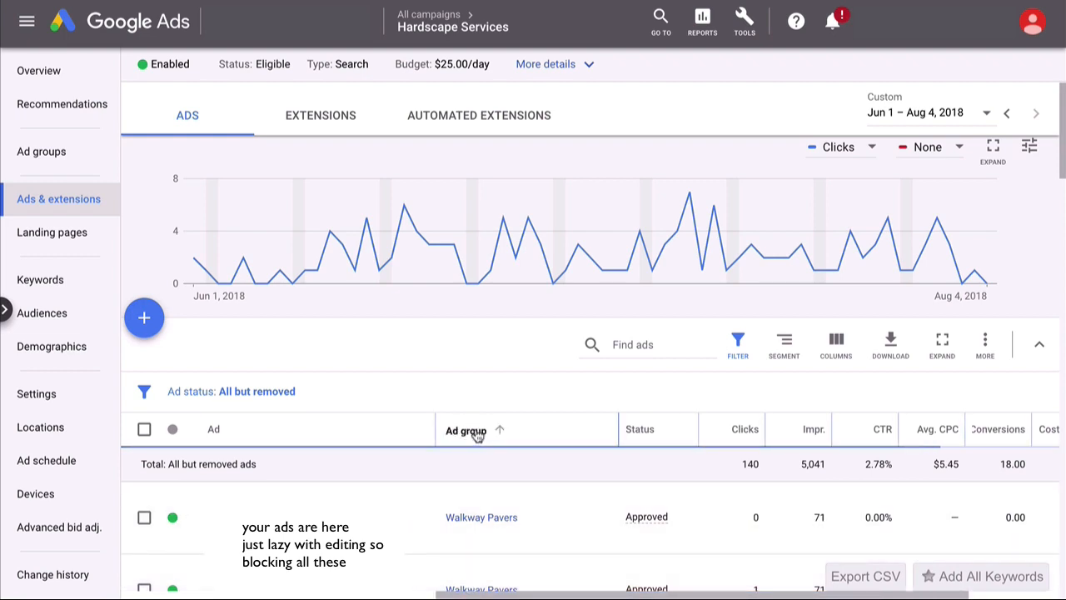
left_click(478, 433)
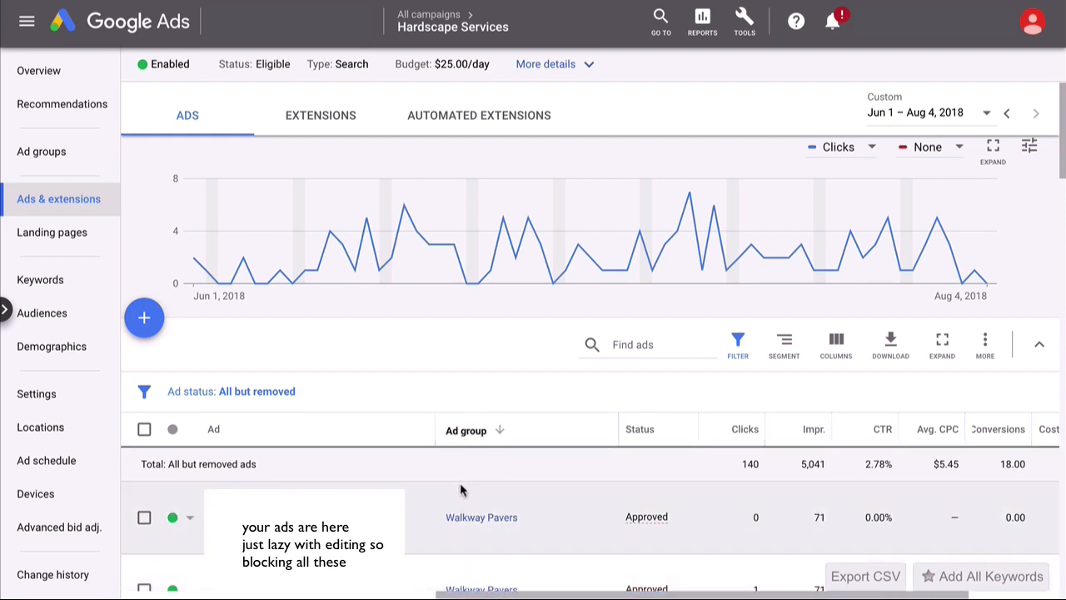
scroll(463, 486, "down", 1)
scroll(421, 462, "down", 1)
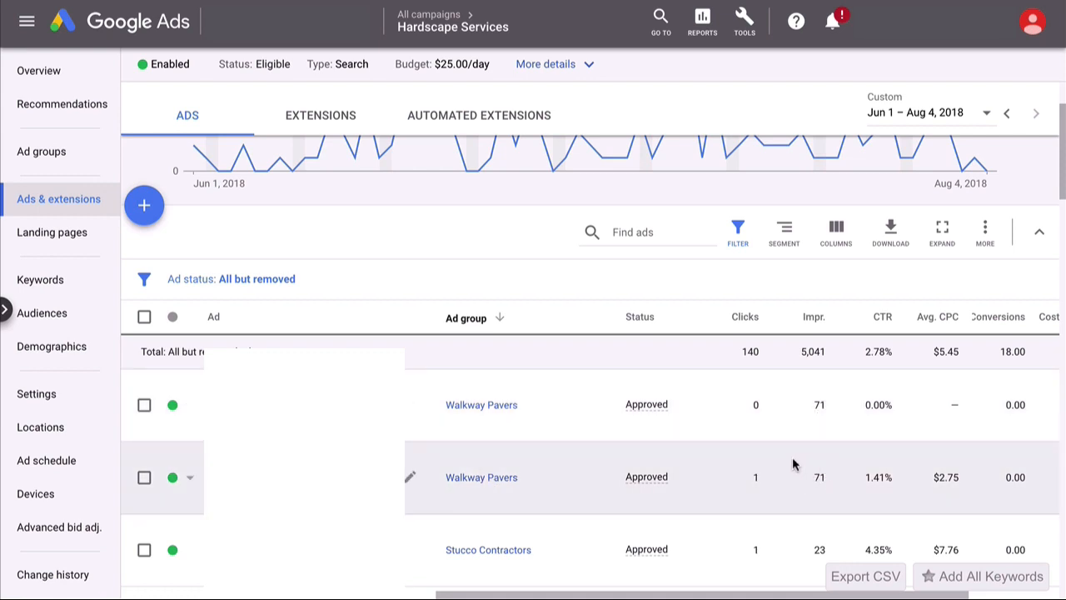
scroll(794, 465, "down", 5)
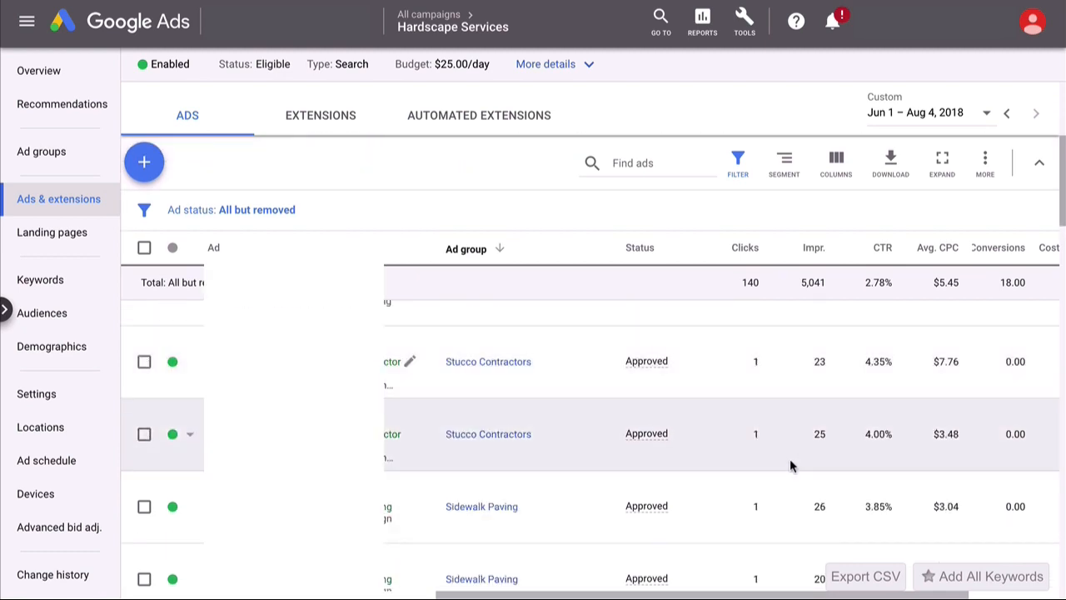
scroll(791, 465, "down", 5)
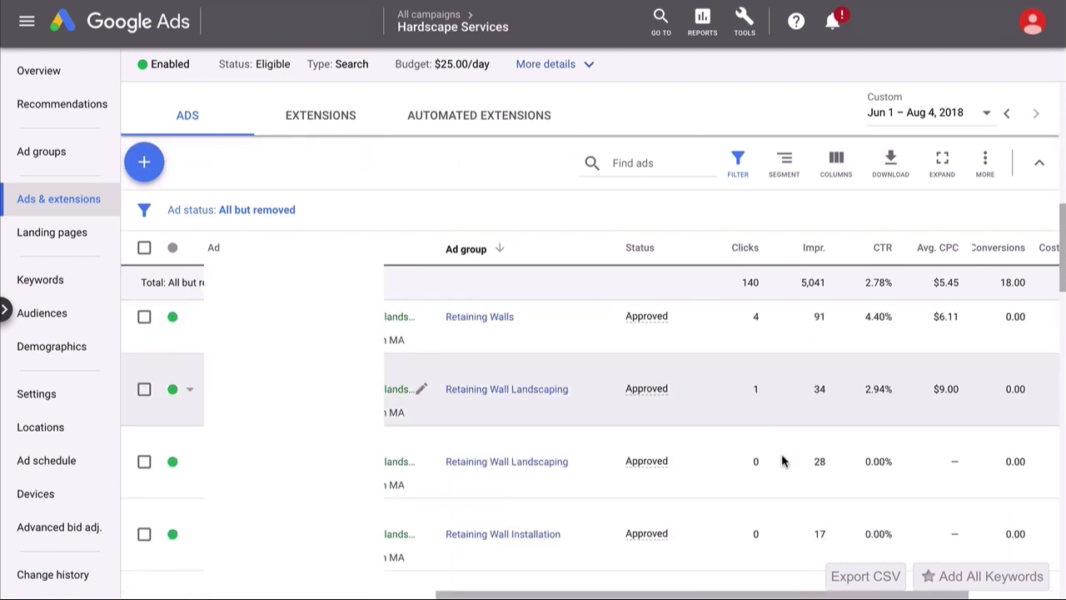
scroll(781, 460, "up", 3)
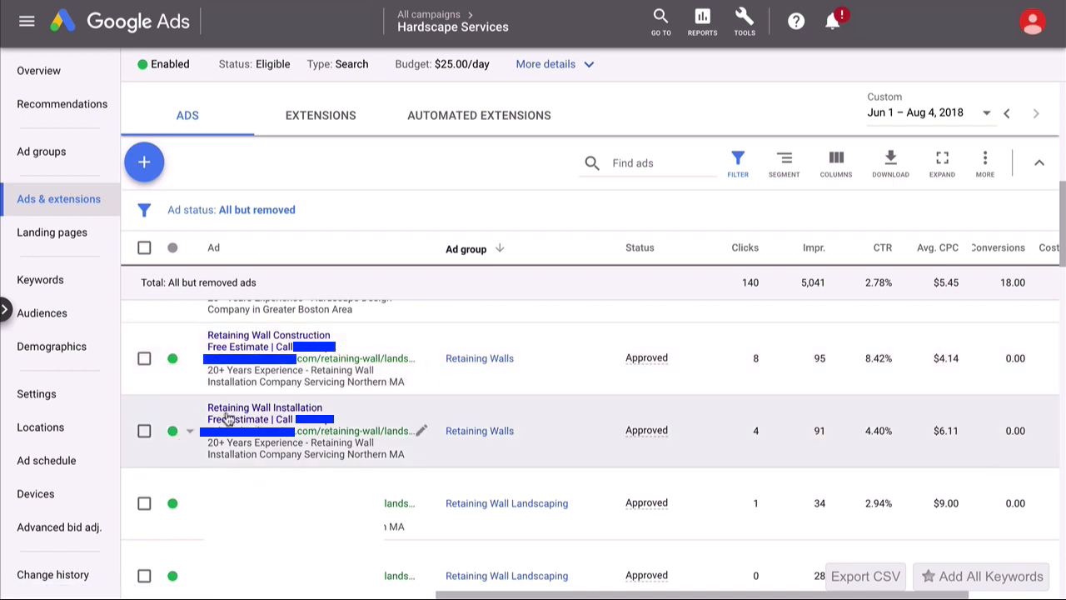
scroll(228, 422, "down", 3)
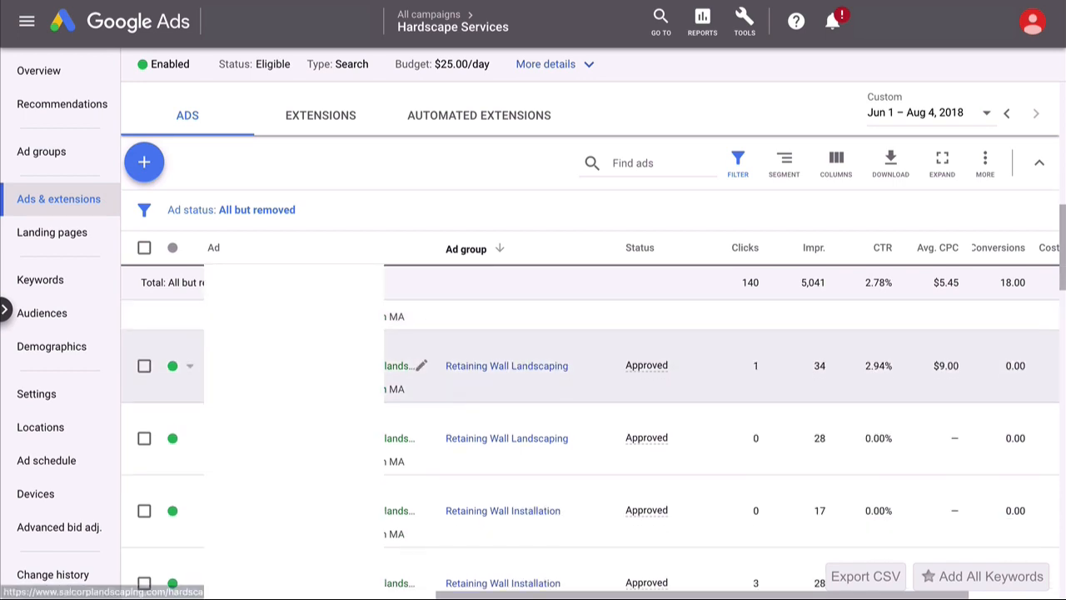
Compare the clicks, CTR and conversions of the two ads in the Paver Contractors ad group
scroll(229, 422, "down", 4)
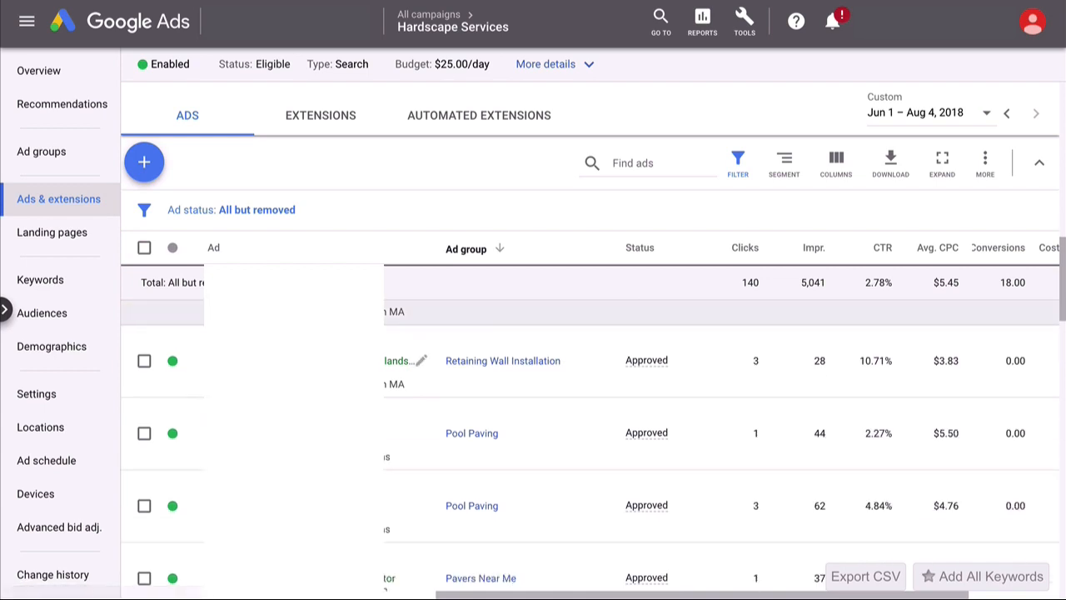
scroll(228, 423, "down", 4)
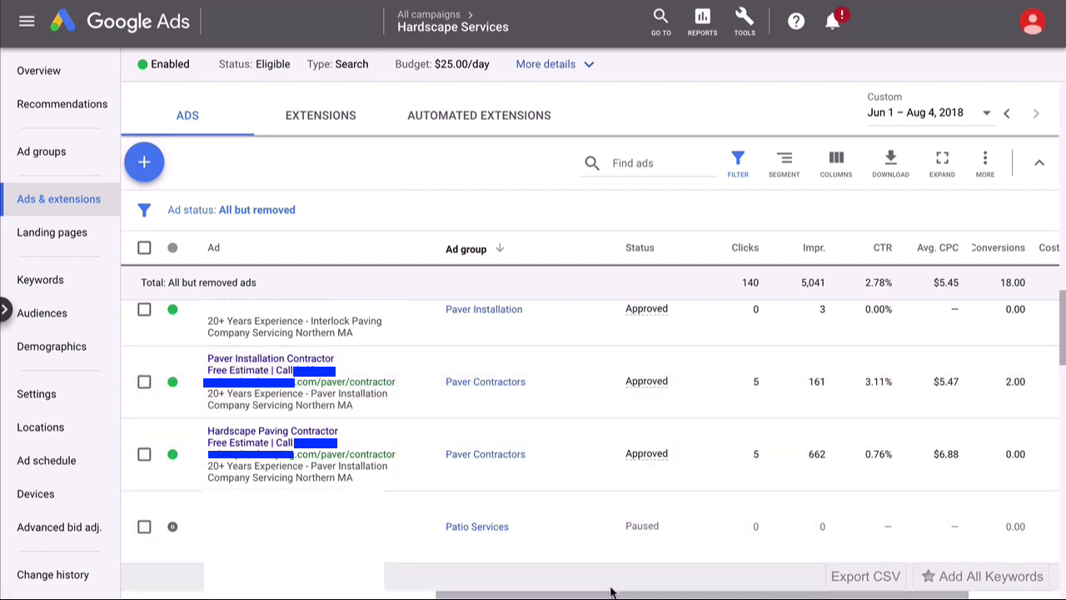
left_click_drag(611, 592, 644, 595)
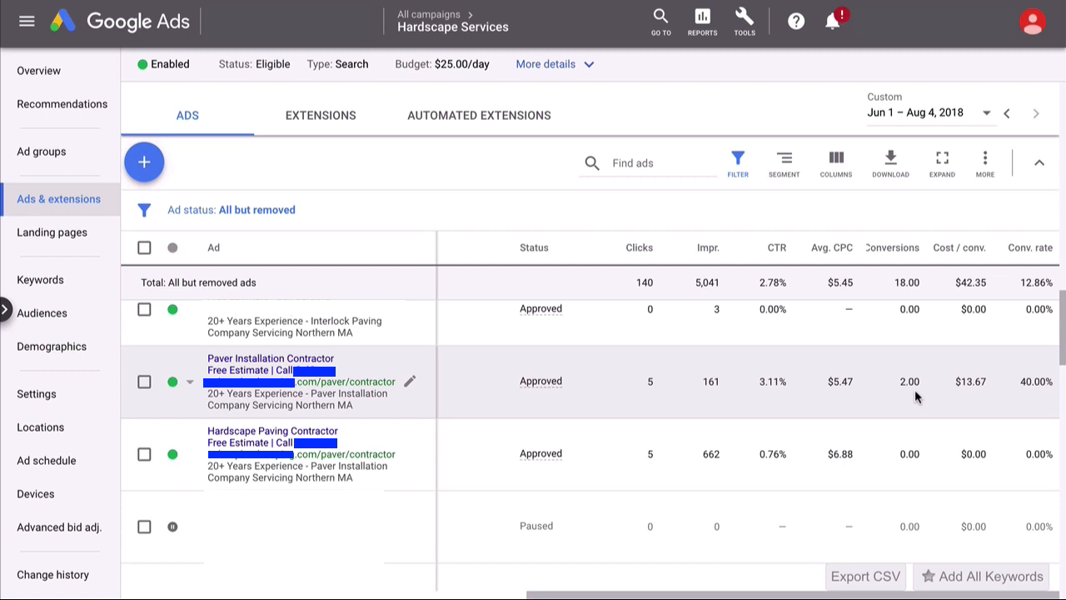
Compare the wording, clicks and conversion rates of the two Patio Installation ads
scroll(712, 397, "down", 2)
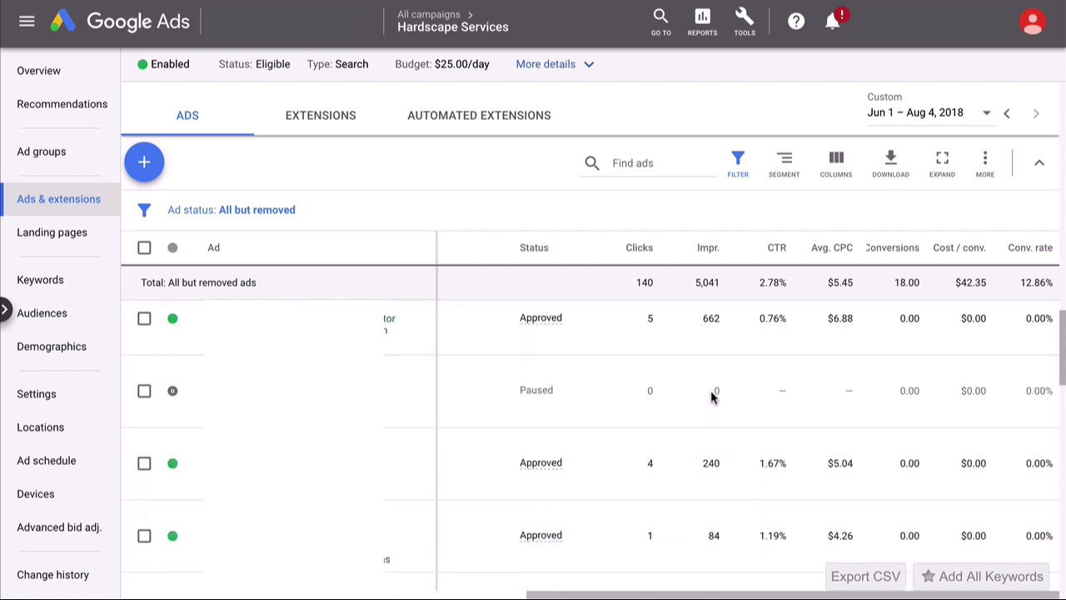
scroll(678, 404, "down", 6)
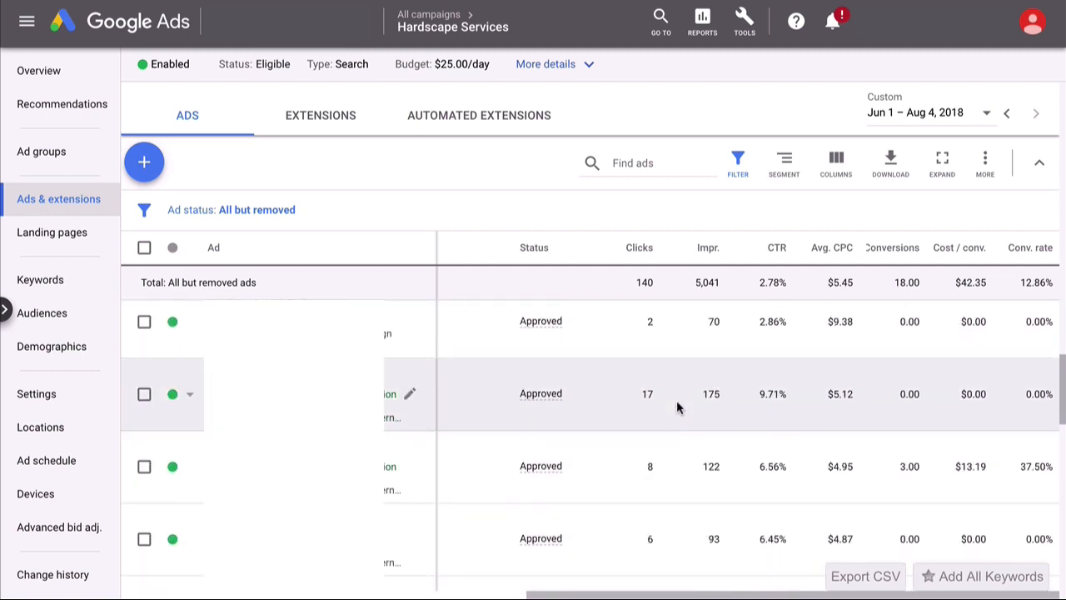
left_click_drag(664, 594, 573, 592)
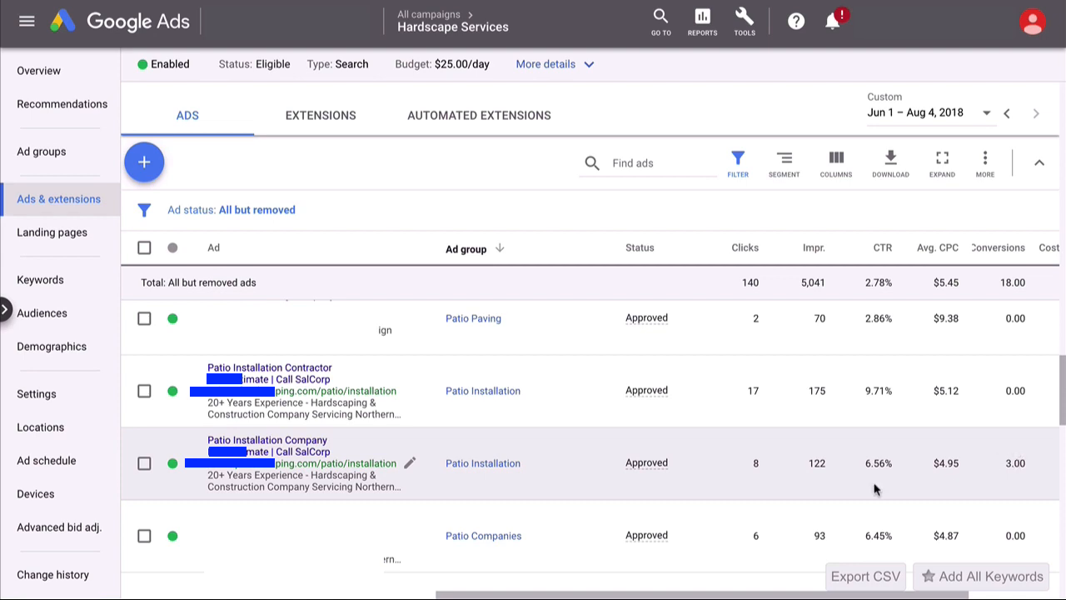
left_click_drag(744, 595, 835, 595)
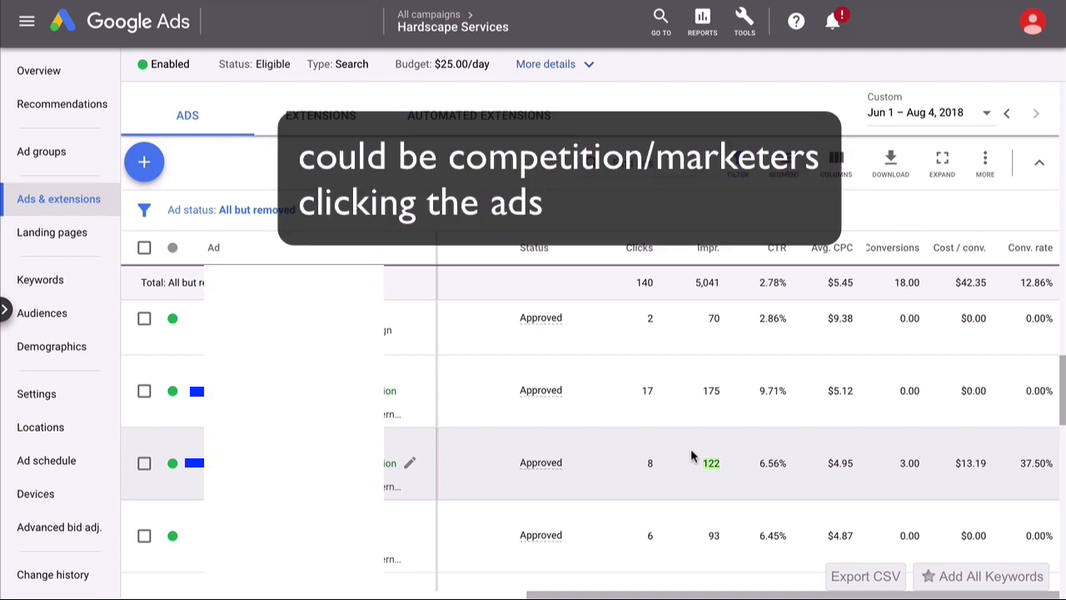
Compare the two Masonry ads by clicks, conversions, cost per conversion and conversion rate
scroll(691, 454, "down", 4)
left_click_drag(599, 595, 507, 589)
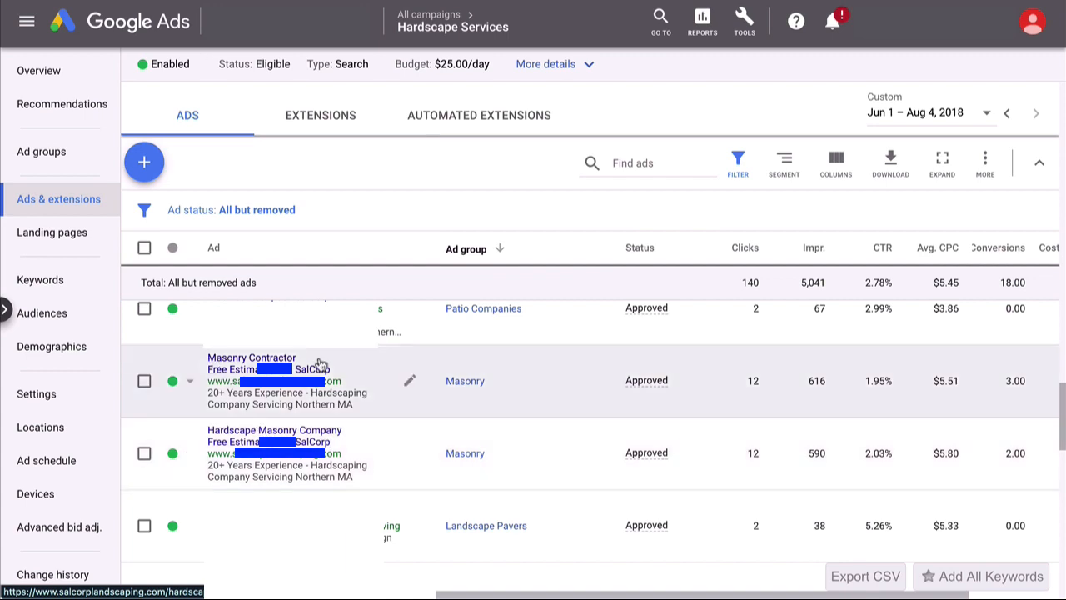
left_click_drag(454, 595, 542, 596)
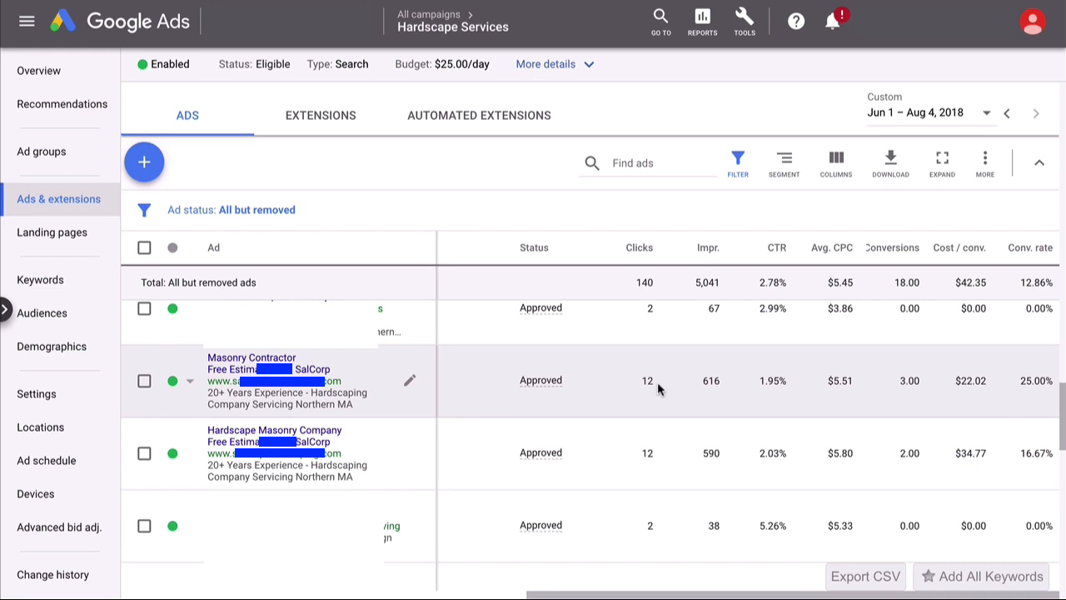
scroll(658, 388, "down", 4)
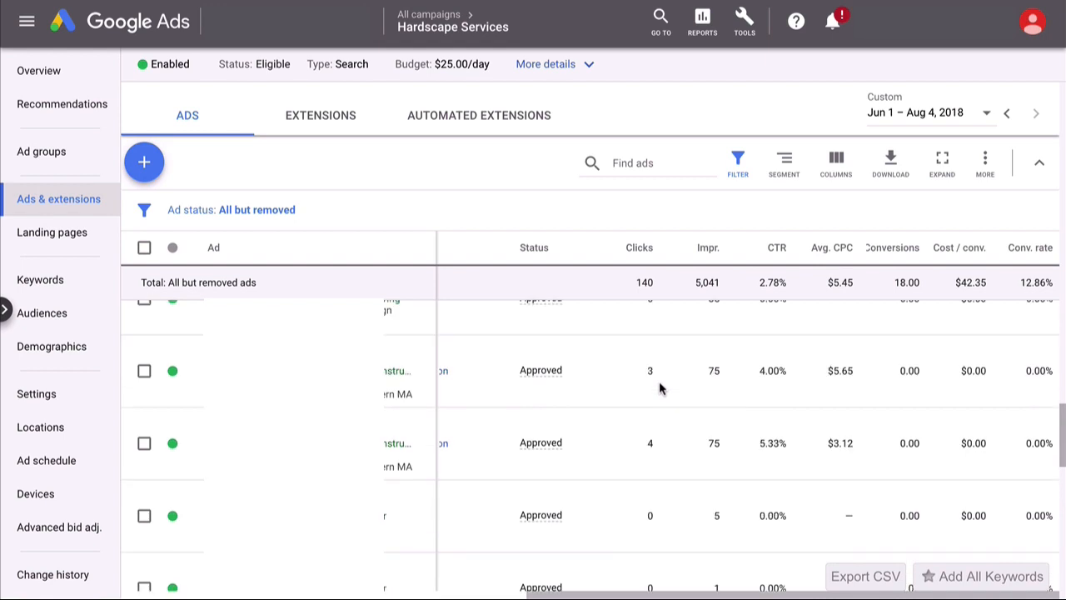
Compare the two Cement Contractors ads by wording, clicks, conversions, cost per conversion and conversion rate
scroll(661, 387, "down", 10)
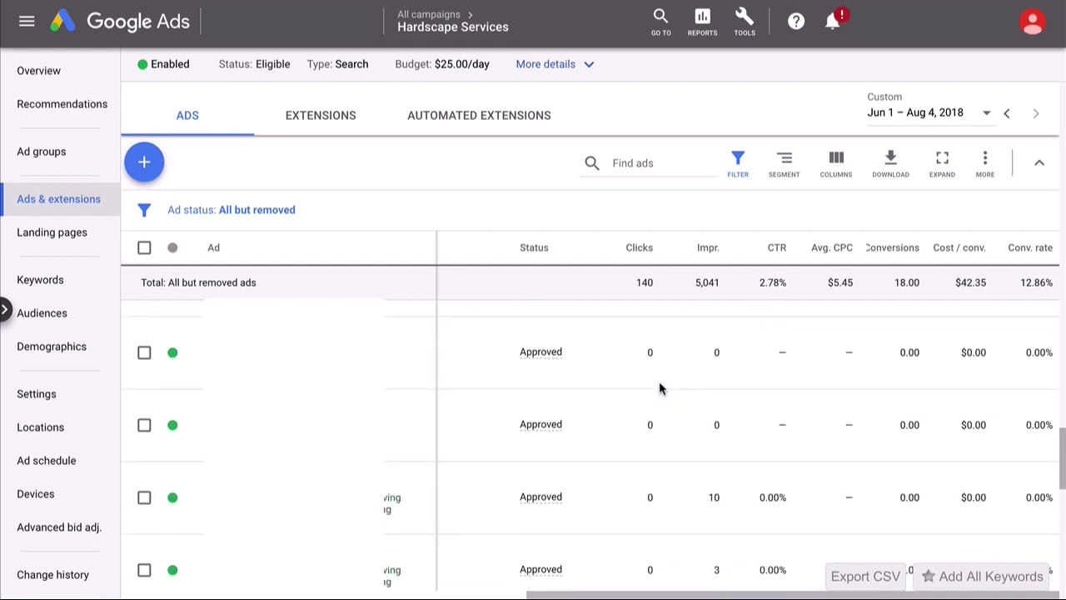
scroll(659, 450, "down", 3)
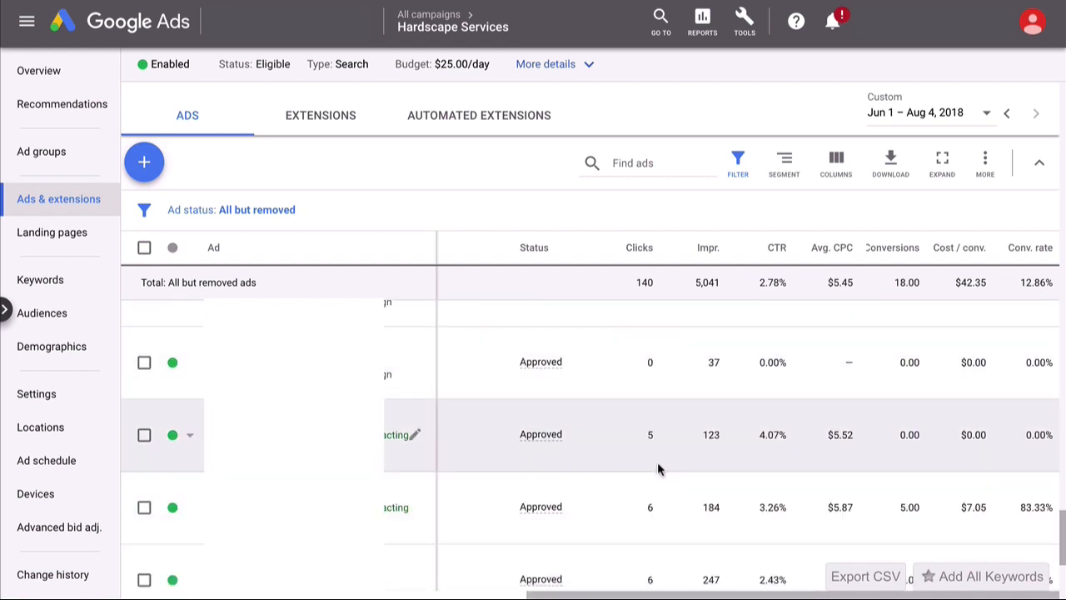
left_click_drag(562, 594, 472, 589)
scroll(458, 439, "up", 1)
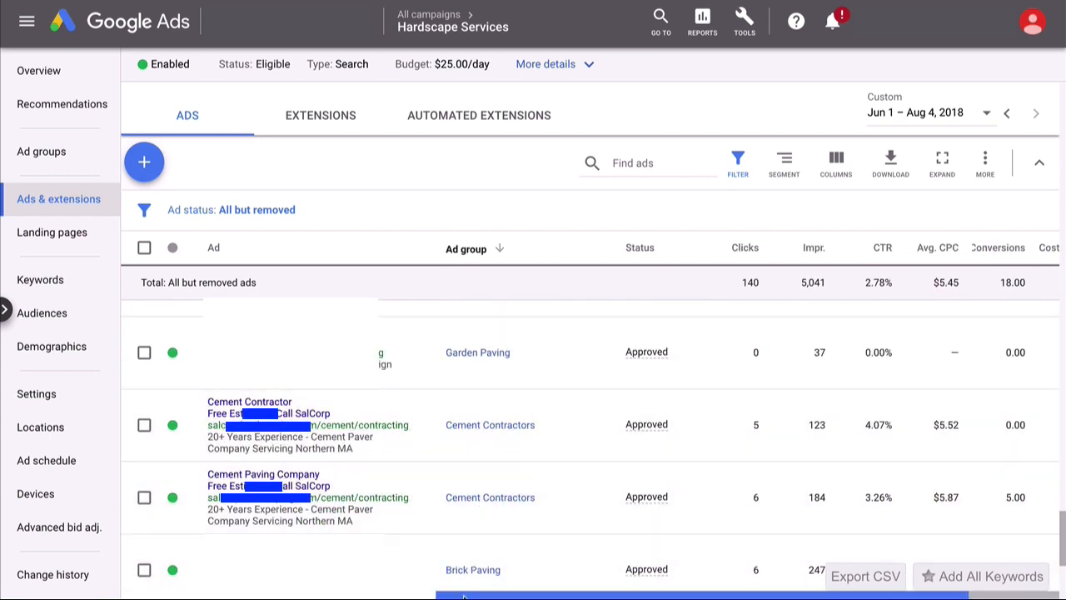
left_click_drag(464, 597, 538, 594)
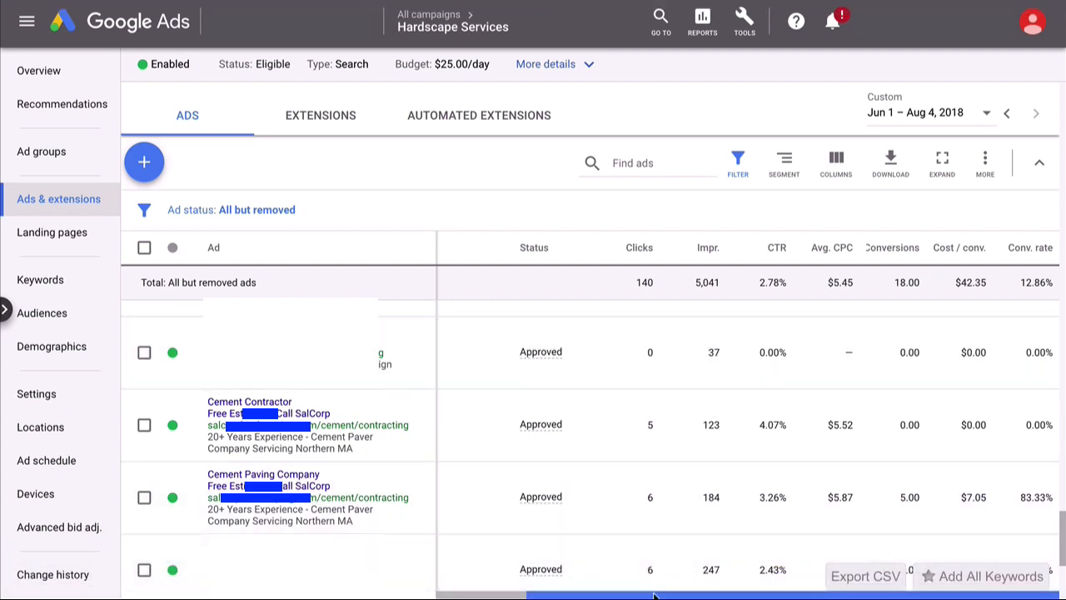
Pause the "Cement Contractor" ad in the Cement Contractors ad group
left_click_drag(655, 594, 568, 594)
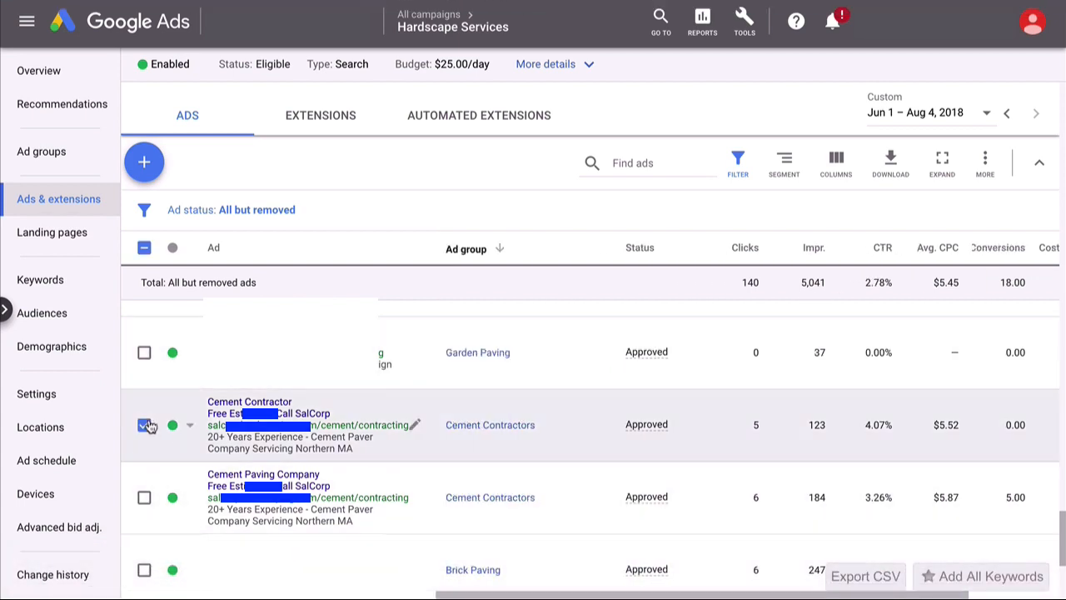
left_click(144, 425)
left_click(188, 427)
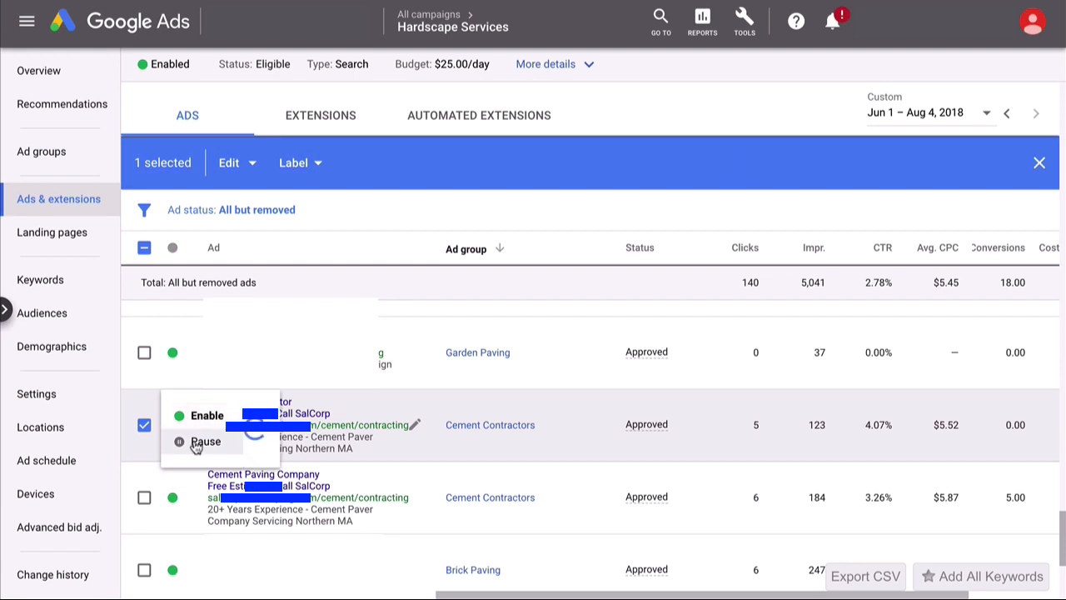
left_click(196, 444)
Duplicate the "Cement Paving Company" ad with Headline 1 changed to "#1 Rated Cement Paving" and save it as a new ad
left_click(414, 497)
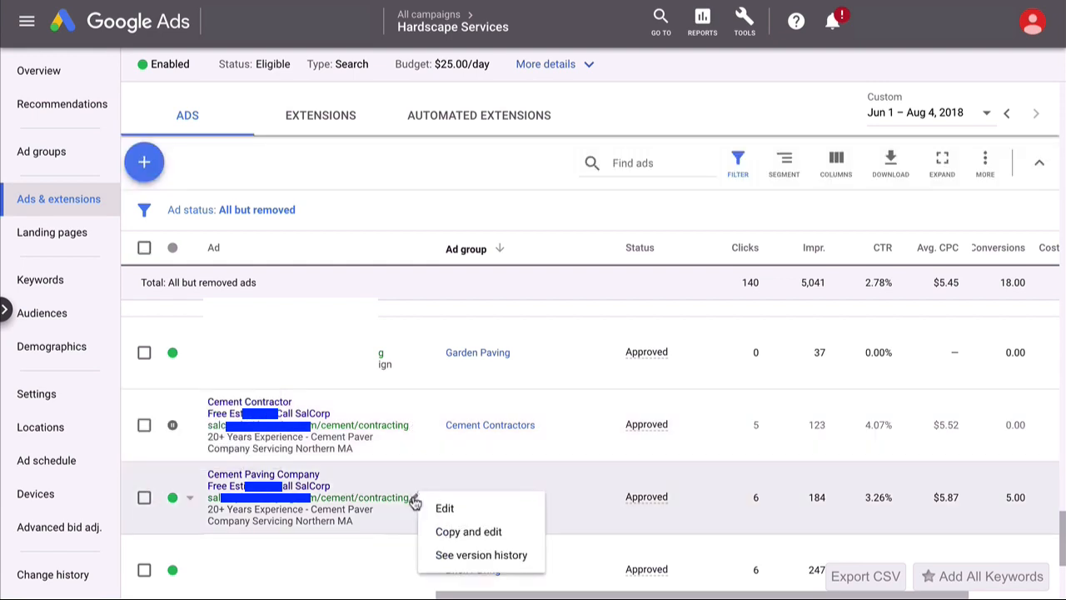
left_click(454, 537)
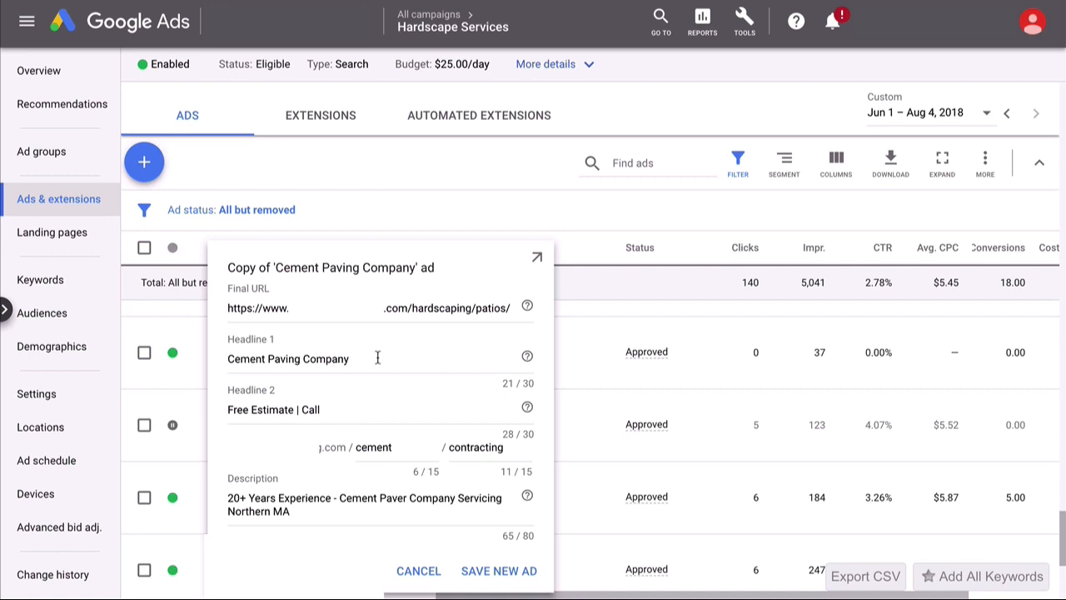
left_click_drag(360, 358, 312, 358)
type("ontractor")
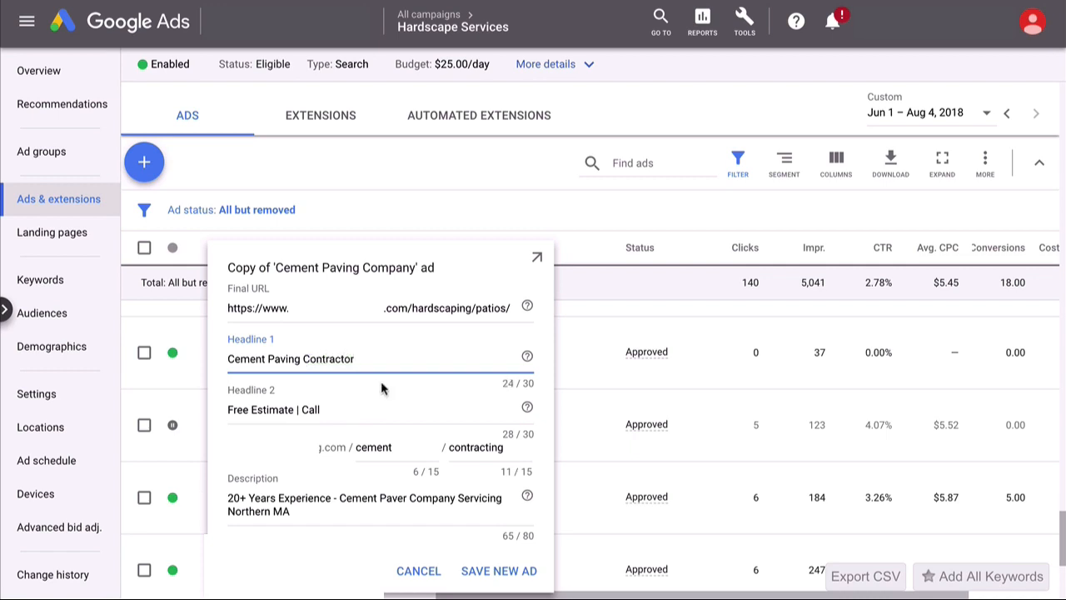
left_click_drag(362, 356, 305, 352)
left_click(308, 359)
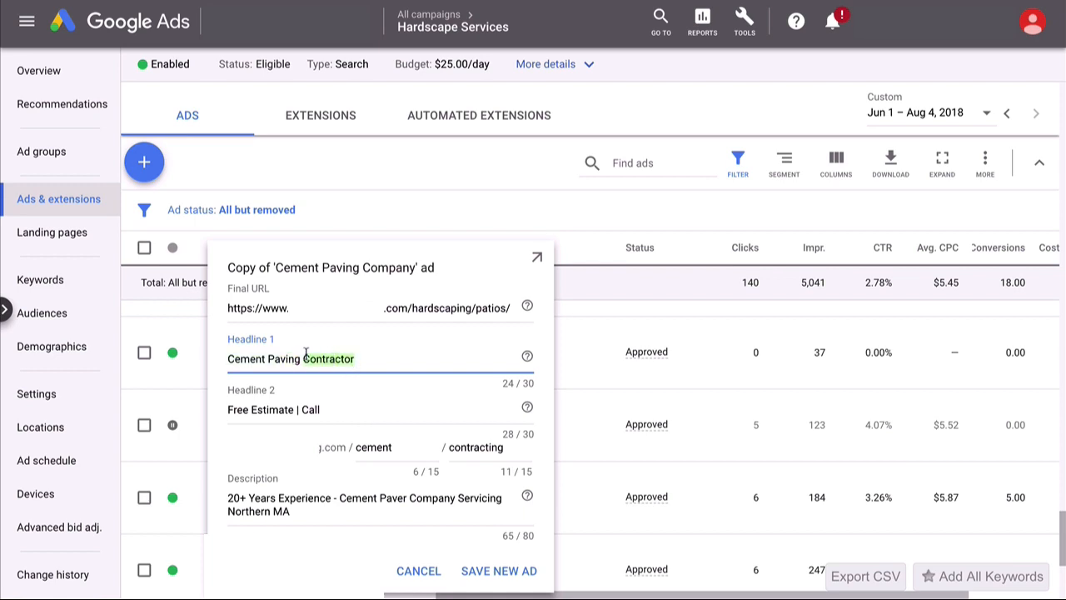
key("BackSpace")
key("BackSpace")
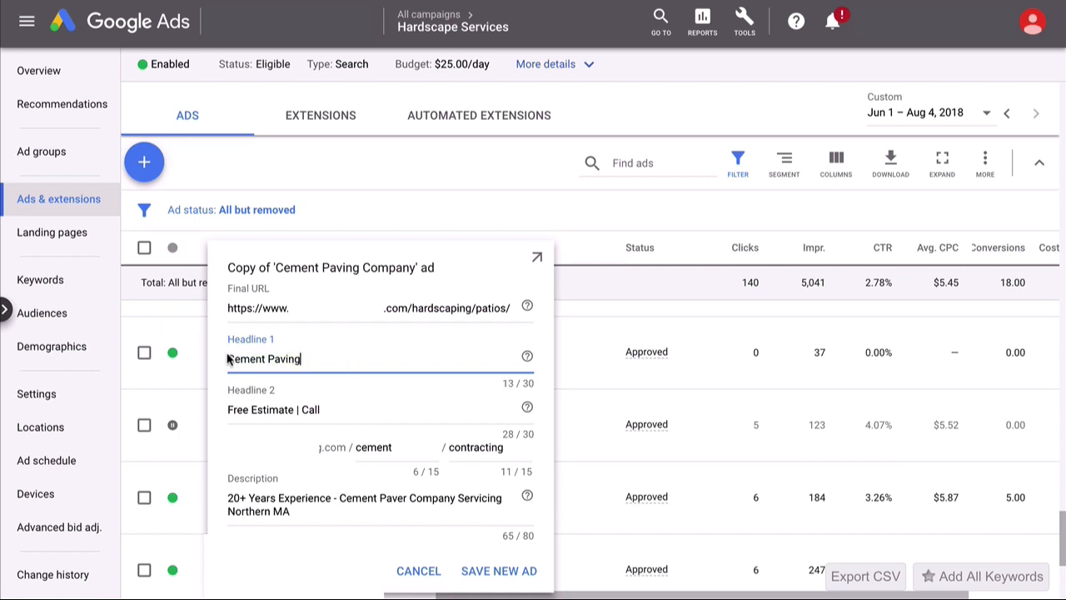
type("#1 Rated")
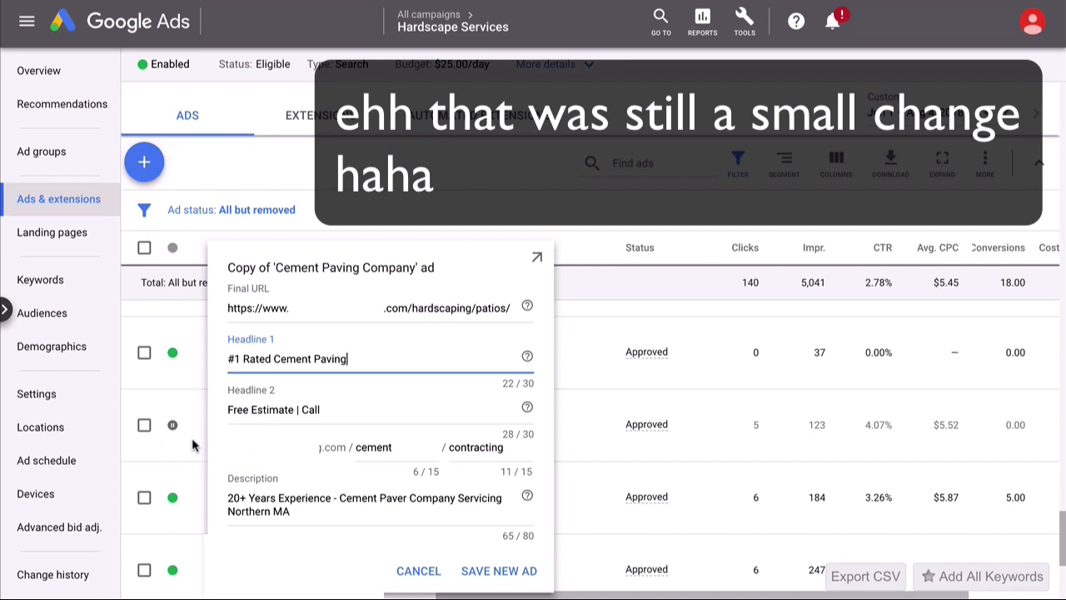
left_click(495, 574)
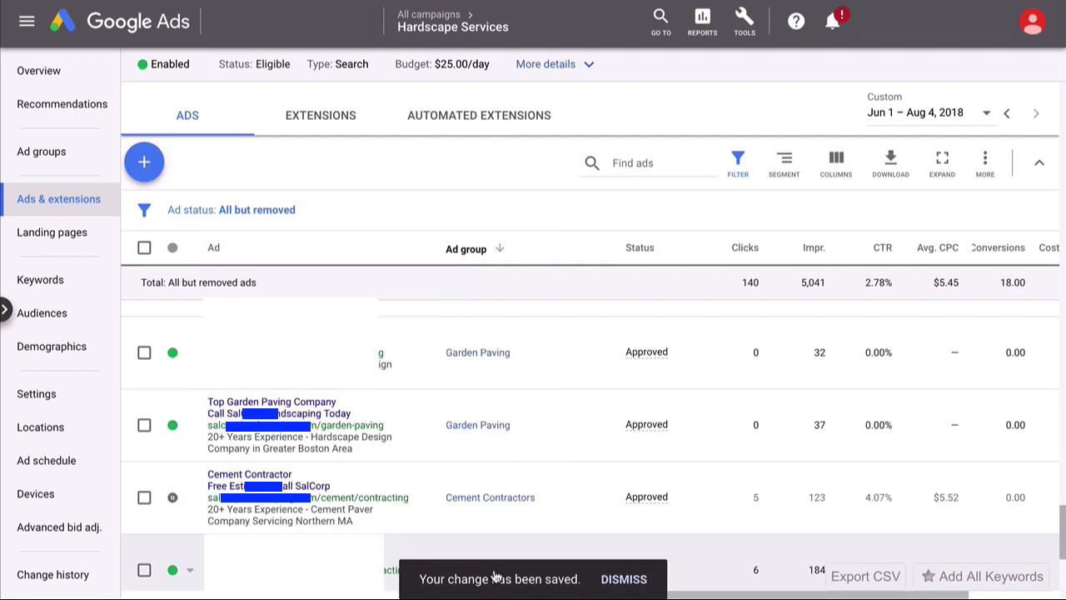
Compare the headline wording, clicks and conversions of the two Brick Paving ads
scroll(495, 575, "down", 3)
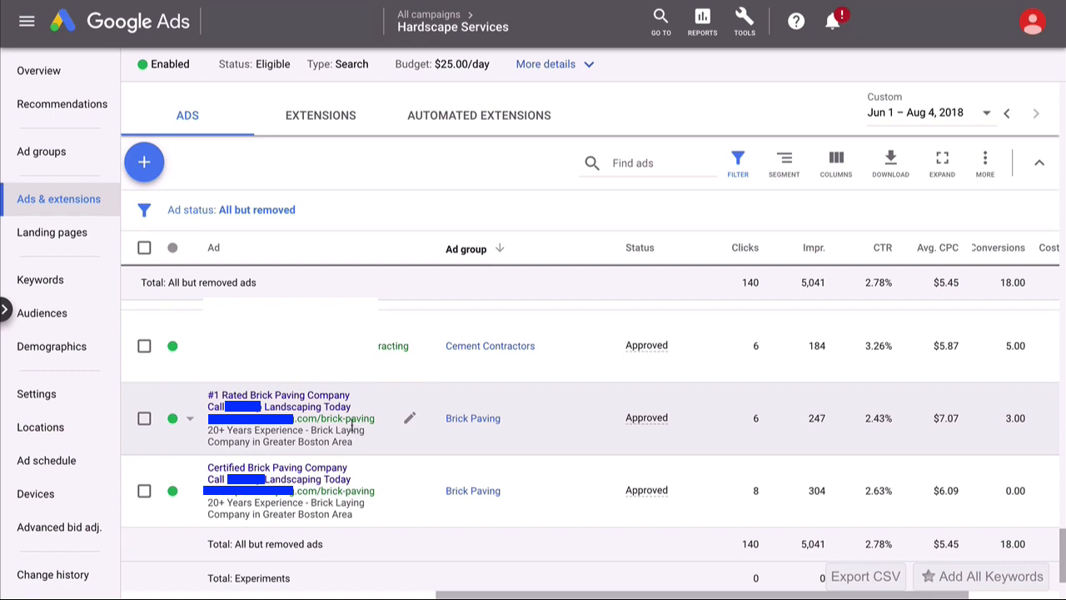
scroll(208, 416, "down", 1)
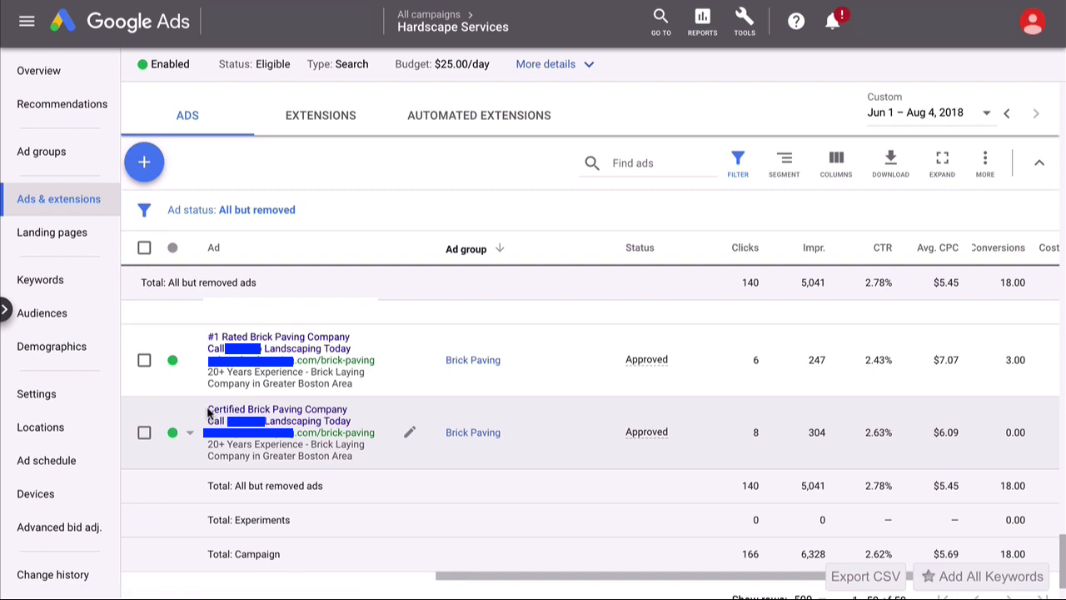
left_click_drag(208, 409, 246, 409)
left_click(246, 412)
left_click(165, 495)
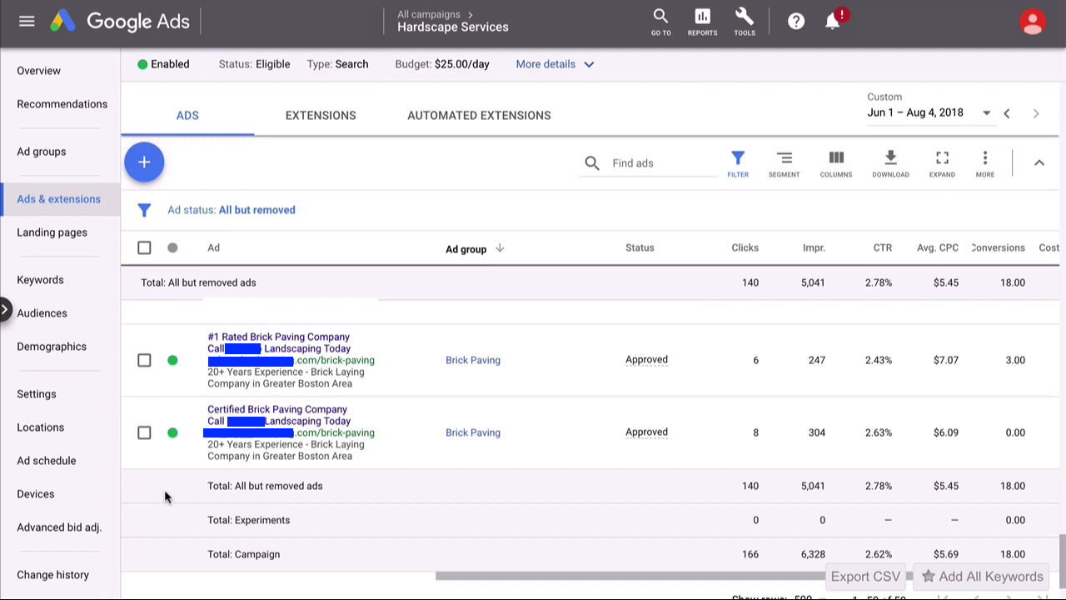
Pause the "Certified Brick Paving Company" ad in the Brick Paving ad group
left_click(146, 433)
left_click(190, 435)
left_click(200, 446)
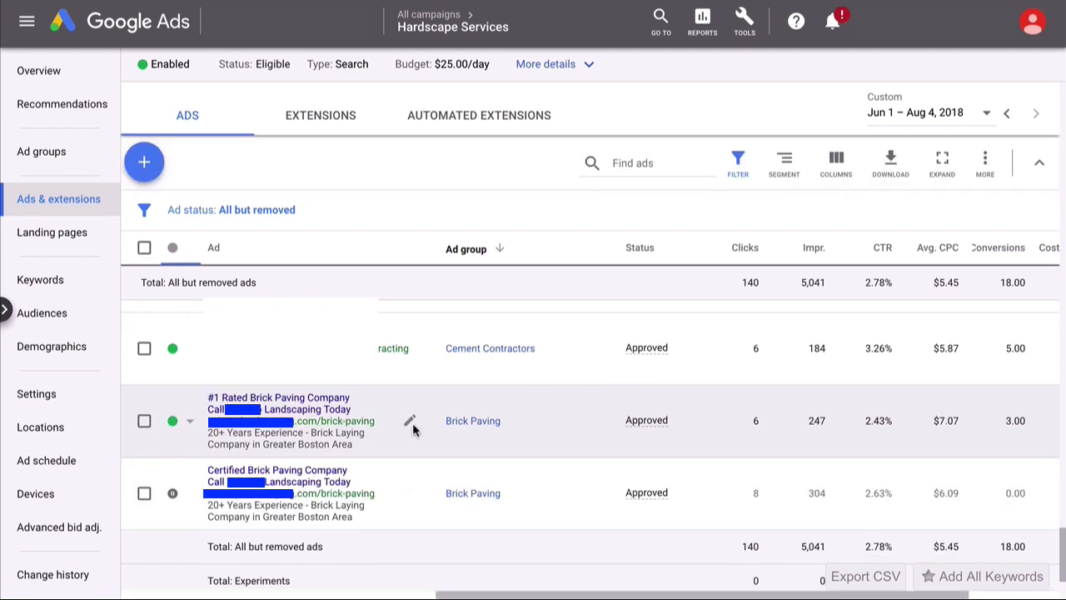
Duplicate the "#1 Rated Brick Paving Company" ad with Headline 1 shortened to "Brick Paving Company" and save it as a new ad
left_click(412, 425)
left_click(433, 458)
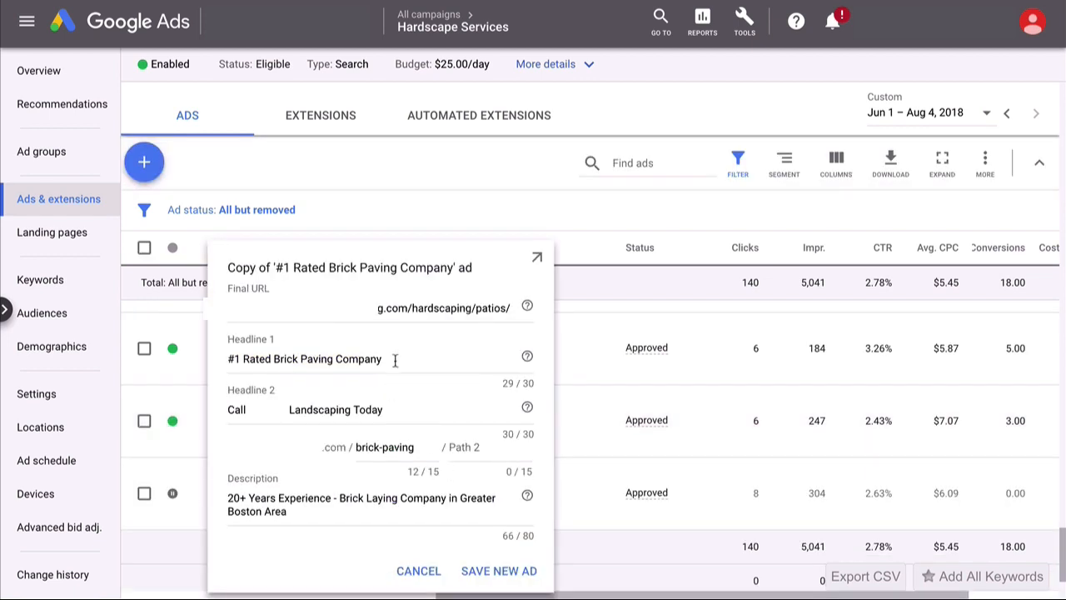
left_click_drag(274, 359, 218, 357)
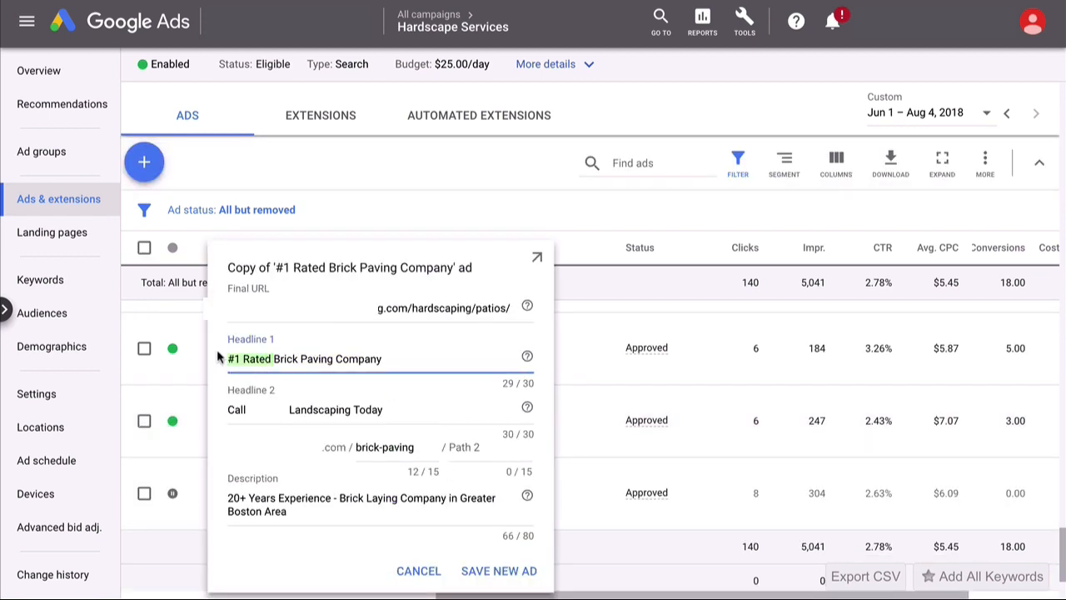
key("BackSpace")
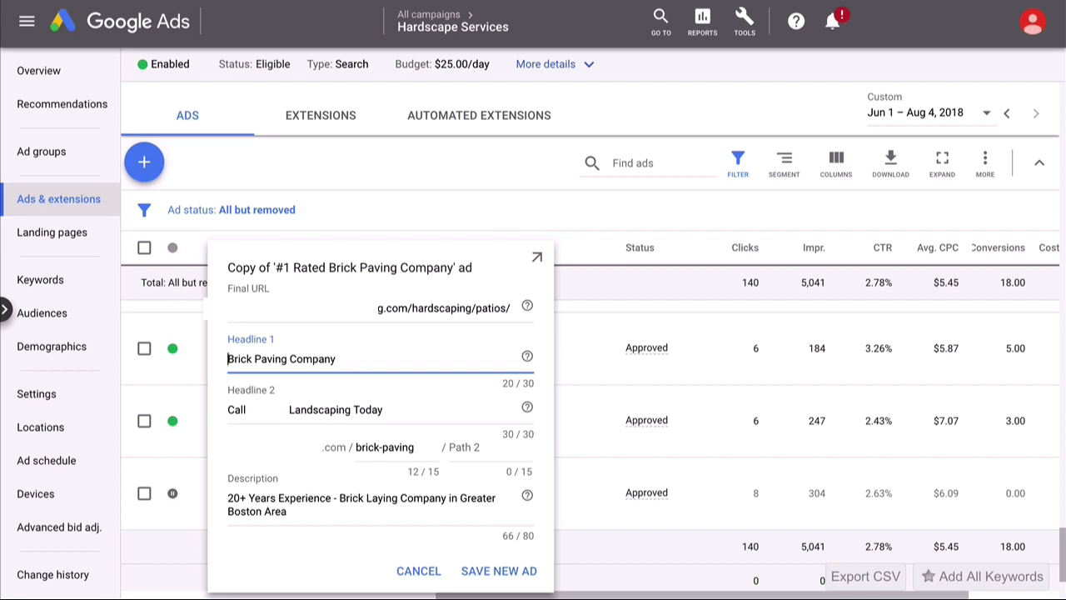
left_click(342, 359)
left_click(500, 571)
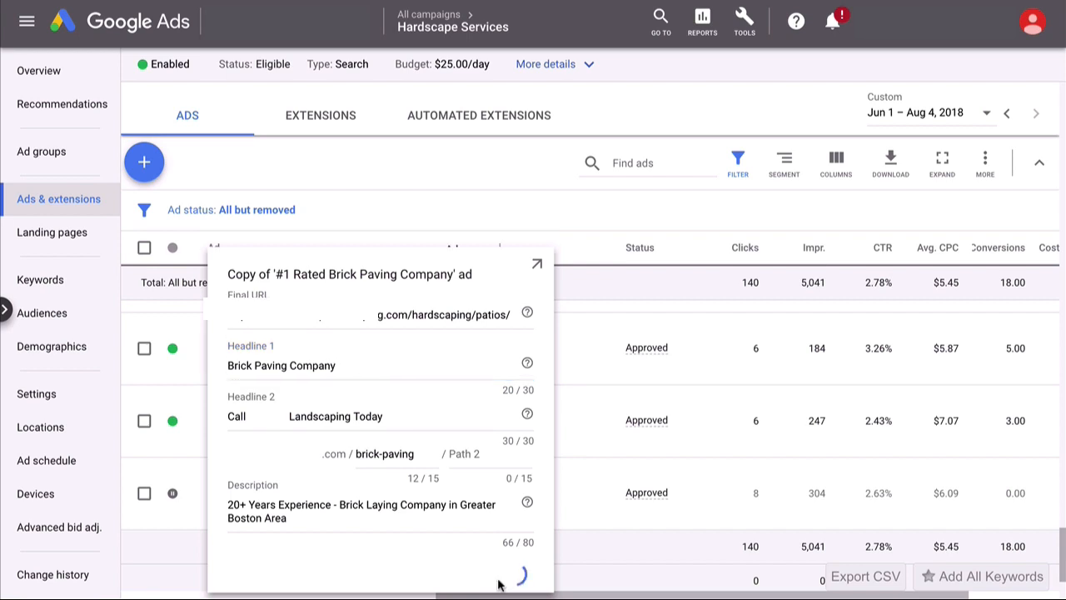
Open the campaign's device report and review each device's bid adjustment, cost per conversion and conversion rate
scroll(700, 429, "up", 6)
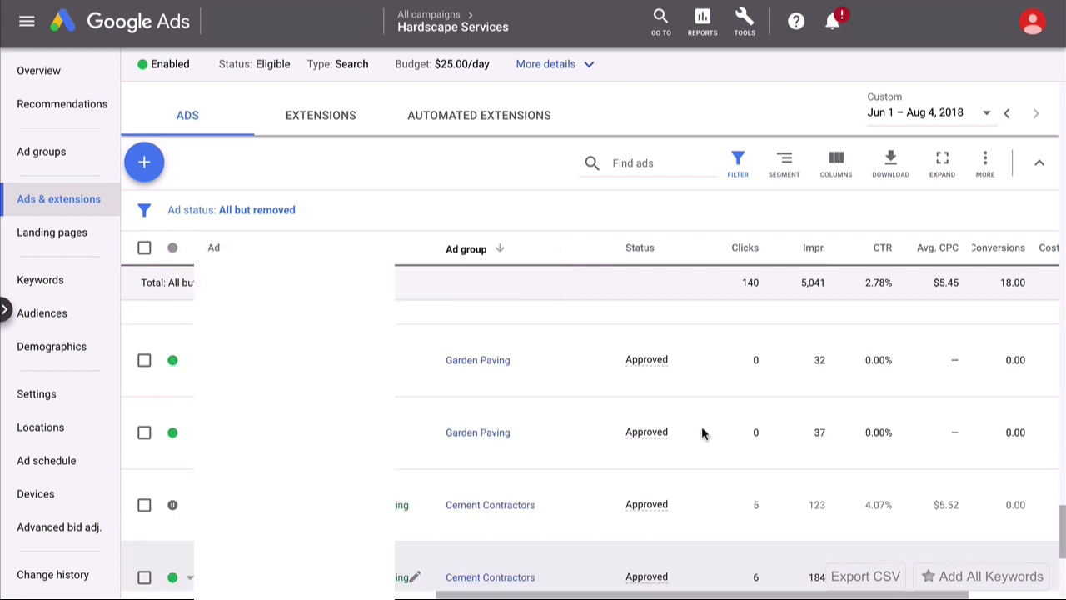
scroll(694, 431, "up", 8)
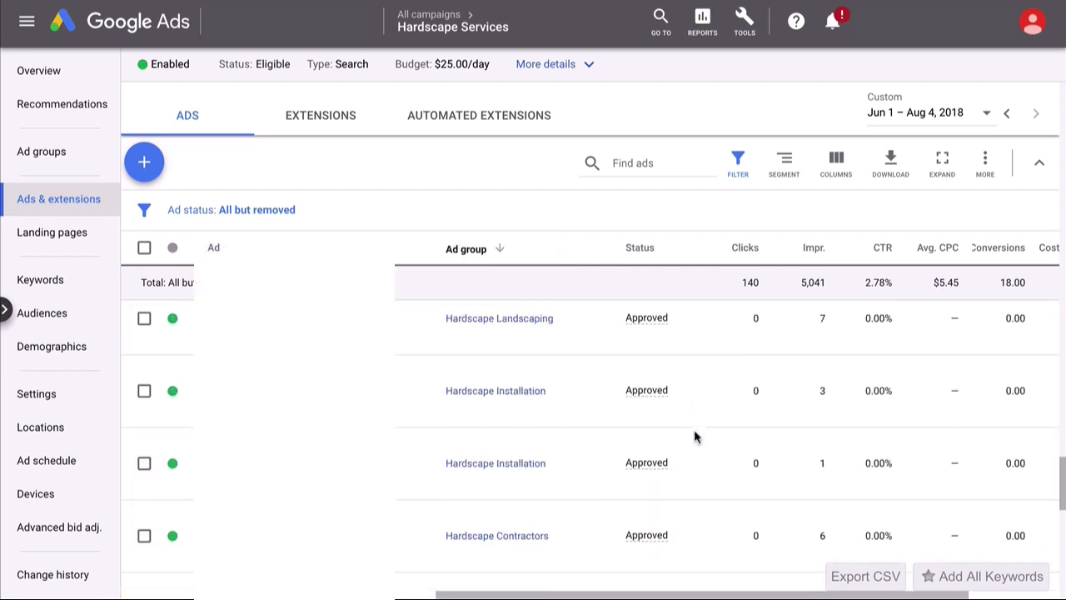
scroll(694, 429, "up", 8)
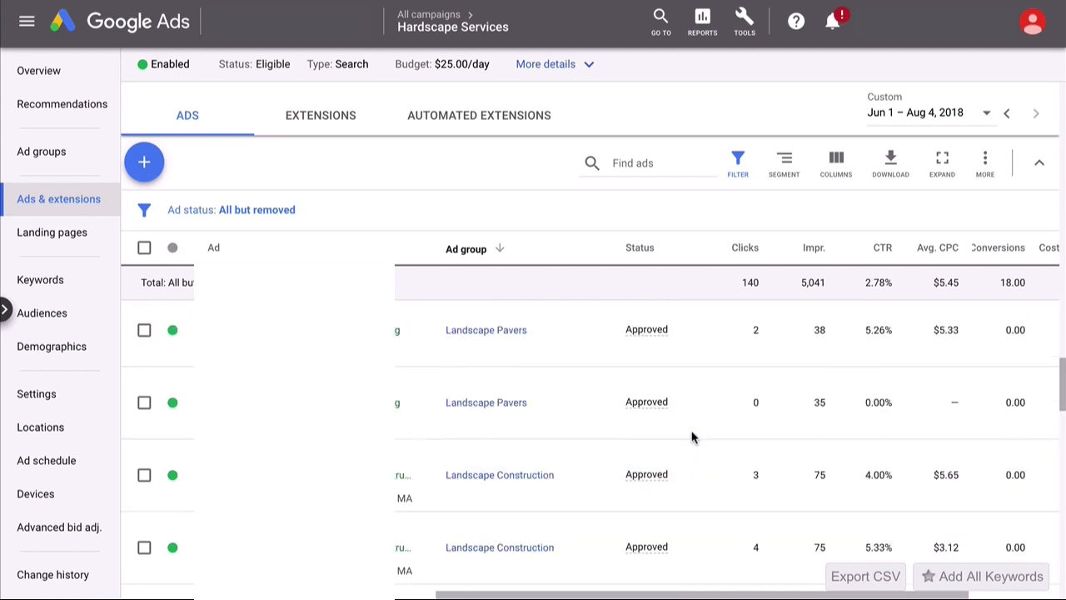
scroll(380, 407, "up", 8)
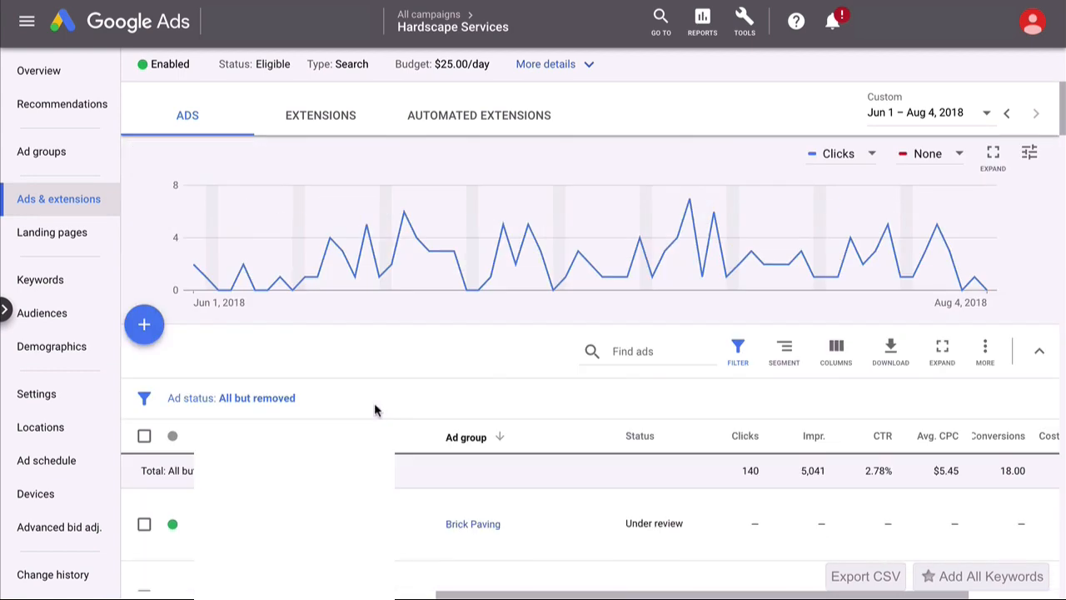
left_click(35, 496)
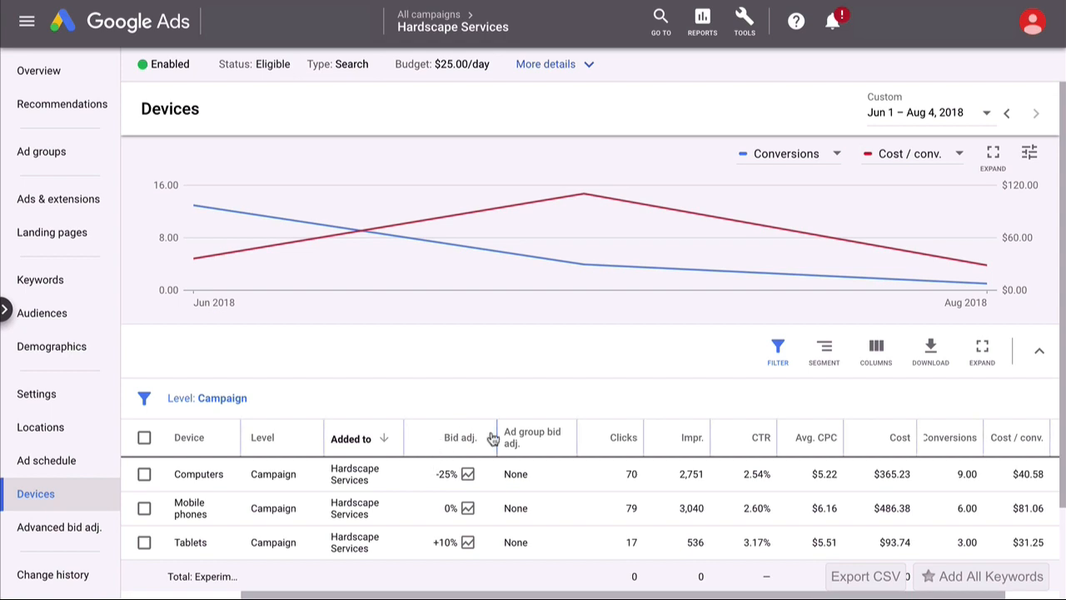
left_click_drag(446, 592, 500, 592)
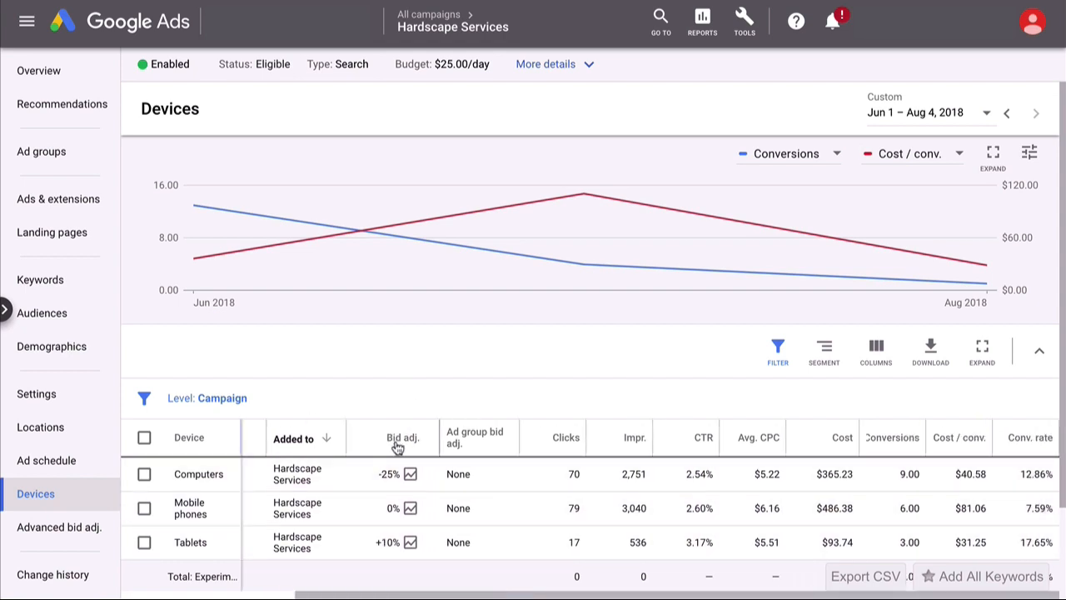
mouse_move(388, 440)
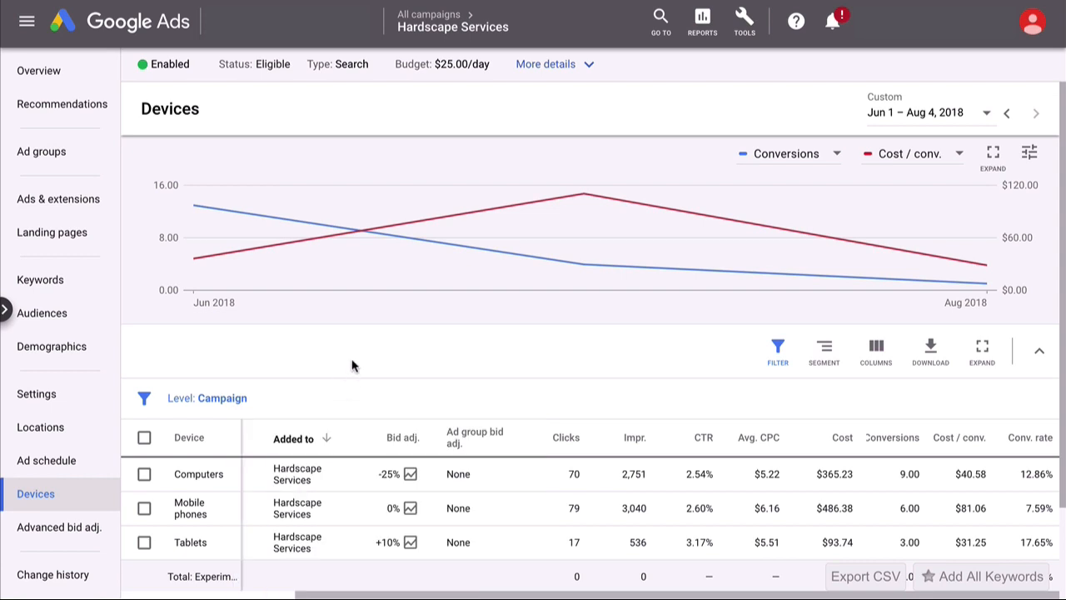
Set the bid adjustment for Computers to 0% and save it
left_click(433, 476)
left_click_drag(519, 489, 546, 492)
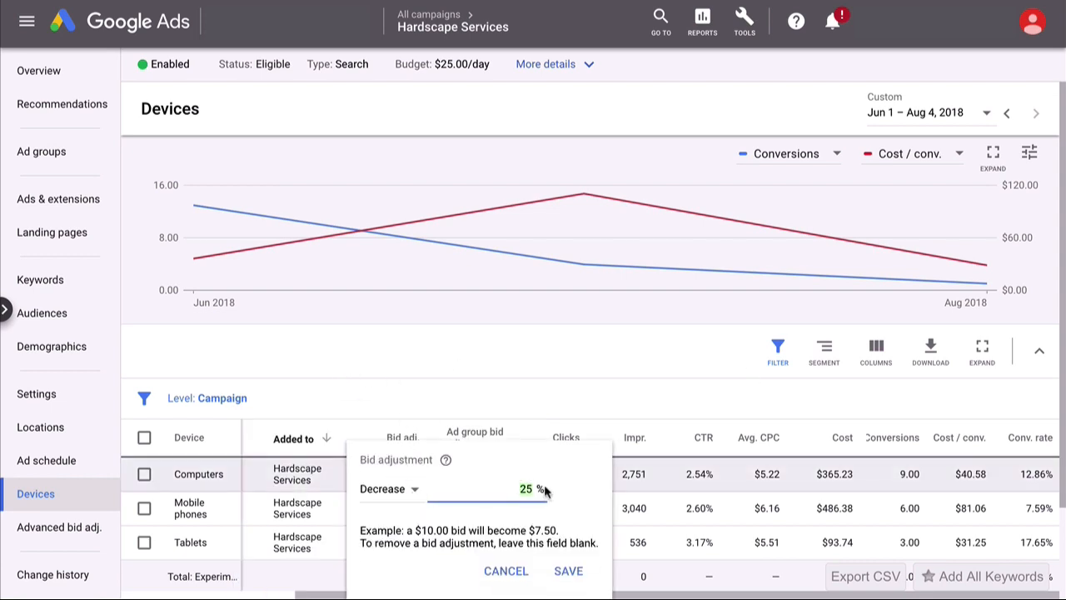
type("0")
left_click(568, 571)
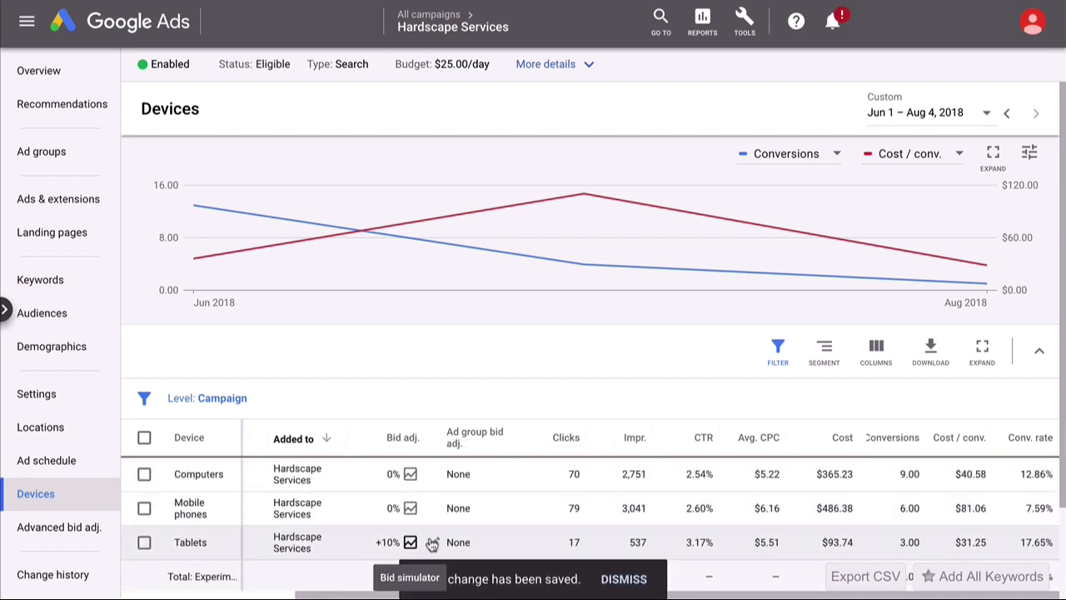
Set the bid adjustment for Tablets to 0% and save it
left_click(434, 543)
left_click_drag(516, 489, 543, 490)
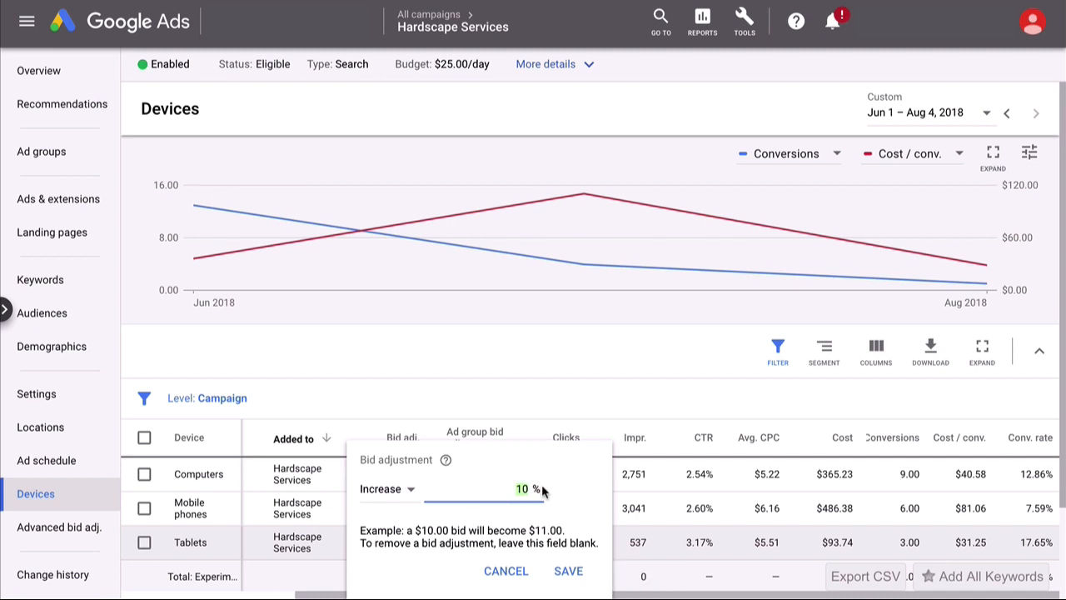
type("0")
key("Return")
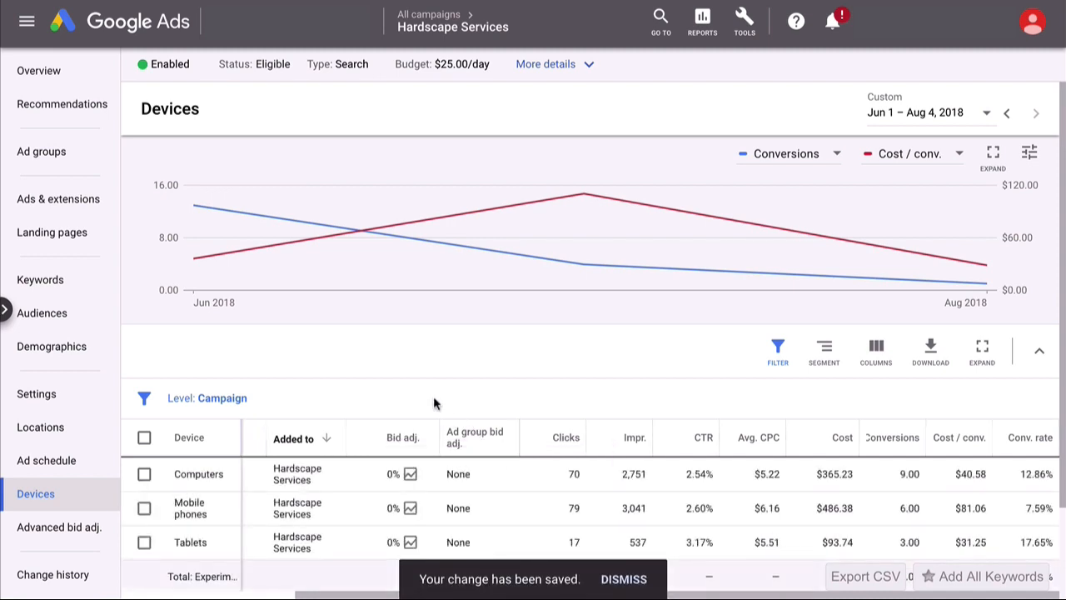
left_click(435, 397)
left_click(436, 358)
scroll(426, 366, "down", 1)
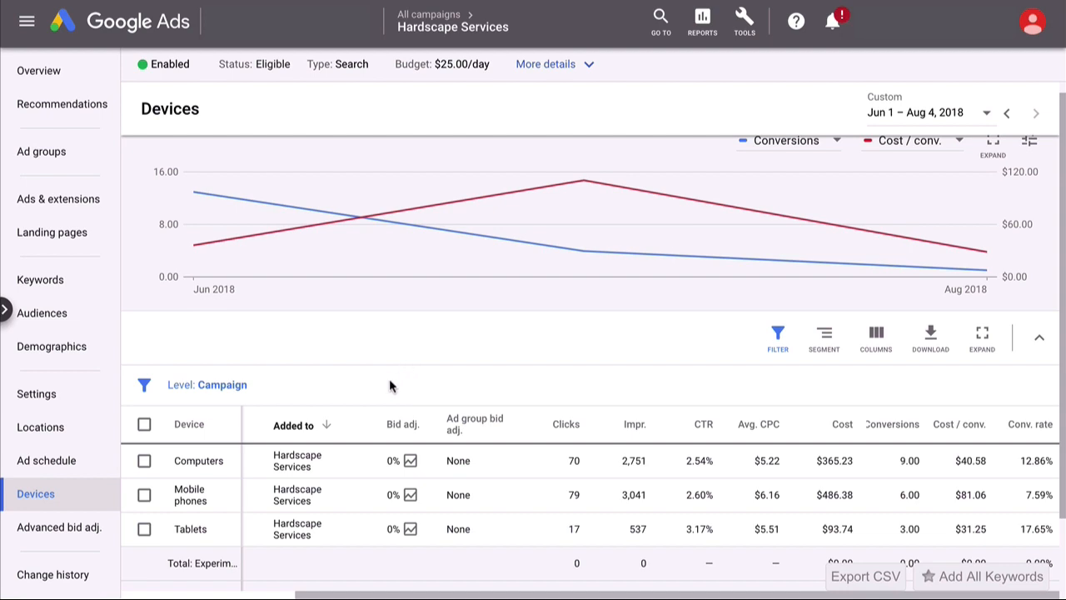
left_click(429, 460)
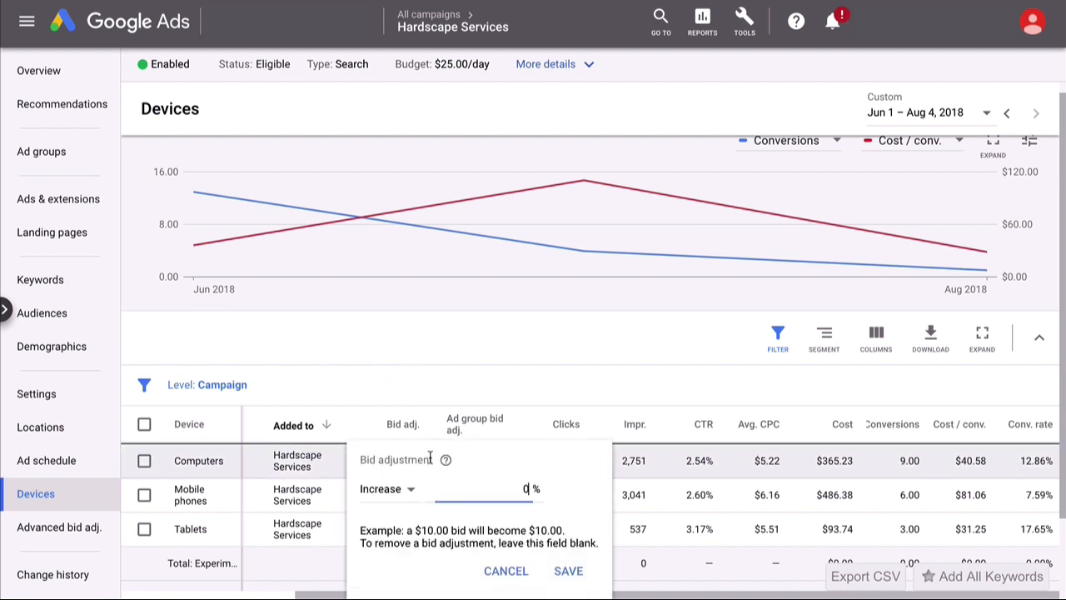
left_click(373, 377)
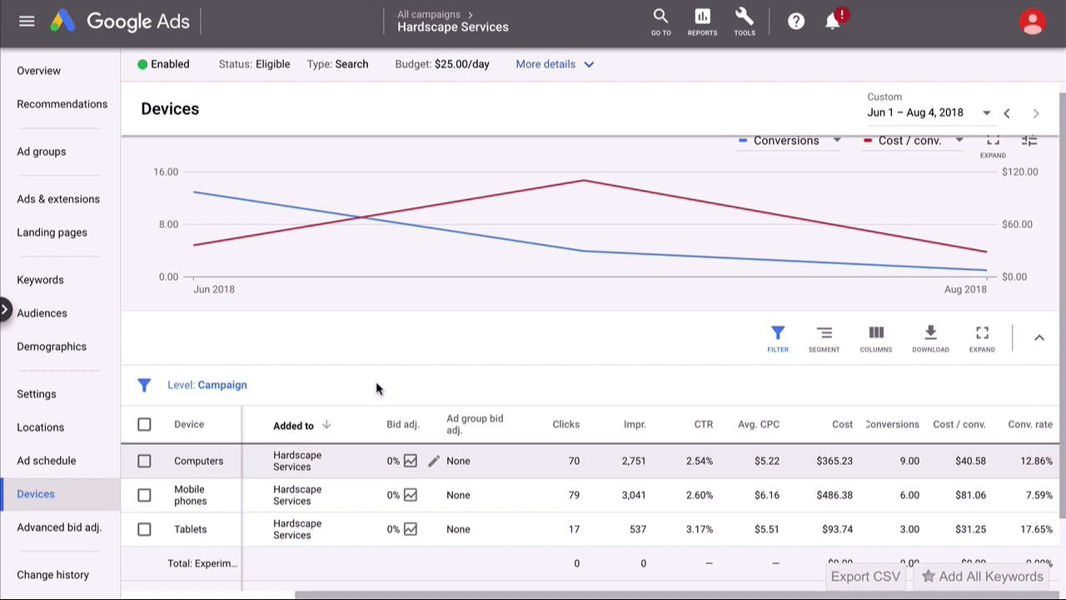
left_click(433, 460)
left_click(403, 490)
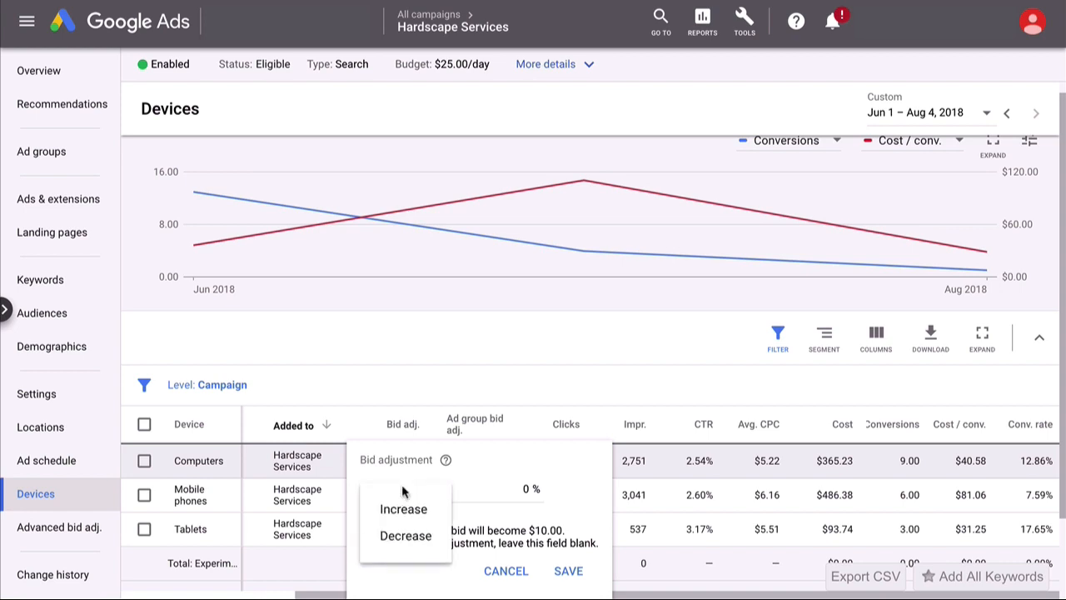
left_click(333, 381)
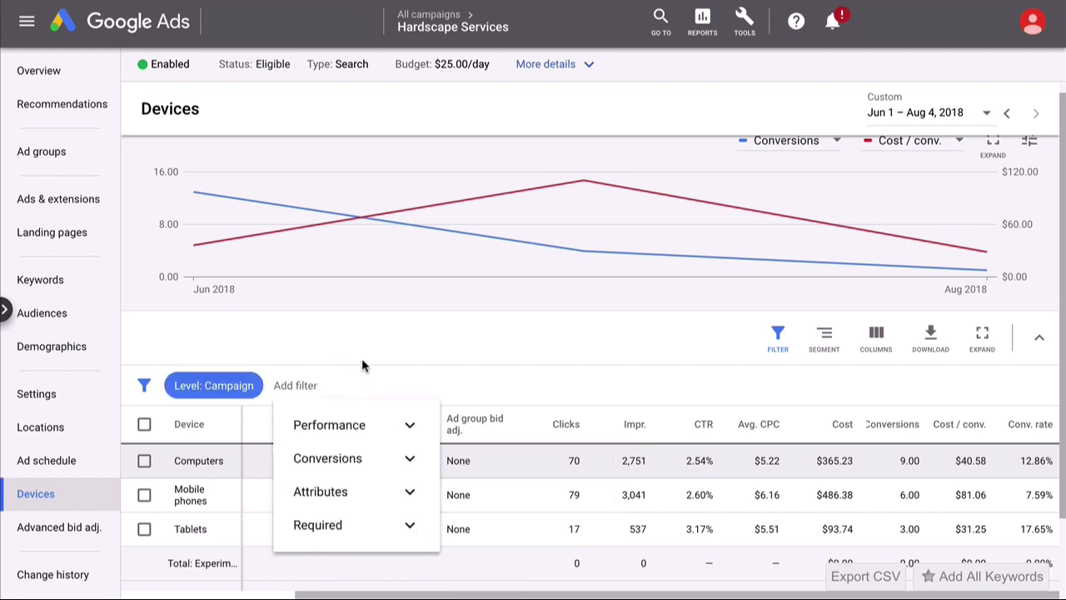
left_click(362, 358)
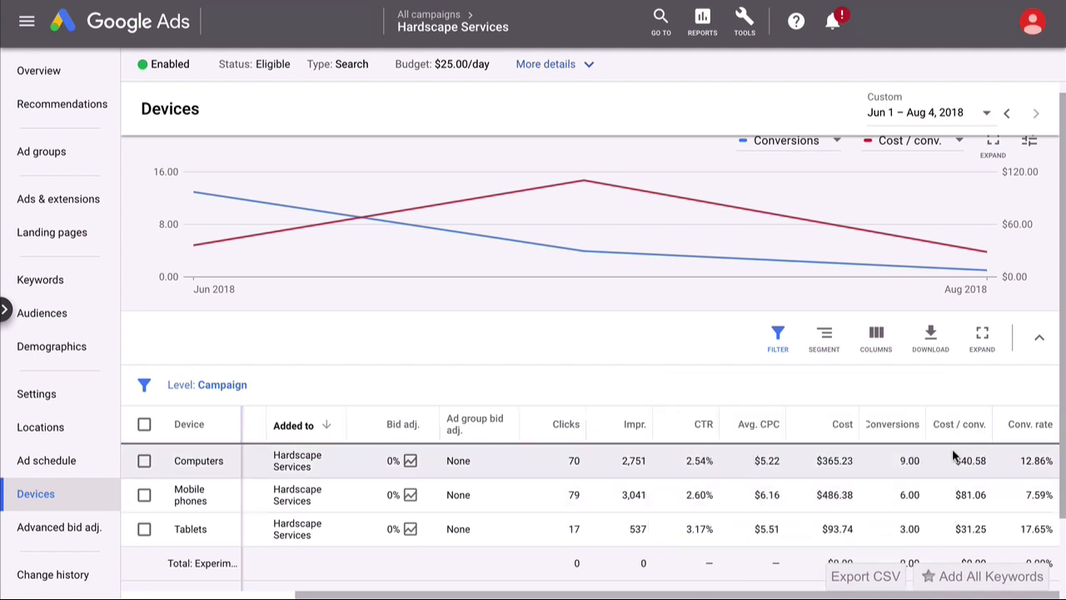
Set the bid adjustment for Mobile phones to a 15% decrease and save it
mouse_move(964, 429)
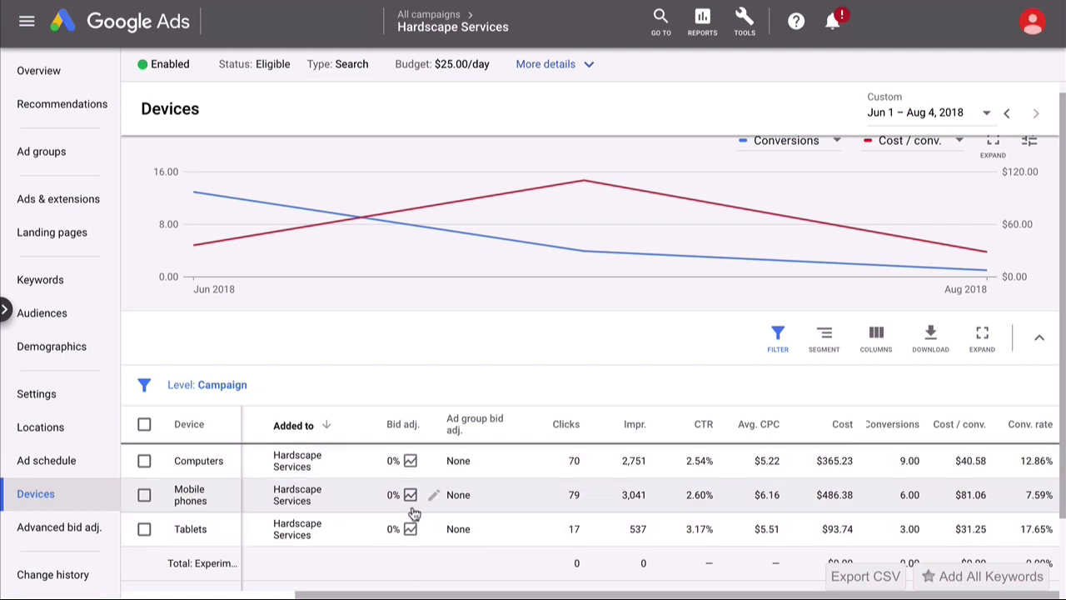
left_click(435, 496)
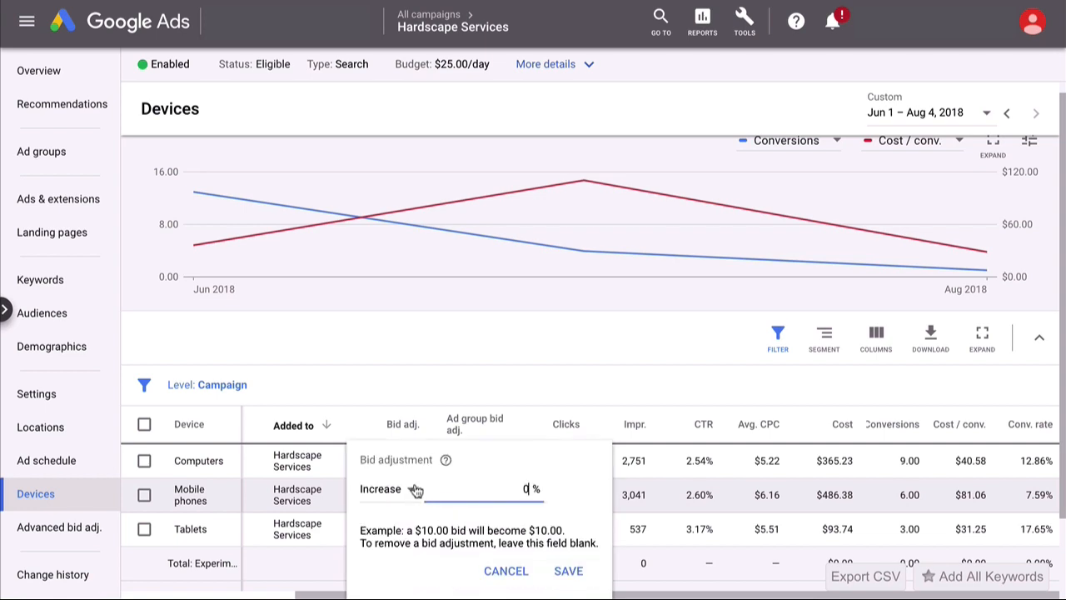
left_click(411, 492)
left_click(400, 530)
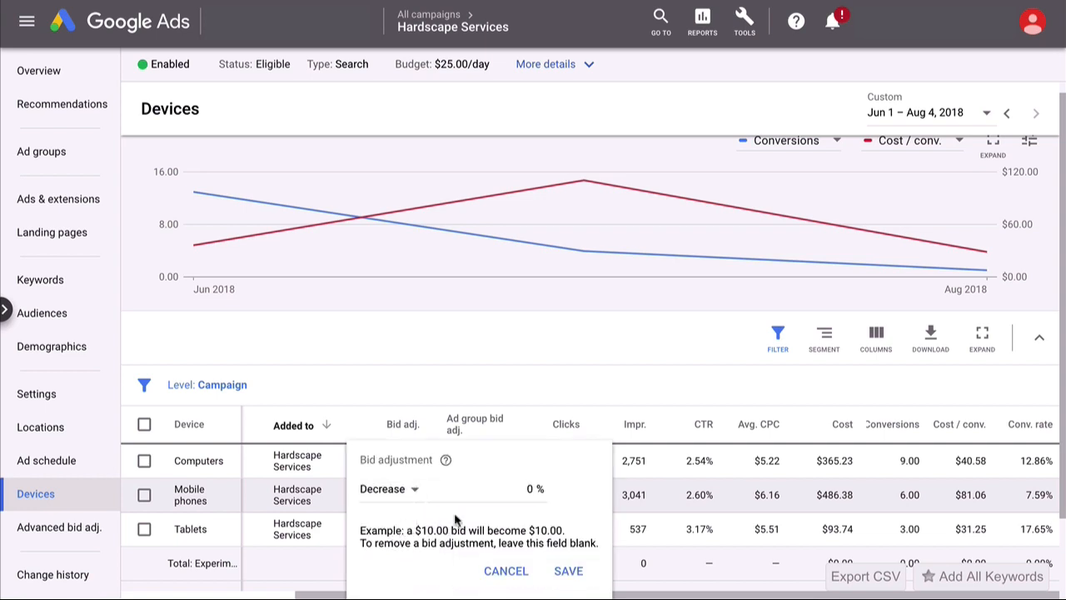
left_click(530, 488)
key("BackSpace")
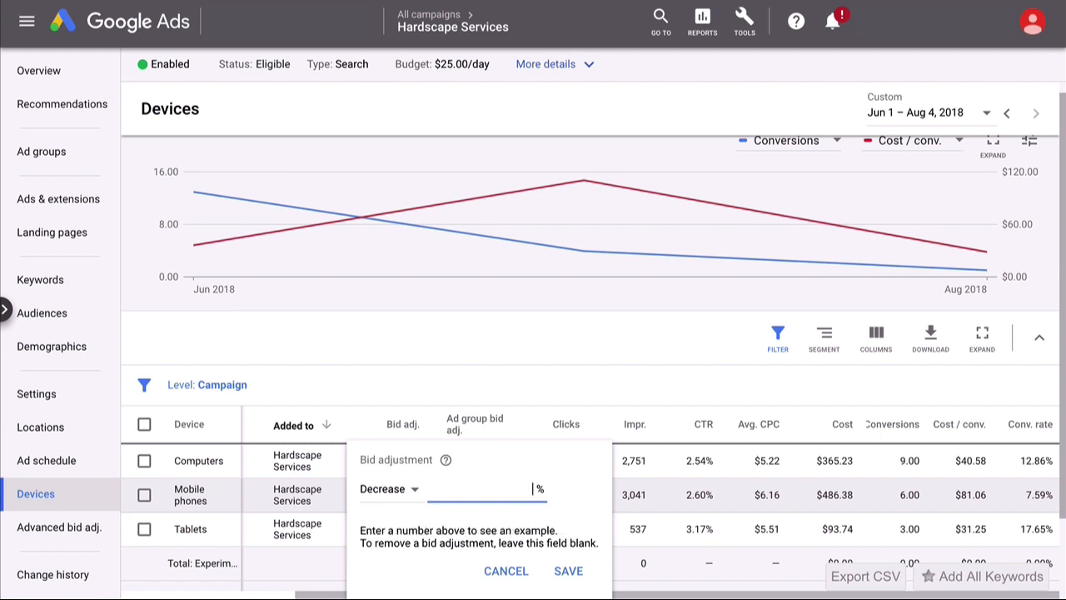
type("15")
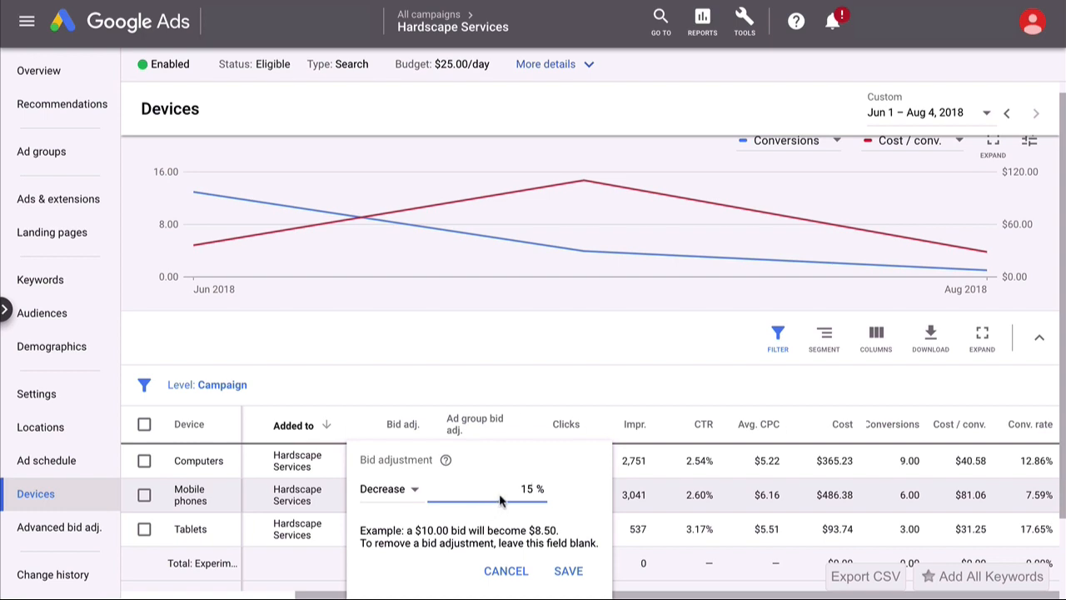
left_click(566, 570)
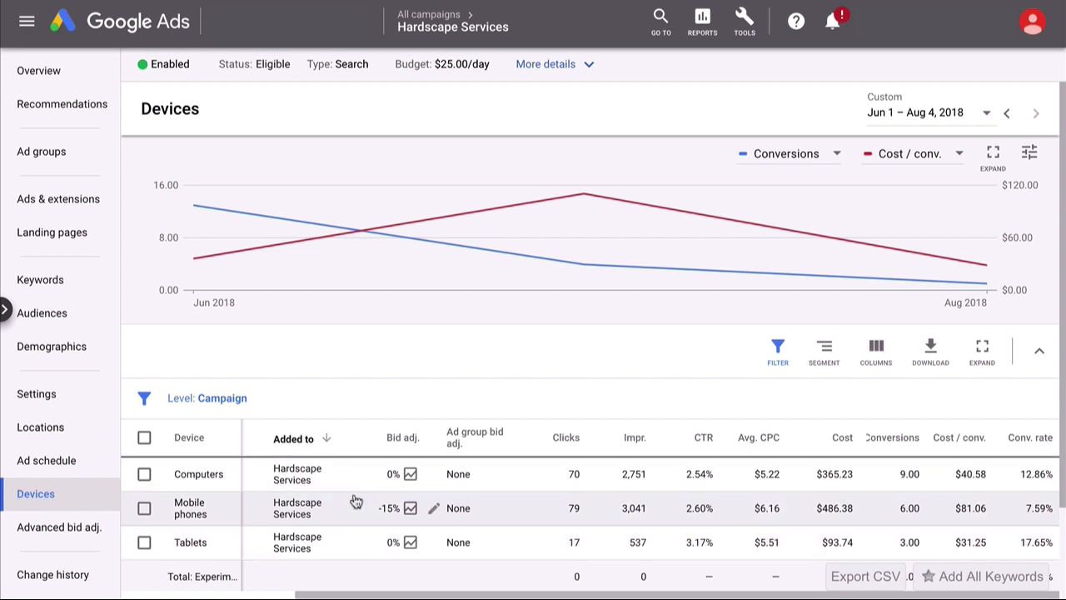
Open the campaign's ad schedule and review cost per conversion and conversion rate by day of the week
left_click(42, 461)
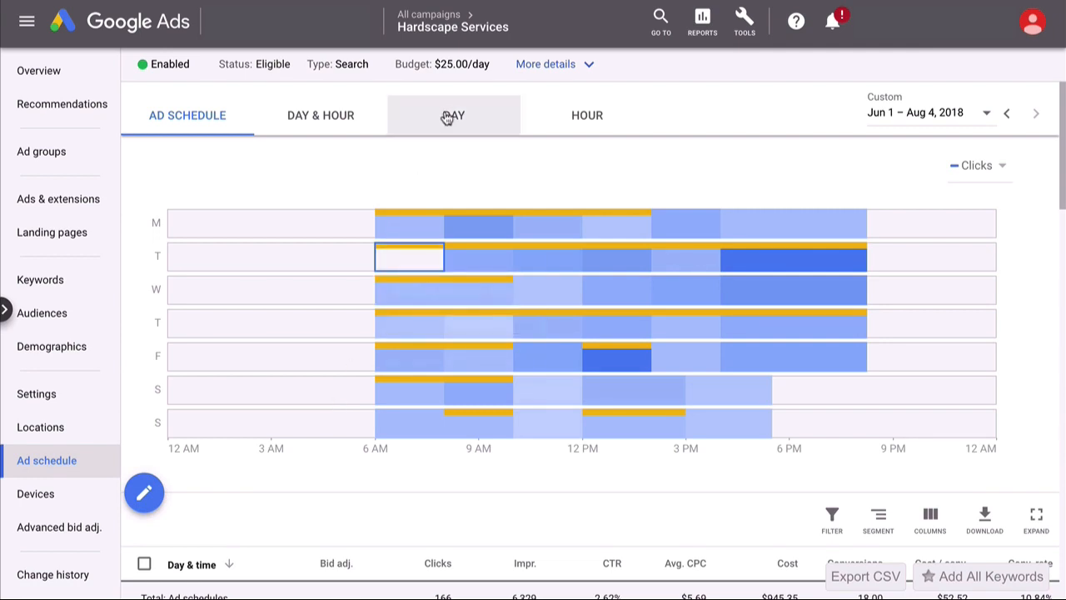
left_click(448, 118)
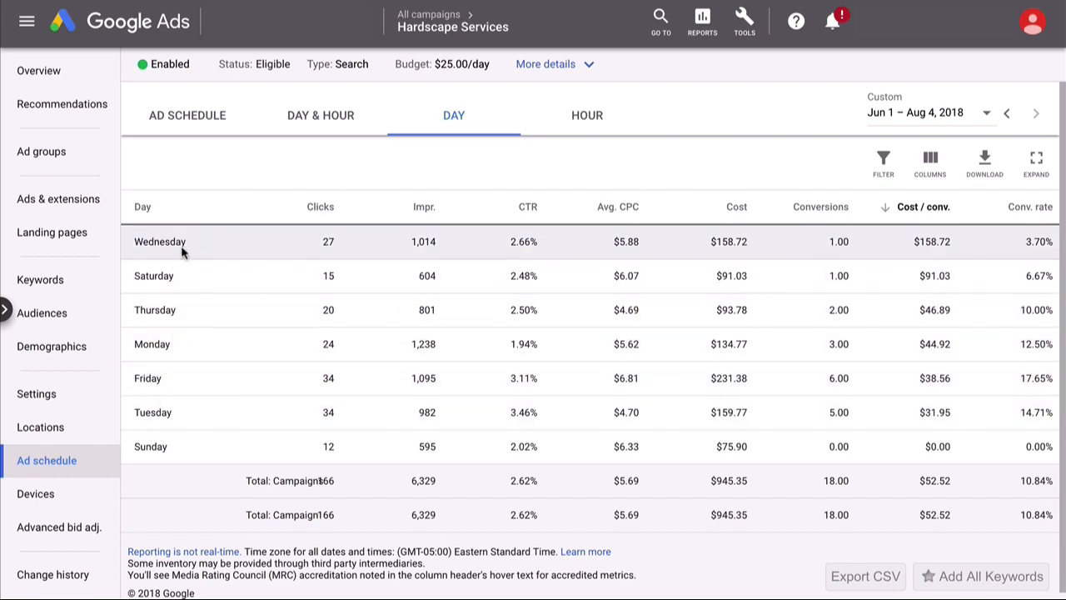
left_click(200, 131)
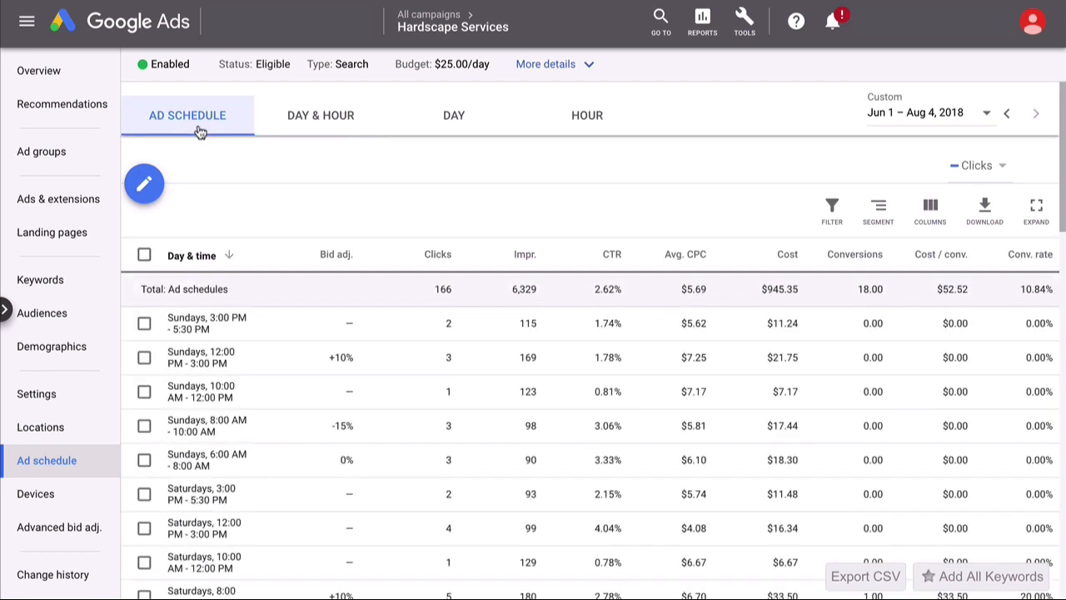
scroll(148, 288, "down", 1)
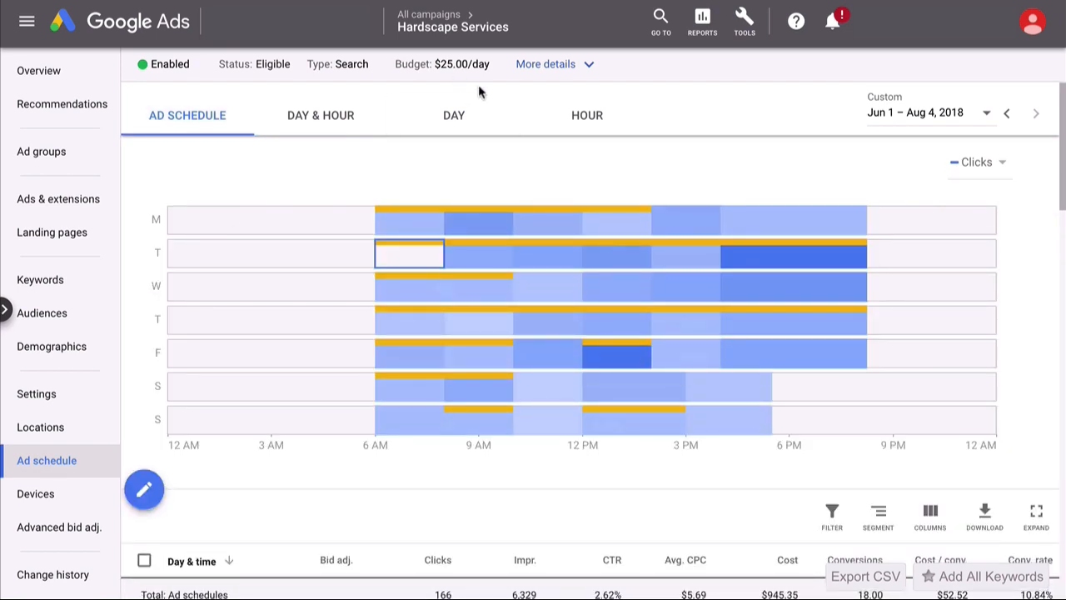
left_click(462, 117)
left_click(183, 122)
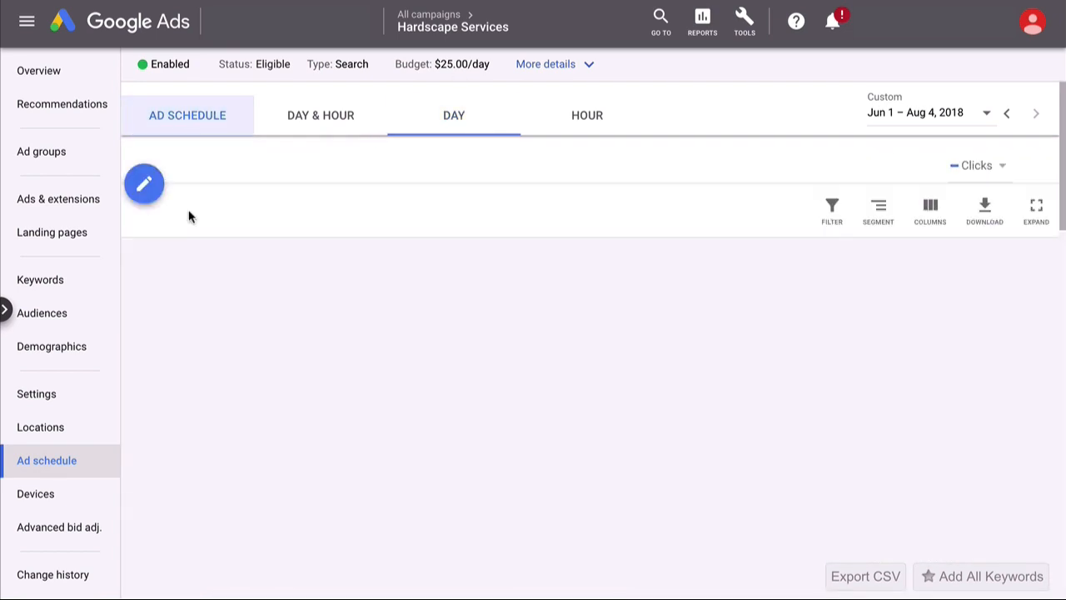
Select all ten Saturday and Sunday time slots in the ad schedule and apply a 30% bid increase to them
scroll(232, 279, "down", 3)
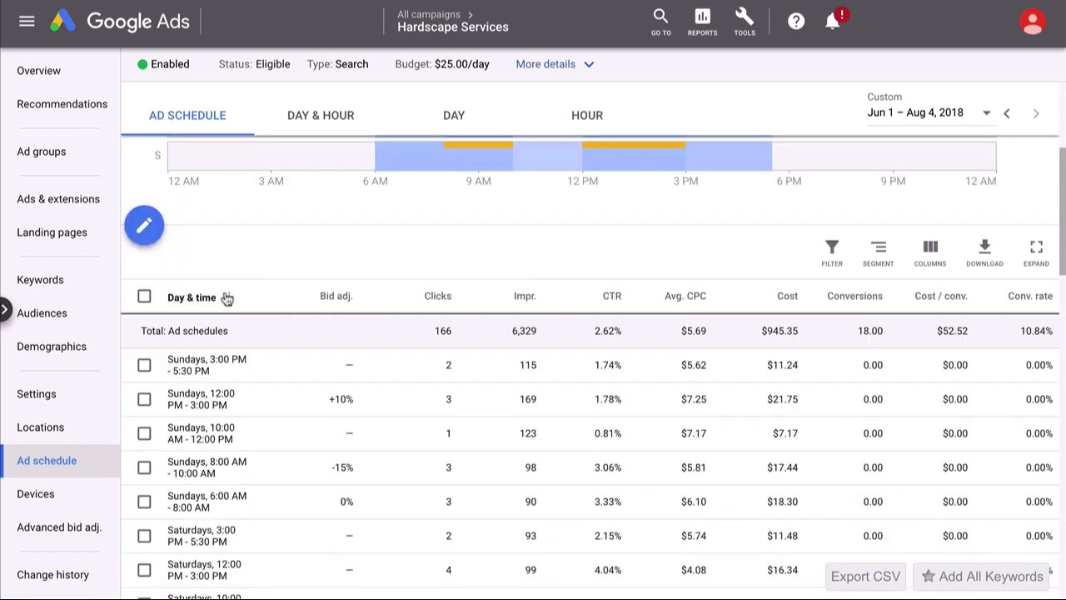
scroll(199, 288, "down", 1)
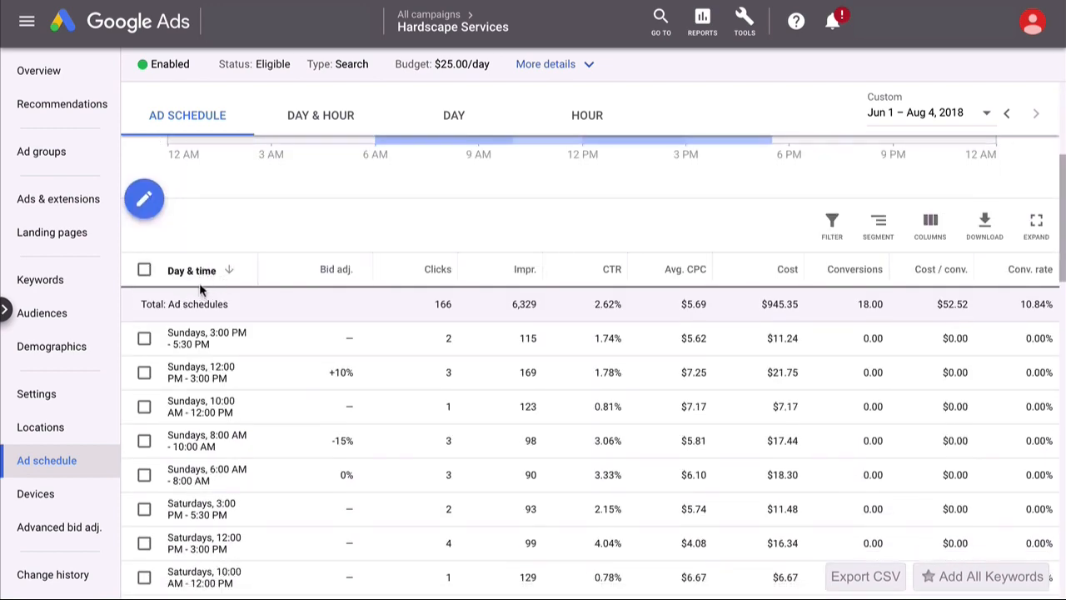
left_click(144, 340)
scroll(145, 343, "down", 3)
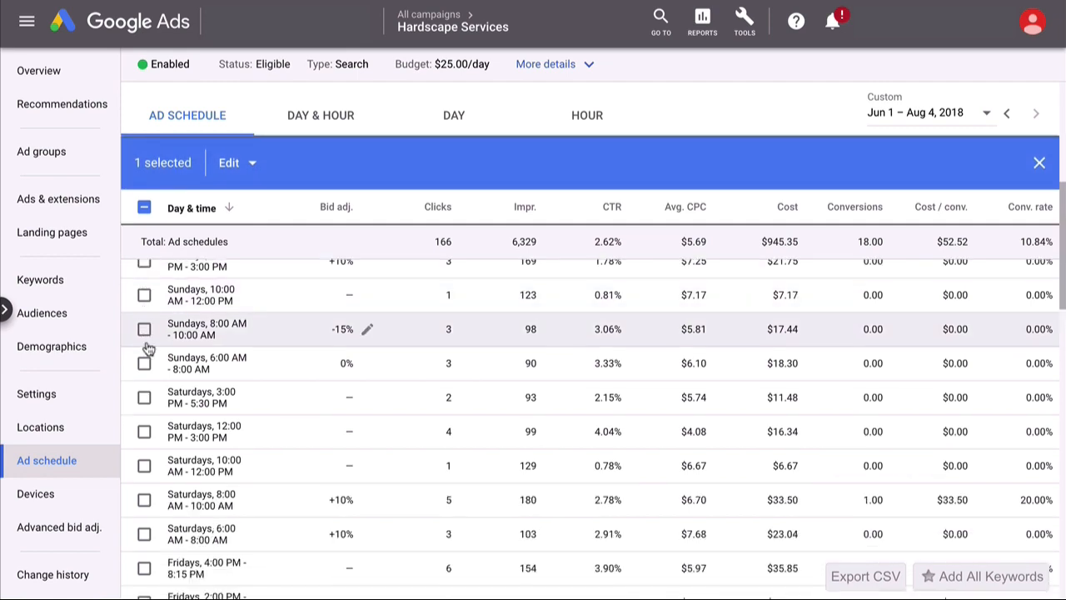
scroll(145, 358, "down", 1)
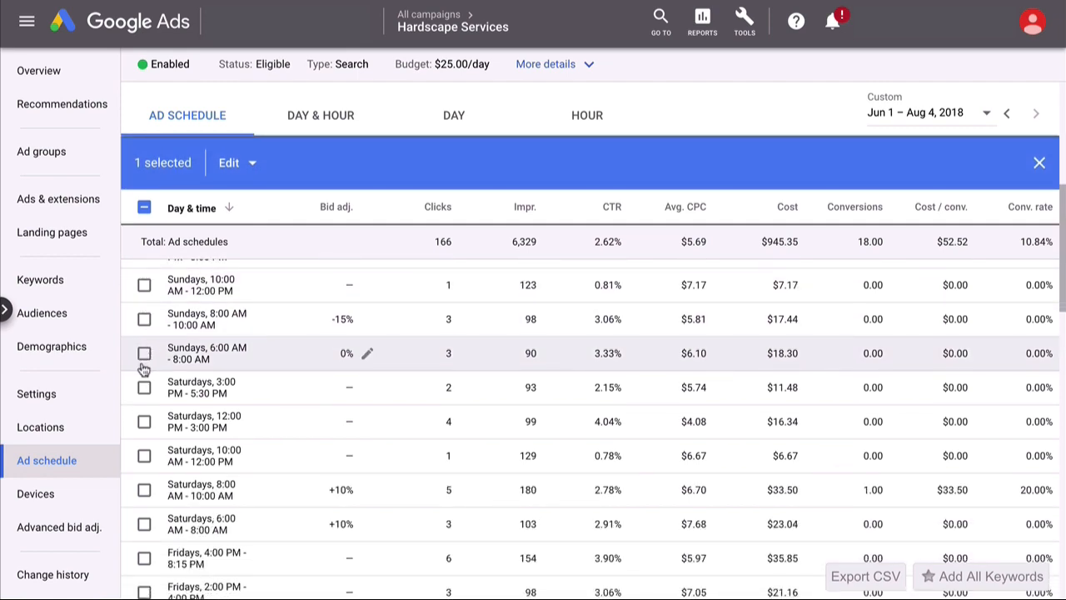
scroll(144, 369, "down", 2)
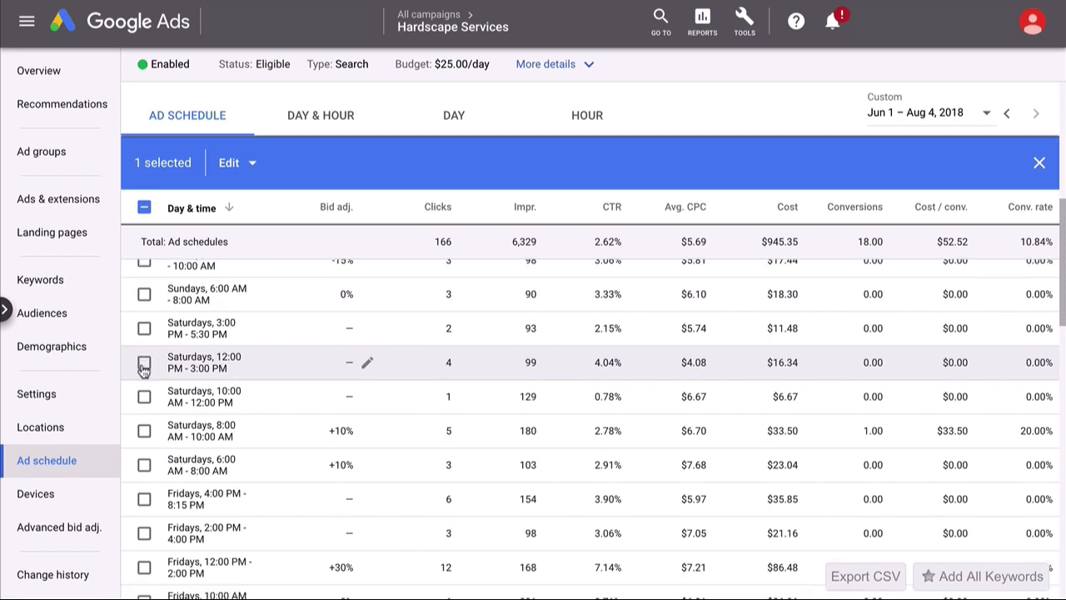
scroll(145, 372, "down", 1)
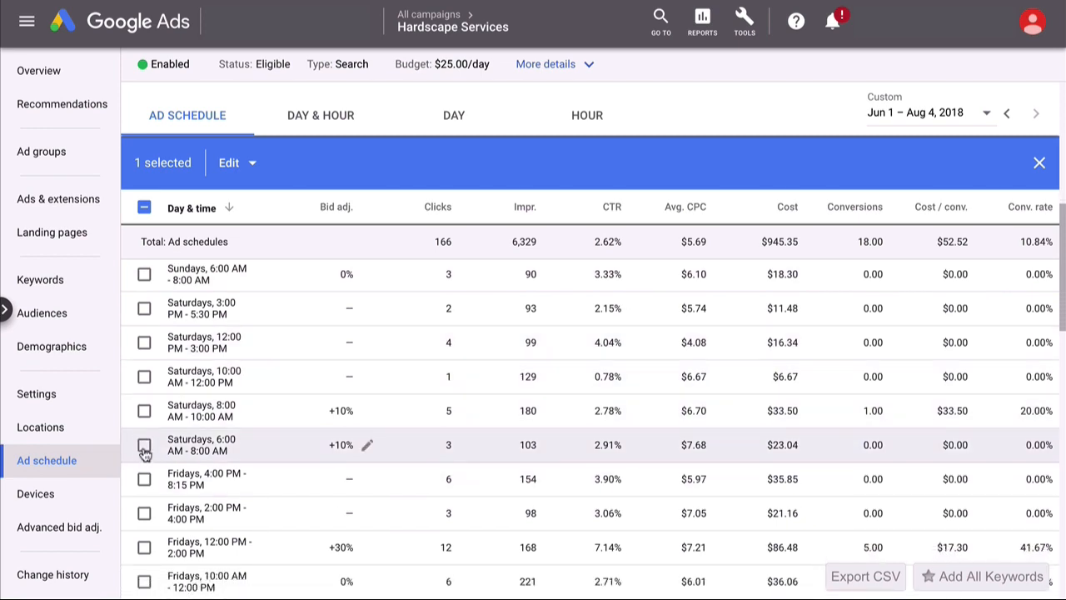
left_click(144, 446)
left_click(144, 411)
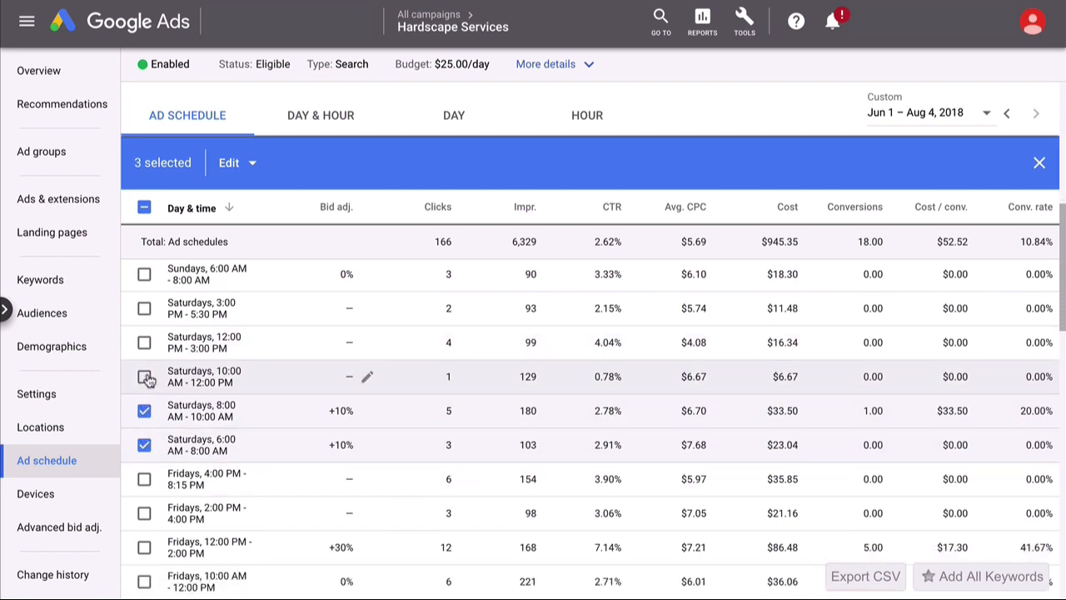
left_click(144, 376)
left_click(145, 343)
left_click(144, 309)
left_click(144, 274)
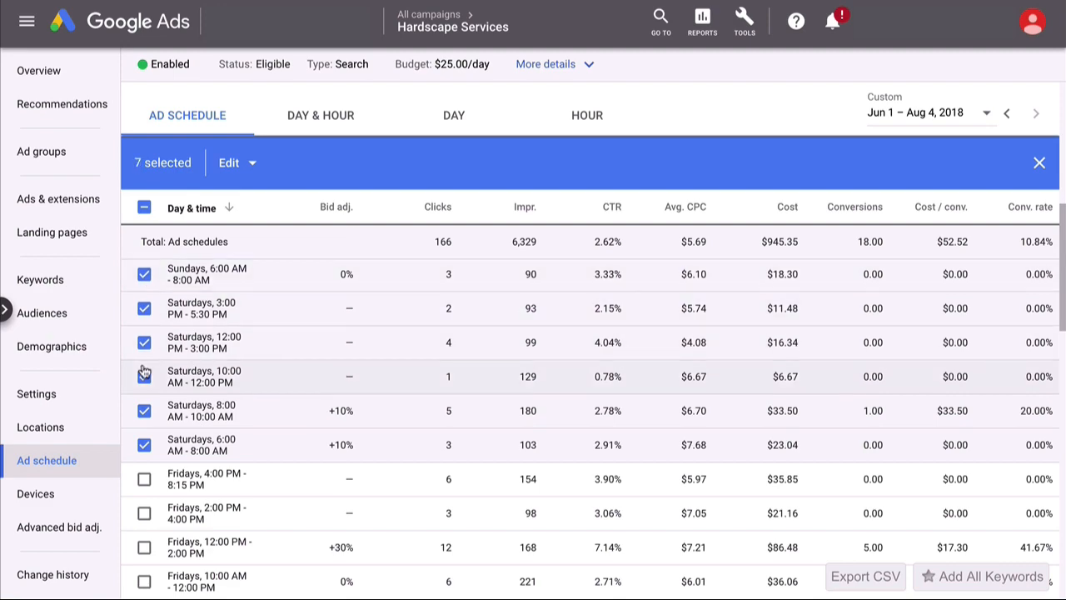
scroll(144, 372, "up", 3)
left_click(145, 361)
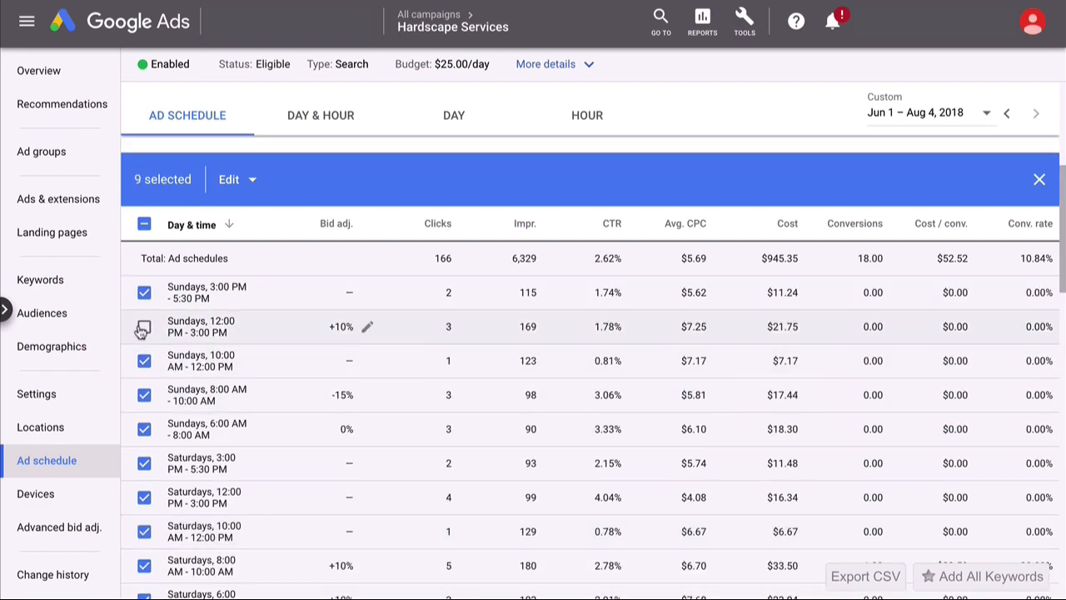
left_click(144, 328)
scroll(142, 388, "down", 2)
scroll(142, 388, "up", 3)
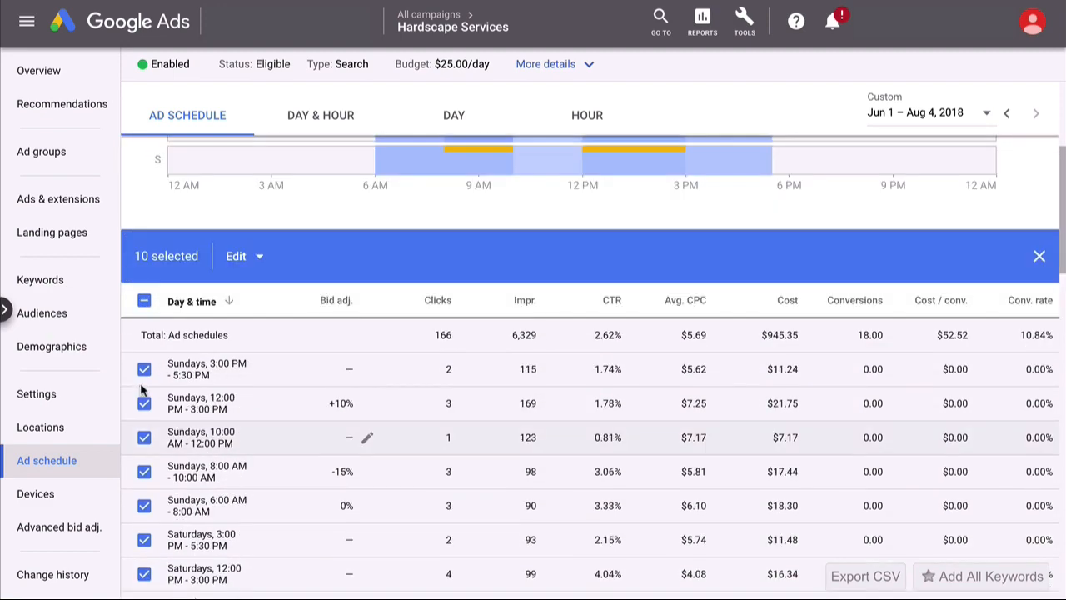
scroll(138, 393, "up", 1)
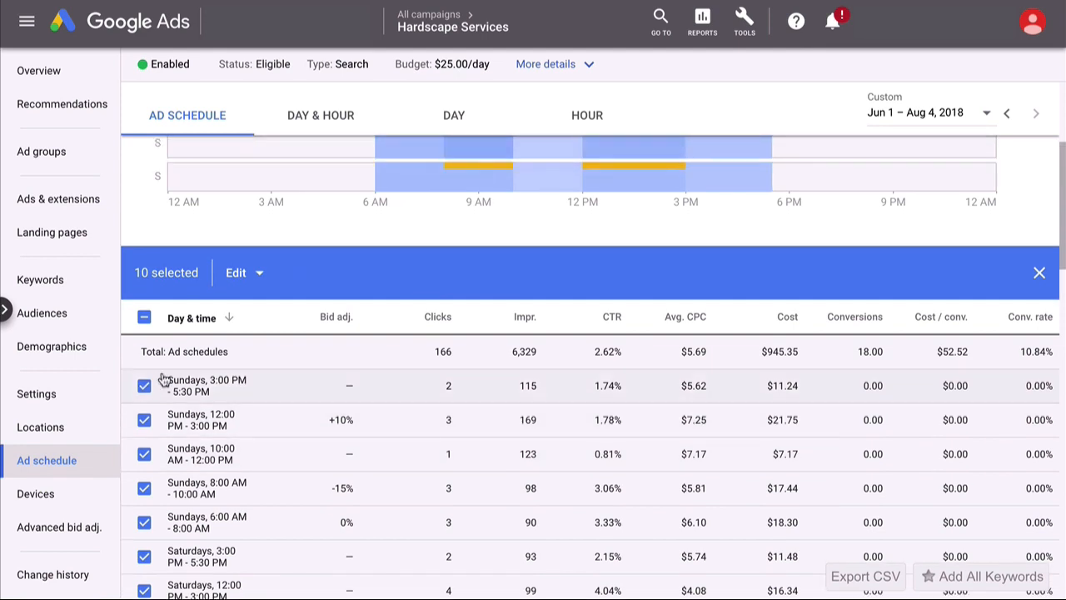
left_click(260, 277)
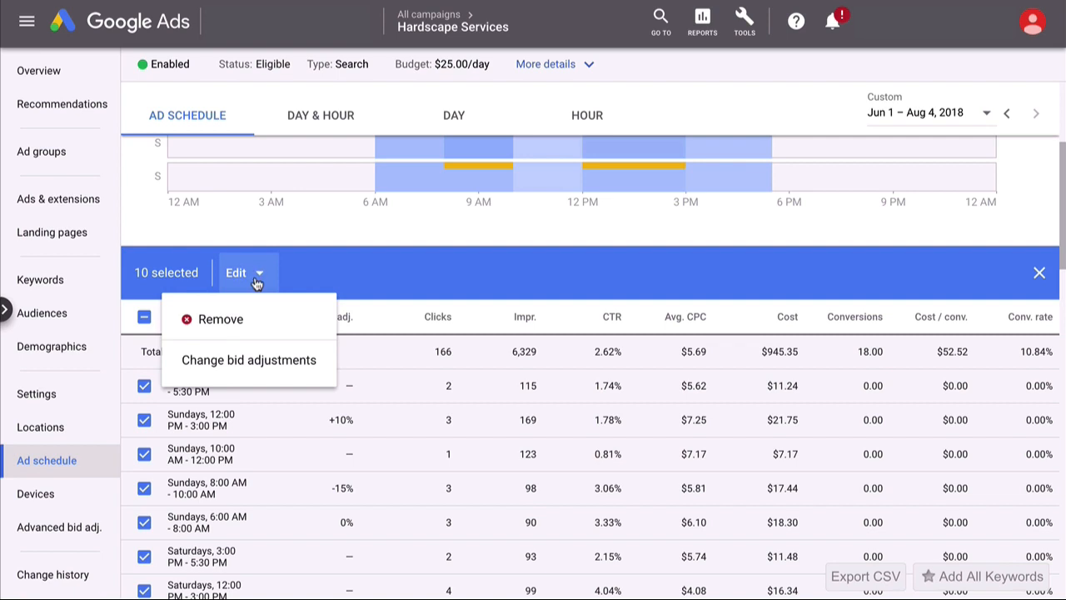
left_click(250, 254)
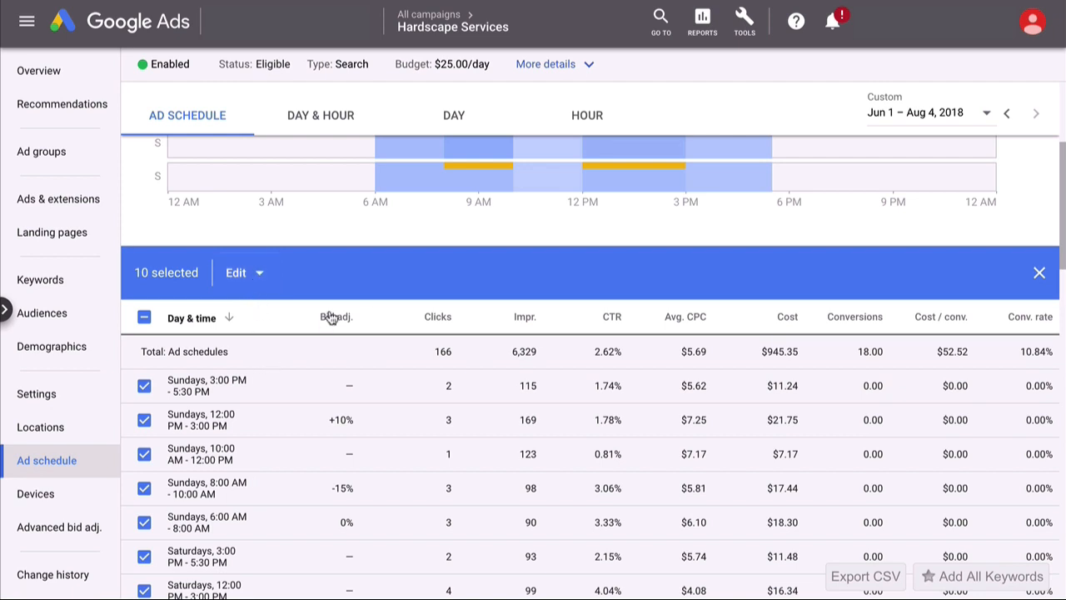
left_click(250, 272)
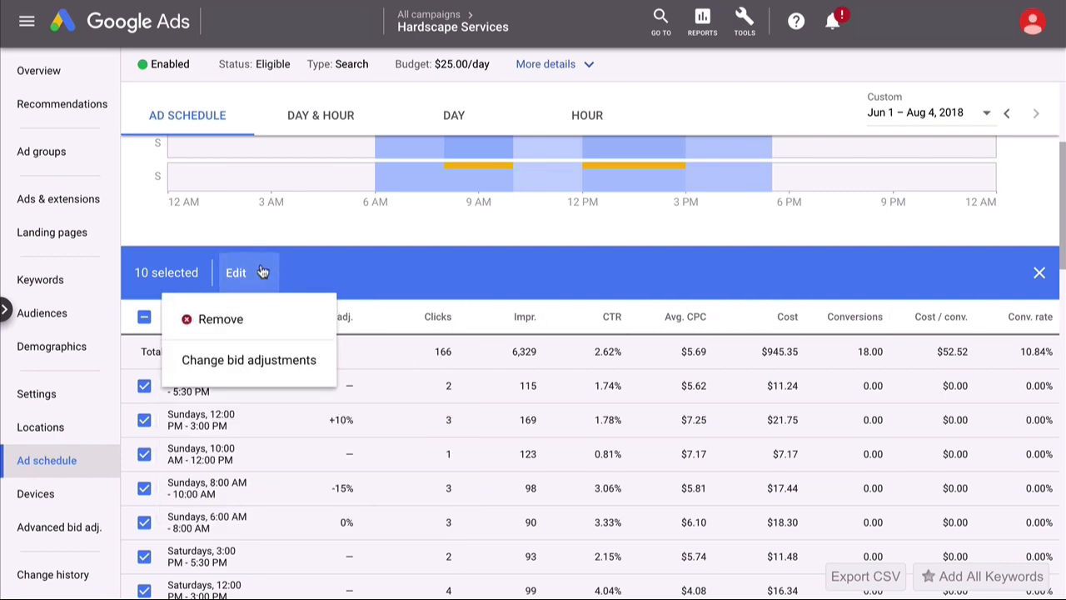
left_click(236, 359)
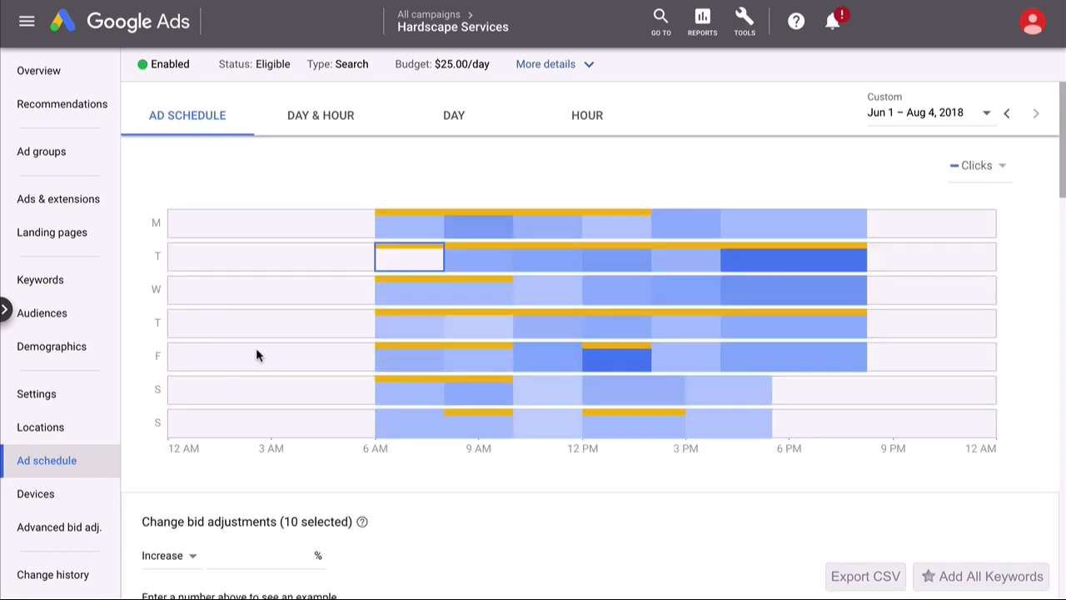
scroll(256, 348, "down", 3)
left_click(193, 277)
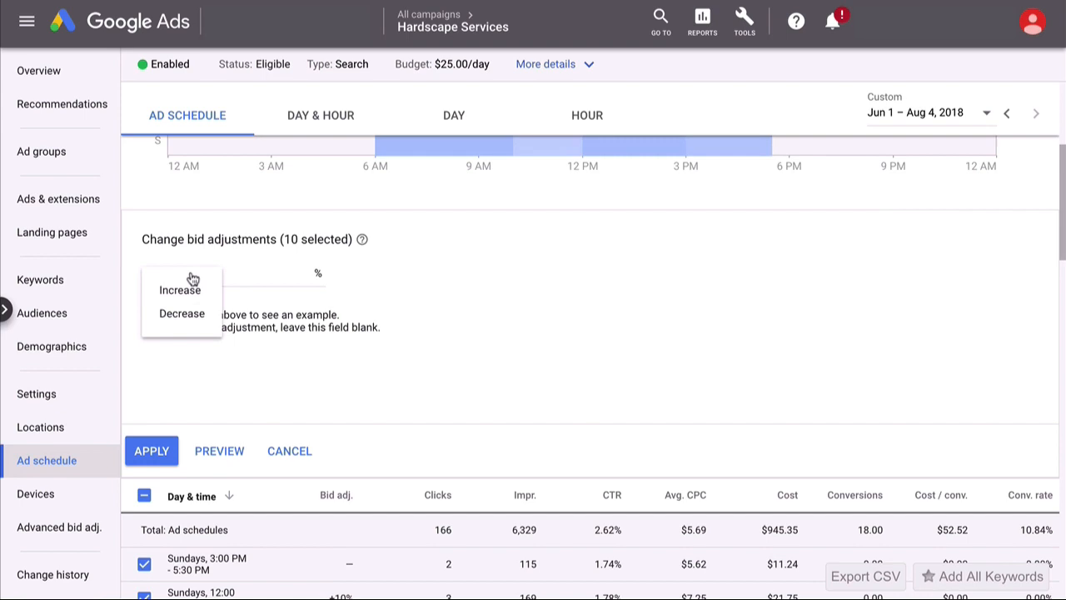
left_click(176, 315)
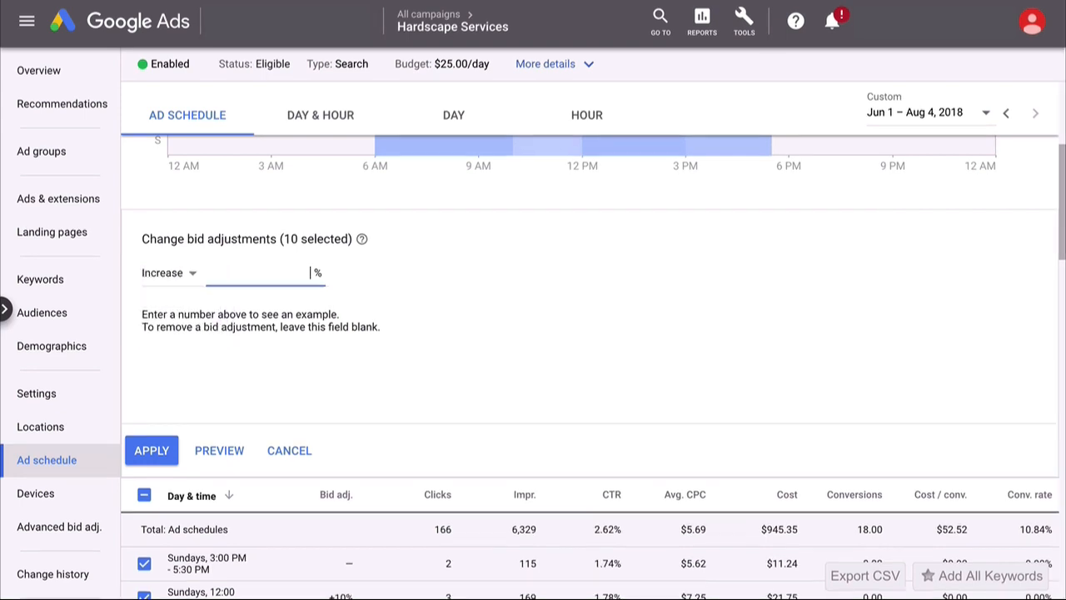
type("30")
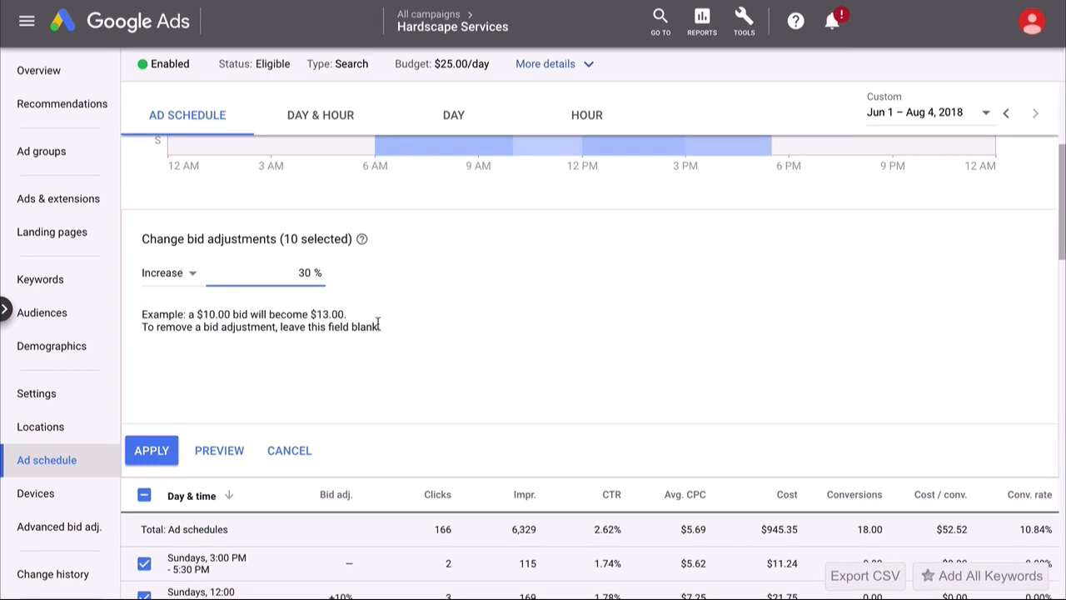
scroll(386, 323, "up", 1)
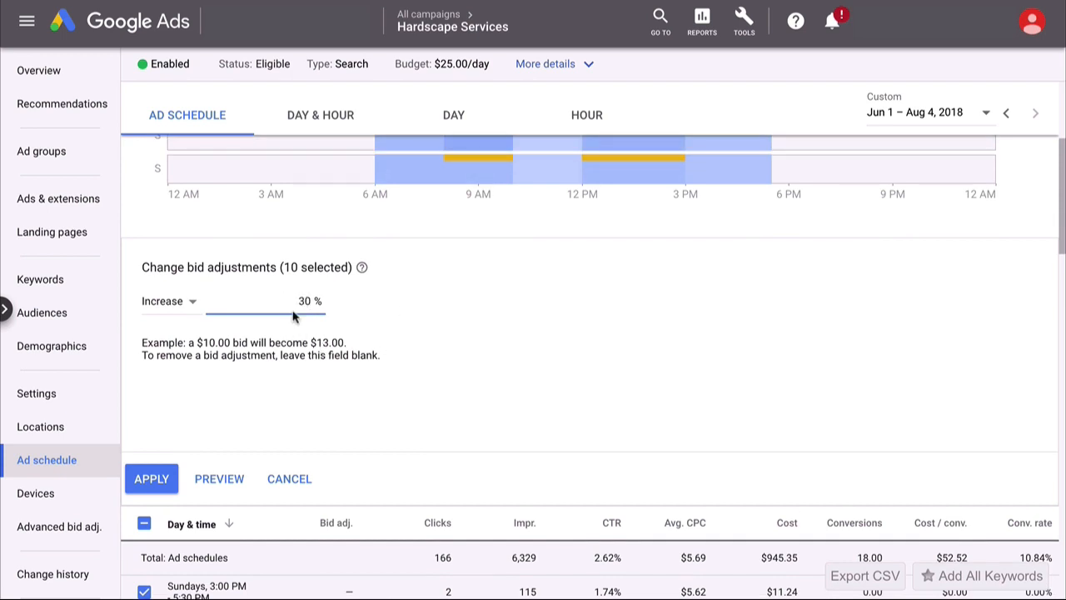
left_click(162, 477)
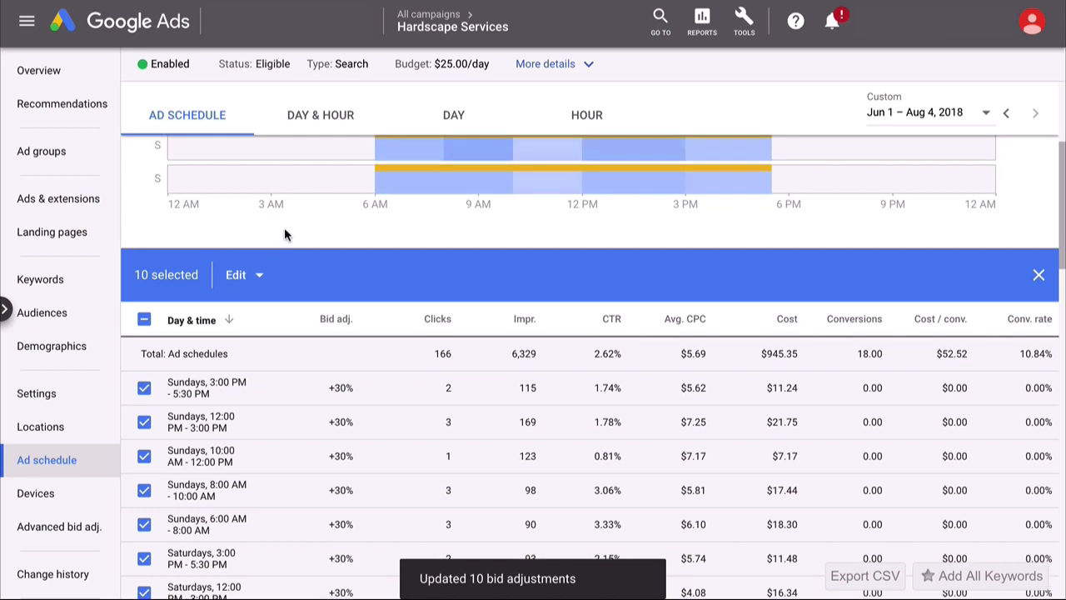
Deselect all ten Saturday and Sunday time slots in the ad schedule table
left_click(144, 389)
left_click(144, 423)
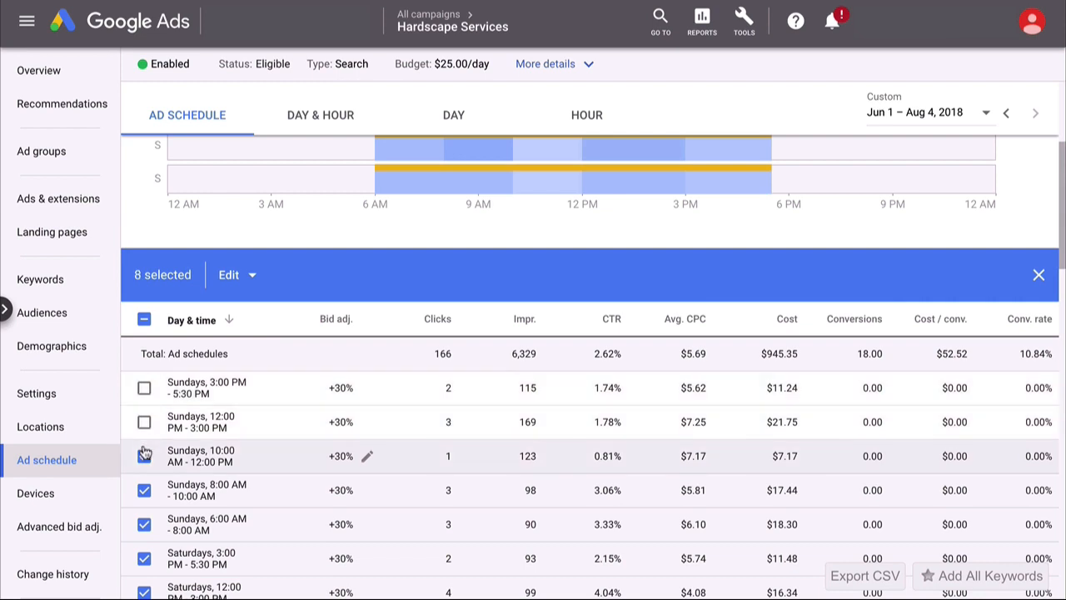
left_click(144, 457)
left_click(144, 491)
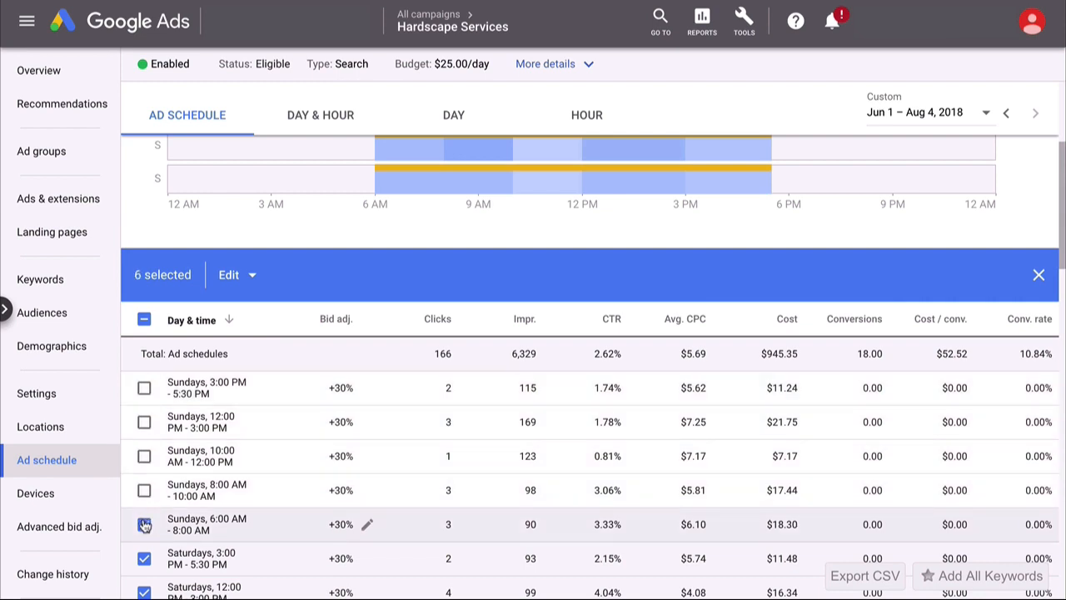
left_click(144, 559)
scroll(150, 534, "down", 1)
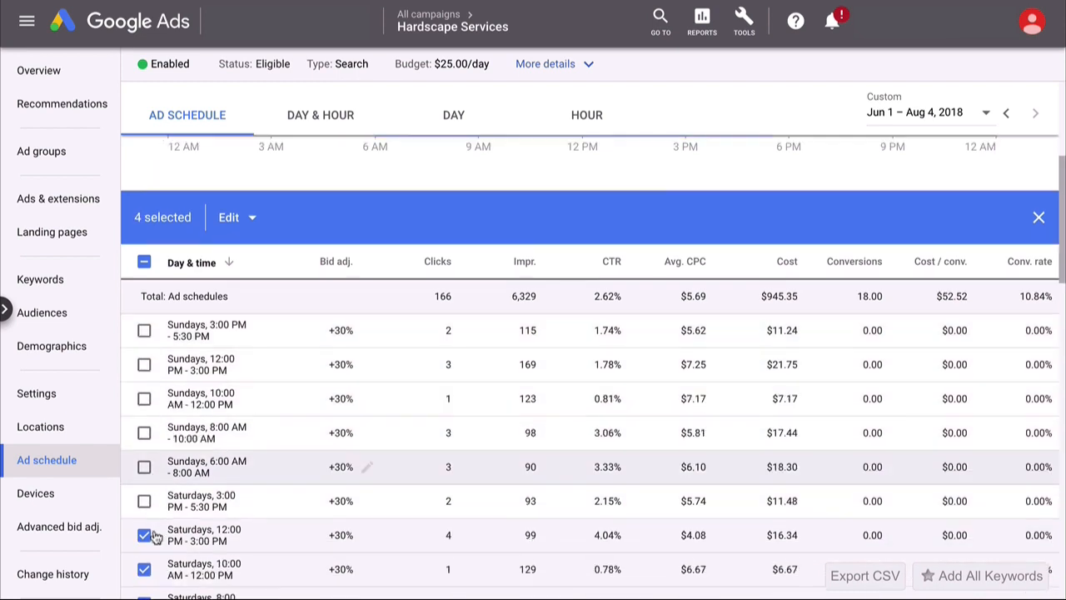
left_click(144, 481)
left_click(144, 516)
scroll(146, 518, "down", 1)
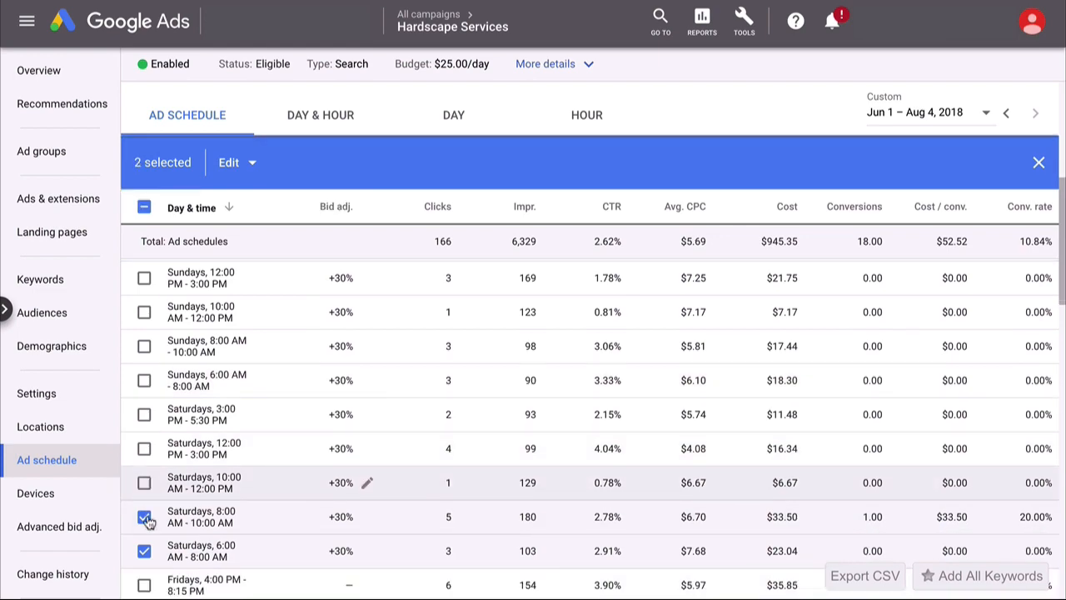
left_click(144, 517)
left_click(145, 551)
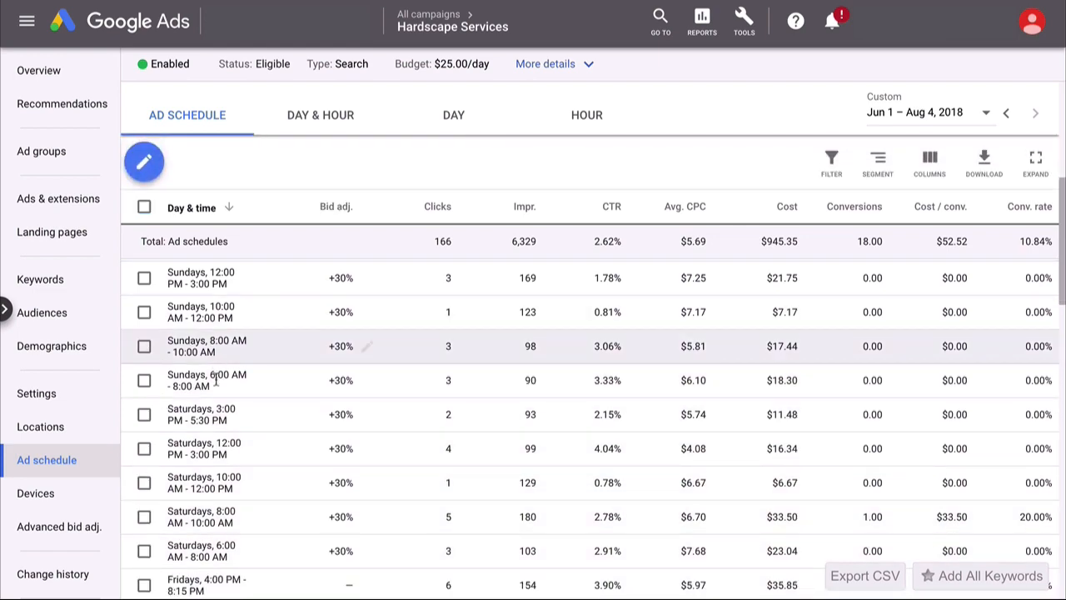
Look over the ad schedule's time slots and compare cost per conversion by day of the week
scroll(235, 409, "up", 2)
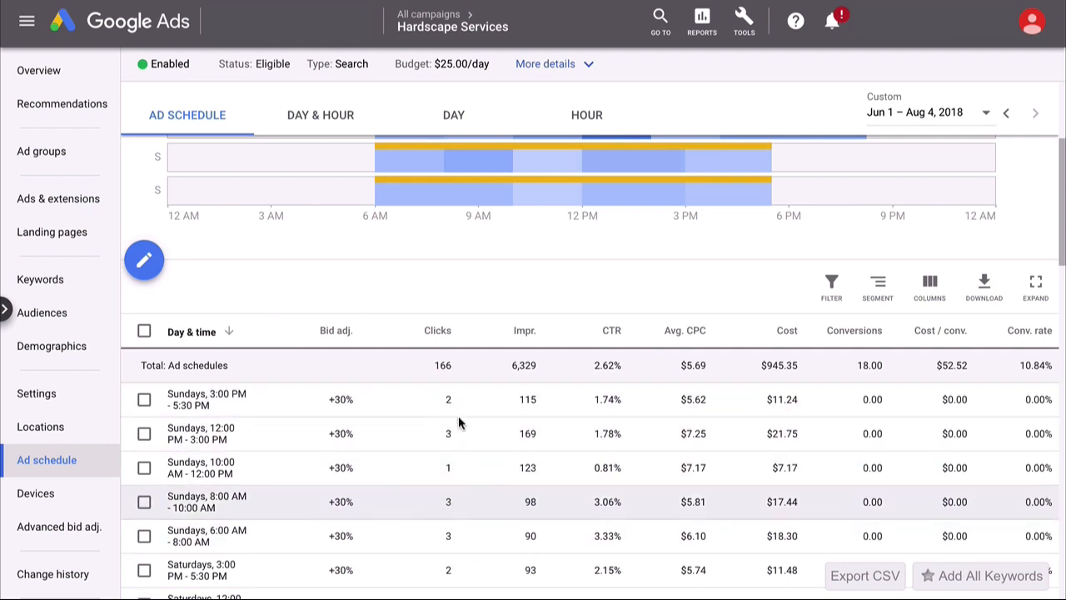
scroll(447, 433, "down", 1)
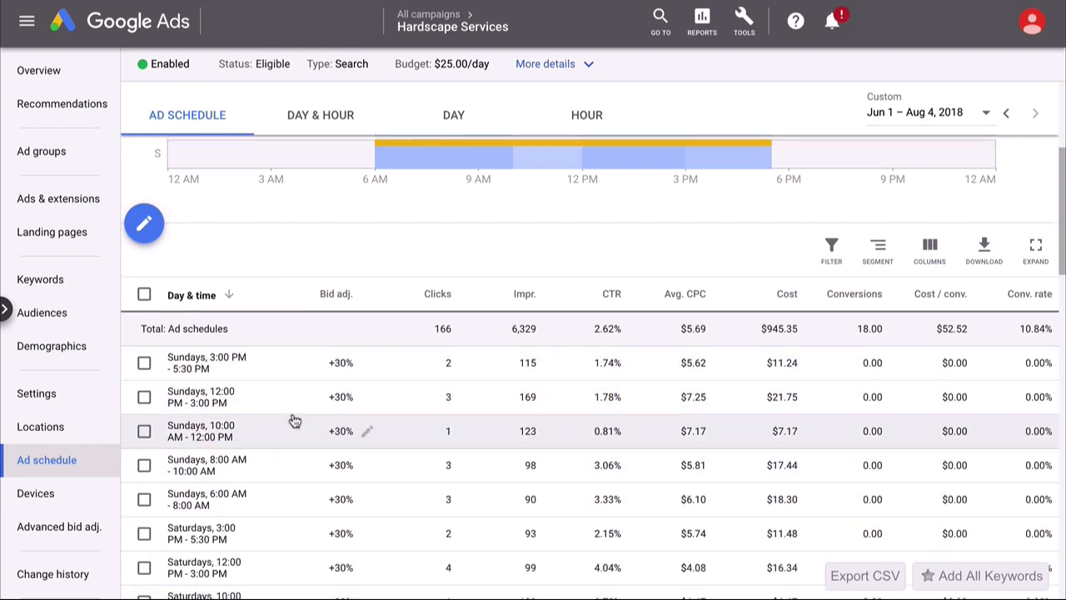
scroll(287, 421, "down", 3)
scroll(440, 166, "up", 5)
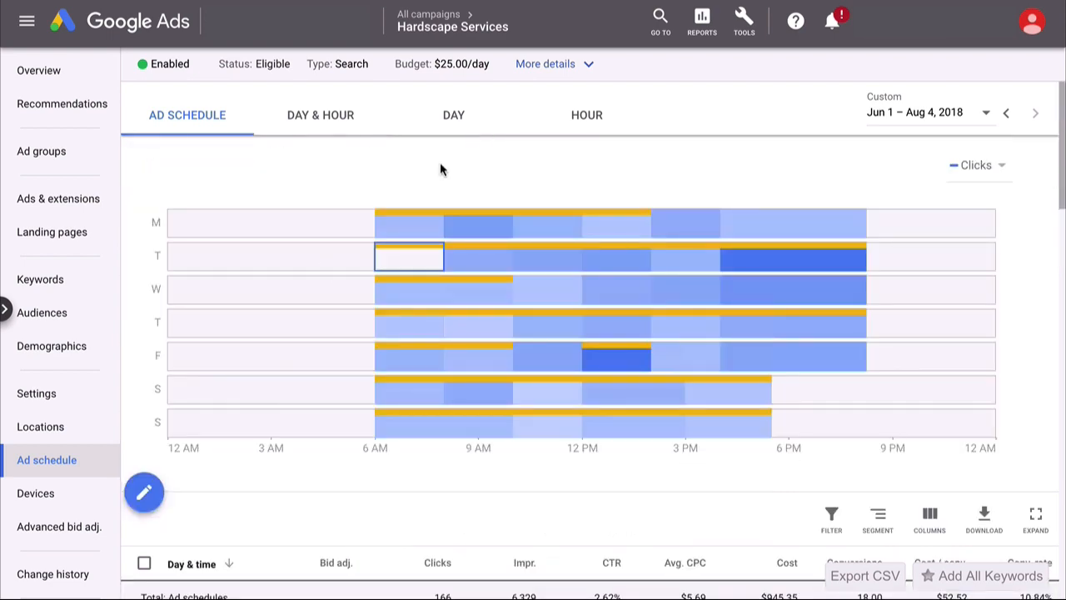
left_click(463, 119)
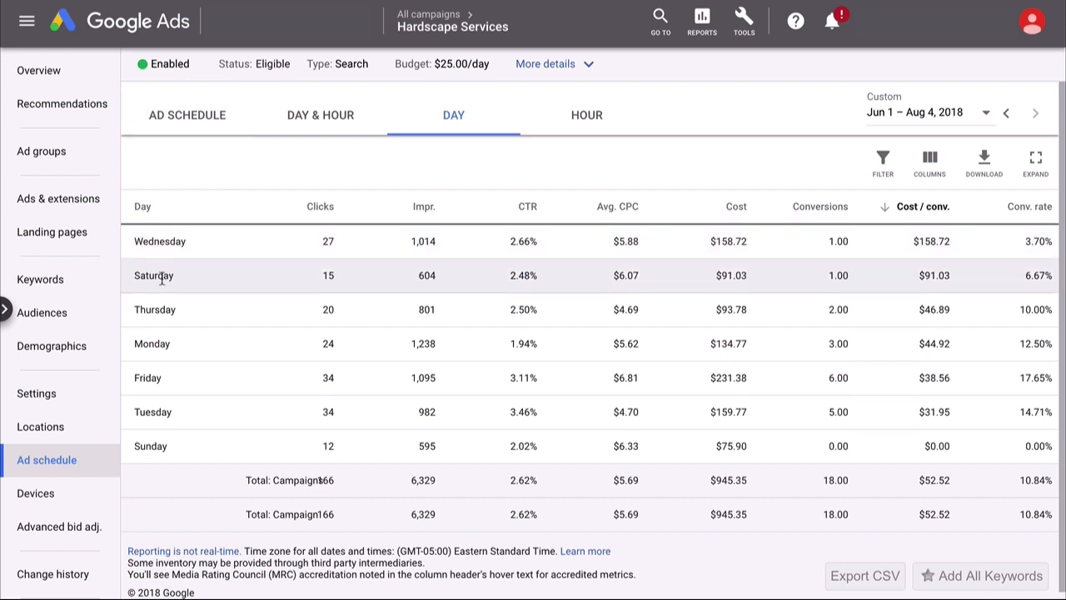
Select the five Saturday time slots in the ad schedule and apply a 20% bid decrease to them
left_click(184, 128)
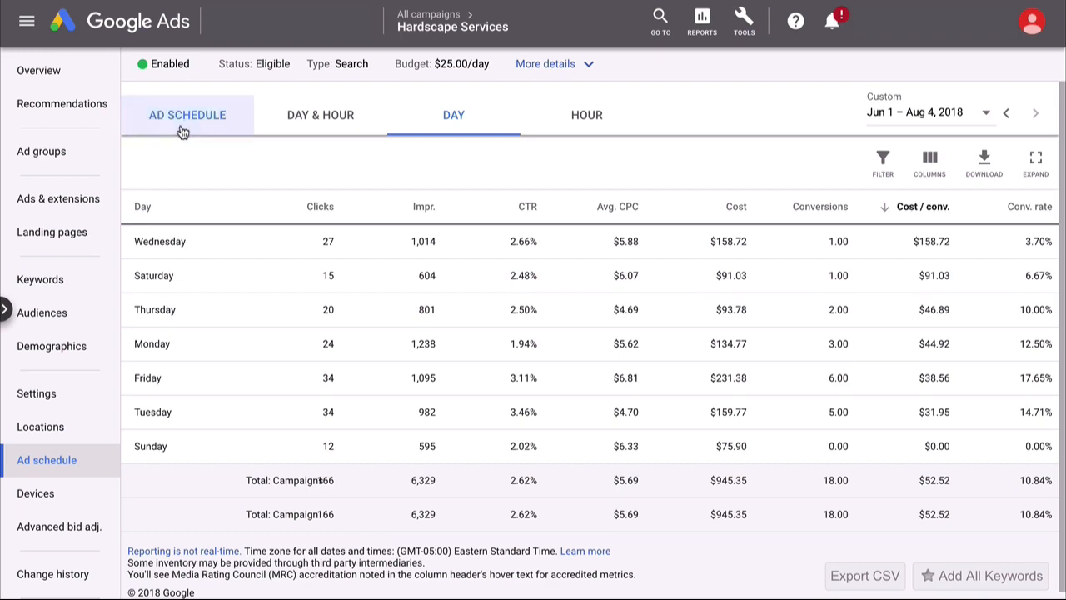
scroll(179, 310, "down", 5)
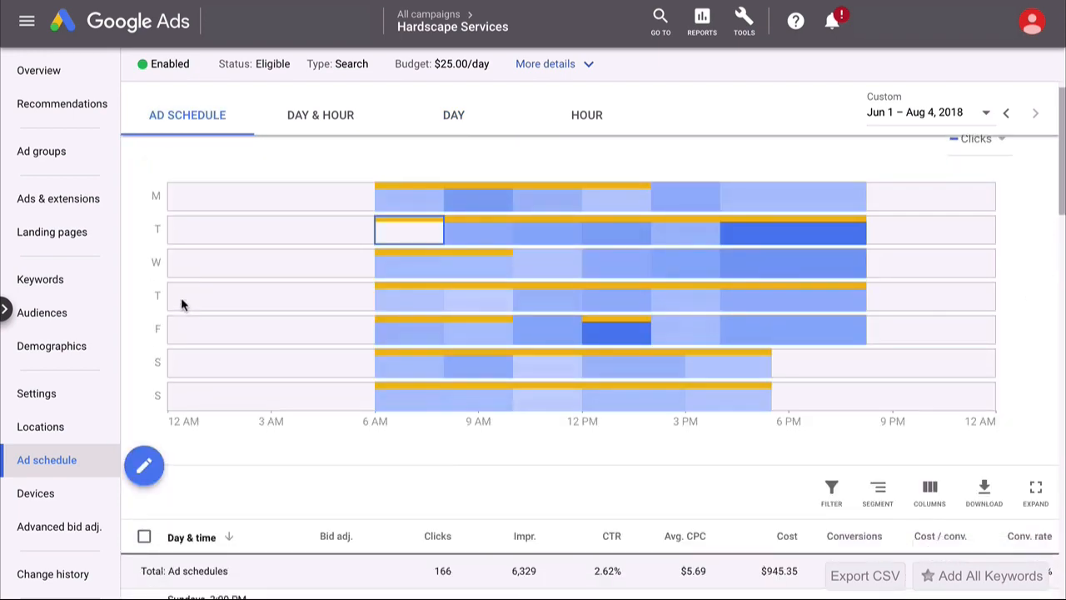
scroll(191, 321, "up", 1)
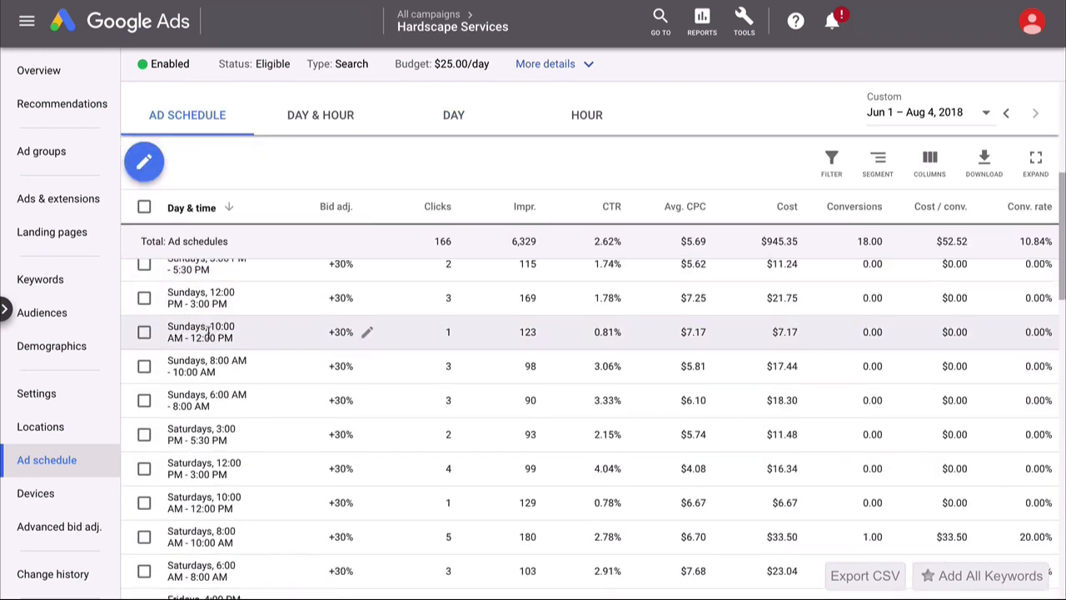
scroll(206, 328, "down", 2)
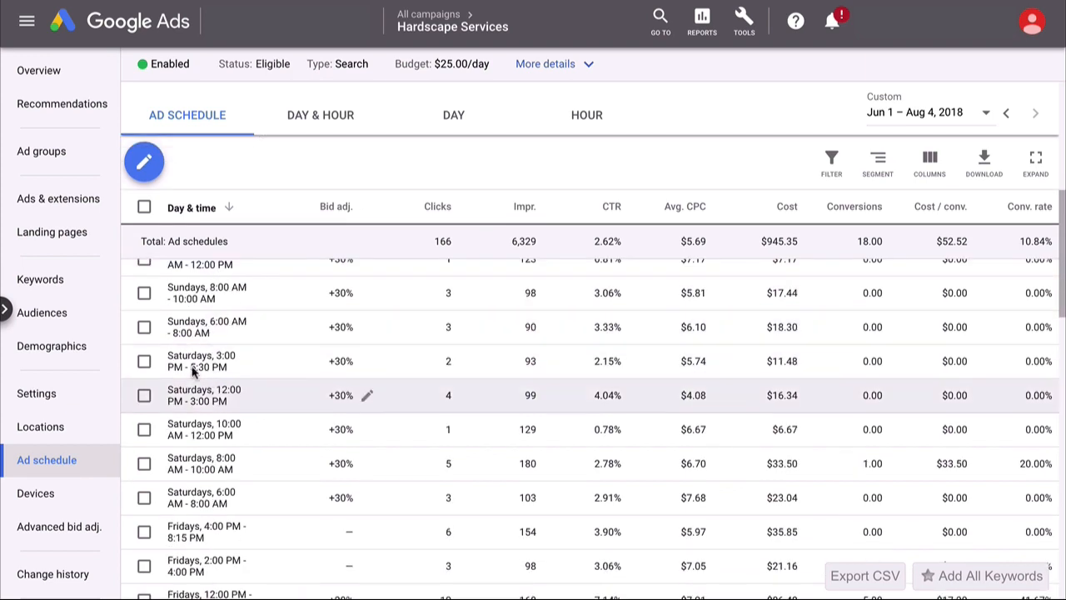
left_click(143, 363)
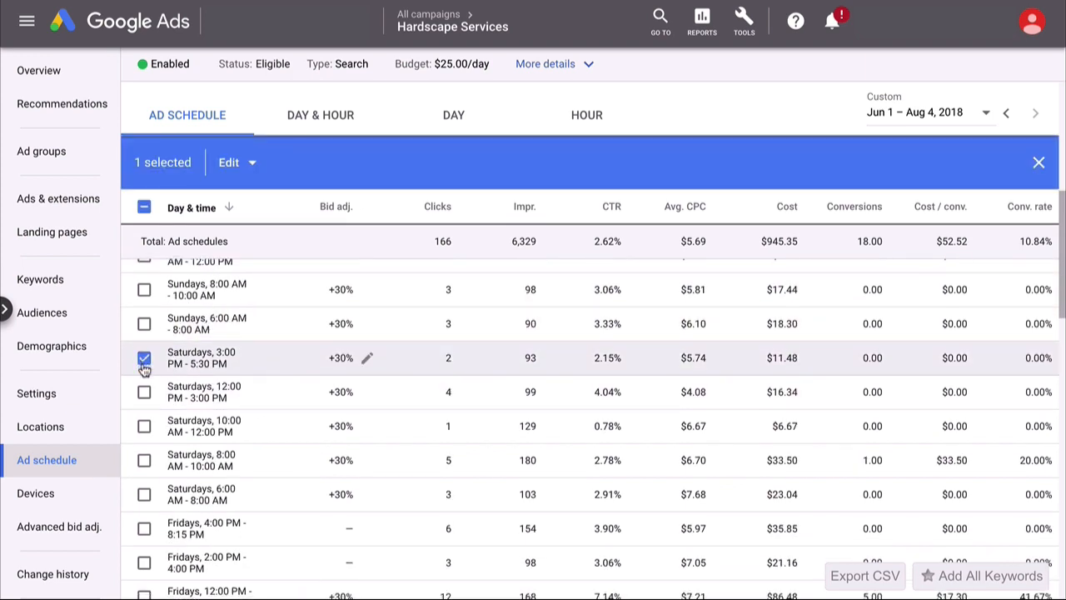
scroll(144, 383, "down", 1)
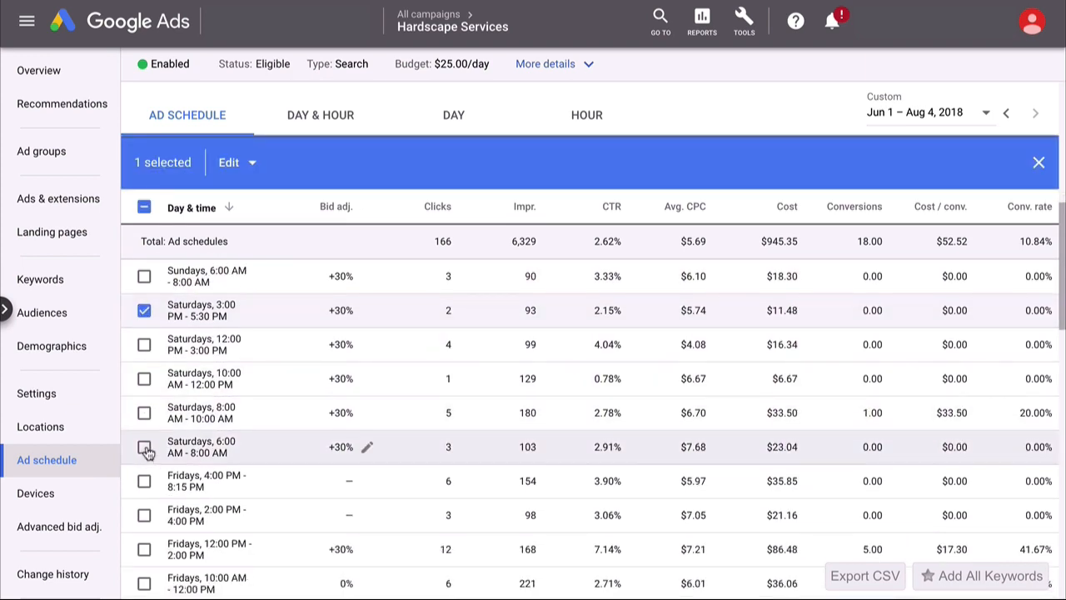
left_click(144, 448)
left_click(144, 412)
left_click(144, 379)
left_click(144, 344)
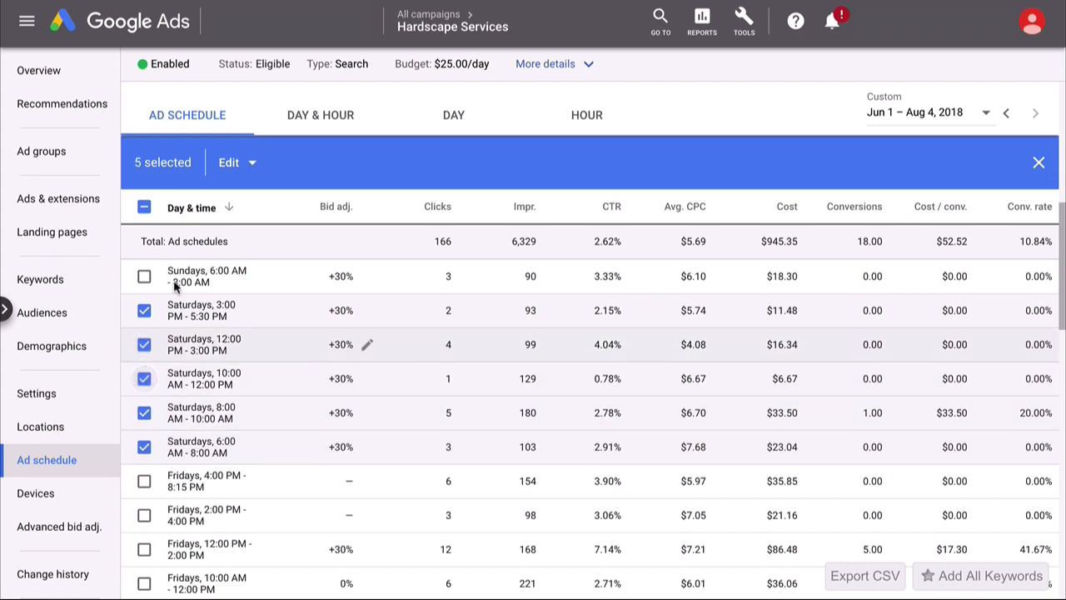
left_click(248, 162)
left_click(233, 239)
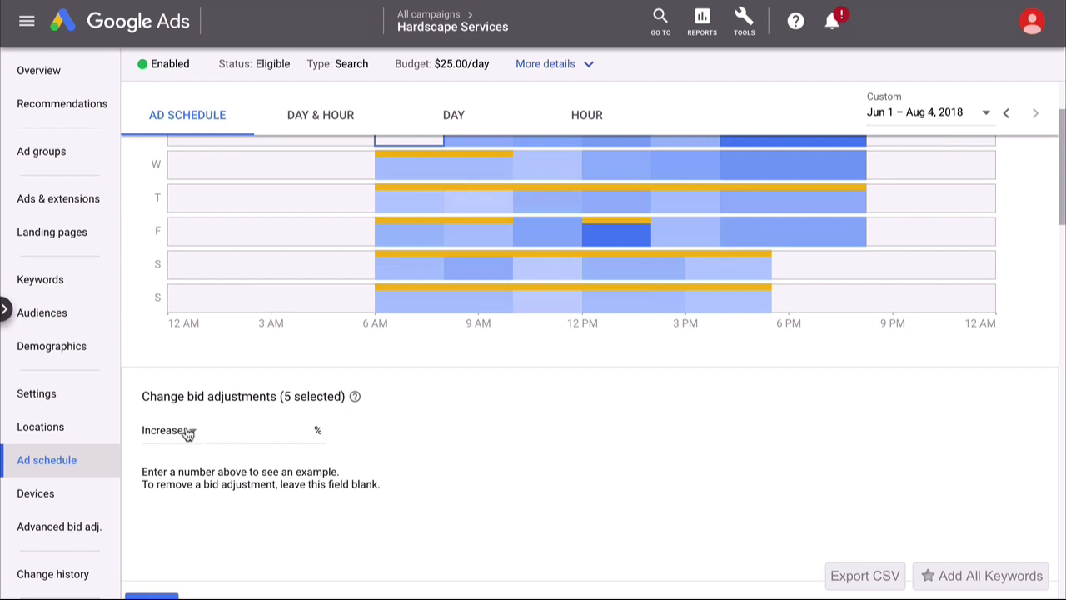
left_click(188, 431)
left_click(206, 476)
left_click(249, 429)
type("20")
scroll(258, 446, "down", 1)
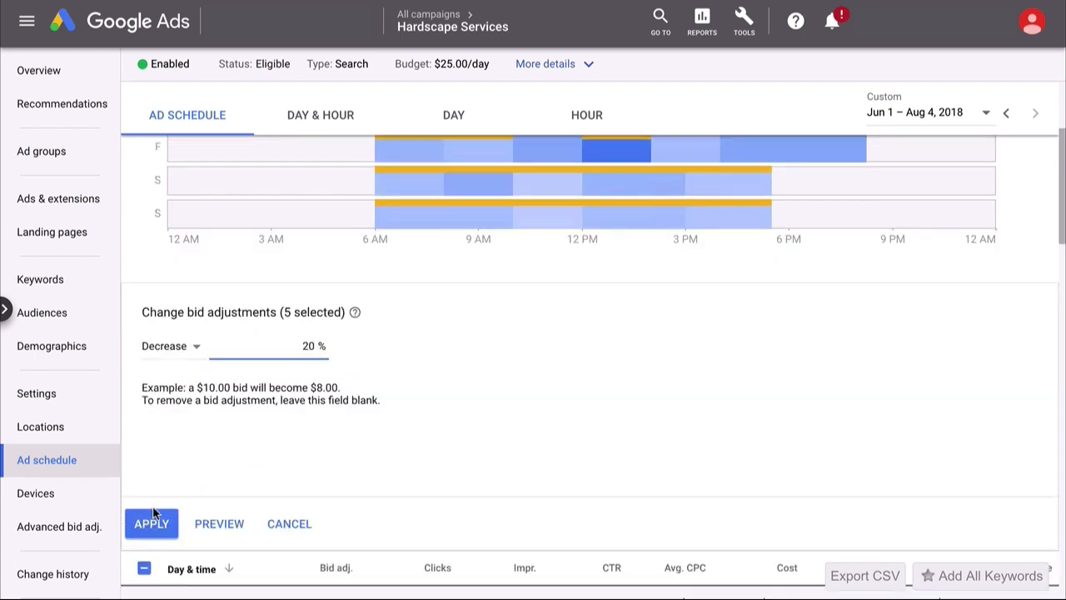
left_click(151, 520)
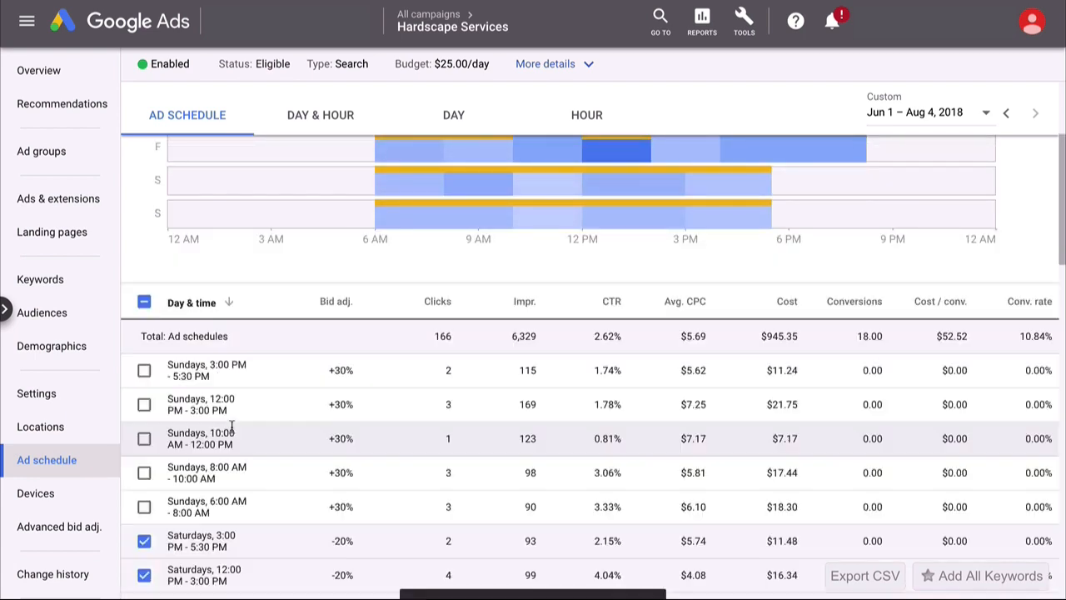
Add the six Wednesday time slots to the selected Saturday slots and apply a 30% bid decrease to all eleven
scroll(232, 425, "down", 2)
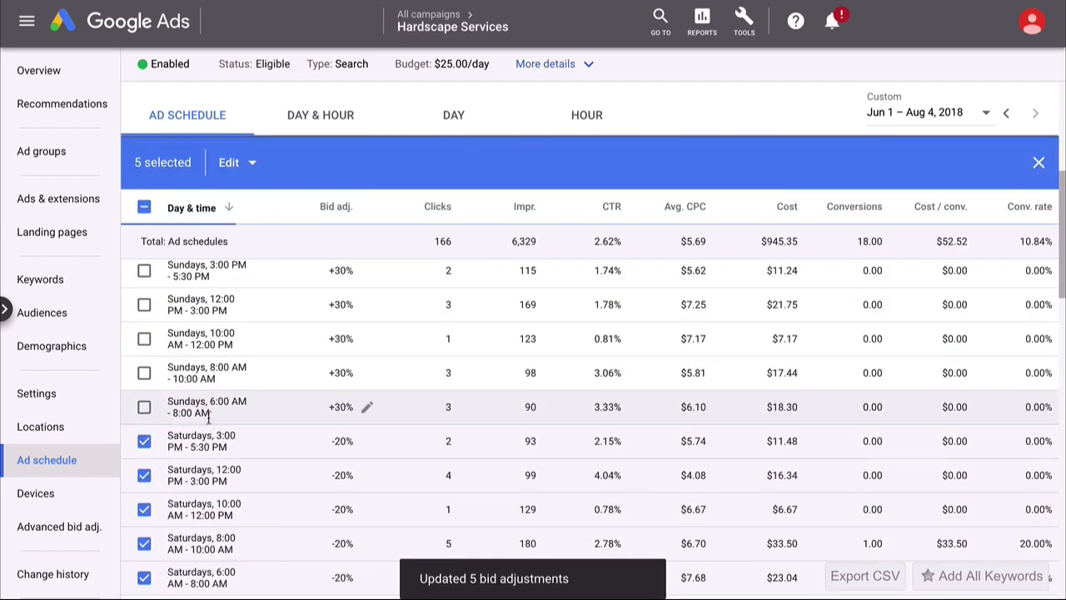
scroll(194, 417, "down", 2)
scroll(191, 428, "down", 1)
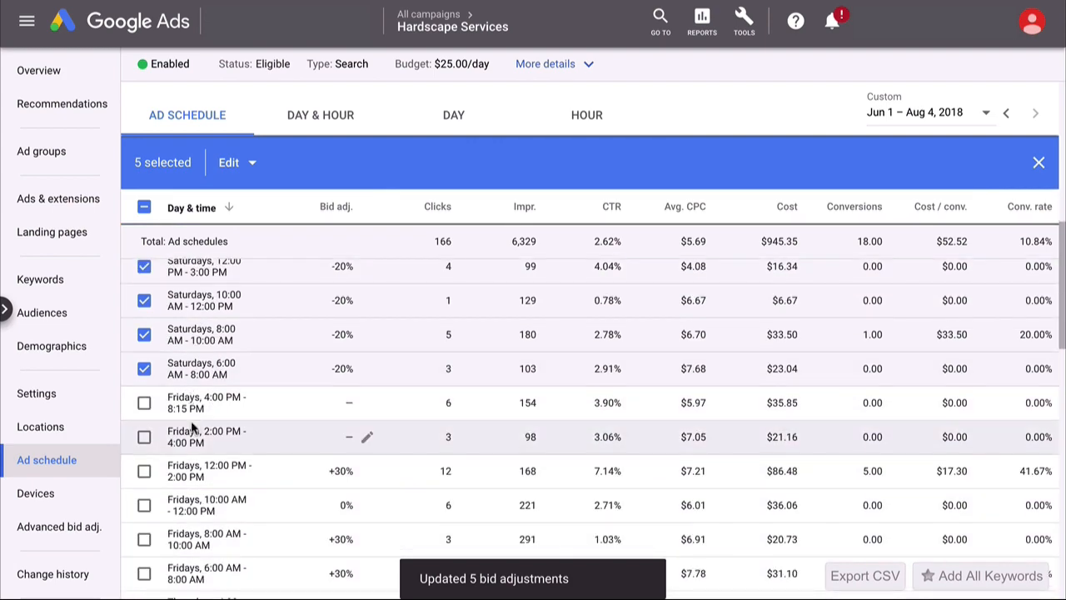
scroll(192, 427, "down", 5)
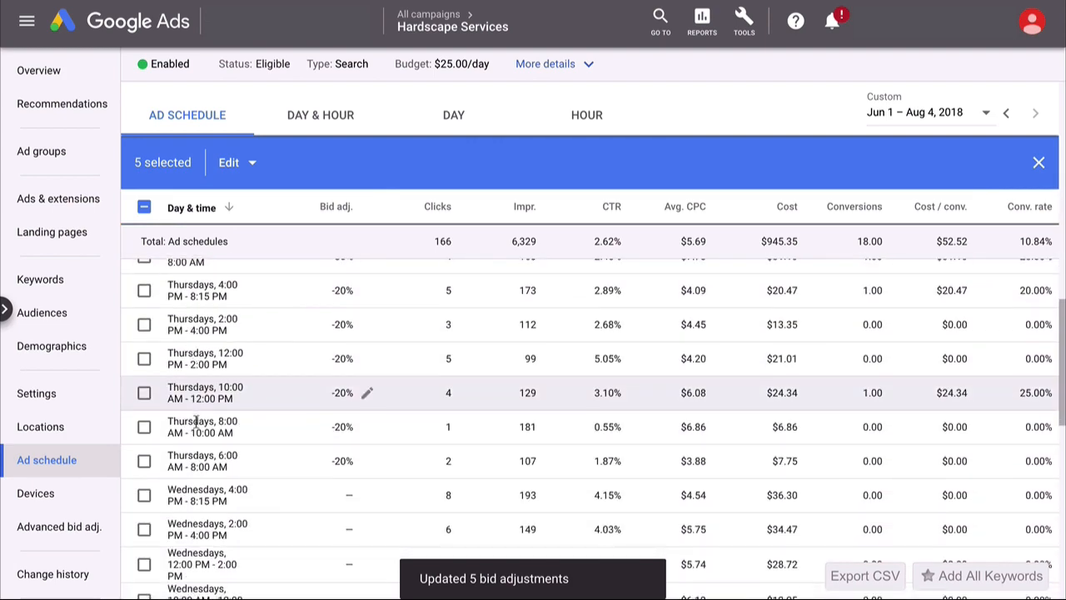
scroll(199, 421, "down", 2)
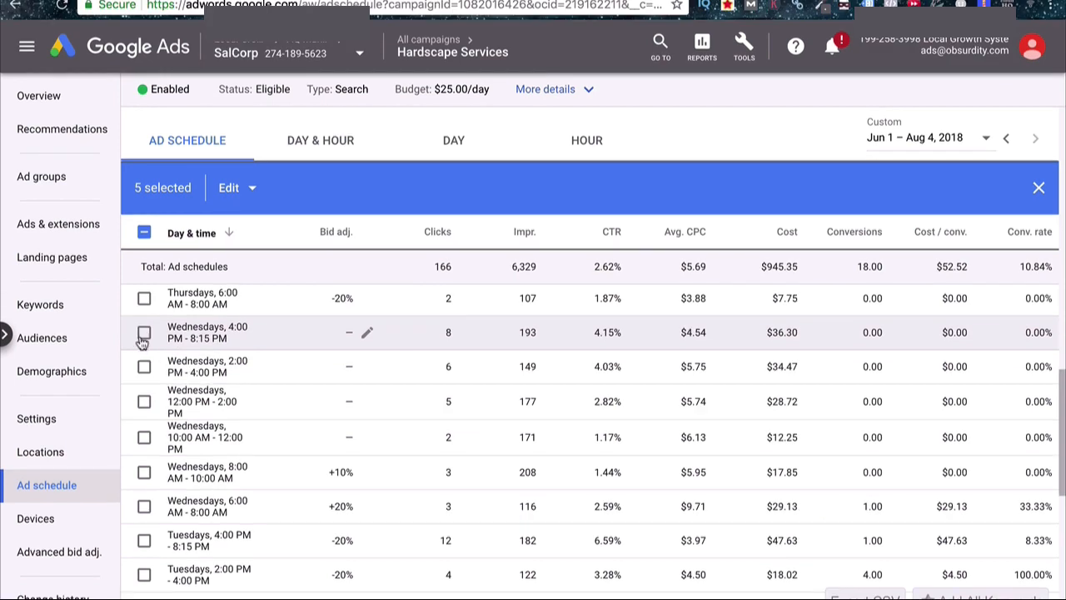
left_click(144, 307)
scroll(152, 431, "down", 1)
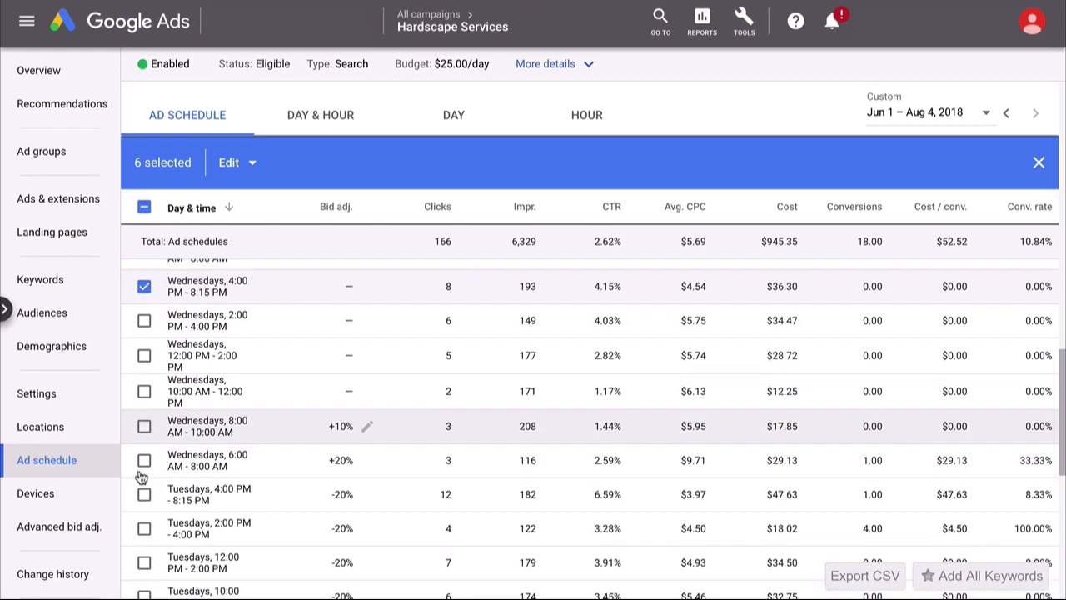
left_click(144, 460)
left_click(144, 425)
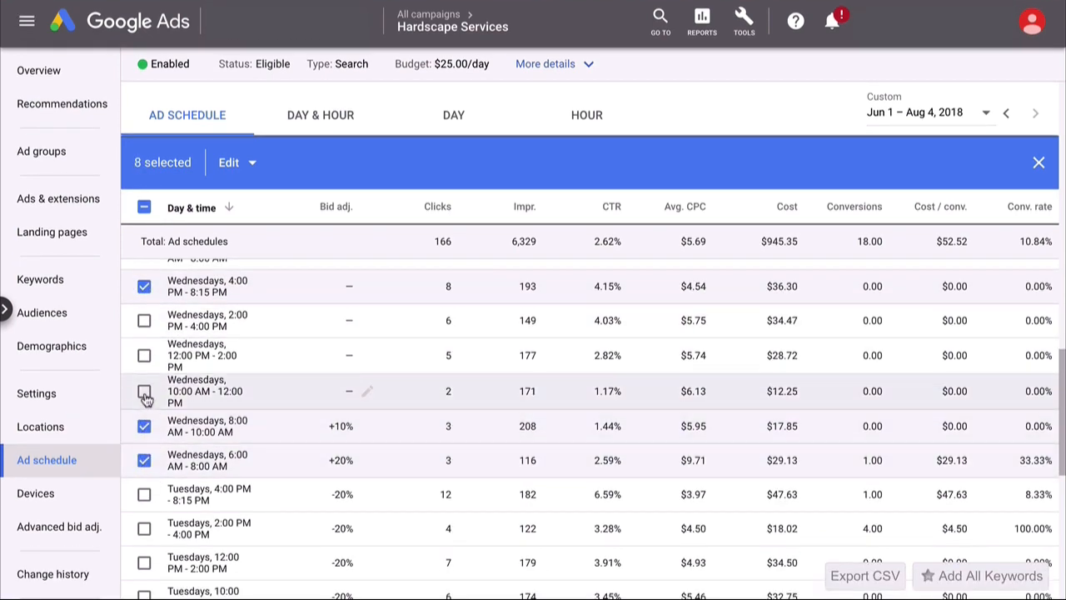
left_click(144, 391)
left_click(145, 355)
left_click(144, 320)
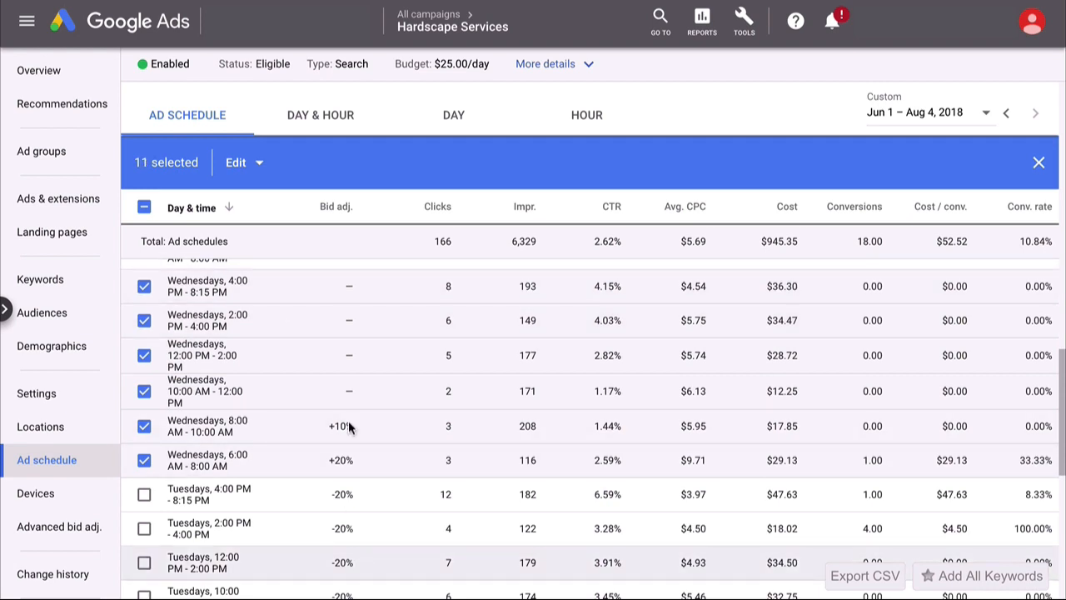
left_click(245, 164)
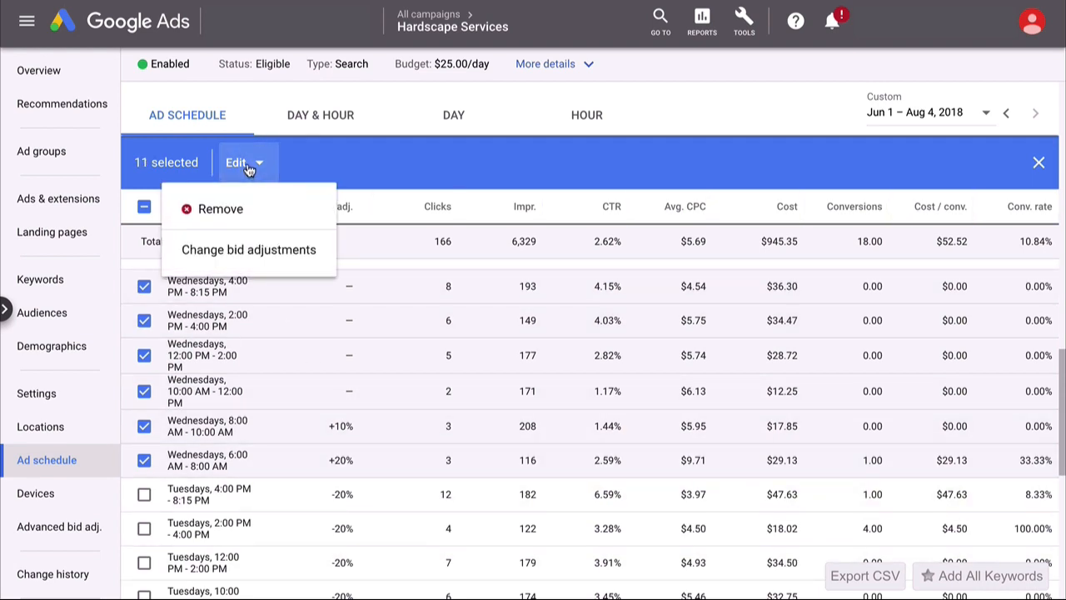
left_click(205, 264)
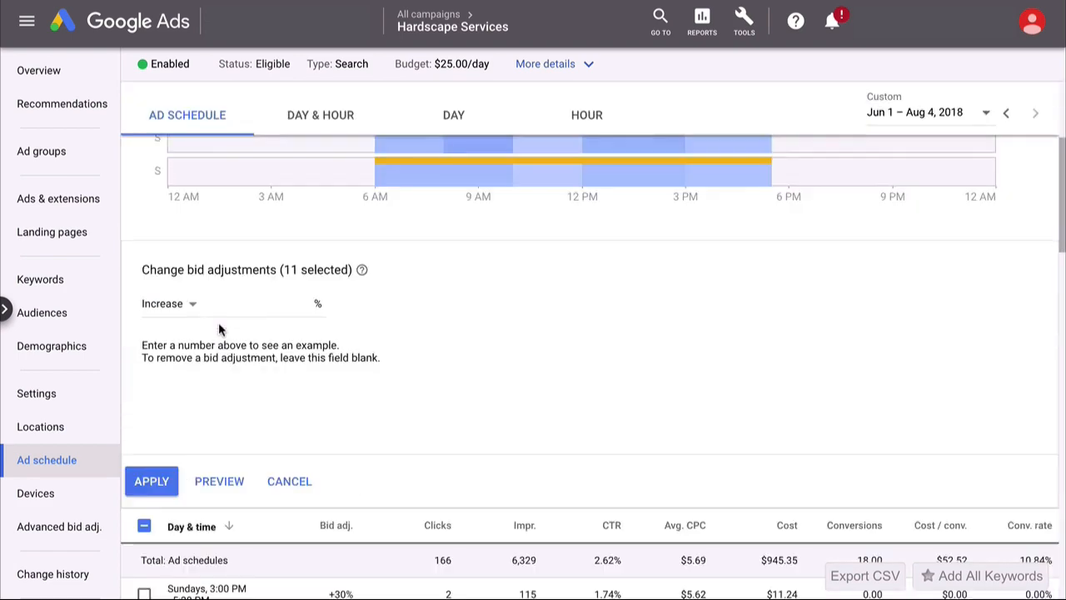
left_click(193, 305)
left_click(183, 342)
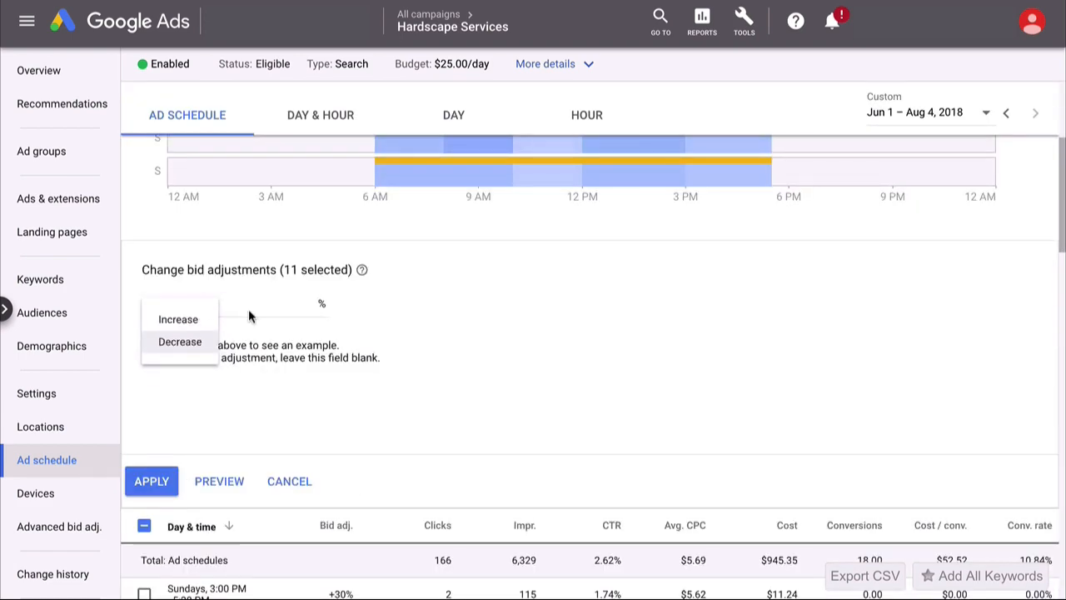
left_click(256, 304)
type("30")
left_click(155, 482)
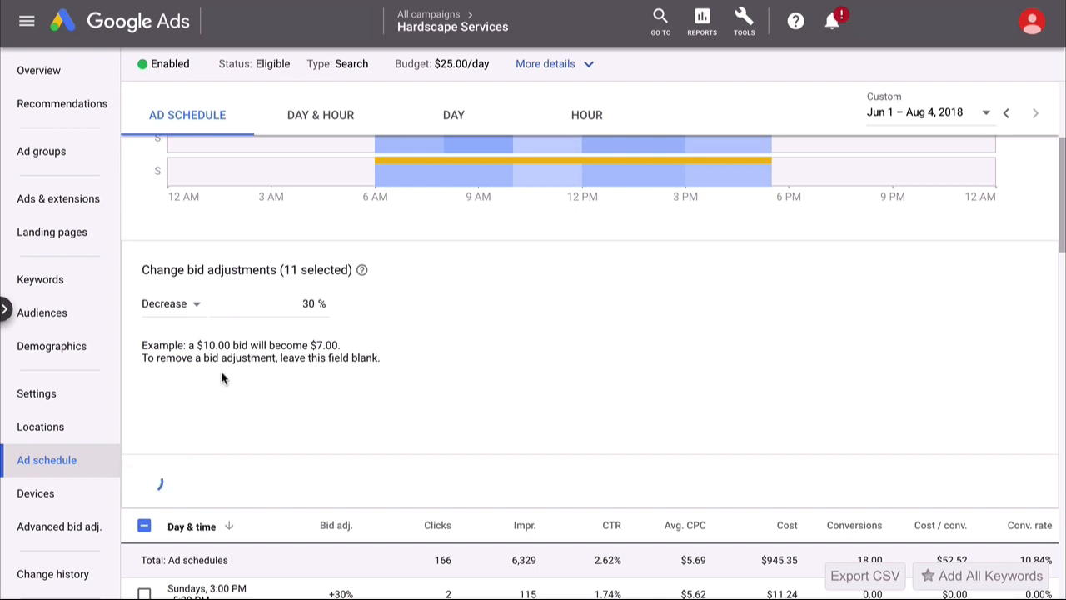
scroll(223, 374, "down", 3)
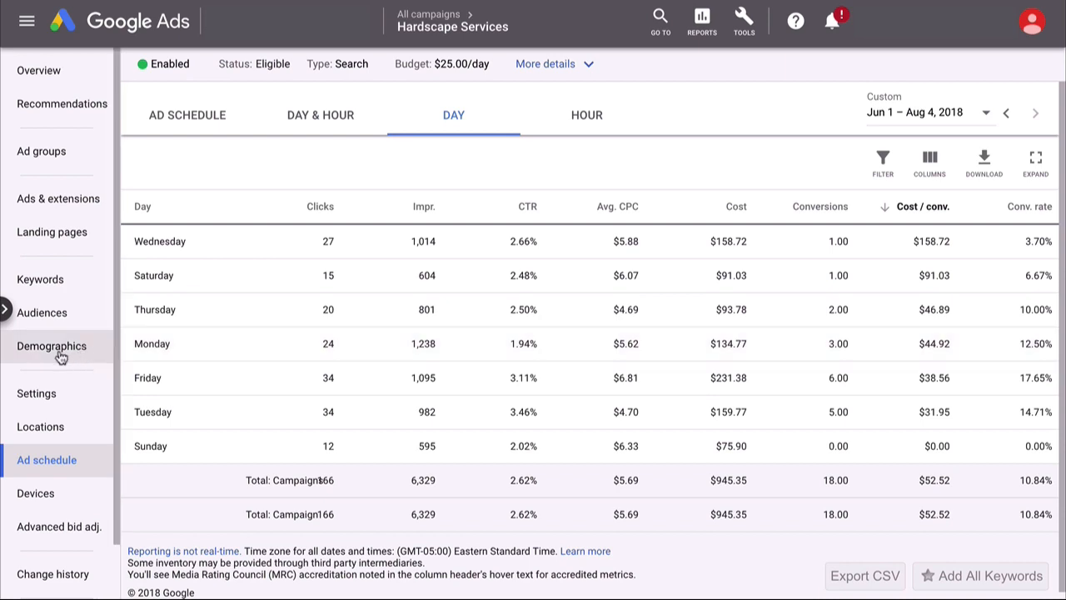
Open the campaign's age demographics, examine conversions and cost per conversion by age range, and sort the table by ad group
left_click(60, 355)
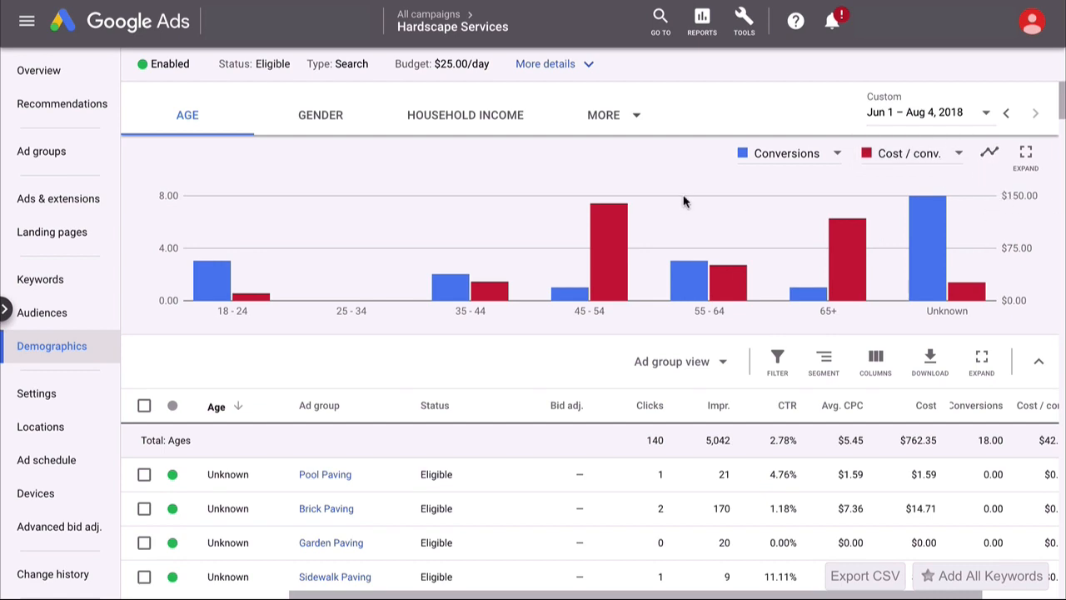
mouse_move(592, 223)
mouse_move(612, 260)
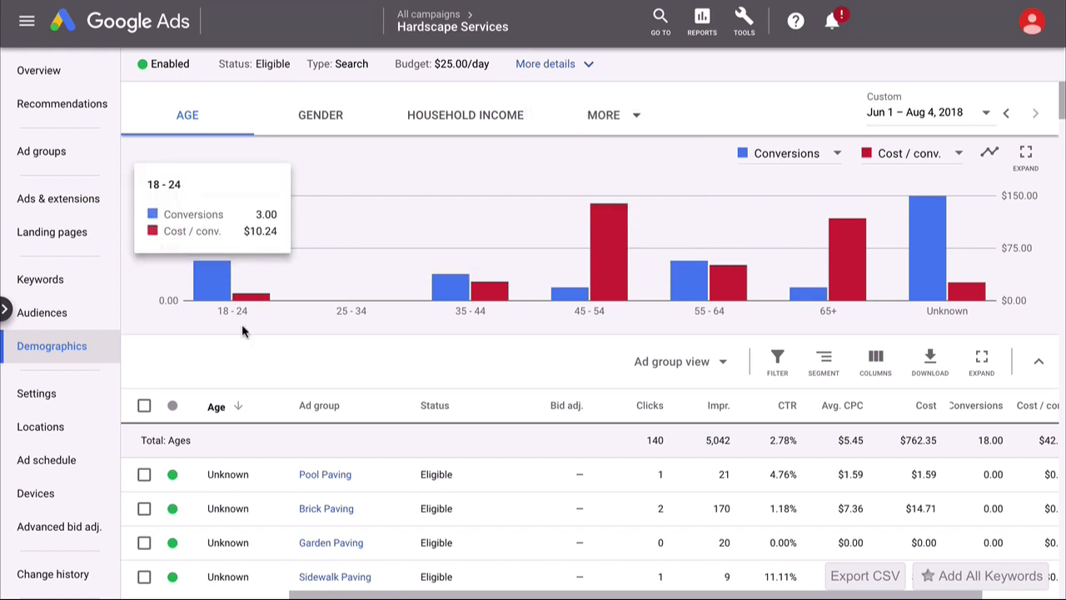
scroll(244, 327, "down", 1)
scroll(243, 328, "down", 1)
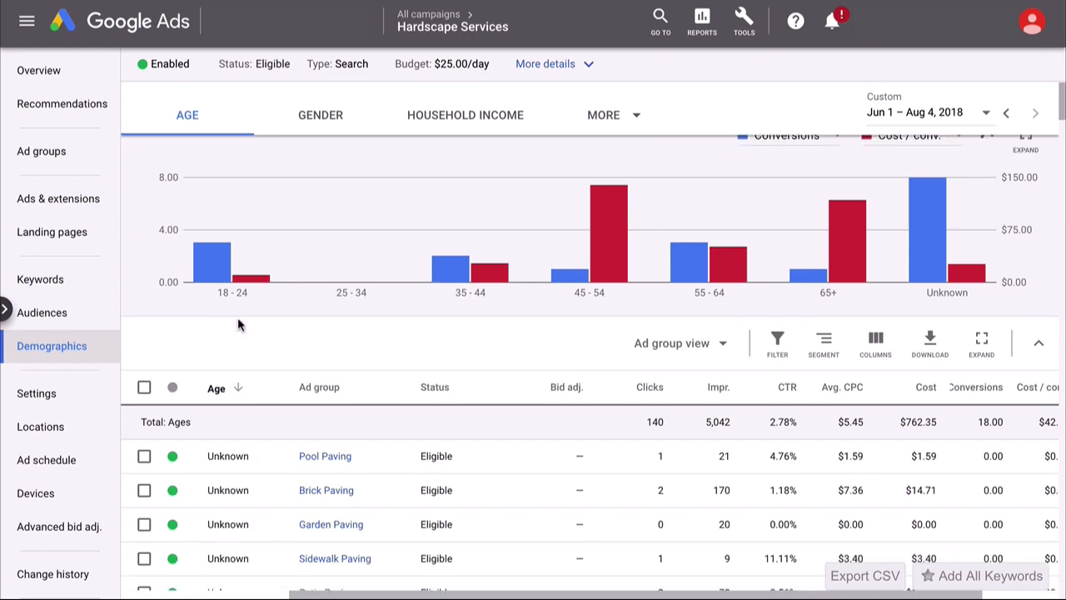
left_click(321, 396)
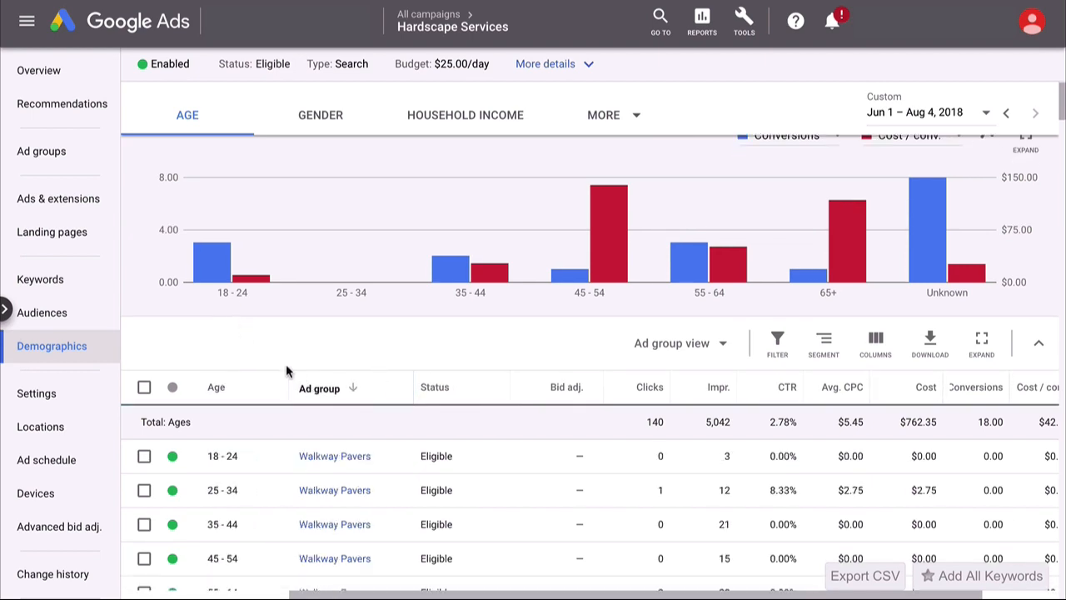
Exclude the 18 - 24 age range from the Walkway Pavers ad group
scroll(279, 367, "down", 2)
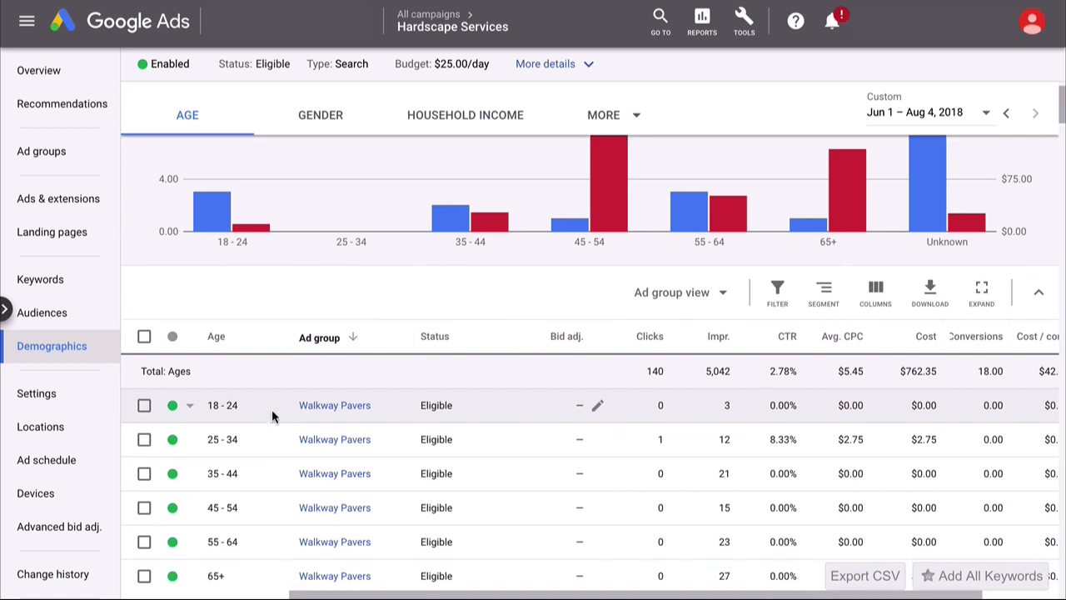
scroll(280, 413, "down", 2)
scroll(275, 412, "down", 3)
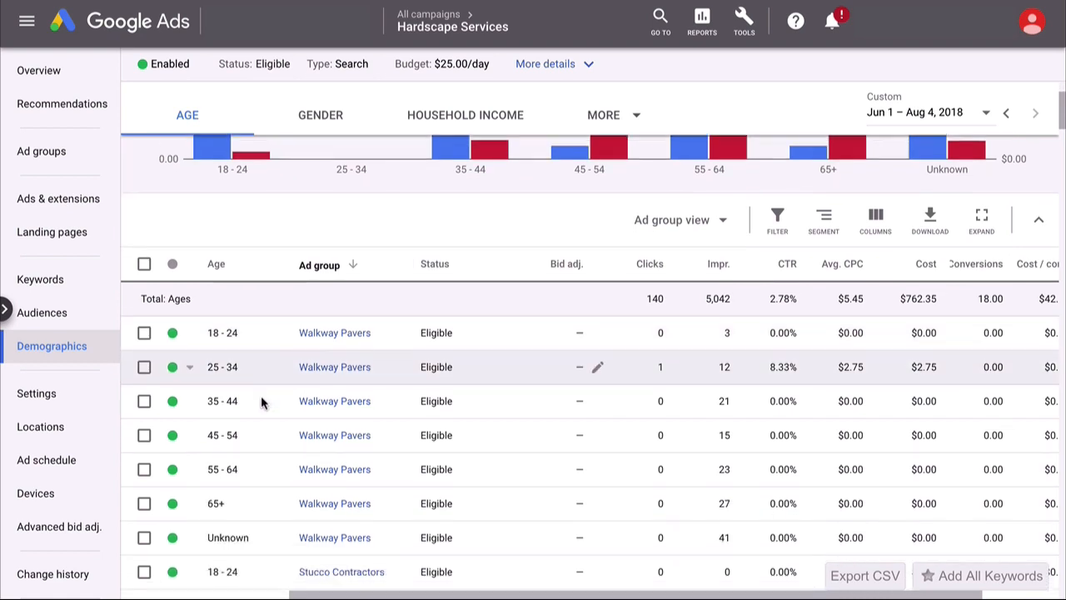
scroll(275, 495, "up", 1)
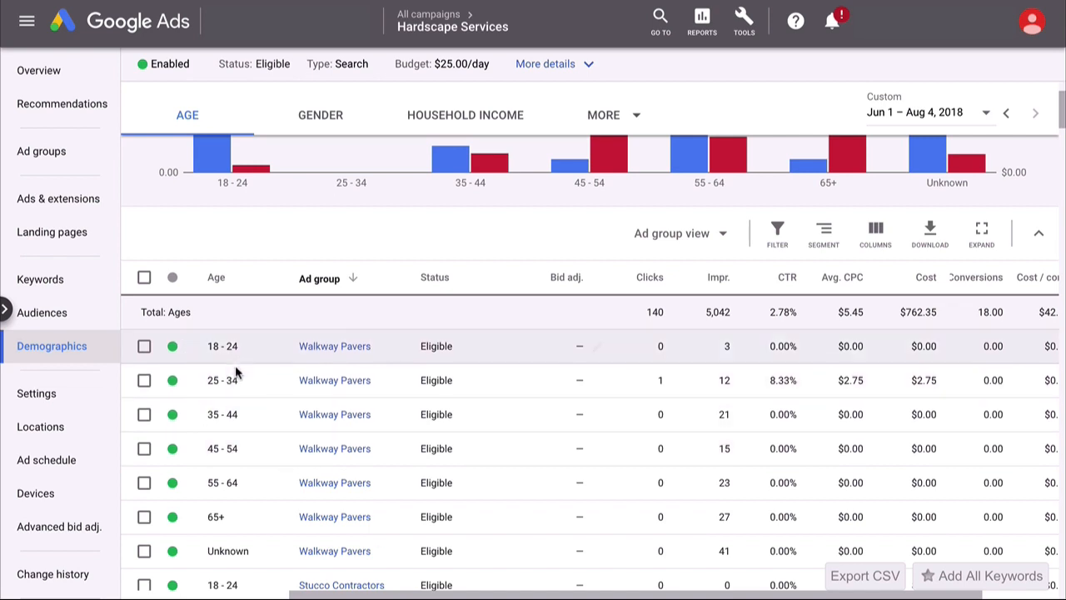
left_click(183, 348)
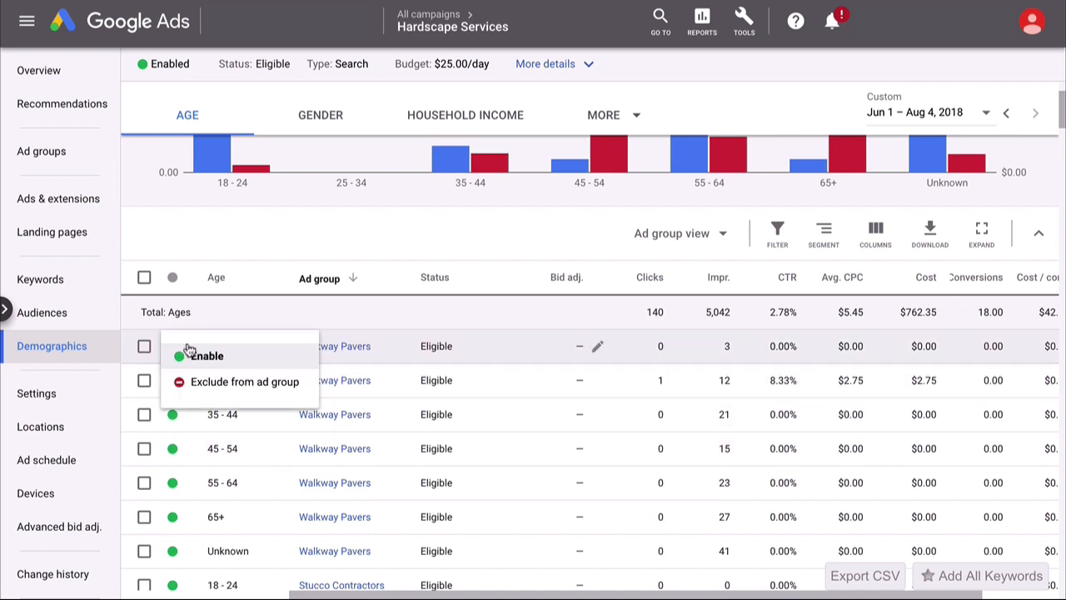
left_click(208, 388)
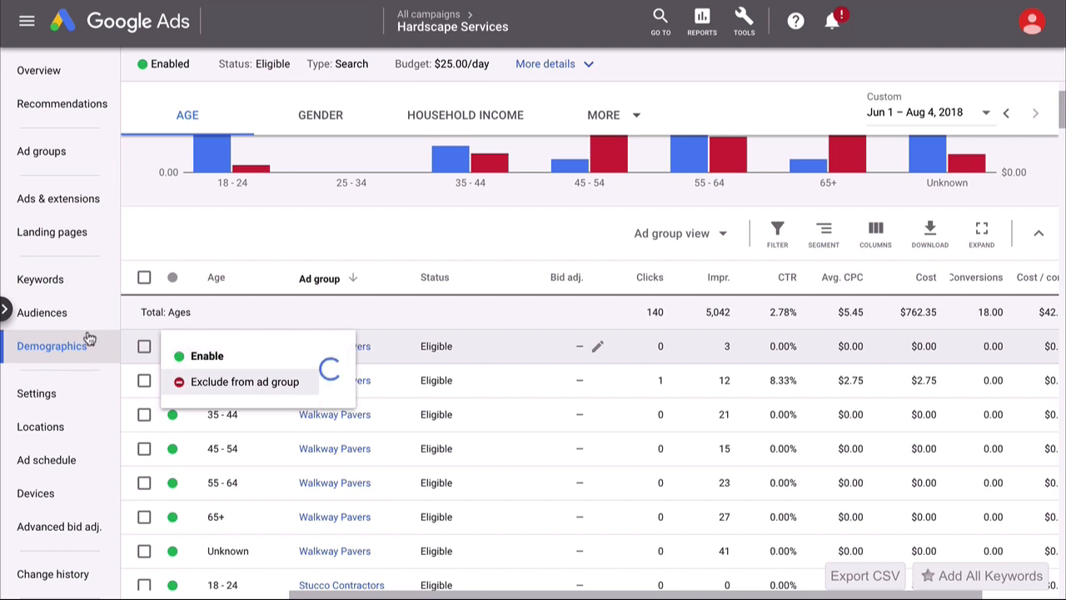
Exclude the 18 - 24 age range from the Stucco Contractors ad group
scroll(201, 393, "down", 1)
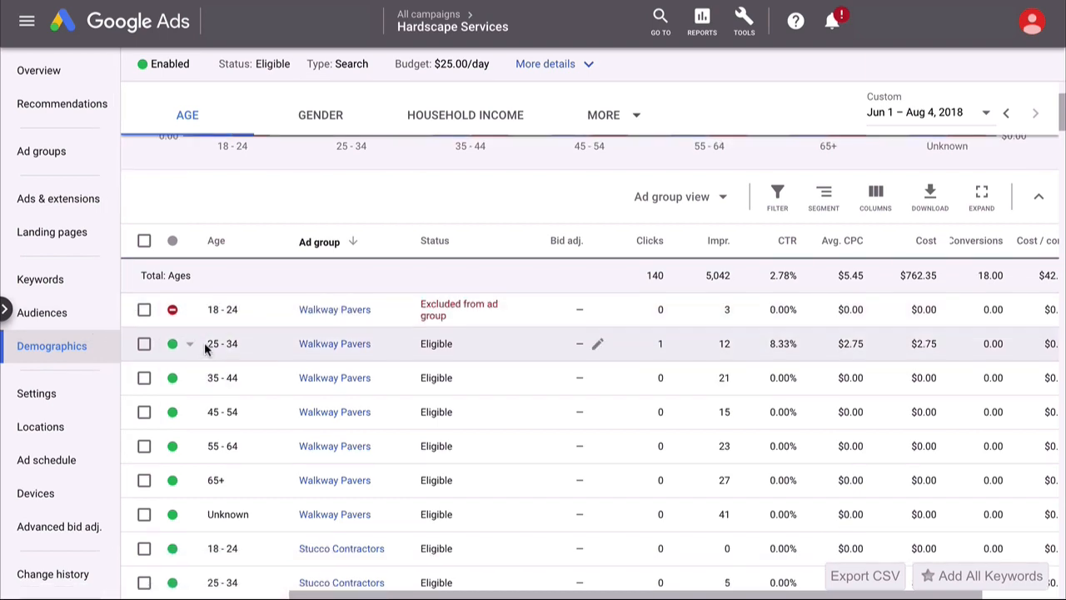
scroll(200, 354, "down", 3)
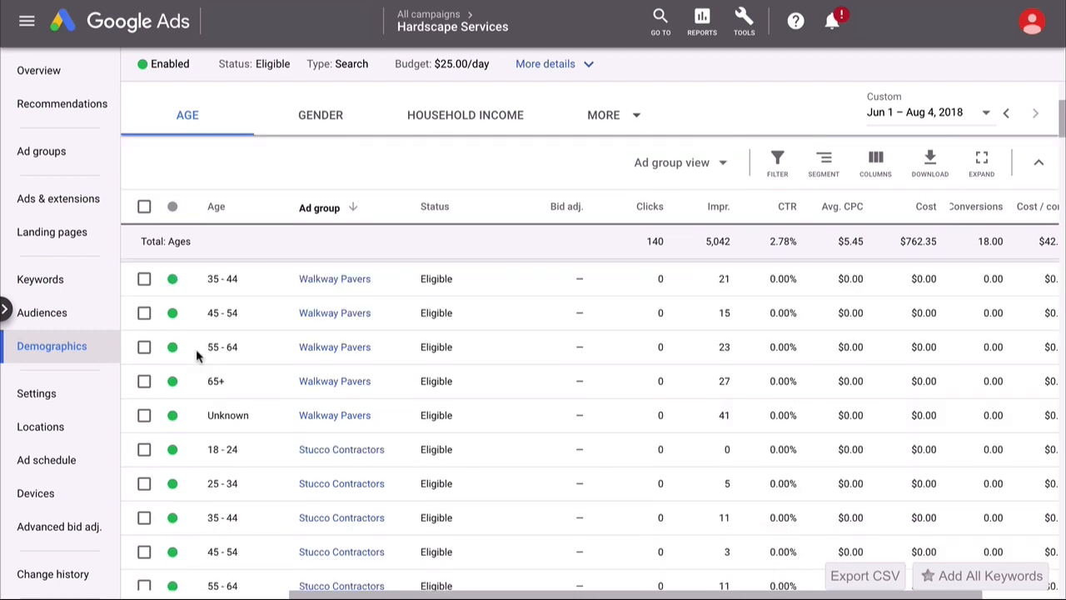
scroll(196, 349, "down", 1)
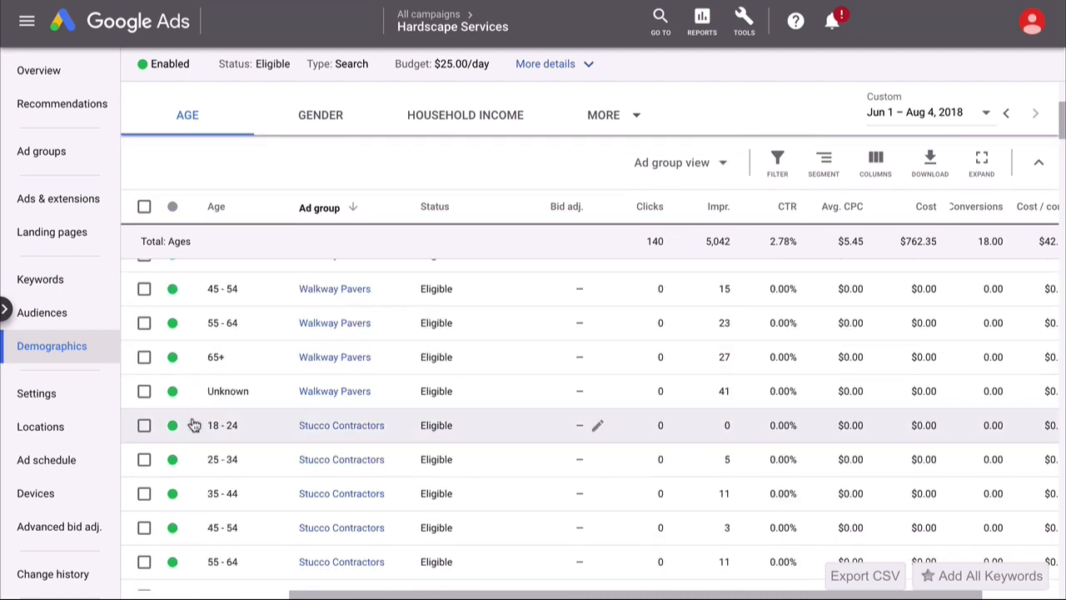
left_click(177, 390)
left_click(189, 424)
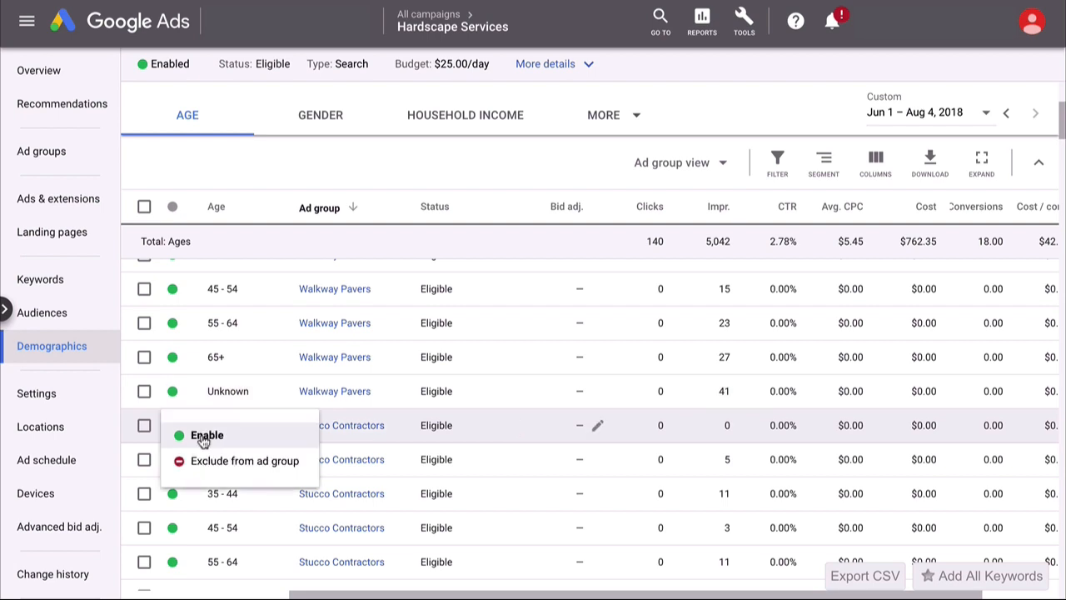
left_click(210, 459)
Review the Sidewalk Paving and Retaining Walls age rows, and exclude the 18 - 24 range from the Retaining Walls ad group
scroll(205, 454, "down", 2)
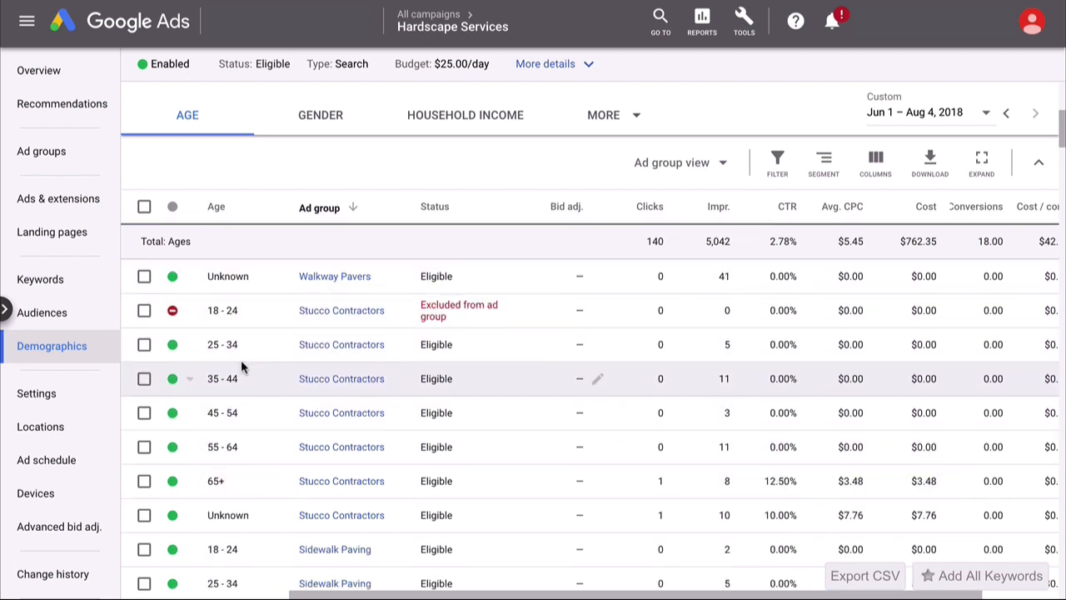
scroll(241, 359, "down", 1)
scroll(243, 371, "down", 5)
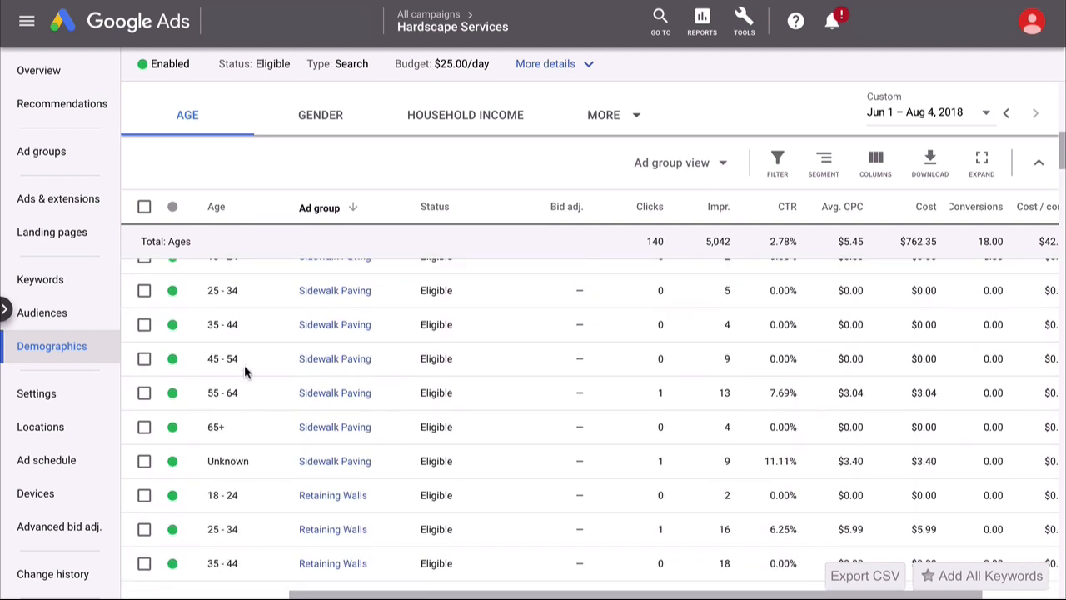
scroll(244, 371, "down", 1)
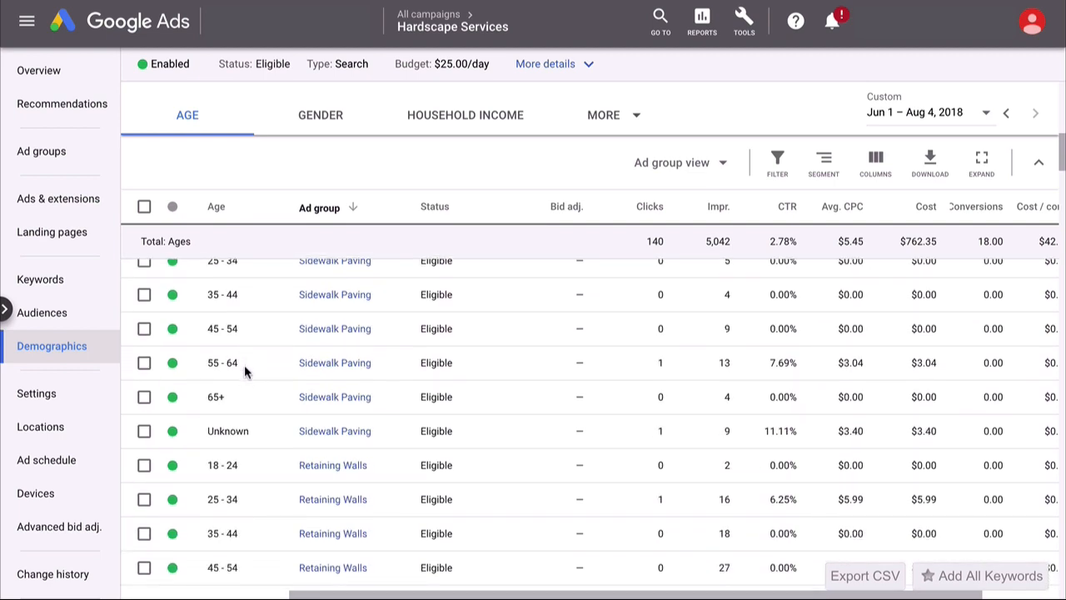
scroll(244, 367, "down", 1)
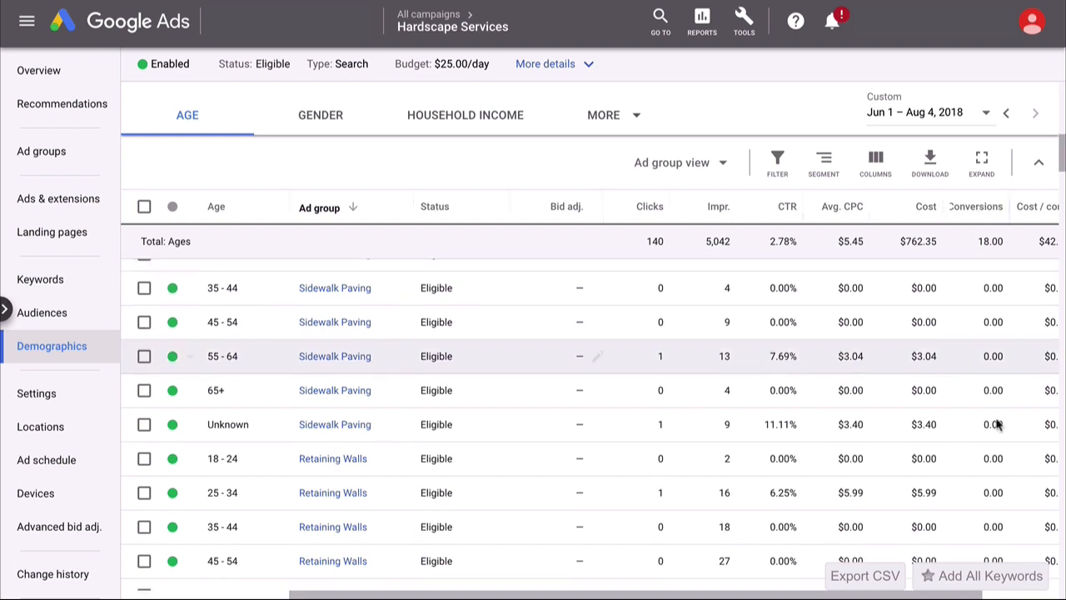
scroll(252, 444, "down", 1)
scroll(252, 450, "down", 5)
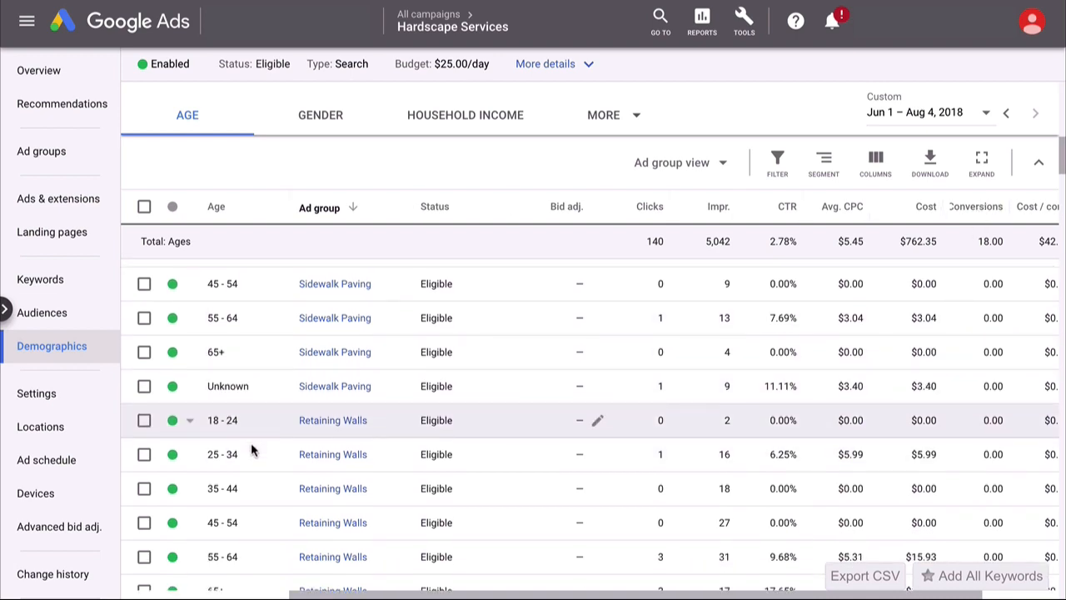
scroll(251, 450, "down", 1)
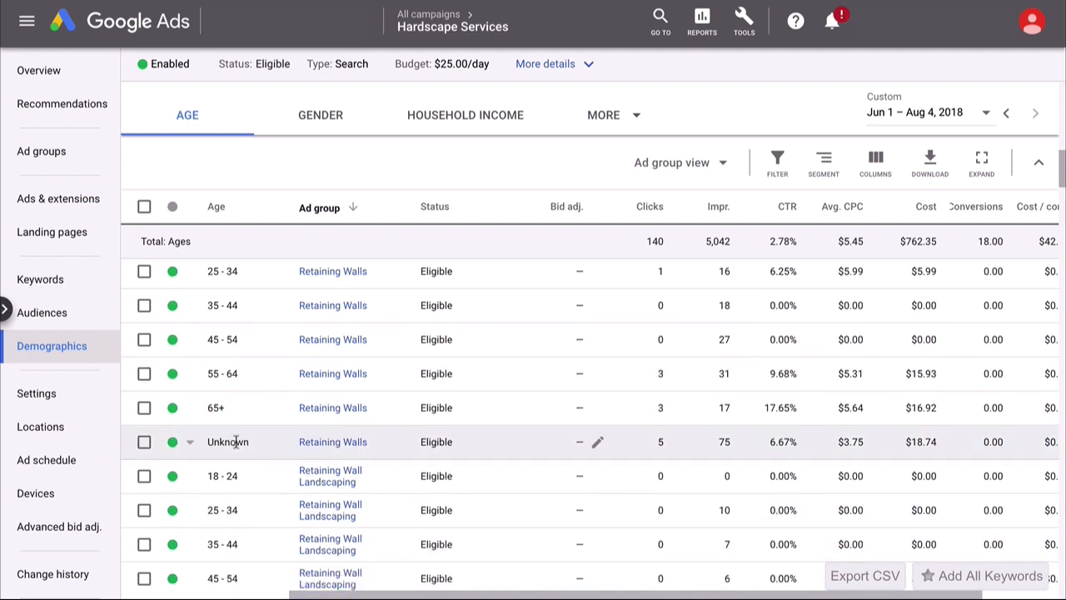
scroll(236, 441, "up", 1)
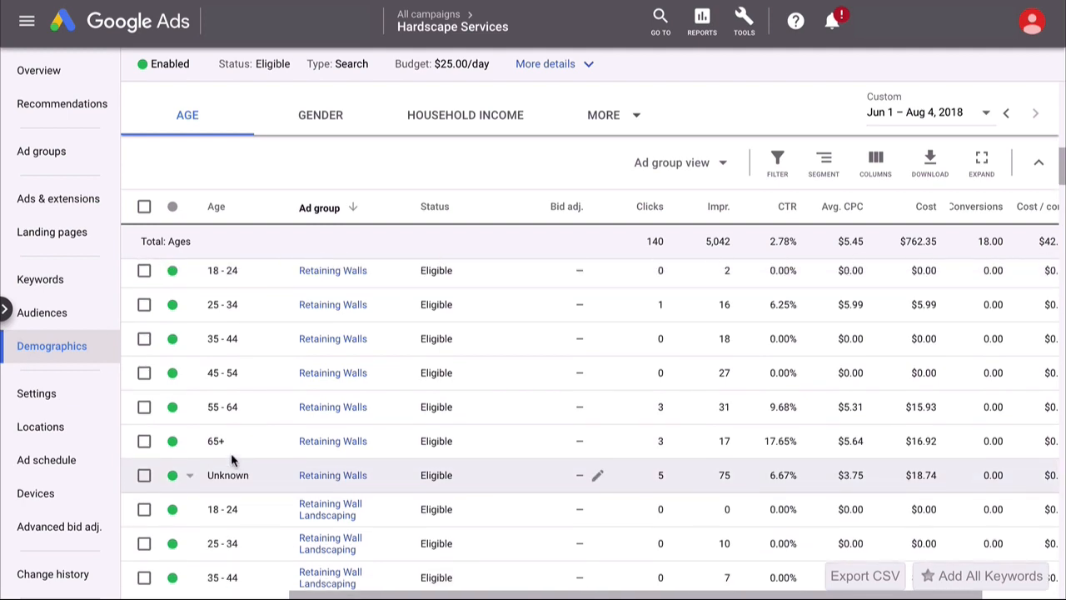
scroll(233, 450, "up", 1)
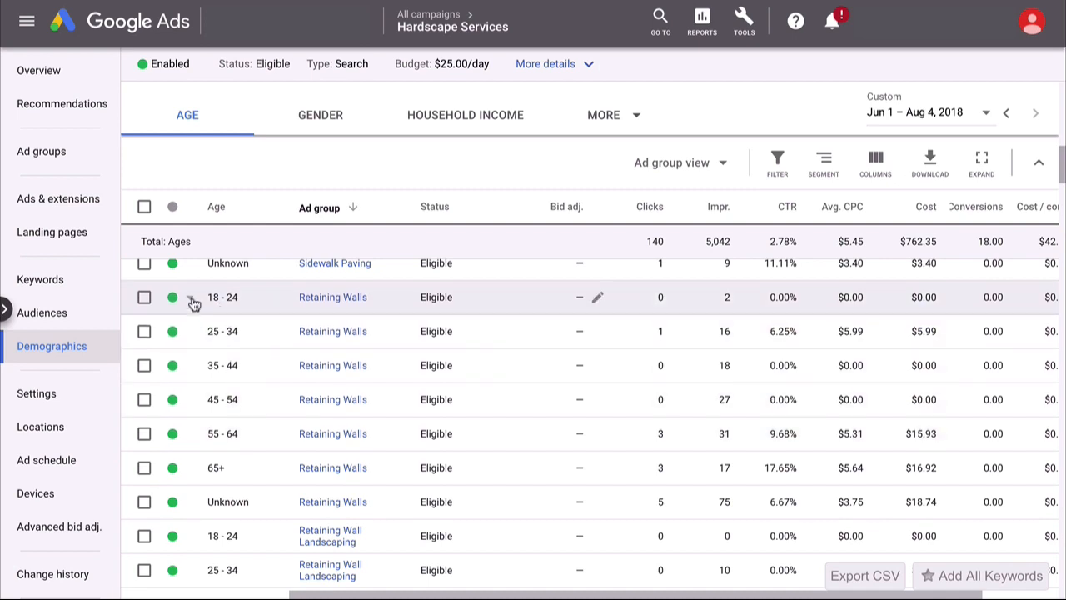
left_click(191, 300)
left_click(199, 335)
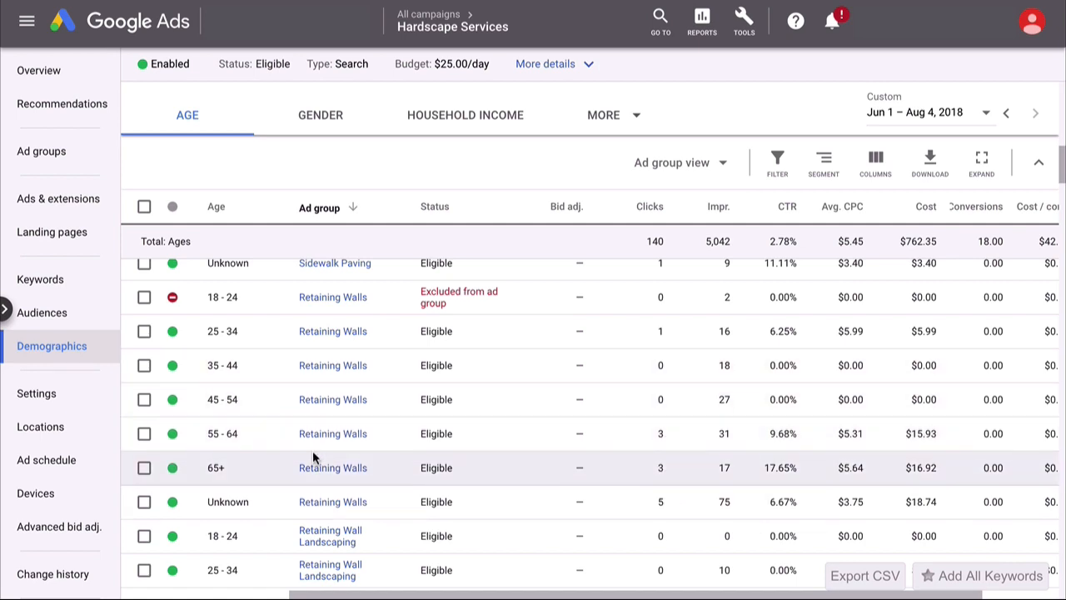
Reorder the age table's columns so that Conversions comes directly after Bid adj., and apply the new layout
scroll(313, 456, "down", 1)
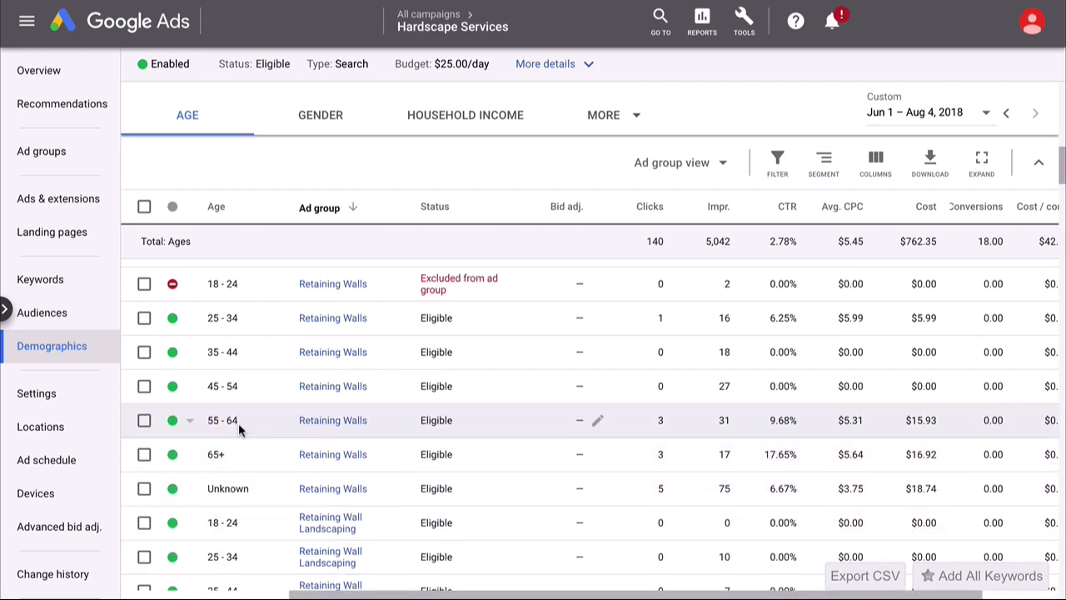
scroll(260, 442, "down", 1)
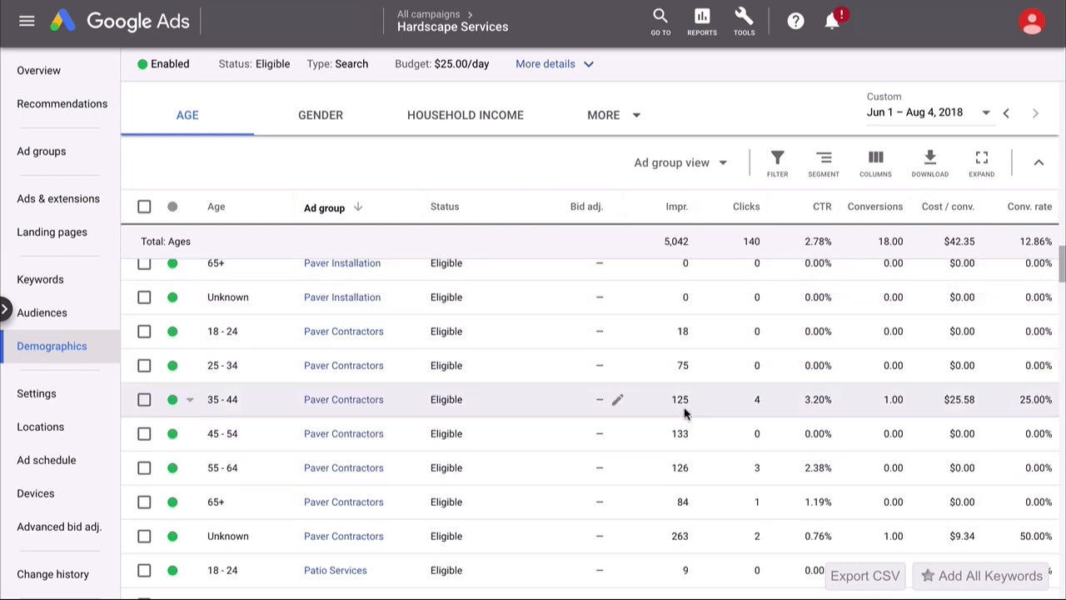
left_click(875, 167)
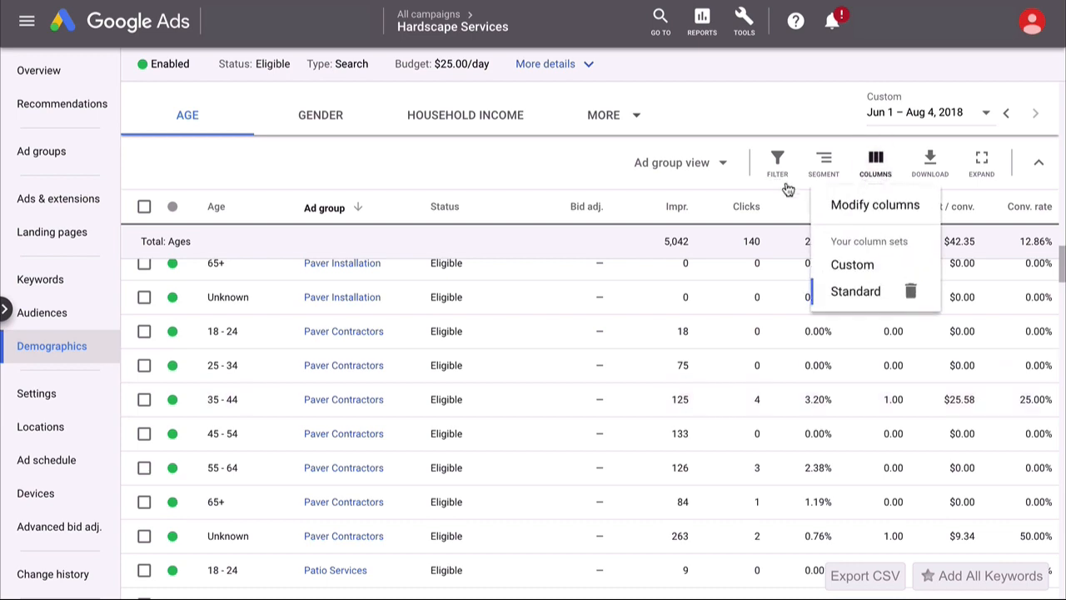
left_click(844, 206)
scroll(919, 383, "down", 2)
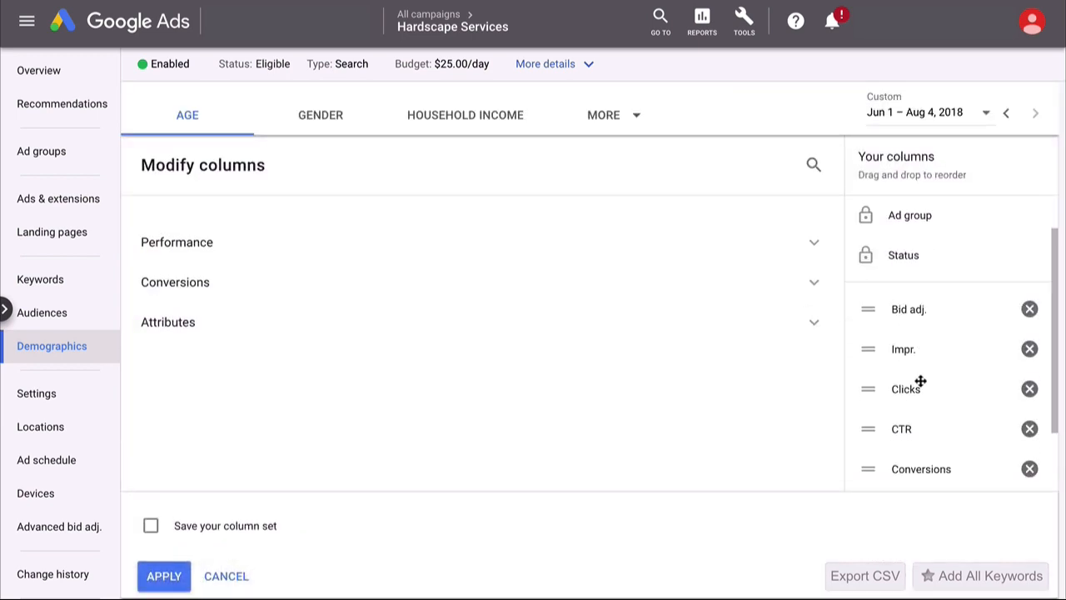
left_click_drag(929, 348, 931, 303)
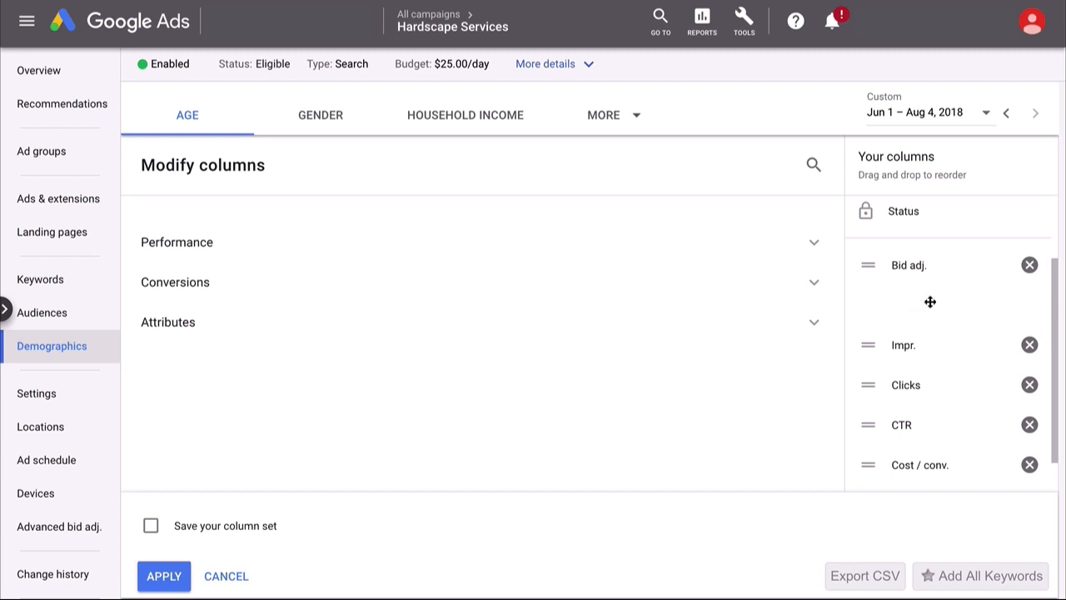
left_click(164, 577)
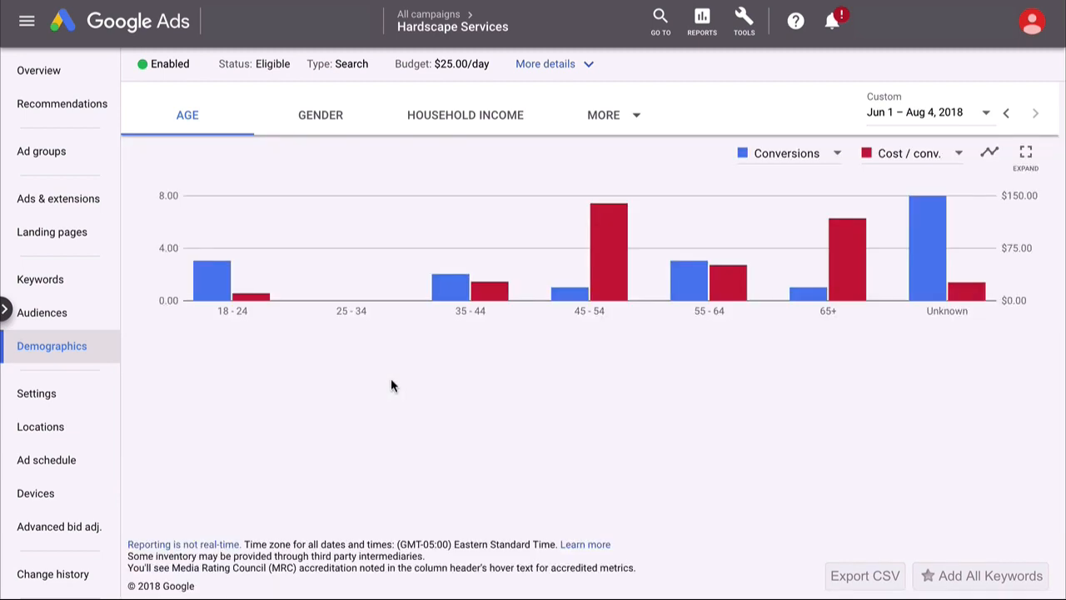
Compare conversions across the Paver Contractors age ranges and exclude the 18 - 24 range from that ad group
scroll(471, 437, "down", 8)
scroll(478, 434, "down", 7)
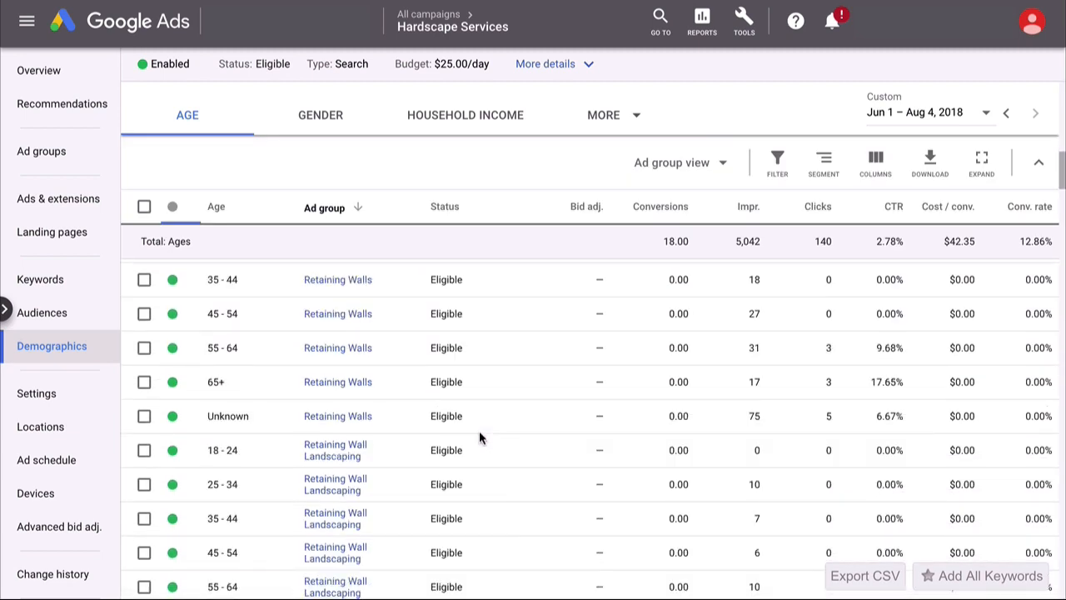
scroll(480, 437, "down", 7)
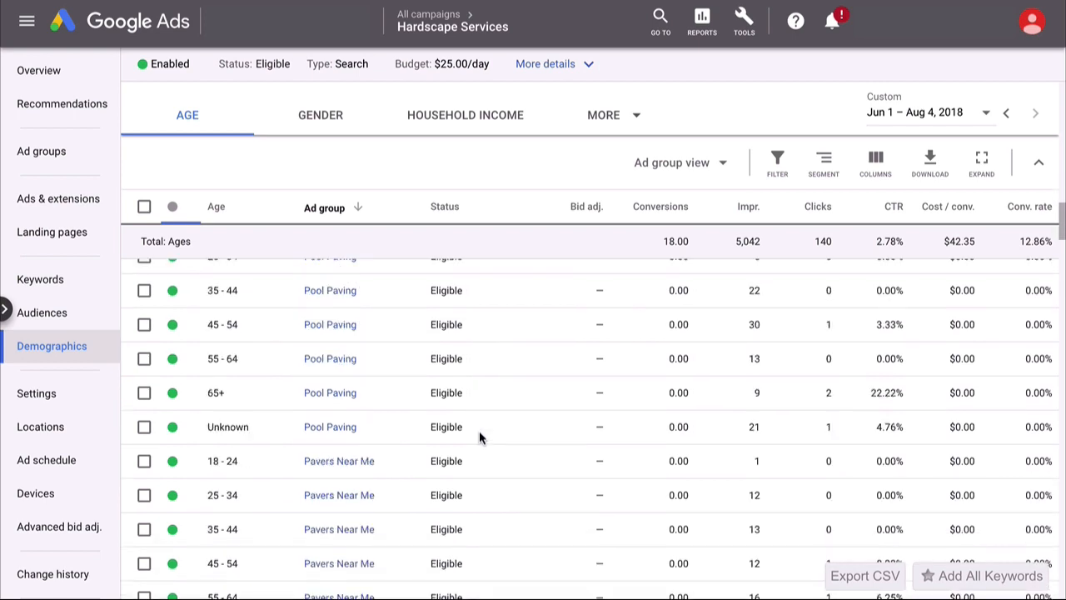
scroll(478, 432, "down", 4)
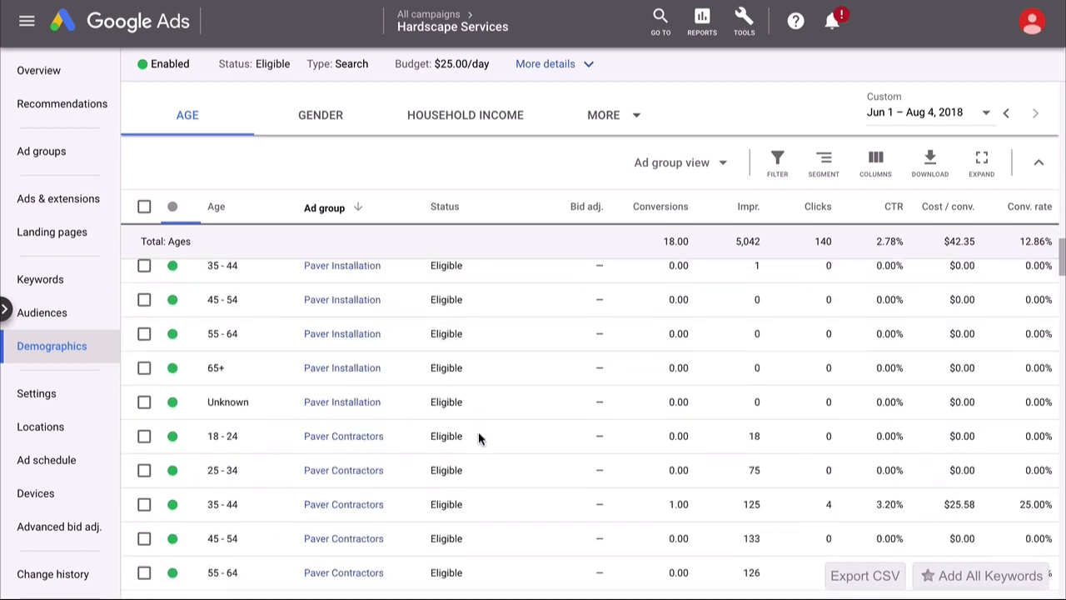
scroll(673, 450, "down", 1)
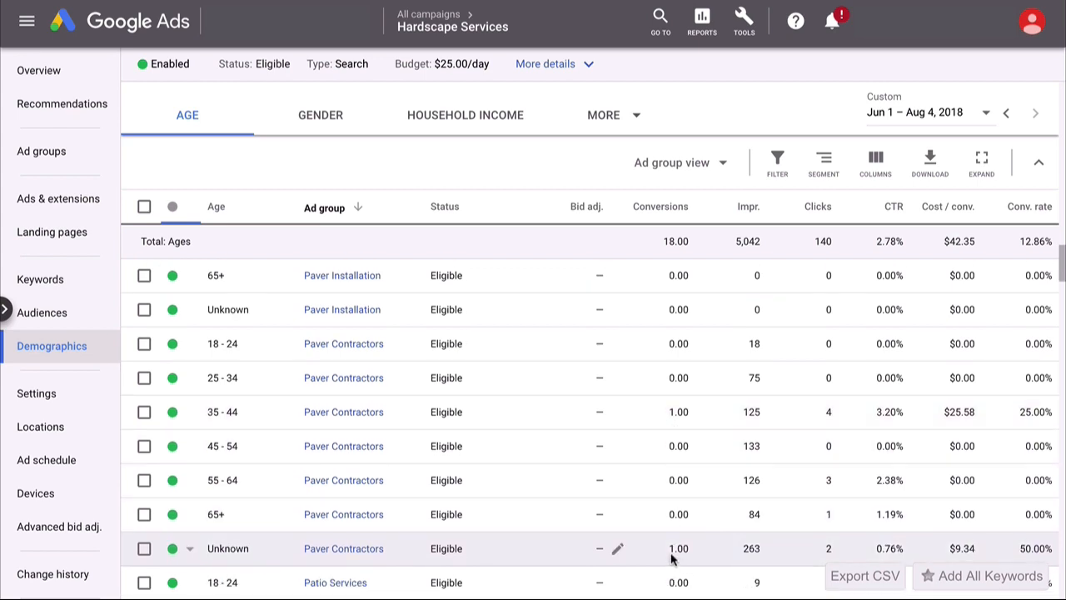
scroll(690, 553, "down", 1)
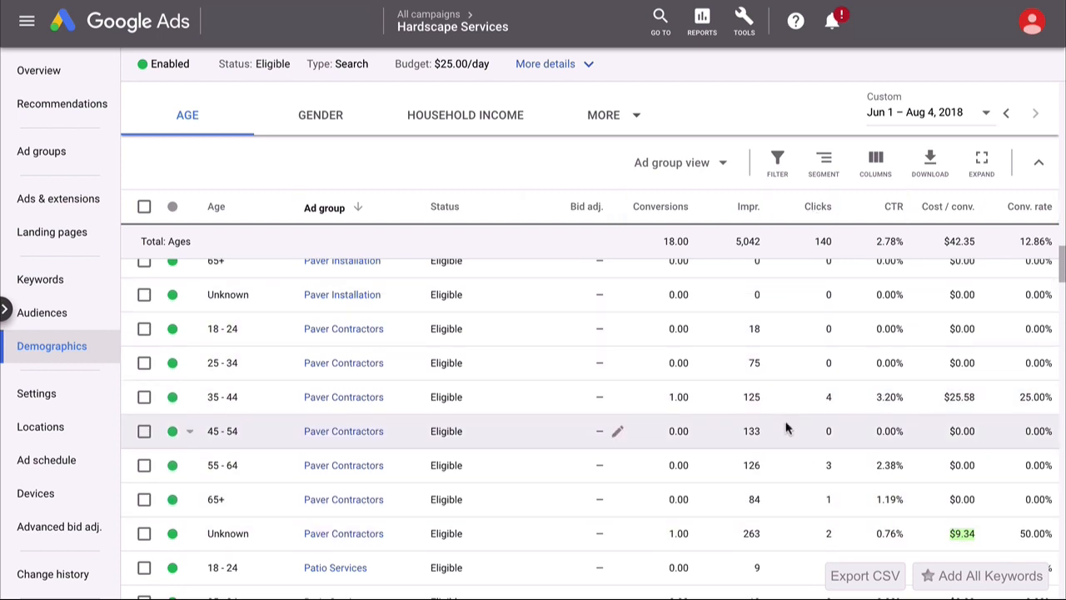
left_click(192, 332)
left_click(207, 367)
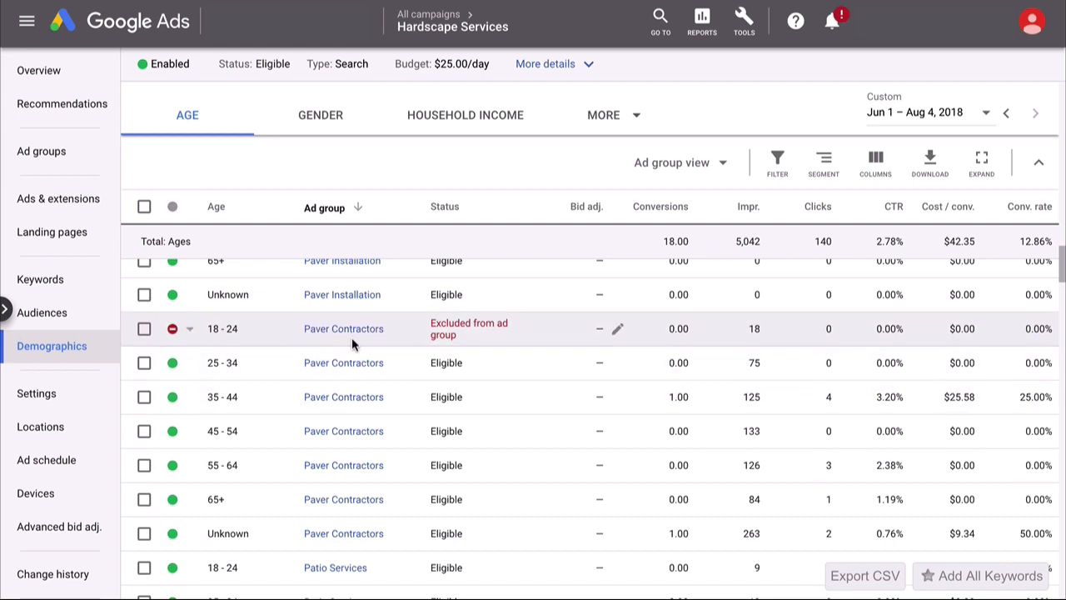
Exclude the 18 - 24 age range from the Patio Installation ad group
scroll(348, 347, "down", 2)
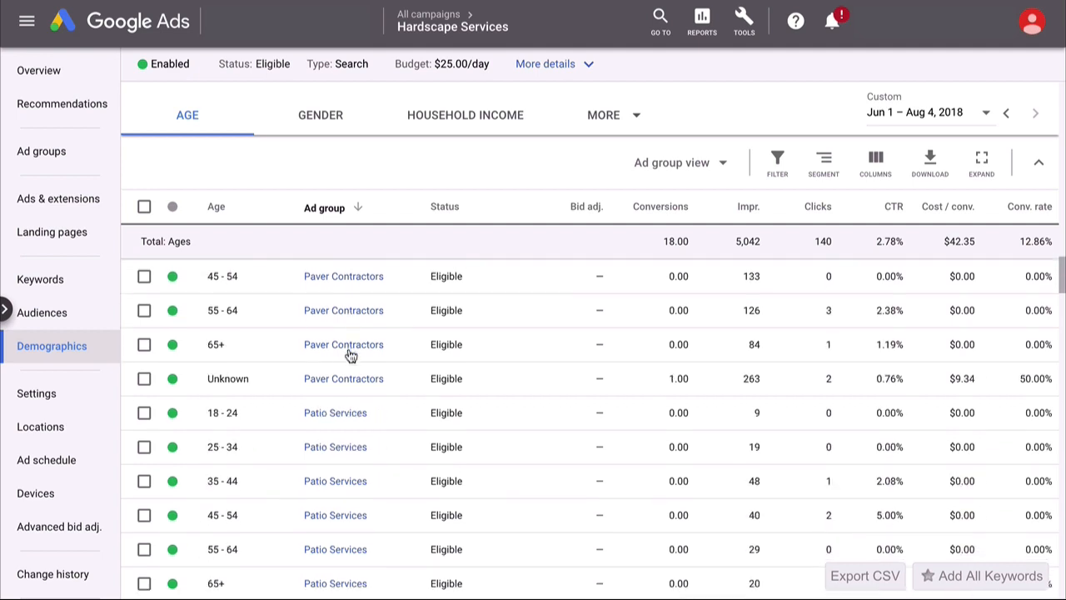
scroll(350, 355, "down", 8)
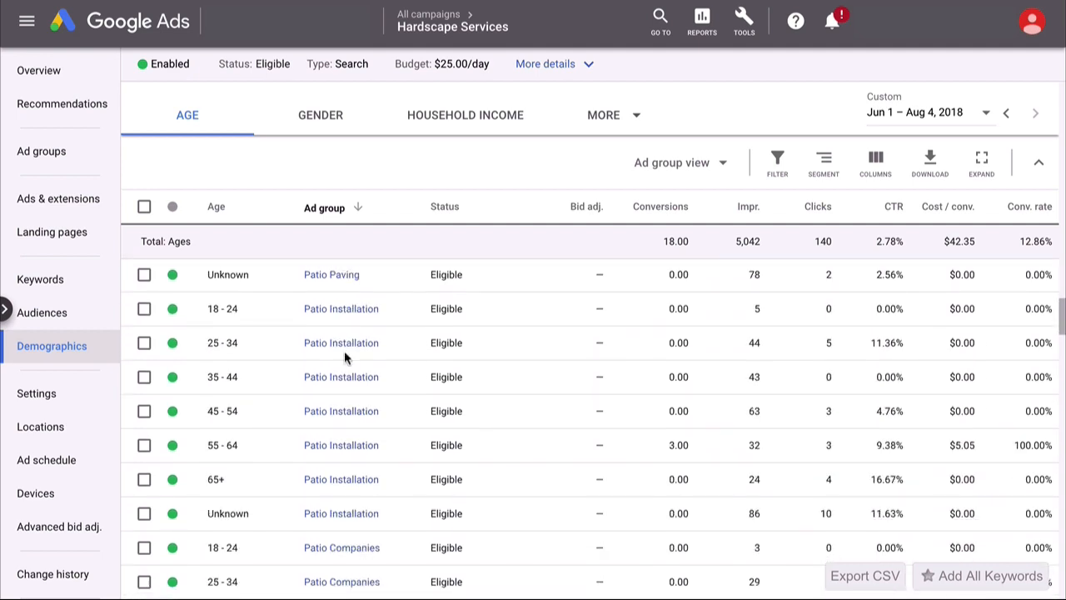
scroll(345, 357, "down", 1)
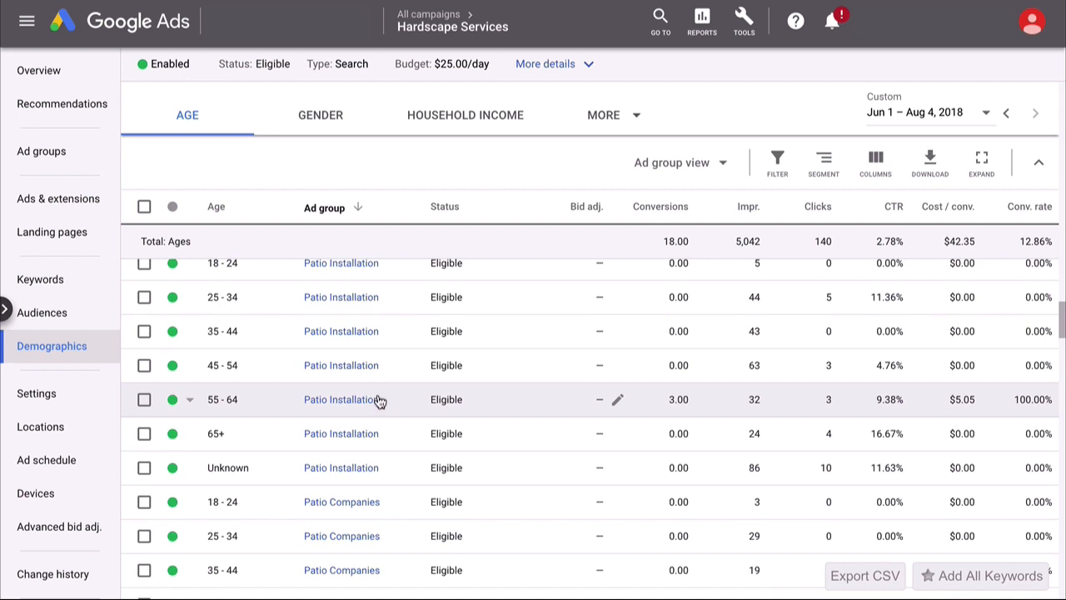
scroll(364, 471, "up", 1)
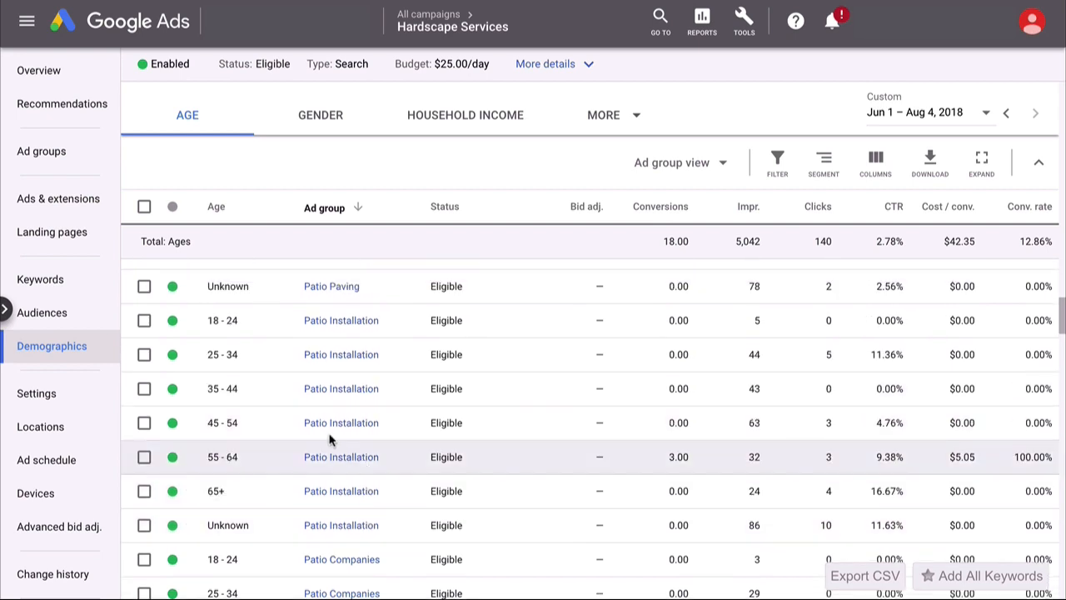
left_click(177, 321)
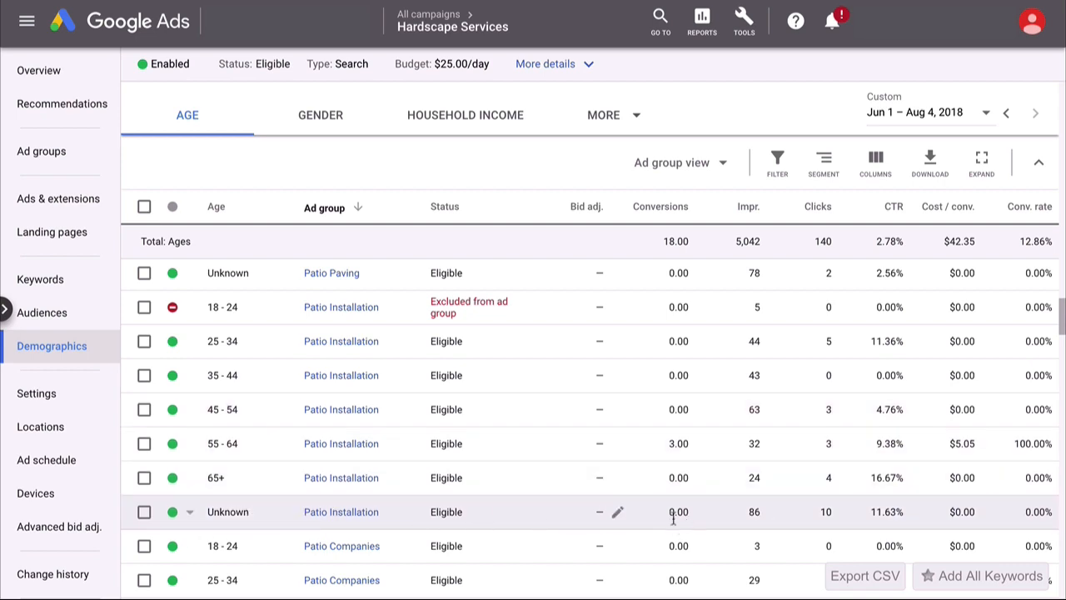
Set a 10% bid decrease for the Unknown age range in the Patio Installation ad group
scroll(262, 508, "down", 1)
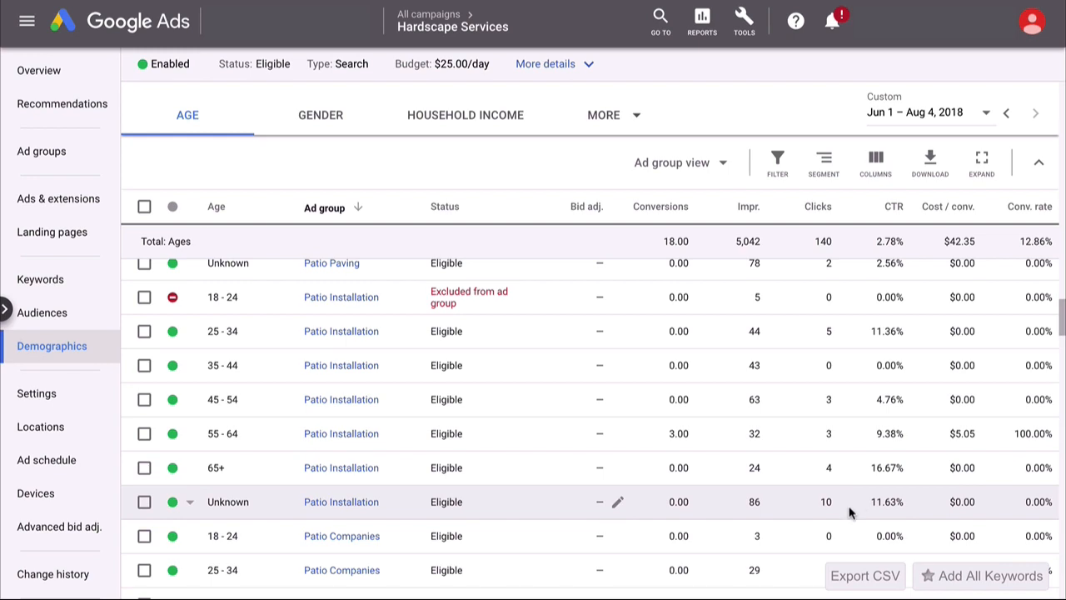
left_click(619, 504)
left_click(574, 490)
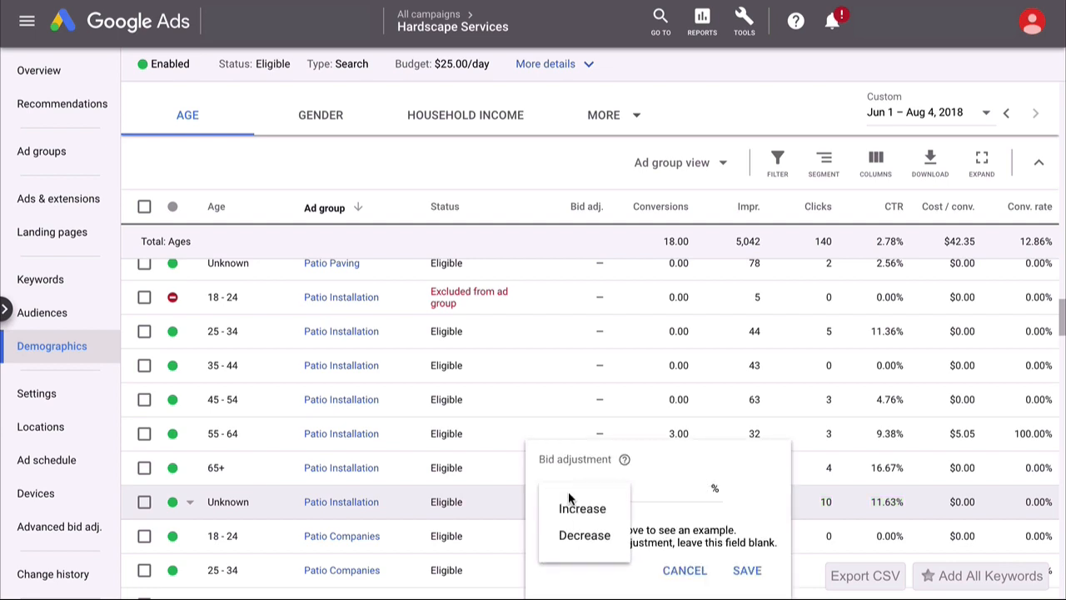
left_click(568, 533)
left_click(685, 487)
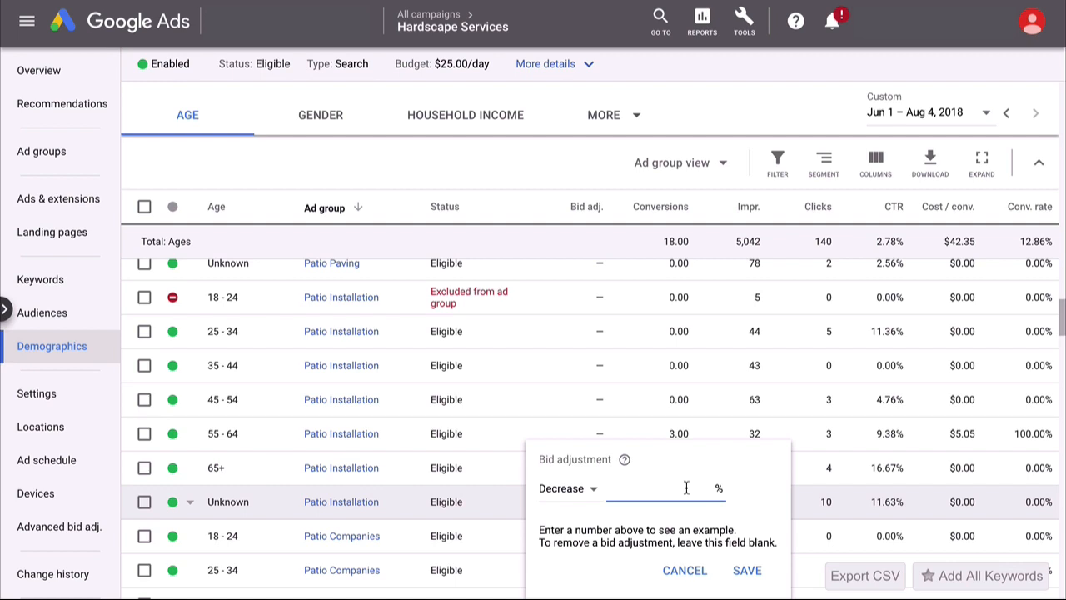
type("10")
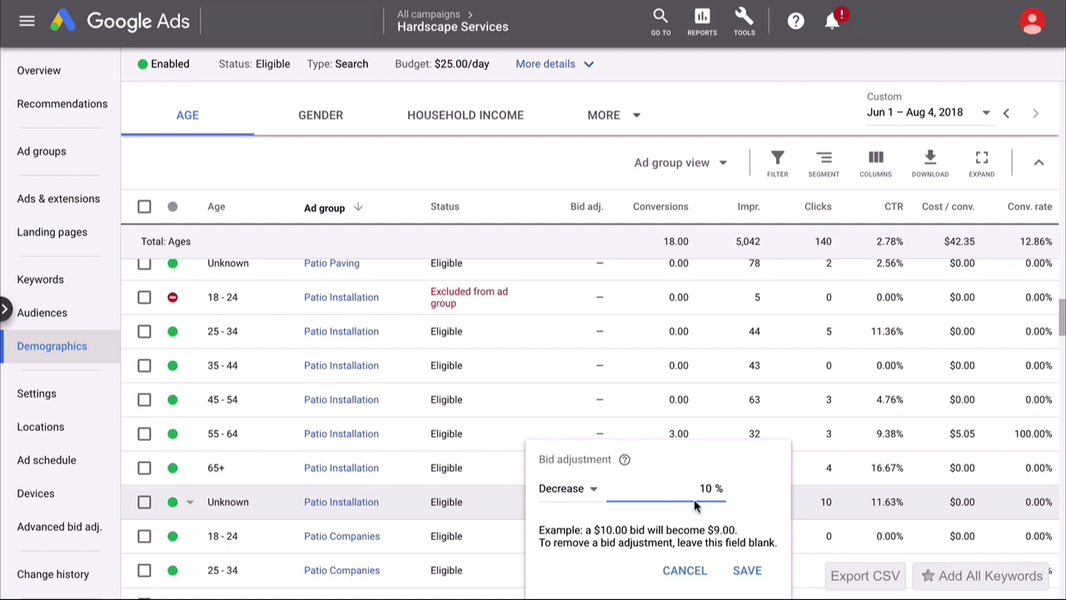
left_click(745, 571)
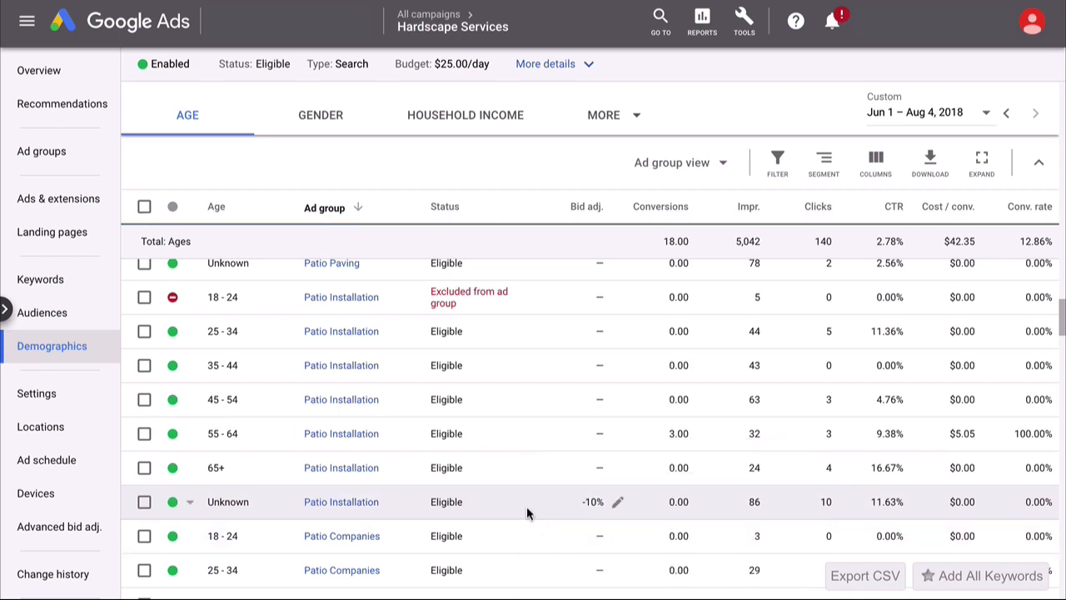
Exclude the 18 - 24 age range from the Masonry ad group
scroll(501, 506, "down", 4)
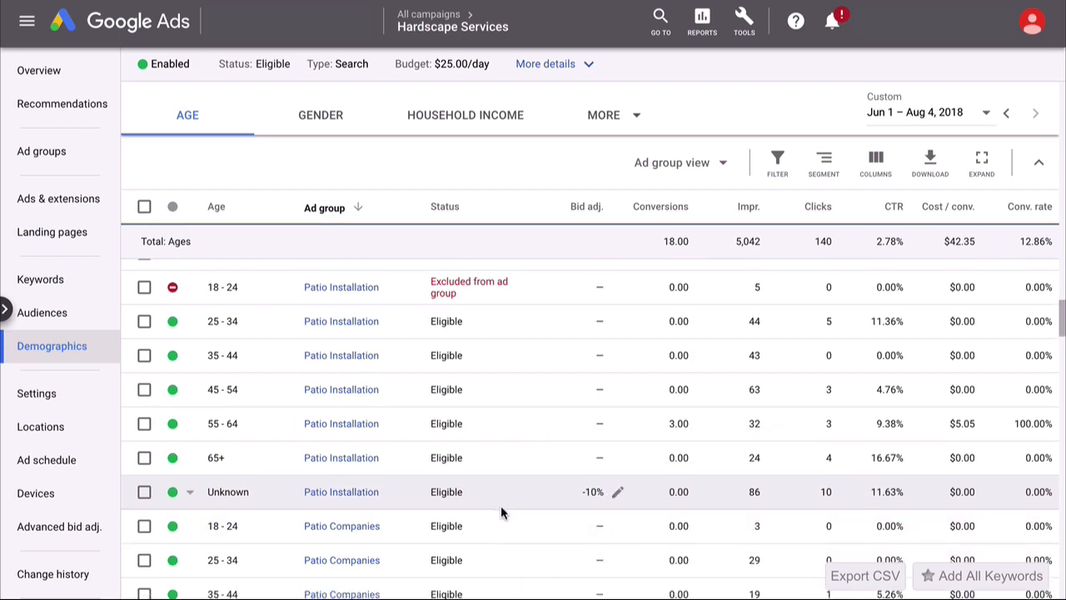
scroll(505, 506, "down", 2)
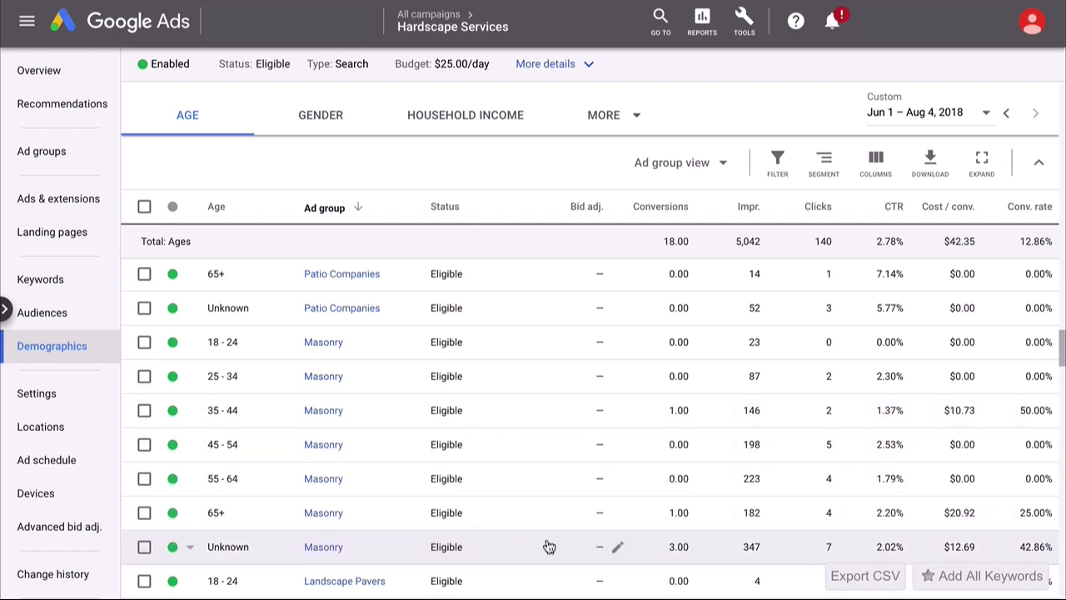
left_click(190, 342)
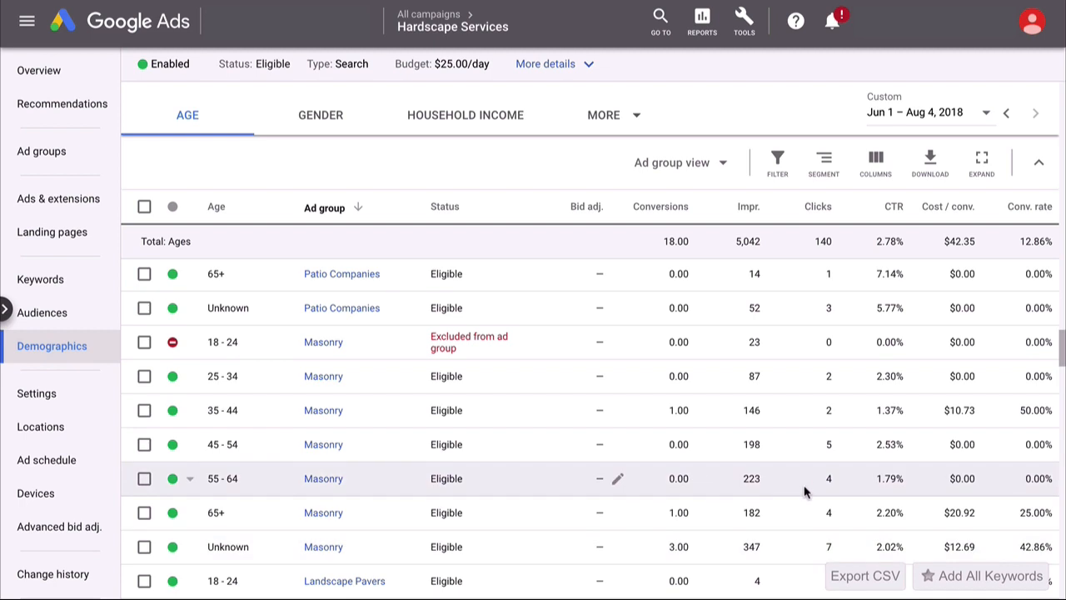
Set a 15% bid decrease for the 25 - 34 age range in the Masonry ad group
scroll(804, 490, "down", 1)
scroll(795, 512, "down", 1)
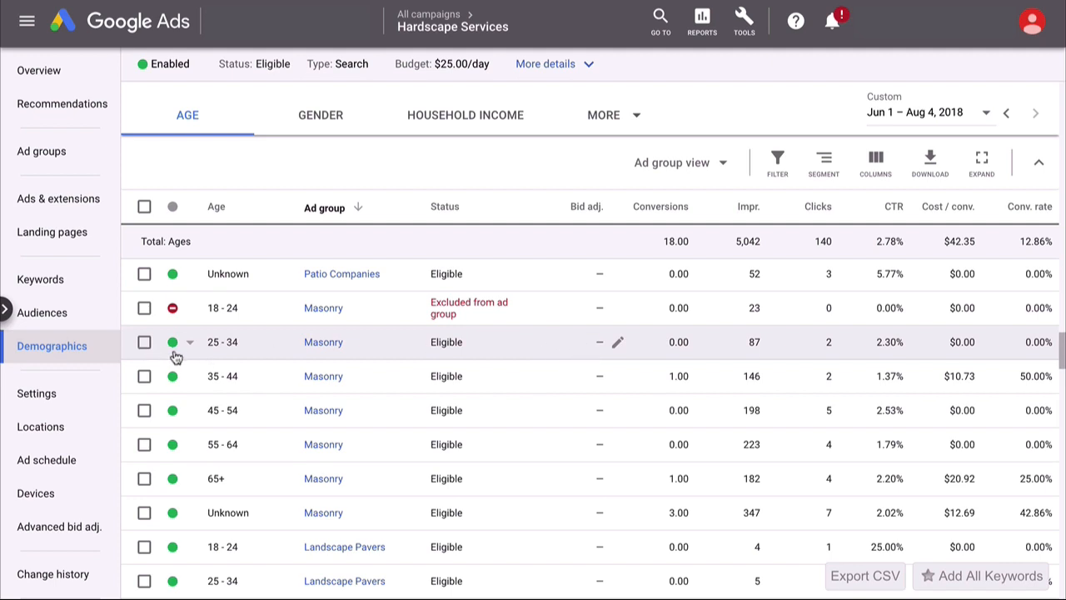
left_click(620, 346)
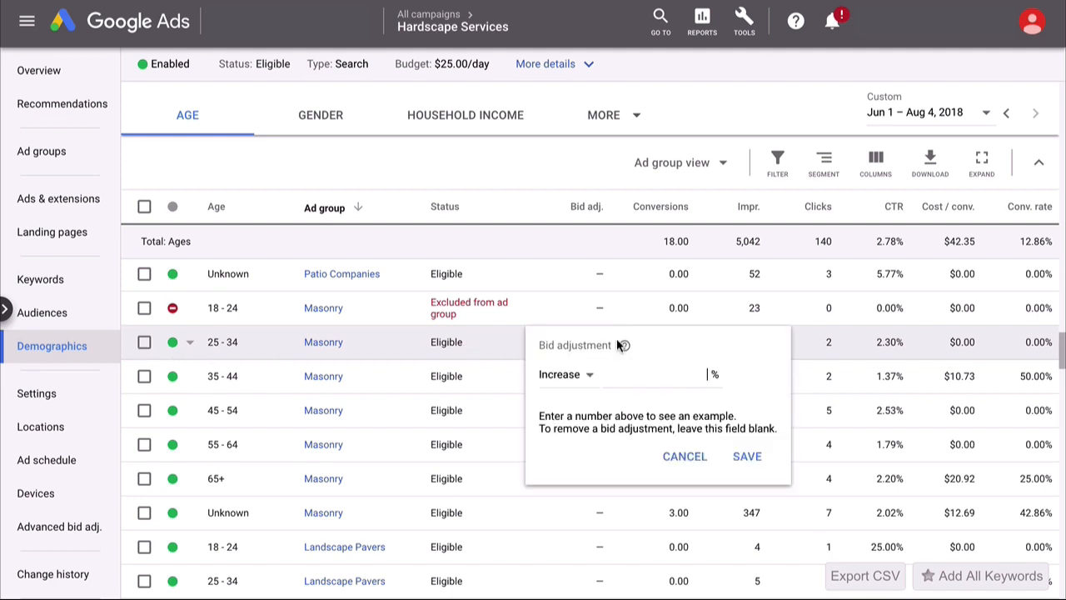
left_click(595, 375)
left_click(584, 421)
left_click(681, 374)
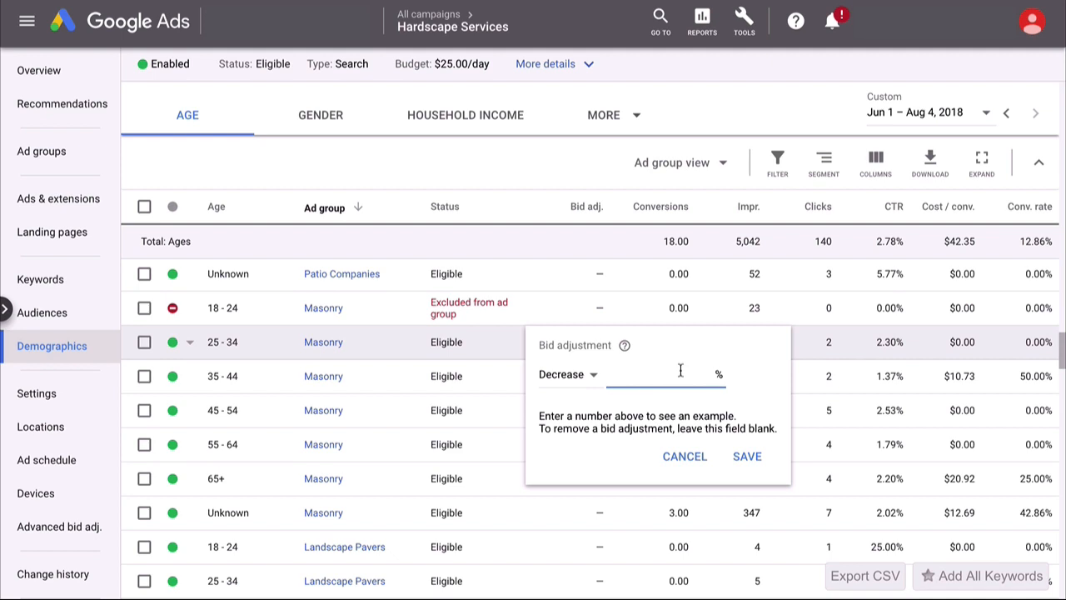
type("15")
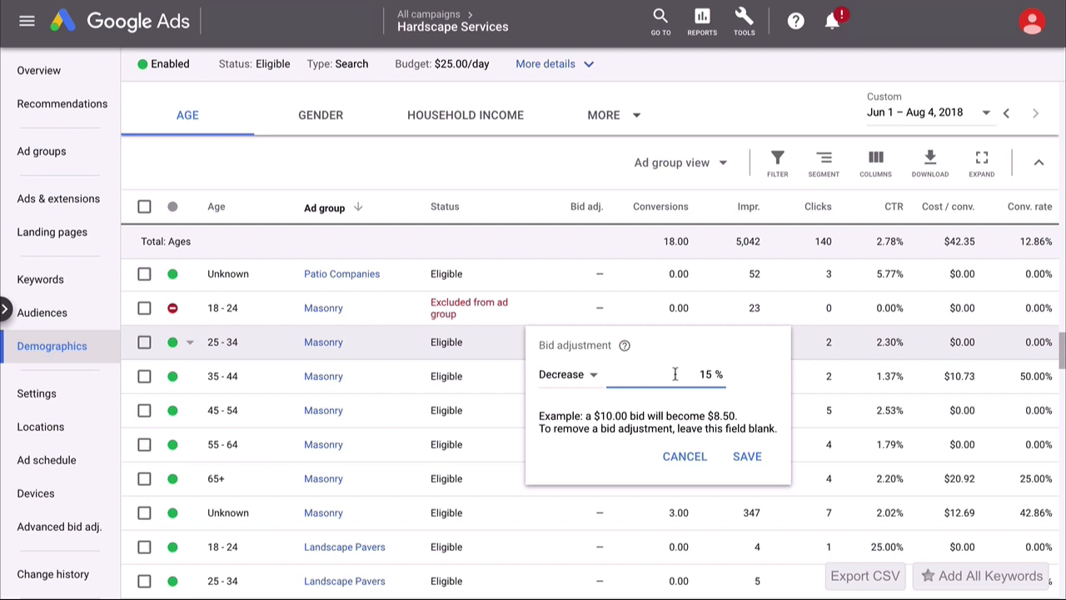
left_click(747, 455)
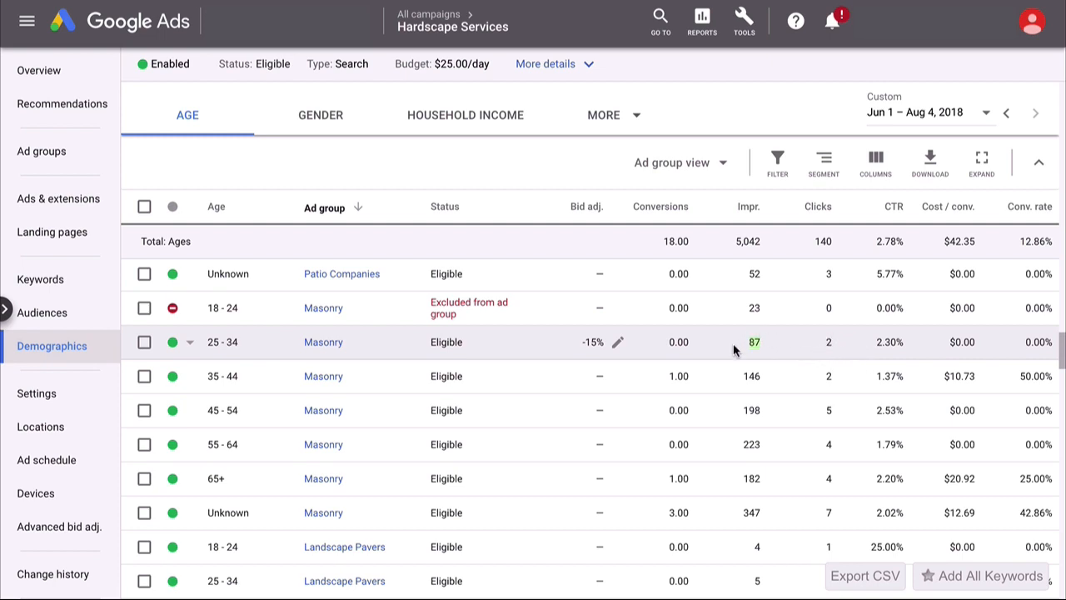
Examine conversions, impressions and clicks for the remaining age rows, from Masonry through Landscape and Hardscape ad groups to Cement Contractors and Brick Paving
scroll(510, 346, "down", 3)
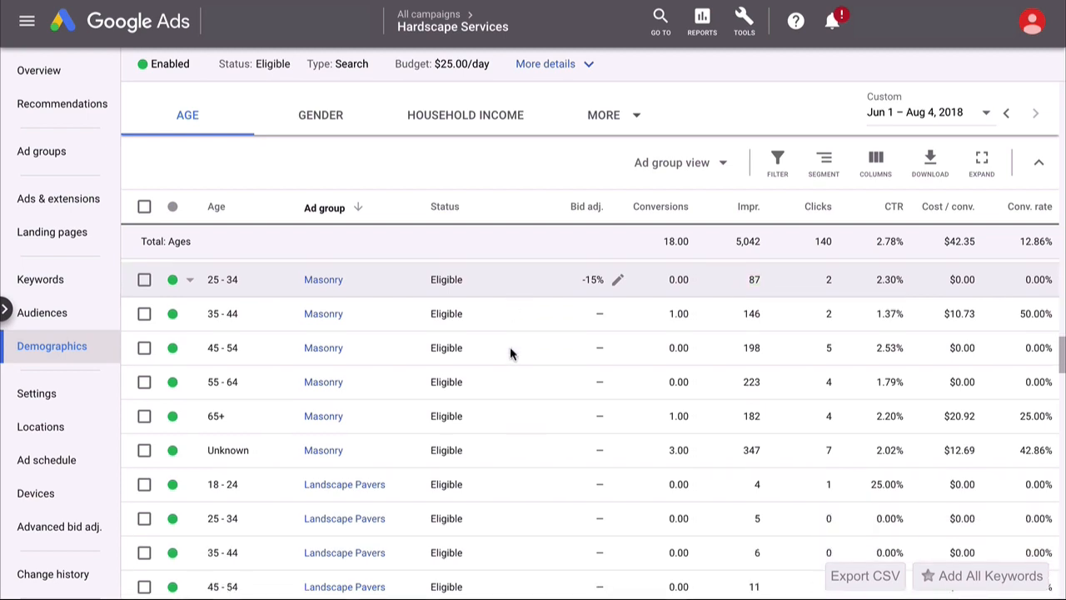
scroll(512, 354, "down", 4)
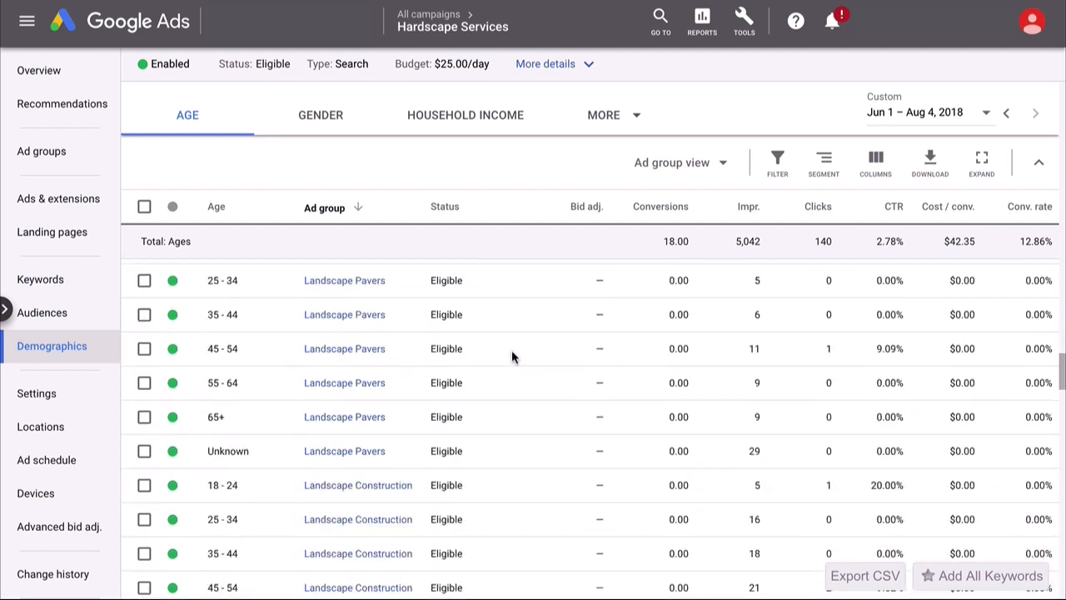
scroll(512, 354, "down", 2)
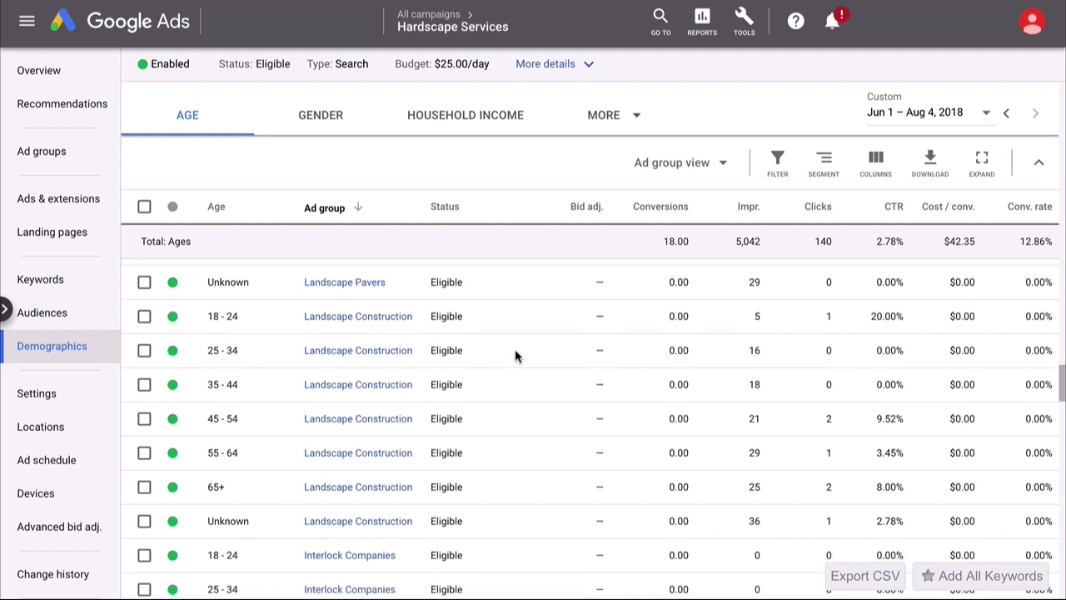
scroll(515, 356, "down", 2)
scroll(514, 356, "down", 3)
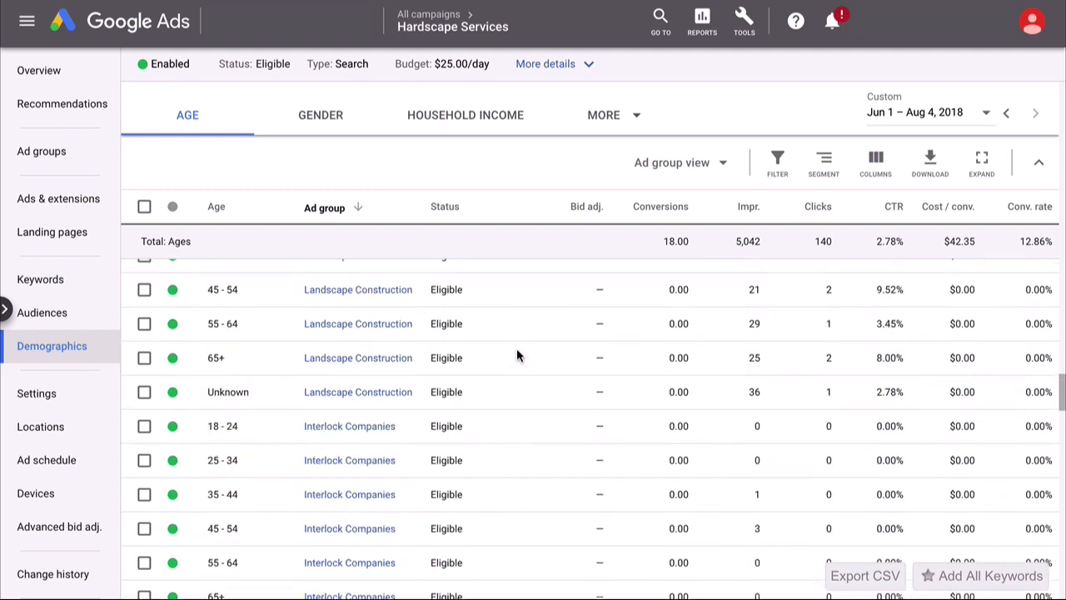
scroll(518, 356, "down", 5)
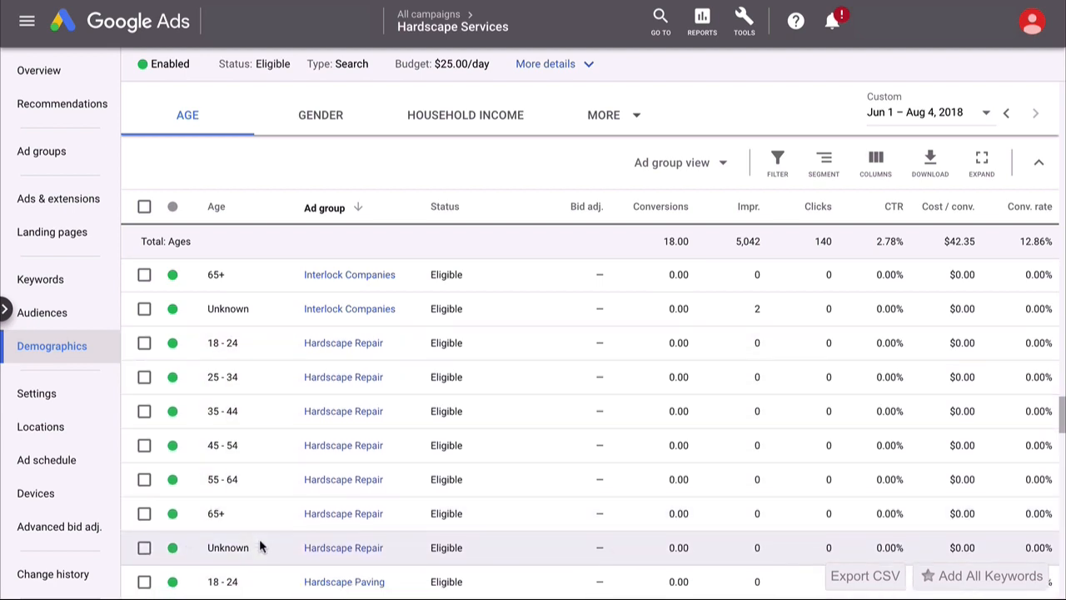
scroll(567, 375, "down", 3)
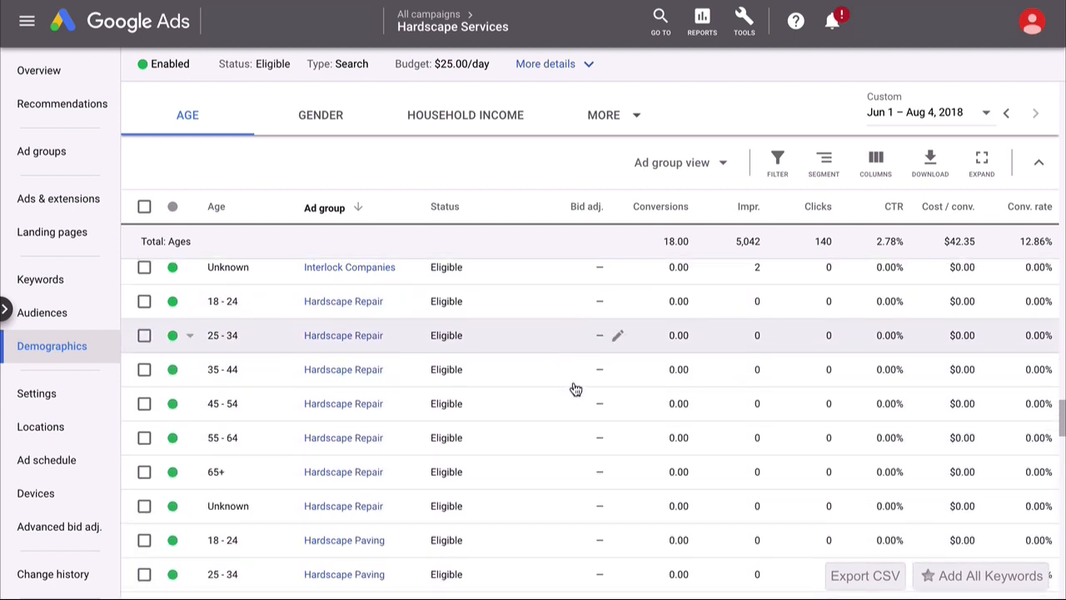
scroll(569, 403, "down", 5)
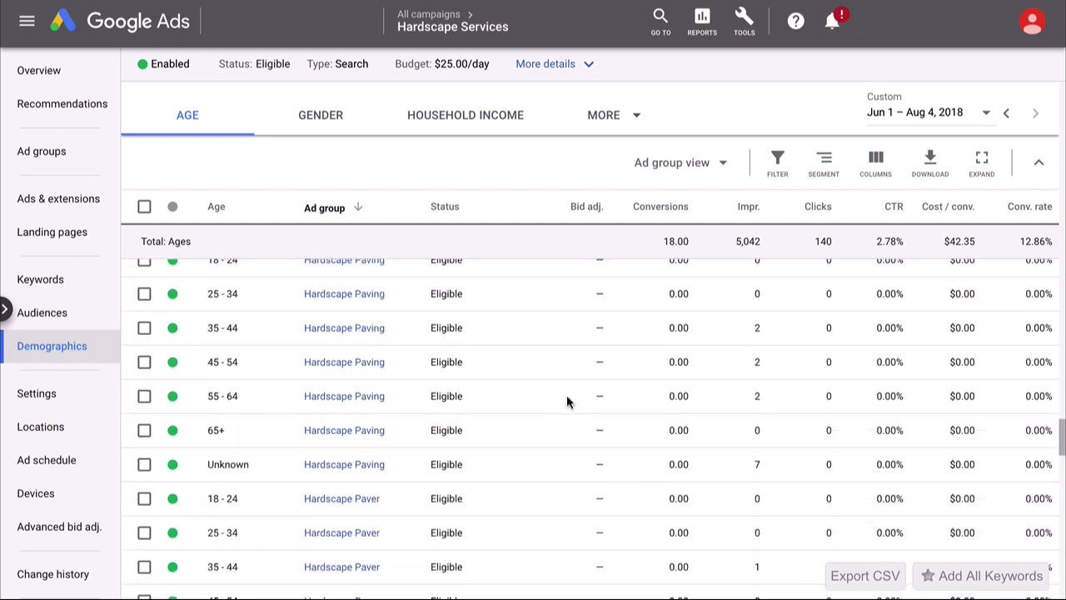
scroll(567, 403, "down", 5)
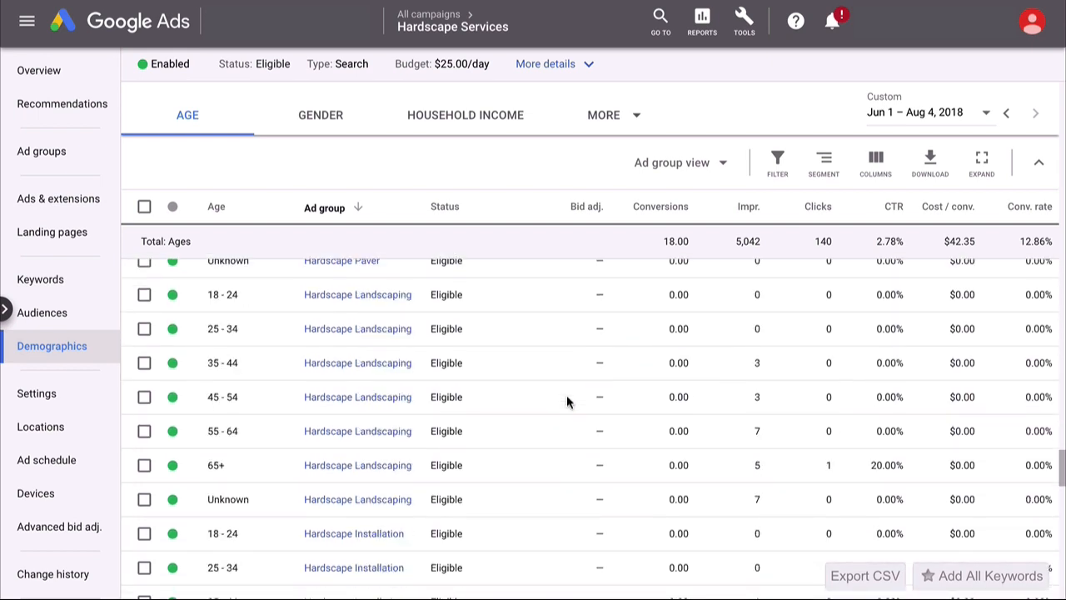
scroll(567, 402, "down", 7)
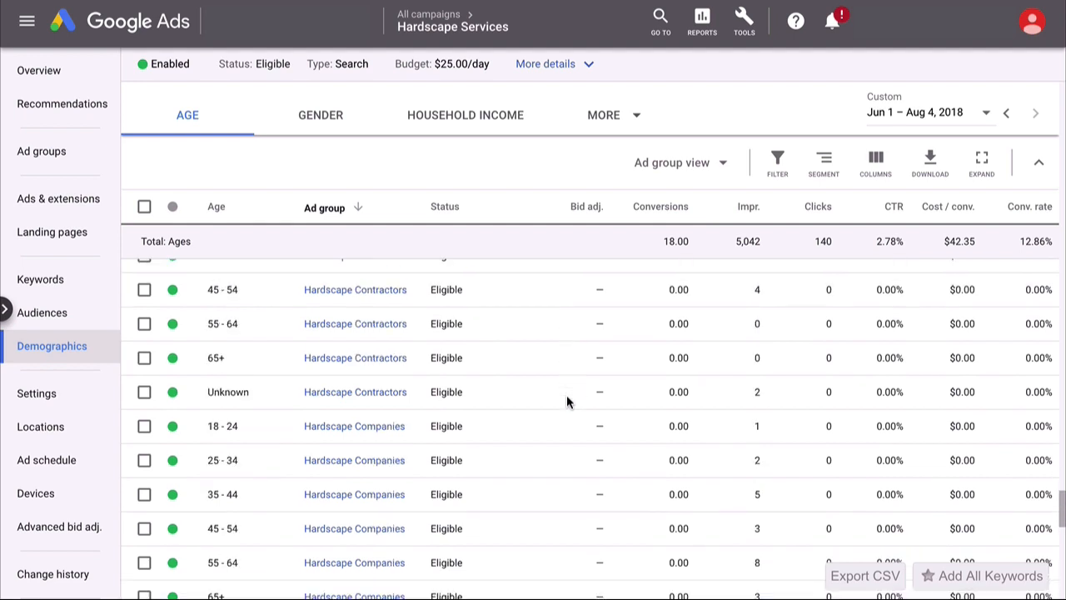
scroll(567, 403, "down", 5)
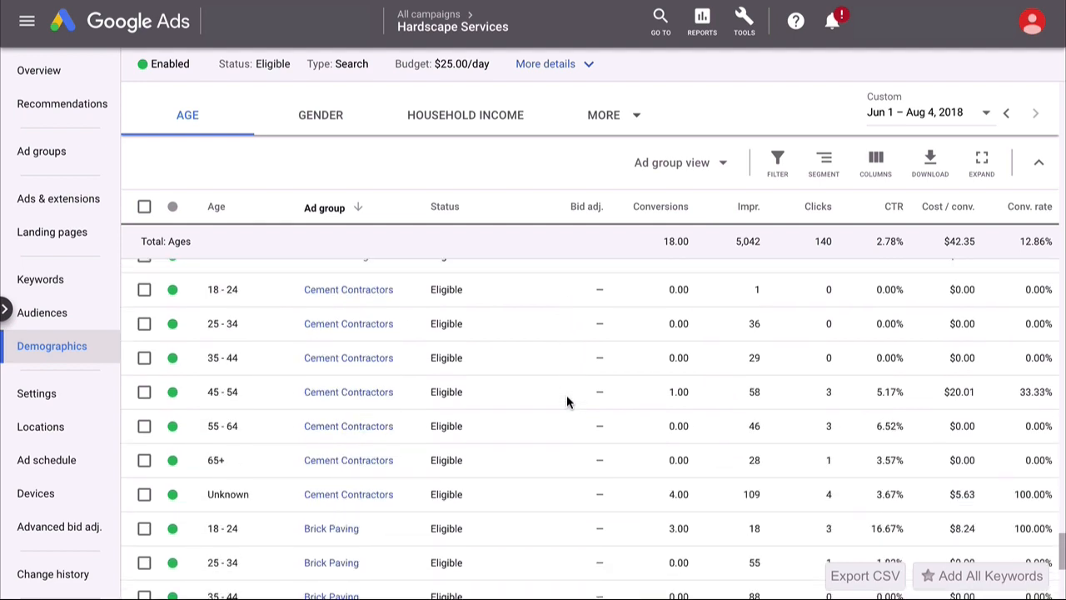
scroll(567, 403, "down", 3)
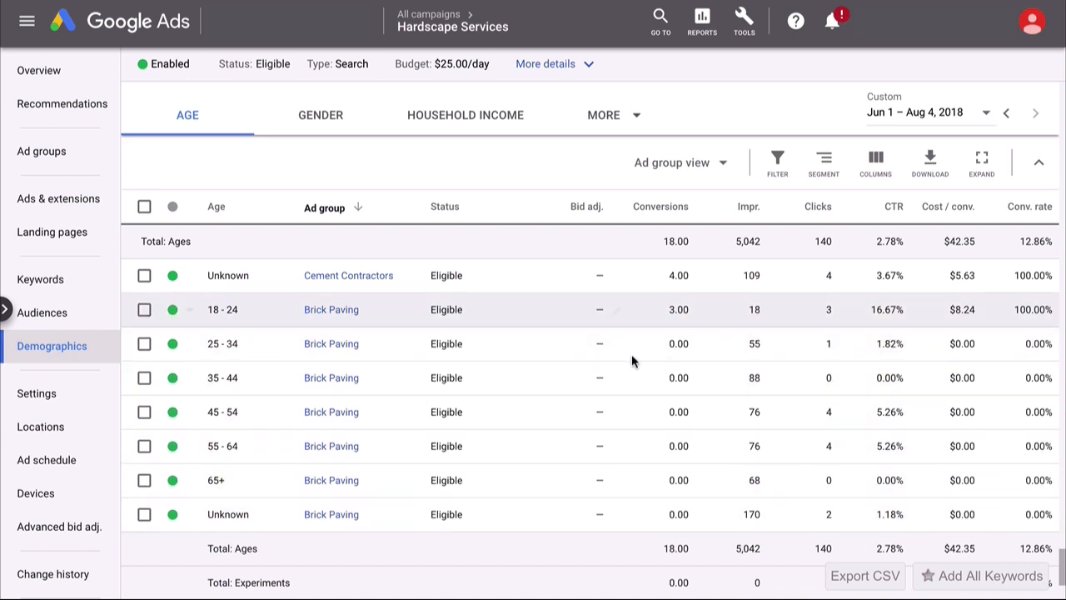
Open the campaign's gender demographics and sort the table by ad group in descending order
left_click(333, 124)
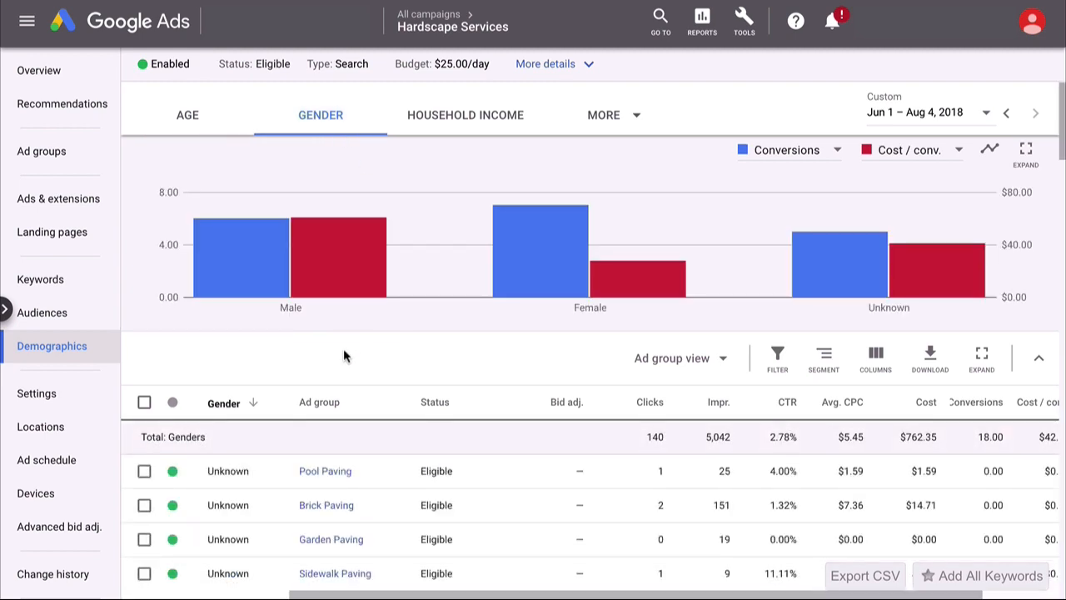
scroll(343, 356, "down", 1)
left_click(310, 297)
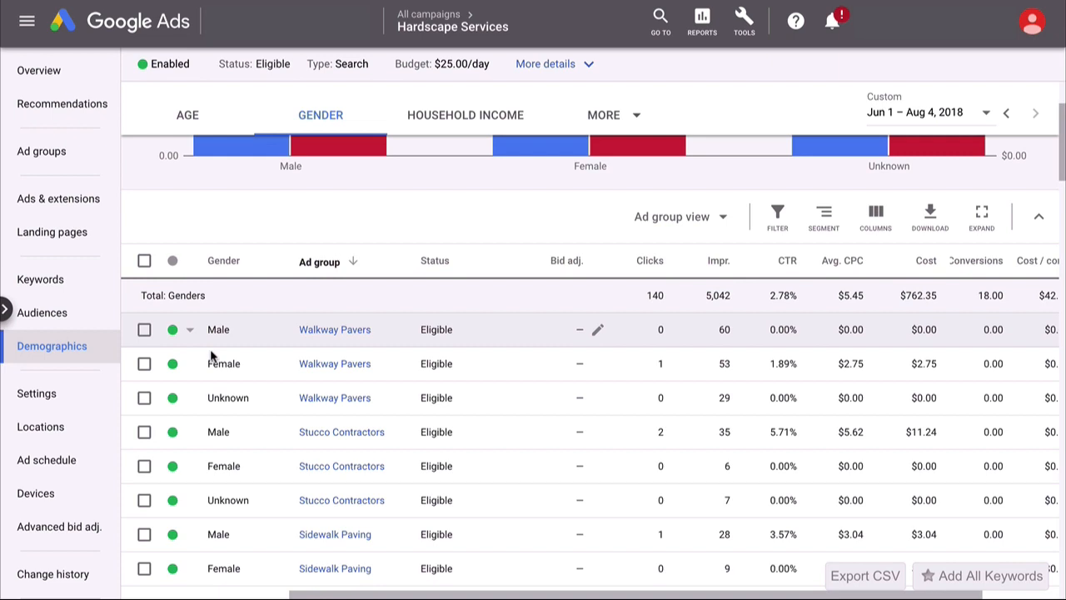
scroll(211, 357, "down", 1)
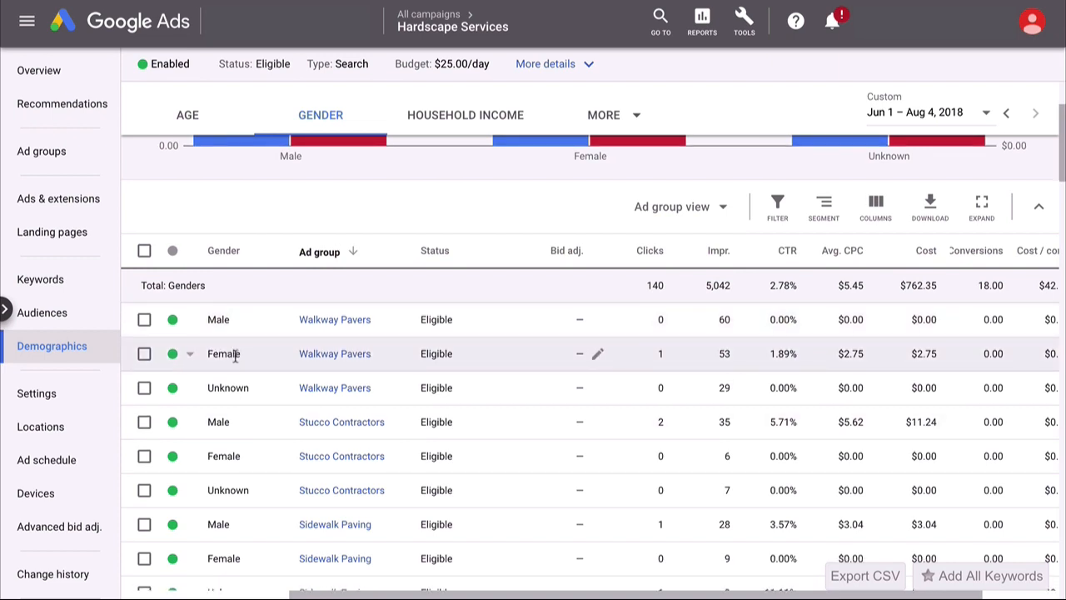
scroll(236, 354, "down", 4)
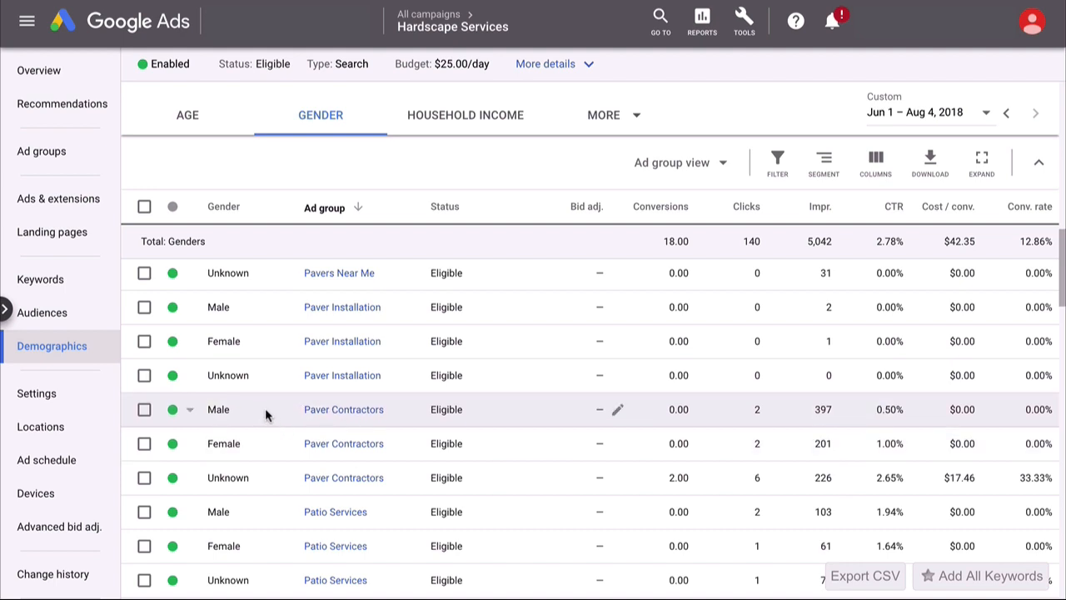
left_click(617, 409)
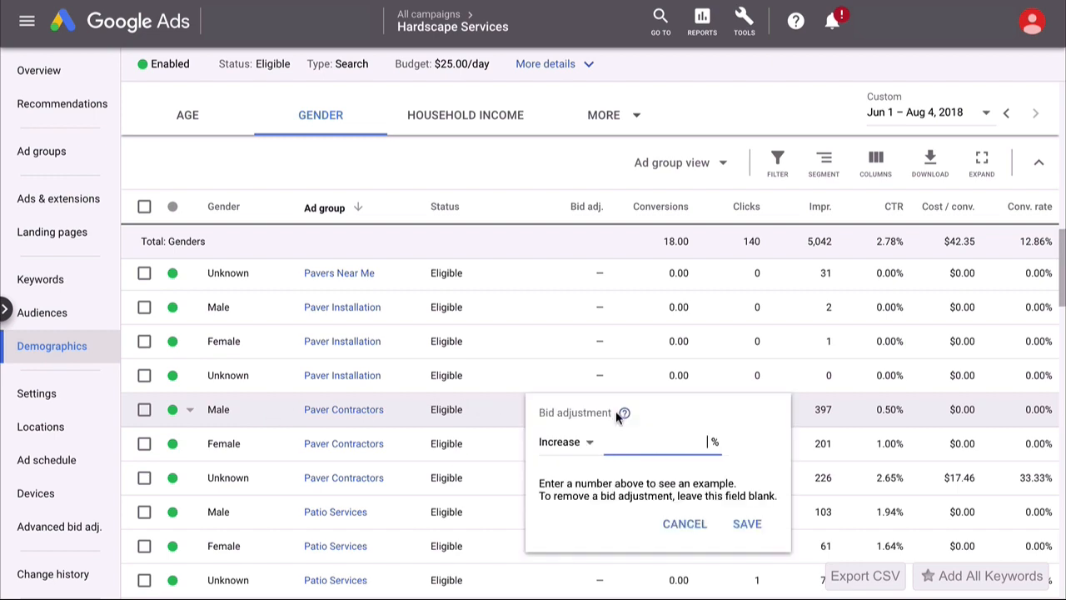
left_click(493, 443)
left_click(681, 524)
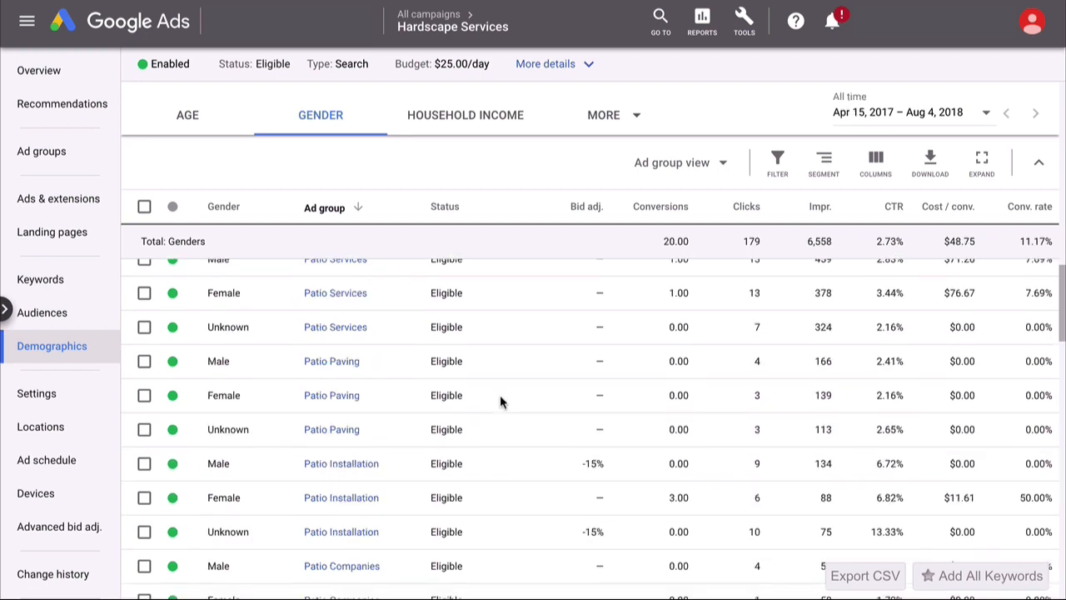
Compare conversions and bid adjustments across the male, female and unknown rows, from Patio Services down to Brick Paving
scroll(499, 400, "down", 2)
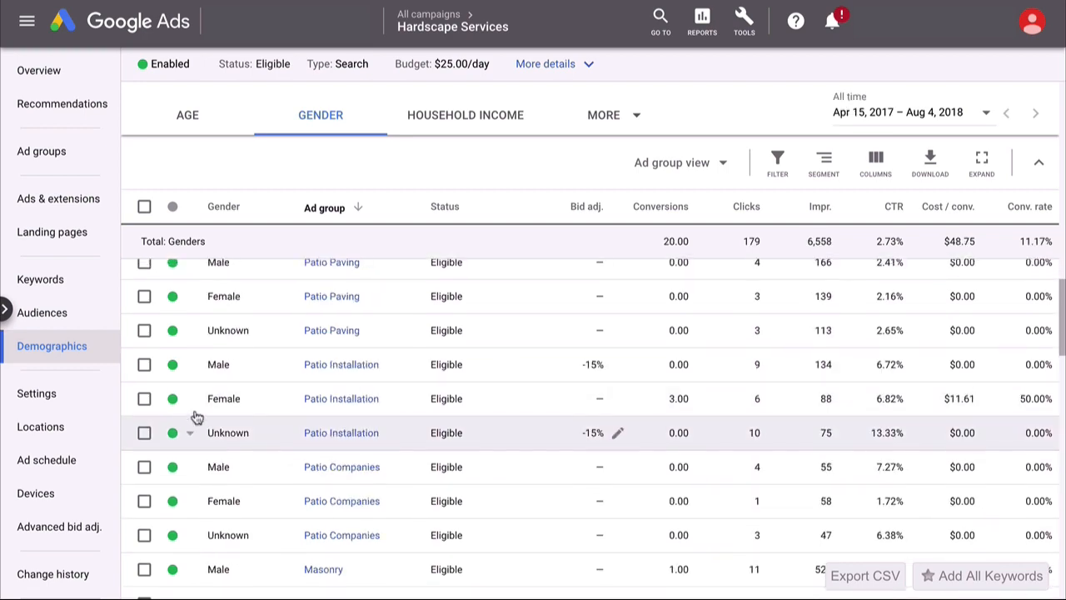
scroll(506, 391, "down", 2)
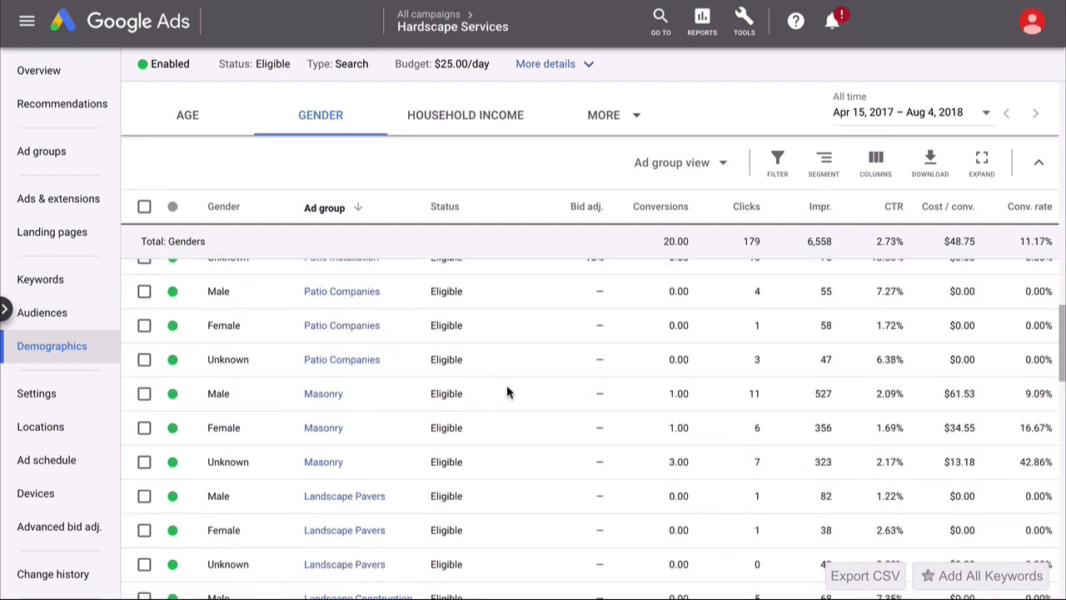
scroll(507, 391, "up", 3)
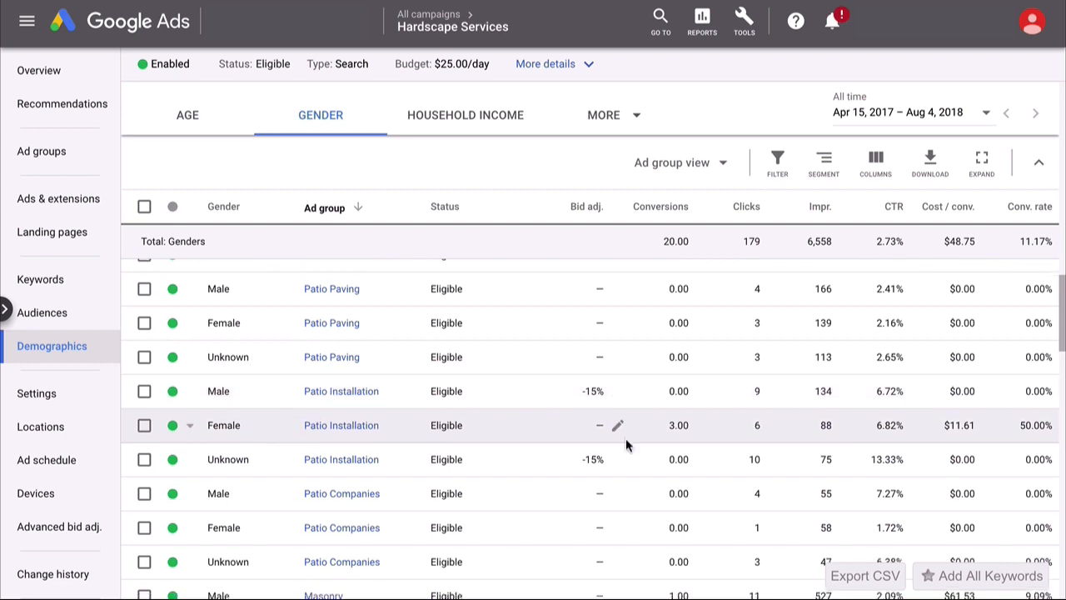
scroll(626, 438, "down", 6)
scroll(626, 438, "down", 12)
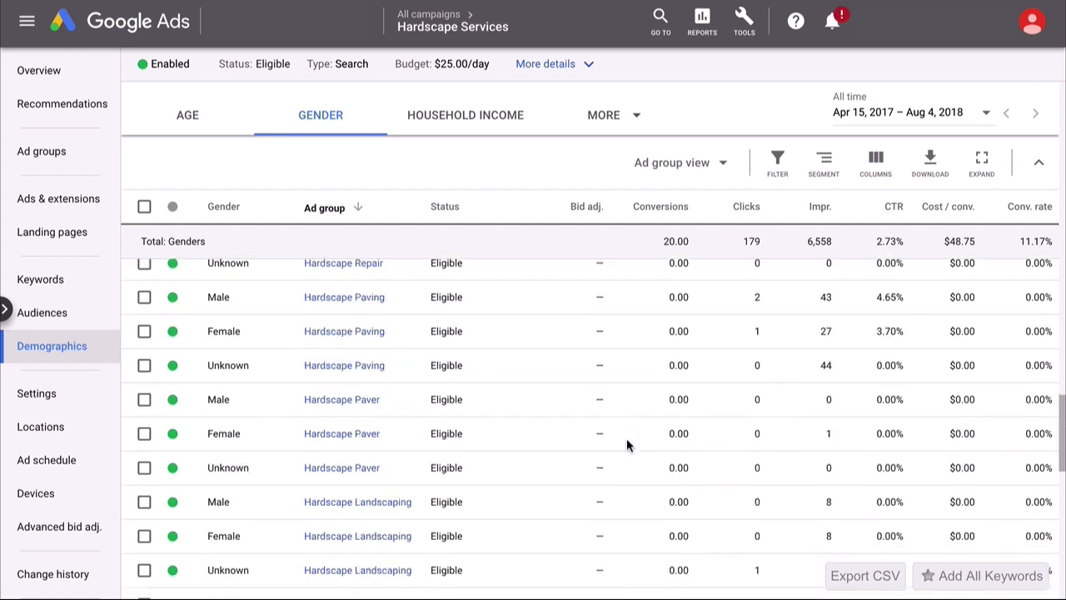
scroll(628, 438, "up", 1)
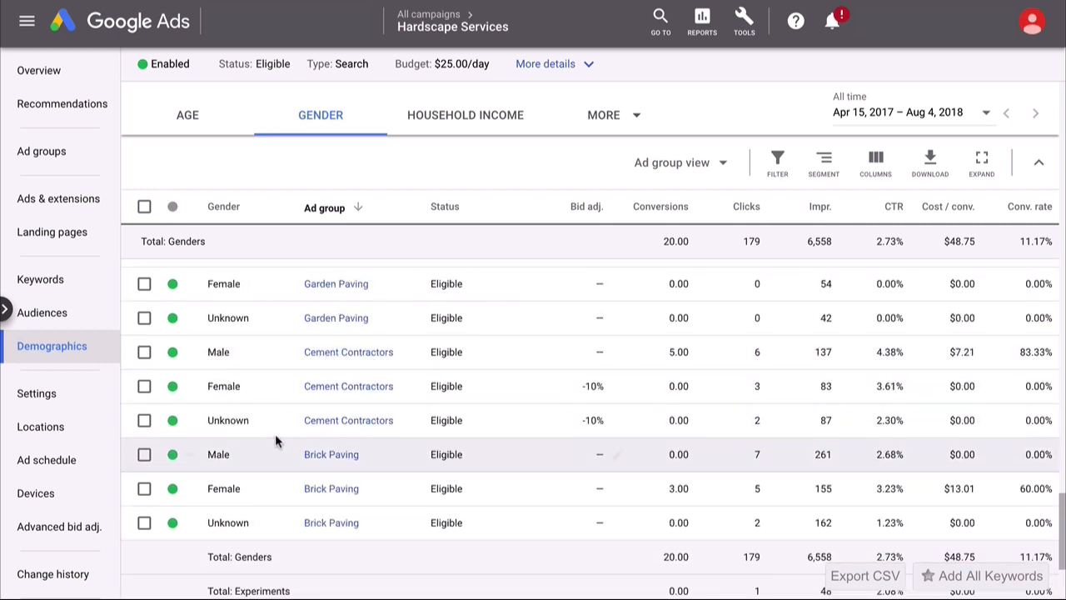
Open the campaign's household income demographics and review the income ranges by ad group down to Patio Installation
scroll(276, 432, "up", 2)
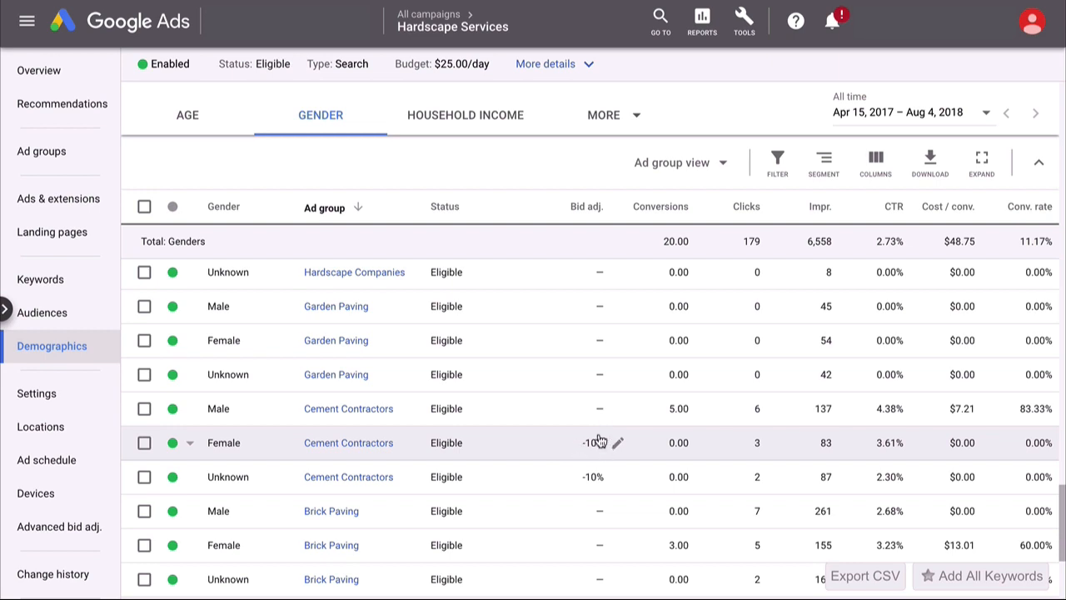
left_click(513, 116)
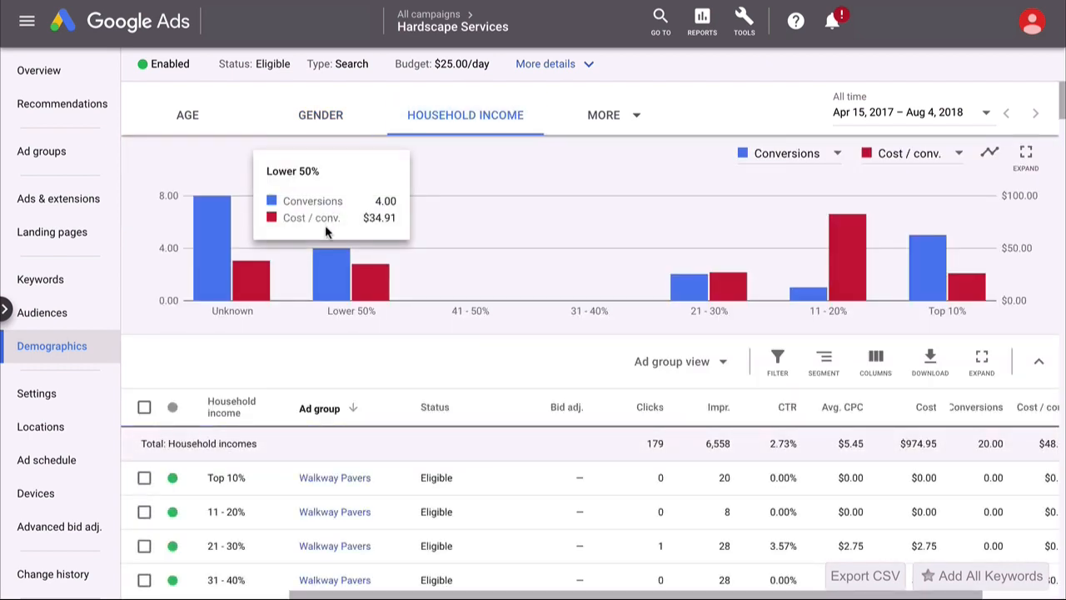
mouse_move(263, 277)
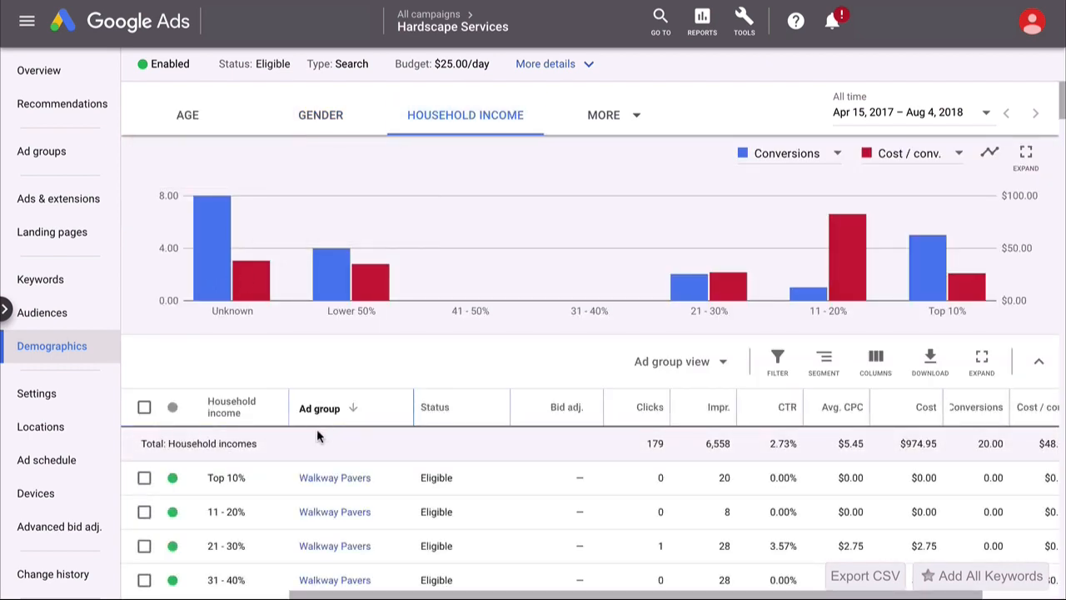
scroll(331, 392, "down", 2)
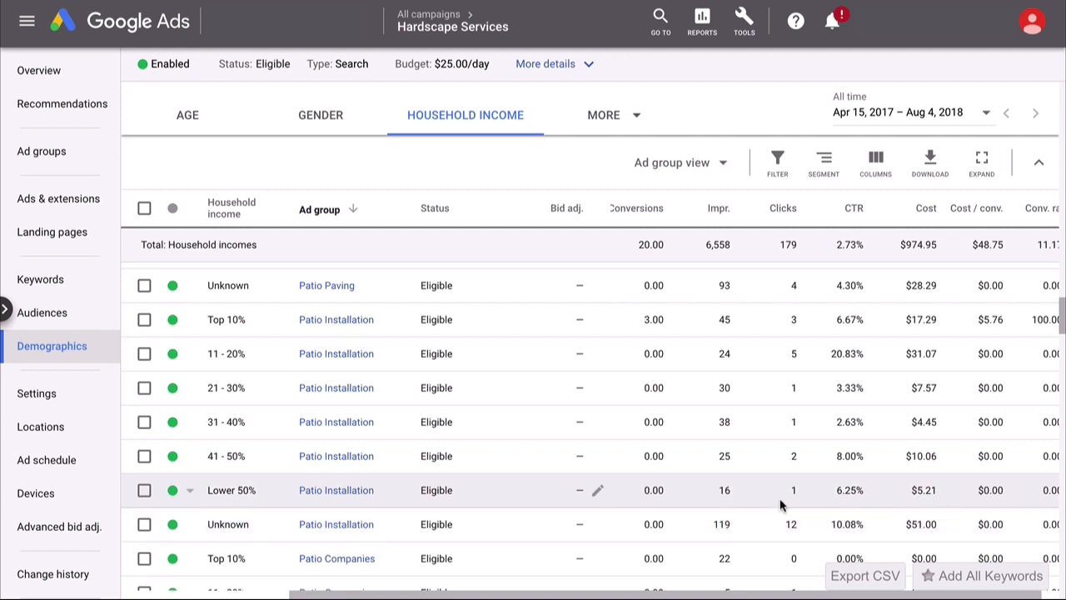
Set a 25% bid decrease for the Unknown household income range in the Patio Installation ad group
left_click_drag(777, 519, 805, 522)
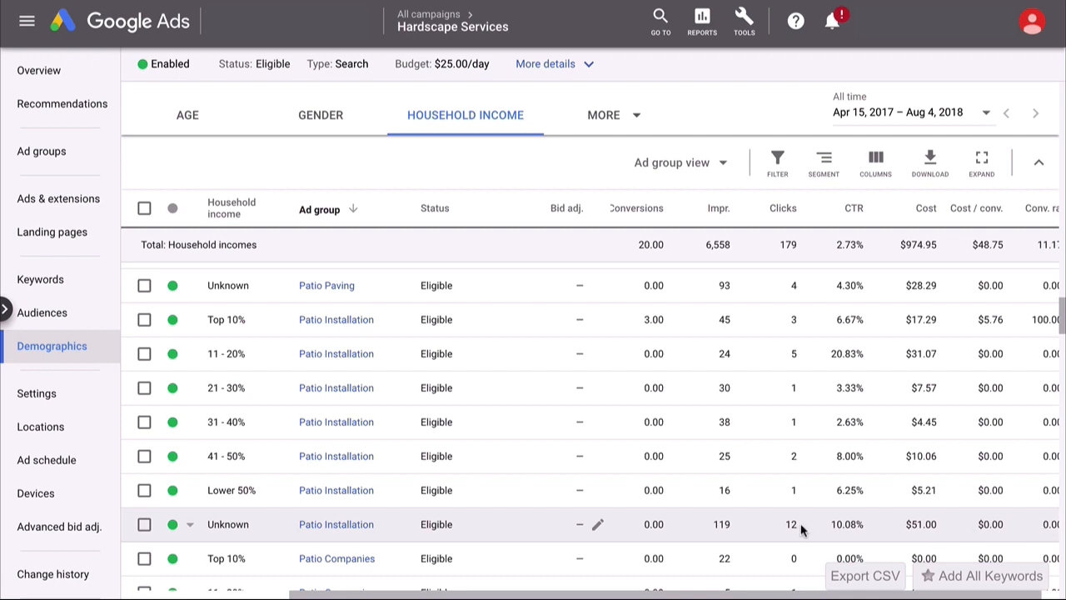
left_click_drag(801, 523, 781, 525)
left_click(597, 524)
left_click(554, 494)
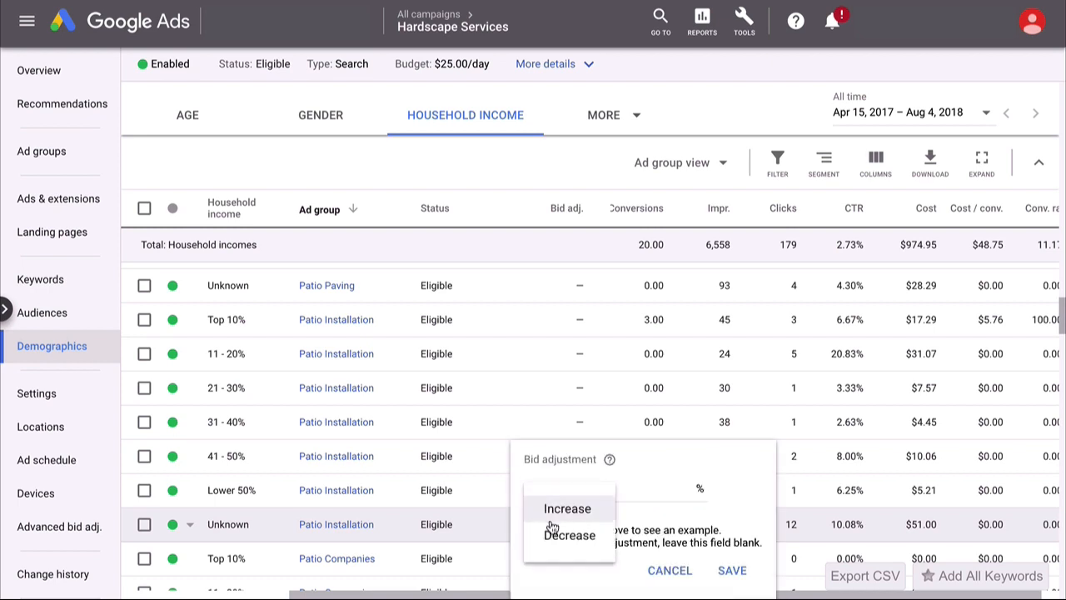
left_click(553, 534)
left_click(643, 490)
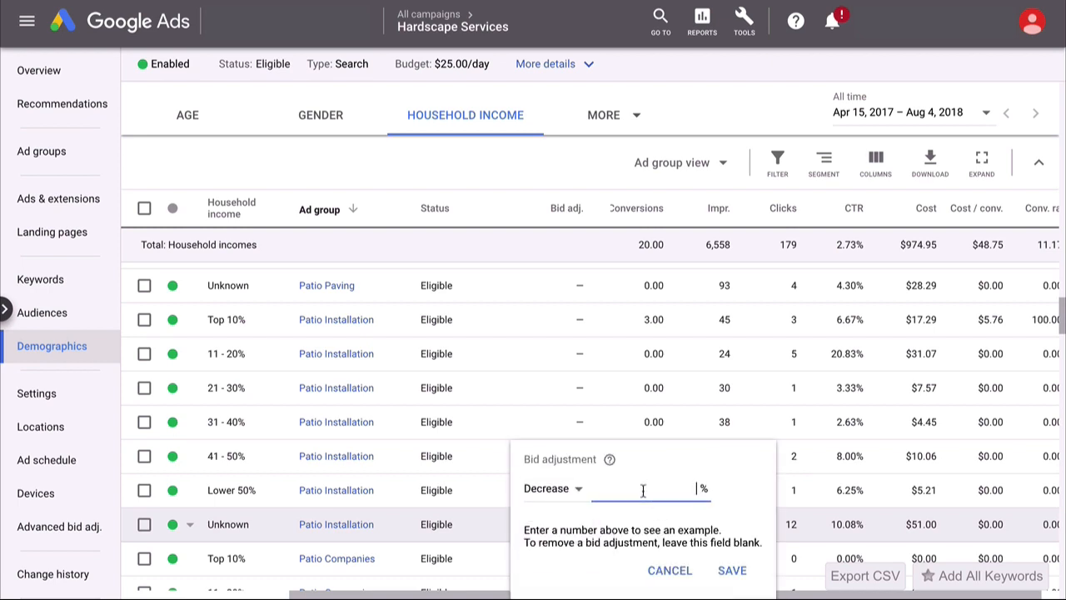
type("25")
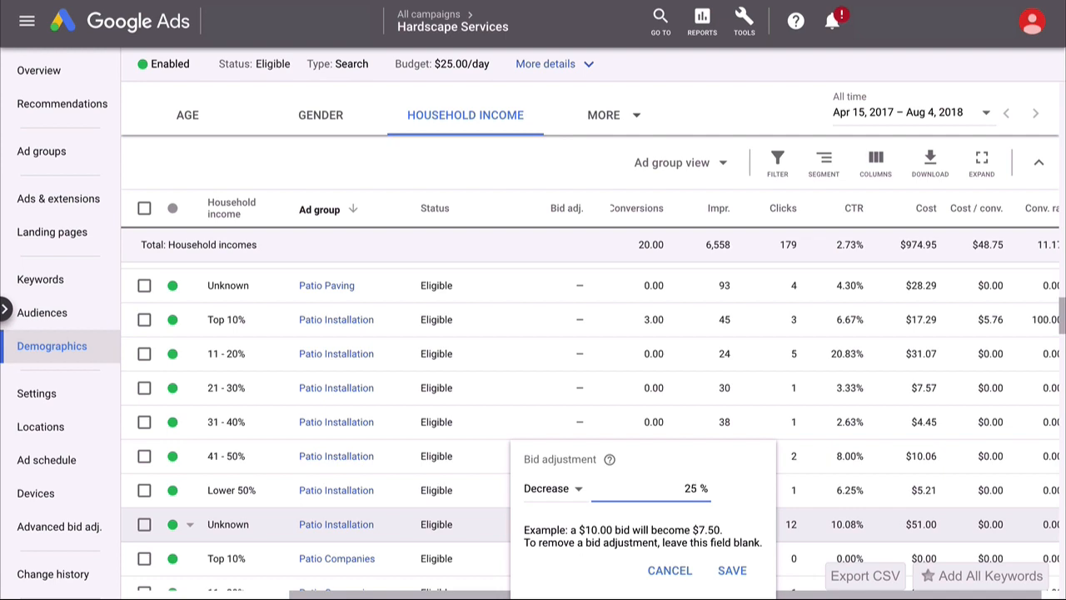
left_click(736, 574)
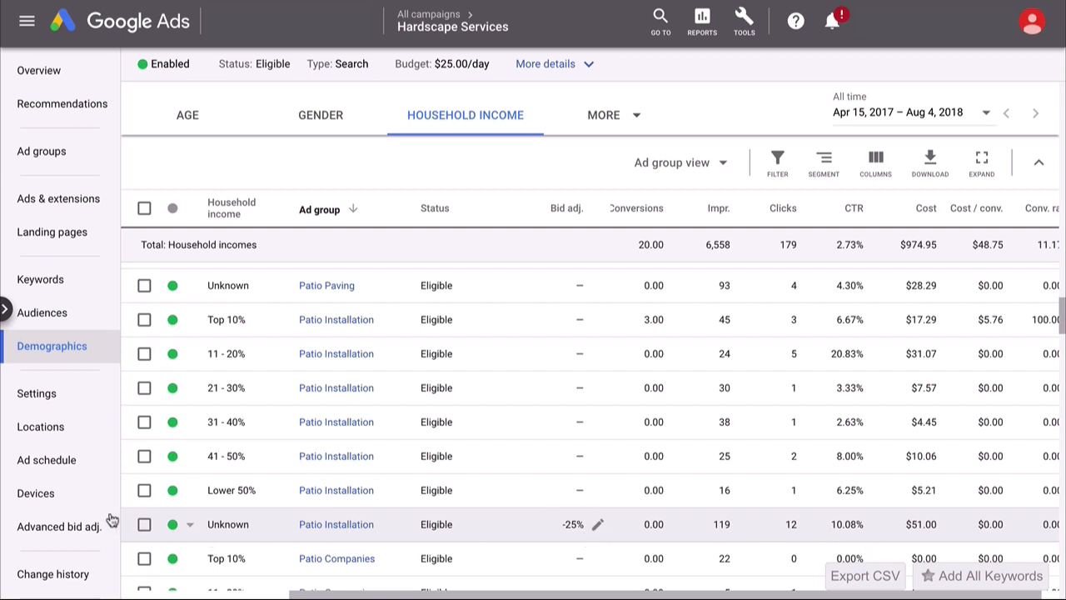
Set a 15% bid decrease for the Unknown household income range in the Brick Paving ad group
scroll(400, 424, "down", 10)
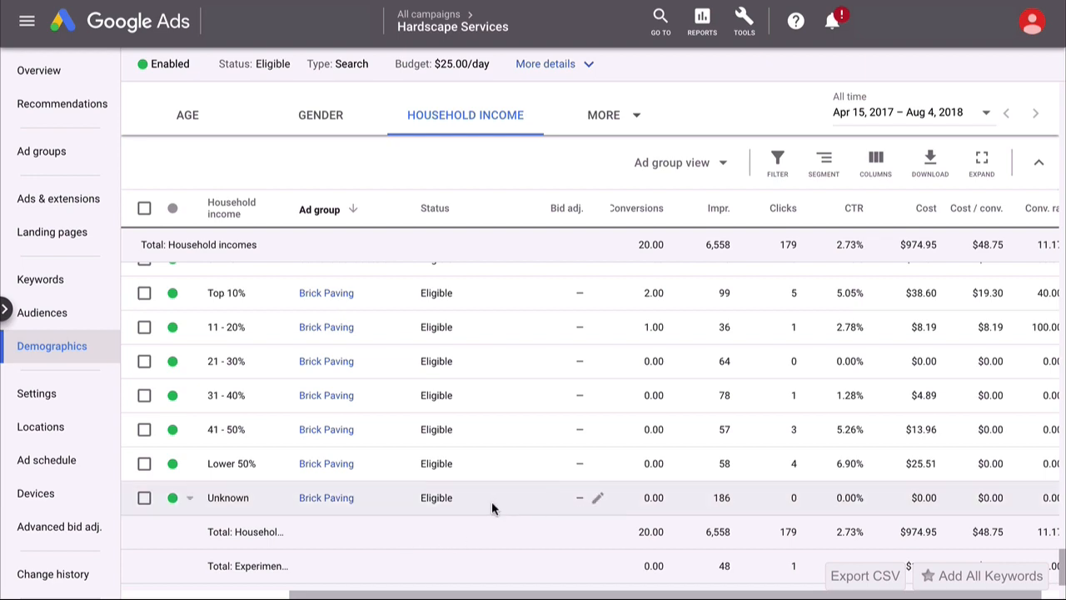
left_click(595, 499)
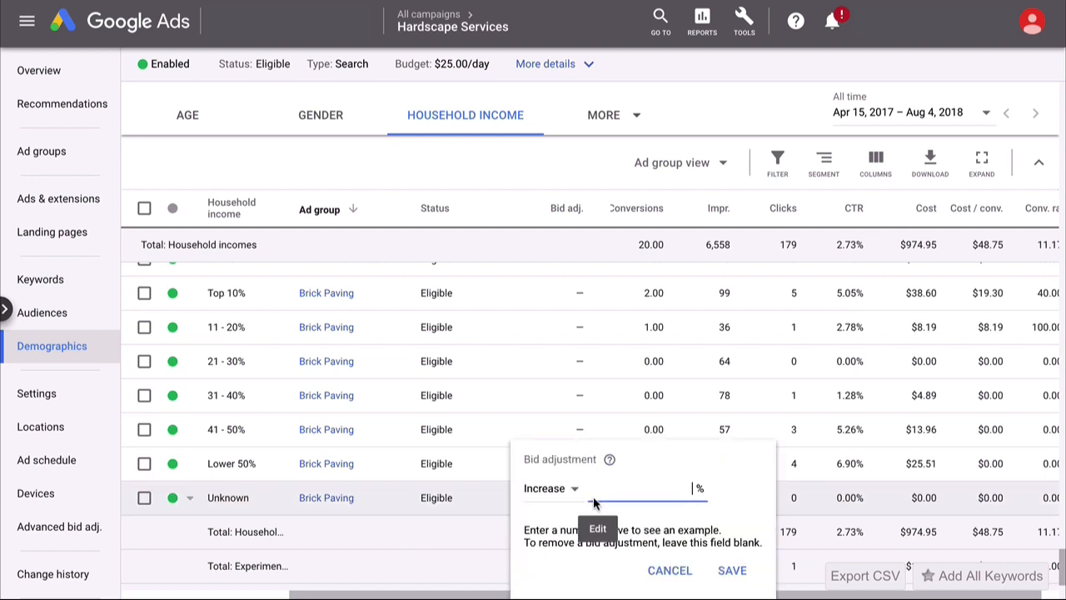
left_click(570, 488)
left_click(552, 540)
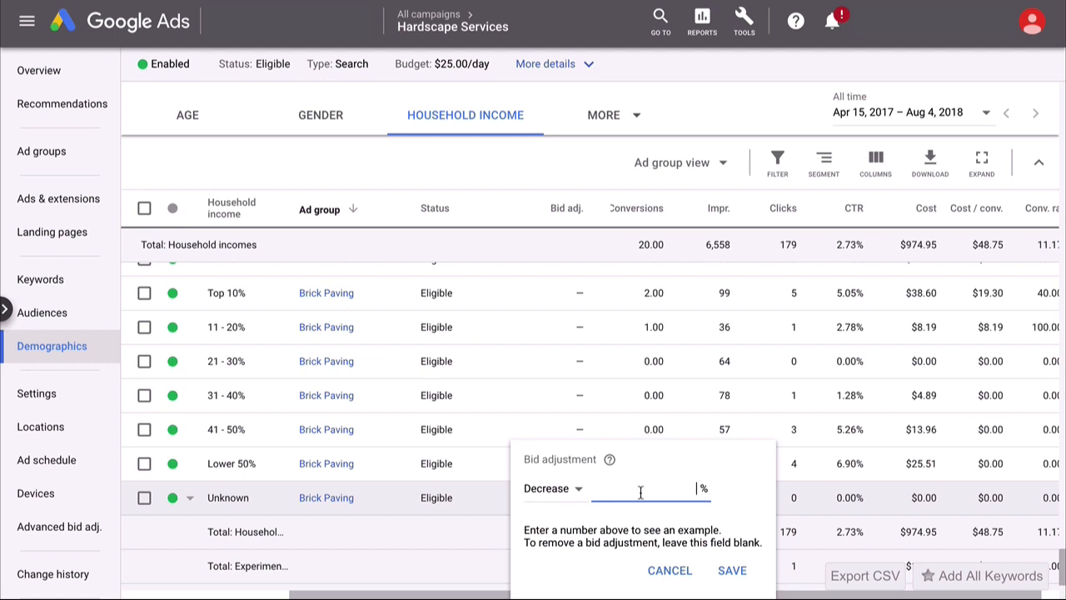
type("15")
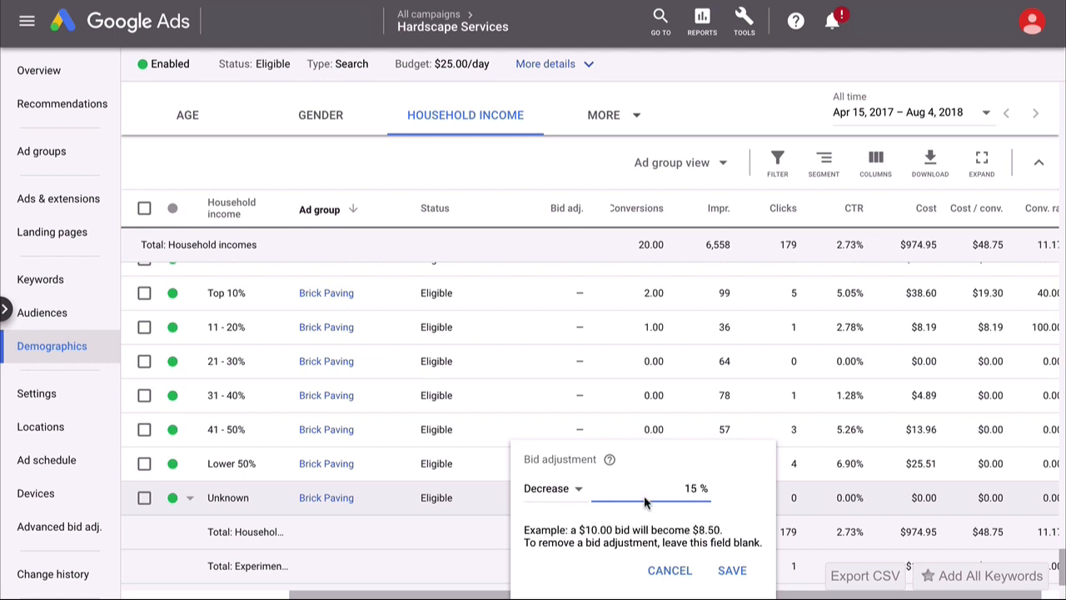
left_click(718, 569)
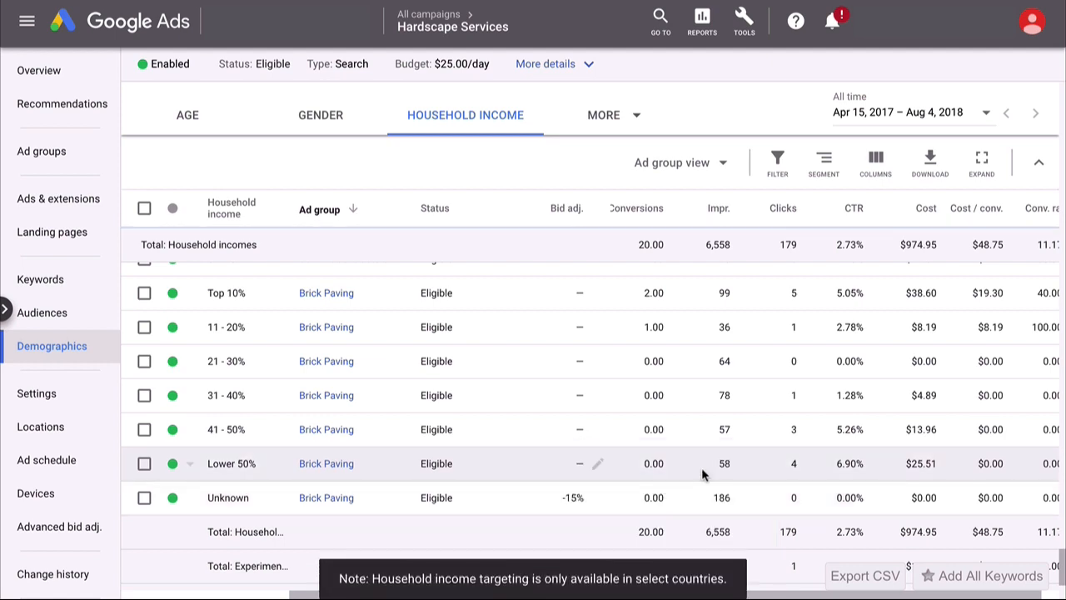